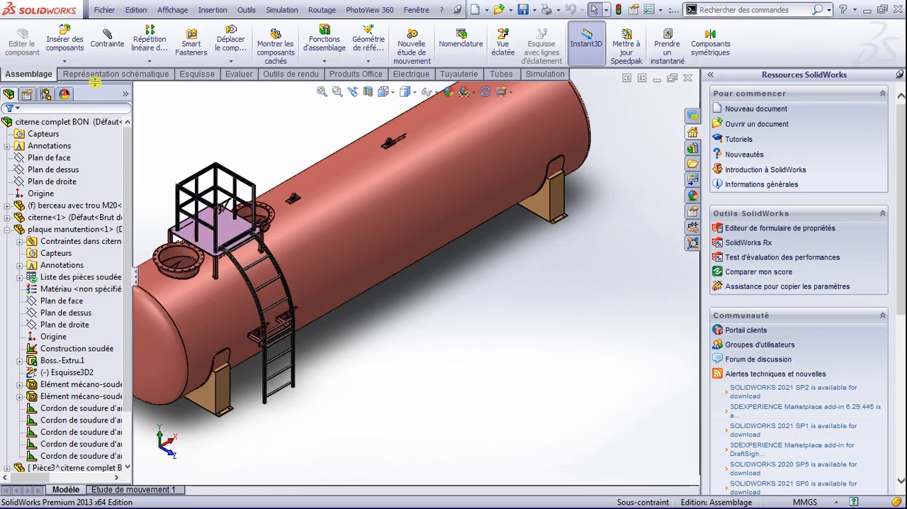
Step: Create a new part document and start a sketch on the right plane (Plan de droite)
{"action": "left_click", "coordinate": [103, 10]}
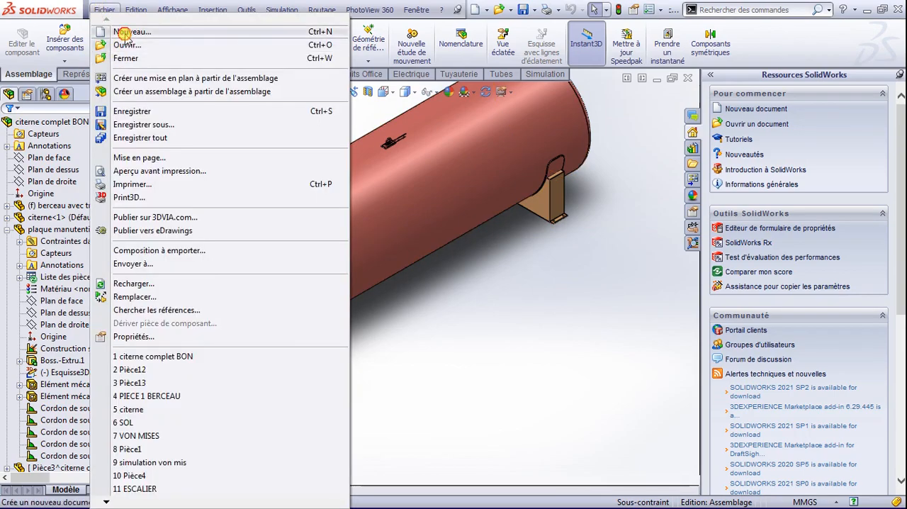
{"action": "left_click", "coordinate": [119, 31]}
{"action": "left_click", "coordinate": [459, 364]}
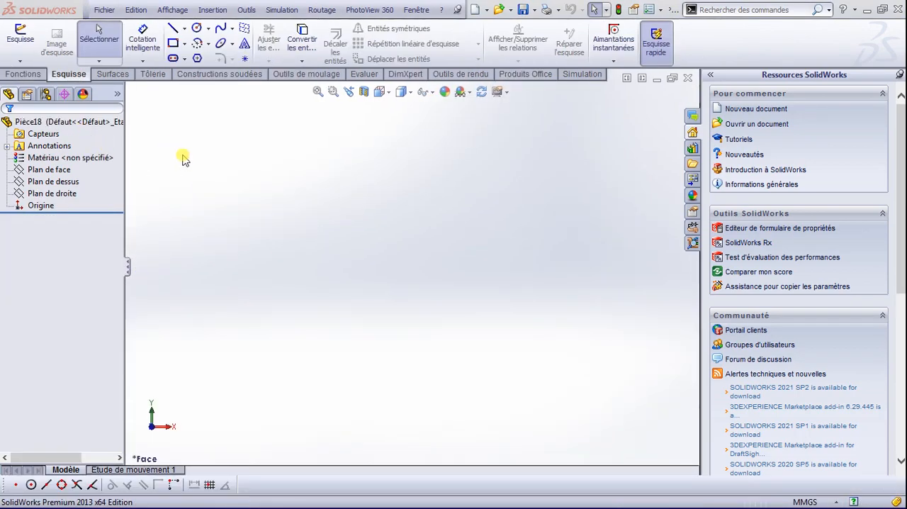
{"action": "left_click", "coordinate": [20, 35]}
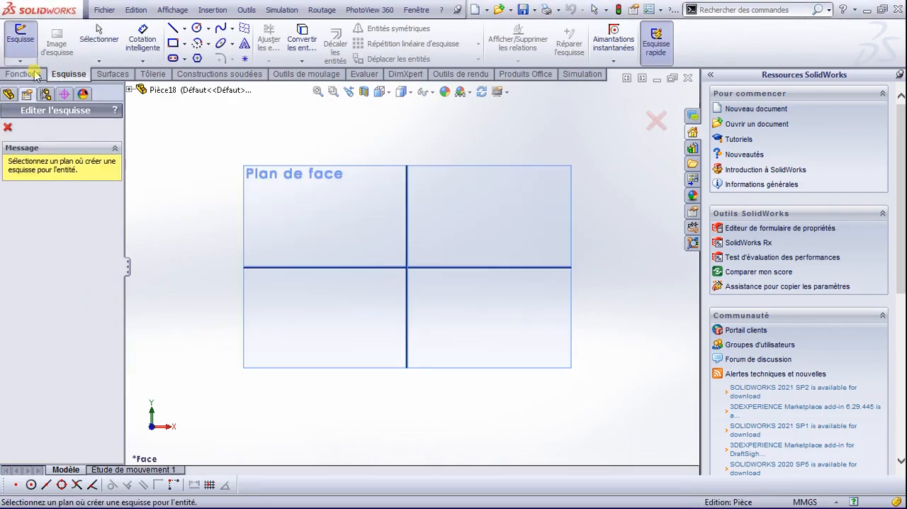
{"action": "left_click", "coordinate": [129, 89]}
{"action": "left_click", "coordinate": [166, 163]}
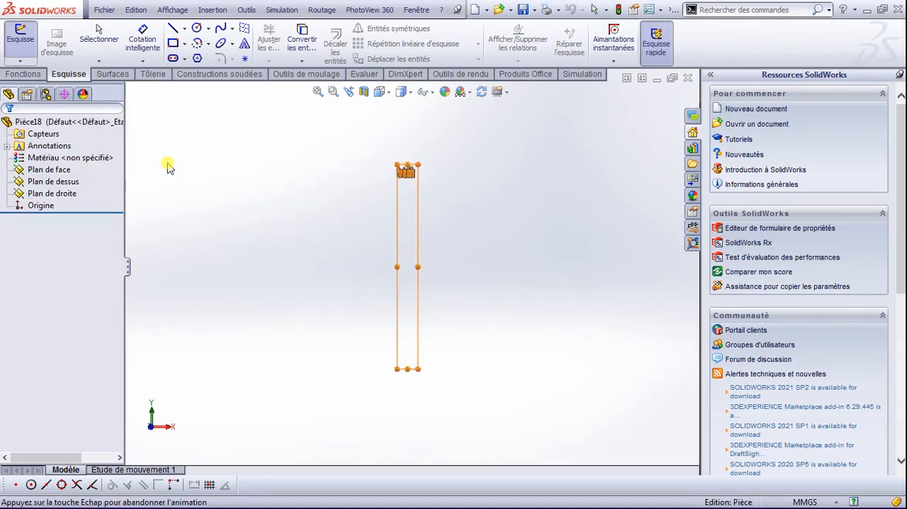
Step: Sketch a circle centred on the origin and dimension its diameter to 2000 mm
{"action": "left_click", "coordinate": [196, 30]}
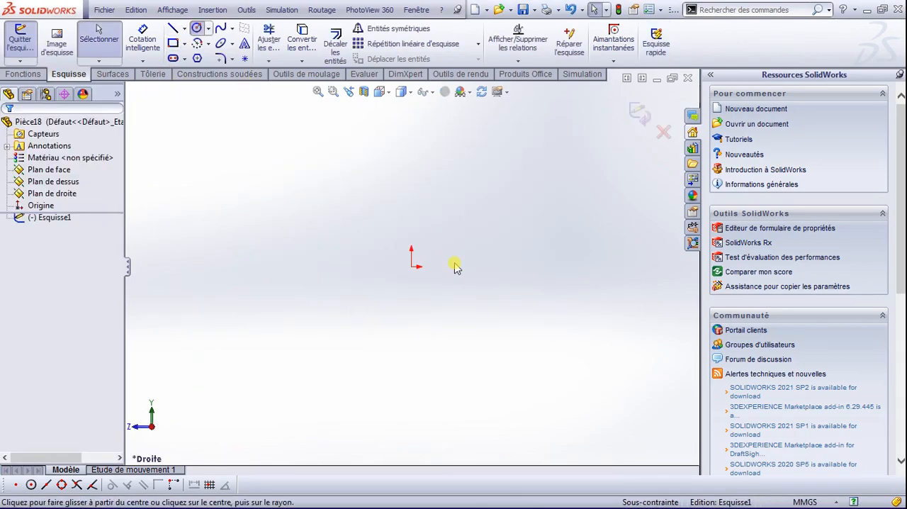
{"action": "left_click", "coordinate": [417, 266]}
{"action": "left_click", "coordinate": [555, 251]}
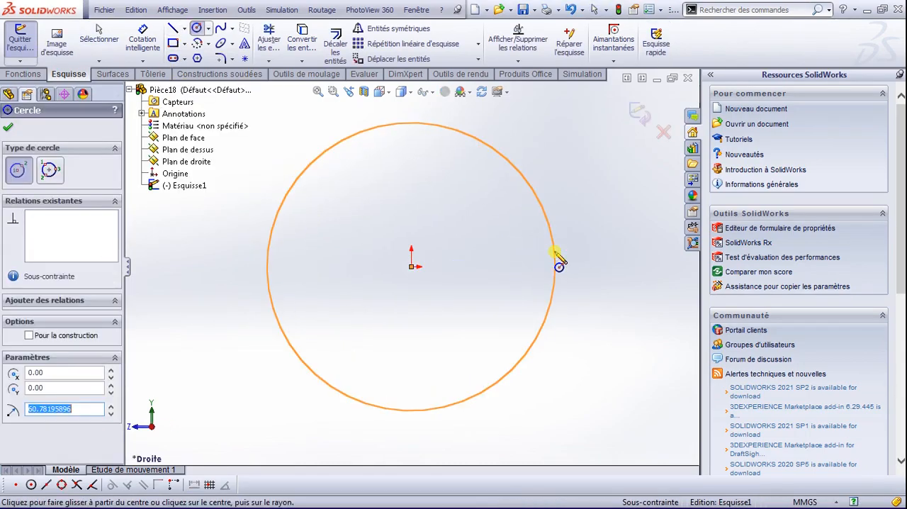
{"action": "right_click_drag", "start_coordinate": [421, 257], "coordinate": [456, 95]}
{"action": "left_click", "coordinate": [416, 125]}
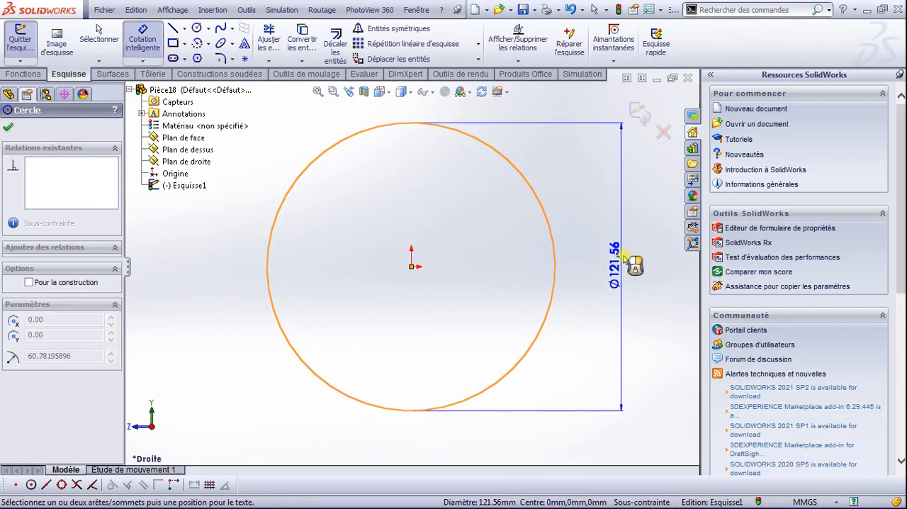
{"action": "left_click", "coordinate": [628, 259]}
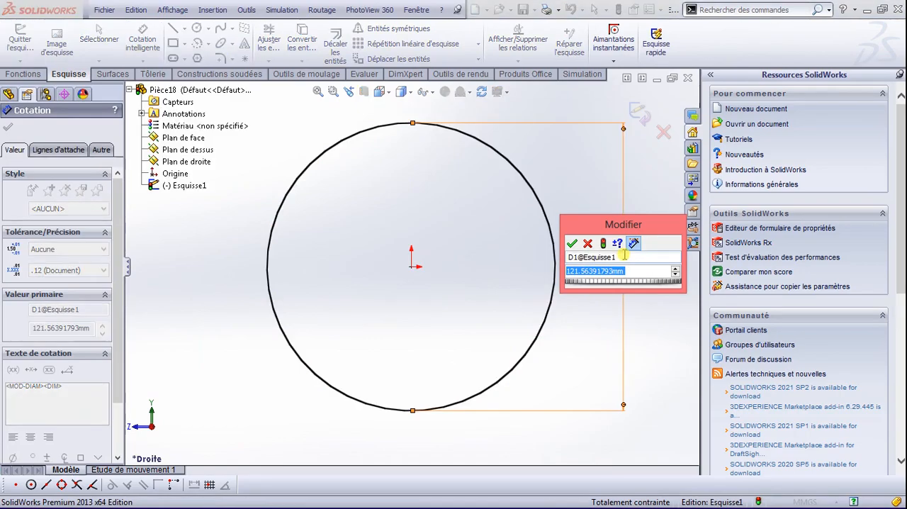
{"action": "type", "text": "2M"}
{"action": "key", "text": "Return"}
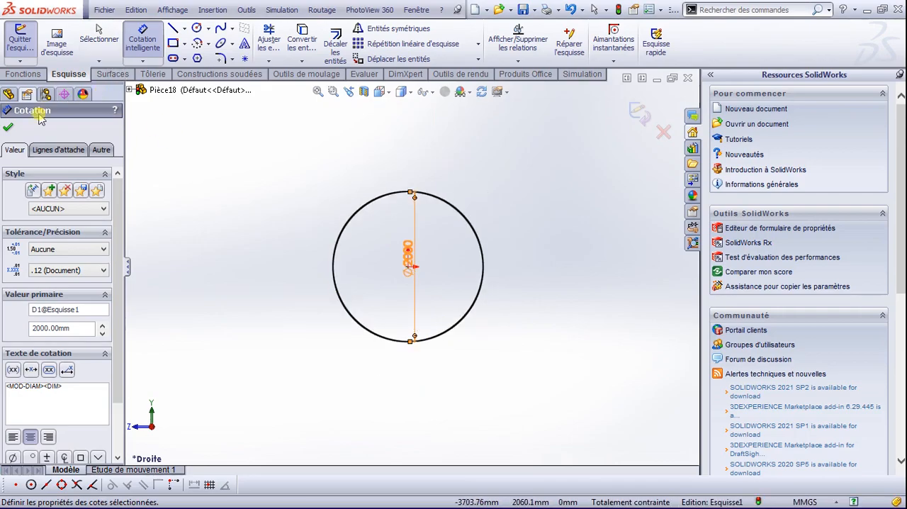
Step: Sketch stepped lines from the circle's left quadrant: out about 181 mm, down, out, down about 381 mm, and in about 1320 mm to below the centre
{"action": "left_click", "coordinate": [172, 28]}
{"action": "scroll", "coordinate": [323, 301], "scroll_direction": "down", "scroll_amount": 1}
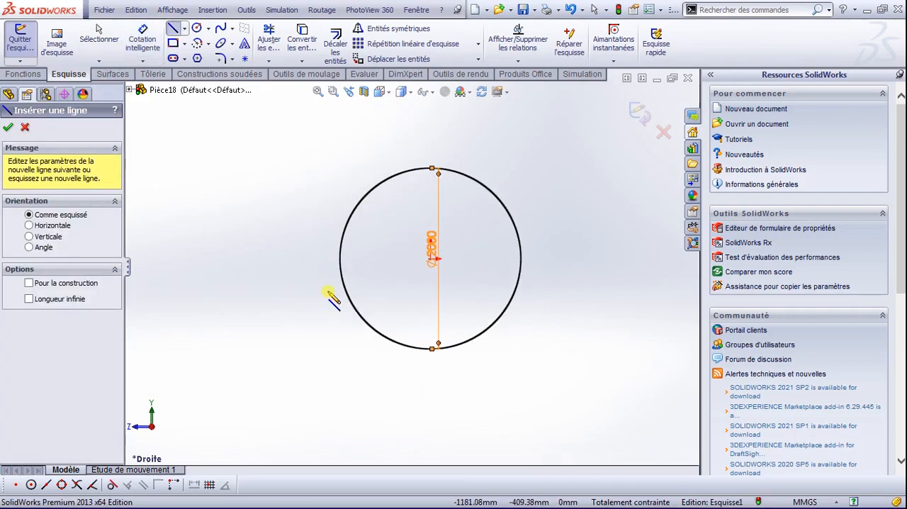
{"action": "left_click", "coordinate": [341, 259]}
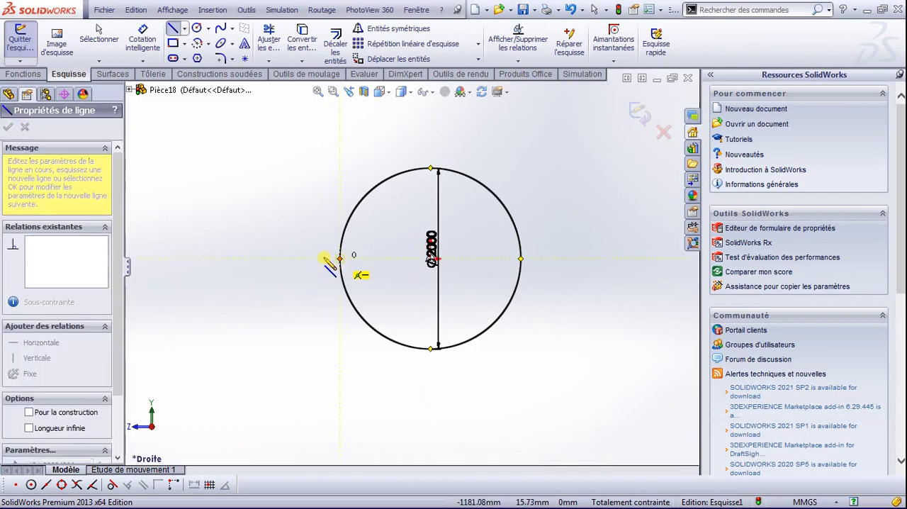
{"action": "left_click", "coordinate": [323, 259]}
{"action": "left_click", "coordinate": [323, 328]}
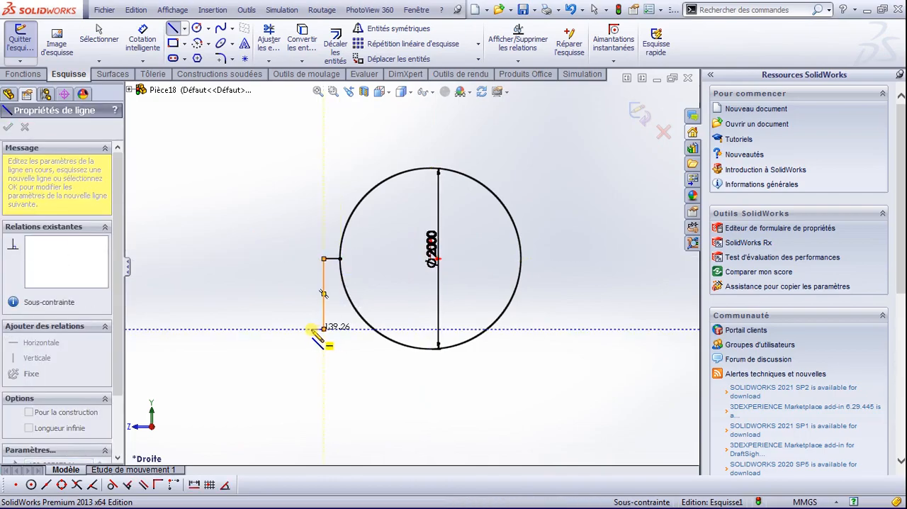
{"action": "left_click", "coordinate": [312, 329]}
{"action": "left_click", "coordinate": [312, 363]}
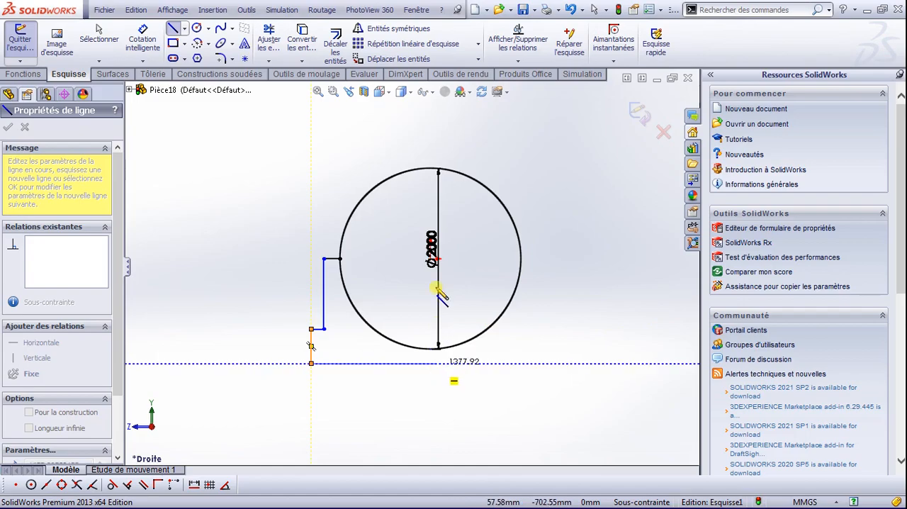
{"action": "left_click", "coordinate": [430, 363]}
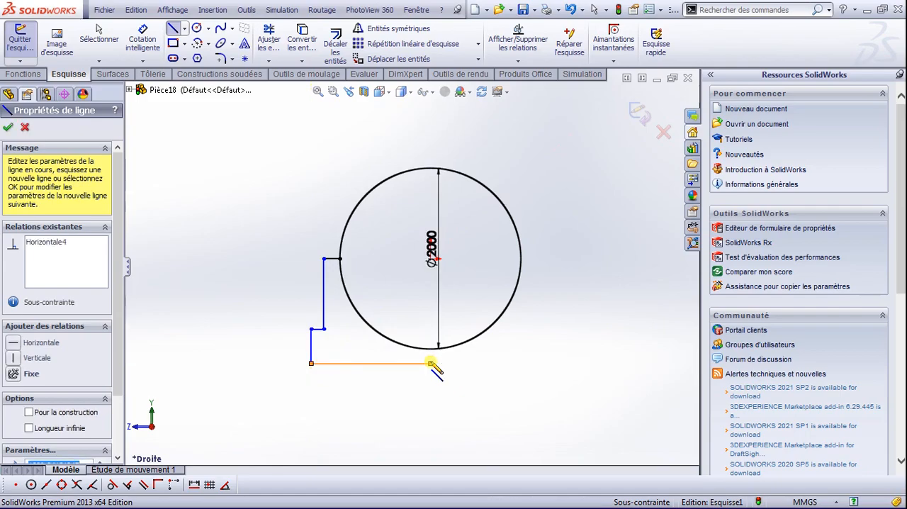
{"action": "key", "text": "Escape"}
Step: Draw a vertical construction line about 1467 mm long from the origin down past the end of the base line
{"action": "scroll", "coordinate": [431, 364], "scroll_direction": "down", "scroll_amount": 2}
{"action": "left_click", "coordinate": [184, 29]}
{"action": "left_click", "coordinate": [227, 56]}
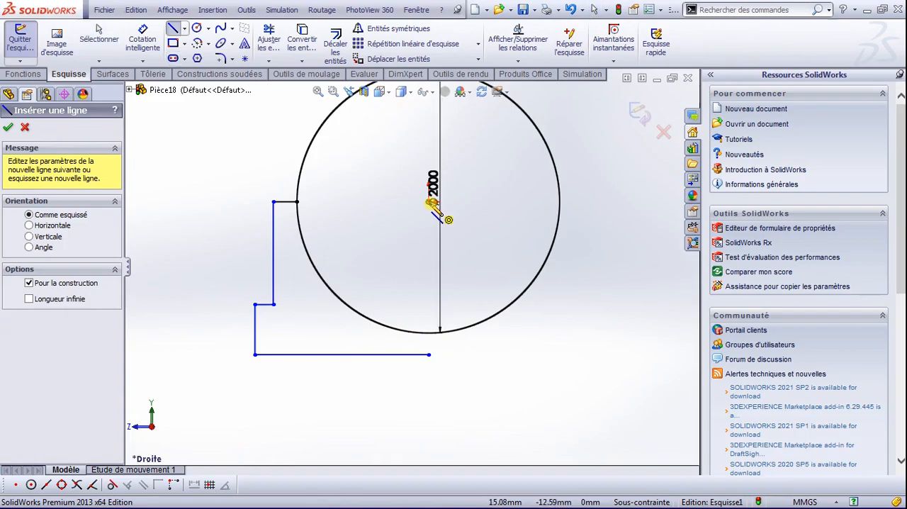
{"action": "left_click", "coordinate": [429, 201]}
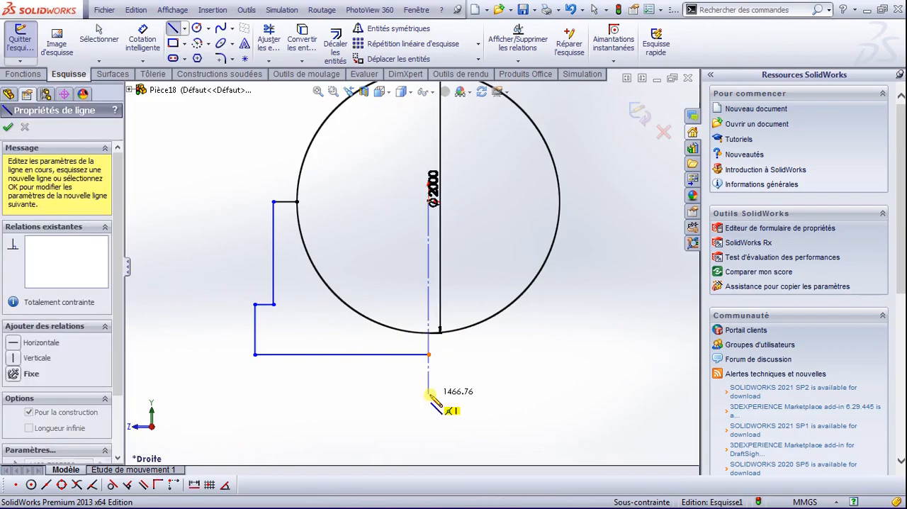
{"action": "double_click", "coordinate": [429, 394]}
{"action": "key", "text": "Escape"}
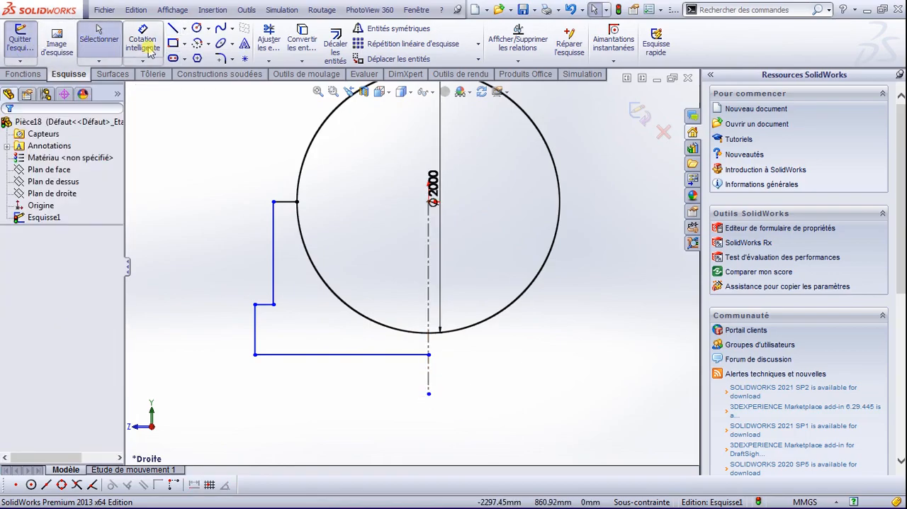
Step: Dimension the vertical distance between the profile's lower outer corner and its upper outer corner to 1070 mm
{"action": "left_click", "coordinate": [149, 49]}
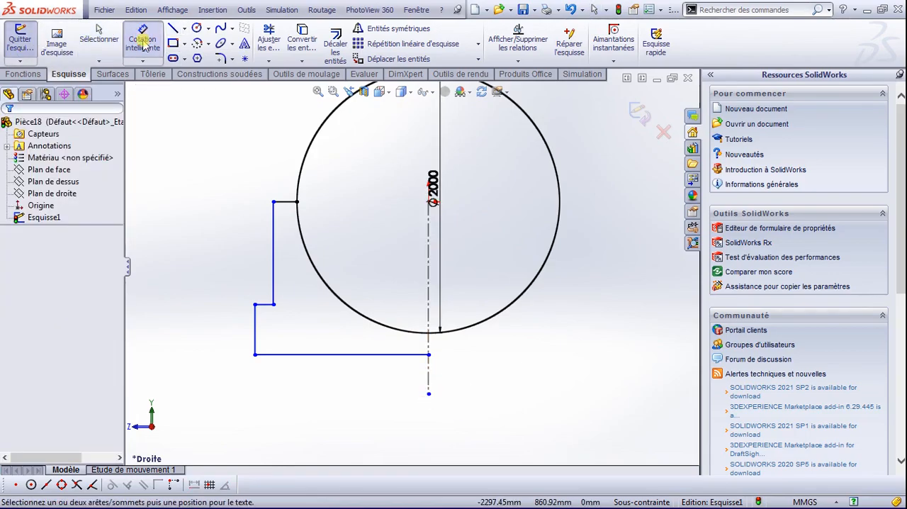
{"action": "left_click", "coordinate": [256, 353]}
{"action": "left_click", "coordinate": [274, 202]}
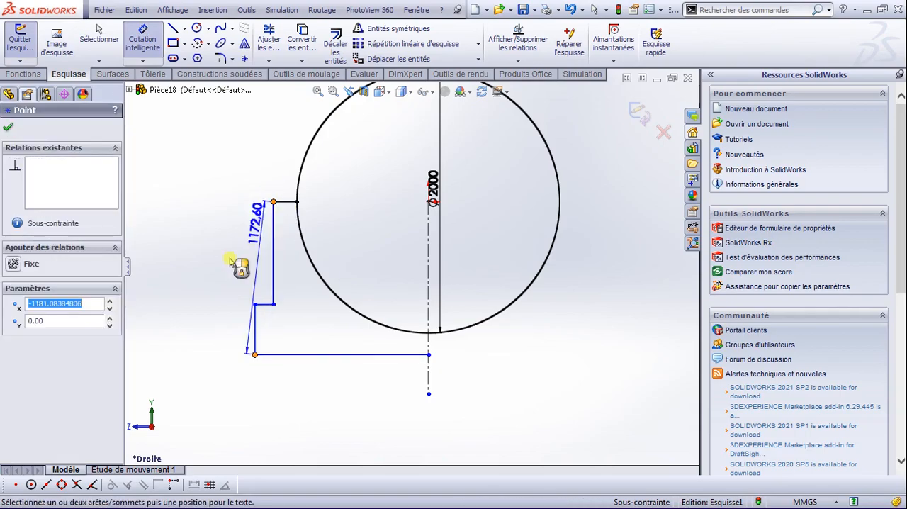
{"action": "left_click", "coordinate": [197, 278]}
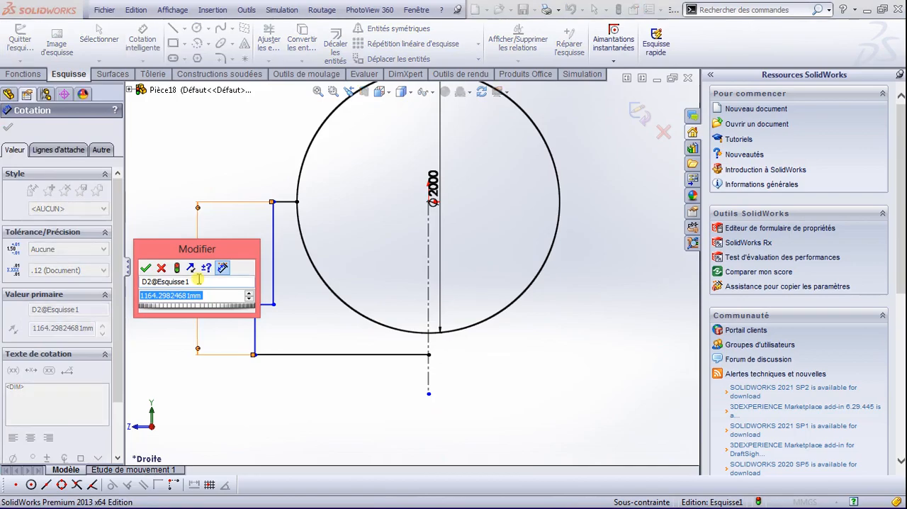
{"action": "type", "text": "1070"}
{"action": "key", "text": "Return"}
{"action": "key", "text": "Return"}
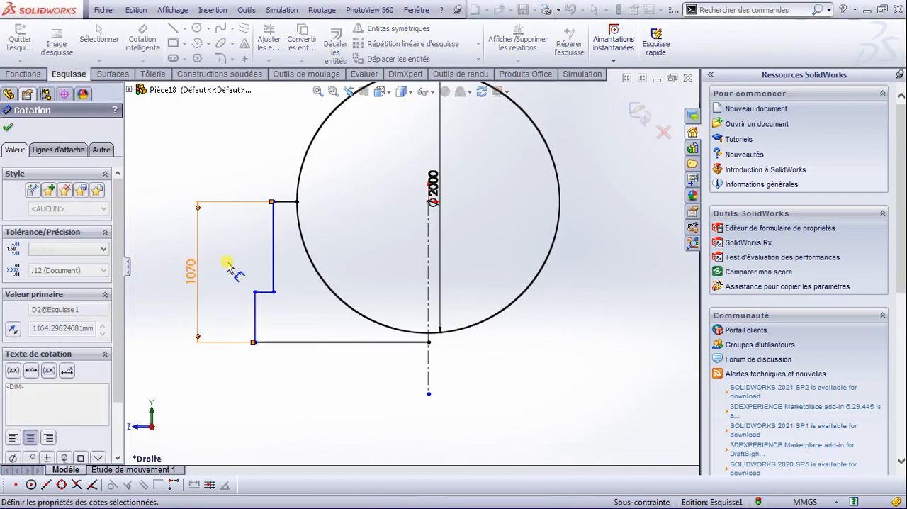
Step: Dimension the foot's short vertical edge to 15 mm and the top horizontal ledge to 72 mm
{"action": "left_click", "coordinate": [255, 312]}
{"action": "left_click", "coordinate": [240, 318]}
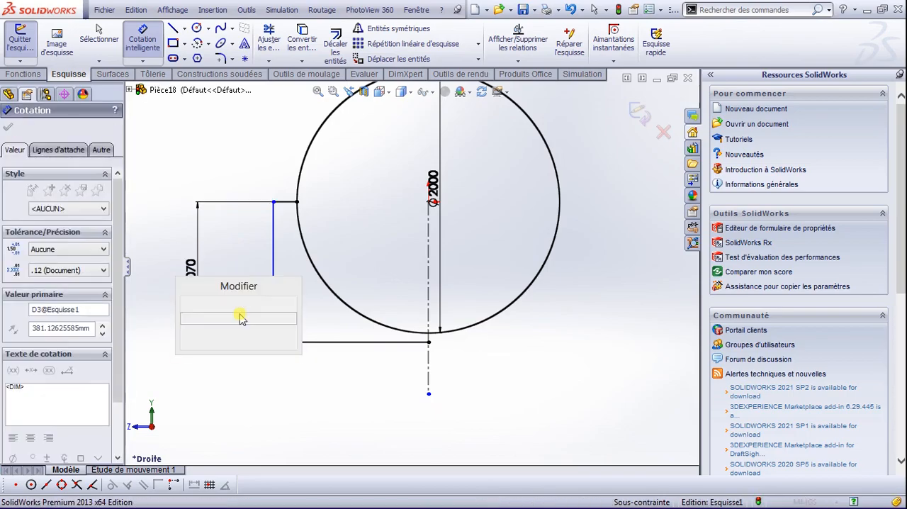
{"action": "key", "text": "Return"}
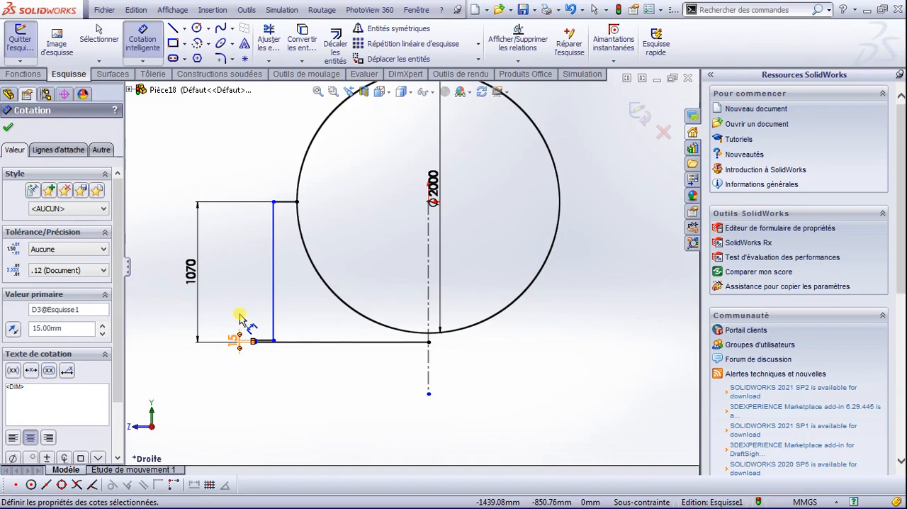
{"action": "left_click", "coordinate": [289, 205]}
{"action": "left_click", "coordinate": [287, 170]}
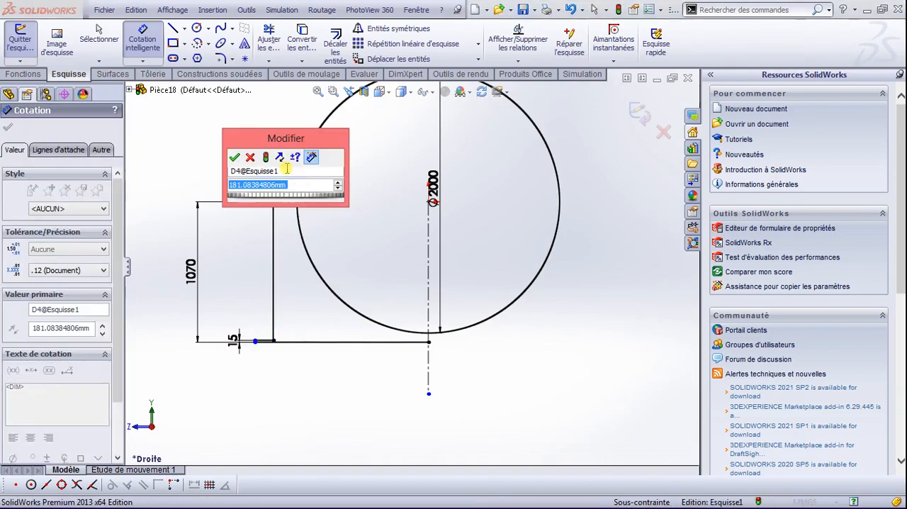
{"action": "type", "text": "72"}
{"action": "key", "text": "Return"}
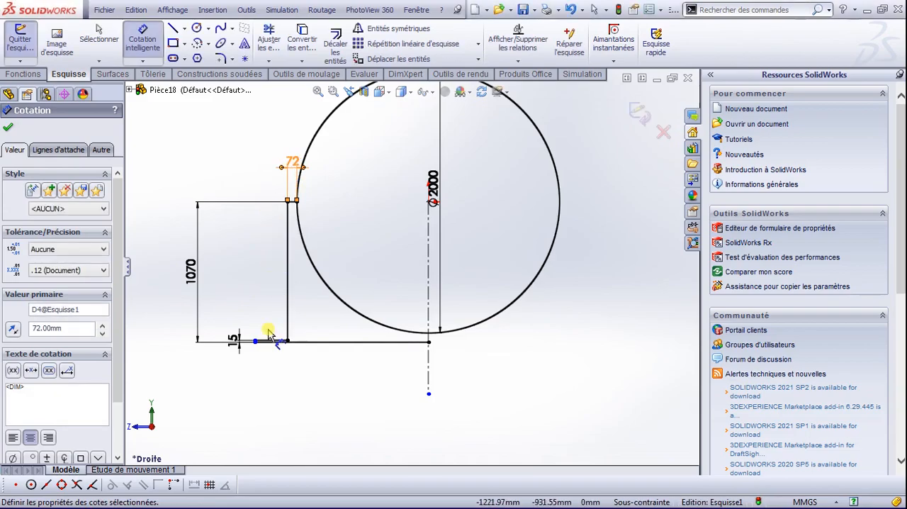
Step: Dimension the foot's horizontal ledge to 70 mm and finish dimensioning
{"action": "left_click", "coordinate": [272, 339]}
{"action": "left_click", "coordinate": [273, 315]}
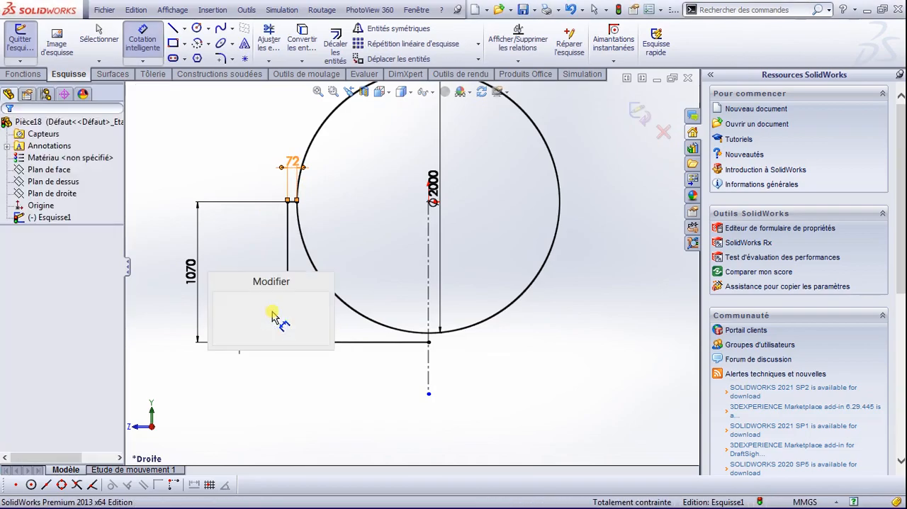
{"action": "type", "text": "70"}
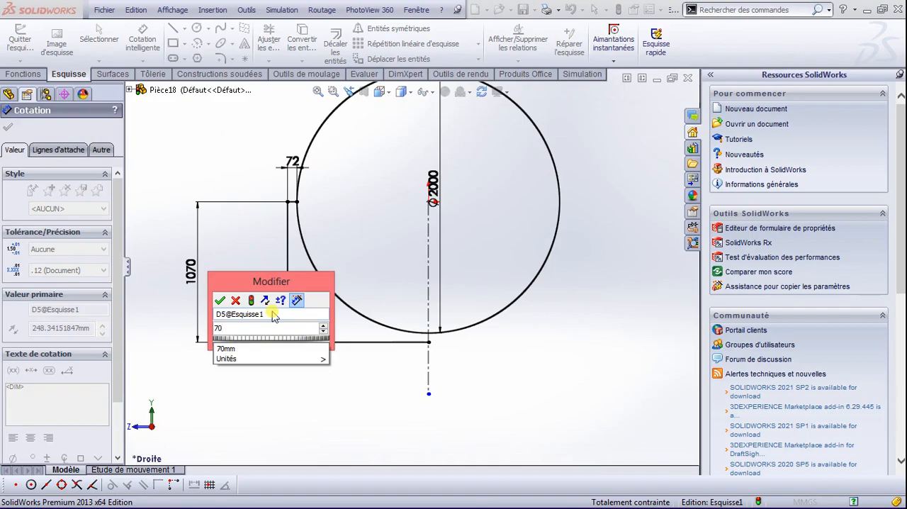
{"action": "key", "text": "Return"}
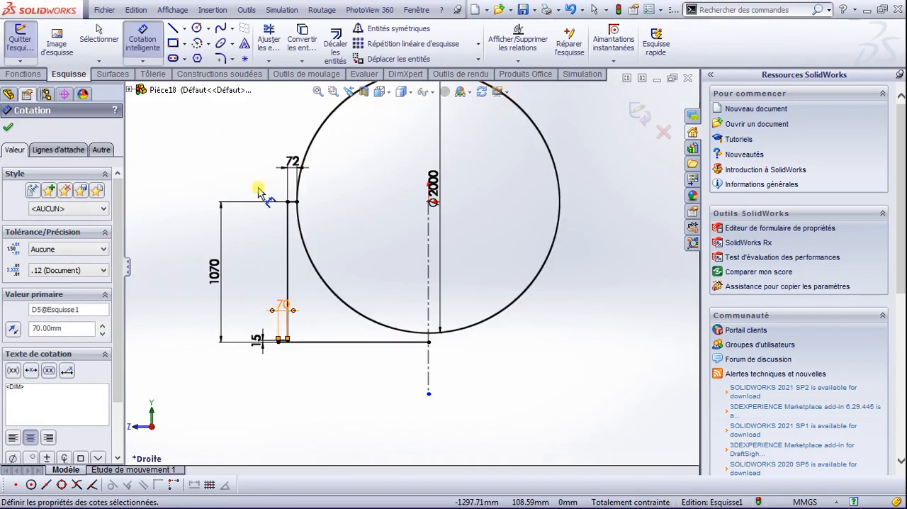
{"action": "left_click", "coordinate": [6, 131]}
Step: Mirror the stepped profile lines about the vertical construction line, keeping the originals
{"action": "left_click_drag", "start_coordinate": [186, 186], "coordinate": [448, 365]}
{"action": "left_click", "coordinate": [398, 29]}
{"action": "left_click", "coordinate": [69, 318]}
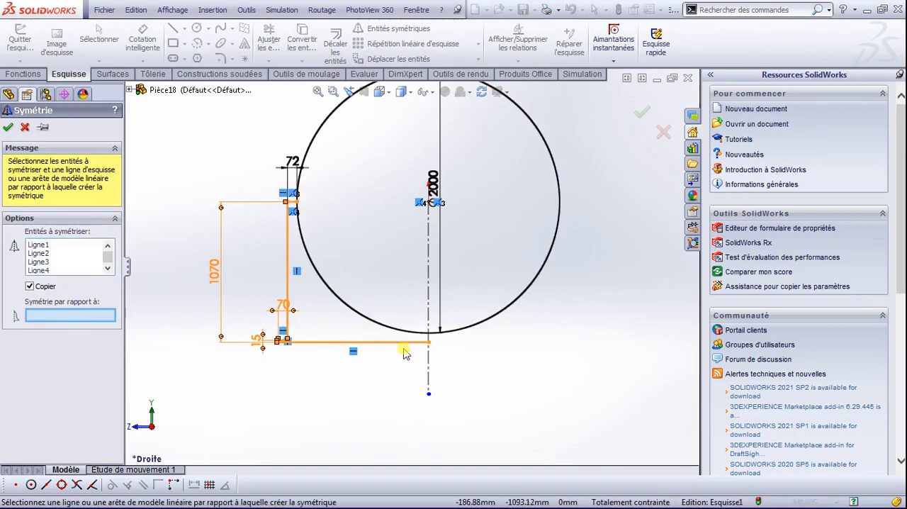
{"action": "left_click", "coordinate": [429, 364]}
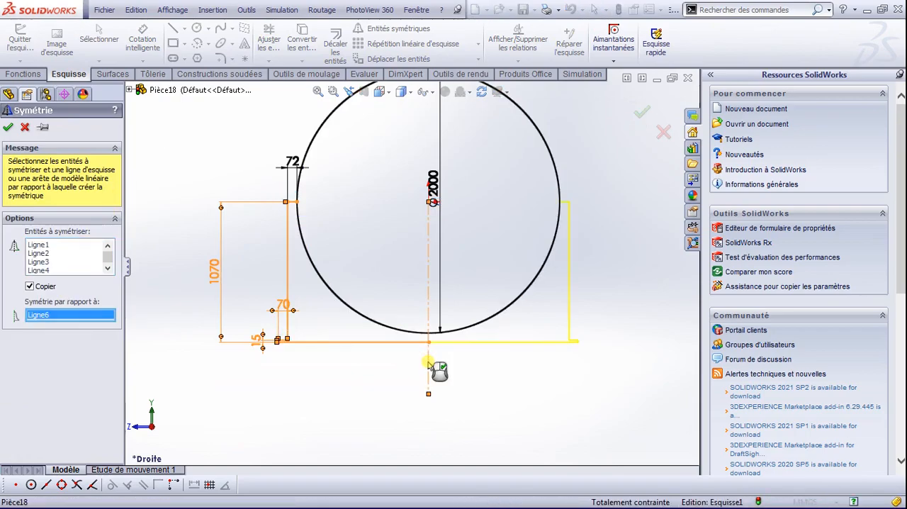
{"action": "right_click", "coordinate": [428, 364]}
Step: Delete the vertical construction line and trim away the upper half of the circle
{"action": "left_click", "coordinate": [429, 365]}
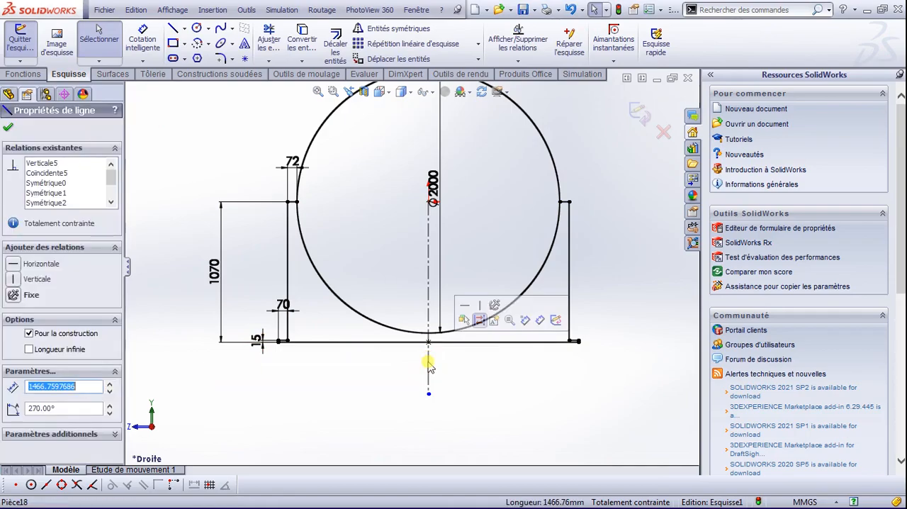
{"action": "key", "text": "Delete"}
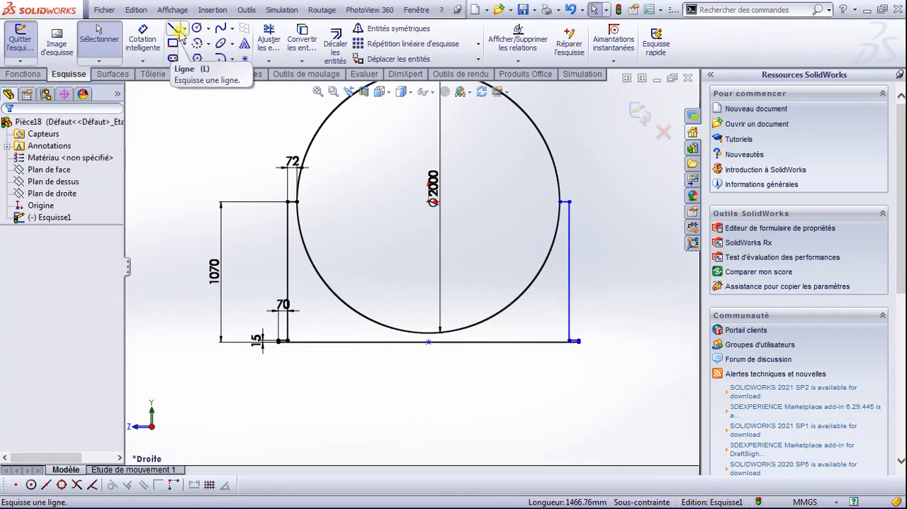
{"action": "left_click", "coordinate": [268, 37]}
{"action": "left_click", "coordinate": [323, 124]}
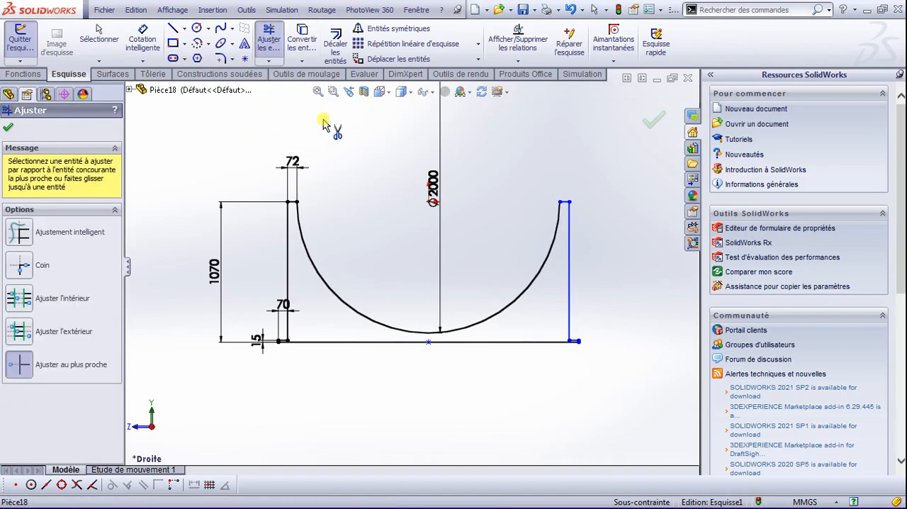
{"action": "left_click", "coordinate": [8, 127]}
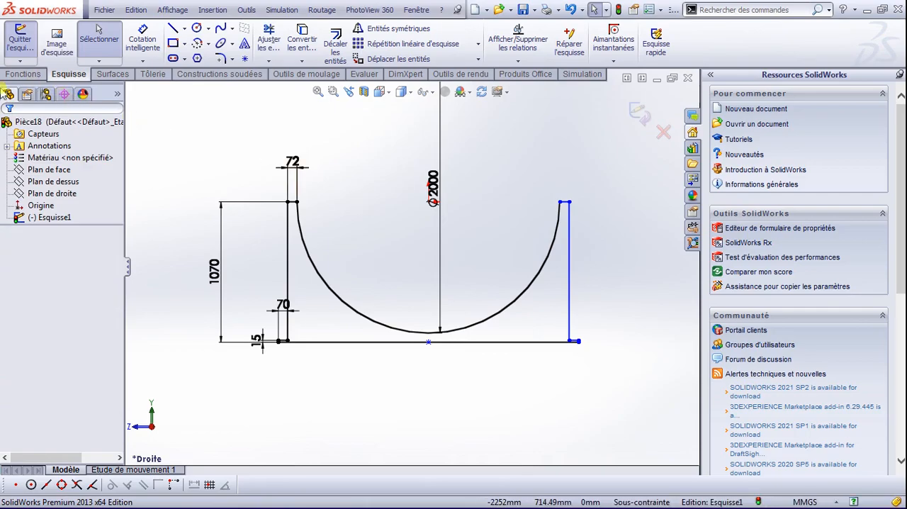
Step: Extrude the saddle profile 300 mm about its sketch plane using the Plan milieu end condition
{"action": "left_click", "coordinate": [22, 74]}
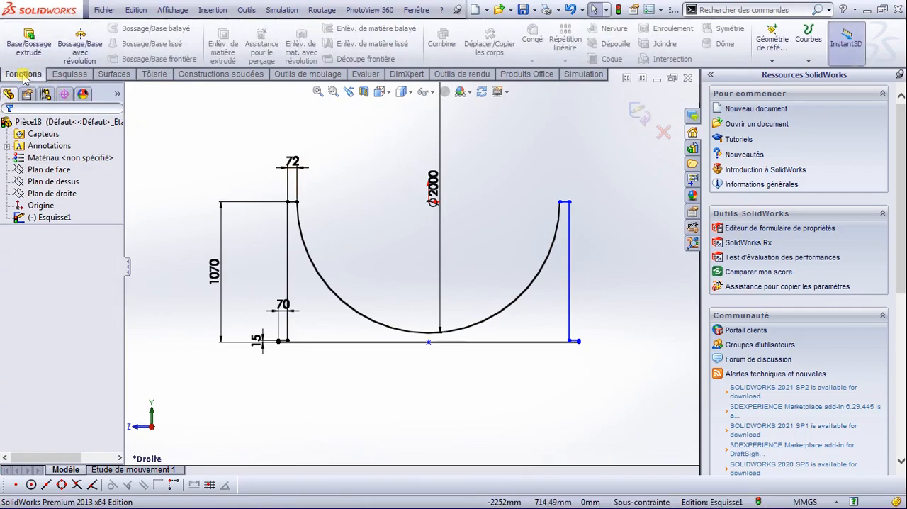
{"action": "left_click", "coordinate": [25, 48]}
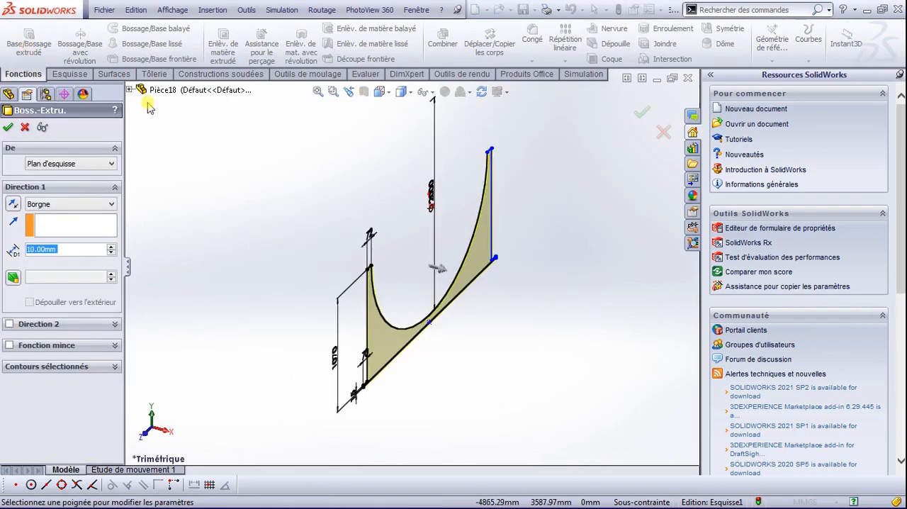
{"action": "left_click", "coordinate": [40, 204]}
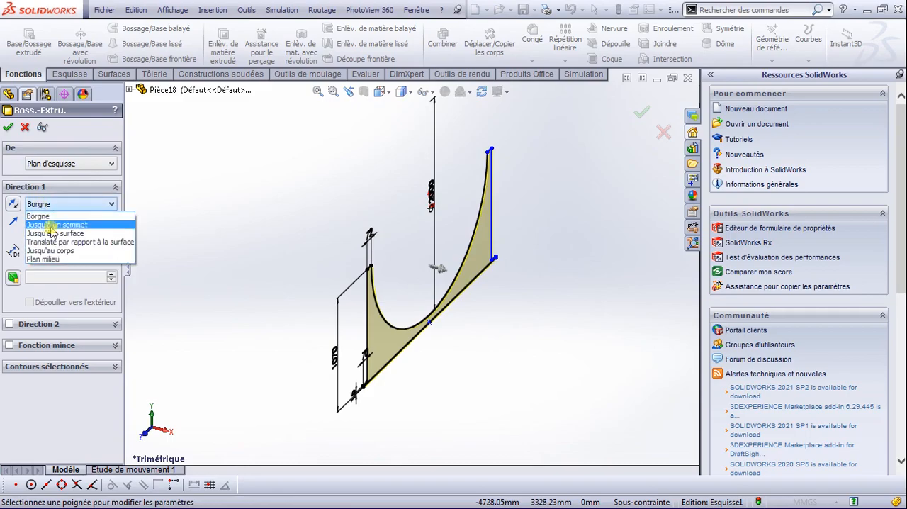
{"action": "left_click", "coordinate": [63, 263]}
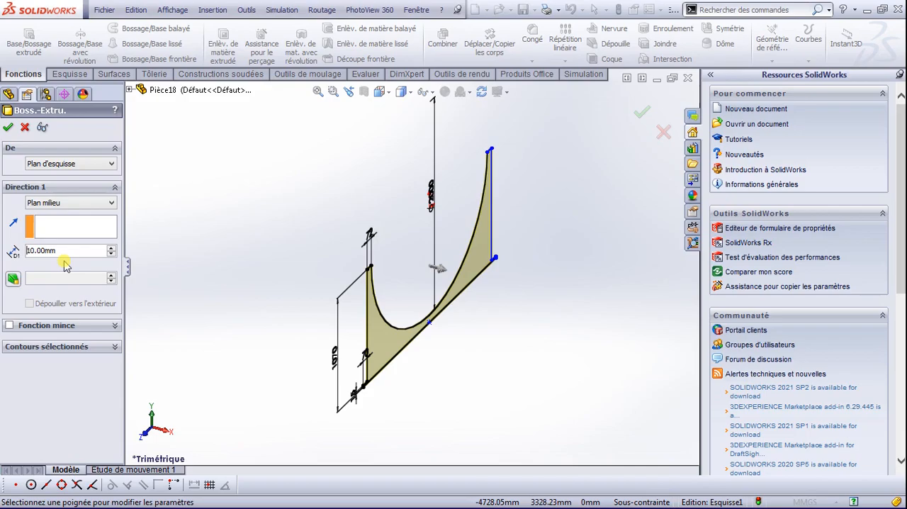
{"action": "left_click_drag", "start_coordinate": [69, 248], "coordinate": [15, 250]}
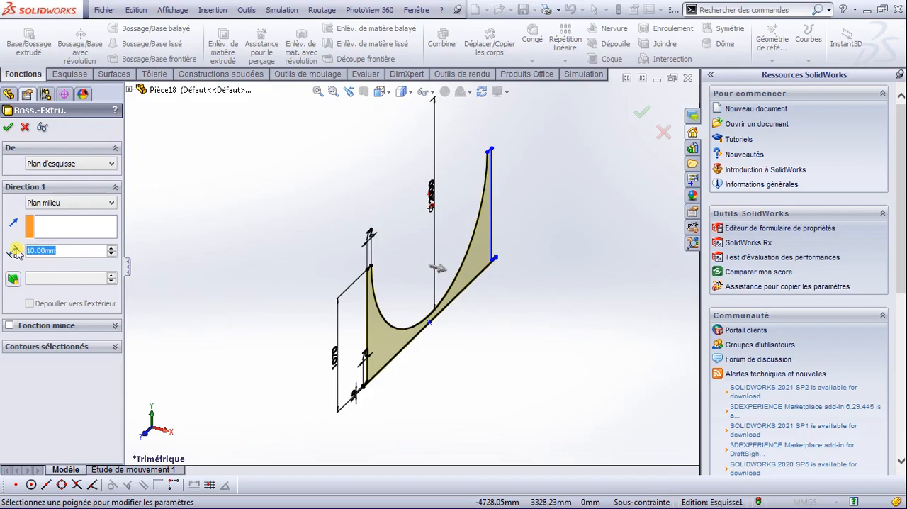
{"action": "type", "text": "300"}
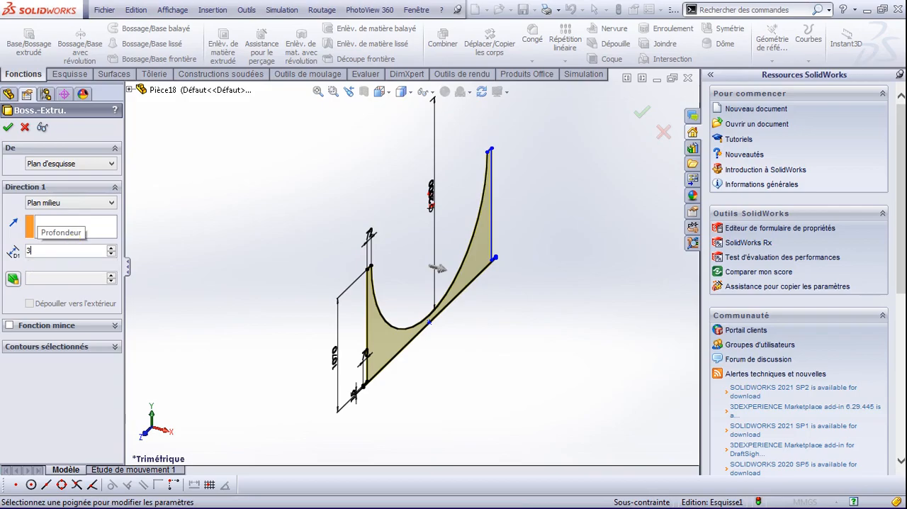
{"action": "key", "text": "Return"}
{"action": "left_click", "coordinate": [7, 128]}
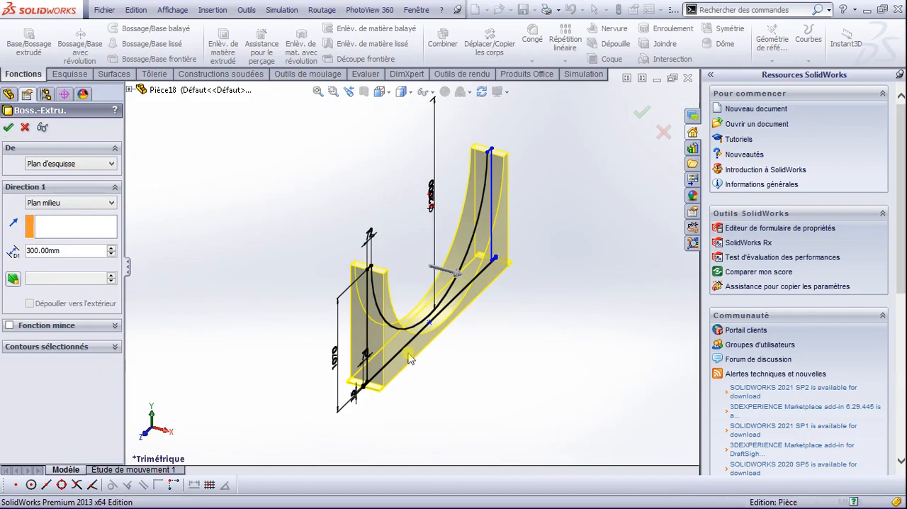
Step: Set up a Hole Wizard ISO screw clearance hole (Passages de vis) in size M18, viewing the support from above
{"action": "scroll", "coordinate": [382, 376], "scroll_direction": "down", "scroll_amount": 3}
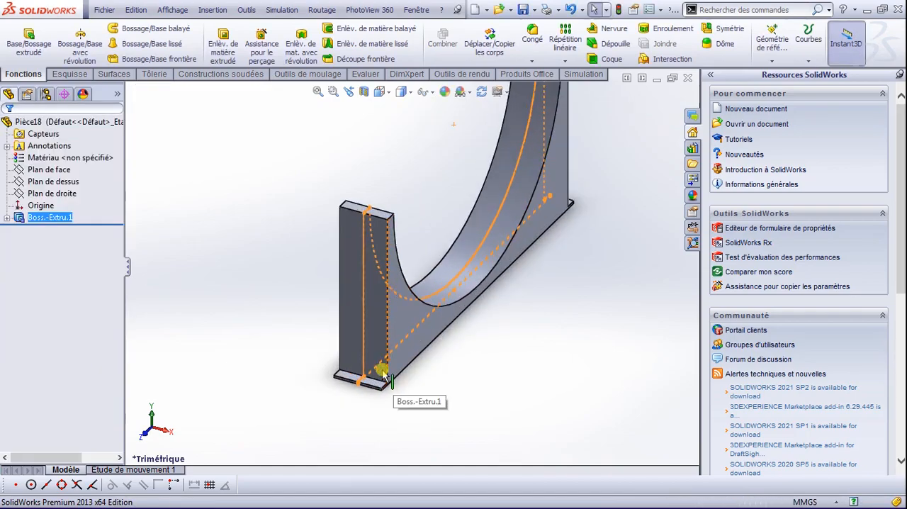
{"action": "scroll", "coordinate": [383, 375], "scroll_direction": "down", "scroll_amount": 4}
{"action": "key", "text": "space"}
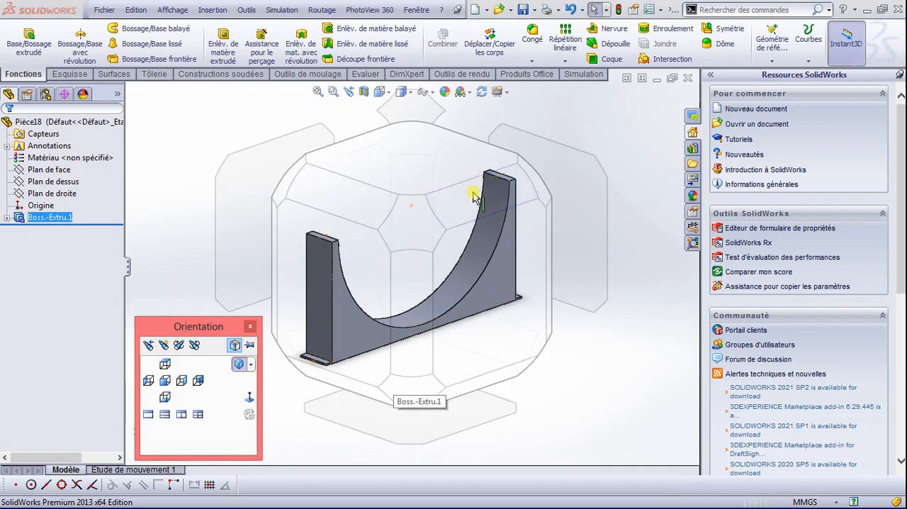
{"action": "left_click", "coordinate": [469, 163]}
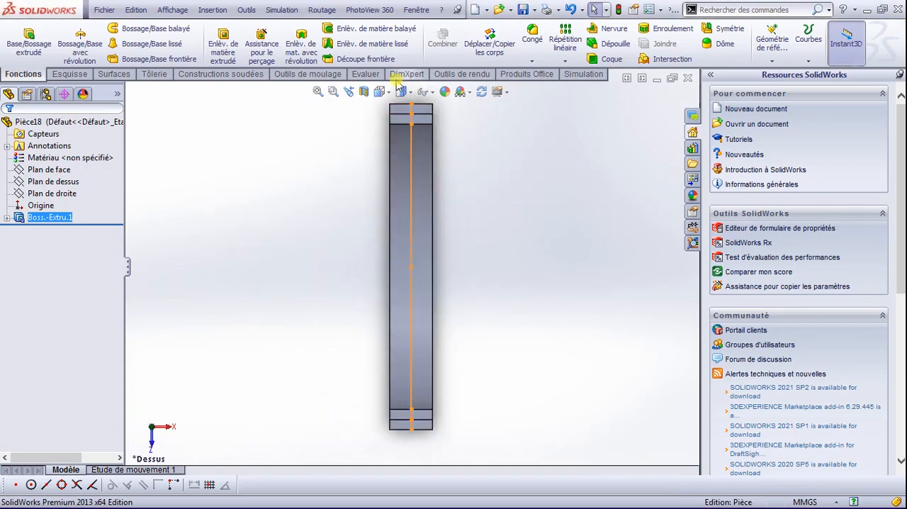
{"action": "scroll", "coordinate": [399, 82], "scroll_direction": "down", "scroll_amount": 1}
{"action": "scroll", "coordinate": [423, 113], "scroll_direction": "down", "scroll_amount": 9}
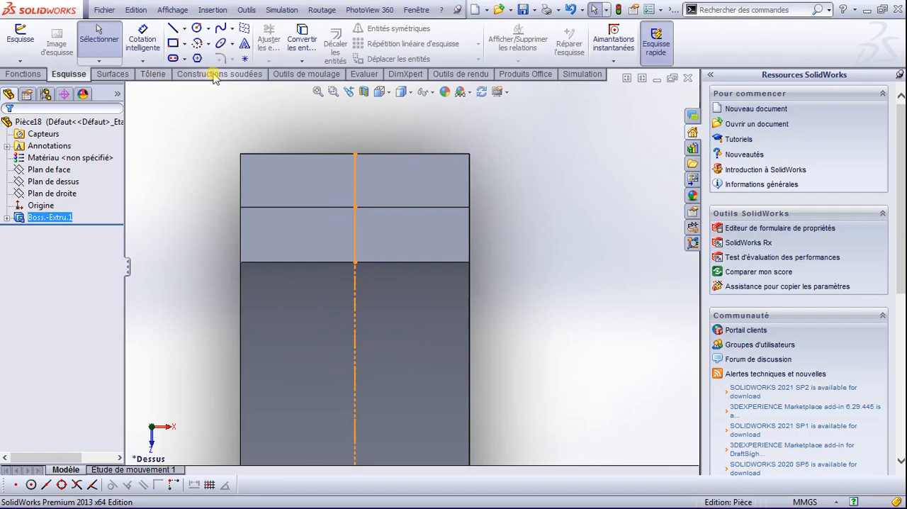
{"action": "left_click", "coordinate": [22, 73]}
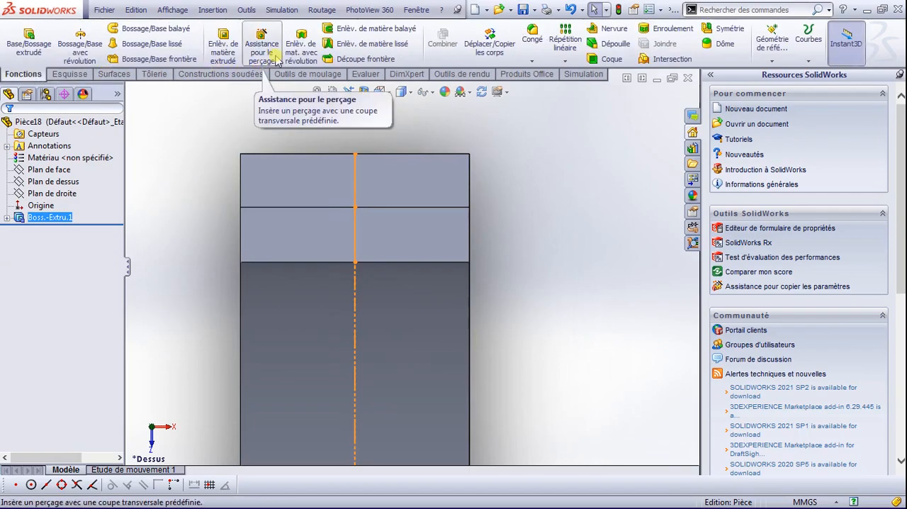
{"action": "left_click", "coordinate": [260, 46]}
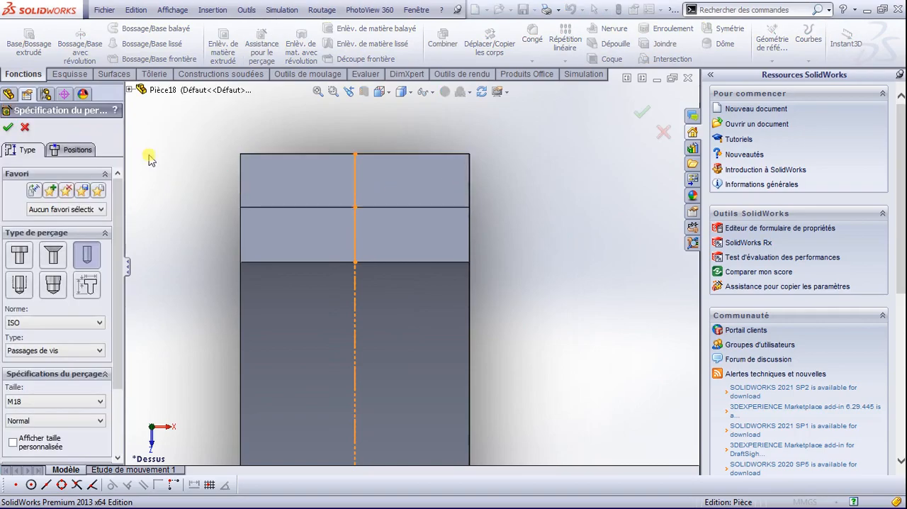
{"action": "scroll", "coordinate": [73, 298], "scroll_direction": "down", "scroll_amount": 3}
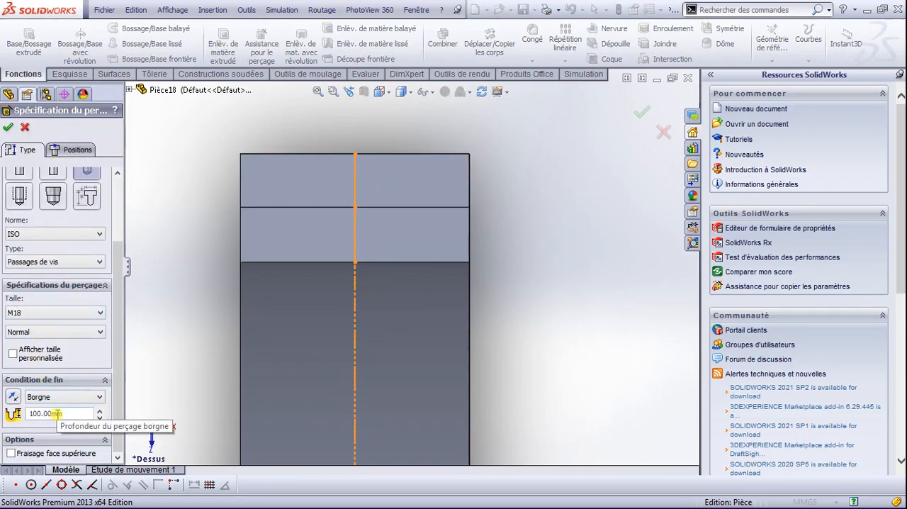
{"action": "left_click", "coordinate": [98, 313]}
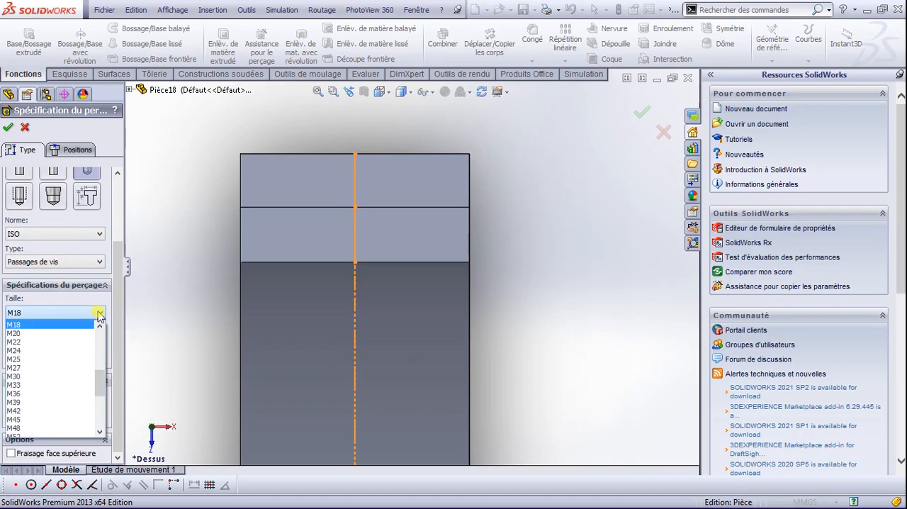
{"action": "left_click", "coordinate": [24, 326]}
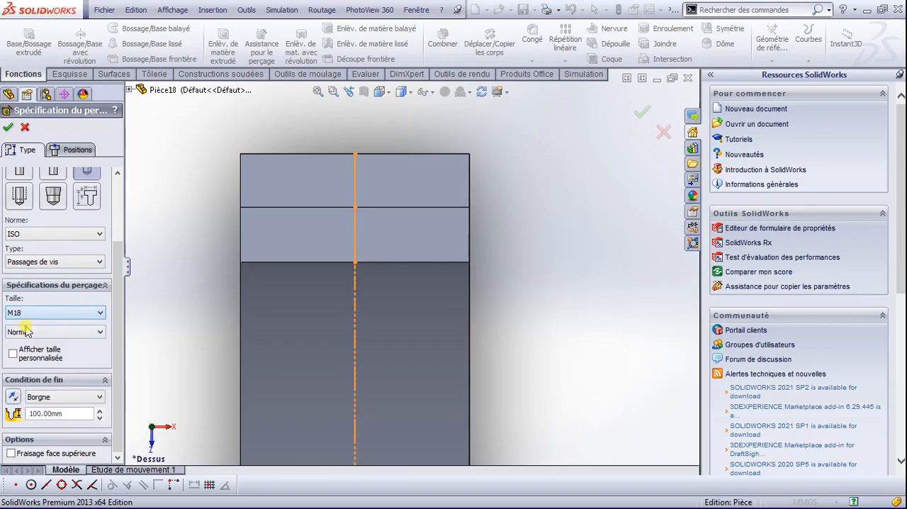
Step: Place one hole centre on each of the two foot ledges, both near the outer corner on the +X side
{"action": "left_click", "coordinate": [76, 149]}
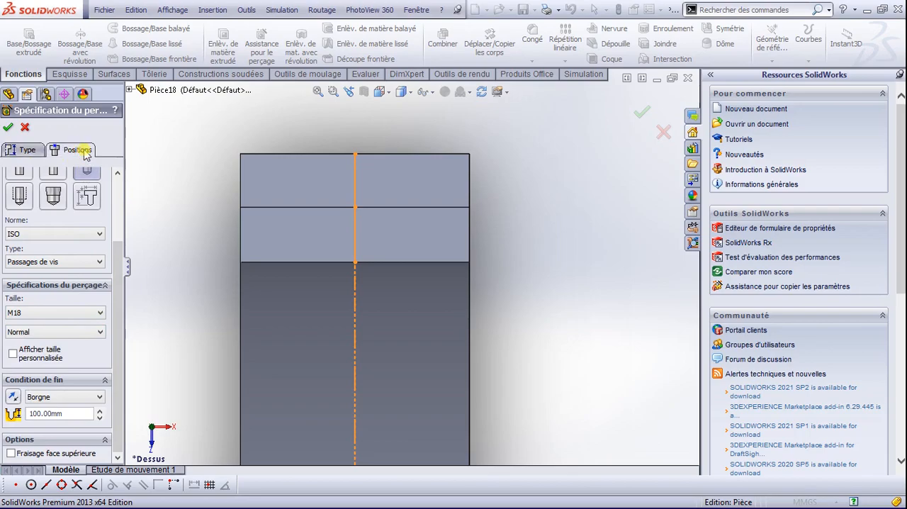
{"action": "left_click", "coordinate": [435, 181]}
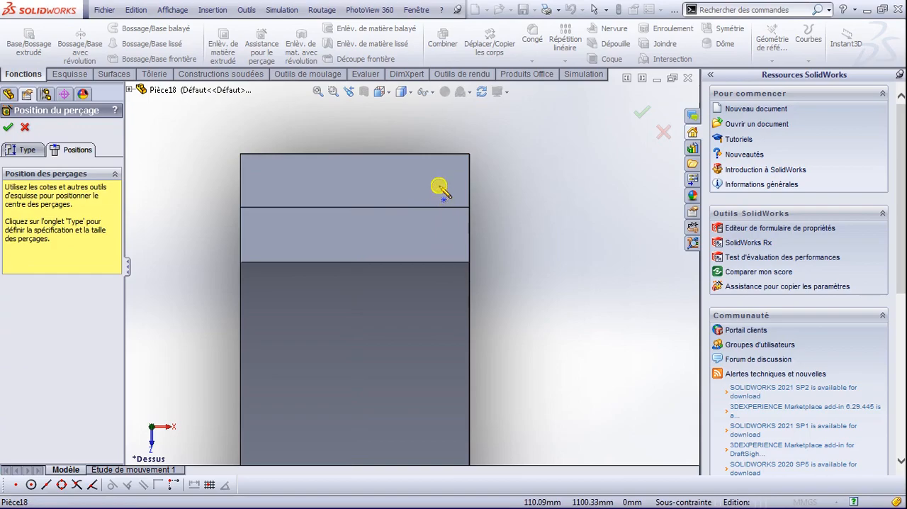
{"action": "scroll", "coordinate": [446, 220], "scroll_direction": "up", "scroll_amount": 3}
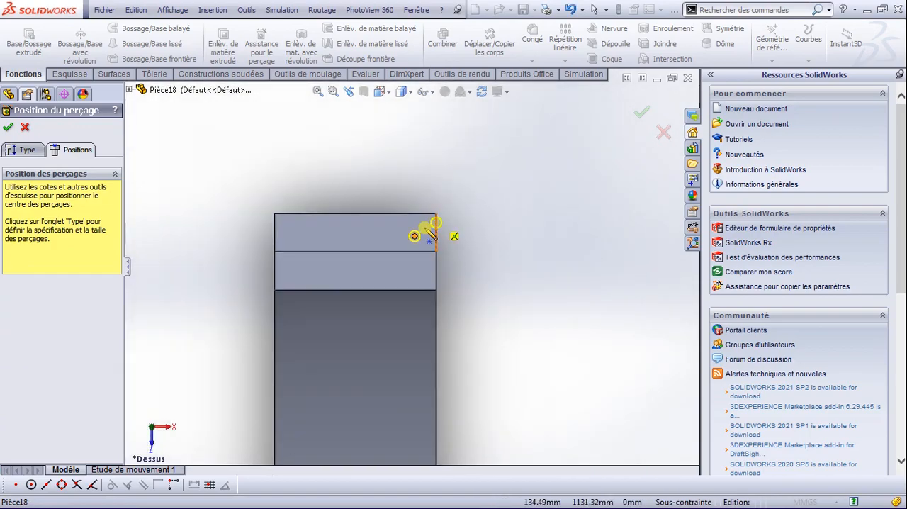
{"action": "scroll", "coordinate": [425, 238], "scroll_direction": "up", "scroll_amount": 3}
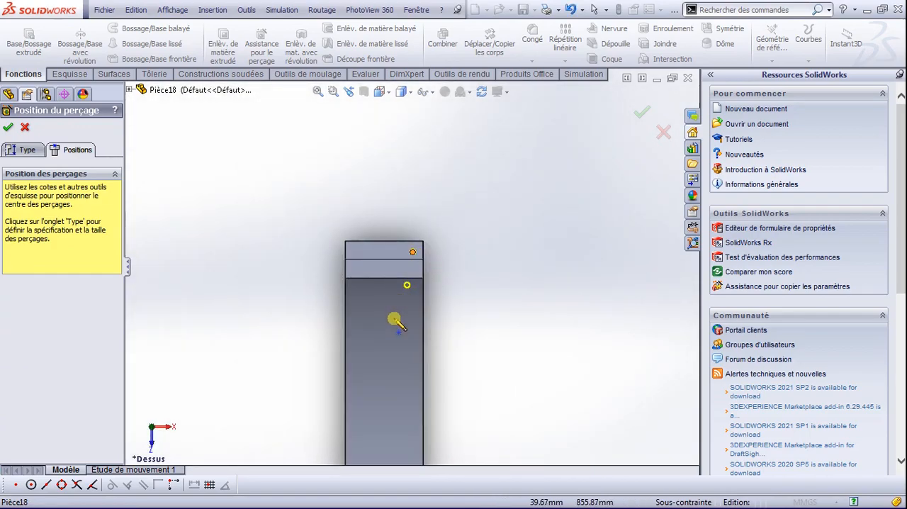
{"action": "scroll", "coordinate": [362, 315], "scroll_direction": "down", "scroll_amount": 3}
{"action": "scroll", "coordinate": [370, 312], "scroll_direction": "up", "scroll_amount": 3}
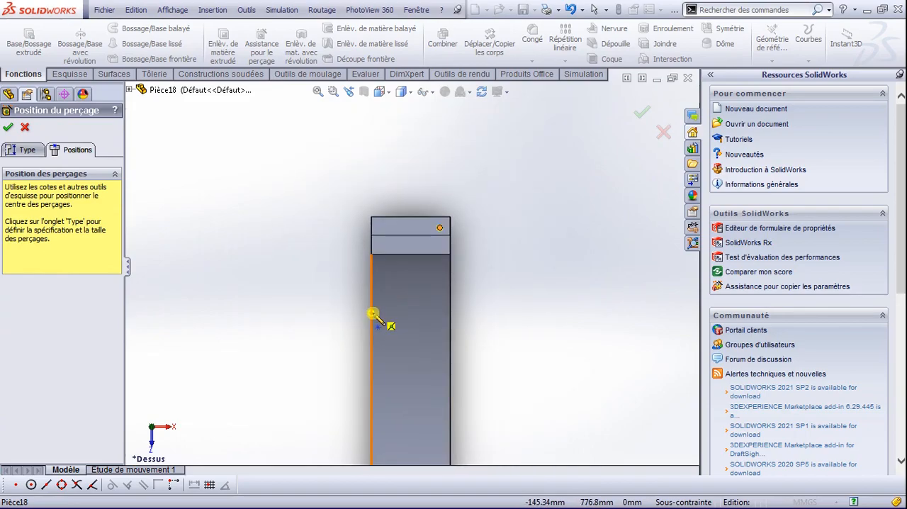
{"action": "scroll", "coordinate": [397, 333], "scroll_direction": "down", "scroll_amount": 1}
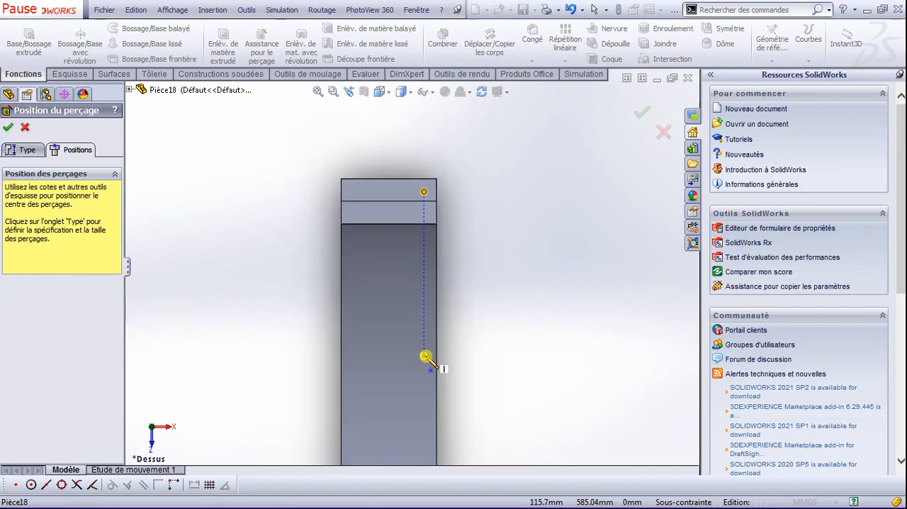
{"action": "scroll", "coordinate": [433, 312], "scroll_direction": "down", "scroll_amount": 3}
{"action": "scroll", "coordinate": [425, 330], "scroll_direction": "up", "scroll_amount": 2}
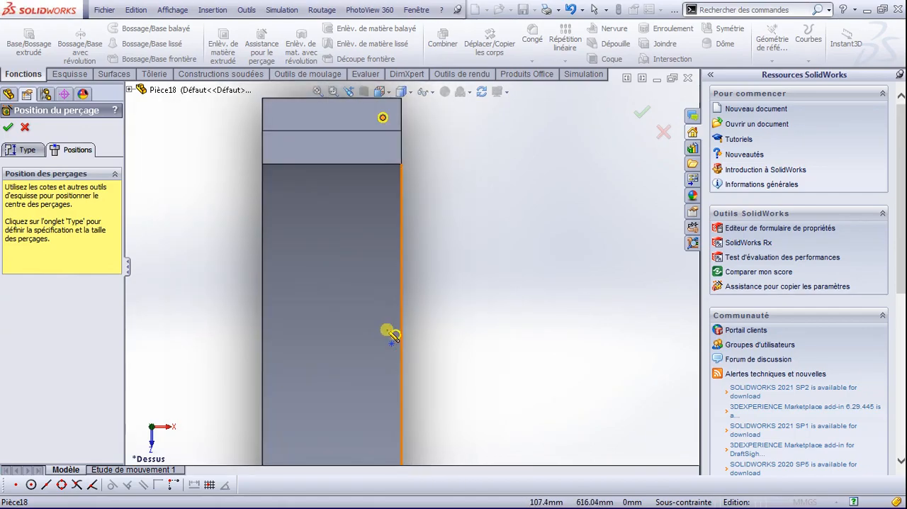
{"action": "scroll", "coordinate": [390, 335], "scroll_direction": "up", "scroll_amount": 5}
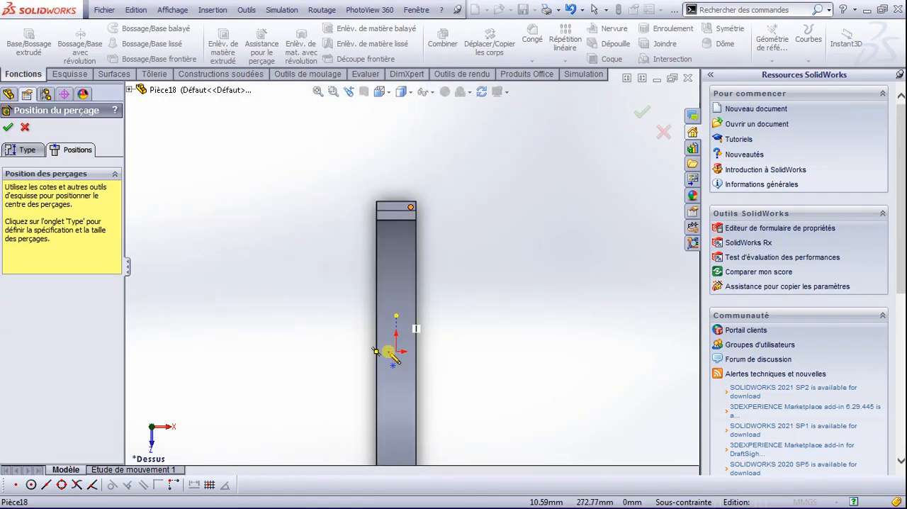
{"action": "scroll", "coordinate": [392, 357], "scroll_direction": "down", "scroll_amount": 3}
{"action": "scroll", "coordinate": [397, 390], "scroll_direction": "up", "scroll_amount": 4}
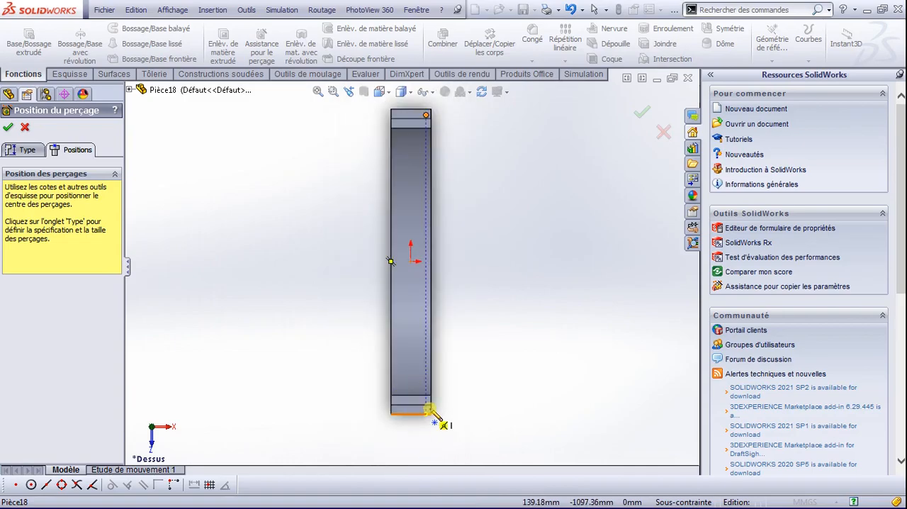
{"action": "scroll", "coordinate": [430, 411], "scroll_direction": "down", "scroll_amount": 5}
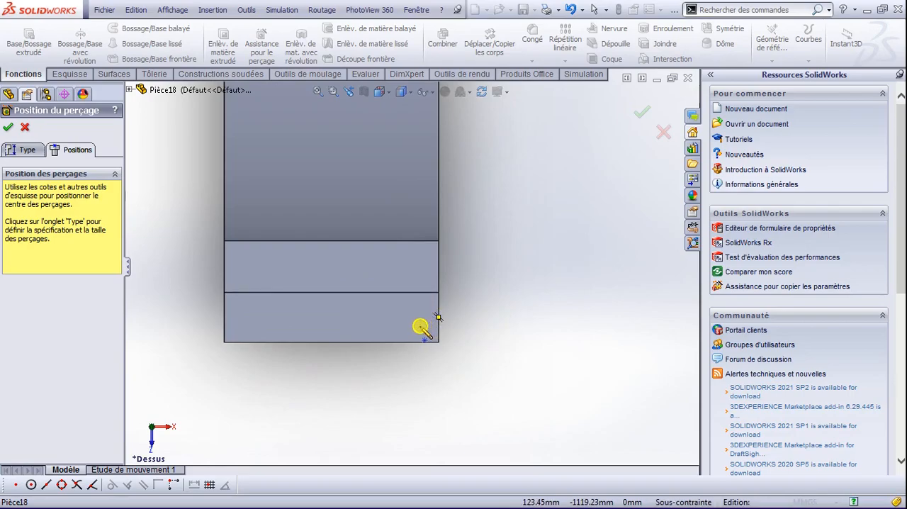
{"action": "left_click", "coordinate": [422, 326]}
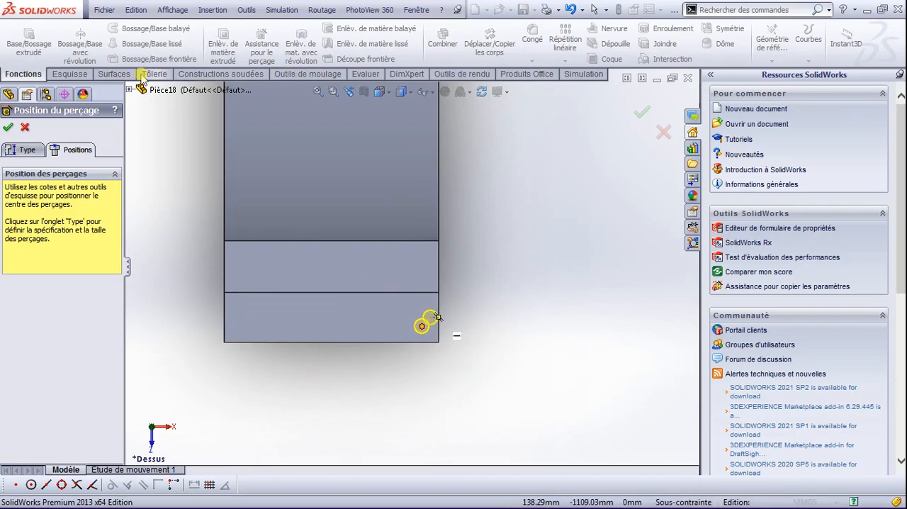
Step: Dimension the second hole's centre 35 mm from the outer end edge of its foot ledge
{"action": "left_click", "coordinate": [69, 74]}
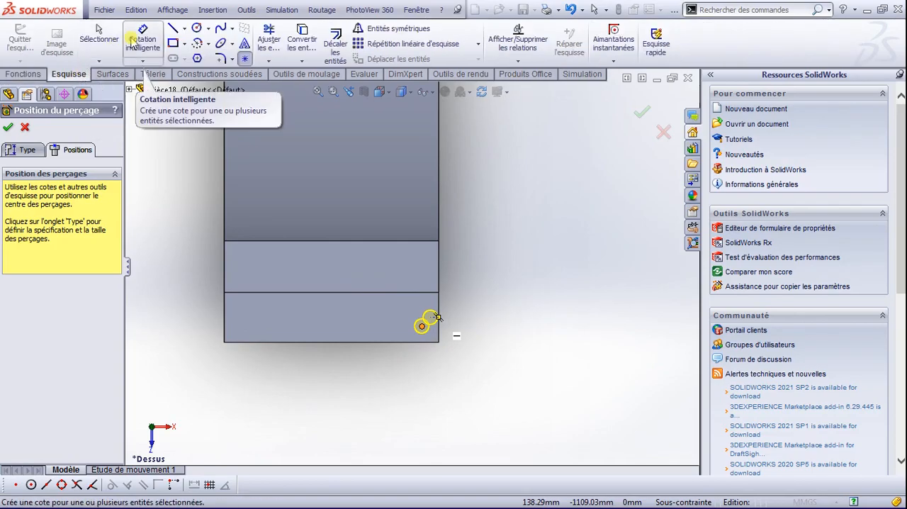
{"action": "left_click", "coordinate": [142, 39]}
{"action": "scroll", "coordinate": [429, 347], "scroll_direction": "down", "scroll_amount": 4}
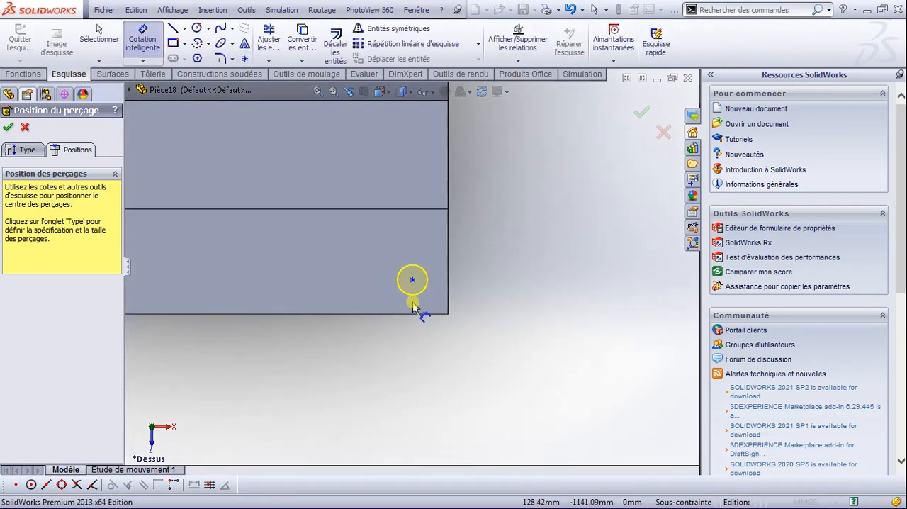
{"action": "left_click", "coordinate": [426, 312]}
{"action": "left_click", "coordinate": [413, 280]}
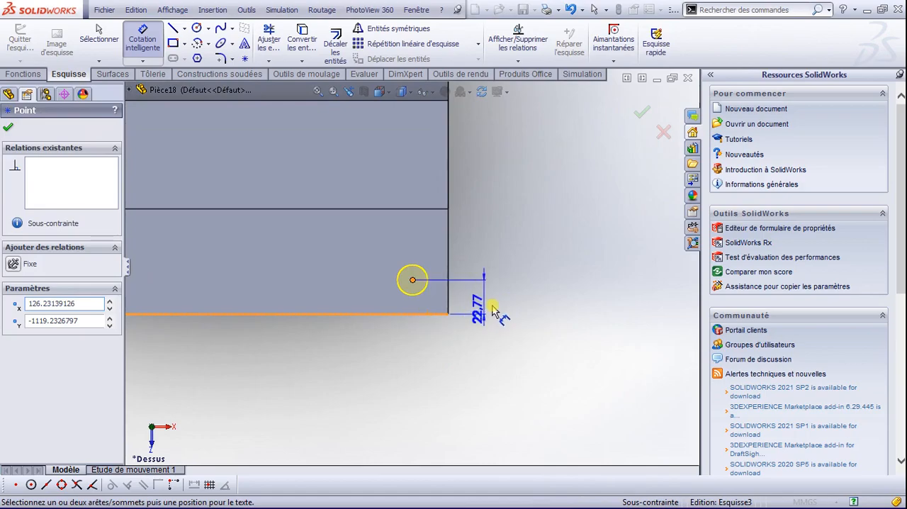
{"action": "left_click", "coordinate": [503, 301]}
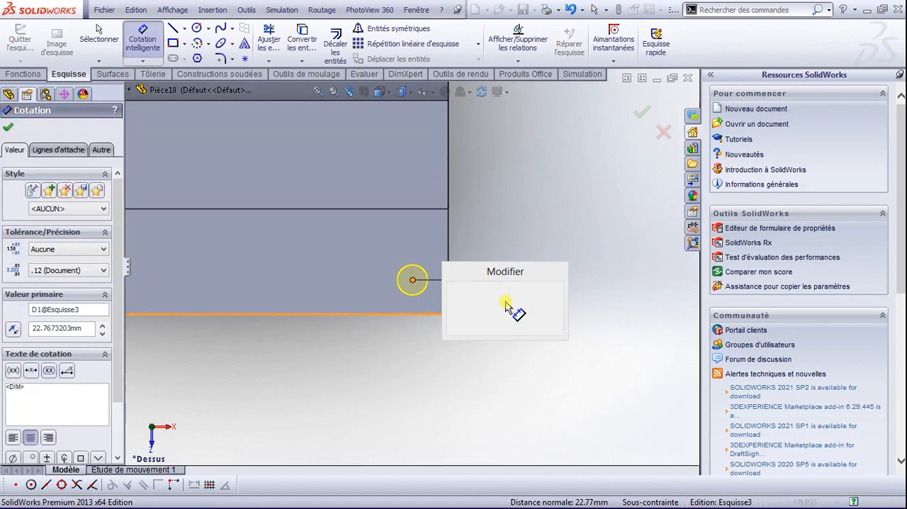
{"action": "type", "text": "35"}
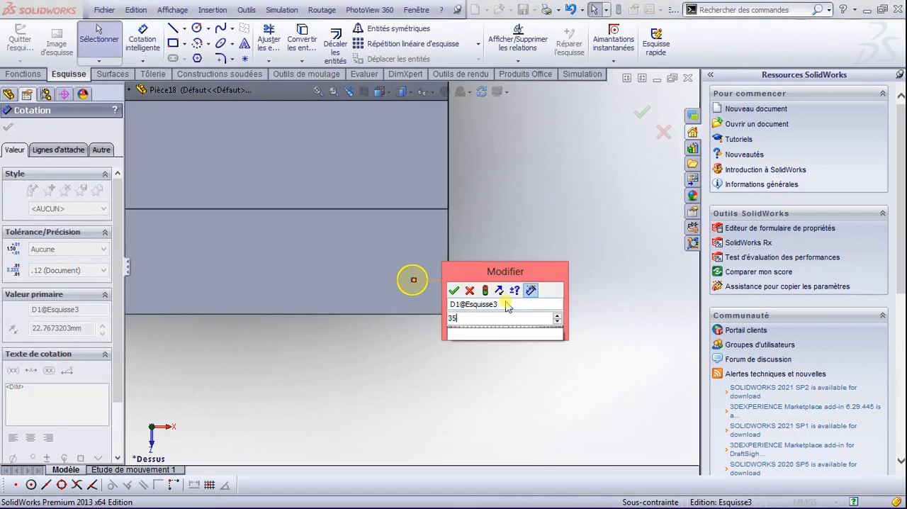
{"action": "key", "text": "Return"}
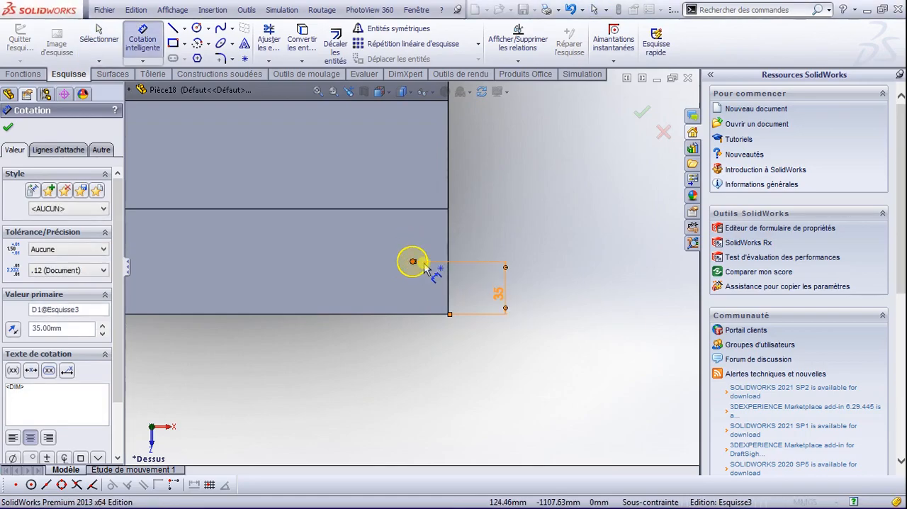
Step: Dimension the same hole centre from the foot ledge's short side edge on the +X side
{"action": "left_click", "coordinate": [413, 262]}
{"action": "left_click", "coordinate": [448, 246]}
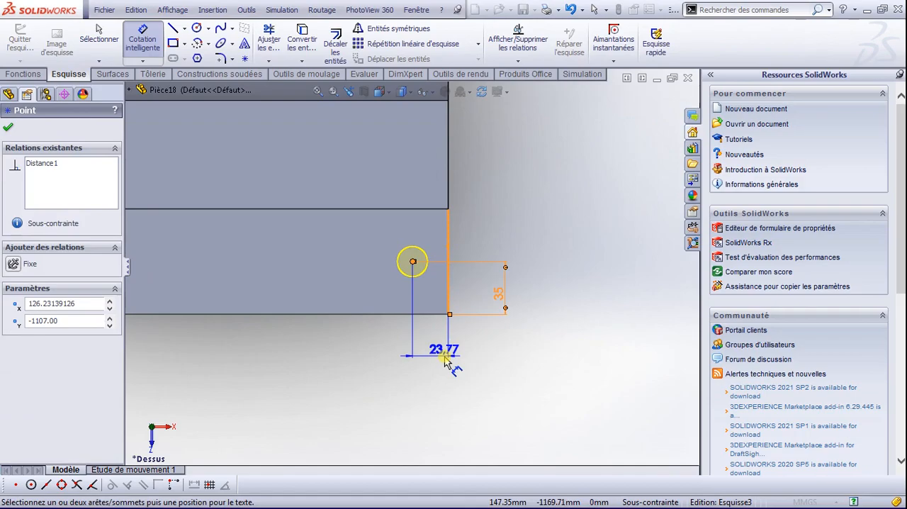
{"action": "left_click", "coordinate": [445, 359]}
{"action": "type", "text": "40"}
{"action": "key", "text": "Return"}
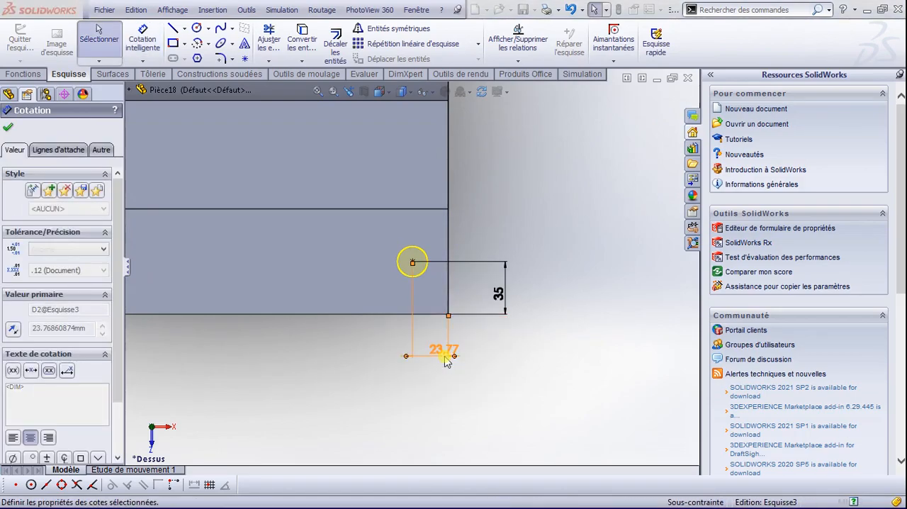
Step: Set the hole centre's distance from the foot ledge's +X side edge to 40 mm
{"action": "scroll", "coordinate": [441, 309], "scroll_direction": "down", "scroll_amount": 3}
{"action": "scroll", "coordinate": [402, 266], "scroll_direction": "up", "scroll_amount": 4}
{"action": "scroll", "coordinate": [359, 241], "scroll_direction": "up", "scroll_amount": 8}
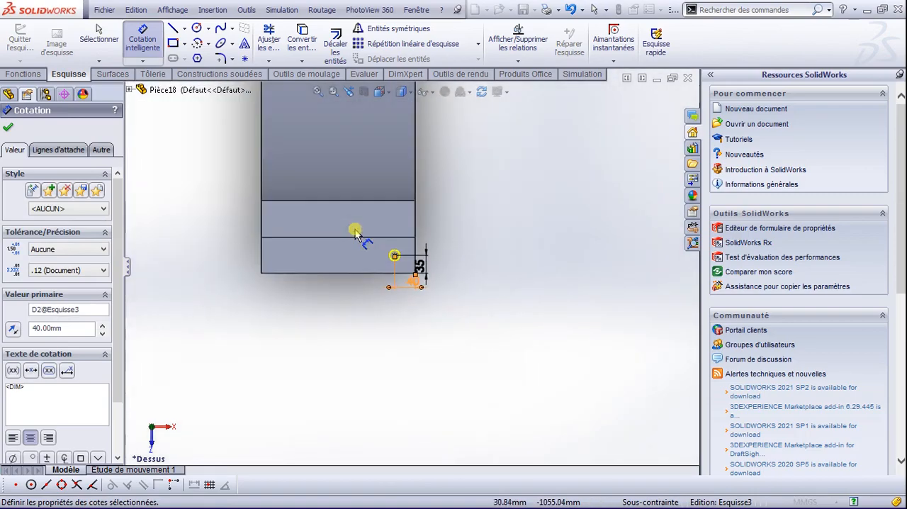
Step: Dimension the hole centre on the opposite foot ledge 40 mm from that ledge's +X side edge
{"action": "scroll", "coordinate": [408, 144], "scroll_direction": "down", "scroll_amount": 3}
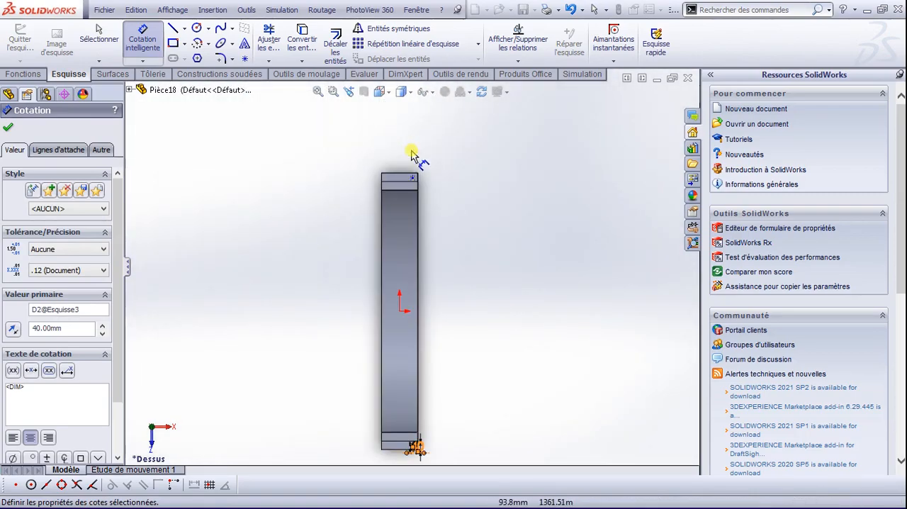
{"action": "scroll", "coordinate": [414, 198], "scroll_direction": "down", "scroll_amount": 4}
{"action": "scroll", "coordinate": [432, 290], "scroll_direction": "up", "scroll_amount": 3}
{"action": "scroll", "coordinate": [447, 457], "scroll_direction": "down", "scroll_amount": 3}
{"action": "scroll", "coordinate": [448, 369], "scroll_direction": "up", "scroll_amount": 5}
{"action": "scroll", "coordinate": [447, 368], "scroll_direction": "down", "scroll_amount": 10}
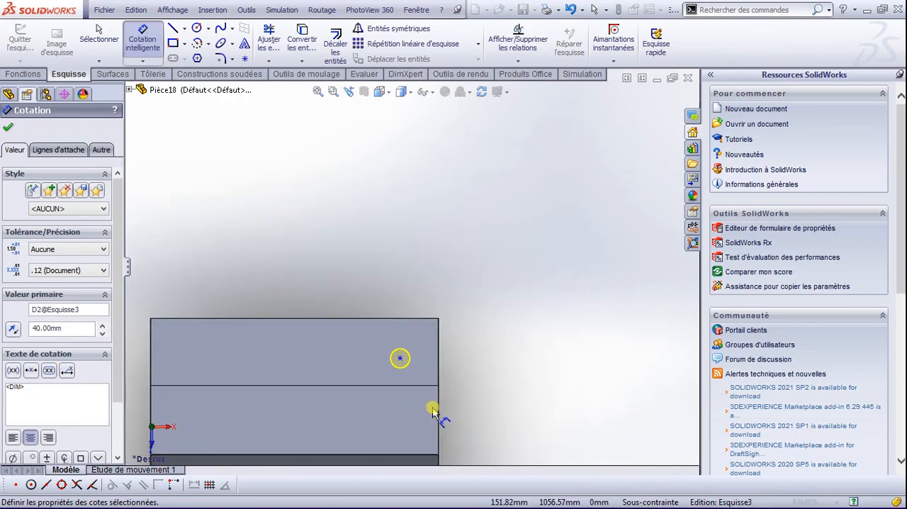
{"action": "left_click", "coordinate": [443, 234]}
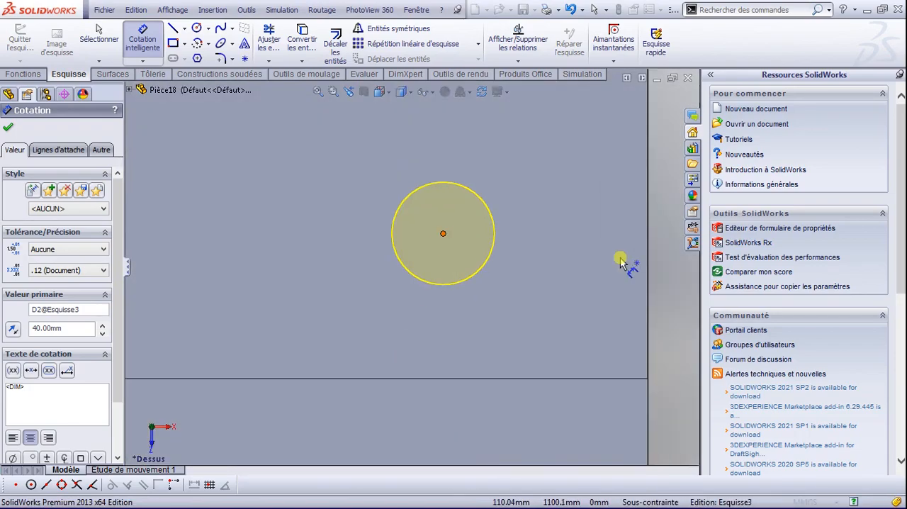
{"action": "left_click", "coordinate": [648, 231]}
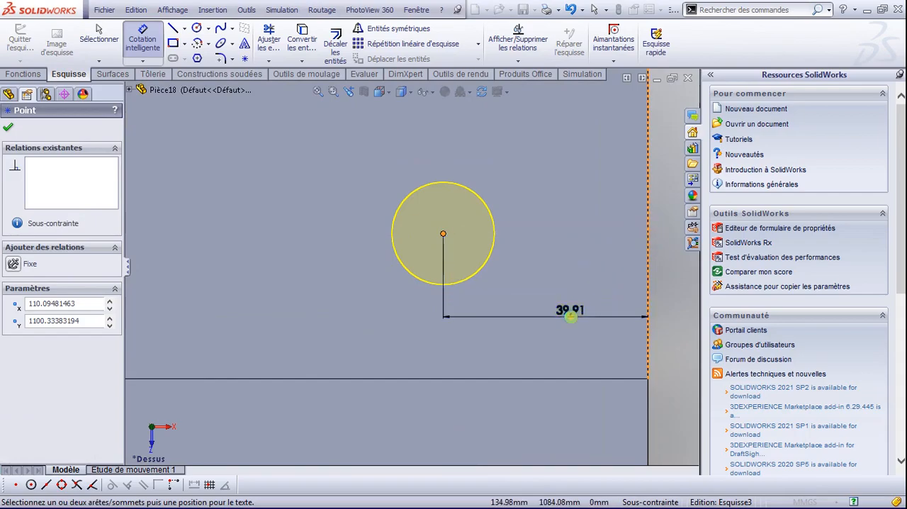
{"action": "left_click", "coordinate": [575, 314]}
{"action": "type", "text": "30"}
{"action": "key", "text": "BackSpace"}
{"action": "key", "text": "BackSpace"}
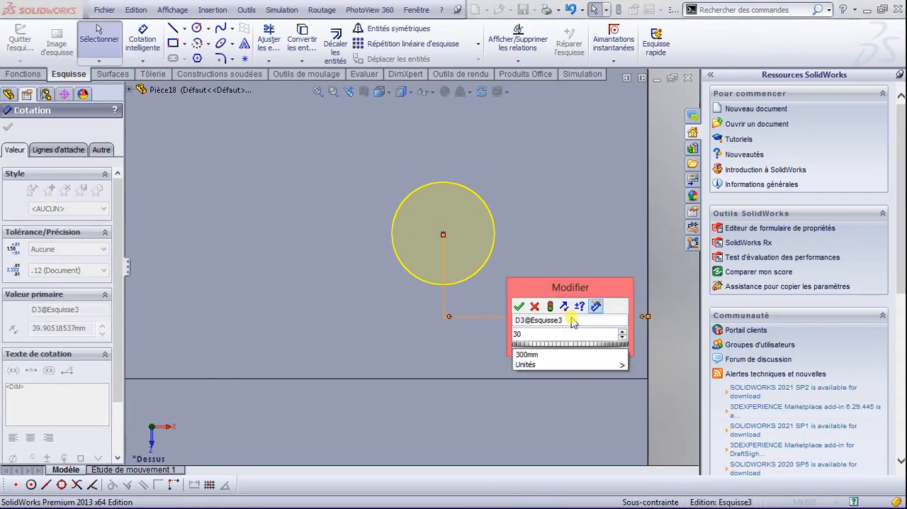
{"action": "type", "text": "40"}
{"action": "key", "text": "Return"}
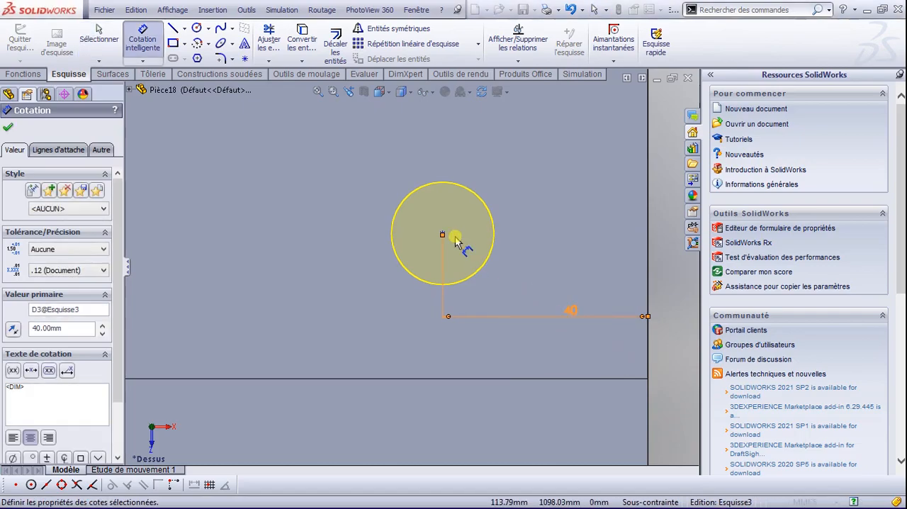
Step: Dimension the same hole centre 35 mm from the ledge's outer end edge and finish the M18 clearance holes
{"action": "scroll", "coordinate": [448, 247], "scroll_direction": "up", "scroll_amount": 5}
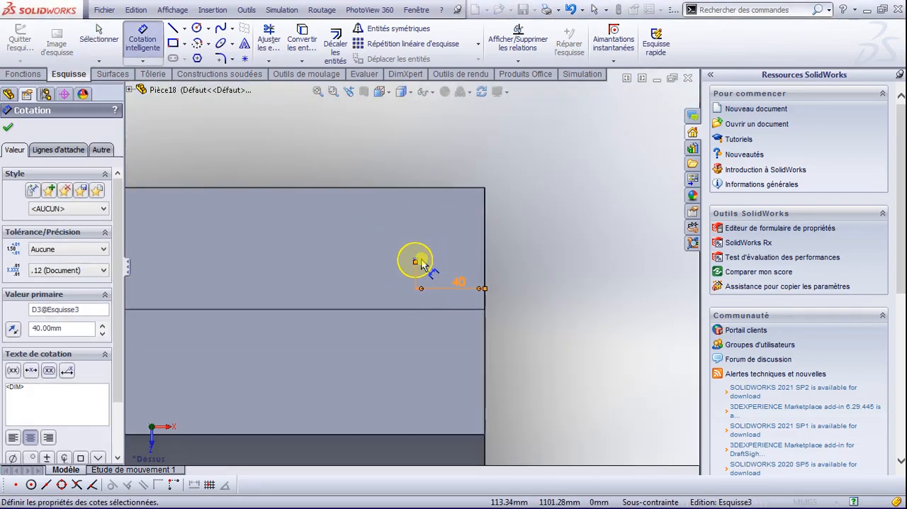
{"action": "left_click", "coordinate": [416, 261]}
{"action": "left_click", "coordinate": [441, 188]}
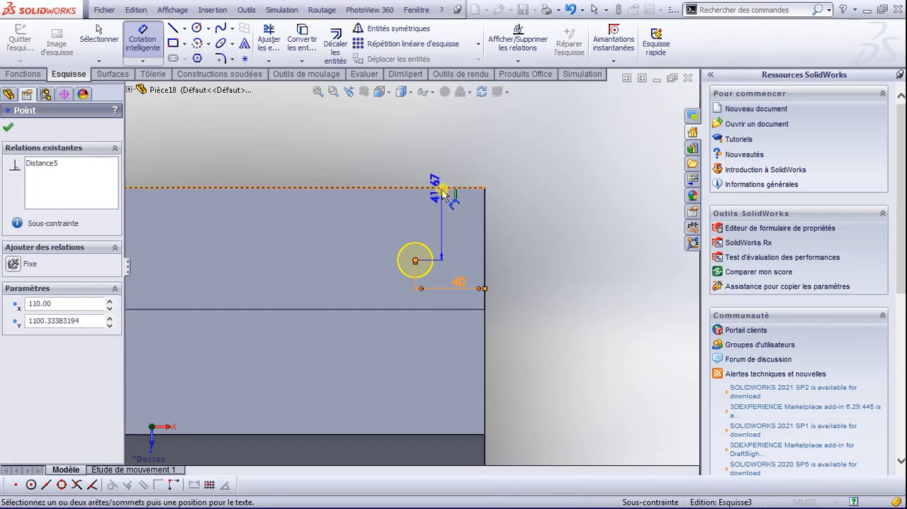
{"action": "left_click", "coordinate": [568, 234]}
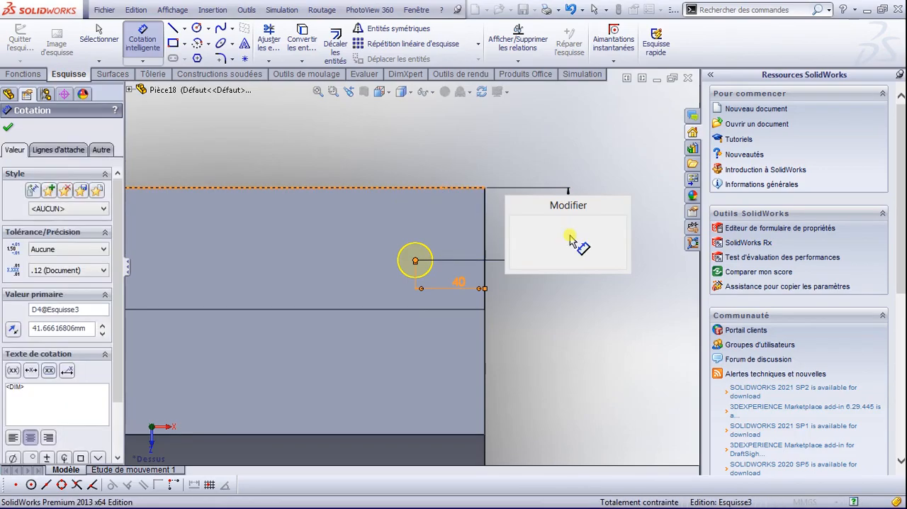
{"action": "left_click", "coordinate": [572, 239]}
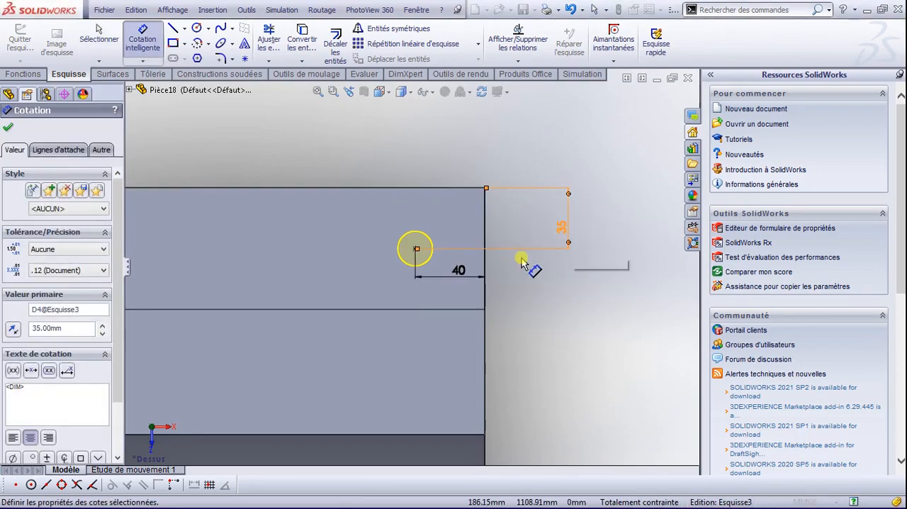
{"action": "scroll", "coordinate": [362, 270], "scroll_direction": "up", "scroll_amount": 2}
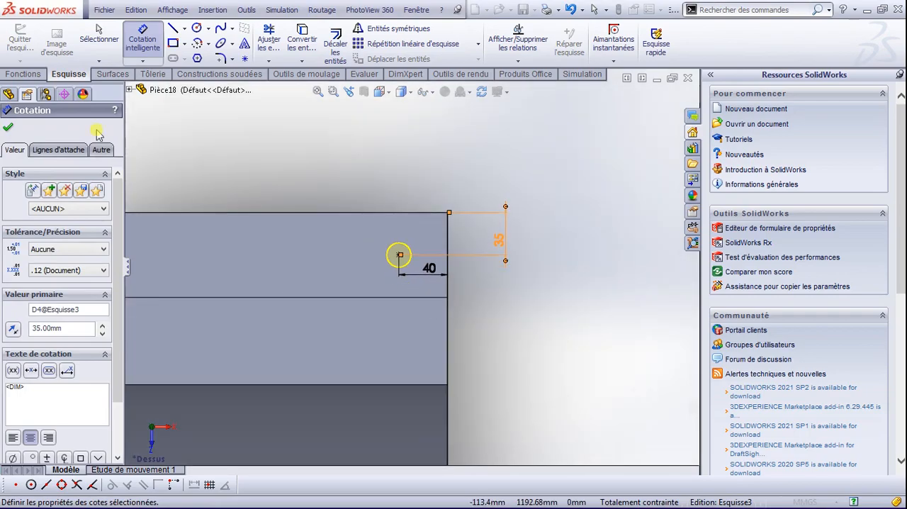
{"action": "left_click", "coordinate": [8, 127]}
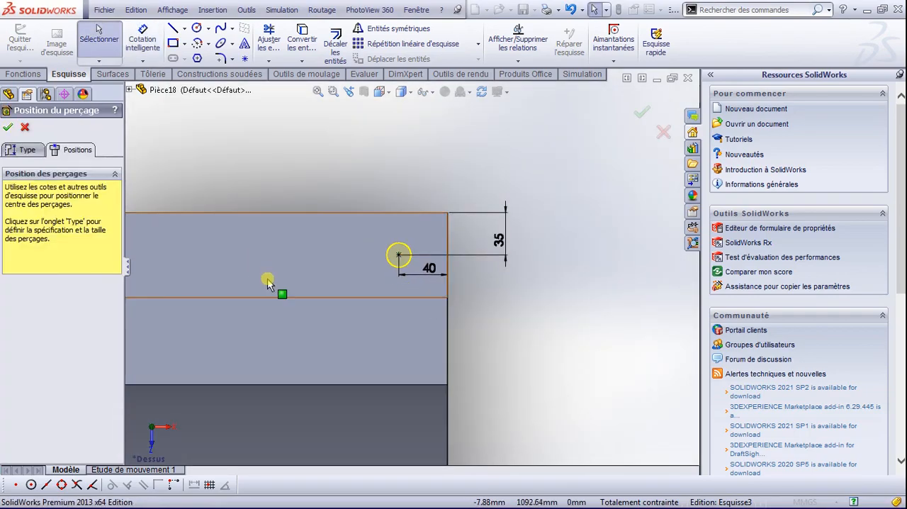
{"action": "scroll", "coordinate": [293, 296], "scroll_direction": "up", "scroll_amount": 3}
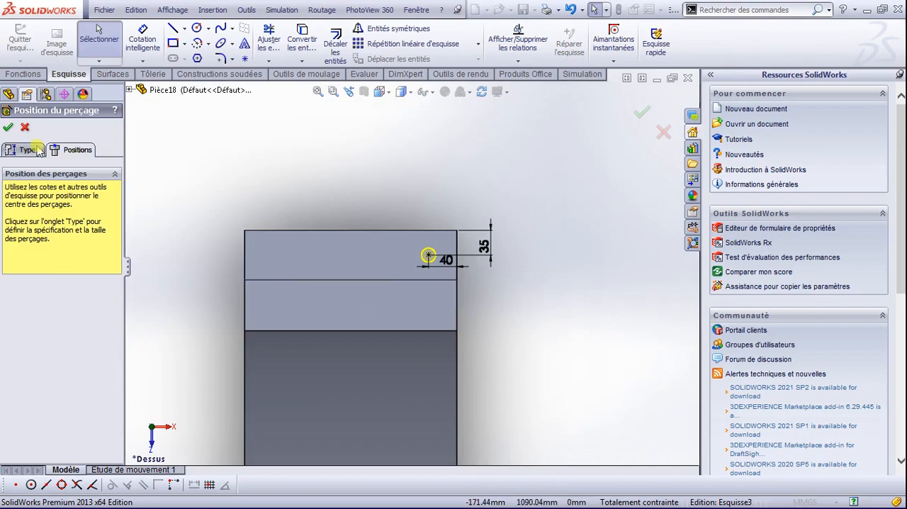
{"action": "left_click", "coordinate": [10, 128]}
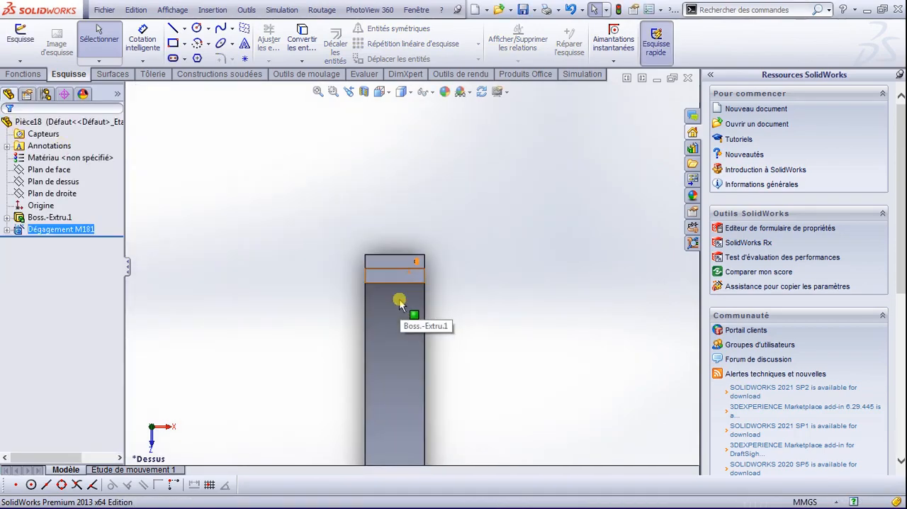
Step: Mirror the M18 clearance hole feature about the right plane (Plan de droite)
{"action": "scroll", "coordinate": [398, 309], "scroll_direction": "down", "scroll_amount": 2}
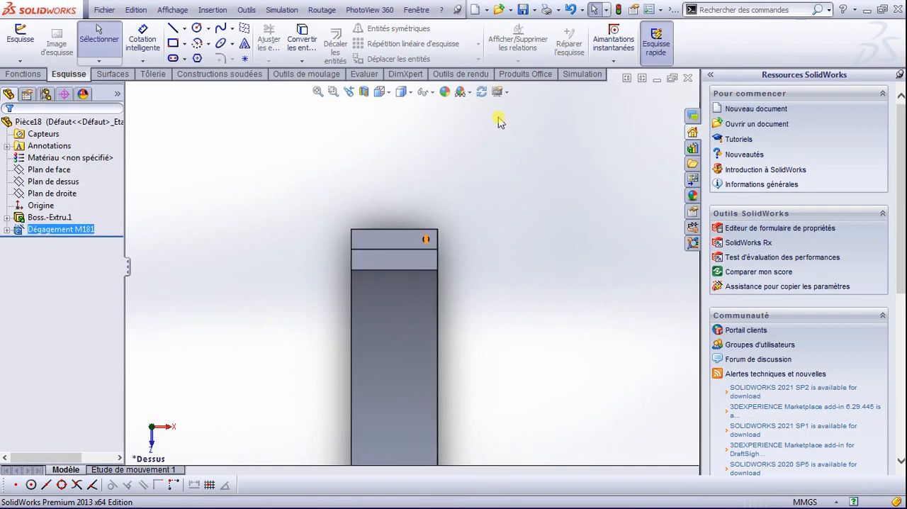
{"action": "left_click", "coordinate": [27, 74]}
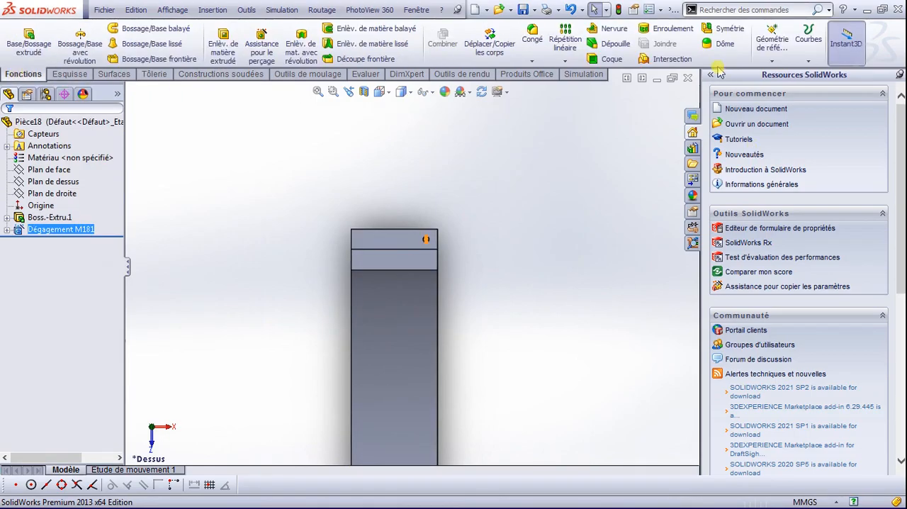
{"action": "left_click", "coordinate": [570, 62]}
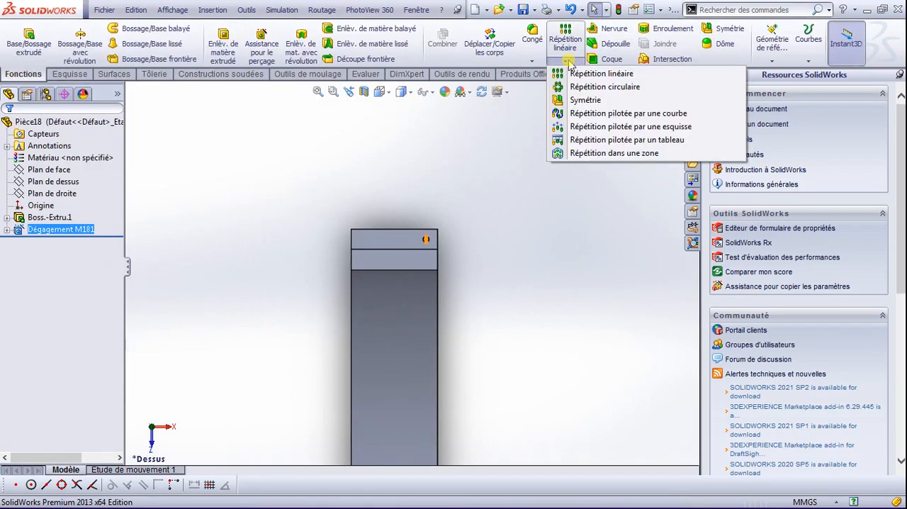
{"action": "left_click", "coordinate": [730, 29]}
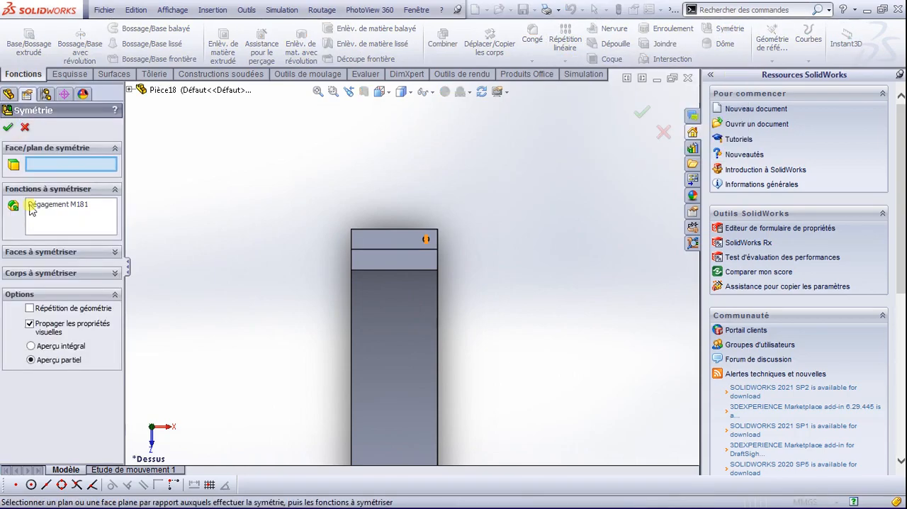
{"action": "left_click", "coordinate": [131, 91]}
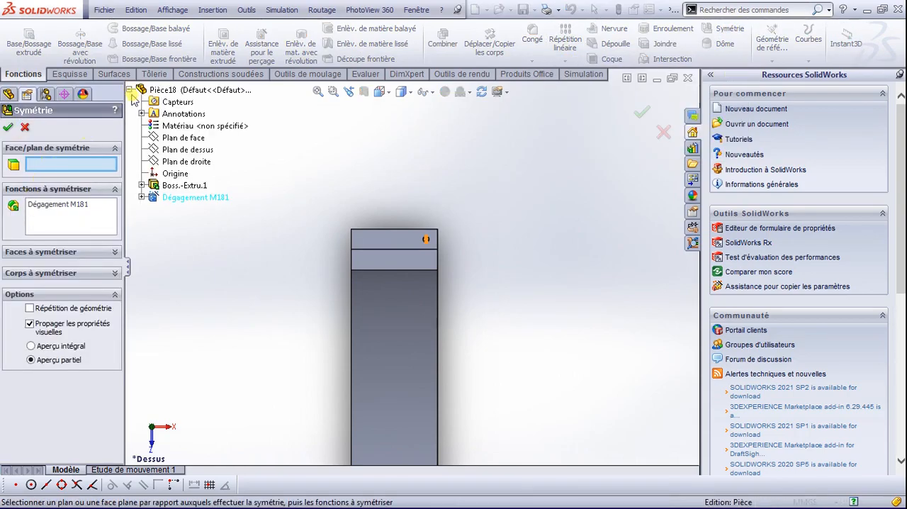
{"action": "left_click", "coordinate": [180, 160]}
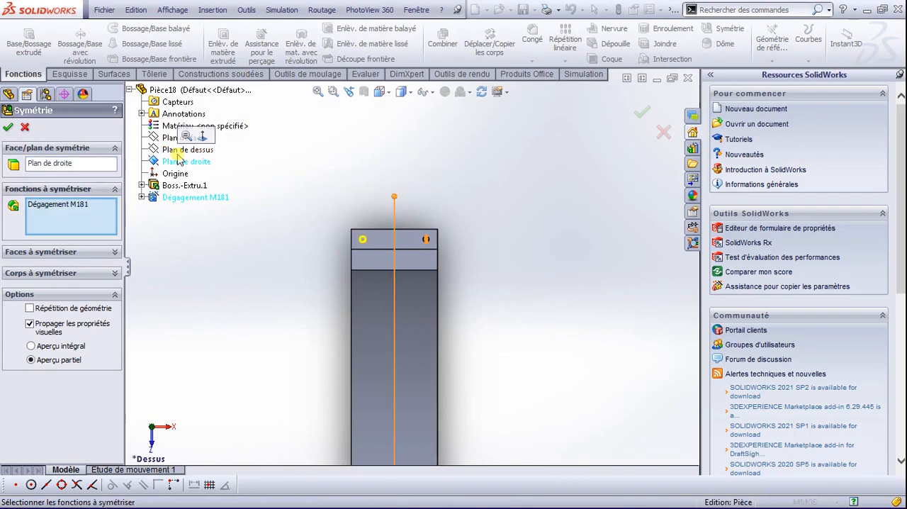
{"action": "left_click", "coordinate": [8, 128]}
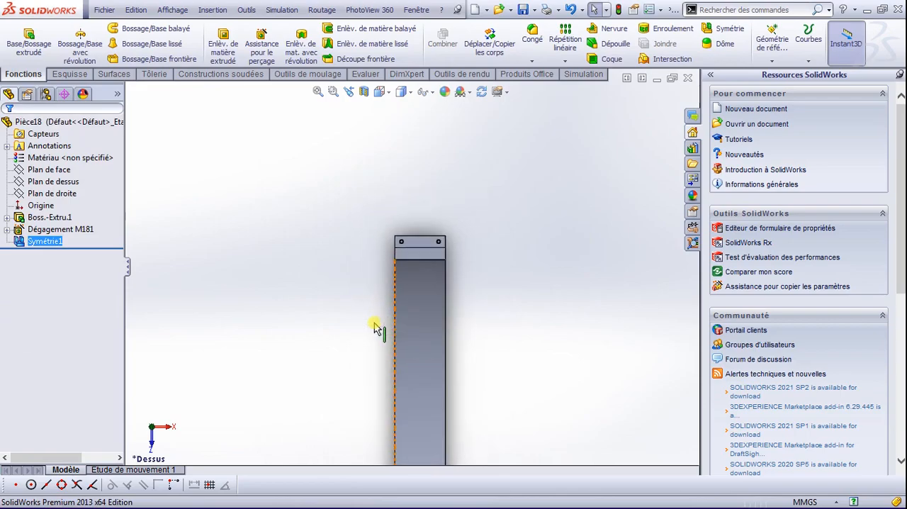
Step: Start a constant-radius fillet on the edge where the near upright's outer face meets its foot ledge, viewing the support isometrically
{"action": "scroll", "coordinate": [376, 329], "scroll_direction": "up", "scroll_amount": 4}
{"action": "scroll", "coordinate": [429, 417], "scroll_direction": "down", "scroll_amount": 2}
{"action": "key", "text": "space"}
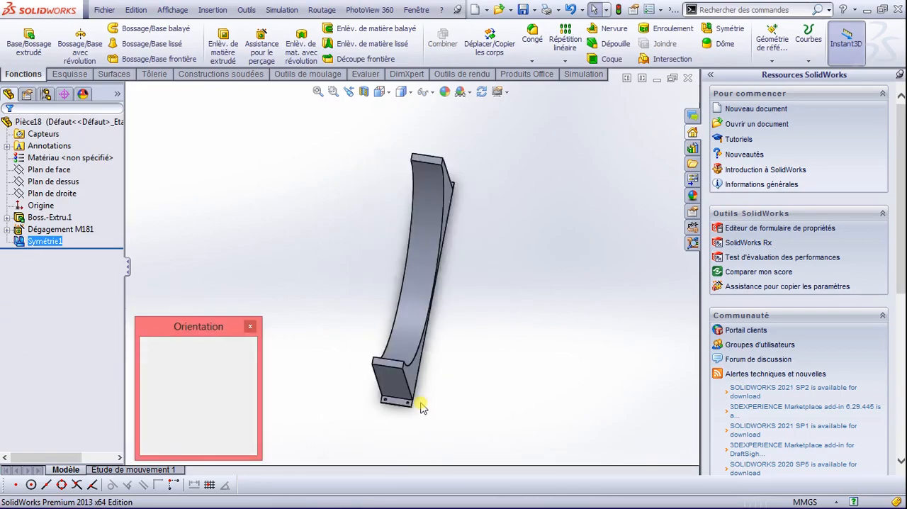
{"action": "left_click", "coordinate": [401, 223]}
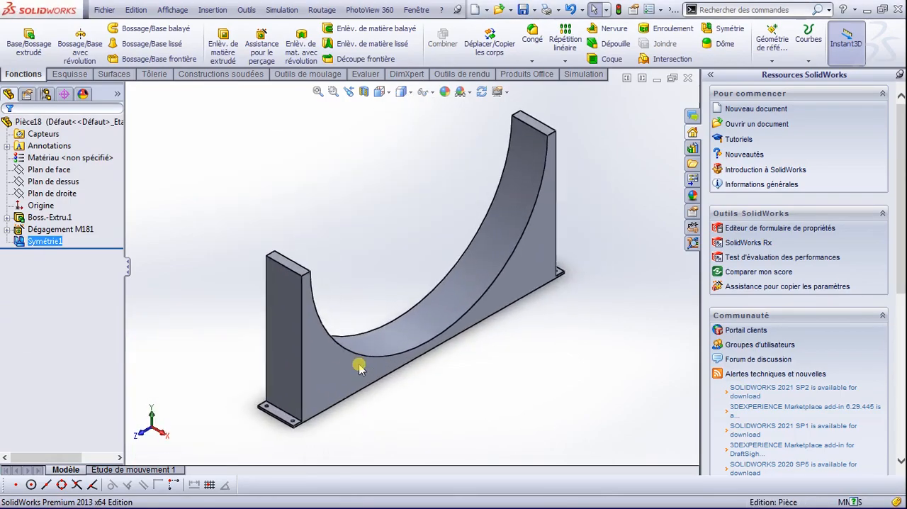
{"action": "scroll", "coordinate": [287, 419], "scroll_direction": "down", "scroll_amount": 6}
{"action": "scroll", "coordinate": [453, 362], "scroll_direction": "up", "scroll_amount": 5}
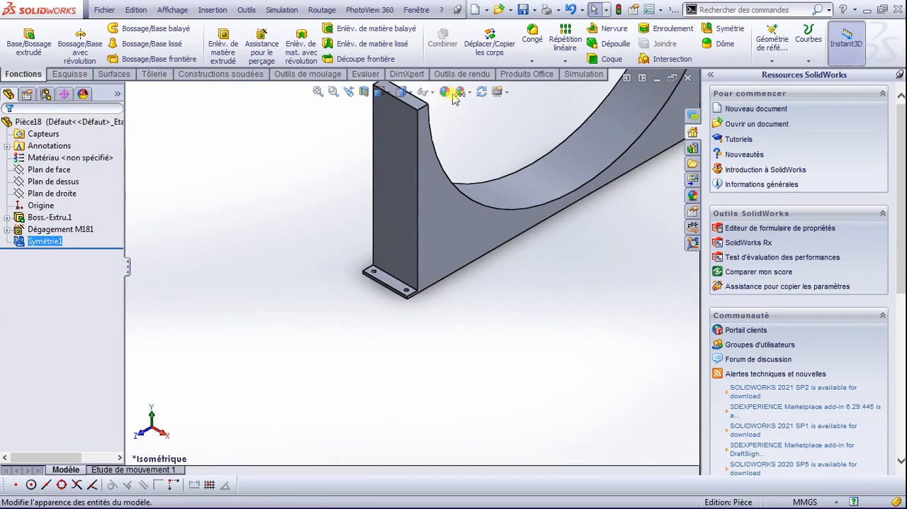
{"action": "left_click", "coordinate": [532, 61]}
{"action": "left_click", "coordinate": [549, 74]}
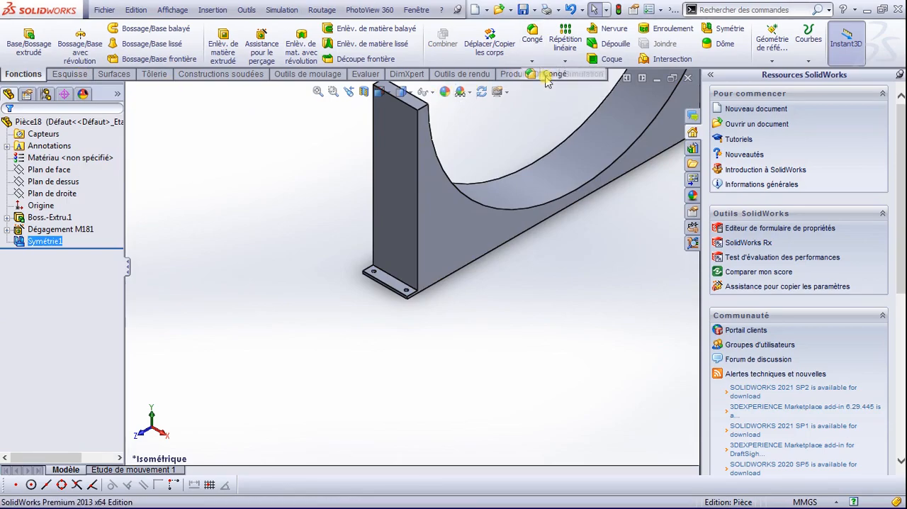
{"action": "scroll", "coordinate": [411, 283], "scroll_direction": "down", "scroll_amount": 2}
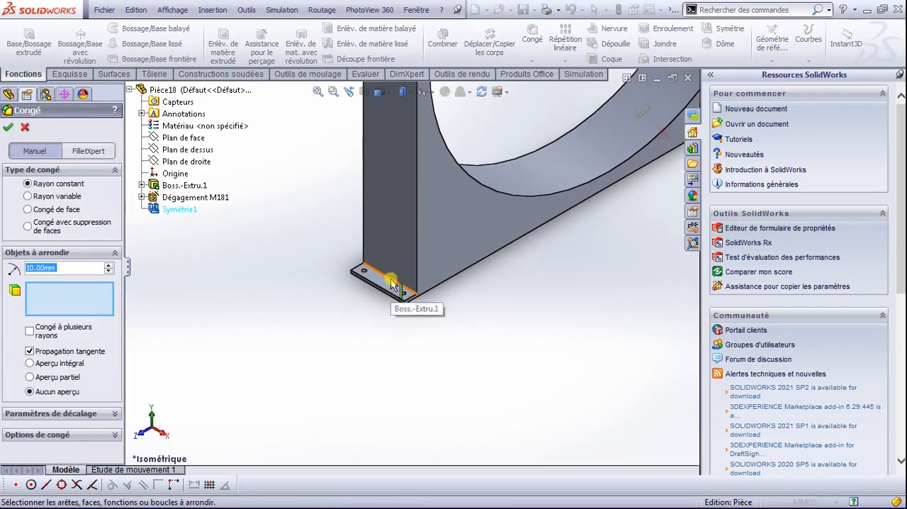
{"action": "left_click", "coordinate": [390, 278]}
Step: Set the fillet radius to 20 mm
{"action": "left_click", "coordinate": [19, 267]}
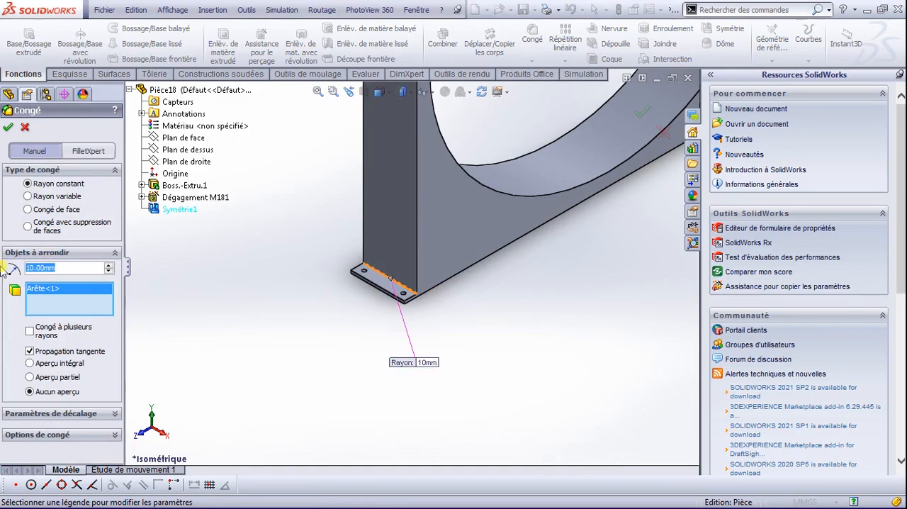
{"action": "type", "text": "5"}
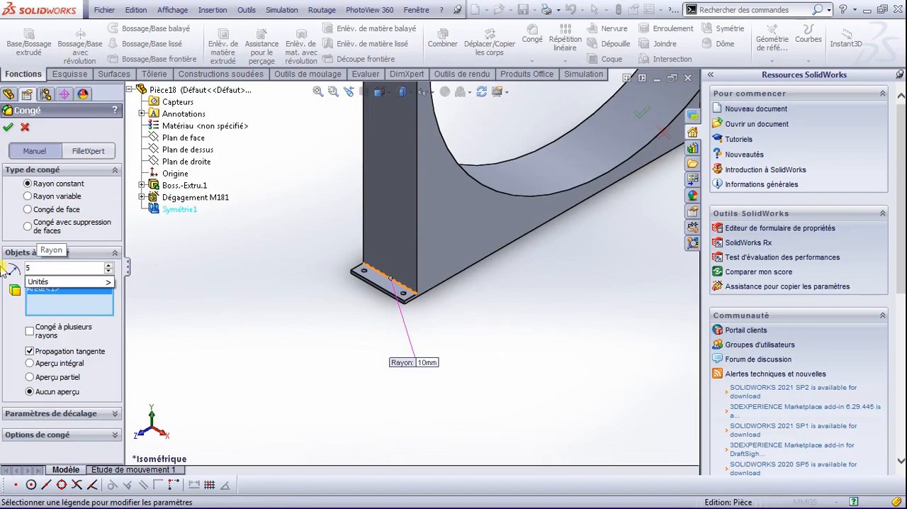
{"action": "key", "text": "Return"}
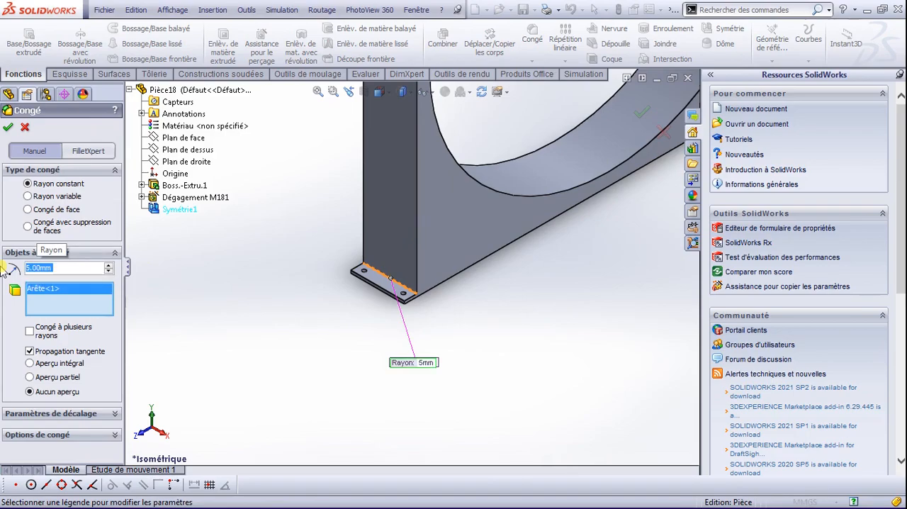
{"action": "left_click", "coordinate": [41, 263]}
{"action": "type", "text": "2"}
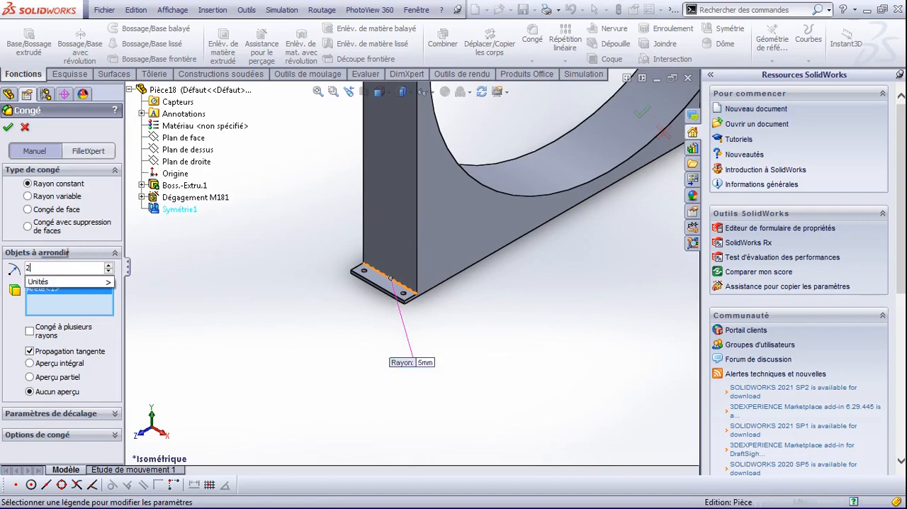
{"action": "type", "text": "0"}
{"action": "key", "text": "Return"}
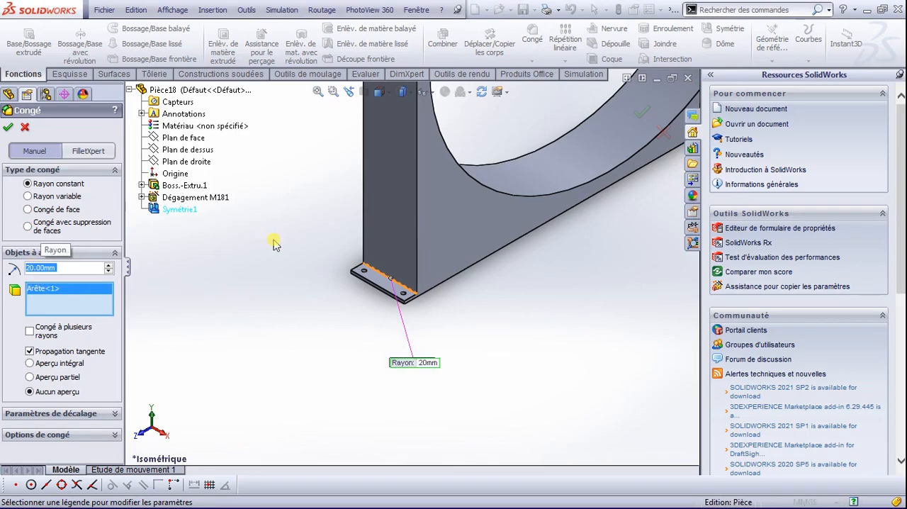
Step: Add the matching edge between the opposite upright and its foot ledge to the fillet selection
{"action": "scroll", "coordinate": [487, 330], "scroll_direction": "up", "scroll_amount": 3}
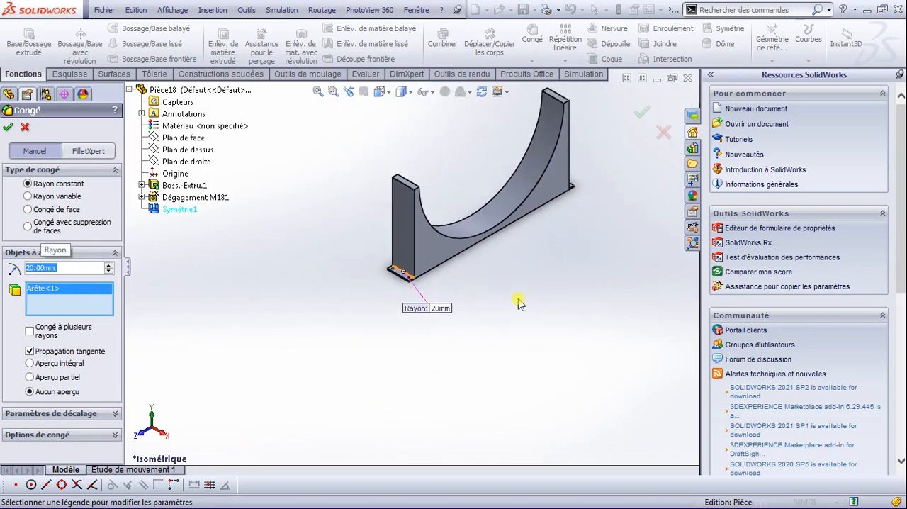
{"action": "key", "text": "space"}
{"action": "left_click", "coordinate": [552, 226]}
{"action": "scroll", "coordinate": [551, 428], "scroll_direction": "down", "scroll_amount": 5}
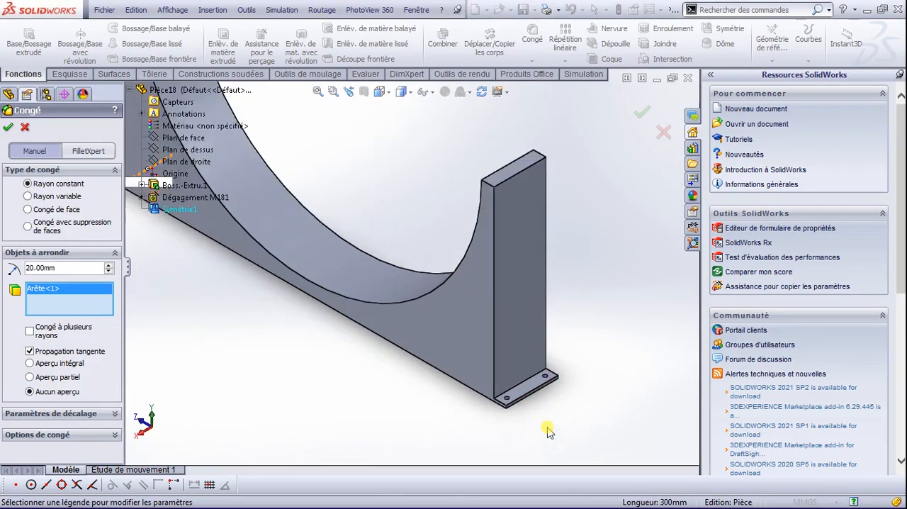
{"action": "scroll", "coordinate": [549, 431], "scroll_direction": "down", "scroll_amount": 3}
{"action": "left_click", "coordinate": [476, 278]}
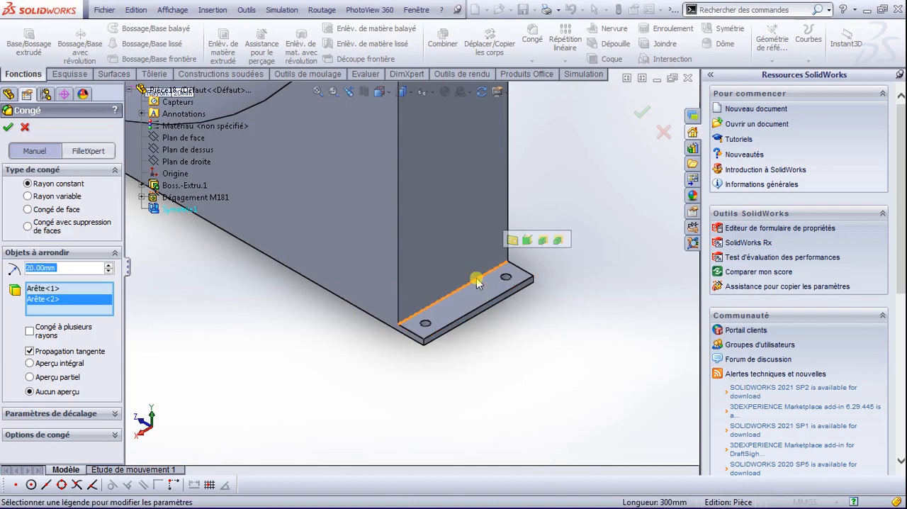
Step: Apply the fillet to both foot junction edges and show the whole support in isometric view
{"action": "left_click", "coordinate": [10, 126]}
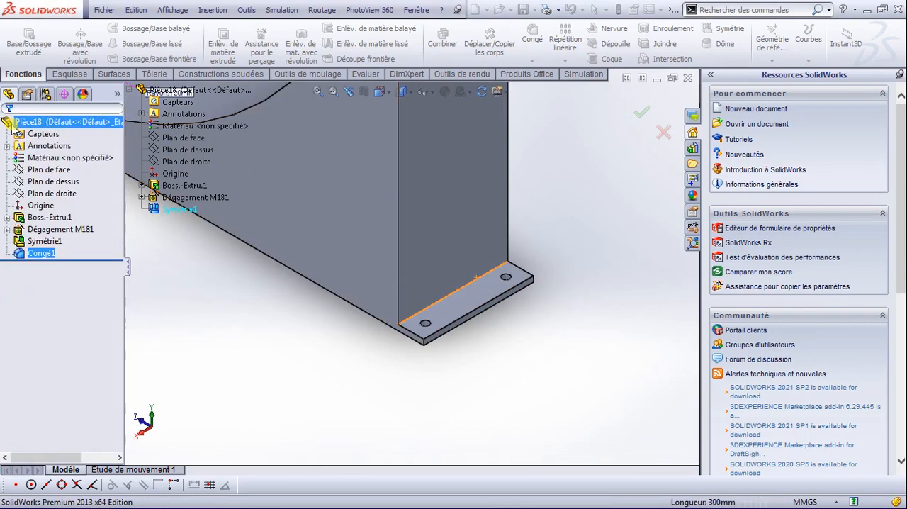
{"action": "left_click", "coordinate": [257, 327]}
{"action": "scroll", "coordinate": [360, 282], "scroll_direction": "down", "scroll_amount": 3}
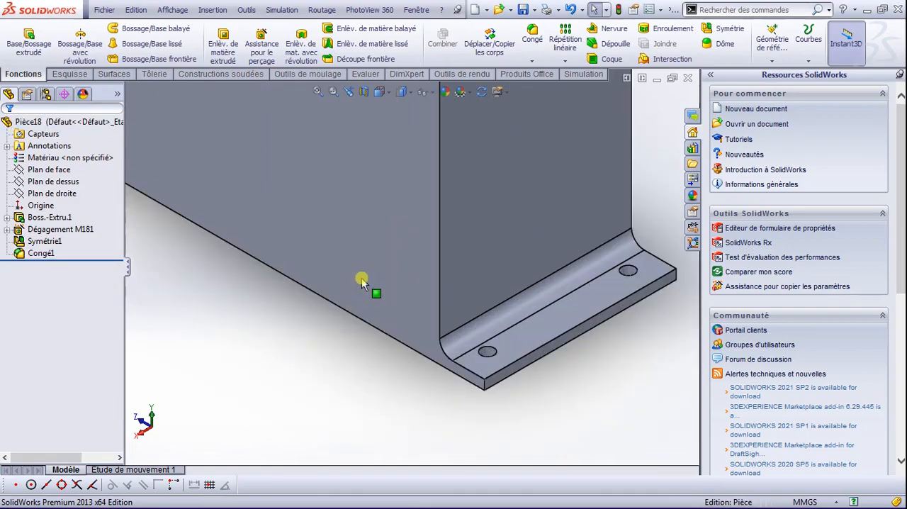
{"action": "scroll", "coordinate": [311, 300], "scroll_direction": "up", "scroll_amount": 12}
{"action": "scroll", "coordinate": [340, 192], "scroll_direction": "down", "scroll_amount": 3}
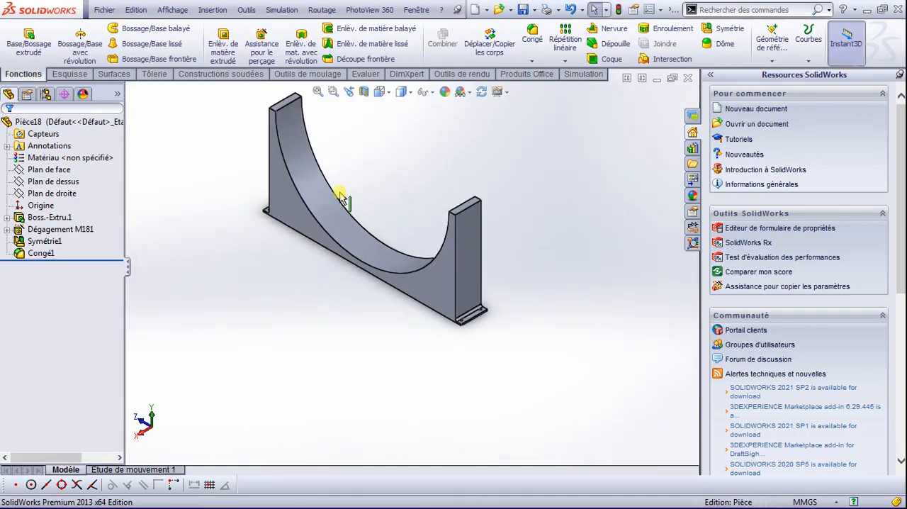
{"action": "scroll", "coordinate": [381, 284], "scroll_direction": "up", "scroll_amount": 3}
{"action": "key", "text": "space"}
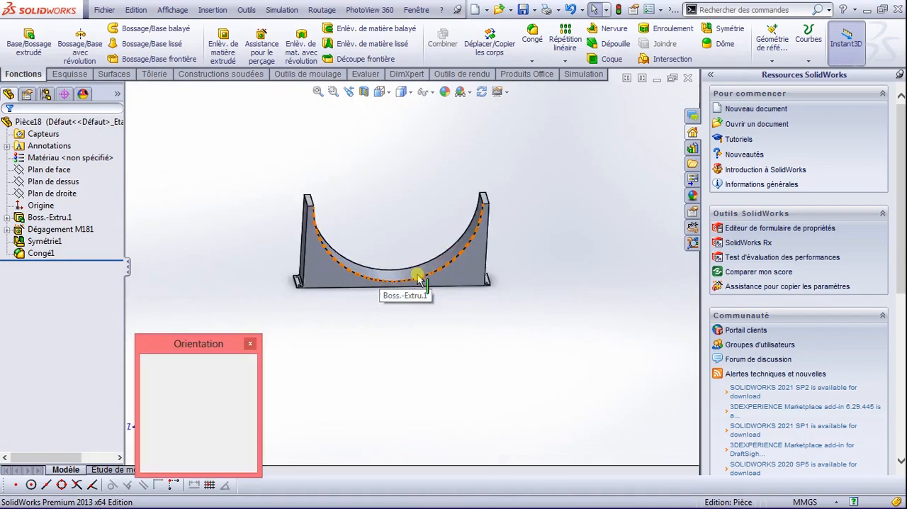
{"action": "left_click", "coordinate": [405, 230]}
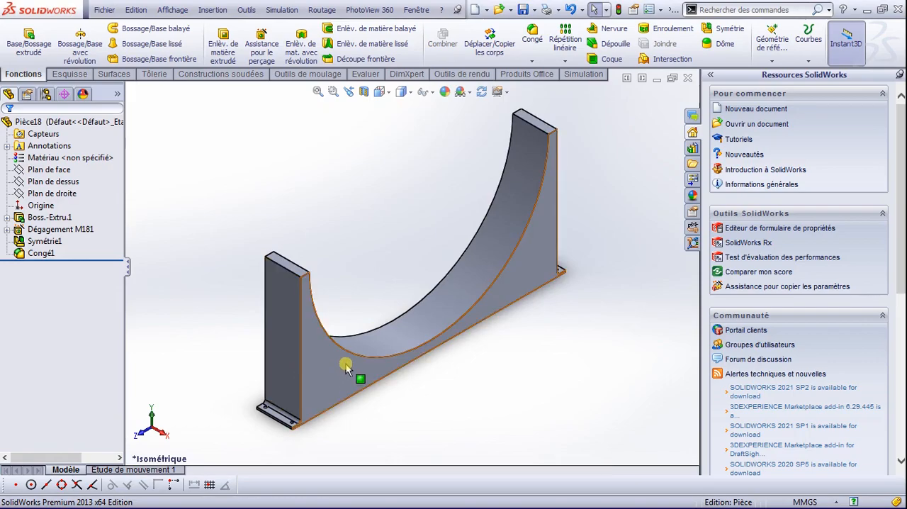
{"action": "scroll", "coordinate": [345, 365], "scroll_direction": "up", "scroll_amount": 3}
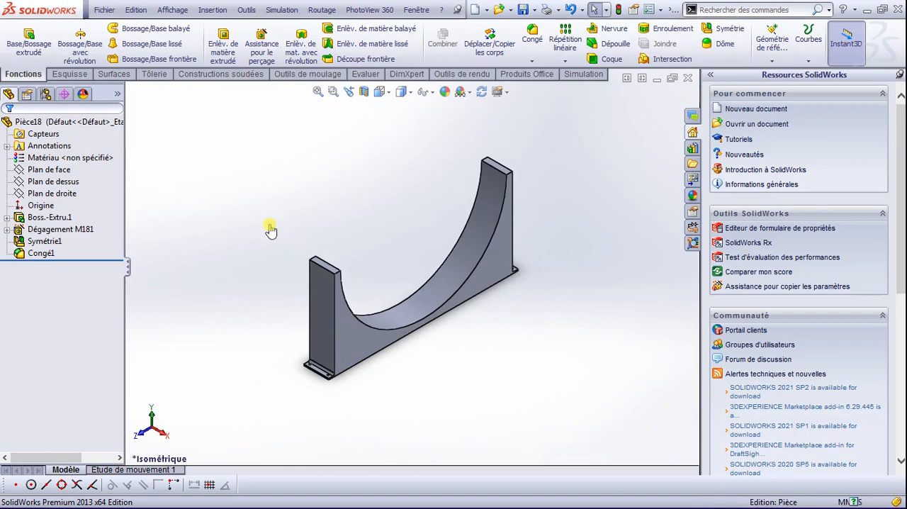
Step: Save the part as PIECE 1 BERCEAU in the desktop's CITERNE folder, replacing the existing file
{"action": "key", "text": "ctrl+s"}
{"action": "left_click", "coordinate": [363, 104]}
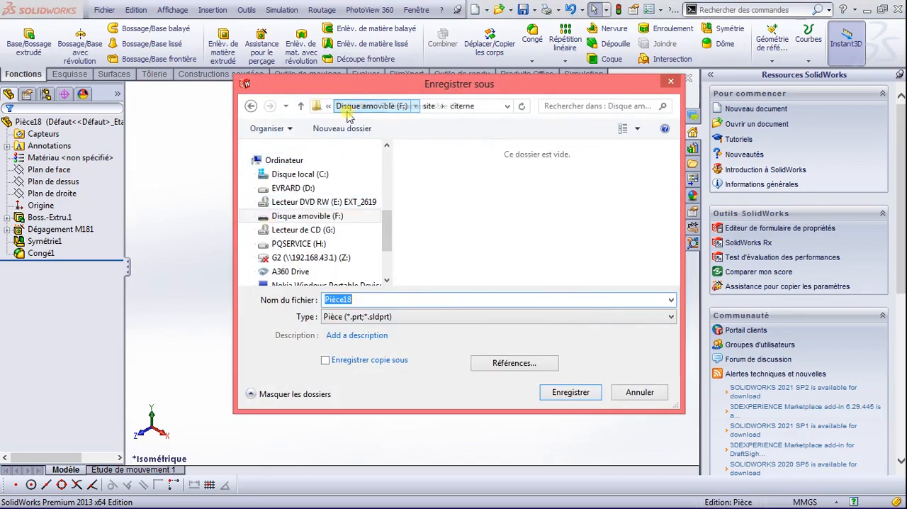
{"action": "left_click", "coordinate": [327, 106]}
{"action": "left_click", "coordinate": [351, 123]}
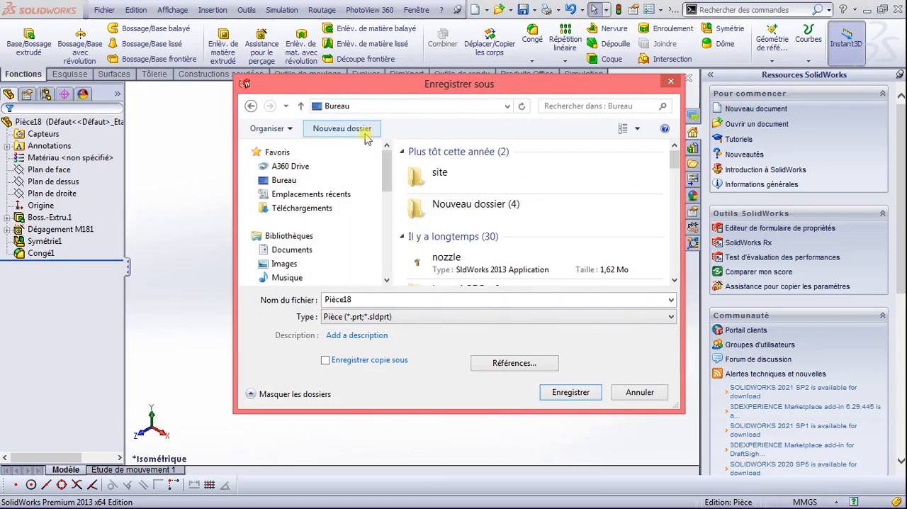
{"action": "left_click", "coordinate": [462, 256]}
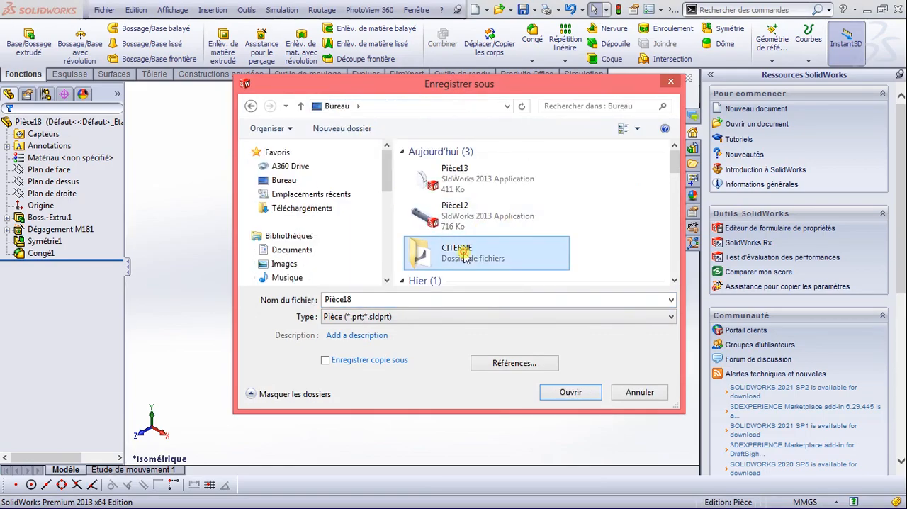
{"action": "double_click", "coordinate": [462, 255]}
{"action": "left_click", "coordinate": [438, 160]}
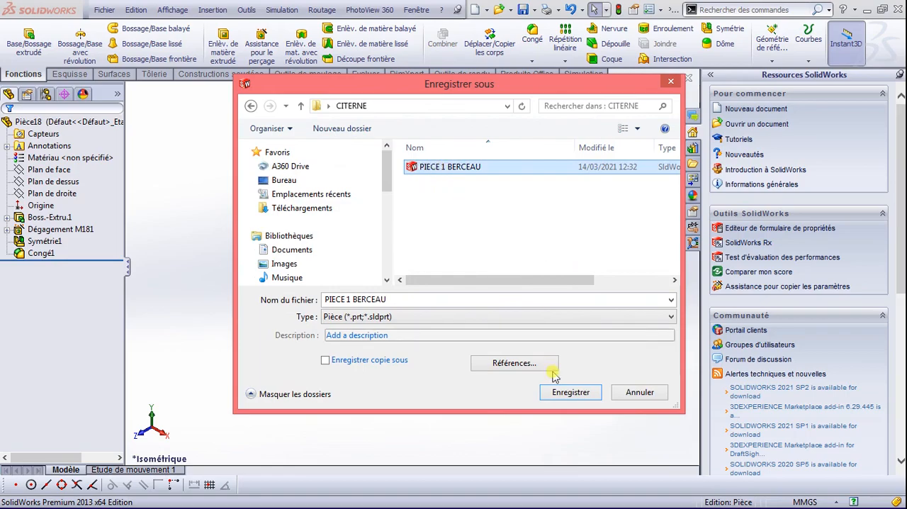
{"action": "left_click", "coordinate": [564, 392]}
{"action": "left_click", "coordinate": [500, 265]}
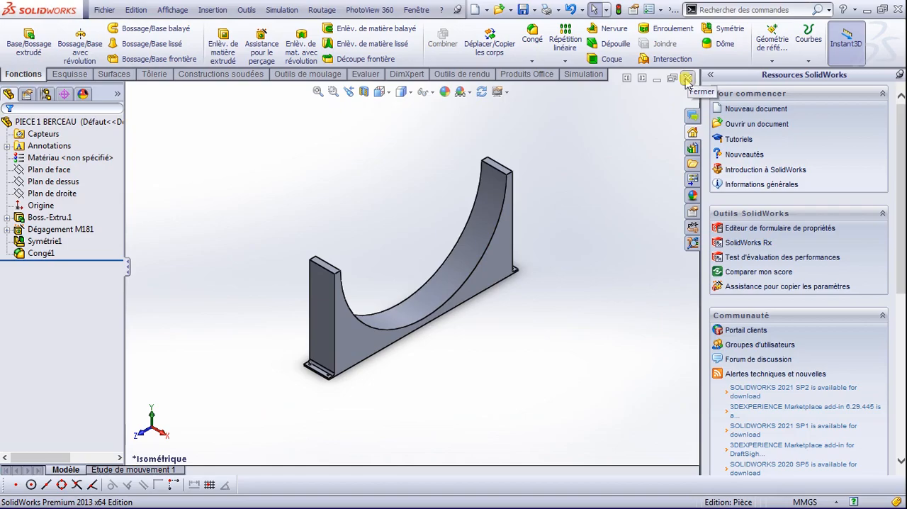
Step: Create a new part document (Pièce)
{"action": "left_click", "coordinate": [103, 10]}
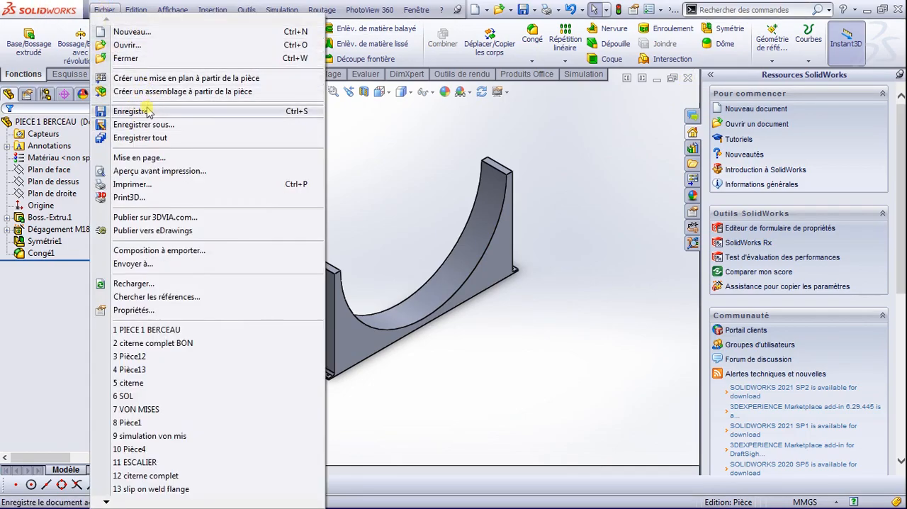
{"action": "left_click", "coordinate": [126, 32]}
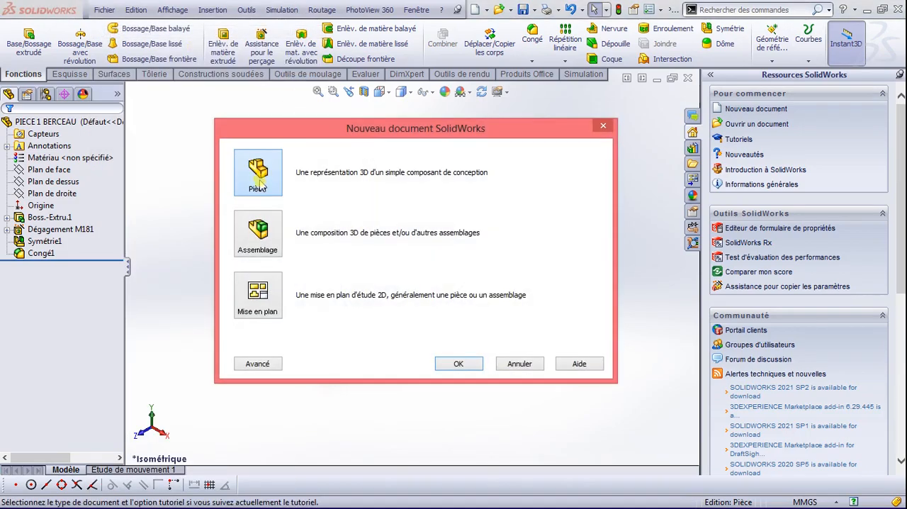
{"action": "left_click", "coordinate": [459, 362]}
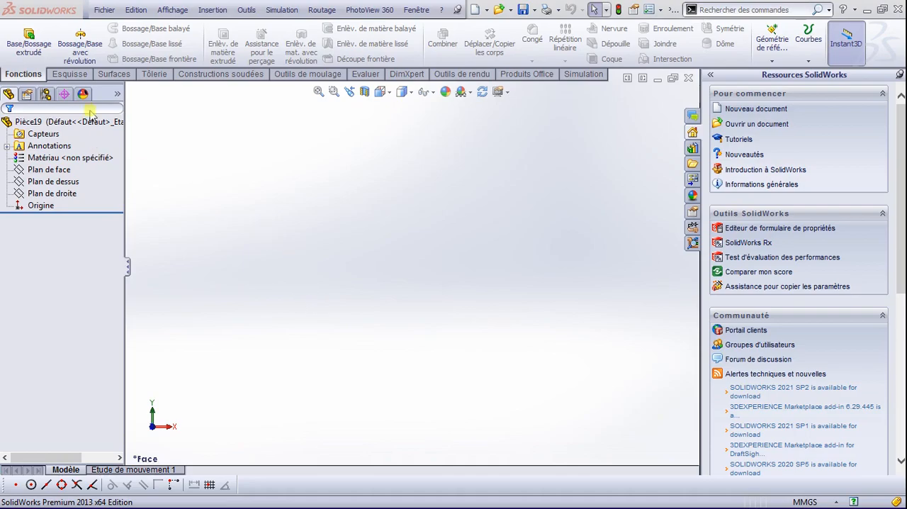
Step: Open a new sketch on the front plane (Plan de face) of the new part
{"action": "left_click", "coordinate": [83, 74]}
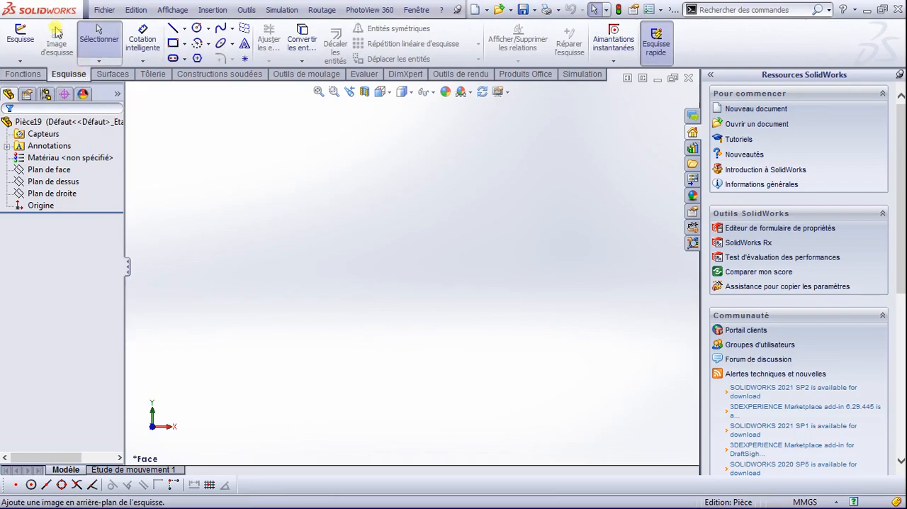
{"action": "left_click", "coordinate": [29, 33]}
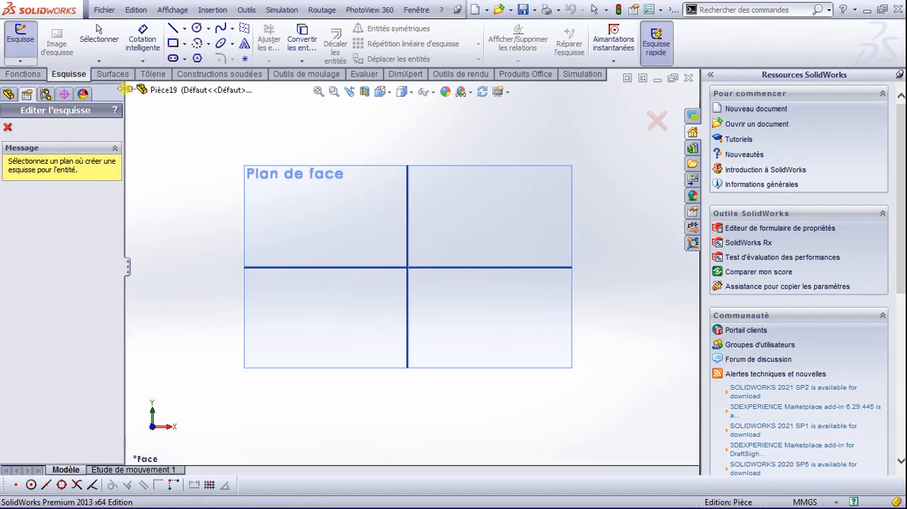
{"action": "left_click", "coordinate": [130, 91]}
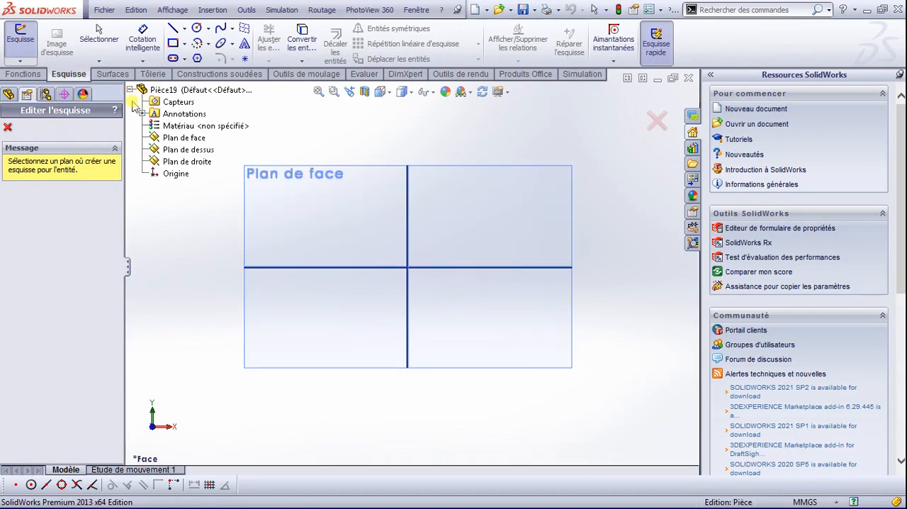
{"action": "left_click", "coordinate": [183, 139]}
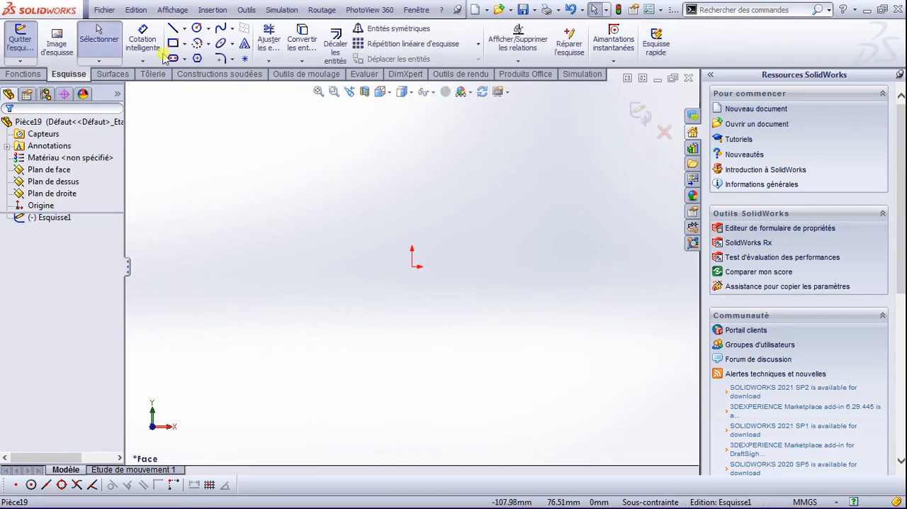
Step: Sketch a horizontal construction line about 86 mm long from the origin towards negative X
{"action": "left_click", "coordinate": [184, 29]}
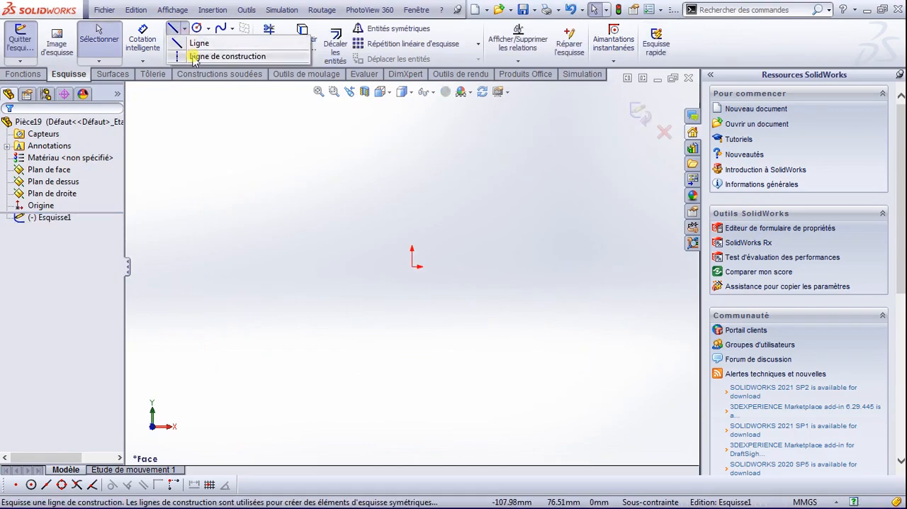
{"action": "left_click", "coordinate": [227, 56]}
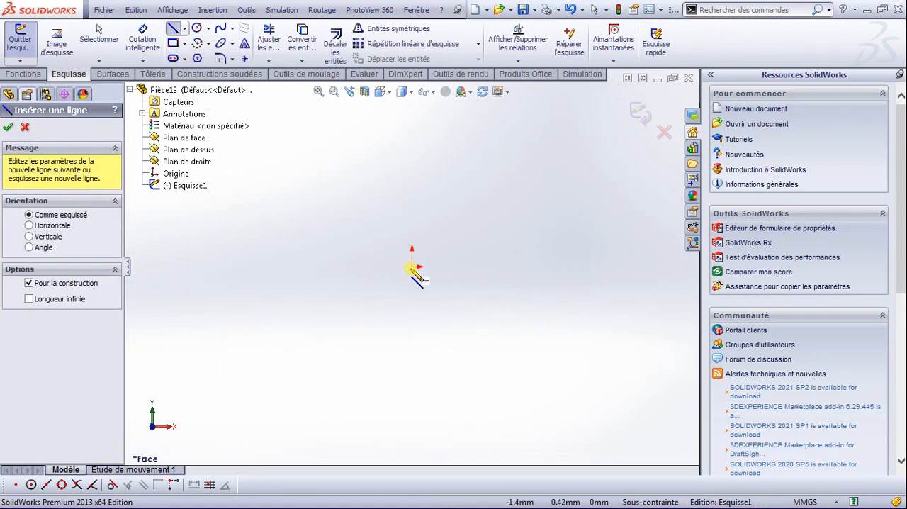
{"action": "left_click", "coordinate": [401, 269]}
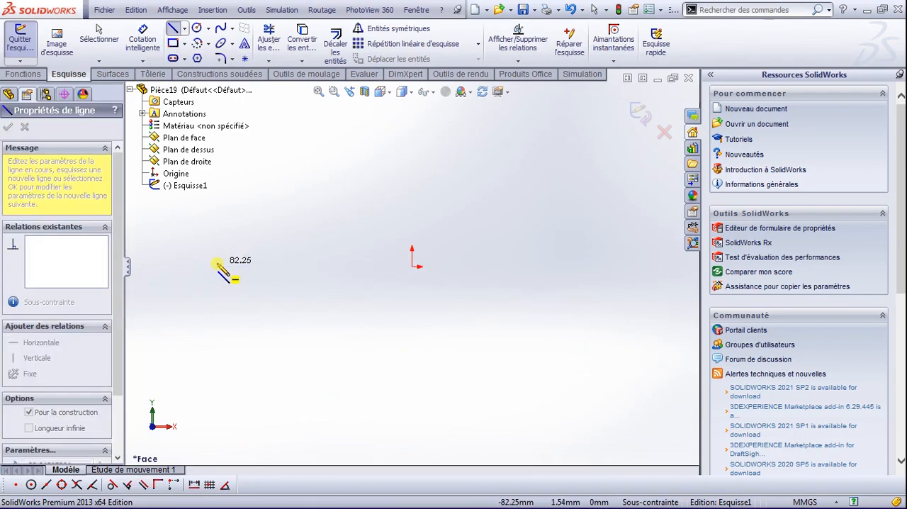
{"action": "left_click", "coordinate": [209, 267]}
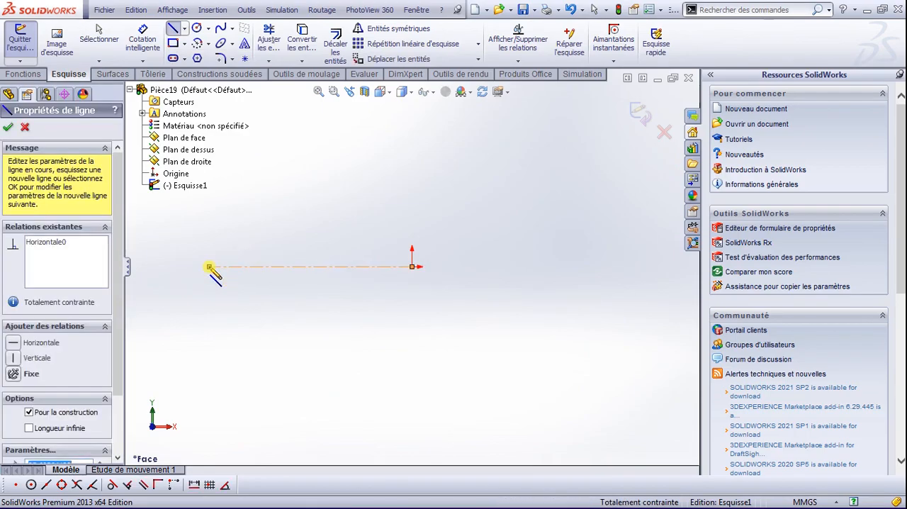
{"action": "key", "text": "Escape"}
Step: Dimension the construction line's length and set it to 4200 mm
{"action": "right_click_drag", "start_coordinate": [408, 183], "coordinate": [404, 146]}
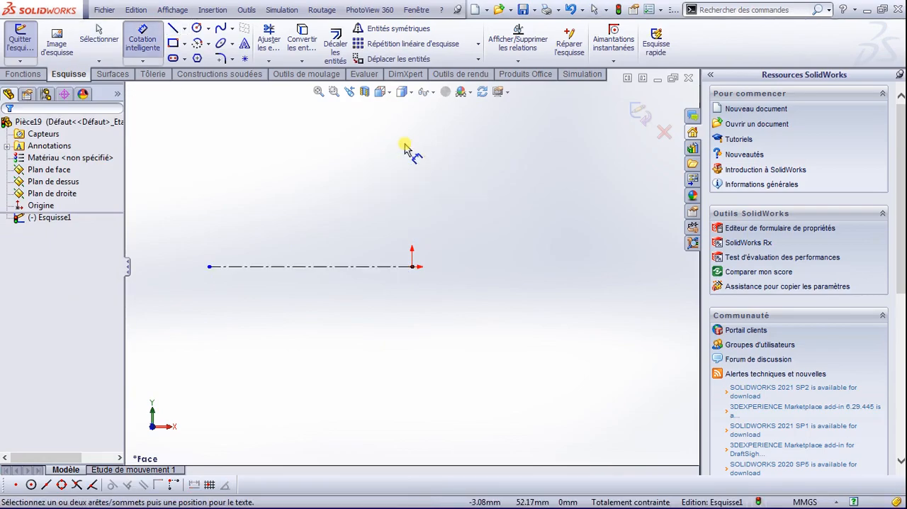
{"action": "left_click", "coordinate": [324, 264]}
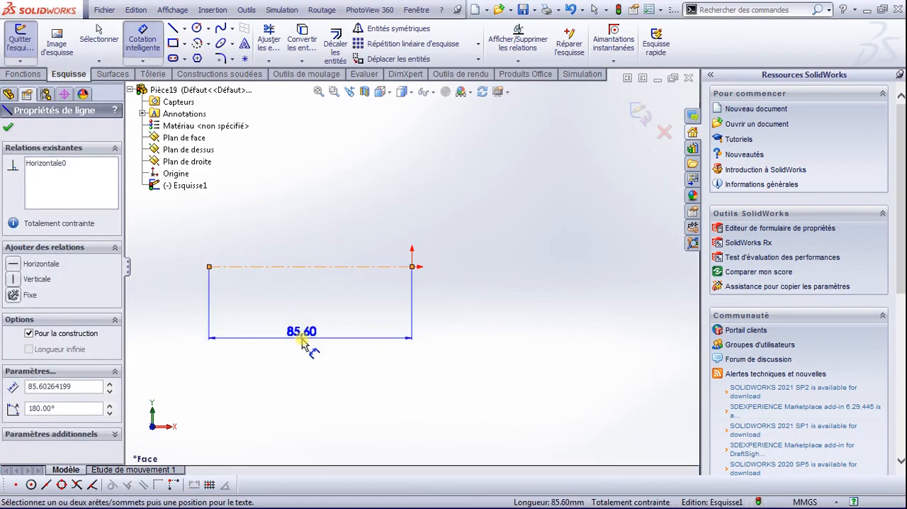
{"action": "left_click", "coordinate": [301, 342]}
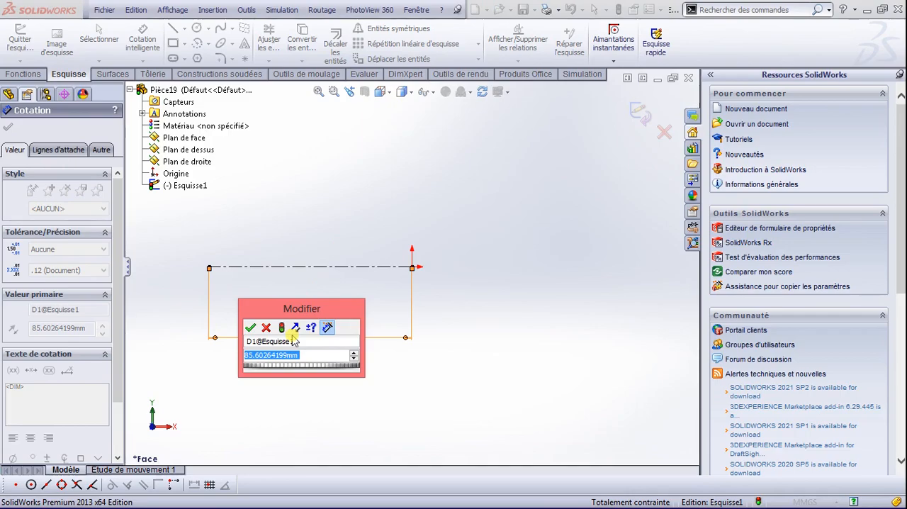
{"action": "type", "text": "4"}
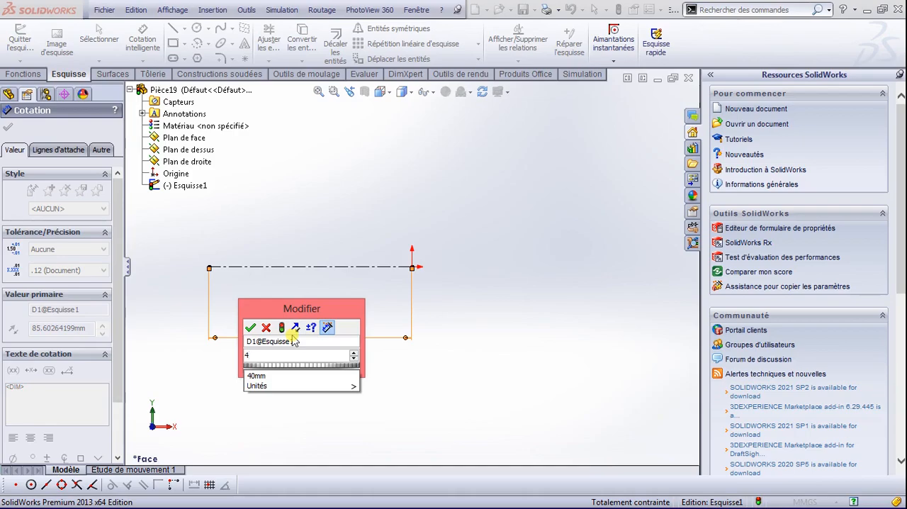
{"action": "type", "text": "200"}
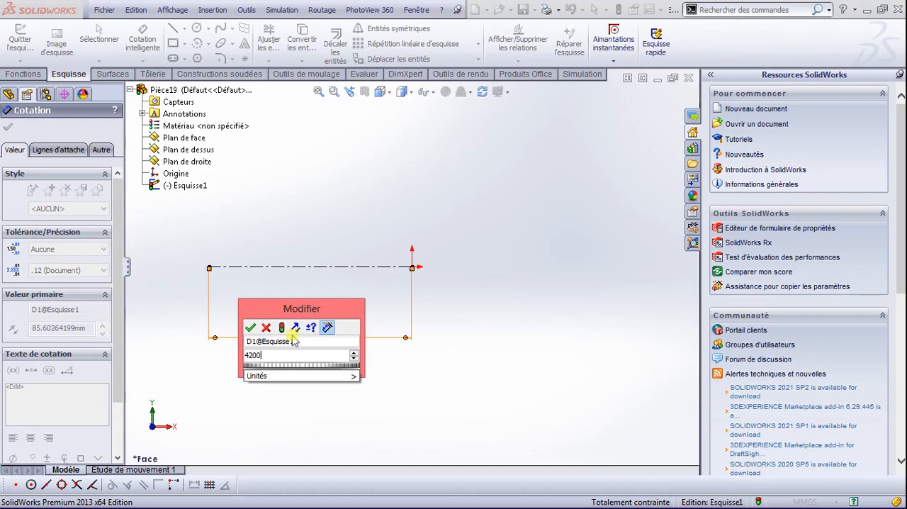
{"action": "key", "text": "Return"}
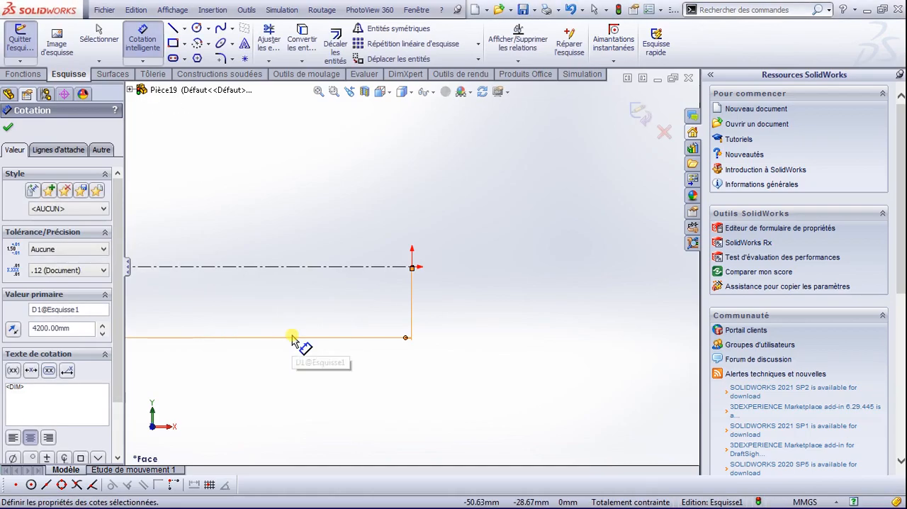
Step: Sketch an ellipse centred on the construction line's far end, with about 327 mm vertical and about 148 mm horizontal radius
{"action": "scroll", "coordinate": [326, 339], "scroll_direction": "up", "scroll_amount": 15}
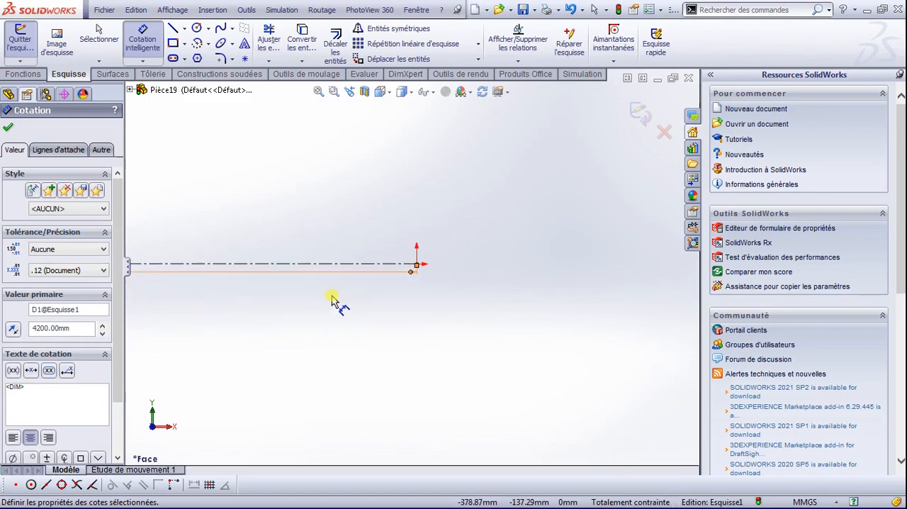
{"action": "scroll", "coordinate": [521, 306], "scroll_direction": "up", "scroll_amount": 4}
{"action": "scroll", "coordinate": [197, 280], "scroll_direction": "down", "scroll_amount": 9}
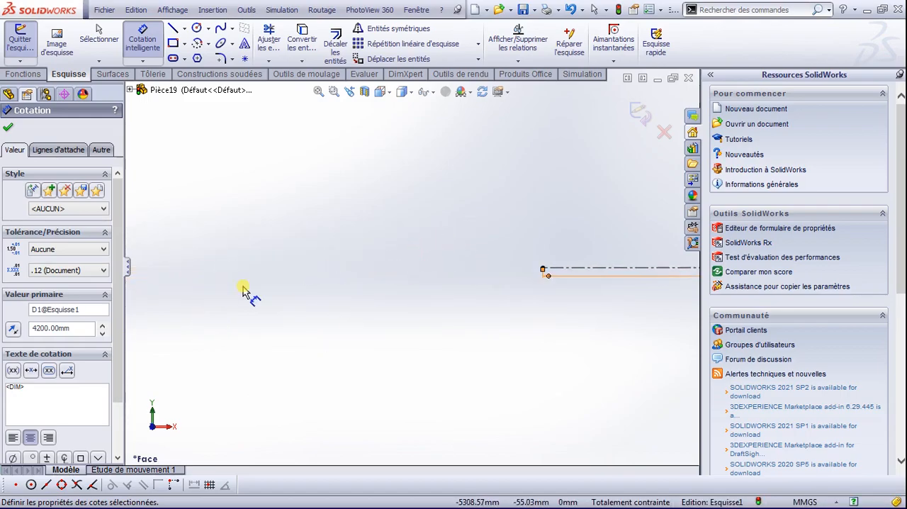
{"action": "scroll", "coordinate": [598, 317], "scroll_direction": "up", "scroll_amount": 2}
{"action": "scroll", "coordinate": [588, 313], "scroll_direction": "down", "scroll_amount": 3}
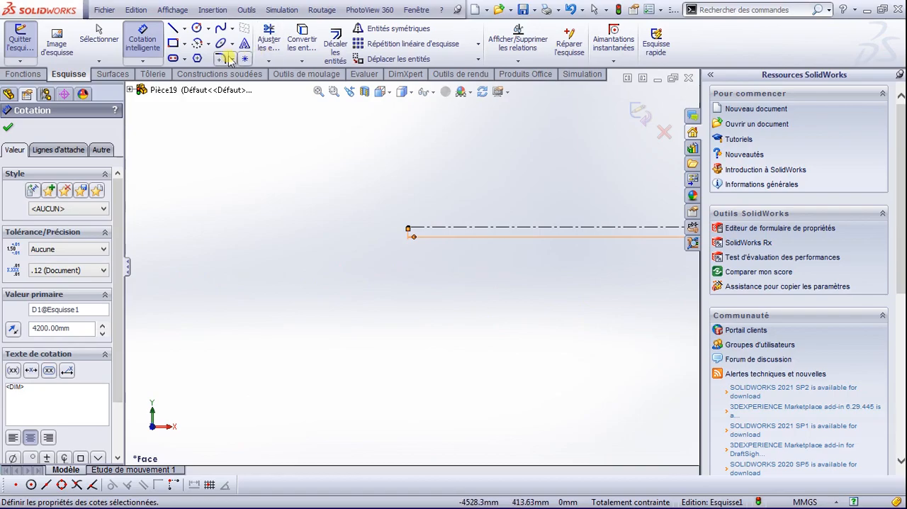
{"action": "left_click", "coordinate": [185, 30]}
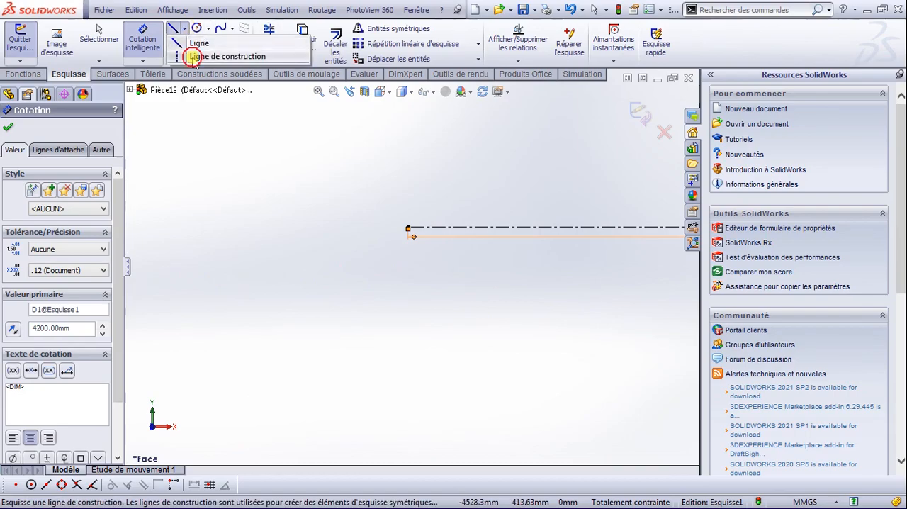
{"action": "left_click", "coordinate": [194, 58]}
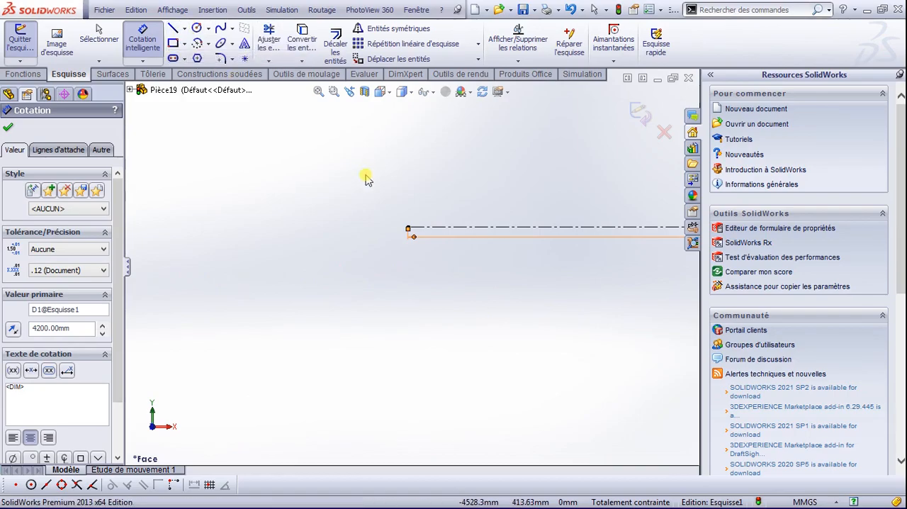
{"action": "left_click", "coordinate": [223, 44]}
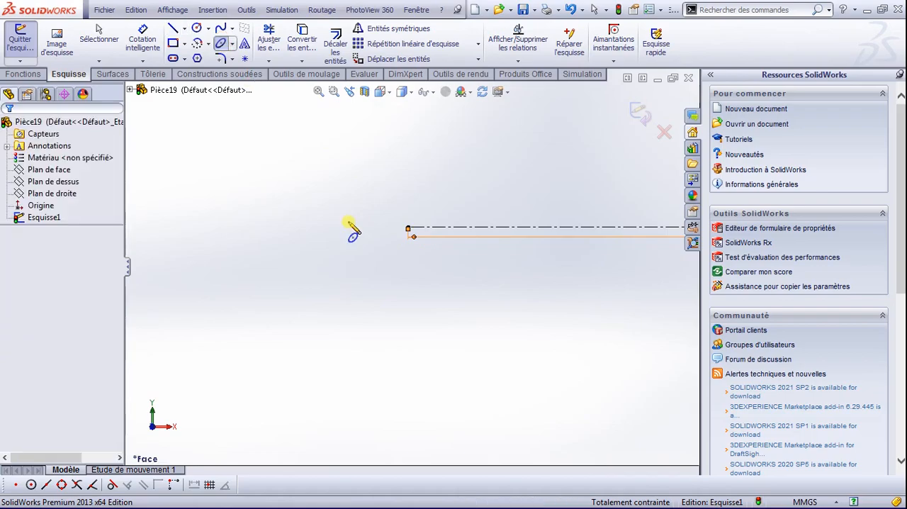
{"action": "left_click", "coordinate": [409, 229]}
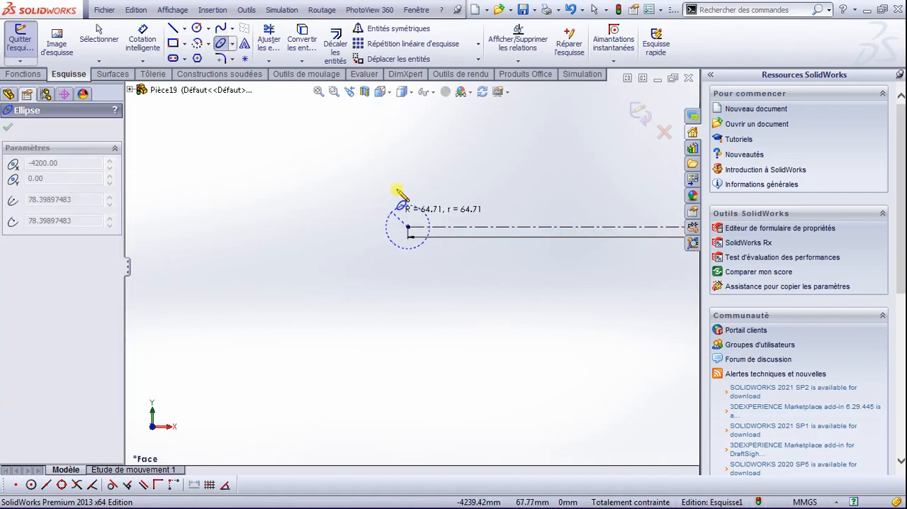
{"action": "left_click", "coordinate": [409, 117]}
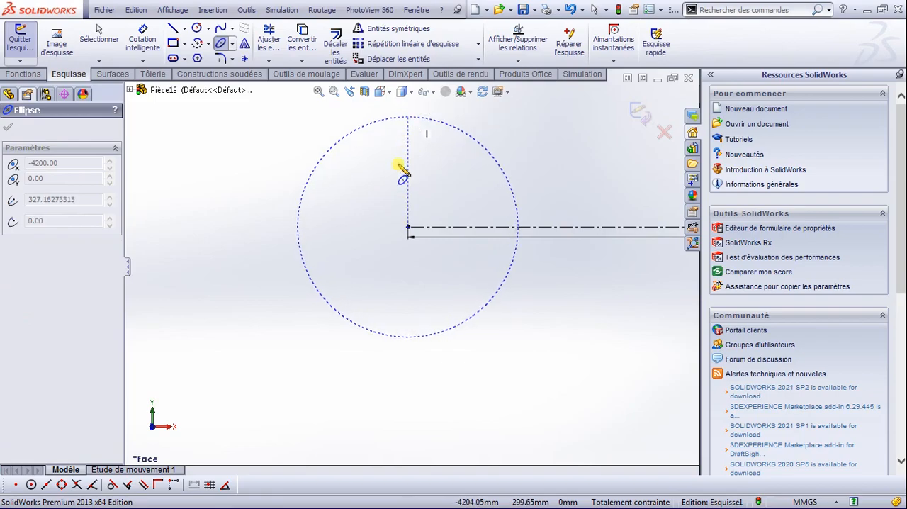
{"action": "left_click", "coordinate": [362, 244]}
Step: Dimension the ellipse's full width between its two side points and set it to 500 mm
{"action": "left_click", "coordinate": [143, 40]}
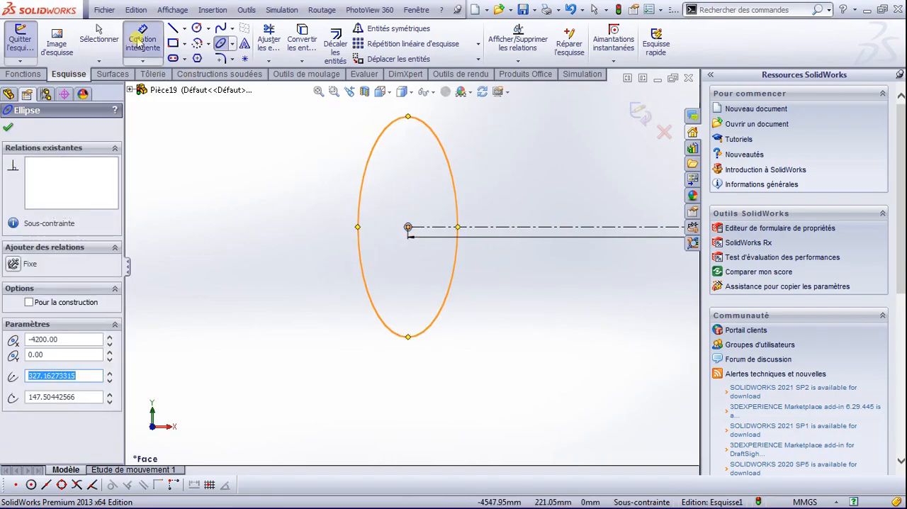
{"action": "left_click", "coordinate": [458, 229]}
{"action": "left_click", "coordinate": [457, 229]}
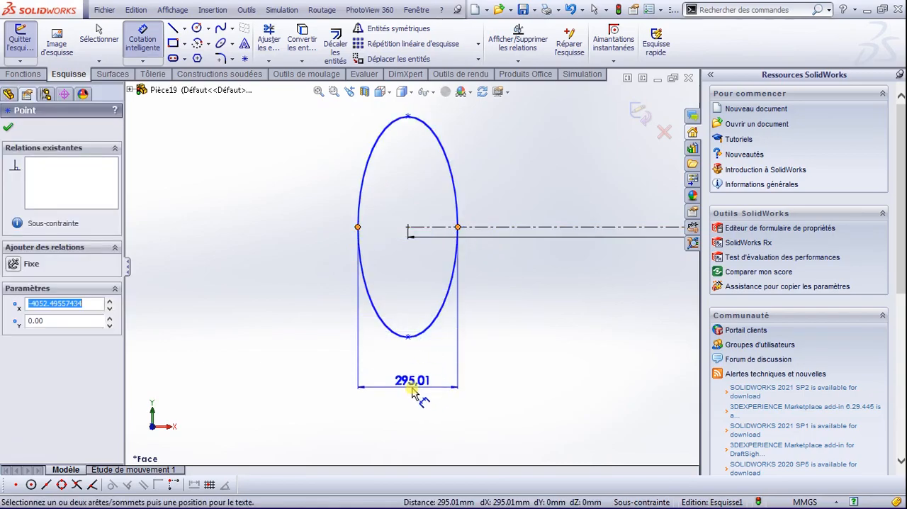
{"action": "left_click", "coordinate": [407, 377]}
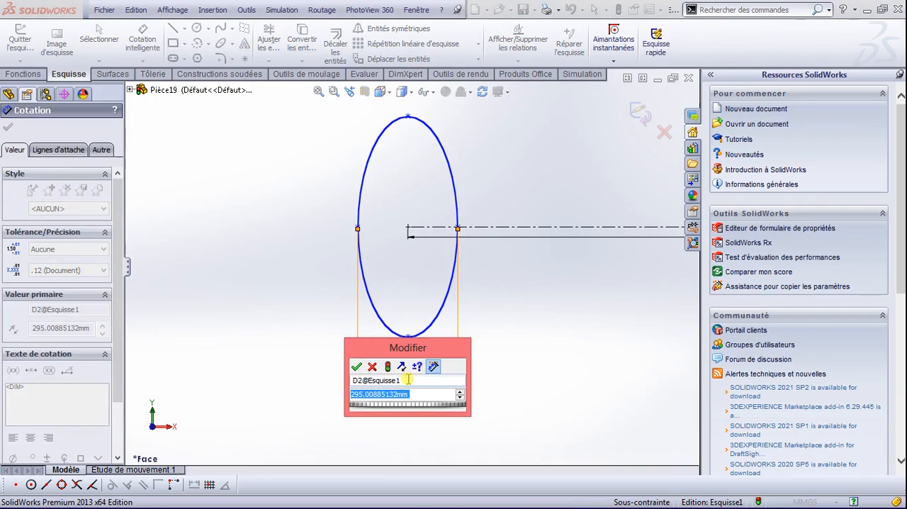
{"action": "type", "text": "500"}
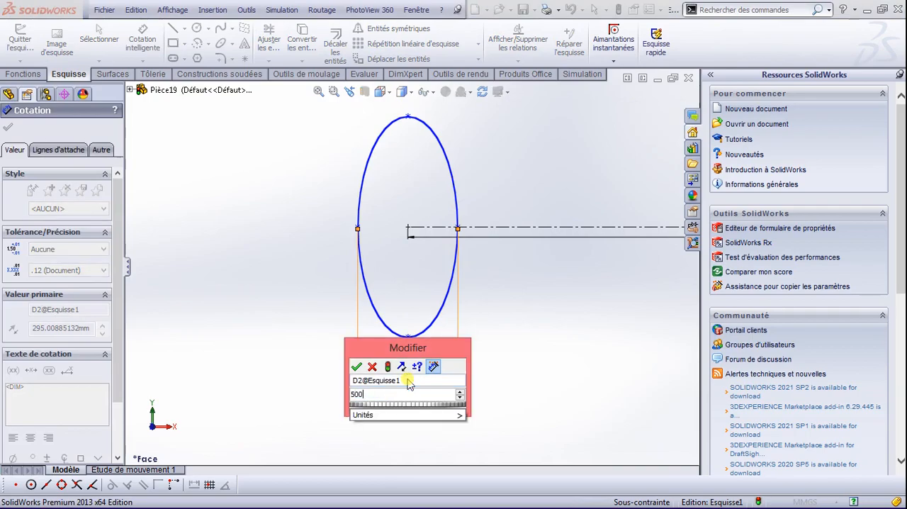
{"action": "key", "text": "Return"}
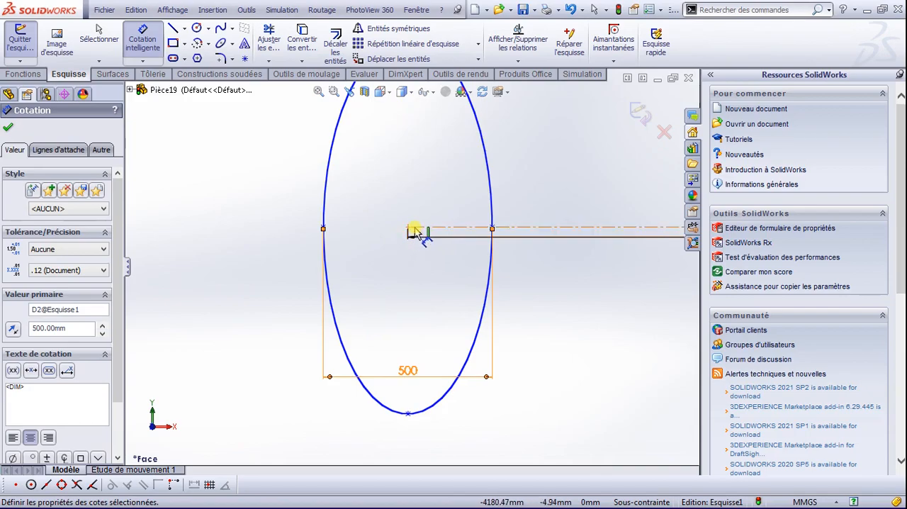
Step: Dimension the ellipse's full height between its highest and lowest points and set it to 2000 mm
{"action": "scroll", "coordinate": [411, 233], "scroll_direction": "up", "scroll_amount": 4}
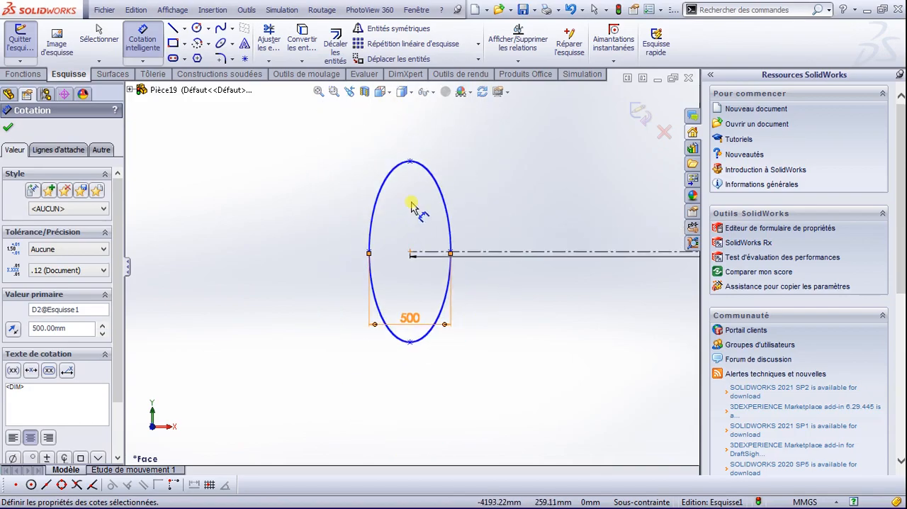
{"action": "left_click", "coordinate": [411, 163]}
{"action": "left_click", "coordinate": [411, 343]}
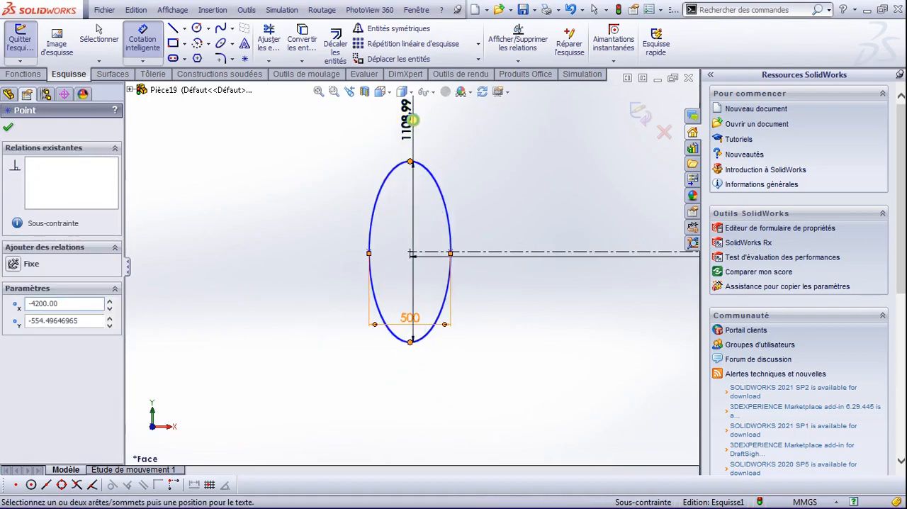
{"action": "left_click", "coordinate": [417, 128]}
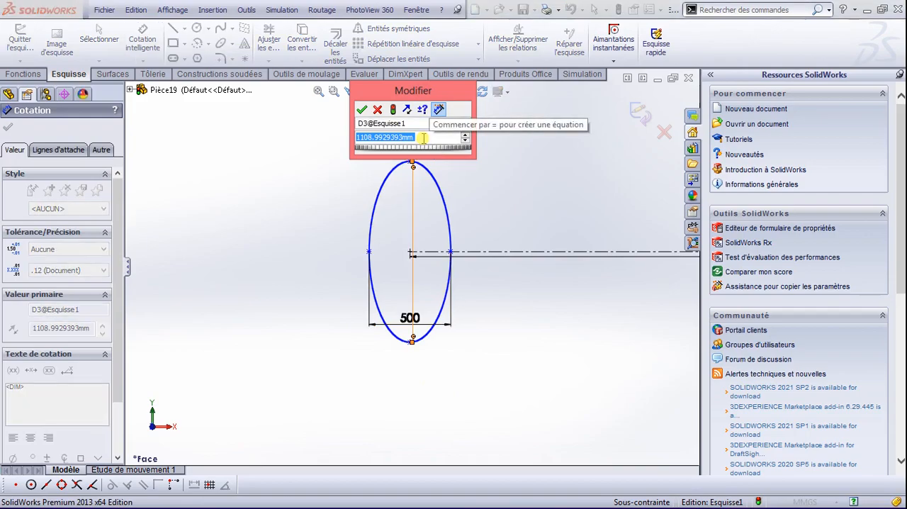
{"action": "type", "text": "200"}
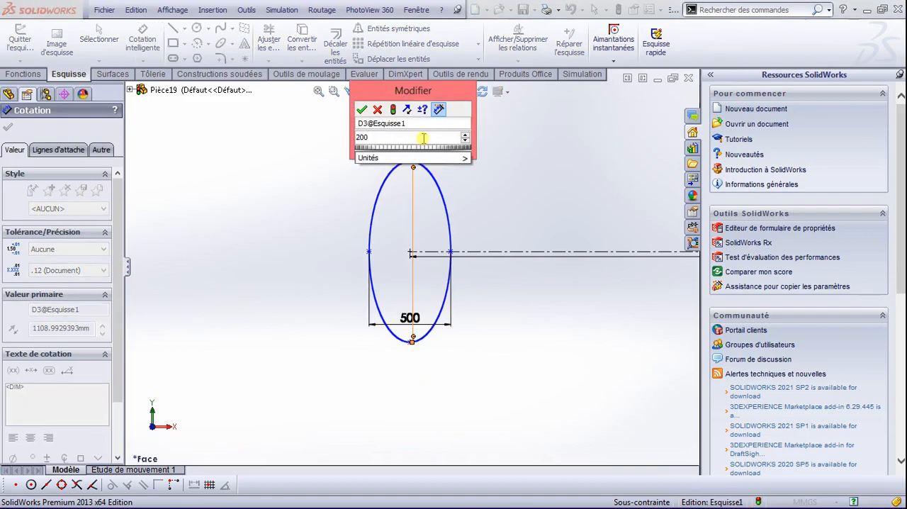
{"action": "key", "text": "BackSpace"}
{"action": "type", "text": "000"}
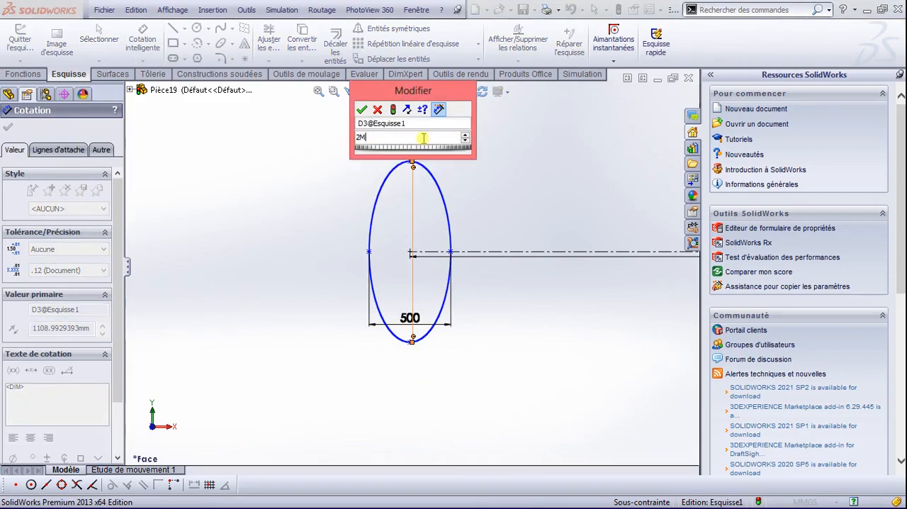
{"action": "key", "text": "Return"}
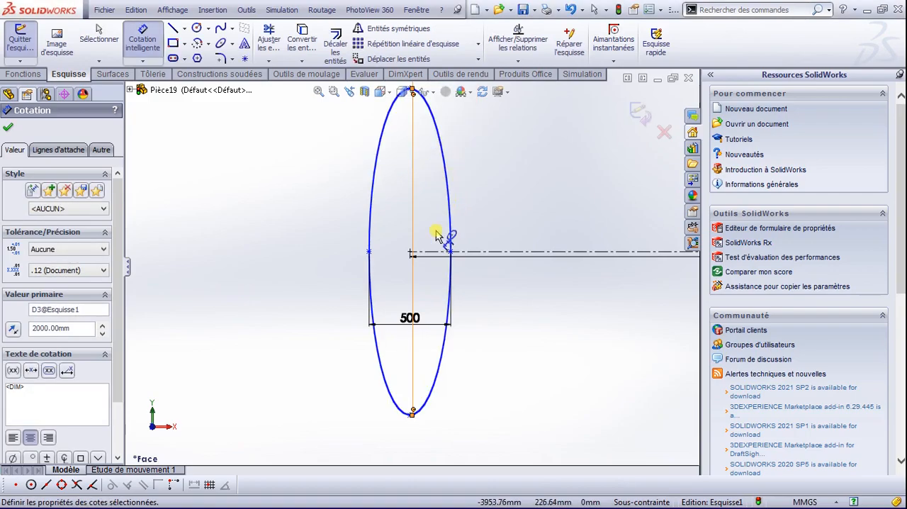
{"action": "left_click", "coordinate": [9, 129]}
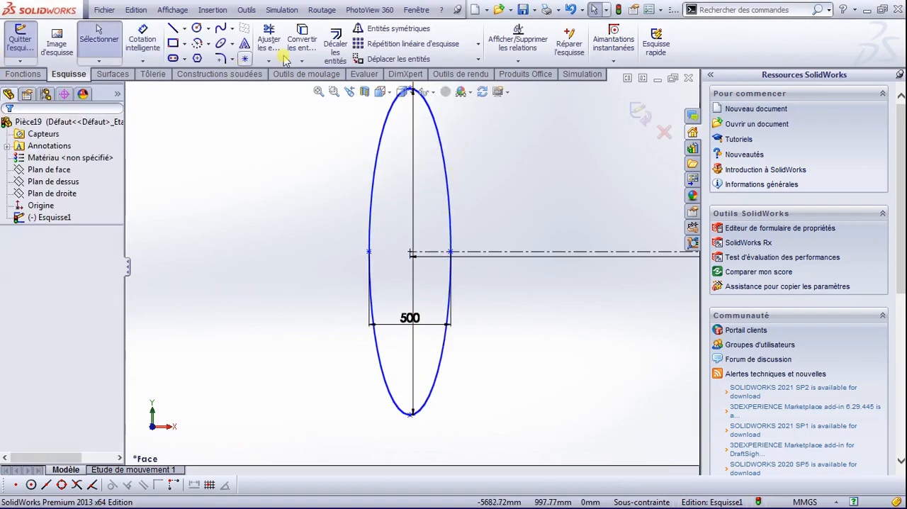
Step: Extend the horizontal construction line through the ellipse's centre to its far side point
{"action": "left_click", "coordinate": [269, 60]}
{"action": "left_click", "coordinate": [294, 90]}
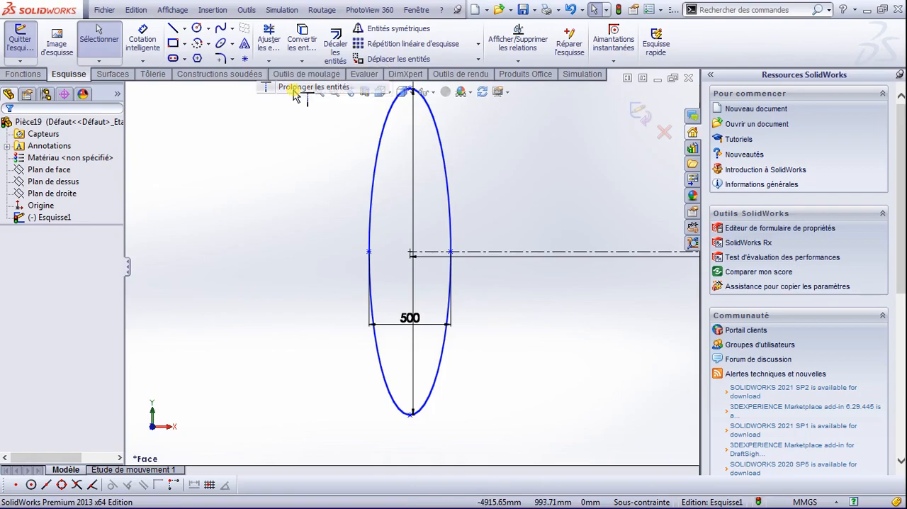
{"action": "left_click", "coordinate": [430, 255]}
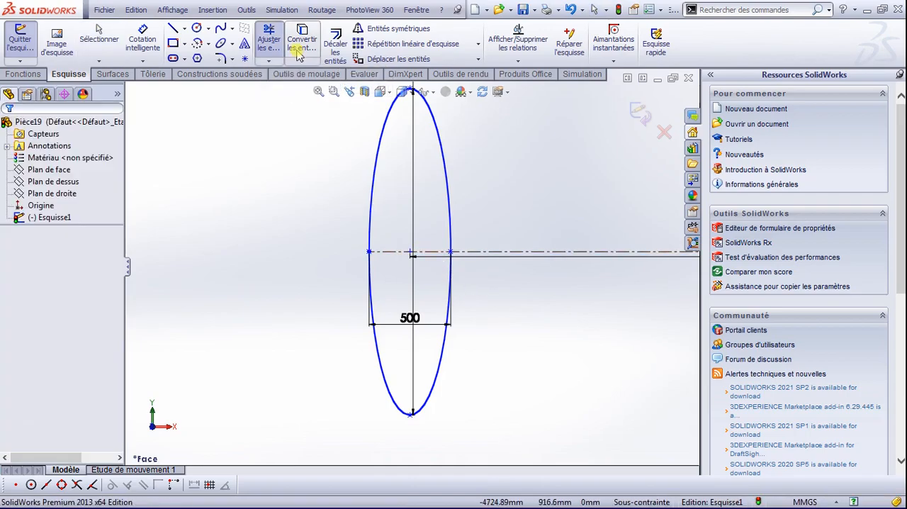
Step: Trim away the half of the ellipse above the horizontal construction line
{"action": "left_click", "coordinate": [268, 39]}
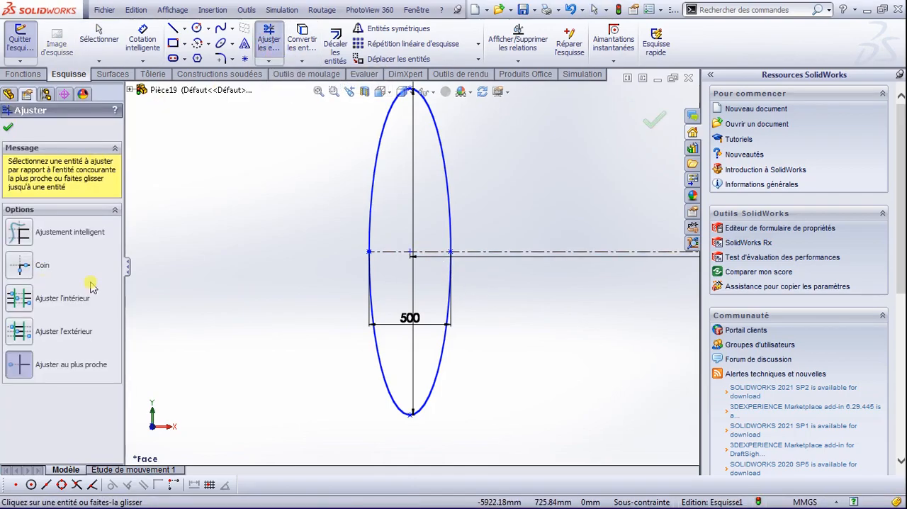
{"action": "left_click", "coordinate": [449, 205]}
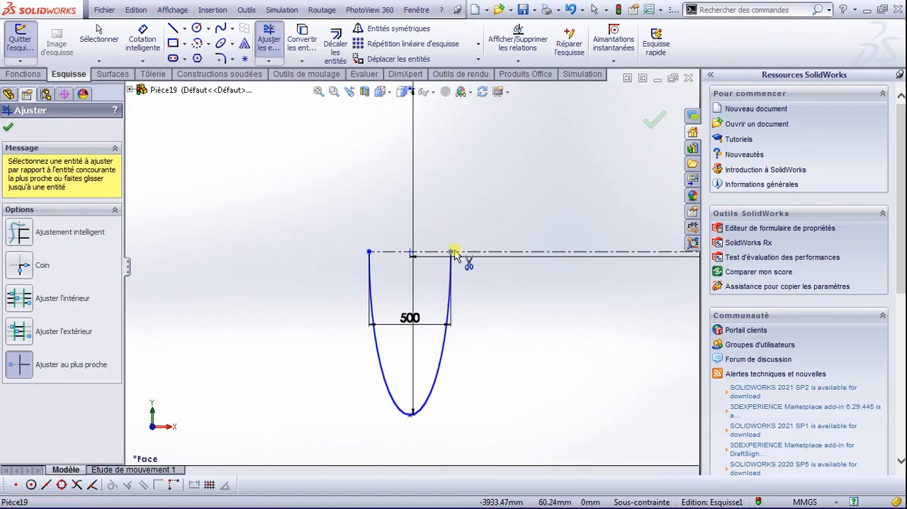
{"action": "left_click", "coordinate": [8, 127]}
Step: Sketch a vertical construction line about 1141 mm long from the ellipse's centre down past its lowest point
{"action": "left_click", "coordinate": [185, 29]}
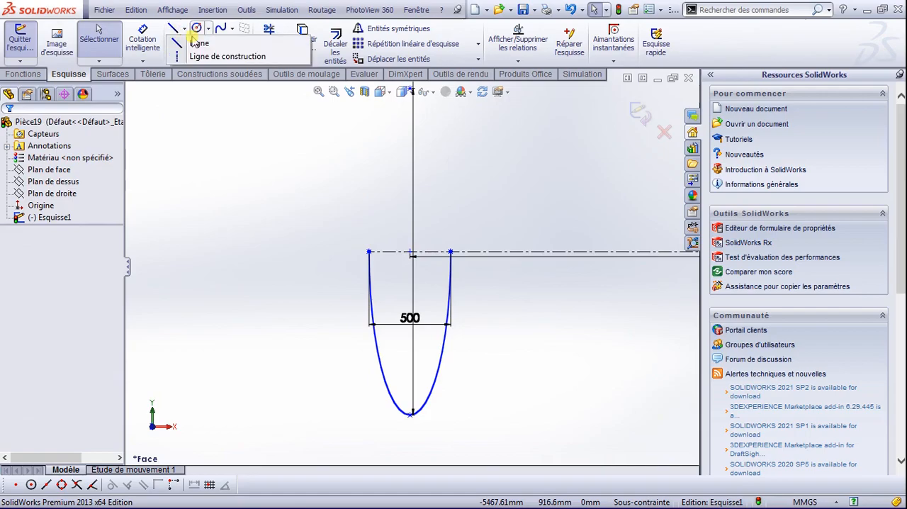
{"action": "left_click", "coordinate": [201, 57]}
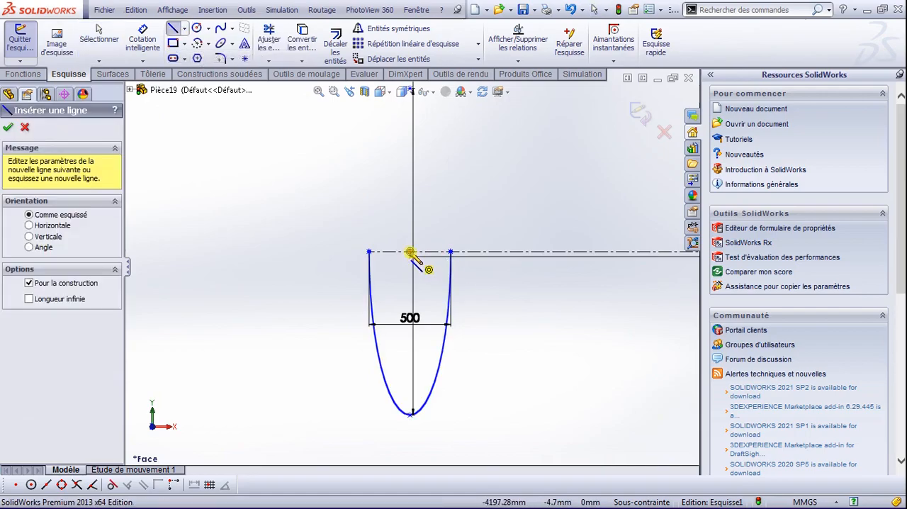
{"action": "left_click", "coordinate": [412, 256]}
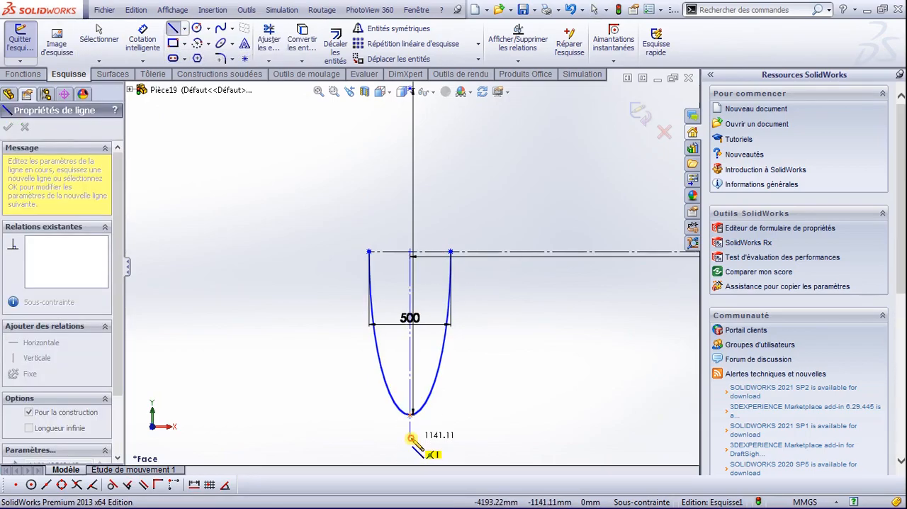
{"action": "left_click", "coordinate": [412, 413]}
{"action": "left_click", "coordinate": [409, 438]}
{"action": "key", "text": "Escape"}
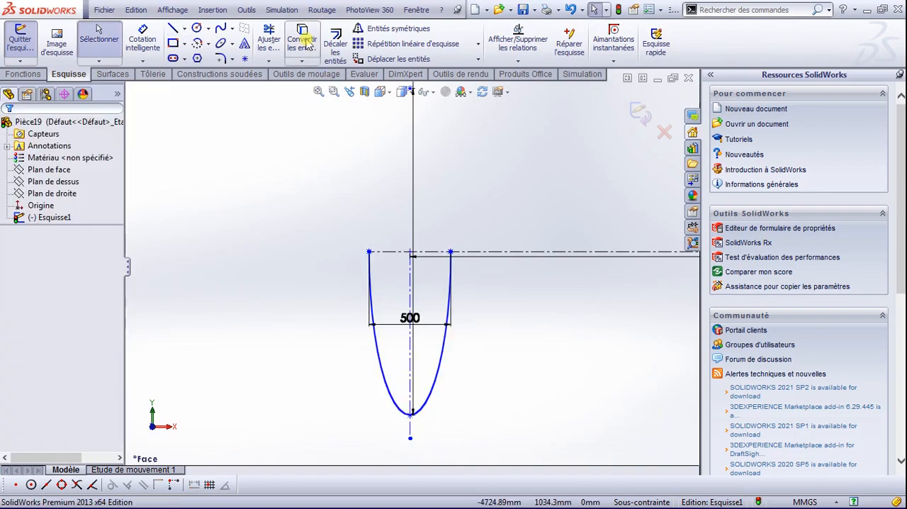
Step: Trim away the half-ellipse portion on the origin side of the vertical construction line, keeping the outer quarter arc
{"action": "left_click", "coordinate": [269, 61]}
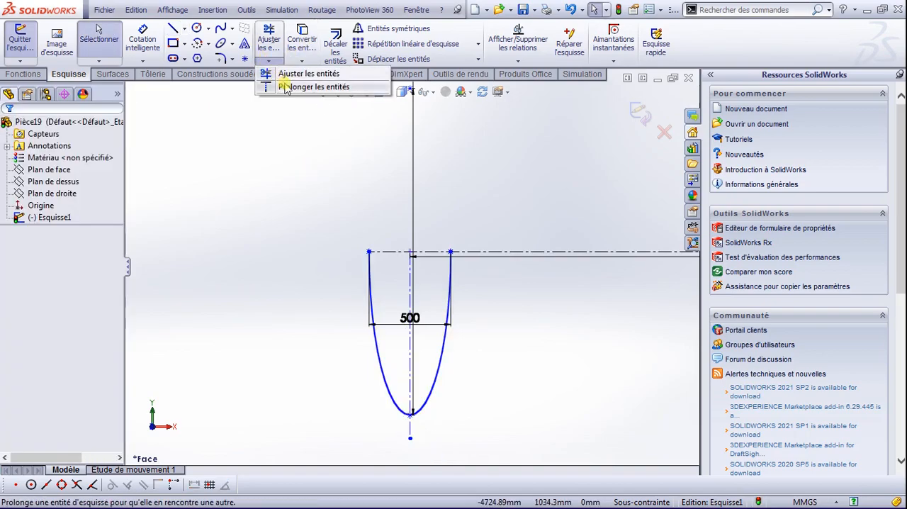
{"action": "left_click", "coordinate": [291, 78]}
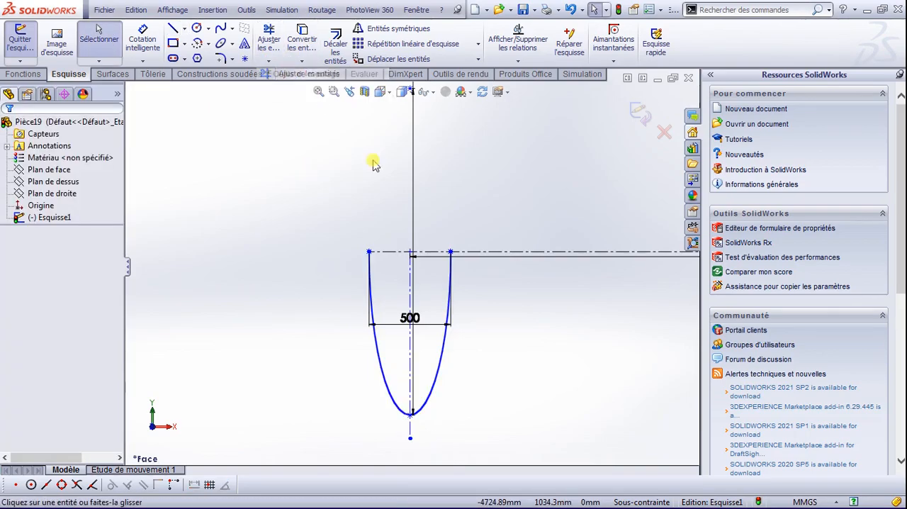
{"action": "left_click", "coordinate": [444, 345]}
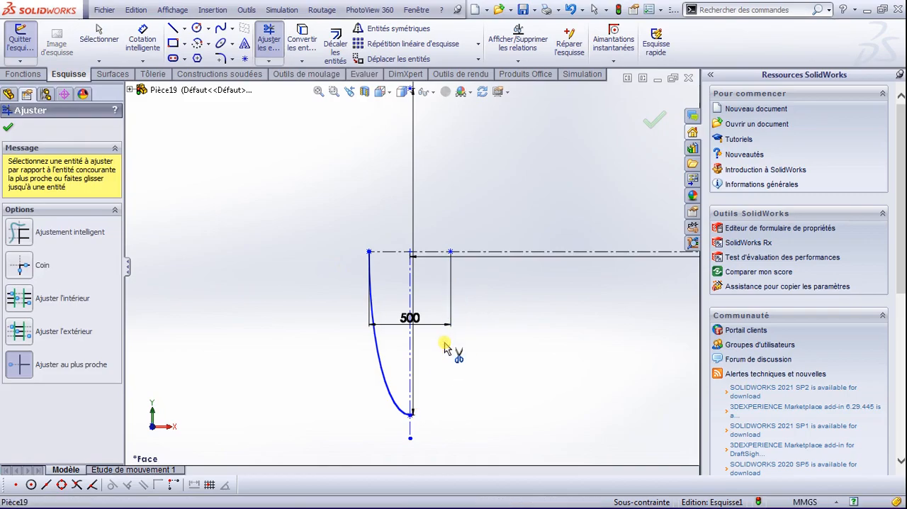
{"action": "left_click", "coordinate": [8, 127]}
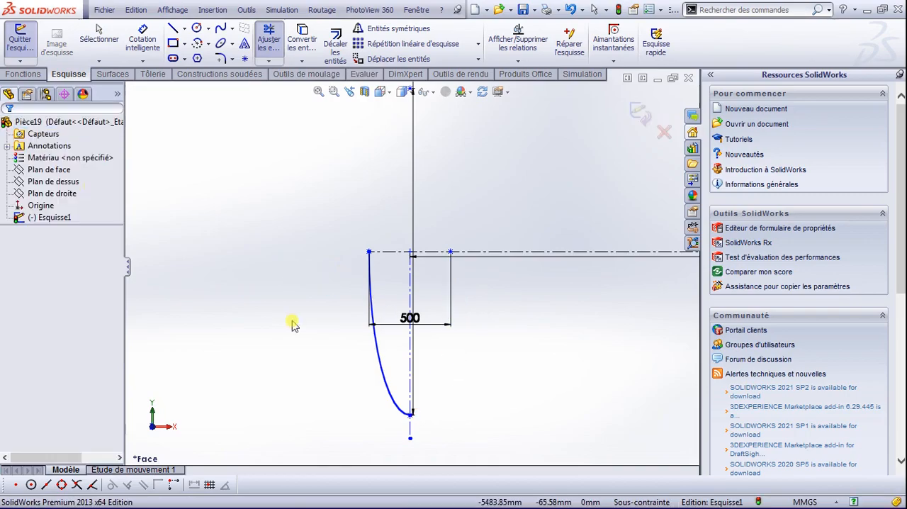
Step: Delete the vertical construction line through the ellipse's centre and the ellipse's height dimension
{"action": "left_click", "coordinate": [413, 382]}
{"action": "key", "text": "Delete"}
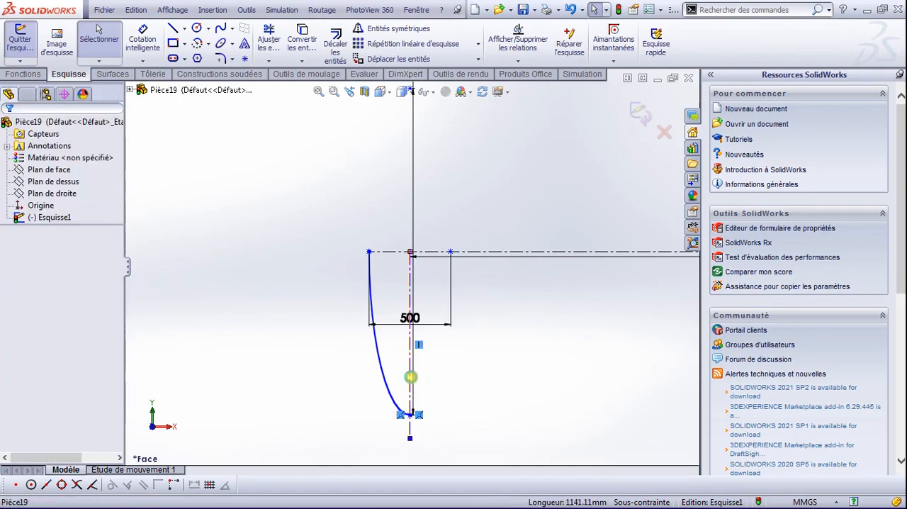
{"action": "scroll", "coordinate": [438, 402], "scroll_direction": "down", "scroll_amount": 2}
{"action": "scroll", "coordinate": [439, 399], "scroll_direction": "up", "scroll_amount": 3}
{"action": "scroll", "coordinate": [440, 351], "scroll_direction": "up", "scroll_amount": 4}
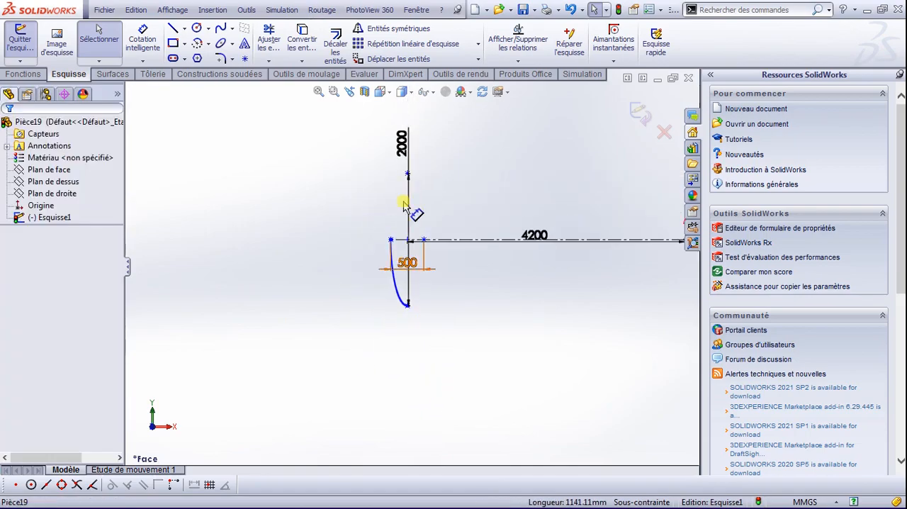
{"action": "left_click", "coordinate": [402, 151]}
{"action": "key", "text": "Delete"}
{"action": "scroll", "coordinate": [517, 298], "scroll_direction": "up", "scroll_amount": 3}
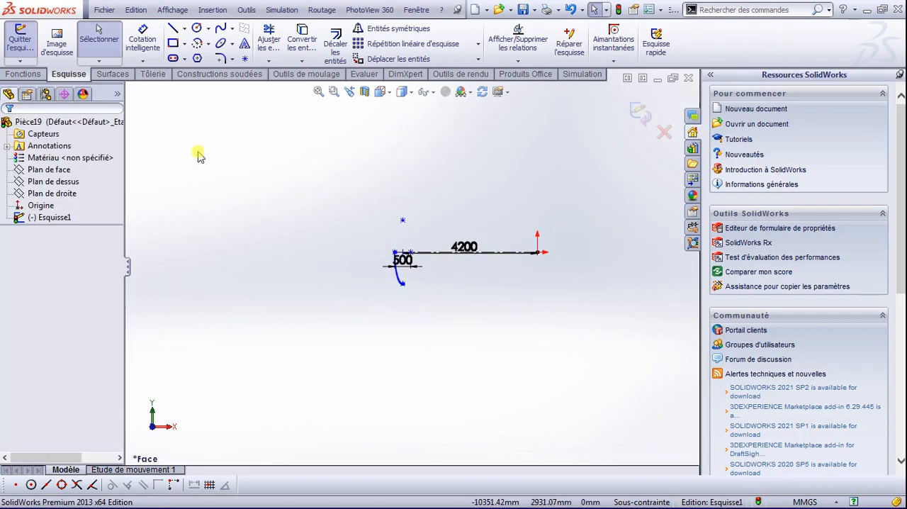
Step: Sketch a vertical construction line through the origin, from about 1234 mm above it to below the level of the arc's lower end
{"action": "left_click", "coordinate": [186, 28]}
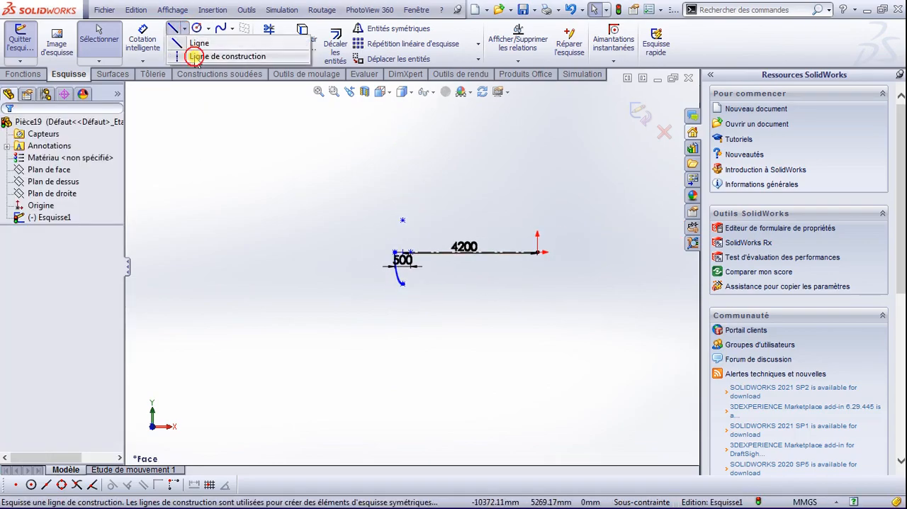
{"action": "left_click", "coordinate": [226, 56]}
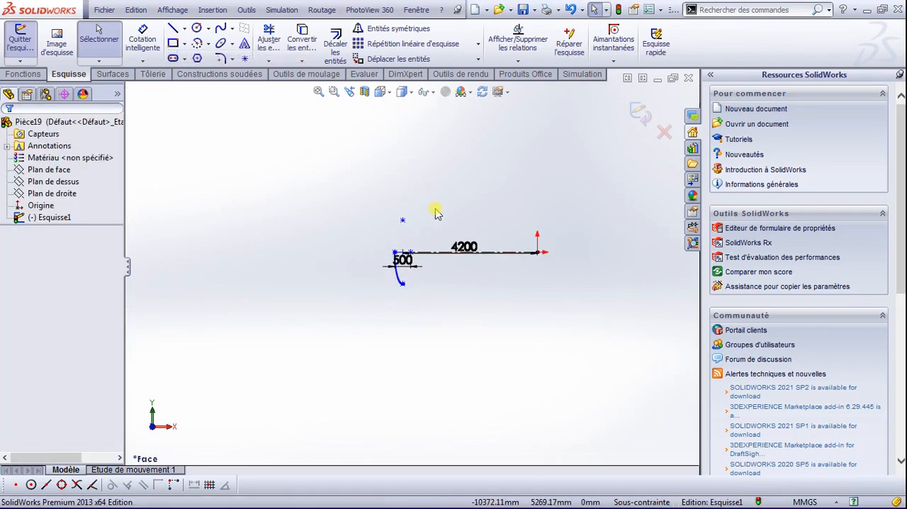
{"action": "left_click", "coordinate": [537, 212]}
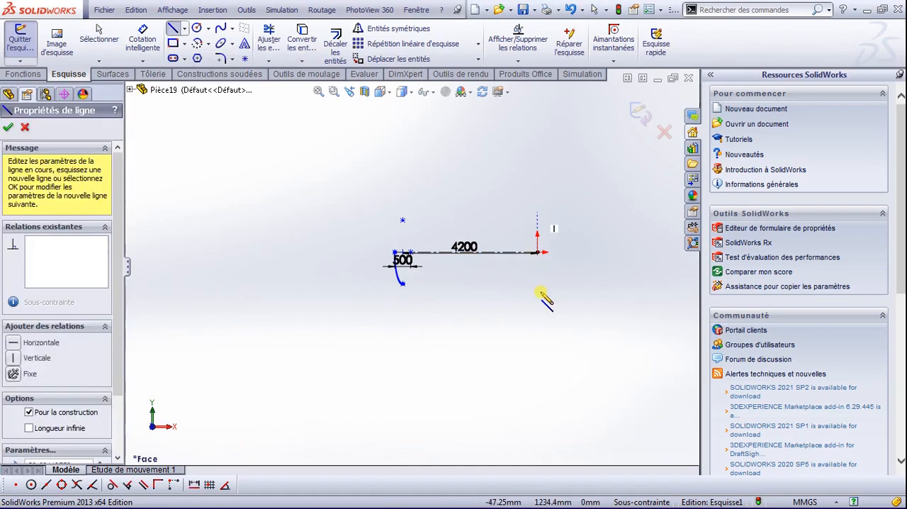
{"action": "left_click", "coordinate": [537, 292]}
{"action": "key", "text": "Escape"}
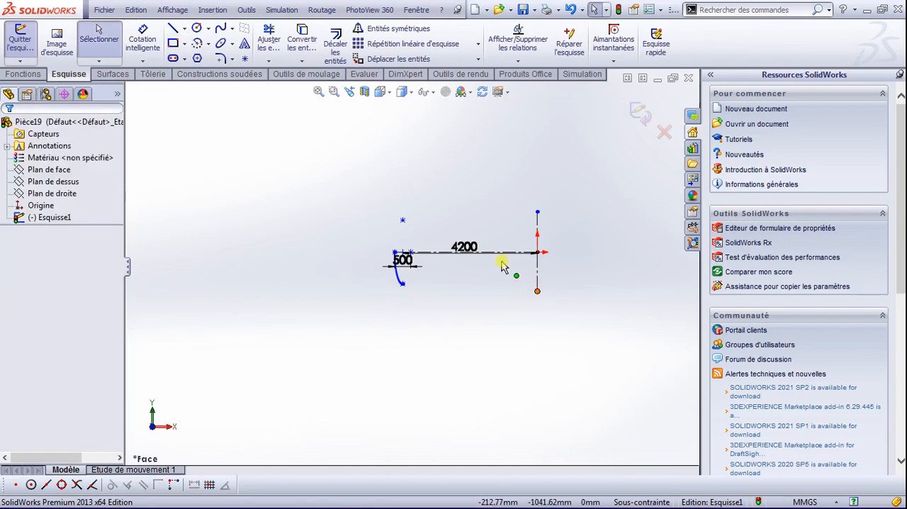
Step: Sketch a 4200 mm horizontal line from the arc's lower end to the vertical construction line, tangent to the arc
{"action": "left_click", "coordinate": [403, 283]}
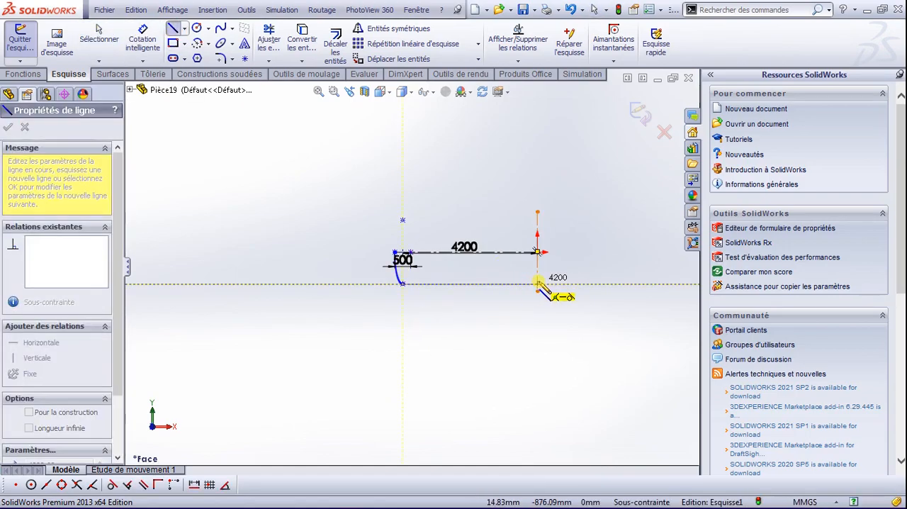
{"action": "left_click", "coordinate": [538, 284]}
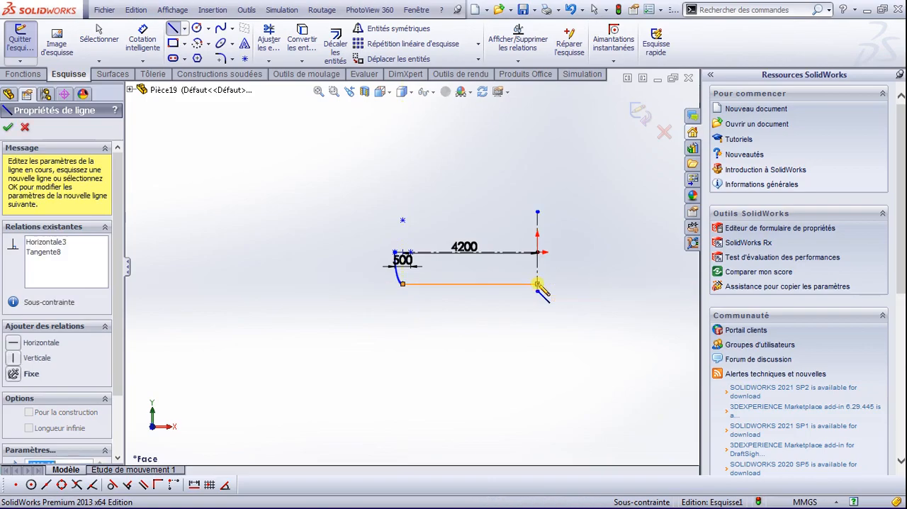
{"action": "key", "text": "Escape"}
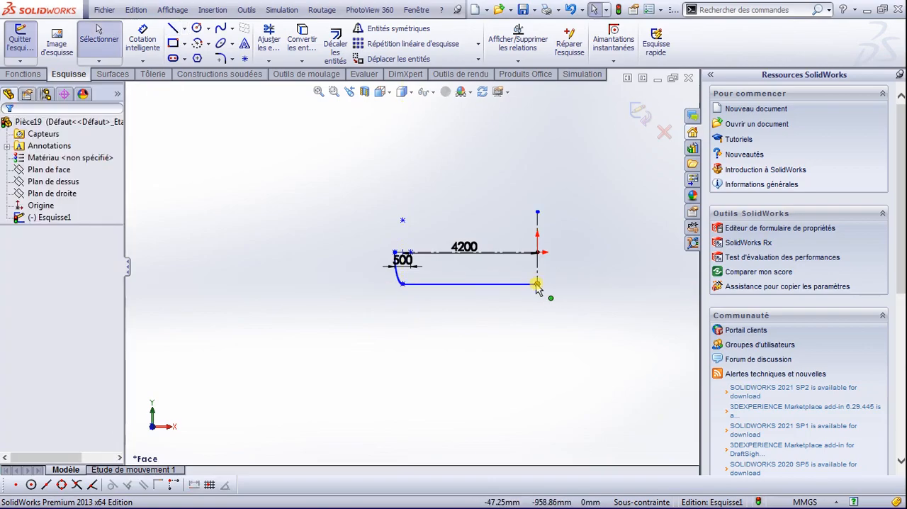
Step: Create a revolved surface from the profile, turning it 360 degrees about the horizontal construction line
{"action": "scroll", "coordinate": [537, 287], "scroll_direction": "down", "scroll_amount": 2}
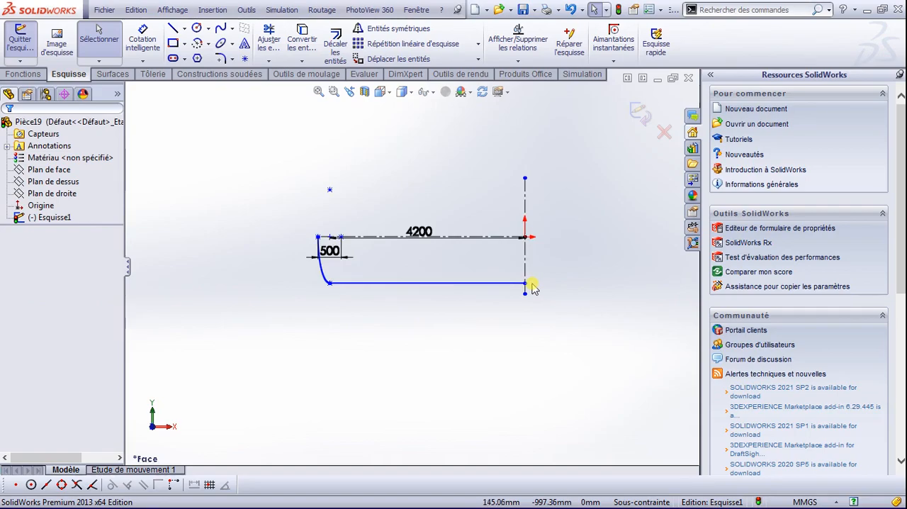
{"action": "scroll", "coordinate": [489, 297], "scroll_direction": "down", "scroll_amount": 3}
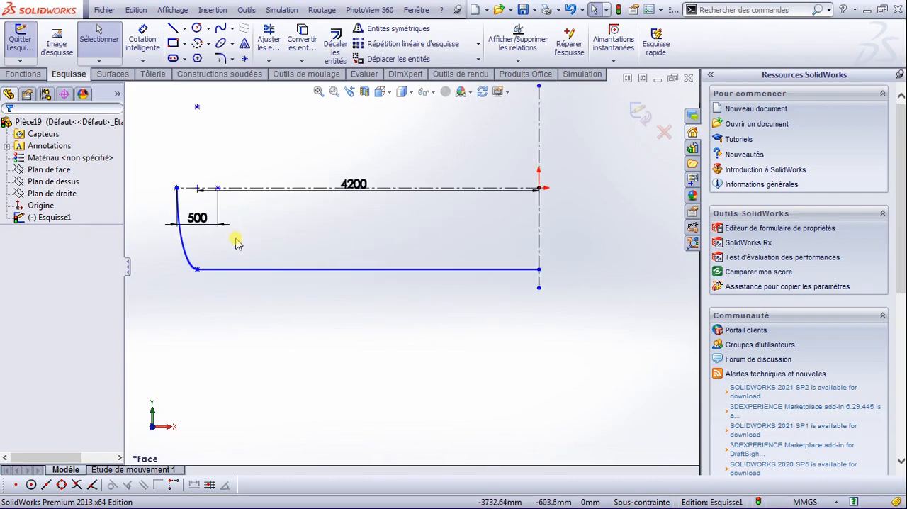
{"action": "left_click", "coordinate": [122, 75]}
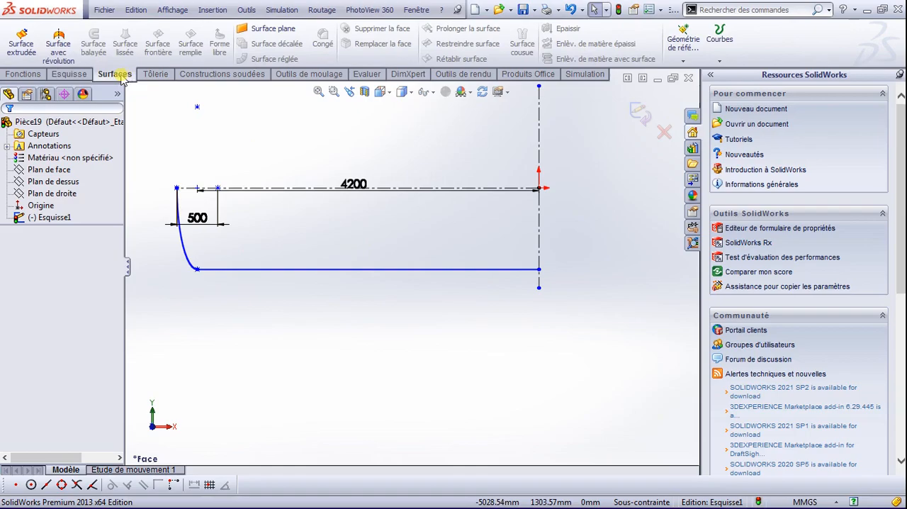
{"action": "left_click", "coordinate": [58, 45]}
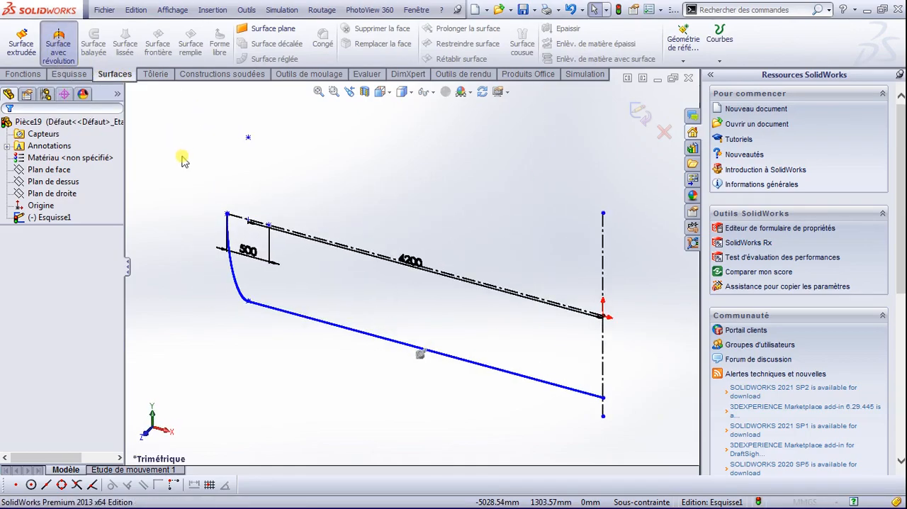
{"action": "left_click", "coordinate": [537, 303]}
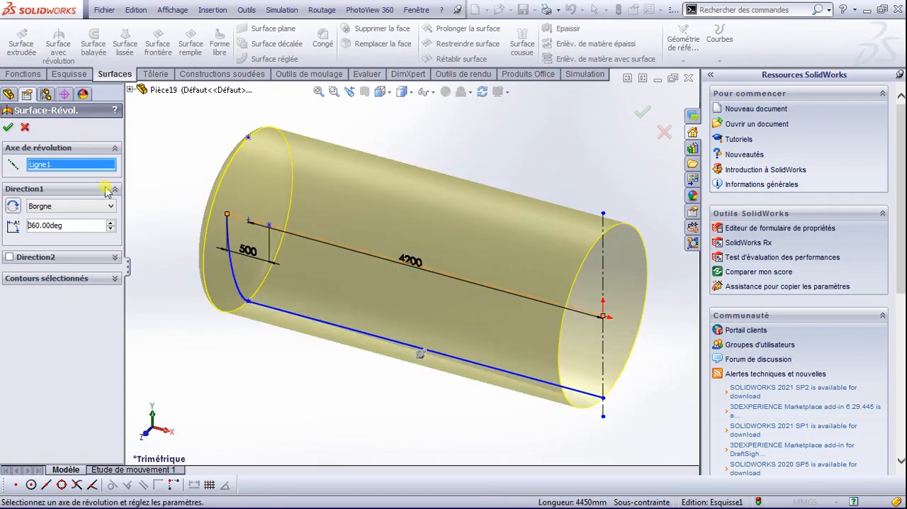
{"action": "left_click", "coordinate": [7, 128]}
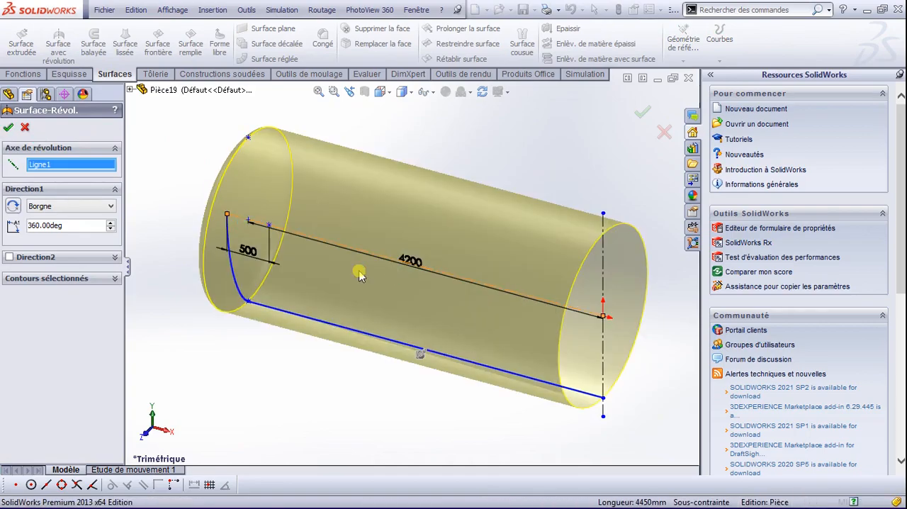
{"action": "scroll", "coordinate": [461, 304], "scroll_direction": "down", "scroll_amount": 2}
{"action": "scroll", "coordinate": [472, 304], "scroll_direction": "up", "scroll_amount": 4}
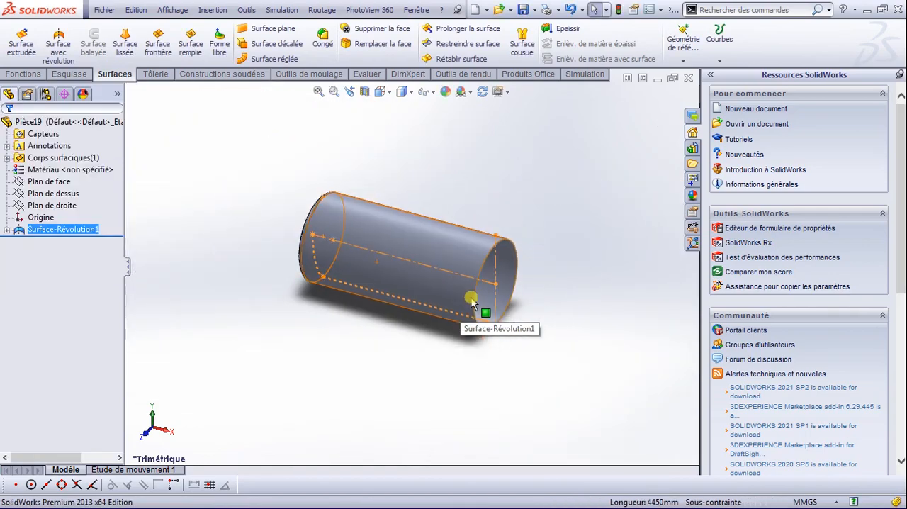
{"action": "left_click", "coordinate": [470, 210]}
Step: Thicken the revolved surface by 10 mm to make the tank half a solid shell
{"action": "scroll", "coordinate": [470, 263], "scroll_direction": "down", "scroll_amount": 5}
{"action": "scroll", "coordinate": [456, 248], "scroll_direction": "up", "scroll_amount": 5}
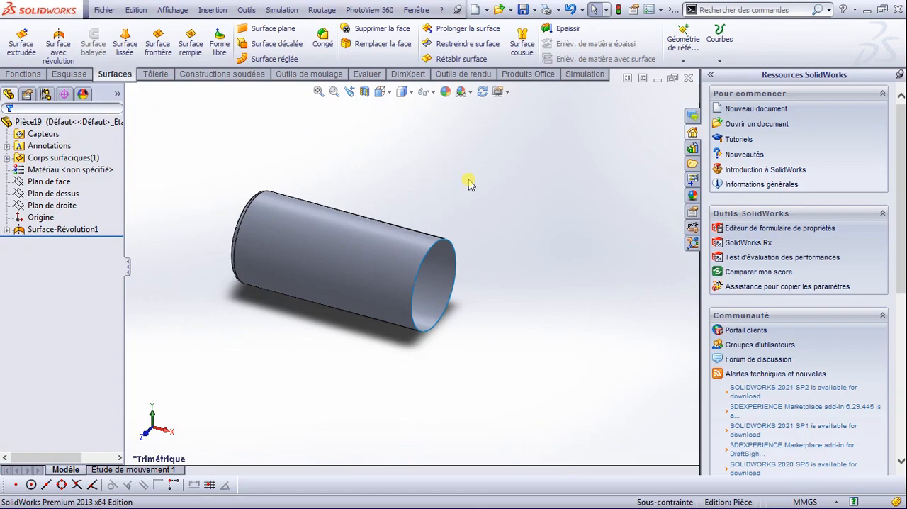
{"action": "left_click", "coordinate": [363, 234]}
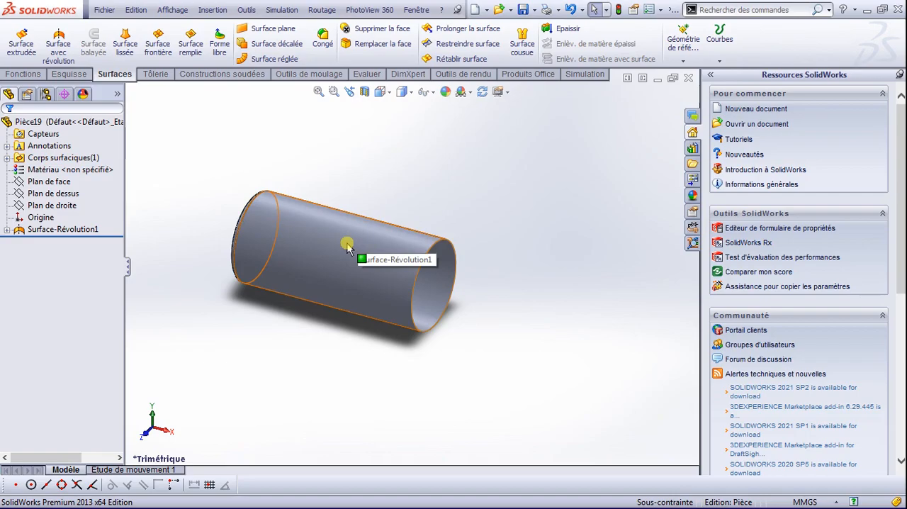
{"action": "left_click", "coordinate": [415, 203]}
{"action": "left_click", "coordinate": [567, 28]}
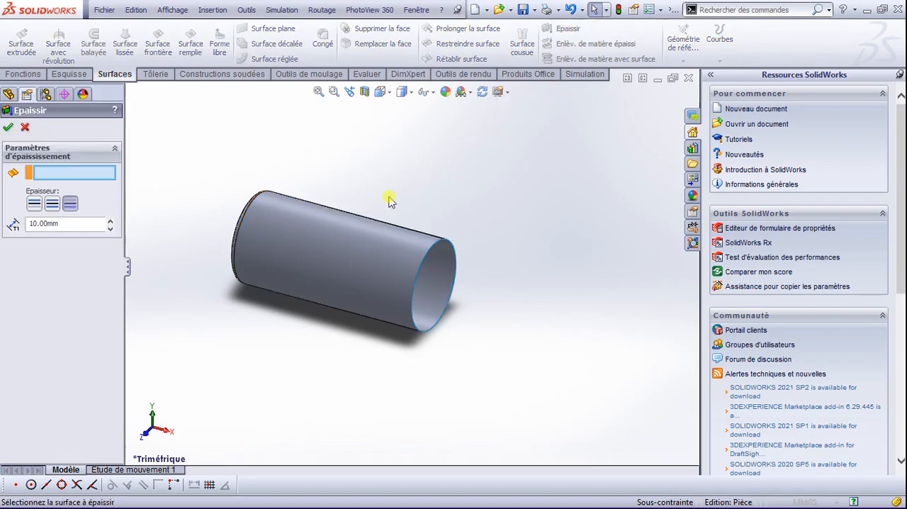
{"action": "left_click", "coordinate": [367, 253]}
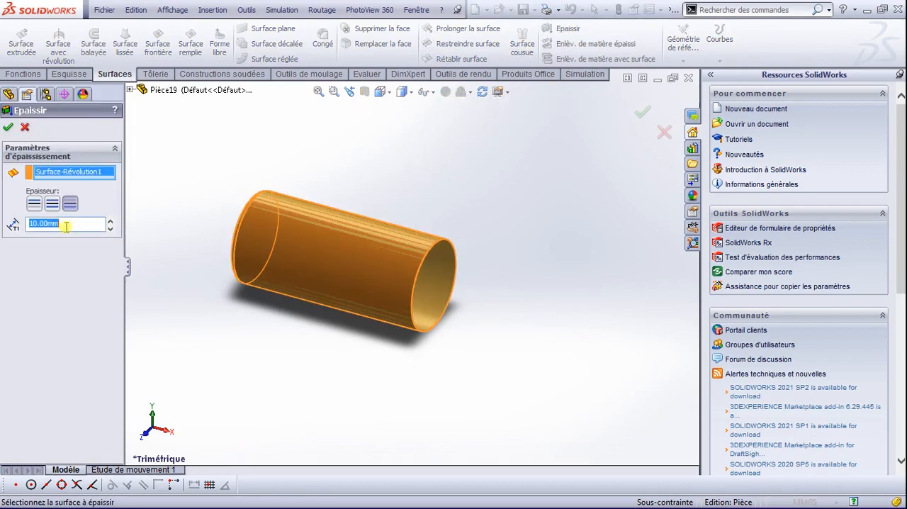
{"action": "left_click", "coordinate": [52, 204]}
{"action": "left_click", "coordinate": [70, 204]}
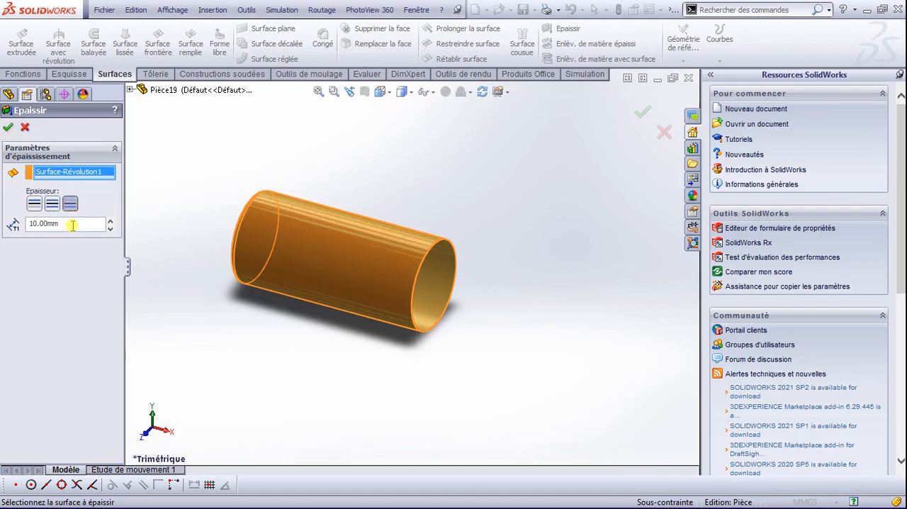
{"action": "left_click", "coordinate": [8, 126]}
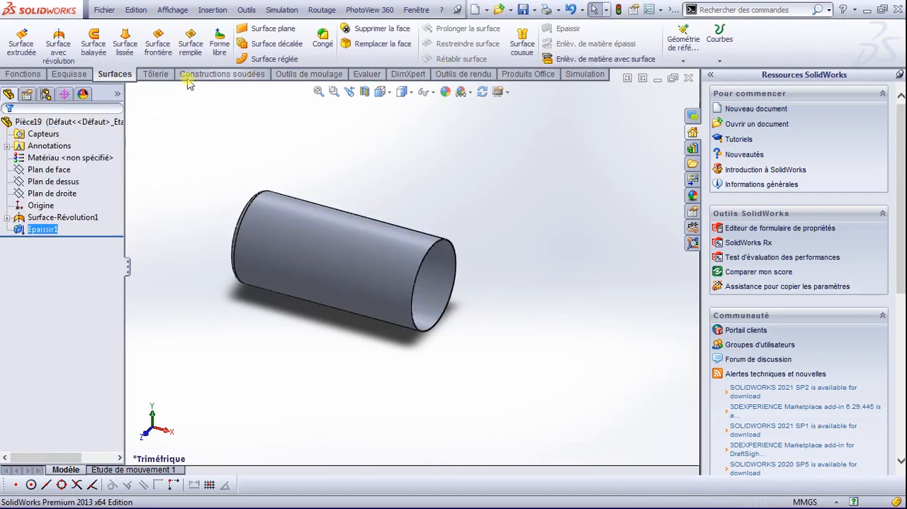
Step: Mirror the thickened feature about Plan de droite with the geometry pattern option (Répétition de géométrie) enabled
{"action": "left_click", "coordinate": [28, 75]}
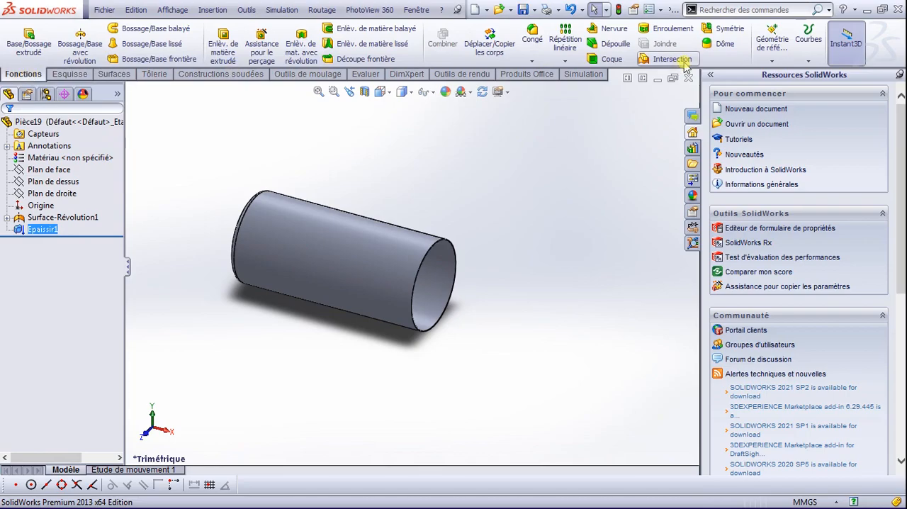
{"action": "left_click", "coordinate": [717, 32]}
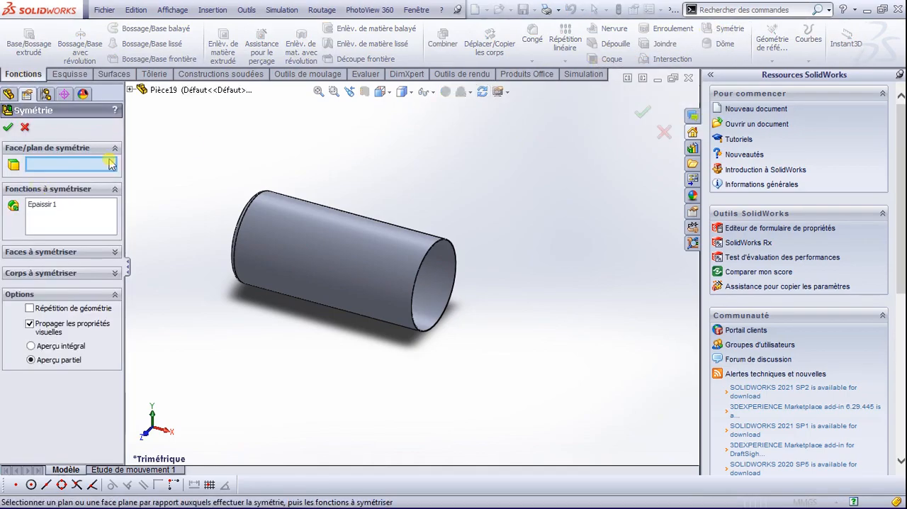
{"action": "left_click", "coordinate": [130, 90]}
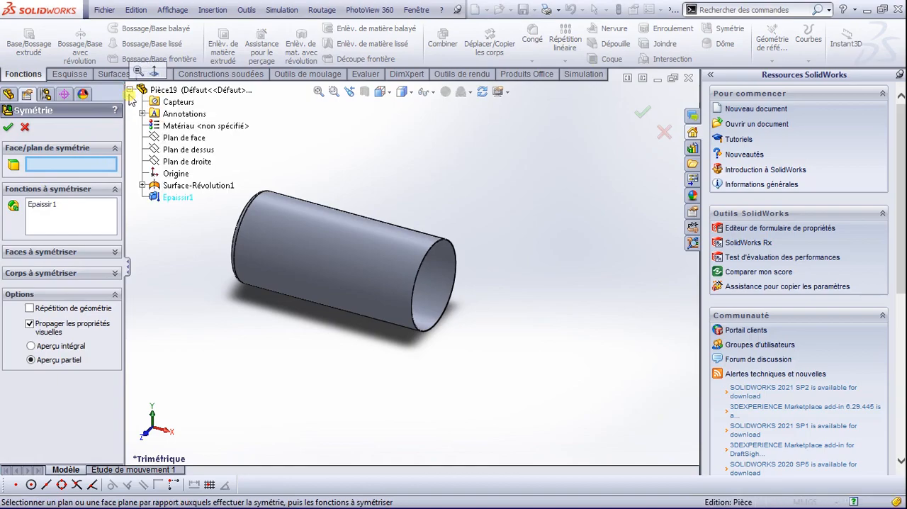
{"action": "left_click", "coordinate": [190, 164]}
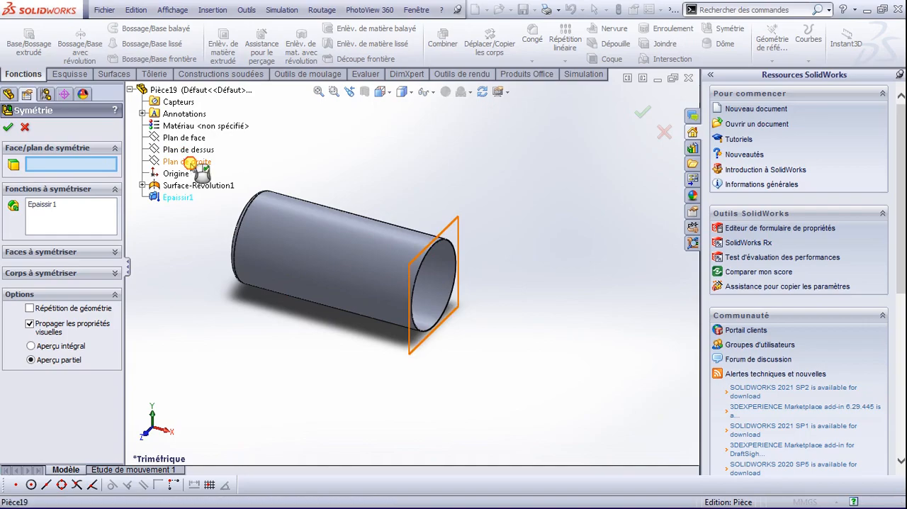
{"action": "left_click", "coordinate": [29, 308]}
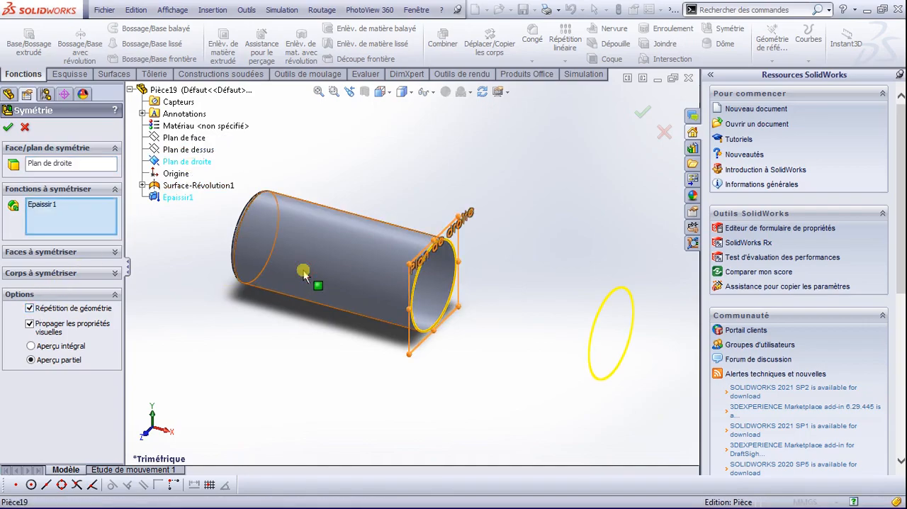
{"action": "left_click", "coordinate": [8, 127]}
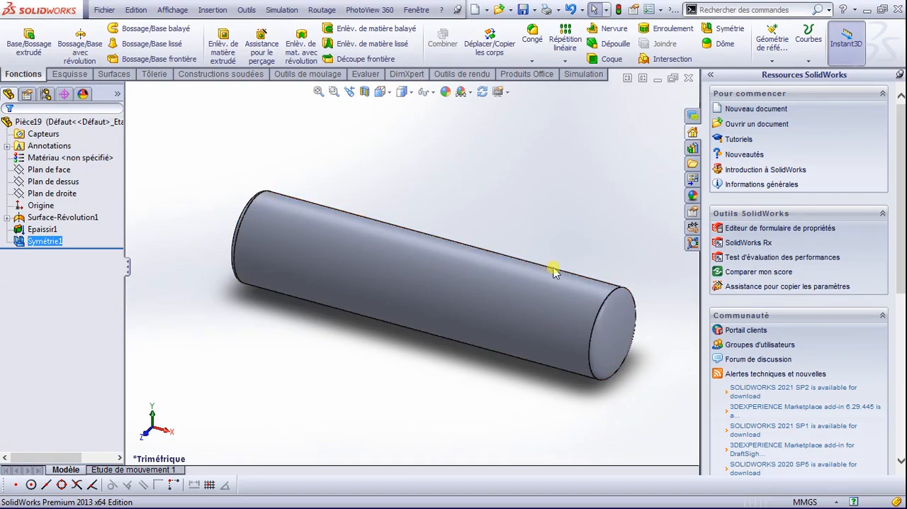
{"action": "scroll", "coordinate": [488, 301], "scroll_direction": "down", "scroll_amount": 2}
{"action": "scroll", "coordinate": [488, 301], "scroll_direction": "up", "scroll_amount": 4}
{"action": "scroll", "coordinate": [394, 243], "scroll_direction": "down", "scroll_amount": 3}
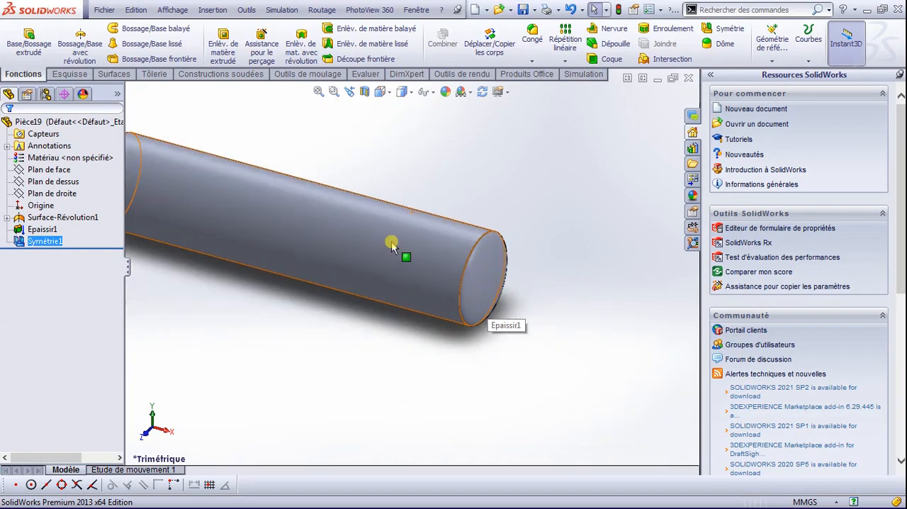
{"action": "scroll", "coordinate": [390, 259], "scroll_direction": "up", "scroll_amount": 2}
{"action": "left_click", "coordinate": [503, 195]}
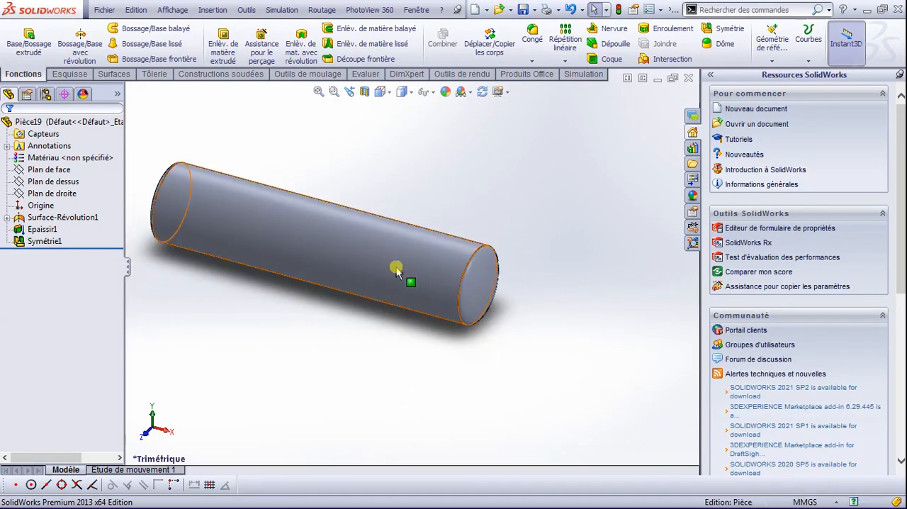
{"action": "scroll", "coordinate": [349, 265], "scroll_direction": "down", "scroll_amount": 2}
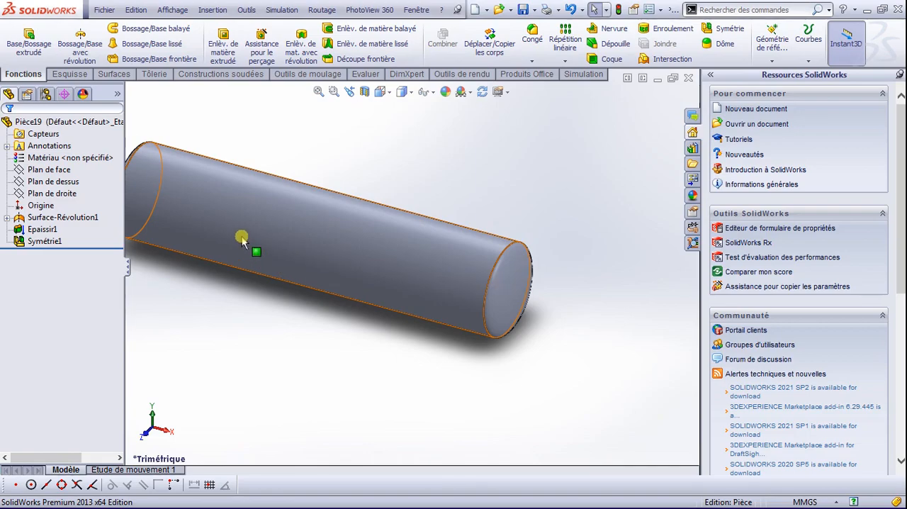
{"action": "scroll", "coordinate": [400, 310], "scroll_direction": "up", "scroll_amount": 5}
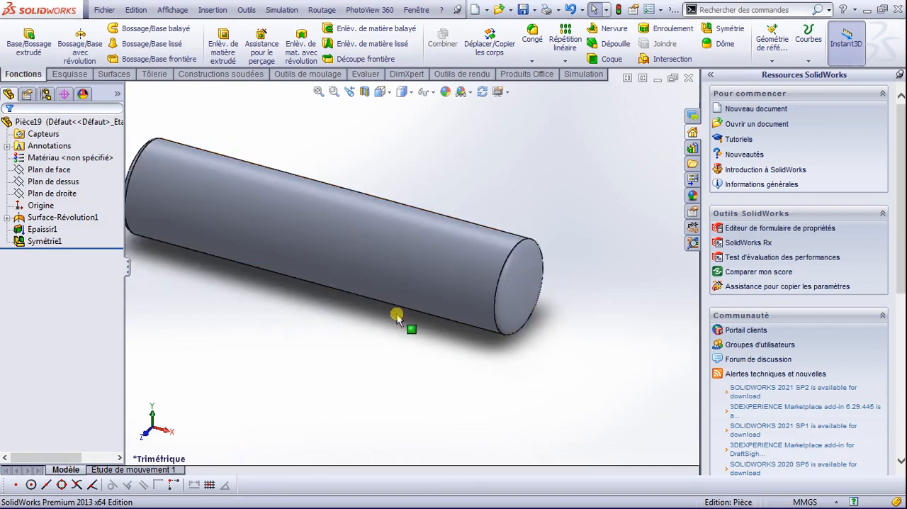
{"action": "left_click", "coordinate": [99, 158]}
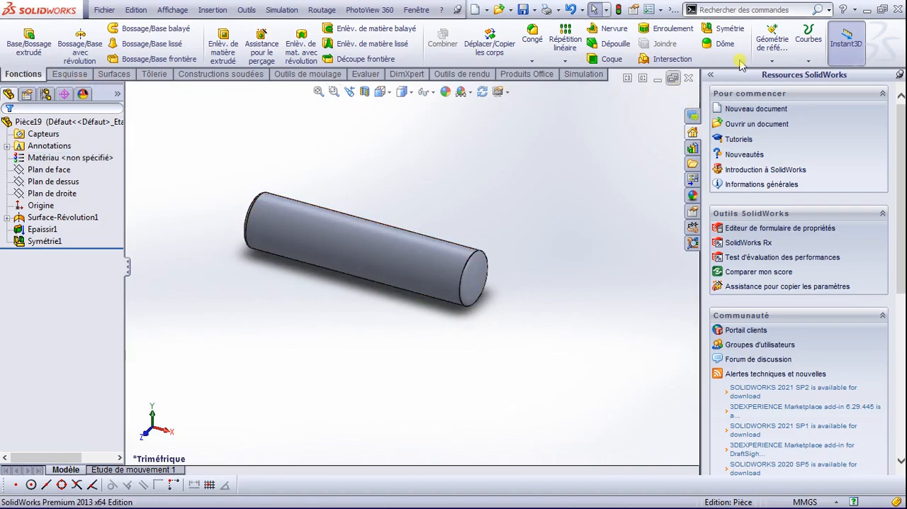
Step: Create a reference plane offset 3500 mm from Plan de droite
{"action": "left_click", "coordinate": [772, 61]}
{"action": "left_click", "coordinate": [777, 75]}
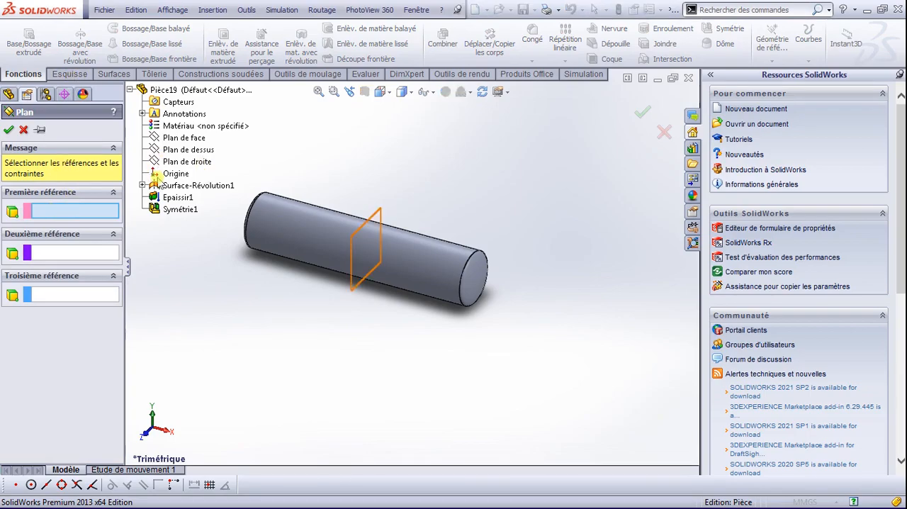
{"action": "left_click", "coordinate": [161, 162]}
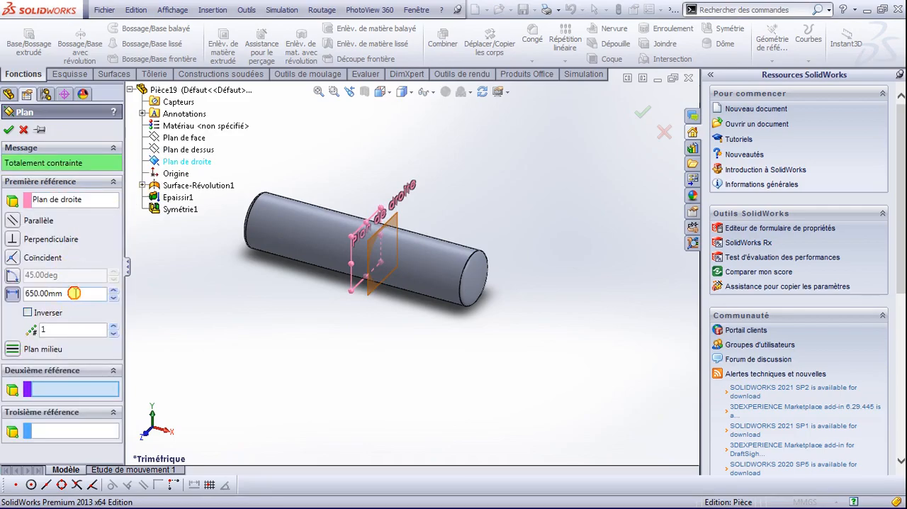
{"action": "left_click_drag", "start_coordinate": [74, 293], "coordinate": [25, 285]}
{"action": "double_click", "coordinate": [67, 297]}
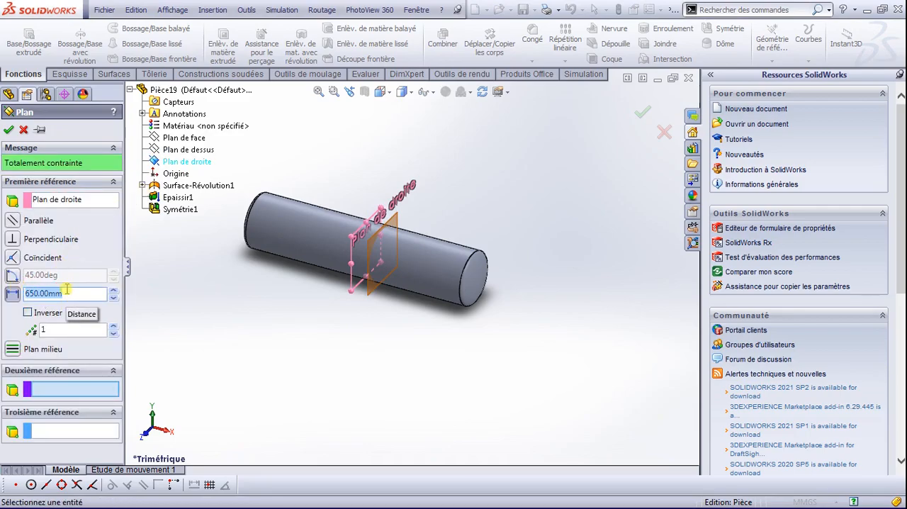
{"action": "type", "text": "3500"}
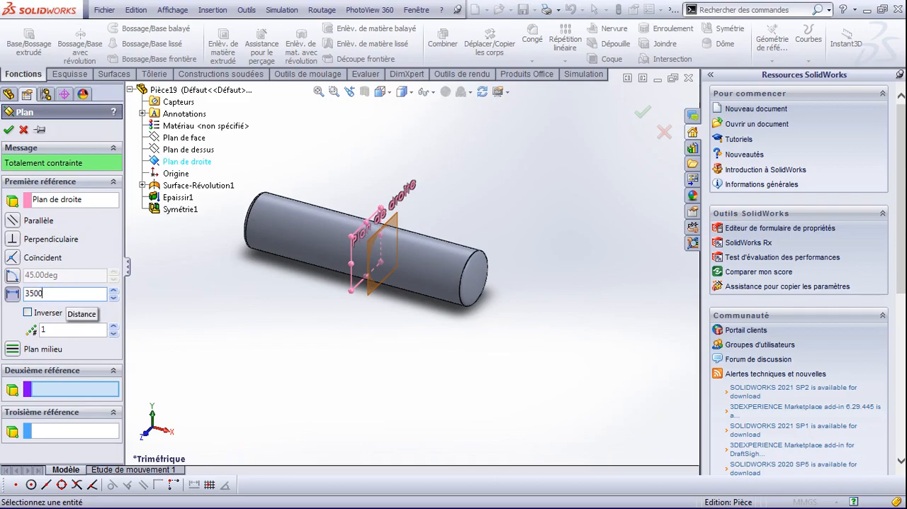
{"action": "key", "text": "Return"}
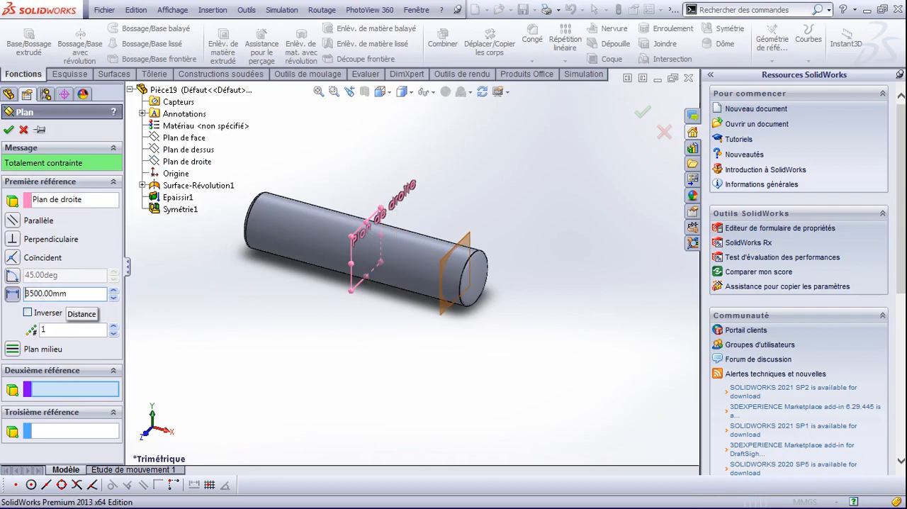
{"action": "left_click", "coordinate": [8, 132]}
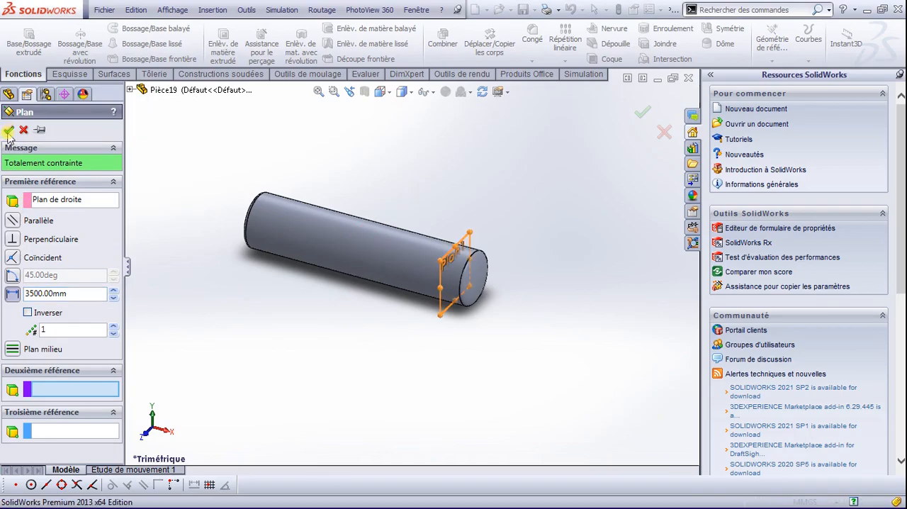
Step: Start a sketch on the new offset plane near the tank's end and view it straight on from the right
{"action": "scroll", "coordinate": [469, 270], "scroll_direction": "down", "scroll_amount": 4}
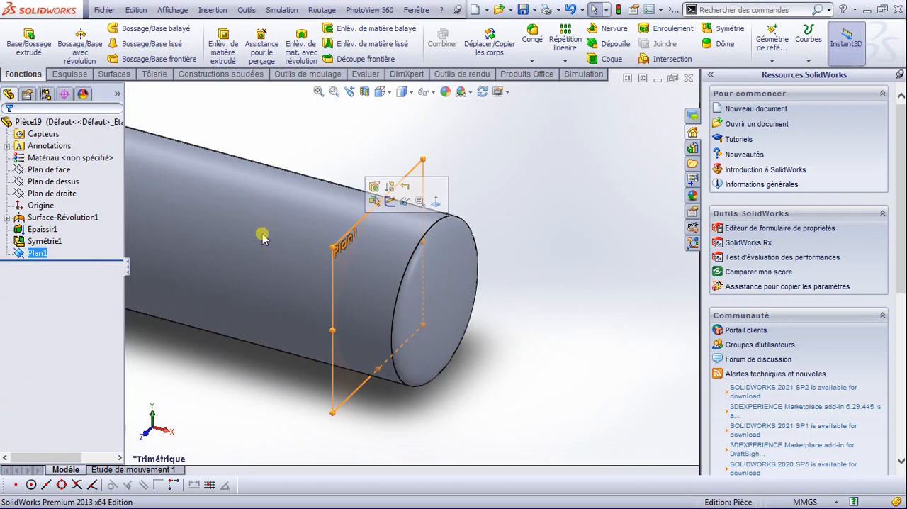
{"action": "left_click", "coordinate": [40, 241], "text": "ctrl"}
{"action": "right_click", "coordinate": [30, 254]}
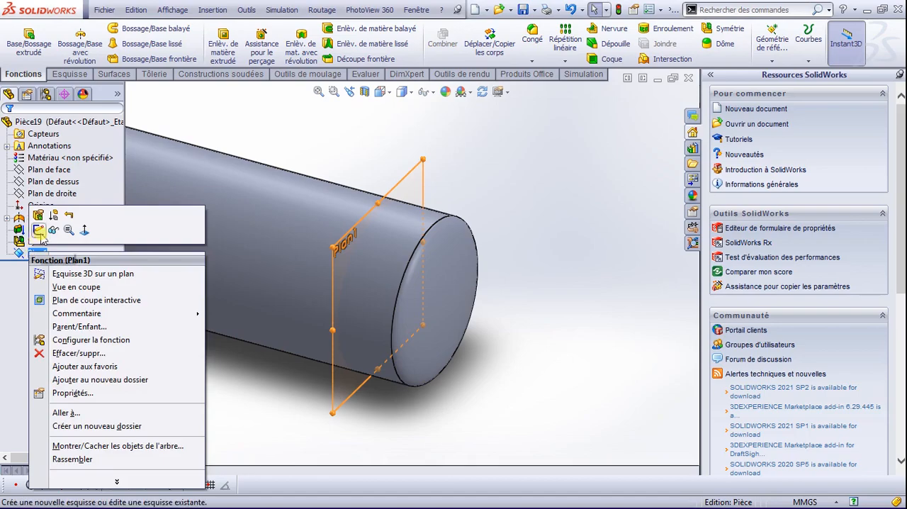
{"action": "left_click", "coordinate": [39, 231]}
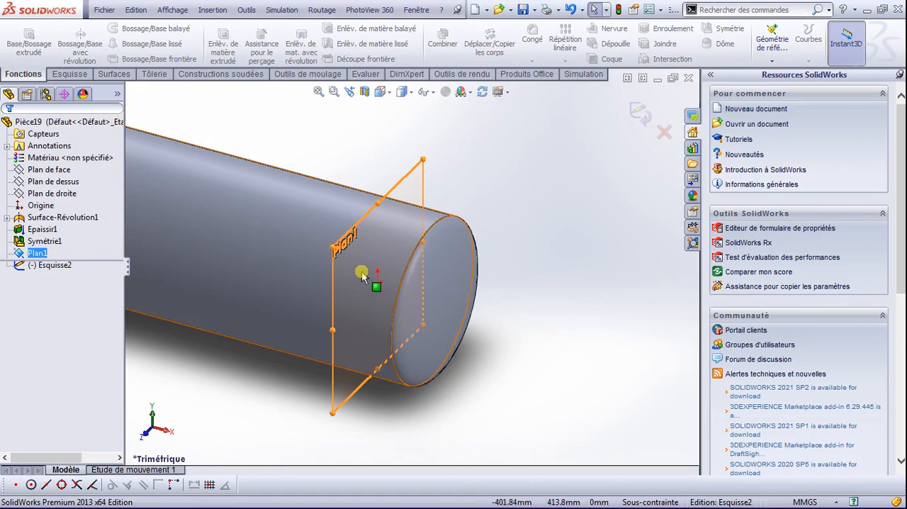
{"action": "key", "text": "space"}
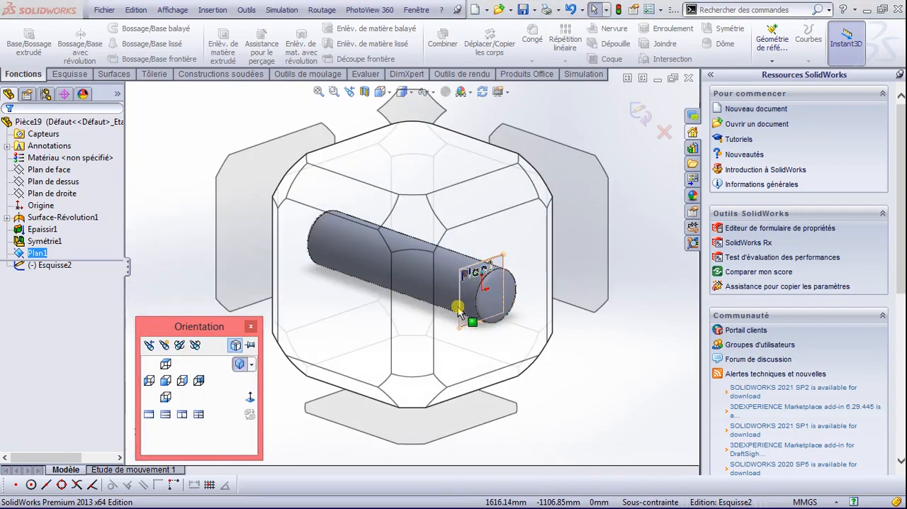
{"action": "left_click", "coordinate": [509, 243]}
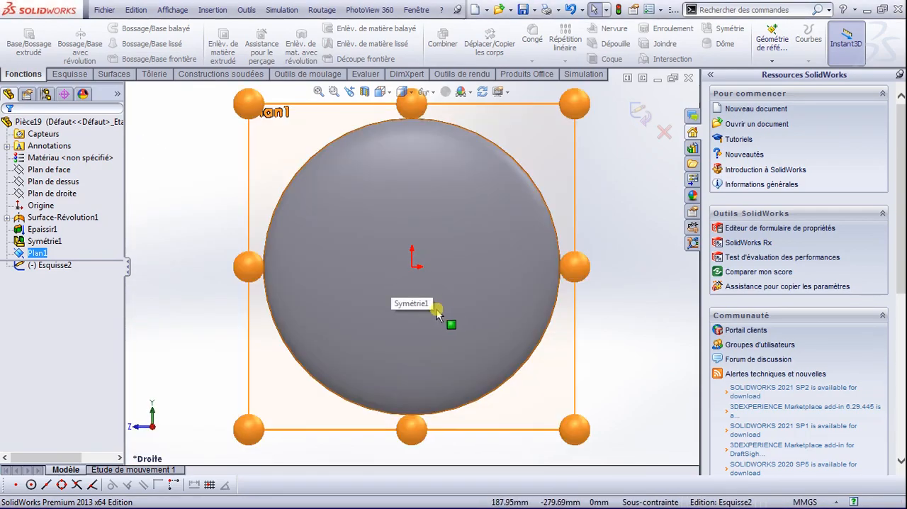
Step: Convert the tank's outer circular edge into a sketch circle on the offset plane
{"action": "scroll", "coordinate": [438, 319], "scroll_direction": "down", "scroll_amount": 1}
{"action": "left_click", "coordinate": [69, 75]}
{"action": "left_click", "coordinate": [197, 29]}
{"action": "key", "text": "Escape"}
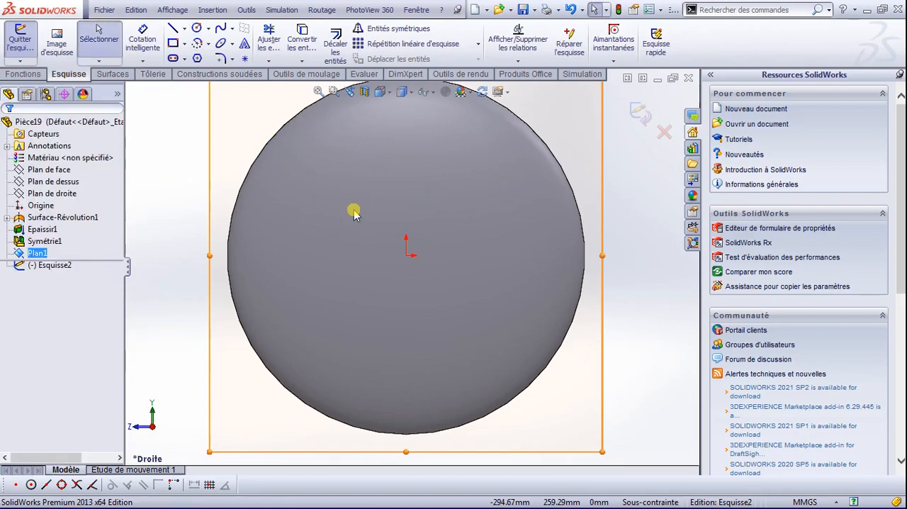
{"action": "left_click", "coordinate": [586, 236]}
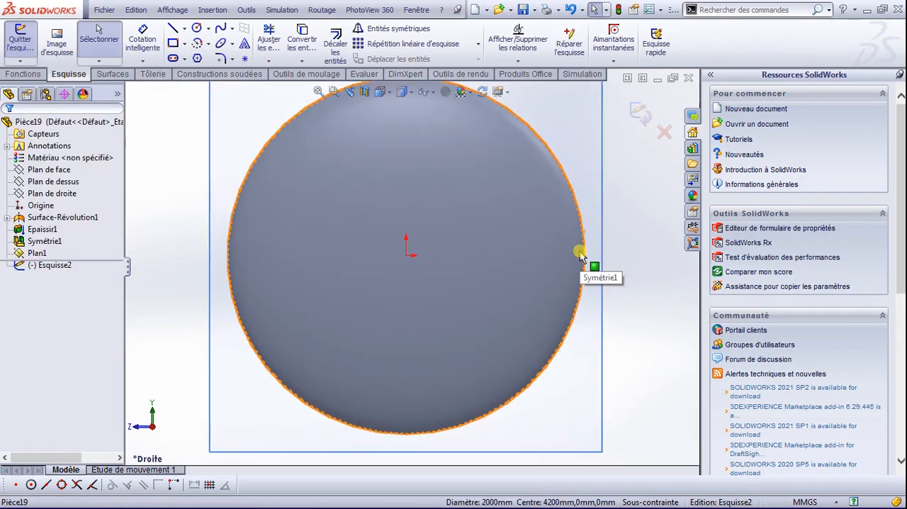
{"action": "scroll", "coordinate": [580, 256], "scroll_direction": "down", "scroll_amount": 3}
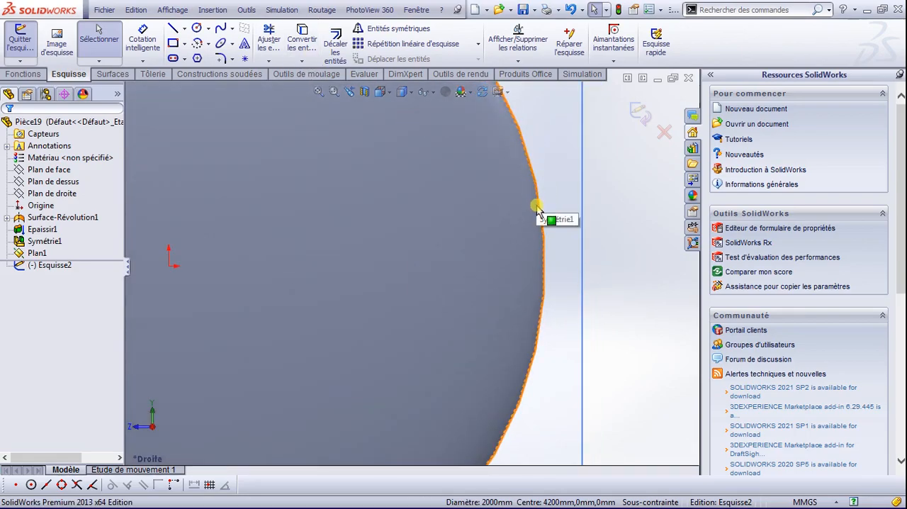
{"action": "left_click", "coordinate": [616, 229]}
{"action": "left_click", "coordinate": [545, 241]}
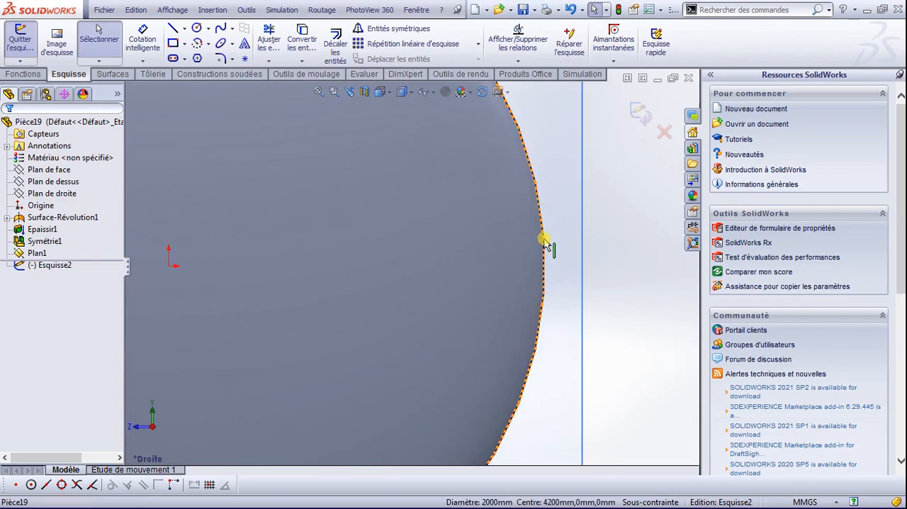
{"action": "left_click", "coordinate": [306, 35]}
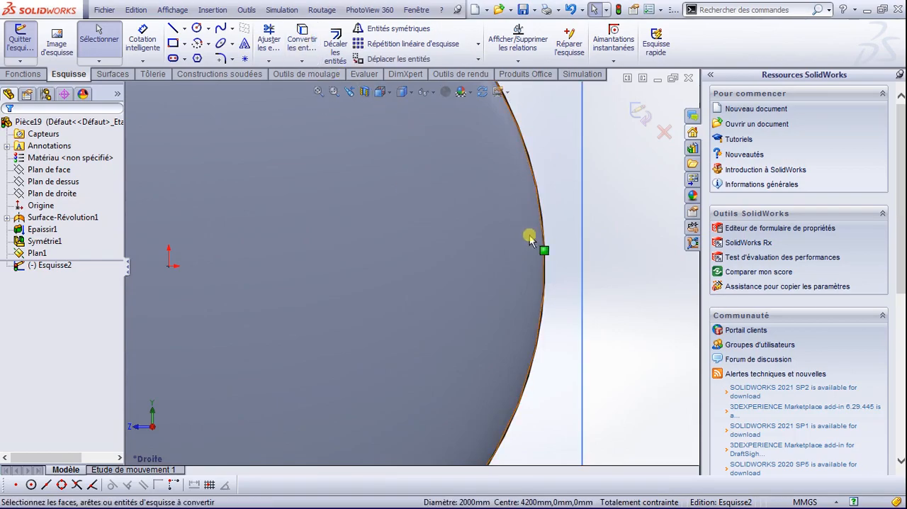
{"action": "left_click", "coordinate": [611, 244]}
Step: Sketch a horizontal construction line about 2681 mm long through the origin, extending past both sides of the circle
{"action": "scroll", "coordinate": [299, 252], "scroll_direction": "down", "scroll_amount": 1}
{"action": "scroll", "coordinate": [299, 254], "scroll_direction": "up", "scroll_amount": 3}
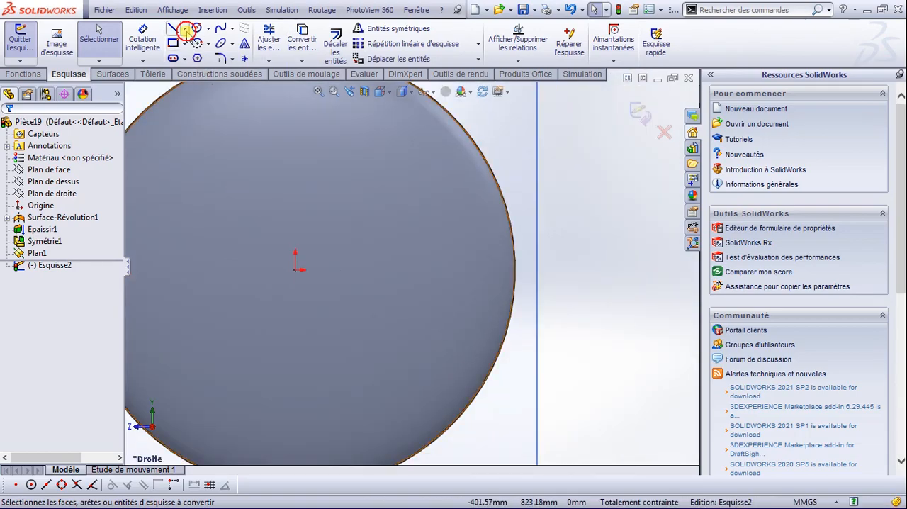
{"action": "left_click", "coordinate": [183, 28]}
{"action": "left_click", "coordinate": [190, 57]}
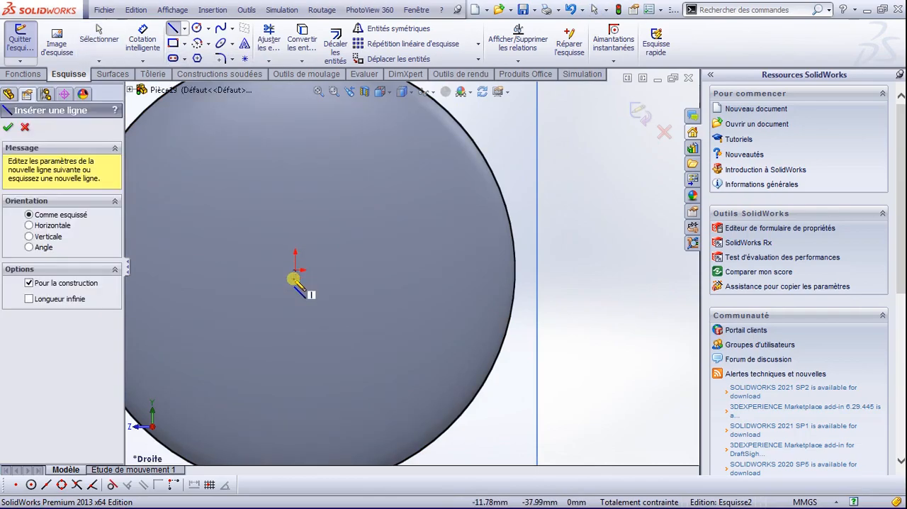
{"action": "scroll", "coordinate": [297, 284], "scroll_direction": "down", "scroll_amount": 1}
{"action": "scroll", "coordinate": [294, 283], "scroll_direction": "up", "scroll_amount": 2}
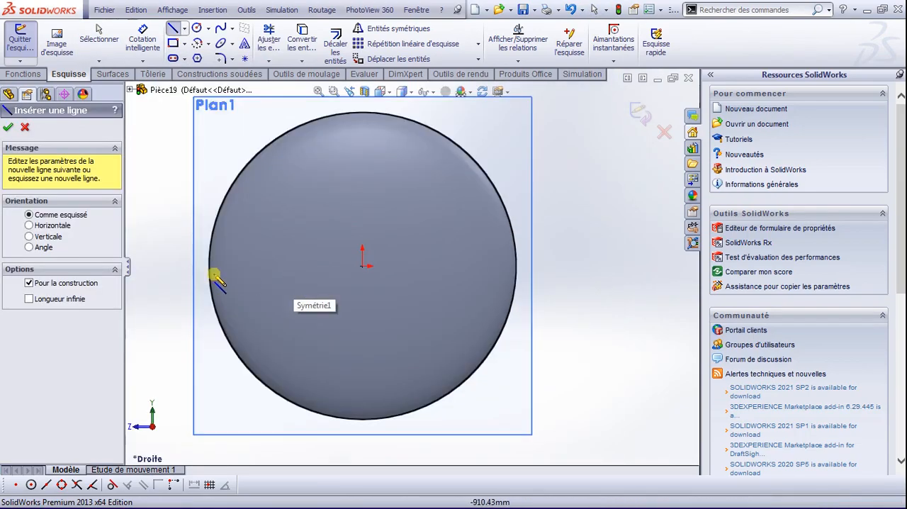
{"action": "left_click", "coordinate": [170, 265]}
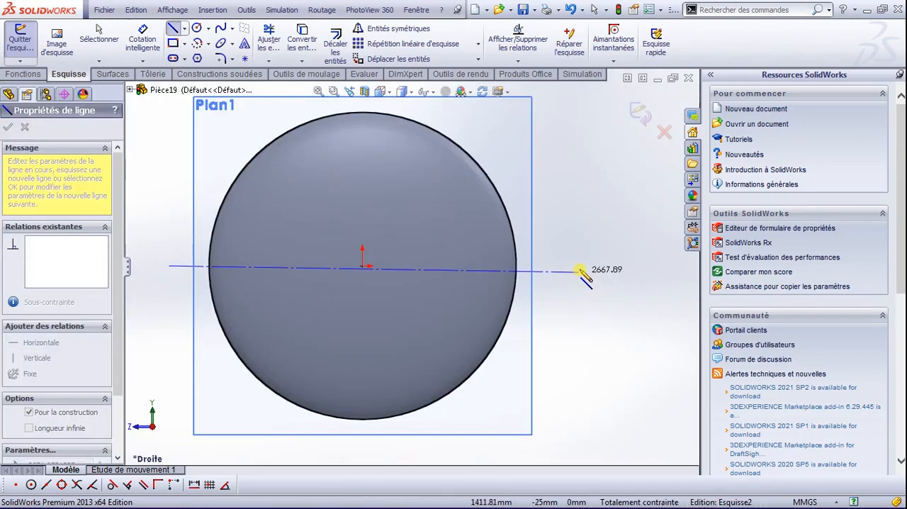
{"action": "left_click", "coordinate": [582, 266]}
{"action": "key", "text": "Escape"}
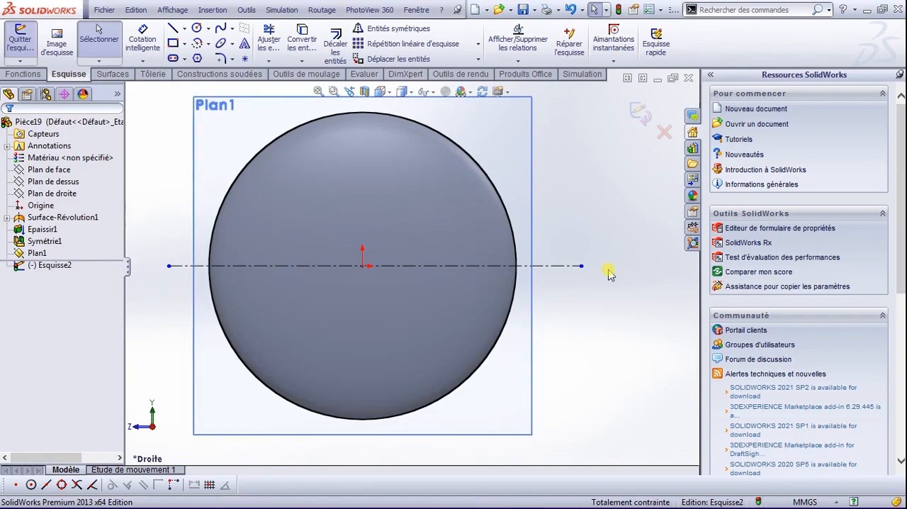
Step: Offset the converted circle outward by 15 mm
{"action": "left_click", "coordinate": [514, 240]}
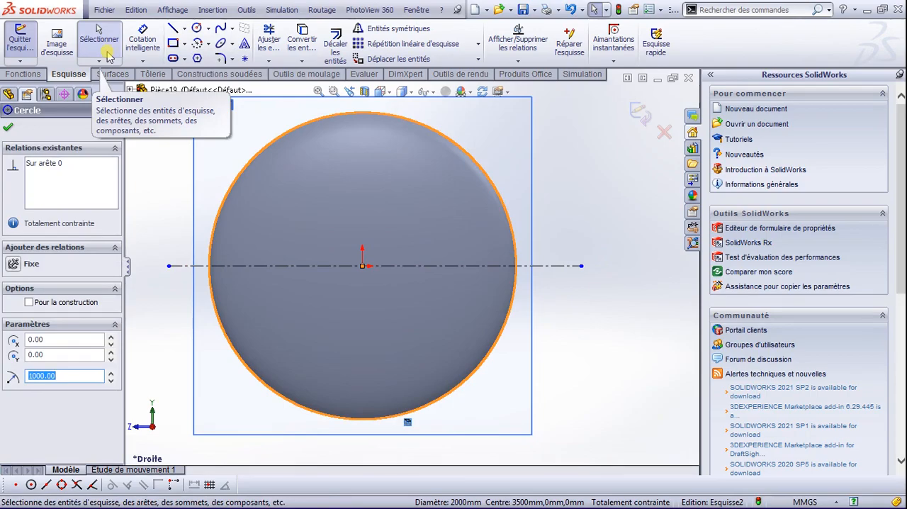
{"action": "left_click", "coordinate": [336, 44]}
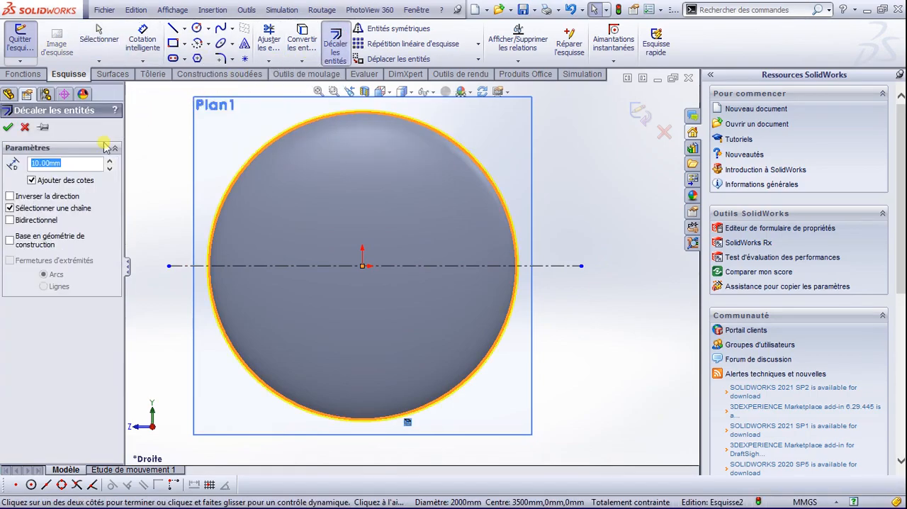
{"action": "type", "text": "15"}
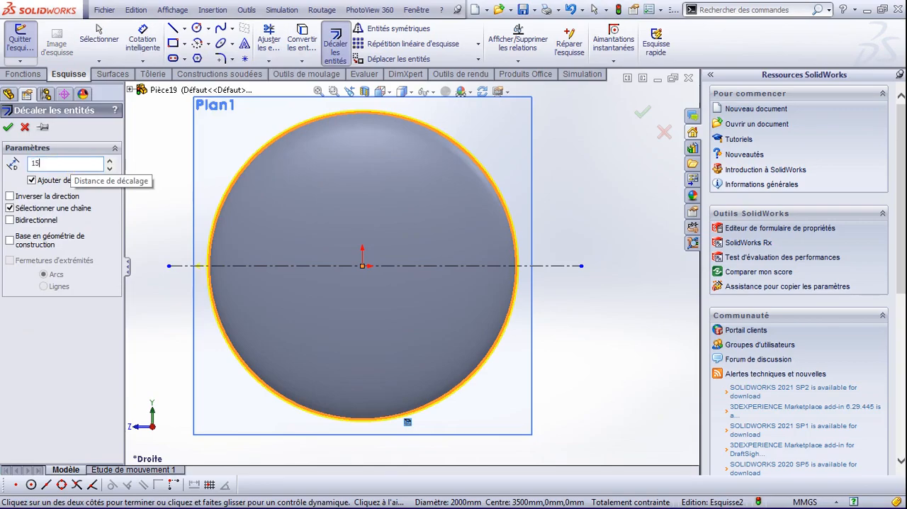
{"action": "left_click", "coordinate": [7, 127]}
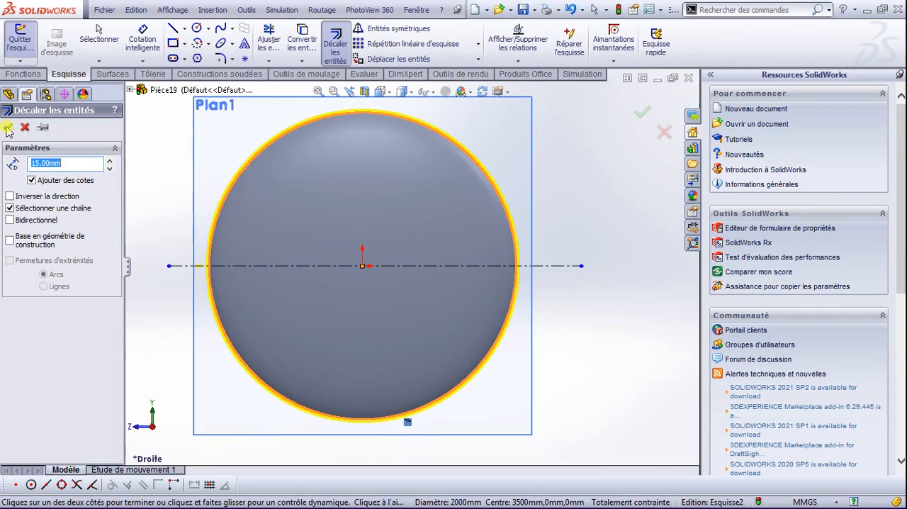
{"action": "left_click", "coordinate": [7, 128]}
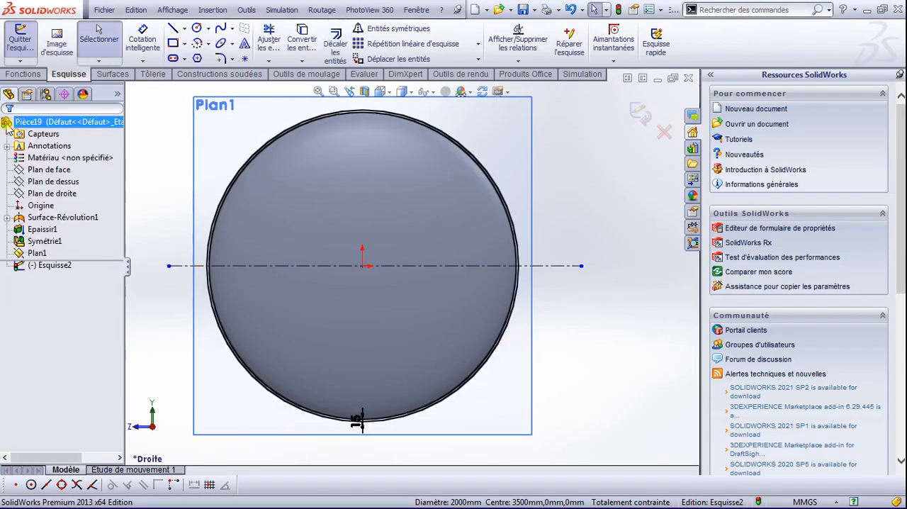
Step: Turn the horizontal construction line through the origin into a regular sketch line
{"action": "scroll", "coordinate": [531, 263], "scroll_direction": "down", "scroll_amount": 2}
{"action": "scroll", "coordinate": [535, 269], "scroll_direction": "down", "scroll_amount": 1}
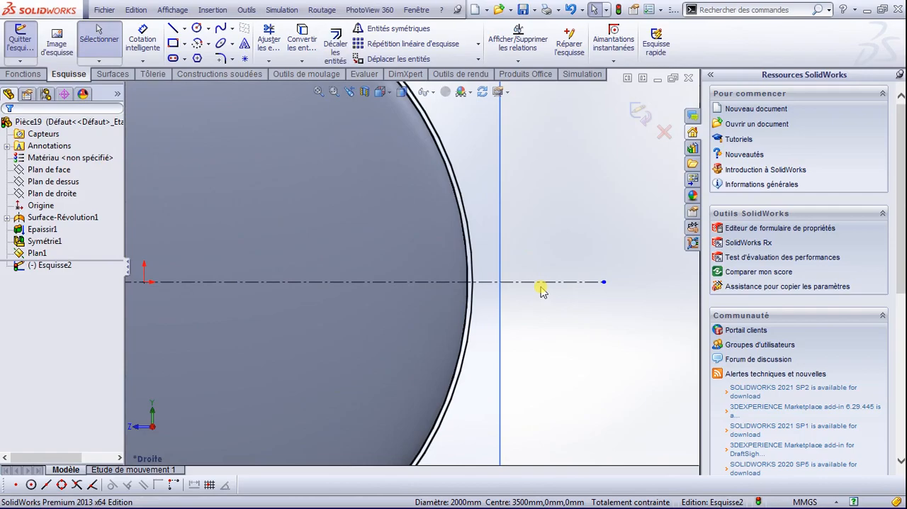
{"action": "left_click", "coordinate": [543, 283]}
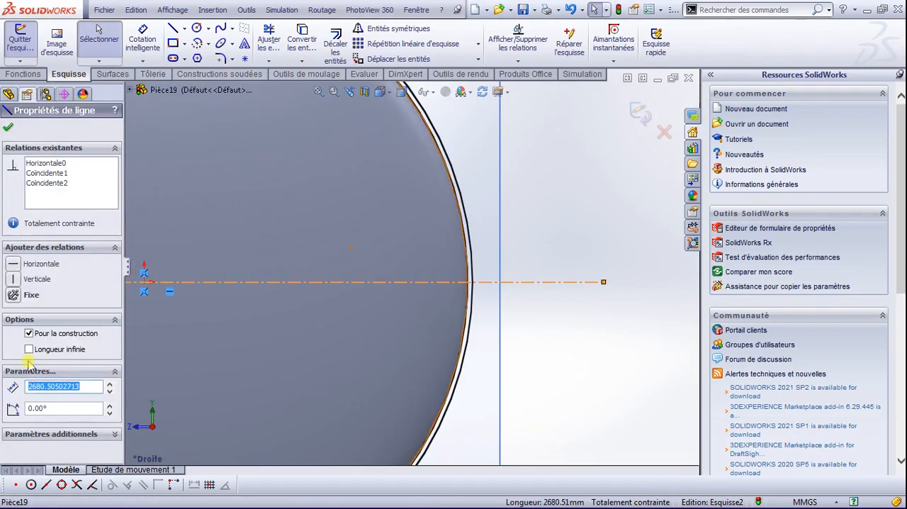
{"action": "left_click", "coordinate": [29, 333]}
{"action": "key", "text": "Escape"}
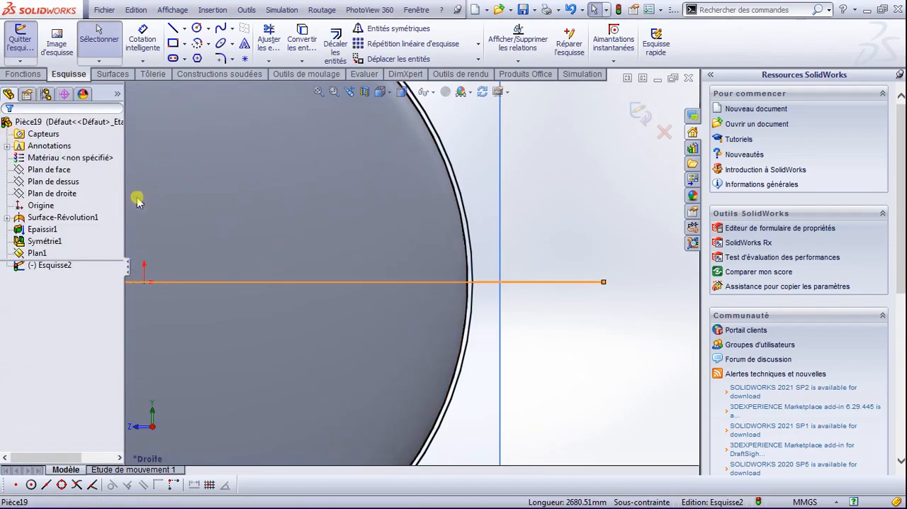
Step: Trim the circles' upper halves and the excess horizontal line, leaving a closed lower half-ring closed by short segments
{"action": "left_click", "coordinate": [269, 40]}
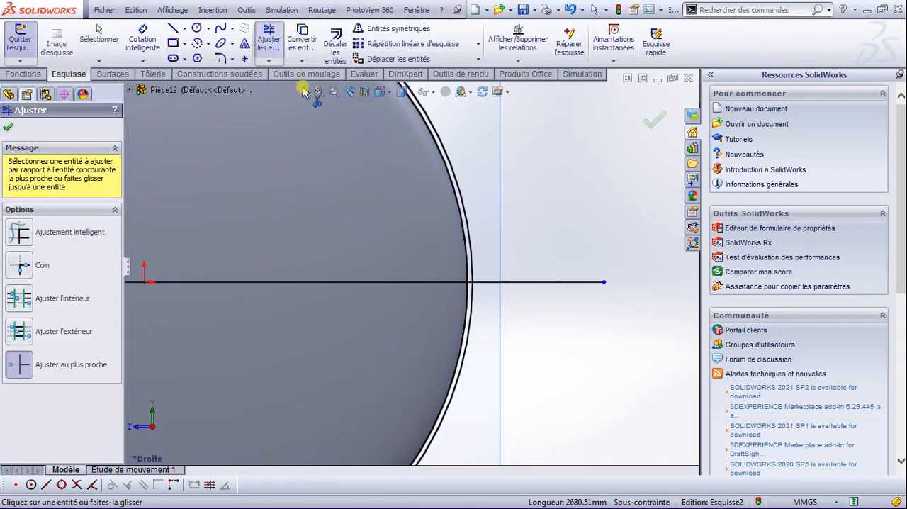
{"action": "left_click", "coordinate": [463, 268]}
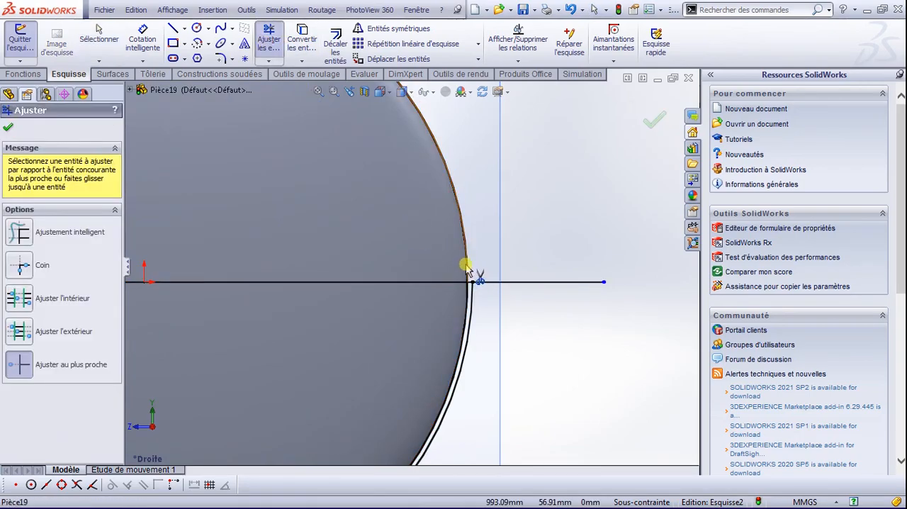
{"action": "left_click", "coordinate": [411, 282]}
{"action": "key", "text": "f"}
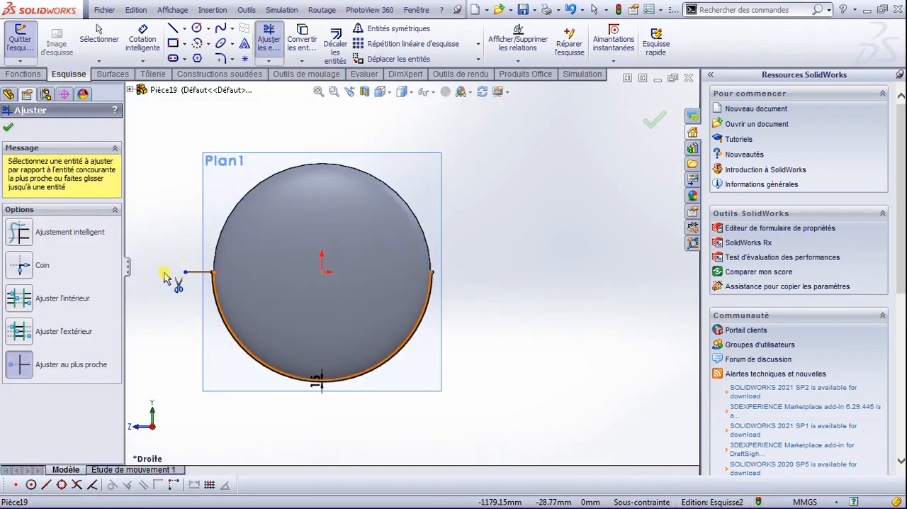
{"action": "scroll", "coordinate": [248, 288], "scroll_direction": "down", "scroll_amount": 5}
{"action": "left_click", "coordinate": [318, 275]}
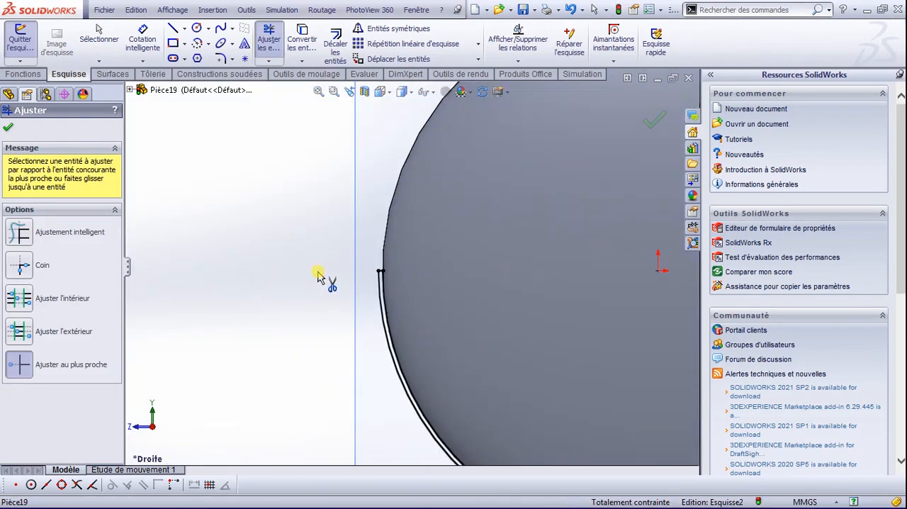
{"action": "left_click", "coordinate": [10, 128]}
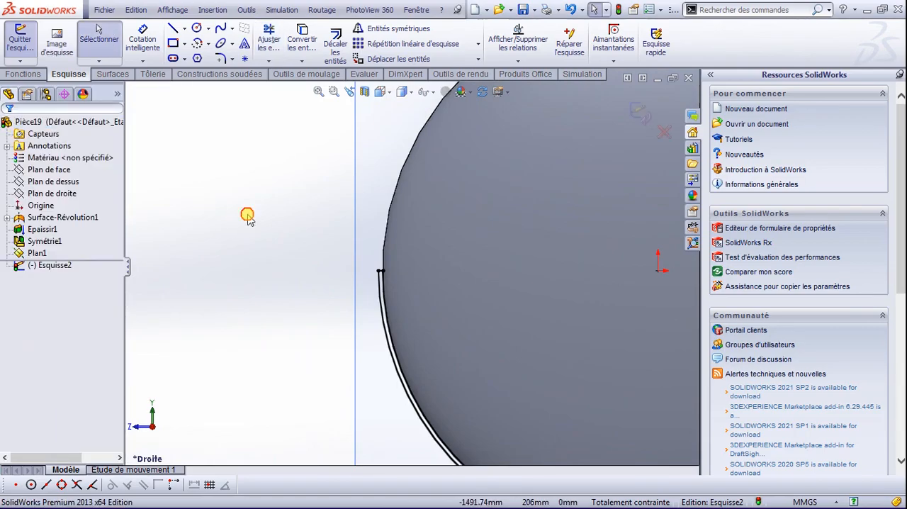
{"action": "key", "text": "f"}
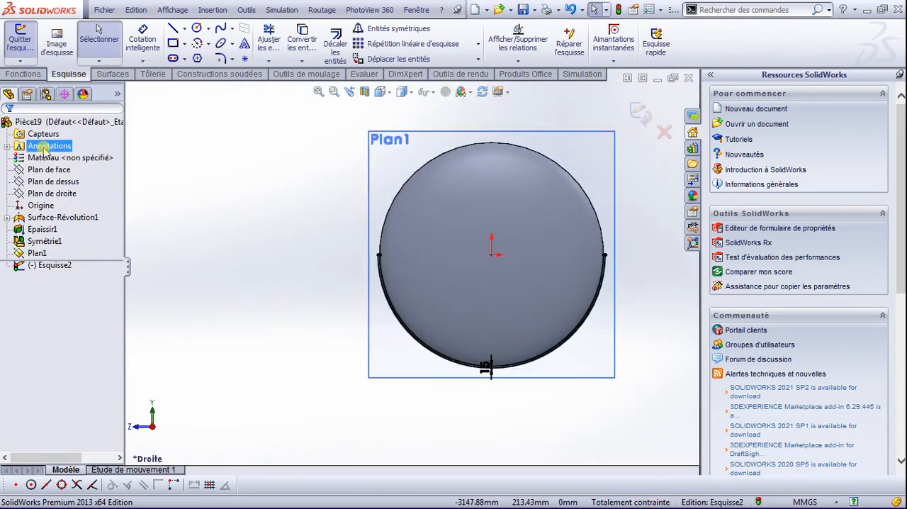
Step: Extrude the half-ring profile 400 mm symmetrically about its sketch plane with the mid-plane option, merging the result
{"action": "left_click", "coordinate": [28, 76]}
{"action": "left_click", "coordinate": [28, 43]}
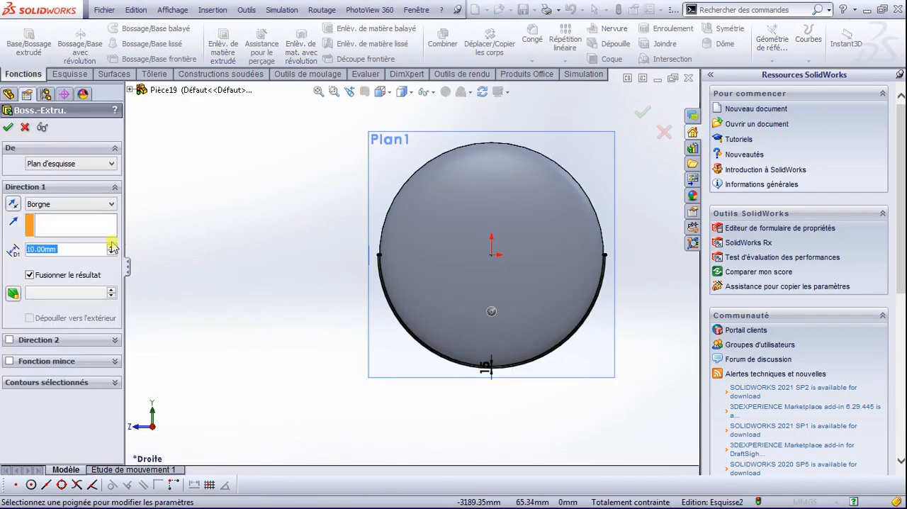
{"action": "left_click", "coordinate": [98, 204]}
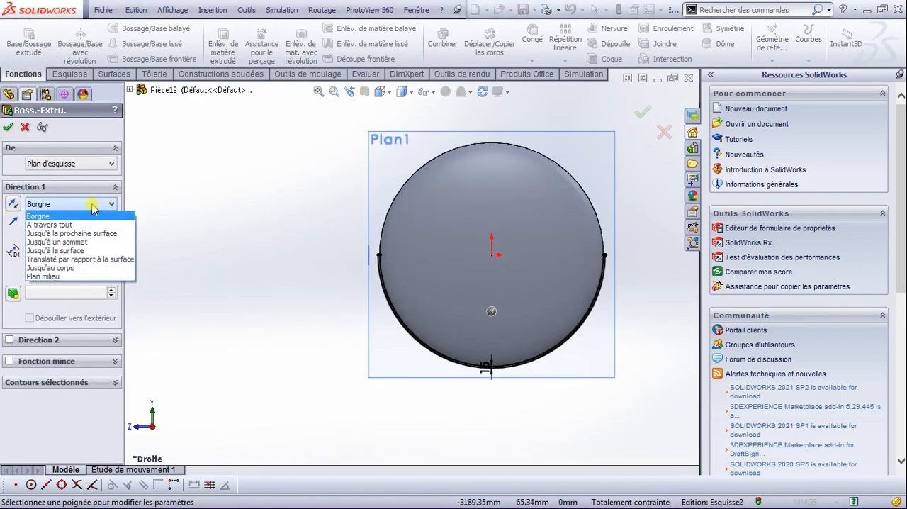
{"action": "left_click", "coordinate": [71, 276]}
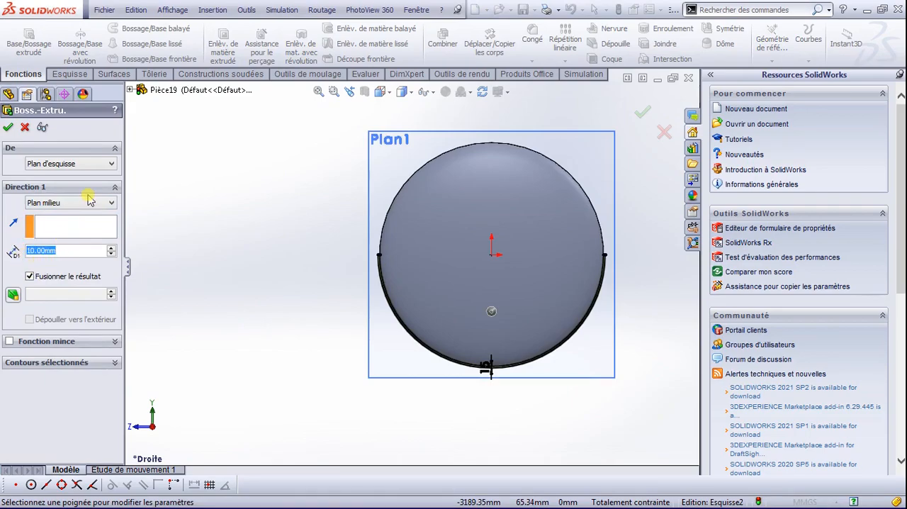
{"action": "type", "text": "400"}
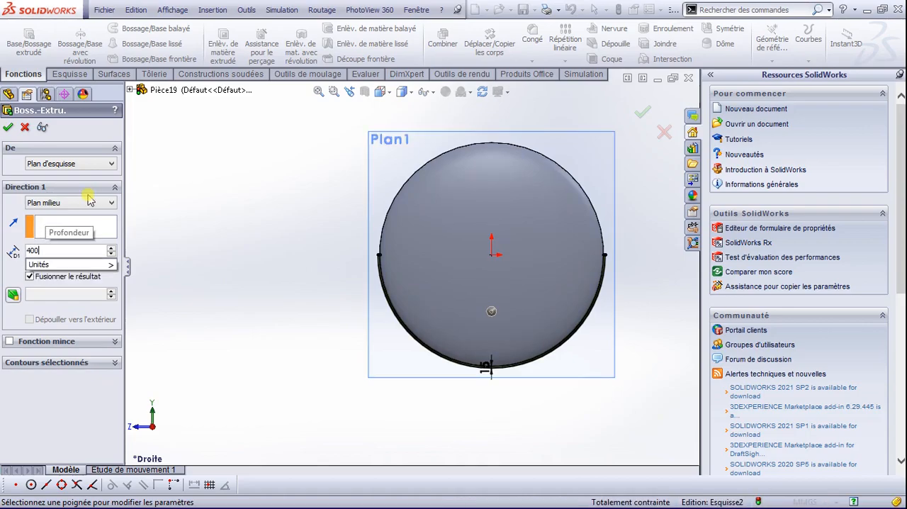
{"action": "middle_click_drag", "start_coordinate": [391, 306], "coordinate": [487, 344]}
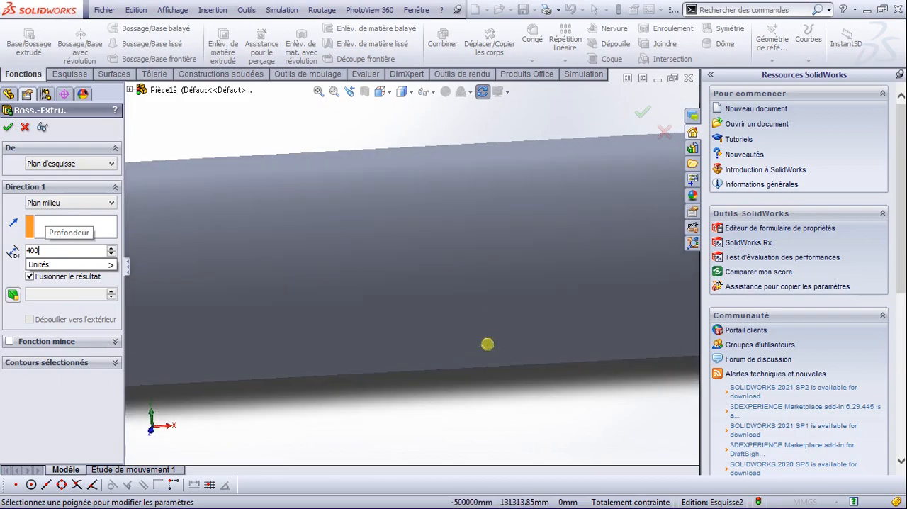
{"action": "left_click", "coordinate": [9, 129]}
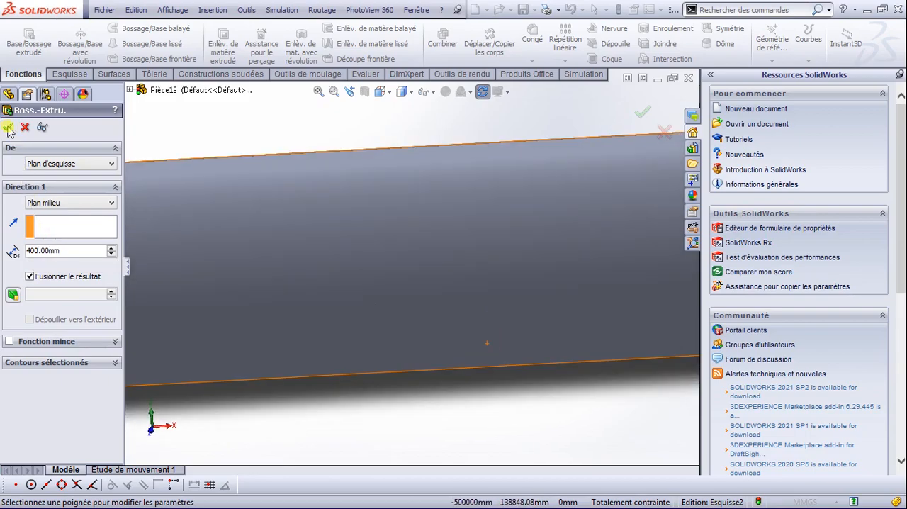
{"action": "scroll", "coordinate": [202, 255], "scroll_direction": "down", "scroll_amount": 1}
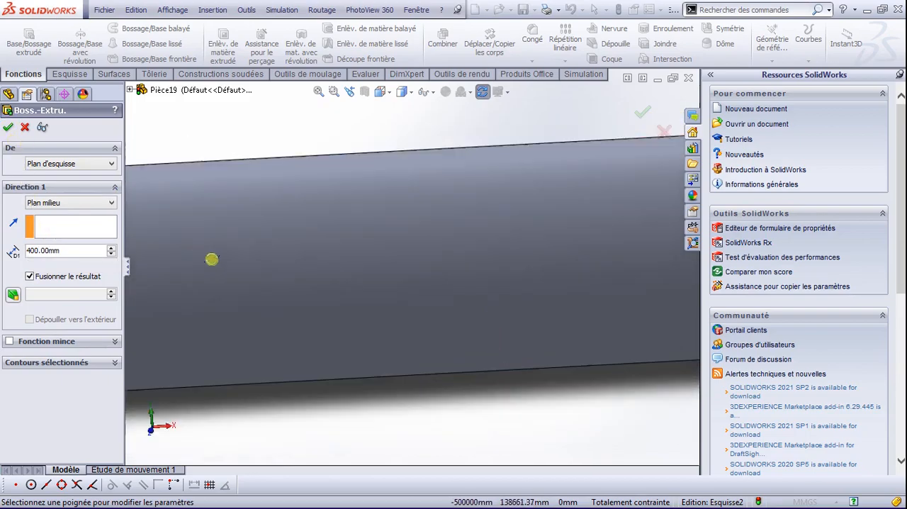
{"action": "scroll", "coordinate": [211, 260], "scroll_direction": "up", "scroll_amount": 5}
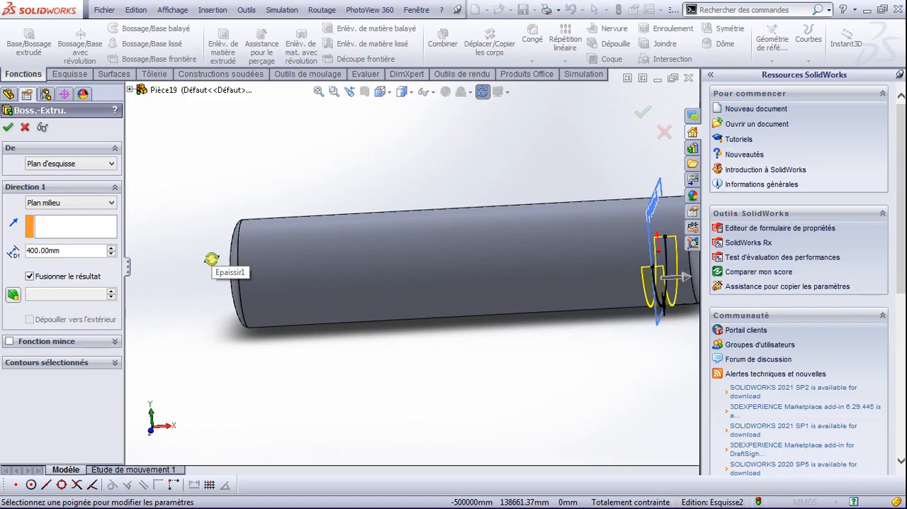
{"action": "left_click", "coordinate": [8, 125]}
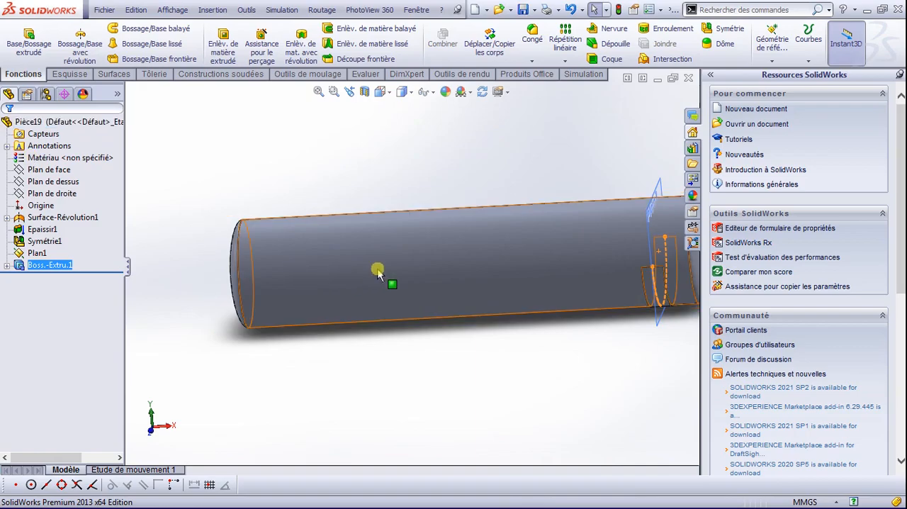
{"action": "left_click", "coordinate": [569, 128]}
Step: Start a new sketch on Plan1, the offset plane running through the middle of the extruded half-ring
{"action": "scroll", "coordinate": [652, 286], "scroll_direction": "down", "scroll_amount": 5}
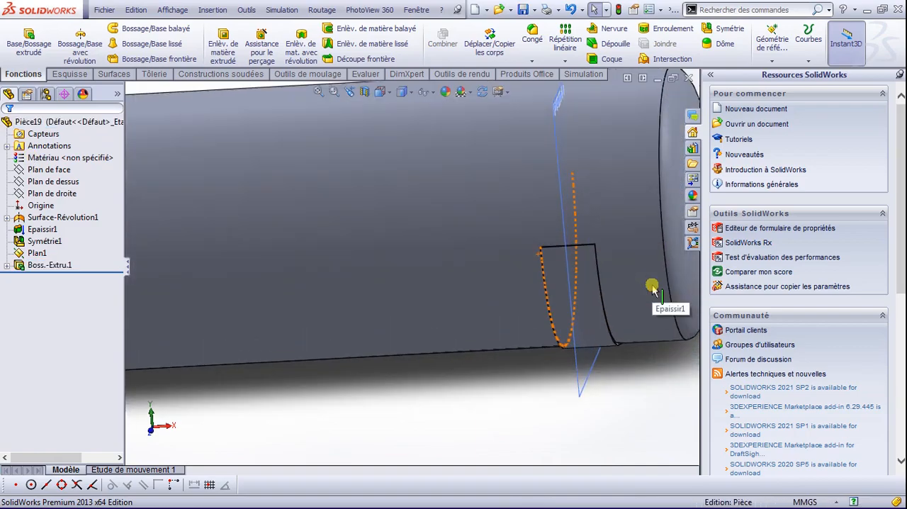
{"action": "scroll", "coordinate": [653, 286], "scroll_direction": "up", "scroll_amount": 3}
{"action": "scroll", "coordinate": [522, 198], "scroll_direction": "down", "scroll_amount": 2}
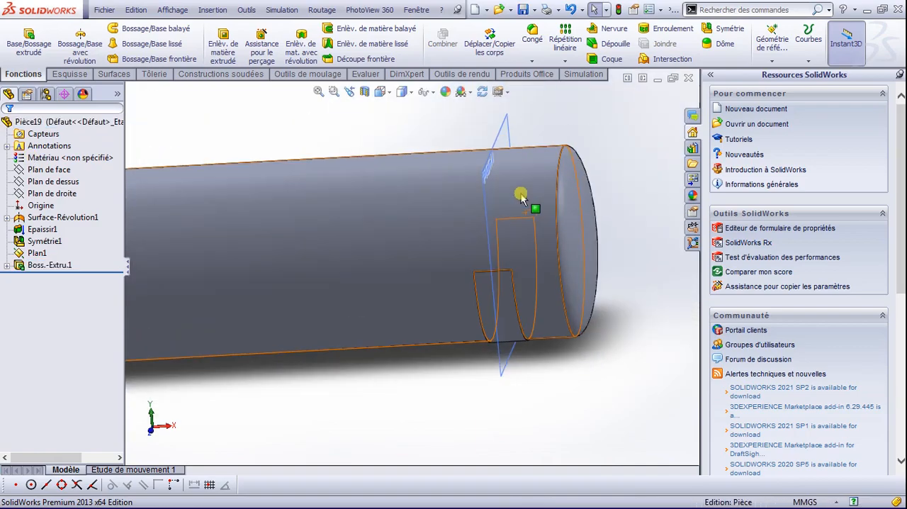
{"action": "scroll", "coordinate": [496, 212], "scroll_direction": "down", "scroll_amount": 2}
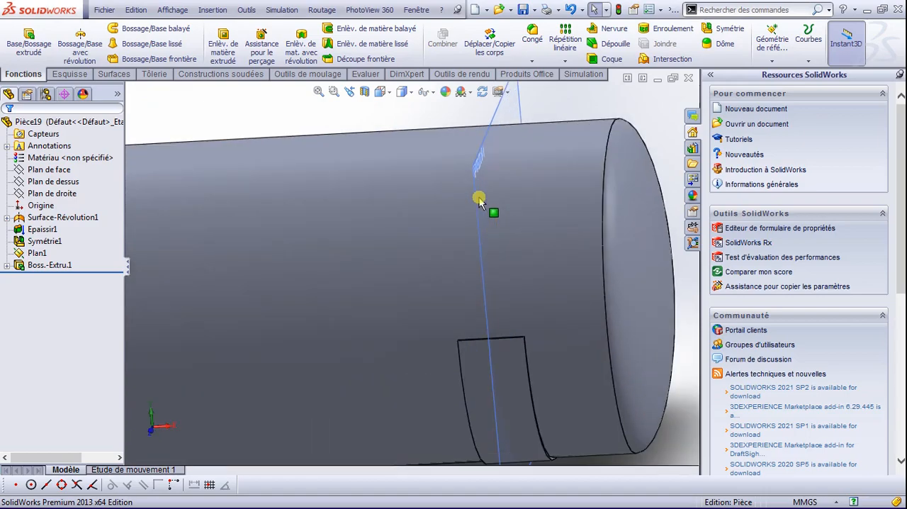
{"action": "left_click", "coordinate": [480, 163]}
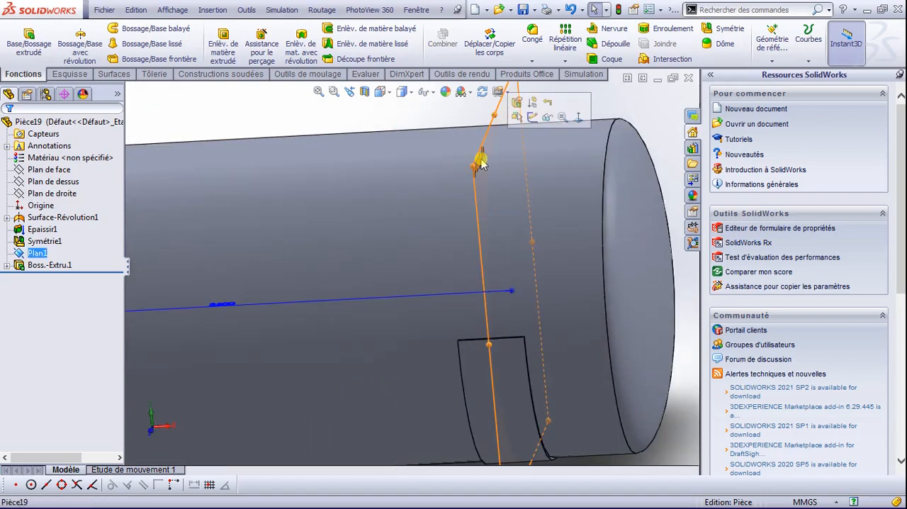
{"action": "left_click", "coordinate": [533, 118]}
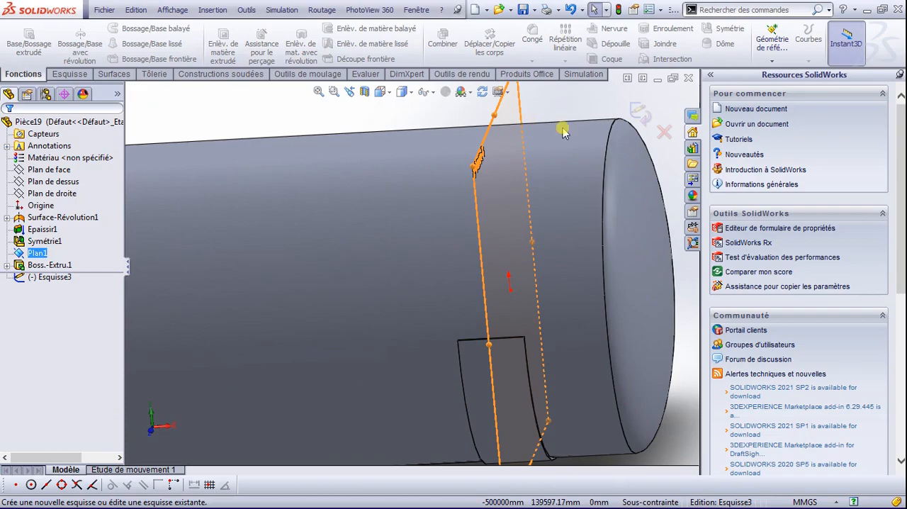
{"action": "key", "text": "space"}
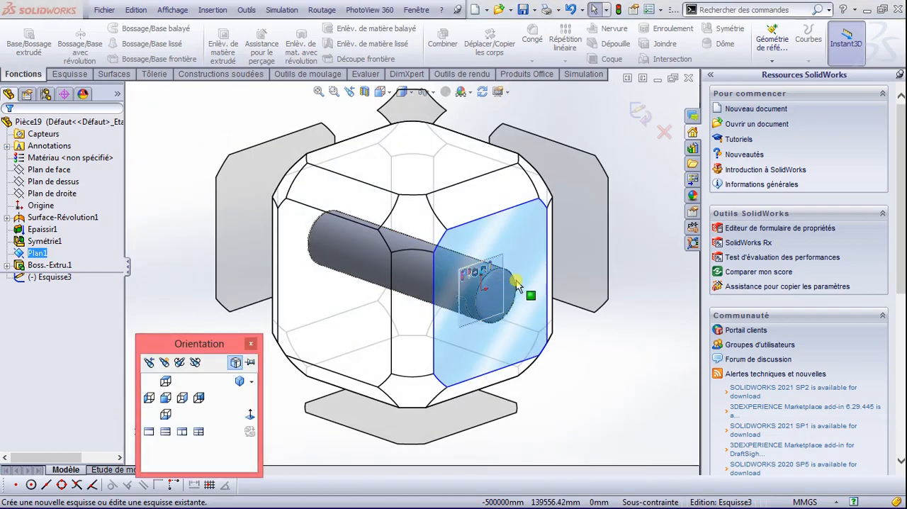
{"action": "left_click", "coordinate": [505, 282]}
Step: Convert the tank's outer circular edge into a sketch circle
{"action": "scroll", "coordinate": [436, 146], "scroll_direction": "down", "scroll_amount": 4}
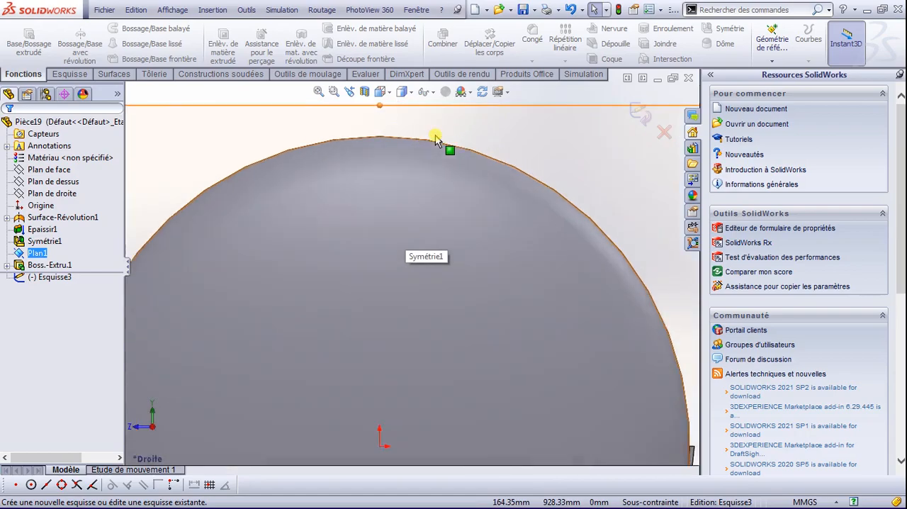
{"action": "scroll", "coordinate": [435, 138], "scroll_direction": "down", "scroll_amount": 2}
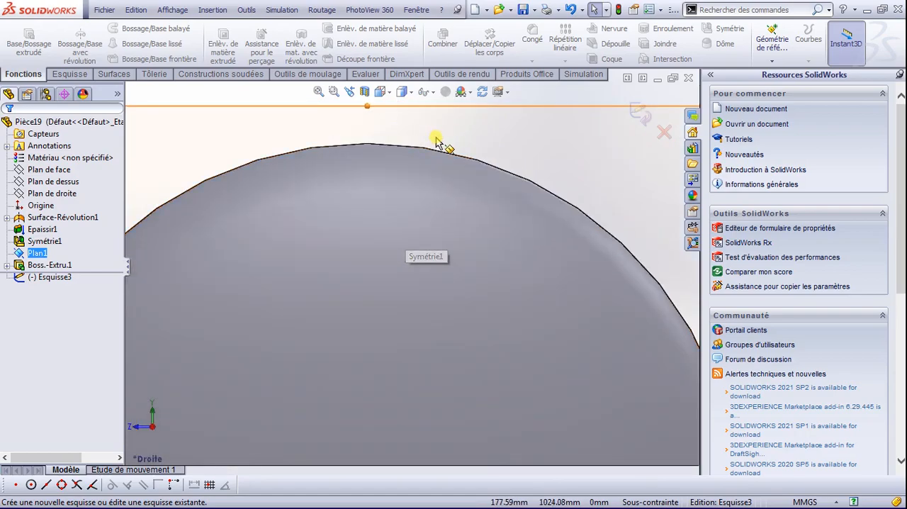
{"action": "left_click", "coordinate": [507, 176]}
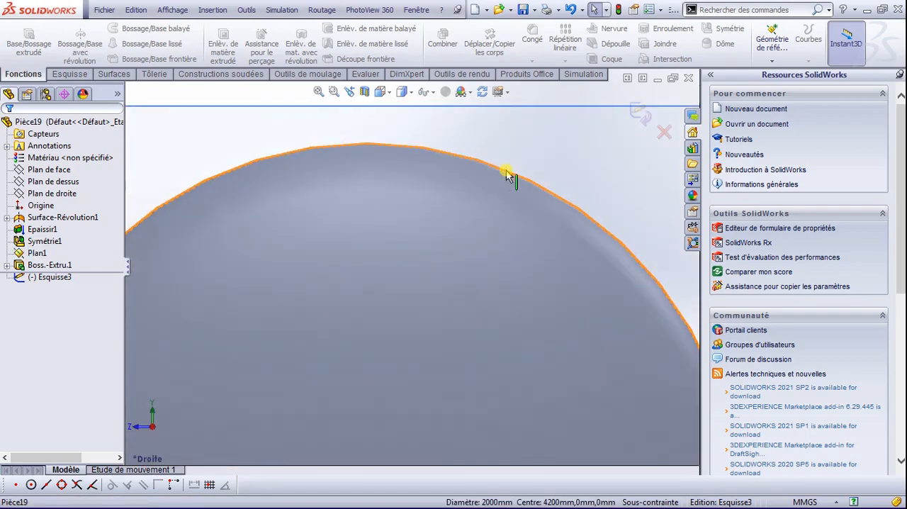
{"action": "left_click", "coordinate": [68, 74]}
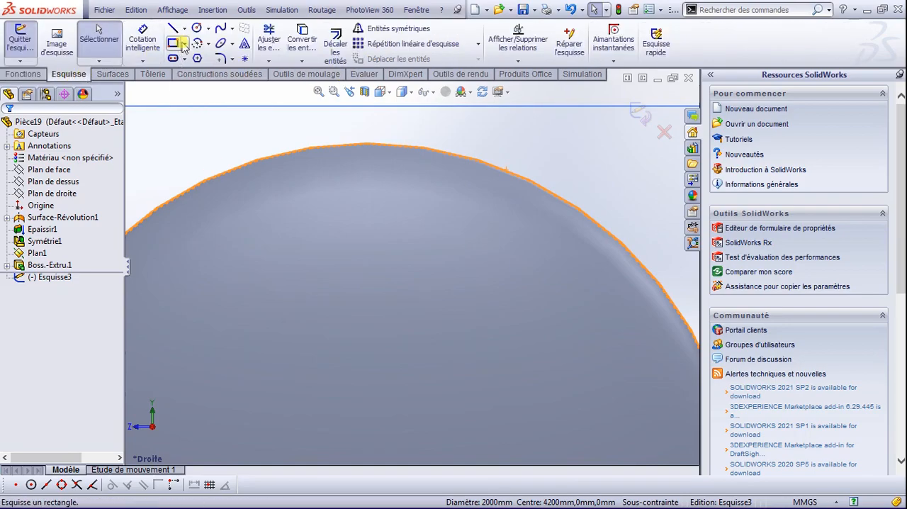
{"action": "left_click", "coordinate": [302, 39]}
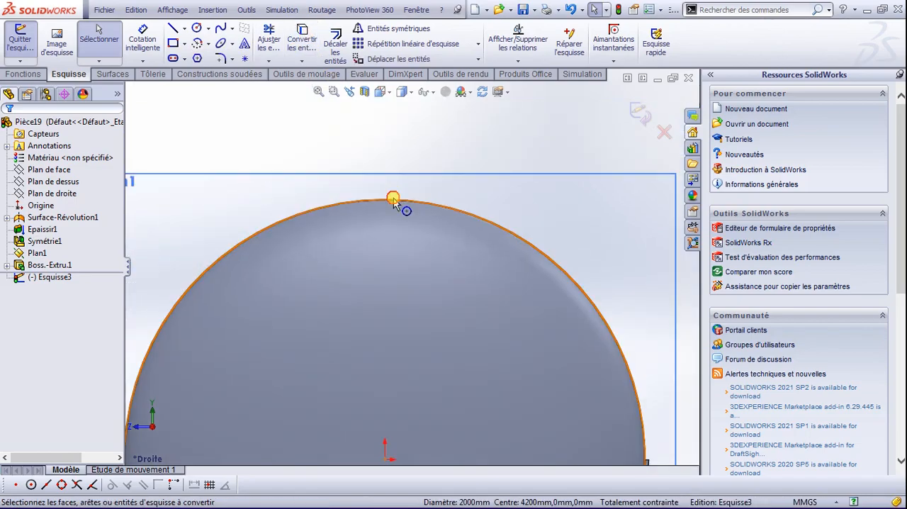
Step: Offset the converted circle outward by 15 mm with the dimension added
{"action": "left_click", "coordinate": [397, 198]}
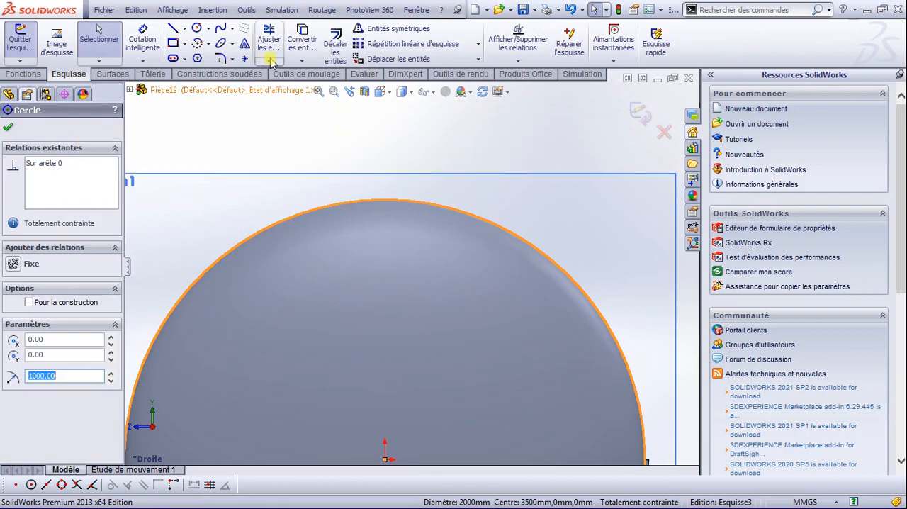
{"action": "left_click", "coordinate": [336, 44]}
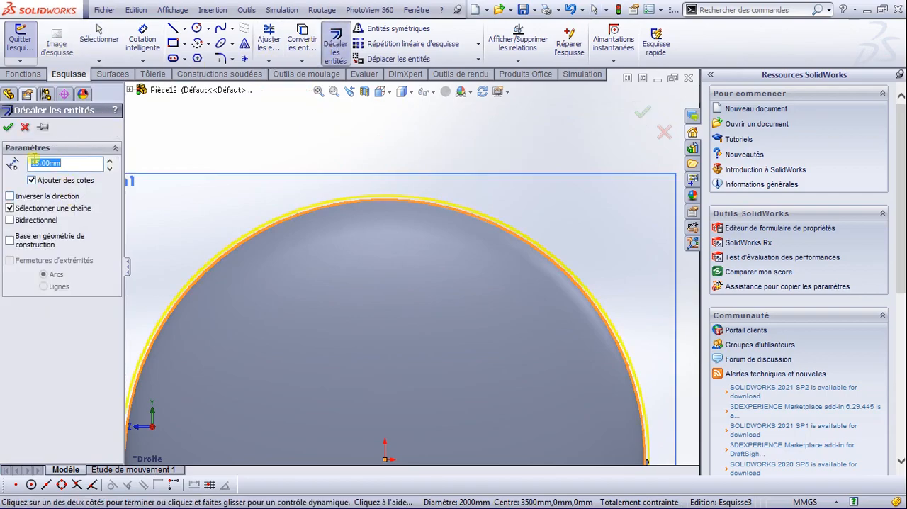
{"action": "left_click", "coordinate": [10, 126]}
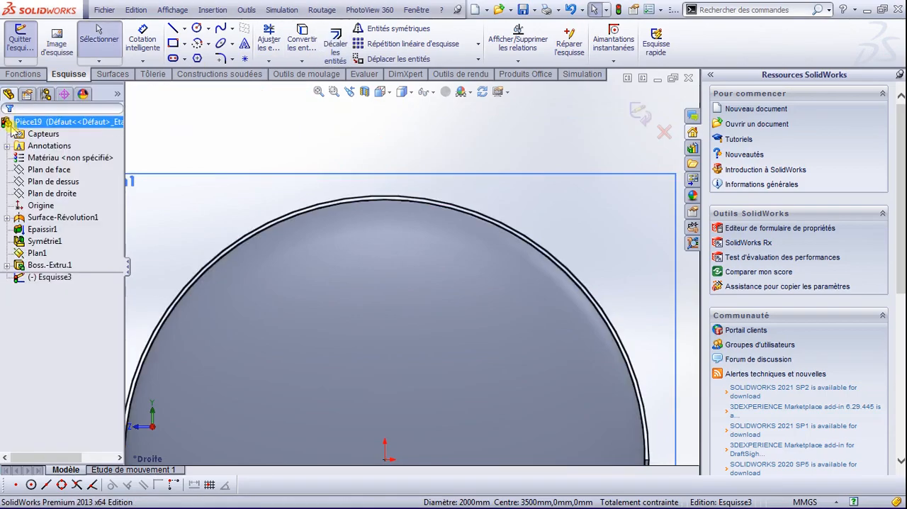
Step: Sketch a vertical construction line in line with the origin, crossing both circles at their topmost point
{"action": "scroll", "coordinate": [405, 219], "scroll_direction": "down", "scroll_amount": 2}
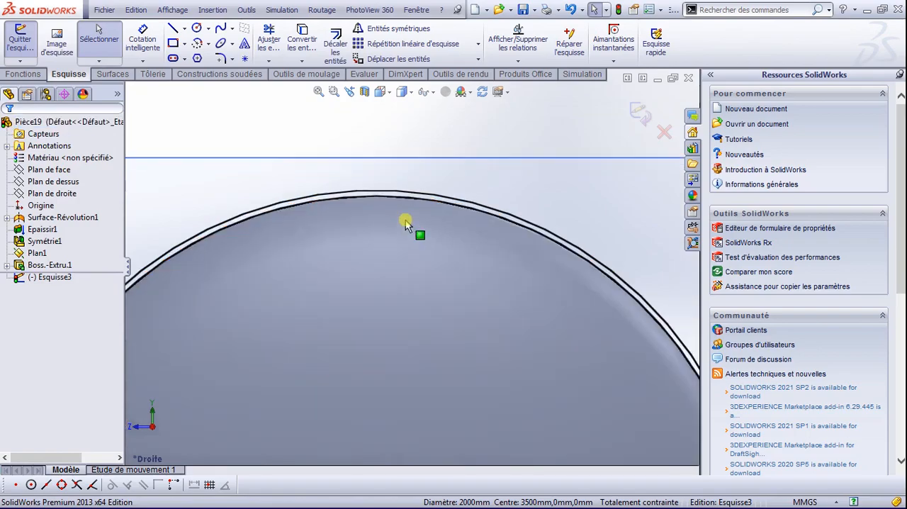
{"action": "left_click", "coordinate": [172, 29]}
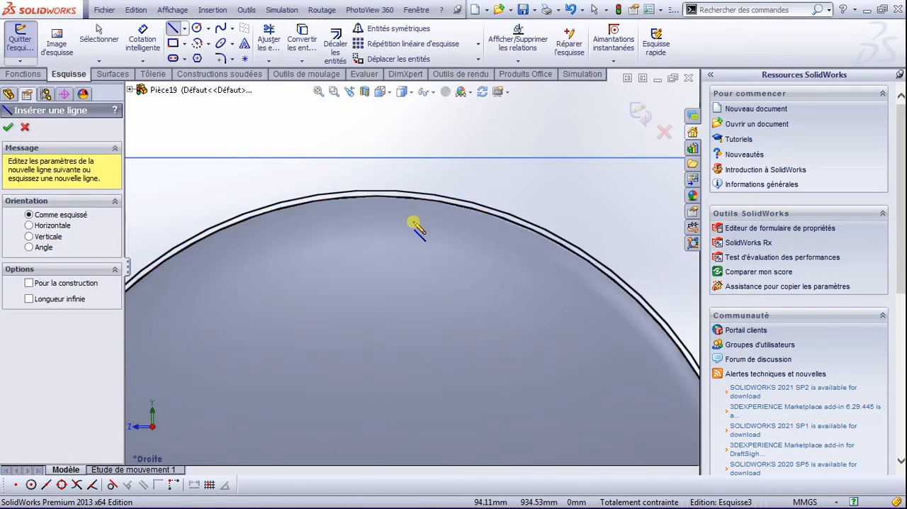
{"action": "scroll", "coordinate": [407, 219], "scroll_direction": "up", "scroll_amount": 2}
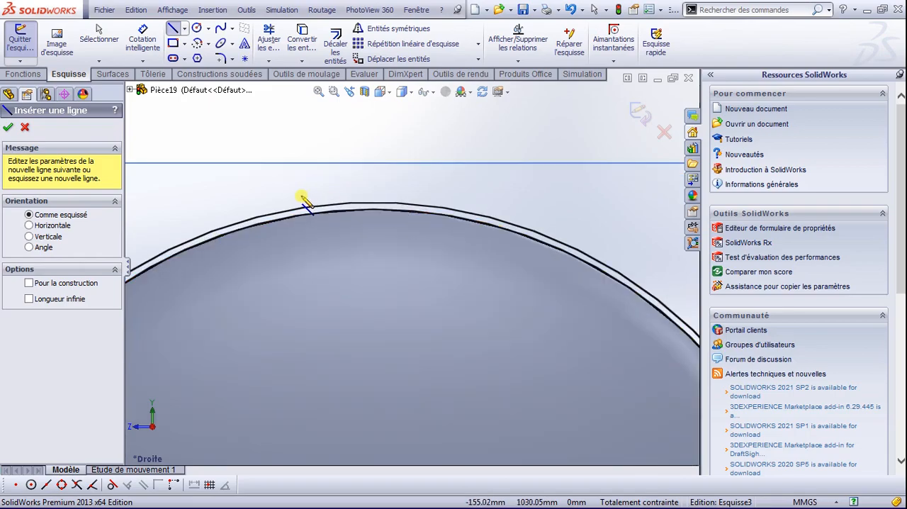
{"action": "scroll", "coordinate": [371, 238], "scroll_direction": "up", "scroll_amount": 3}
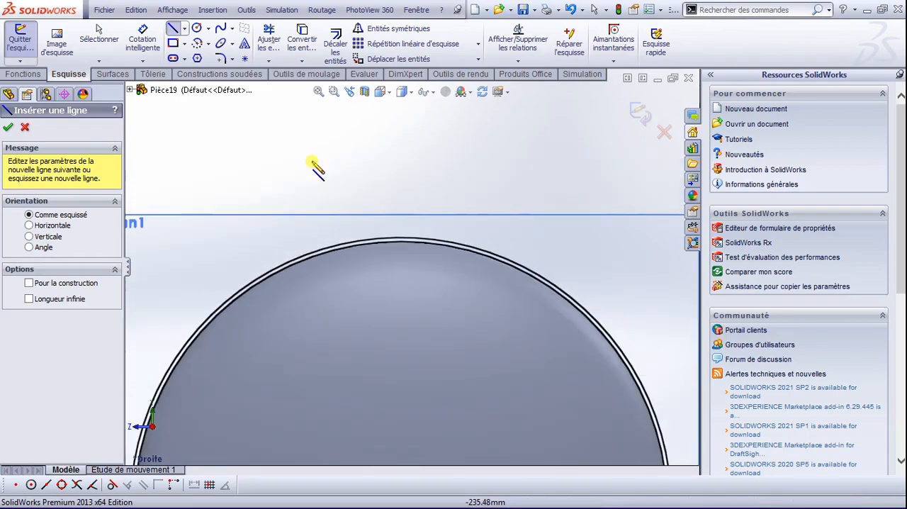
{"action": "left_click", "coordinate": [184, 29]}
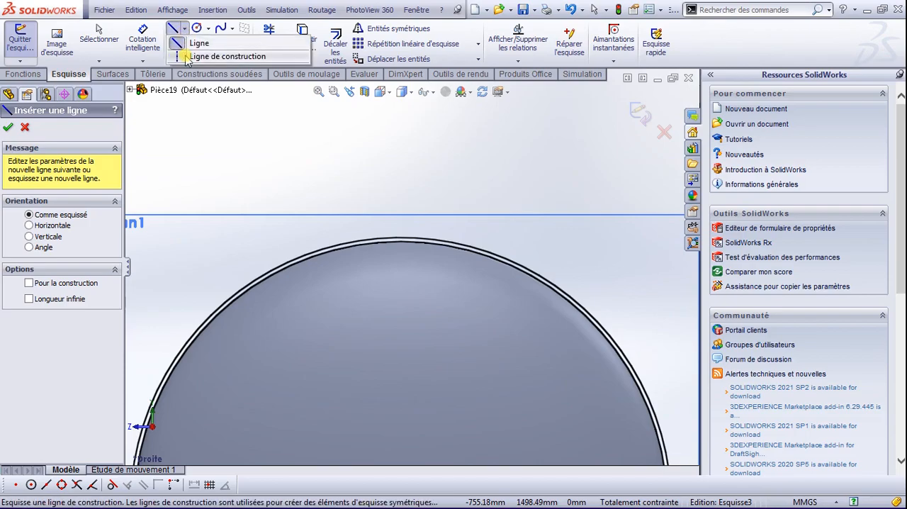
{"action": "left_click", "coordinate": [213, 56]}
{"action": "scroll", "coordinate": [445, 297], "scroll_direction": "up", "scroll_amount": 5}
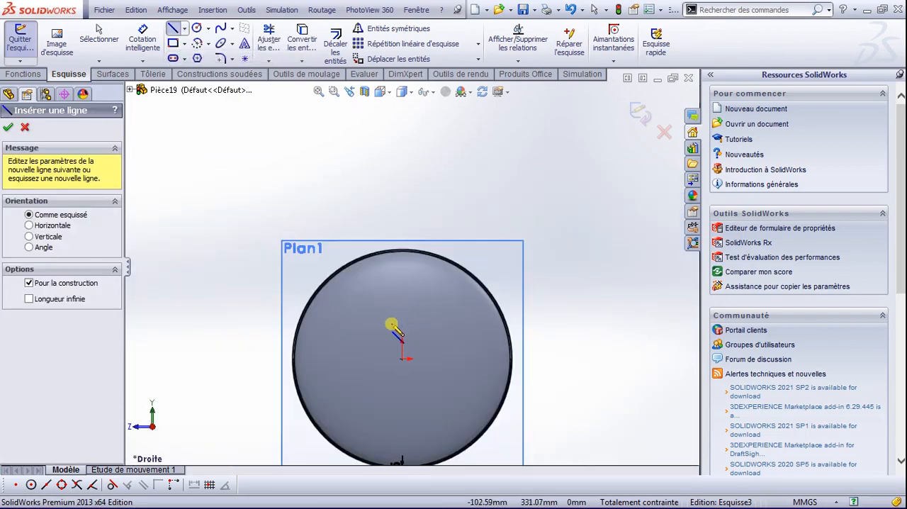
{"action": "left_click", "coordinate": [402, 261]}
{"action": "left_click", "coordinate": [402, 232]}
{"action": "key", "text": "Escape"}
Step: Sketch a vertical line about 87 mm long across both circles, left of the construction line
{"action": "scroll", "coordinate": [402, 260], "scroll_direction": "down", "scroll_amount": 3}
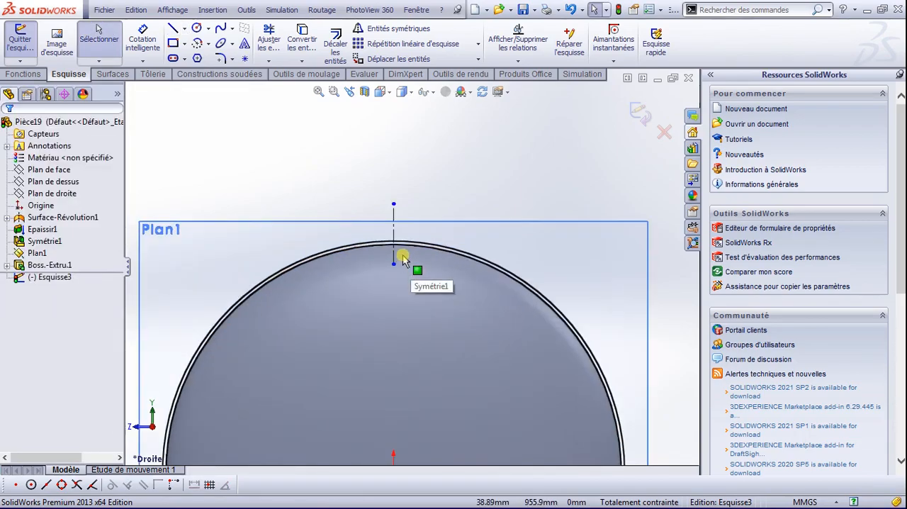
{"action": "scroll", "coordinate": [394, 260], "scroll_direction": "down", "scroll_amount": 2}
{"action": "scroll", "coordinate": [315, 263], "scroll_direction": "down", "scroll_amount": 1}
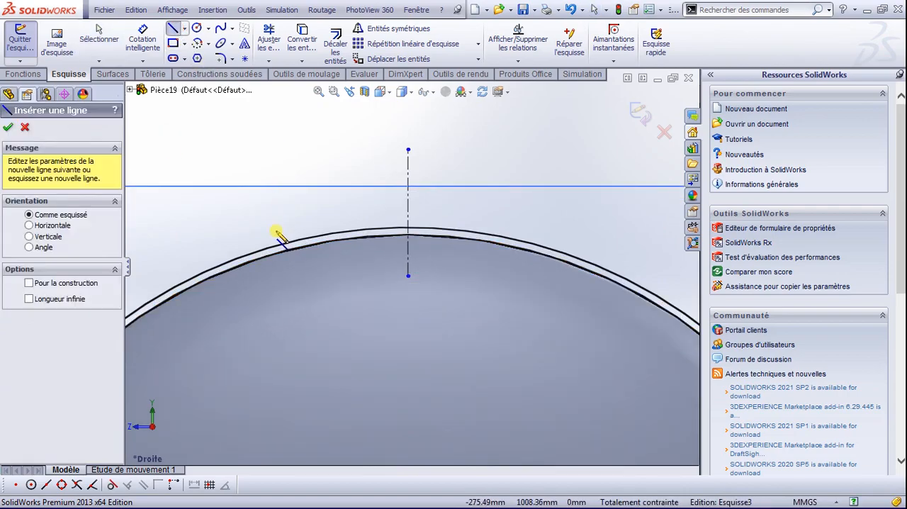
{"action": "left_click", "coordinate": [303, 225]}
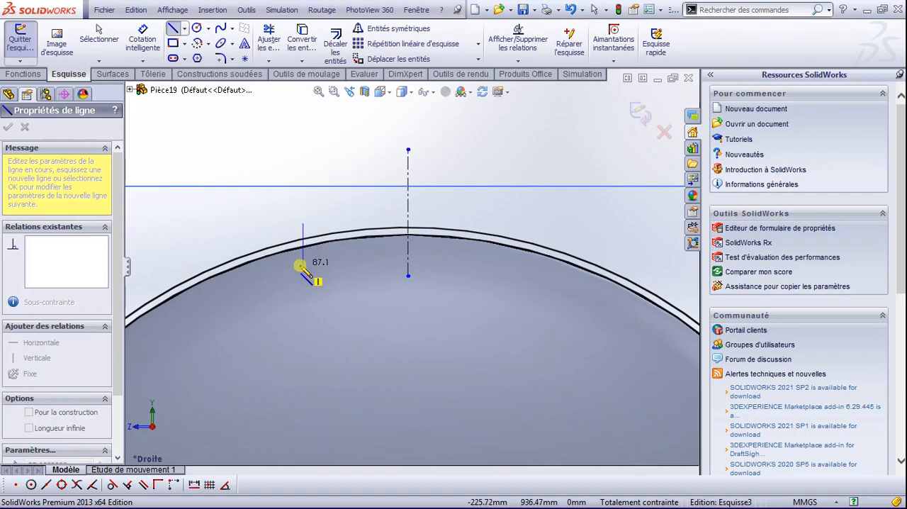
{"action": "left_click", "coordinate": [303, 264]}
{"action": "key", "text": "Escape"}
Step: Mirror the short vertical line about the vertical construction line, keeping the original
{"action": "left_click", "coordinate": [390, 29]}
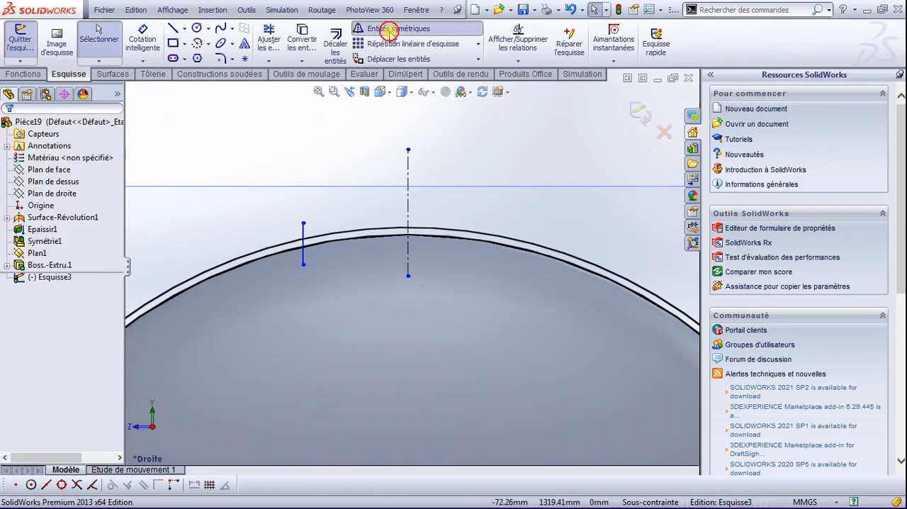
{"action": "left_click", "coordinate": [304, 244]}
{"action": "left_click", "coordinate": [103, 315]}
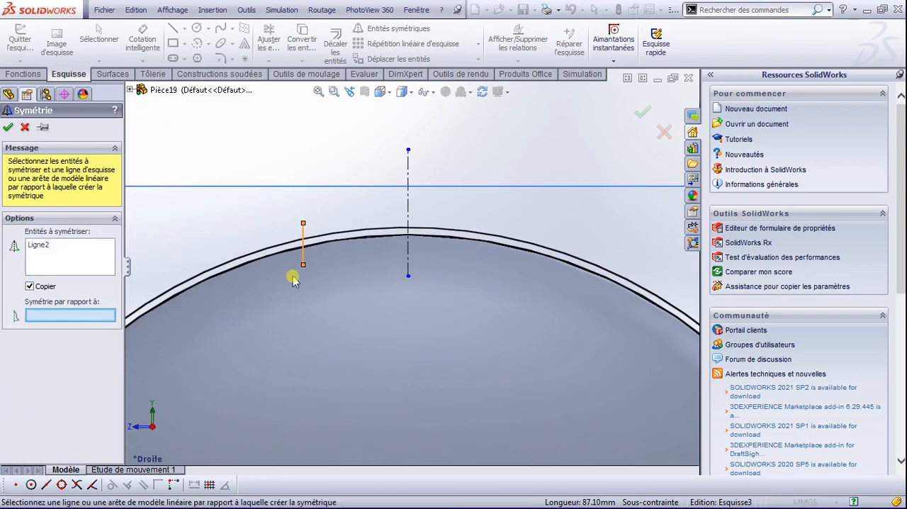
{"action": "left_click", "coordinate": [408, 202]}
{"action": "right_click", "coordinate": [409, 198]}
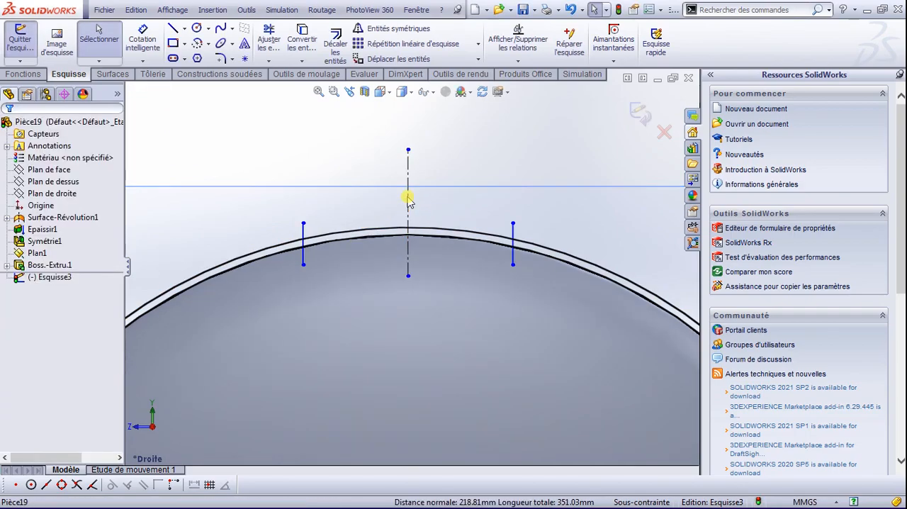
Step: Trim the two vertical lines and both circles to leave a closed arc segment centred on the construction line
{"action": "left_click", "coordinate": [262, 41]}
{"action": "left_click_drag", "start_coordinate": [304, 224], "coordinate": [304, 260]}
{"action": "left_click", "coordinate": [305, 259]}
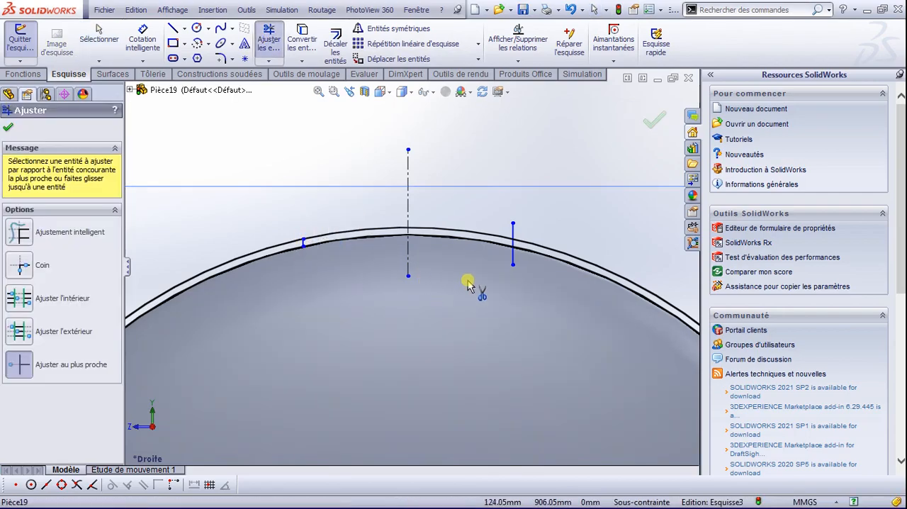
{"action": "mouse_move", "coordinate": [513, 264]}
{"action": "left_mouse_down"}
{"action": "mouse_move", "coordinate": [515, 245]}
{"action": "mouse_move", "coordinate": [537, 263]}
{"action": "left_mouse_up"}
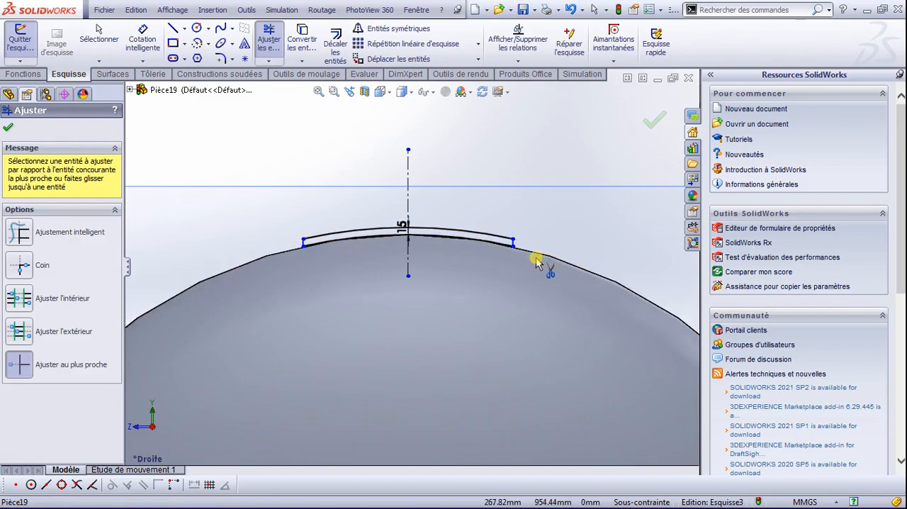
{"action": "left_click", "coordinate": [9, 127]}
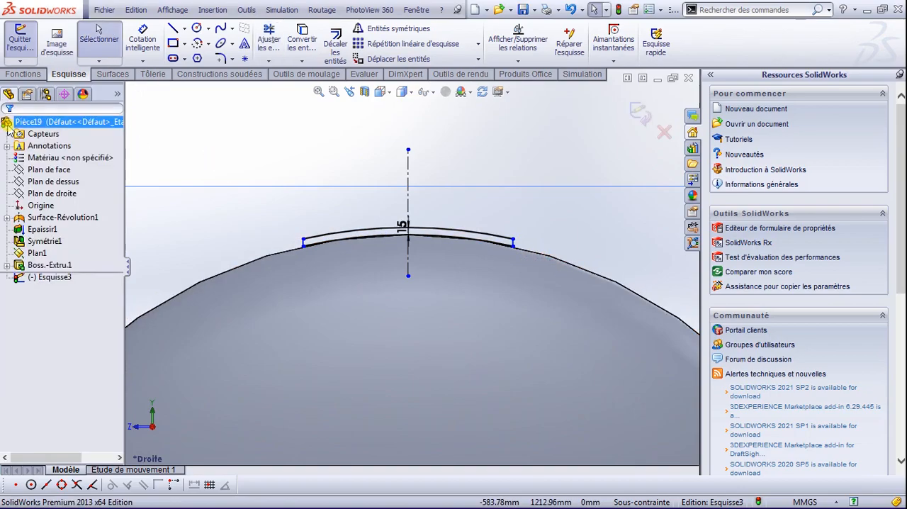
Step: Extrude the arc segment blind 400 mm in the reversed direction, along the shell and away from the near end, with the result merged
{"action": "left_click", "coordinate": [24, 75]}
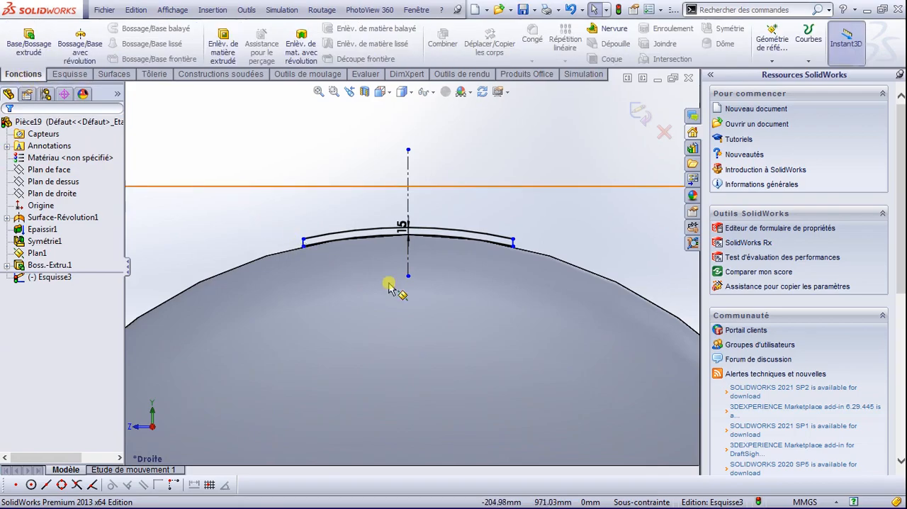
{"action": "left_click", "coordinate": [41, 44]}
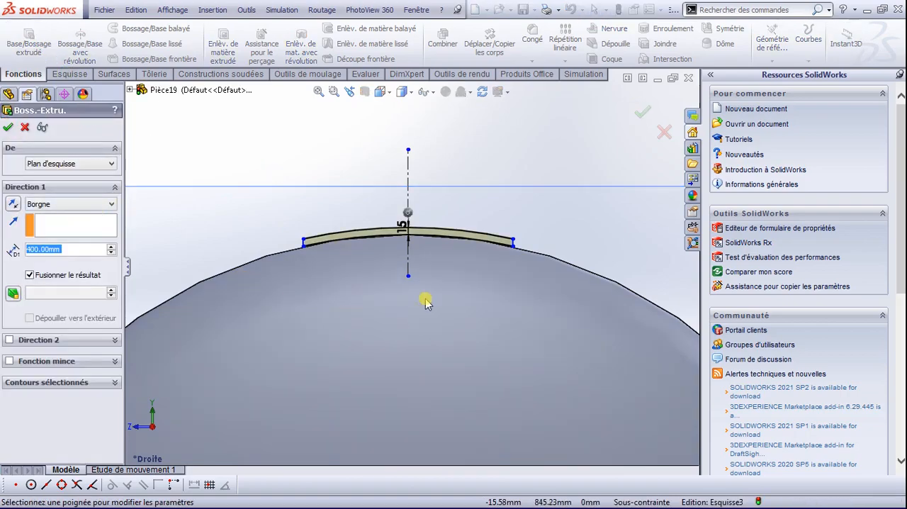
{"action": "key", "text": "space"}
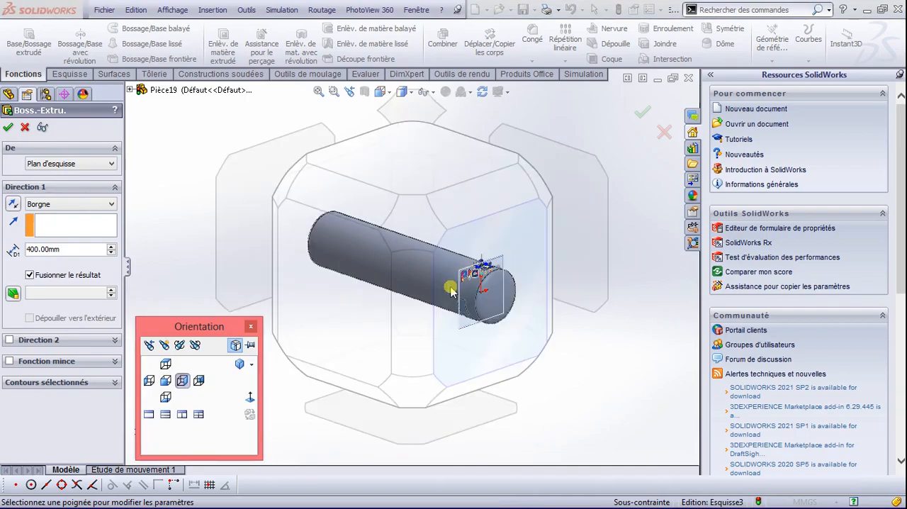
{"action": "left_click", "coordinate": [416, 202]}
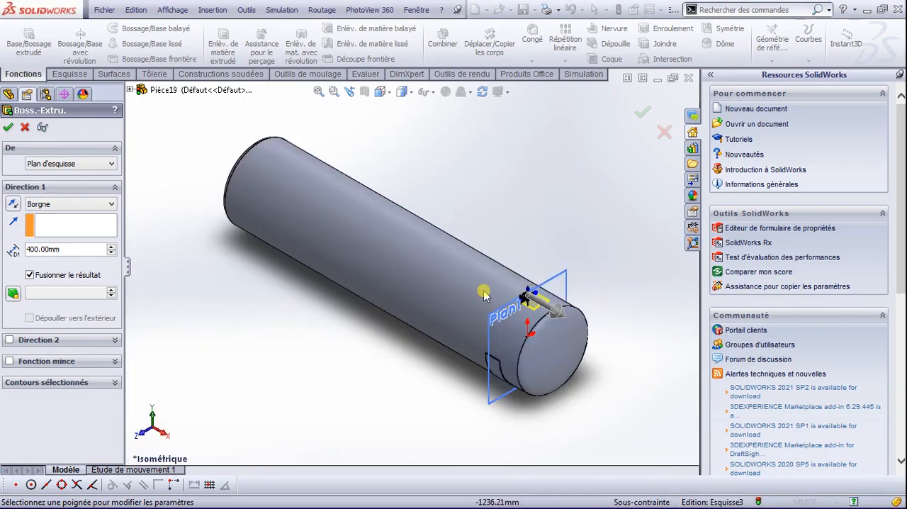
{"action": "scroll", "coordinate": [485, 294], "scroll_direction": "down", "scroll_amount": 2}
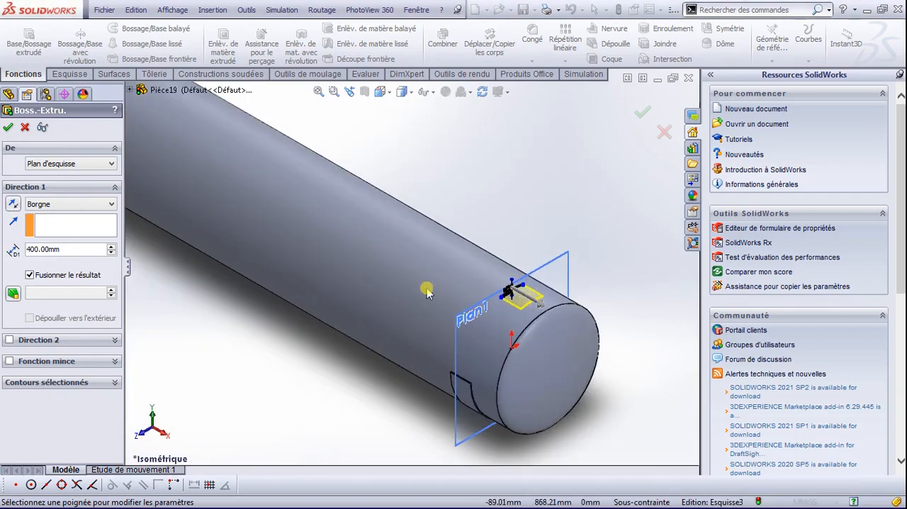
{"action": "left_click", "coordinate": [13, 205]}
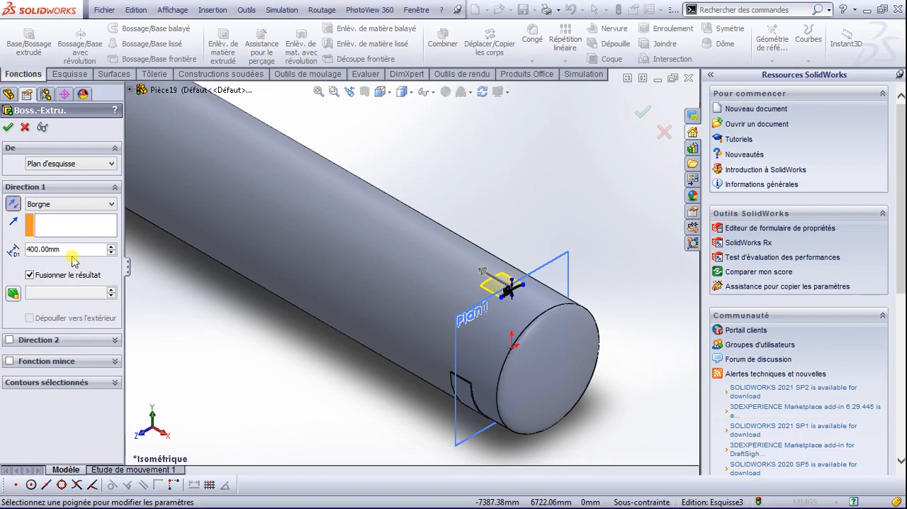
{"action": "left_click", "coordinate": [8, 129]}
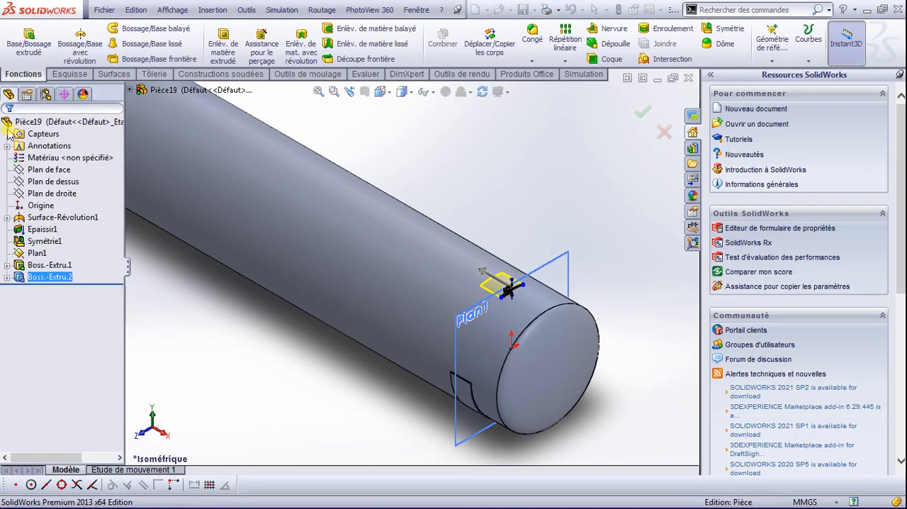
{"action": "left_click", "coordinate": [535, 195]}
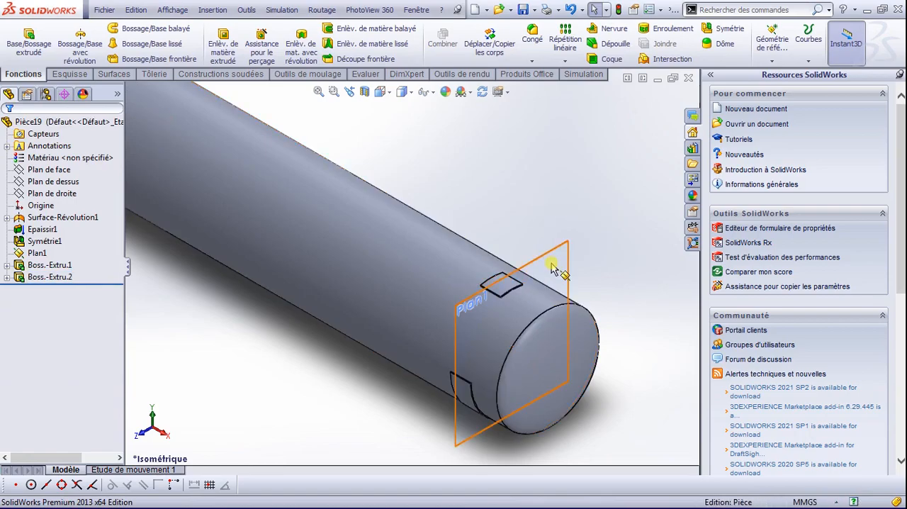
Step: Fillet the two 15 mm corner edges at the visible upper end of the lower saddle with a constant 100 mm radius
{"action": "scroll", "coordinate": [505, 300], "scroll_direction": "down", "scroll_amount": 2}
{"action": "scroll", "coordinate": [497, 307], "scroll_direction": "up", "scroll_amount": 2}
{"action": "scroll", "coordinate": [496, 309], "scroll_direction": "up", "scroll_amount": 4}
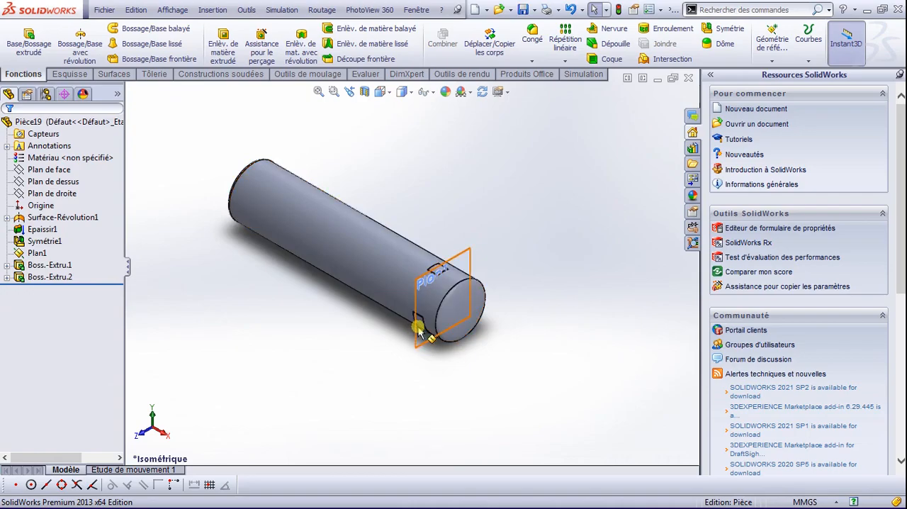
{"action": "scroll", "coordinate": [419, 328], "scroll_direction": "down", "scroll_amount": 3}
{"action": "scroll", "coordinate": [419, 302], "scroll_direction": "down", "scroll_amount": 3}
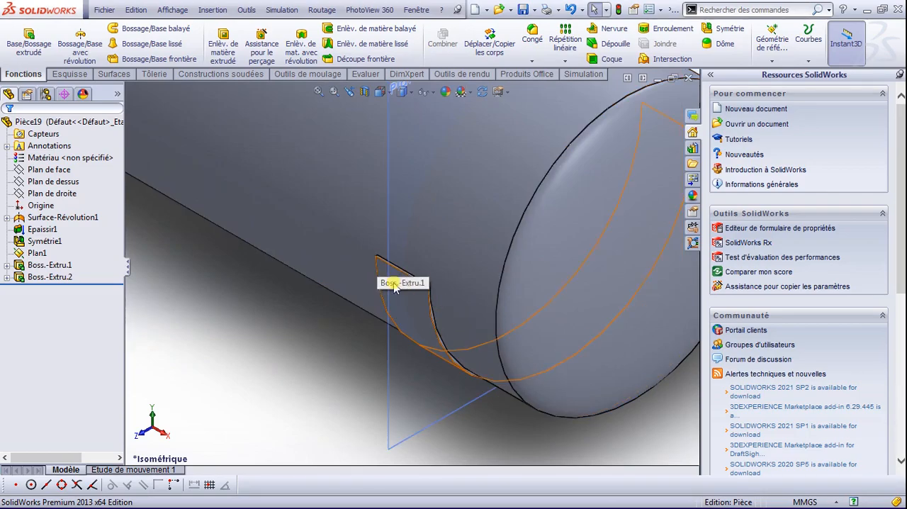
{"action": "scroll", "coordinate": [399, 287], "scroll_direction": "down", "scroll_amount": 5}
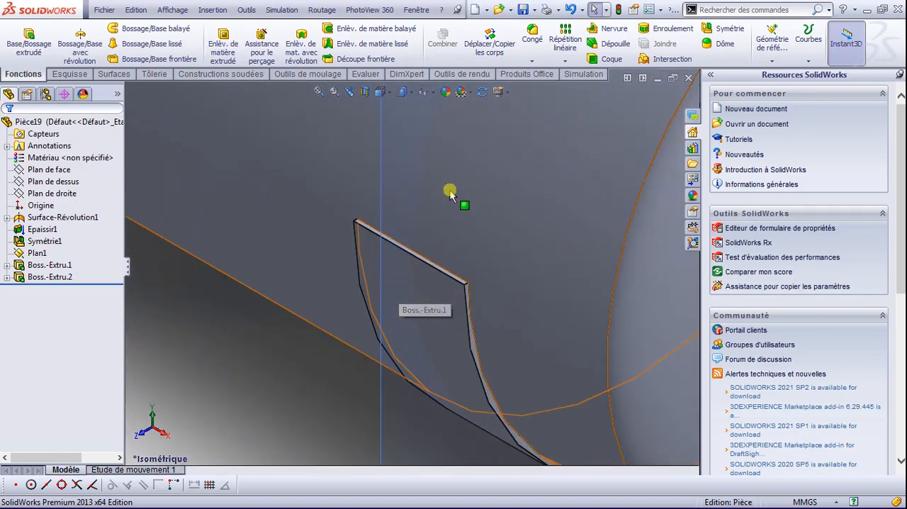
{"action": "left_click", "coordinate": [533, 61]}
{"action": "left_click", "coordinate": [547, 75]}
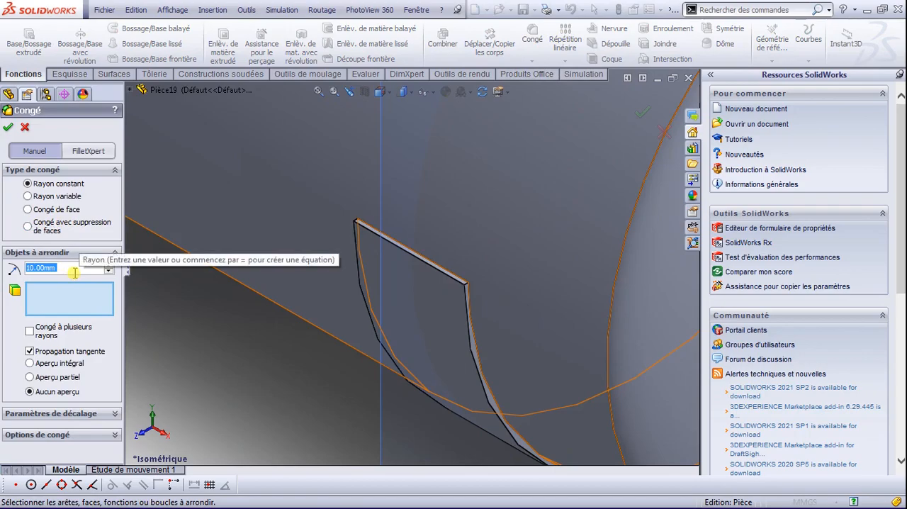
{"action": "type", "text": "100"}
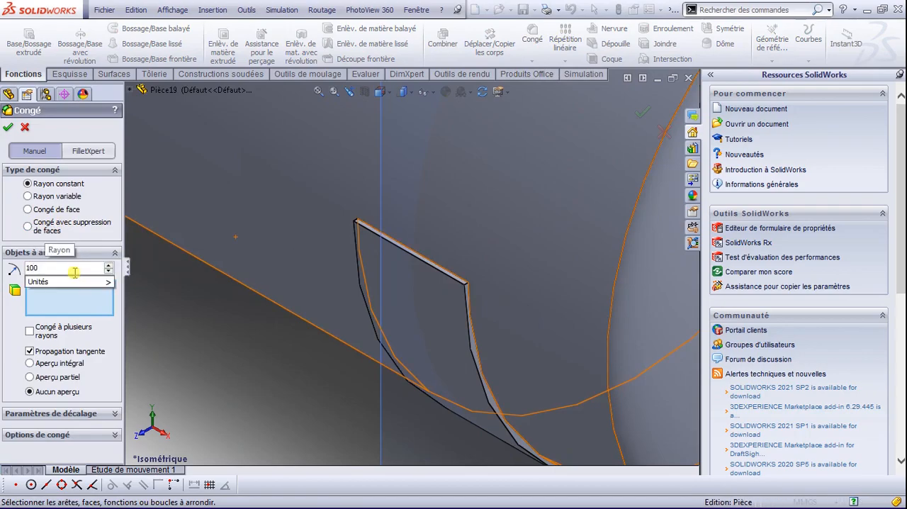
{"action": "key", "text": "Return"}
{"action": "scroll", "coordinate": [439, 283], "scroll_direction": "down", "scroll_amount": 5}
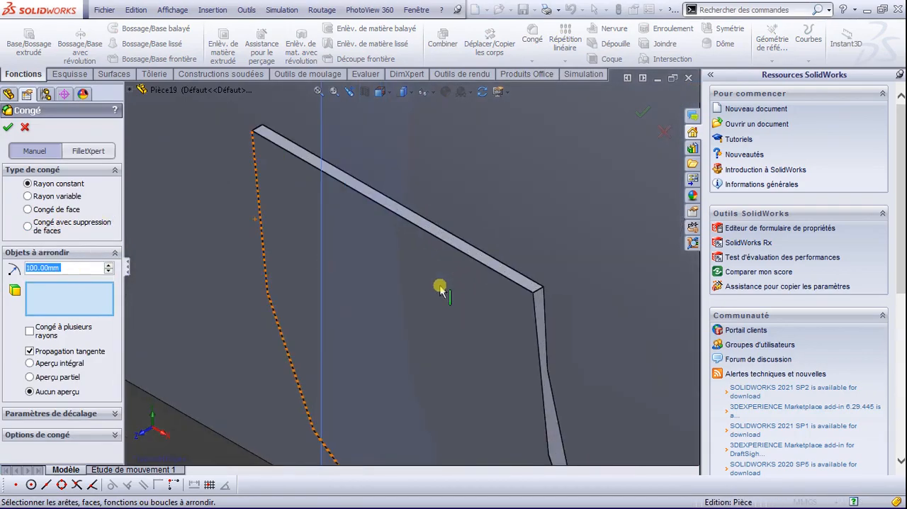
{"action": "scroll", "coordinate": [558, 292], "scroll_direction": "down", "scroll_amount": 2}
{"action": "left_click", "coordinate": [558, 292]}
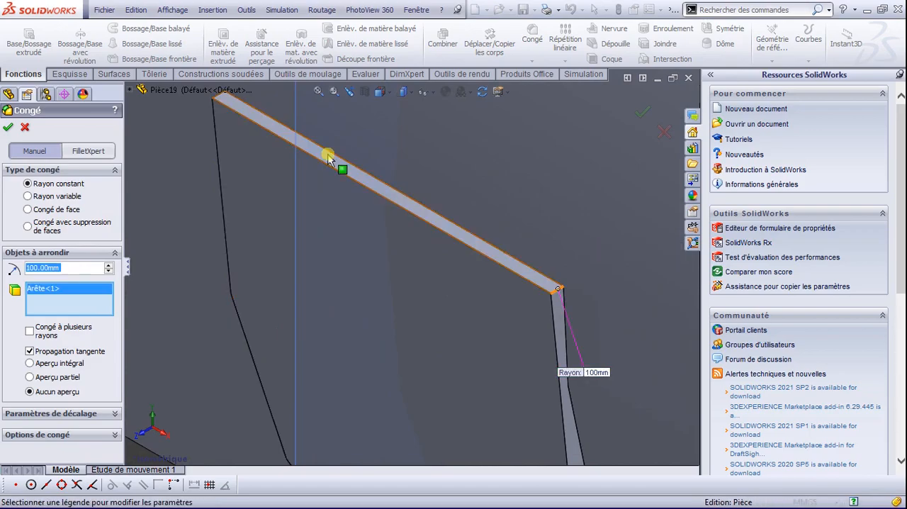
{"action": "left_click", "coordinate": [219, 99]}
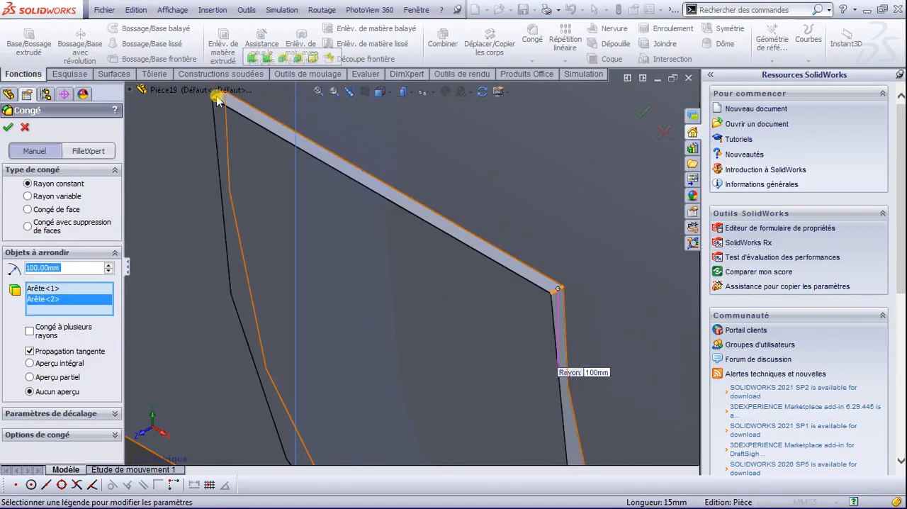
{"action": "left_click", "coordinate": [9, 128]}
Step: Fillet the two corner edges at the saddle's opposite upper end with a 100 mm radius and return to the isometric view
{"action": "scroll", "coordinate": [496, 277], "scroll_direction": "down", "scroll_amount": 2}
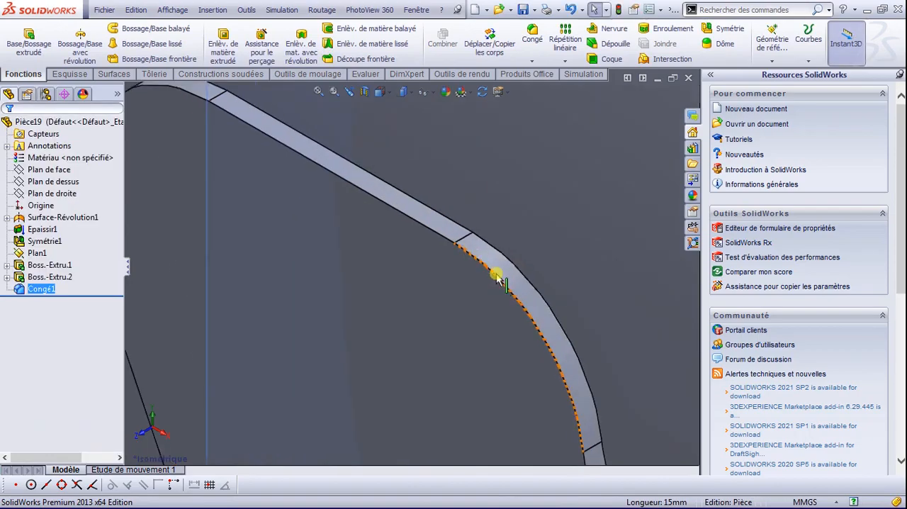
{"action": "scroll", "coordinate": [495, 308], "scroll_direction": "up", "scroll_amount": 4}
{"action": "key", "text": "space"}
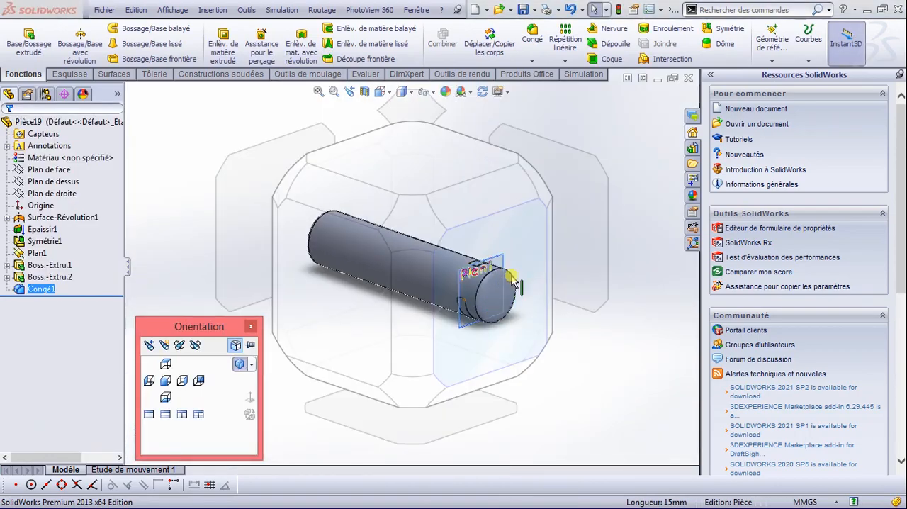
{"action": "left_click", "coordinate": [543, 200]}
{"action": "scroll", "coordinate": [331, 348], "scroll_direction": "down", "scroll_amount": 5}
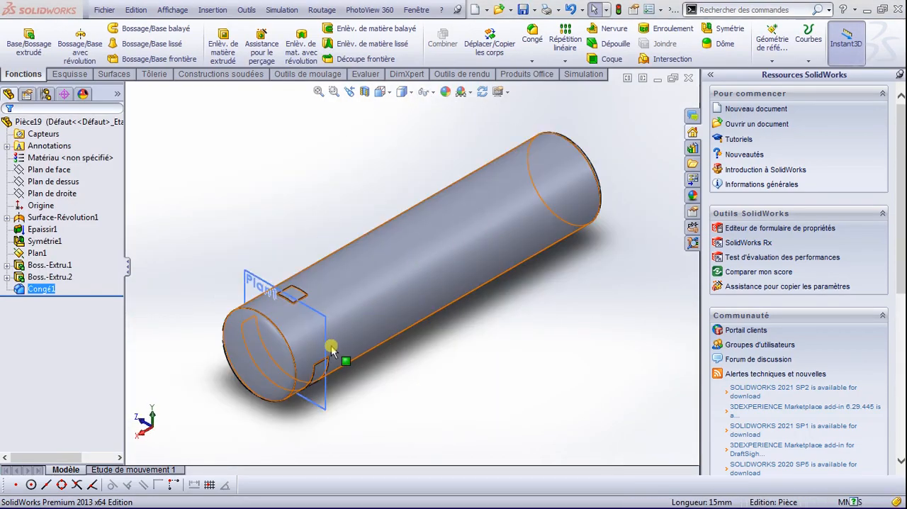
{"action": "left_click", "coordinate": [328, 358]}
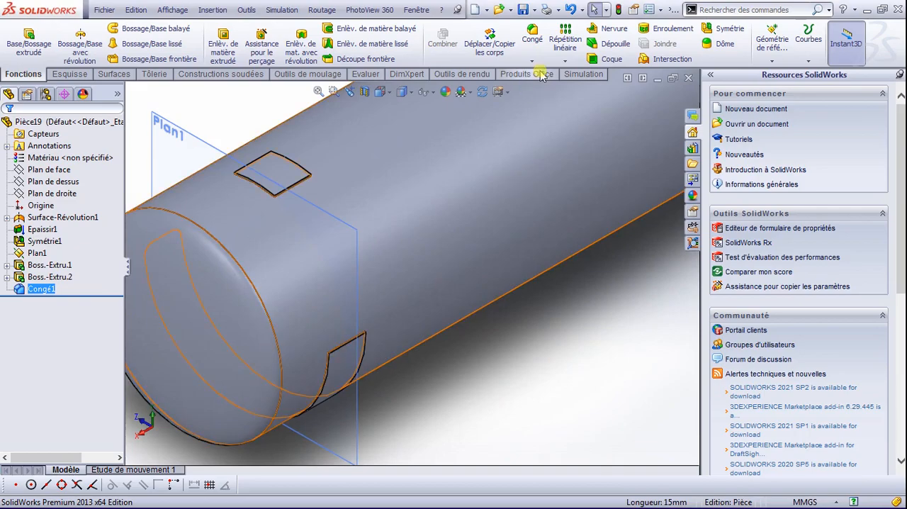
{"action": "left_click", "coordinate": [536, 40]}
{"action": "scroll", "coordinate": [338, 349], "scroll_direction": "down", "scroll_amount": 5}
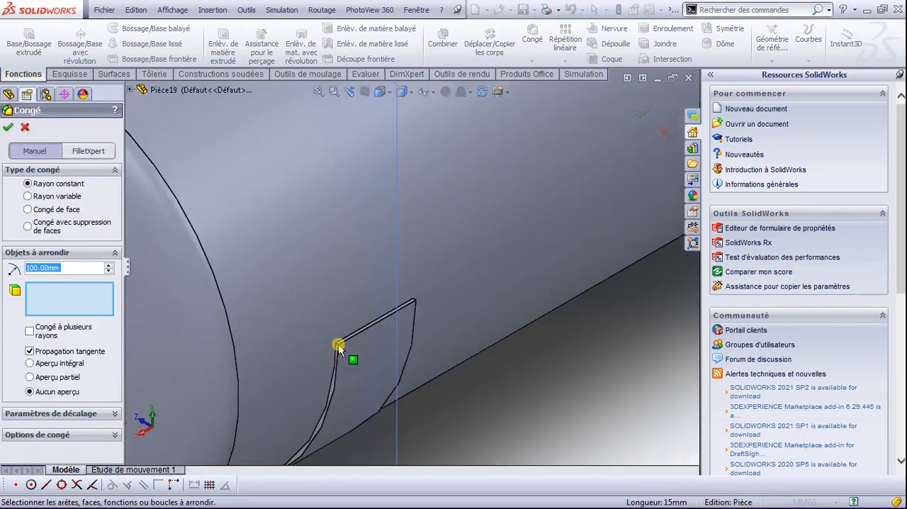
{"action": "scroll", "coordinate": [338, 352], "scroll_direction": "down", "scroll_amount": 3}
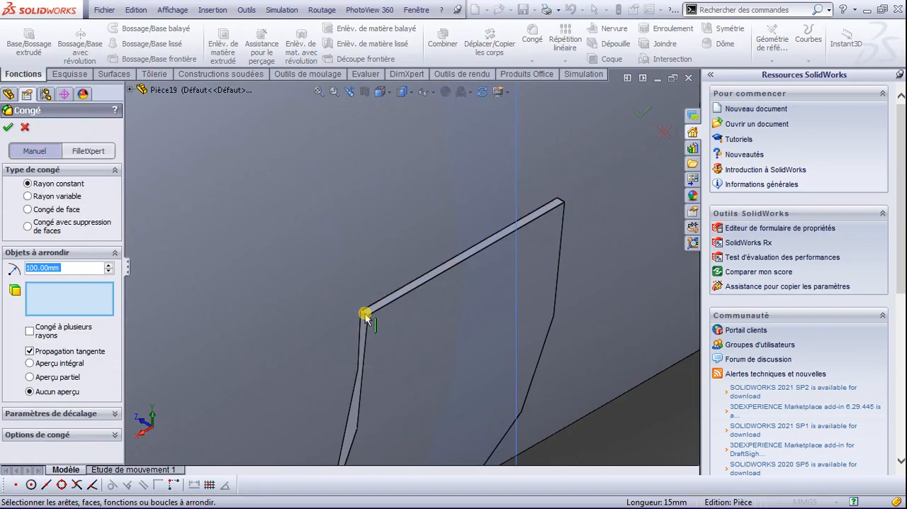
{"action": "left_click", "coordinate": [366, 313]}
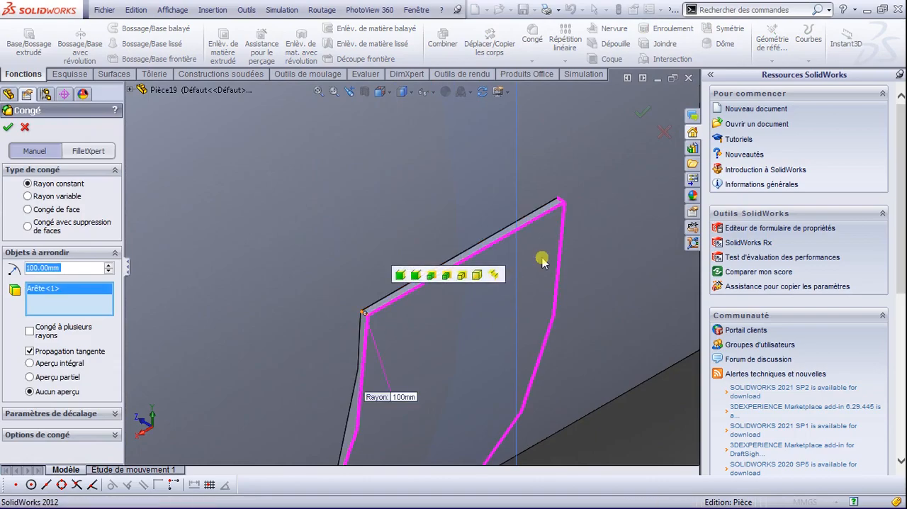
{"action": "left_click", "coordinate": [560, 204]}
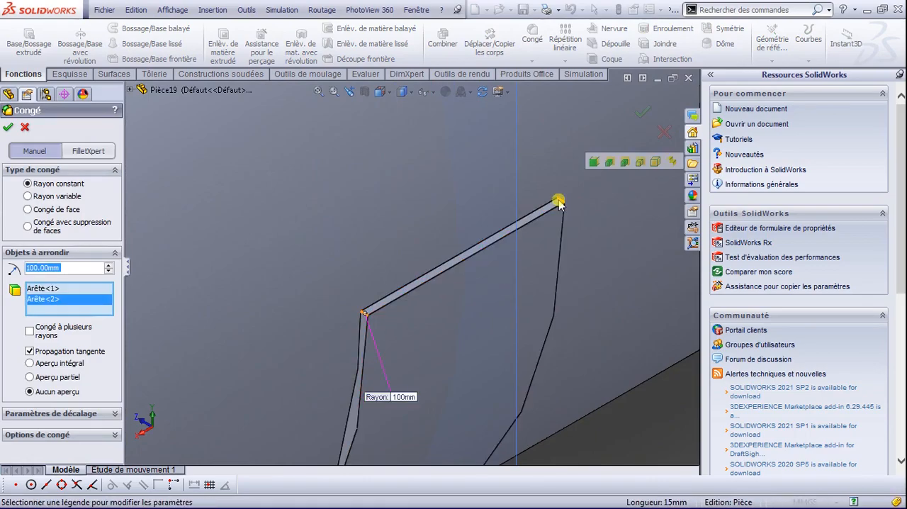
{"action": "left_click", "coordinate": [9, 127]}
{"action": "middle_click_drag", "start_coordinate": [543, 348], "coordinate": [421, 319]}
{"action": "scroll", "coordinate": [421, 319], "scroll_direction": "up", "scroll_amount": 8}
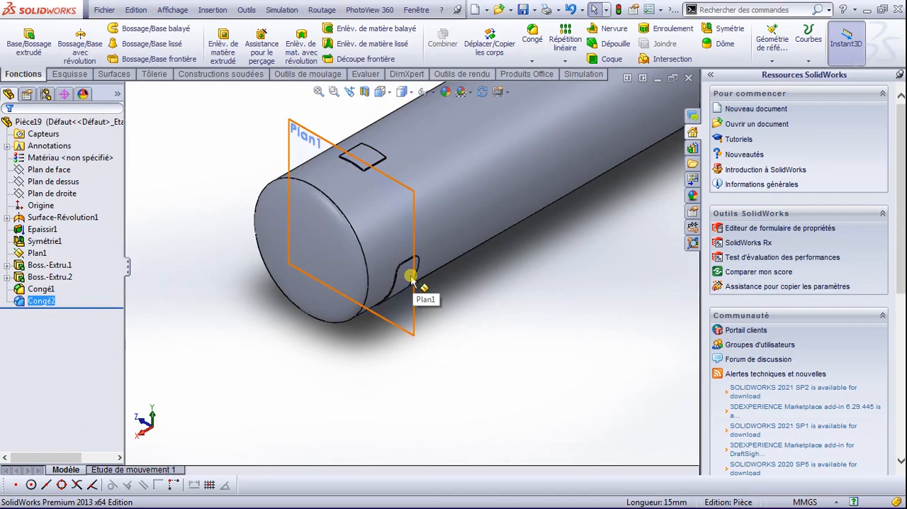
{"action": "key", "text": "space"}
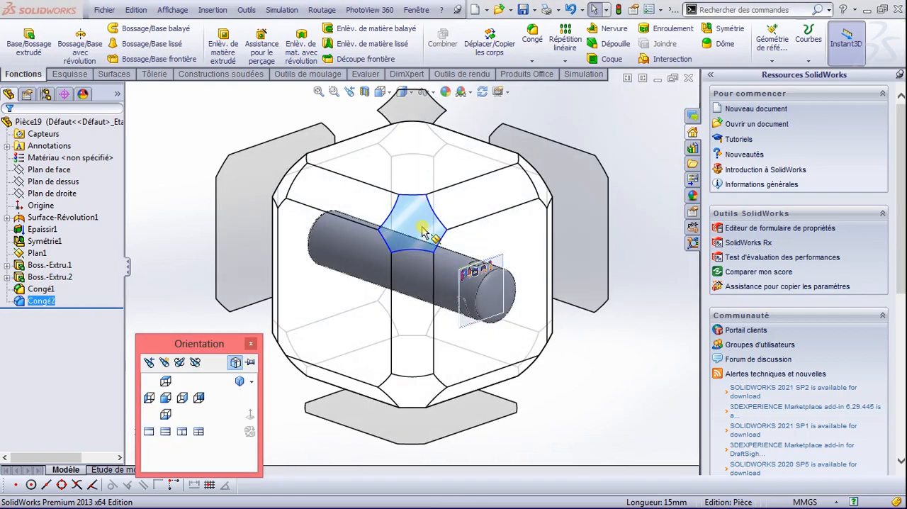
{"action": "left_click", "coordinate": [434, 256]}
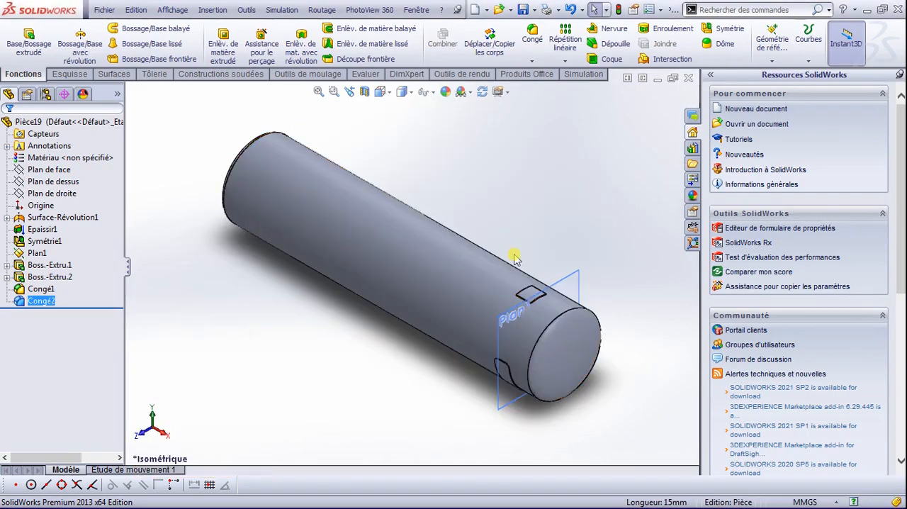
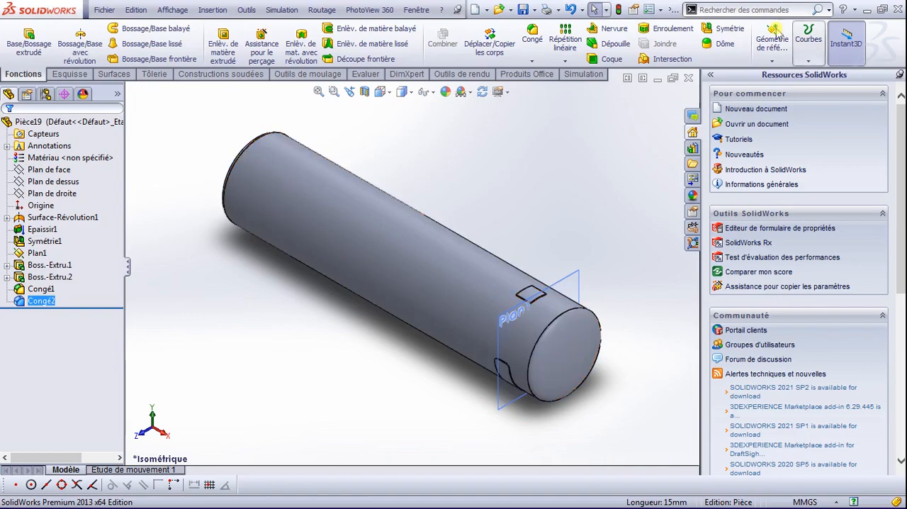
Step: Mirror the lower saddle's extrusion Boss.-Extru.1 and its fillets Congé1 and Congé2 about the right plane (Plan de droite)
{"action": "left_click", "coordinate": [729, 32]}
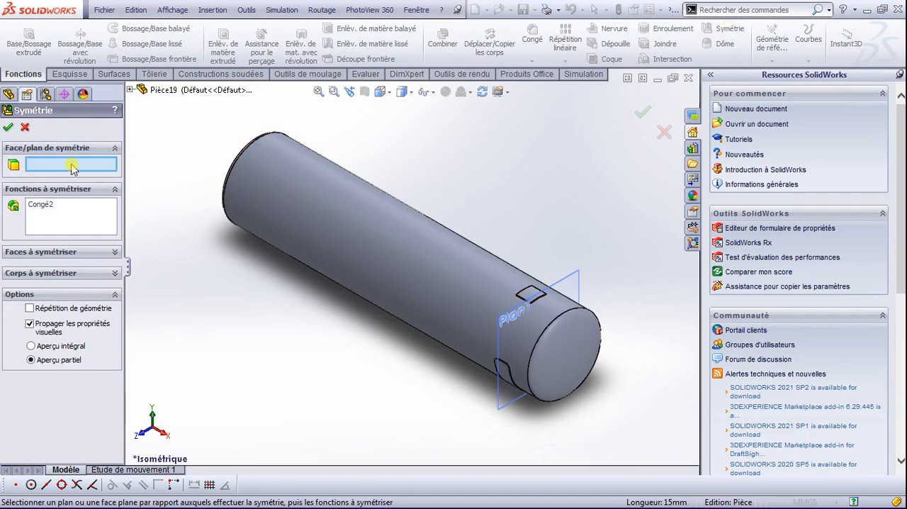
{"action": "left_click", "coordinate": [132, 91]}
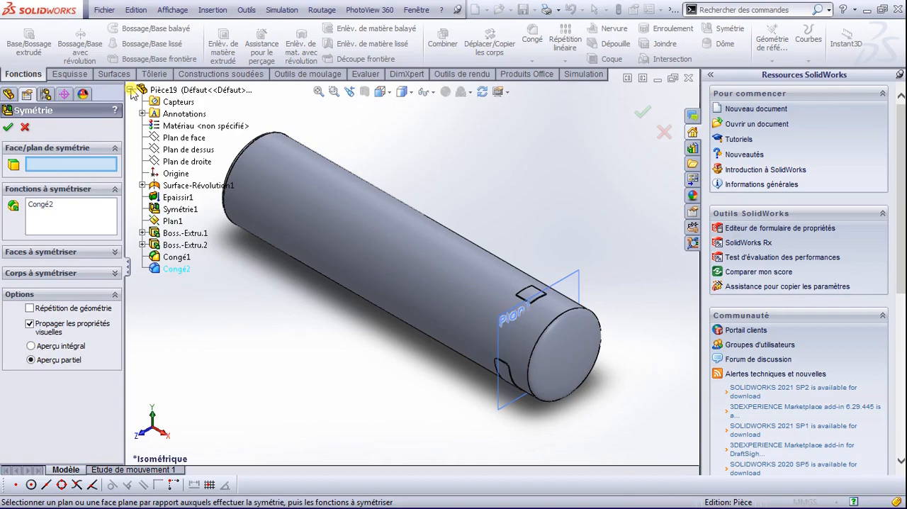
{"action": "left_click", "coordinate": [171, 162]}
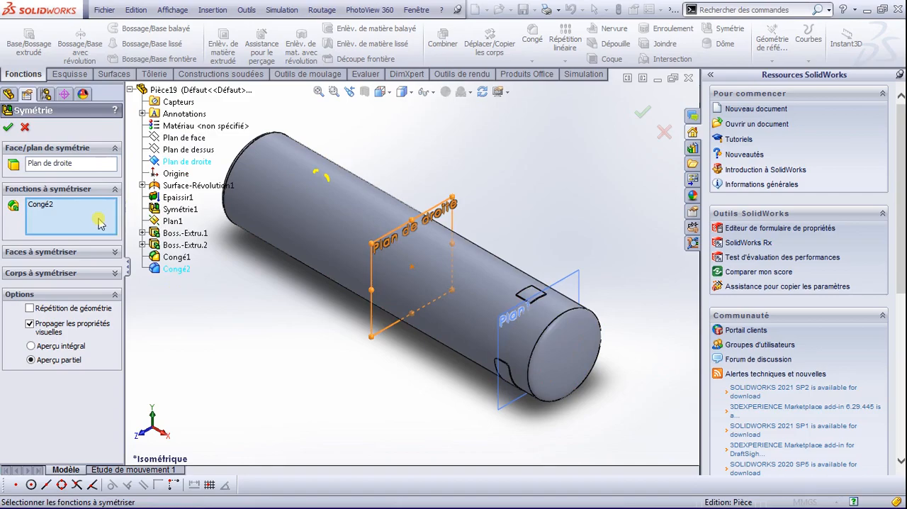
{"action": "scroll", "coordinate": [504, 379], "scroll_direction": "down", "scroll_amount": 4}
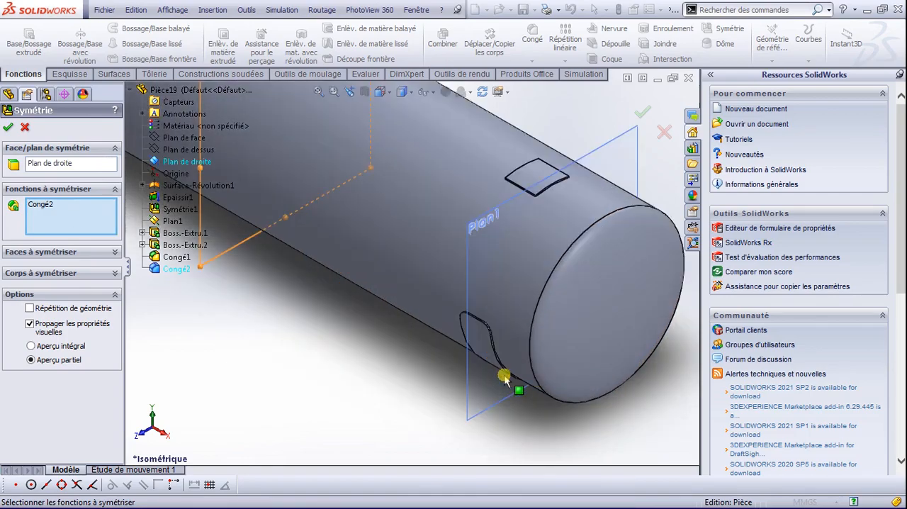
{"action": "left_click", "coordinate": [489, 346]}
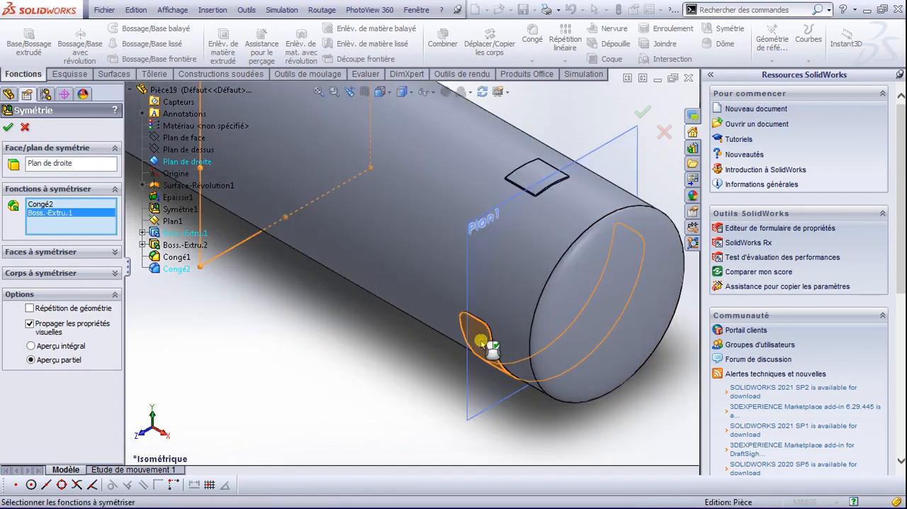
{"action": "scroll", "coordinate": [495, 319], "scroll_direction": "up", "scroll_amount": 4}
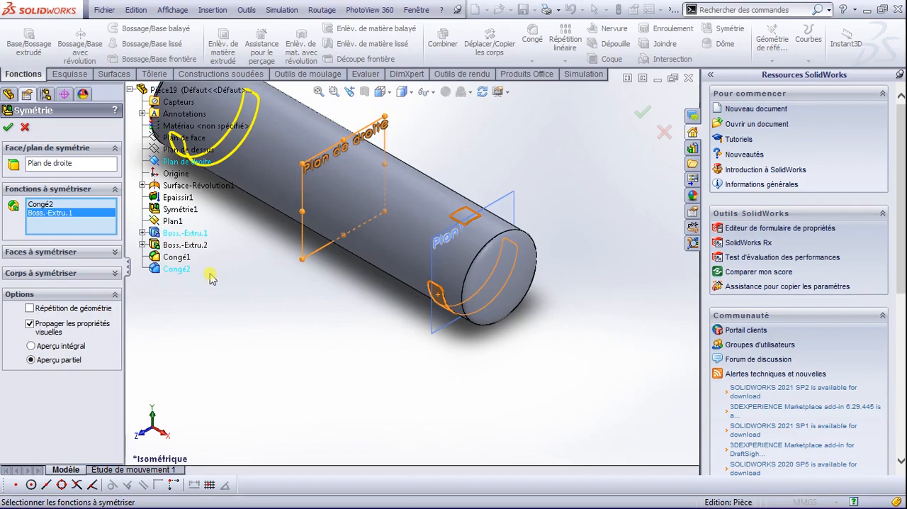
{"action": "left_click", "coordinate": [178, 259]}
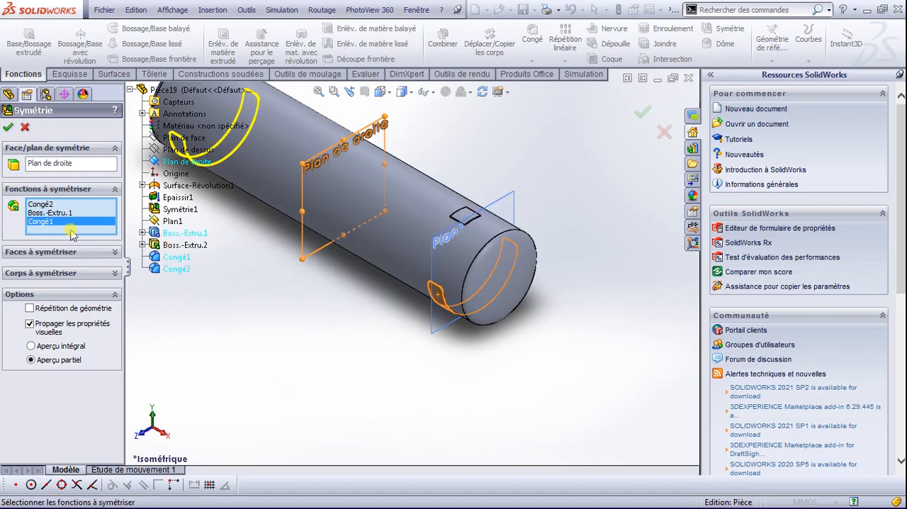
{"action": "left_click", "coordinate": [8, 127]}
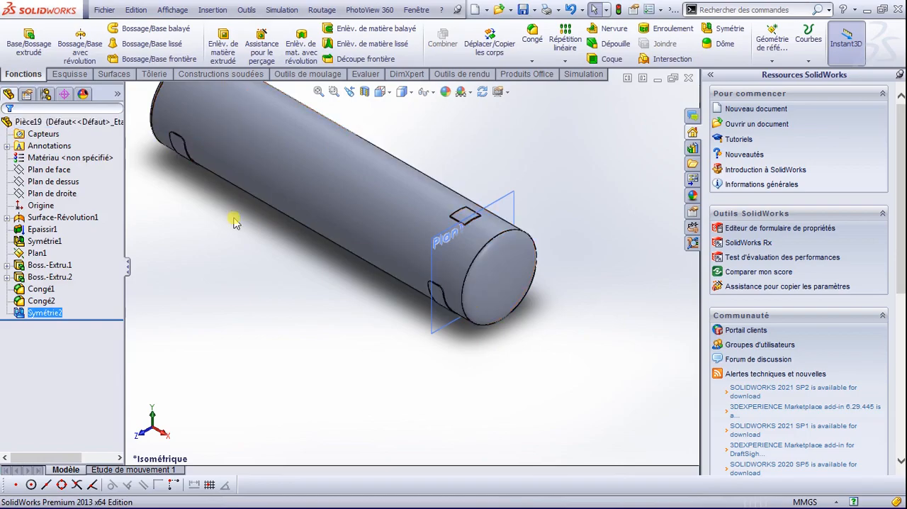
Step: Create a reference plane offset 5000 mm from Plan1, with the direction reversed towards the tank's far end
{"action": "scroll", "coordinate": [494, 227], "scroll_direction": "up", "scroll_amount": 4}
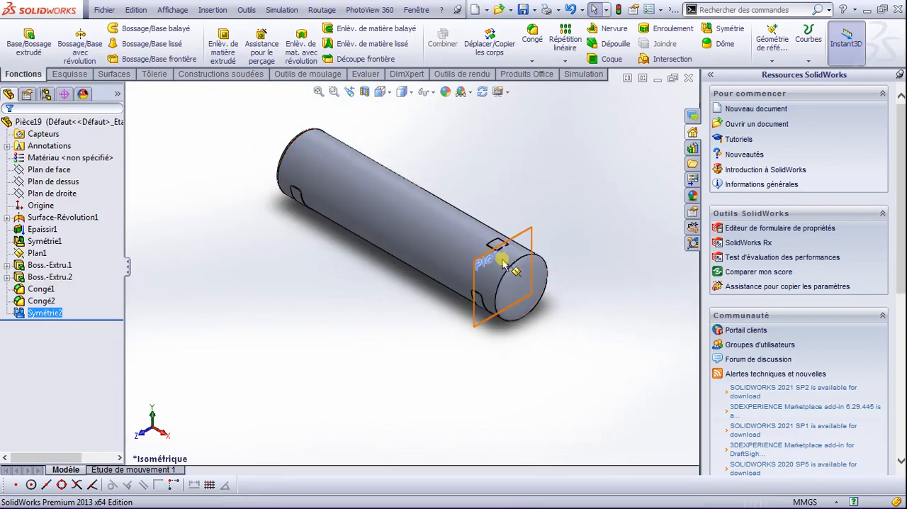
{"action": "scroll", "coordinate": [502, 262], "scroll_direction": "down", "scroll_amount": 3}
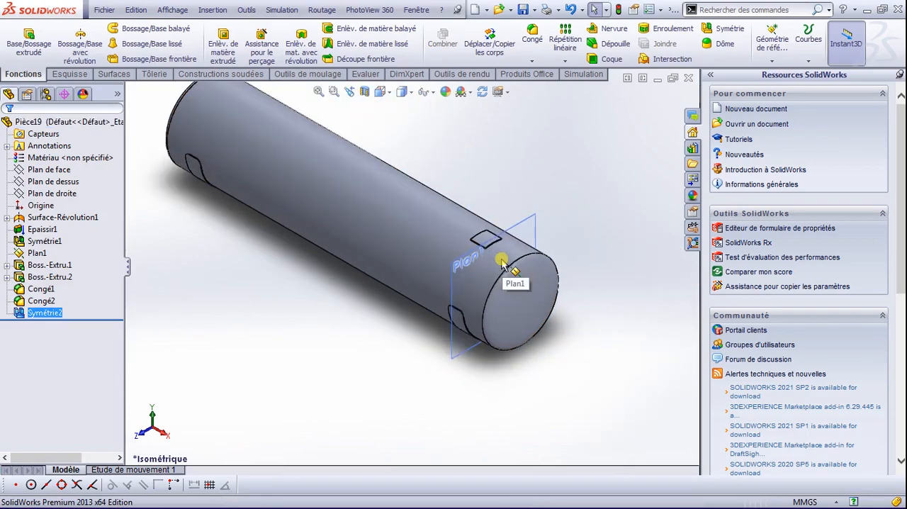
{"action": "scroll", "coordinate": [492, 250], "scroll_direction": "down", "scroll_amount": 3}
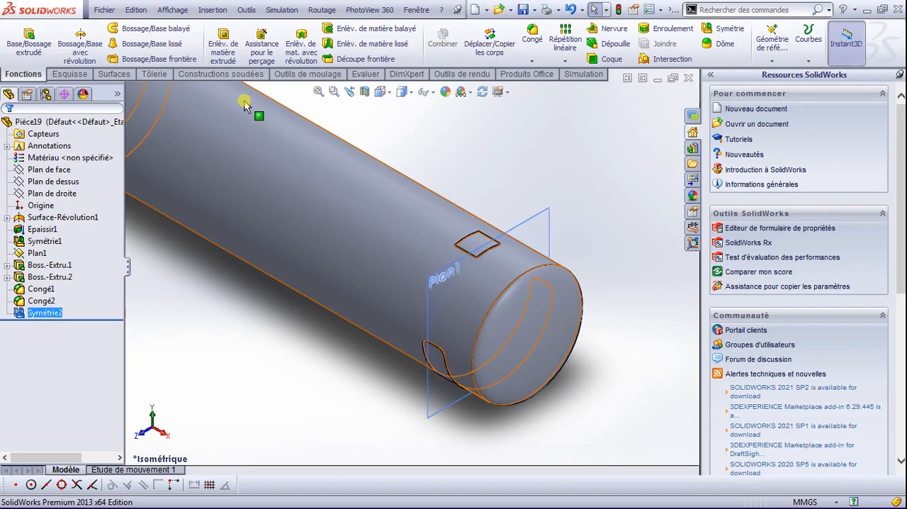
{"action": "left_click", "coordinate": [446, 279]}
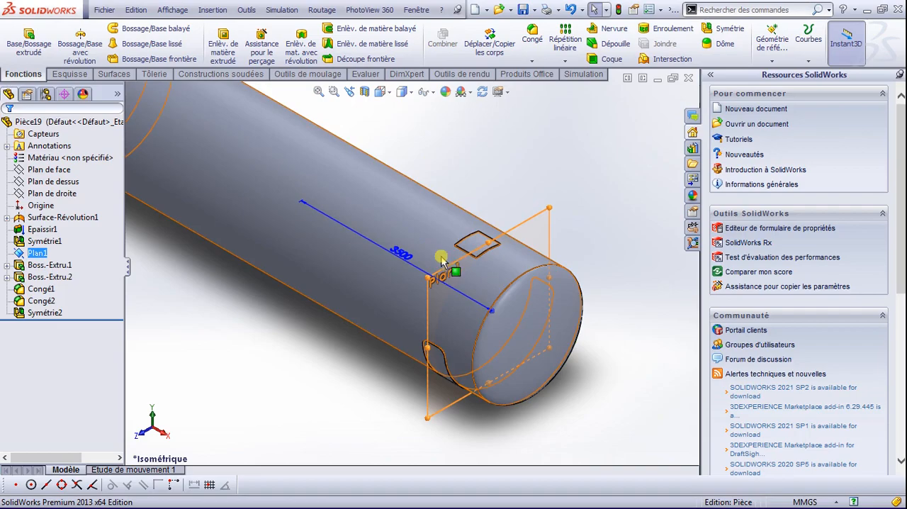
{"action": "left_click", "coordinate": [439, 280]}
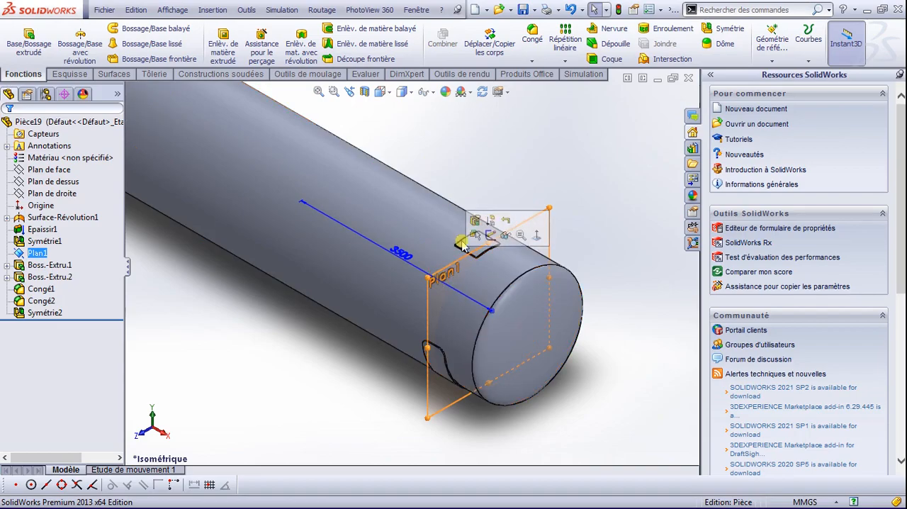
{"action": "left_click", "coordinate": [764, 28]}
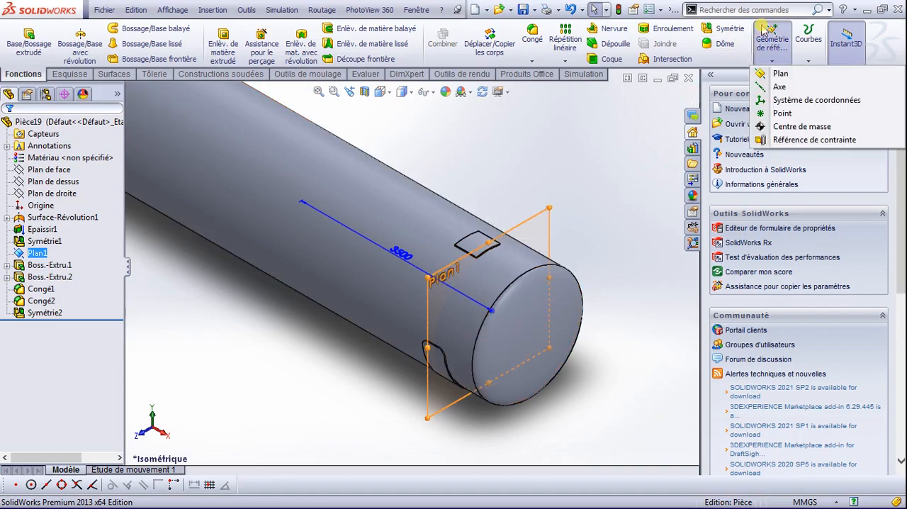
{"action": "left_click", "coordinate": [779, 73]}
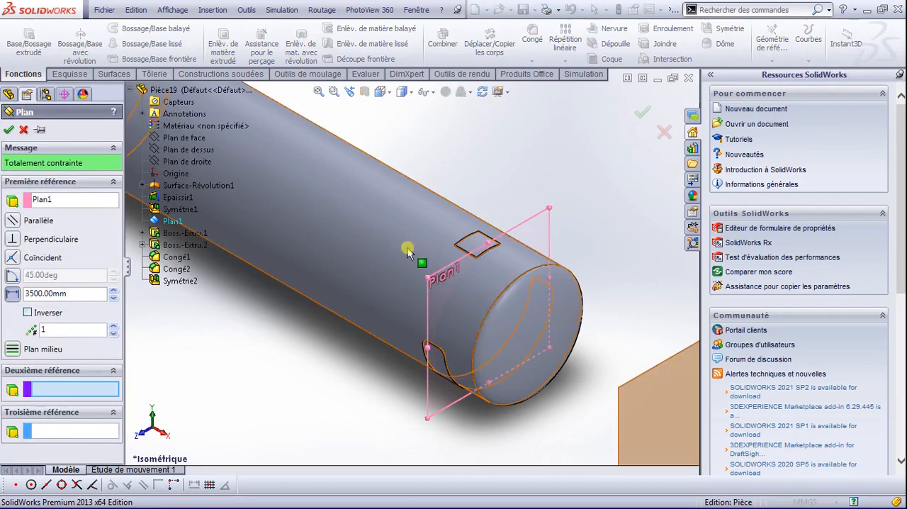
{"action": "double_click", "coordinate": [58, 293]}
{"action": "type", "text": "5000"}
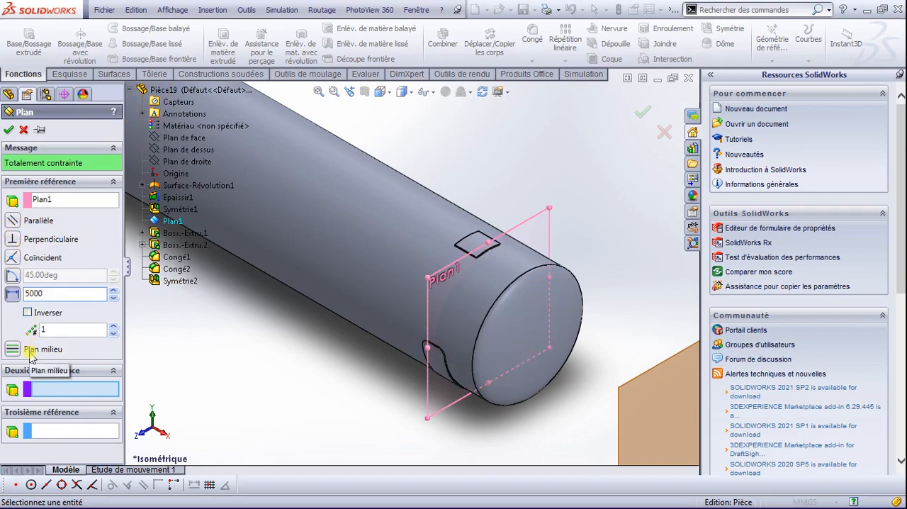
{"action": "left_click", "coordinate": [29, 313]}
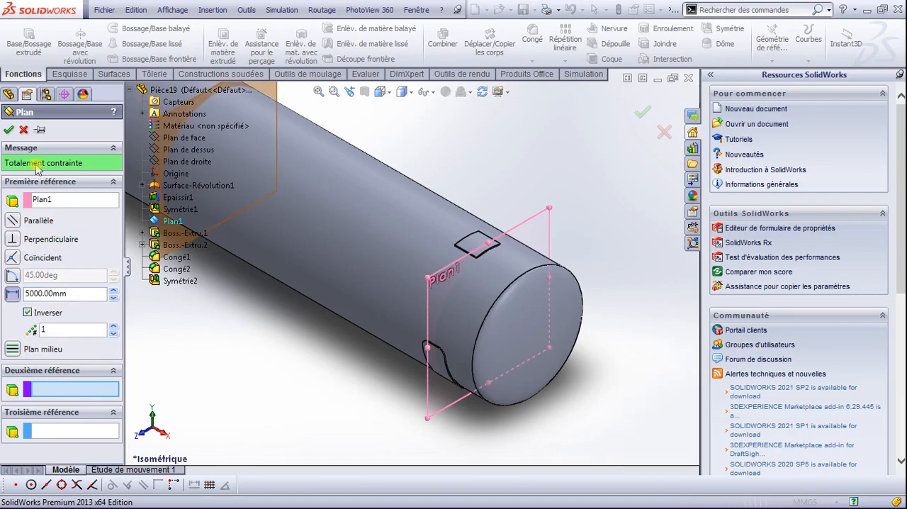
{"action": "left_click", "coordinate": [8, 129]}
Step: Edit Plan2 and set its offset from Plan1 to 2500 mm, keeping the reversed direction
{"action": "scroll", "coordinate": [195, 194], "scroll_direction": "down", "scroll_amount": 3}
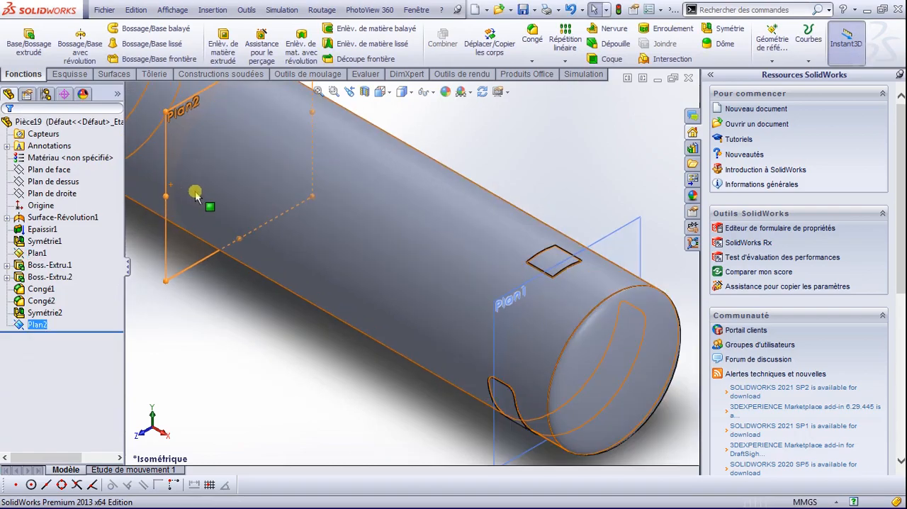
{"action": "scroll", "coordinate": [195, 195], "scroll_direction": "up", "scroll_amount": 5}
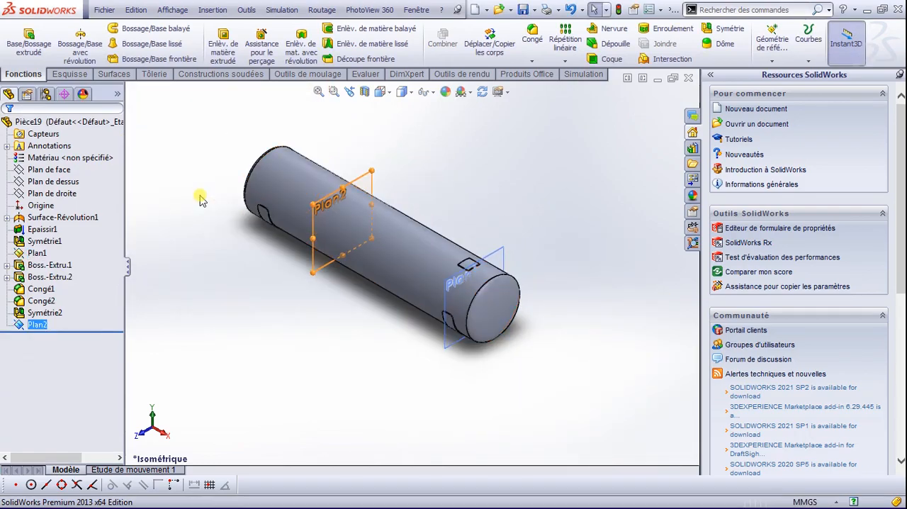
{"action": "scroll", "coordinate": [381, 240], "scroll_direction": "down", "scroll_amount": 2}
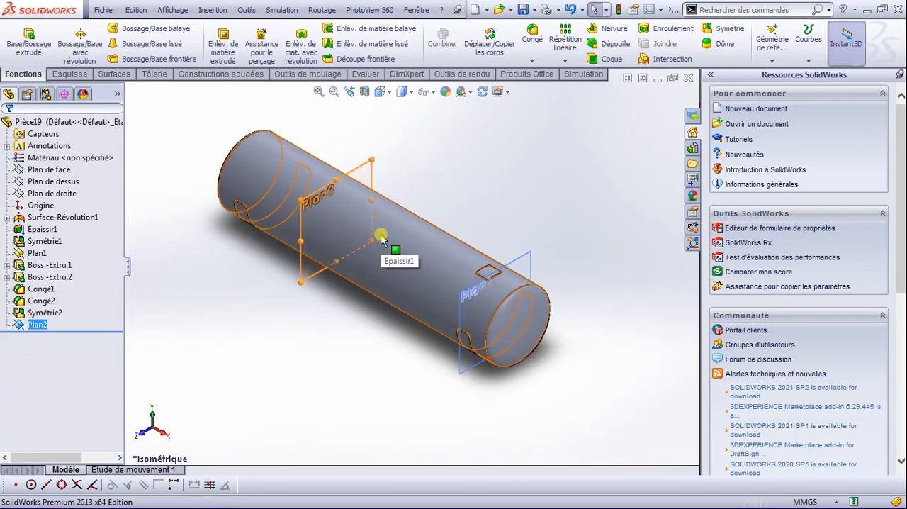
{"action": "scroll", "coordinate": [381, 240], "scroll_direction": "down", "scroll_amount": 2}
{"action": "scroll", "coordinate": [381, 239], "scroll_direction": "down", "scroll_amount": 2}
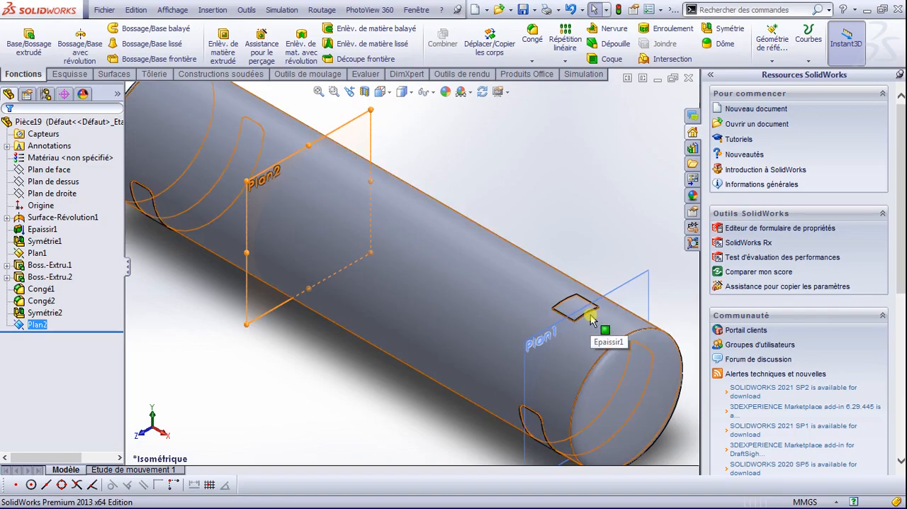
{"action": "right_click", "coordinate": [28, 324]}
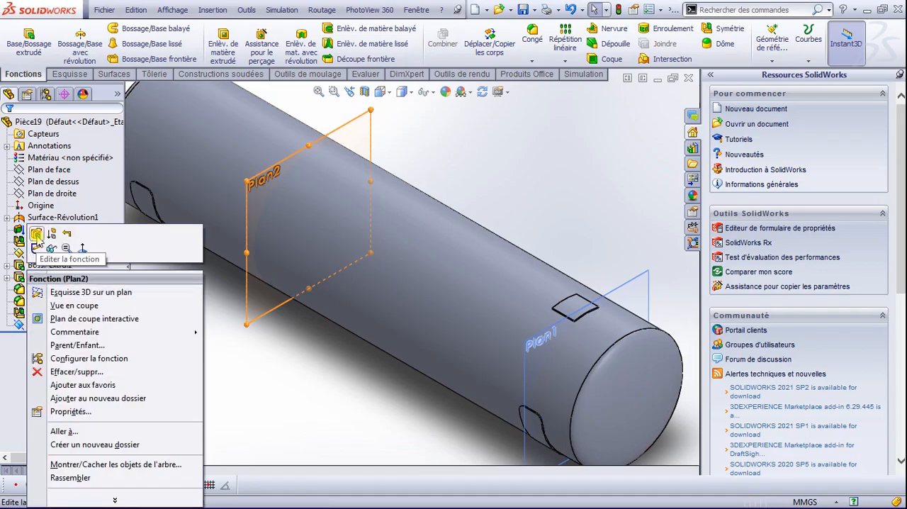
{"action": "left_click", "coordinate": [37, 238]}
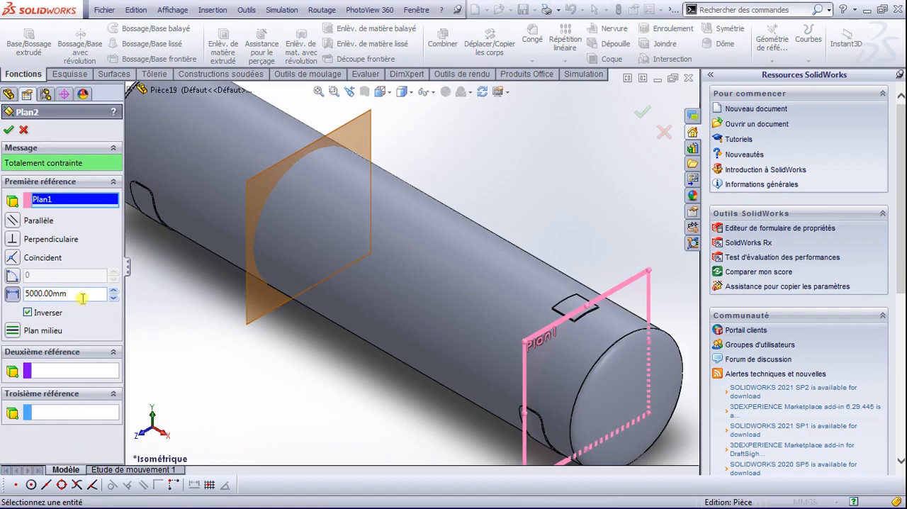
{"action": "left_click_drag", "start_coordinate": [83, 298], "coordinate": [3, 292]}
{"action": "type", "text": "2"}
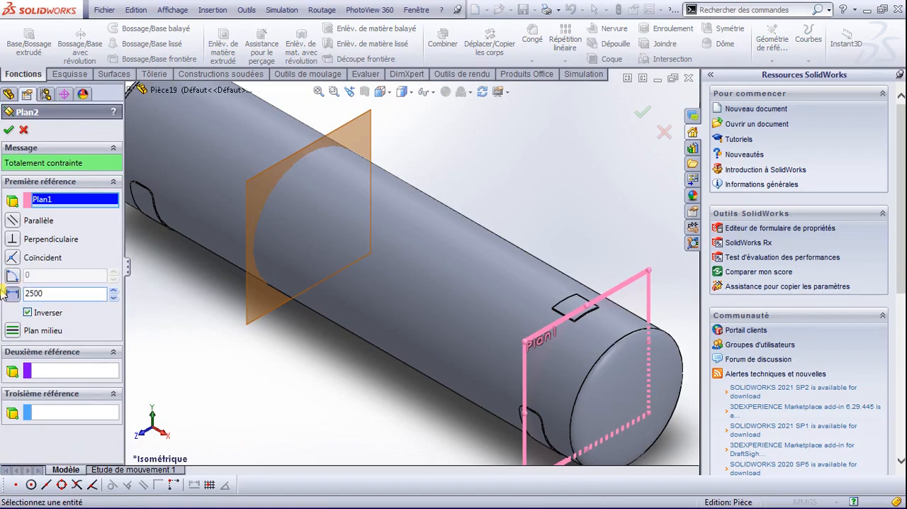
{"action": "type", "text": "500"}
{"action": "key", "text": "Return"}
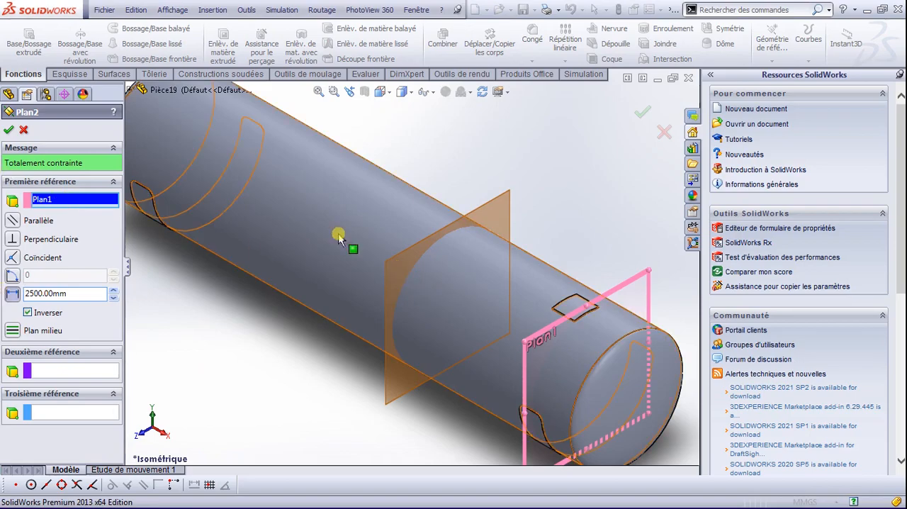
{"action": "left_click", "coordinate": [8, 130]}
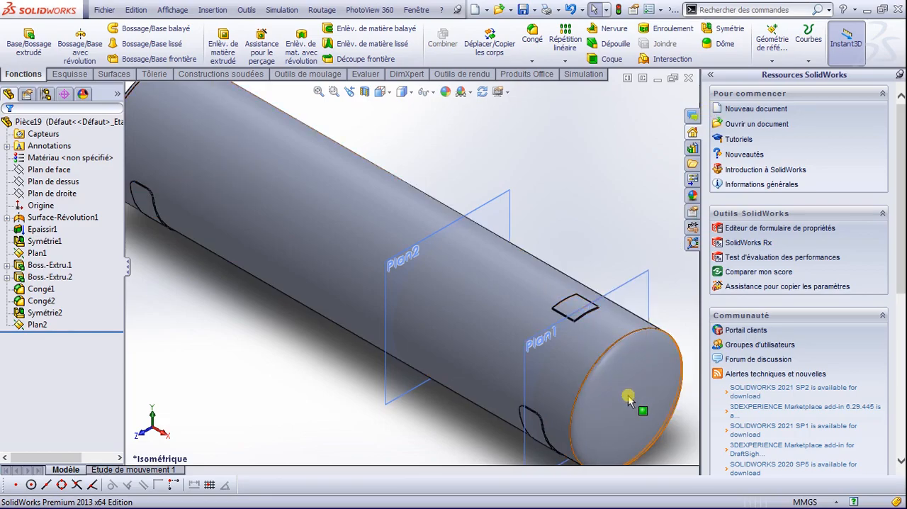
{"action": "left_click", "coordinate": [775, 41]}
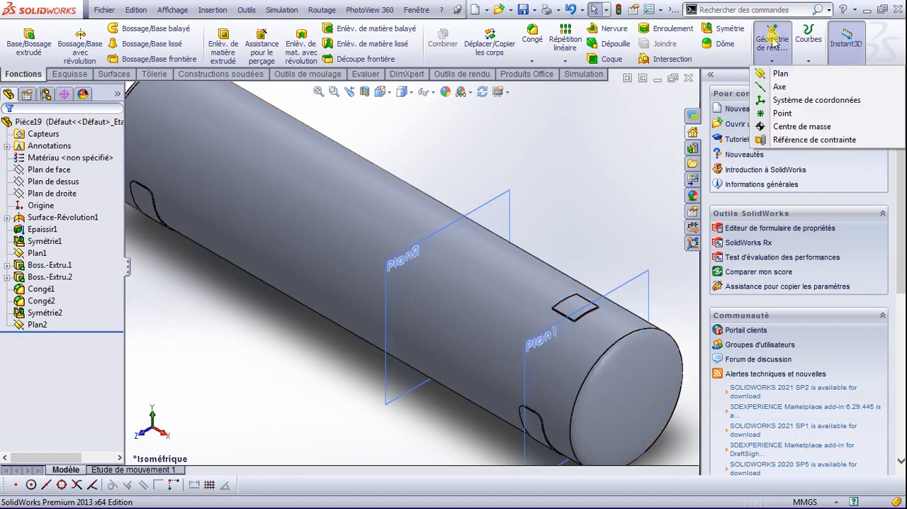
{"action": "left_click", "coordinate": [776, 72]}
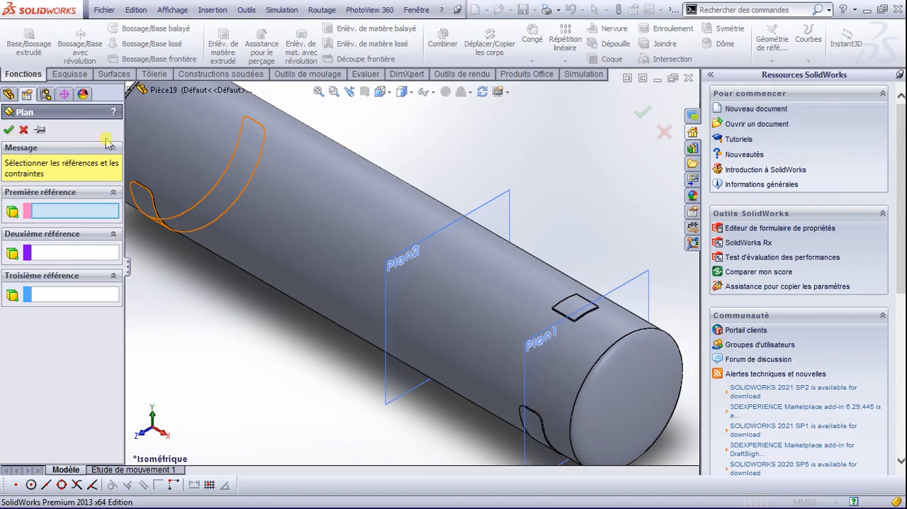
{"action": "left_click", "coordinate": [24, 130]}
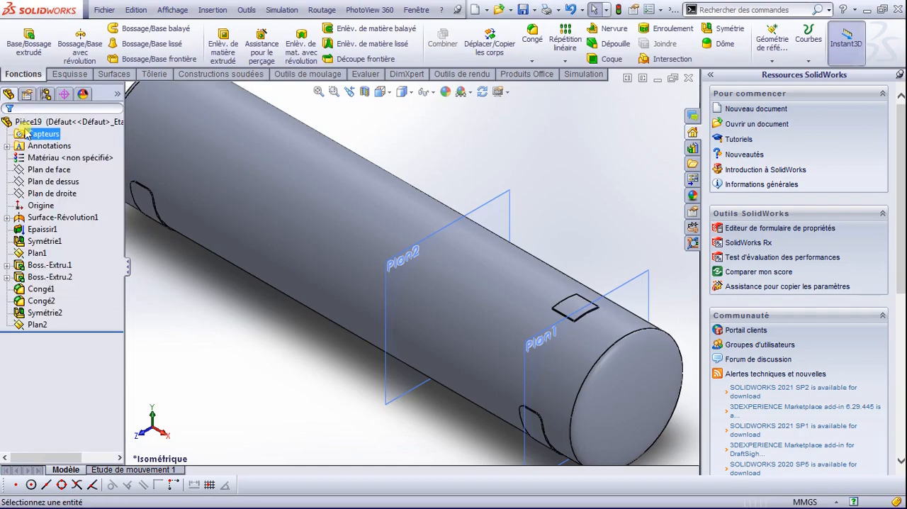
{"action": "scroll", "coordinate": [587, 310], "scroll_direction": "down", "scroll_amount": 5}
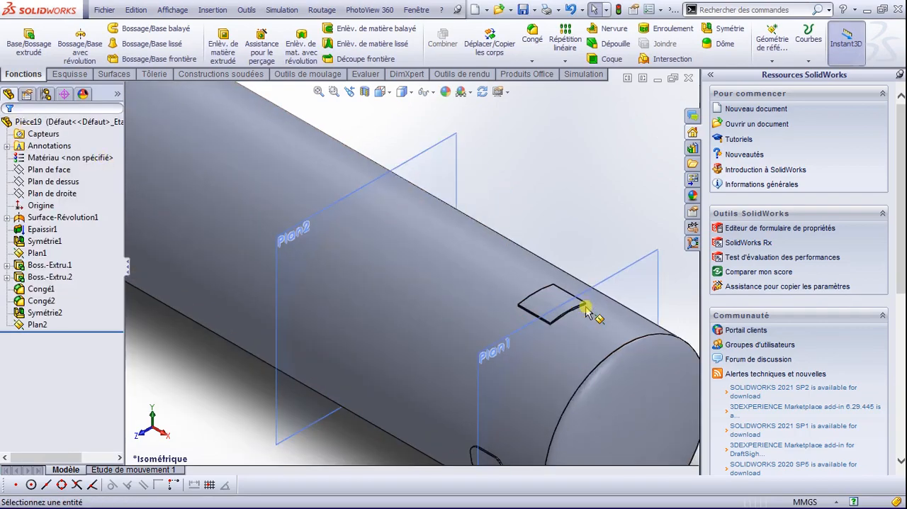
{"action": "scroll", "coordinate": [488, 280], "scroll_direction": "down", "scroll_amount": 4}
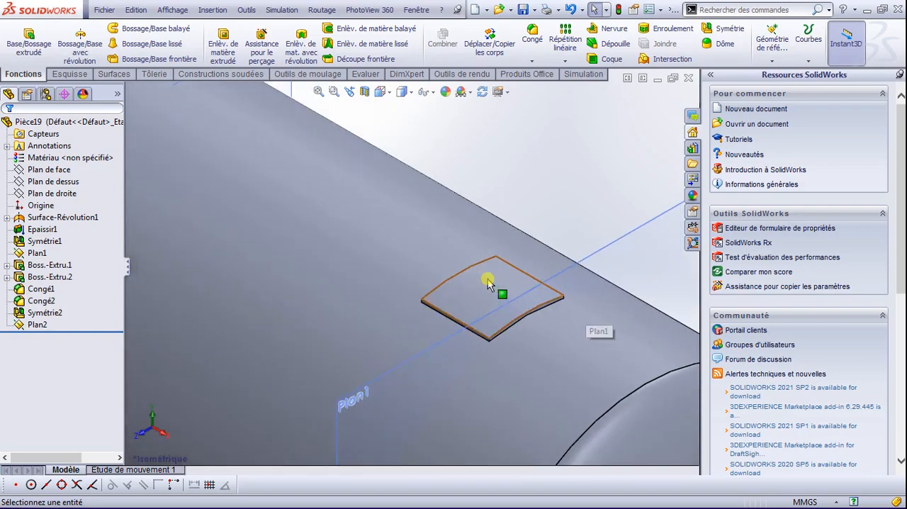
{"action": "scroll", "coordinate": [487, 279], "scroll_direction": "up", "scroll_amount": 4}
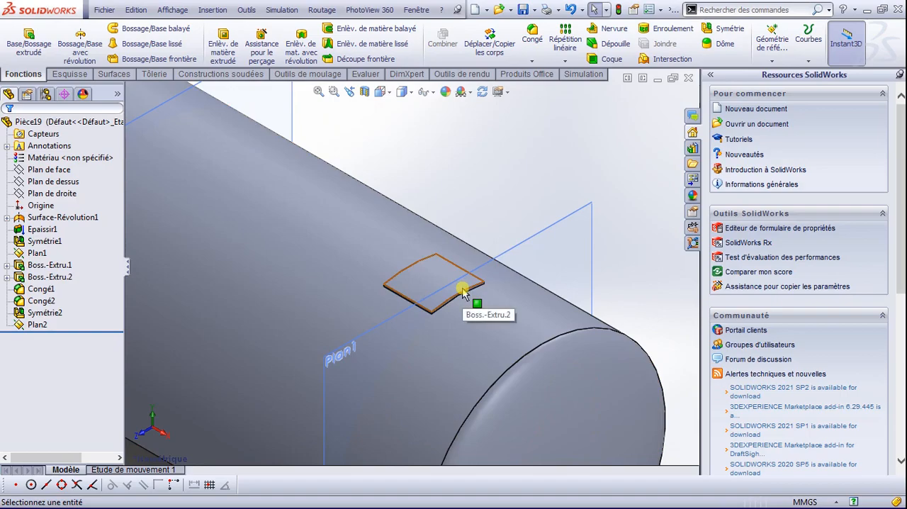
{"action": "scroll", "coordinate": [461, 291], "scroll_direction": "down", "scroll_amount": 1}
{"action": "scroll", "coordinate": [462, 292], "scroll_direction": "up", "scroll_amount": 4}
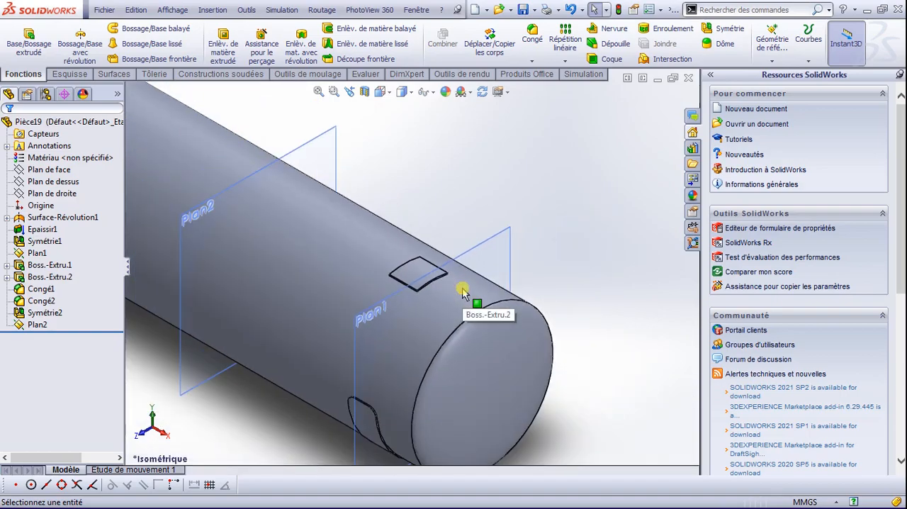
{"action": "scroll", "coordinate": [410, 269], "scroll_direction": "down", "scroll_amount": 3}
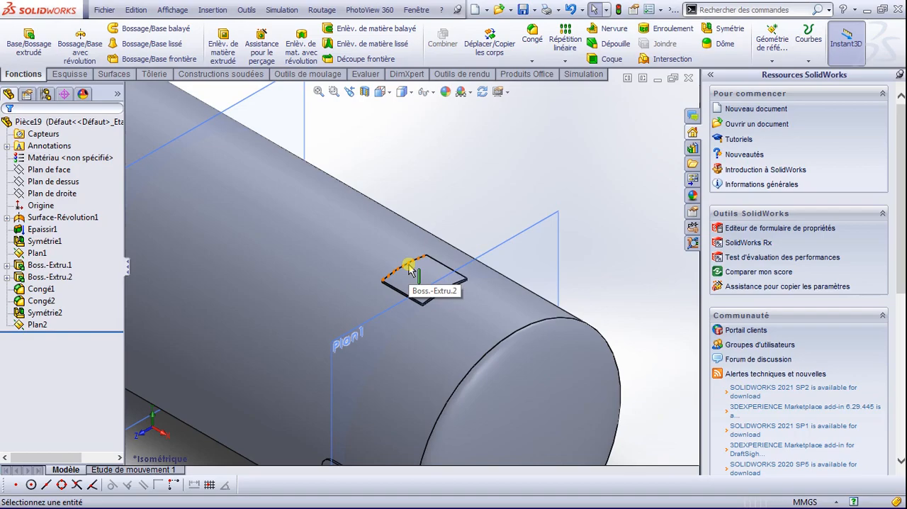
{"action": "scroll", "coordinate": [410, 269], "scroll_direction": "up", "scroll_amount": 3}
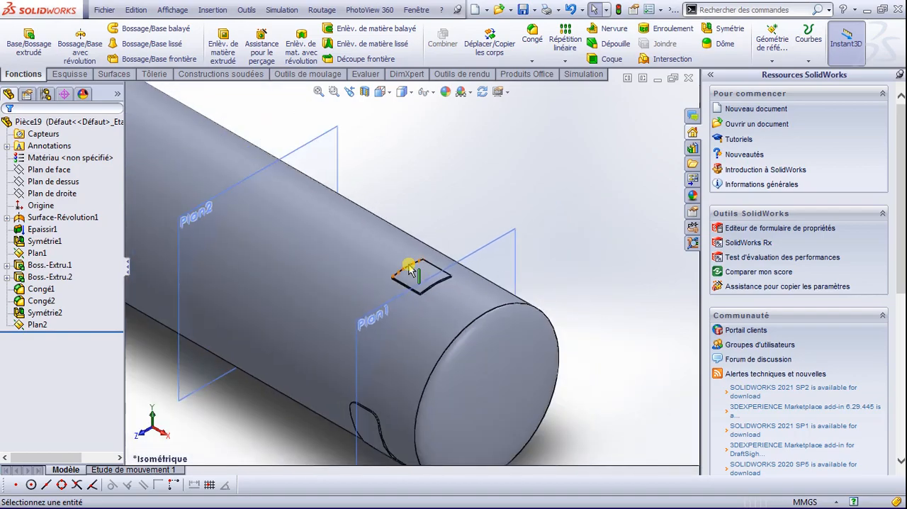
Step: Create a reference plane perpendicular to the front plane (Plan de face) and tangent to the top of the tank's outer cylindrical face
{"action": "scroll", "coordinate": [409, 269], "scroll_direction": "down", "scroll_amount": 1}
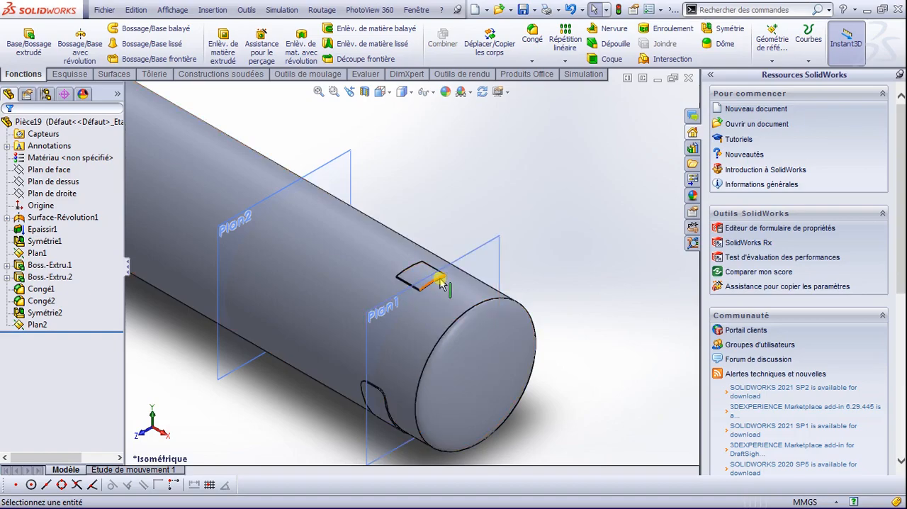
{"action": "left_click", "coordinate": [772, 44]}
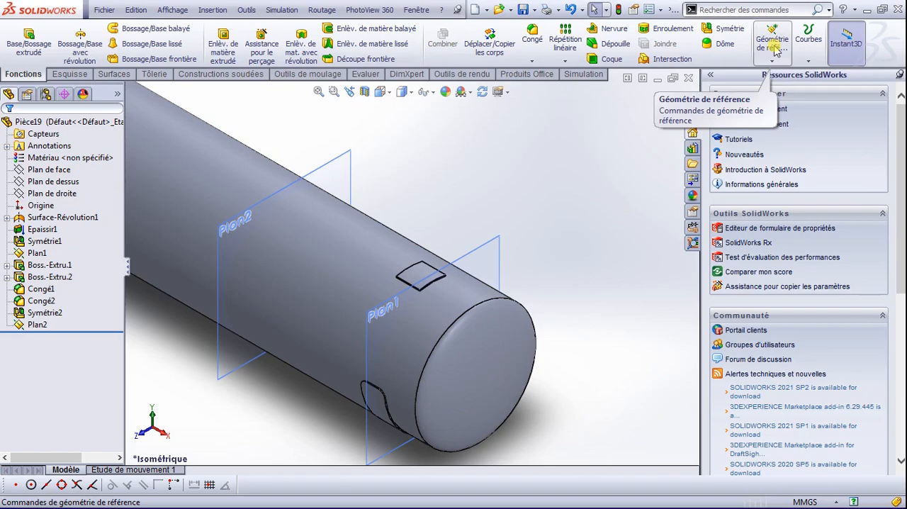
{"action": "left_click", "coordinate": [775, 47]}
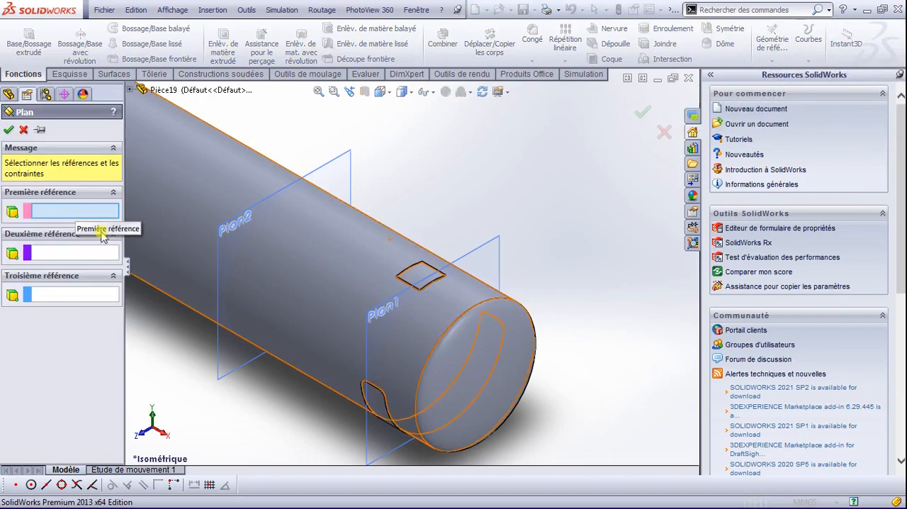
{"action": "left_click", "coordinate": [129, 89]}
{"action": "left_click", "coordinate": [183, 137]}
{"action": "left_click", "coordinate": [360, 253]}
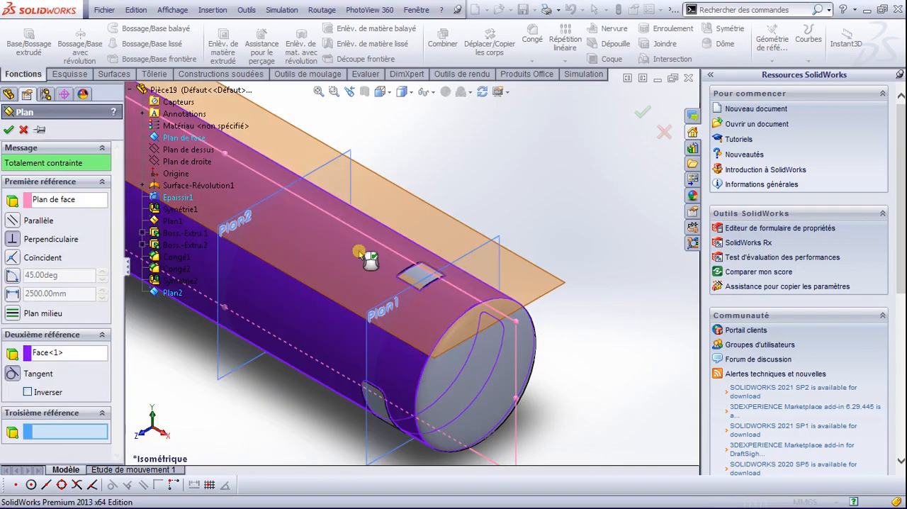
{"action": "scroll", "coordinate": [447, 283], "scroll_direction": "down", "scroll_amount": 5}
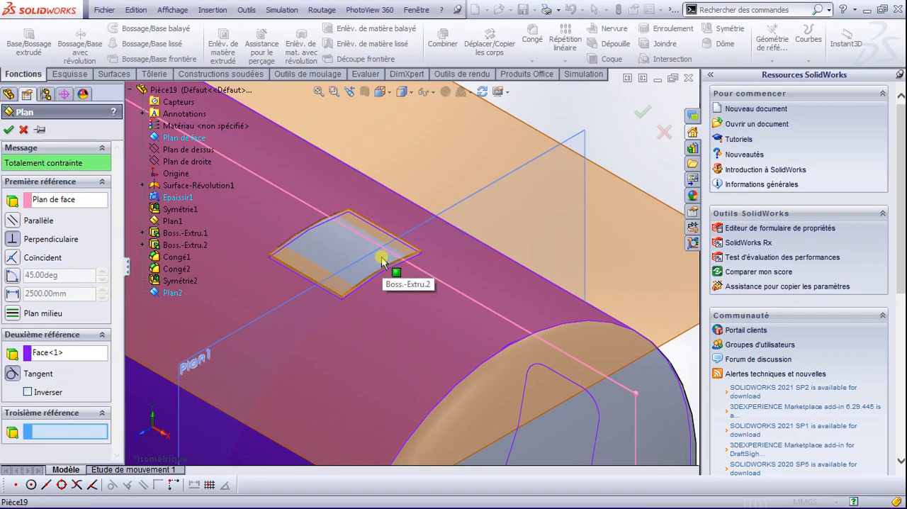
{"action": "left_click", "coordinate": [381, 258]}
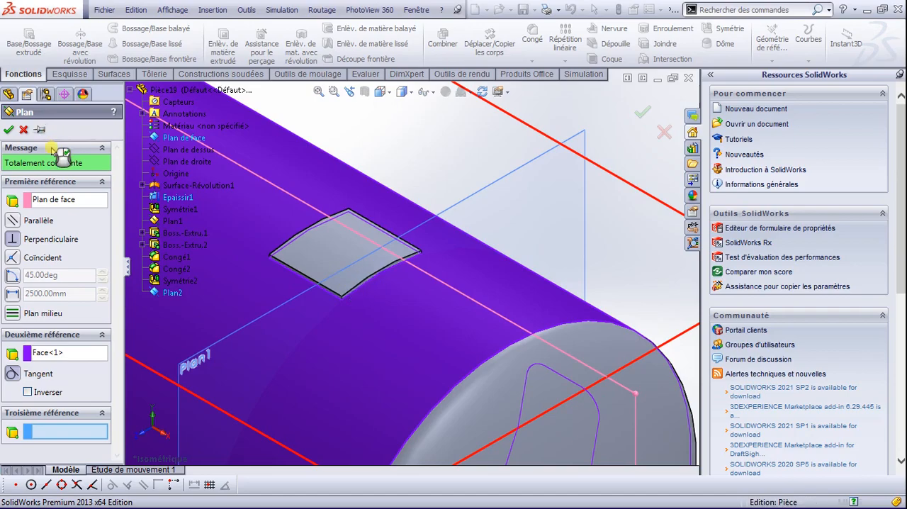
{"action": "left_click", "coordinate": [330, 238]}
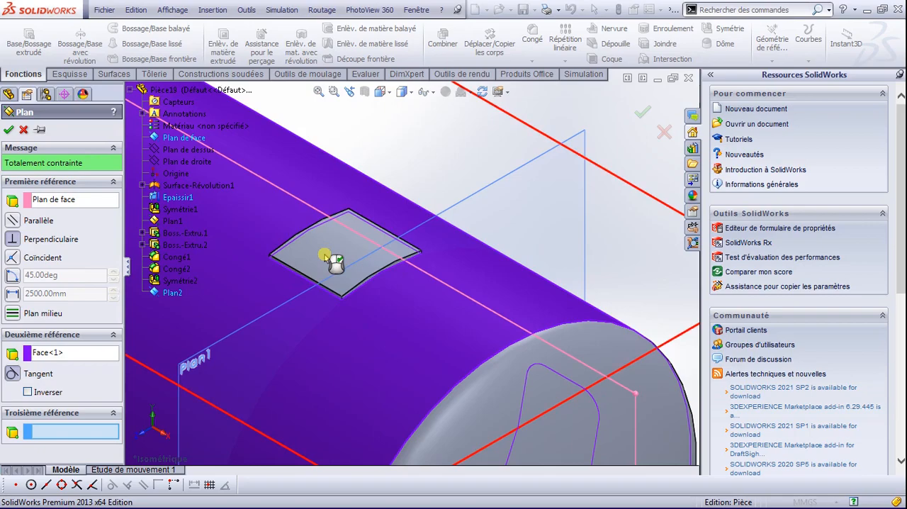
{"action": "left_click", "coordinate": [325, 254]}
{"action": "left_click", "coordinate": [325, 254]}
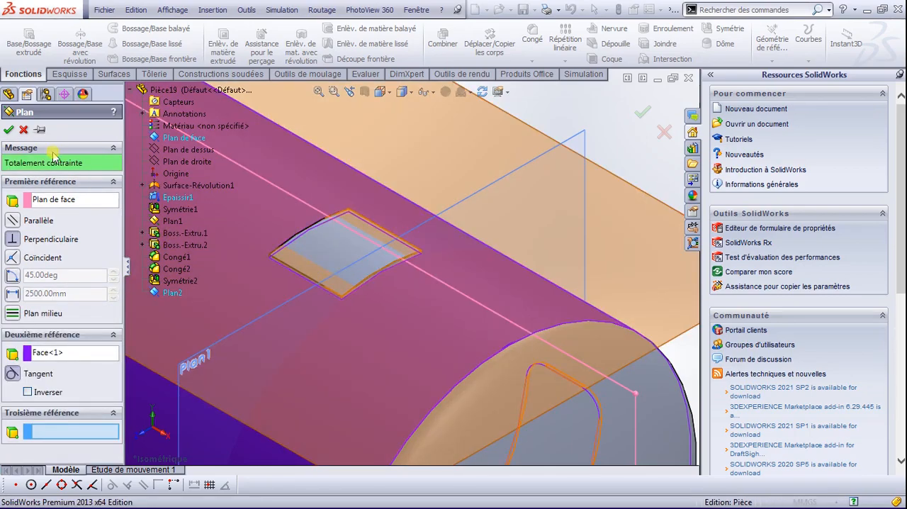
{"action": "left_click", "coordinate": [8, 130]}
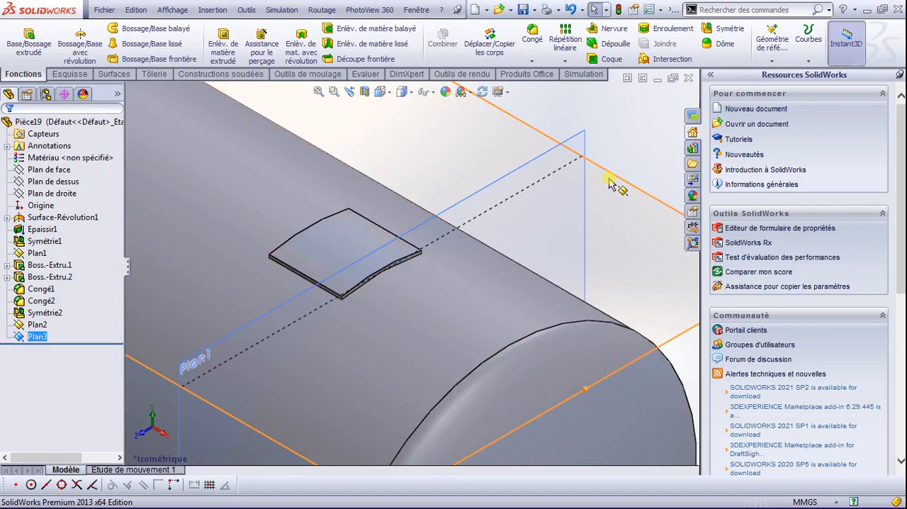
Step: Open a new sketch on the tangent plane Plan3, viewed from above around the rectangular pad
{"action": "key", "text": "space"}
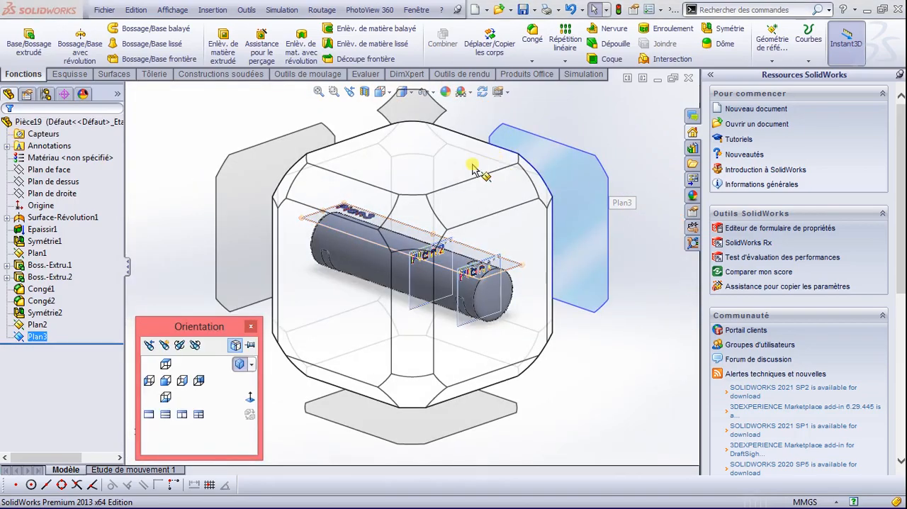
{"action": "left_click", "coordinate": [471, 168]}
{"action": "scroll", "coordinate": [599, 271], "scroll_direction": "down", "scroll_amount": 4}
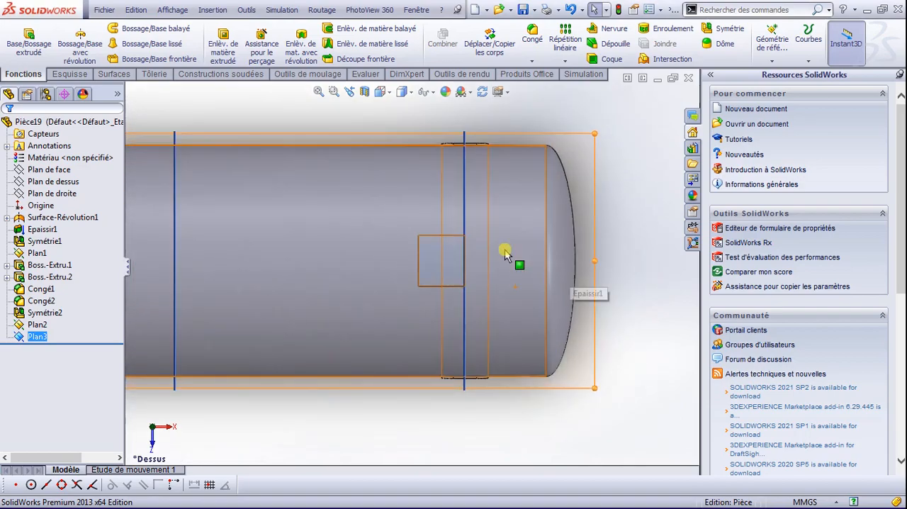
{"action": "scroll", "coordinate": [457, 263], "scroll_direction": "down", "scroll_amount": 3}
{"action": "scroll", "coordinate": [425, 260], "scroll_direction": "down", "scroll_amount": 4}
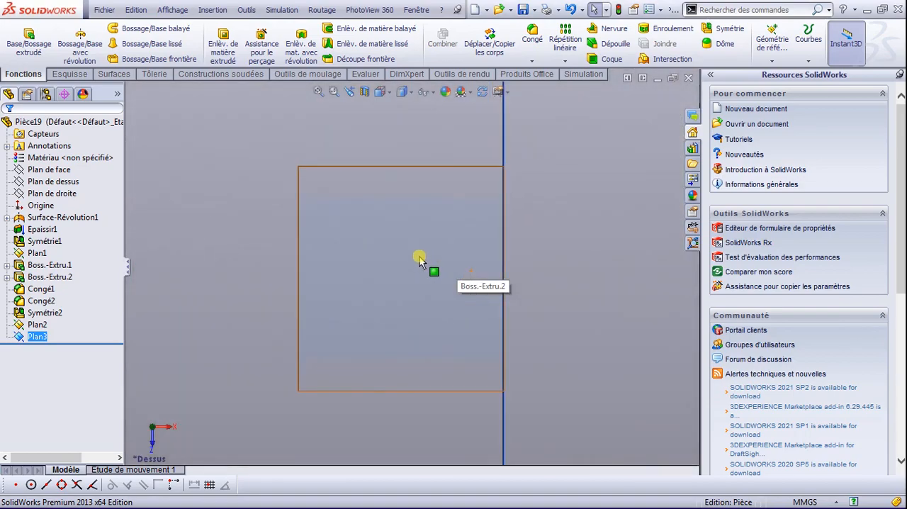
{"action": "left_click", "coordinate": [68, 74]}
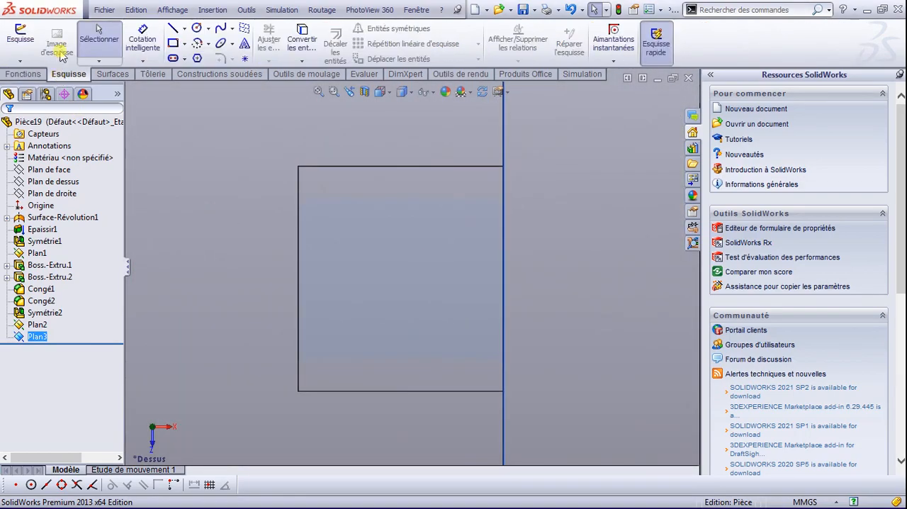
{"action": "right_click", "coordinate": [35, 336]}
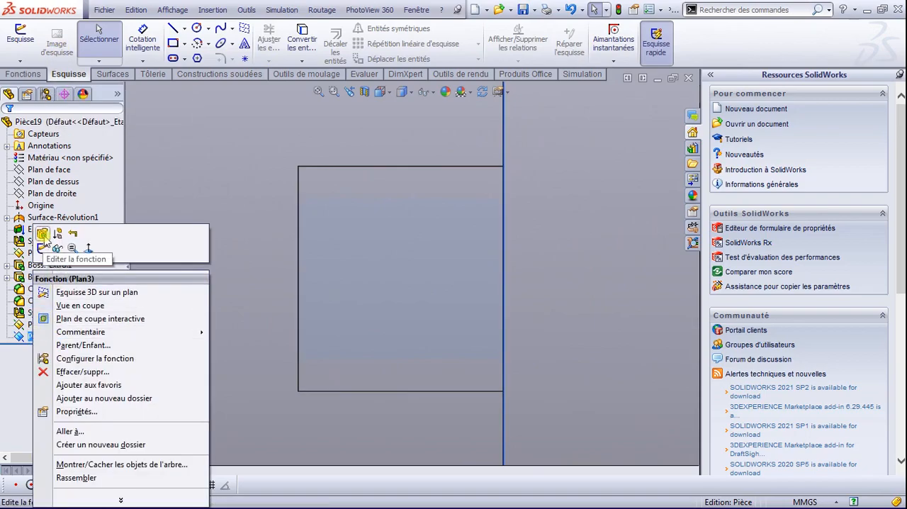
{"action": "left_click", "coordinate": [43, 239]}
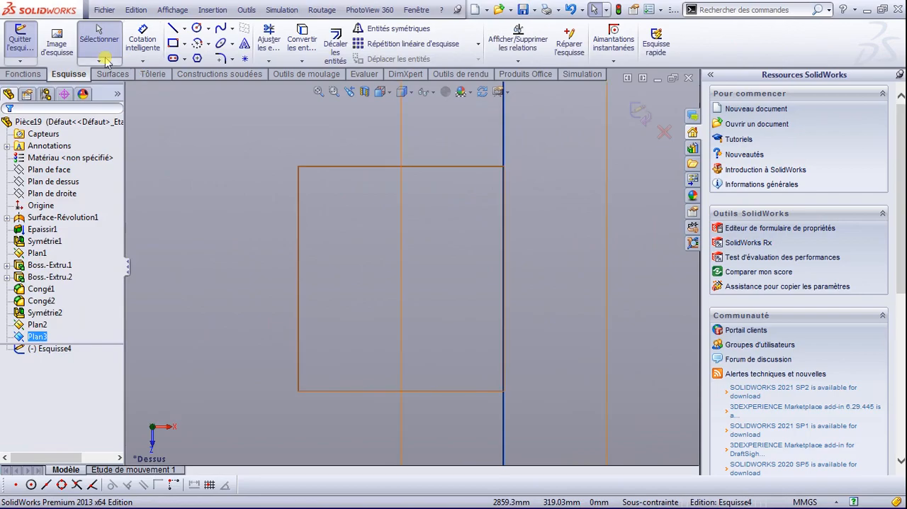
Step: Draw a horizontal construction line aligned with the origin, running across the rectangular pad and past both of its edges
{"action": "left_click", "coordinate": [184, 44]}
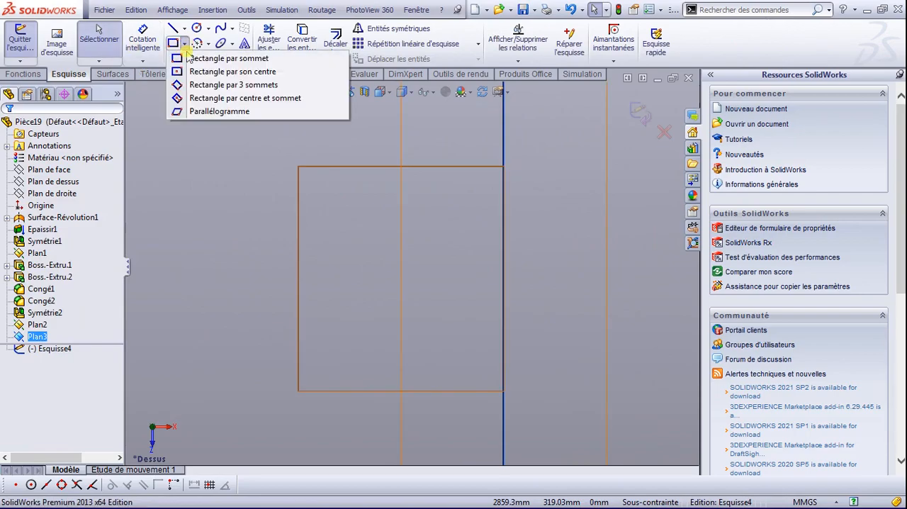
{"action": "left_click", "coordinate": [194, 72]}
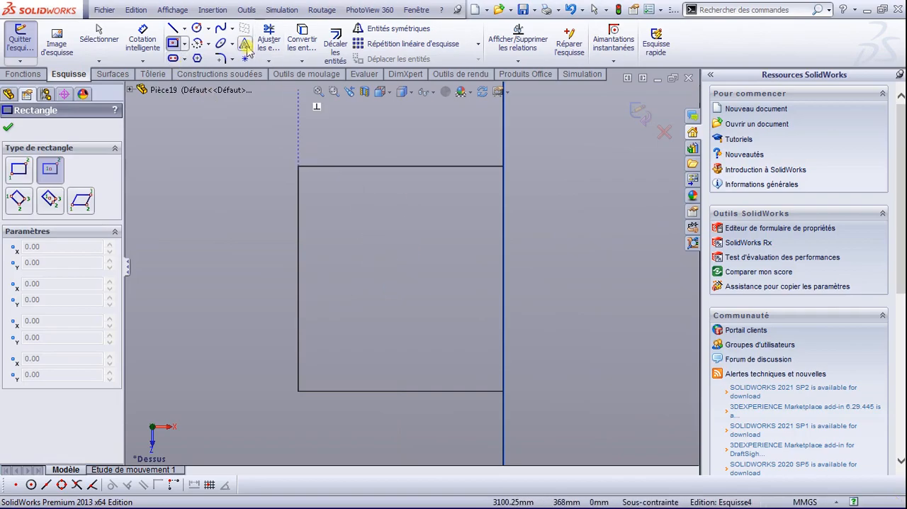
{"action": "left_click", "coordinate": [185, 29]}
{"action": "left_click", "coordinate": [205, 75]}
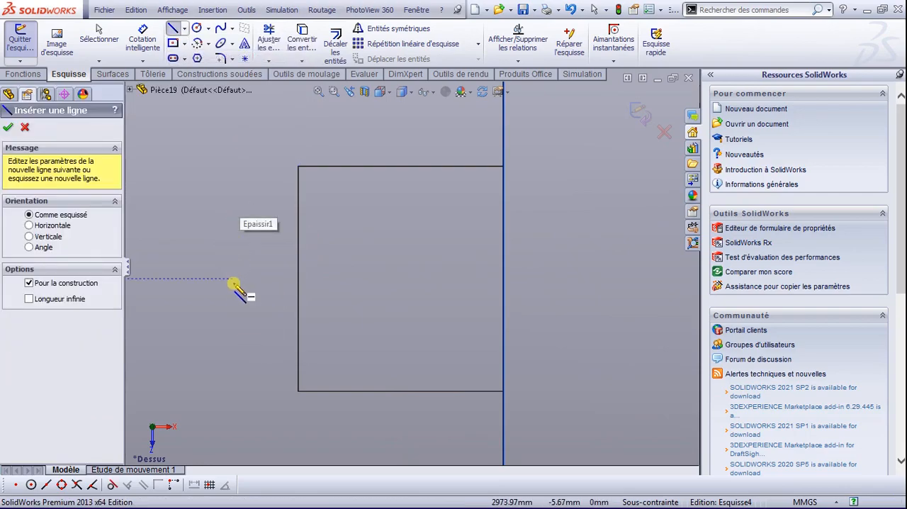
{"action": "left_click", "coordinate": [233, 278]}
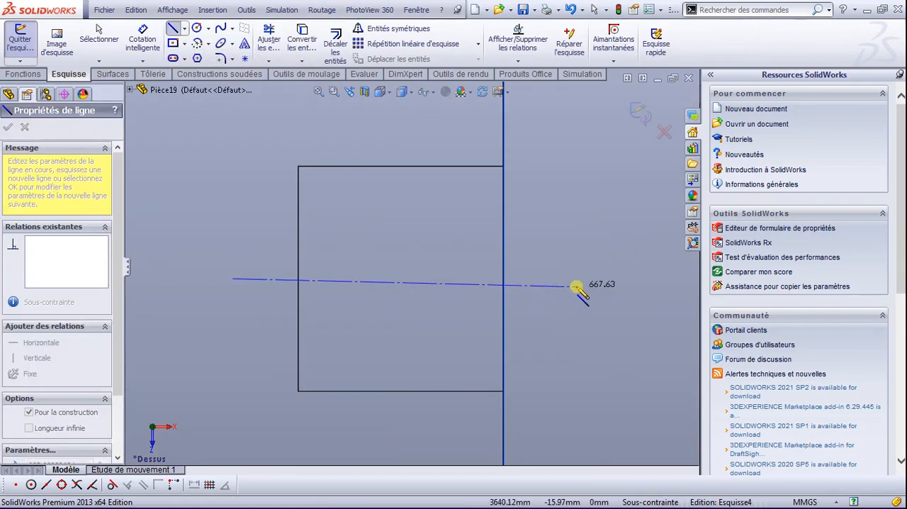
{"action": "left_click", "coordinate": [559, 278]}
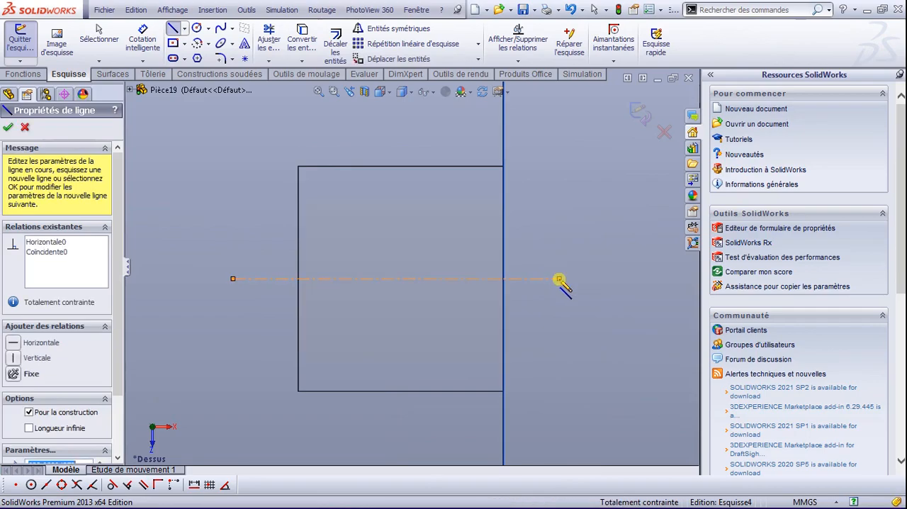
{"action": "key", "text": "Escape"}
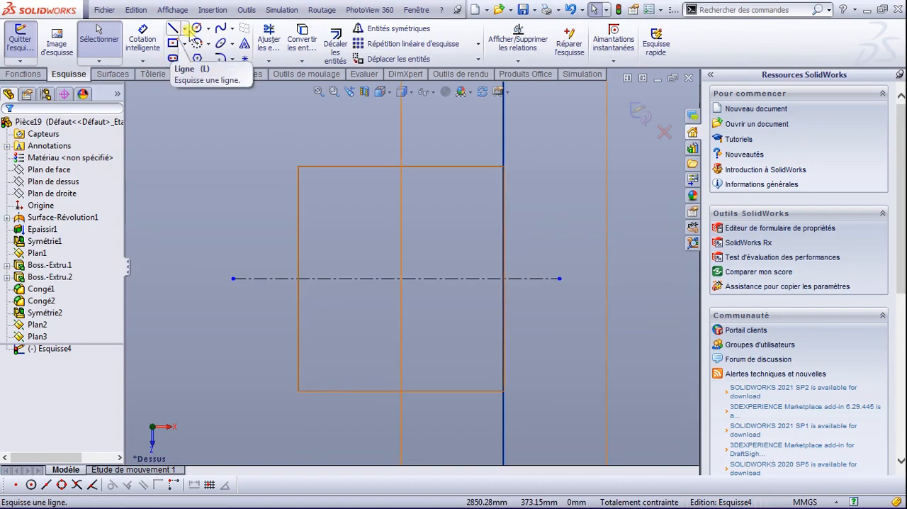
Step: Sketch a centre rectangle of about 309 by 114 mm on the construction line, near the middle of the pad
{"action": "left_click", "coordinate": [173, 43]}
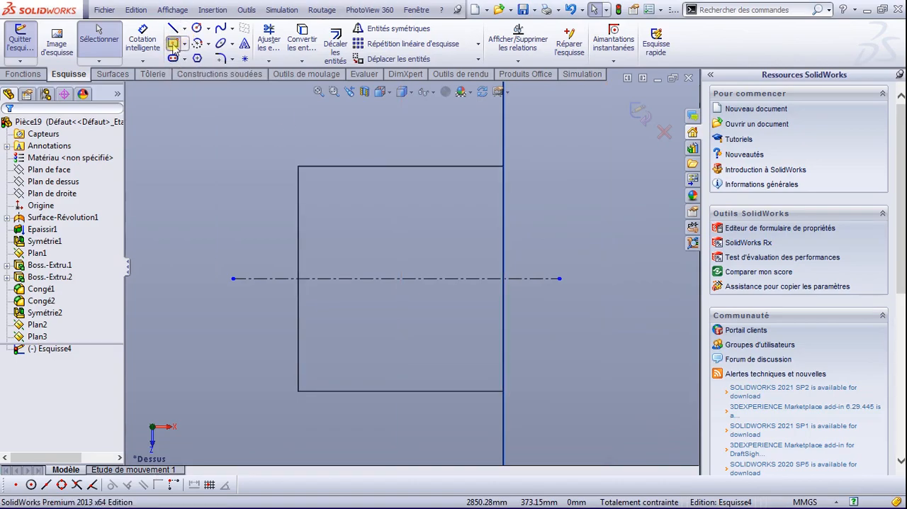
{"action": "left_click", "coordinate": [397, 278]}
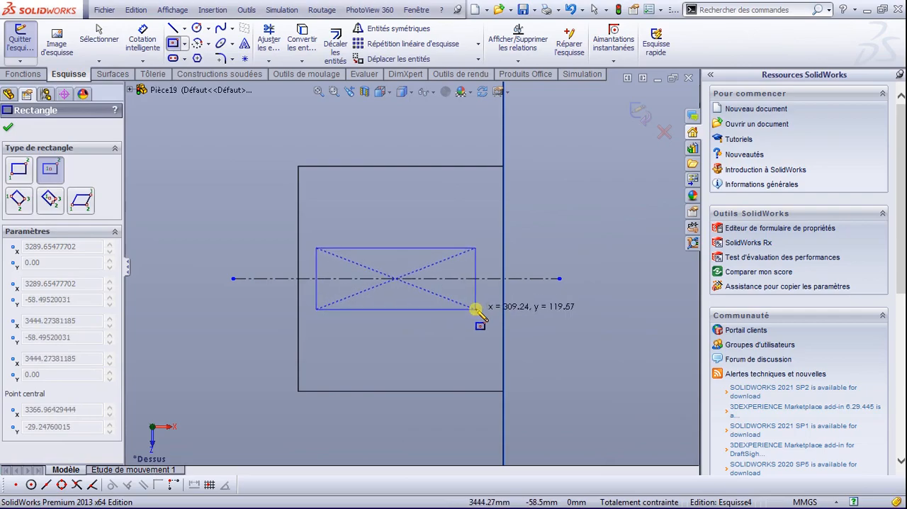
{"action": "left_click", "coordinate": [476, 307]}
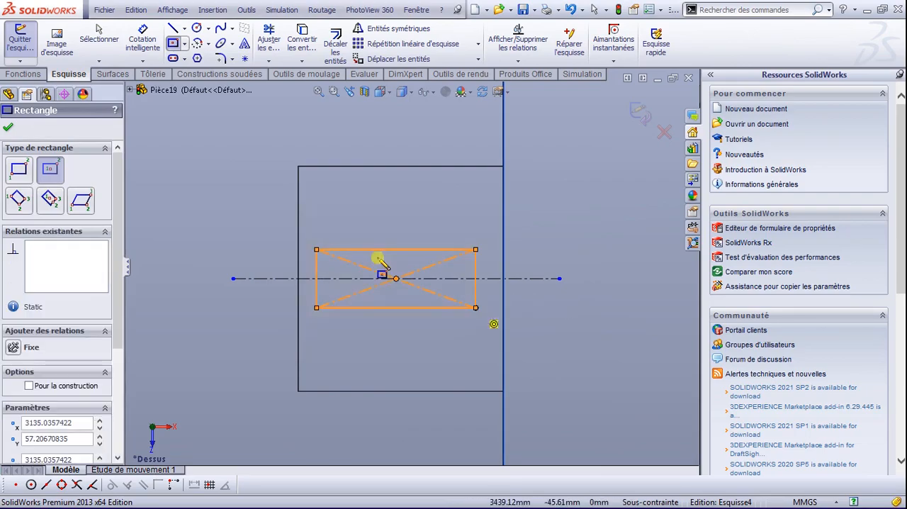
{"action": "left_click", "coordinate": [7, 127]}
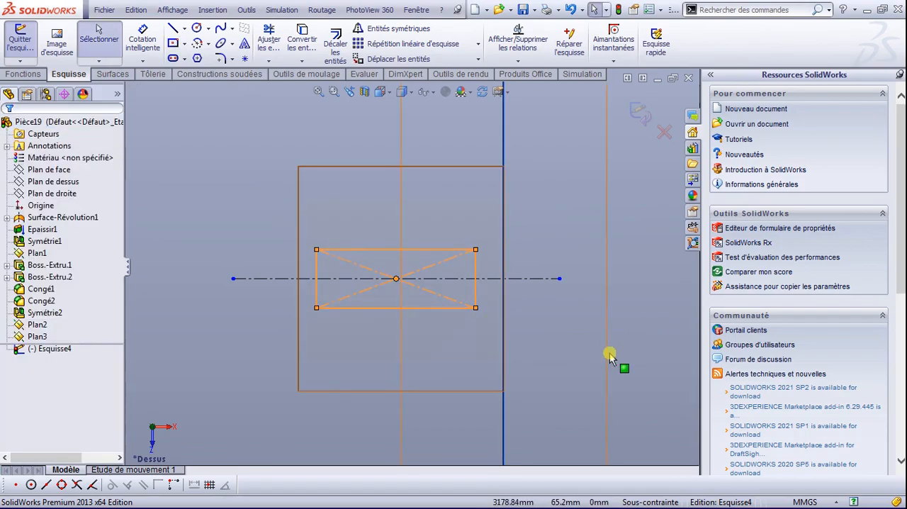
{"action": "scroll", "coordinate": [388, 295], "scroll_direction": "down", "scroll_amount": 1}
{"action": "scroll", "coordinate": [414, 300], "scroll_direction": "up", "scroll_amount": 2}
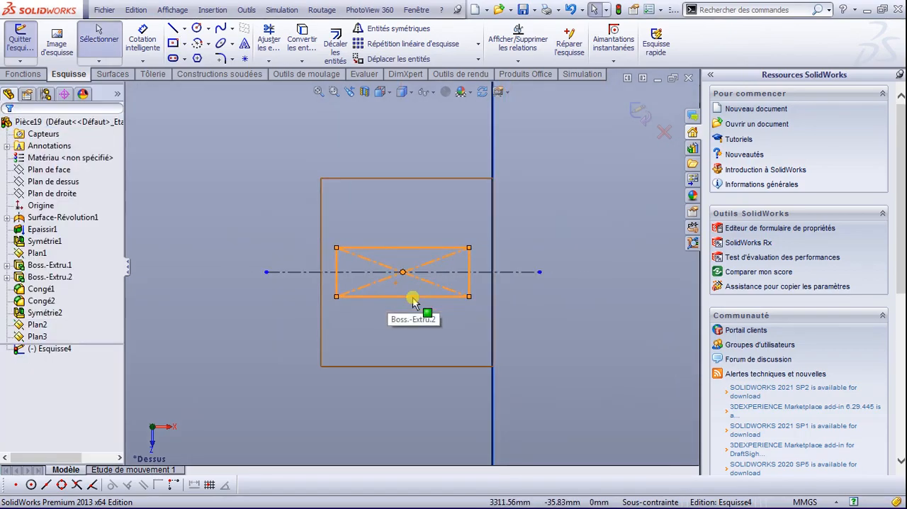
Step: Extrude the rectangle 200 mm upward from the sketch plane as a blind boss merged with the existing body
{"action": "key", "text": "space"}
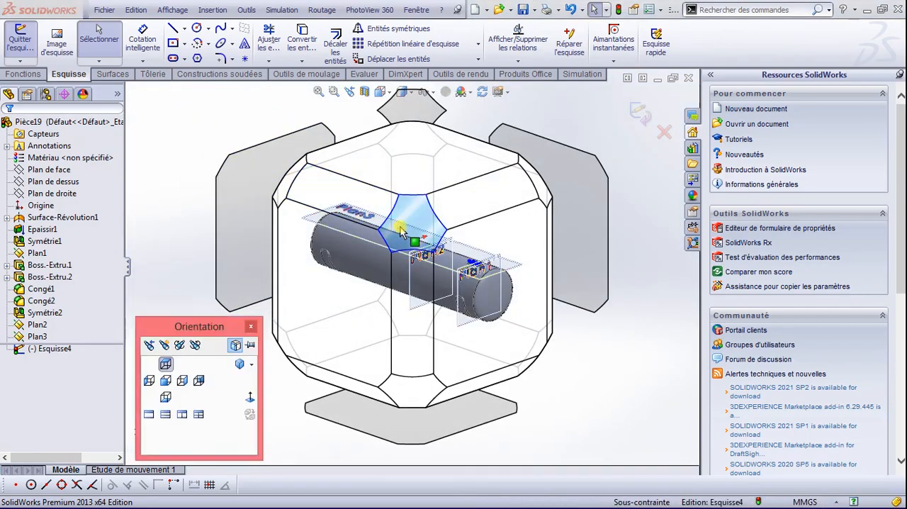
{"action": "left_click", "coordinate": [401, 227]}
{"action": "scroll", "coordinate": [479, 272], "scroll_direction": "down", "scroll_amount": 5}
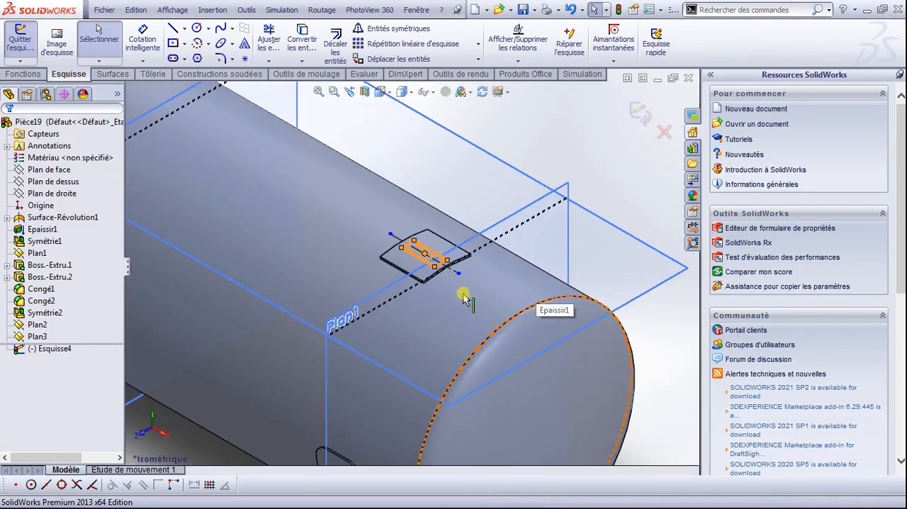
{"action": "scroll", "coordinate": [422, 280], "scroll_direction": "down", "scroll_amount": 2}
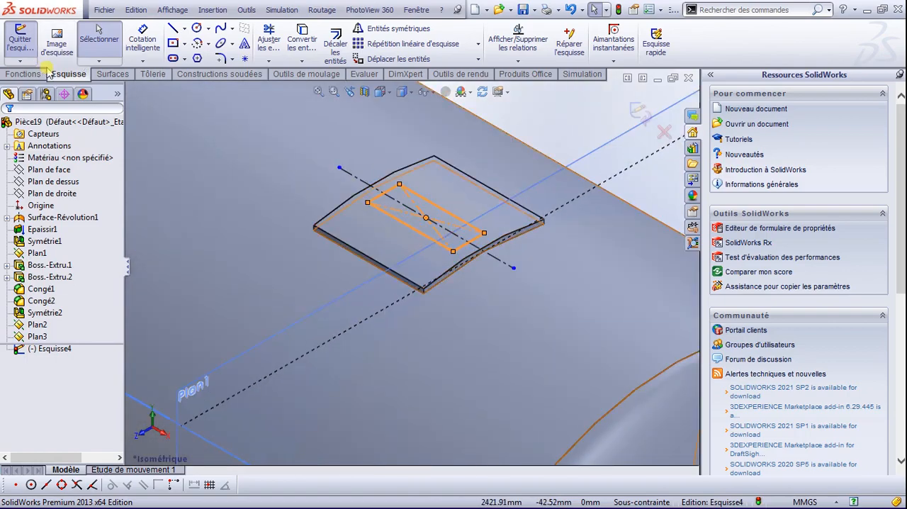
{"action": "left_click", "coordinate": [21, 41]}
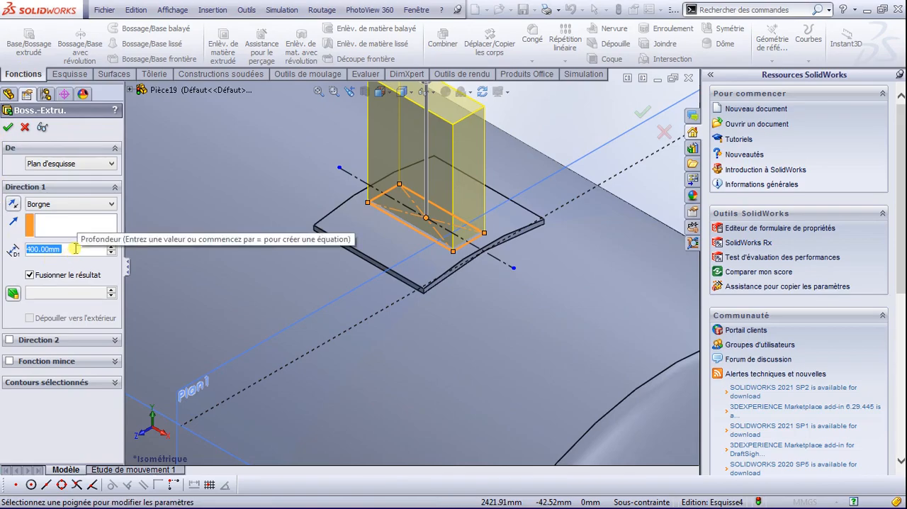
{"action": "type", "text": "150"}
{"action": "key", "text": "Return"}
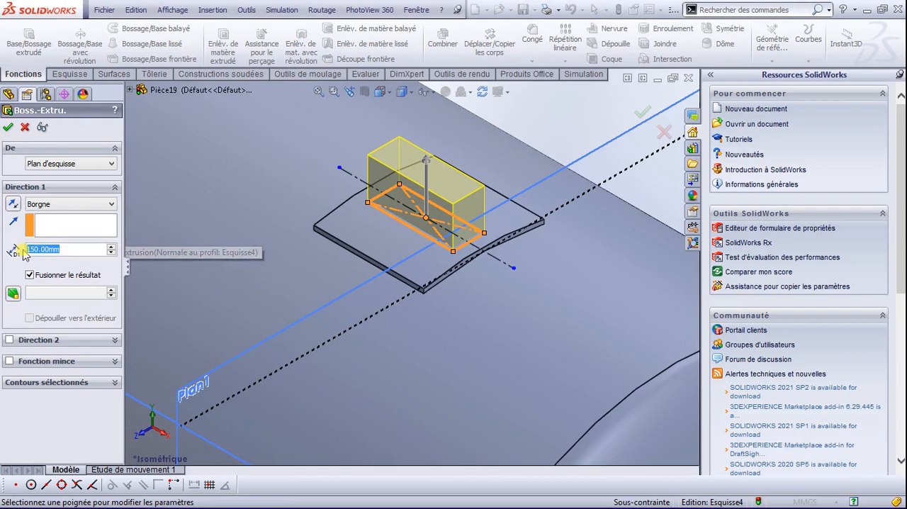
{"action": "type", "text": "200"}
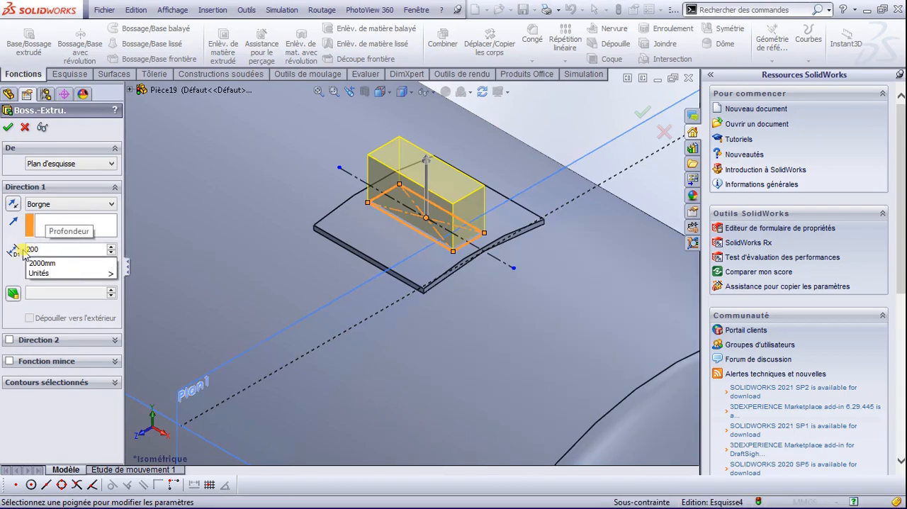
{"action": "key", "text": "Return"}
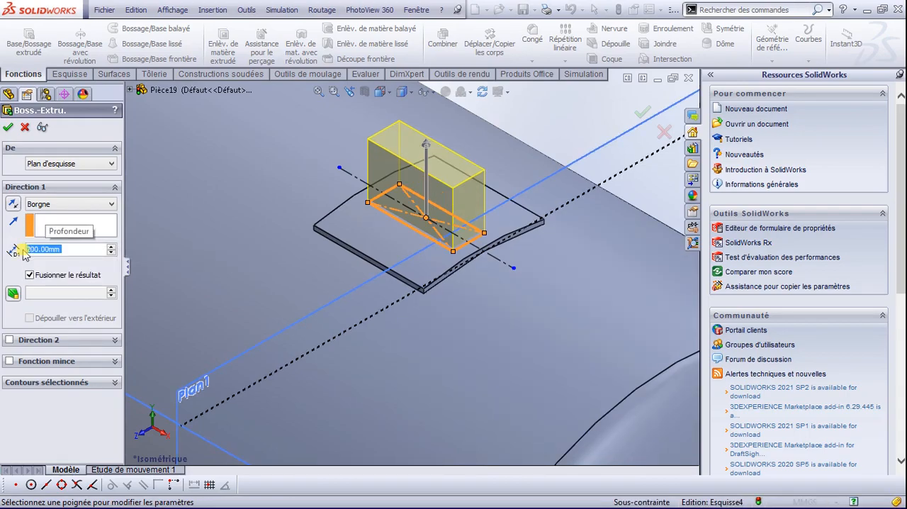
{"action": "left_click", "coordinate": [9, 127]}
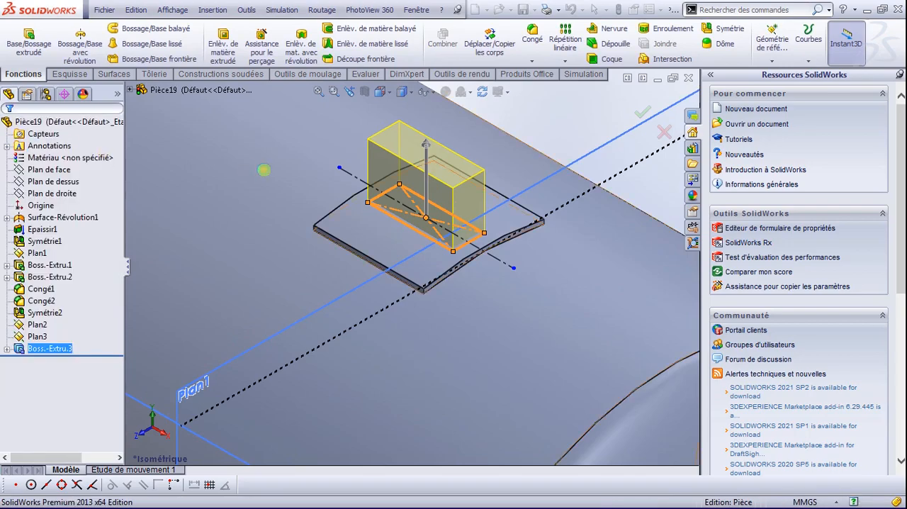
{"action": "scroll", "coordinate": [371, 201], "scroll_direction": "down", "scroll_amount": 5}
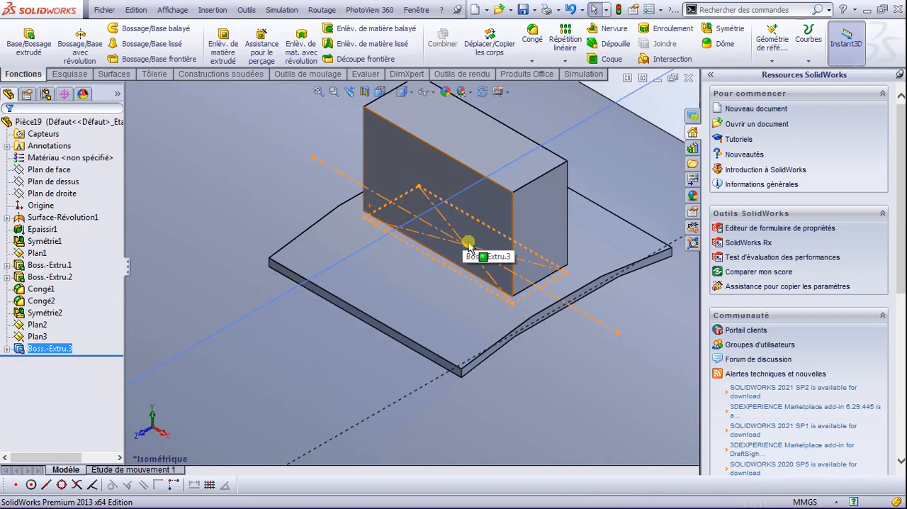
Step: Open a new sketch on the front face of the block, viewed from the front
{"action": "scroll", "coordinate": [468, 244], "scroll_direction": "down", "scroll_amount": 4}
{"action": "middle_click_drag", "start_coordinate": [476, 270], "coordinate": [556, 287]}
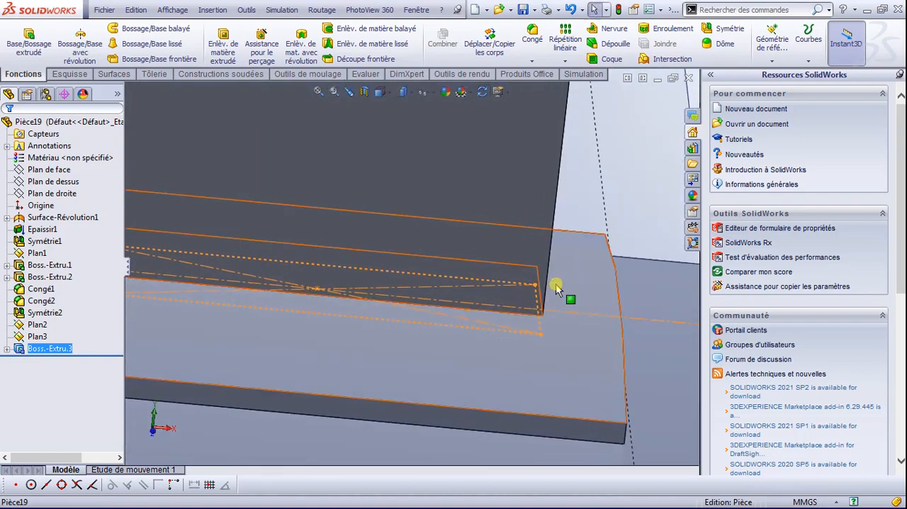
{"action": "scroll", "coordinate": [557, 287], "scroll_direction": "up", "scroll_amount": 5}
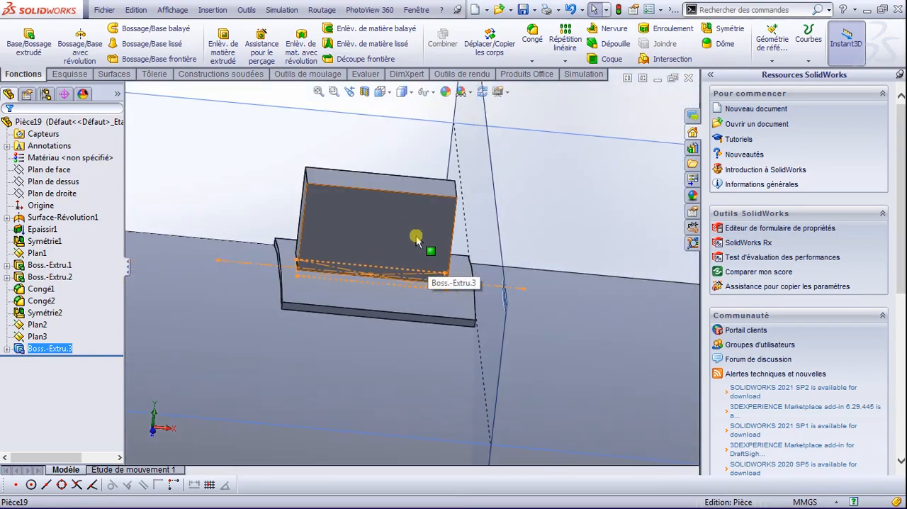
{"action": "key", "text": "space"}
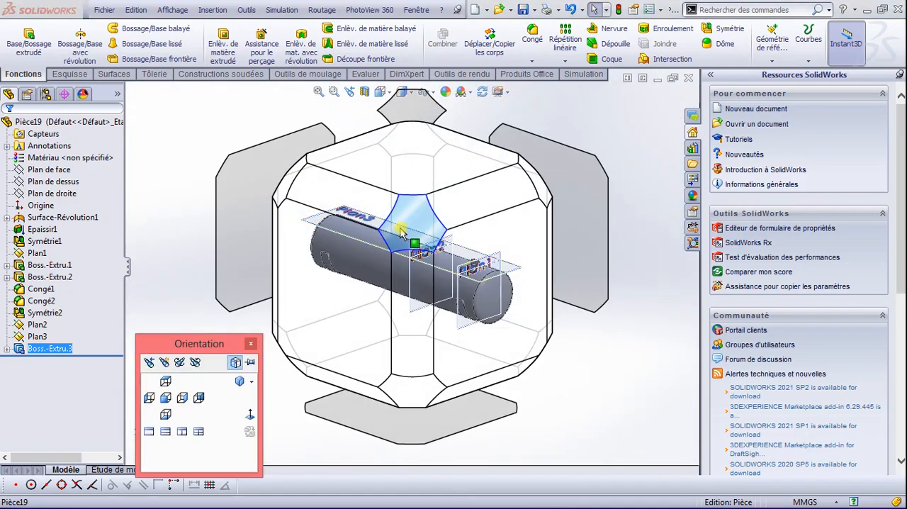
{"action": "left_click", "coordinate": [347, 280]}
{"action": "scroll", "coordinate": [543, 212], "scroll_direction": "down", "scroll_amount": 8}
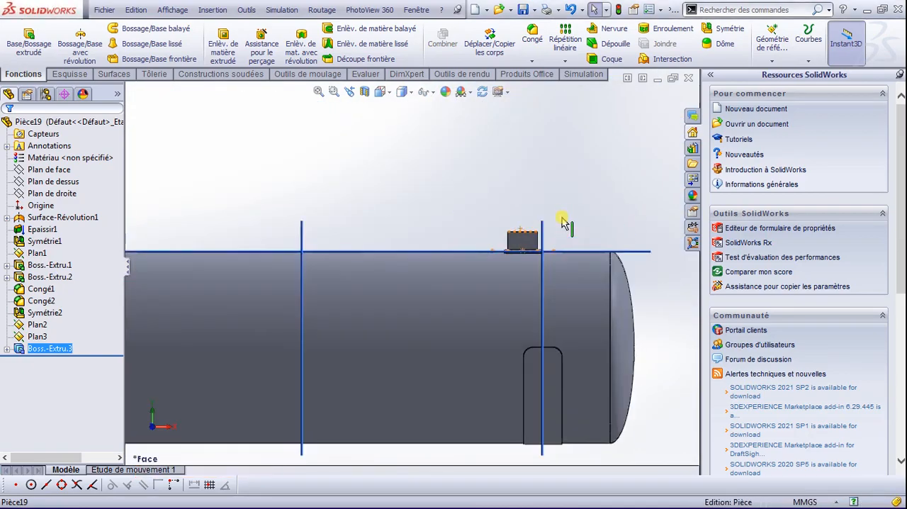
{"action": "scroll", "coordinate": [471, 277], "scroll_direction": "down", "scroll_amount": 5}
{"action": "scroll", "coordinate": [407, 233], "scroll_direction": "down", "scroll_amount": 3}
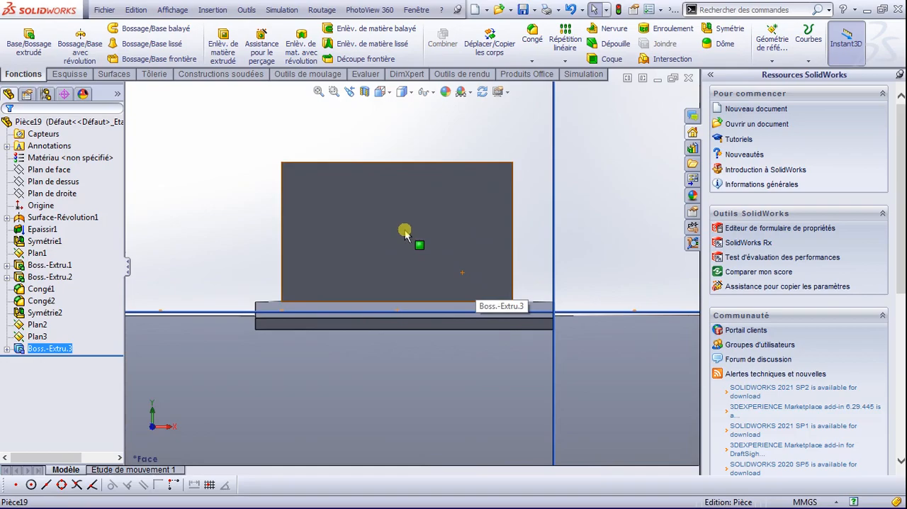
{"action": "scroll", "coordinate": [304, 168], "scroll_direction": "down", "scroll_amount": 2}
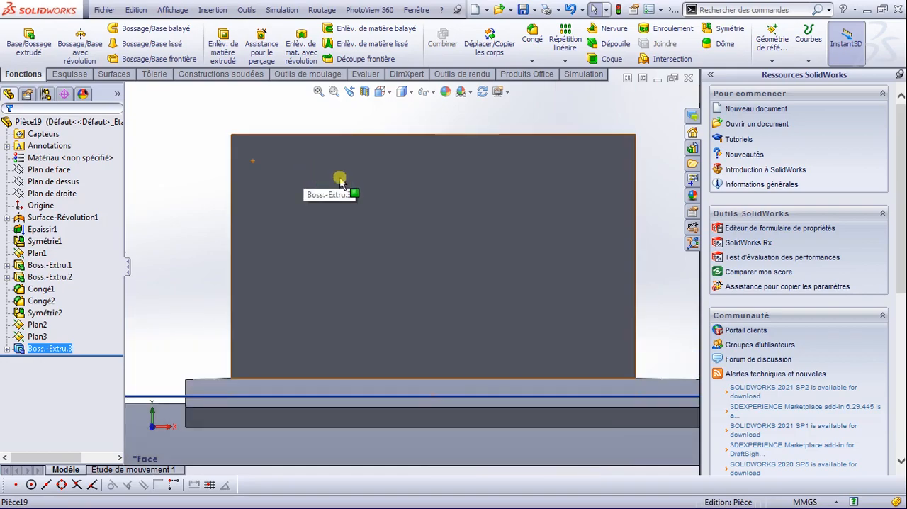
{"action": "left_click", "coordinate": [387, 194]}
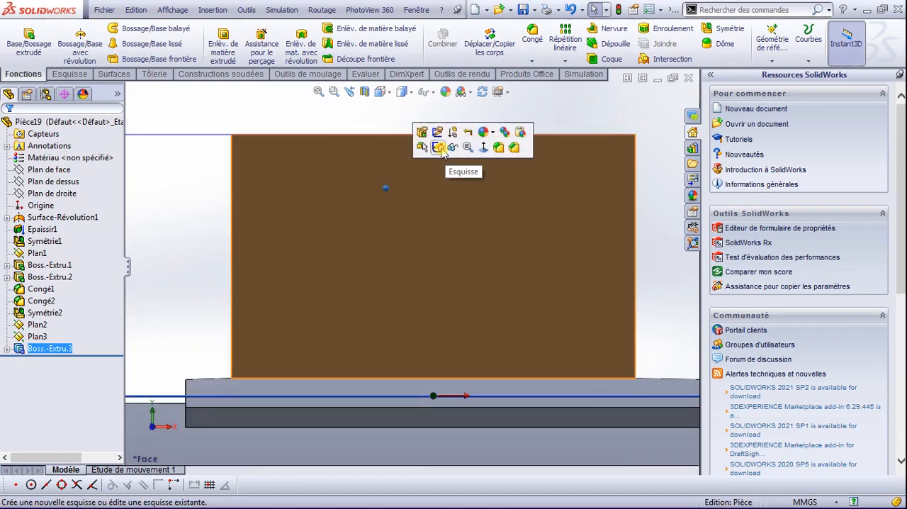
{"action": "left_click", "coordinate": [438, 152]}
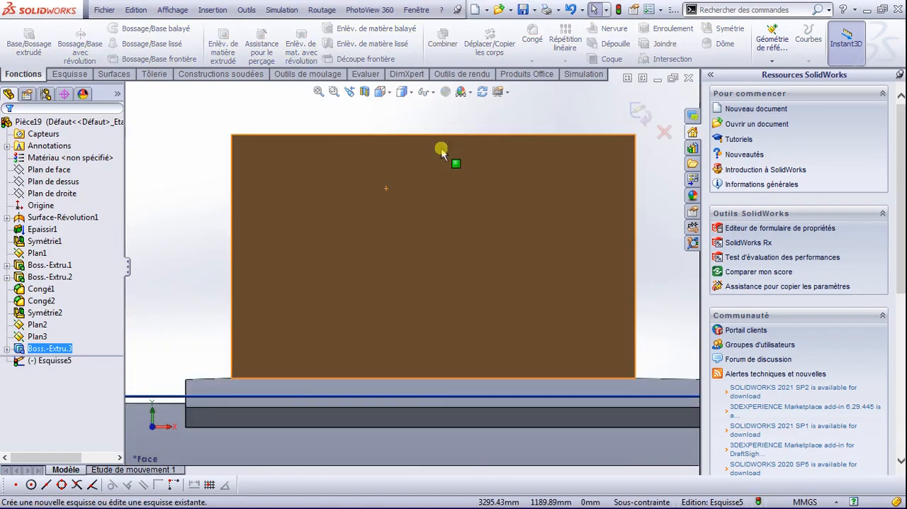
Step: Draw a vertical construction line on the block's front face from the midpoint of its upper edge to its lower edge
{"action": "left_click", "coordinate": [69, 74]}
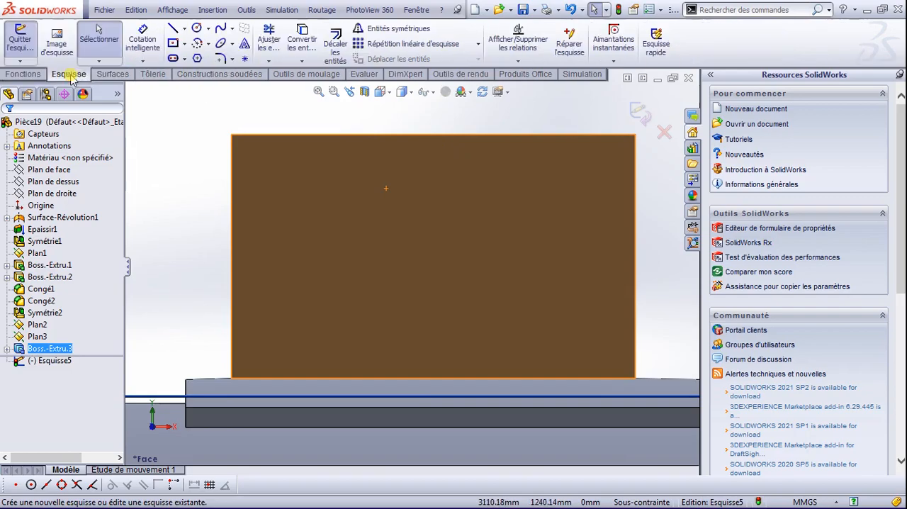
{"action": "left_click", "coordinate": [196, 26]}
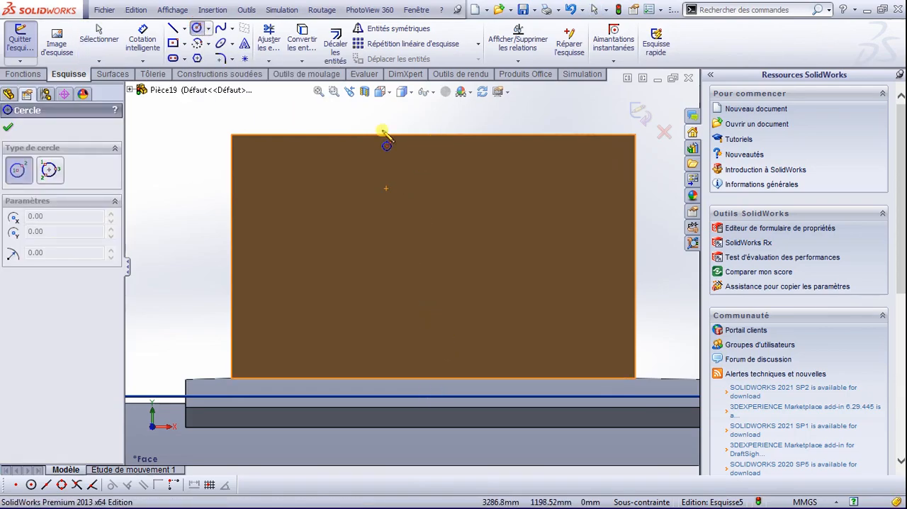
{"action": "left_click", "coordinate": [184, 30]}
{"action": "left_click", "coordinate": [187, 57]}
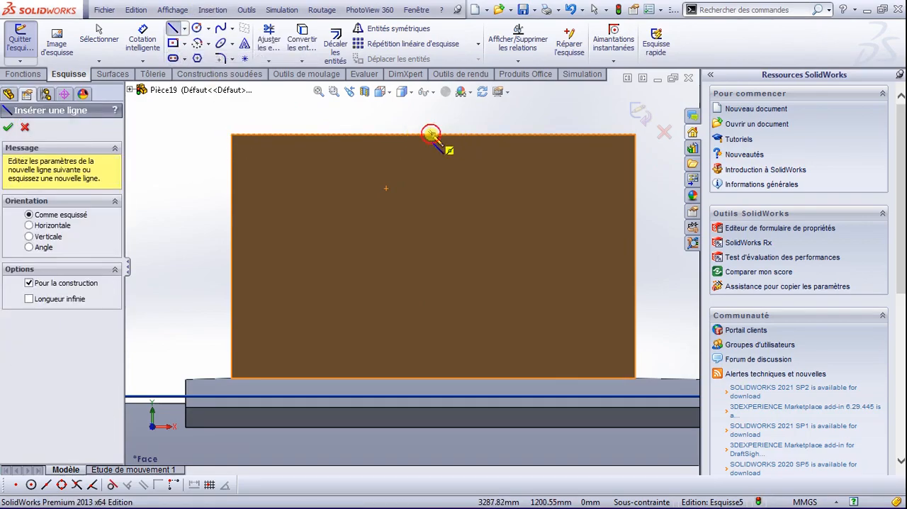
{"action": "left_click", "coordinate": [431, 134]}
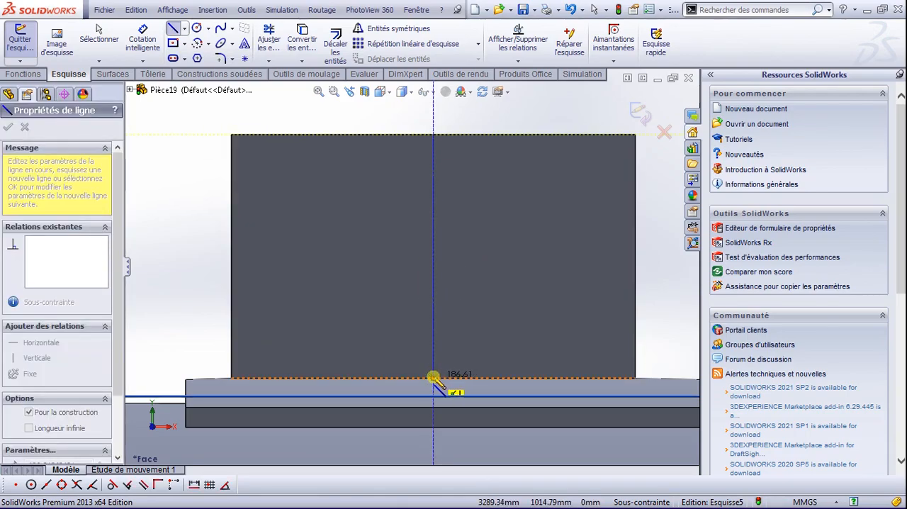
{"action": "left_click", "coordinate": [433, 377]}
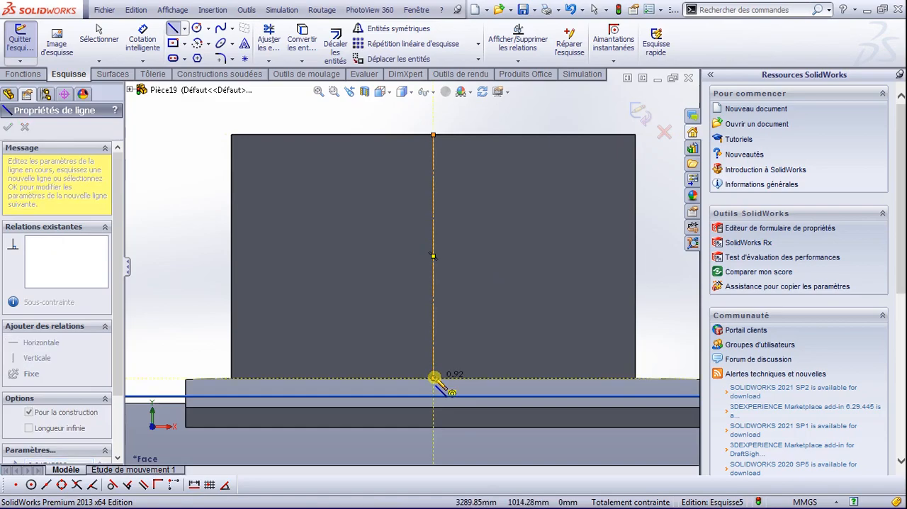
{"action": "key", "text": "Escape"}
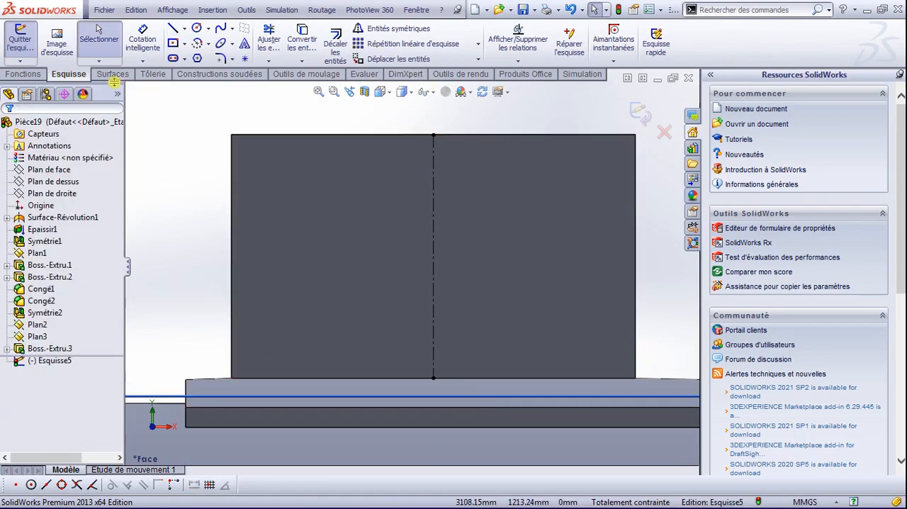
Step: Draw a three-point arc of about 161 mm radius between the block's two side edges, passing through the upper end of the construction line
{"action": "left_click", "coordinate": [199, 44]}
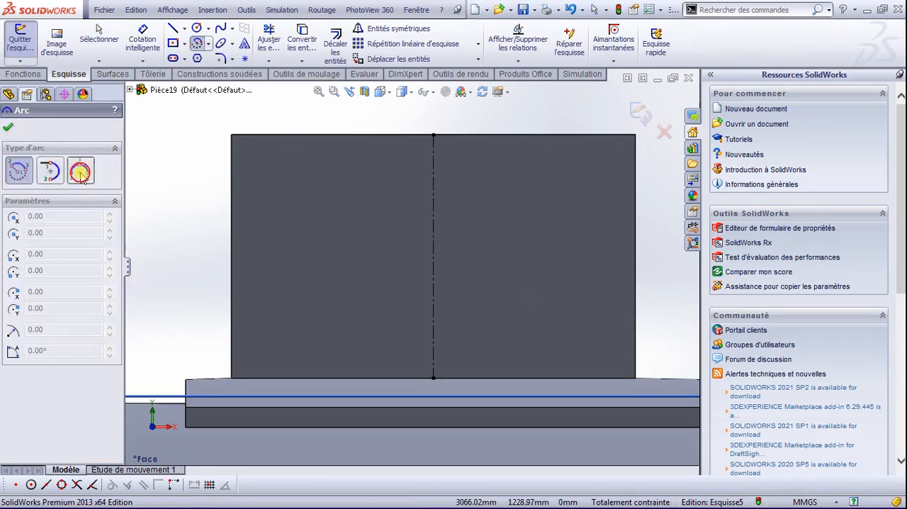
{"action": "left_click", "coordinate": [81, 173]}
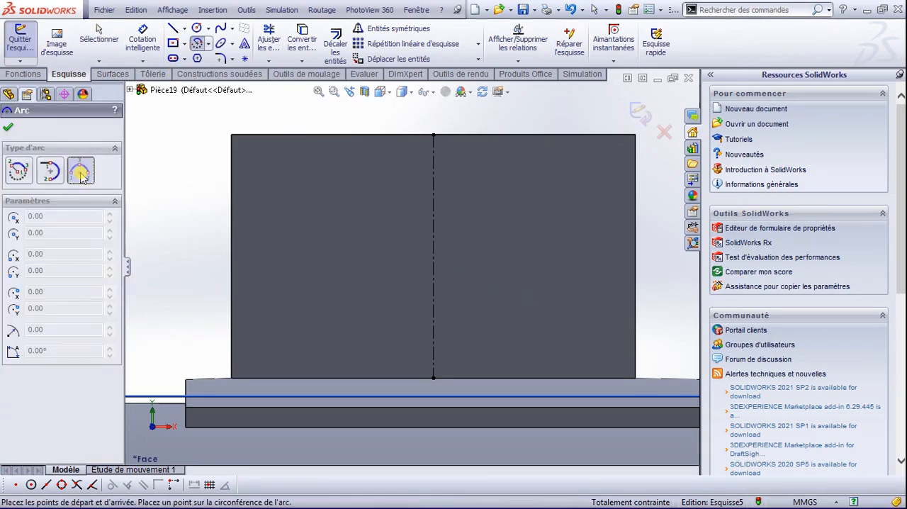
{"action": "left_click", "coordinate": [232, 287]}
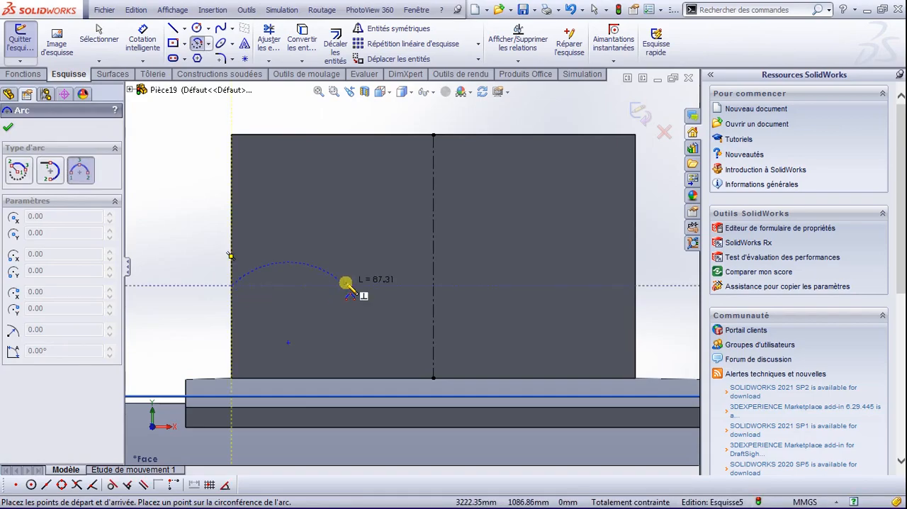
{"action": "left_click", "coordinate": [636, 286]}
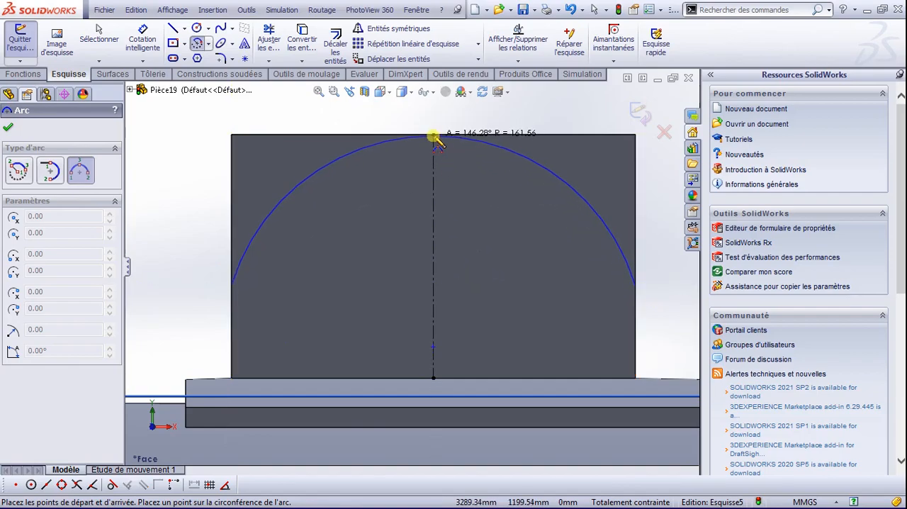
{"action": "left_click", "coordinate": [435, 138]}
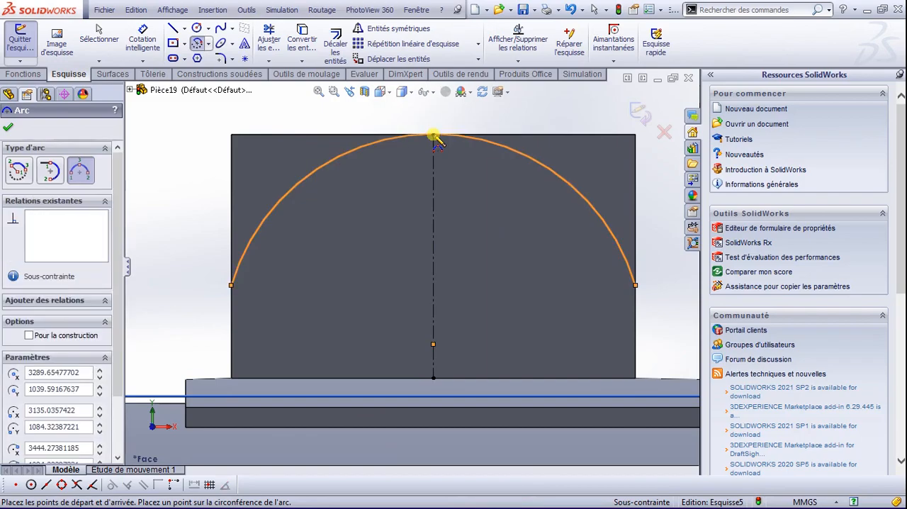
{"action": "key", "text": "Escape"}
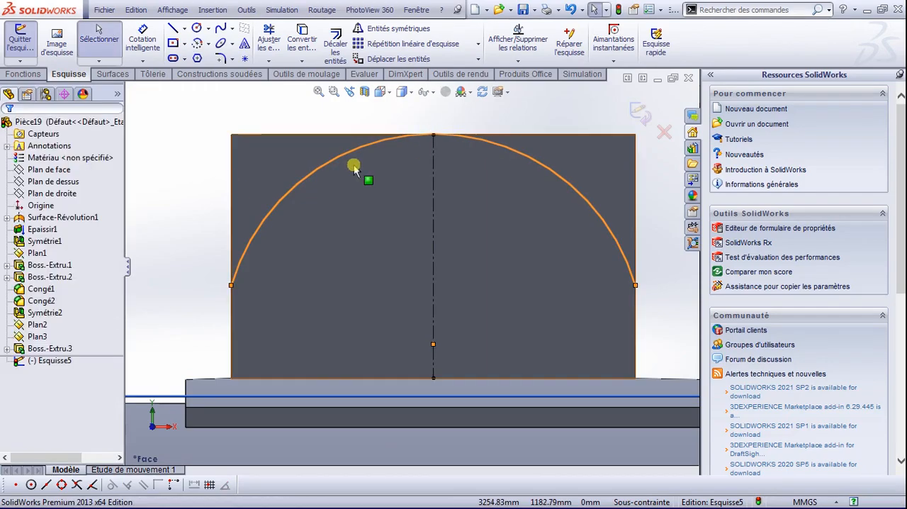
Step: Close the profile with straight lines running from the arc's ends outside the block's sides and above its upper edge
{"action": "left_click", "coordinate": [231, 284]}
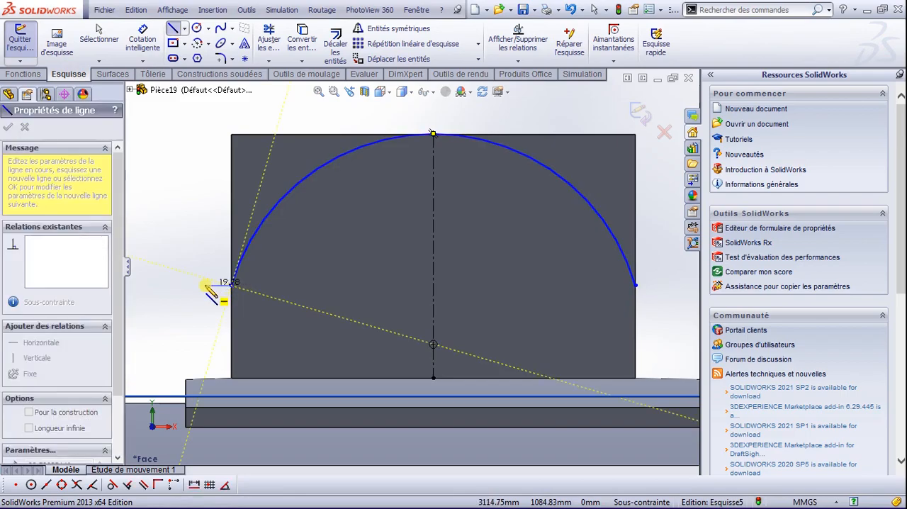
{"action": "left_click", "coordinate": [205, 285]}
{"action": "left_click", "coordinate": [205, 114]}
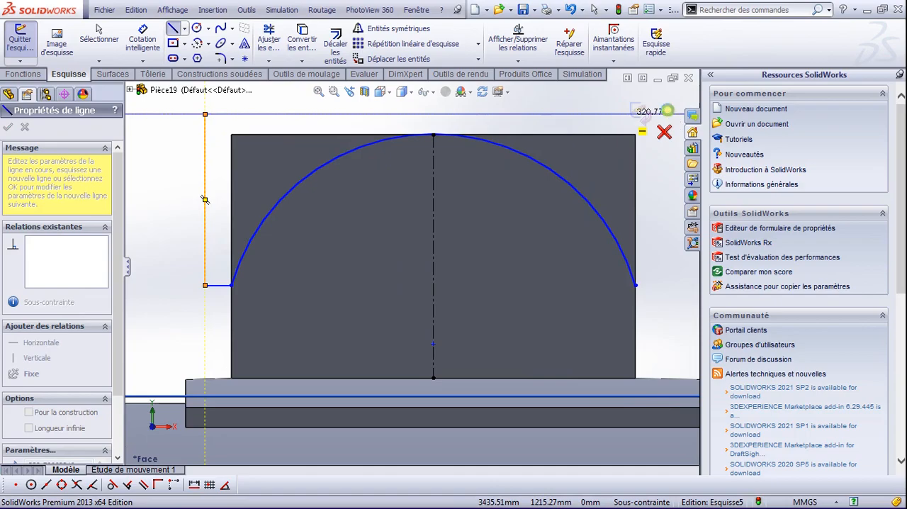
{"action": "left_click", "coordinate": [665, 132]}
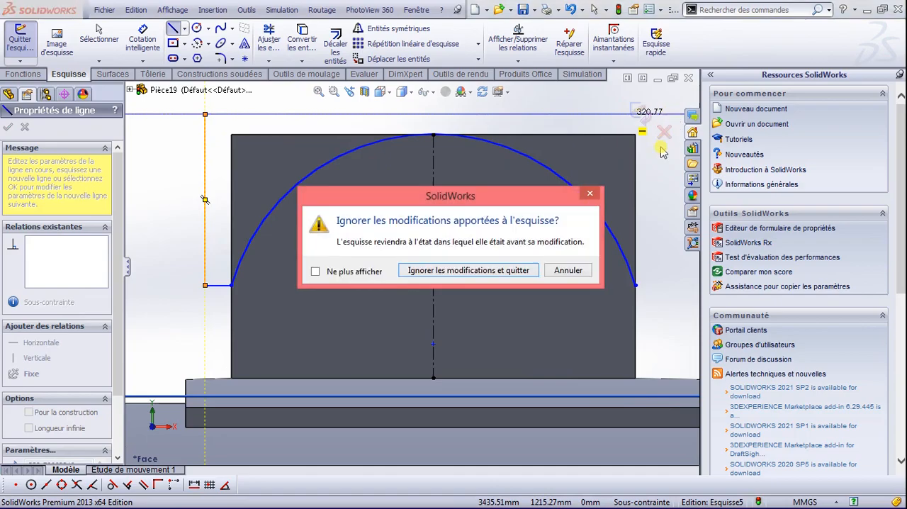
{"action": "left_click", "coordinate": [590, 197]}
{"action": "scroll", "coordinate": [543, 162], "scroll_direction": "down", "scroll_amount": 1}
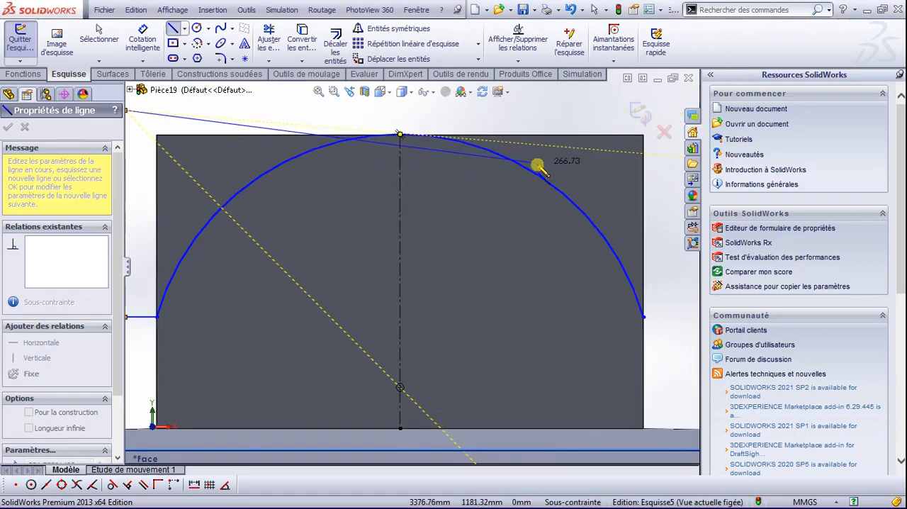
{"action": "scroll", "coordinate": [538, 166], "scroll_direction": "up", "scroll_amount": 3}
{"action": "left_click", "coordinate": [560, 176]}
{"action": "left_click", "coordinate": [559, 297]}
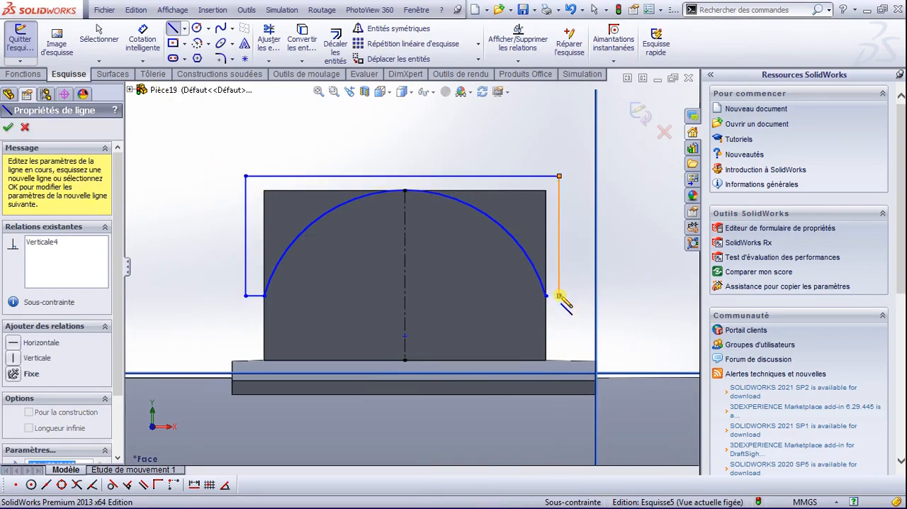
{"action": "left_click", "coordinate": [547, 296]}
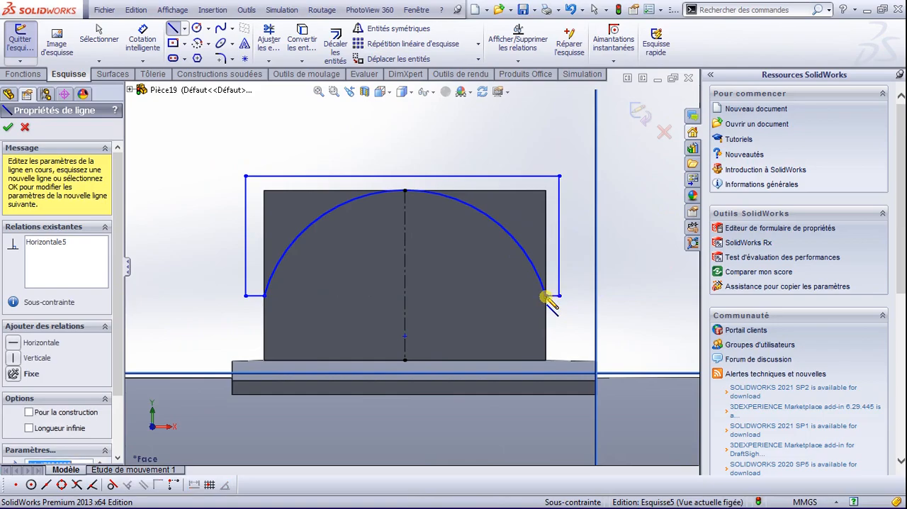
{"action": "left_click", "coordinate": [11, 127]}
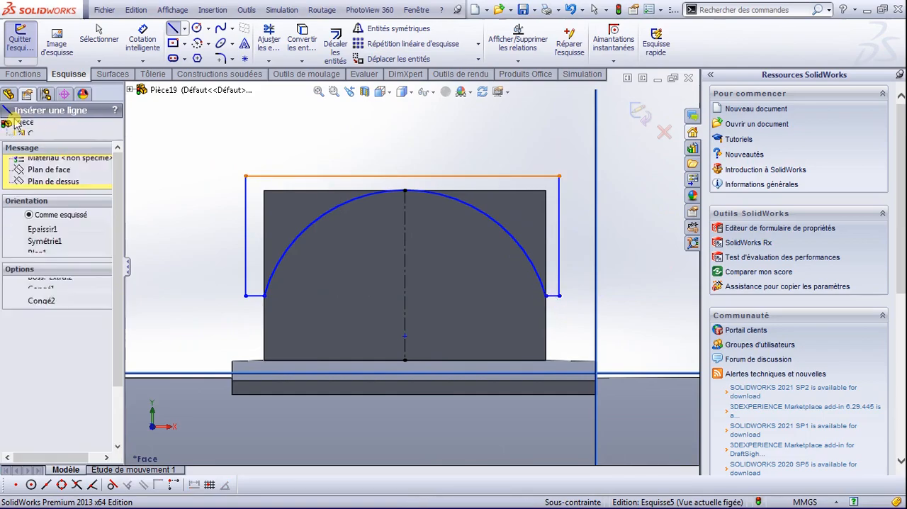
Step: Cut the closed profile through the block as a 200 mm blind extruded cut from the sketch plane
{"action": "left_click", "coordinate": [32, 76]}
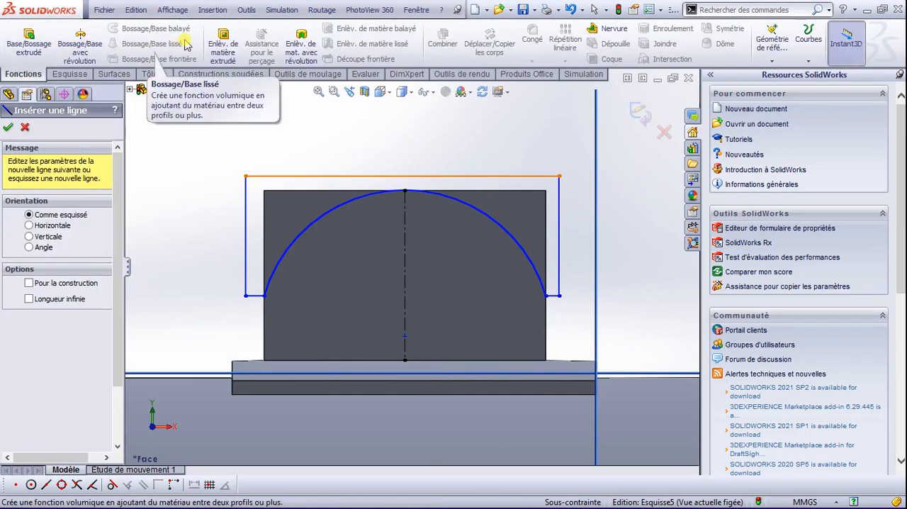
{"action": "left_click", "coordinate": [224, 44]}
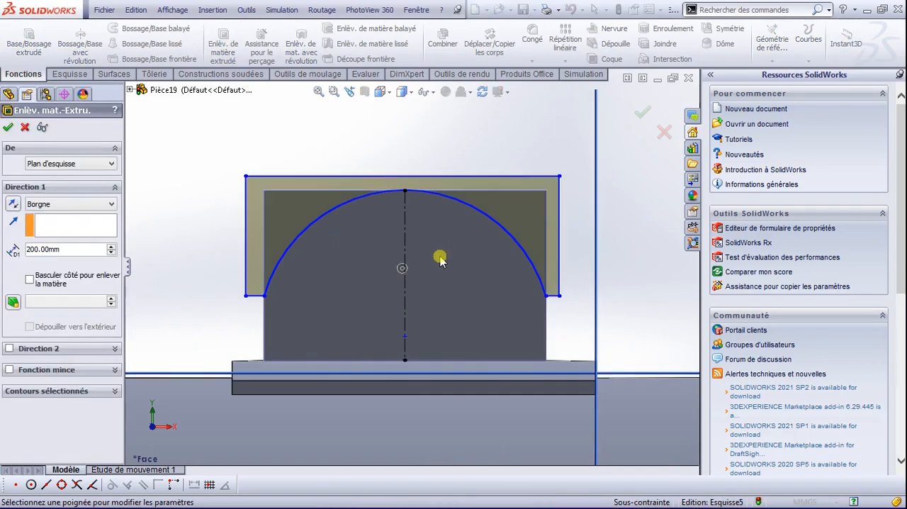
{"action": "middle_click_drag", "start_coordinate": [443, 250], "coordinate": [383, 300]}
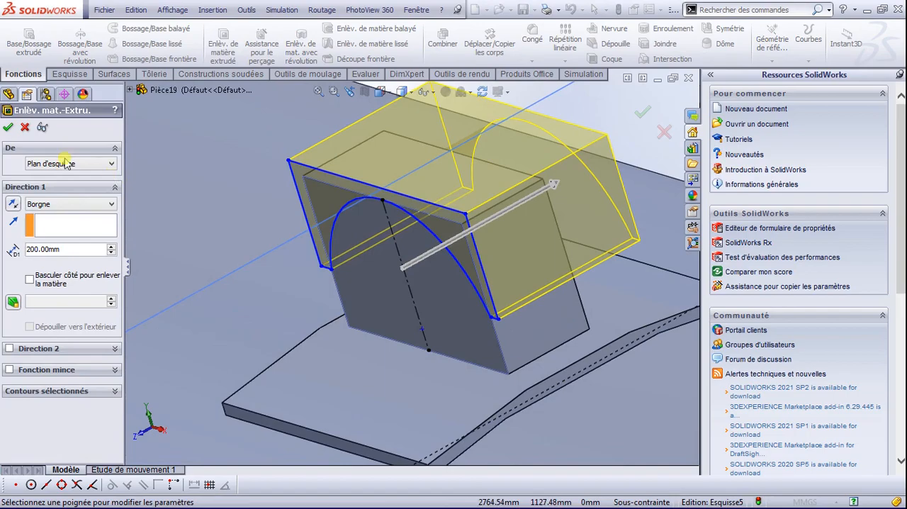
{"action": "left_click", "coordinate": [7, 126]}
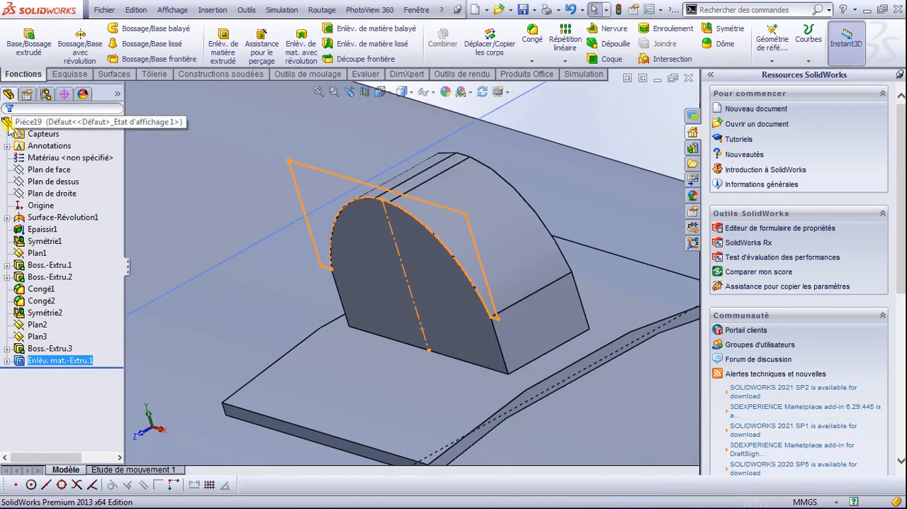
Step: Reopen the sketch of the block's extruded cut for editing, with the model shown in front view
{"action": "scroll", "coordinate": [395, 324], "scroll_direction": "down", "scroll_amount": 5}
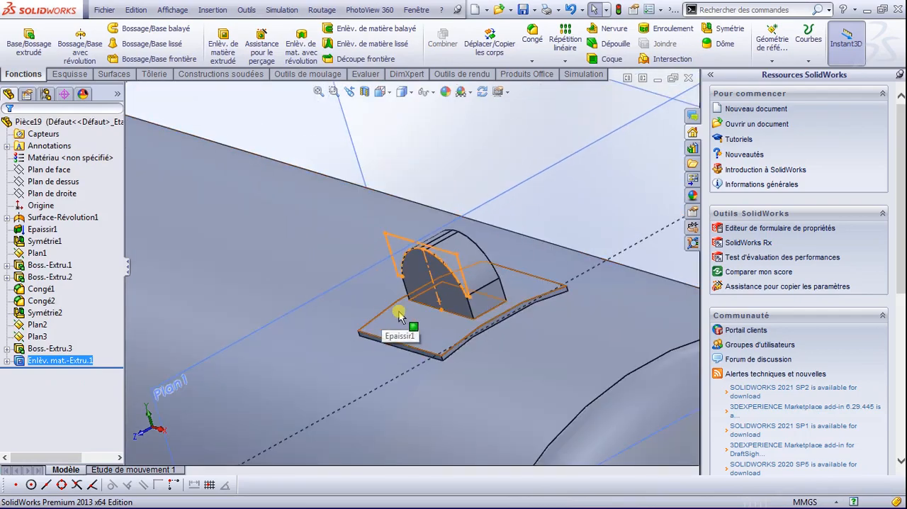
{"action": "scroll", "coordinate": [399, 317], "scroll_direction": "down", "scroll_amount": 3}
{"action": "key", "text": "space"}
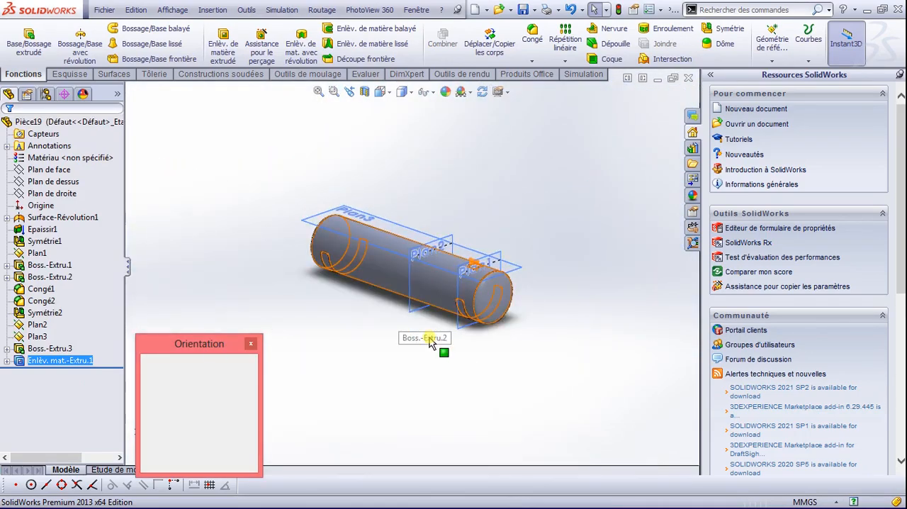
{"action": "left_click", "coordinate": [419, 305]}
{"action": "scroll", "coordinate": [564, 256], "scroll_direction": "up", "scroll_amount": 4}
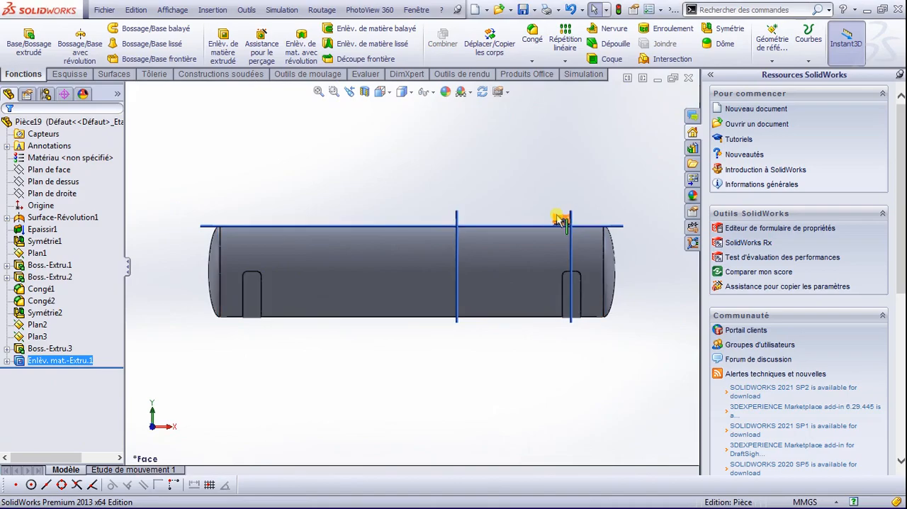
{"action": "scroll", "coordinate": [563, 256], "scroll_direction": "up", "scroll_amount": 5}
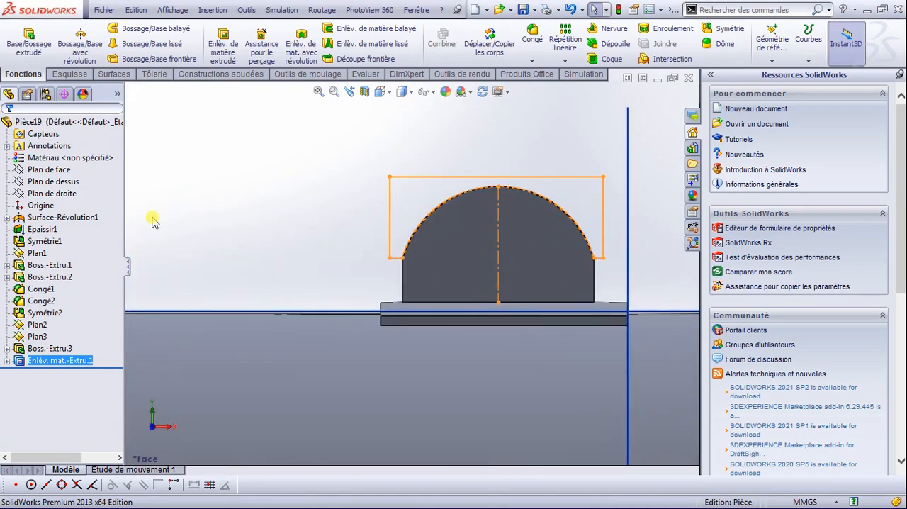
{"action": "left_click", "coordinate": [6, 361]}
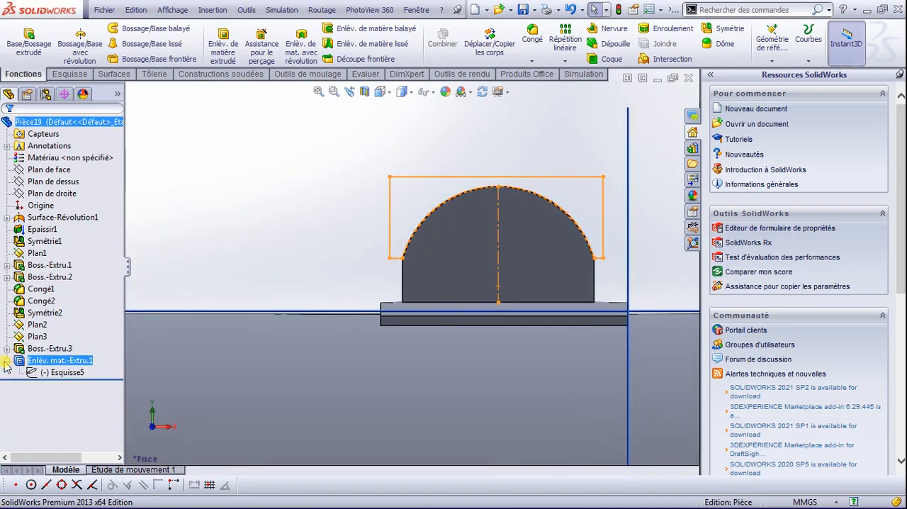
{"action": "left_click", "coordinate": [61, 373]}
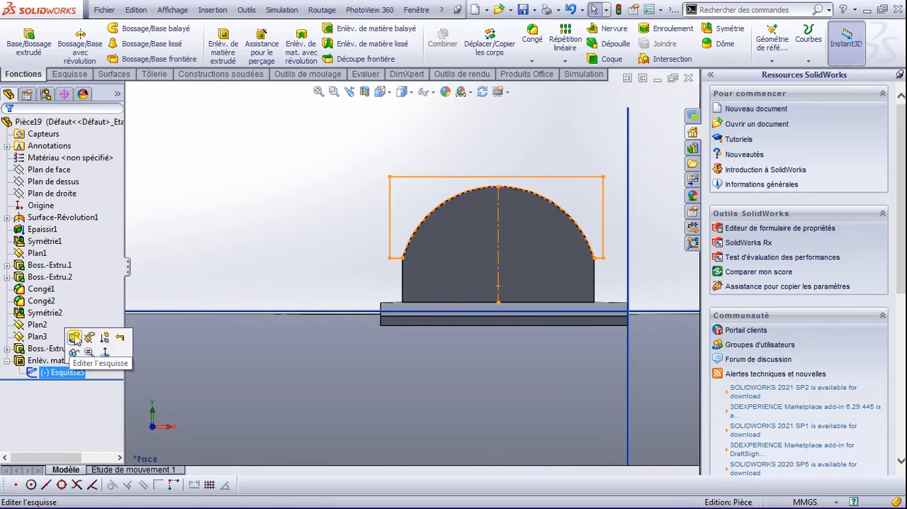
{"action": "left_click", "coordinate": [76, 339]}
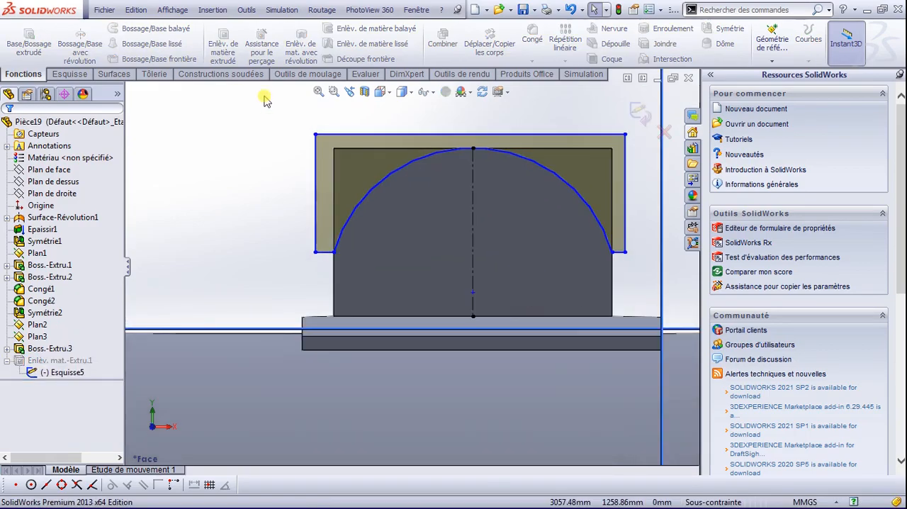
Step: Add a circle of about 62.5 mm radius centred on the construction line and update the cut from the edited sketch
{"action": "left_click", "coordinate": [69, 74]}
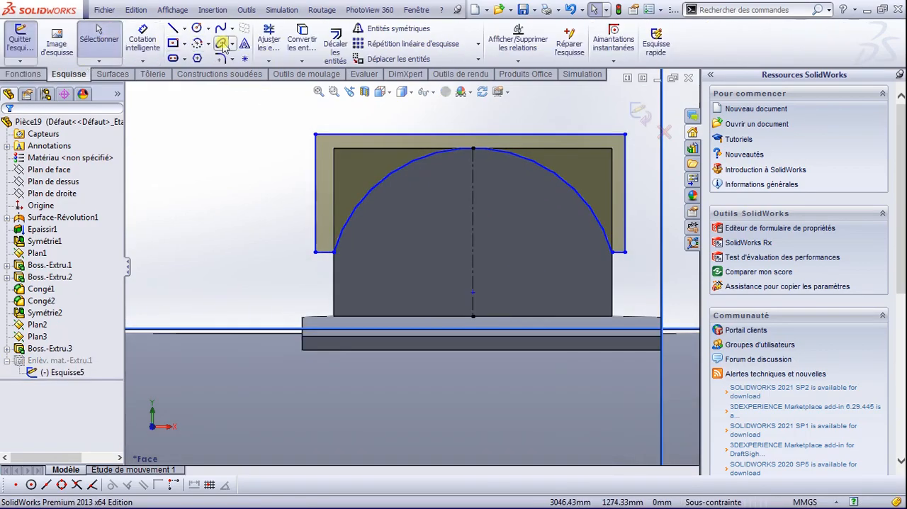
{"action": "left_click", "coordinate": [198, 28]}
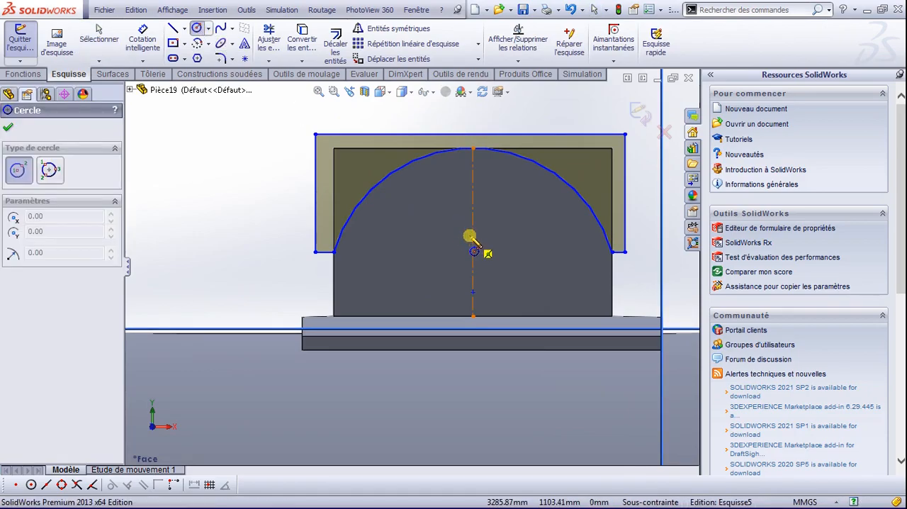
{"action": "left_click", "coordinate": [473, 248]}
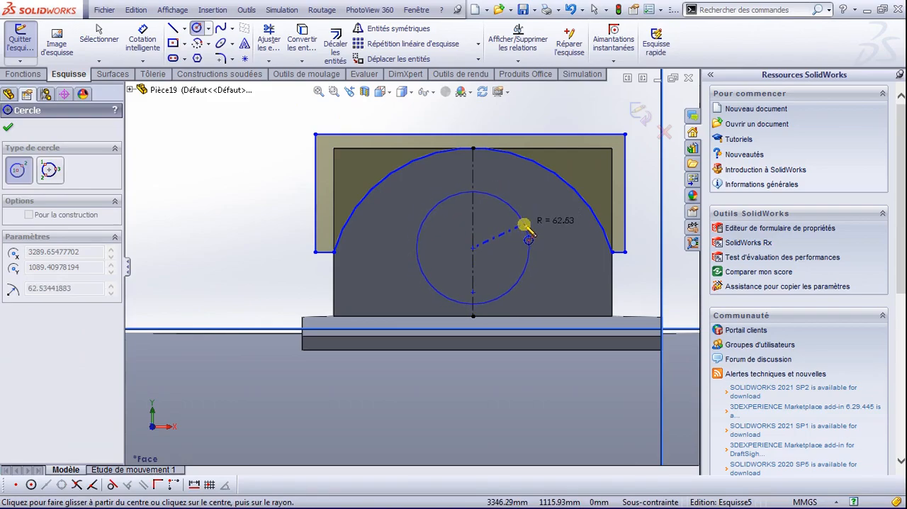
{"action": "left_click", "coordinate": [525, 225]}
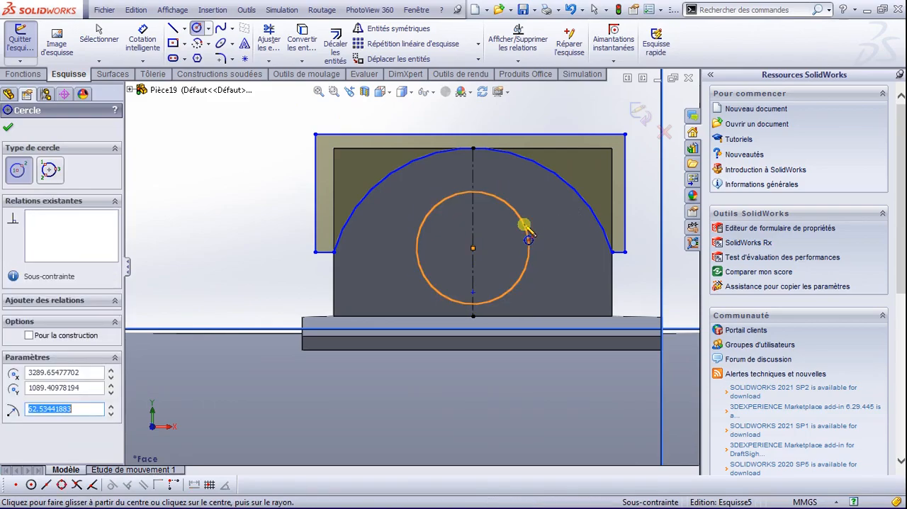
{"action": "left_click", "coordinate": [9, 126]}
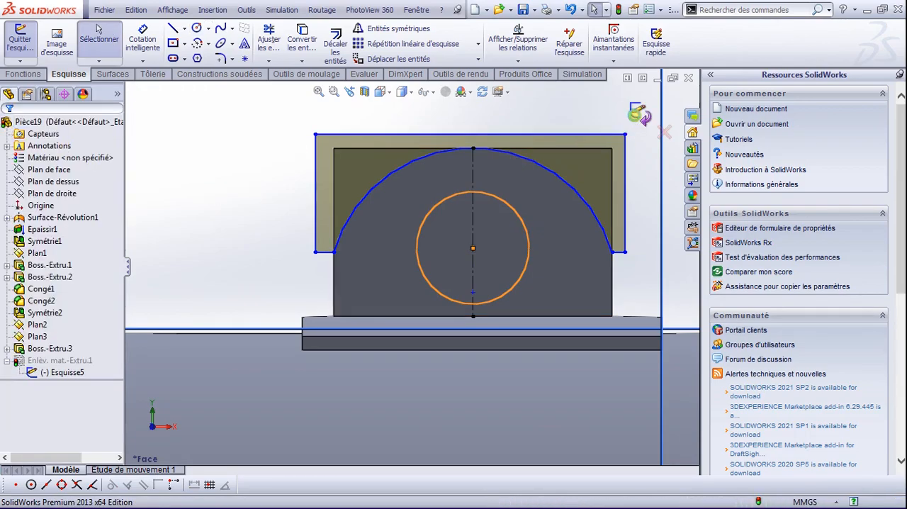
{"action": "left_click", "coordinate": [638, 115]}
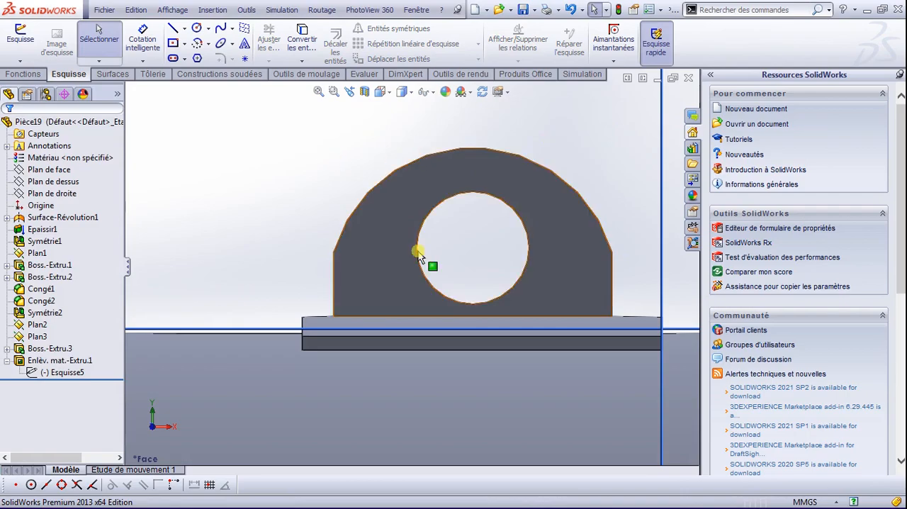
Step: Turn the part into a weldment by adding a weldment feature
{"action": "scroll", "coordinate": [435, 283], "scroll_direction": "down", "scroll_amount": 1}
{"action": "scroll", "coordinate": [486, 330], "scroll_direction": "up", "scroll_amount": 5}
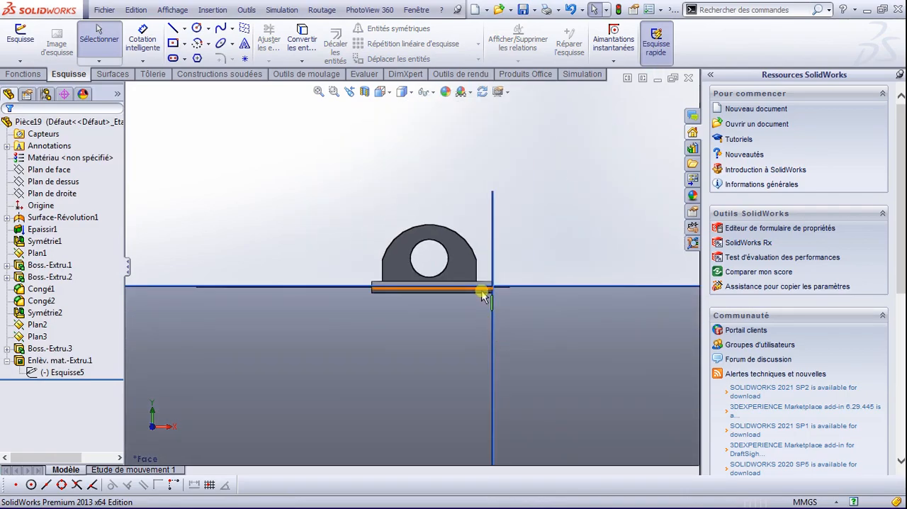
{"action": "middle_click_drag", "start_coordinate": [481, 296], "coordinate": [461, 320]}
{"action": "scroll", "coordinate": [480, 262], "scroll_direction": "down", "scroll_amount": 3}
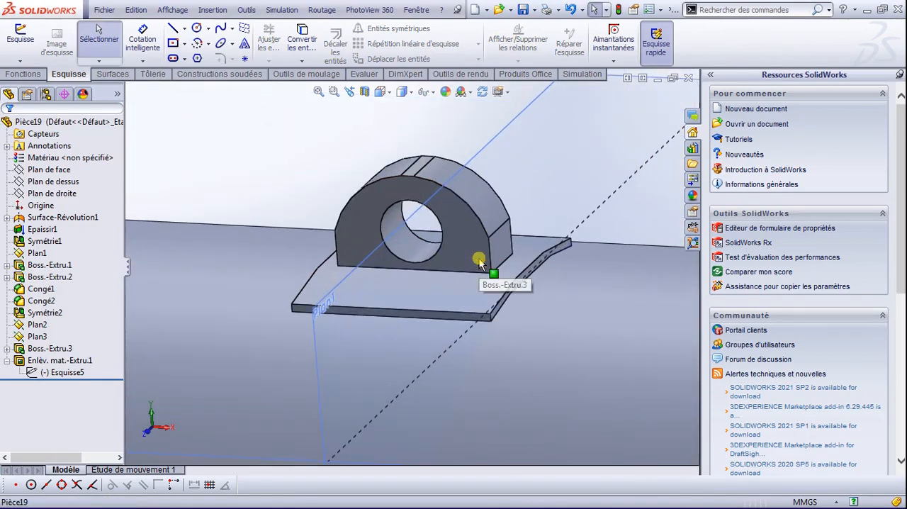
{"action": "scroll", "coordinate": [479, 262], "scroll_direction": "down", "scroll_amount": 2}
{"action": "scroll", "coordinate": [479, 263], "scroll_direction": "up", "scroll_amount": 3}
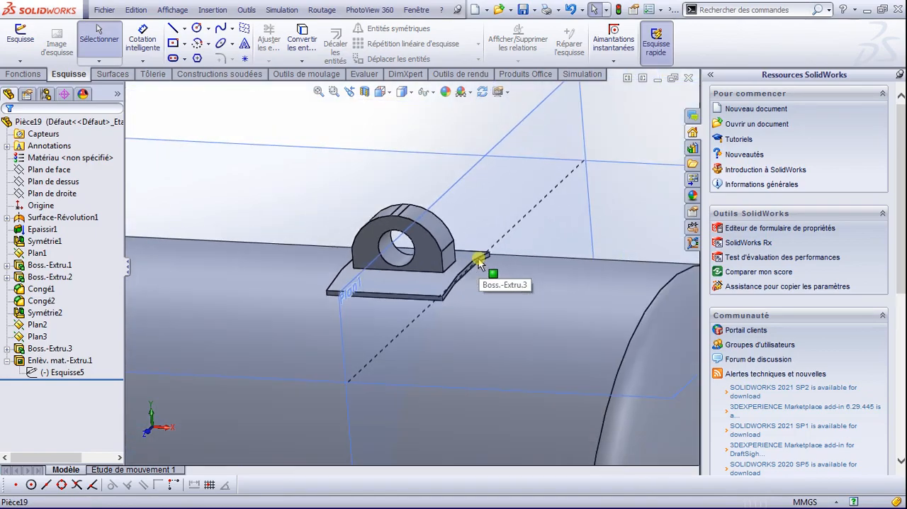
{"action": "scroll", "coordinate": [425, 275], "scroll_direction": "up", "scroll_amount": 2}
{"action": "scroll", "coordinate": [419, 277], "scroll_direction": "down", "scroll_amount": 3}
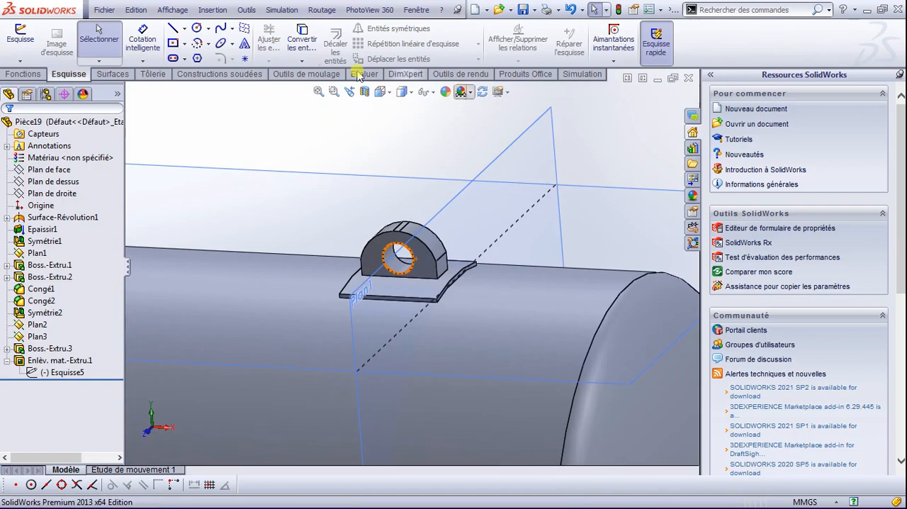
{"action": "left_click", "coordinate": [220, 75]}
{"action": "left_click", "coordinate": [69, 47]}
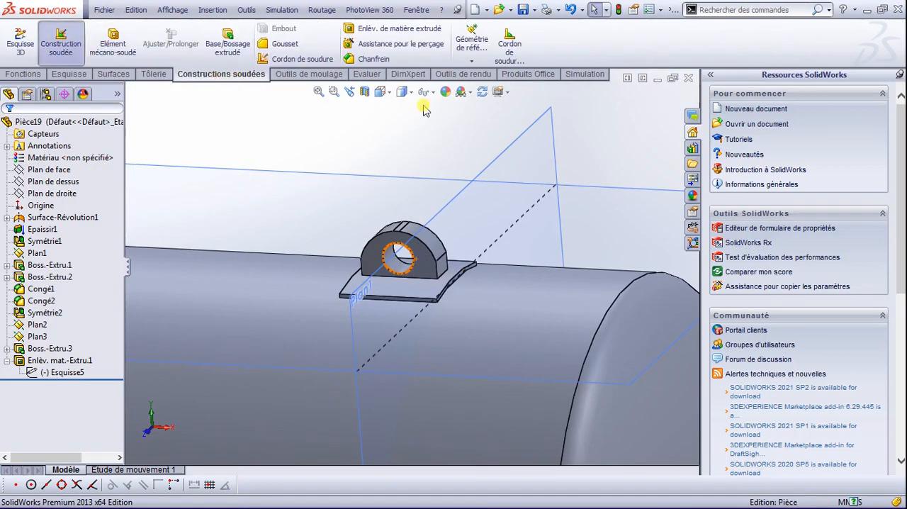
Step: Try to add a full-length 10 mm fillet weld bead between the pad's upper face and the lifting block's front face
{"action": "left_click", "coordinate": [511, 47]}
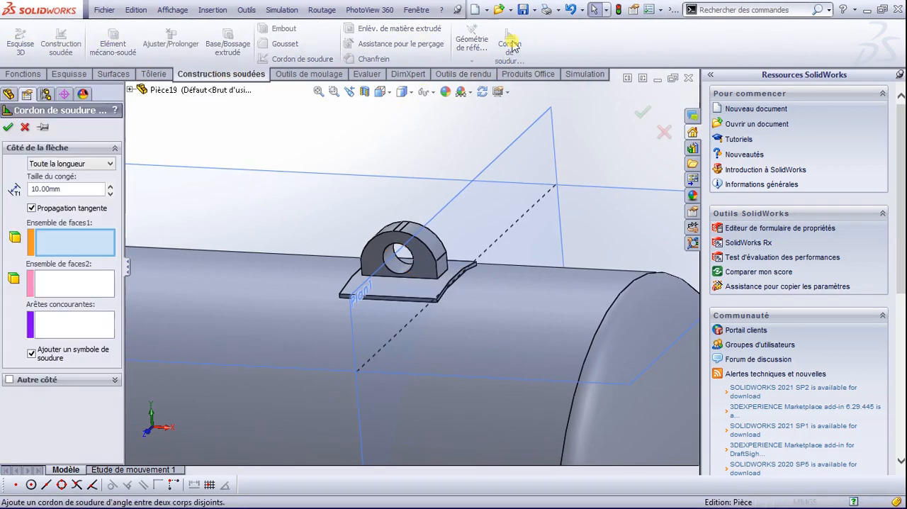
{"action": "scroll", "coordinate": [408, 297], "scroll_direction": "down", "scroll_amount": 3}
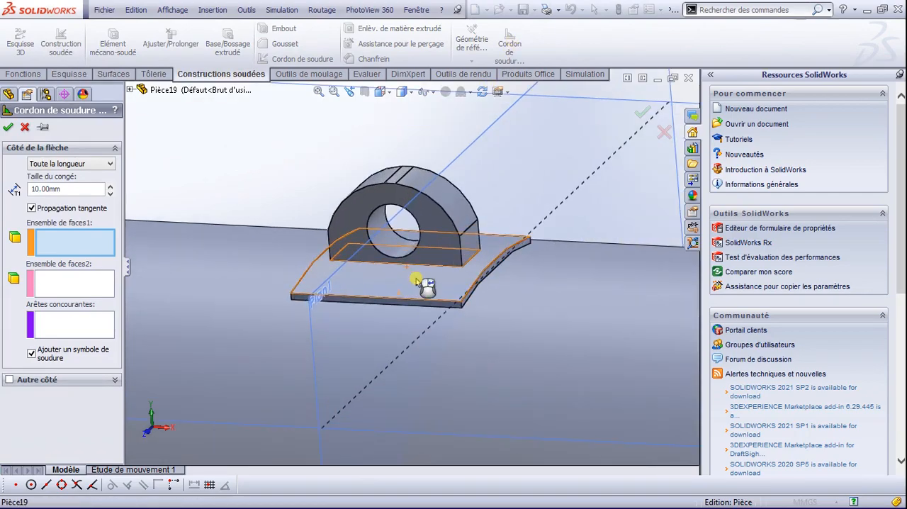
{"action": "left_click", "coordinate": [415, 282]}
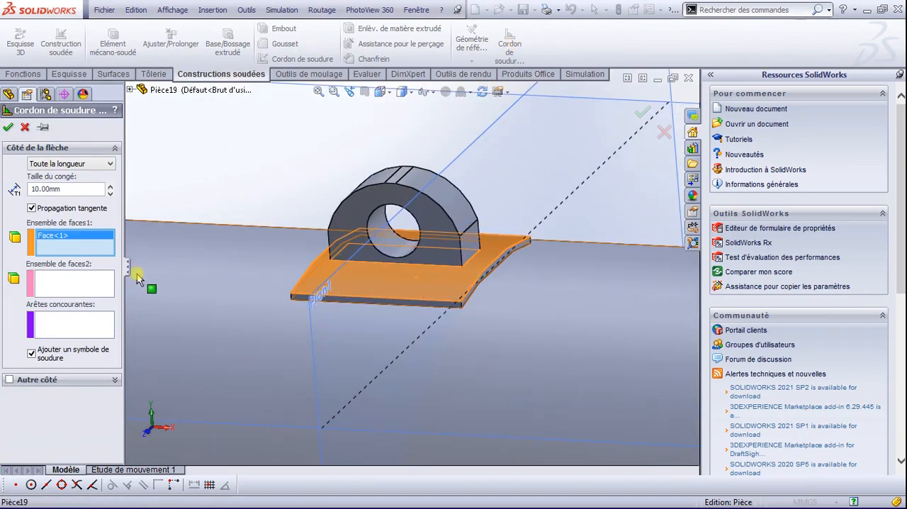
{"action": "left_click", "coordinate": [438, 256]}
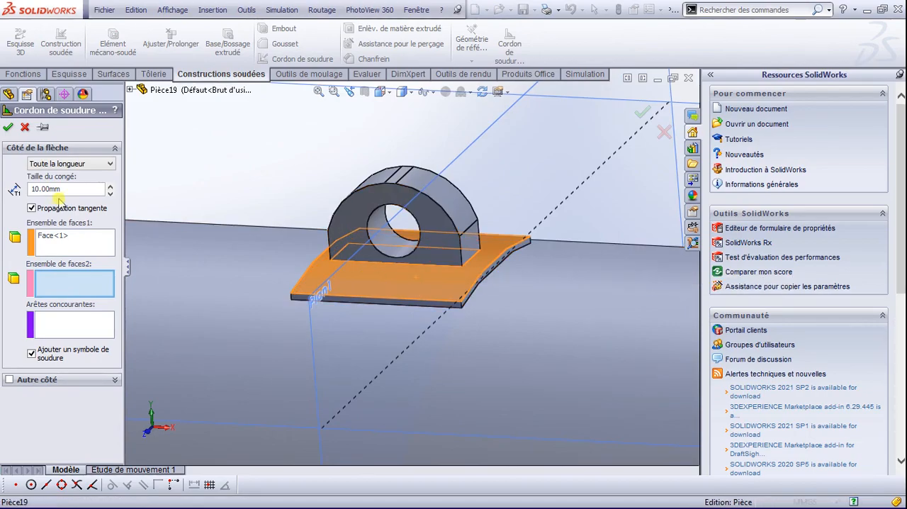
{"action": "left_click", "coordinate": [24, 128]}
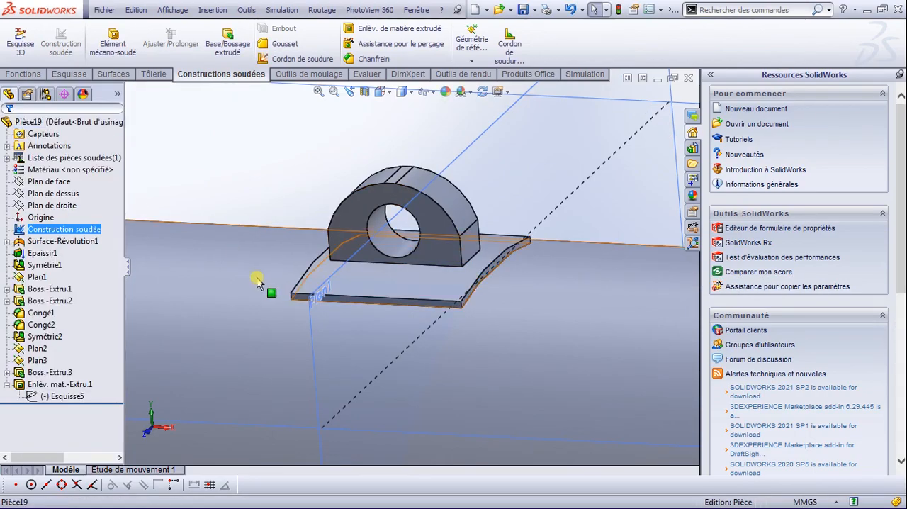
Step: Try to add a full-length 10 mm fillet weld bead with the tank shell's outer face as the first face set
{"action": "scroll", "coordinate": [326, 290], "scroll_direction": "down", "scroll_amount": 3}
{"action": "scroll", "coordinate": [439, 309], "scroll_direction": "up", "scroll_amount": 5}
{"action": "scroll", "coordinate": [471, 296], "scroll_direction": "up", "scroll_amount": 4}
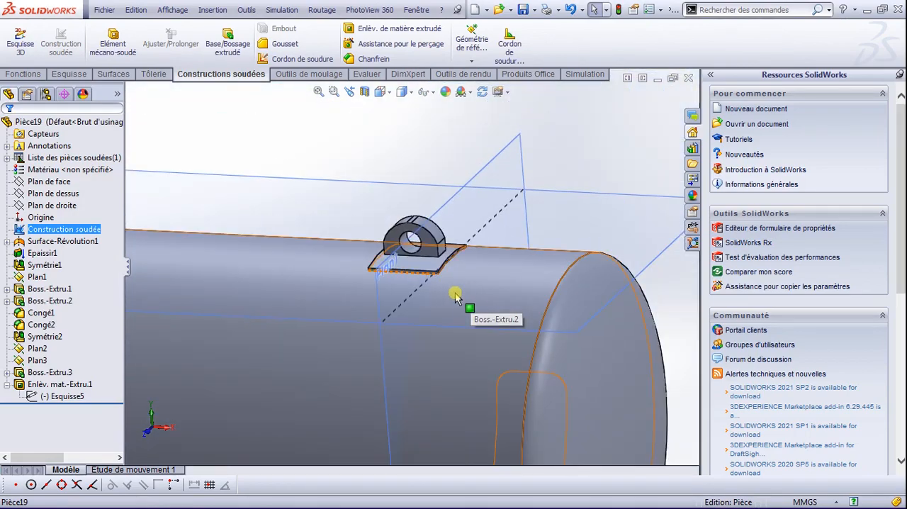
{"action": "scroll", "coordinate": [450, 298], "scroll_direction": "down", "scroll_amount": 4}
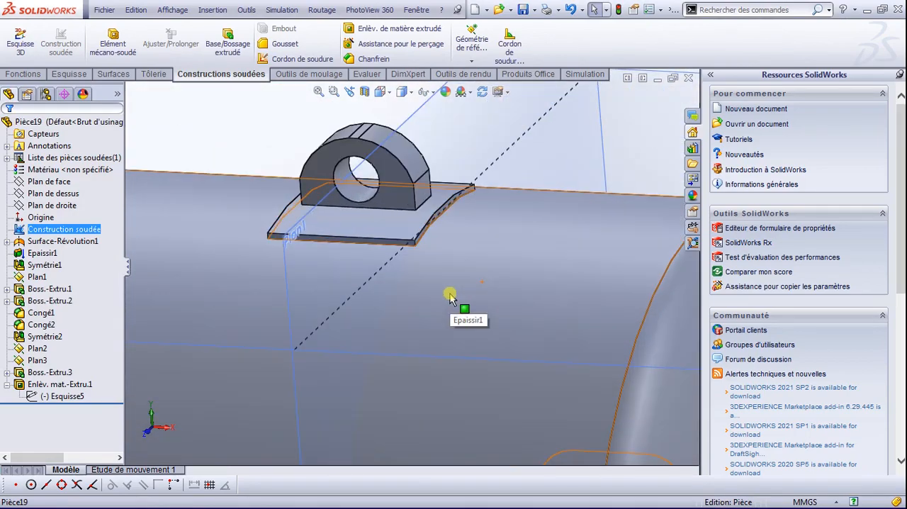
{"action": "left_click", "coordinate": [515, 51]}
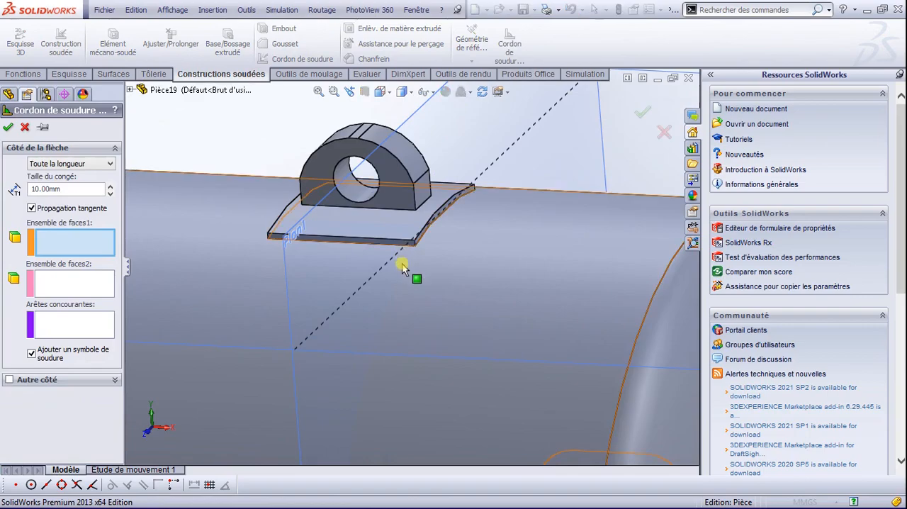
{"action": "left_click", "coordinate": [417, 323]}
{"action": "left_click", "coordinate": [81, 283]}
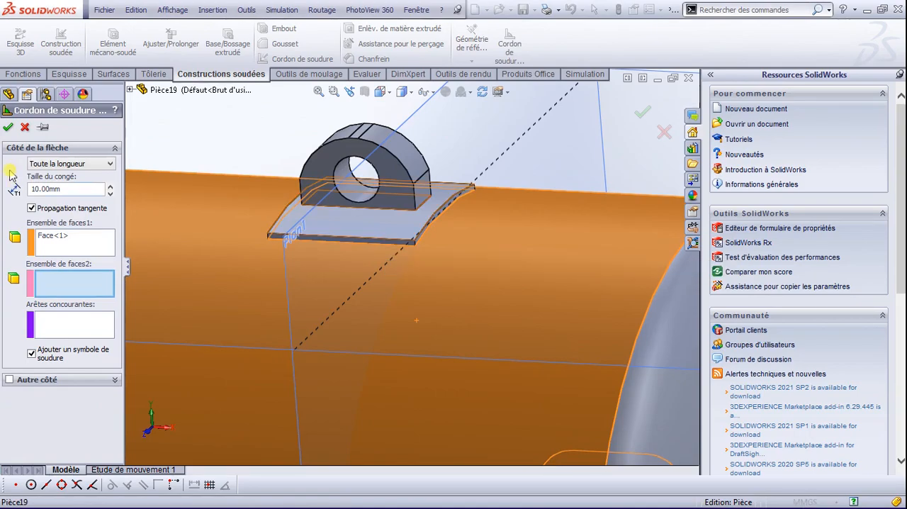
{"action": "left_click", "coordinate": [8, 128]}
Step: Try the shell-to-pad weld bead with a 5 mm size and tangent propagation off, then cancel it
{"action": "scroll", "coordinate": [411, 277], "scroll_direction": "down", "scroll_amount": 2}
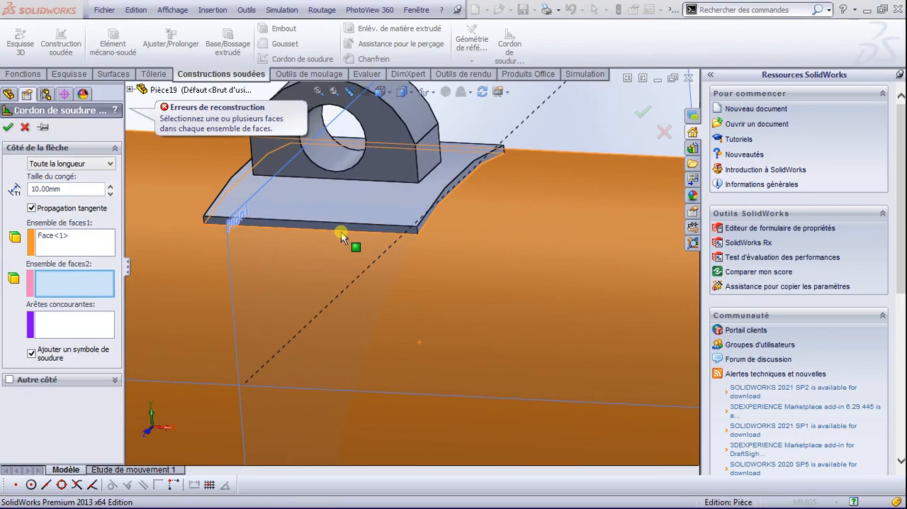
{"action": "scroll", "coordinate": [397, 235], "scroll_direction": "down", "scroll_amount": 3}
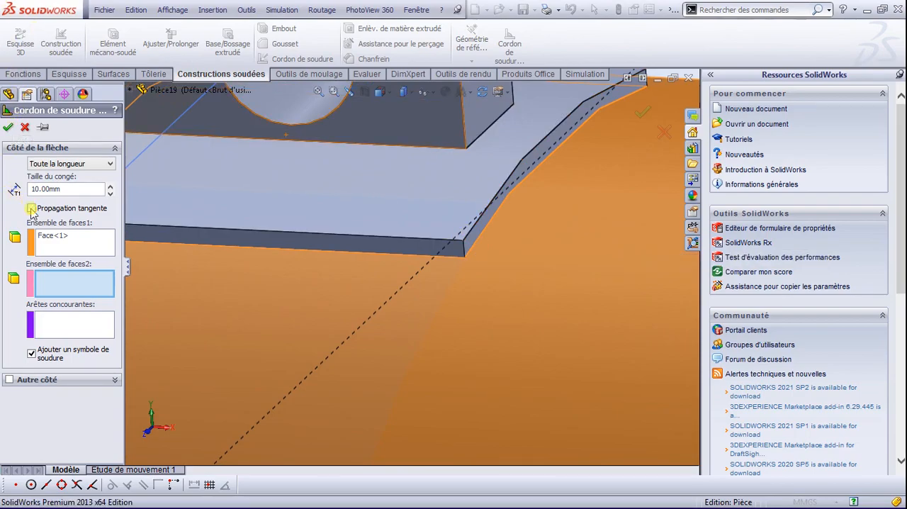
{"action": "double_click", "coordinate": [67, 188]}
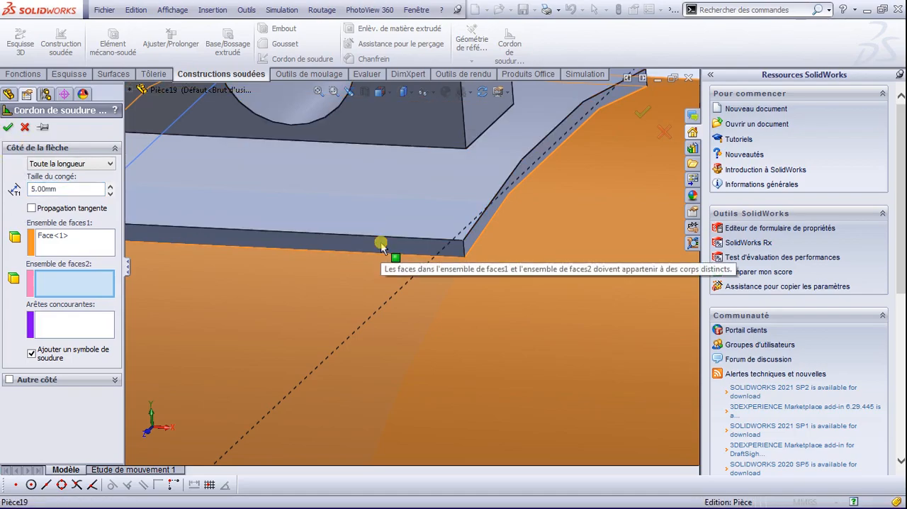
{"action": "scroll", "coordinate": [383, 248], "scroll_direction": "up", "scroll_amount": 5}
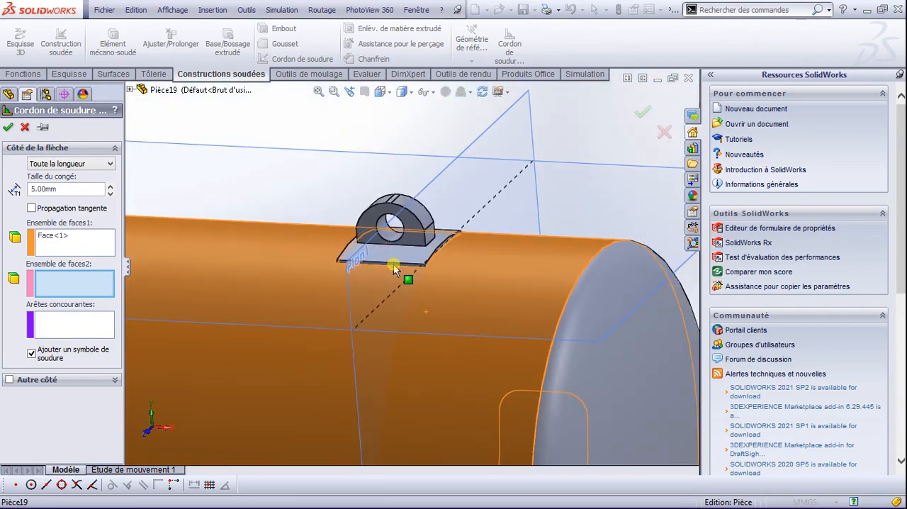
{"action": "scroll", "coordinate": [404, 268], "scroll_direction": "up", "scroll_amount": 3}
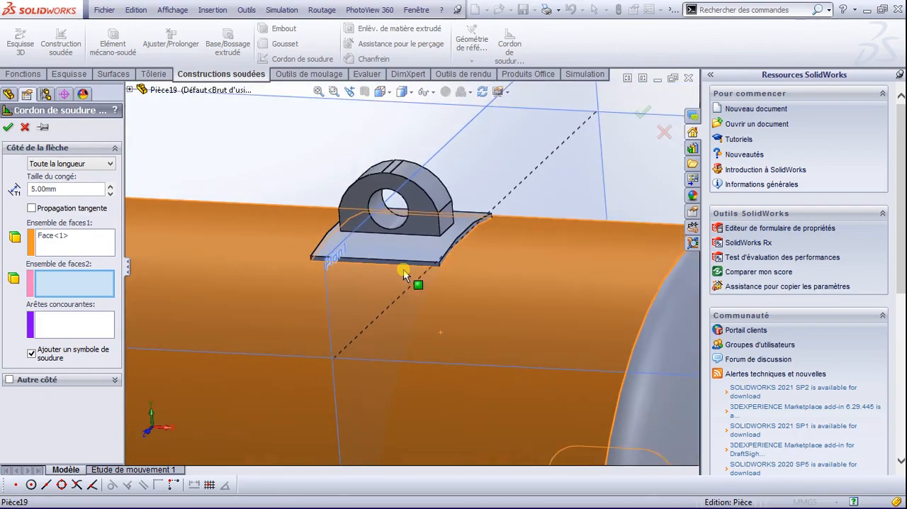
{"action": "scroll", "coordinate": [405, 273], "scroll_direction": "up", "scroll_amount": 3}
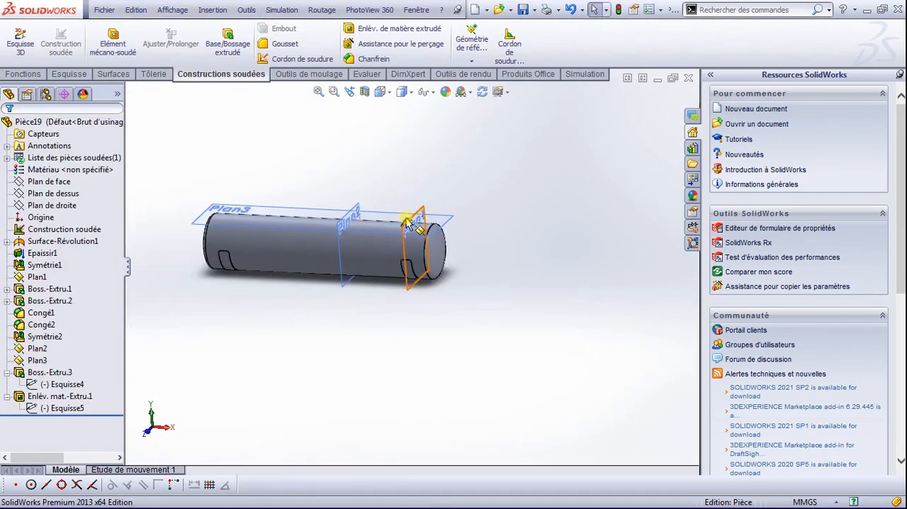
{"action": "scroll", "coordinate": [408, 229], "scroll_direction": "down", "scroll_amount": 5}
{"action": "scroll", "coordinate": [539, 209], "scroll_direction": "down", "scroll_amount": 2}
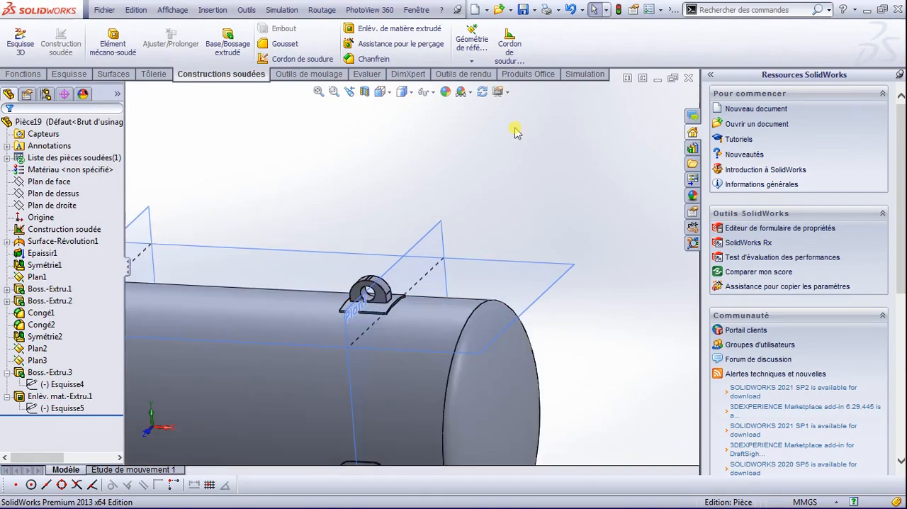
{"action": "left_click", "coordinate": [510, 41]}
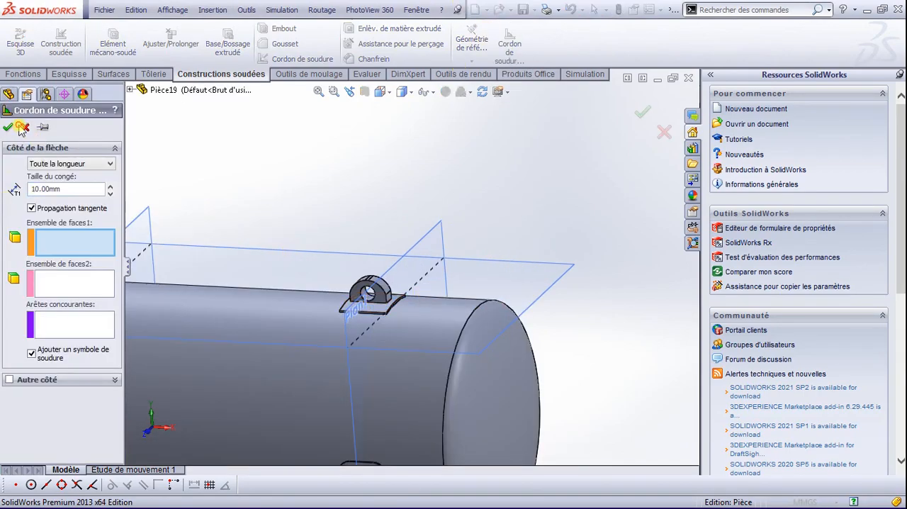
{"action": "left_click", "coordinate": [23, 127]}
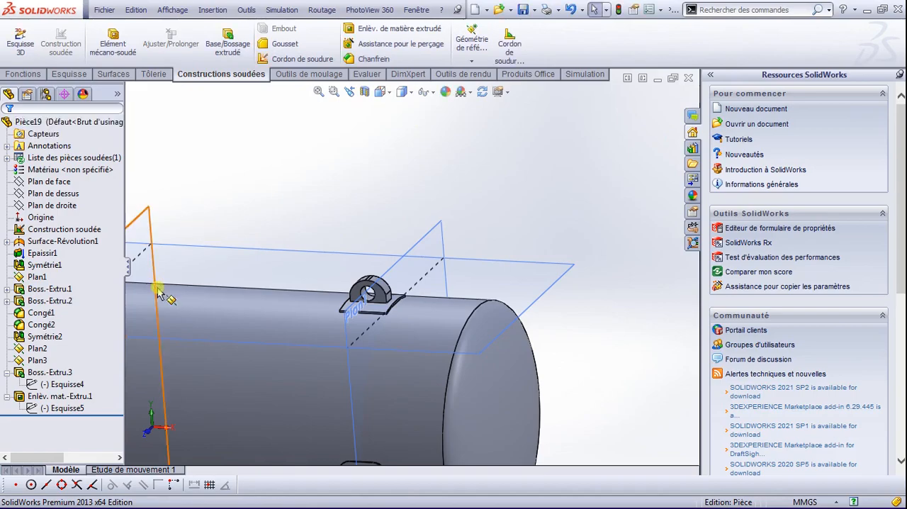
Step: Start a new sketch on Plan3 above the tank shell, with the view facing the plane from above
{"action": "scroll", "coordinate": [328, 333], "scroll_direction": "down", "scroll_amount": 1}
{"action": "scroll", "coordinate": [328, 346], "scroll_direction": "up", "scroll_amount": 4}
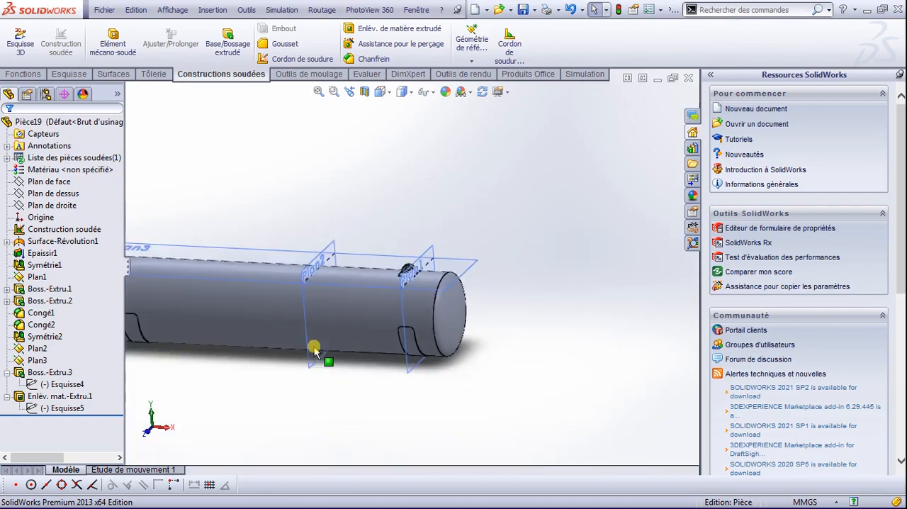
{"action": "scroll", "coordinate": [290, 278], "scroll_direction": "down", "scroll_amount": 3}
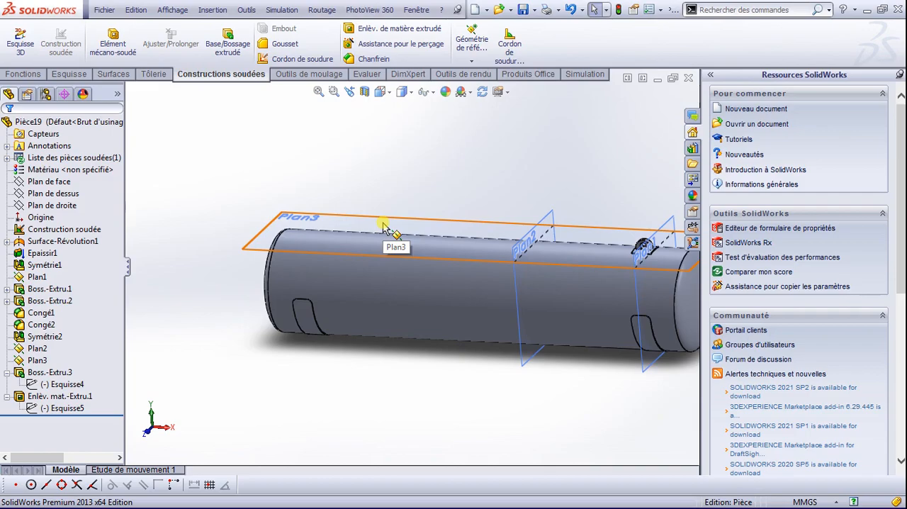
{"action": "scroll", "coordinate": [382, 228], "scroll_direction": "down", "scroll_amount": 3}
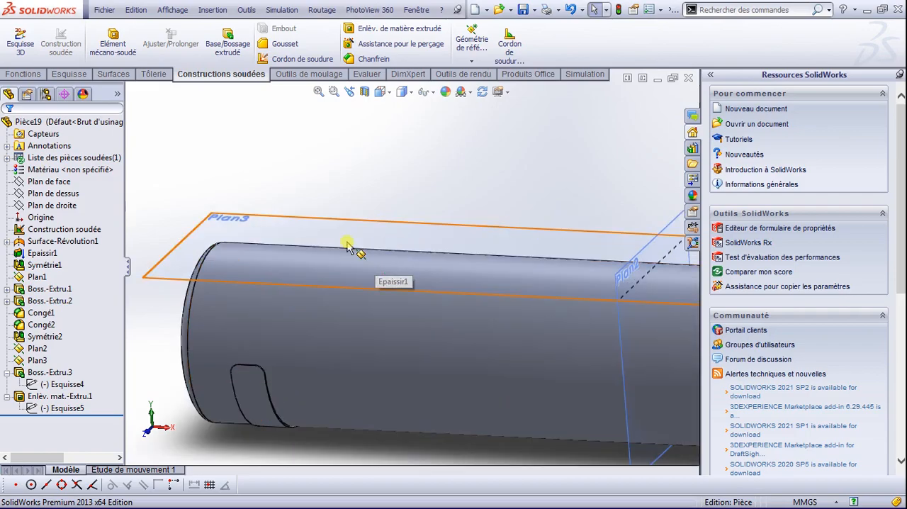
{"action": "left_click", "coordinate": [353, 220]}
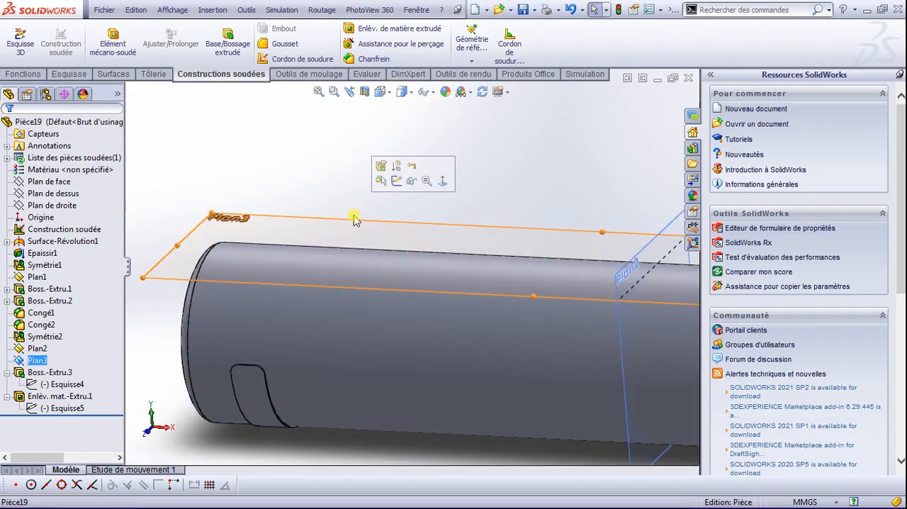
{"action": "left_click", "coordinate": [396, 181]}
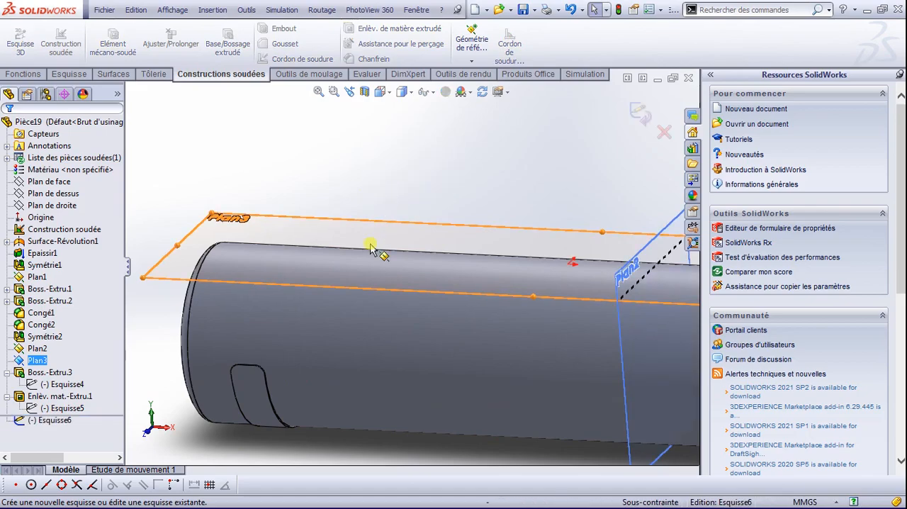
{"action": "key", "text": "space"}
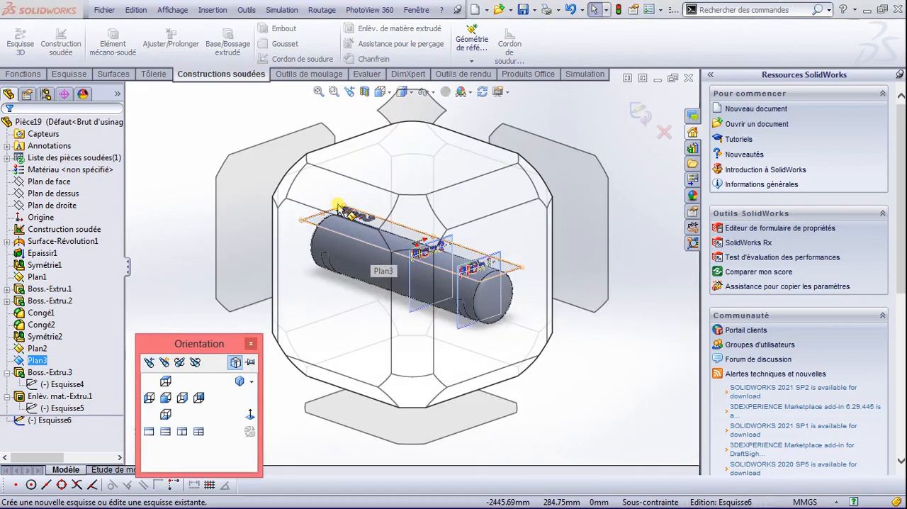
{"action": "left_click", "coordinate": [368, 153]}
{"action": "scroll", "coordinate": [316, 268], "scroll_direction": "down", "scroll_amount": 3}
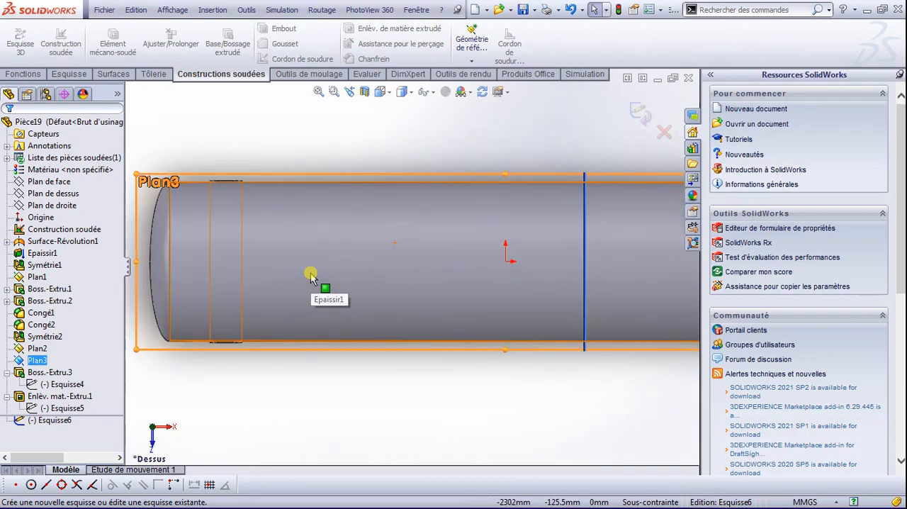
Step: Sketch two circles on the tank's centre axis near its unlugged end, with radii of about 624 mm and 416 mm
{"action": "left_click", "coordinate": [71, 75]}
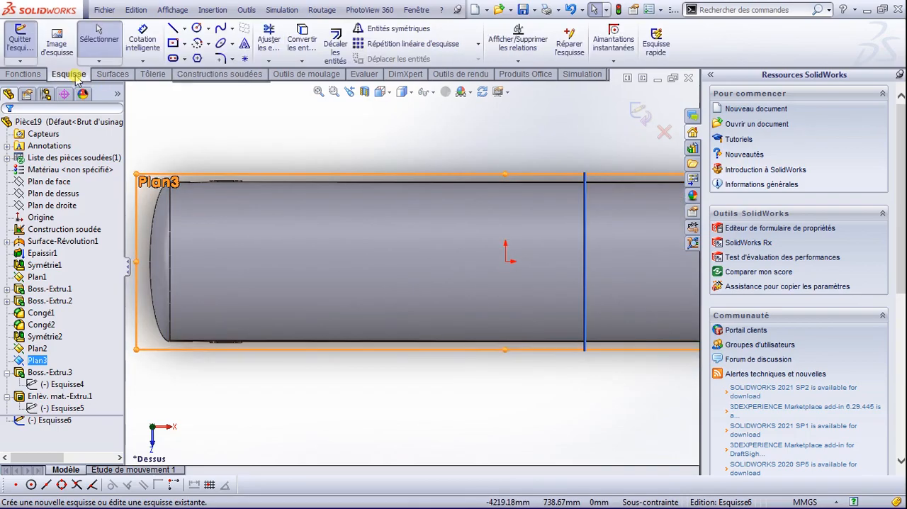
{"action": "left_click", "coordinate": [197, 29]}
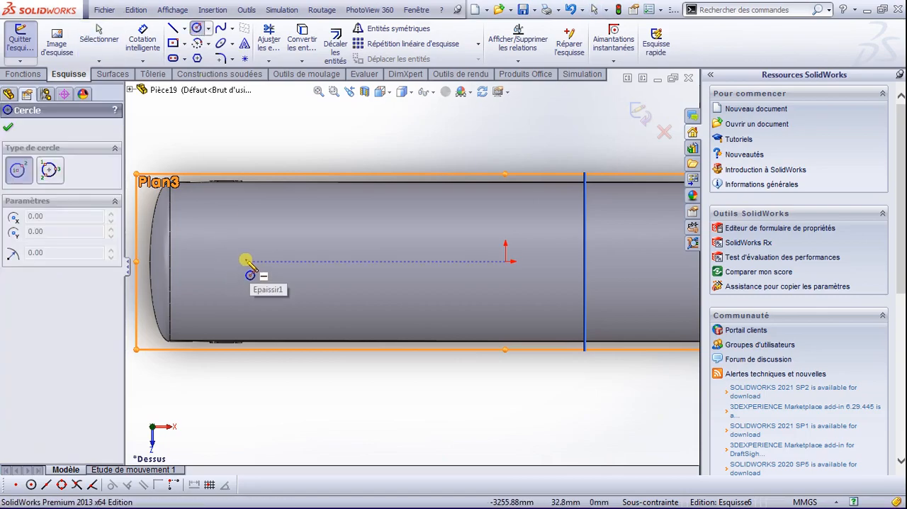
{"action": "left_click", "coordinate": [245, 261]}
{"action": "left_click", "coordinate": [280, 298]}
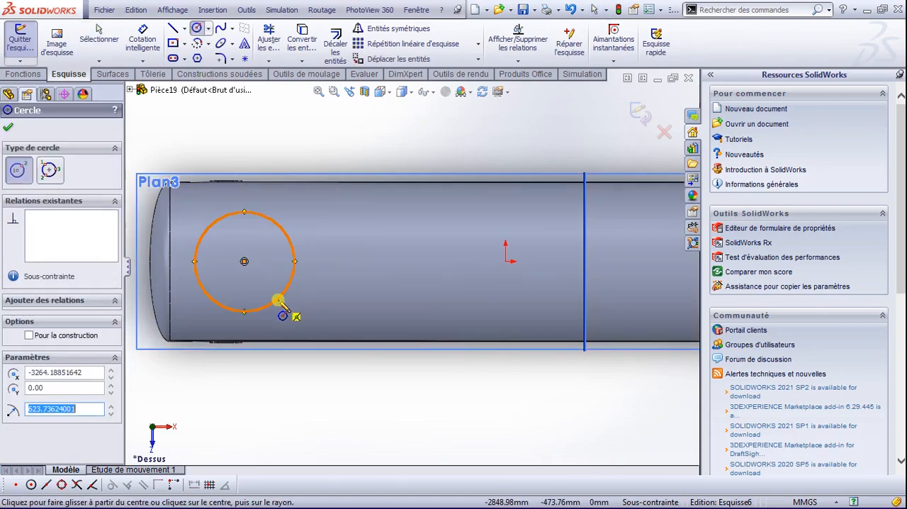
{"action": "left_click", "coordinate": [357, 262]}
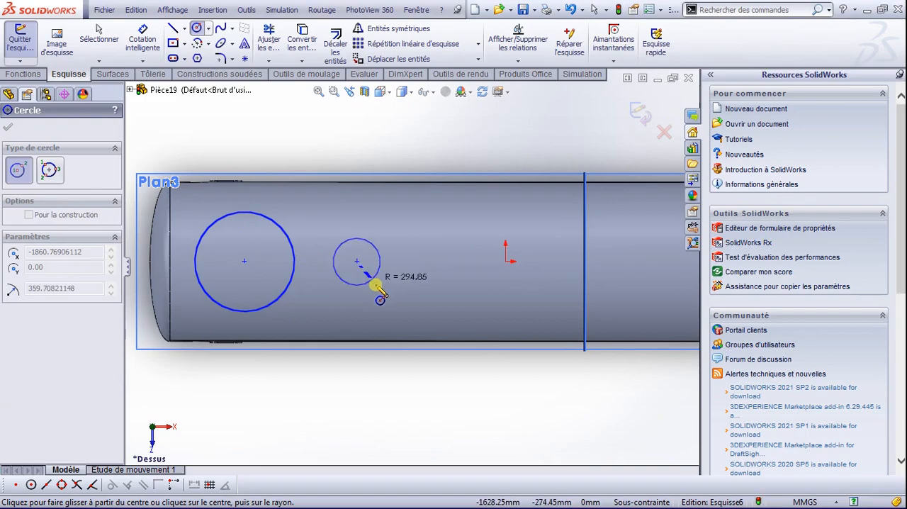
{"action": "left_click", "coordinate": [377, 287]}
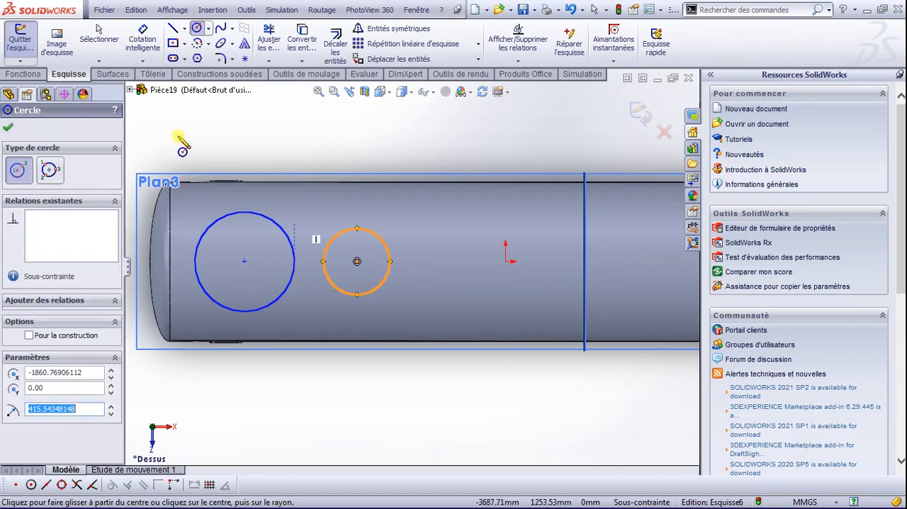
Step: Dimension the distance between the two circle centres to 1550 mm
{"action": "left_click", "coordinate": [142, 36]}
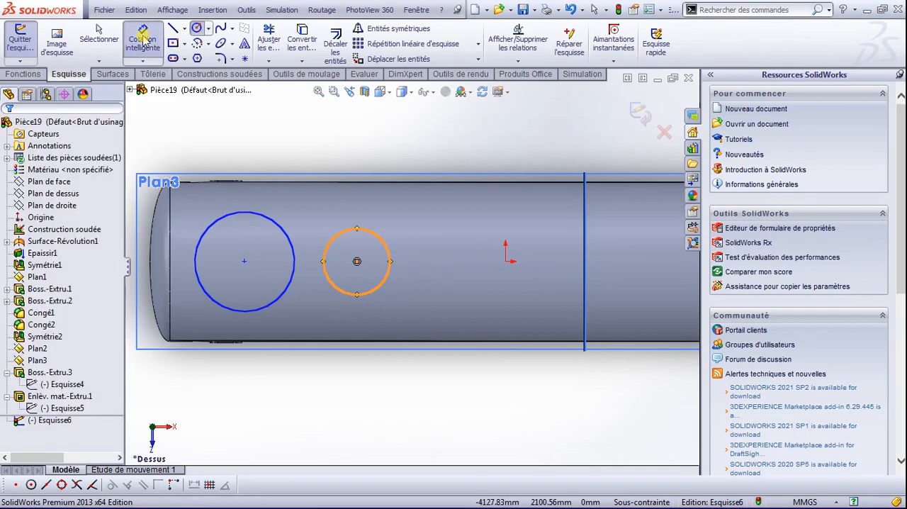
{"action": "left_click", "coordinate": [243, 261]}
{"action": "left_click", "coordinate": [357, 263]}
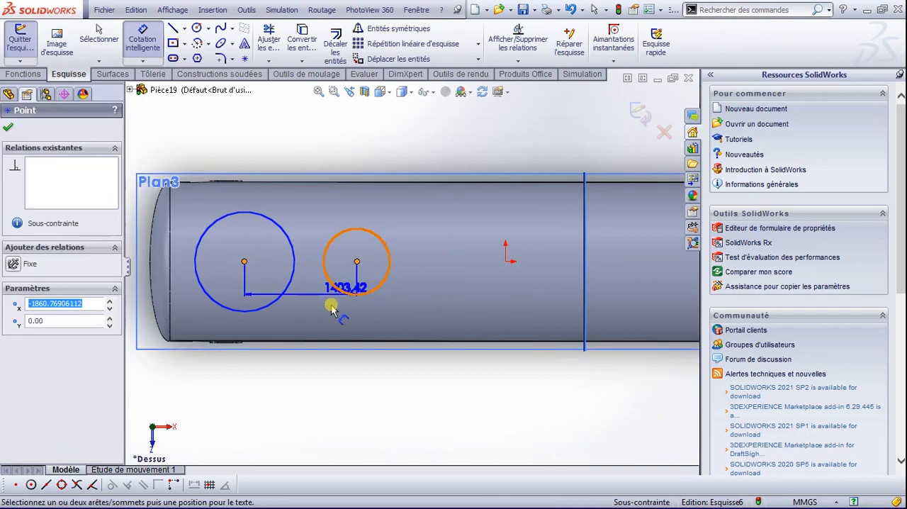
{"action": "left_click", "coordinate": [307, 317]}
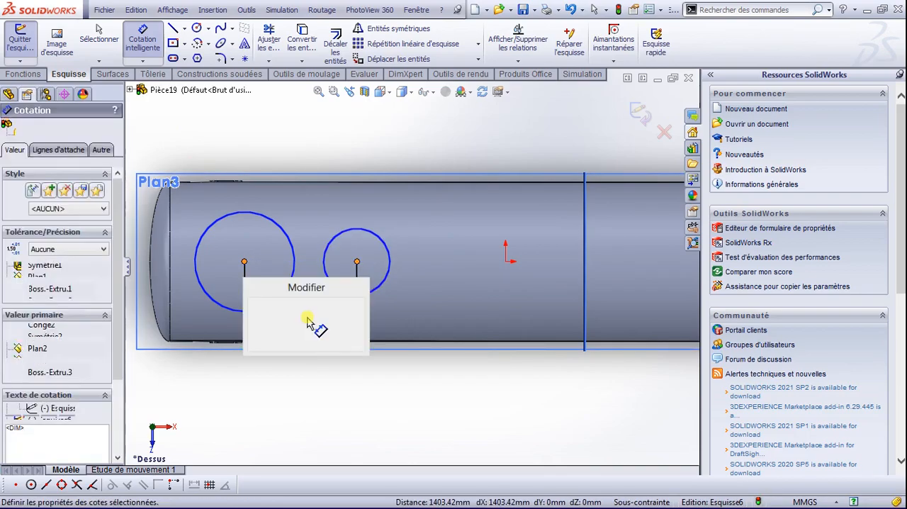
{"action": "type", "text": "15"}
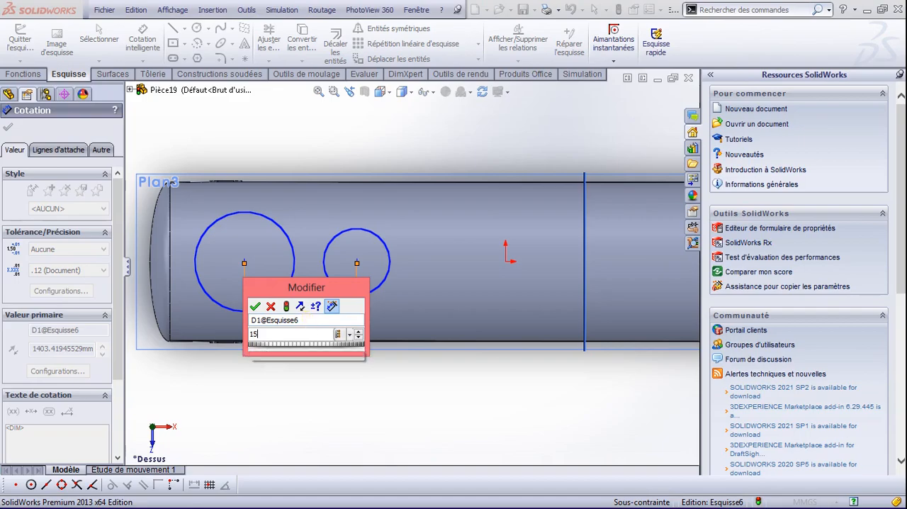
{"action": "type", "text": "50"}
{"action": "key", "text": "Return"}
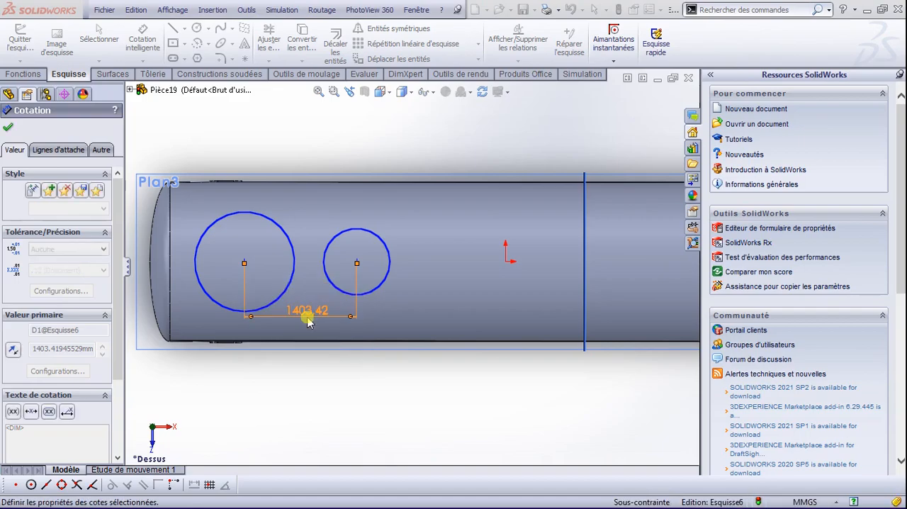
Step: Dimension the circle nearer the tank end to a 600 mm diameter and the other circle to 500 mm
{"action": "left_click", "coordinate": [290, 237]}
{"action": "left_click", "coordinate": [319, 159]}
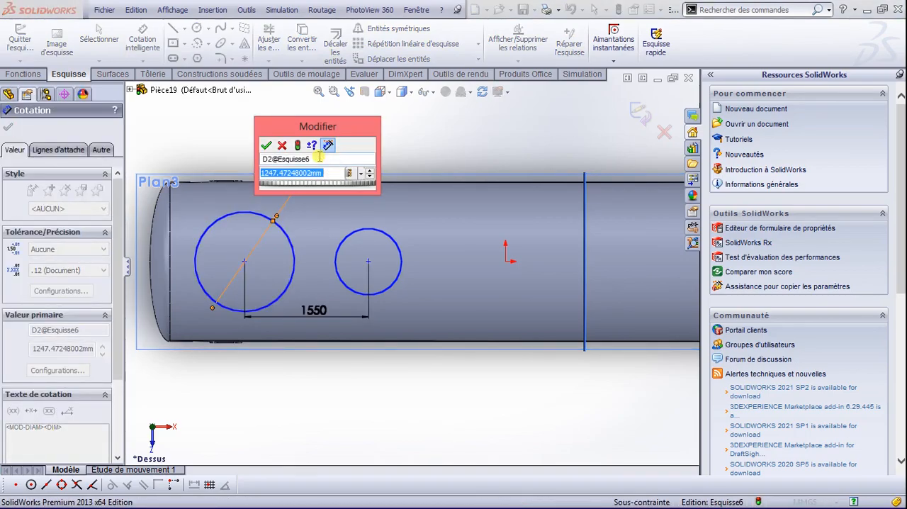
{"action": "type", "text": "600"}
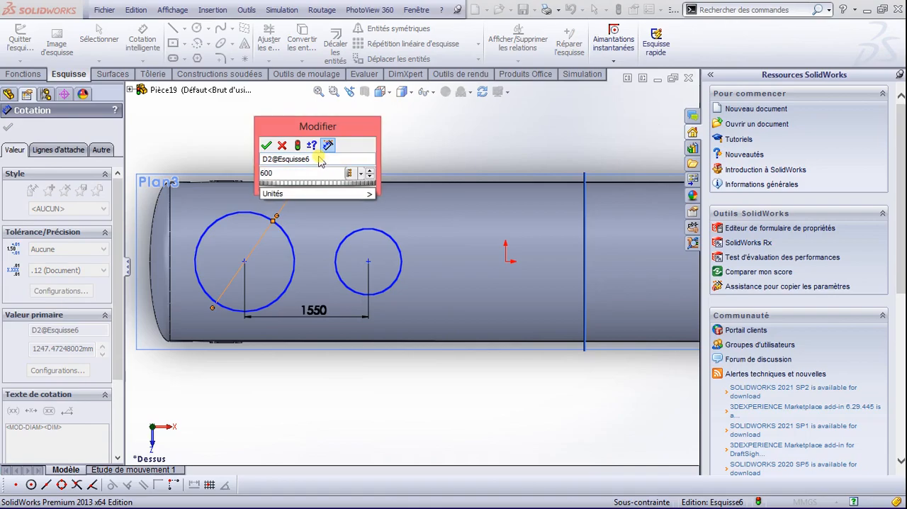
{"action": "key", "text": "Return"}
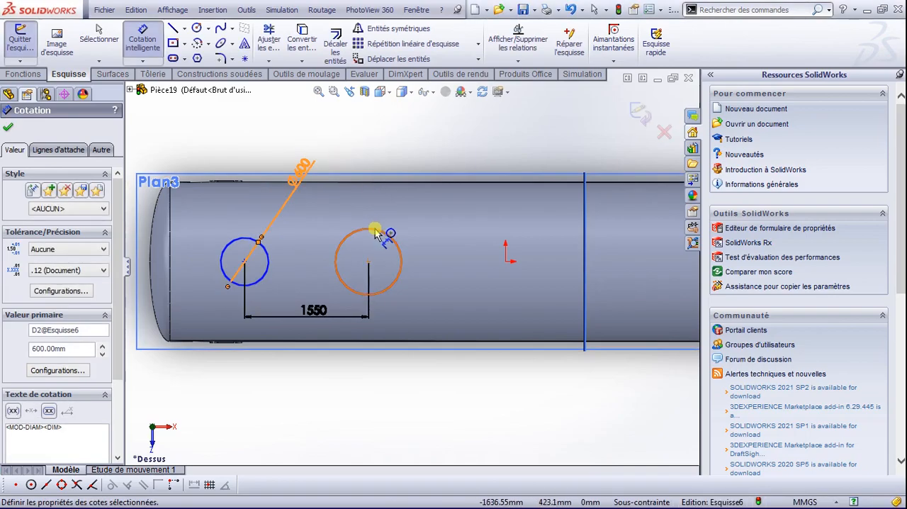
{"action": "left_click", "coordinate": [376, 234]}
{"action": "left_click", "coordinate": [376, 210]}
{"action": "type", "text": "5"}
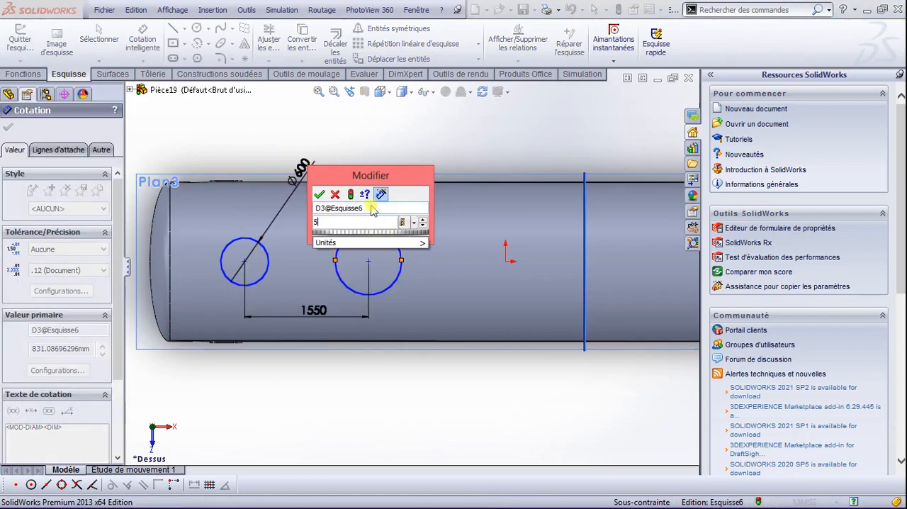
{"action": "type", "text": "00"}
{"action": "key", "text": "Return"}
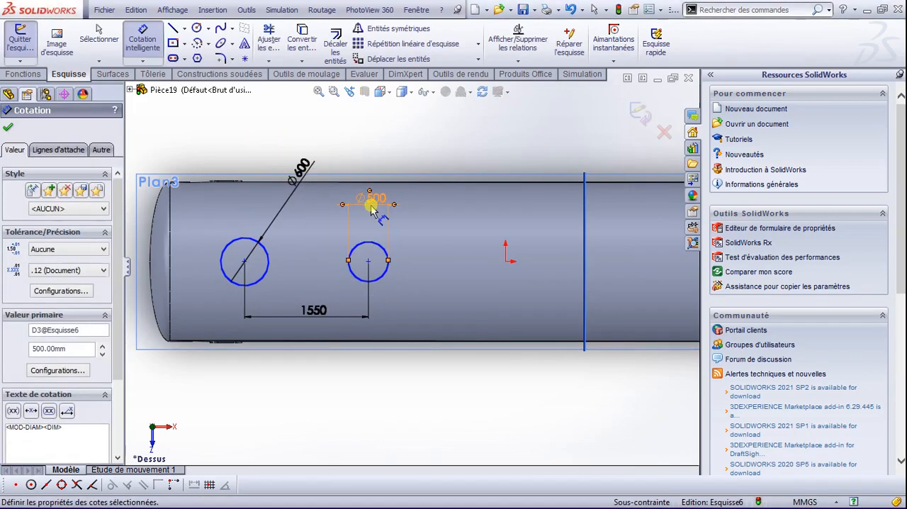
{"action": "scroll", "coordinate": [326, 284], "scroll_direction": "down", "scroll_amount": 1}
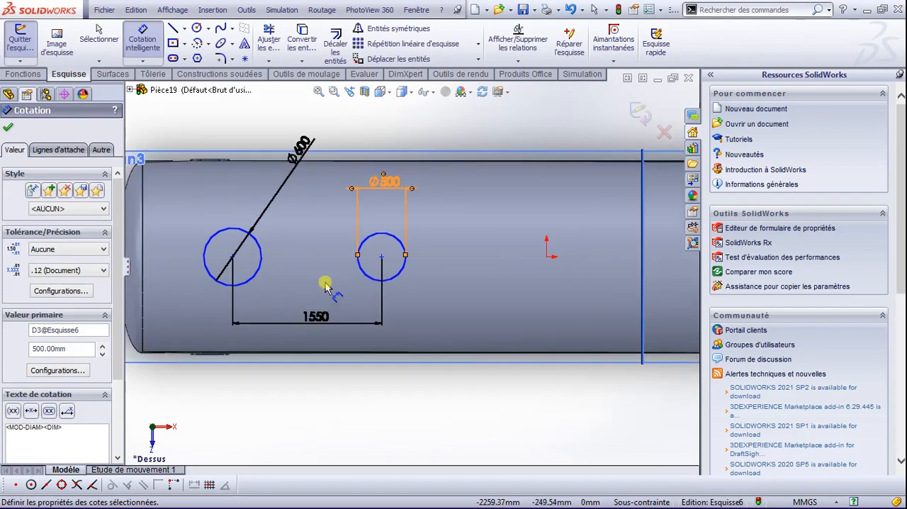
{"action": "scroll", "coordinate": [326, 284], "scroll_direction": "down", "scroll_amount": 1}
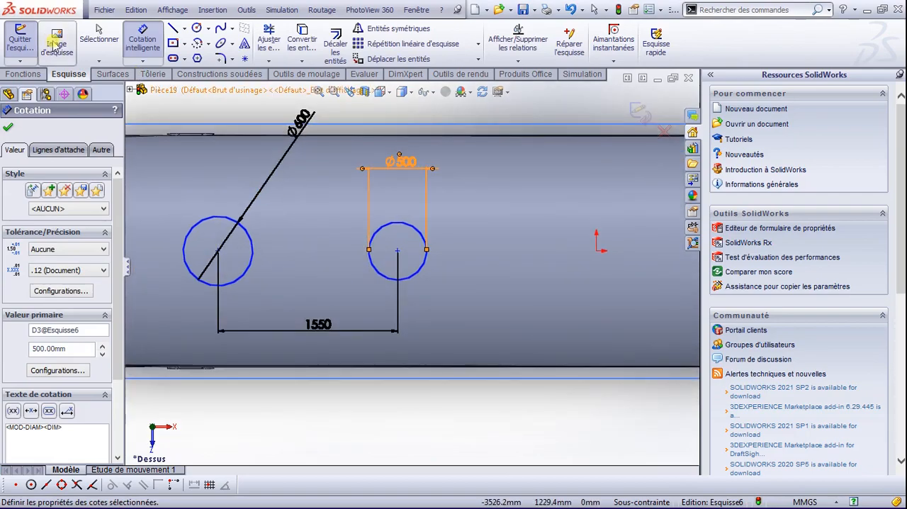
{"action": "left_click", "coordinate": [10, 128]}
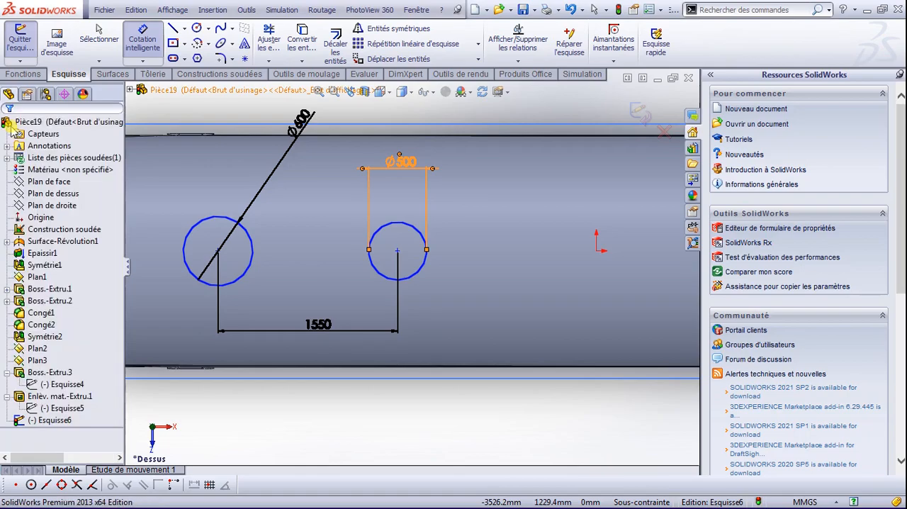
Step: Cut the two circles down through the tank shell with a blind extruded cut 200 mm deep from the sketch plane
{"action": "left_click", "coordinate": [17, 75]}
{"action": "left_click", "coordinate": [223, 44]}
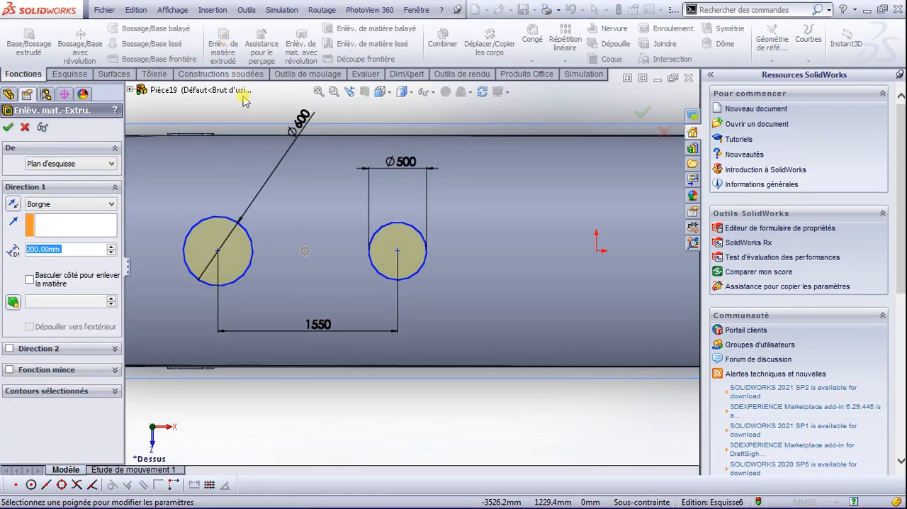
{"action": "middle_click_drag", "start_coordinate": [314, 243], "coordinate": [336, 123]}
{"action": "scroll", "coordinate": [343, 286], "scroll_direction": "up", "scroll_amount": 1}
{"action": "scroll", "coordinate": [343, 287], "scroll_direction": "down", "scroll_amount": 2}
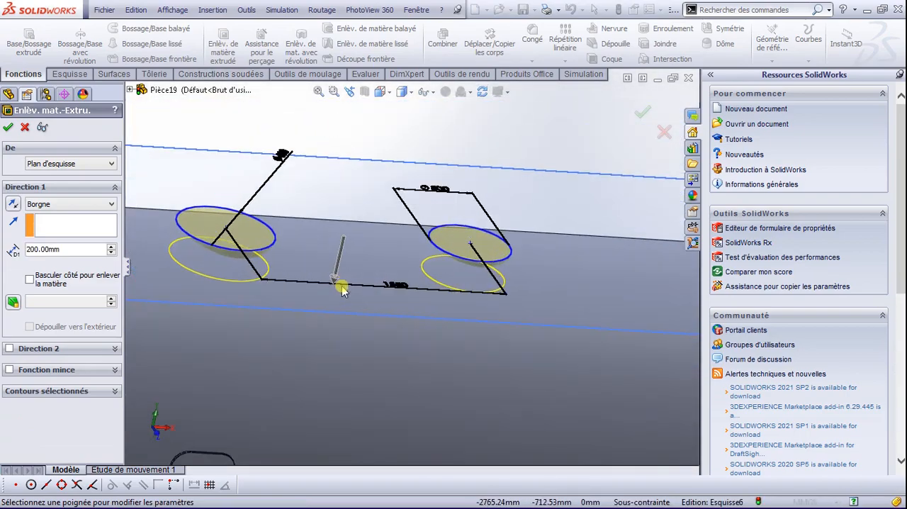
{"action": "scroll", "coordinate": [342, 286], "scroll_direction": "up", "scroll_amount": 4}
{"action": "middle_click_drag", "start_coordinate": [343, 289], "coordinate": [345, 252]}
{"action": "scroll", "coordinate": [347, 262], "scroll_direction": "down", "scroll_amount": 5}
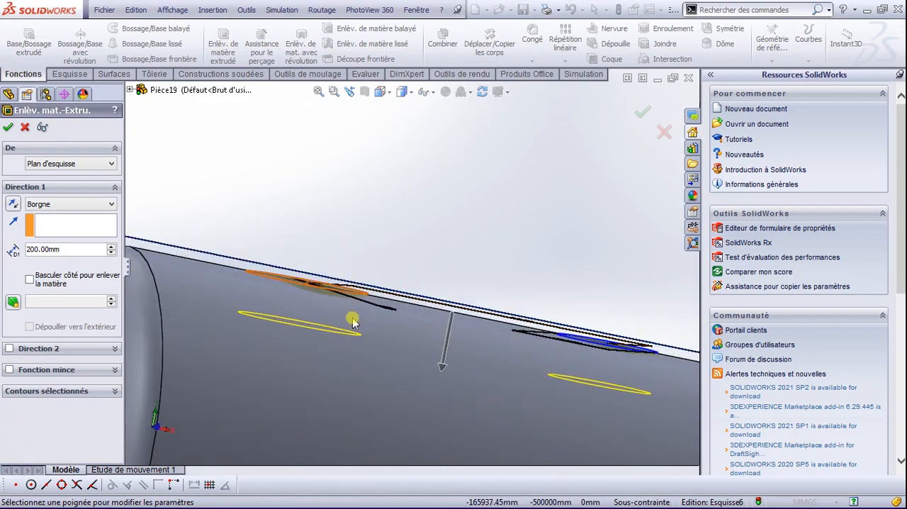
{"action": "scroll", "coordinate": [359, 326], "scroll_direction": "up", "scroll_amount": 5}
{"action": "mouse_move", "coordinate": [409, 314]}
{"action": "middle_mouse_down"}
{"action": "mouse_move", "coordinate": [391, 354]}
{"action": "mouse_move", "coordinate": [388, 341]}
{"action": "middle_mouse_up"}
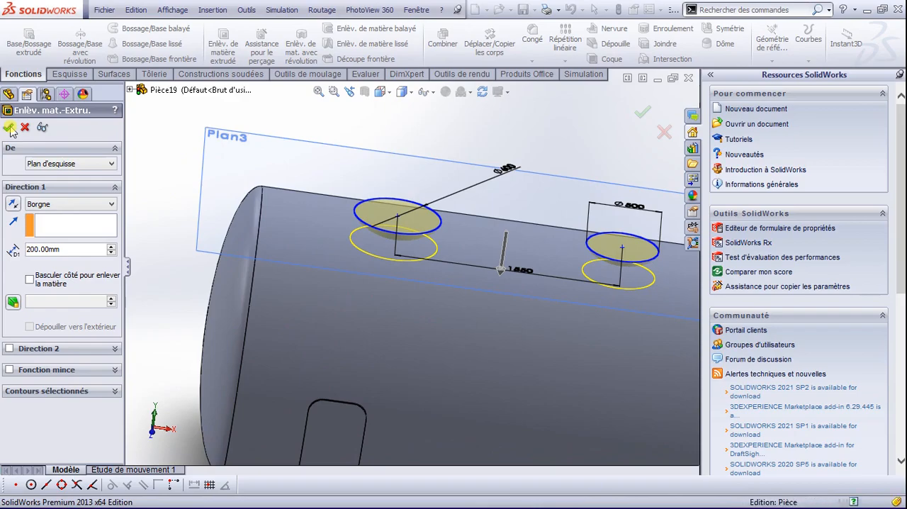
{"action": "left_click", "coordinate": [9, 128]}
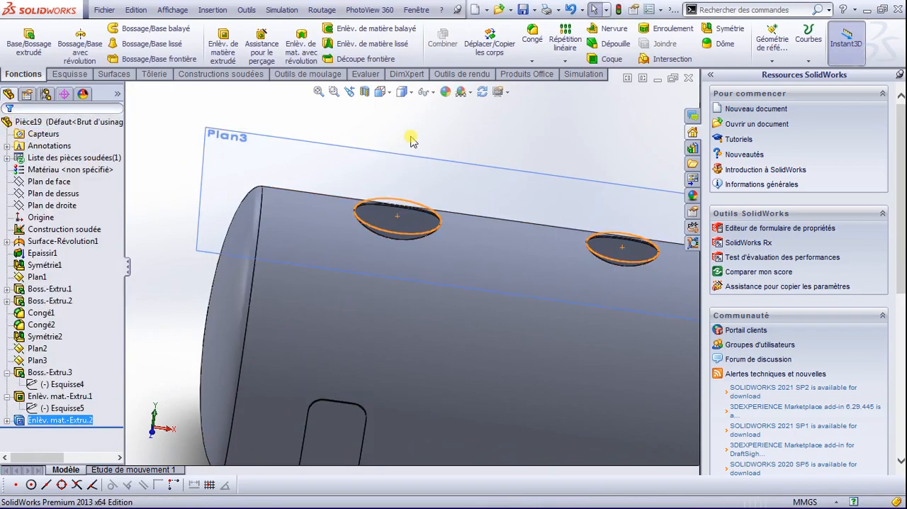
{"action": "left_click", "coordinate": [382, 138]}
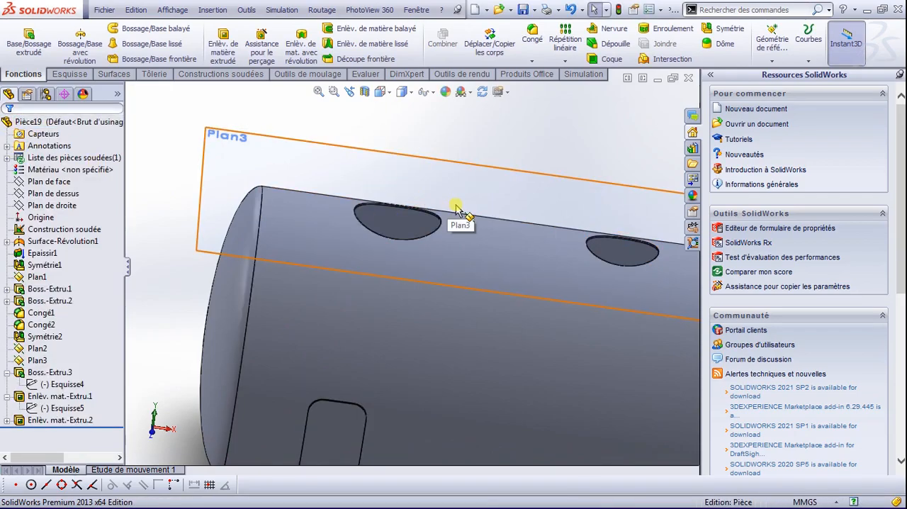
Step: Examine the two openings cut in the tank shell from above and in the isometric view
{"action": "key", "text": "space"}
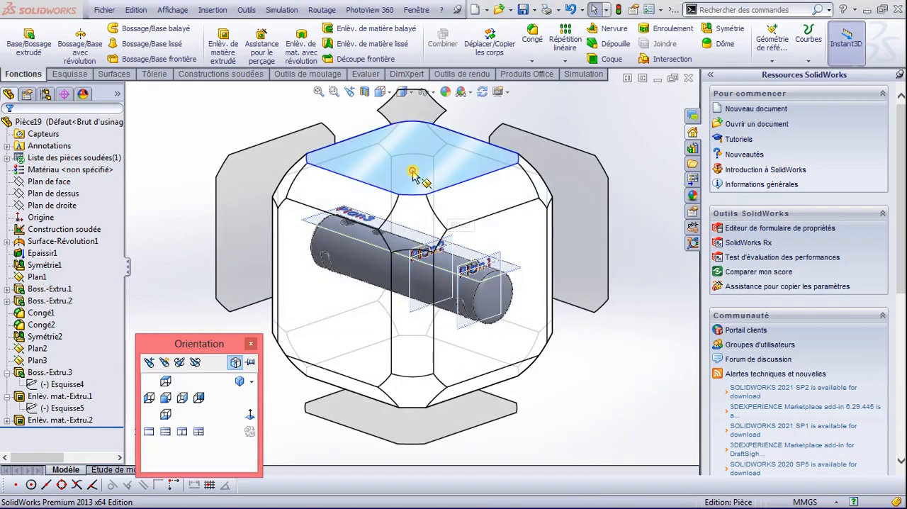
{"action": "left_click", "coordinate": [414, 175]}
{"action": "scroll", "coordinate": [336, 278], "scroll_direction": "down", "scroll_amount": 5}
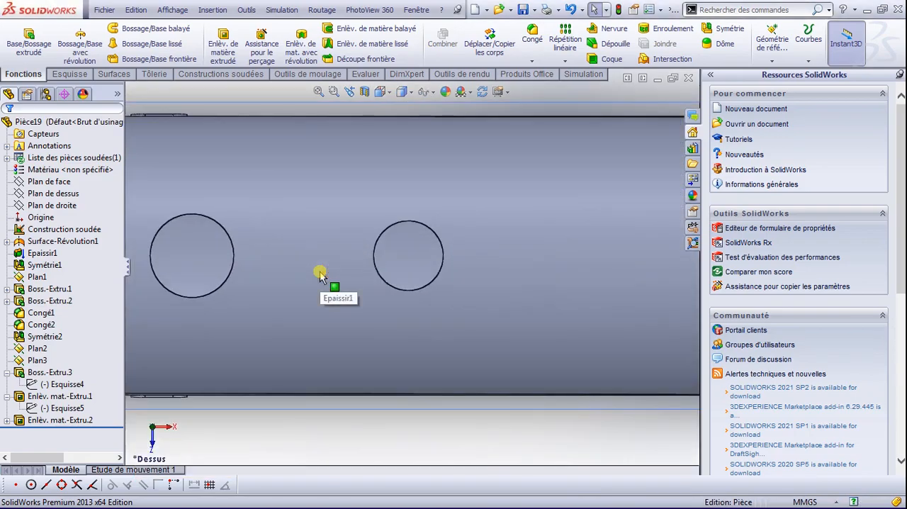
{"action": "scroll", "coordinate": [320, 275], "scroll_direction": "up", "scroll_amount": 2}
{"action": "key", "text": "space"}
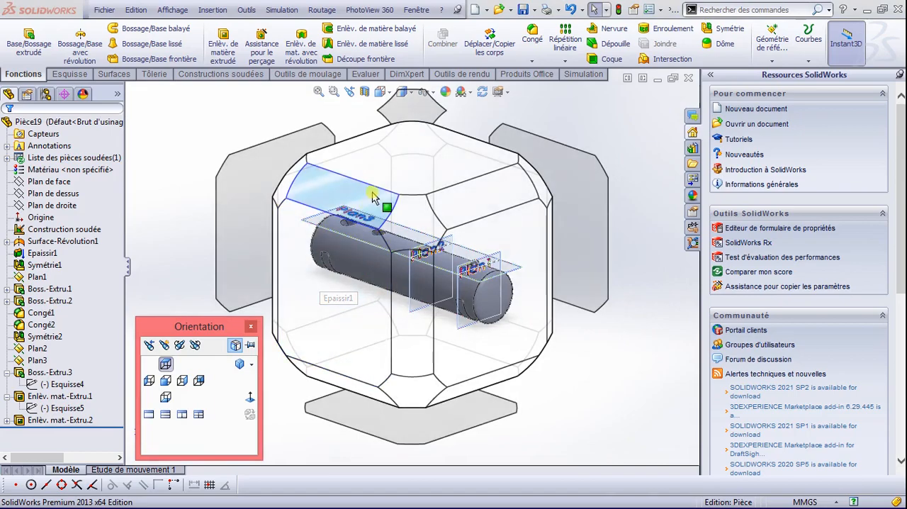
{"action": "left_click", "coordinate": [410, 195]}
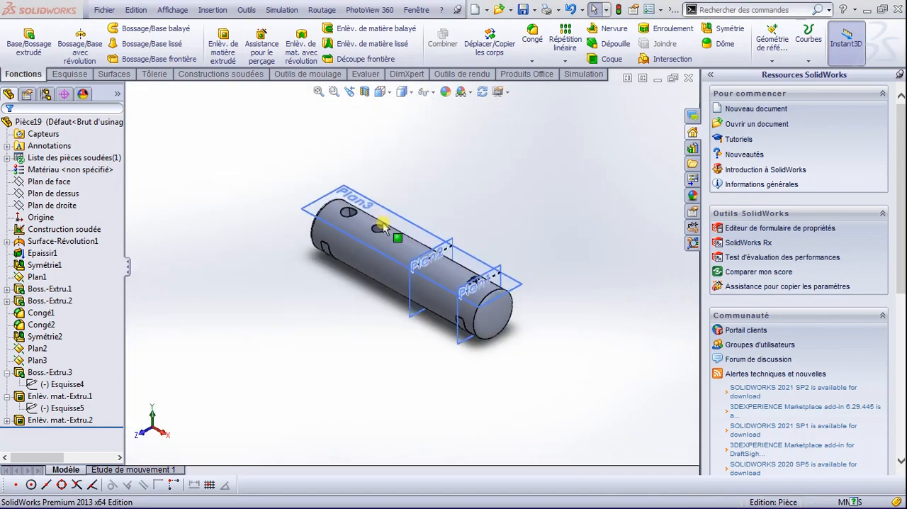
{"action": "scroll", "coordinate": [306, 164], "scroll_direction": "down", "scroll_amount": 5}
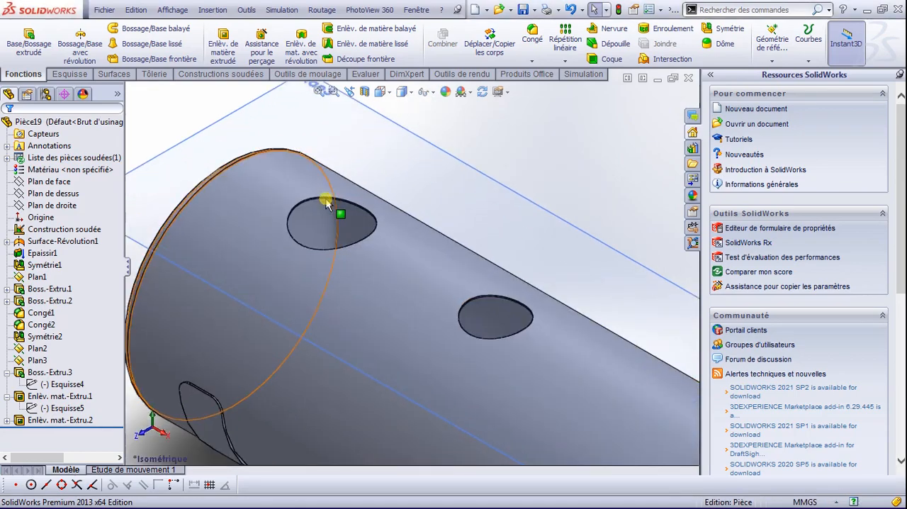
{"action": "scroll", "coordinate": [334, 203], "scroll_direction": "up", "scroll_amount": 3}
{"action": "mouse_move", "coordinate": [1, 507]}
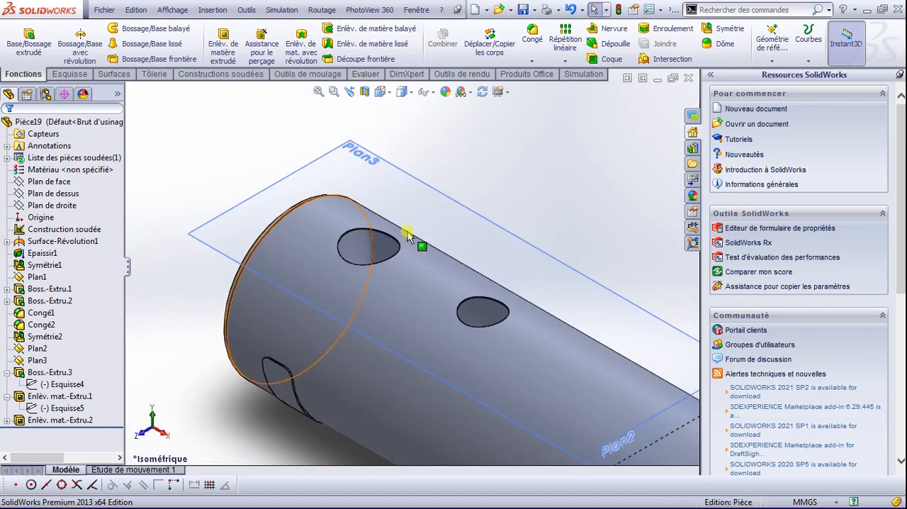
{"action": "scroll", "coordinate": [470, 297], "scroll_direction": "down", "scroll_amount": 3}
{"action": "scroll", "coordinate": [488, 402], "scroll_direction": "up", "scroll_amount": 6}
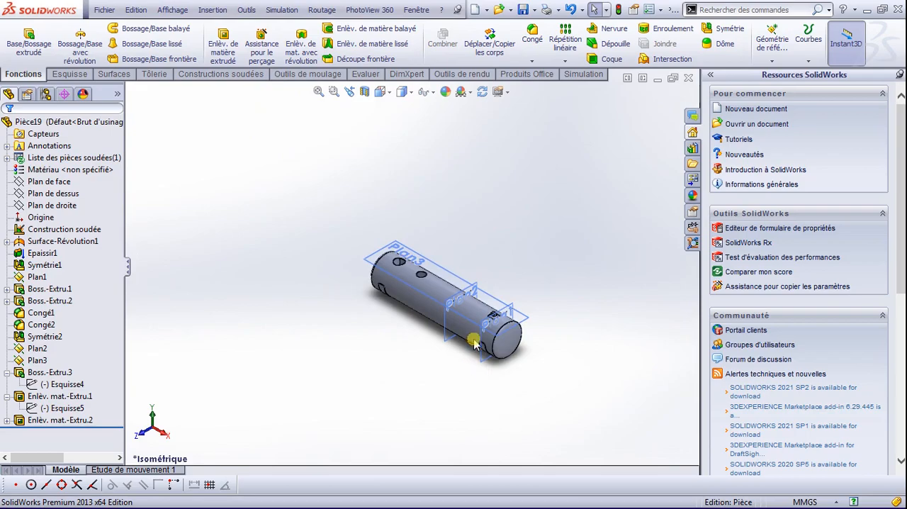
Step: Create a reference plane perpendicular to the front plane (Plan de face) and tangent to the underside of the tank's cylindrical shell
{"action": "key", "text": "space"}
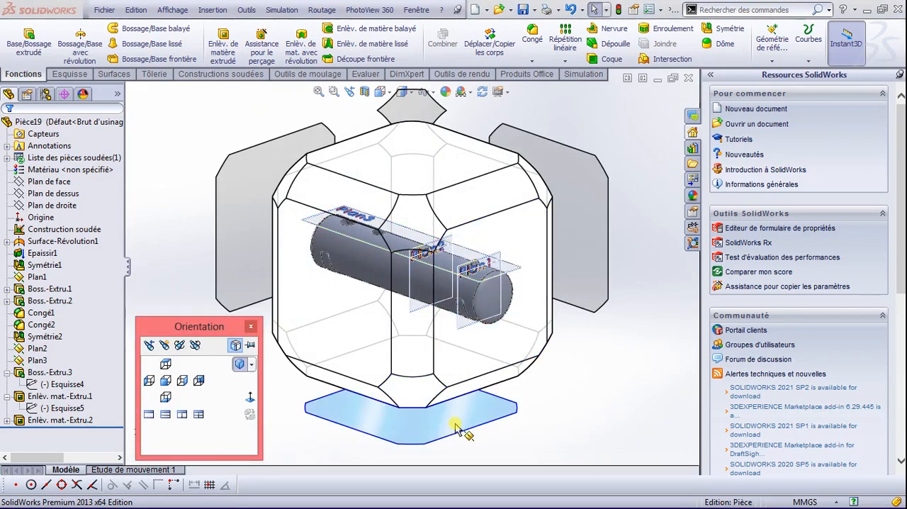
{"action": "left_click", "coordinate": [444, 415]}
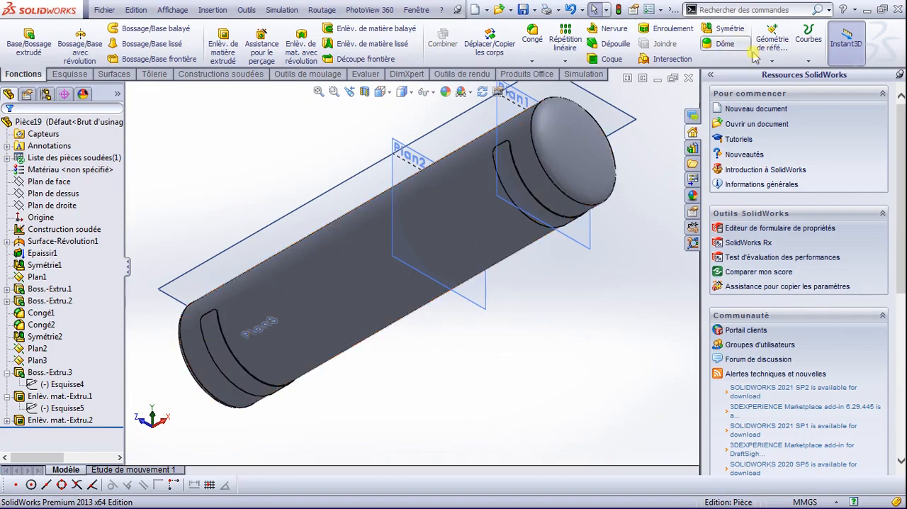
{"action": "left_click", "coordinate": [778, 61]}
{"action": "left_click", "coordinate": [786, 69]}
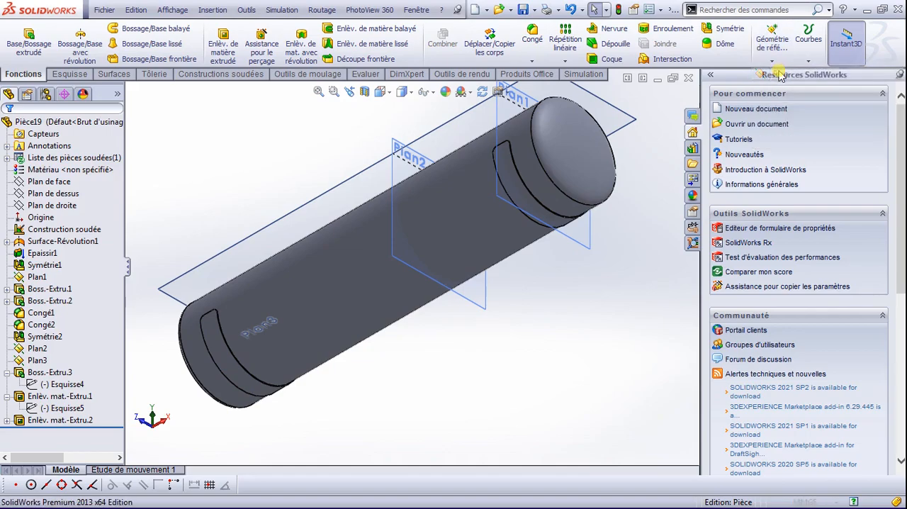
{"action": "left_click", "coordinate": [131, 90]}
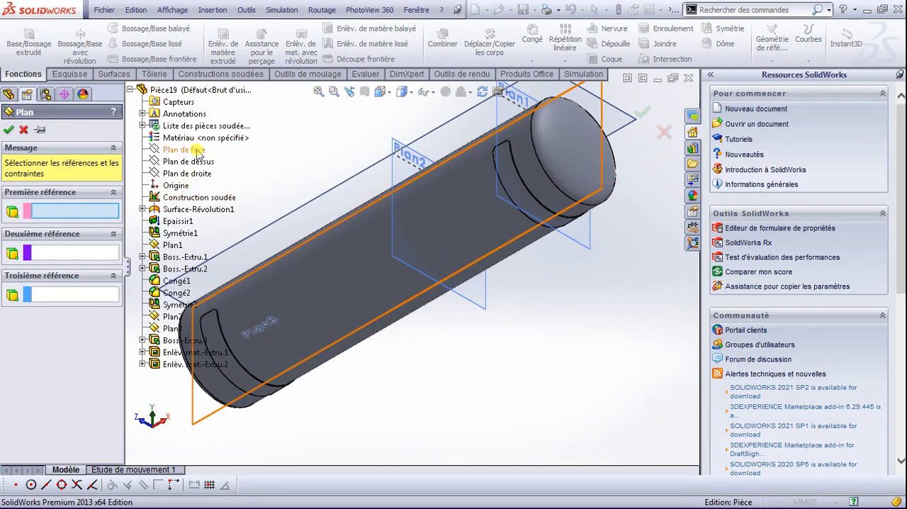
{"action": "left_click", "coordinate": [186, 150]}
{"action": "left_click", "coordinate": [376, 307]}
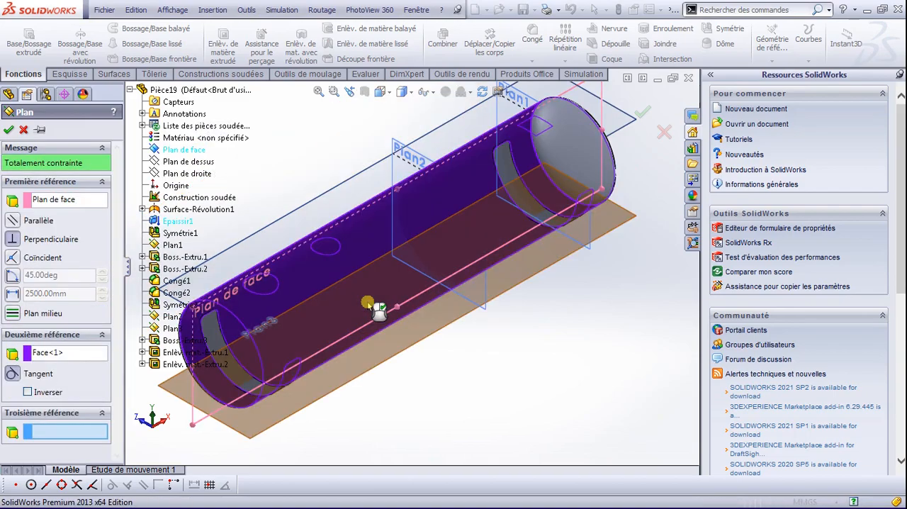
{"action": "left_click", "coordinate": [10, 130]}
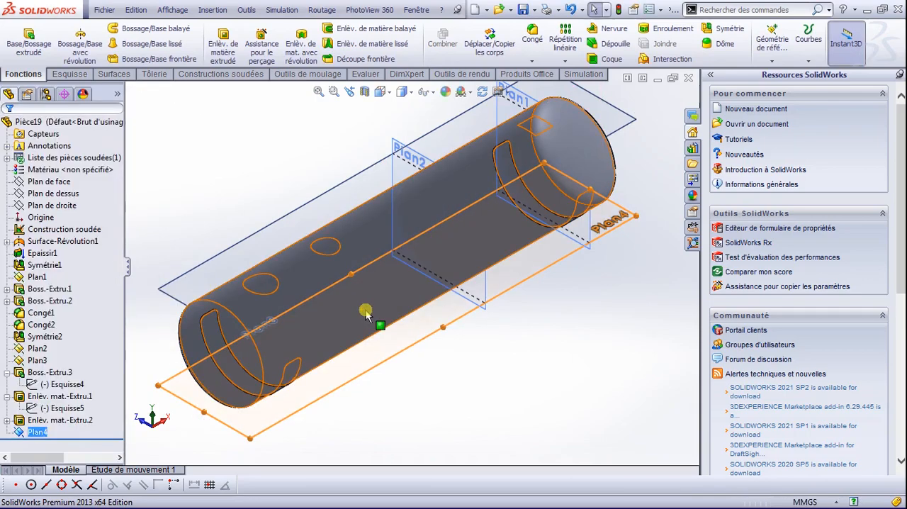
Step: Sketch a circle with a radius of about 125 mm centred on the origin on the plane tangent to the tank's underside
{"action": "key", "text": "space"}
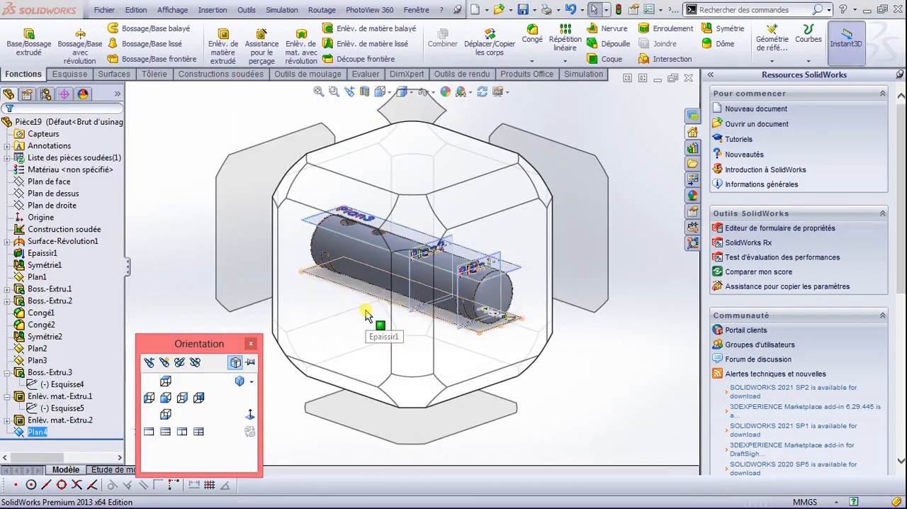
{"action": "left_click", "coordinate": [412, 401]}
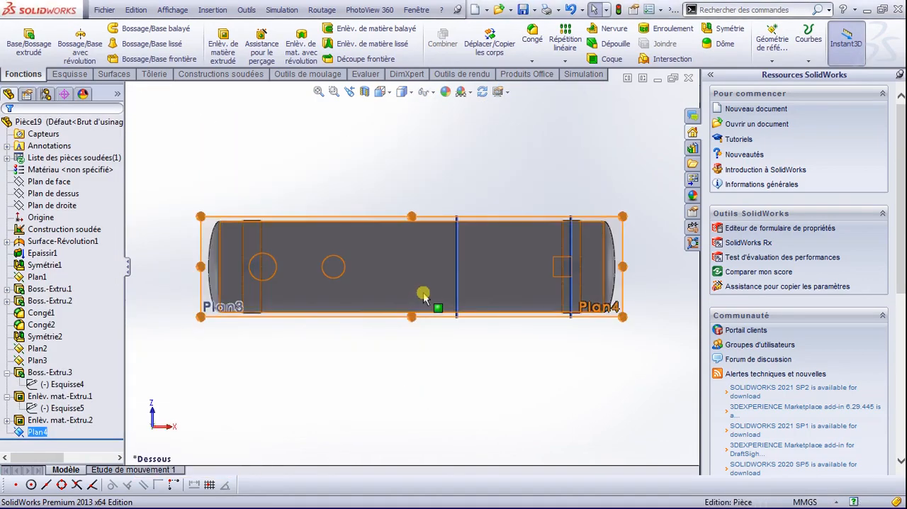
{"action": "left_click", "coordinate": [71, 74]}
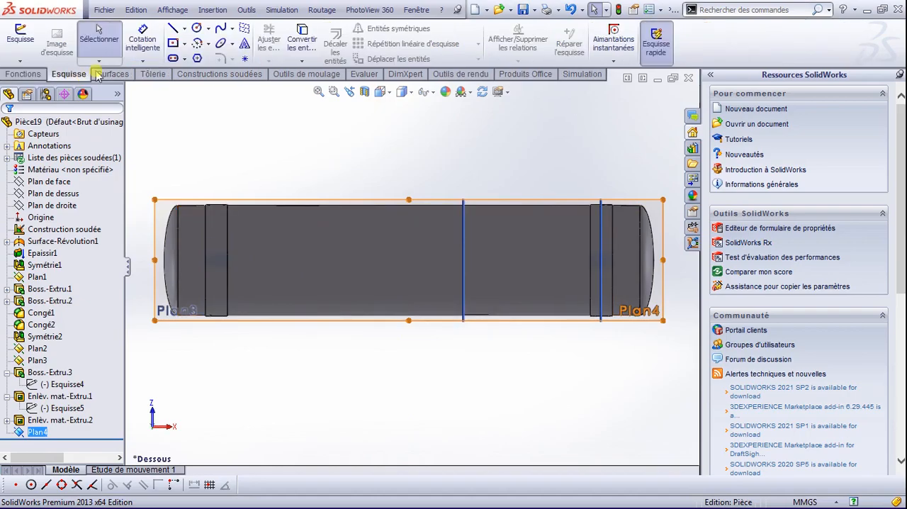
{"action": "left_click", "coordinate": [198, 29]}
{"action": "left_click", "coordinate": [410, 260]}
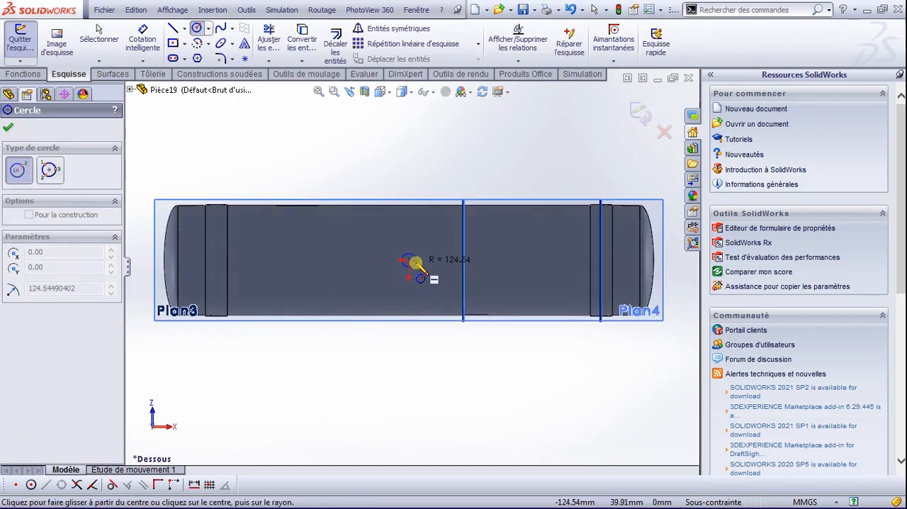
{"action": "left_click", "coordinate": [417, 263]}
{"action": "scroll", "coordinate": [409, 262], "scroll_direction": "down", "scroll_amount": 3}
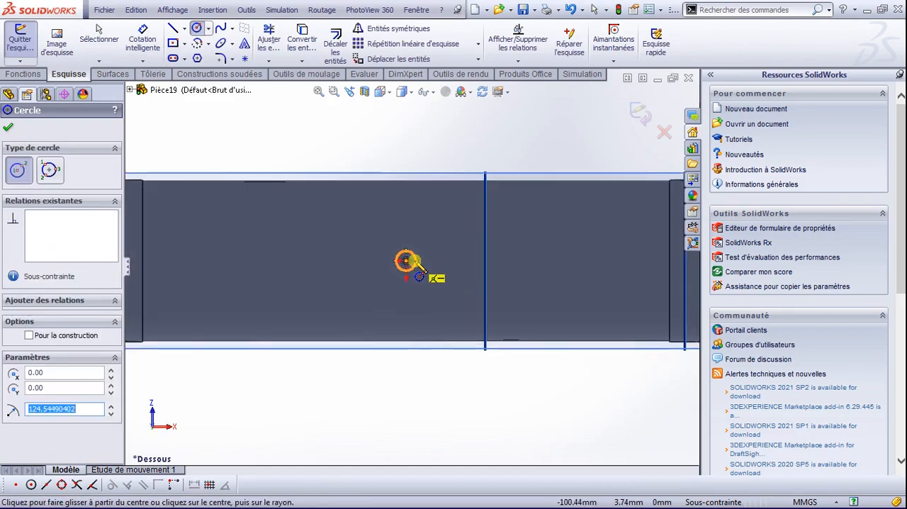
Step: Dimension the underside circle to a 50 mm diameter
{"action": "left_click", "coordinate": [147, 55]}
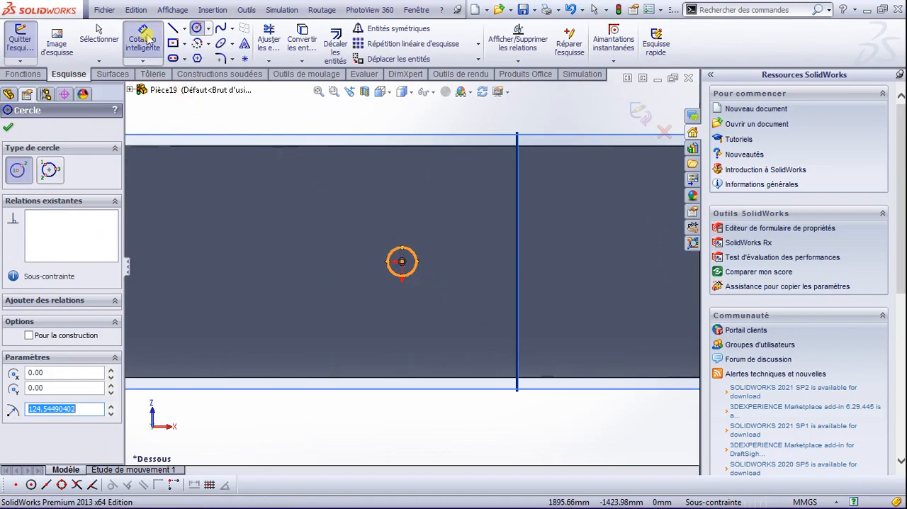
{"action": "left_click", "coordinate": [402, 252]}
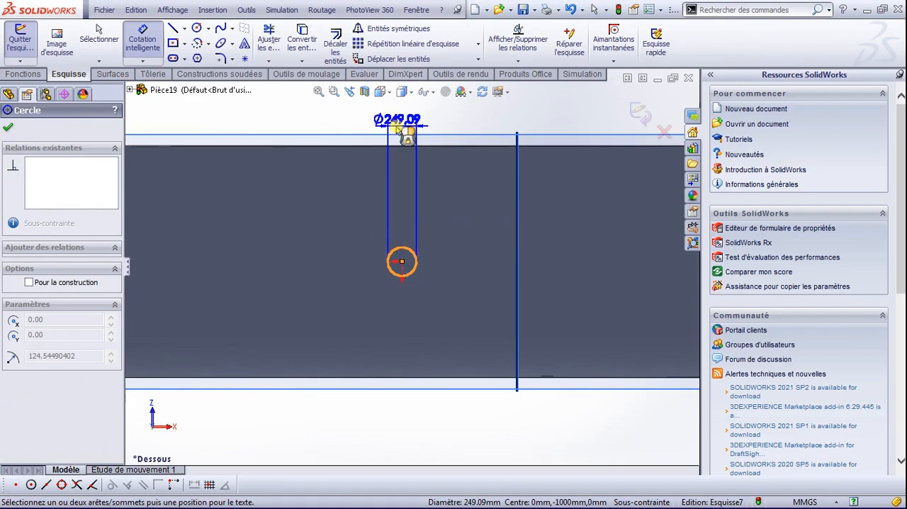
{"action": "left_click", "coordinate": [407, 121]}
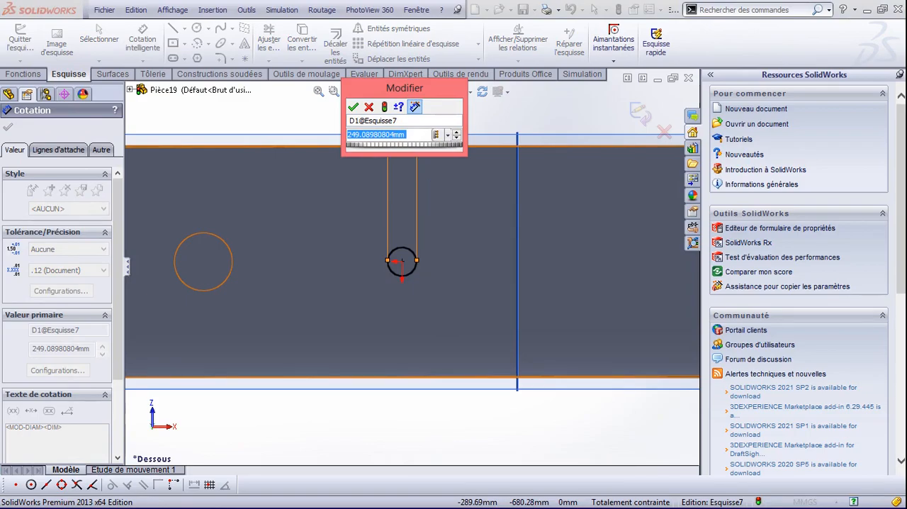
{"action": "type", "text": "5"}
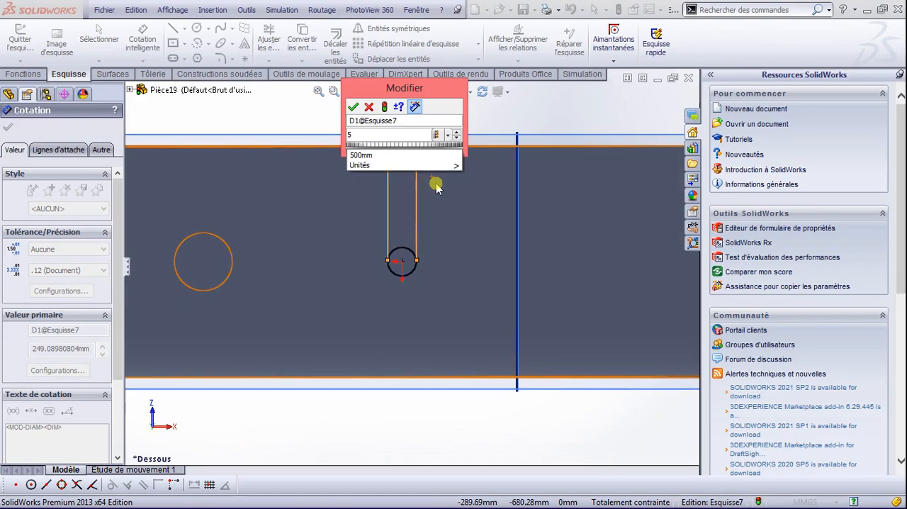
{"action": "type", "text": "0"}
{"action": "key", "text": "Return"}
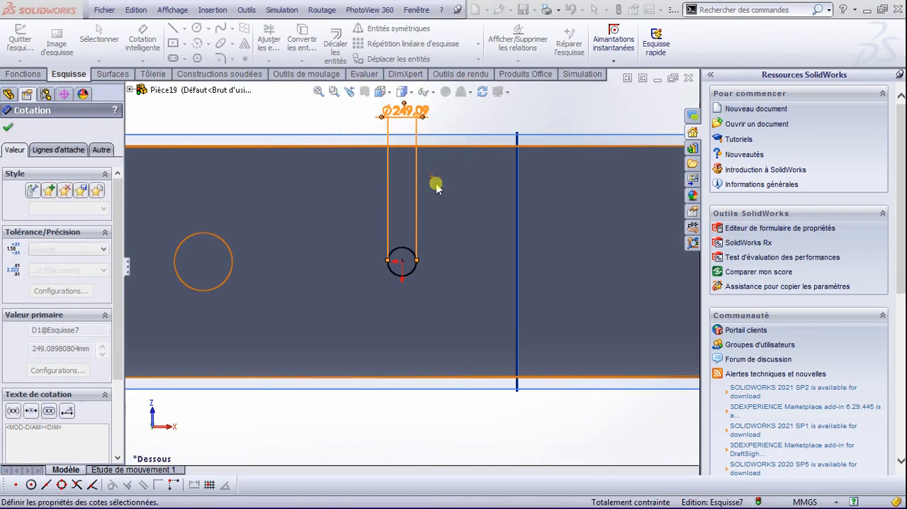
{"action": "scroll", "coordinate": [418, 251], "scroll_direction": "down", "scroll_amount": 3}
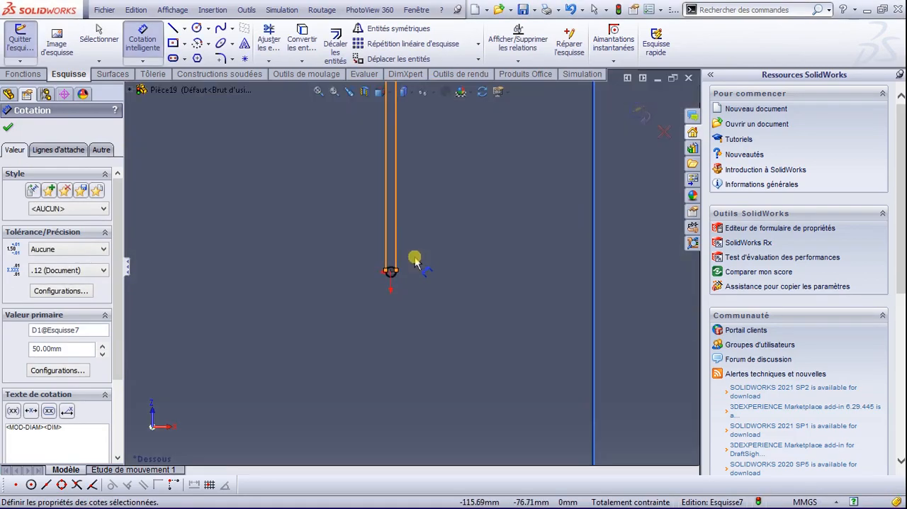
Step: Cut the 50 mm circle through the tank's underside with a blind extruded cut of 100 mm in both directions from the sketch plane
{"action": "left_click", "coordinate": [9, 75]}
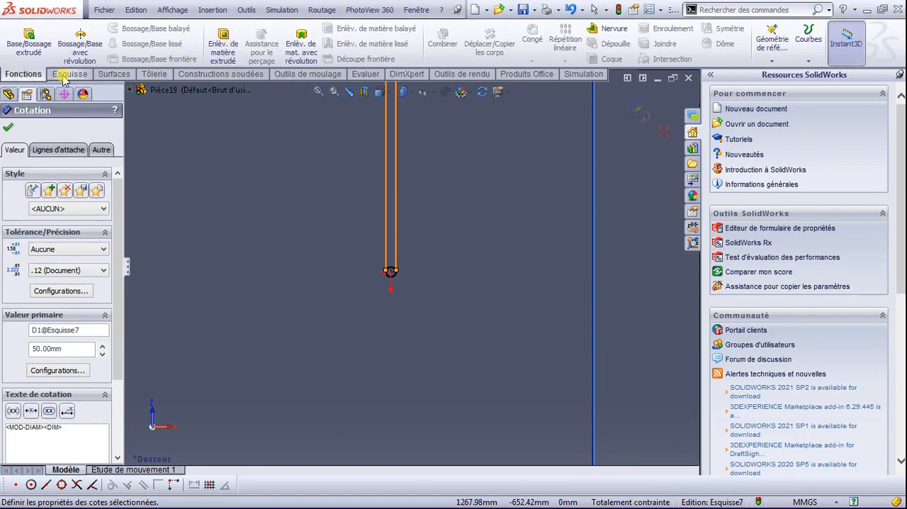
{"action": "left_click", "coordinate": [226, 36]}
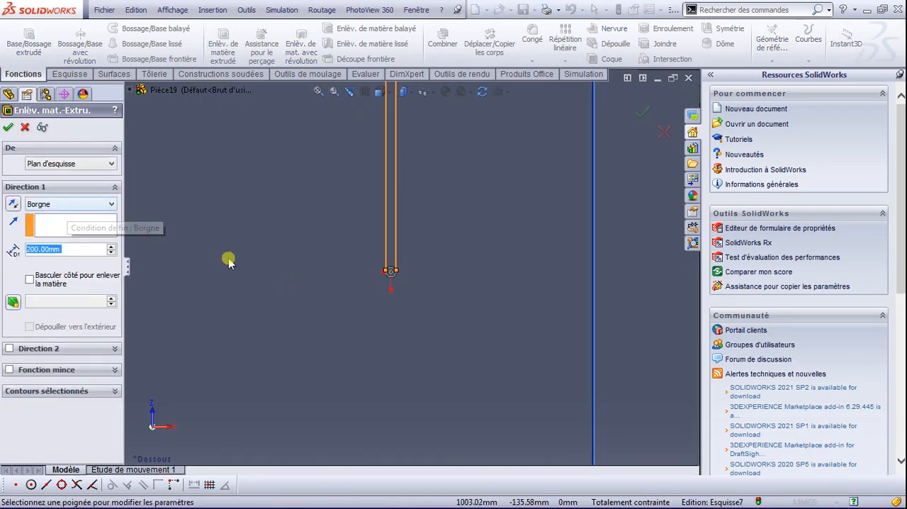
{"action": "middle_click_drag", "start_coordinate": [421, 290], "coordinate": [351, 396]}
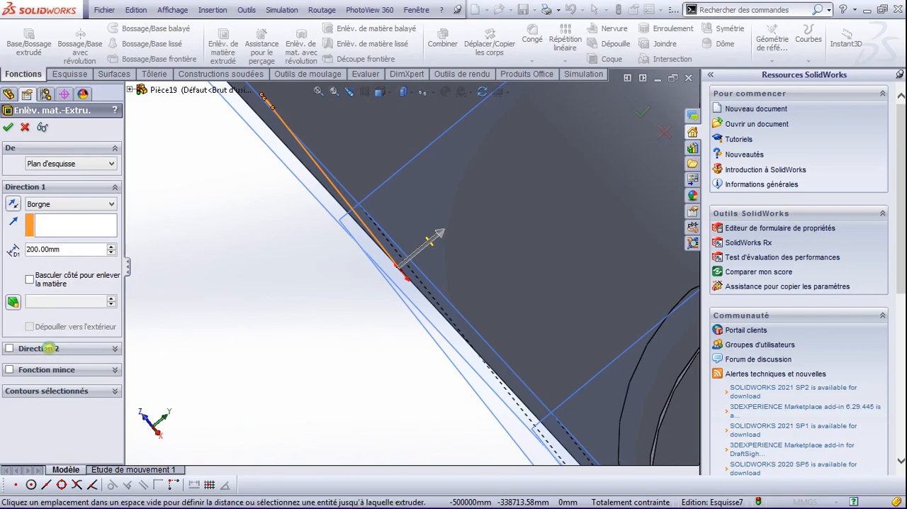
{"action": "left_click", "coordinate": [48, 348]}
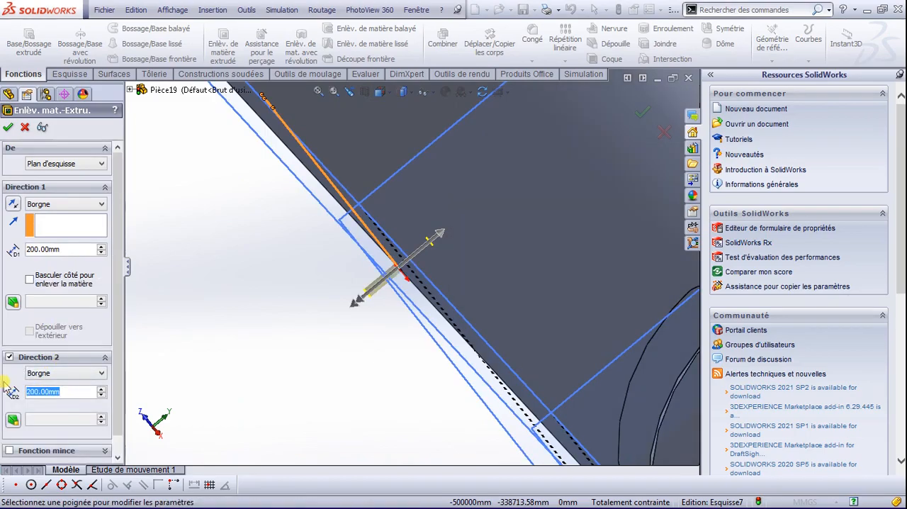
{"action": "type", "text": "100"}
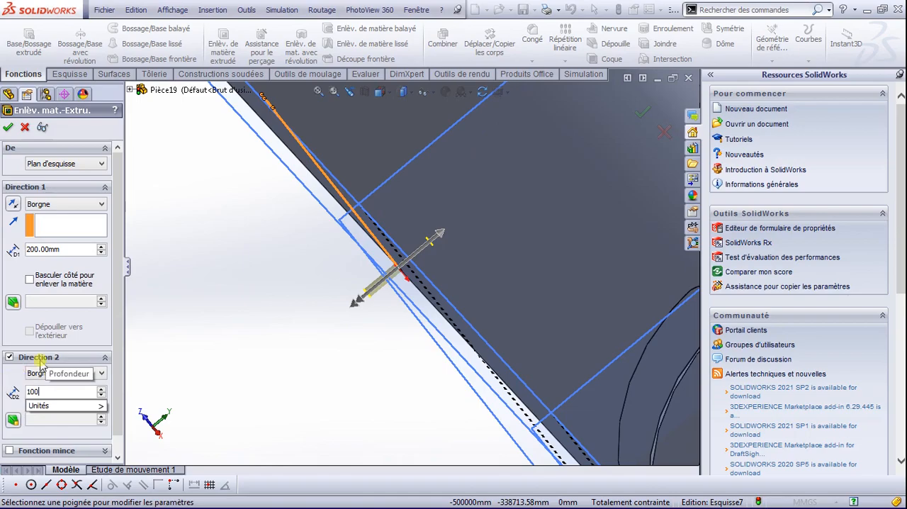
{"action": "mouse_move", "coordinate": [53, 410]}
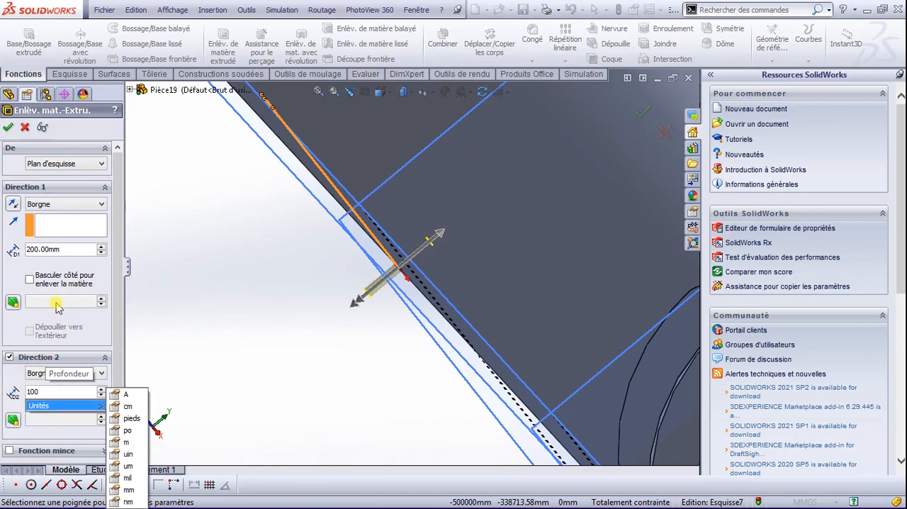
{"action": "left_click", "coordinate": [62, 252]}
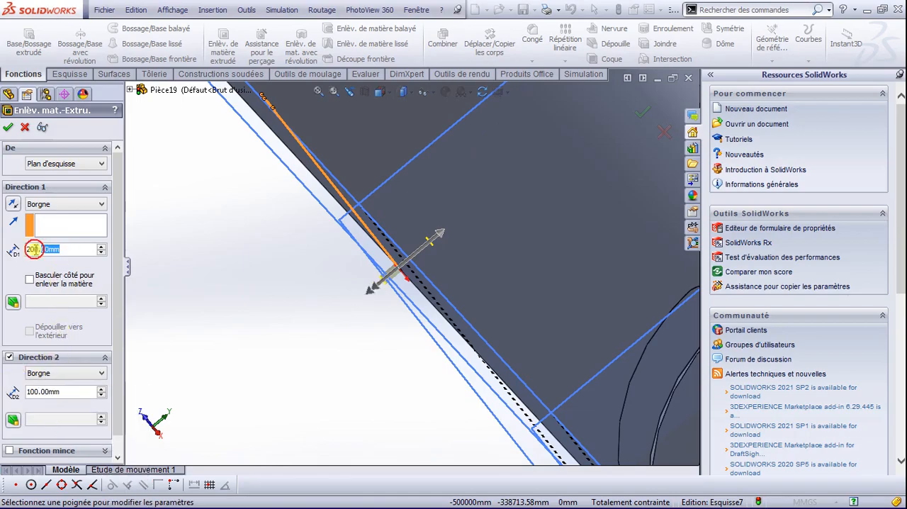
{"action": "type", "text": "100"}
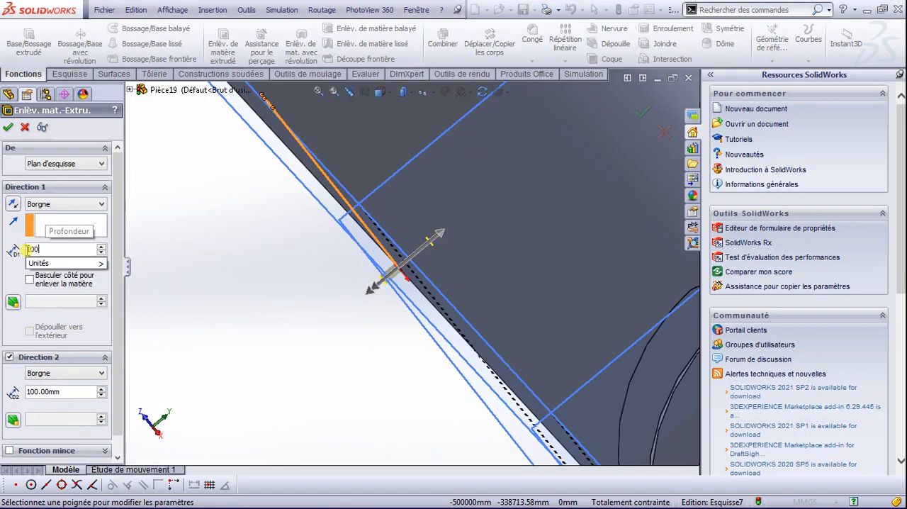
{"action": "key", "text": "Return"}
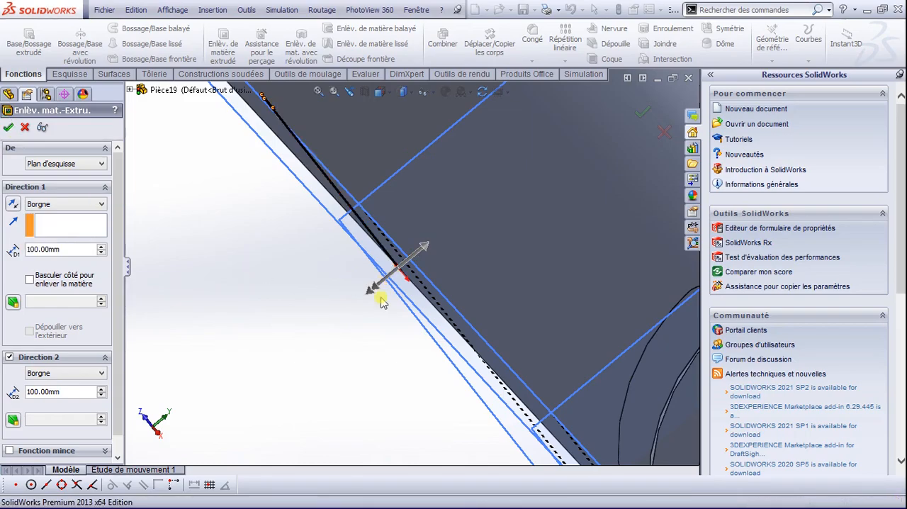
{"action": "key", "text": "Return"}
{"action": "key", "text": "space"}
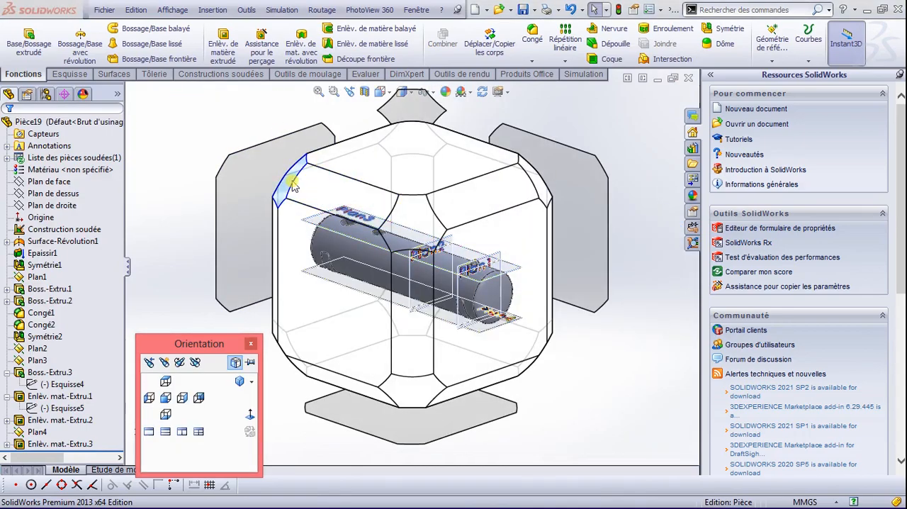
{"action": "left_click", "coordinate": [291, 183]}
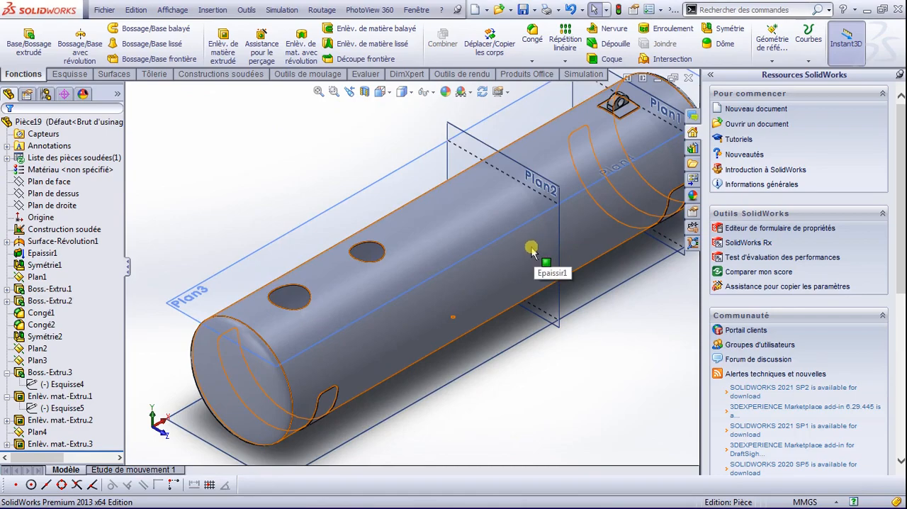
{"action": "scroll", "coordinate": [535, 207], "scroll_direction": "up", "scroll_amount": 2}
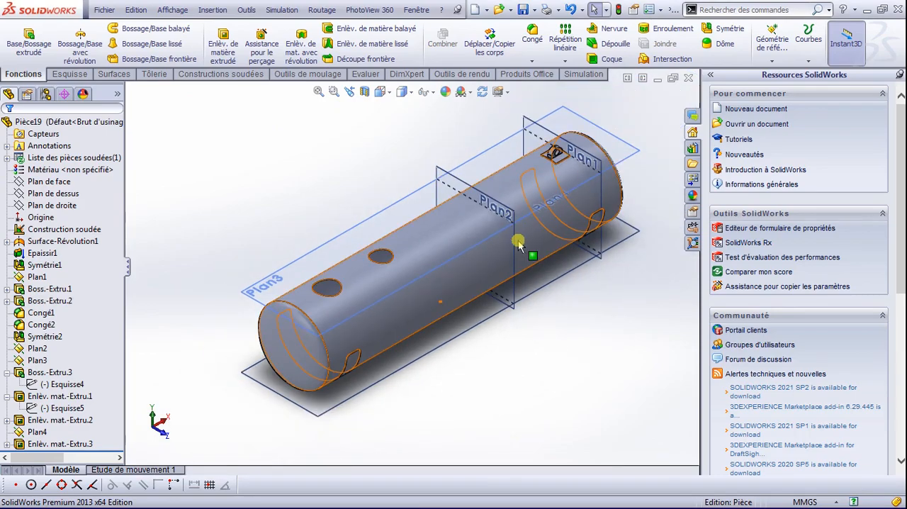
{"action": "left_click", "coordinate": [512, 218]}
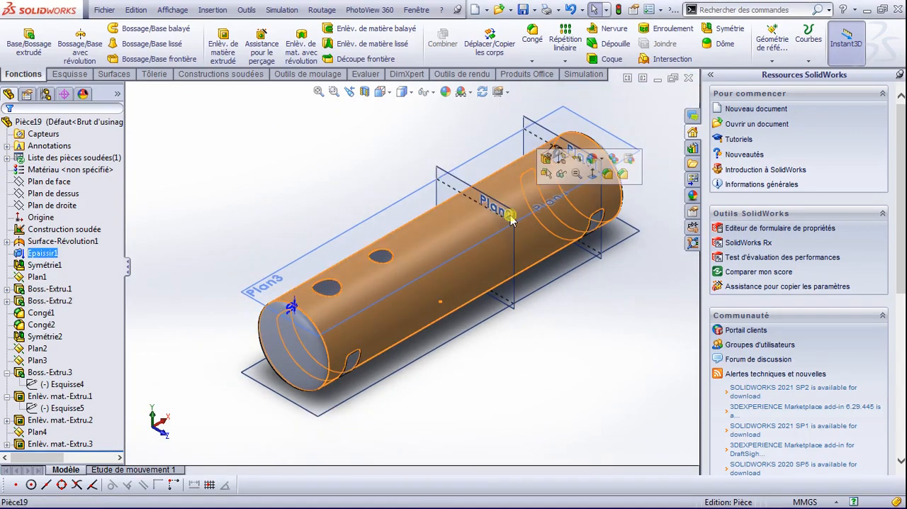
{"action": "left_click", "coordinate": [419, 132]}
{"action": "left_click", "coordinate": [488, 202]}
{"action": "key", "text": "Escape"}
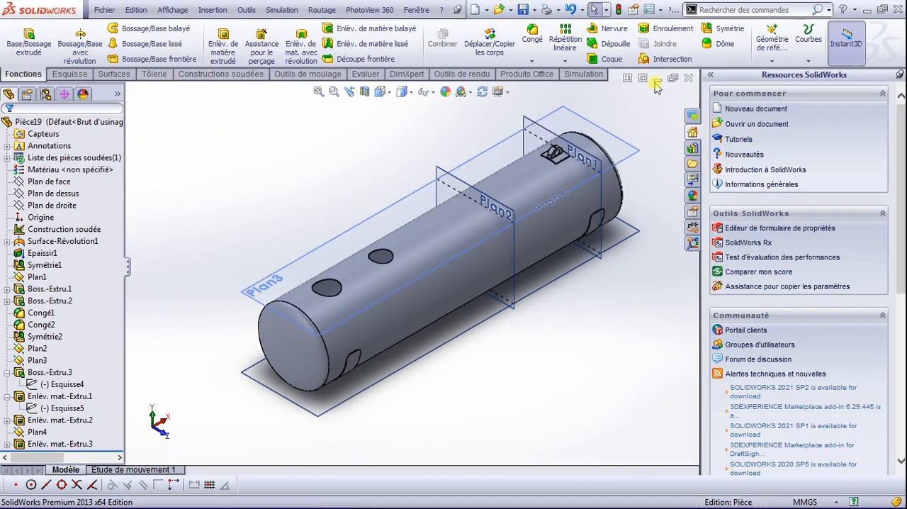
{"action": "left_click", "coordinate": [723, 30]}
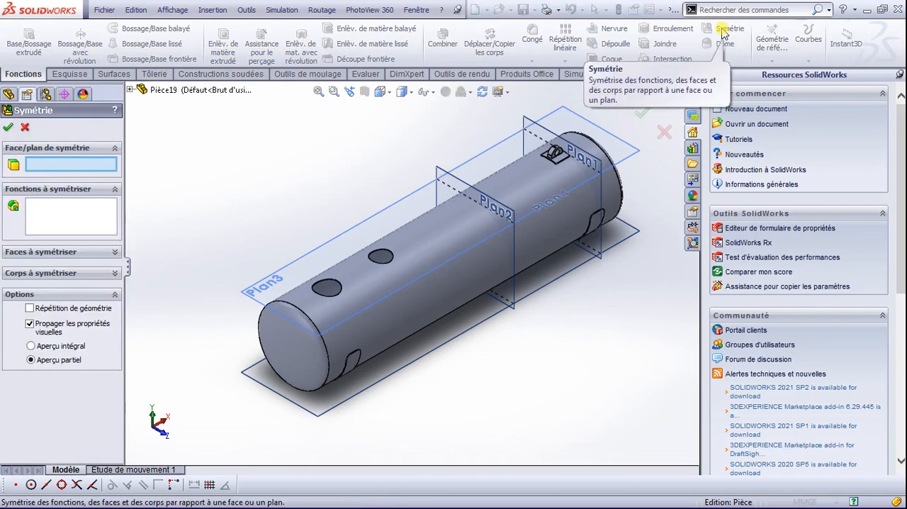
{"action": "left_click", "coordinate": [517, 215]}
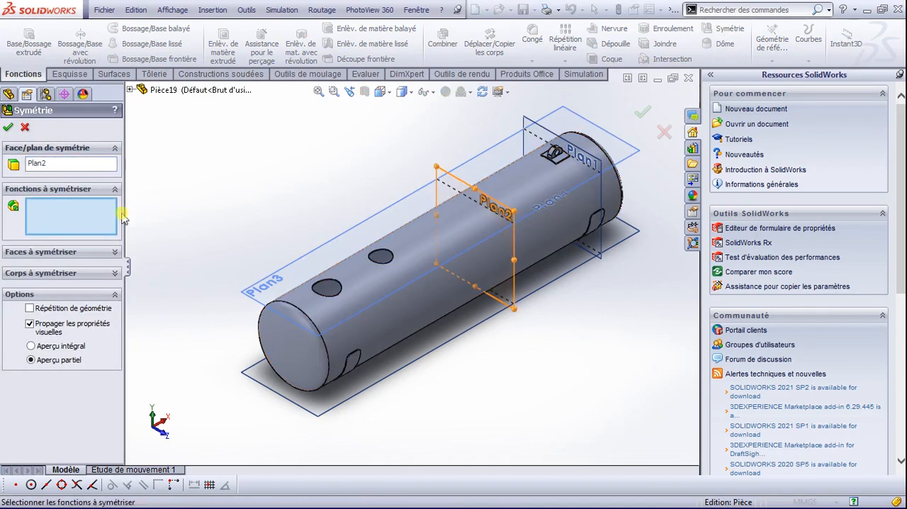
{"action": "left_click", "coordinate": [560, 163]}
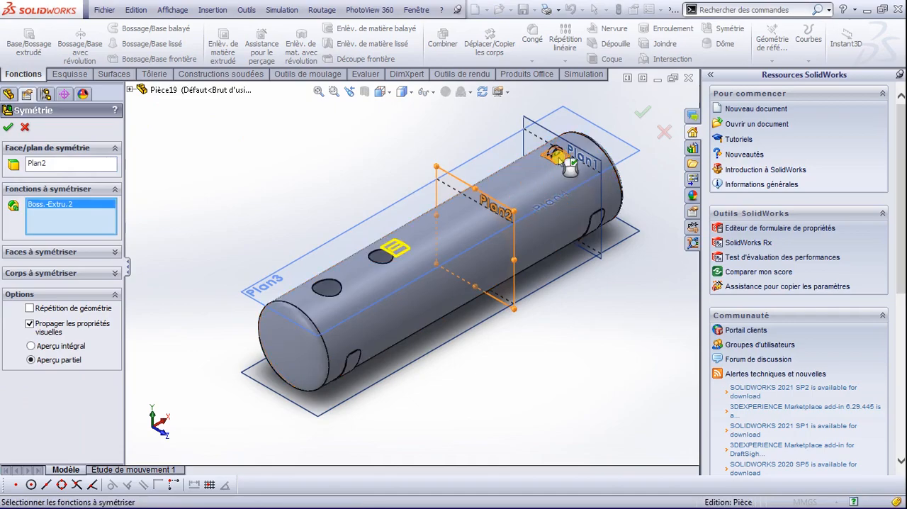
{"action": "scroll", "coordinate": [567, 164], "scroll_direction": "down", "scroll_amount": 3}
{"action": "scroll", "coordinate": [417, 205], "scroll_direction": "up", "scroll_amount": 2}
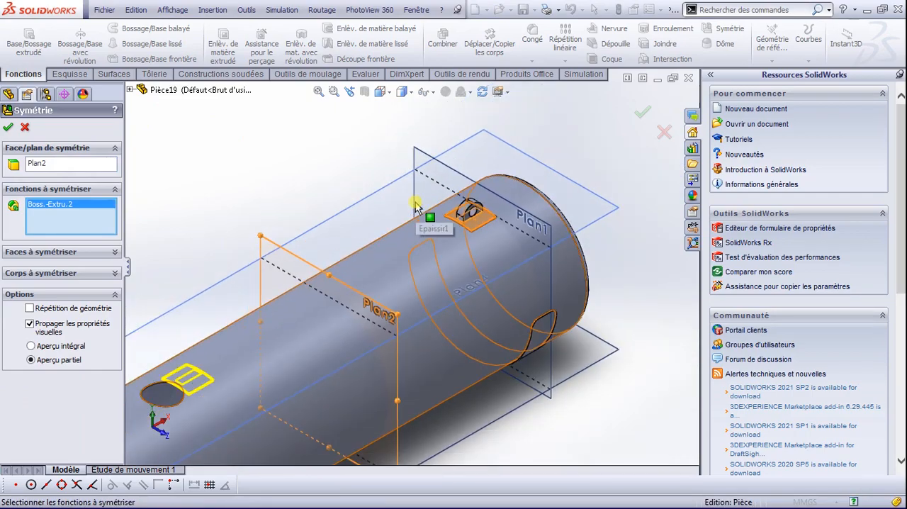
{"action": "left_click", "coordinate": [468, 217]}
{"action": "scroll", "coordinate": [469, 214], "scroll_direction": "down", "scroll_amount": 3}
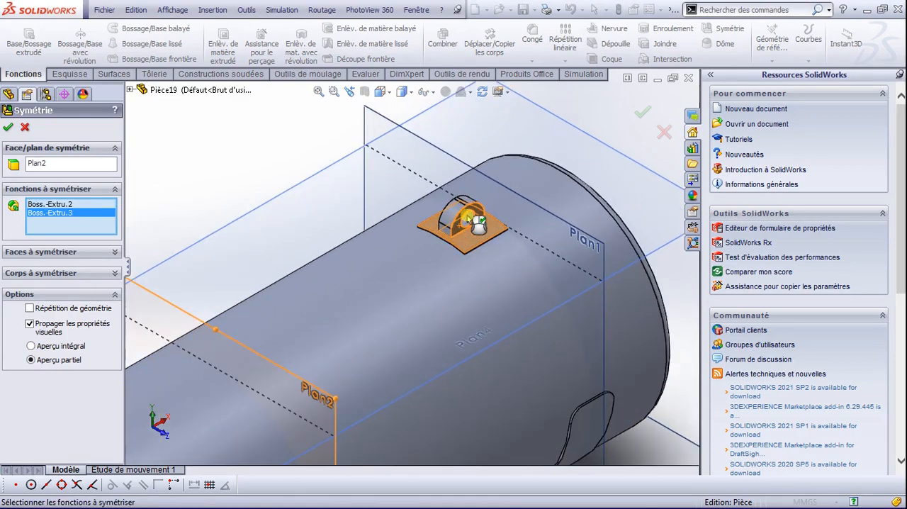
{"action": "left_click", "coordinate": [450, 221]}
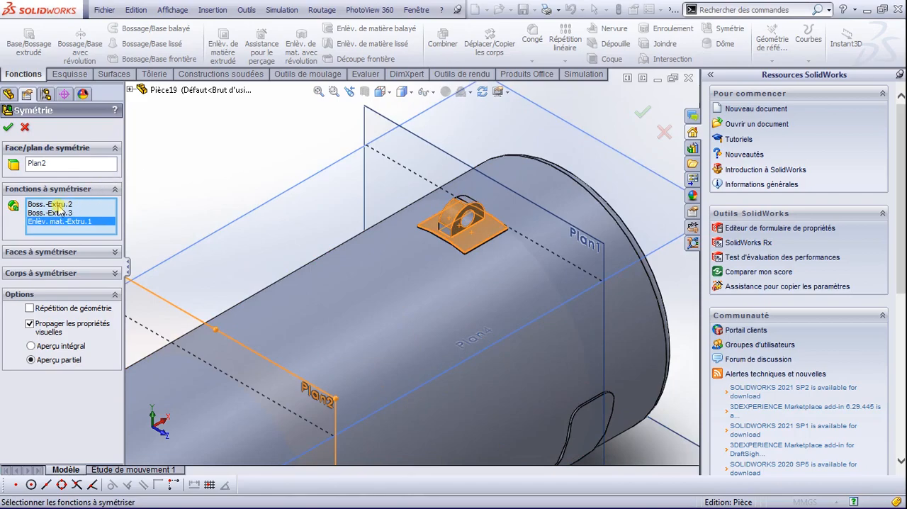
{"action": "left_click", "coordinate": [131, 90]}
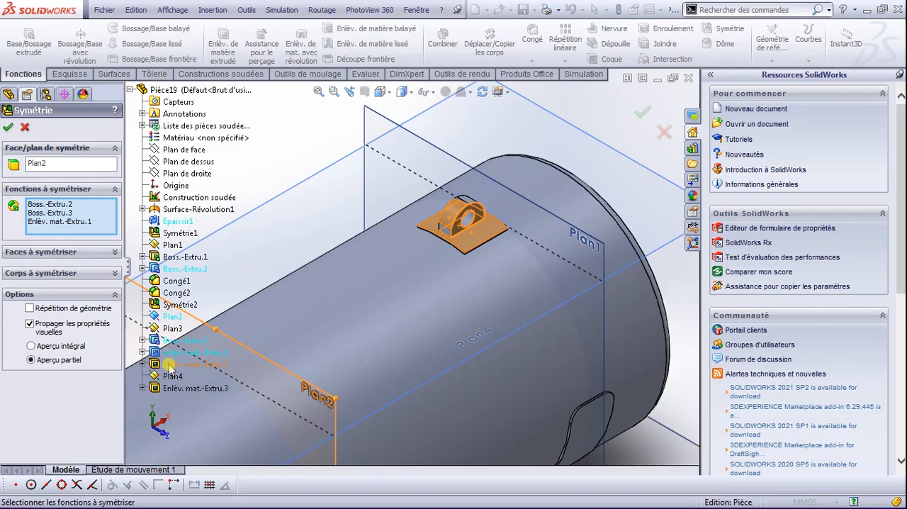
{"action": "left_click", "coordinate": [170, 364]}
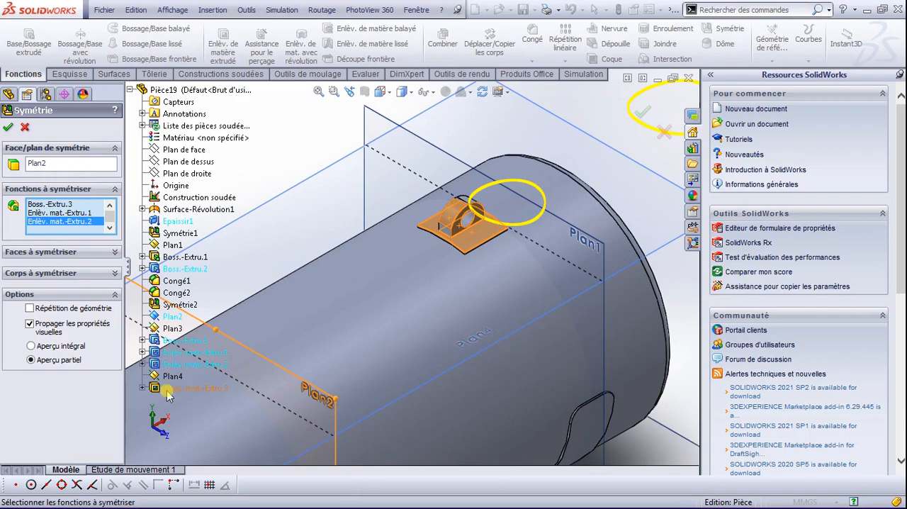
{"action": "left_click", "coordinate": [171, 365]}
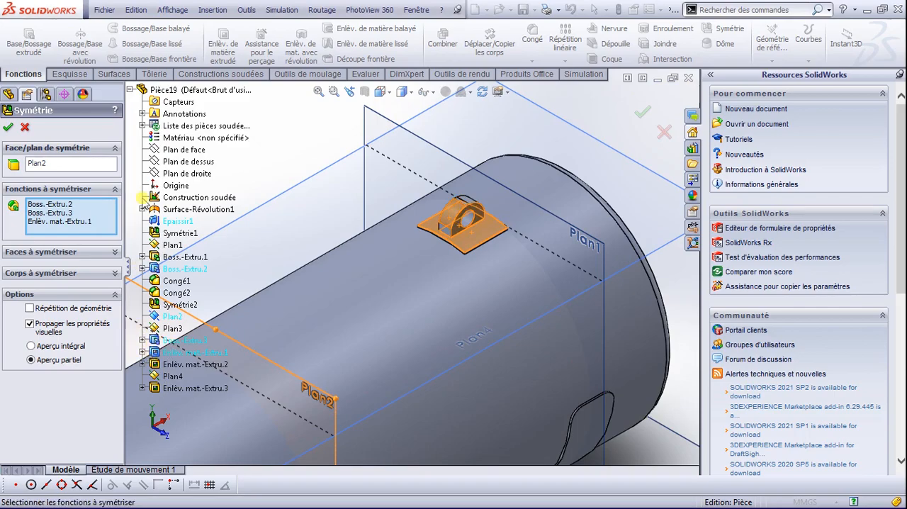
{"action": "left_click", "coordinate": [115, 273]}
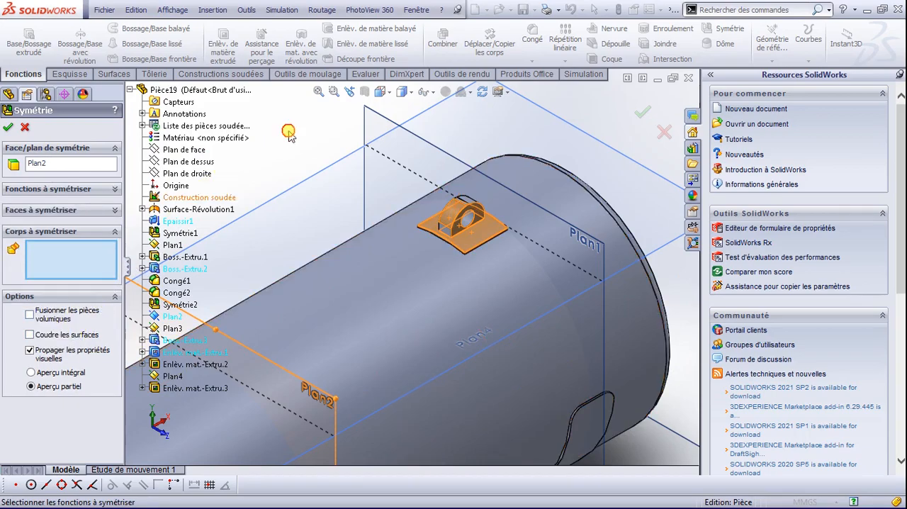
{"action": "key", "text": "Escape"}
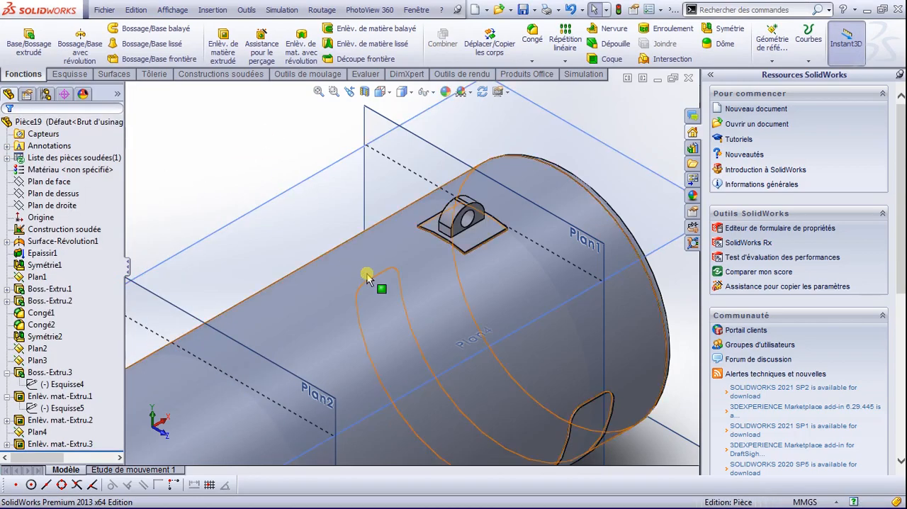
Step: Edit Plan2 so that it is offset 2000 mm from Plan1
{"action": "scroll", "coordinate": [366, 275], "scroll_direction": "up", "scroll_amount": 3}
{"action": "left_click", "coordinate": [362, 329]}
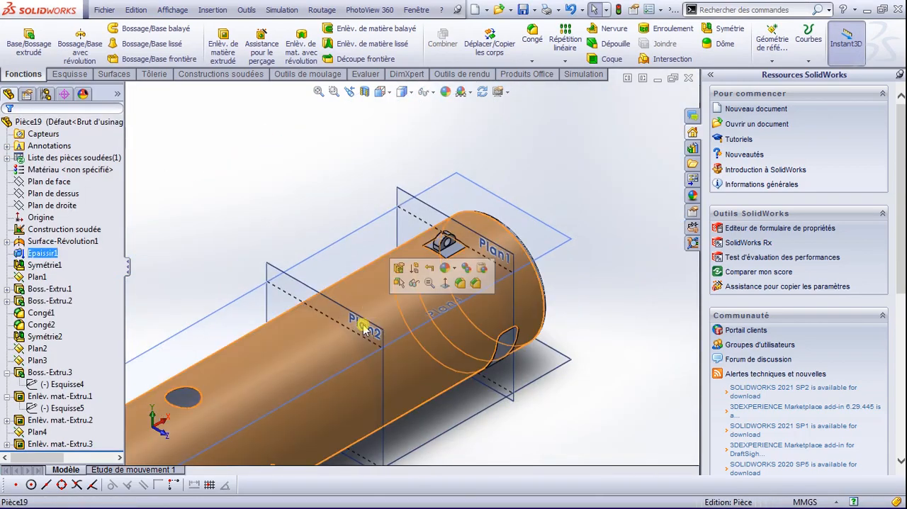
{"action": "left_click", "coordinate": [366, 324]}
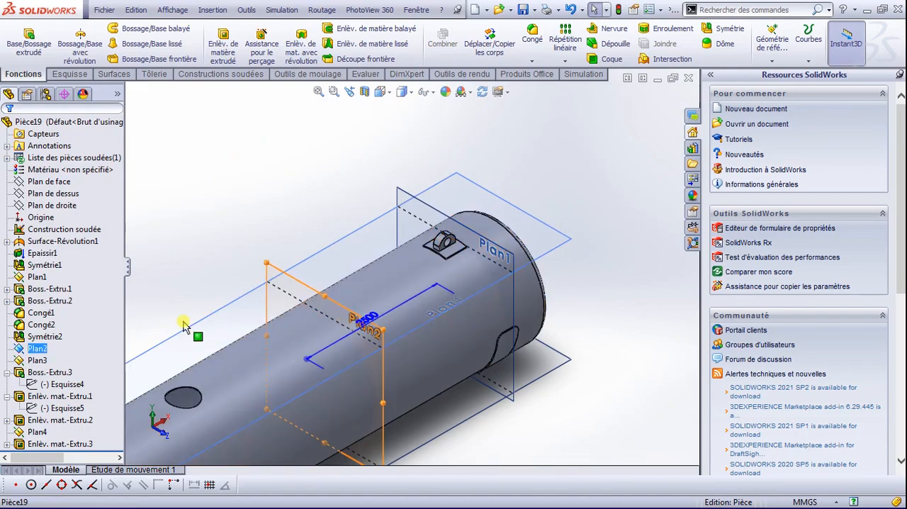
{"action": "right_click", "coordinate": [33, 351]}
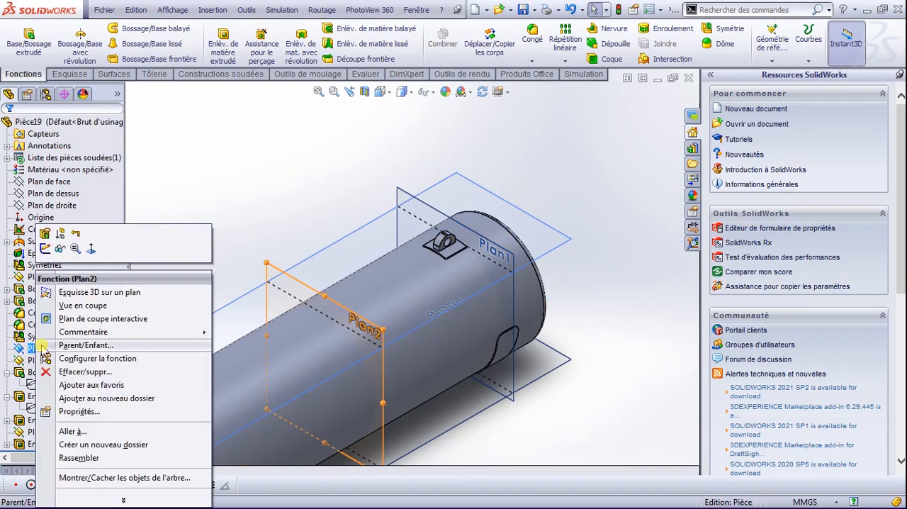
{"action": "left_click", "coordinate": [48, 235]}
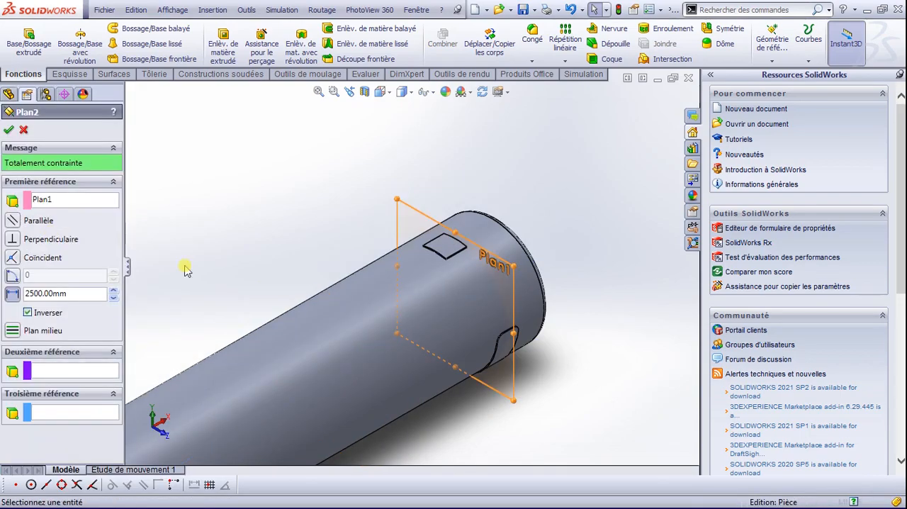
{"action": "left_click_drag", "start_coordinate": [69, 296], "coordinate": [16, 292]}
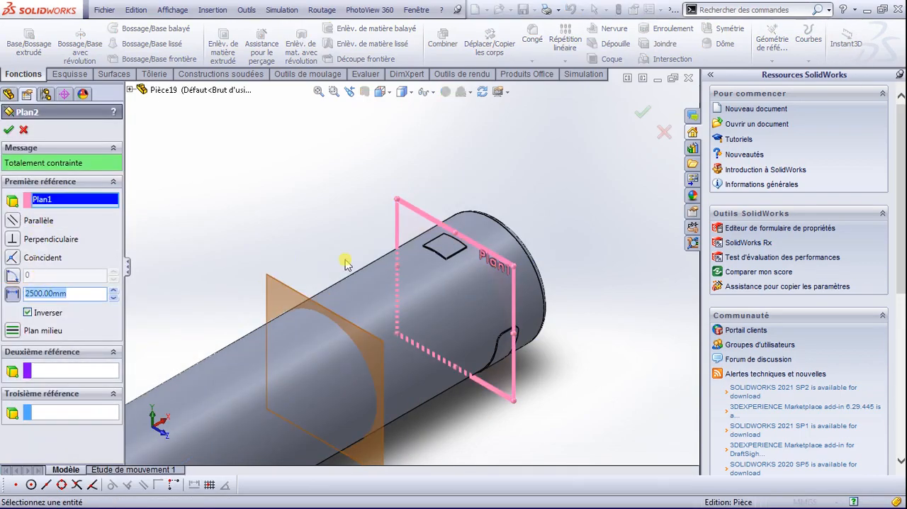
{"action": "type", "text": "2000"}
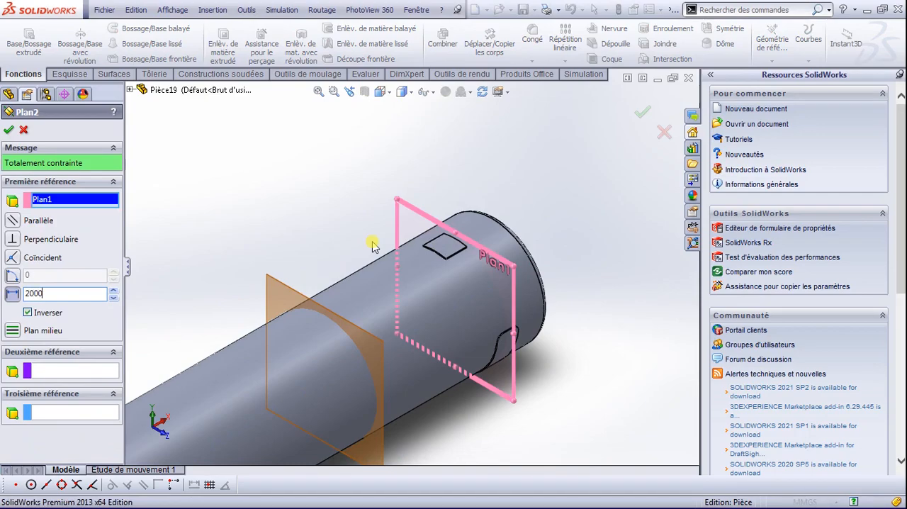
{"action": "key", "text": "Return"}
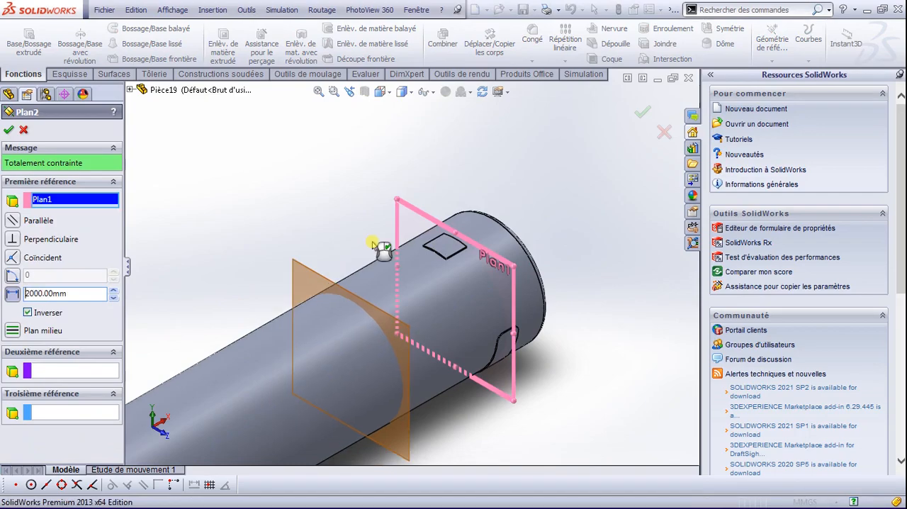
{"action": "left_click", "coordinate": [23, 132]}
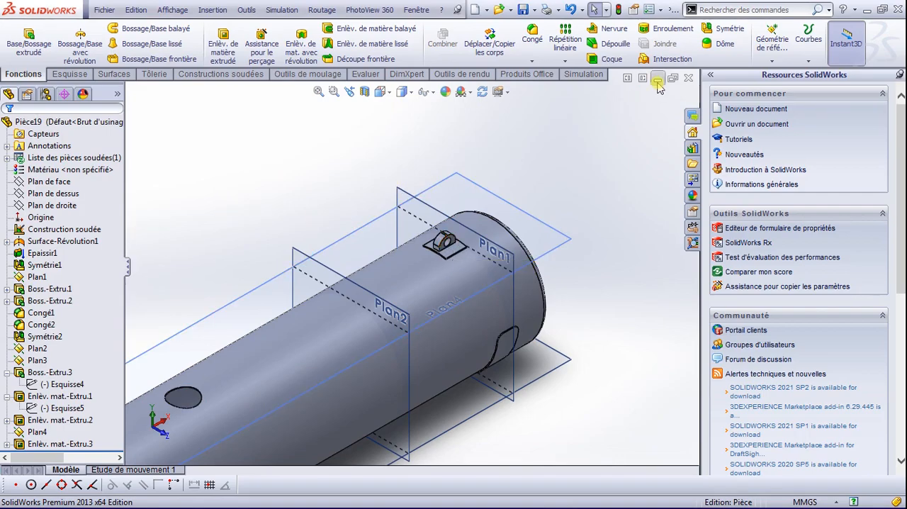
{"action": "left_click", "coordinate": [706, 36]}
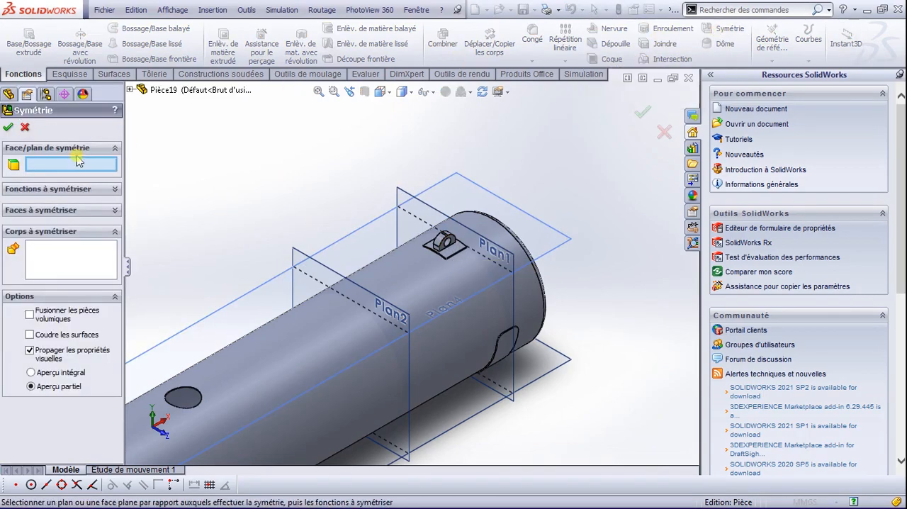
{"action": "left_click", "coordinate": [309, 258]}
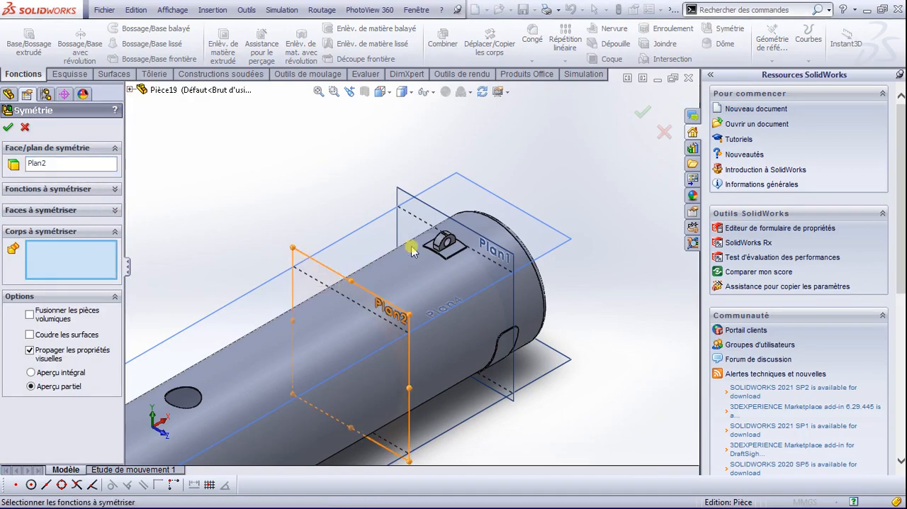
{"action": "left_click", "coordinate": [452, 254]}
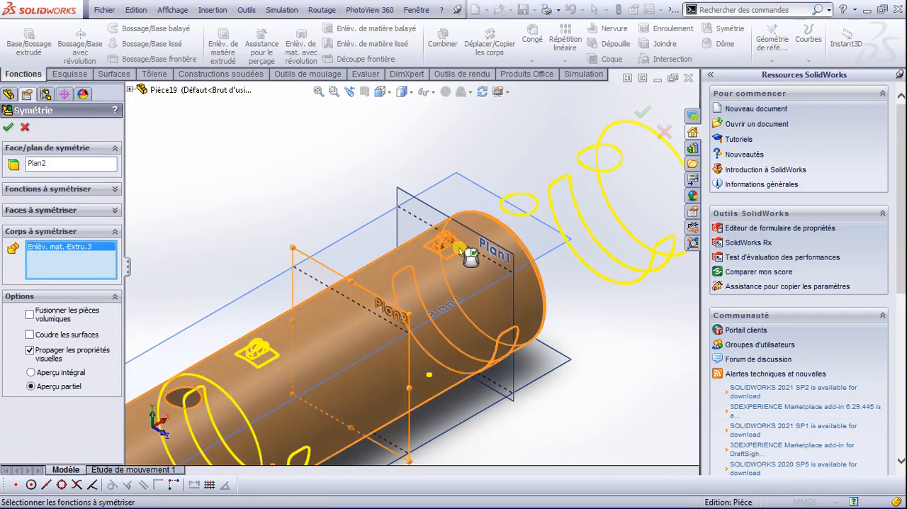
{"action": "right_click", "coordinate": [452, 252]}
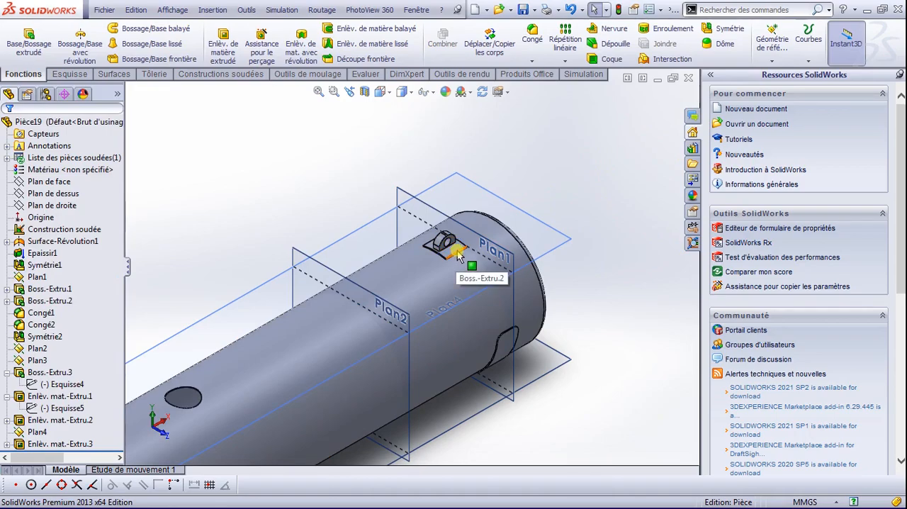
Step: Mirror the lifting lug about Plan2, using features Boss.-Extru.2, Boss.-Extru.3, Enlèv. mat.-Extru.1 and Enlèv. mat.-Extru.2
{"action": "left_click", "coordinate": [455, 257]}
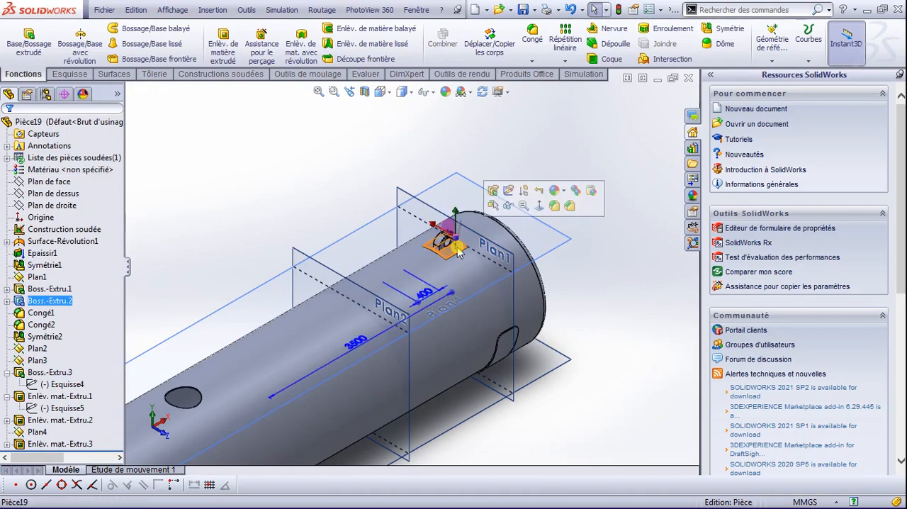
{"action": "left_click", "coordinate": [722, 29]}
{"action": "scroll", "coordinate": [391, 257], "scroll_direction": "down", "scroll_amount": 3}
{"action": "left_click", "coordinate": [236, 243]}
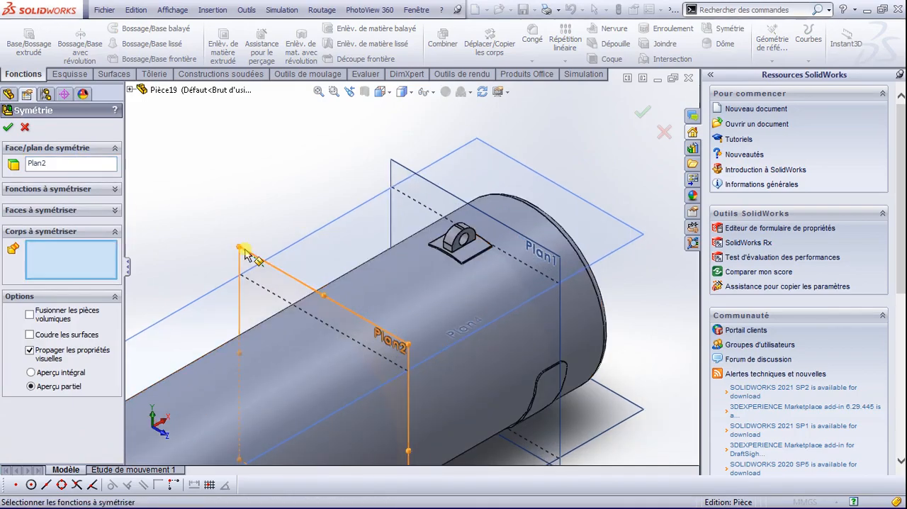
{"action": "scroll", "coordinate": [480, 247], "scroll_direction": "down", "scroll_amount": 4}
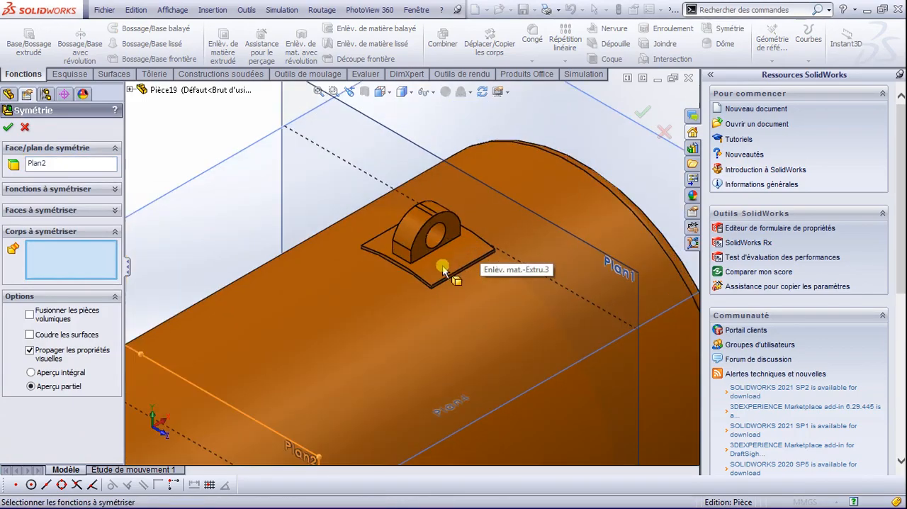
{"action": "left_click", "coordinate": [115, 234]}
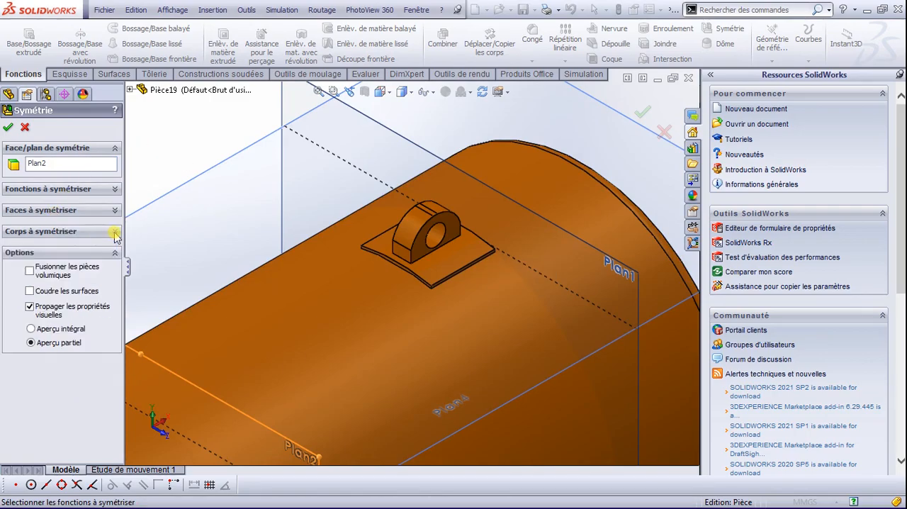
{"action": "left_click", "coordinate": [115, 190]}
{"action": "left_click", "coordinate": [444, 260]}
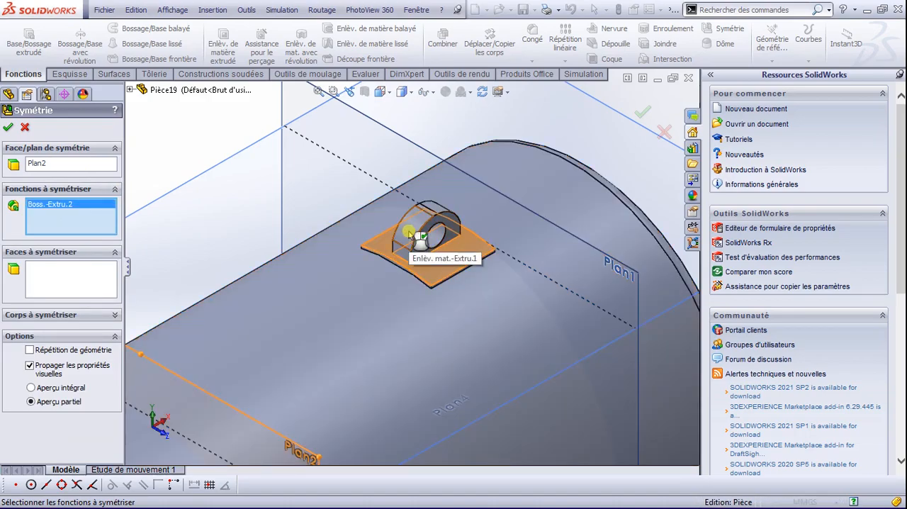
{"action": "left_click", "coordinate": [131, 90]}
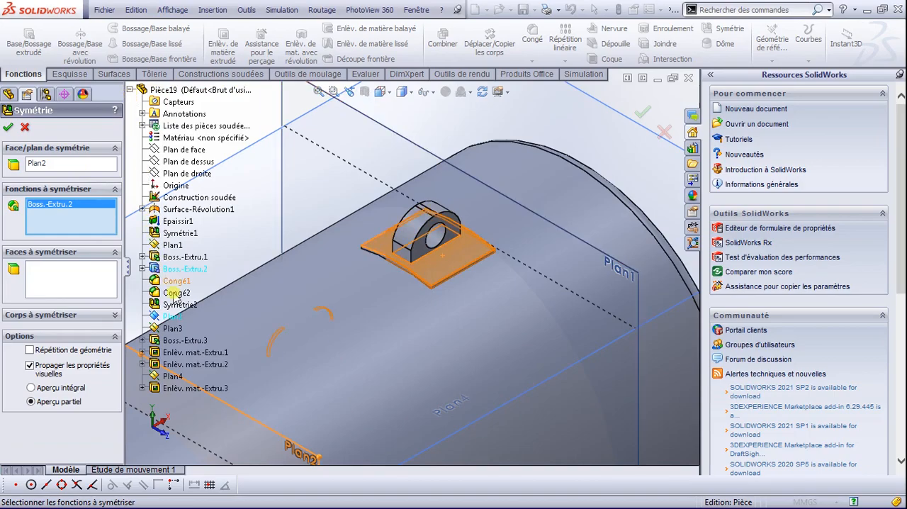
{"action": "left_click", "coordinate": [179, 341]}
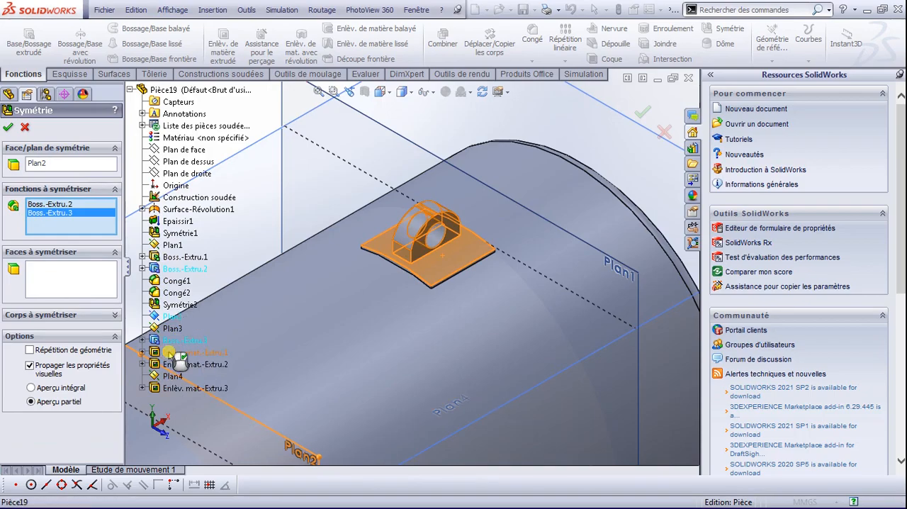
{"action": "left_click", "coordinate": [174, 353]}
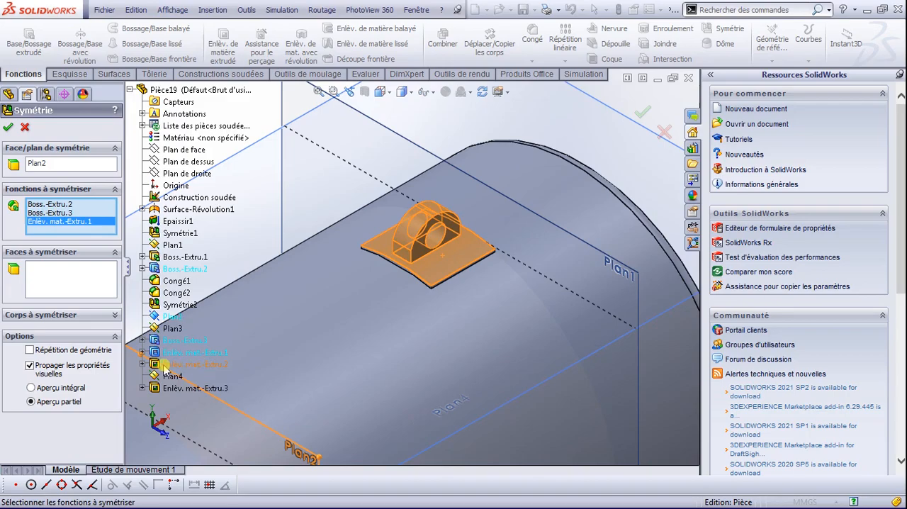
{"action": "left_click", "coordinate": [172, 364]}
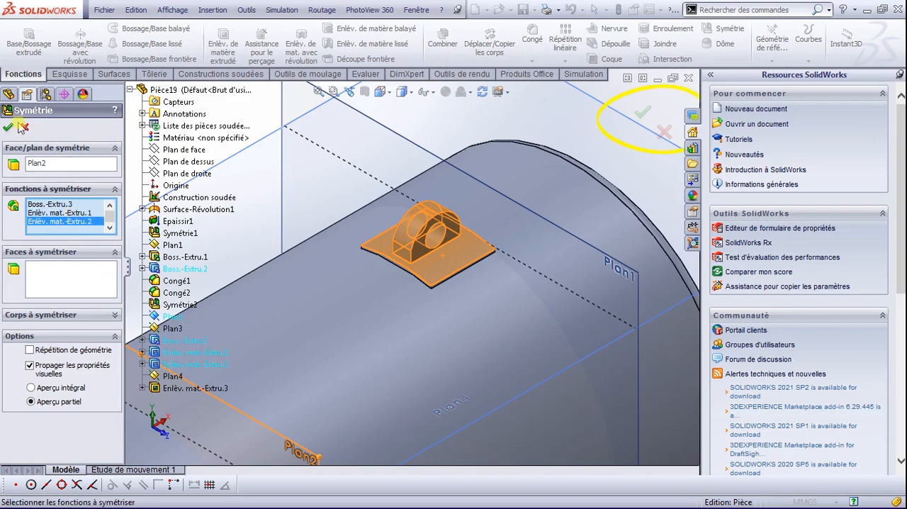
{"action": "left_click", "coordinate": [642, 112]}
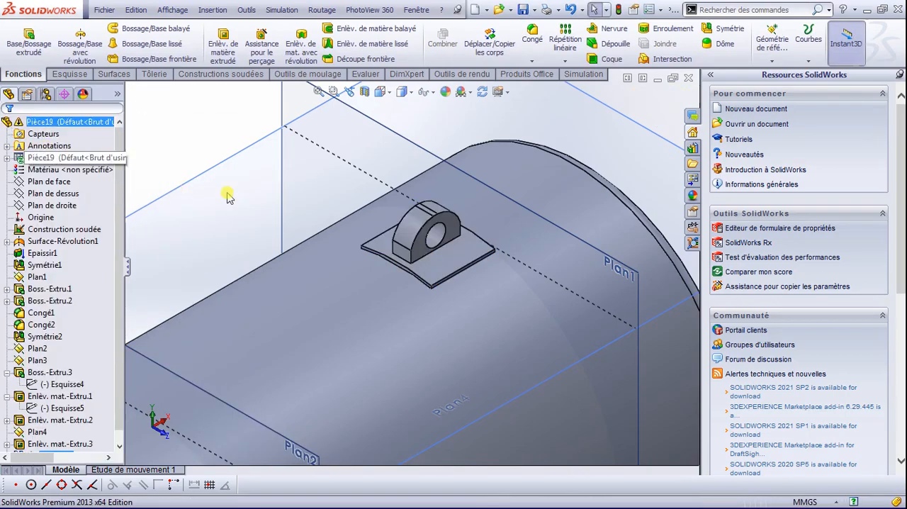
Step: Start a sketch on Plan3 and convert the edges of the two round top openings into sketch circles
{"action": "scroll", "coordinate": [351, 303], "scroll_direction": "up", "scroll_amount": 5}
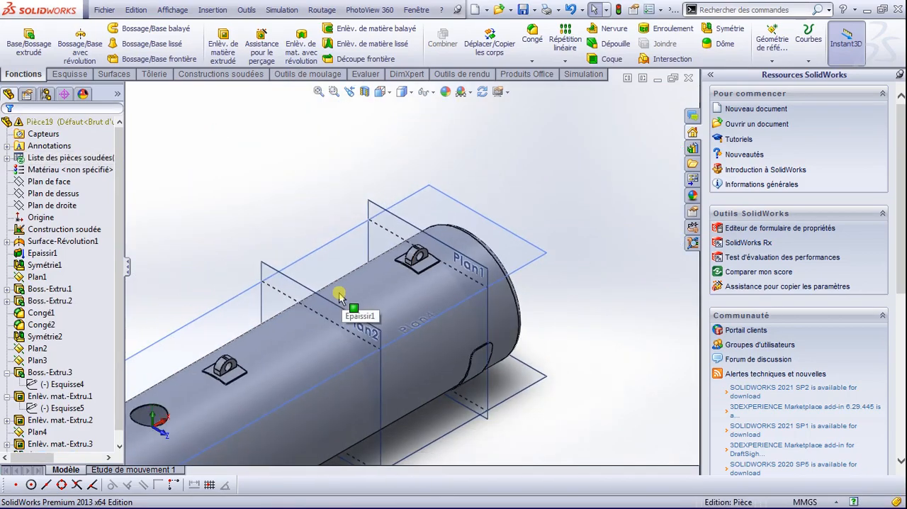
{"action": "scroll", "coordinate": [310, 313], "scroll_direction": "up", "scroll_amount": 3}
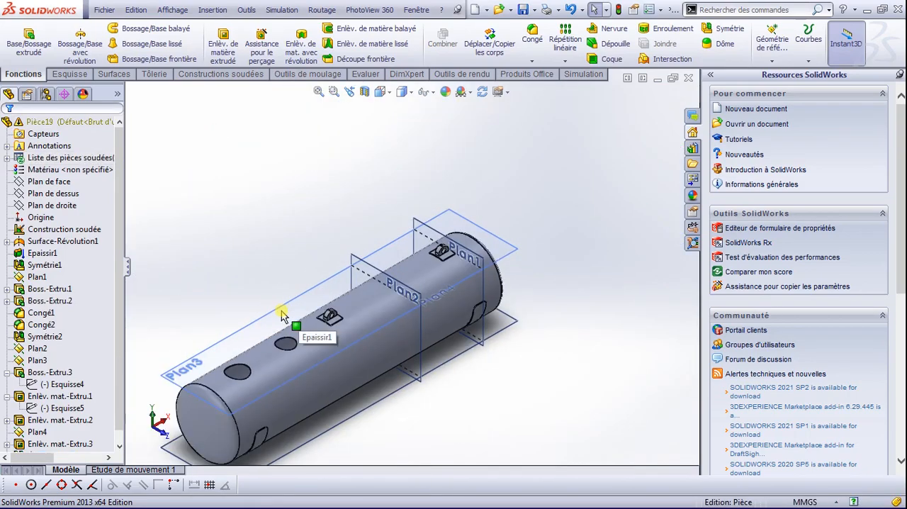
{"action": "scroll", "coordinate": [305, 366], "scroll_direction": "down", "scroll_amount": 5}
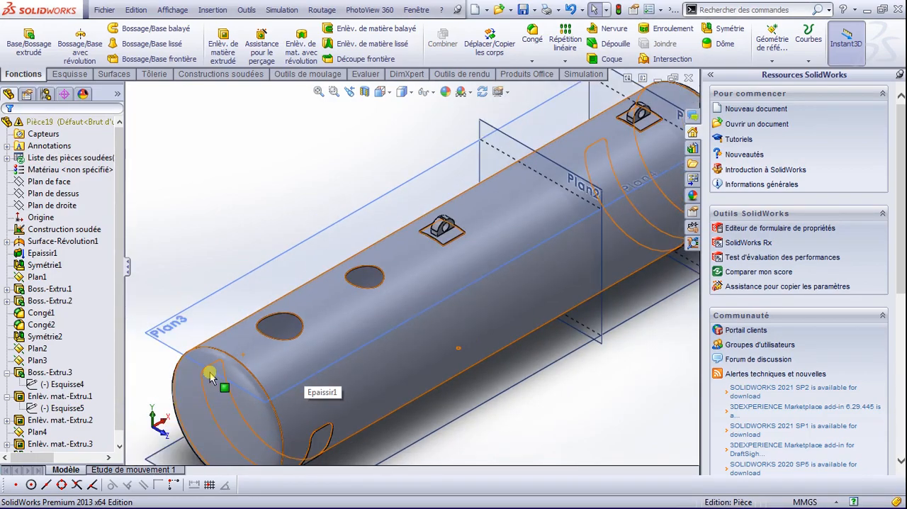
{"action": "scroll", "coordinate": [350, 340], "scroll_direction": "up", "scroll_amount": 4}
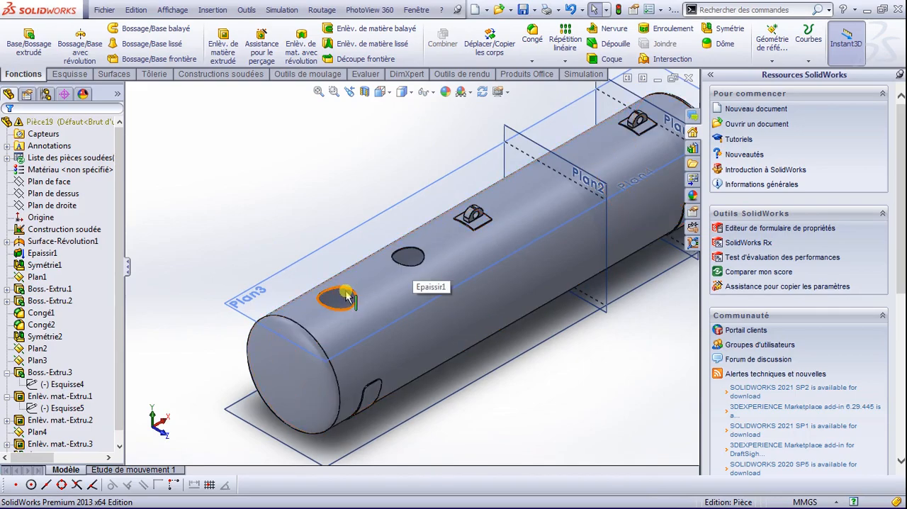
{"action": "scroll", "coordinate": [350, 299], "scroll_direction": "down", "scroll_amount": 2}
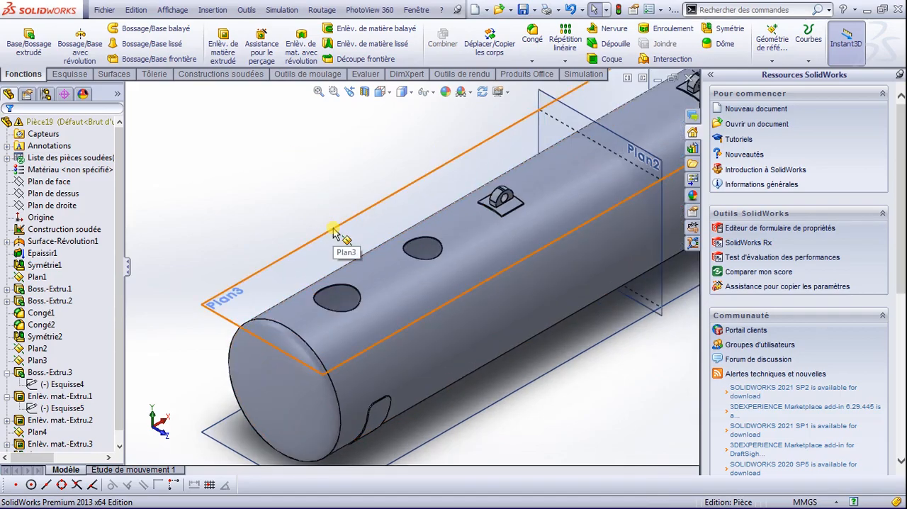
{"action": "scroll", "coordinate": [376, 319], "scroll_direction": "down", "scroll_amount": 2}
{"action": "left_click", "coordinate": [325, 190]}
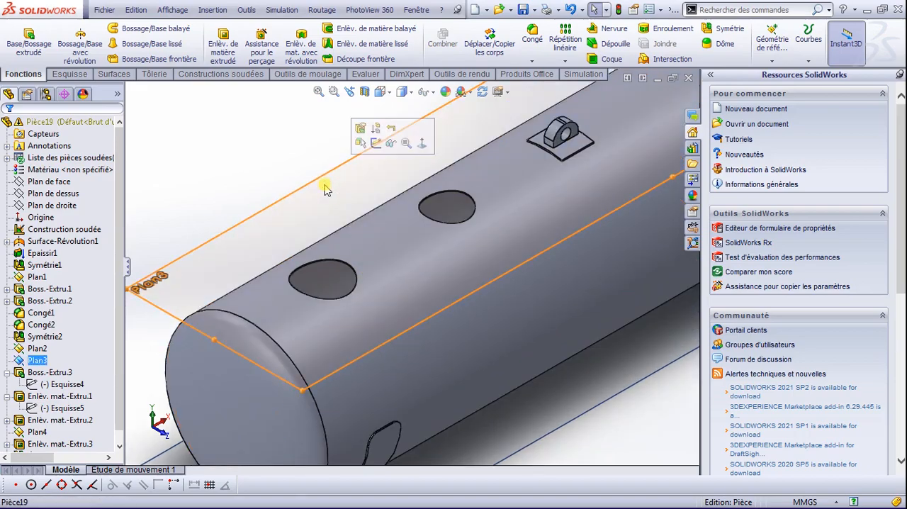
{"action": "left_click", "coordinate": [378, 143]}
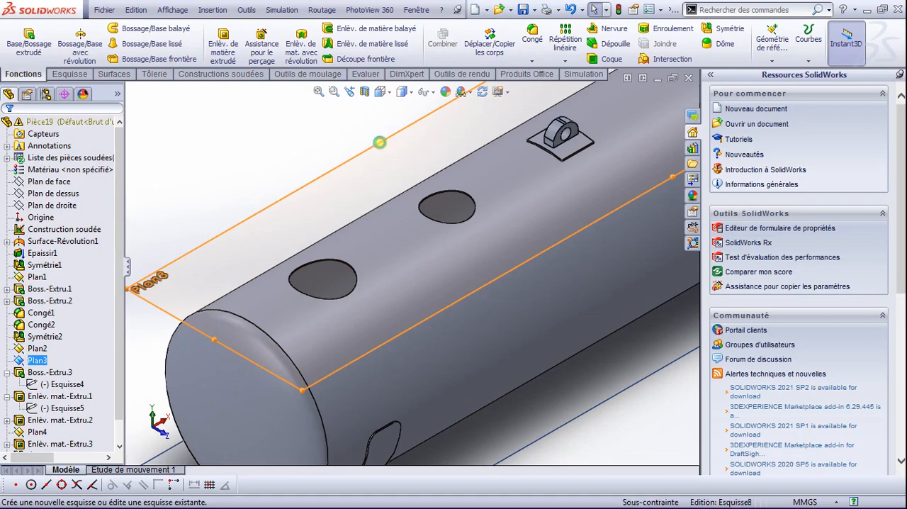
{"action": "left_click", "coordinate": [353, 274]}
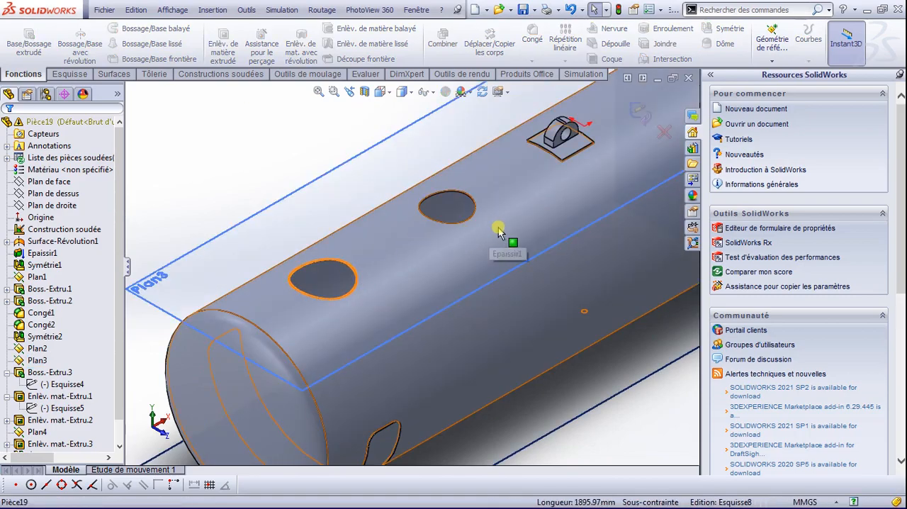
{"action": "left_click", "coordinate": [475, 207], "text": "ctrl"}
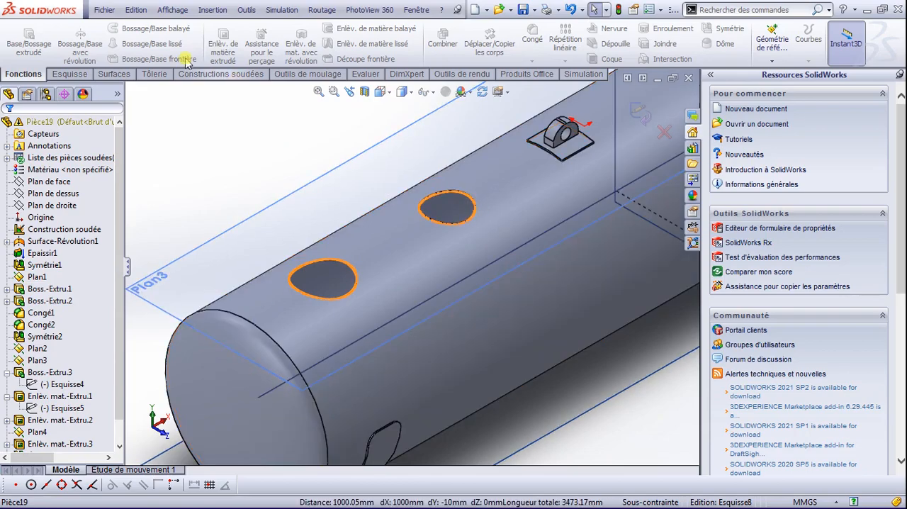
{"action": "left_click", "coordinate": [69, 74]}
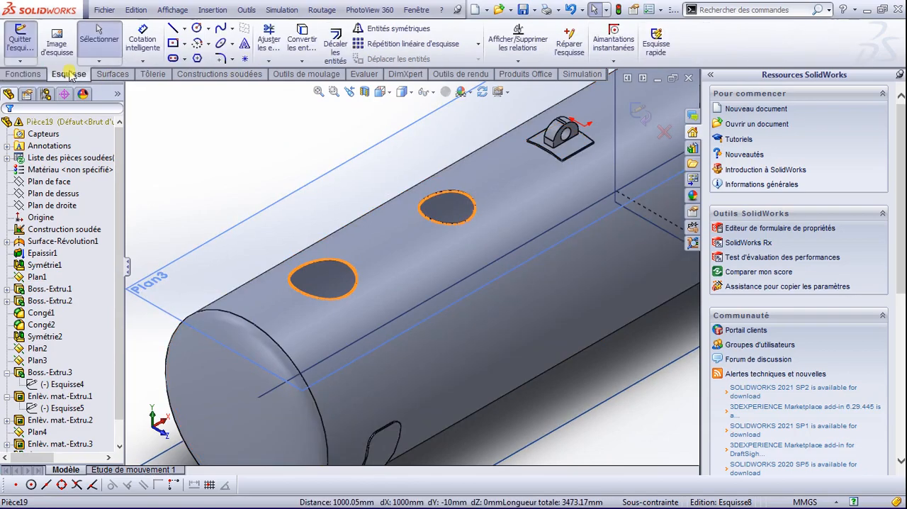
{"action": "left_click", "coordinate": [303, 35]}
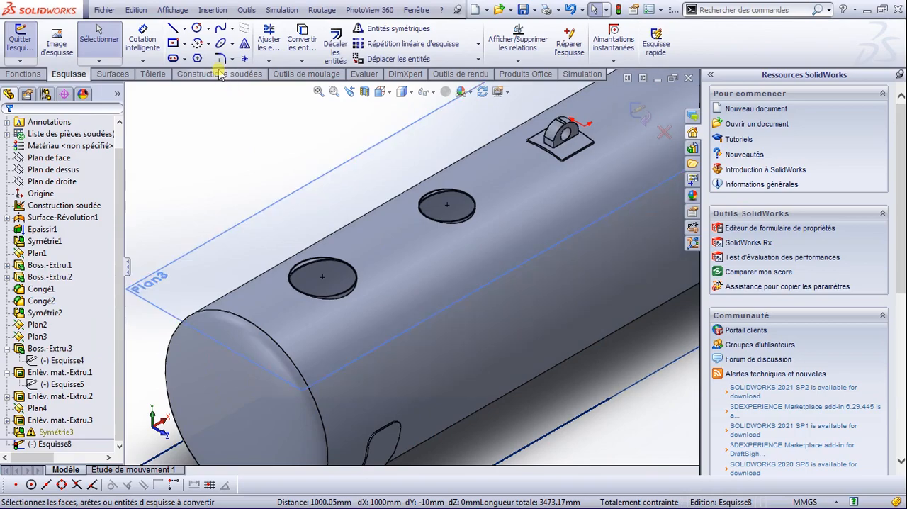
Step: Offset both converted opening circles outward by 10 mm
{"action": "left_click", "coordinate": [338, 65]}
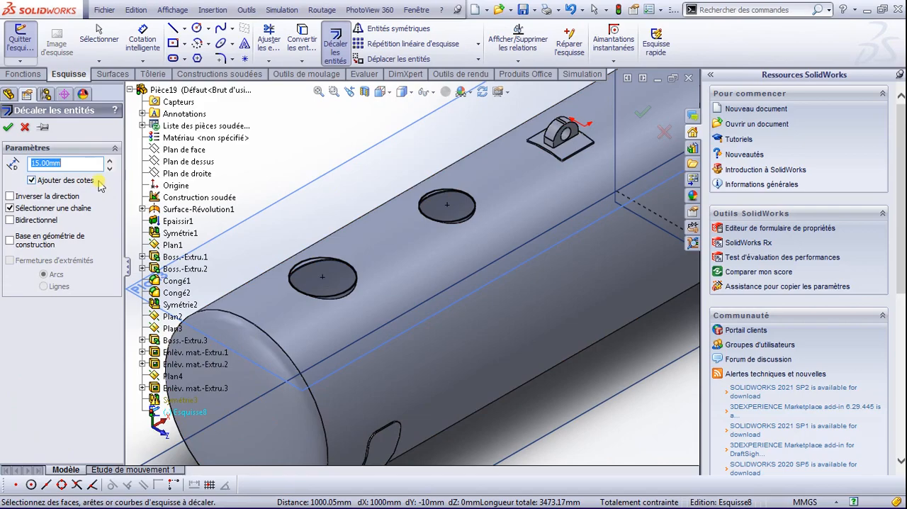
{"action": "double_click", "coordinate": [71, 163]}
{"action": "type", "text": "1"}
{"action": "left_click", "coordinate": [349, 290]}
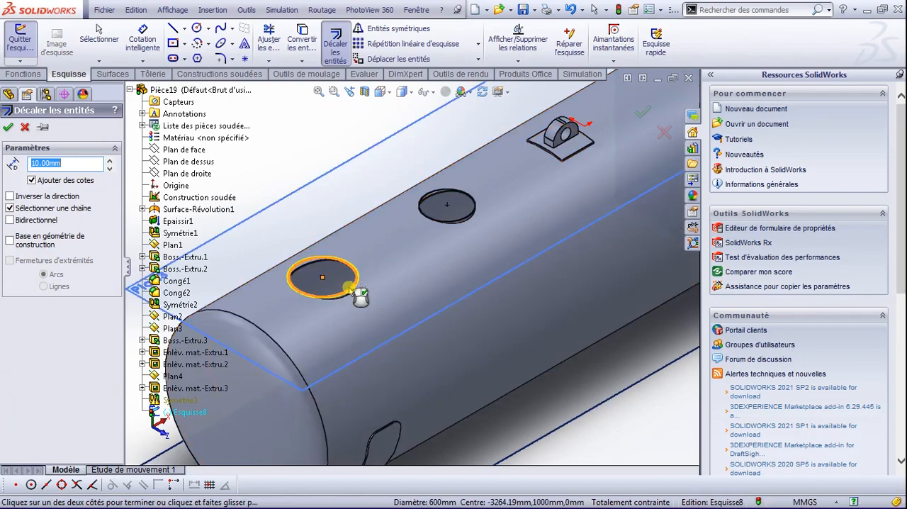
{"action": "left_click", "coordinate": [468, 216]}
{"action": "scroll", "coordinate": [469, 219], "scroll_direction": "down", "scroll_amount": 5}
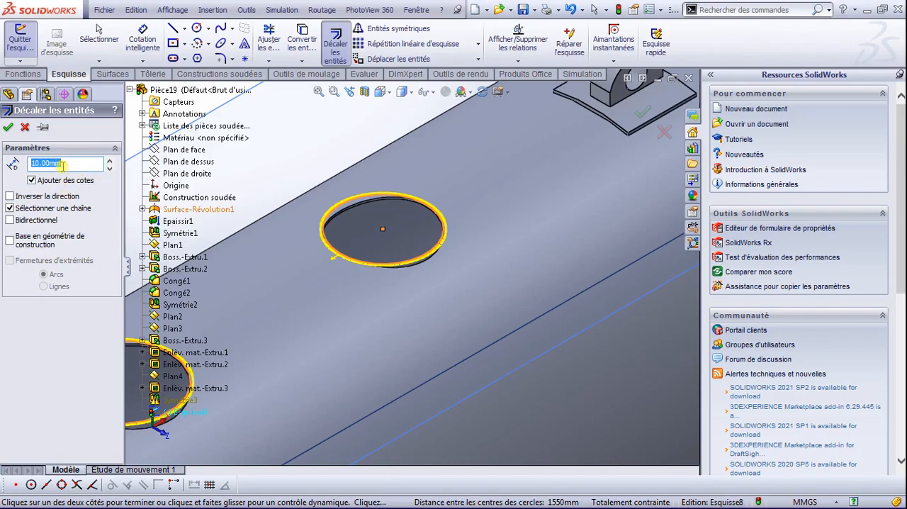
{"action": "left_click", "coordinate": [9, 127]}
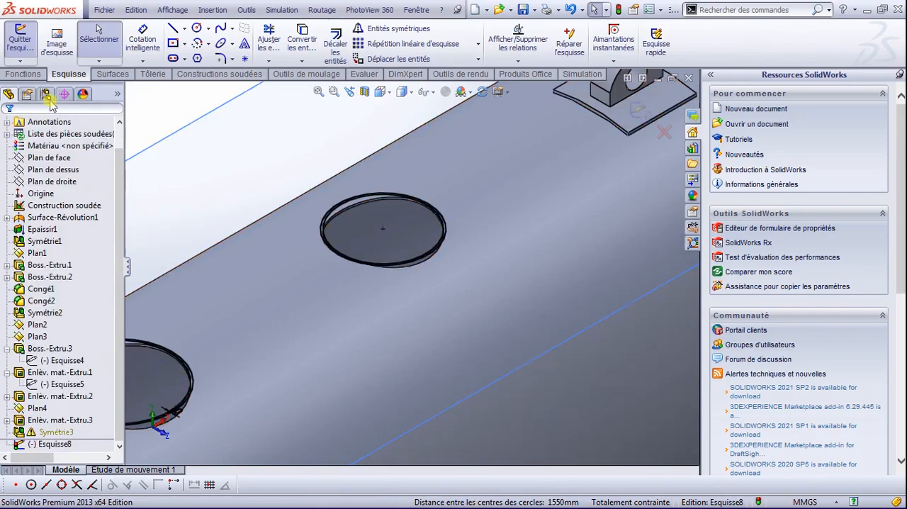
Step: Begin an extruded boss from the two ring profiles with a blind depth of 162 mm in the first direction
{"action": "left_click", "coordinate": [22, 74]}
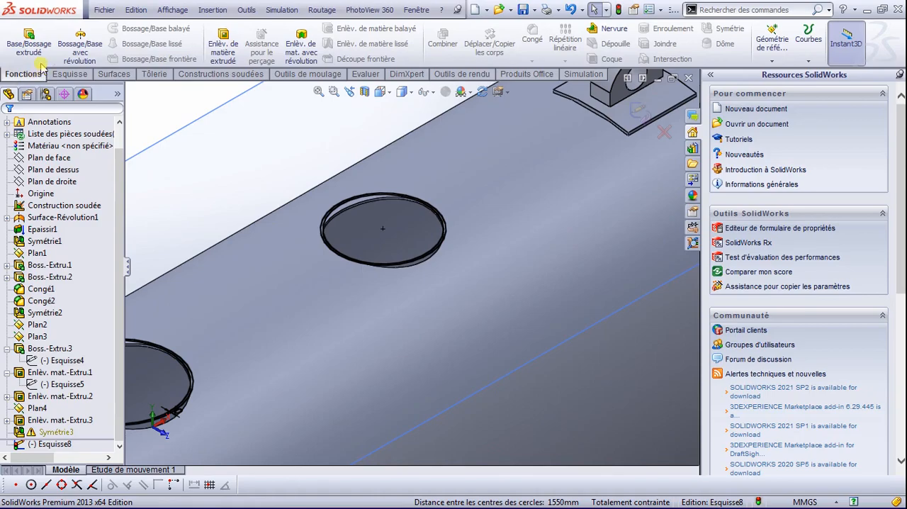
{"action": "left_click", "coordinate": [30, 41]}
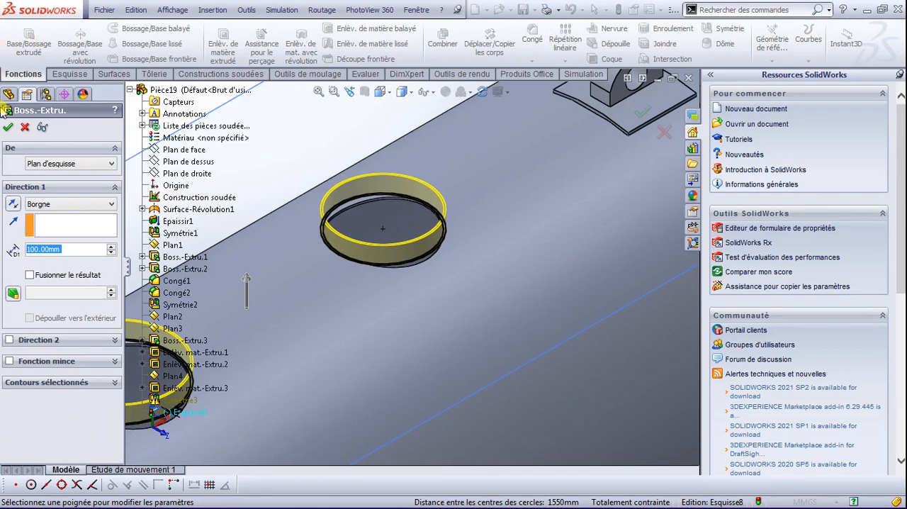
{"action": "left_click_drag", "start_coordinate": [59, 246], "coordinate": [17, 246]}
{"action": "type", "text": "1"}
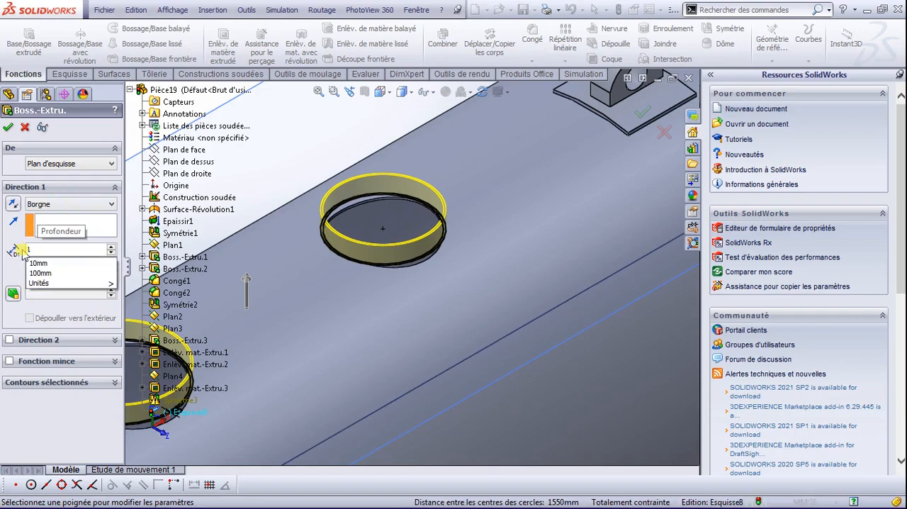
{"action": "type", "text": "6"}
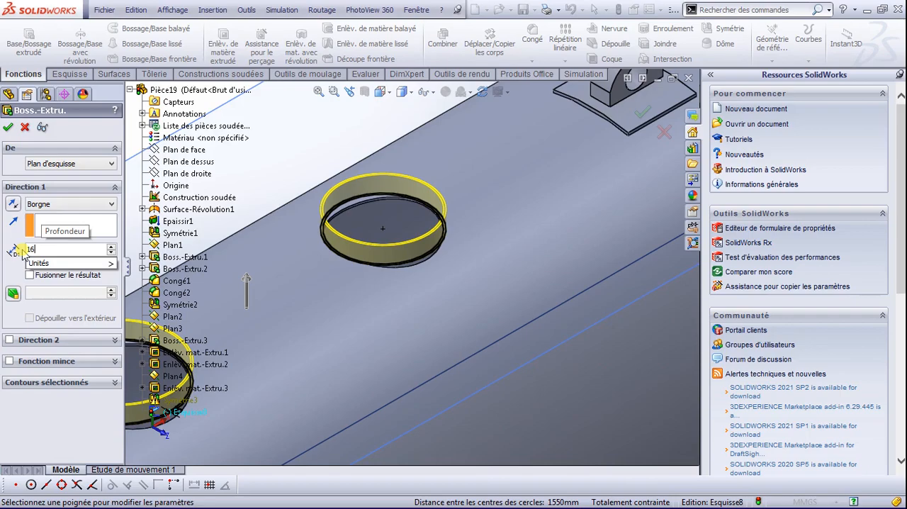
{"action": "type", "text": "5"}
{"action": "key", "text": "BackSpace"}
{"action": "type", "text": "2"}
{"action": "key", "text": "Return"}
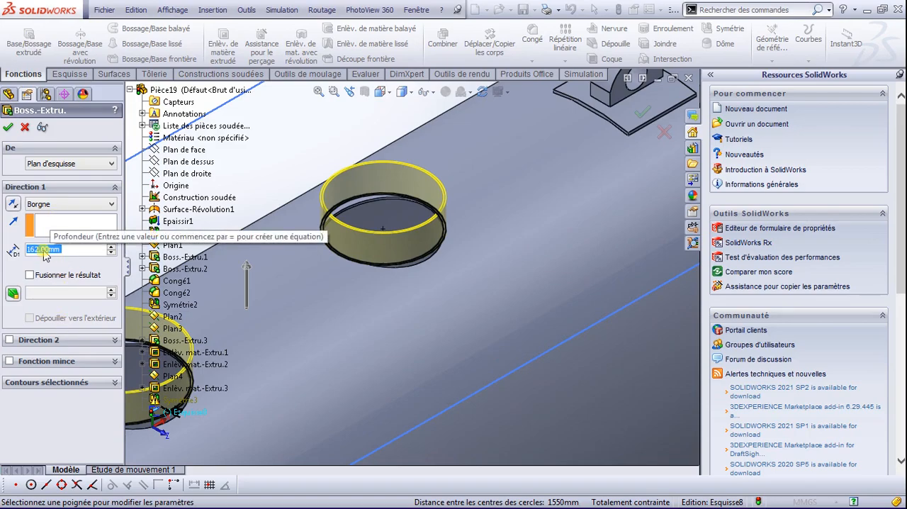
Step: Enable the ring extrusion's second direction and set its end condition to up to next surface (Jusqu'à la prochaine surface)
{"action": "left_click", "coordinate": [10, 341]}
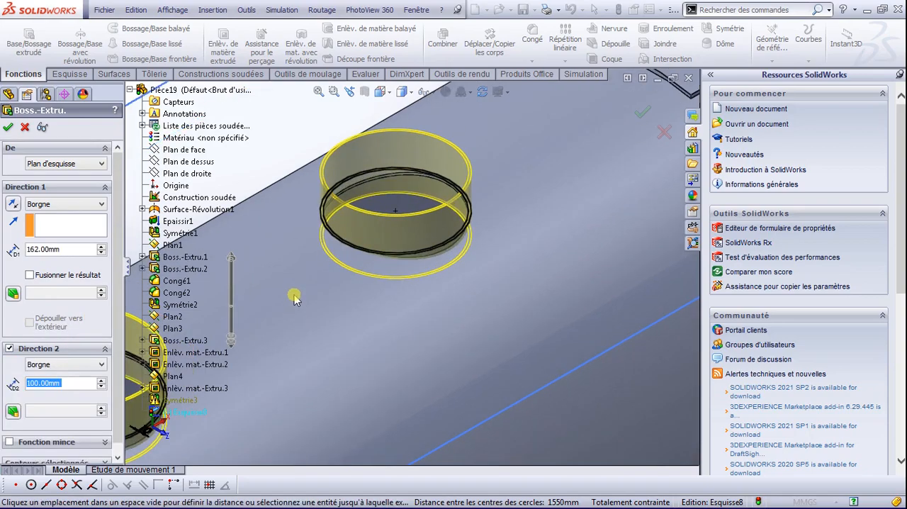
{"action": "scroll", "coordinate": [294, 301], "scroll_direction": "up", "scroll_amount": 5}
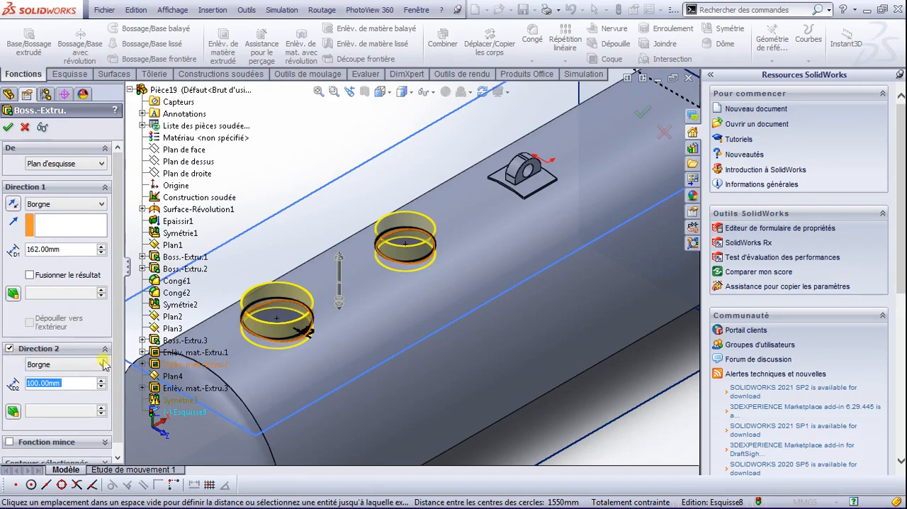
{"action": "scroll", "coordinate": [280, 377], "scroll_direction": "down", "scroll_amount": 2}
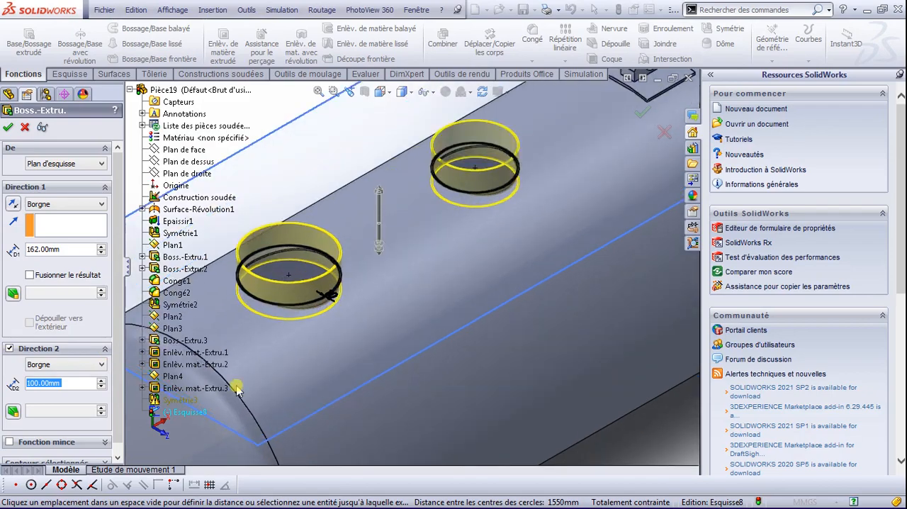
{"action": "left_click", "coordinate": [99, 366]}
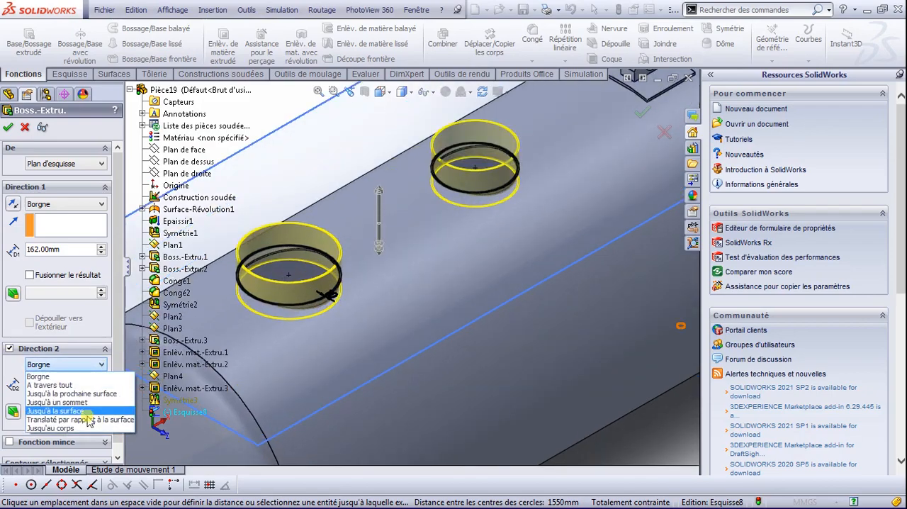
{"action": "left_click", "coordinate": [71, 394]}
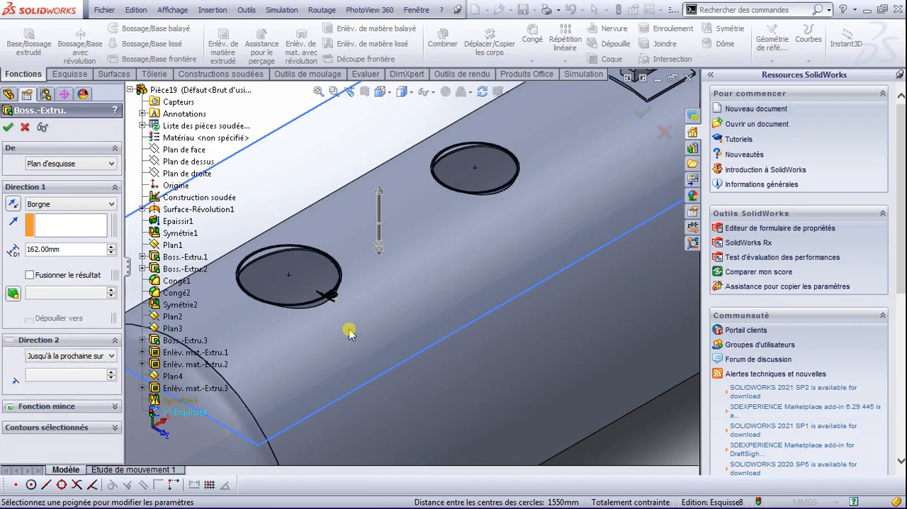
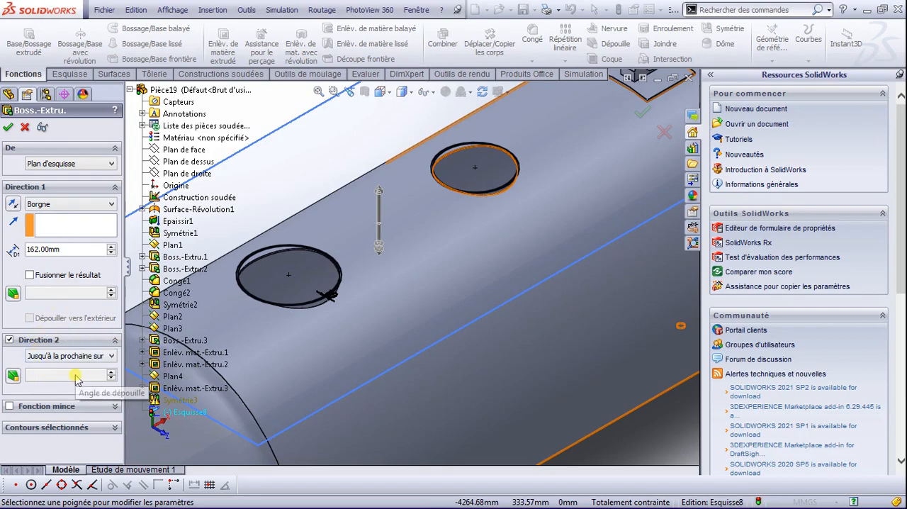
Step: Set the ring extrusion's second direction to end at the tank's outer cylindrical face (Jusqu'à la surface) and create the boss
{"action": "left_click", "coordinate": [57, 238]}
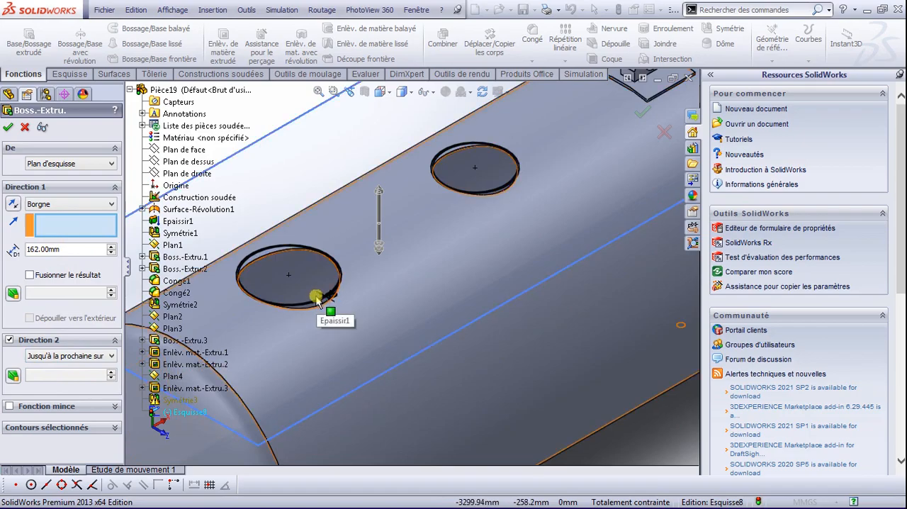
{"action": "scroll", "coordinate": [318, 247], "scroll_direction": "down", "scroll_amount": 5}
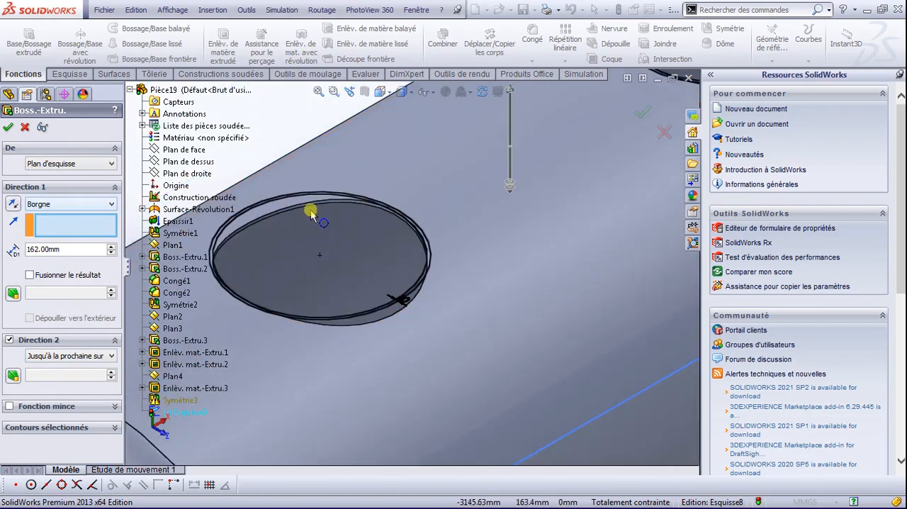
{"action": "scroll", "coordinate": [297, 193], "scroll_direction": "down", "scroll_amount": 2}
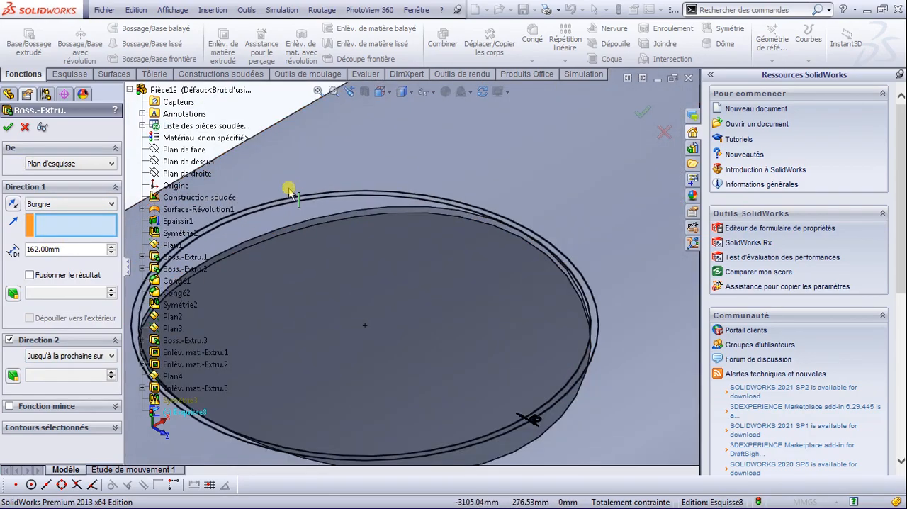
{"action": "left_click", "coordinate": [10, 340]}
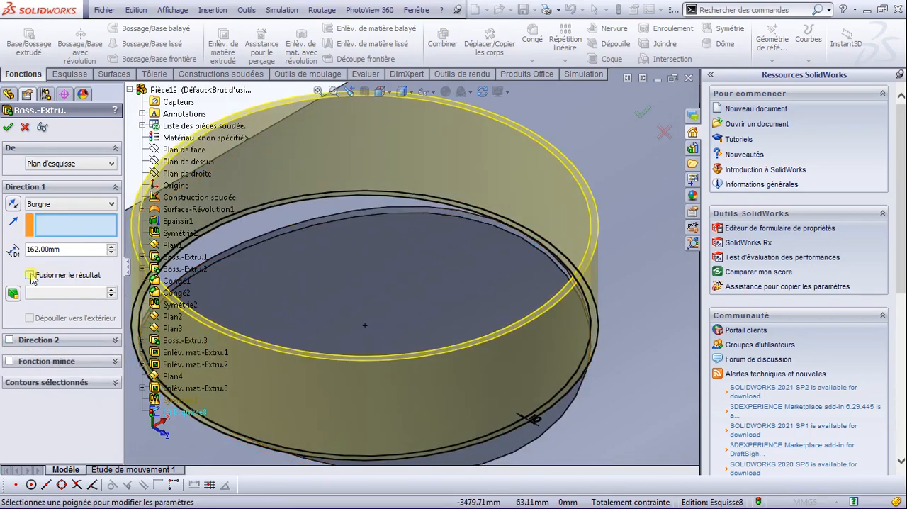
{"action": "left_click", "coordinate": [10, 340]}
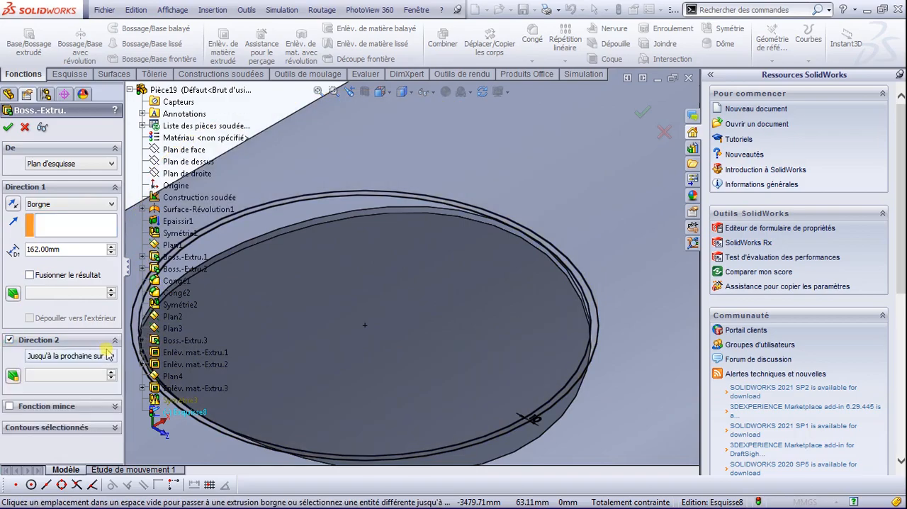
{"action": "left_click", "coordinate": [113, 356]}
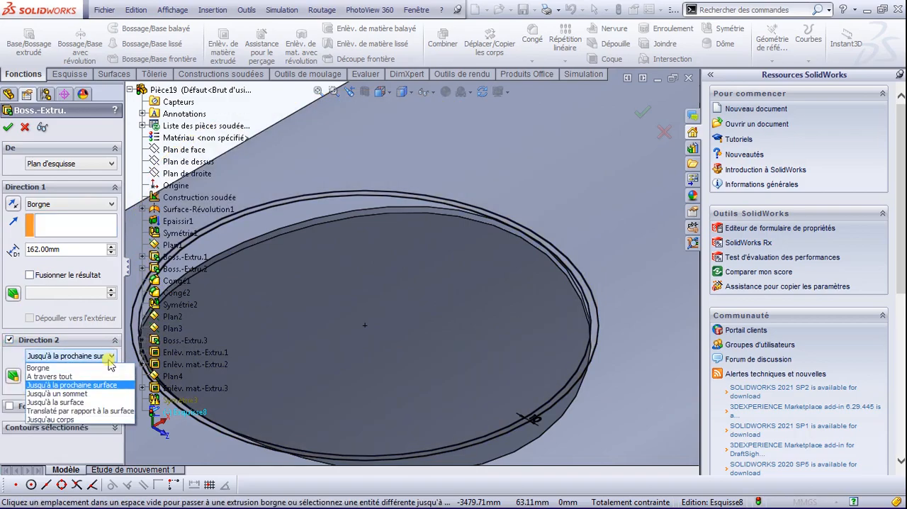
{"action": "left_click", "coordinate": [57, 402]}
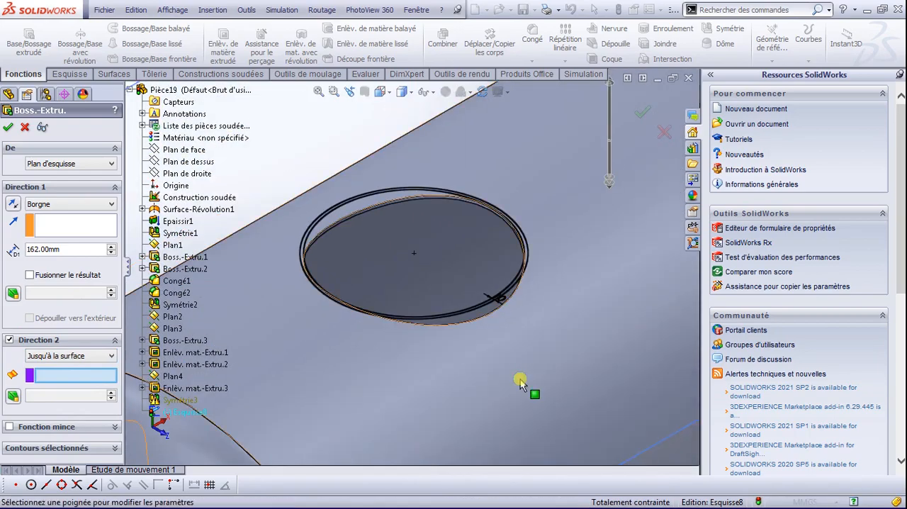
{"action": "left_click", "coordinate": [521, 378]}
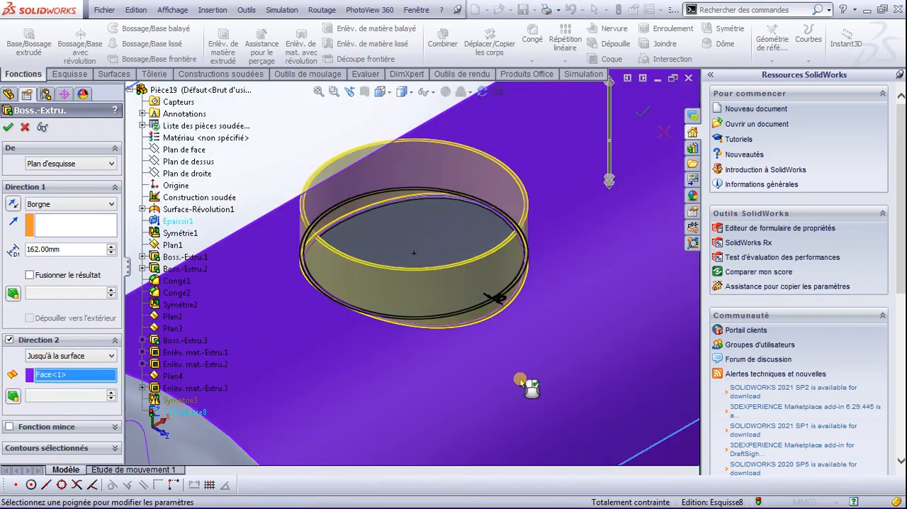
{"action": "left_click", "coordinate": [9, 127]}
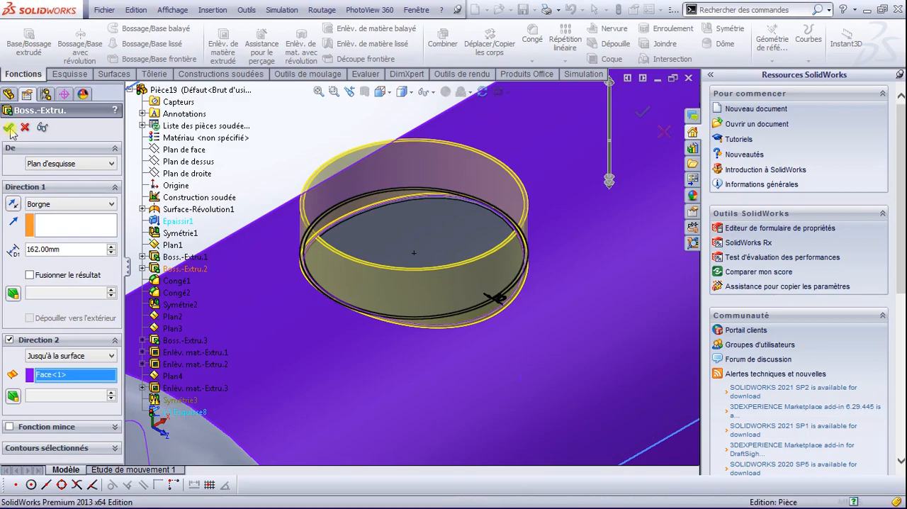
Step: Examine where the two extruded collars meet the tank's outer wall
{"action": "scroll", "coordinate": [506, 320], "scroll_direction": "down", "scroll_amount": 2}
{"action": "scroll", "coordinate": [514, 321], "scroll_direction": "up", "scroll_amount": 4}
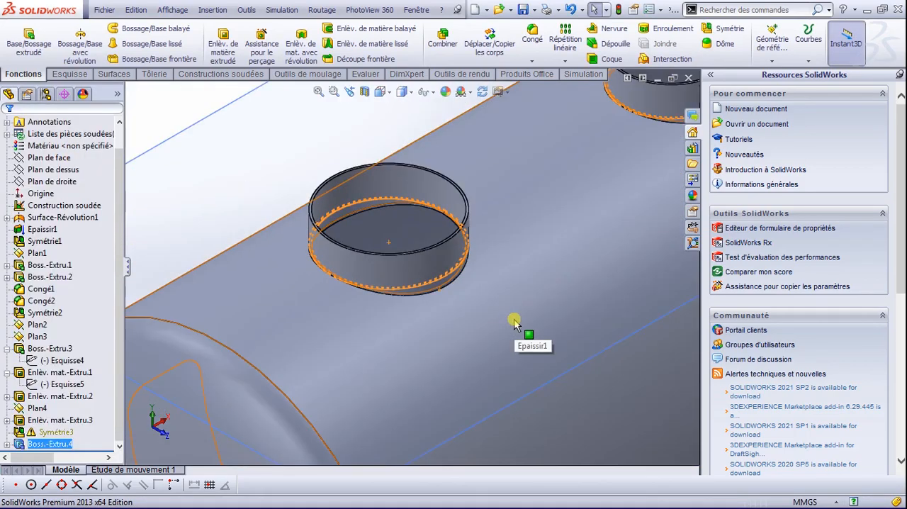
{"action": "scroll", "coordinate": [549, 226], "scroll_direction": "up", "scroll_amount": 2}
{"action": "scroll", "coordinate": [547, 202], "scroll_direction": "down", "scroll_amount": 5}
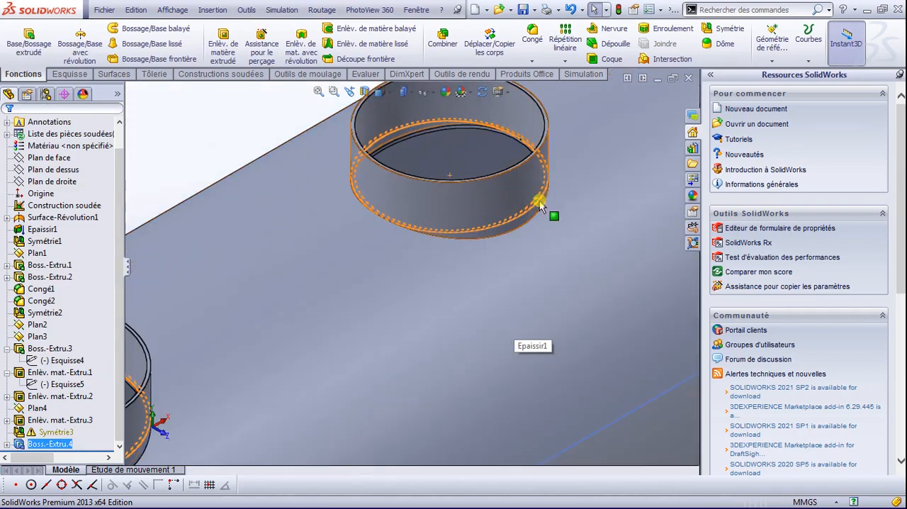
{"action": "scroll", "coordinate": [330, 319], "scroll_direction": "down", "scroll_amount": 2}
{"action": "scroll", "coordinate": [243, 341], "scroll_direction": "up", "scroll_amount": 4}
{"action": "scroll", "coordinate": [151, 360], "scroll_direction": "down", "scroll_amount": 2}
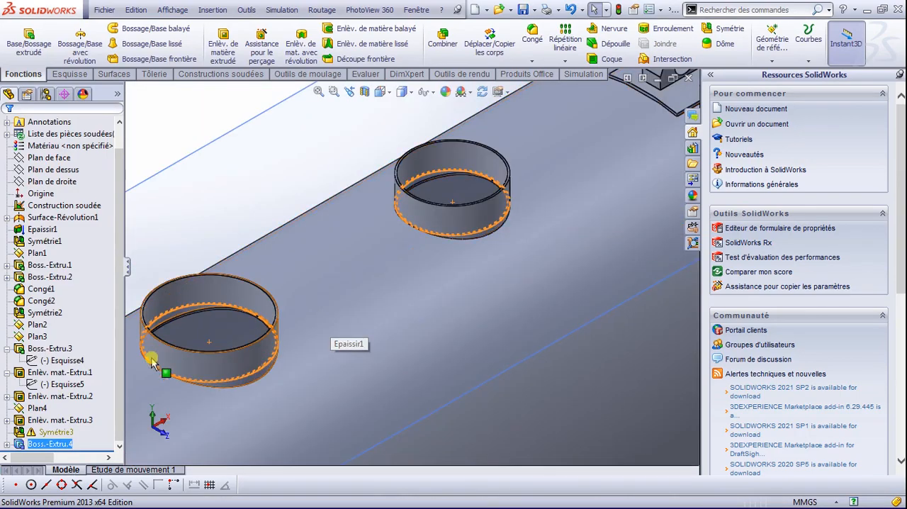
{"action": "scroll", "coordinate": [213, 349], "scroll_direction": "down", "scroll_amount": 3}
{"action": "scroll", "coordinate": [298, 365], "scroll_direction": "up", "scroll_amount": 2}
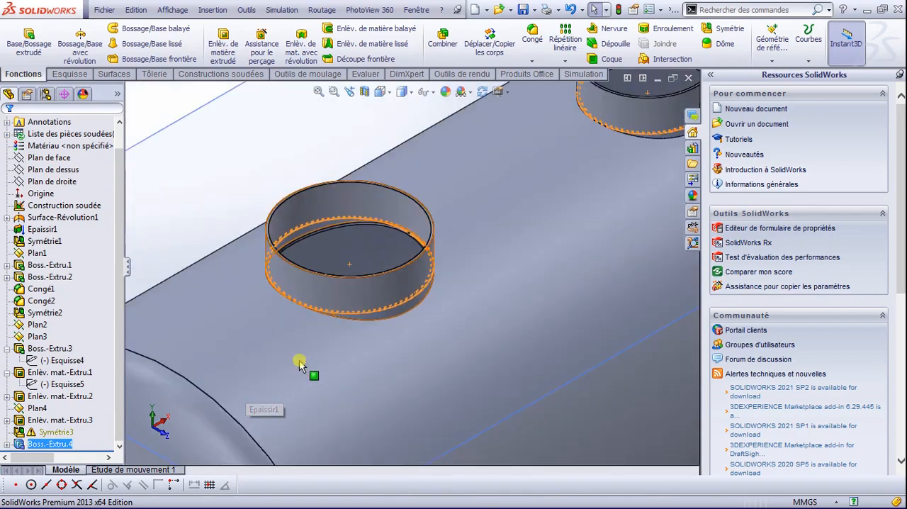
{"action": "scroll", "coordinate": [299, 362], "scroll_direction": "up", "scroll_amount": 1}
{"action": "left_click", "coordinate": [207, 122]}
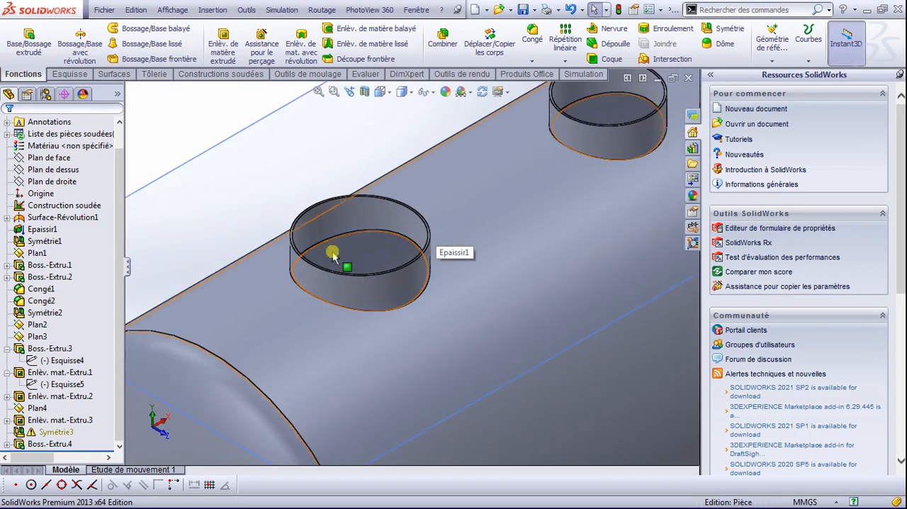
Step: Start a sketch on the top ring face of the smaller collar, seen from above
{"action": "key", "text": "space"}
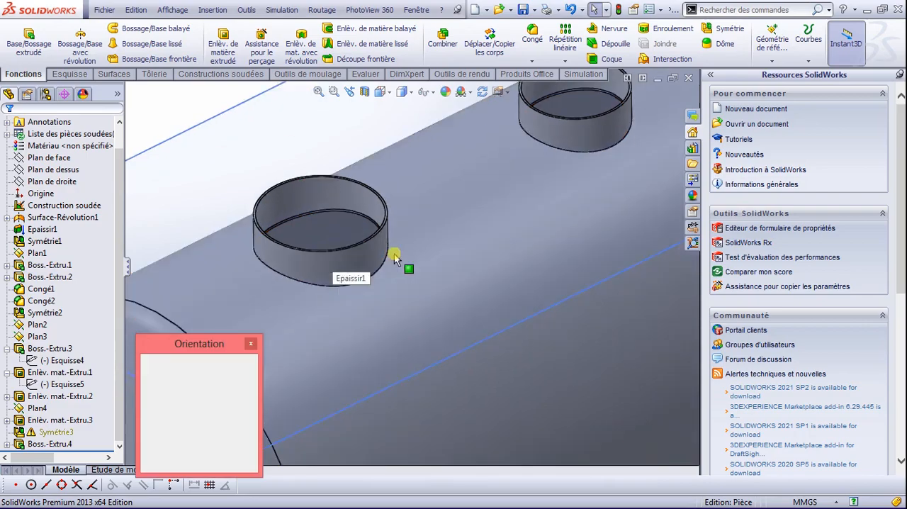
{"action": "left_click", "coordinate": [396, 171]}
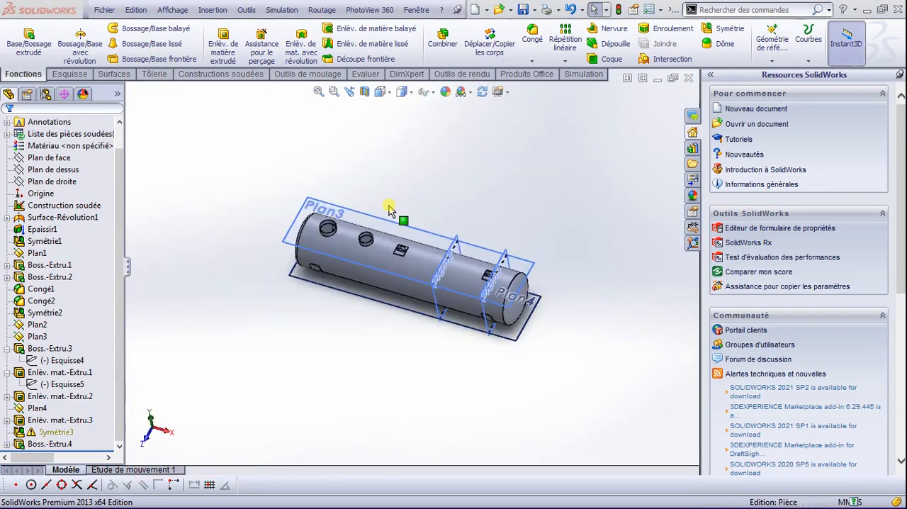
{"action": "scroll", "coordinate": [395, 253], "scroll_direction": "down", "scroll_amount": 5}
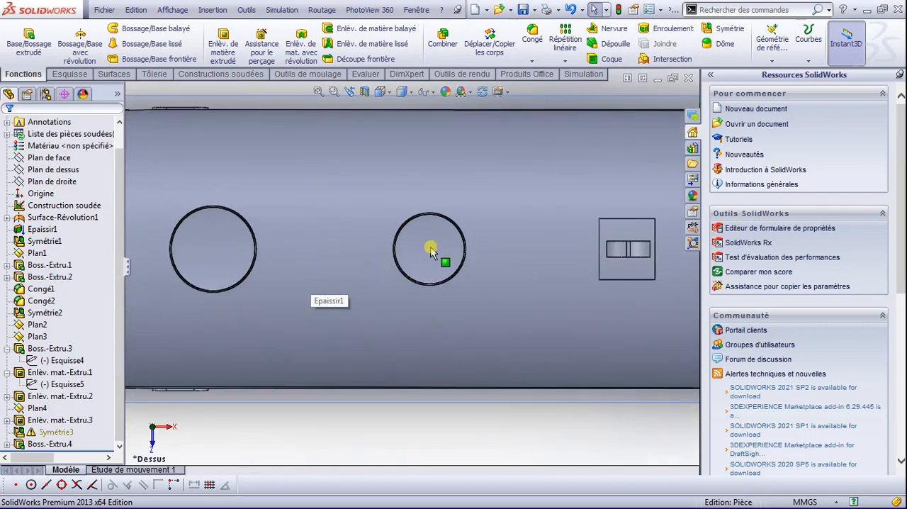
{"action": "scroll", "coordinate": [430, 254], "scroll_direction": "down", "scroll_amount": 8}
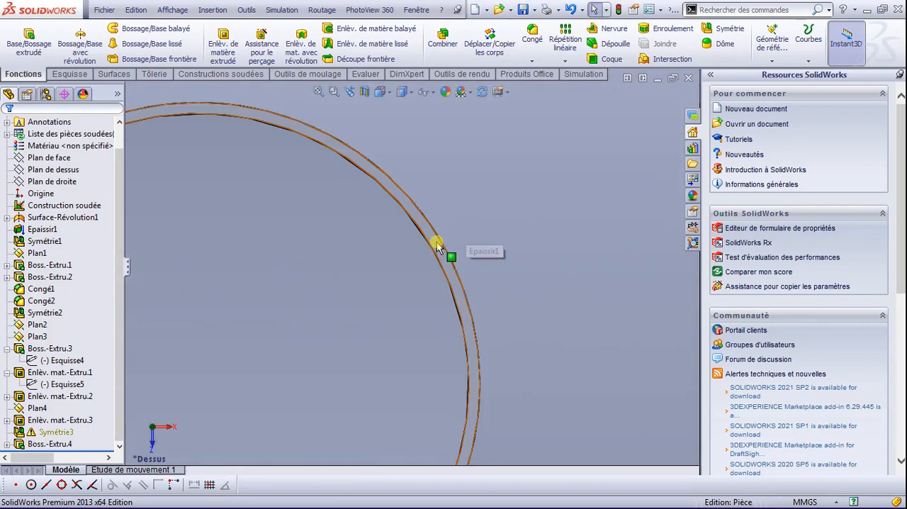
{"action": "left_click", "coordinate": [438, 248]}
{"action": "left_click", "coordinate": [488, 199]}
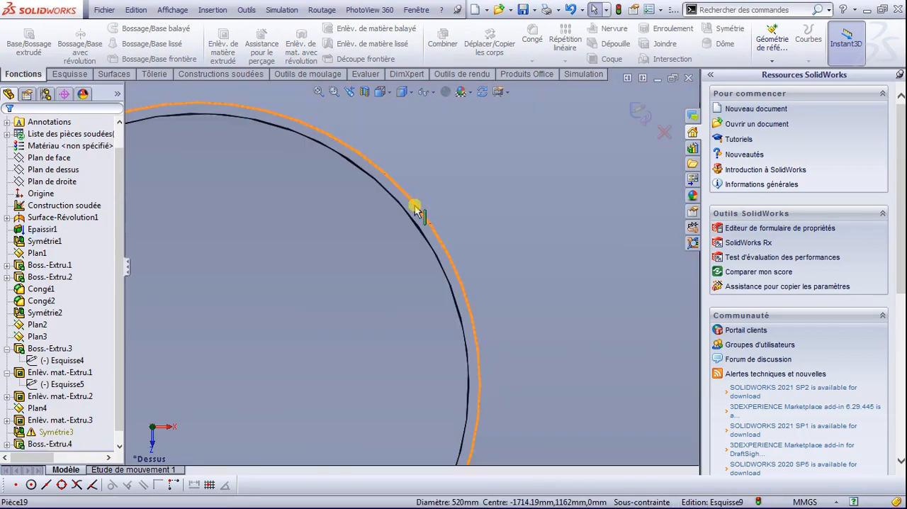
Step: Convert the outer top edges of both collars into sketch circles
{"action": "left_click", "coordinate": [69, 75]}
{"action": "scroll", "coordinate": [283, 105], "scroll_direction": "down", "scroll_amount": 1}
{"action": "scroll", "coordinate": [360, 195], "scroll_direction": "up", "scroll_amount": 10}
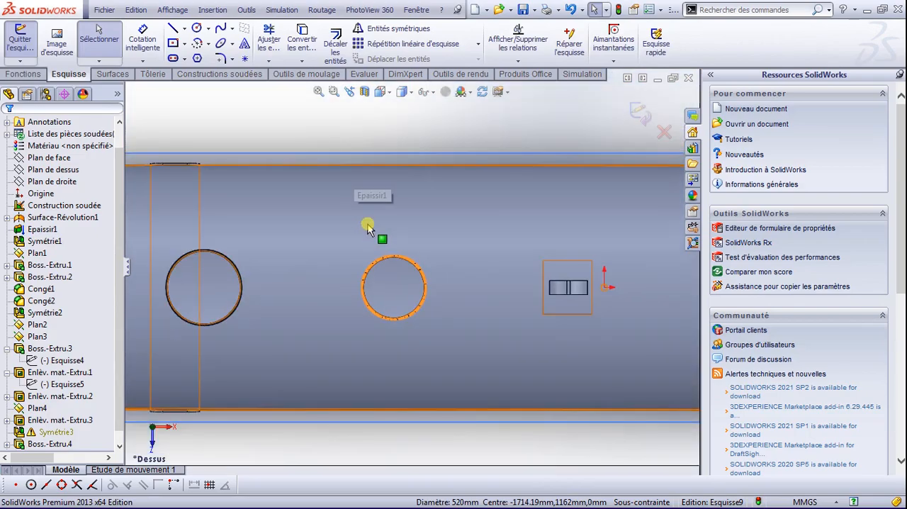
{"action": "scroll", "coordinate": [236, 273], "scroll_direction": "down", "scroll_amount": 5}
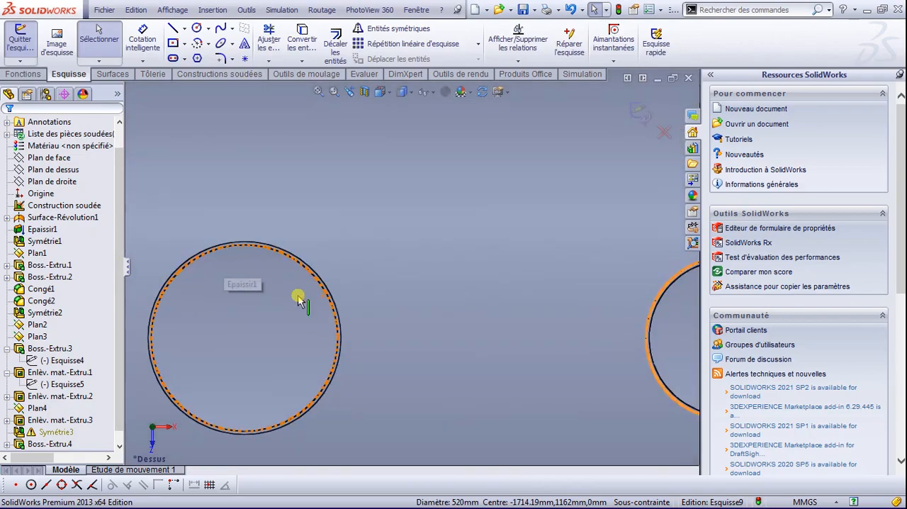
{"action": "scroll", "coordinate": [298, 302], "scroll_direction": "down", "scroll_amount": 3}
{"action": "left_click", "coordinate": [302, 39]}
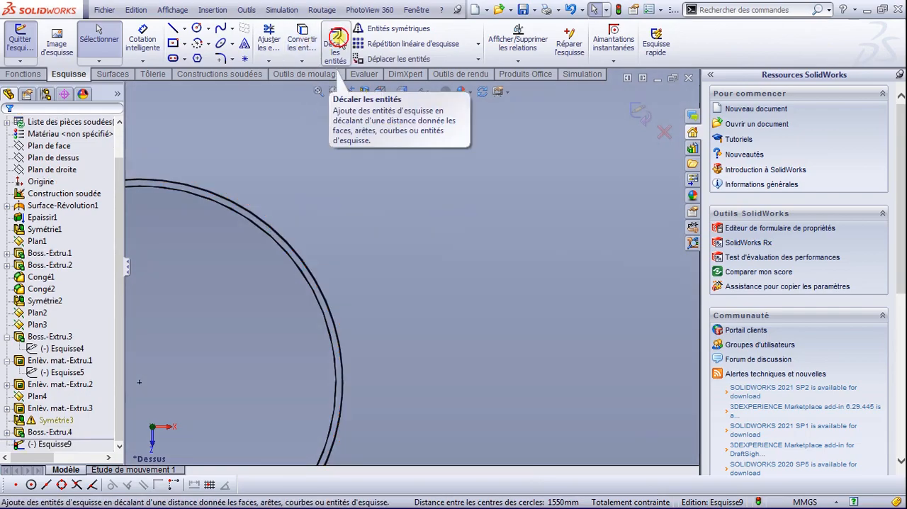
Step: Offset the larger collar's outer circle outward by 100 mm
{"action": "left_click", "coordinate": [338, 44]}
{"action": "left_click", "coordinate": [304, 260]}
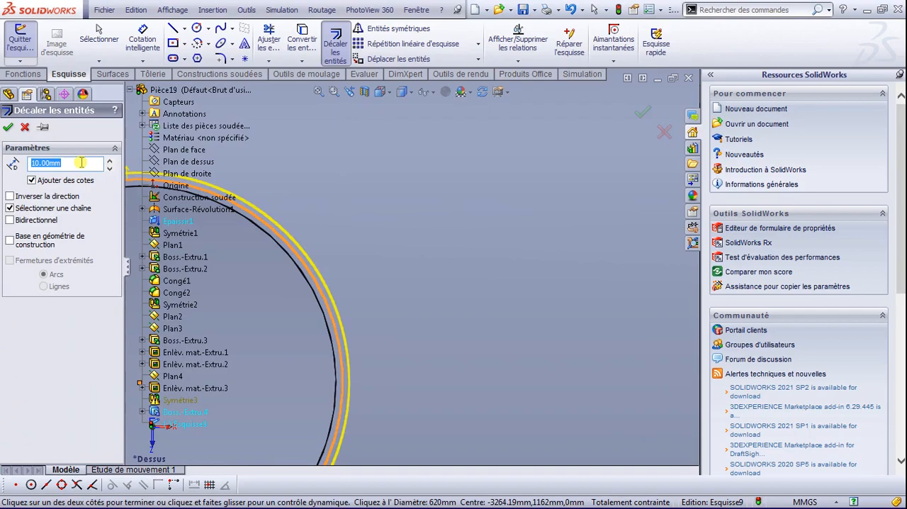
{"action": "type", "text": "100"}
{"action": "key", "text": "Return"}
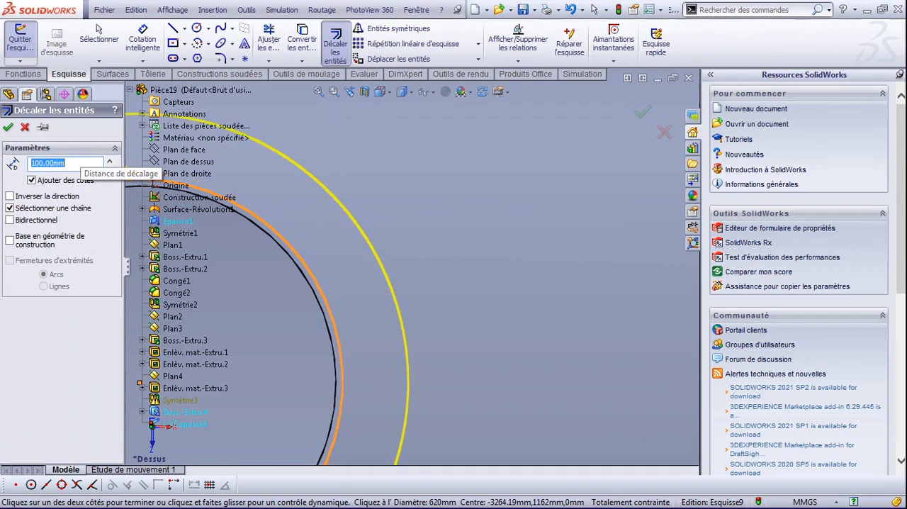
{"action": "left_click", "coordinate": [8, 127]}
Step: Delete the offset dimension of the outer circle around the larger collar
{"action": "scroll", "coordinate": [233, 239], "scroll_direction": "up", "scroll_amount": 5}
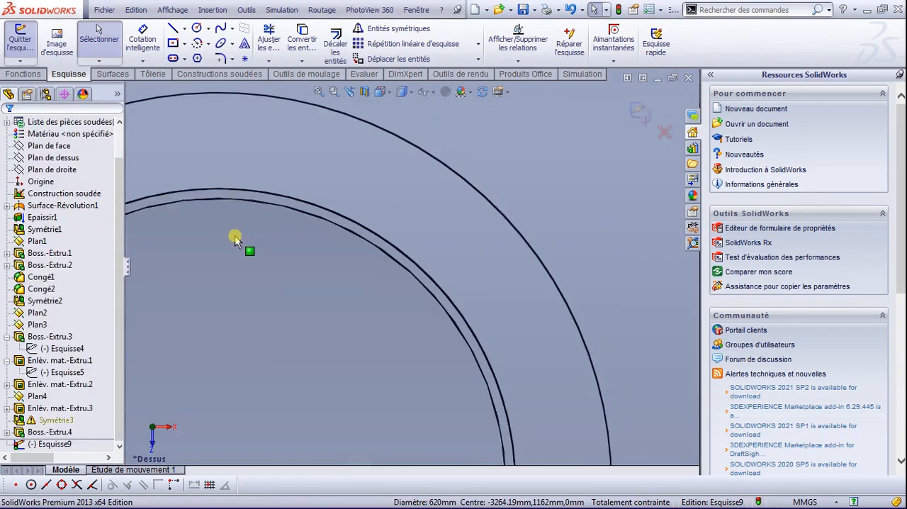
{"action": "left_click", "coordinate": [351, 436]}
{"action": "key", "text": "Delete"}
{"action": "scroll", "coordinate": [443, 329], "scroll_direction": "down", "scroll_amount": 2}
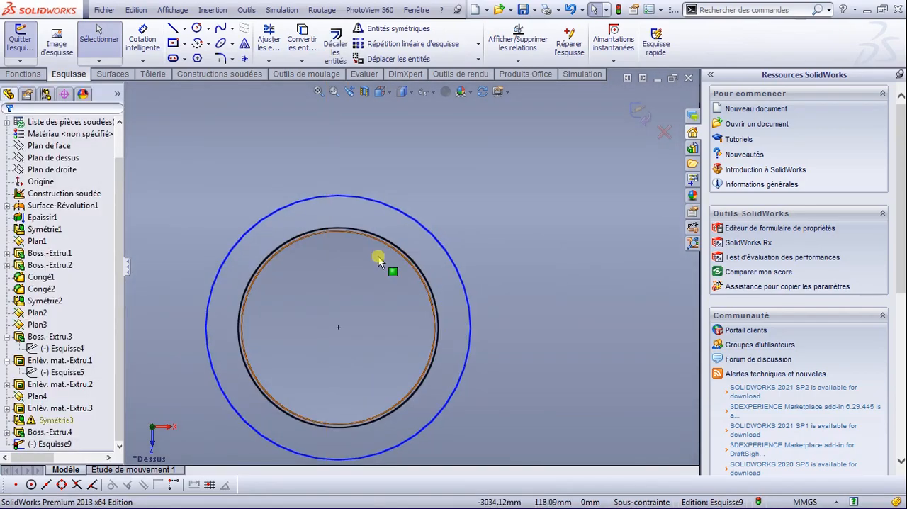
Step: Dimension the outer circle around the larger collar with a diameter of 755 mm
{"action": "left_click", "coordinate": [143, 41]}
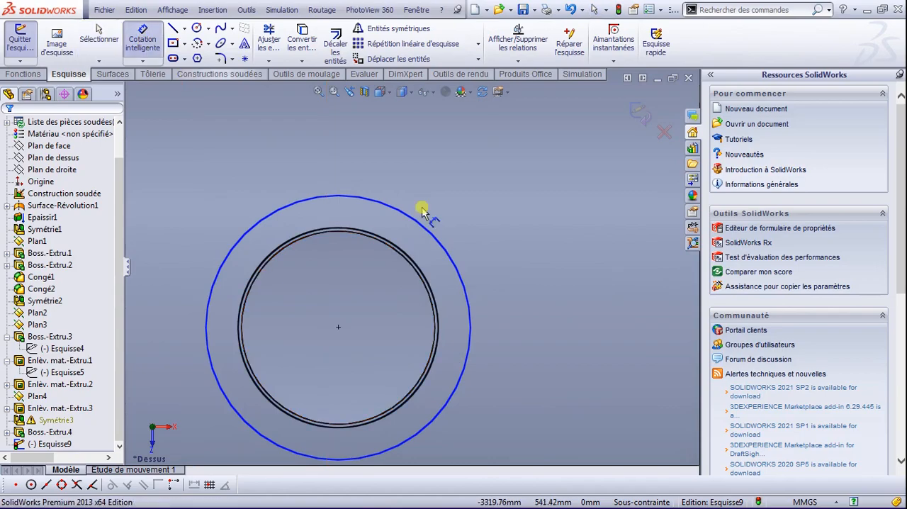
{"action": "left_click", "coordinate": [453, 259]}
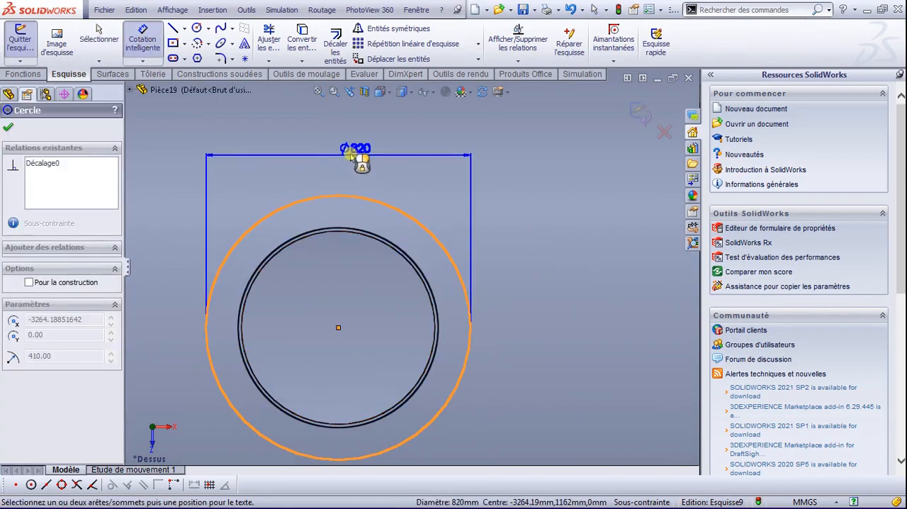
{"action": "left_click", "coordinate": [351, 155]}
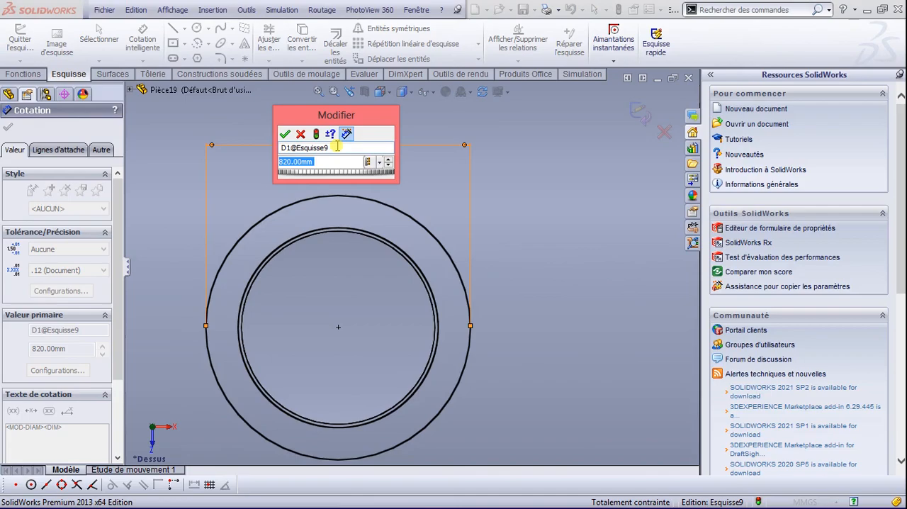
{"action": "type", "text": "755"}
{"action": "key", "text": "Return"}
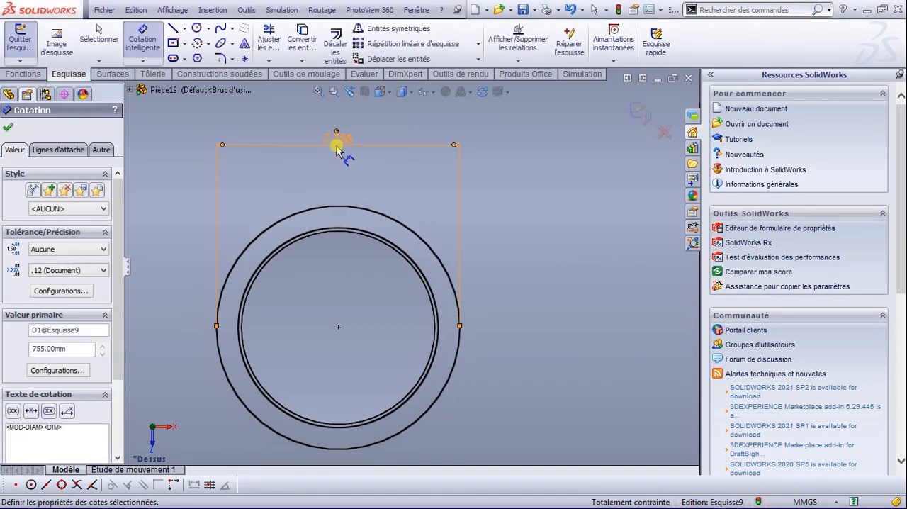
Step: Draw a circle around the smaller collar, concentric with it, with a radius of about 311 mm
{"action": "scroll", "coordinate": [385, 290], "scroll_direction": "up", "scroll_amount": 3}
{"action": "scroll", "coordinate": [431, 290], "scroll_direction": "down", "scroll_amount": 8}
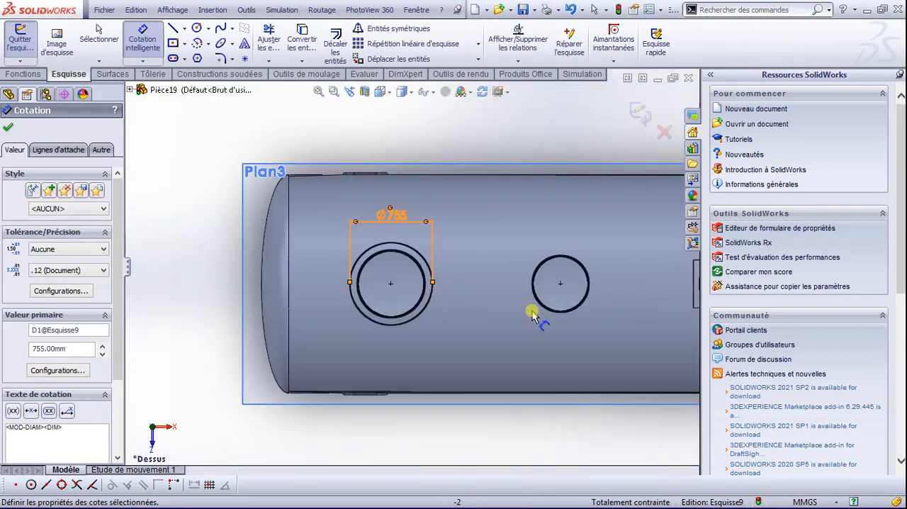
{"action": "scroll", "coordinate": [567, 284], "scroll_direction": "up", "scroll_amount": 5}
{"action": "scroll", "coordinate": [560, 273], "scroll_direction": "up", "scroll_amount": 3}
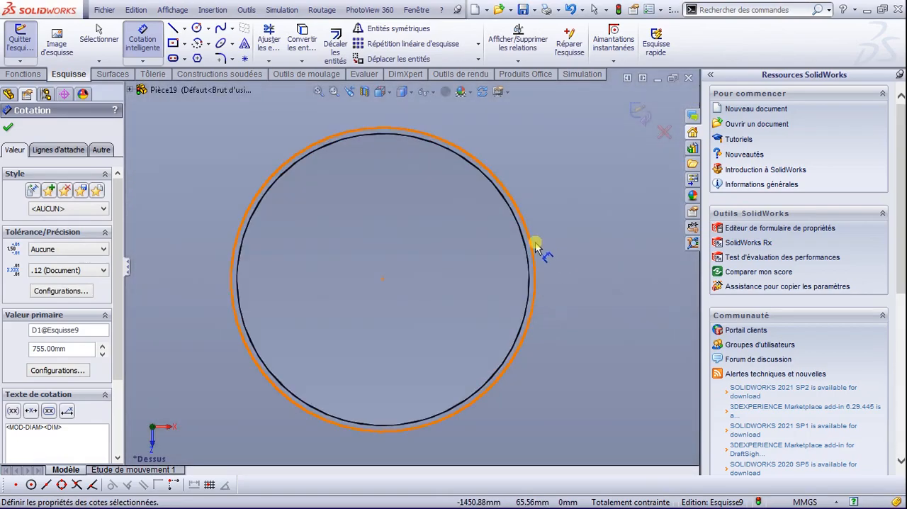
{"action": "left_click", "coordinate": [9, 127]}
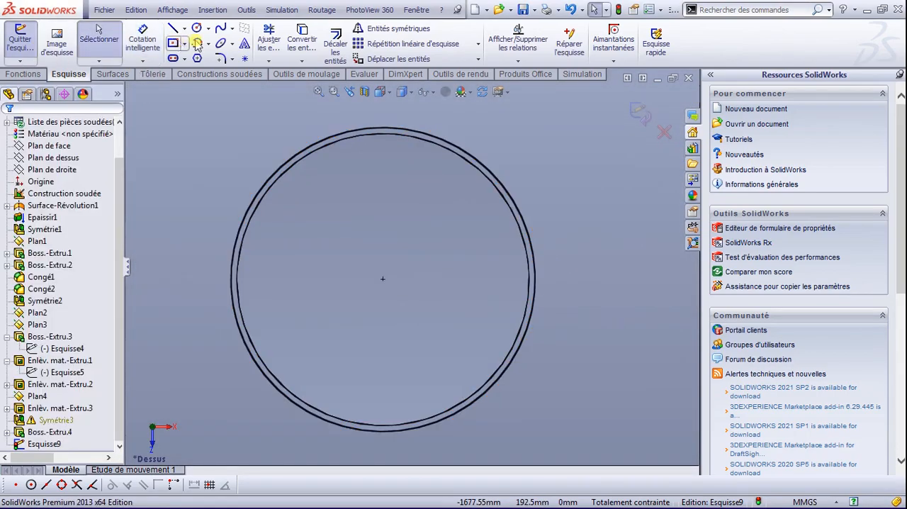
{"action": "left_click", "coordinate": [196, 28]}
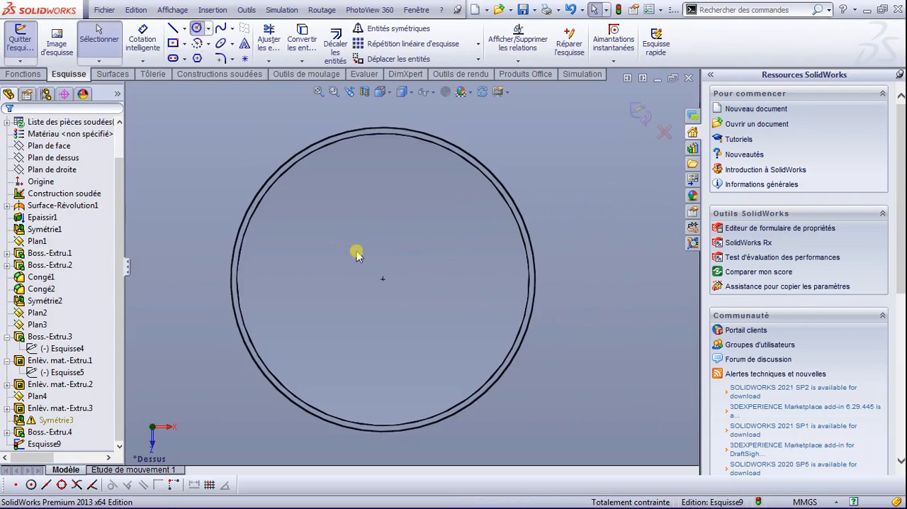
{"action": "left_click", "coordinate": [383, 279]}
{"action": "left_click", "coordinate": [563, 253]}
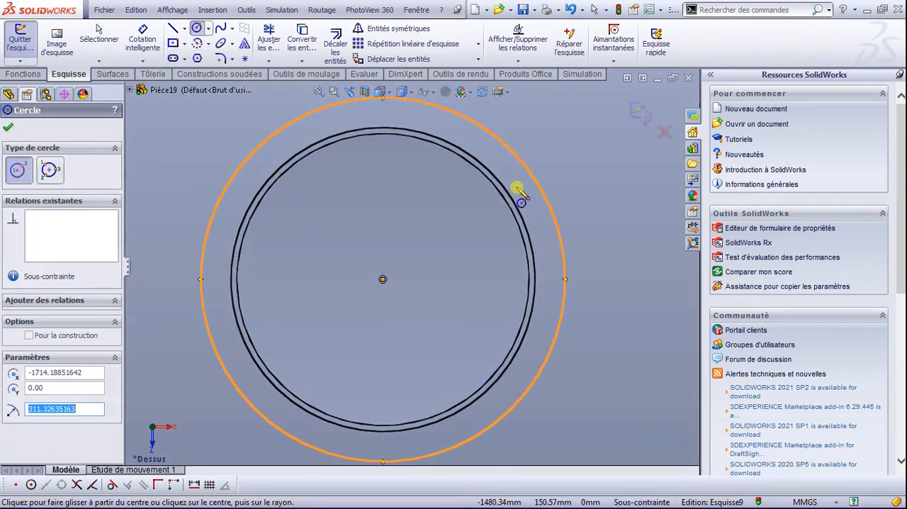
Step: Dimension the outer circle around the smaller collar with a diameter of 645 mm
{"action": "right_click_drag", "start_coordinate": [591, 182], "coordinate": [591, 118]}
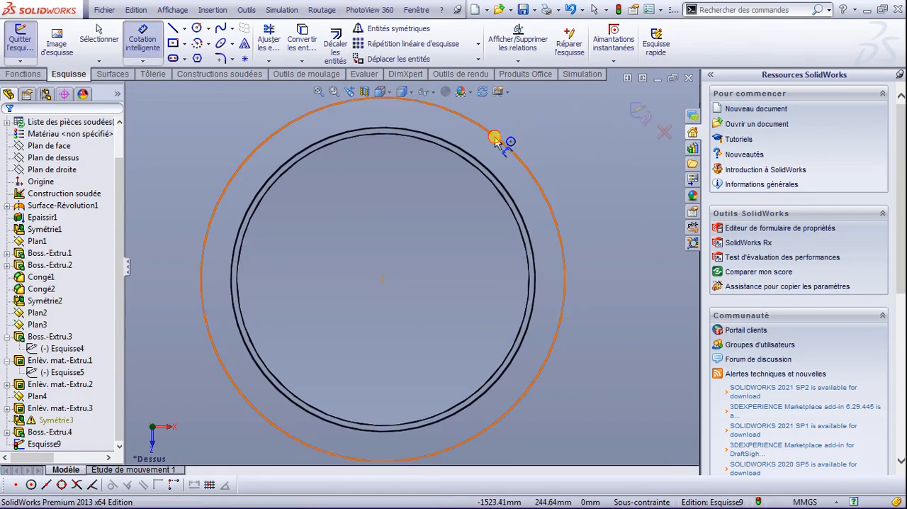
{"action": "left_click", "coordinate": [494, 137]}
{"action": "left_click", "coordinate": [624, 280]}
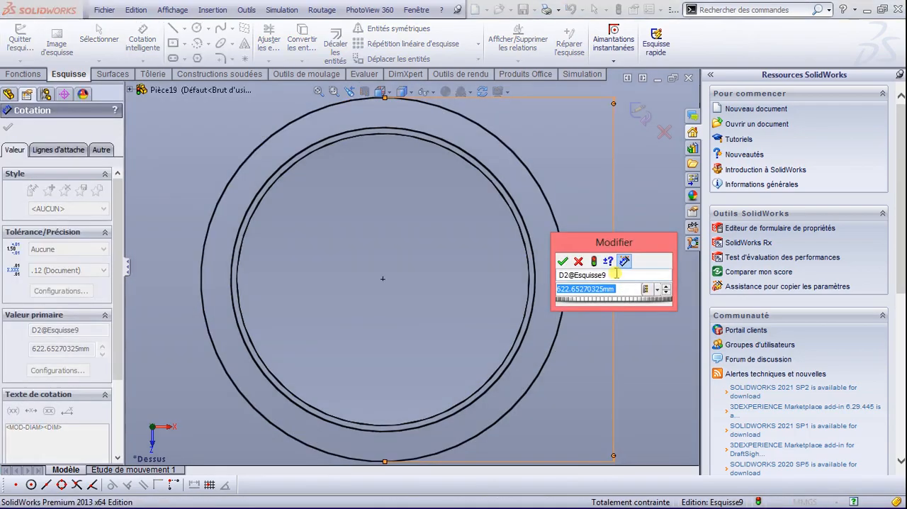
{"action": "type", "text": "645"}
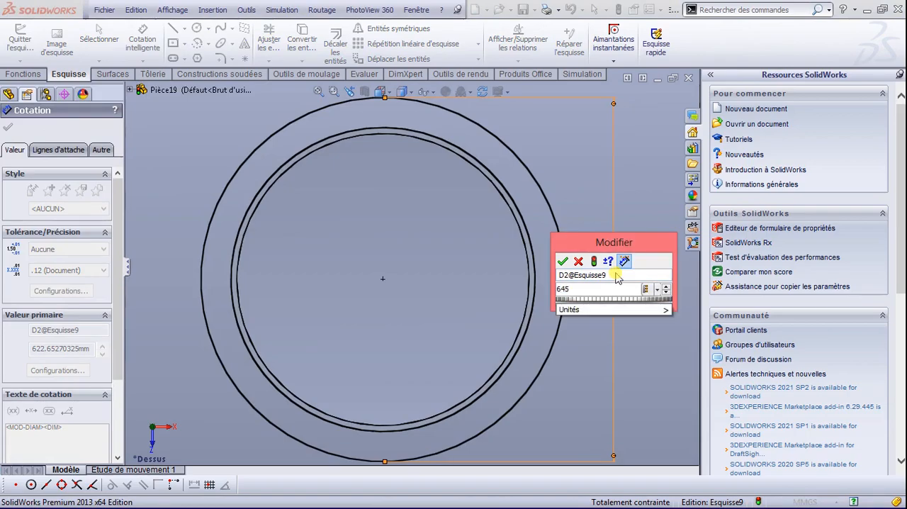
{"action": "key", "text": "Return"}
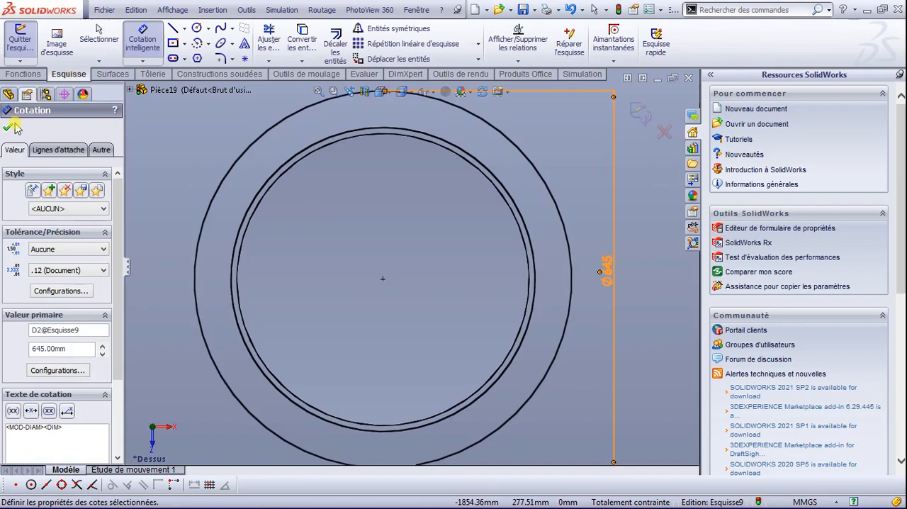
Step: Draw a concentric circle between each collar and its outer circle, radius about 335 mm on the larger and about 289 mm on the smaller
{"action": "scroll", "coordinate": [371, 171], "scroll_direction": "down", "scroll_amount": 1}
{"action": "scroll", "coordinate": [371, 178], "scroll_direction": "up", "scroll_amount": 10}
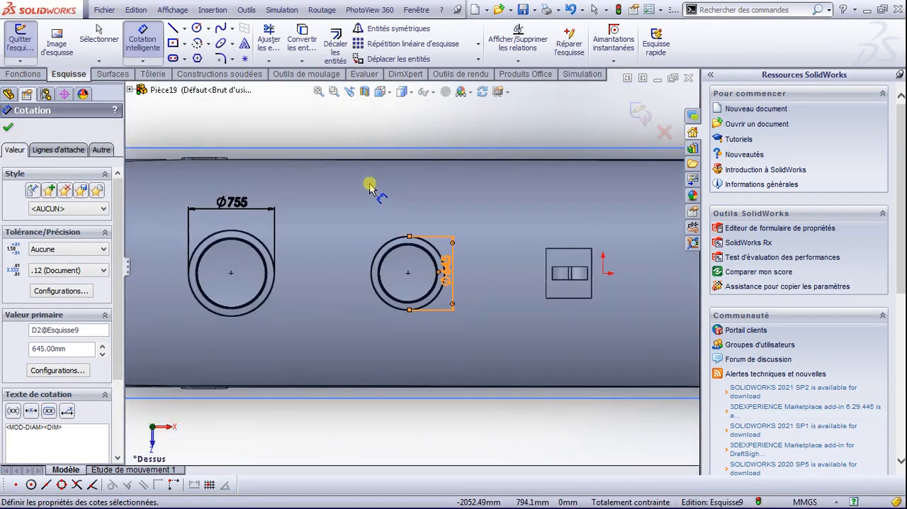
{"action": "scroll", "coordinate": [250, 254], "scroll_direction": "down", "scroll_amount": 1}
{"action": "left_click", "coordinate": [197, 28]}
{"action": "left_click", "coordinate": [235, 276]}
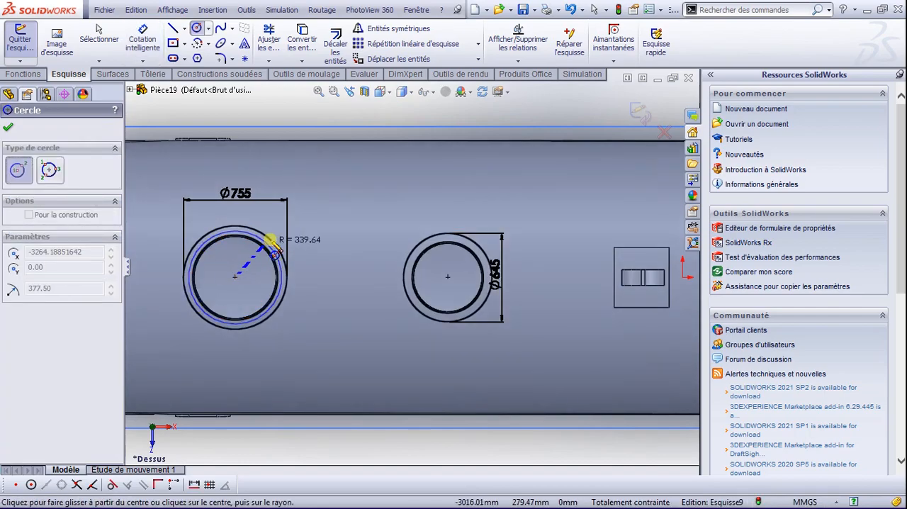
{"action": "scroll", "coordinate": [239, 241], "scroll_direction": "down", "scroll_amount": 1}
{"action": "left_click", "coordinate": [238, 235]}
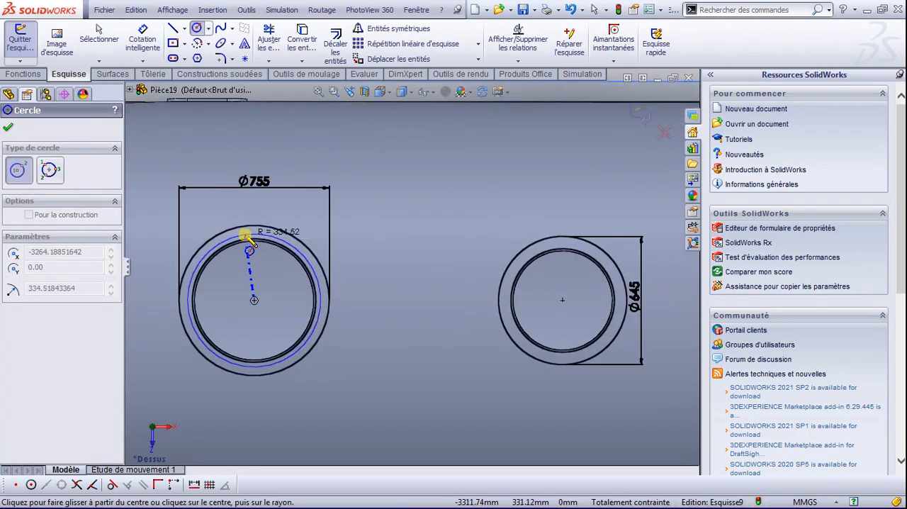
{"action": "left_click", "coordinate": [562, 299]}
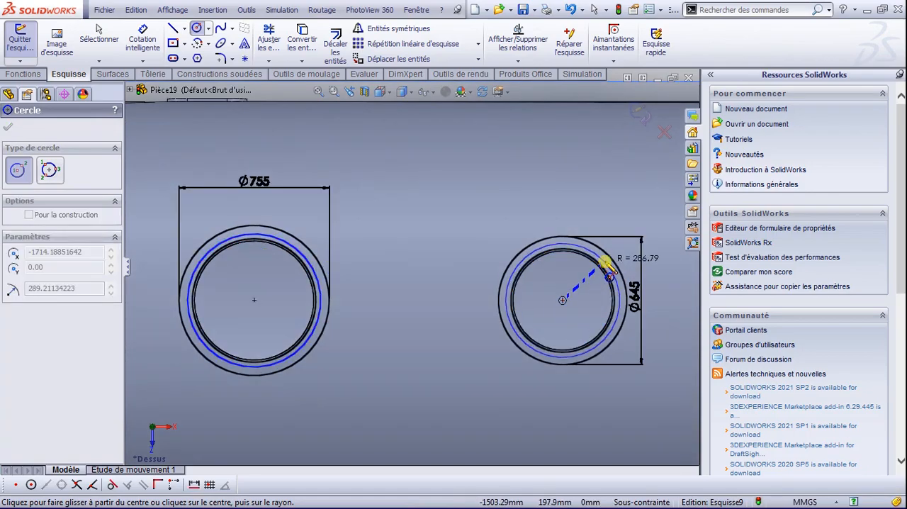
{"action": "left_click", "coordinate": [605, 262]}
Step: Dimension the middle circle around the smaller collar with a diameter of 600 mm
{"action": "right_click_drag", "start_coordinate": [563, 208], "coordinate": [543, 108]}
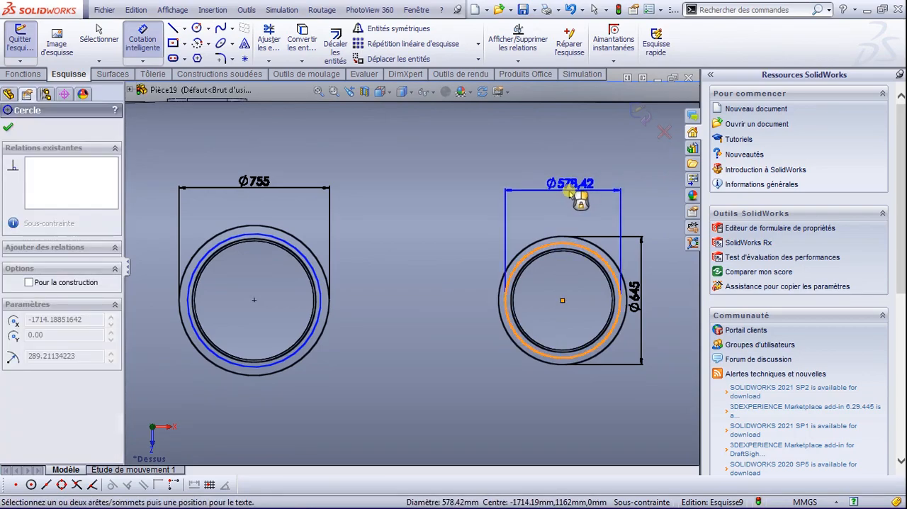
{"action": "left_click", "coordinate": [571, 194]}
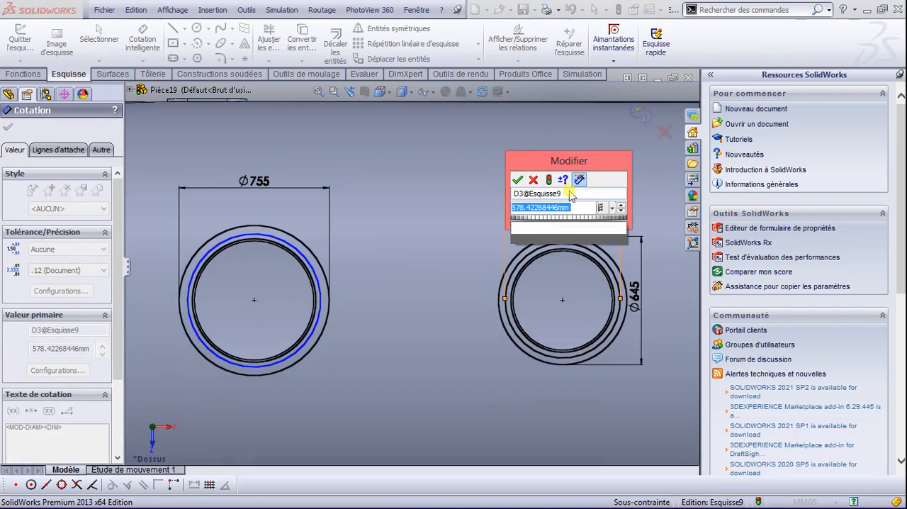
{"action": "type", "text": "600"}
{"action": "key", "text": "Return"}
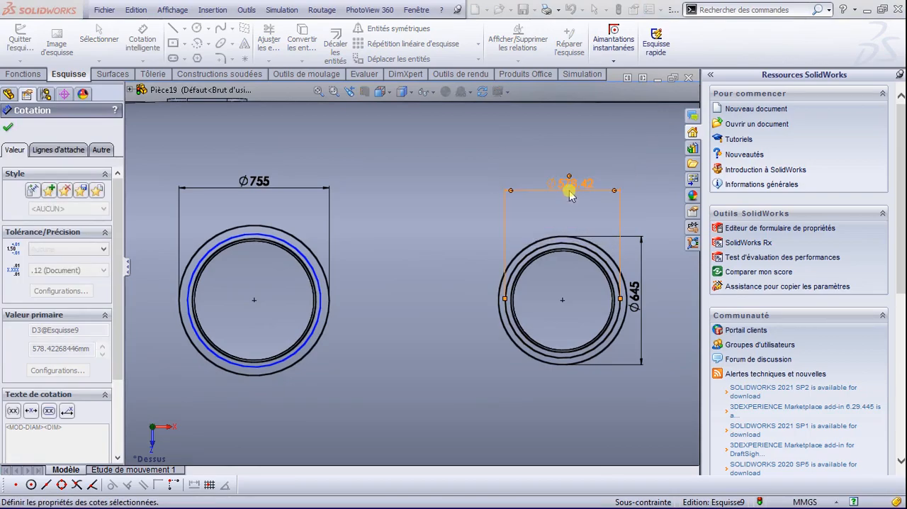
Step: Dimension the middle circle around the larger collar with a diameter of 705 mm
{"action": "left_click", "coordinate": [285, 241]}
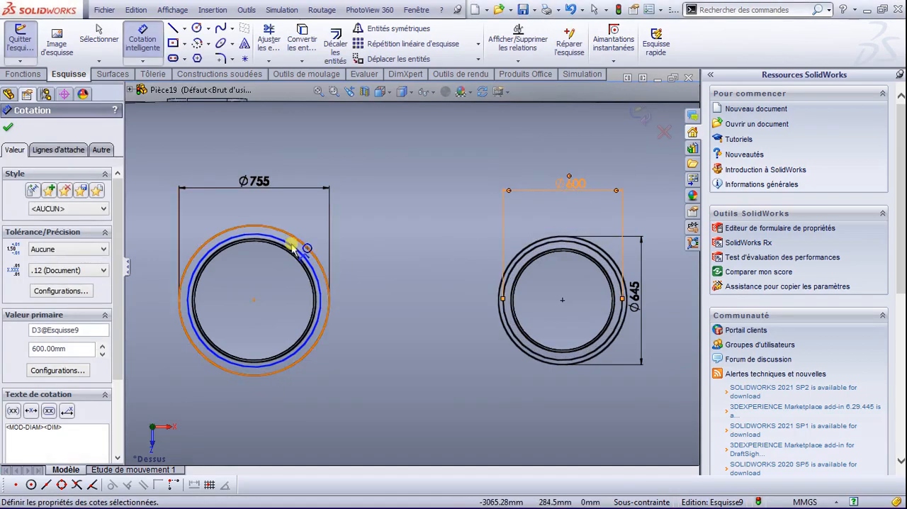
{"action": "left_click", "coordinate": [402, 250]}
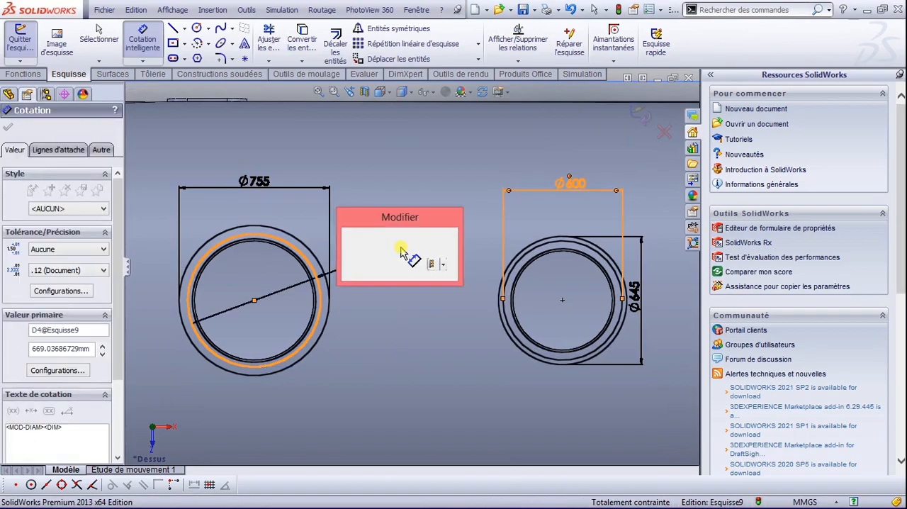
{"action": "type", "text": "7"}
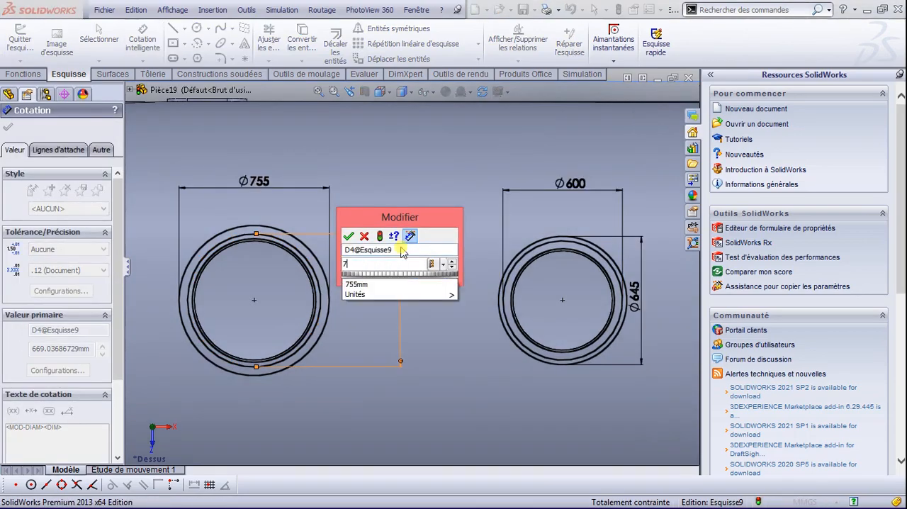
{"action": "type", "text": "05"}
{"action": "key", "text": "Return"}
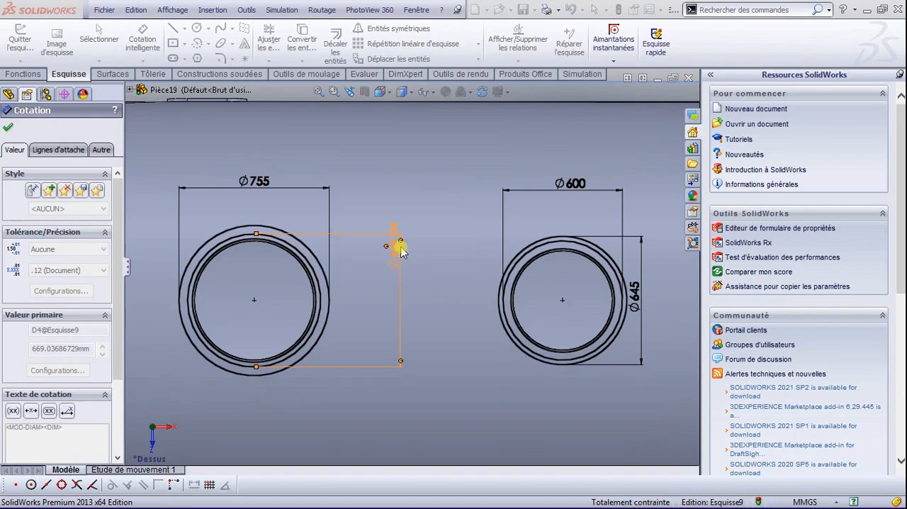
{"action": "left_click", "coordinate": [7, 130]}
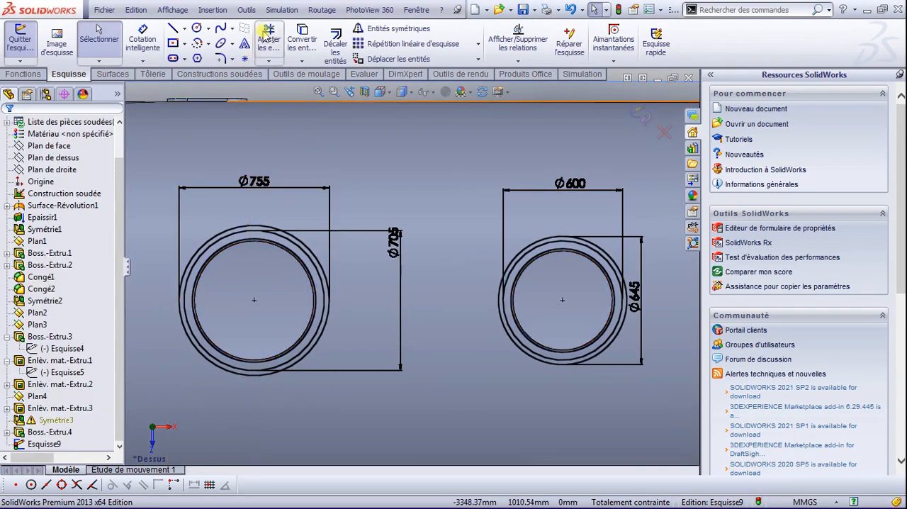
Step: Draw a small hole circle, radius about 23 mm, centred on the uppermost point of the larger flange's 705 mm circle
{"action": "left_click", "coordinate": [197, 27]}
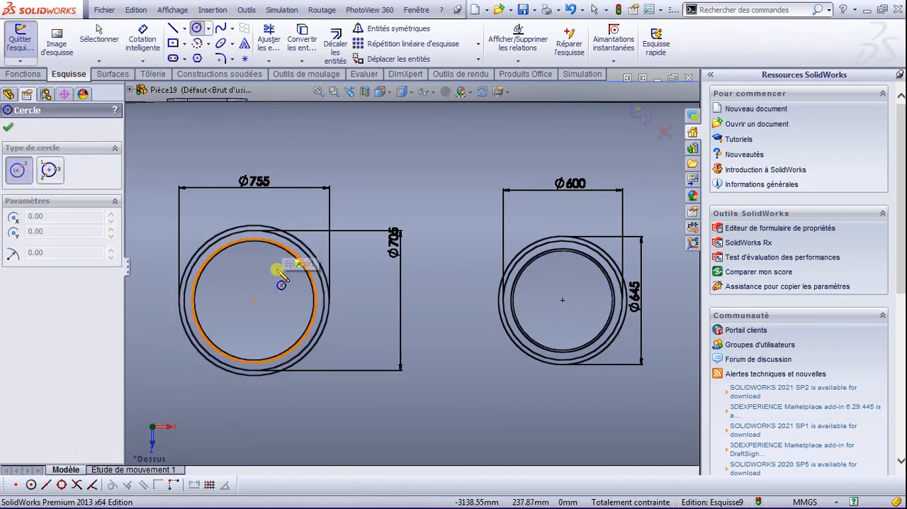
{"action": "scroll", "coordinate": [262, 243], "scroll_direction": "down", "scroll_amount": 5}
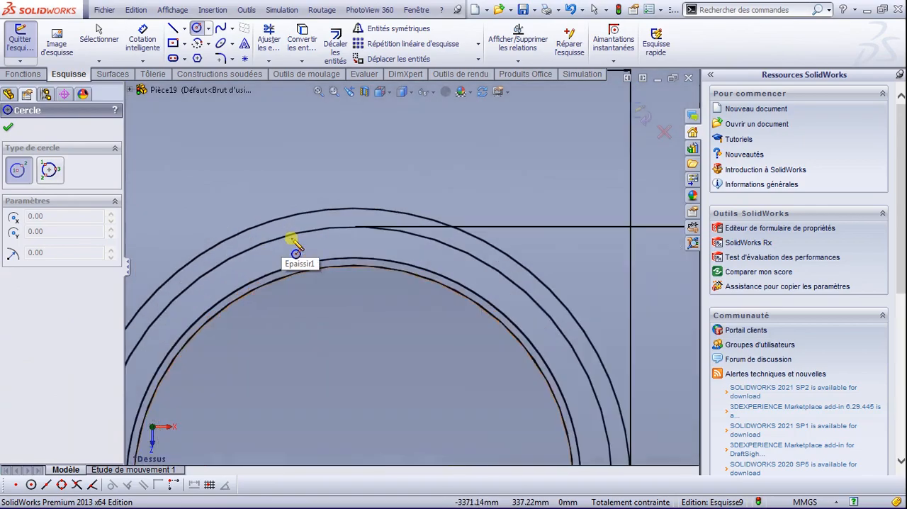
{"action": "left_click", "coordinate": [357, 228]}
{"action": "left_click", "coordinate": [369, 236]}
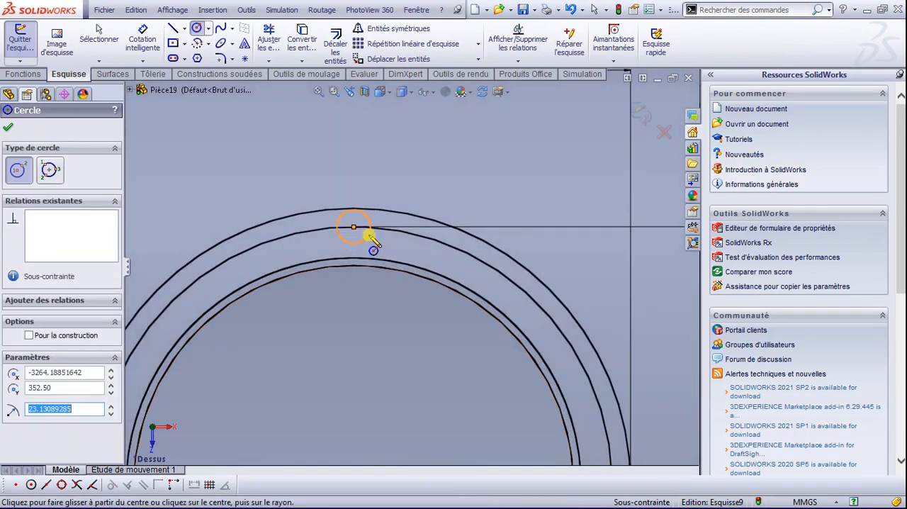
Step: Dimension the small hole circle on the larger flange with a diameter of 20 mm
{"action": "right_click_drag", "start_coordinate": [379, 122], "coordinate": [381, 96]}
{"action": "left_click", "coordinate": [365, 215]}
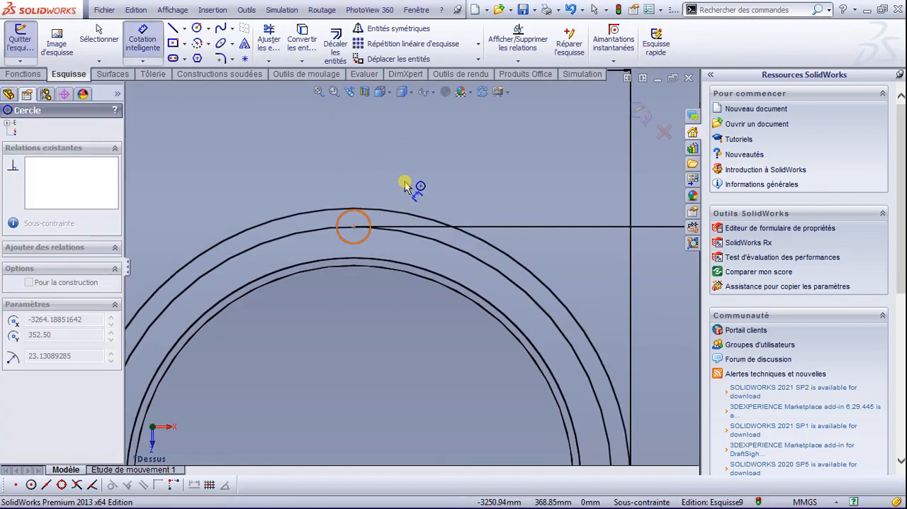
{"action": "left_click", "coordinate": [404, 185]}
{"action": "type", "text": "20"}
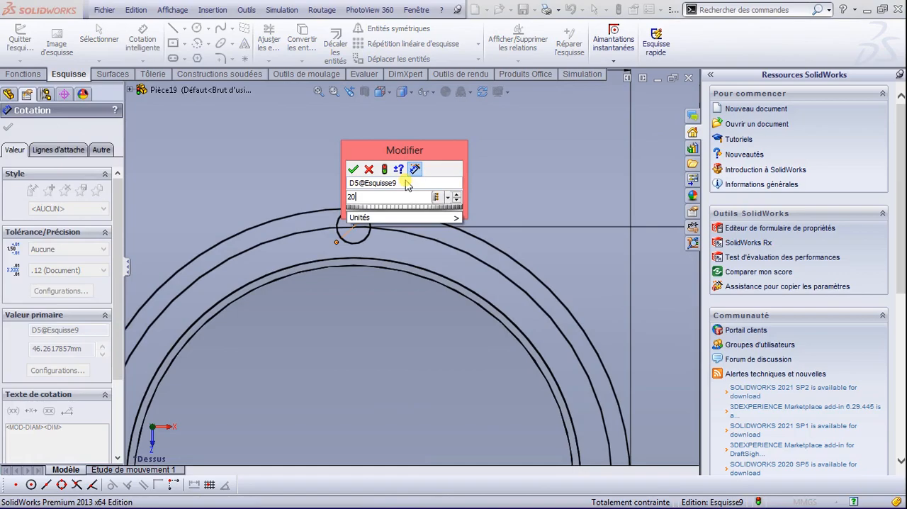
{"action": "key", "text": "Return"}
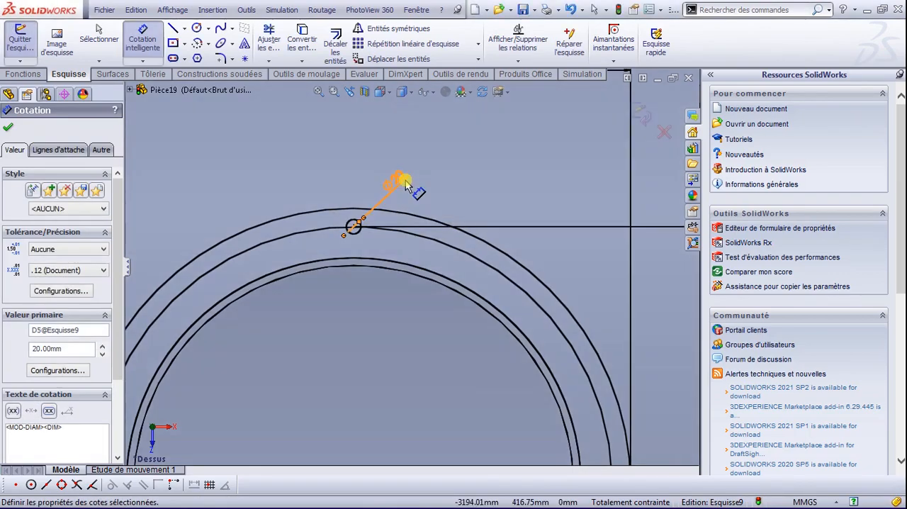
{"action": "scroll", "coordinate": [392, 225], "scroll_direction": "up", "scroll_amount": 5}
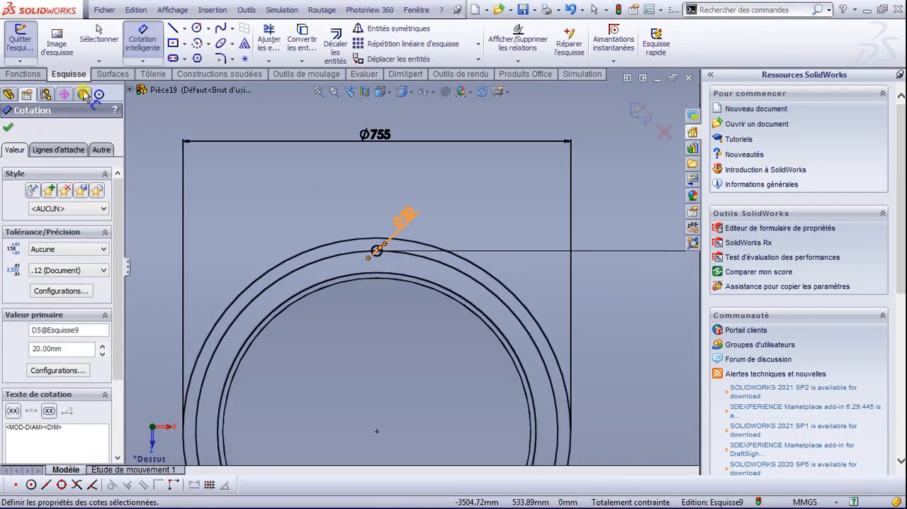
{"action": "left_click", "coordinate": [12, 129]}
Step: Draw a small hole circle, radius about 19 mm, centred on the uppermost point of the smaller flange's 600 mm circle
{"action": "scroll", "coordinate": [486, 300], "scroll_direction": "up", "scroll_amount": 3}
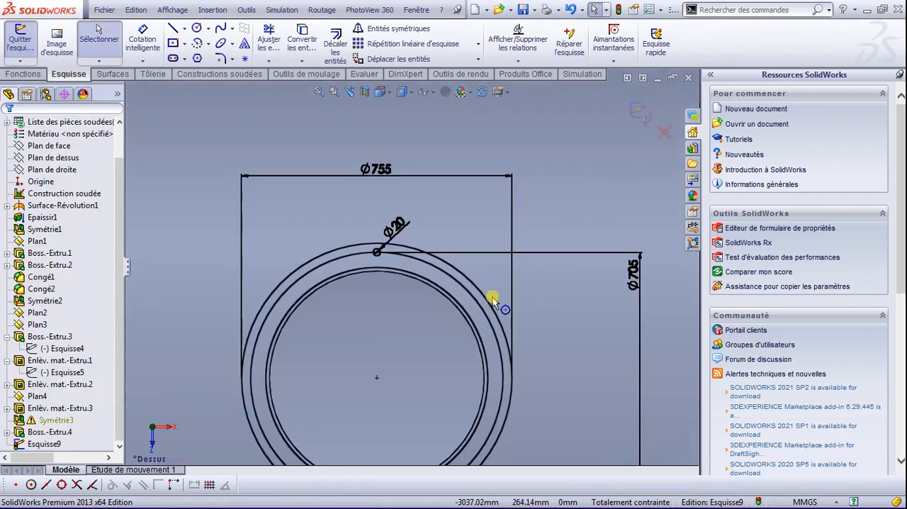
{"action": "scroll", "coordinate": [553, 318], "scroll_direction": "up", "scroll_amount": 3}
{"action": "scroll", "coordinate": [593, 326], "scroll_direction": "down", "scroll_amount": 6}
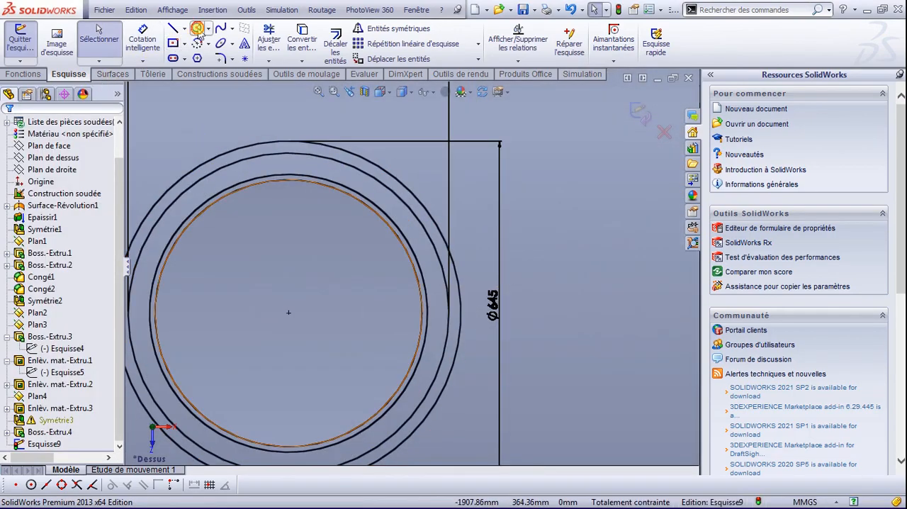
{"action": "left_click", "coordinate": [197, 29]}
{"action": "left_click", "coordinate": [293, 155]}
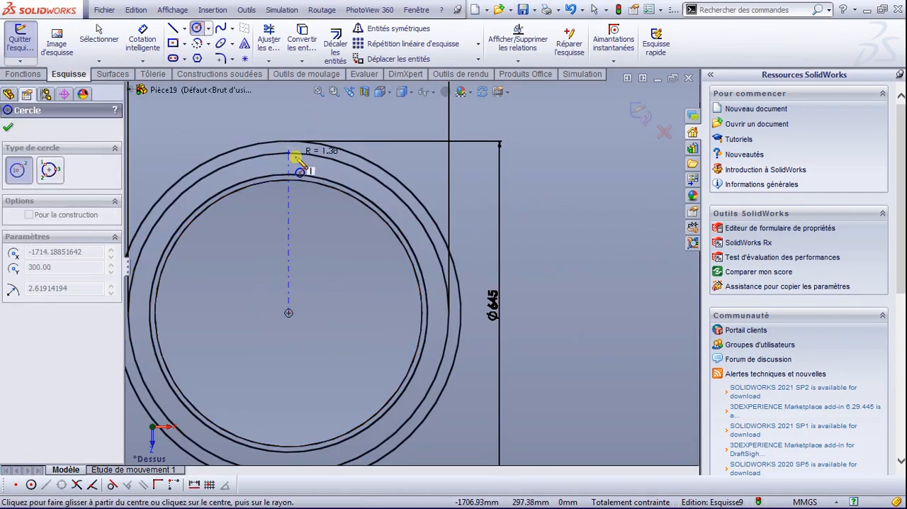
{"action": "left_click", "coordinate": [295, 160]}
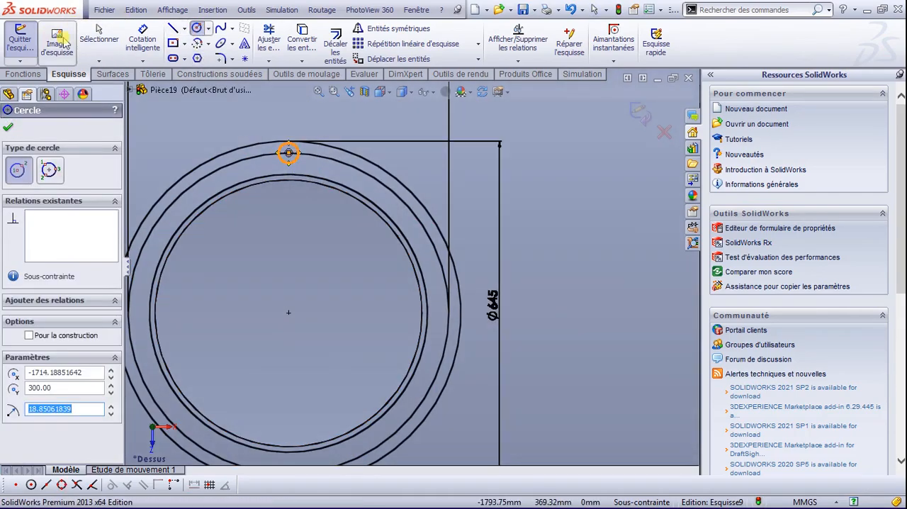
Step: Dimension the small hole circle on the smaller flange with a diameter of 20 mm
{"action": "left_click", "coordinate": [143, 39]}
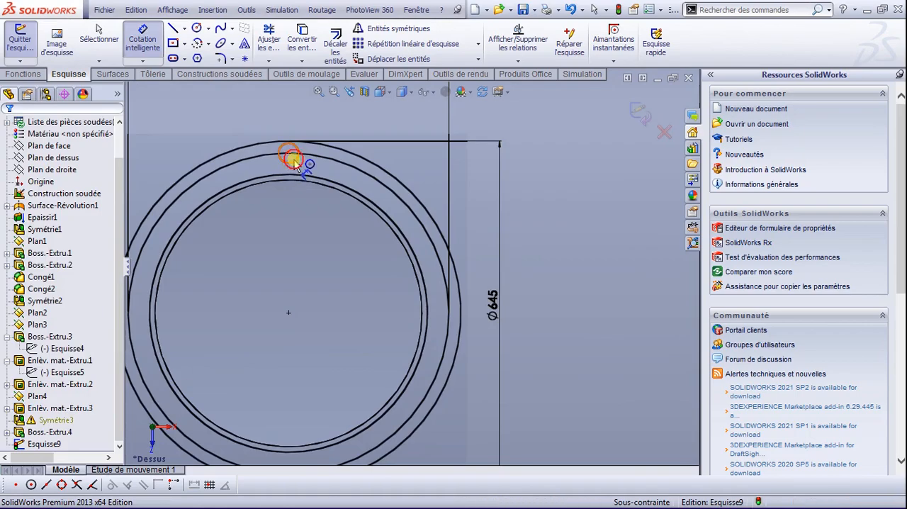
{"action": "left_click", "coordinate": [295, 161]}
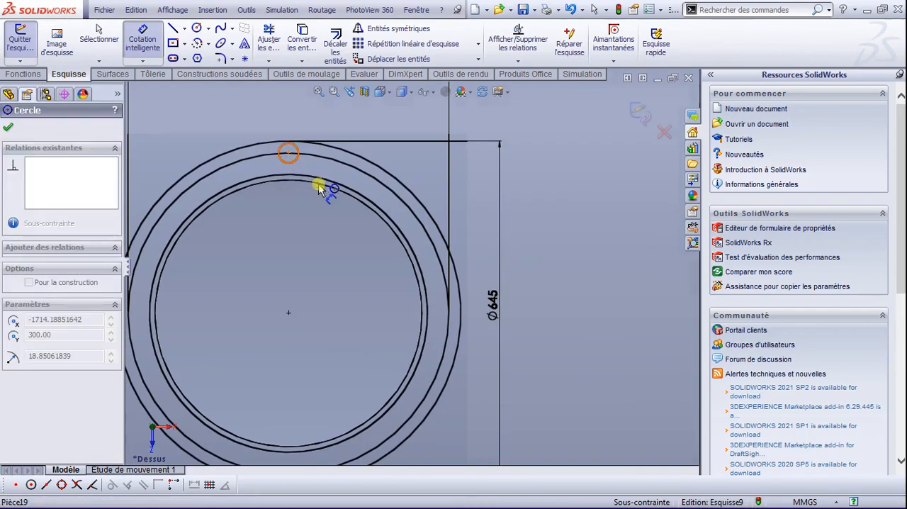
{"action": "left_click", "coordinate": [324, 139]}
{"action": "type", "text": "20"}
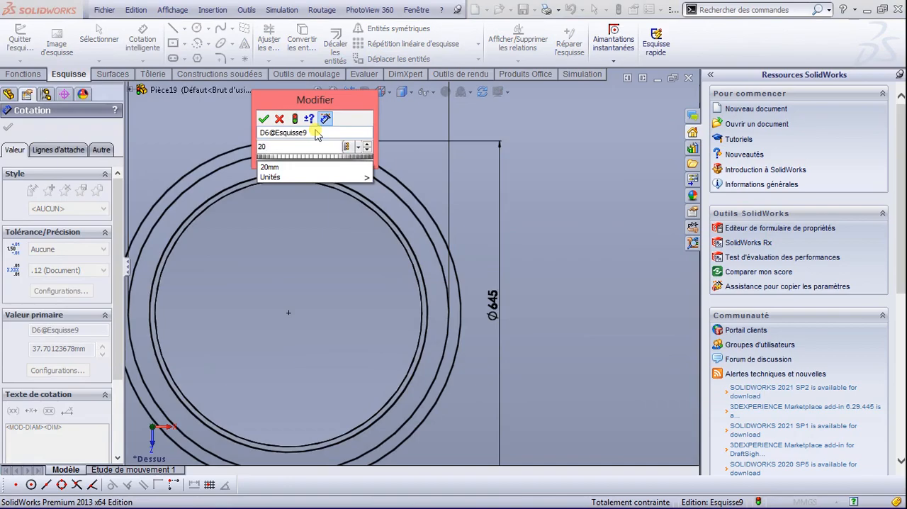
{"action": "key", "text": "Return"}
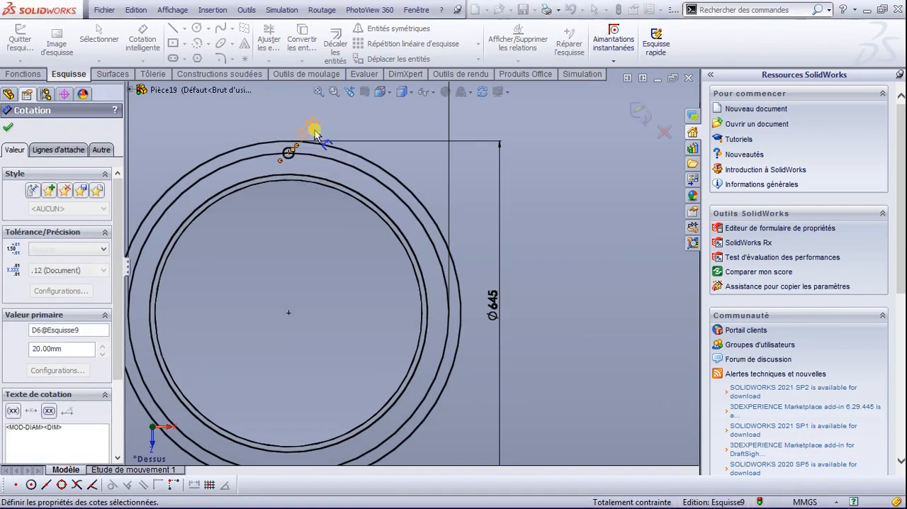
{"action": "left_click", "coordinate": [9, 127]}
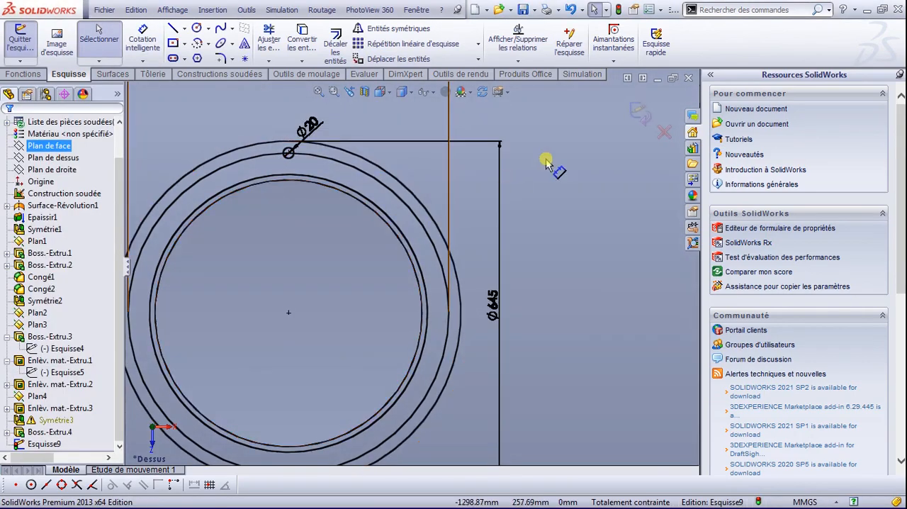
Step: Delete the 600 mm circle from the smaller flange, including its associated dimension
{"action": "left_click", "coordinate": [411, 214]}
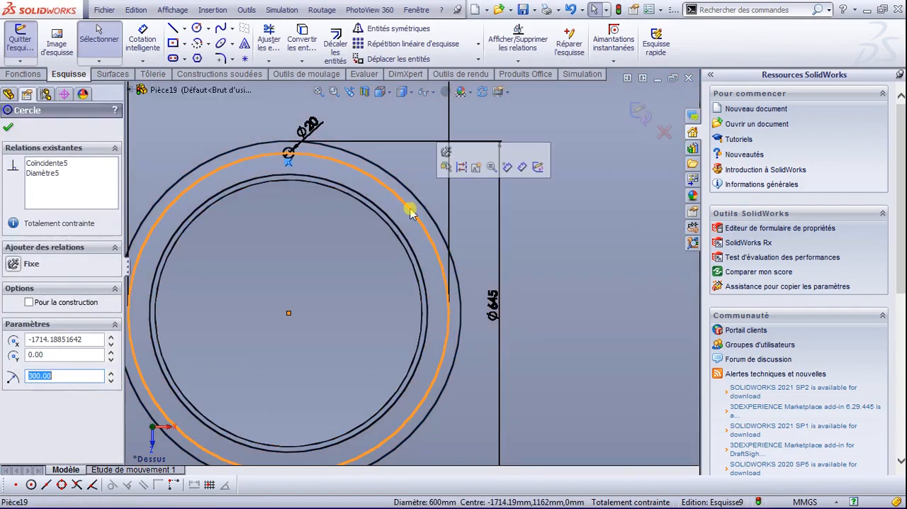
{"action": "key", "text": "Delete"}
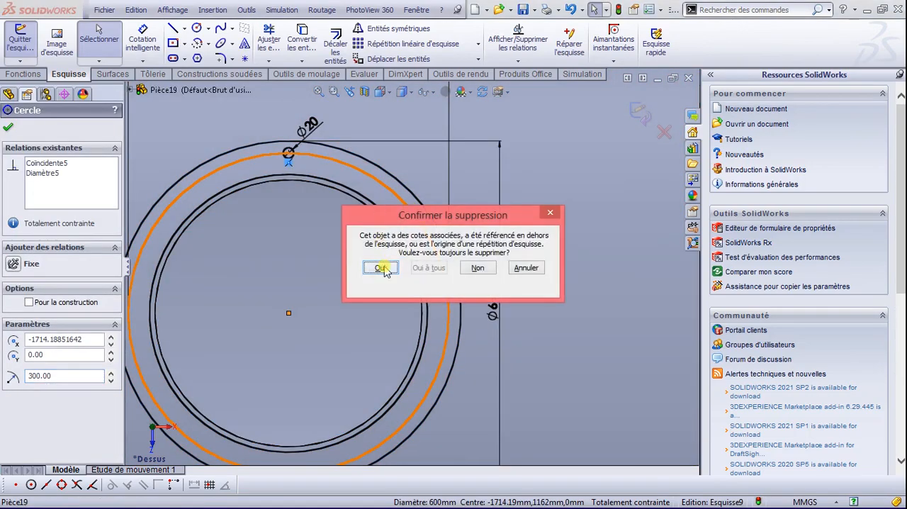
{"action": "left_click", "coordinate": [381, 267]}
Step: Delete the 705 mm circle from the larger flange, including its associated dimension
{"action": "scroll", "coordinate": [298, 234], "scroll_direction": "down", "scroll_amount": 2}
{"action": "scroll", "coordinate": [229, 243], "scroll_direction": "up", "scroll_amount": 6}
{"action": "scroll", "coordinate": [167, 243], "scroll_direction": "up", "scroll_amount": 2}
{"action": "scroll", "coordinate": [202, 243], "scroll_direction": "down", "scroll_amount": 6}
{"action": "left_click", "coordinate": [385, 216]}
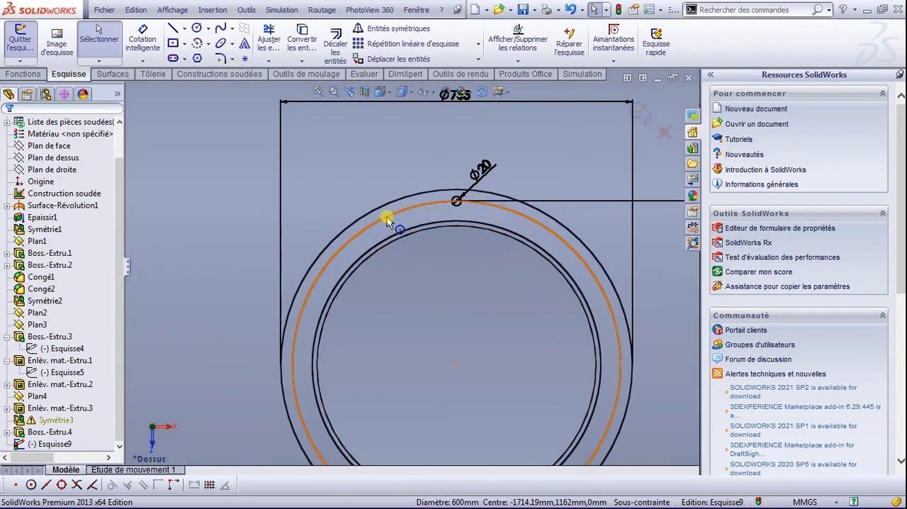
{"action": "key", "text": "Delete"}
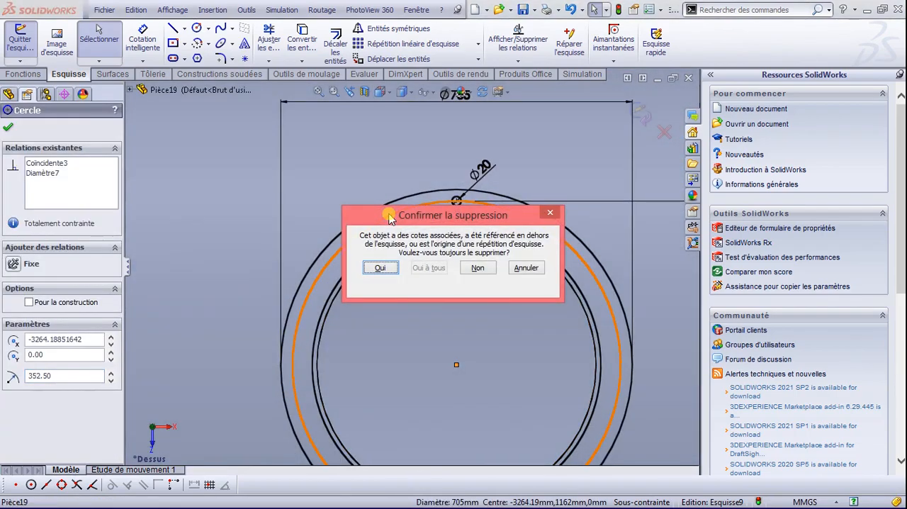
{"action": "left_click", "coordinate": [381, 267]}
Step: Create a circular sketch pattern of the larger flange's 20 mm hole around the flange centre, with 20 instances over 360 degrees
{"action": "scroll", "coordinate": [491, 260], "scroll_direction": "up", "scroll_amount": 3}
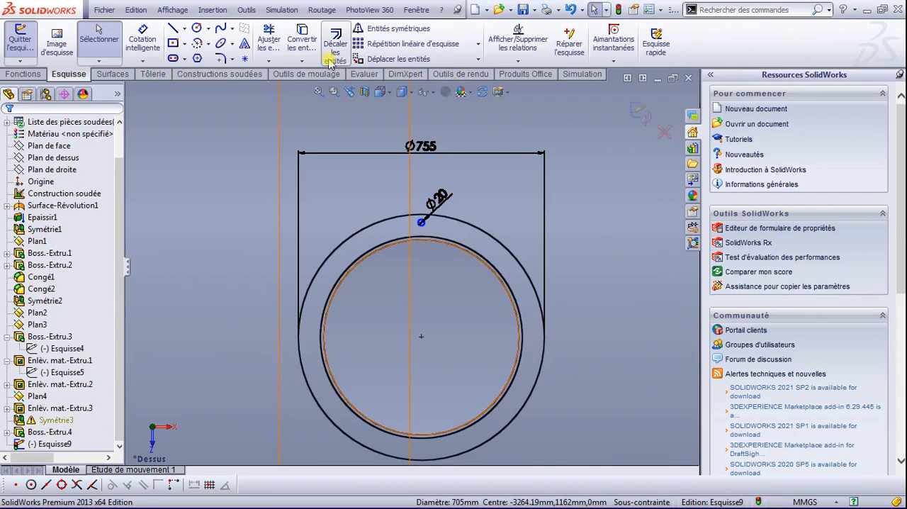
{"action": "left_click", "coordinate": [479, 44]}
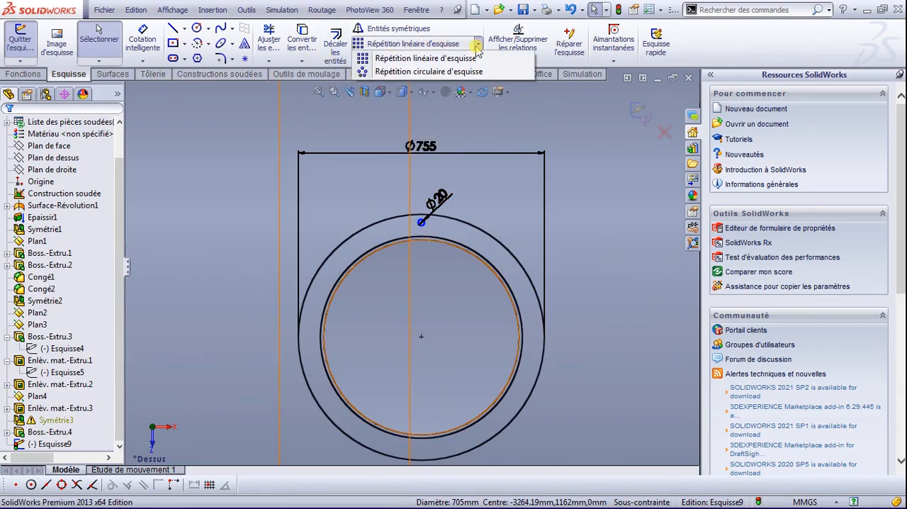
{"action": "left_click", "coordinate": [445, 72]}
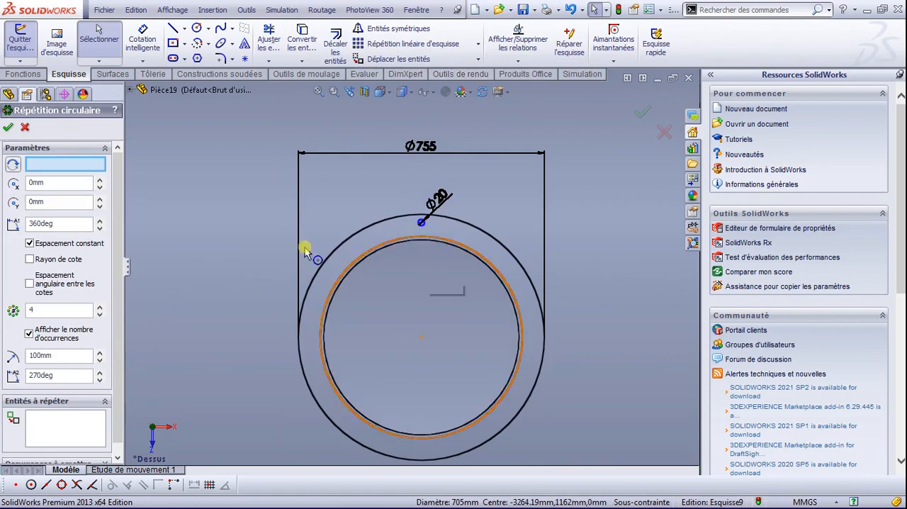
{"action": "scroll", "coordinate": [423, 261], "scroll_direction": "down", "scroll_amount": 3}
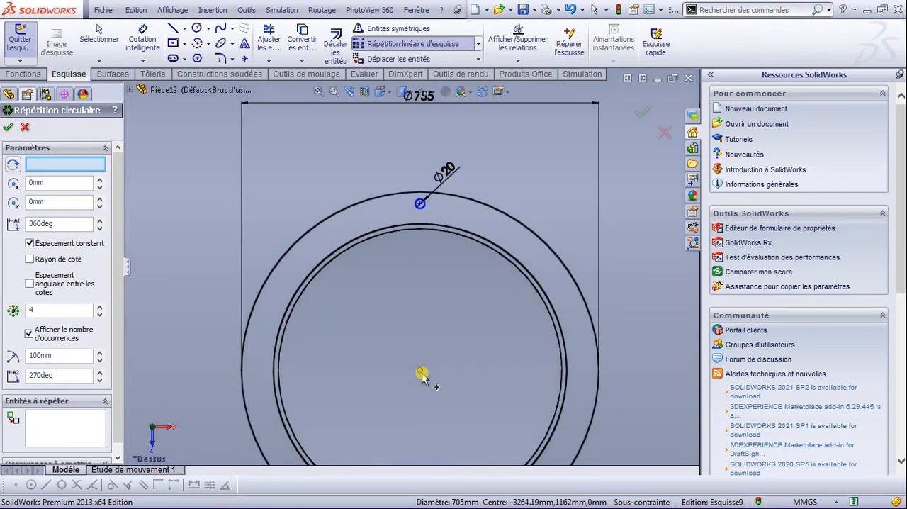
{"action": "left_click", "coordinate": [43, 430]}
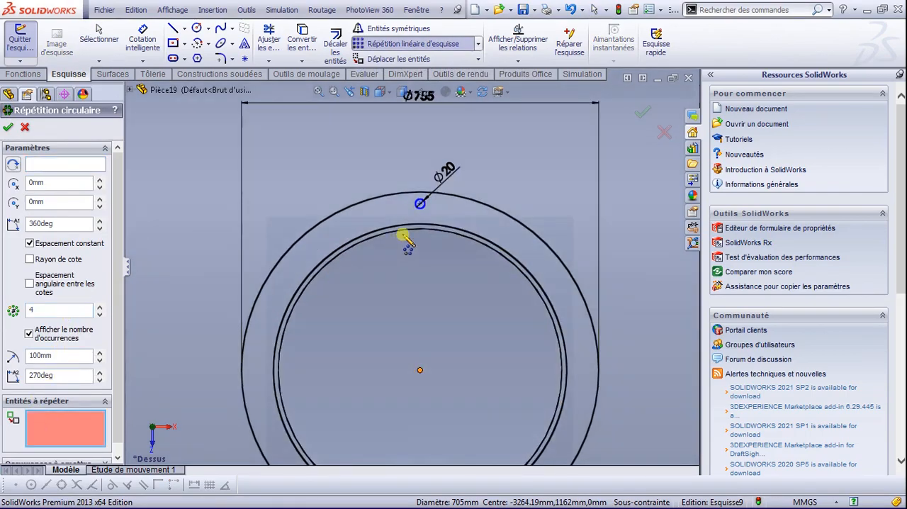
{"action": "left_click", "coordinate": [422, 206]}
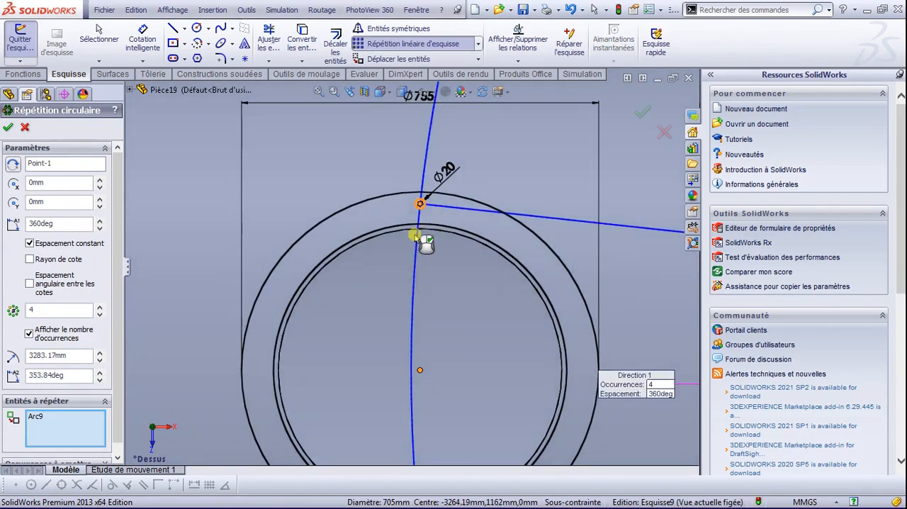
{"action": "left_click", "coordinate": [62, 167]}
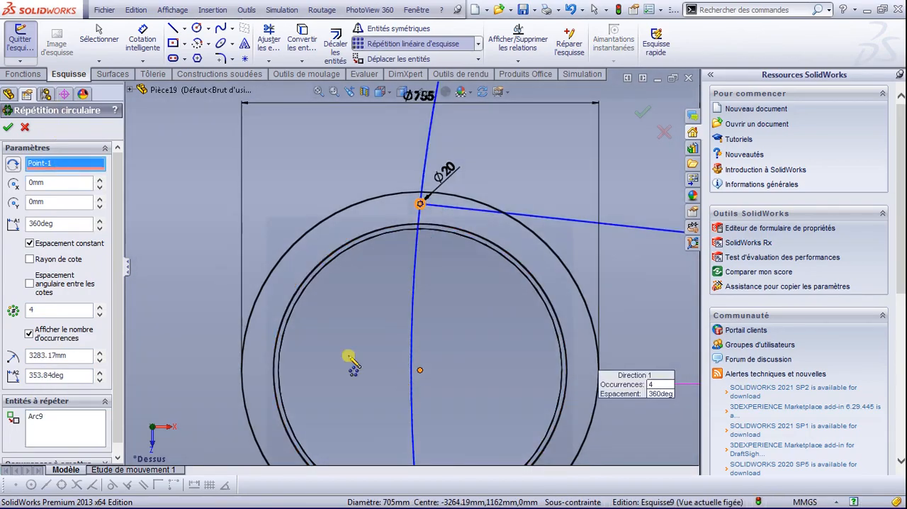
{"action": "left_click", "coordinate": [420, 370]}
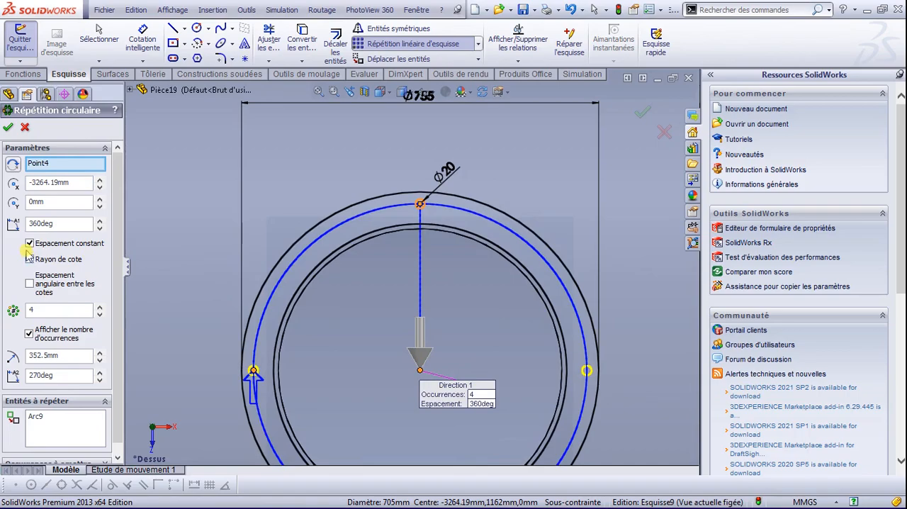
{"action": "left_click_drag", "start_coordinate": [52, 312], "coordinate": [15, 305]}
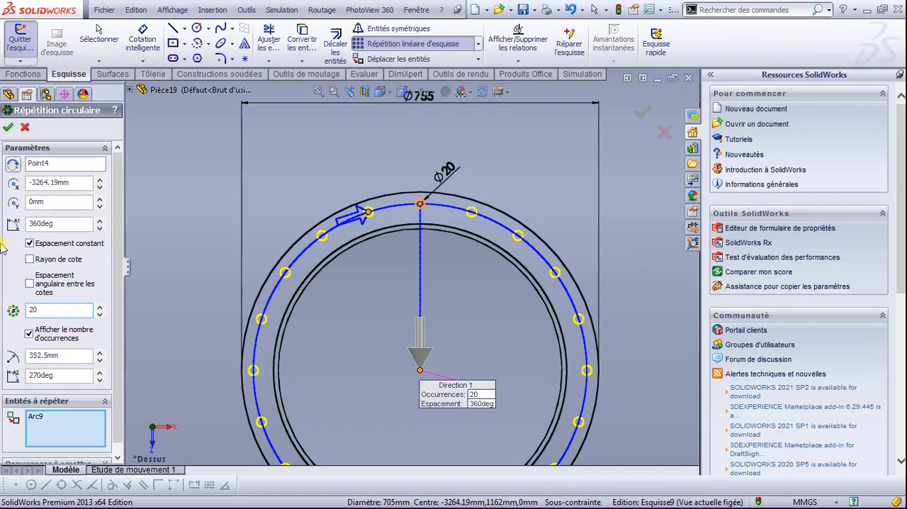
{"action": "left_click", "coordinate": [9, 128]}
Step: Create a circular sketch pattern of the smaller flange's 20 mm hole around that flange's centre, with 20 instances over 360 degrees
{"action": "scroll", "coordinate": [339, 258], "scroll_direction": "down", "scroll_amount": 3}
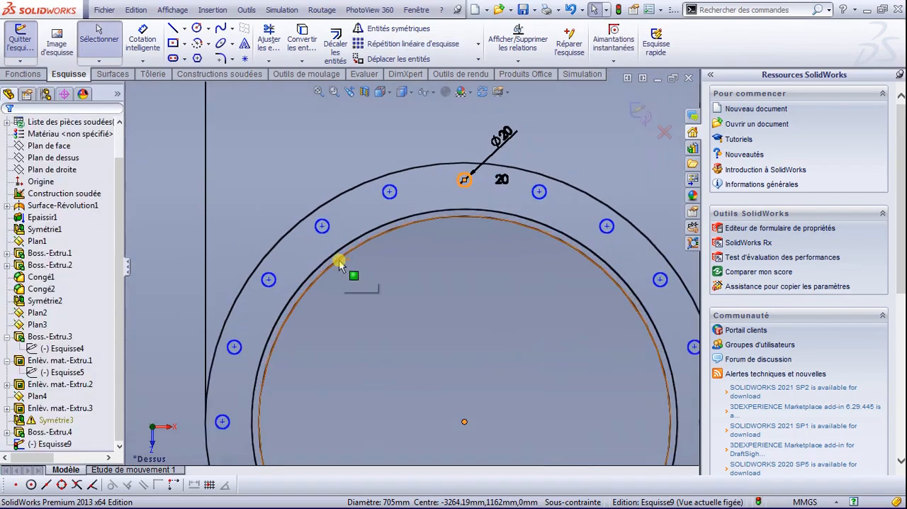
{"action": "scroll", "coordinate": [339, 258], "scroll_direction": "up", "scroll_amount": 8}
{"action": "scroll", "coordinate": [369, 288], "scroll_direction": "up", "scroll_amount": 4}
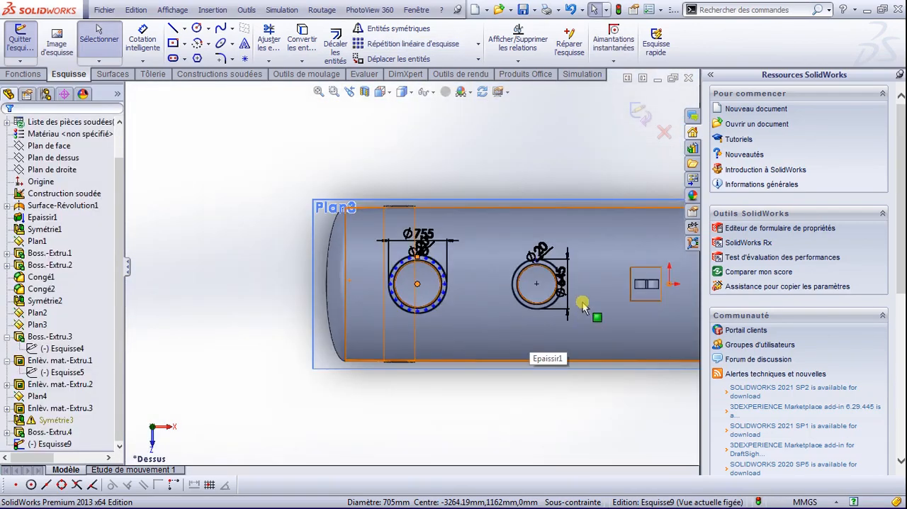
{"action": "scroll", "coordinate": [581, 287], "scroll_direction": "down", "scroll_amount": 6}
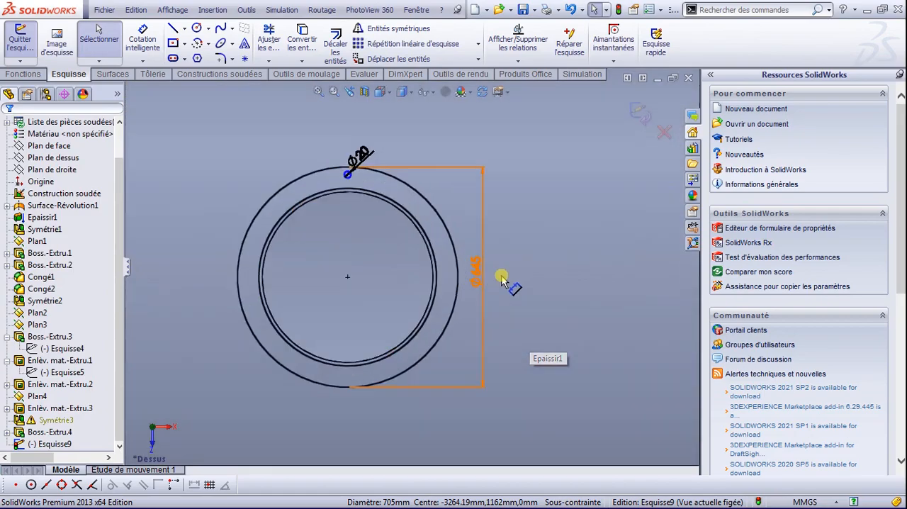
{"action": "scroll", "coordinate": [428, 261], "scroll_direction": "down", "scroll_amount": 3}
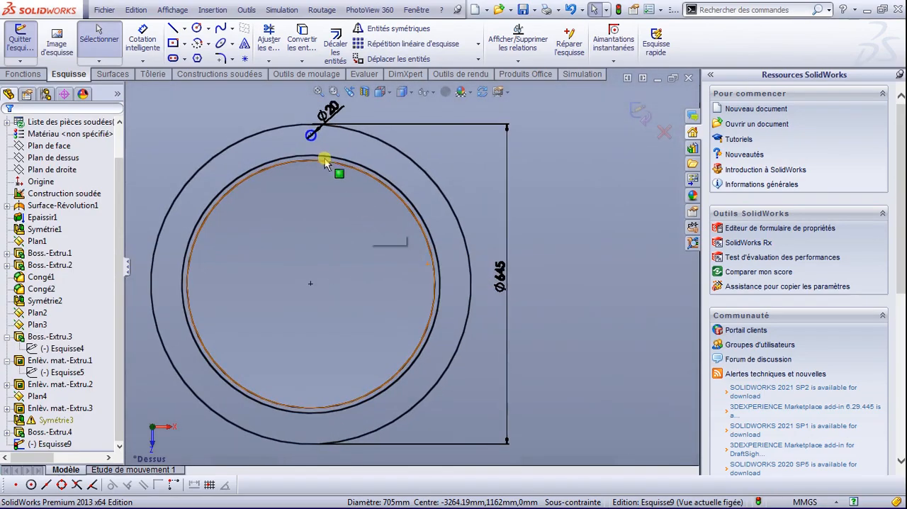
{"action": "left_click", "coordinate": [314, 140]}
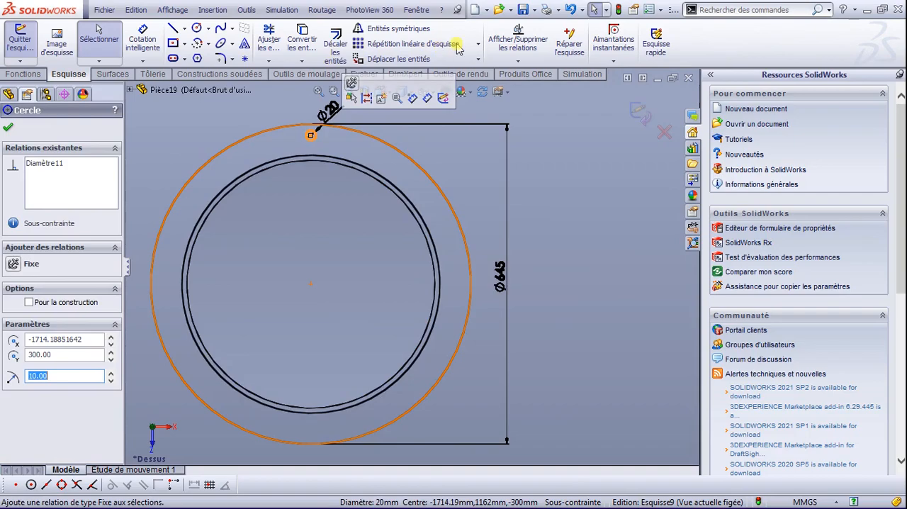
{"action": "left_click", "coordinate": [480, 44]}
{"action": "left_click", "coordinate": [460, 65]}
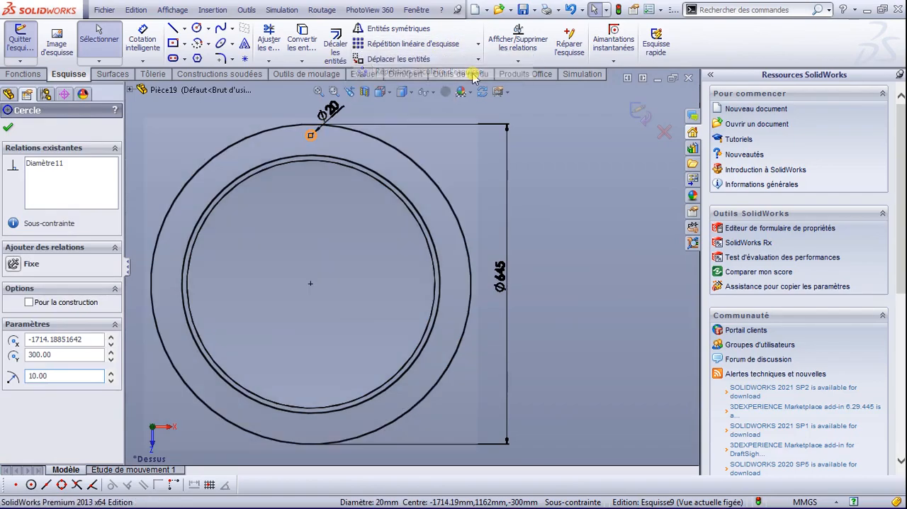
{"action": "left_click", "coordinate": [300, 230]}
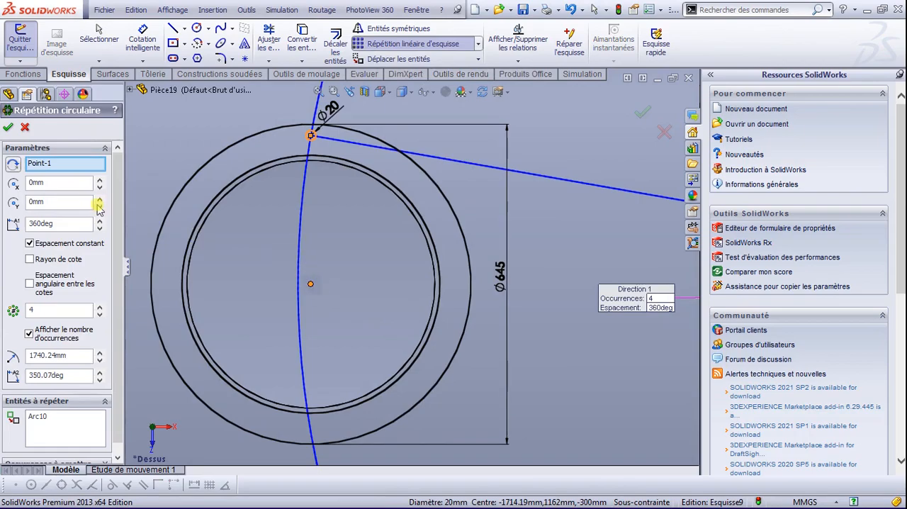
{"action": "left_click", "coordinate": [80, 419]}
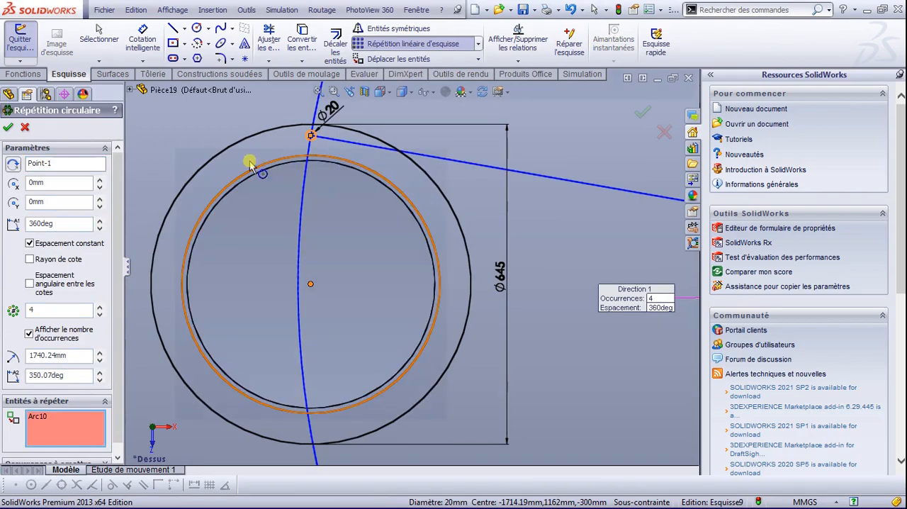
{"action": "left_click", "coordinate": [37, 169]}
{"action": "left_click", "coordinate": [311, 284]}
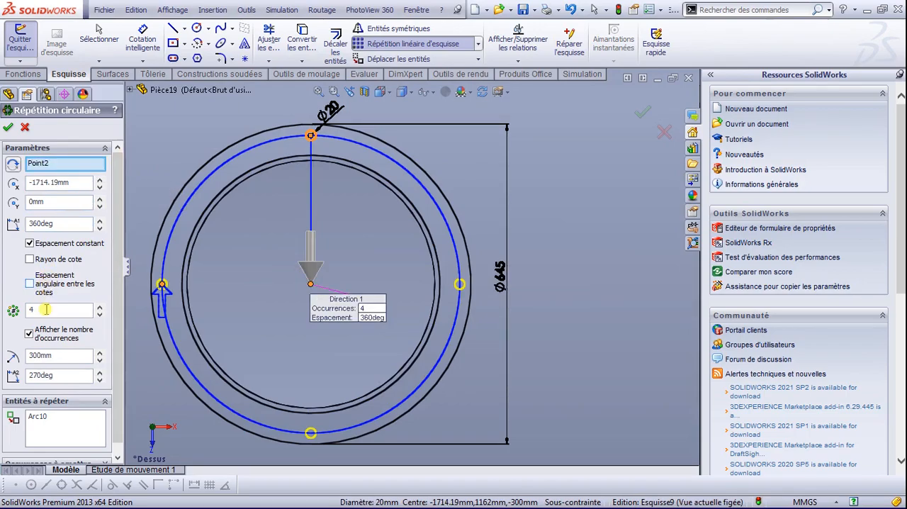
{"action": "left_click", "coordinate": [11, 309]}
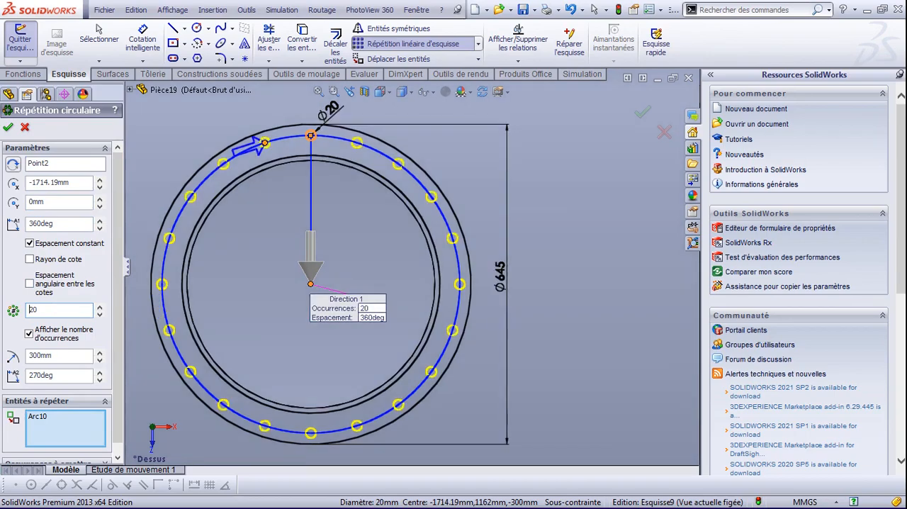
{"action": "left_click", "coordinate": [8, 127]}
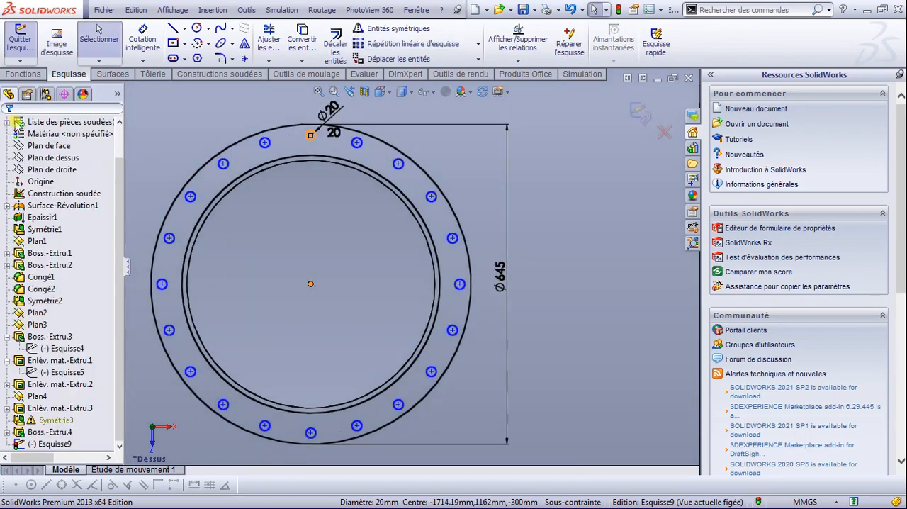
Step: Extrude the two flange rings with their bolt holes 15 mm, using the mid-plane (Plan milieu) end condition
{"action": "left_click", "coordinate": [25, 75]}
{"action": "scroll", "coordinate": [282, 219], "scroll_direction": "down", "scroll_amount": 2}
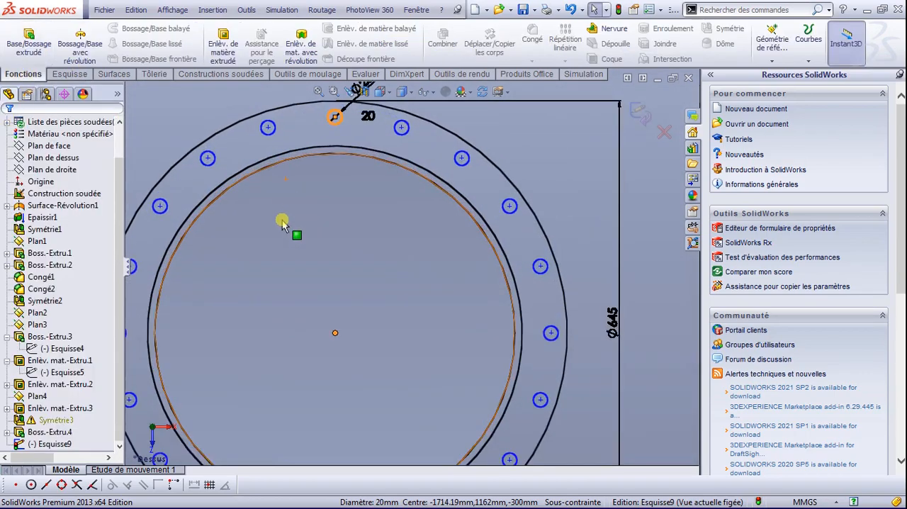
{"action": "scroll", "coordinate": [282, 224], "scroll_direction": "up", "scroll_amount": 5}
{"action": "scroll", "coordinate": [282, 226], "scroll_direction": "up", "scroll_amount": 2}
{"action": "left_click", "coordinate": [29, 43]}
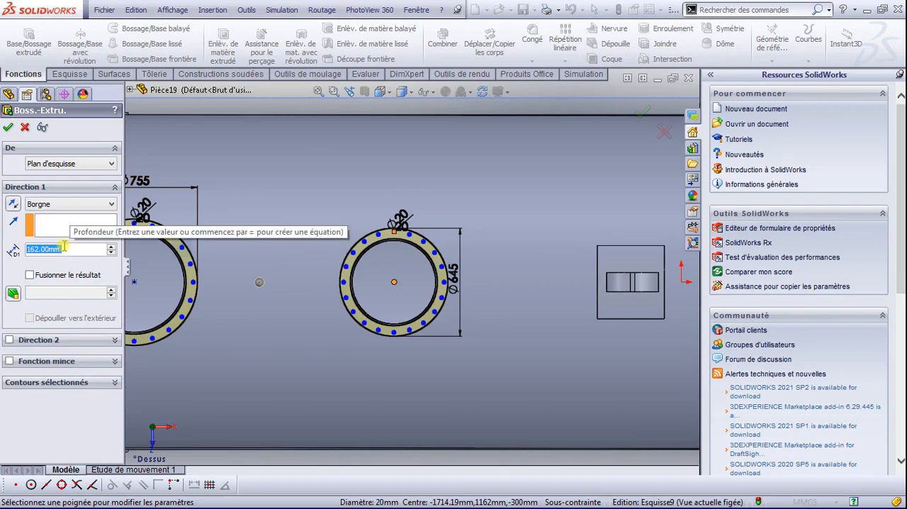
{"action": "type", "text": "1"}
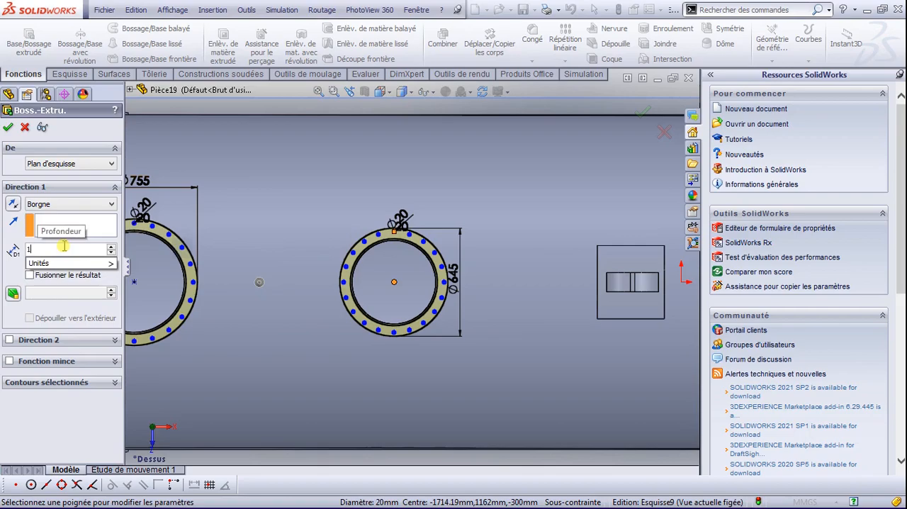
{"action": "type", "text": "62"}
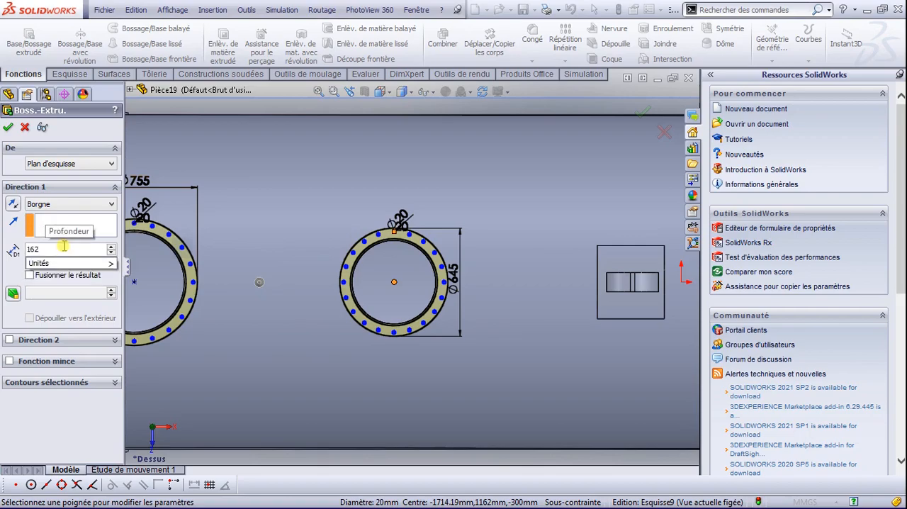
{"action": "key", "text": "BackSpace"}
{"action": "key", "text": "BackSpace"}
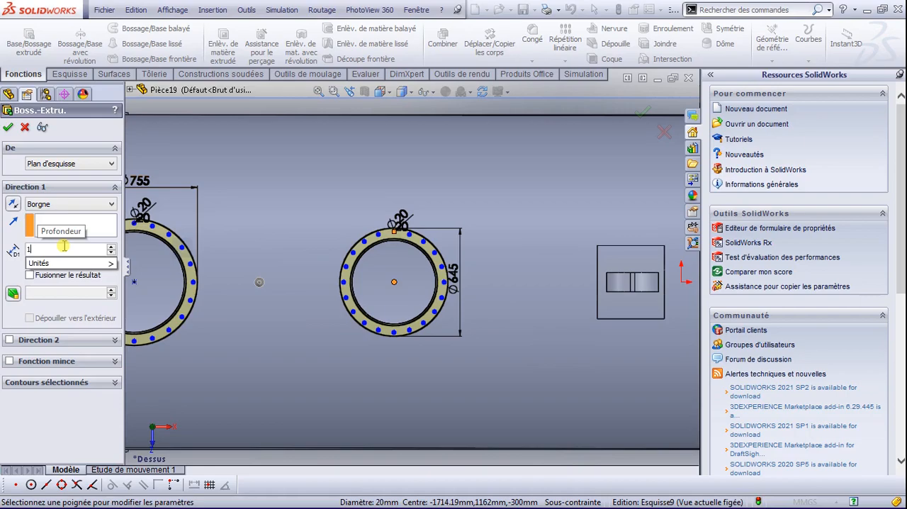
{"action": "key", "text": "BackSpace"}
{"action": "type", "text": "5"}
{"action": "left_click", "coordinate": [6, 125]}
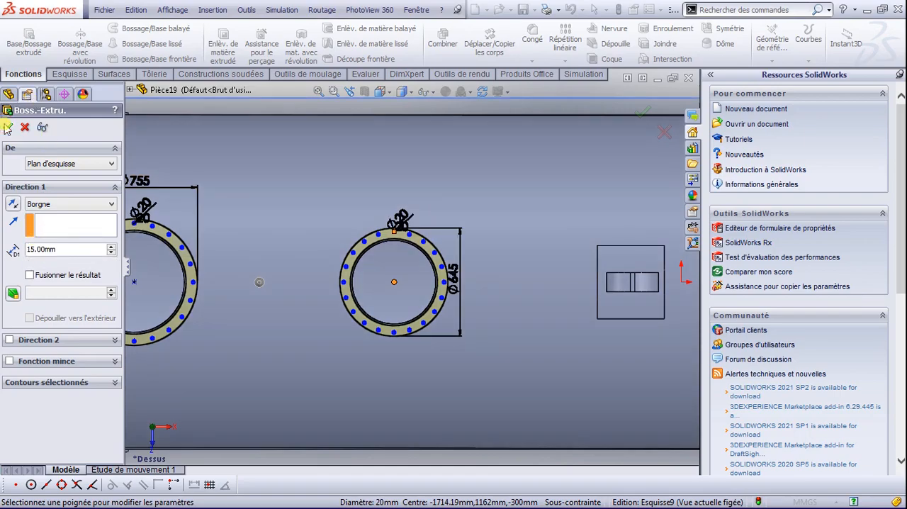
{"action": "left_click", "coordinate": [67, 205]}
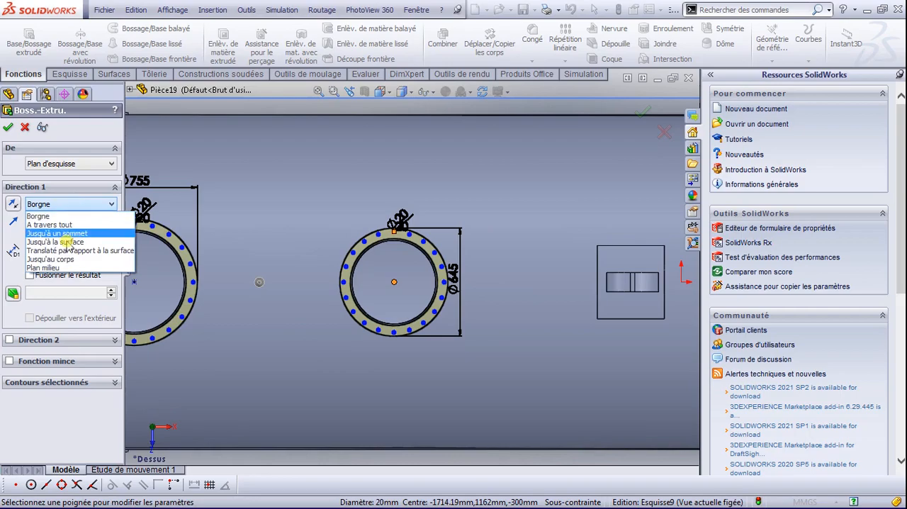
{"action": "left_click", "coordinate": [64, 267]}
Step: Examine the extruded flanges and their bolt holes up close and on the whole tank in isometric view
{"action": "scroll", "coordinate": [154, 309], "scroll_direction": "up", "scroll_amount": 1}
{"action": "middle_click_drag", "start_coordinate": [154, 310], "coordinate": [158, 238]}
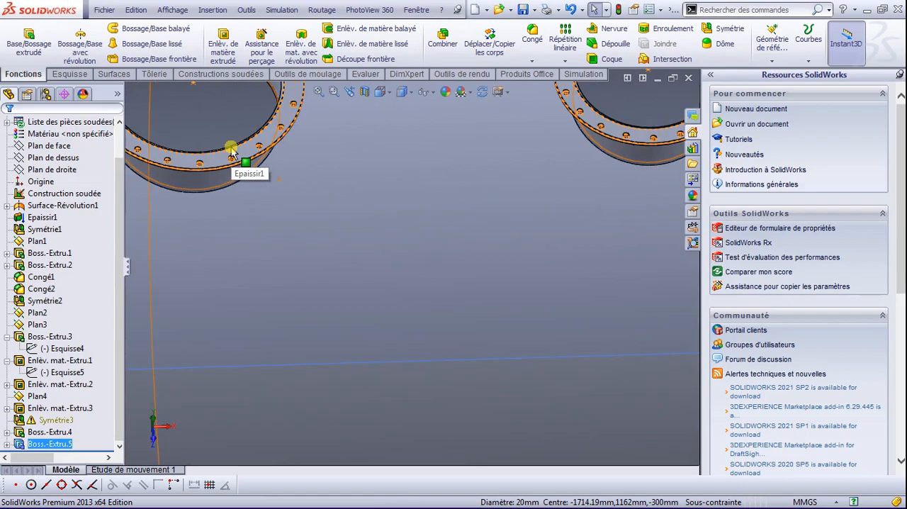
{"action": "key", "text": "space"}
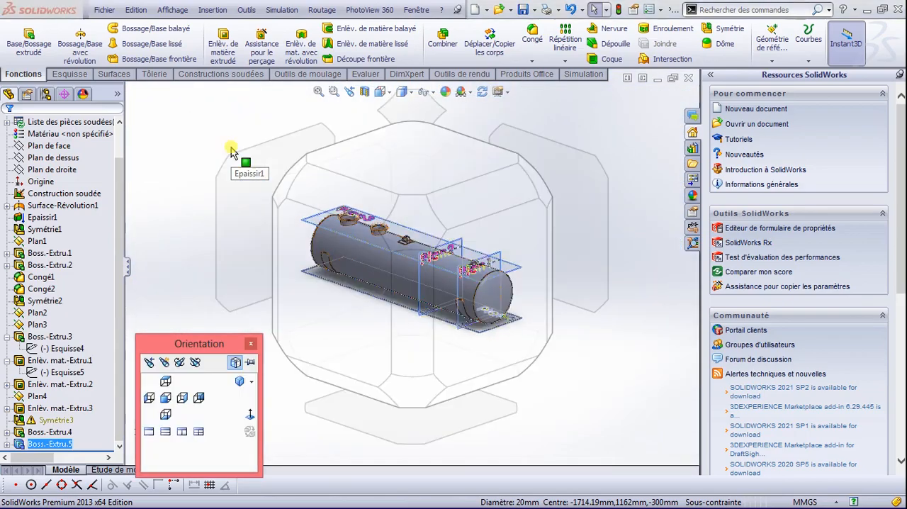
{"action": "left_click", "coordinate": [403, 225]}
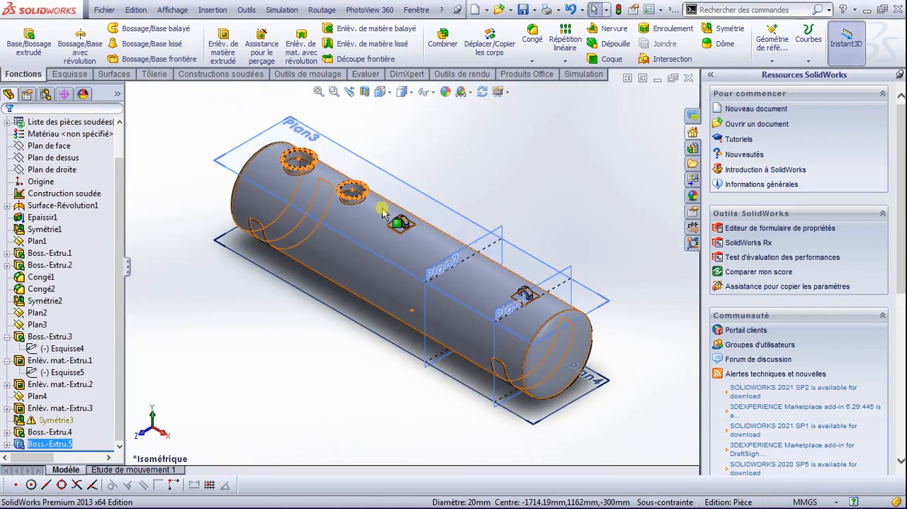
{"action": "scroll", "coordinate": [354, 187], "scroll_direction": "down", "scroll_amount": 8}
{"action": "left_click", "coordinate": [488, 211]}
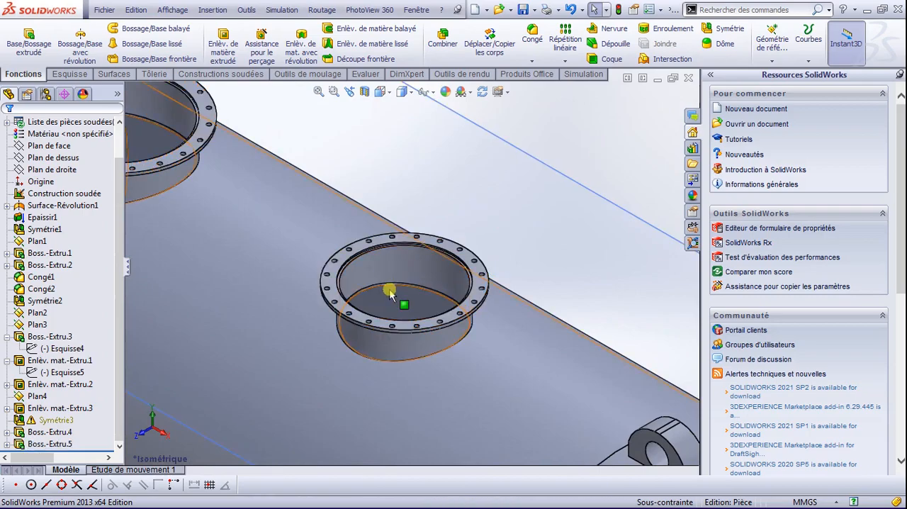
{"action": "scroll", "coordinate": [365, 274], "scroll_direction": "down", "scroll_amount": 5}
{"action": "scroll", "coordinate": [310, 257], "scroll_direction": "down", "scroll_amount": 2}
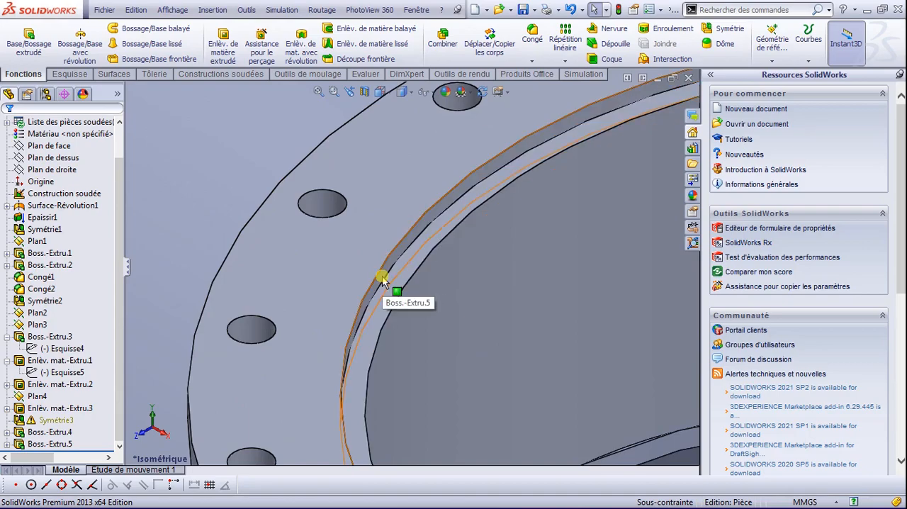
{"action": "scroll", "coordinate": [383, 280], "scroll_direction": "up", "scroll_amount": 3}
{"action": "scroll", "coordinate": [385, 284], "scroll_direction": "up", "scroll_amount": 10}
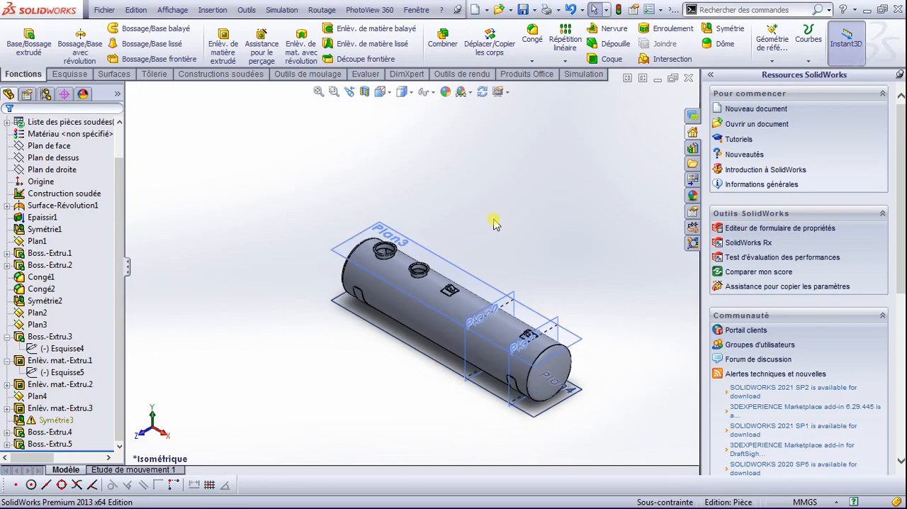
{"action": "scroll", "coordinate": [516, 367], "scroll_direction": "down", "scroll_amount": 4}
{"action": "scroll", "coordinate": [516, 365], "scroll_direction": "down", "scroll_amount": 2}
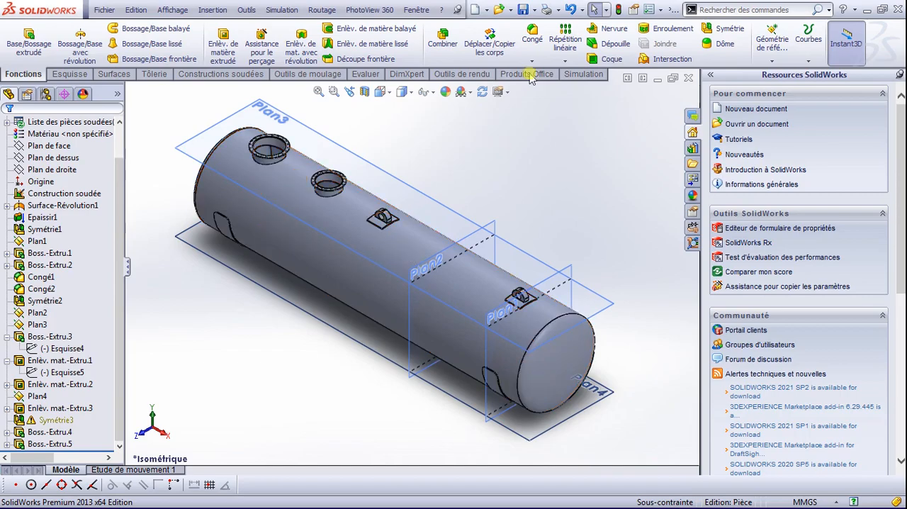
Step: Hide the reference planes in the graphics area and apply the "Sol en damier réfléchissant" scene to the part
{"action": "left_click", "coordinate": [433, 93]}
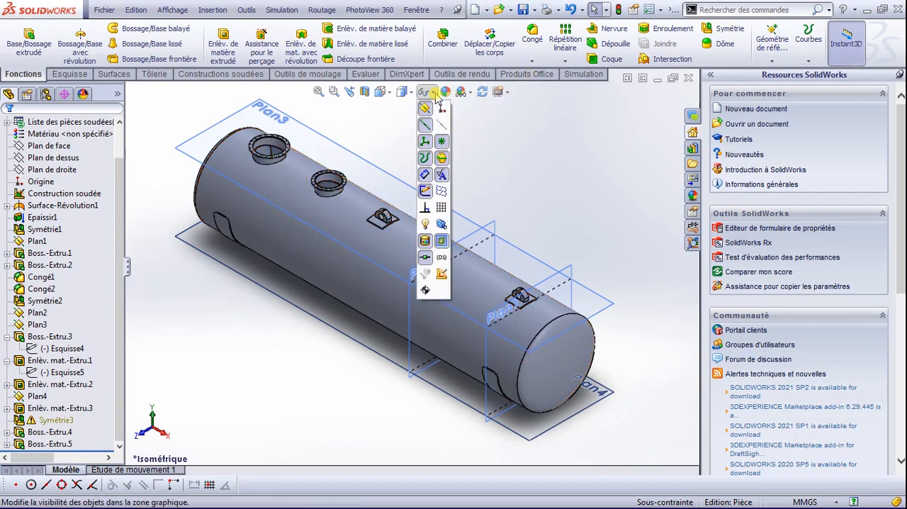
{"action": "left_click", "coordinate": [425, 109]}
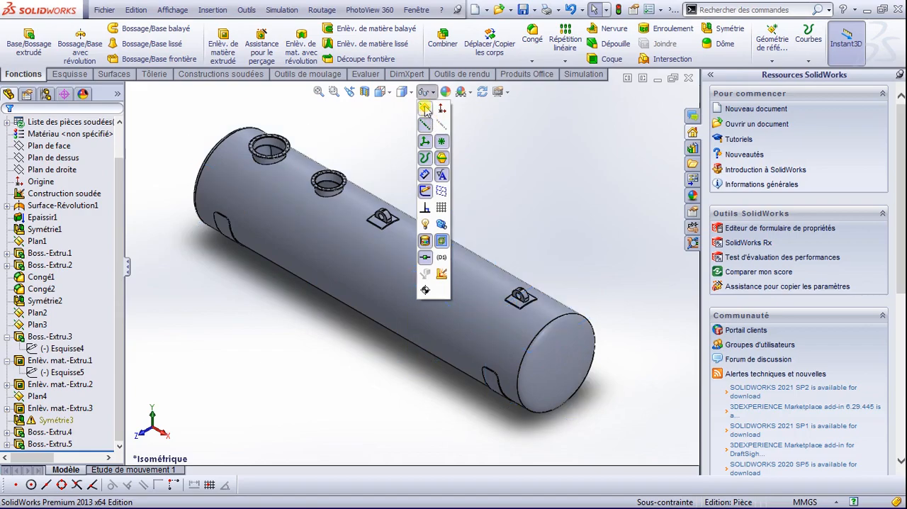
{"action": "left_click", "coordinate": [435, 93]}
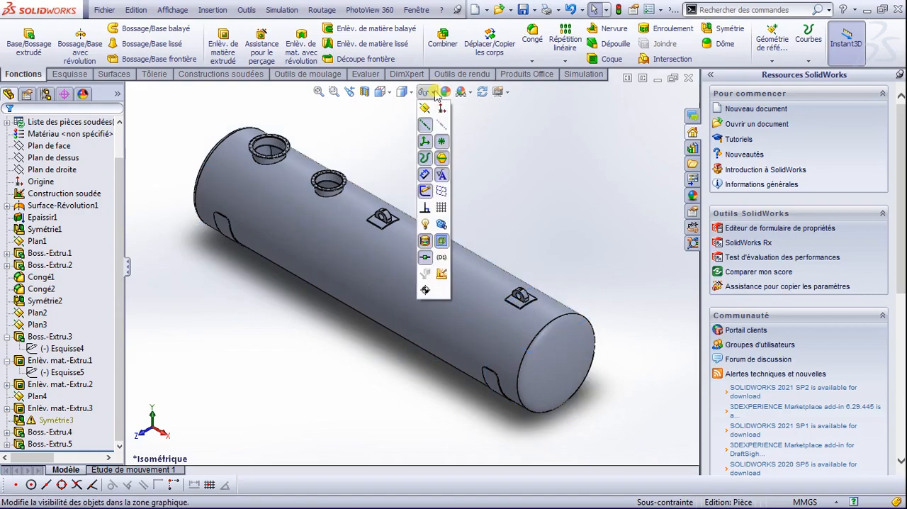
{"action": "left_click", "coordinate": [425, 207]}
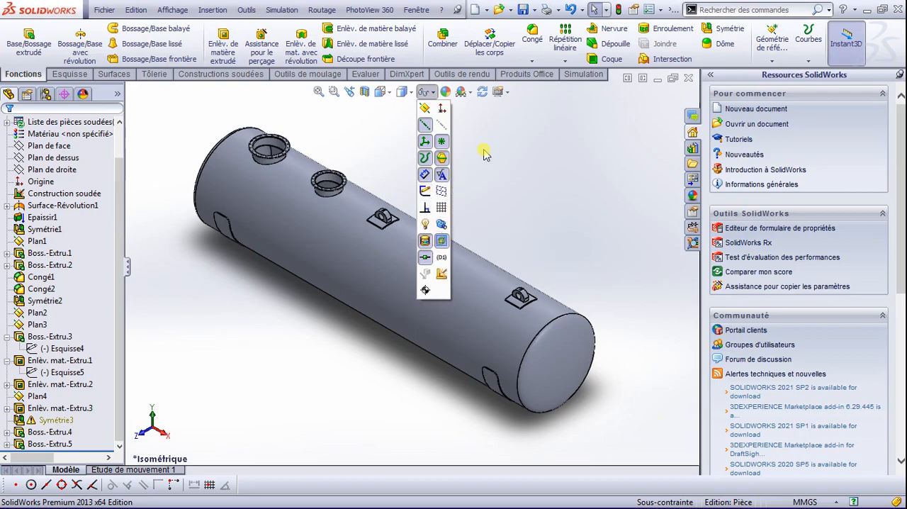
{"action": "left_click", "coordinate": [469, 92]}
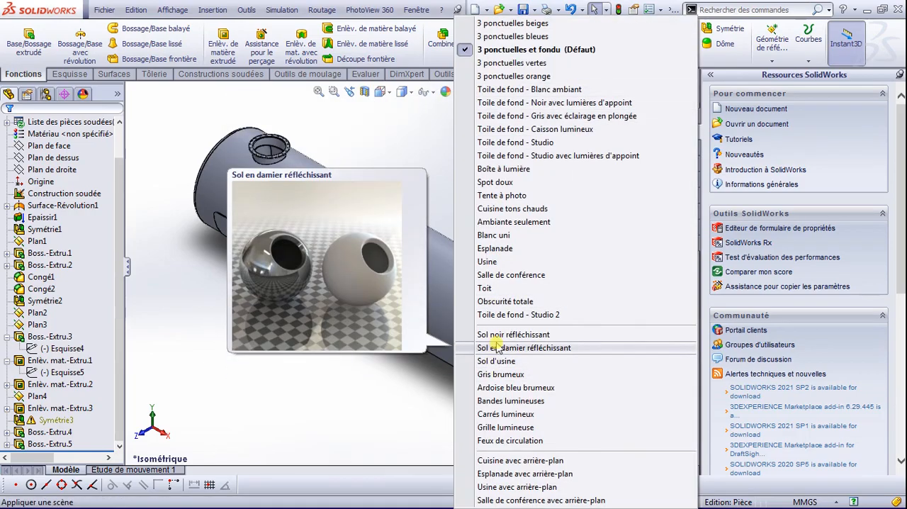
{"action": "left_click", "coordinate": [498, 347]}
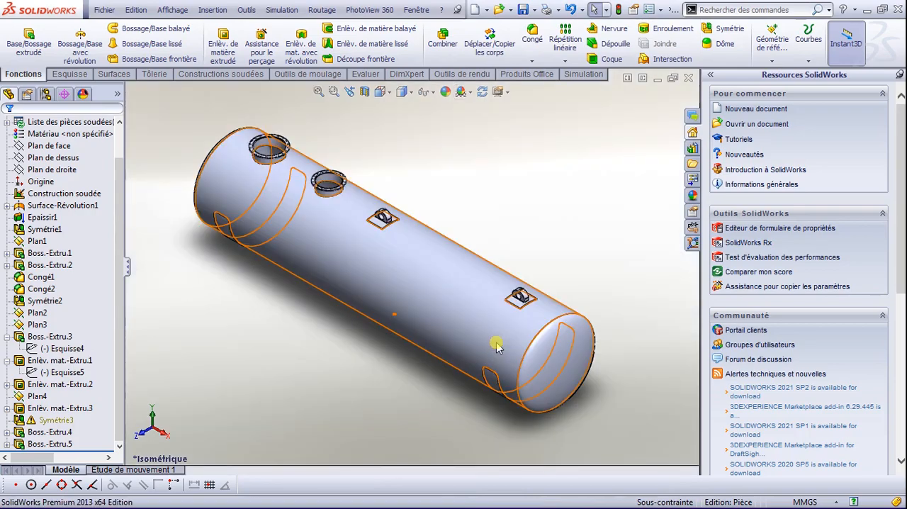
Step: Add a full-length 10 mm fillet weld bead with a weld symbol between the tank shell and the larger collar's outer face
{"action": "scroll", "coordinate": [418, 234], "scroll_direction": "down", "scroll_amount": 3}
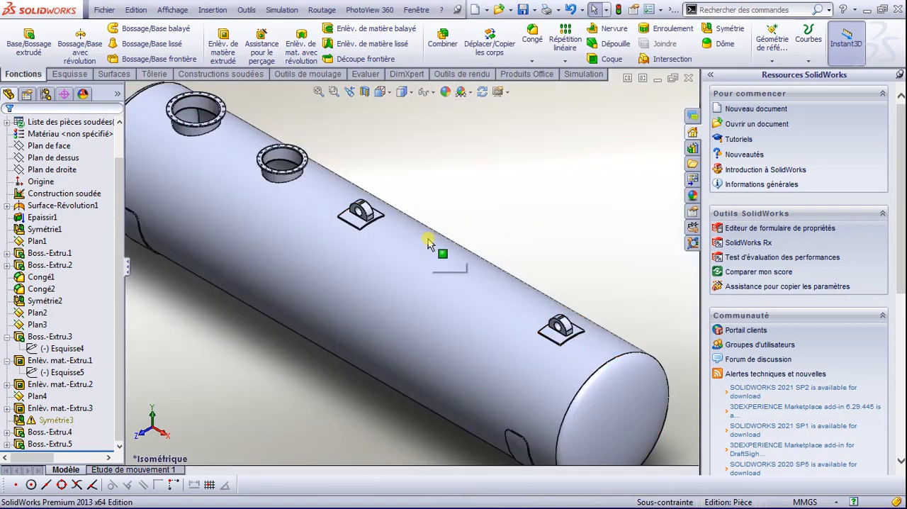
{"action": "scroll", "coordinate": [414, 274], "scroll_direction": "up", "scroll_amount": 5}
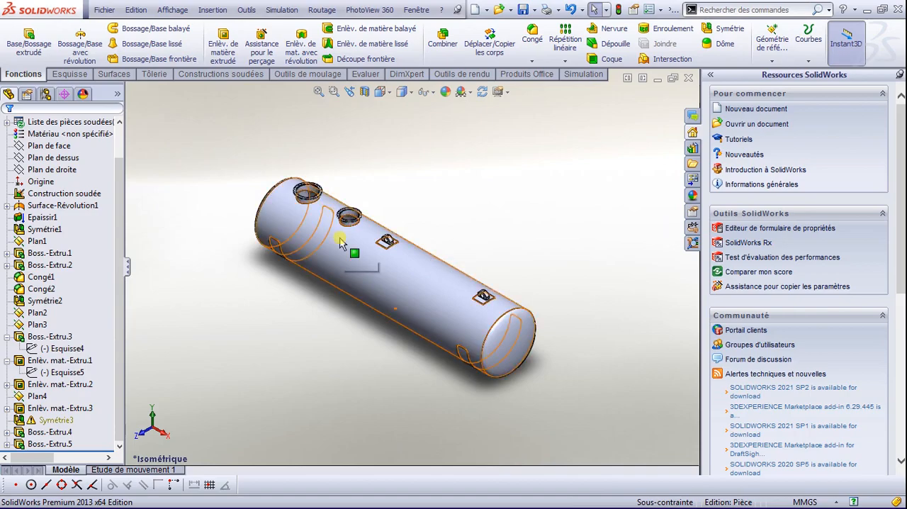
{"action": "scroll", "coordinate": [333, 241], "scroll_direction": "down", "scroll_amount": 3}
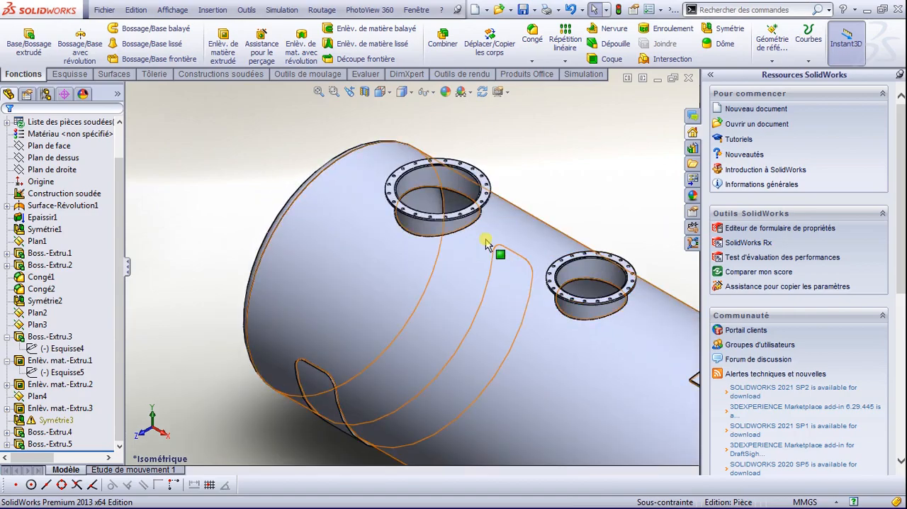
{"action": "scroll", "coordinate": [489, 248], "scroll_direction": "down", "scroll_amount": 3}
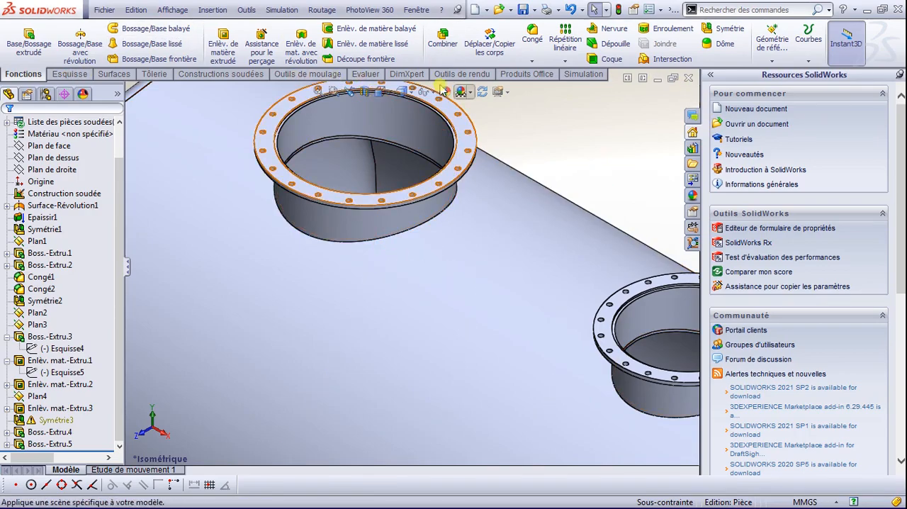
{"action": "left_click", "coordinate": [240, 74]}
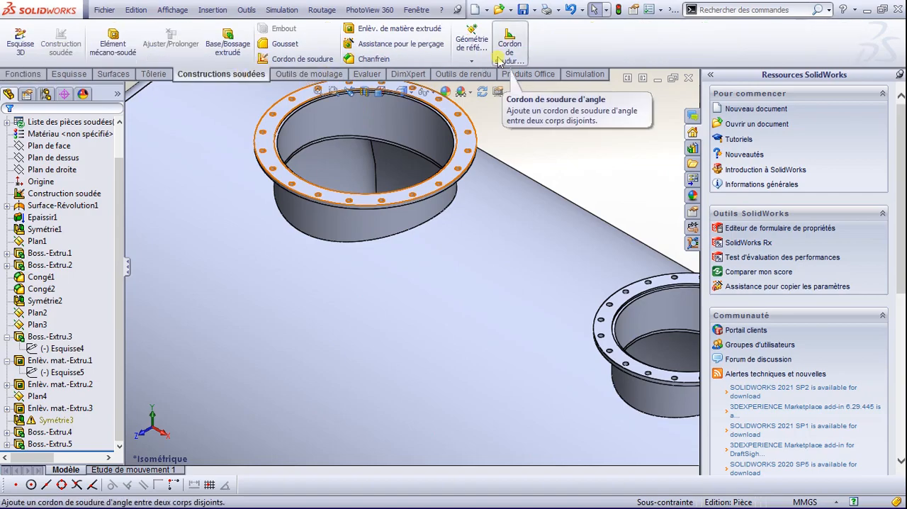
{"action": "left_click", "coordinate": [508, 47]}
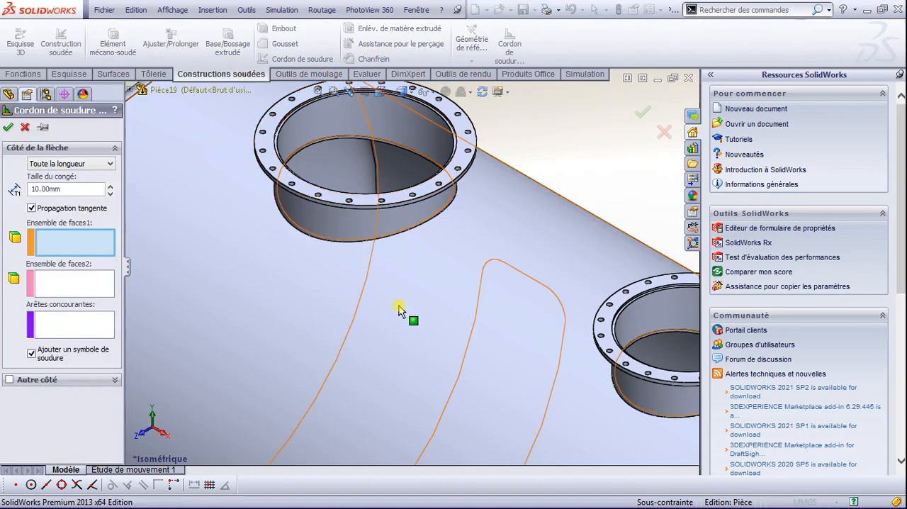
{"action": "left_click", "coordinate": [236, 323]}
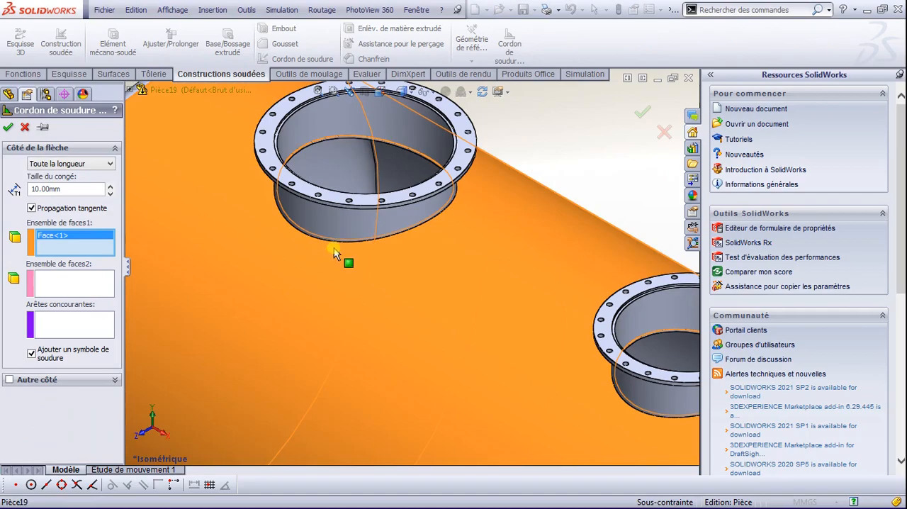
{"action": "left_click", "coordinate": [90, 282]}
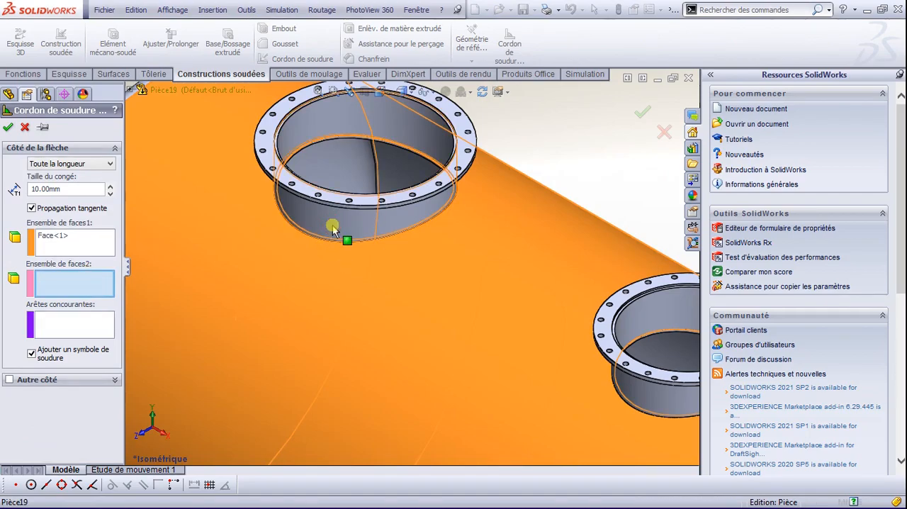
{"action": "left_click", "coordinate": [355, 234]}
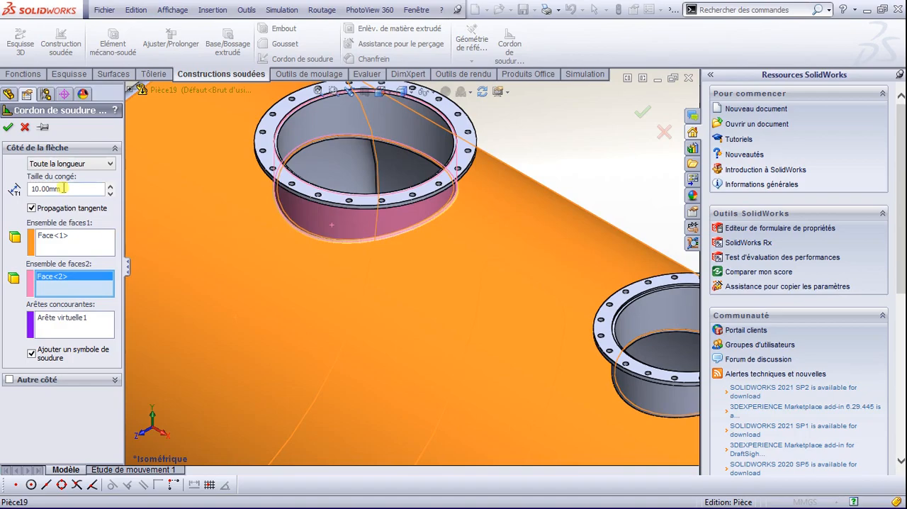
{"action": "left_click", "coordinate": [10, 128]}
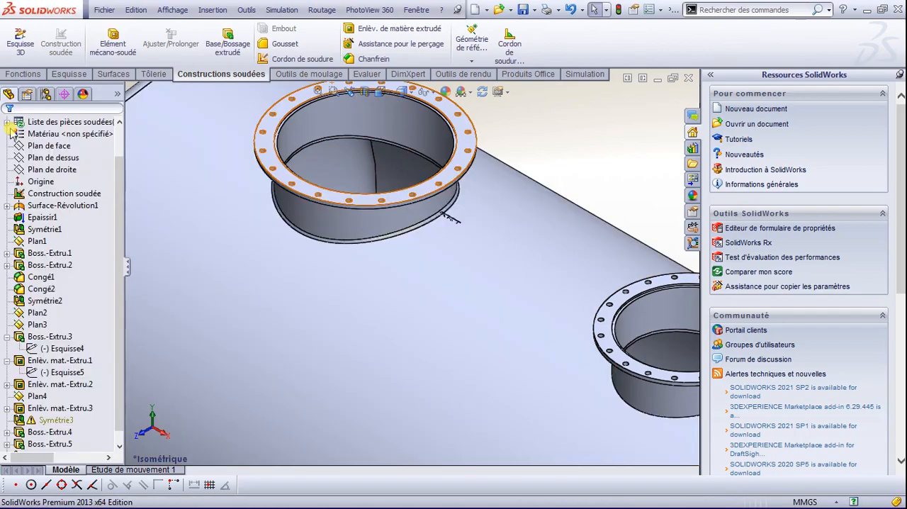
Step: Add a full-length 10 mm fillet weld bead with a weld symbol between the tank shell and the smaller collar's outer face
{"action": "scroll", "coordinate": [641, 400], "scroll_direction": "down", "scroll_amount": 6}
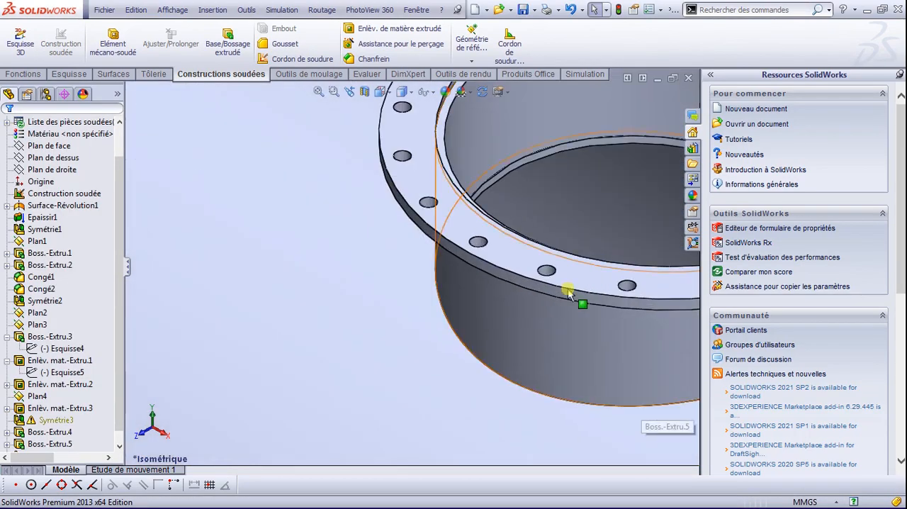
{"action": "left_click", "coordinate": [509, 44]}
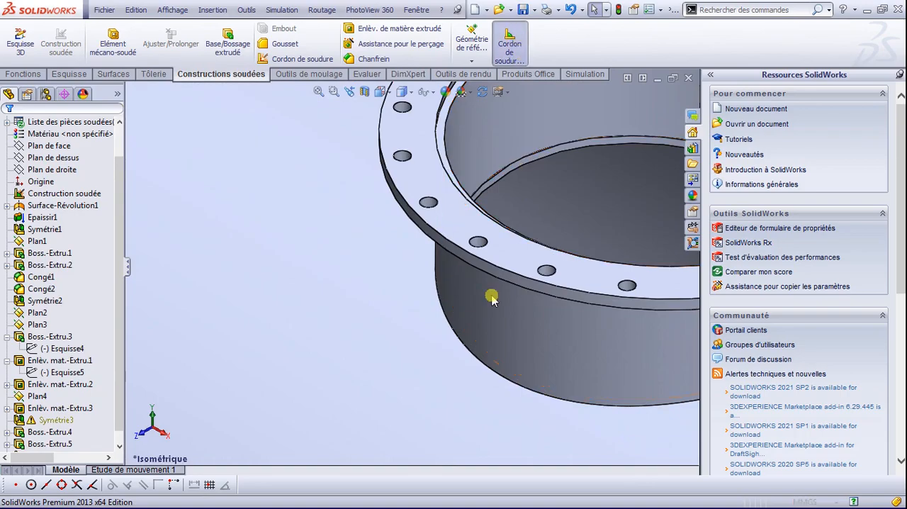
{"action": "left_click", "coordinate": [437, 393]}
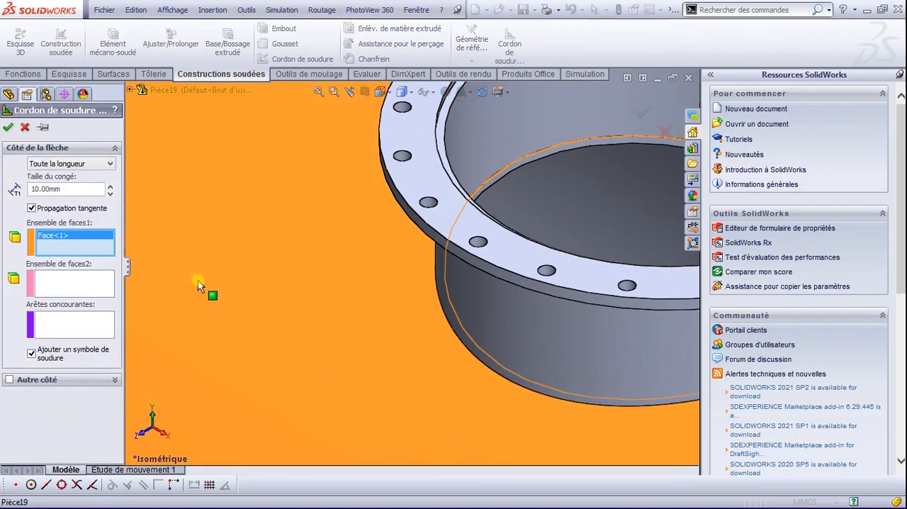
{"action": "left_click", "coordinate": [90, 282]}
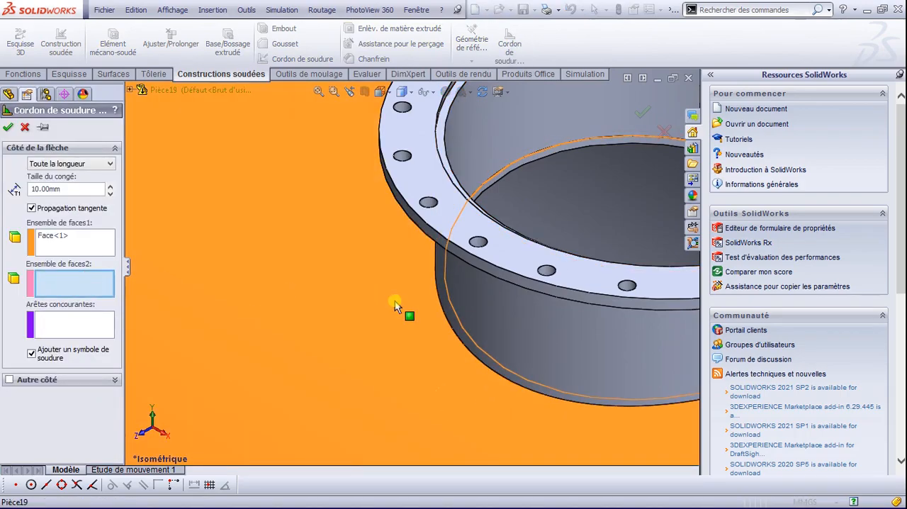
{"action": "left_click", "coordinate": [502, 331]}
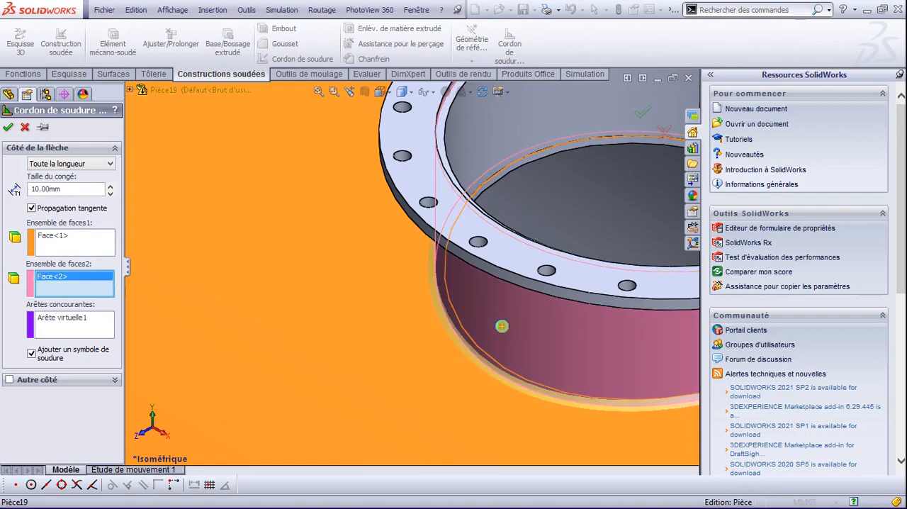
{"action": "key", "text": "Return"}
Step: Examine the weld bead at the smaller collar's base from low angles and inspect the whole tank
{"action": "middle_click_drag", "start_coordinate": [499, 339], "coordinate": [545, 246]}
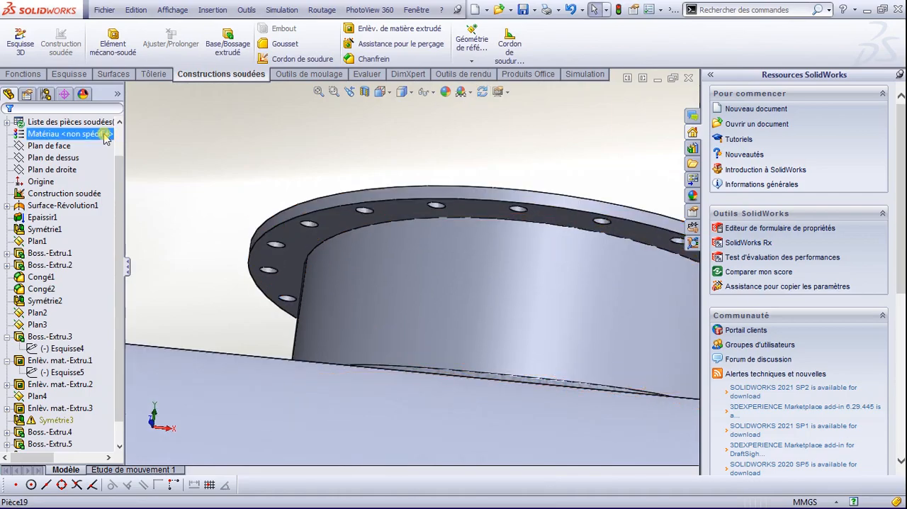
{"action": "scroll", "coordinate": [492, 302], "scroll_direction": "down", "scroll_amount": 2}
{"action": "scroll", "coordinate": [499, 336], "scroll_direction": "up", "scroll_amount": 8}
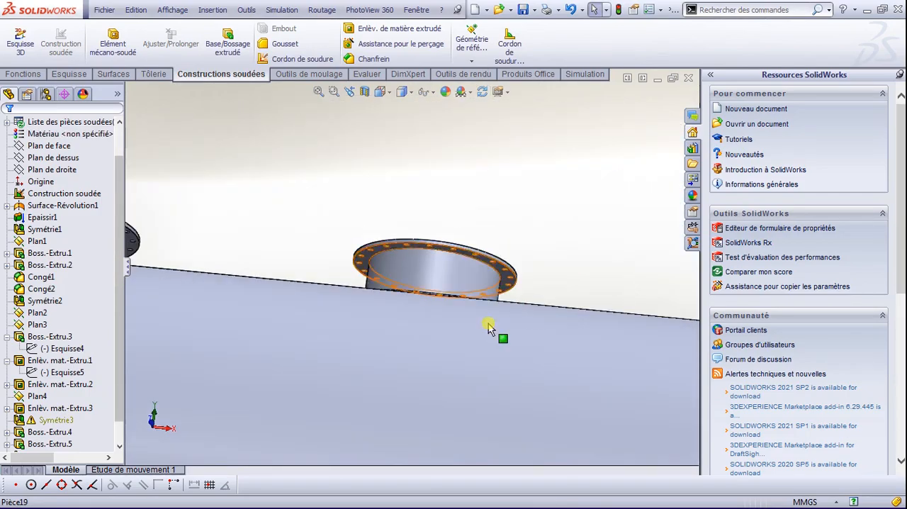
{"action": "middle_click_drag", "start_coordinate": [473, 331], "coordinate": [431, 359]}
{"action": "scroll", "coordinate": [473, 213], "scroll_direction": "down", "scroll_amount": 2}
{"action": "scroll", "coordinate": [473, 223], "scroll_direction": "up", "scroll_amount": 6}
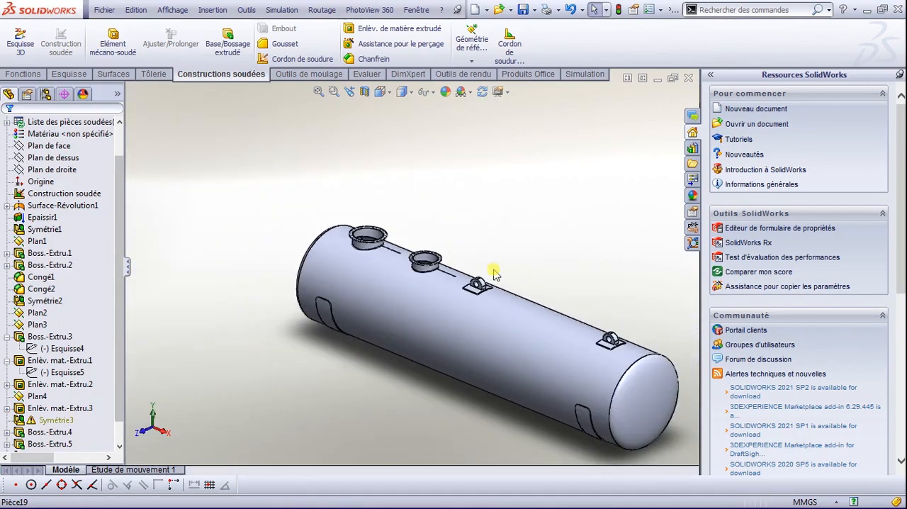
{"action": "scroll", "coordinate": [553, 352], "scroll_direction": "down", "scroll_amount": 3}
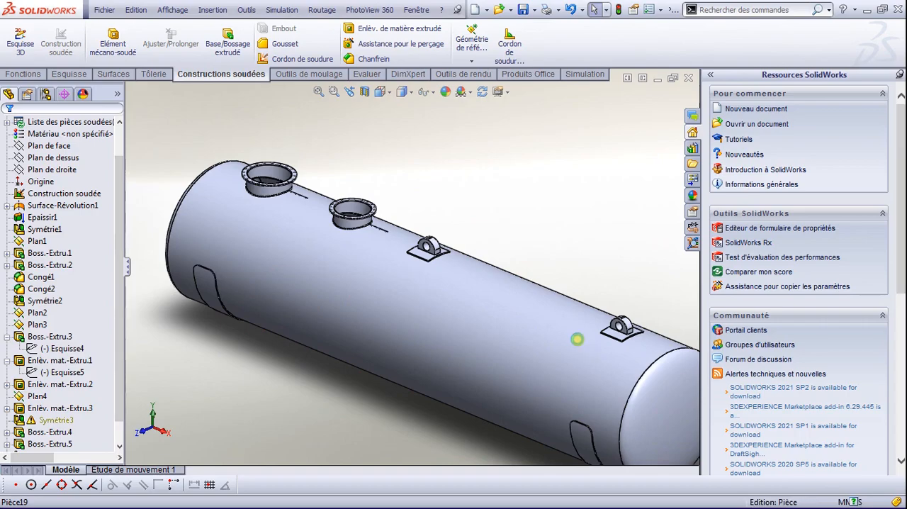
Step: Save the part as CORPS in the CITERNE folder
{"action": "key", "text": "ctrl+s"}
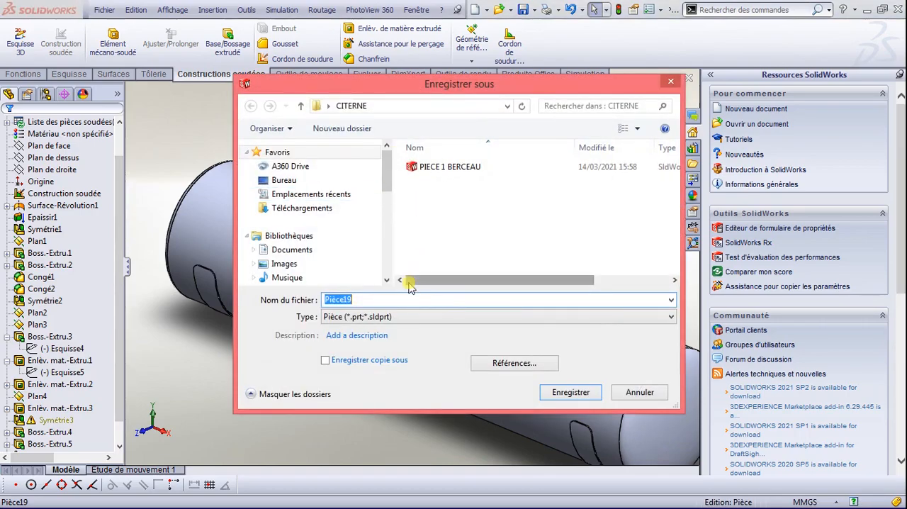
{"action": "type", "text": "C"}
{"action": "type", "text": "ORPS"}
{"action": "key", "text": "Return"}
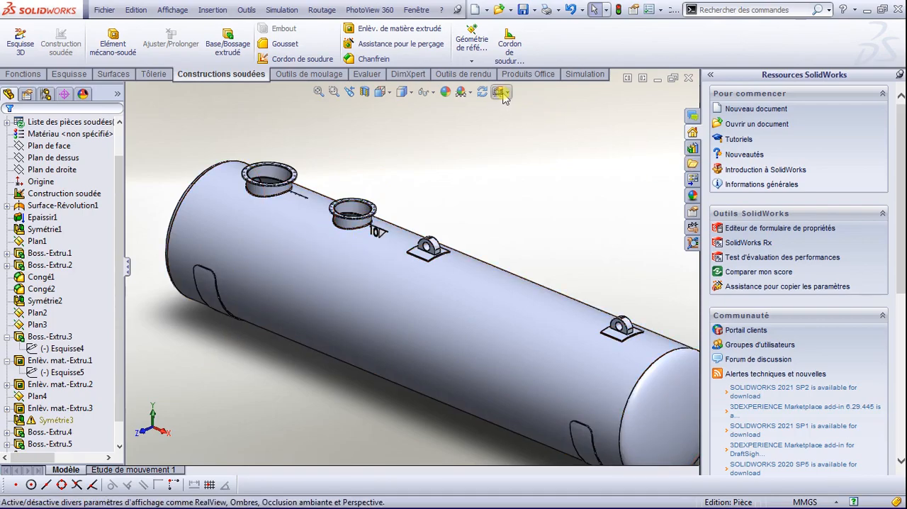
Step: Show the reference planes and create a plane offset 100 mm above the larger flange's top face
{"action": "left_click", "coordinate": [431, 93]}
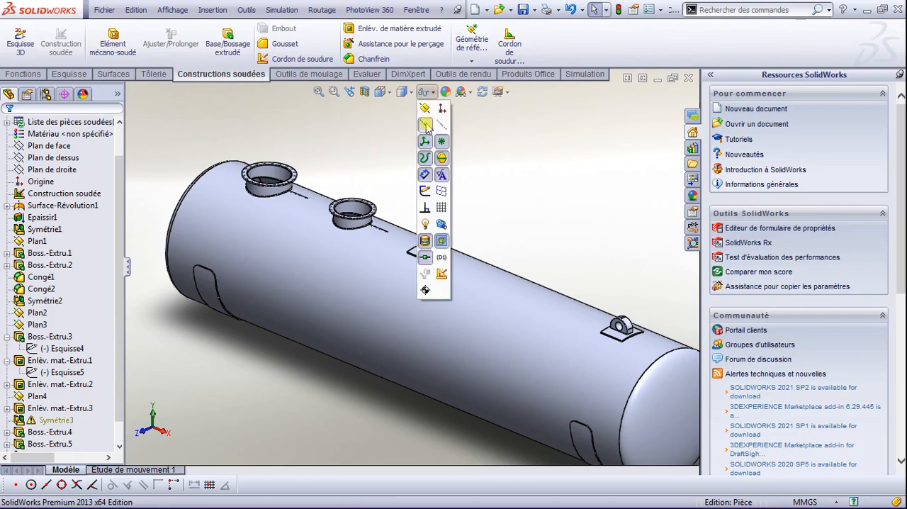
{"action": "left_click", "coordinate": [426, 110]}
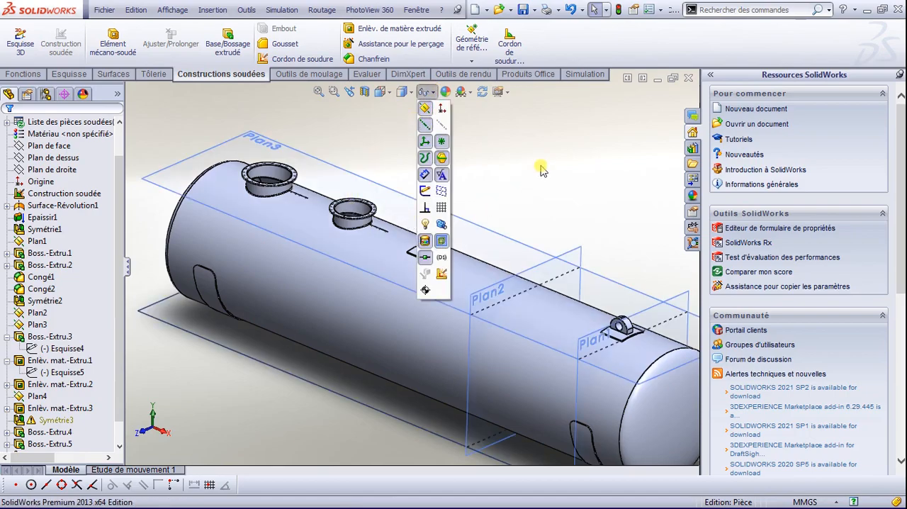
{"action": "scroll", "coordinate": [340, 199], "scroll_direction": "down", "scroll_amount": 4}
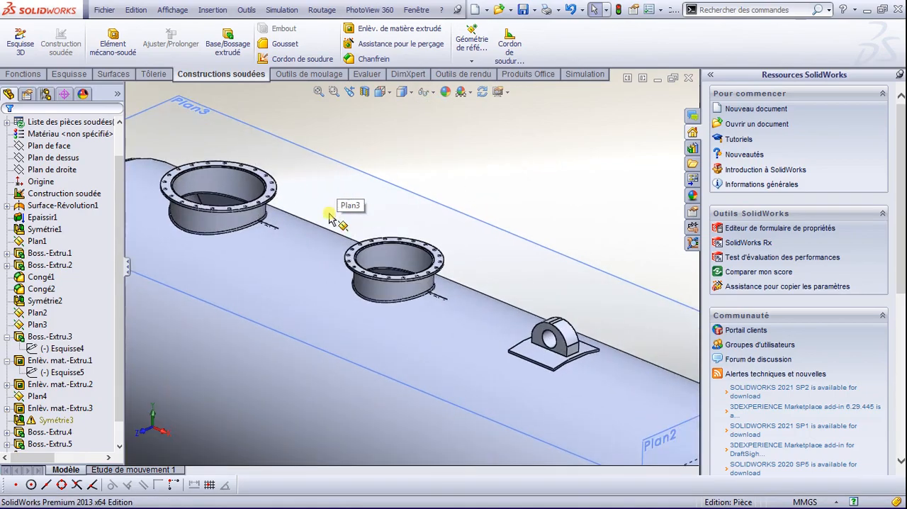
{"action": "scroll", "coordinate": [251, 178], "scroll_direction": "down", "scroll_amount": 3}
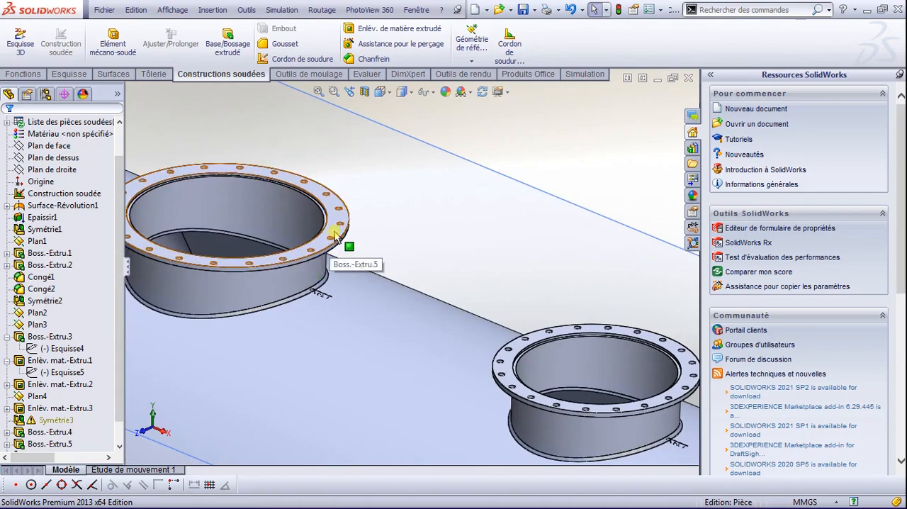
{"action": "left_click", "coordinate": [336, 238]}
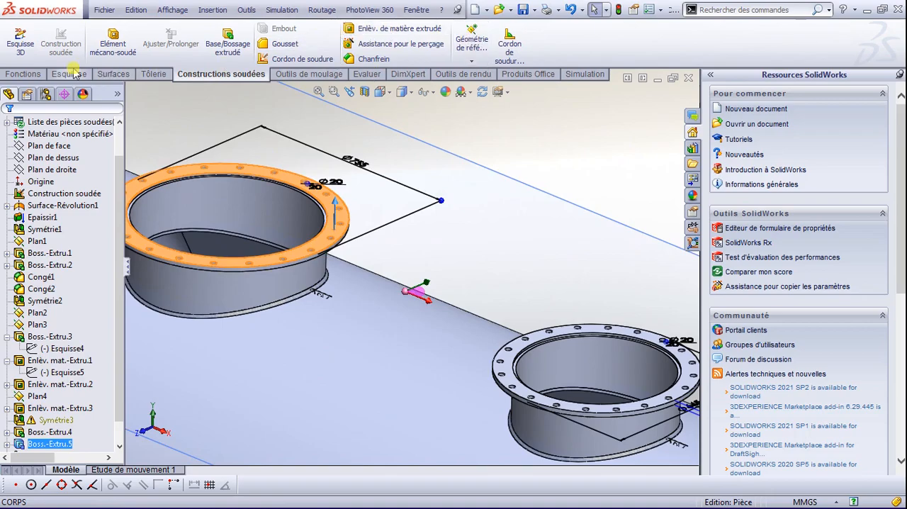
{"action": "left_click", "coordinate": [23, 74]}
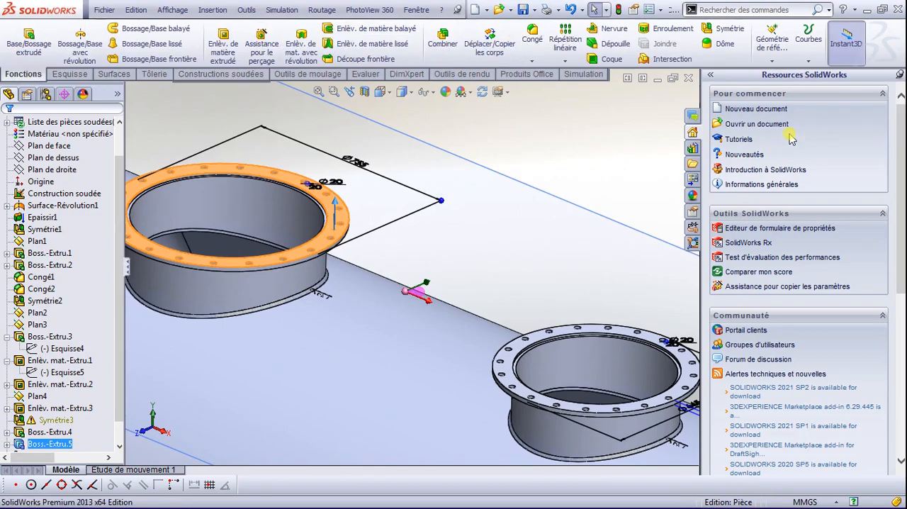
{"action": "left_click", "coordinate": [779, 61]}
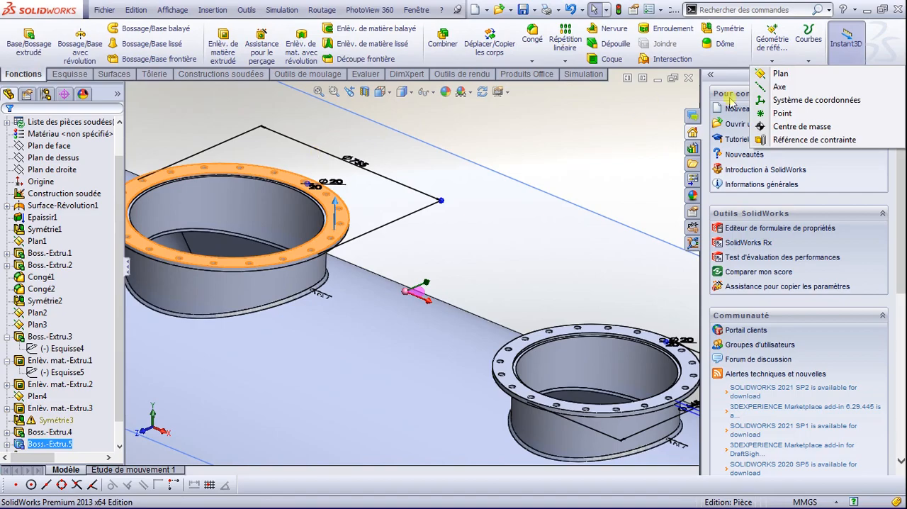
{"action": "left_click", "coordinate": [780, 74]}
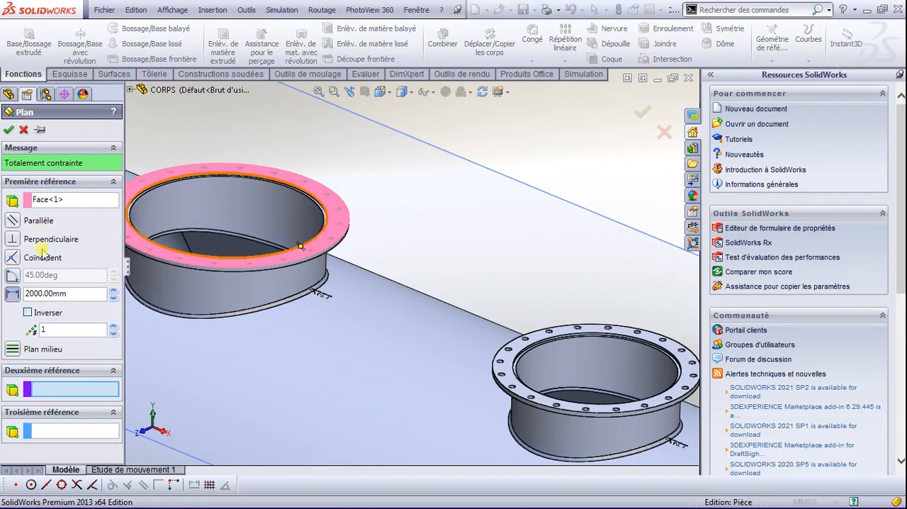
{"action": "left_click", "coordinate": [7, 290]}
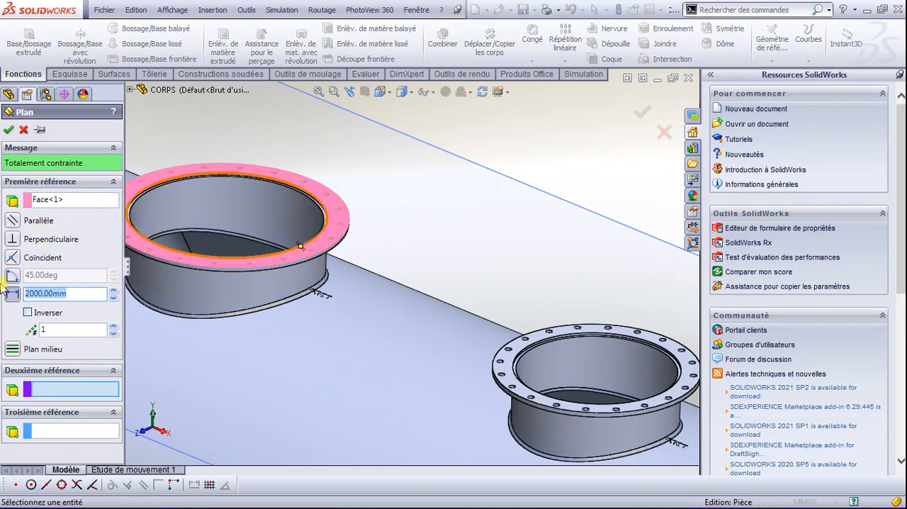
{"action": "type", "text": "100"}
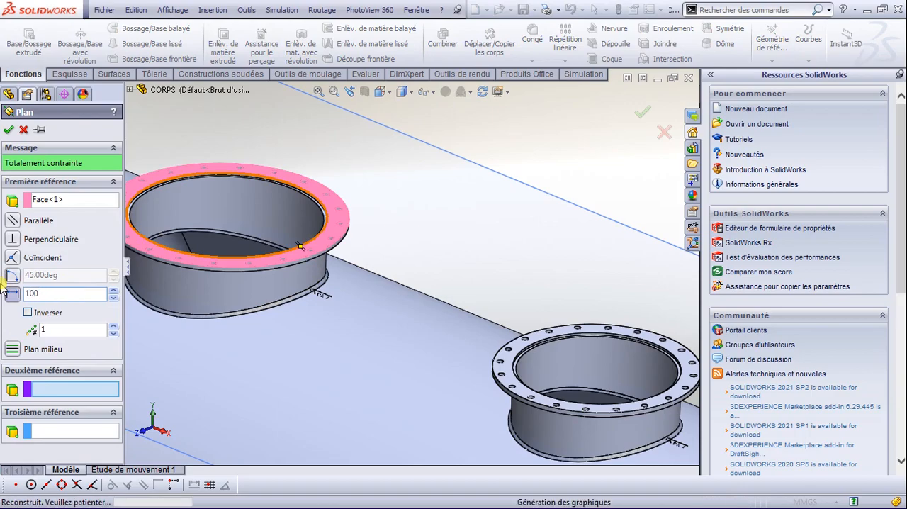
{"action": "key", "text": "Return"}
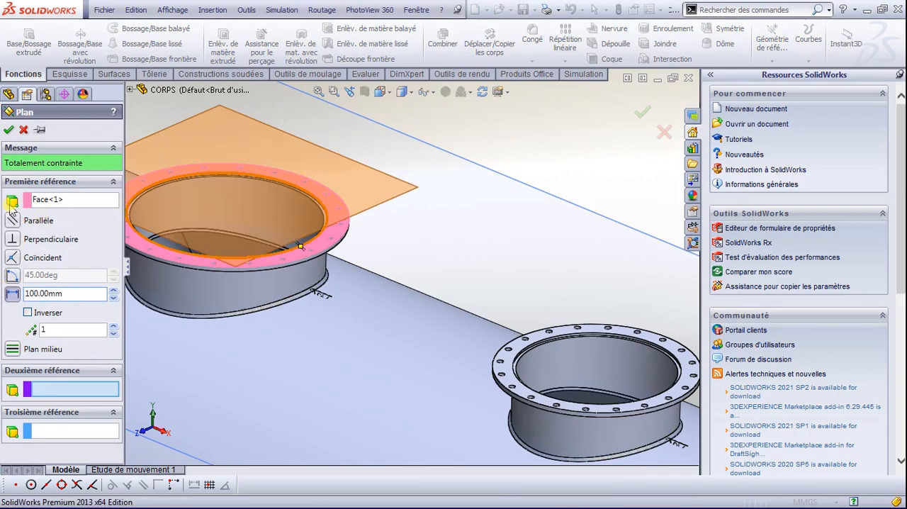
{"action": "left_click", "coordinate": [11, 131]}
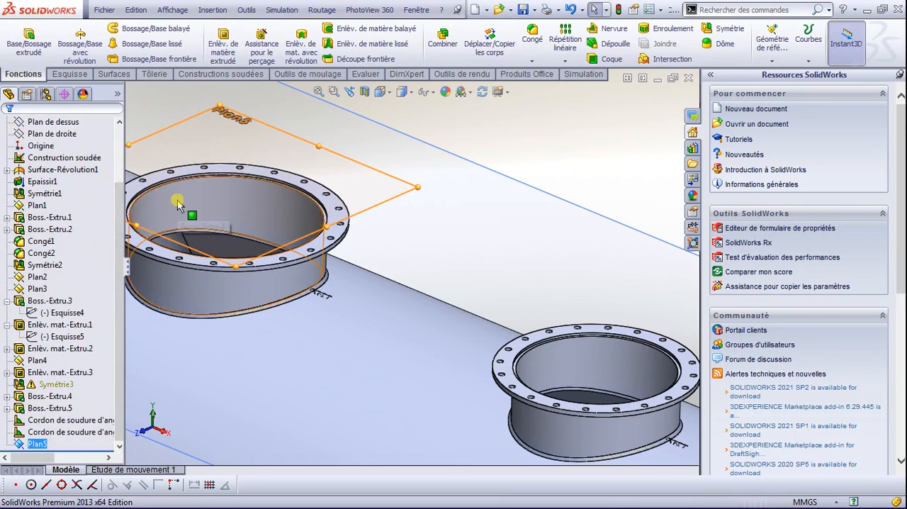
Step: In the top view, enlarge the new plane's outline so that it spans both flanges
{"action": "key", "text": "space"}
{"action": "left_click", "coordinate": [430, 179]}
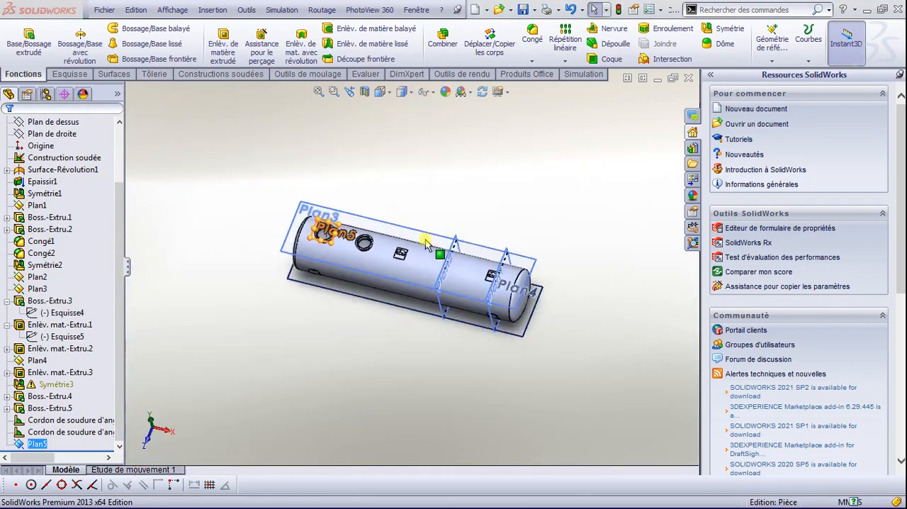
{"action": "scroll", "coordinate": [369, 287], "scroll_direction": "down", "scroll_amount": 2}
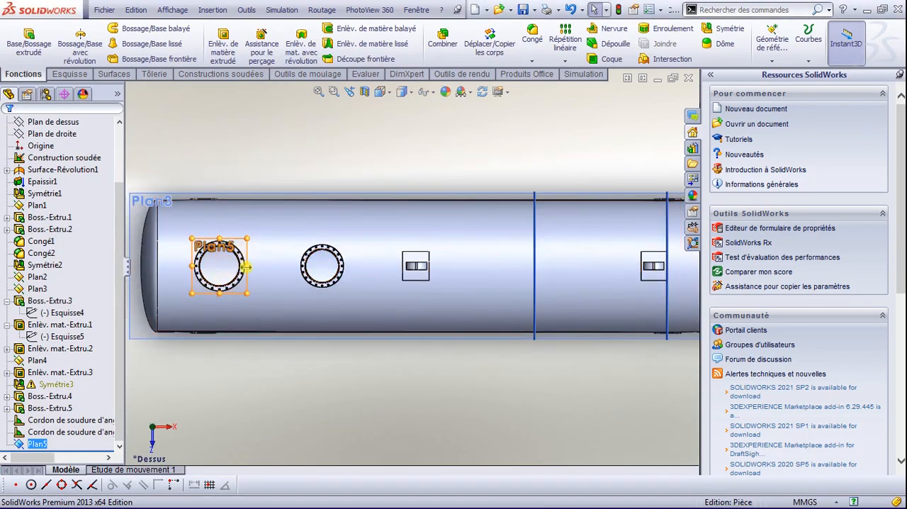
{"action": "scroll", "coordinate": [220, 283], "scroll_direction": "down", "scroll_amount": 3}
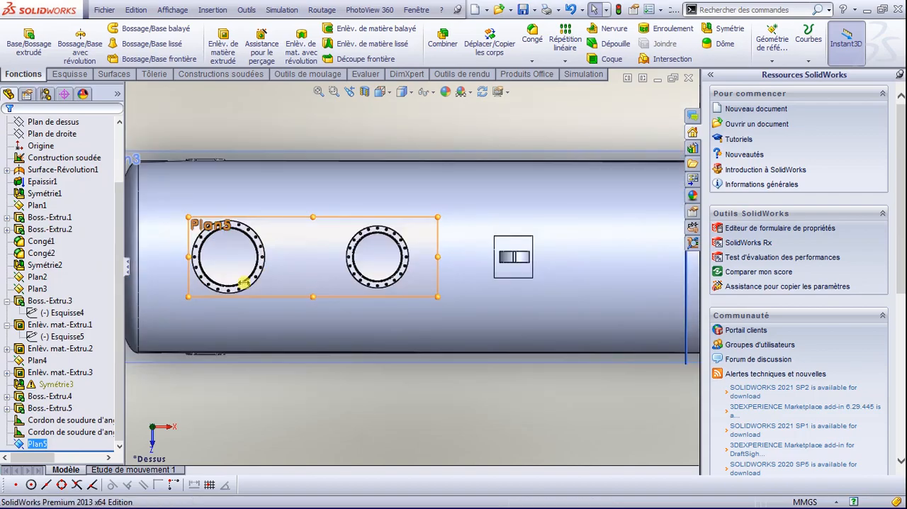
{"action": "scroll", "coordinate": [369, 269], "scroll_direction": "down", "scroll_amount": 1}
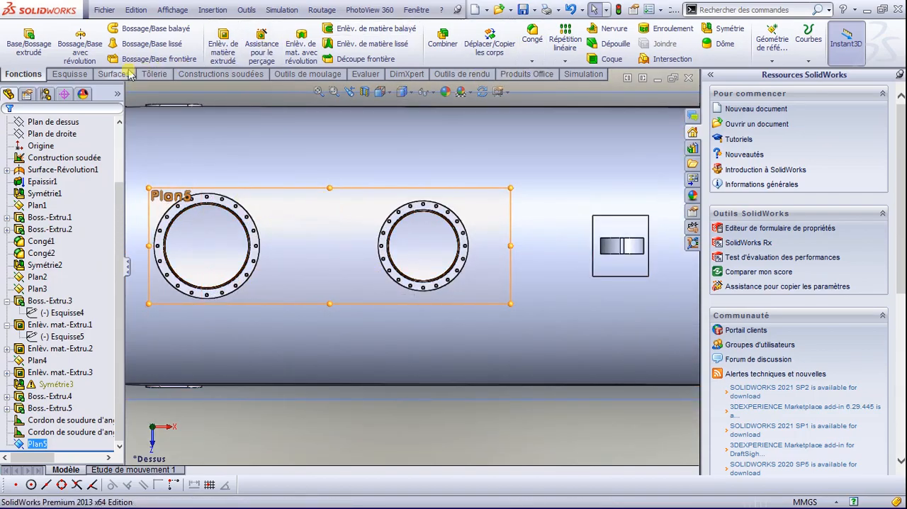
Step: Start a sketch on the new plane above the larger flange
{"action": "left_click", "coordinate": [70, 73]}
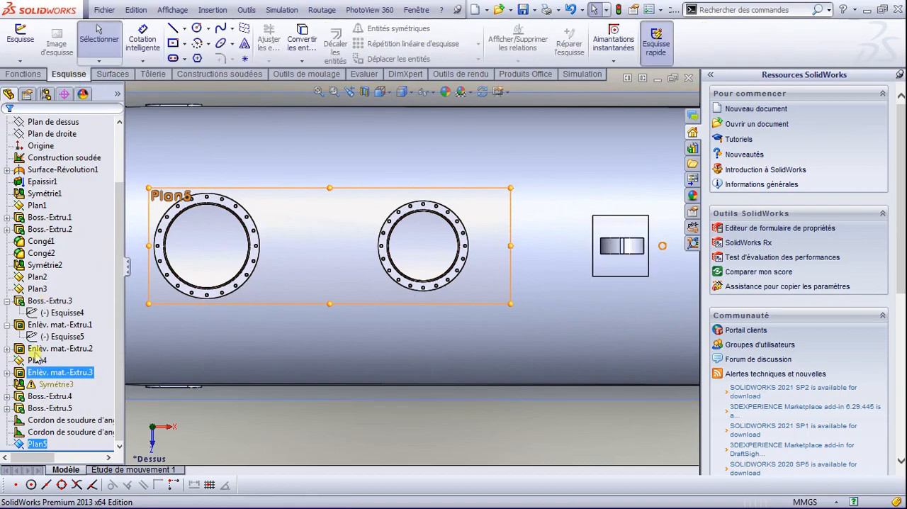
{"action": "right_click", "coordinate": [30, 445]}
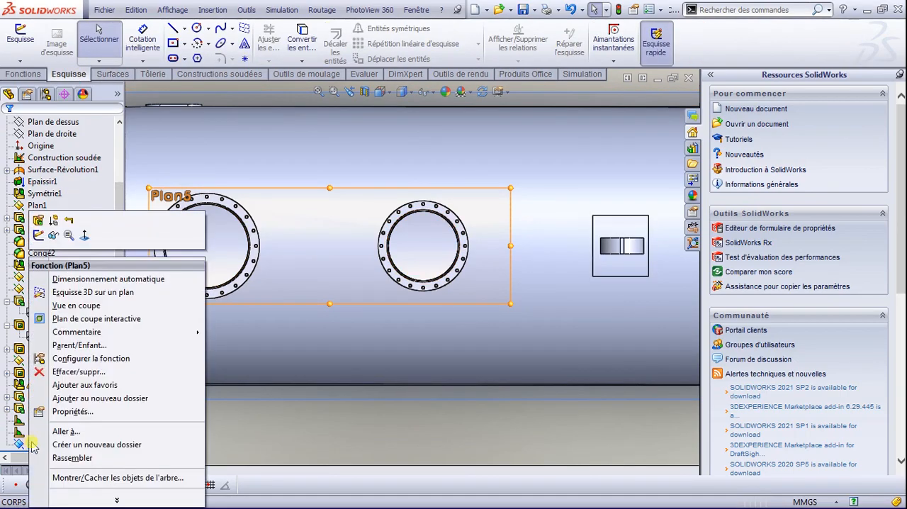
{"action": "left_click", "coordinate": [44, 235]}
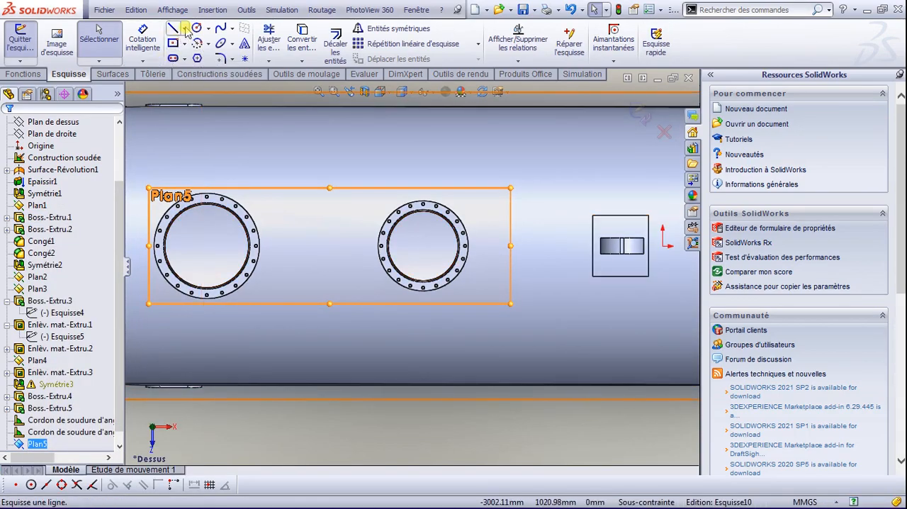
Step: Draw a horizontal construction line from the larger flange's centre to the smaller flange's centre
{"action": "left_click", "coordinate": [185, 29]}
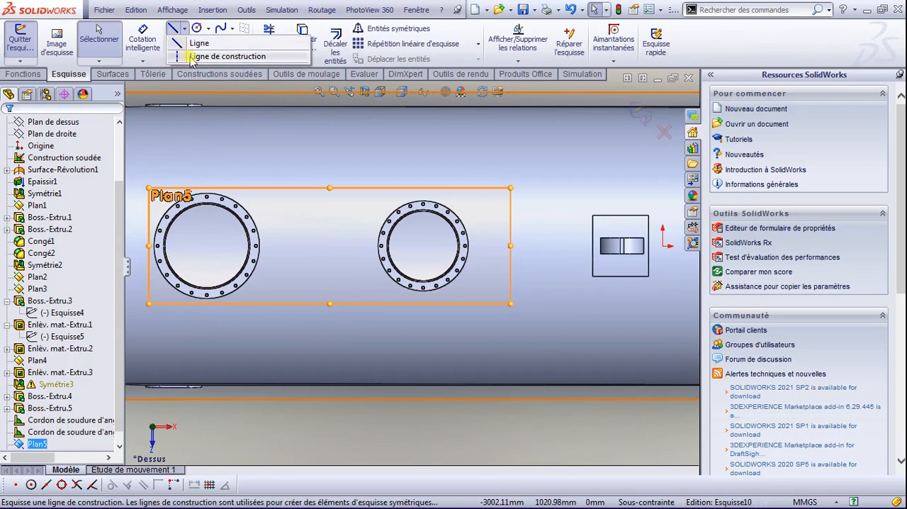
{"action": "mouse_move", "coordinate": [128, 41]}
{"action": "mouse_move", "coordinate": [183, 43]}
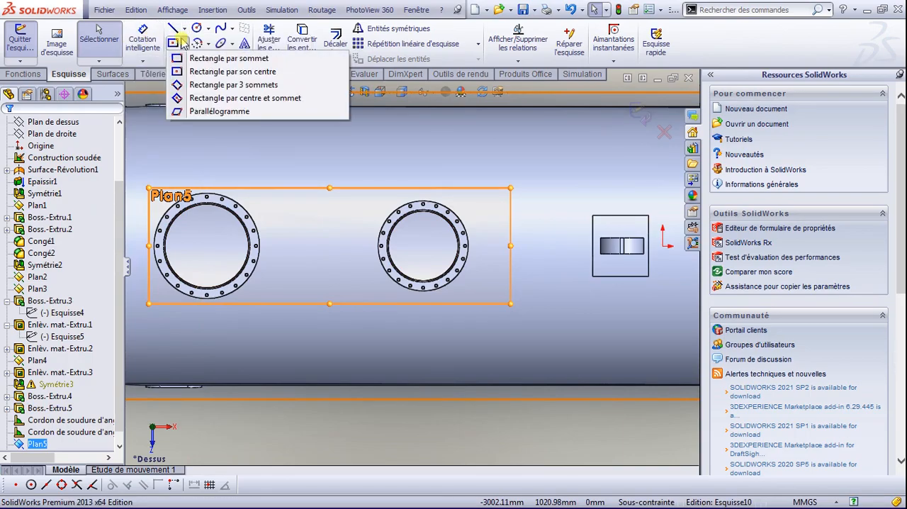
{"action": "left_click", "coordinate": [199, 56]}
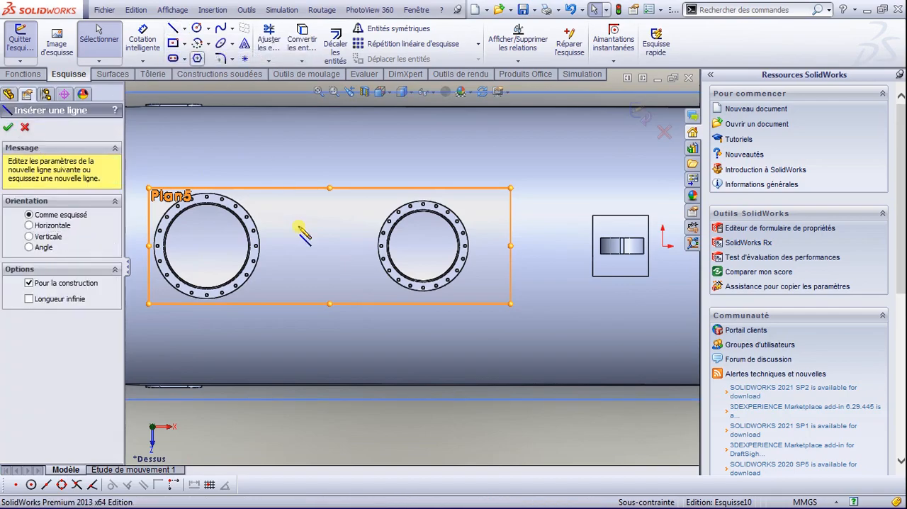
{"action": "left_click", "coordinate": [206, 245]}
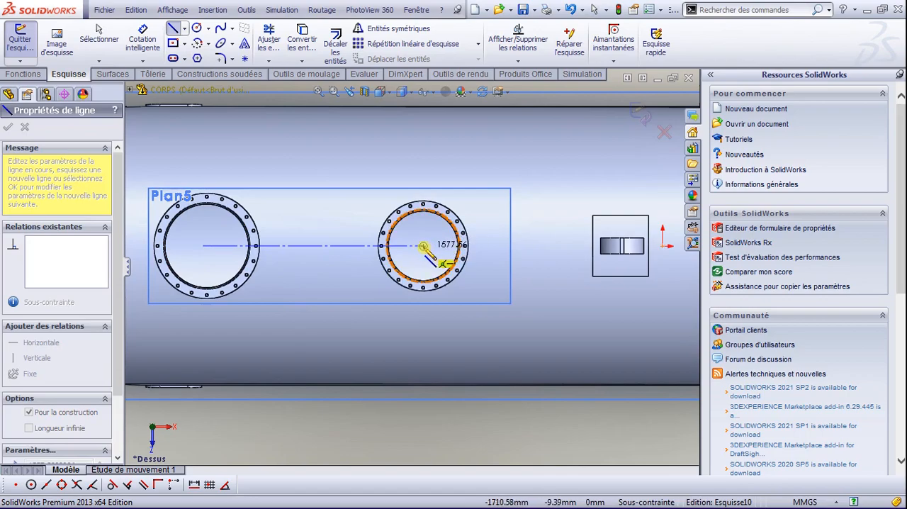
{"action": "left_click", "coordinate": [423, 246]}
{"action": "key", "text": "Escape"}
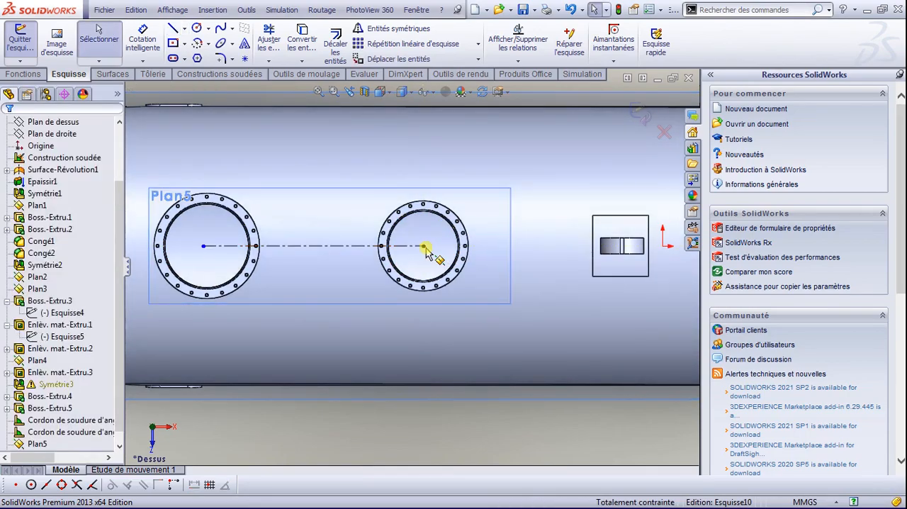
Step: Shorten the construction line by moving its end off the larger flange's centre, and draw a solid line between both flange centres
{"action": "left_click", "coordinate": [205, 248]}
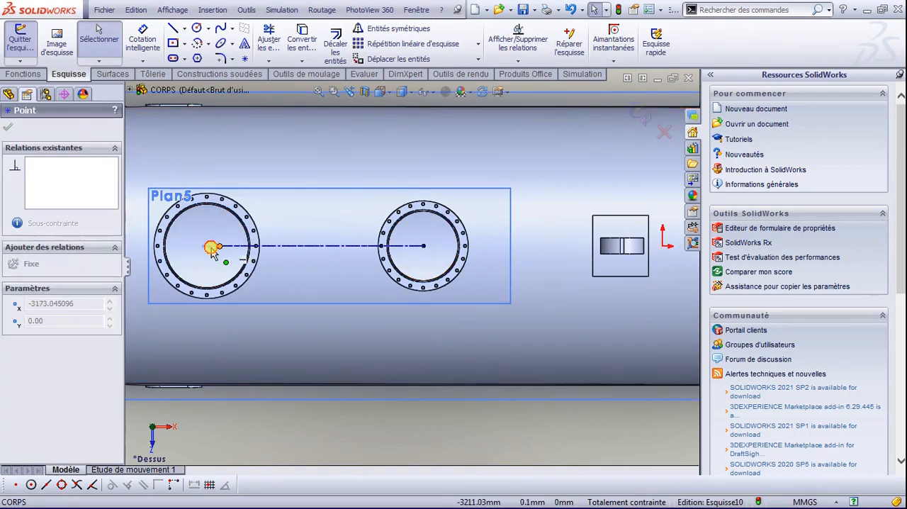
{"action": "left_click_drag", "start_coordinate": [206, 250], "coordinate": [293, 252]}
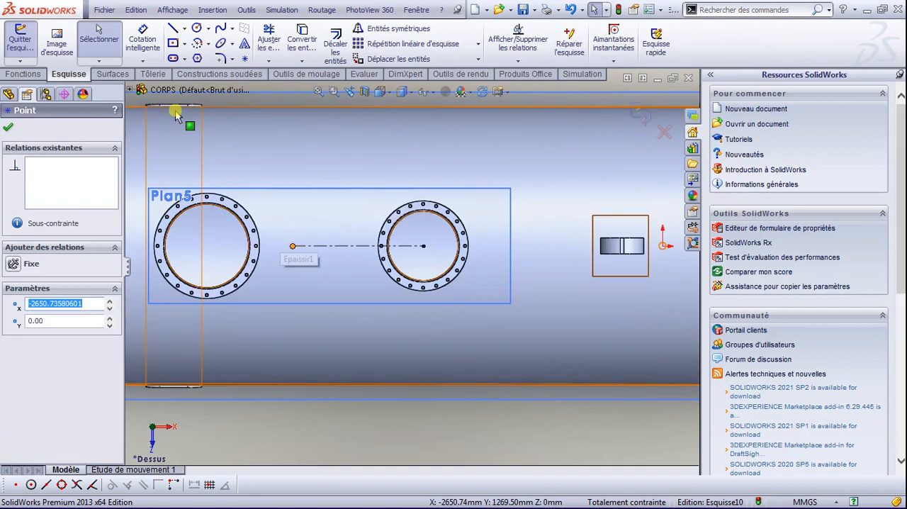
{"action": "left_click", "coordinate": [173, 30]}
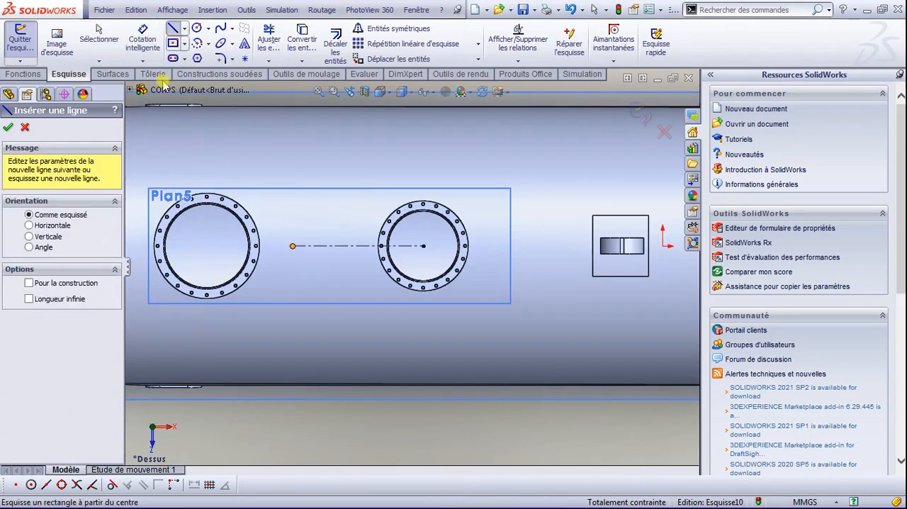
{"action": "left_click", "coordinate": [206, 246]}
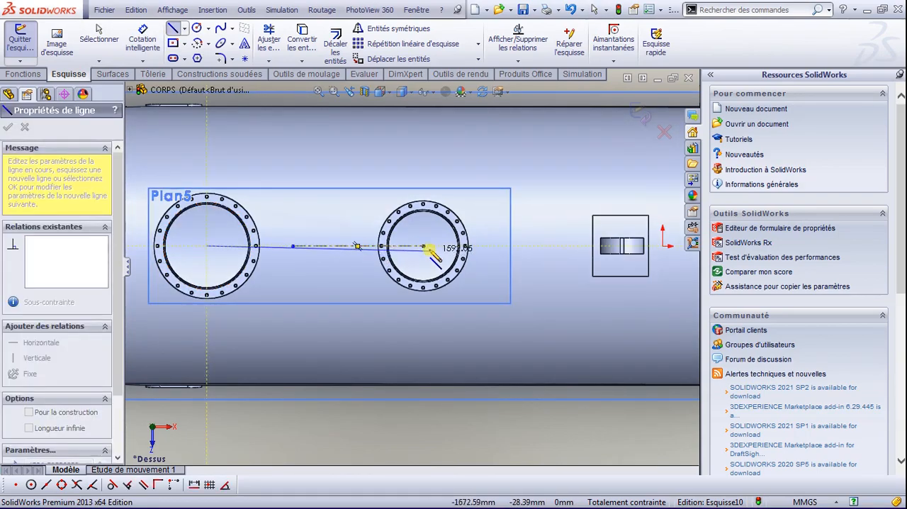
{"action": "left_click", "coordinate": [424, 246]}
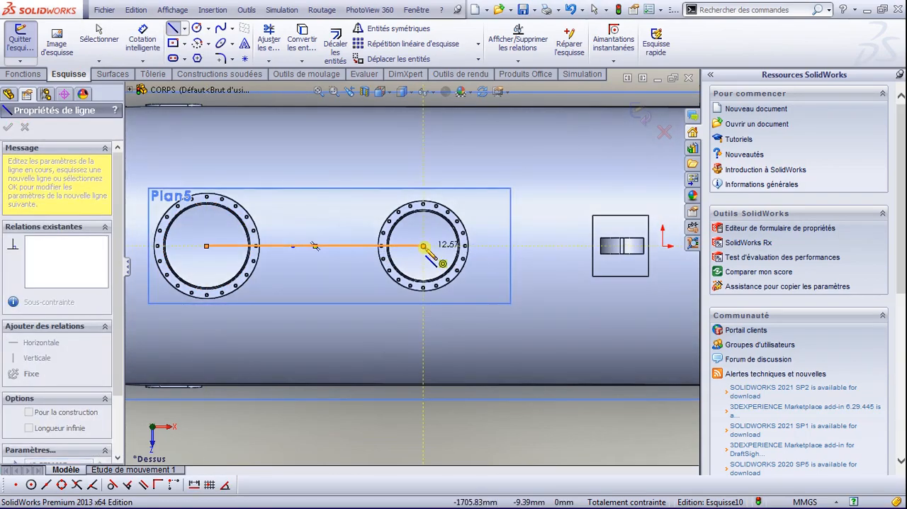
{"action": "key", "text": "Escape"}
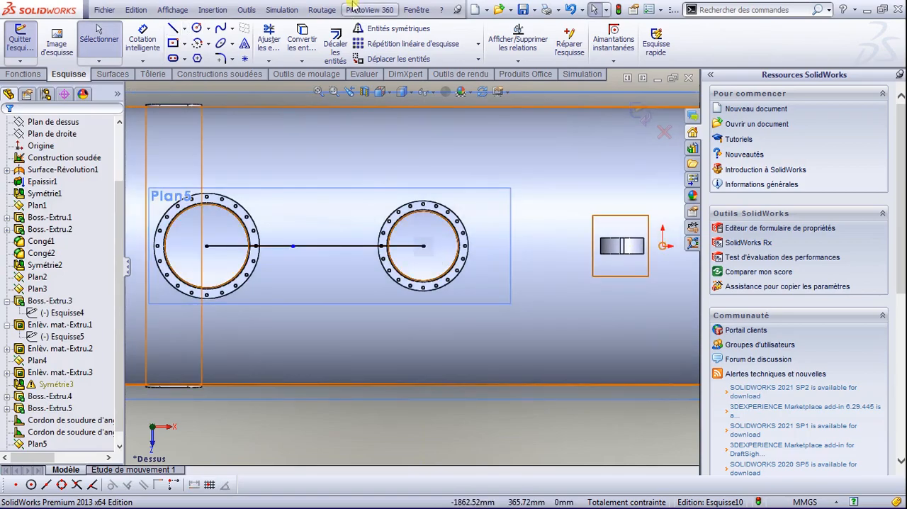
Step: Delete the construction line and the solid line between the two flanges from the sketch
{"action": "left_click", "coordinate": [294, 247]}
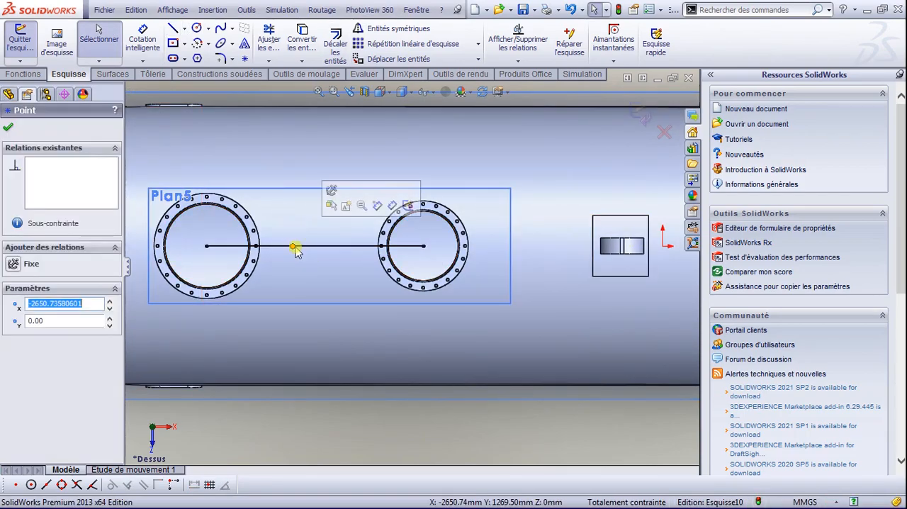
{"action": "left_click", "coordinate": [299, 250]}
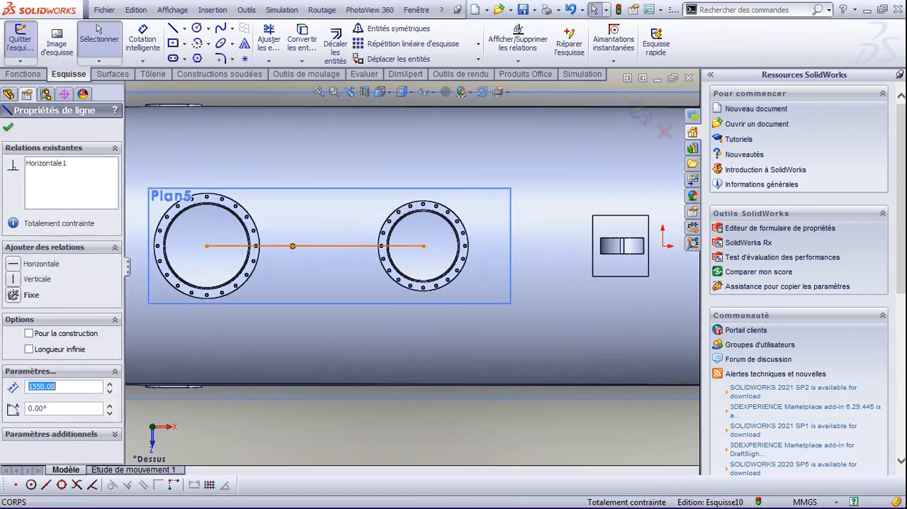
{"action": "left_click", "coordinate": [293, 247]}
{"action": "key", "text": "Escape"}
{"action": "left_click_drag", "start_coordinate": [282, 227], "coordinate": [397, 273]}
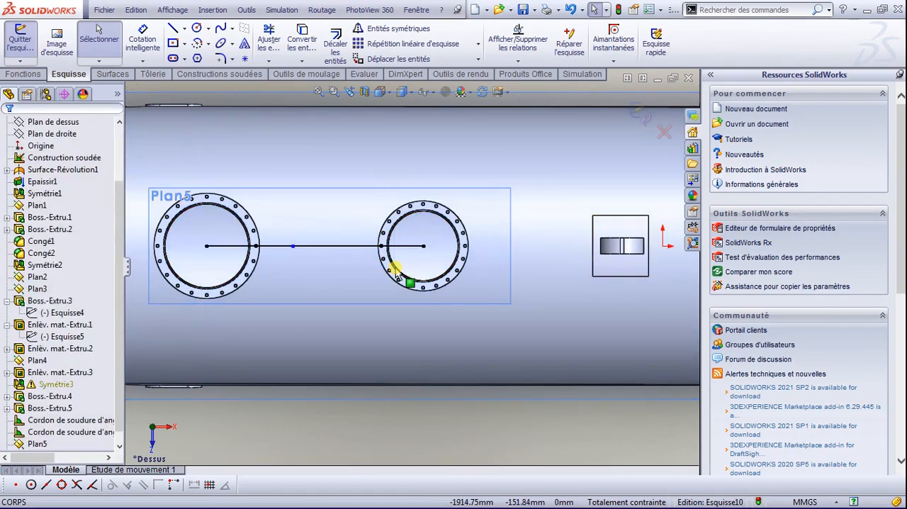
{"action": "left_click_drag", "start_coordinate": [415, 157], "coordinate": [281, 254]}
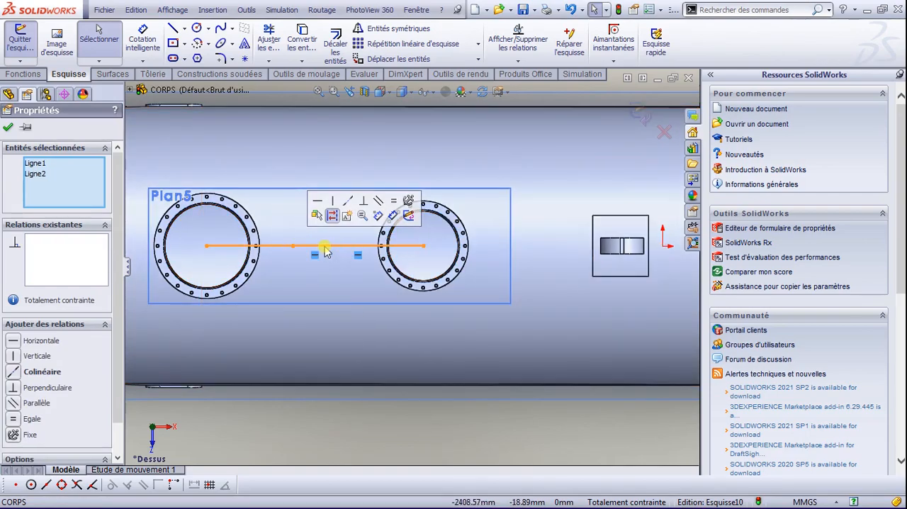
{"action": "key", "text": "Delete"}
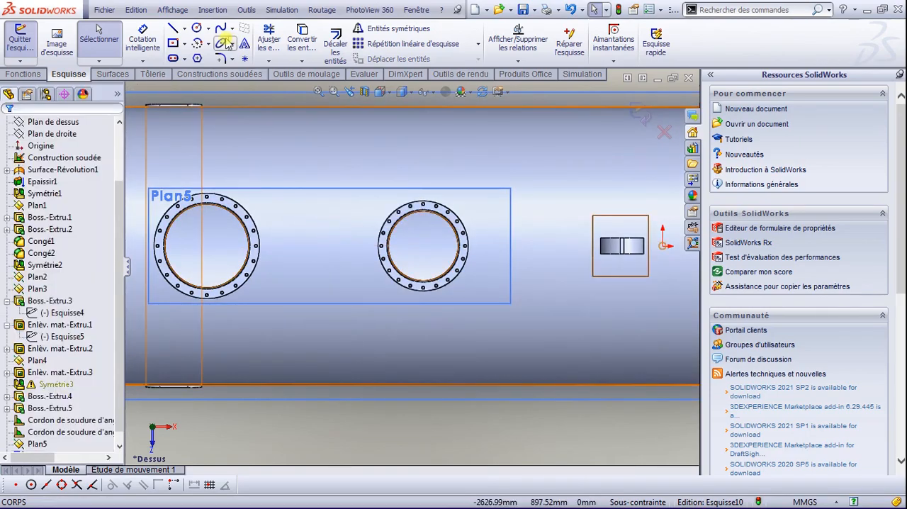
Step: Draw a horizontal construction line from the larger flange's centre to the smaller flange's centre
{"action": "left_click", "coordinate": [185, 29]}
{"action": "left_click", "coordinate": [212, 61]}
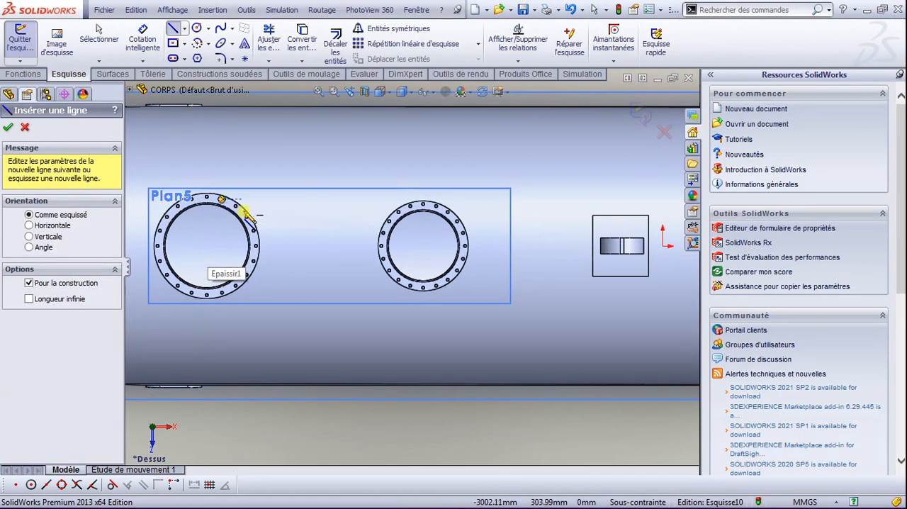
{"action": "left_click", "coordinate": [206, 246]}
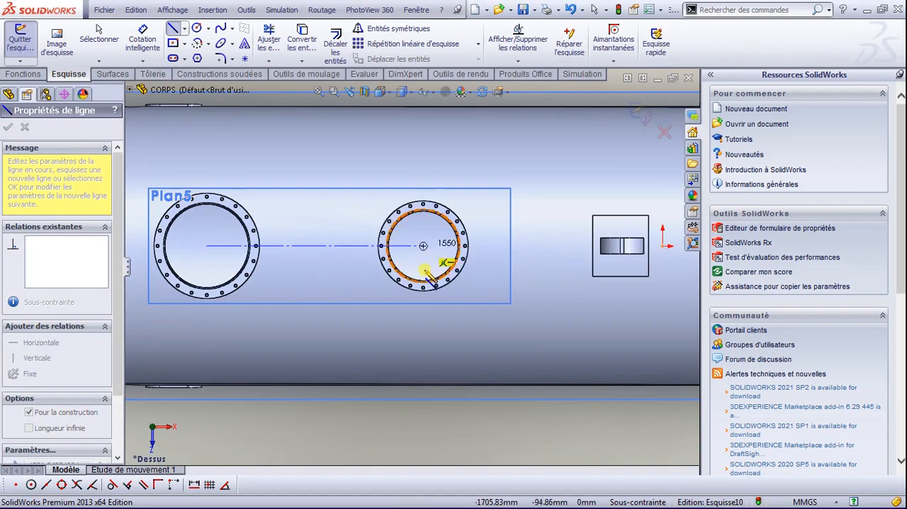
{"action": "left_click", "coordinate": [423, 247]}
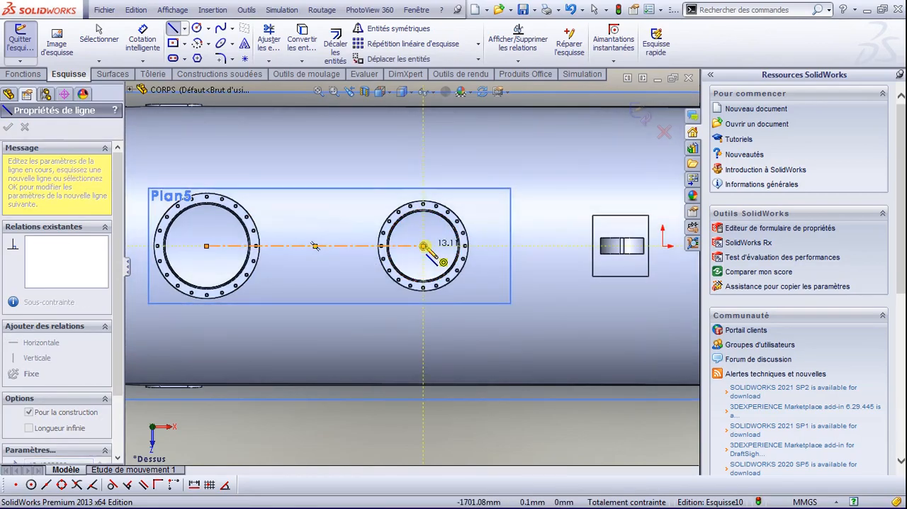
{"action": "key", "text": "Escape"}
{"action": "key", "text": "Escape"}
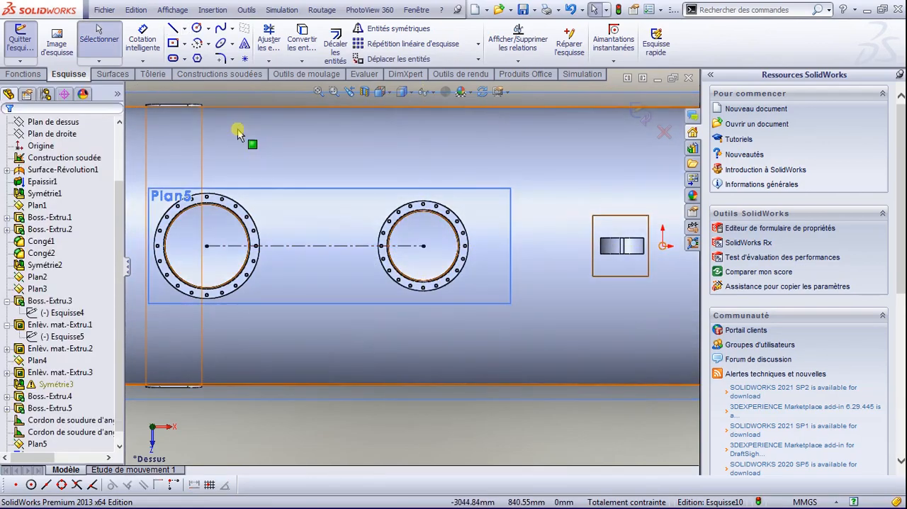
Step: Draw a vertical construction line about 570 mm long upward from the midpoint of the line between the flange centres
{"action": "left_click", "coordinate": [183, 29]}
{"action": "left_click", "coordinate": [227, 56]}
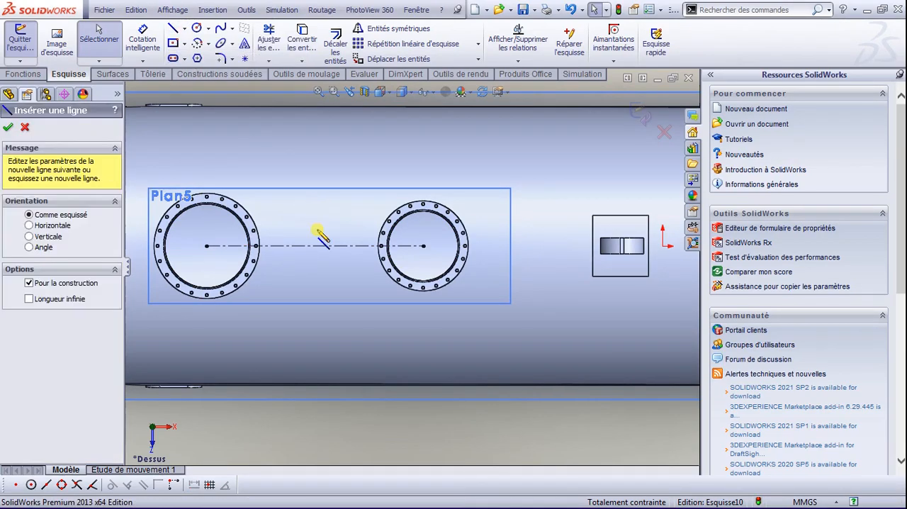
{"action": "left_click", "coordinate": [317, 248]}
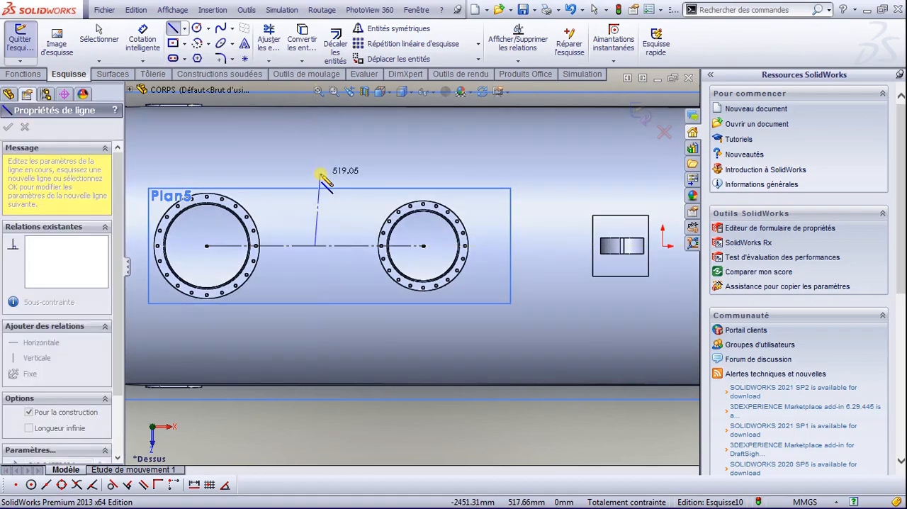
{"action": "left_click", "coordinate": [315, 168]}
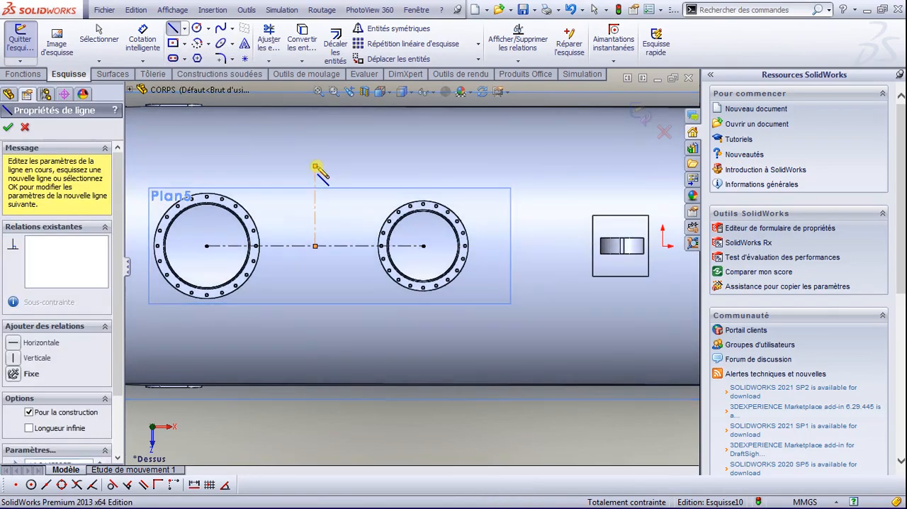
{"action": "key", "text": "Escape"}
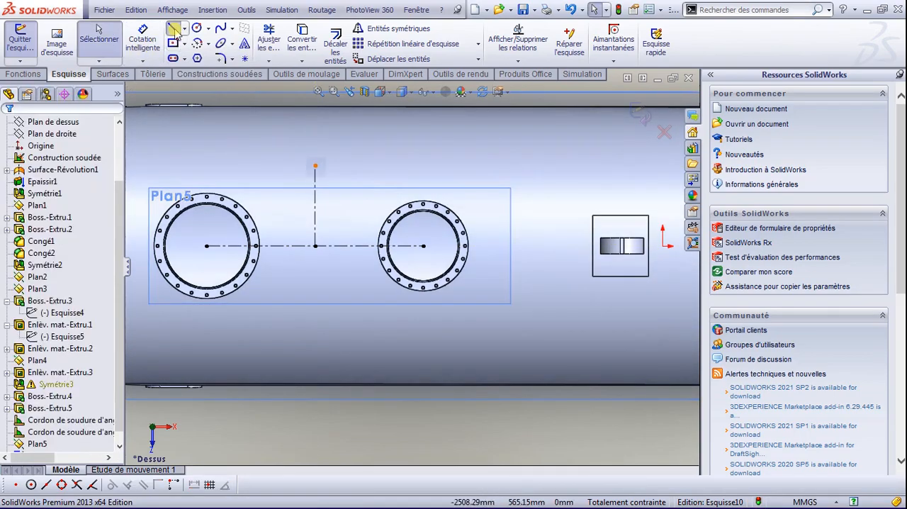
Step: Draw a solid horizontal line about 731 mm long across the upper part of the vertical construction line
{"action": "left_click", "coordinate": [173, 29]}
{"action": "left_click", "coordinate": [262, 198]}
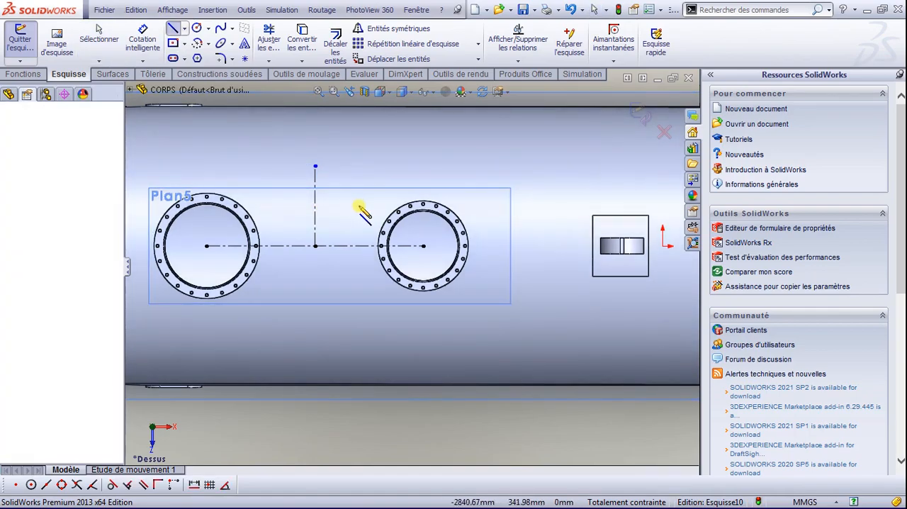
{"action": "left_click", "coordinate": [366, 197]}
{"action": "key", "text": "Escape"}
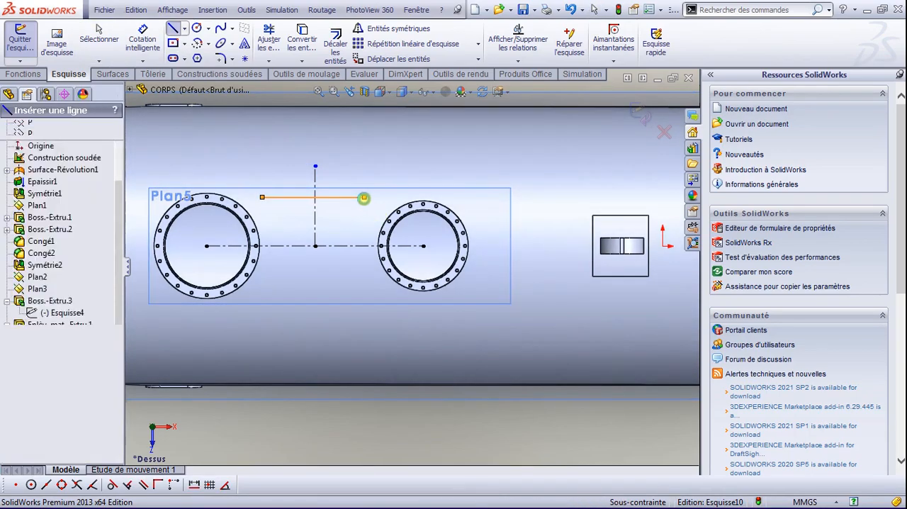
Step: Make the solid horizontal line coincident with the upper endpoint of the vertical construction line
{"action": "left_click", "coordinate": [316, 211]}
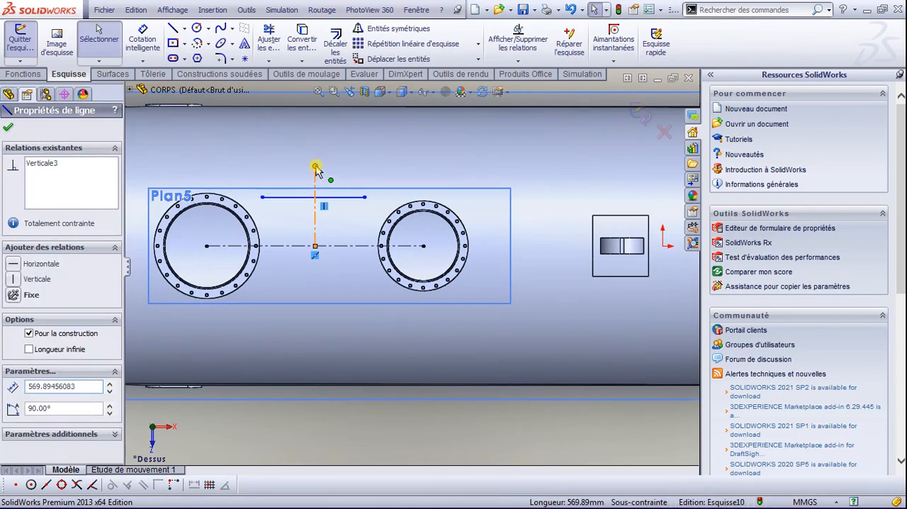
{"action": "left_click", "coordinate": [315, 168]}
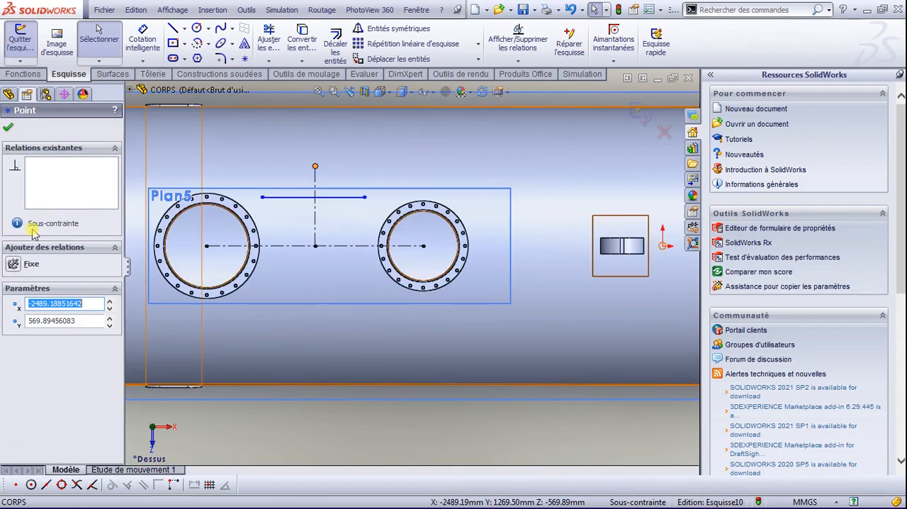
{"action": "left_click", "coordinate": [324, 197], "text": "ctrl"}
{"action": "left_click", "coordinate": [17, 358]}
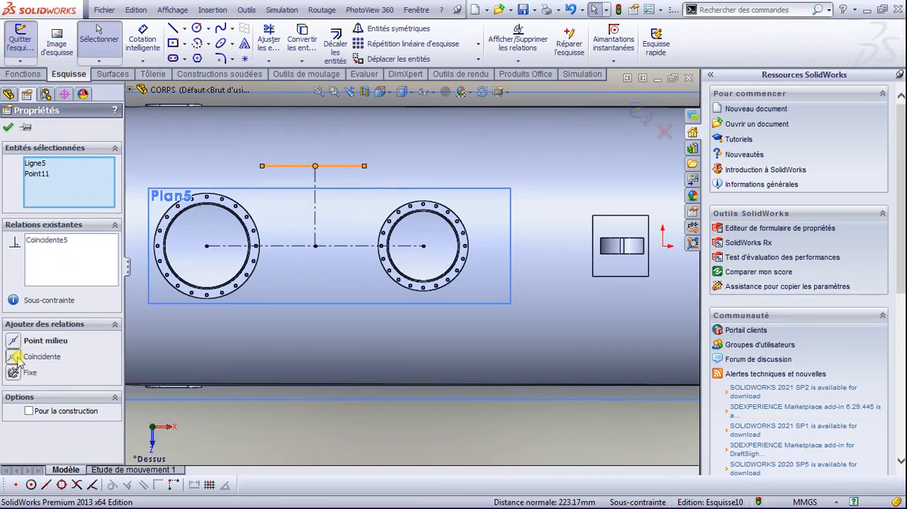
{"action": "left_click", "coordinate": [7, 128]}
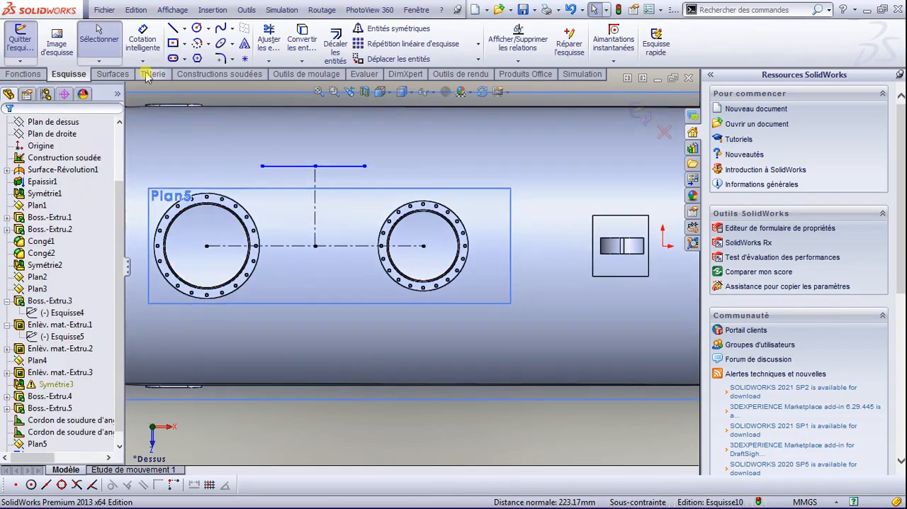
Step: Dimension the vertical construction line's length as 475 mm
{"action": "left_click", "coordinate": [143, 39]}
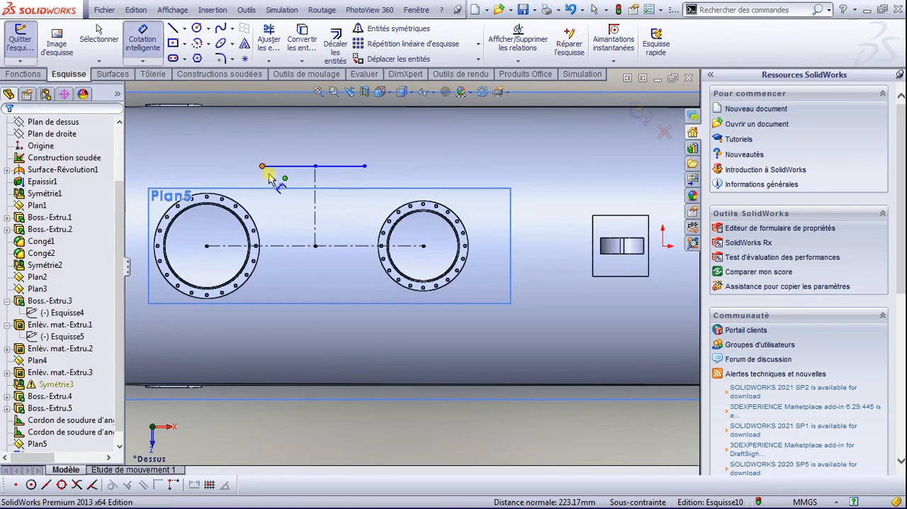
{"action": "left_click", "coordinate": [315, 206]}
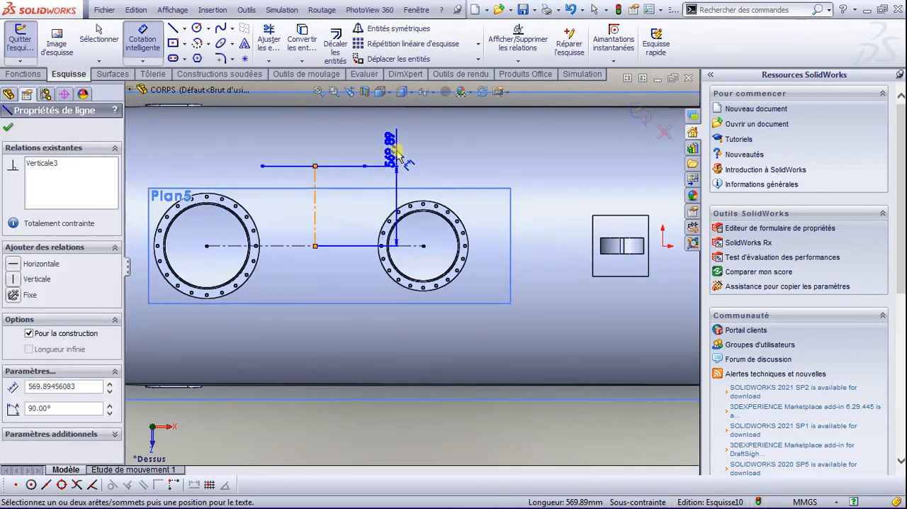
{"action": "left_click", "coordinate": [399, 147]}
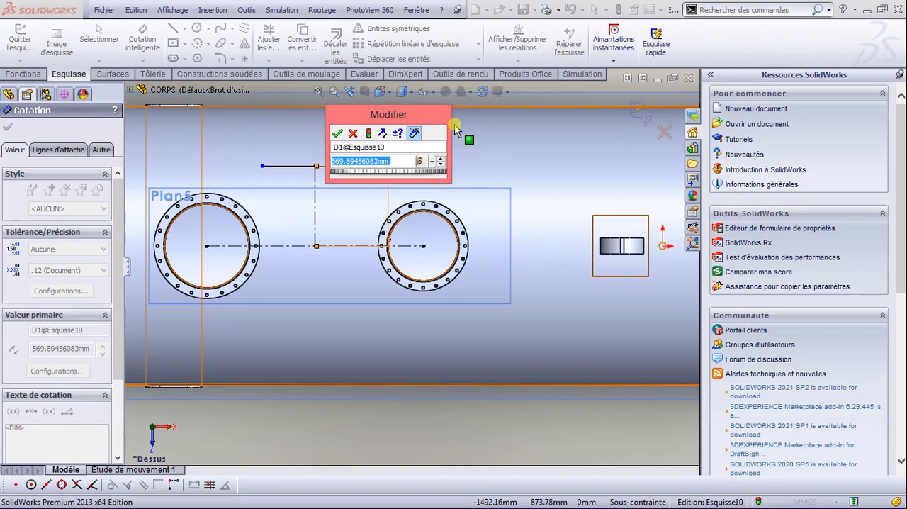
{"action": "type", "text": "c"}
{"action": "key", "text": "BackSpace"}
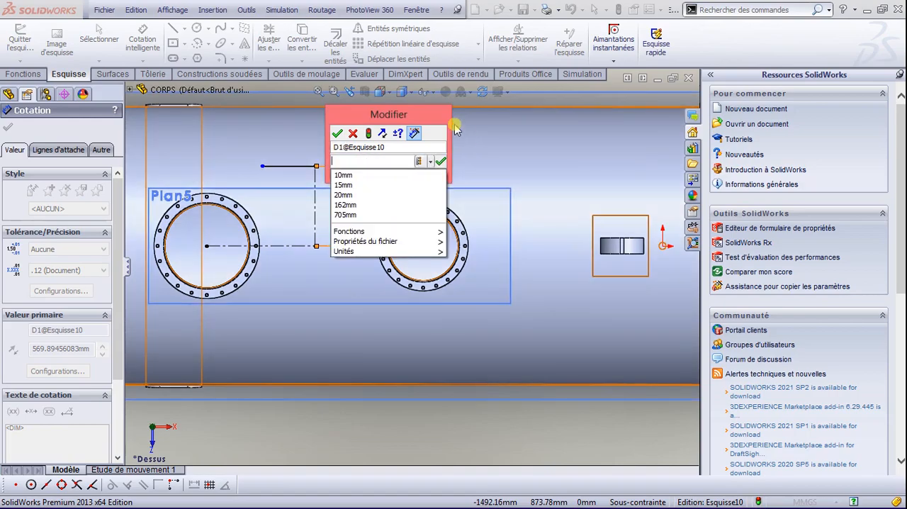
{"action": "type", "text": "è"}
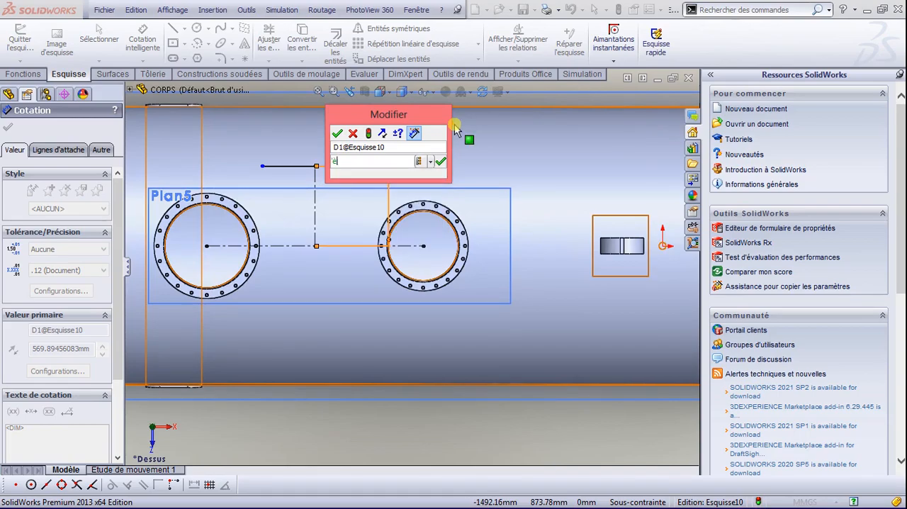
{"action": "type", "text": "("}
{"action": "key", "text": "BackSpace"}
{"action": "key", "text": "BackSpace"}
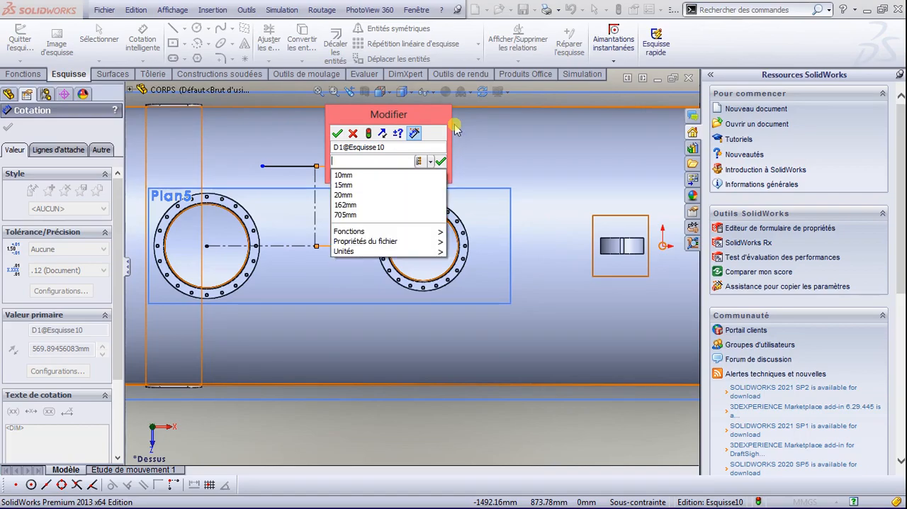
{"action": "type", "text": "475"}
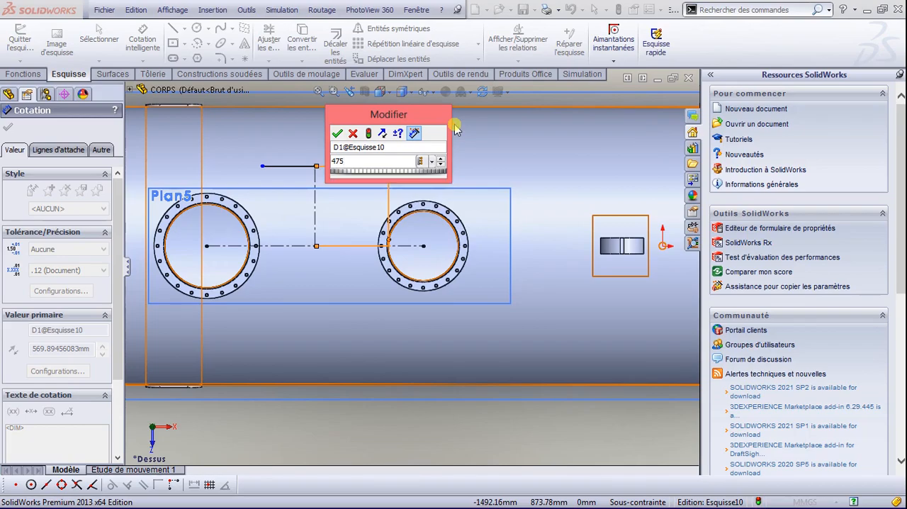
{"action": "key", "text": "Return"}
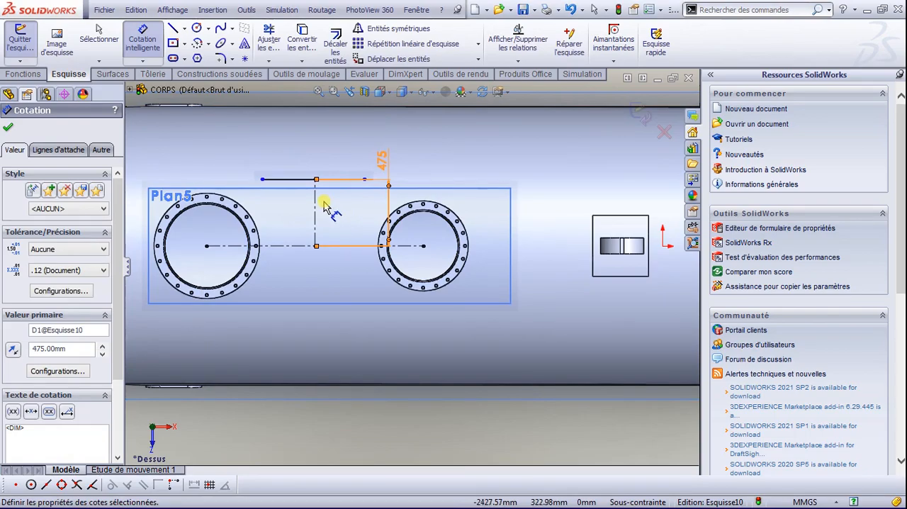
Step: Dimension the solid horizontal line's length as 950 mm
{"action": "scroll", "coordinate": [323, 206], "scroll_direction": "down", "scroll_amount": 2}
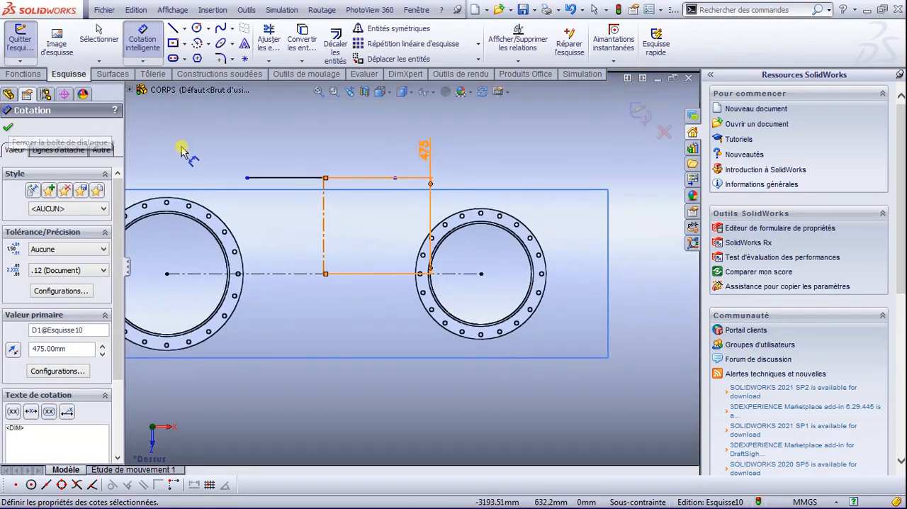
{"action": "left_click", "coordinate": [314, 177]}
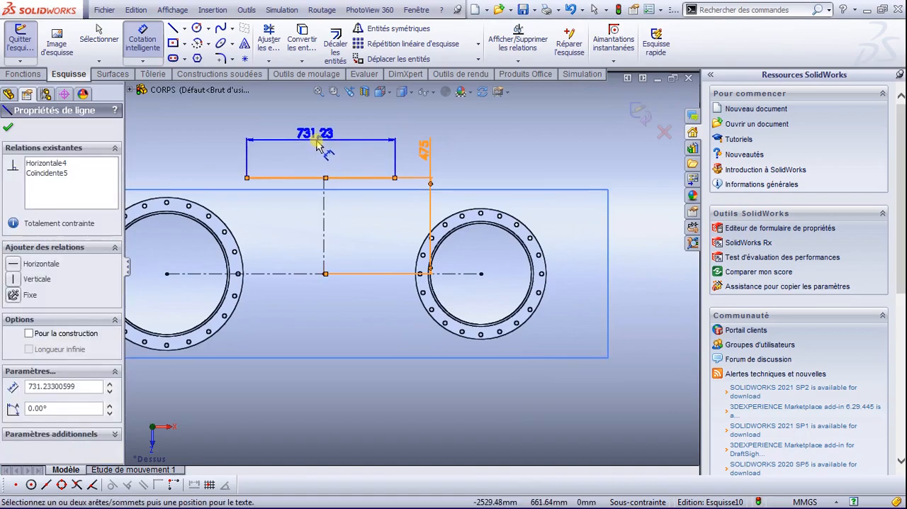
{"action": "left_click", "coordinate": [321, 143]}
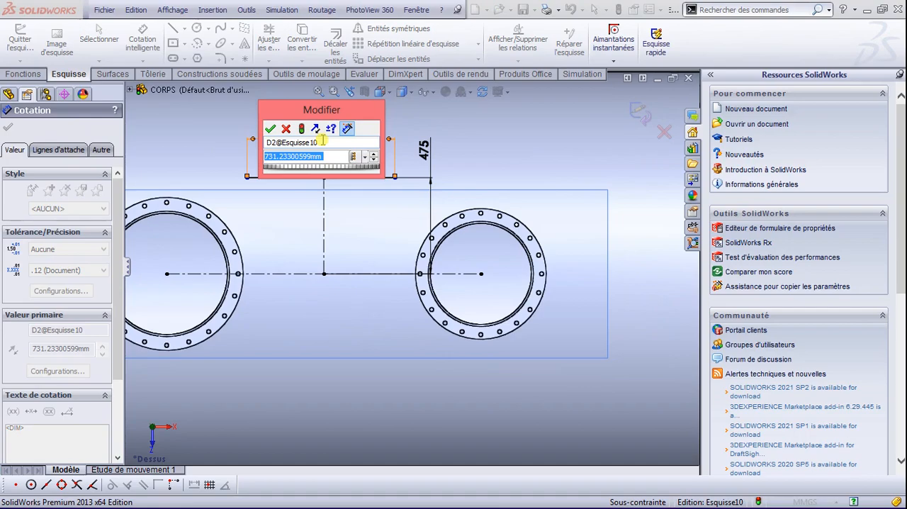
{"action": "type", "text": "950"}
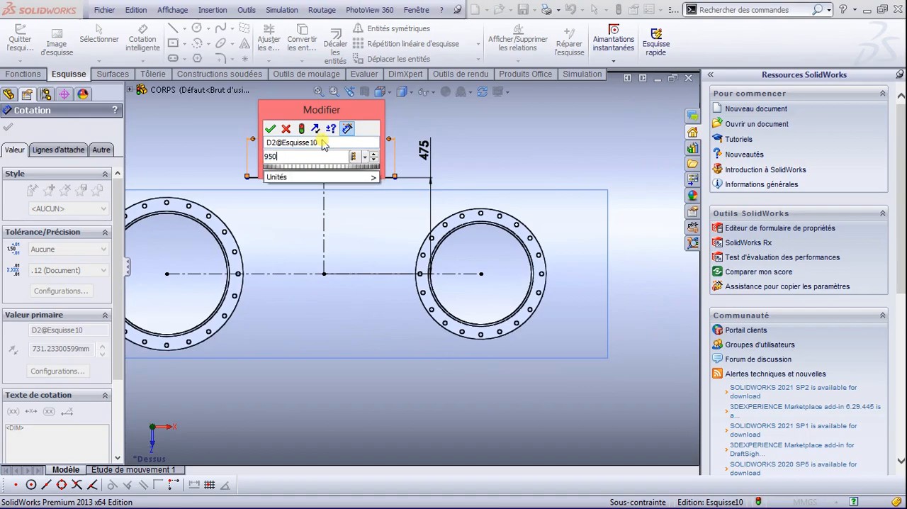
{"action": "key", "text": "Return"}
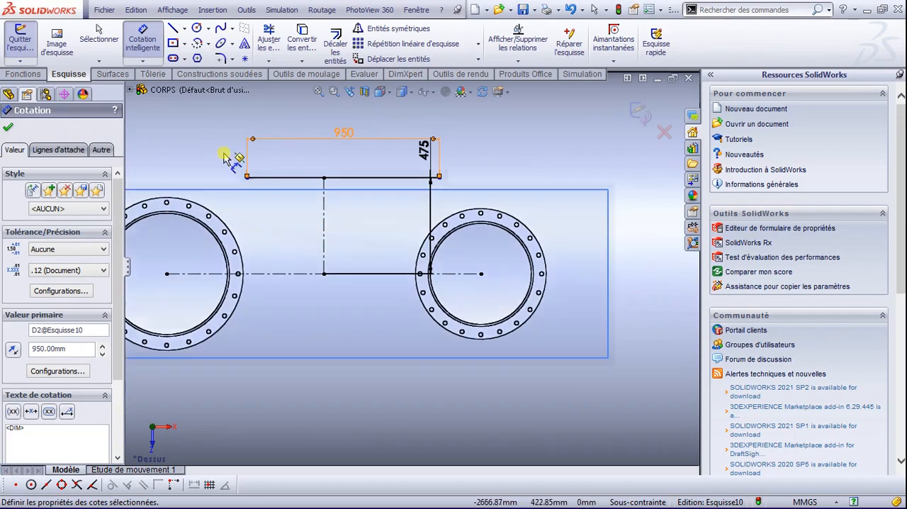
{"action": "left_click", "coordinate": [9, 127]}
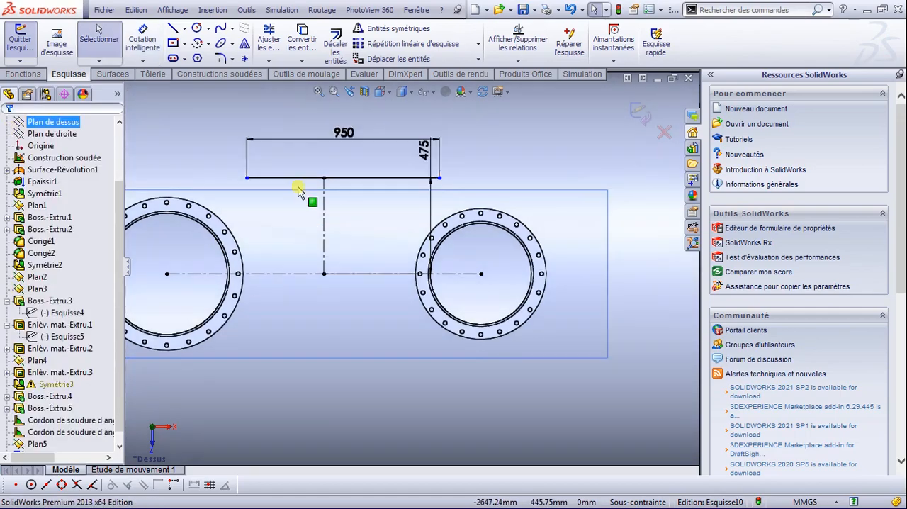
Step: Add a midpoint relation between the solid horizontal line and the upper endpoint of the vertical construction line
{"action": "left_click", "coordinate": [323, 208]}
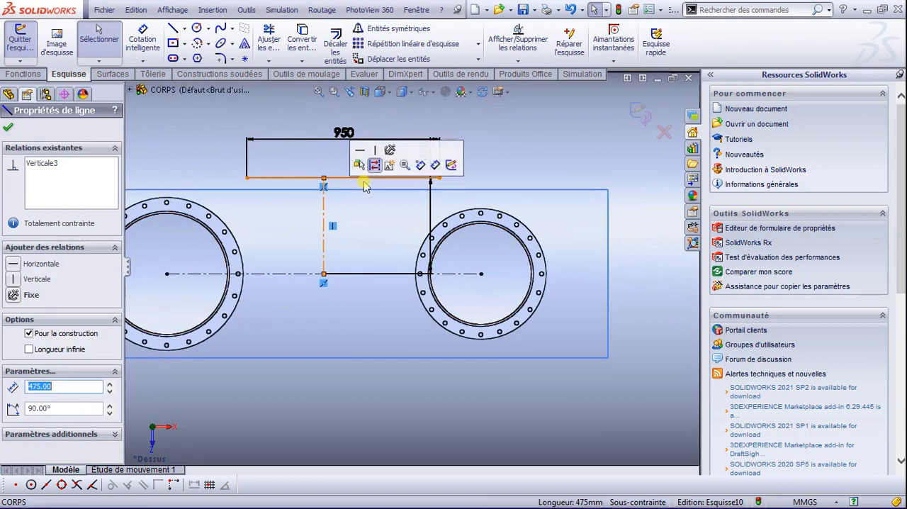
{"action": "left_click", "coordinate": [338, 177]}
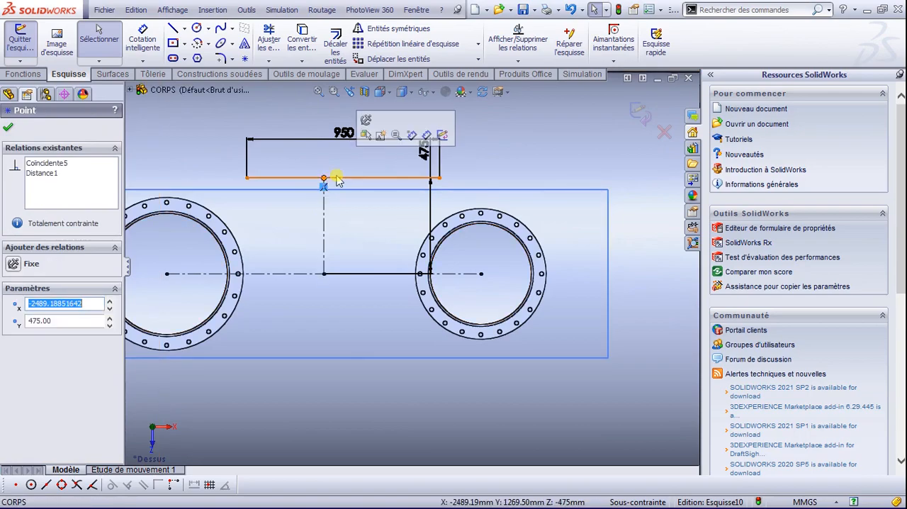
{"action": "left_click", "coordinate": [338, 178]}
{"action": "left_click", "coordinate": [324, 178], "text": "ctrl"}
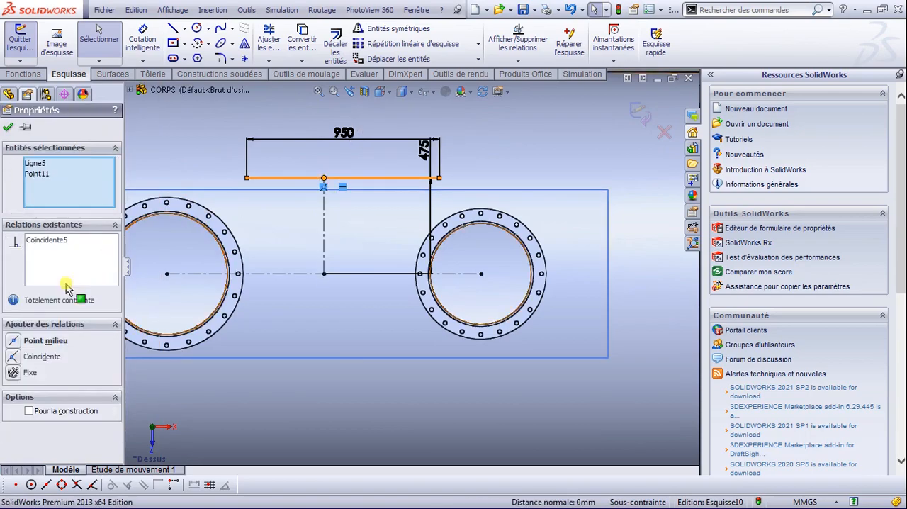
{"action": "left_click", "coordinate": [15, 341]}
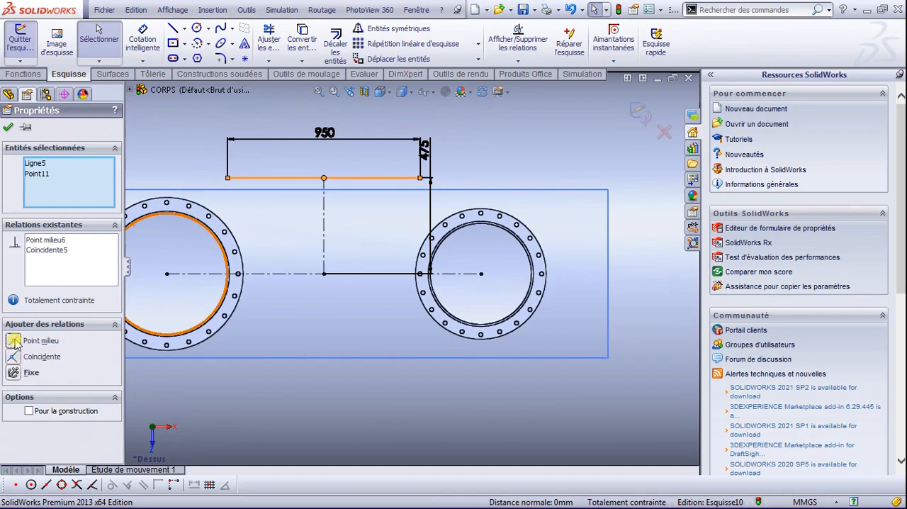
{"action": "left_click", "coordinate": [9, 128]}
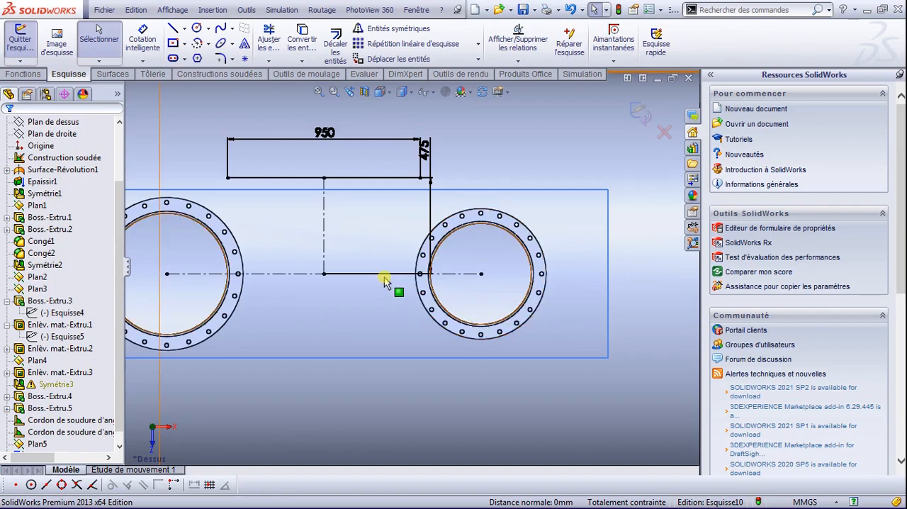
Step: Mirror the 950 mm horizontal line about the horizontal construction line joining the two flange centres
{"action": "left_click", "coordinate": [378, 178]}
{"action": "left_click", "coordinate": [396, 29]}
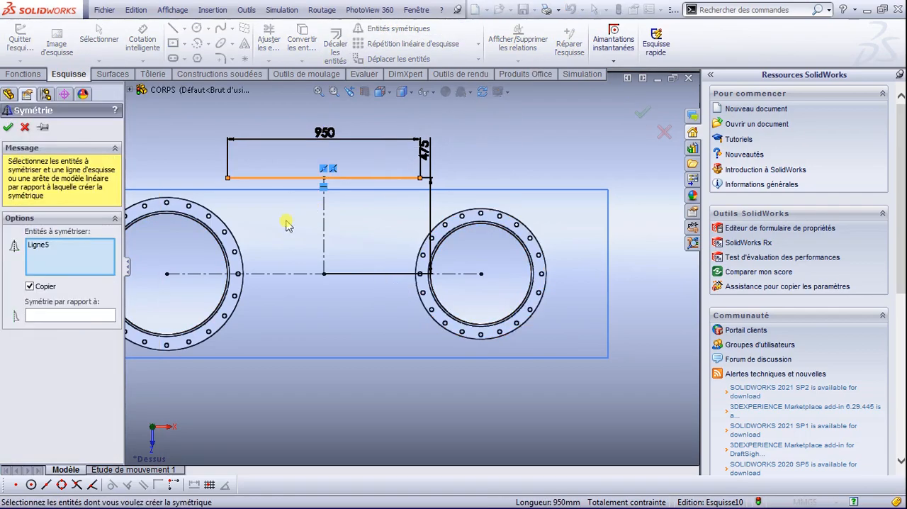
{"action": "left_click", "coordinate": [53, 318]}
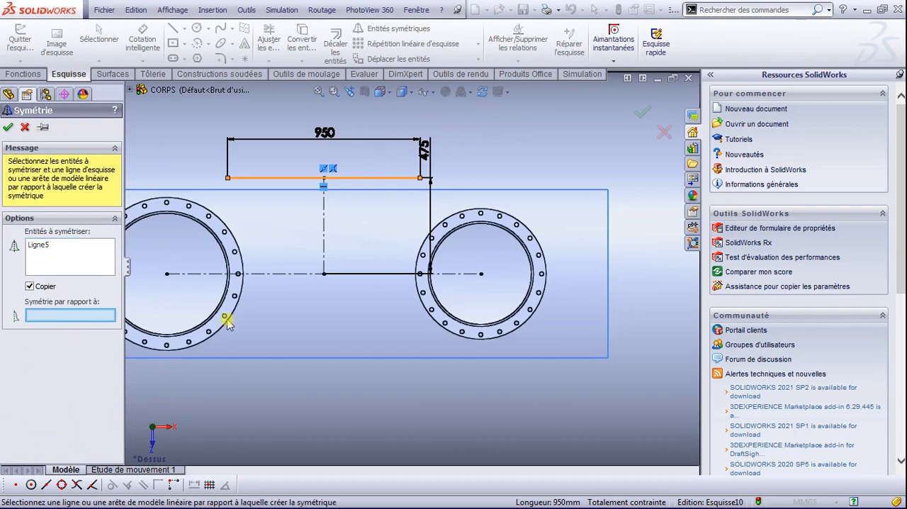
{"action": "left_click", "coordinate": [345, 275]}
{"action": "right_click", "coordinate": [344, 275]}
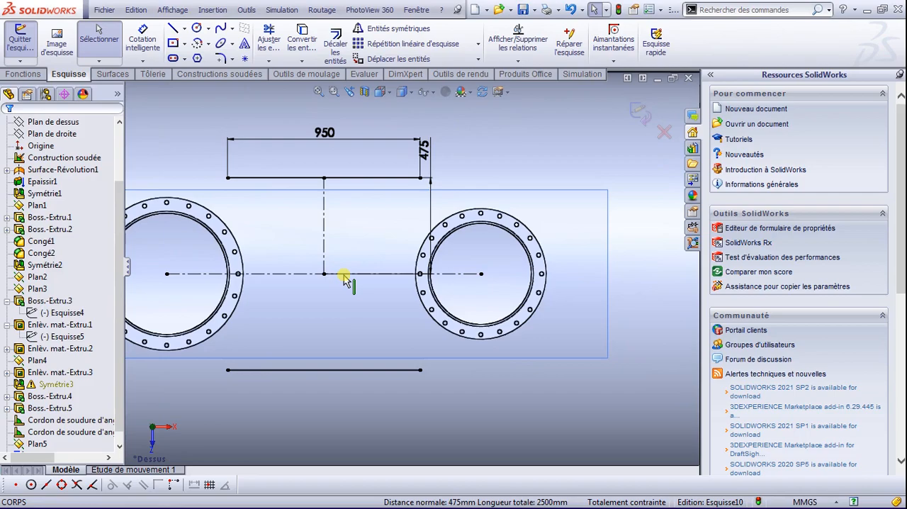
Step: Sketch a centre rectangle about 117 mm square, centred on the left endpoint of the upper 950 mm line
{"action": "left_click", "coordinate": [173, 44]}
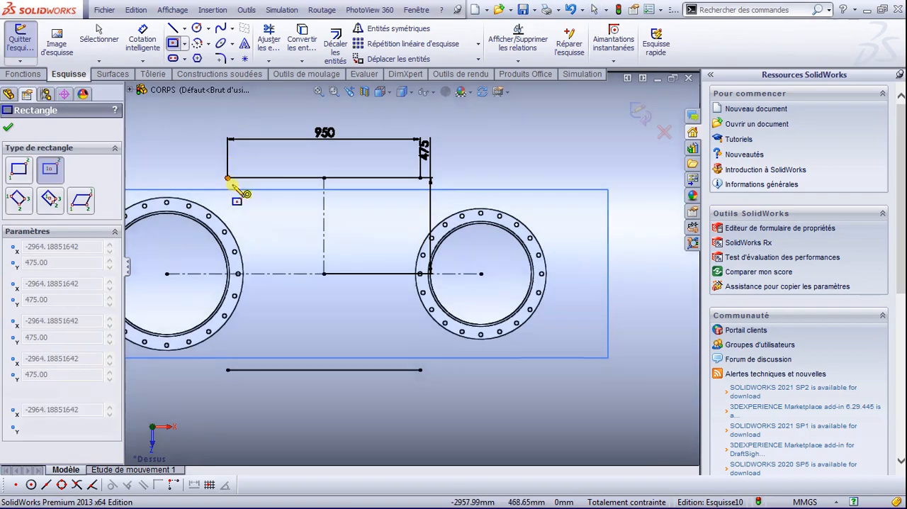
{"action": "left_click", "coordinate": [227, 178]}
{"action": "left_click", "coordinate": [239, 187]}
Step: Dimension the rectangle's width as 50 mm
{"action": "right_click_drag", "start_coordinate": [238, 117], "coordinate": [238, 70]}
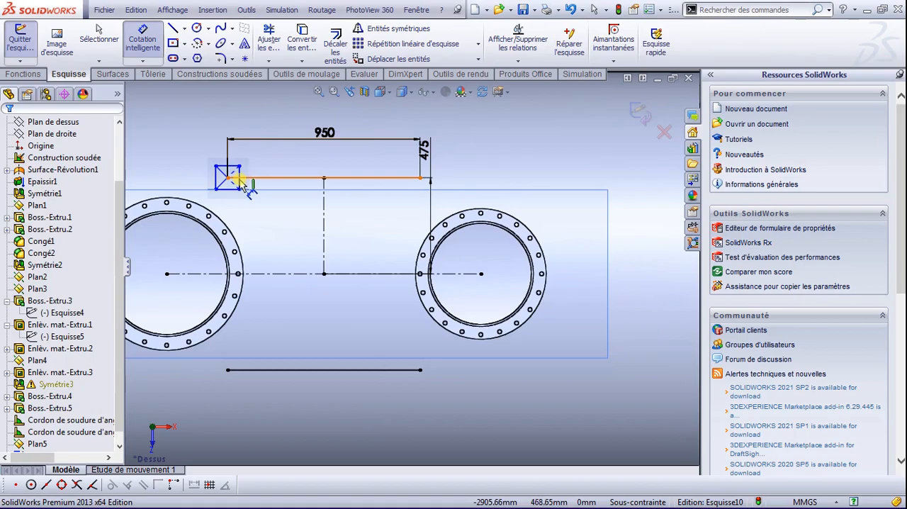
{"action": "scroll", "coordinate": [244, 186], "scroll_direction": "down", "scroll_amount": 4}
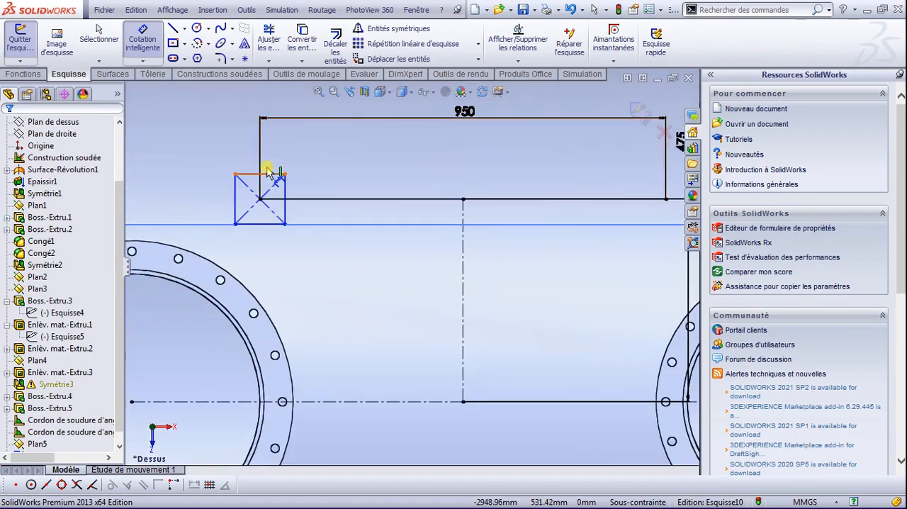
{"action": "left_click", "coordinate": [269, 173]}
{"action": "left_click", "coordinate": [265, 147]}
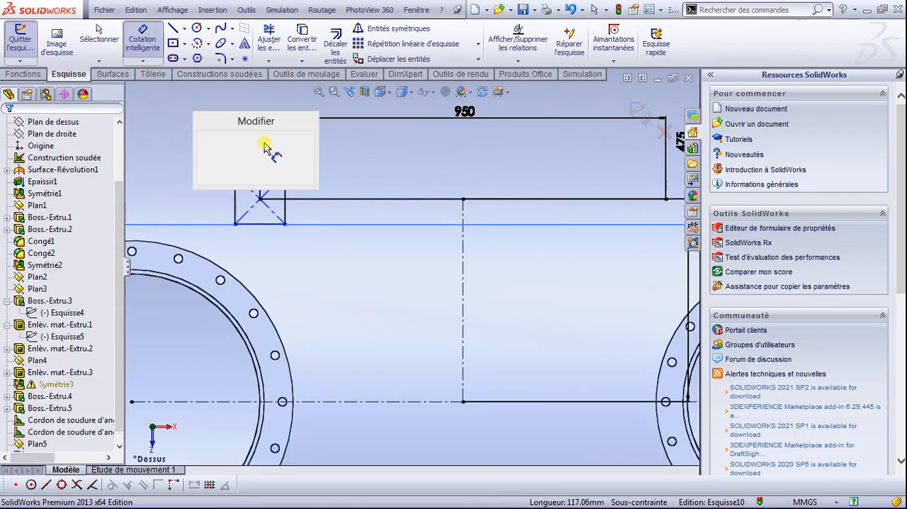
{"action": "type", "text": "50"}
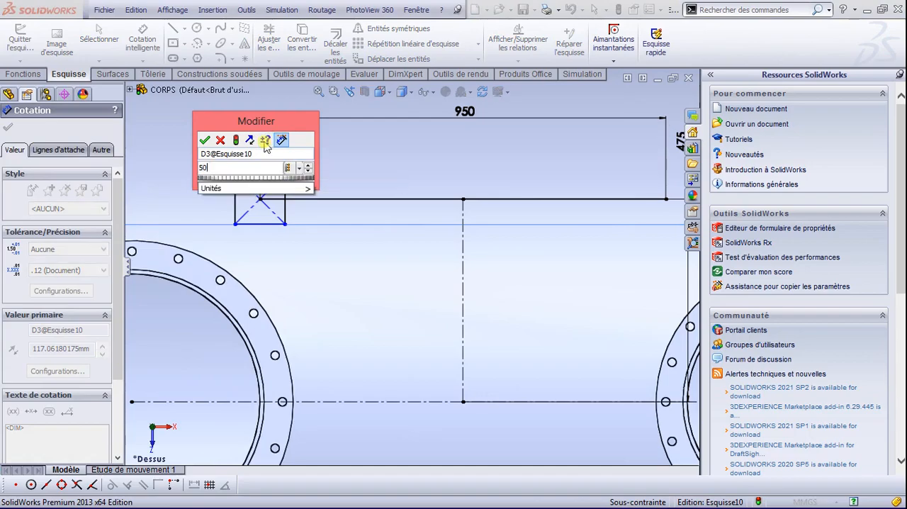
{"action": "key", "text": "Return"}
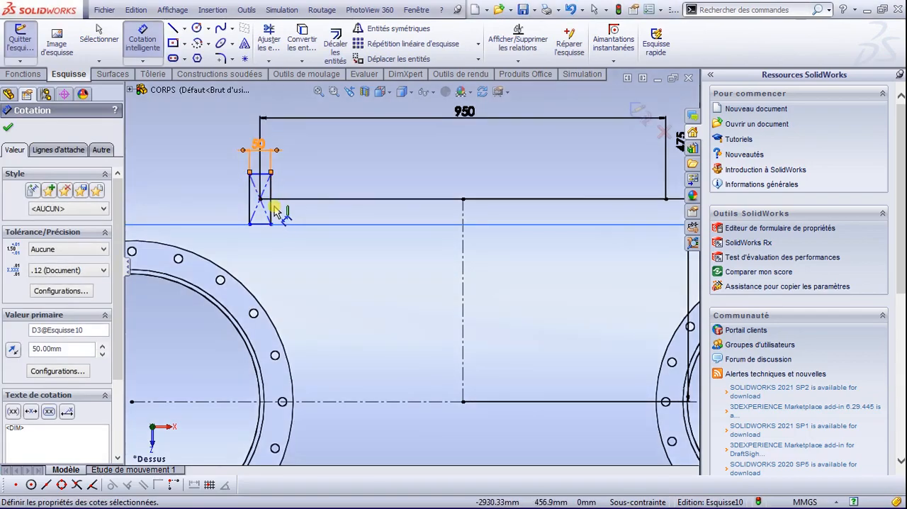
Step: Dimension the rectangle's height as 50 mm
{"action": "left_click", "coordinate": [287, 199]}
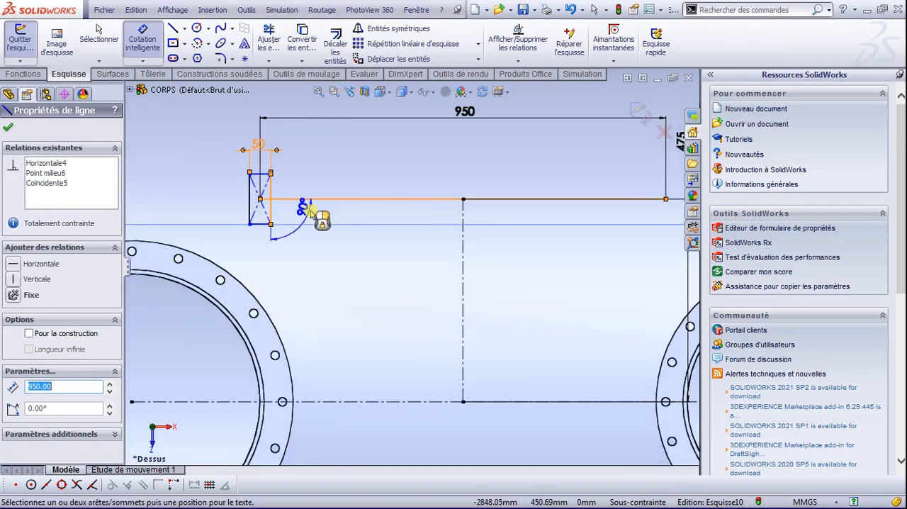
{"action": "left_click", "coordinate": [305, 201]}
{"action": "scroll", "coordinate": [298, 204], "scroll_direction": "down", "scroll_amount": 3}
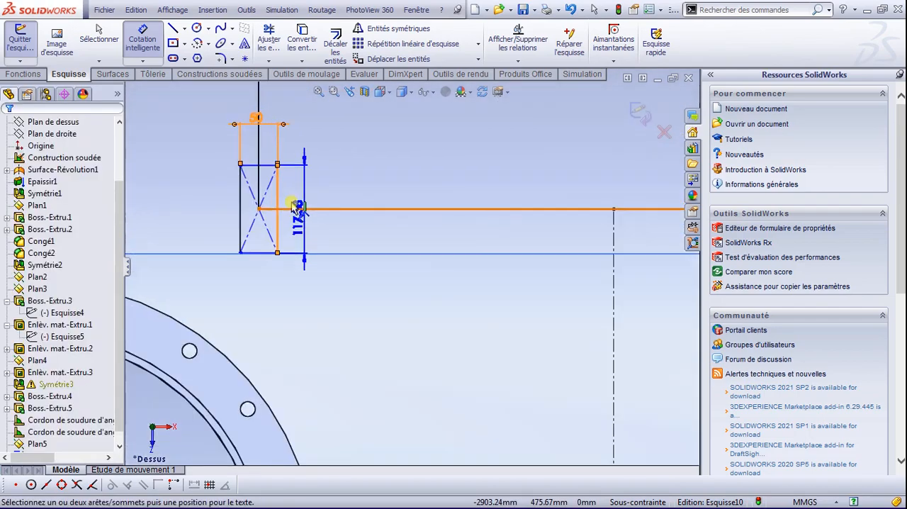
{"action": "left_click", "coordinate": [341, 183]}
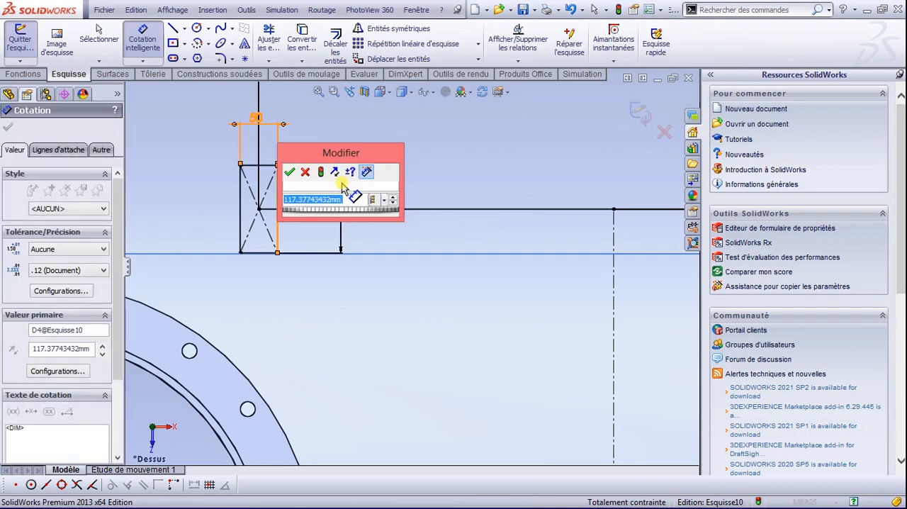
{"action": "type", "text": "50"}
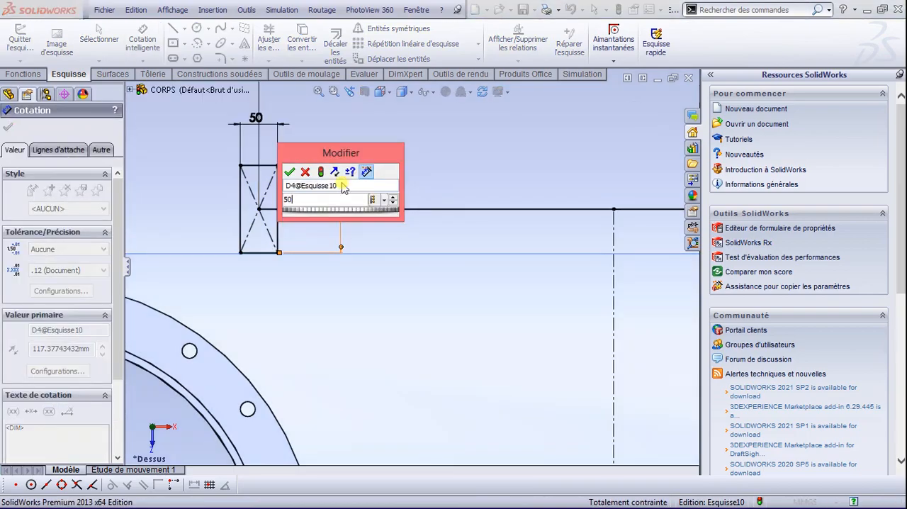
{"action": "key", "text": "Return"}
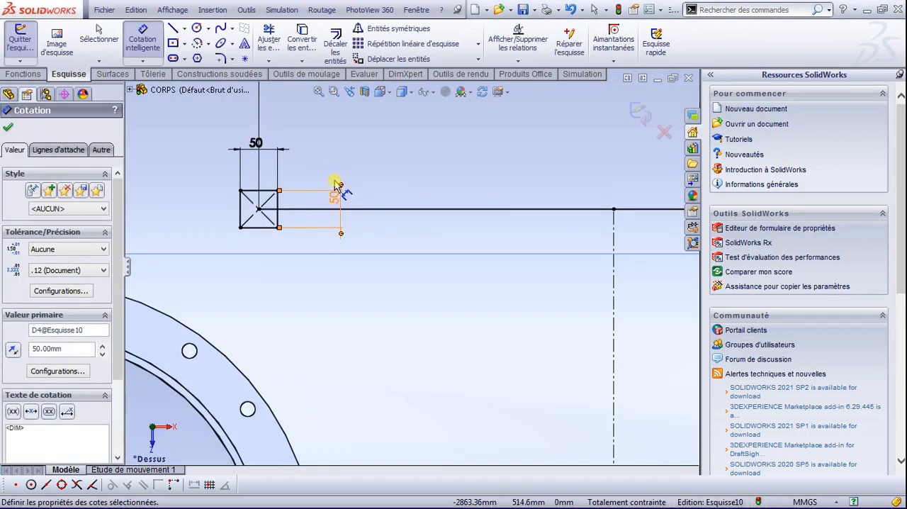
{"action": "left_click", "coordinate": [11, 129]}
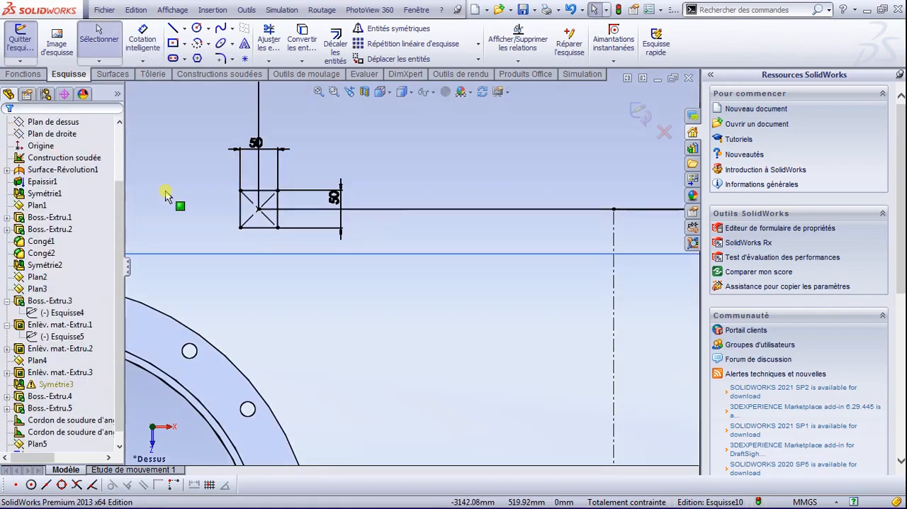
Step: Copy the 50 mm square from its centre to the right endpoint of the upper 950 mm line
{"action": "scroll", "coordinate": [334, 239], "scroll_direction": "up", "scroll_amount": 4}
{"action": "scroll", "coordinate": [553, 296], "scroll_direction": "up", "scroll_amount": 3}
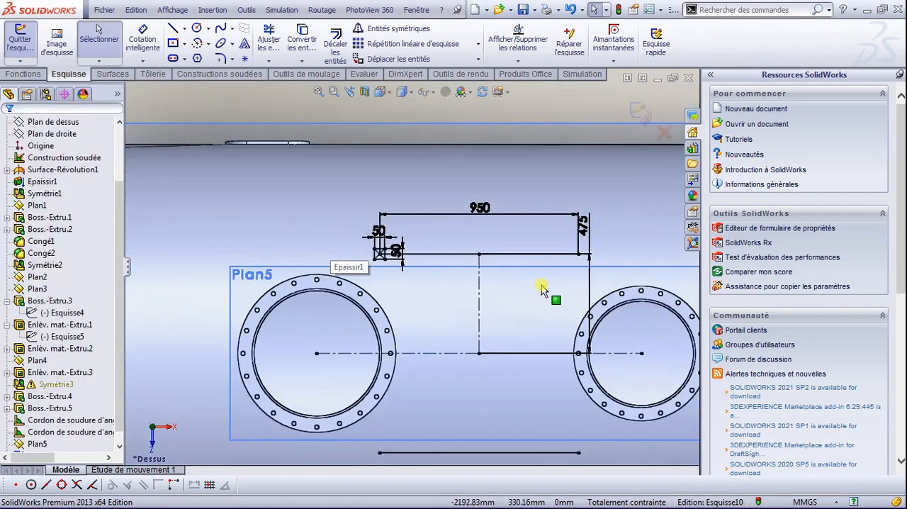
{"action": "scroll", "coordinate": [546, 285], "scroll_direction": "down", "scroll_amount": 2}
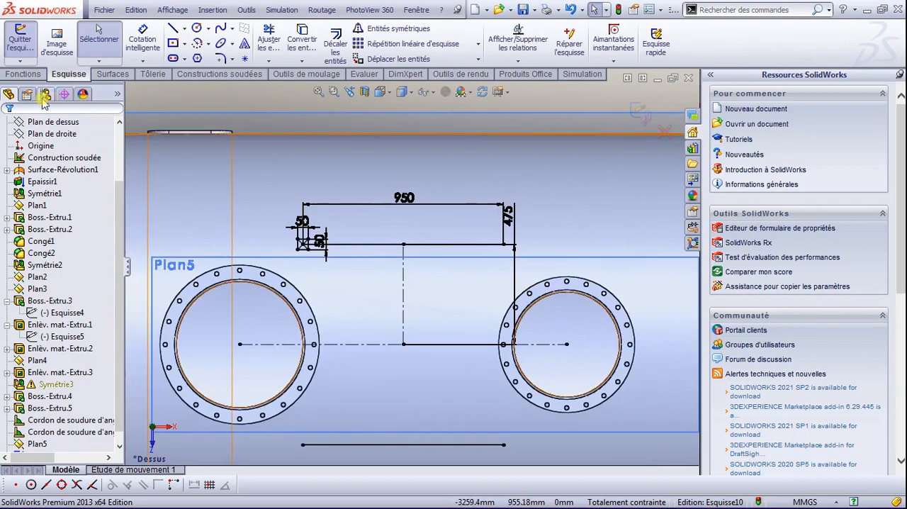
{"action": "left_click", "coordinate": [478, 59]}
{"action": "left_click", "coordinate": [448, 87]}
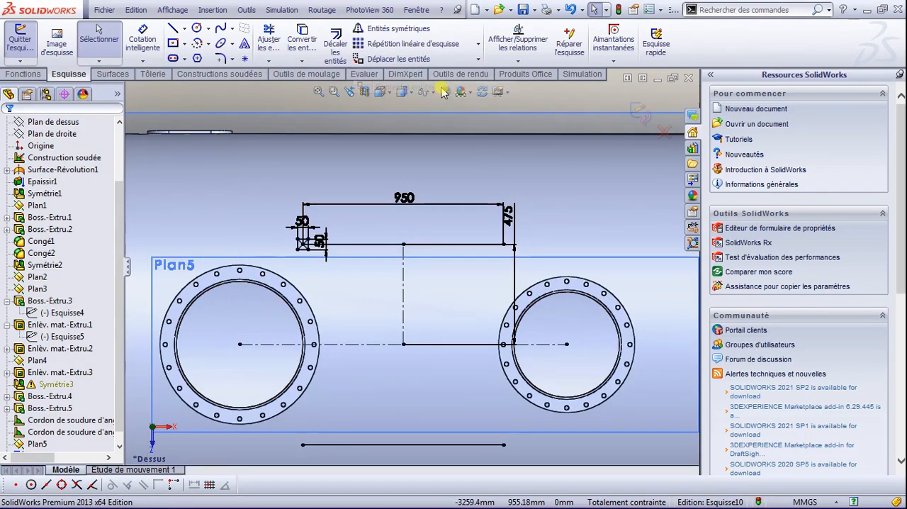
{"action": "scroll", "coordinate": [361, 213], "scroll_direction": "down", "scroll_amount": 3}
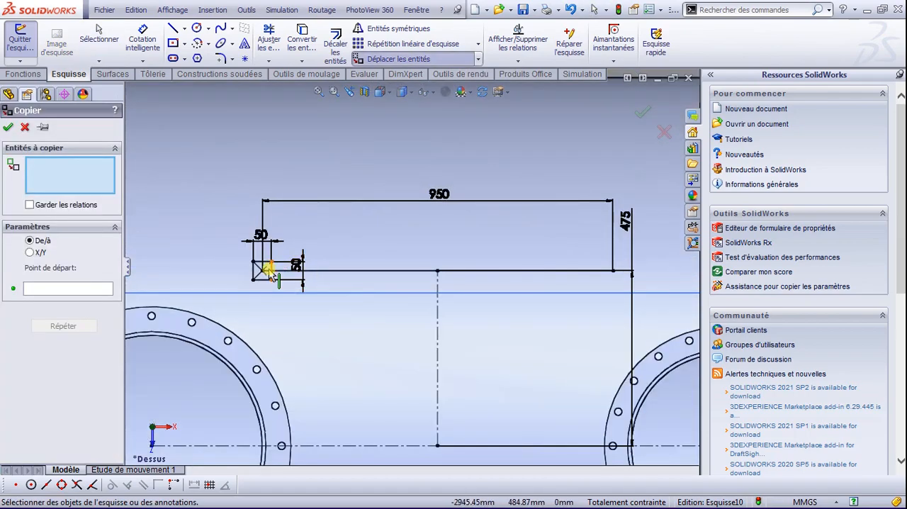
{"action": "left_click_drag", "start_coordinate": [287, 289], "coordinate": [285, 287]}
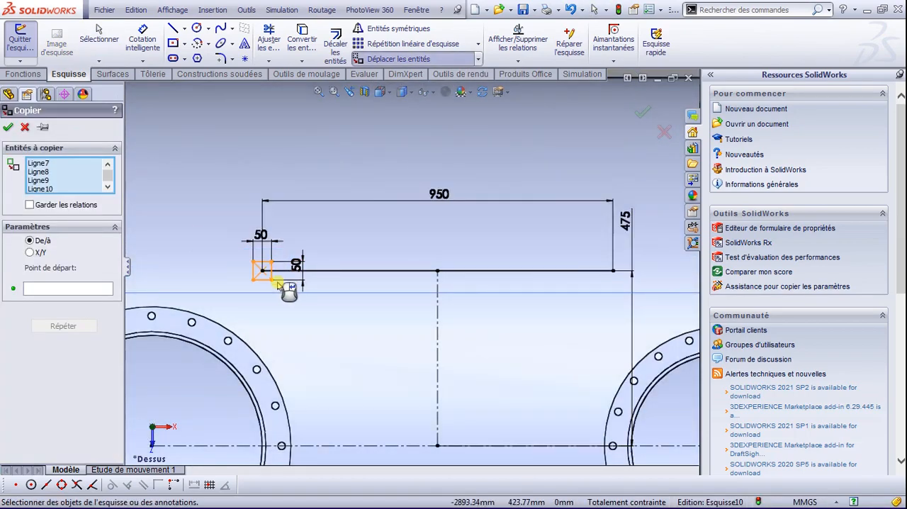
{"action": "left_click", "coordinate": [43, 287]}
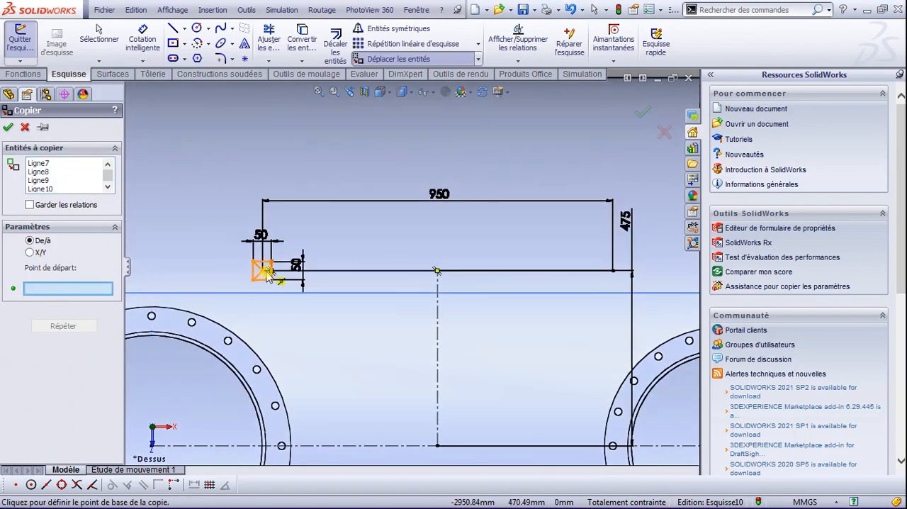
{"action": "left_click", "coordinate": [262, 271]}
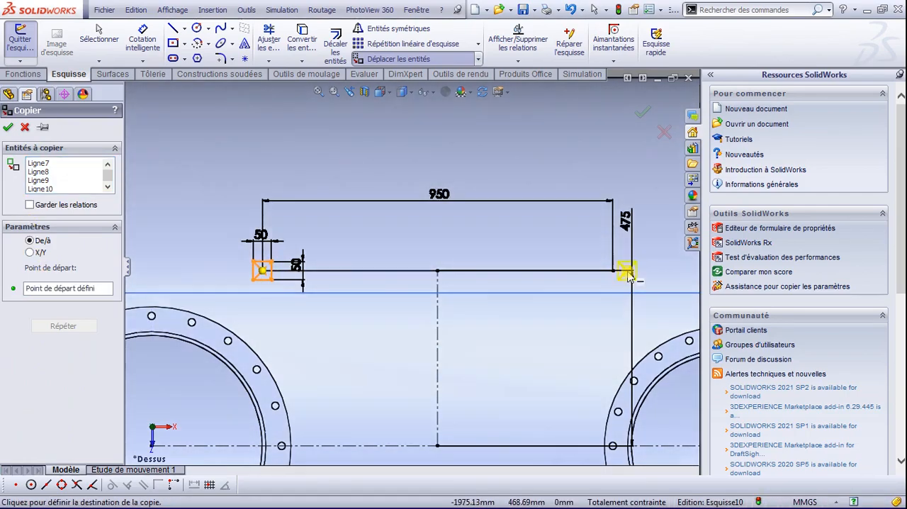
{"action": "left_click", "coordinate": [613, 271]}
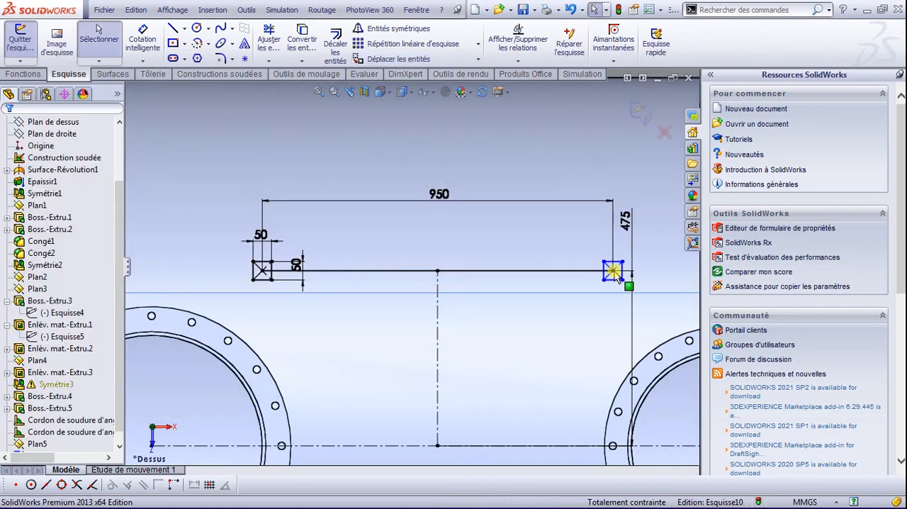
Step: Copy the two upper squares with their connecting line, from the line's right endpoint to the right endpoint of the mirrored lower line
{"action": "mouse_move", "coordinate": [235, 247]}
{"action": "left_mouse_down"}
{"action": "mouse_move", "coordinate": [348, 300]}
{"action": "mouse_move", "coordinate": [649, 310]}
{"action": "left_mouse_up"}
{"action": "left_click", "coordinate": [476, 59]}
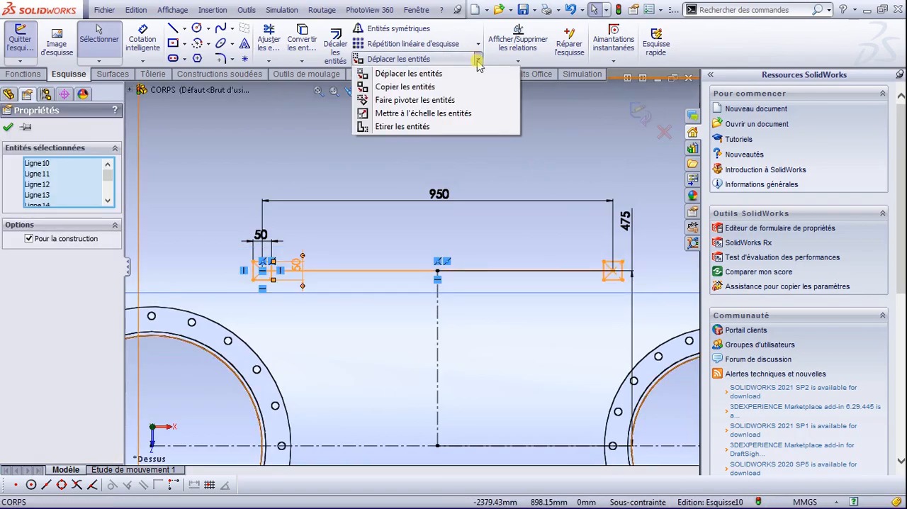
{"action": "left_click", "coordinate": [418, 86]}
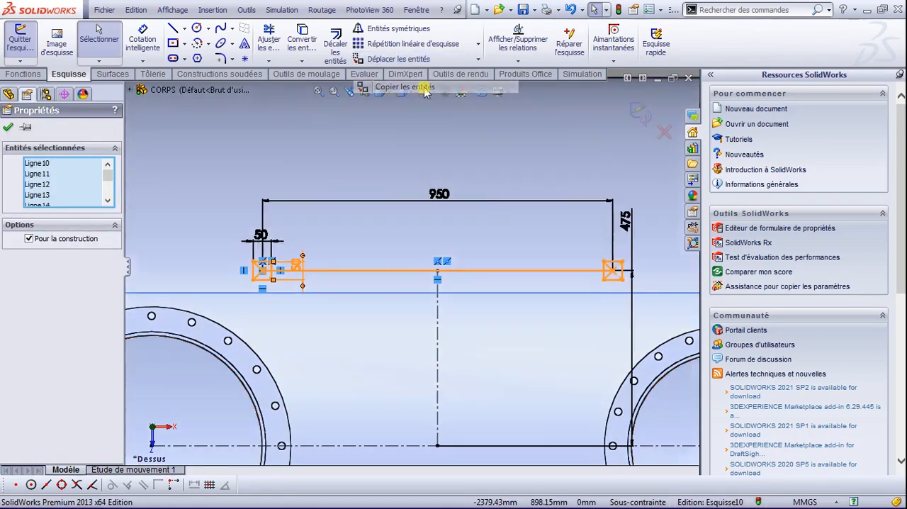
{"action": "left_click", "coordinate": [614, 270]}
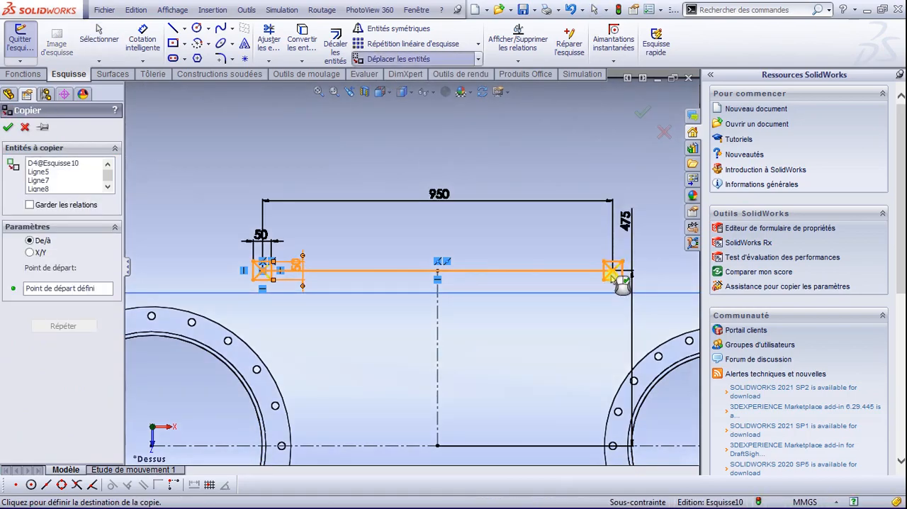
{"action": "scroll", "coordinate": [611, 283], "scroll_direction": "down", "scroll_amount": 2}
{"action": "scroll", "coordinate": [604, 318], "scroll_direction": "up", "scroll_amount": 5}
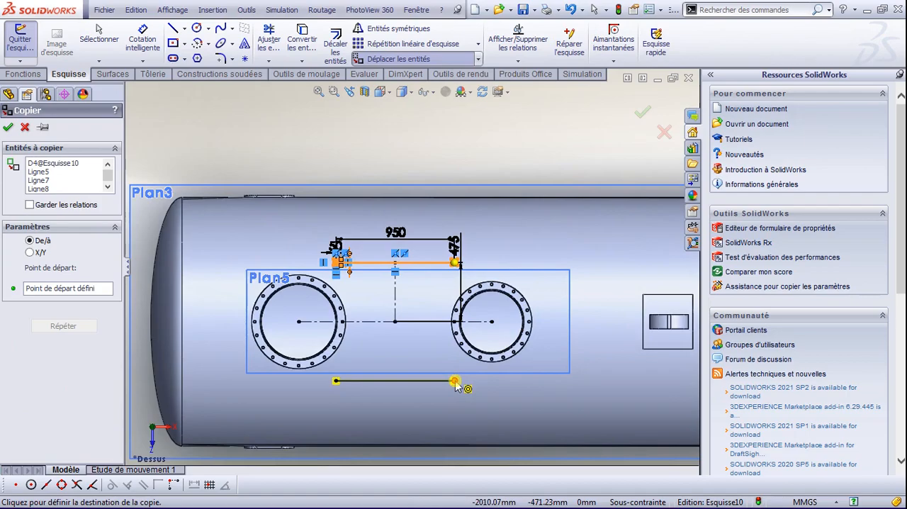
{"action": "left_click", "coordinate": [455, 381]}
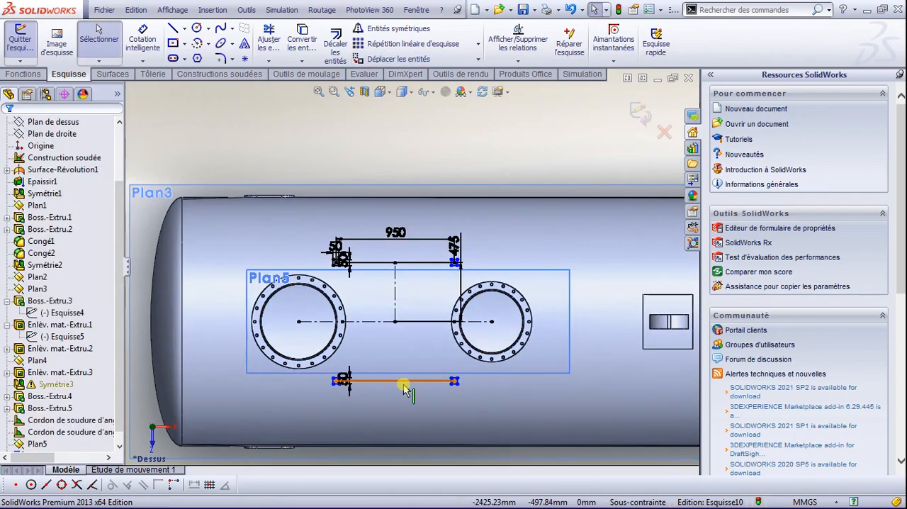
Step: Delete the upper 950 mm line and both overlapping lower lines, keeping only the four squares and the construction lines
{"action": "left_click", "coordinate": [403, 383]}
{"action": "key", "text": "Delete"}
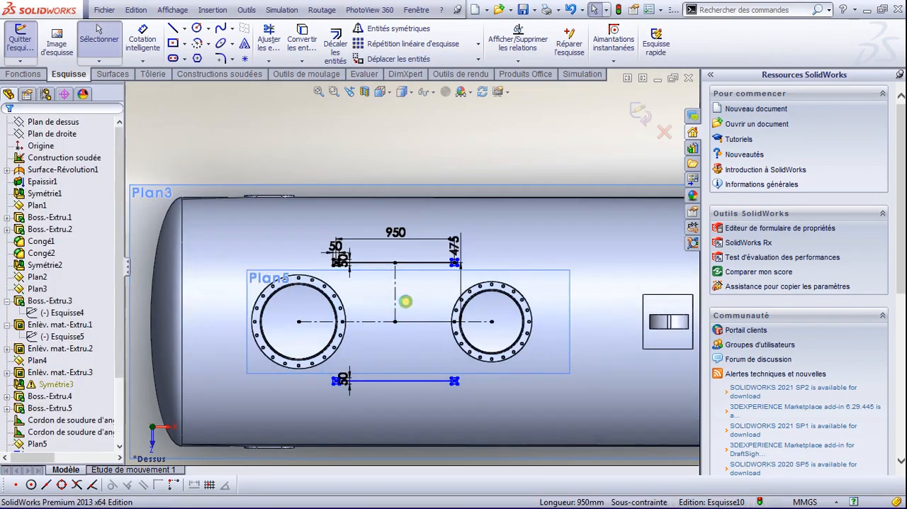
{"action": "left_click", "coordinate": [416, 262]}
{"action": "key", "text": "Delete"}
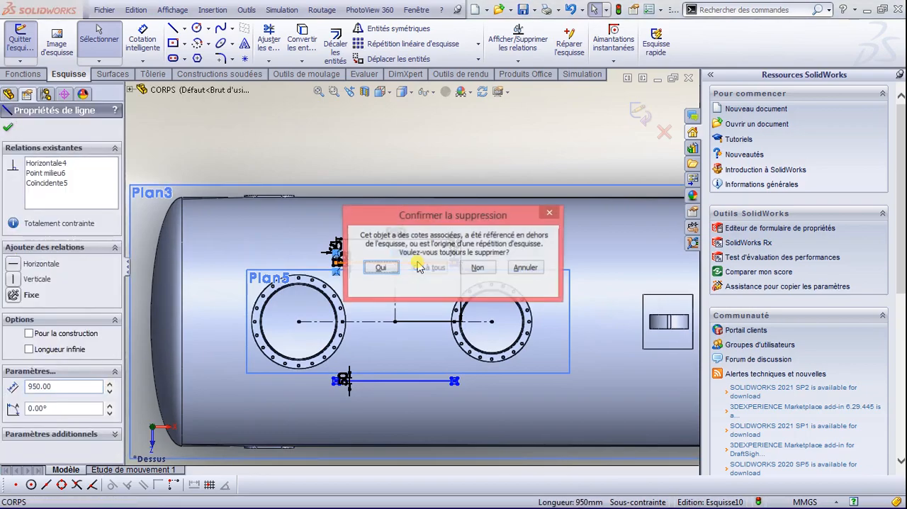
{"action": "left_click", "coordinate": [381, 268]}
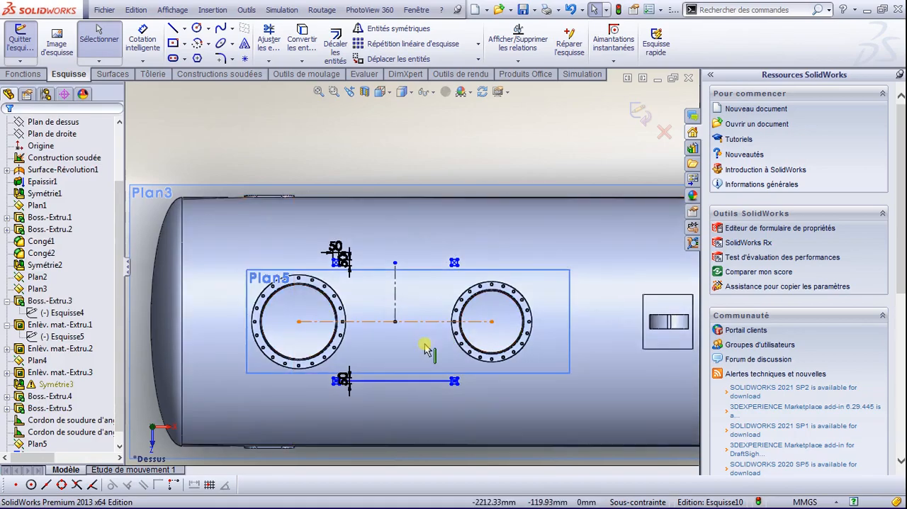
{"action": "scroll", "coordinate": [379, 377], "scroll_direction": "down", "scroll_amount": 3}
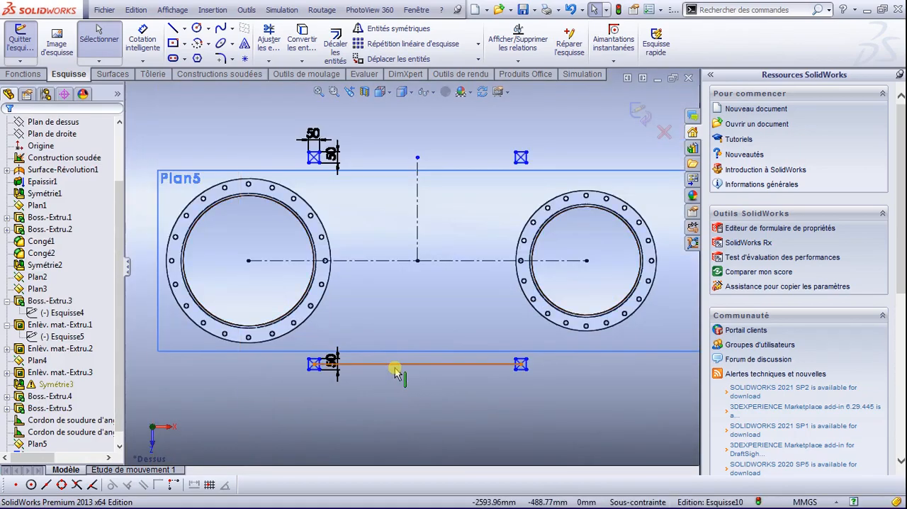
{"action": "left_click", "coordinate": [395, 369]}
{"action": "key", "text": "Delete"}
{"action": "scroll", "coordinate": [360, 229], "scroll_direction": "down", "scroll_amount": 2}
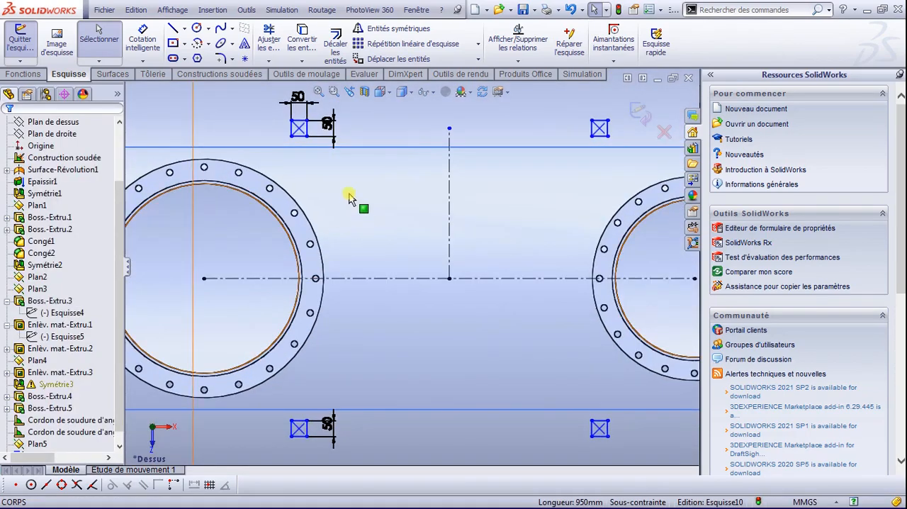
{"action": "scroll", "coordinate": [348, 148], "scroll_direction": "down", "scroll_amount": 1}
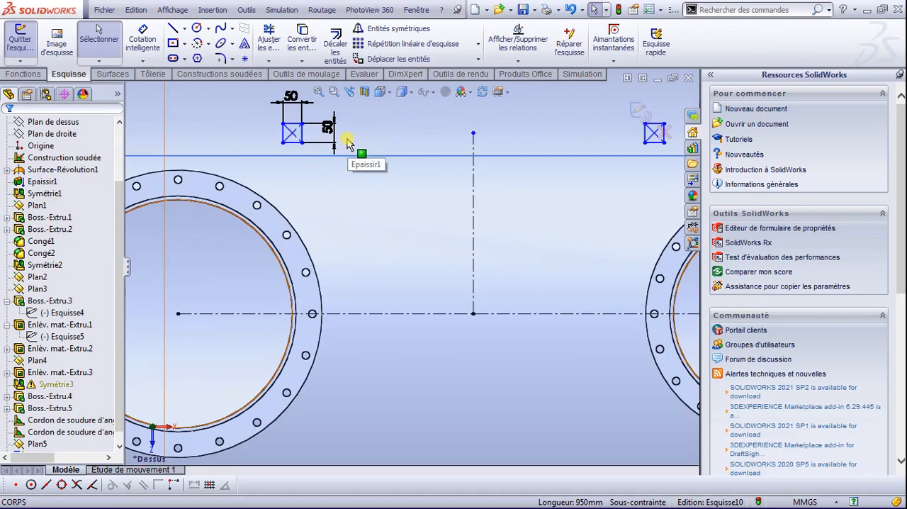
{"action": "scroll", "coordinate": [347, 144], "scroll_direction": "up", "scroll_amount": 2}
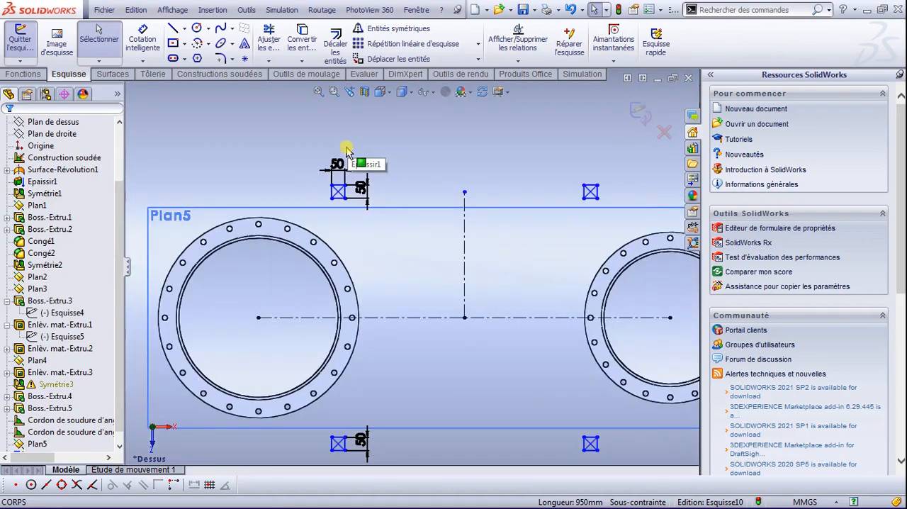
Step: Extrude the four 50 mm squares down from the sketch plane to the tank shell, using the up-to-next-surface end condition in the reversed direction
{"action": "left_click", "coordinate": [27, 75]}
{"action": "left_click", "coordinate": [30, 44]}
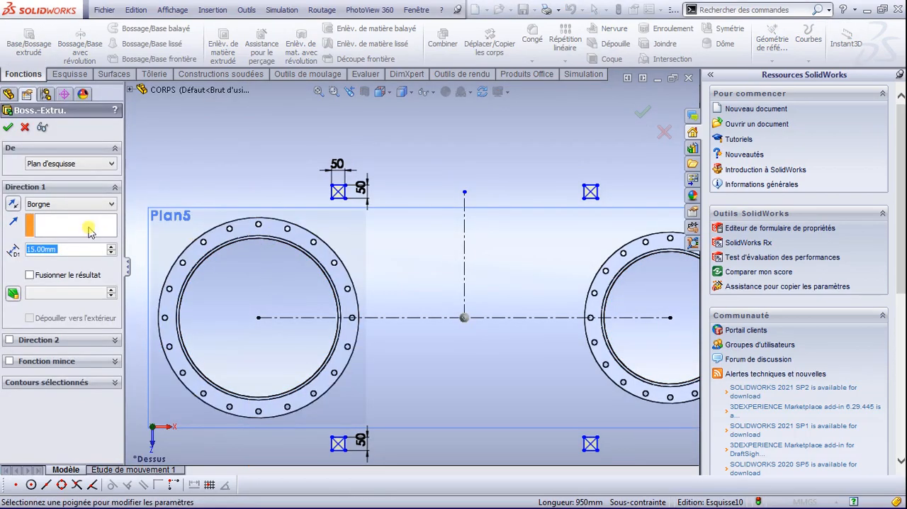
{"action": "left_click", "coordinate": [332, 301]}
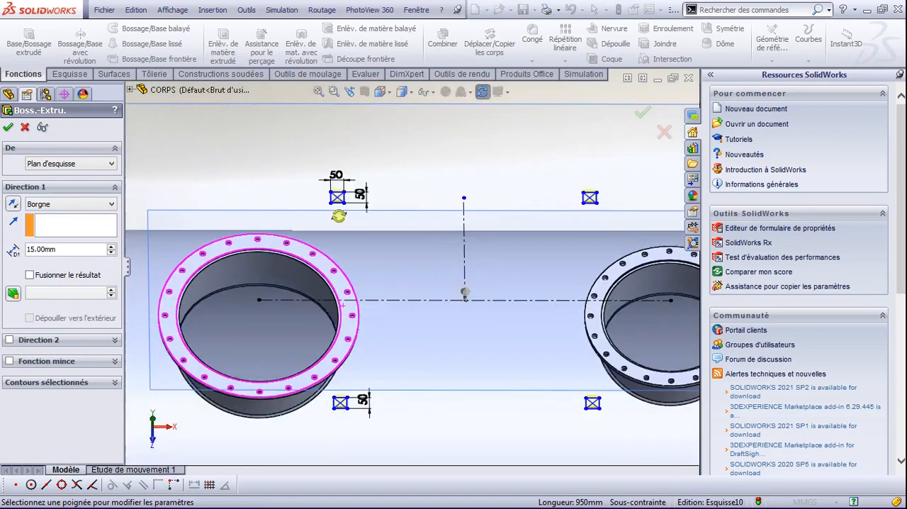
{"action": "mouse_move", "coordinate": [389, 305]}
{"action": "middle_mouse_down"}
{"action": "mouse_move", "coordinate": [379, 282]}
{"action": "mouse_move", "coordinate": [378, 292]}
{"action": "middle_mouse_up"}
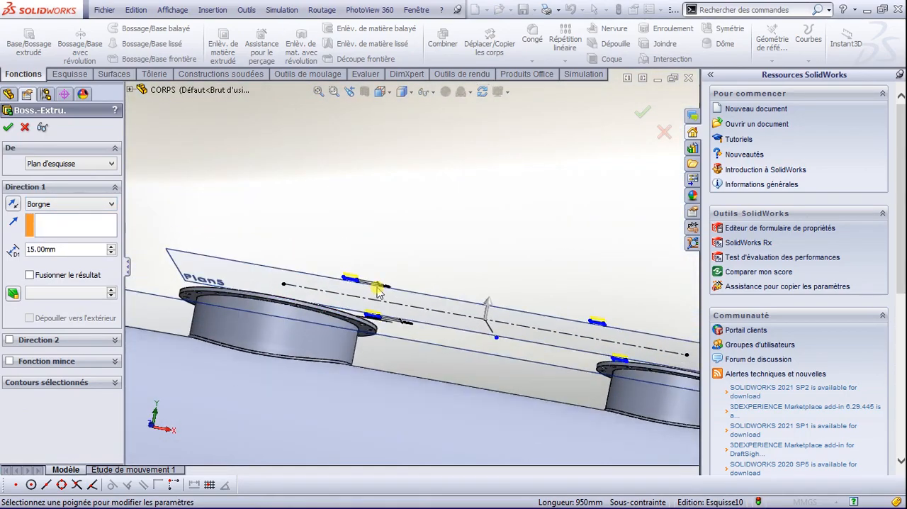
{"action": "left_click", "coordinate": [12, 204]}
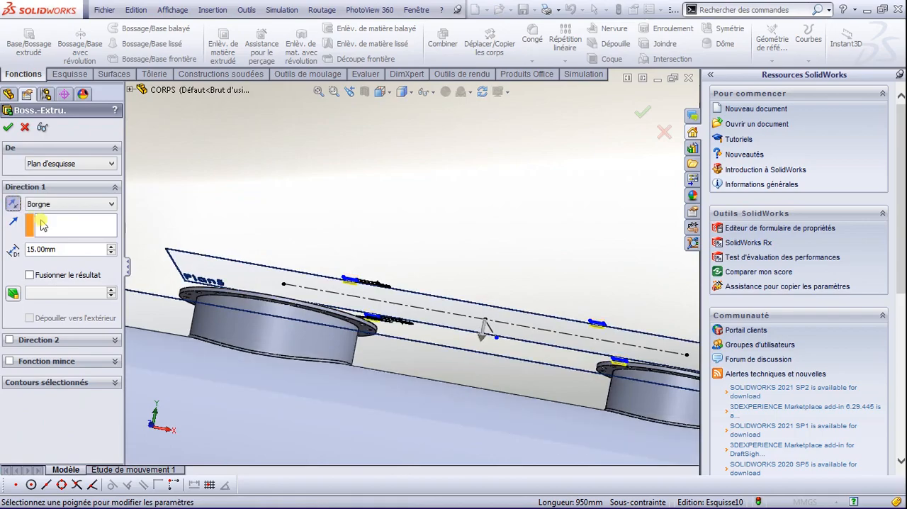
{"action": "left_click", "coordinate": [67, 205]}
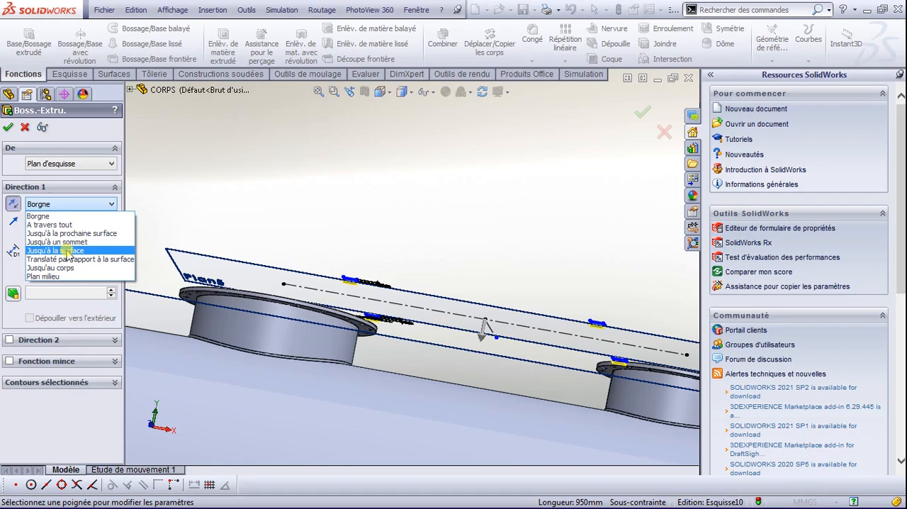
{"action": "left_click", "coordinate": [79, 233]}
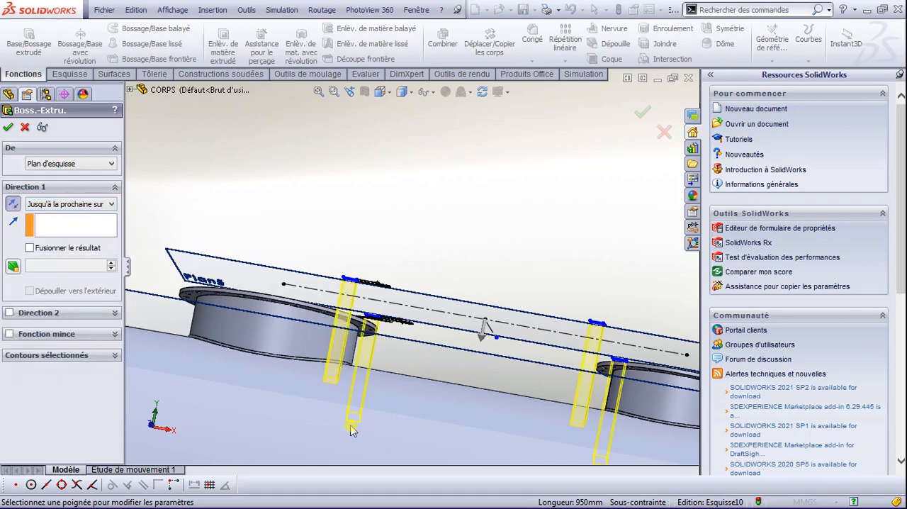
{"action": "middle_click_drag", "start_coordinate": [415, 383], "coordinate": [137, 248]}
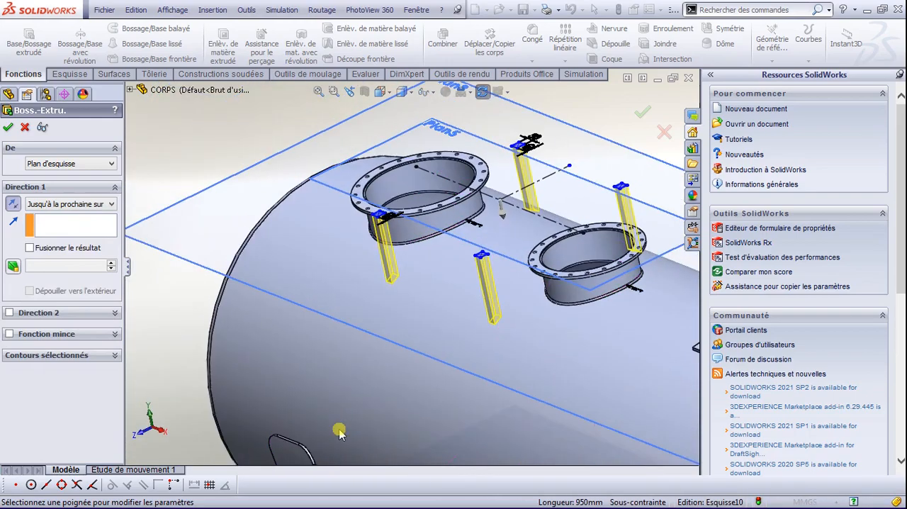
{"action": "left_click", "coordinate": [7, 129]}
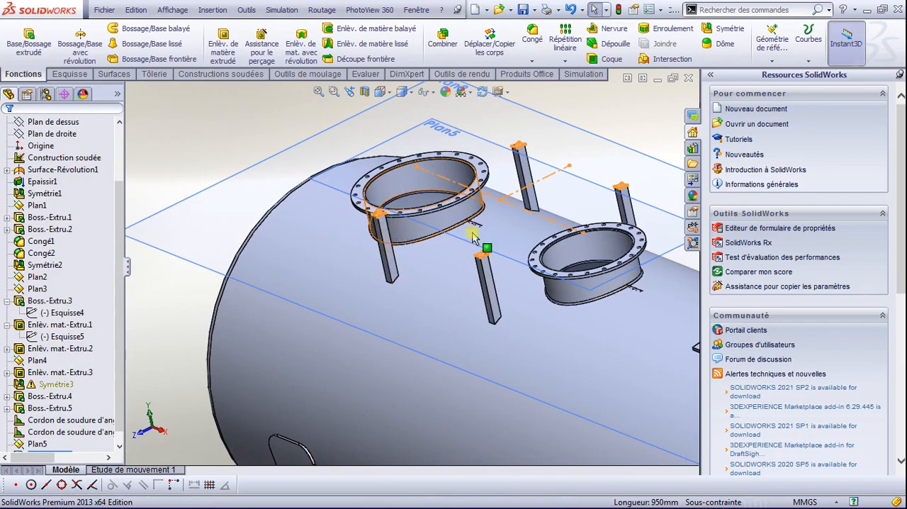
Step: Examine the four square posts around the flanges in perspective and from the top view
{"action": "scroll", "coordinate": [518, 237], "scroll_direction": "down", "scroll_amount": 2}
{"action": "scroll", "coordinate": [518, 238], "scroll_direction": "up", "scroll_amount": 4}
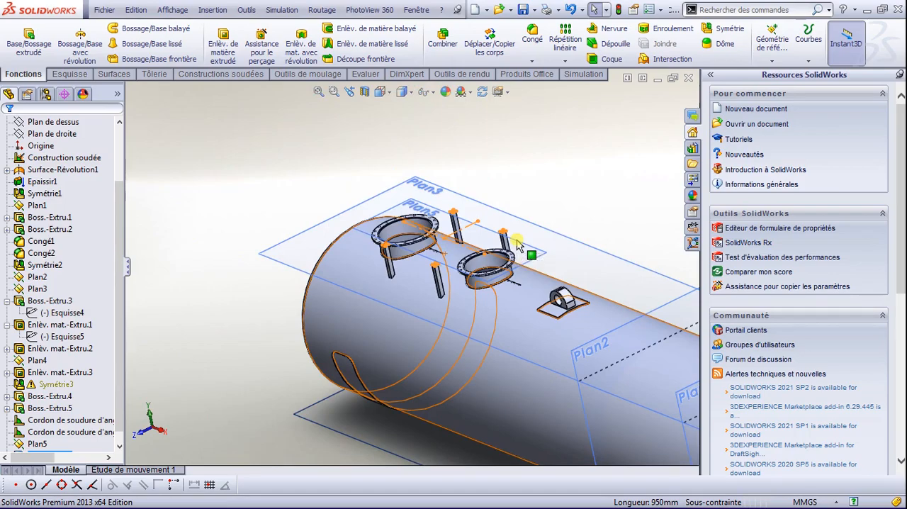
{"action": "scroll", "coordinate": [476, 255], "scroll_direction": "down", "scroll_amount": 2}
{"action": "scroll", "coordinate": [452, 271], "scroll_direction": "down", "scroll_amount": 1}
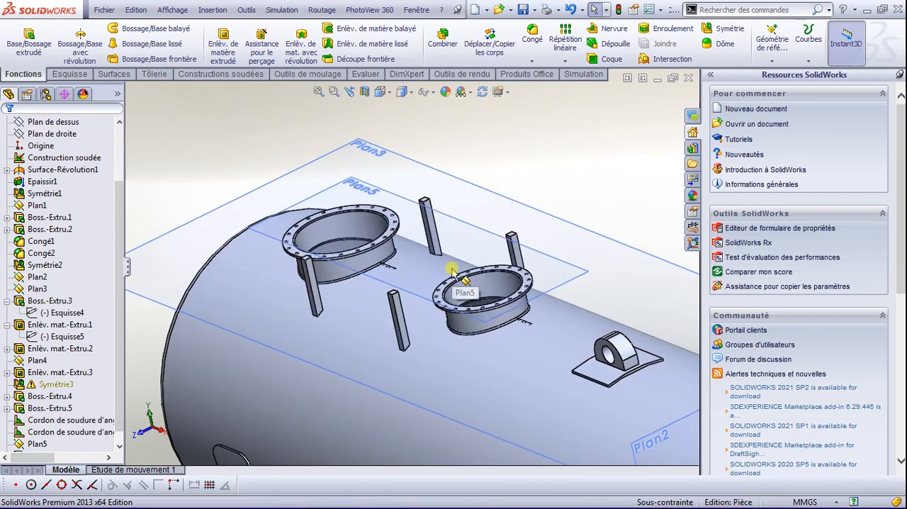
{"action": "key", "text": "space"}
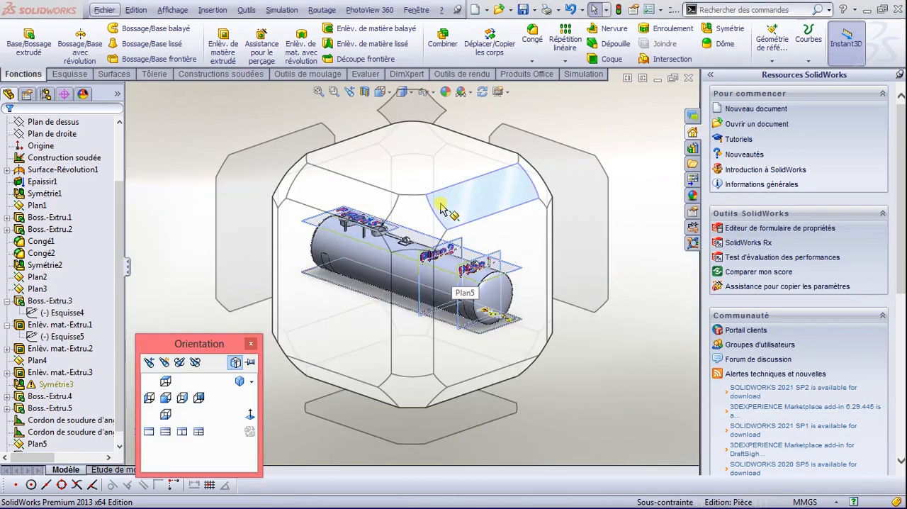
{"action": "left_click", "coordinate": [417, 183]}
{"action": "scroll", "coordinate": [294, 257], "scroll_direction": "down", "scroll_amount": 3}
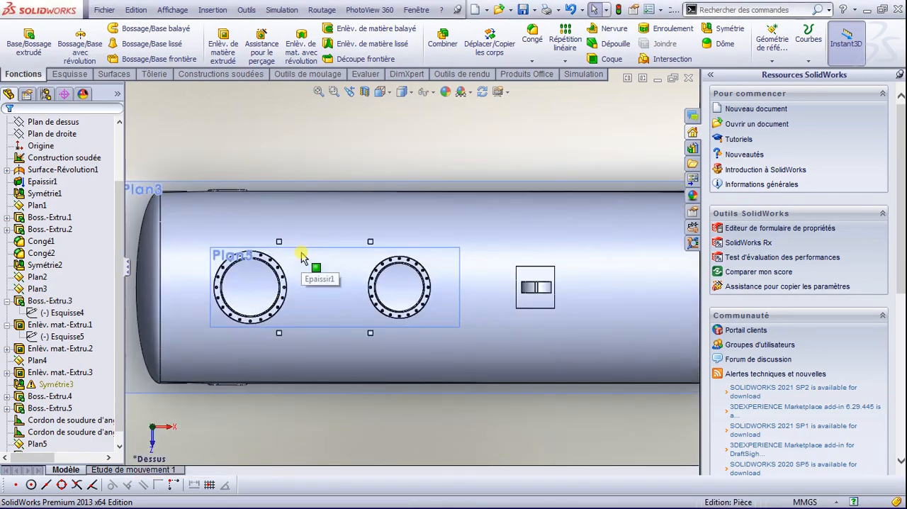
{"action": "scroll", "coordinate": [293, 258], "scroll_direction": "down", "scroll_amount": 3}
{"action": "scroll", "coordinate": [418, 265], "scroll_direction": "down", "scroll_amount": 3}
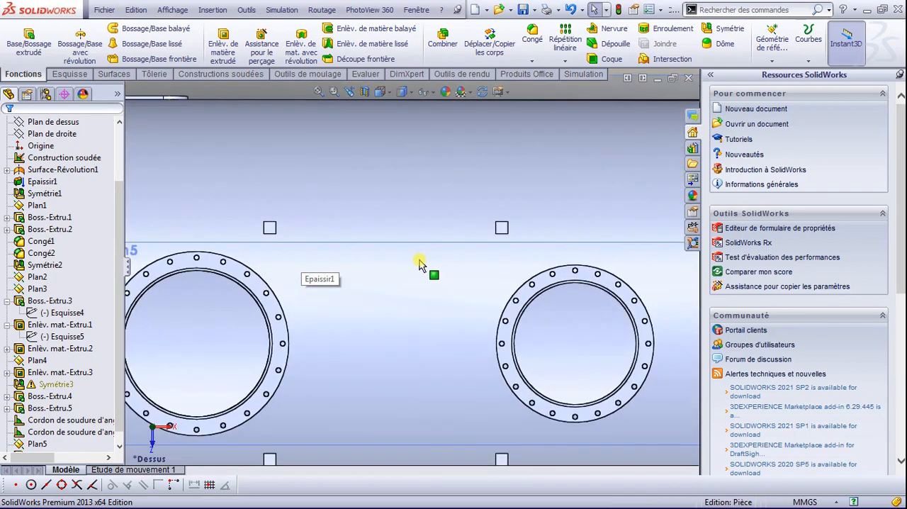
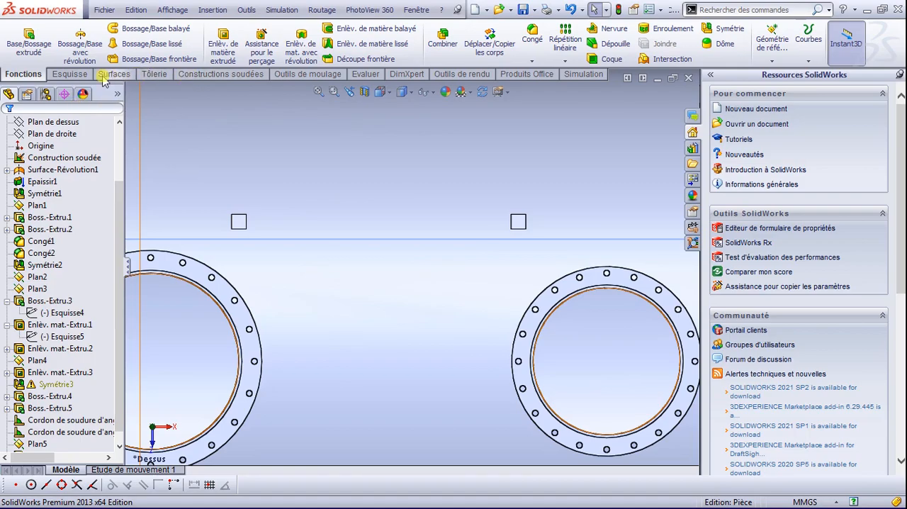
Step: Place an ISO M18 clearance hole, blind 100 mm deep, on the top face of the square post beside the larger flange
{"action": "left_click", "coordinate": [83, 75]}
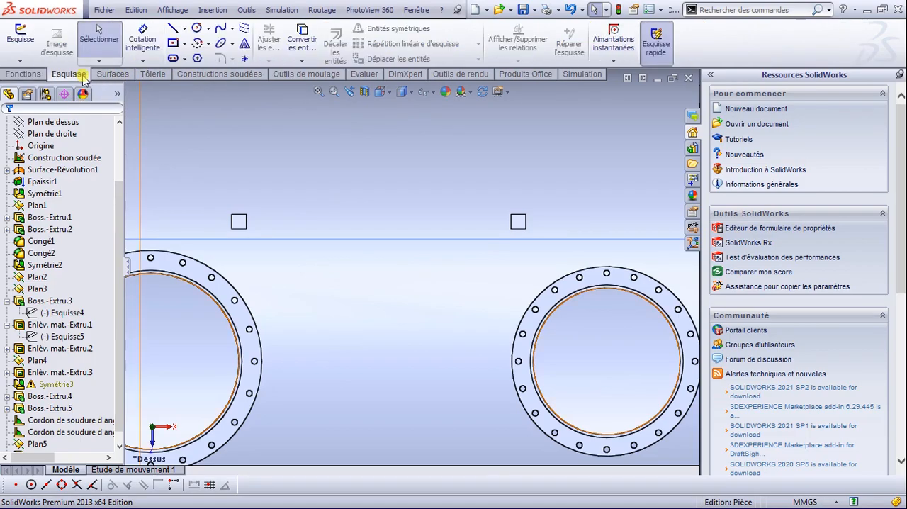
{"action": "left_click", "coordinate": [36, 77]}
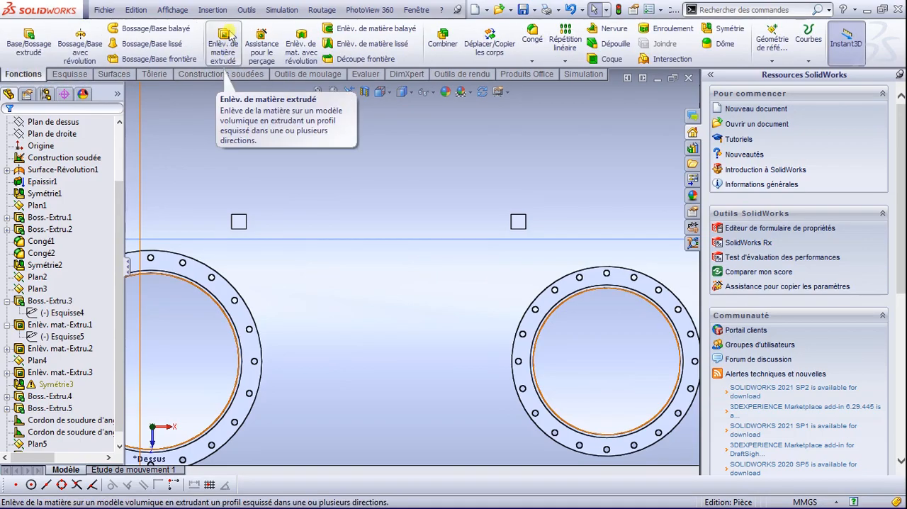
{"action": "left_click", "coordinate": [262, 44]}
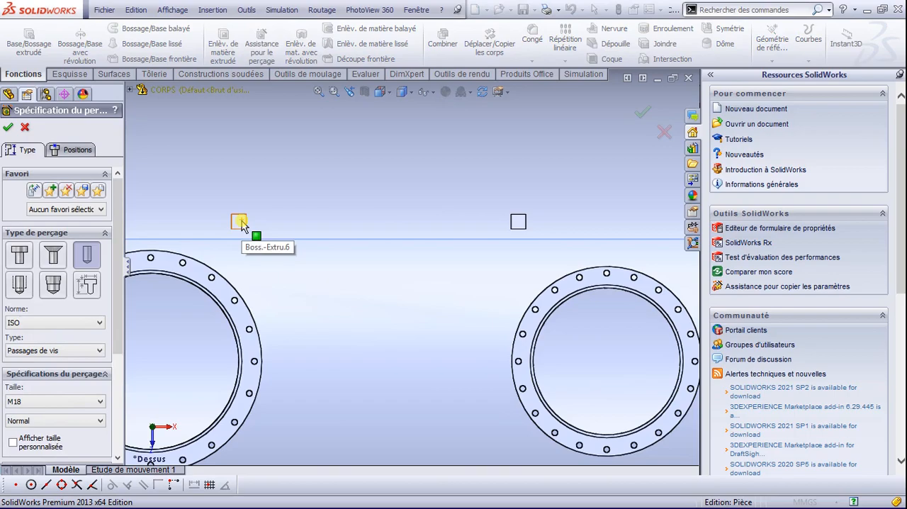
{"action": "scroll", "coordinate": [242, 224], "scroll_direction": "down", "scroll_amount": 4}
{"action": "left_click_drag", "start_coordinate": [117, 268], "coordinate": [117, 381]}
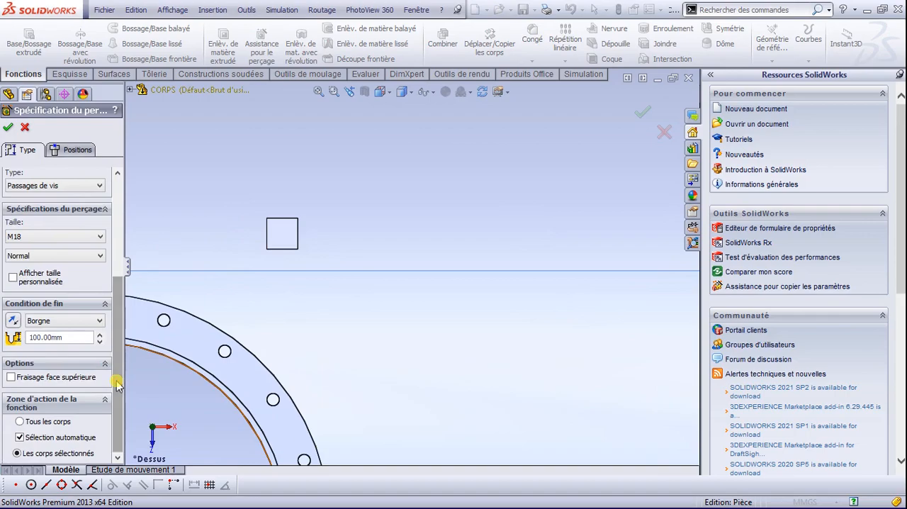
{"action": "left_click_drag", "start_coordinate": [112, 306], "coordinate": [119, 206]}
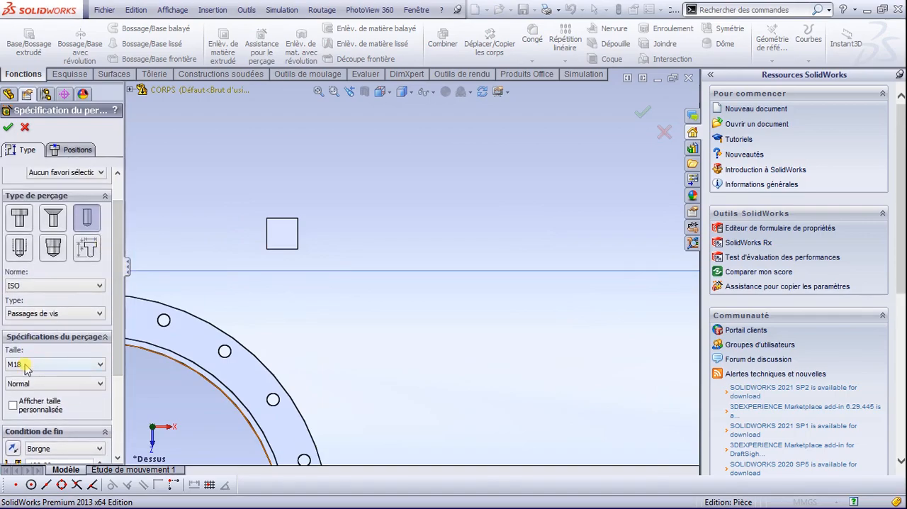
{"action": "left_click", "coordinate": [75, 149]}
{"action": "left_click", "coordinate": [280, 239]}
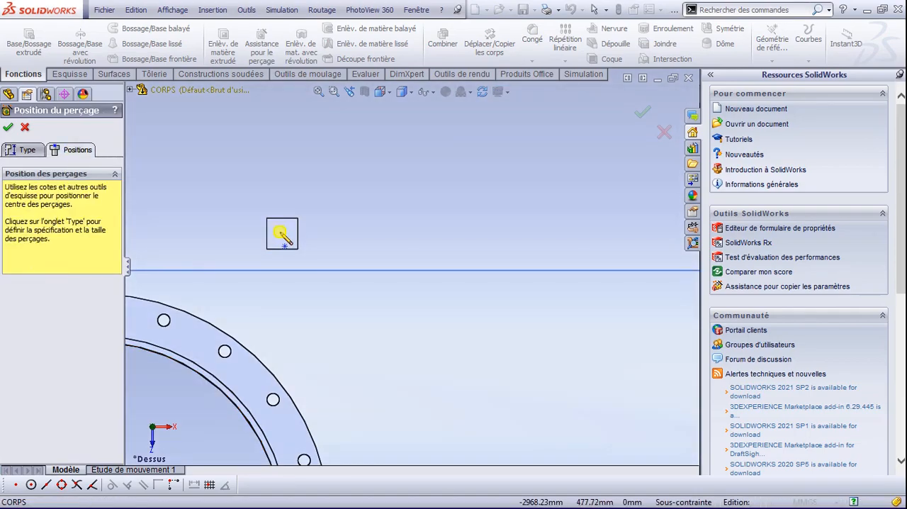
{"action": "left_click", "coordinate": [281, 234]}
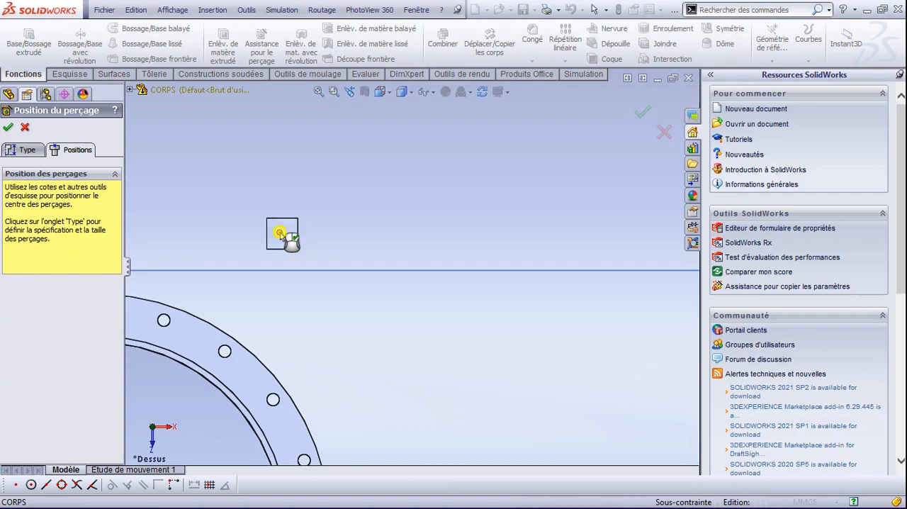
Step: Dimension the hole centre 25 mm from the upper edge of the post's top face
{"action": "left_click", "coordinate": [69, 74]}
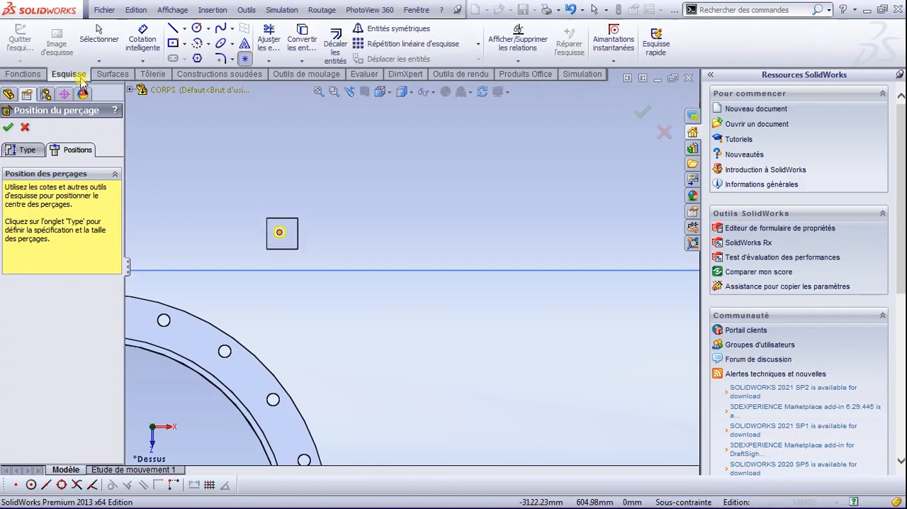
{"action": "left_click", "coordinate": [142, 39]}
{"action": "scroll", "coordinate": [273, 237], "scroll_direction": "down", "scroll_amount": 4}
{"action": "scroll", "coordinate": [289, 239], "scroll_direction": "down", "scroll_amount": 1}
{"action": "left_click", "coordinate": [321, 249]}
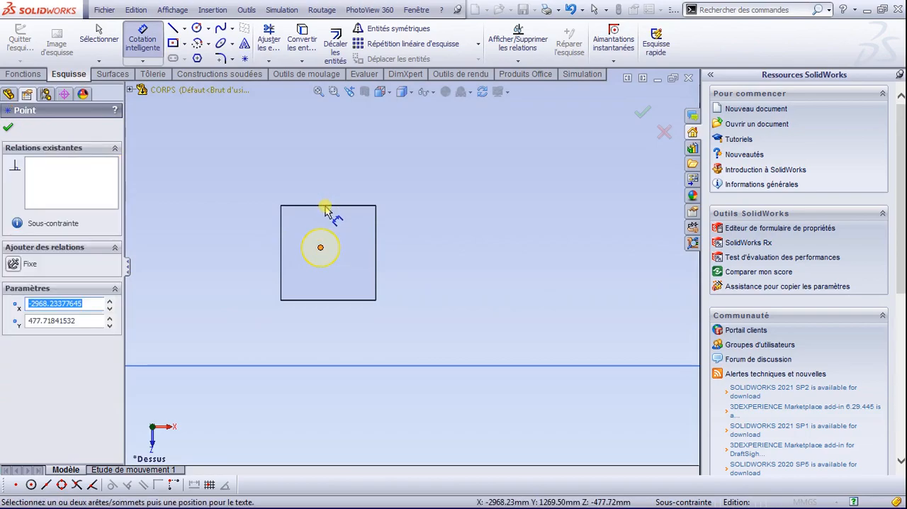
{"action": "left_click", "coordinate": [326, 206]}
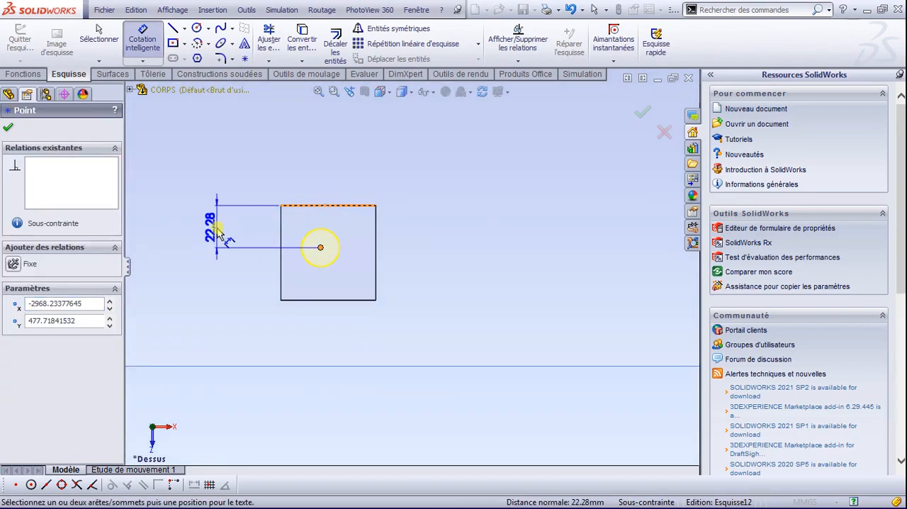
{"action": "left_click", "coordinate": [218, 234]}
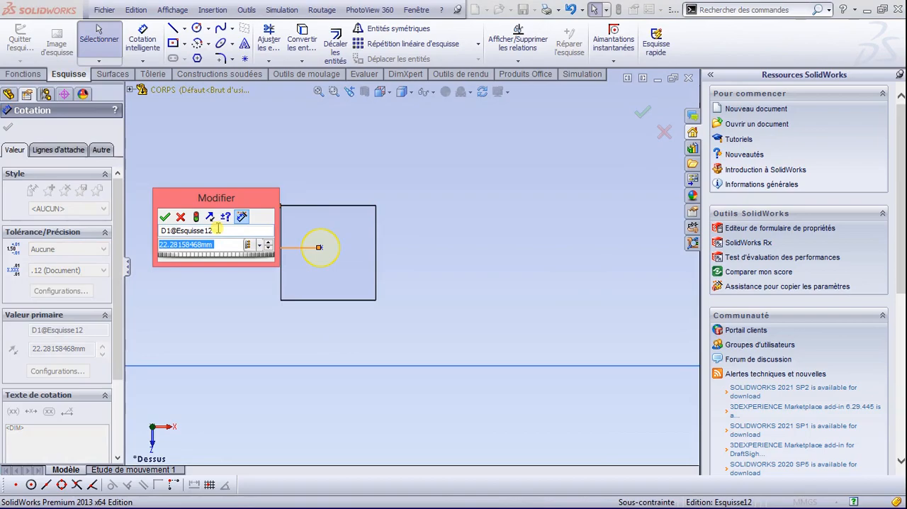
{"action": "type", "text": "25"}
{"action": "key", "text": "Return"}
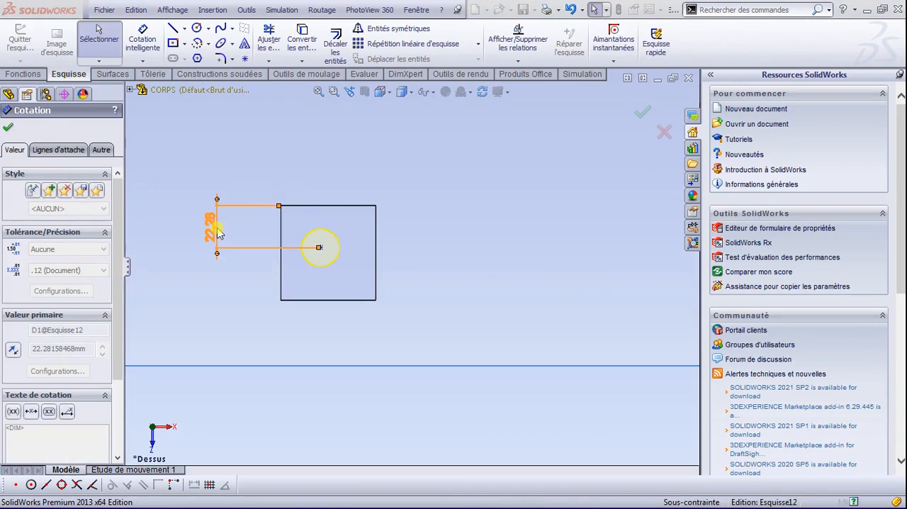
Step: Dimension the hole centre 25 mm from the right edge of the post's top face and complete the hole
{"action": "left_click", "coordinate": [321, 254]}
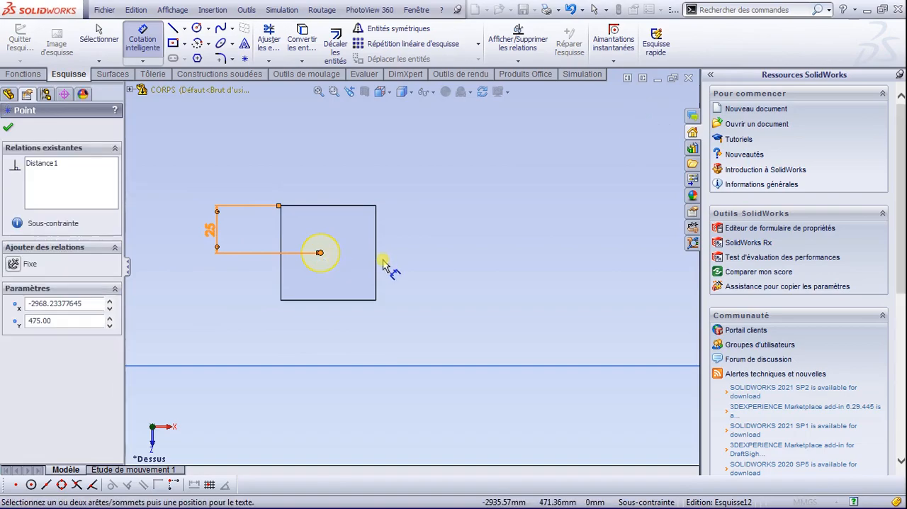
{"action": "left_click", "coordinate": [376, 254]}
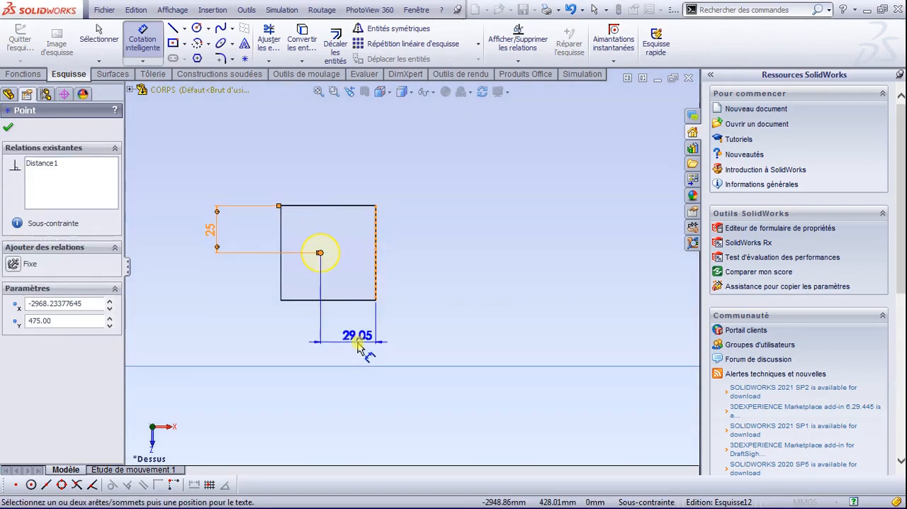
{"action": "left_click", "coordinate": [358, 343]}
{"action": "key", "text": "Return"}
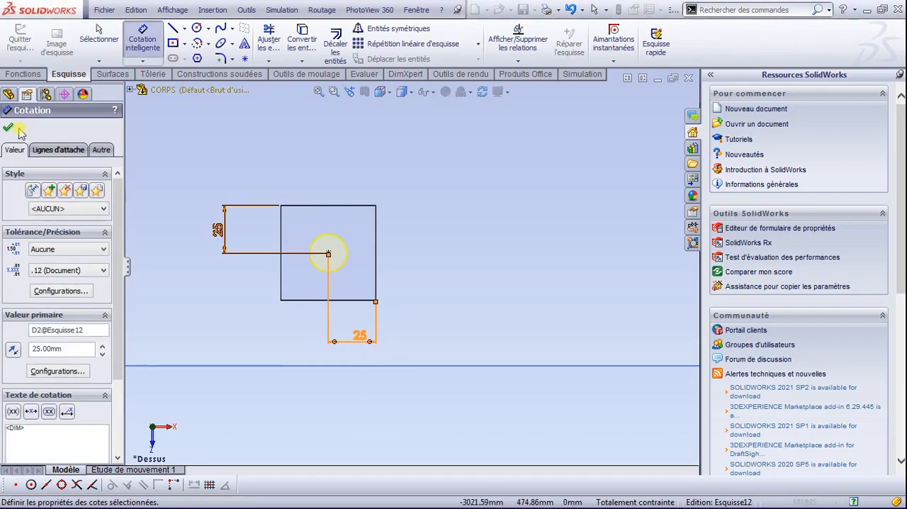
{"action": "left_click", "coordinate": [11, 129]}
{"action": "scroll", "coordinate": [398, 298], "scroll_direction": "up", "scroll_amount": 4}
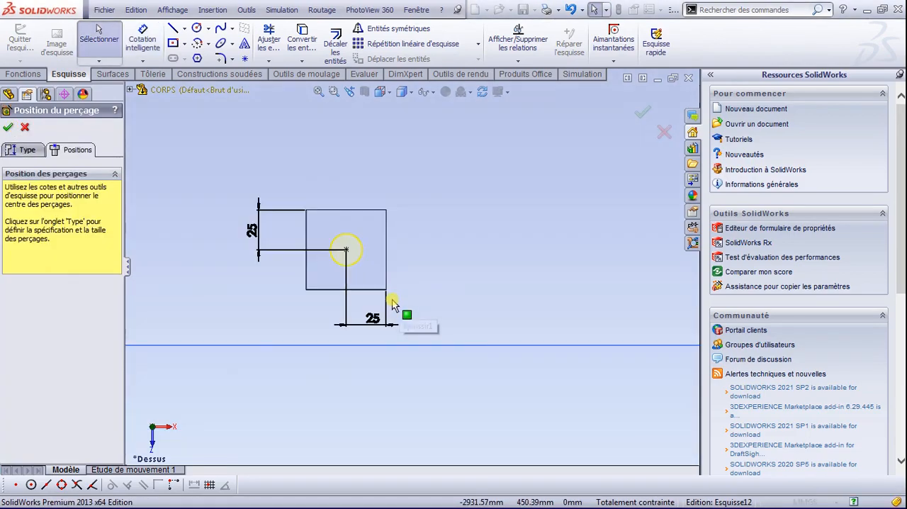
{"action": "scroll", "coordinate": [390, 305], "scroll_direction": "up", "scroll_amount": 3}
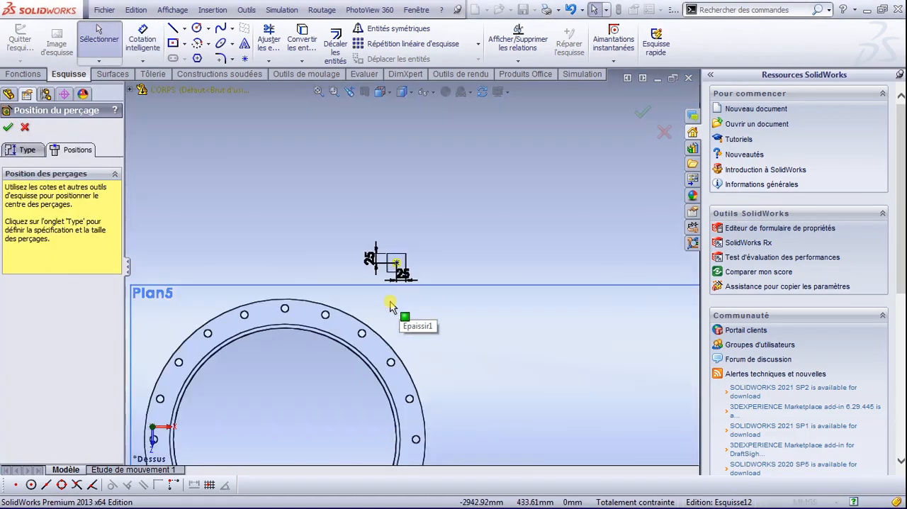
{"action": "left_click", "coordinate": [9, 129]}
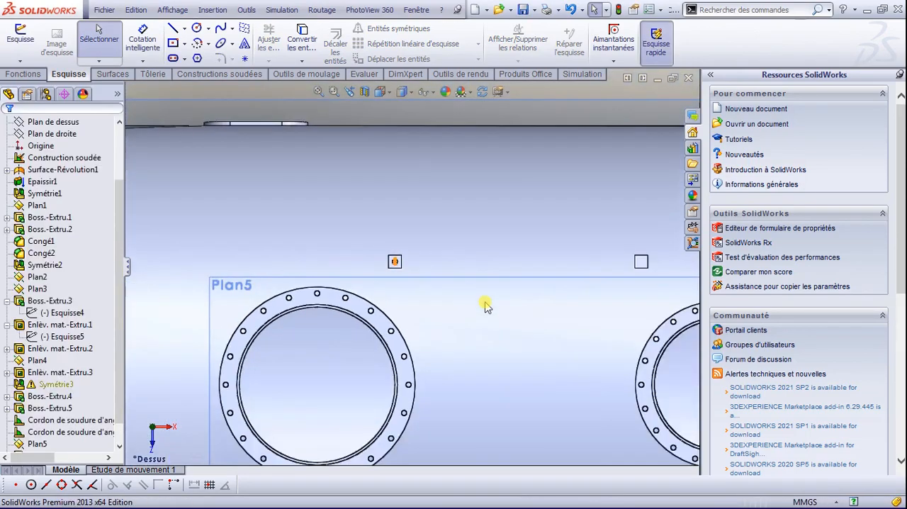
Step: Start a linear pattern of the M18 hole, using the post's top edge along the tank's length as Direction 1
{"action": "scroll", "coordinate": [599, 323], "scroll_direction": "down", "scroll_amount": 2}
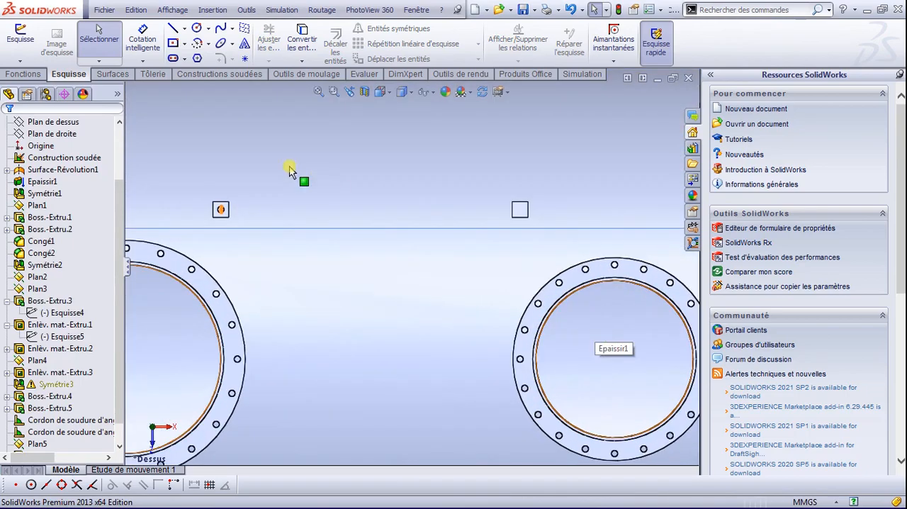
{"action": "left_click", "coordinate": [32, 74]}
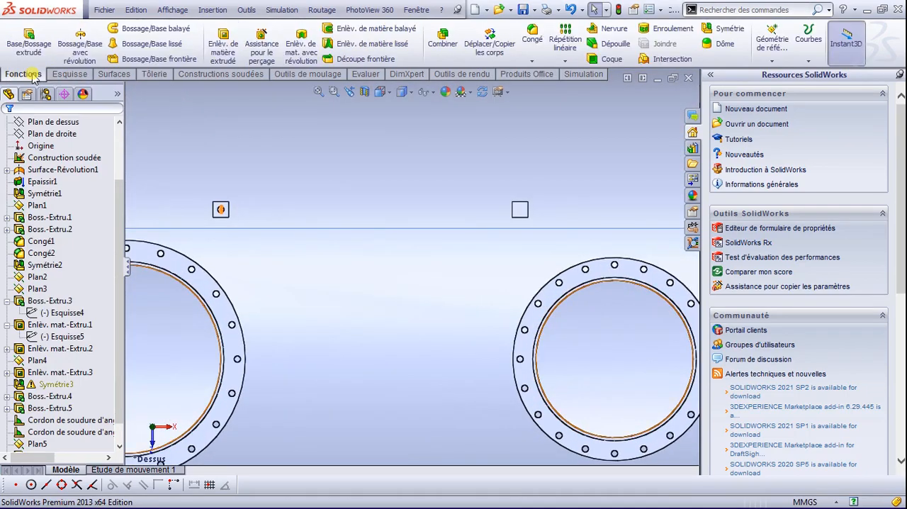
{"action": "left_click", "coordinate": [565, 61]}
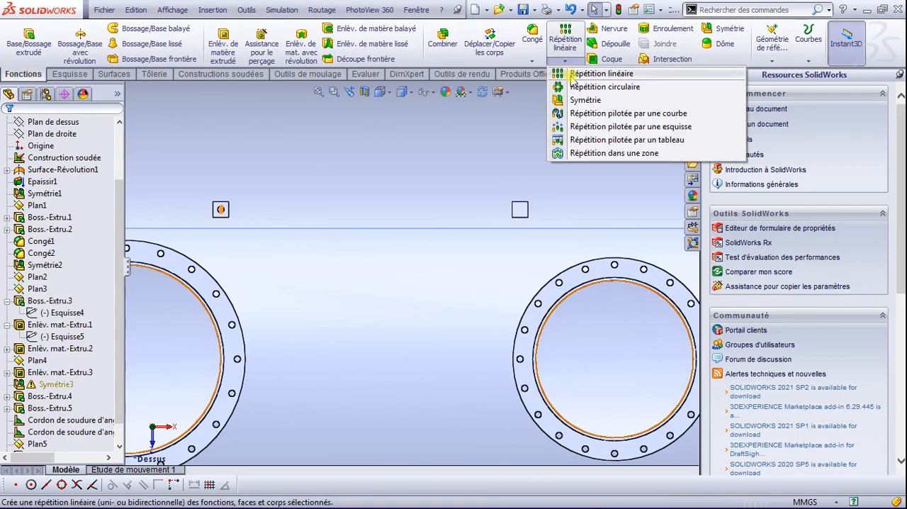
{"action": "left_click", "coordinate": [572, 78]}
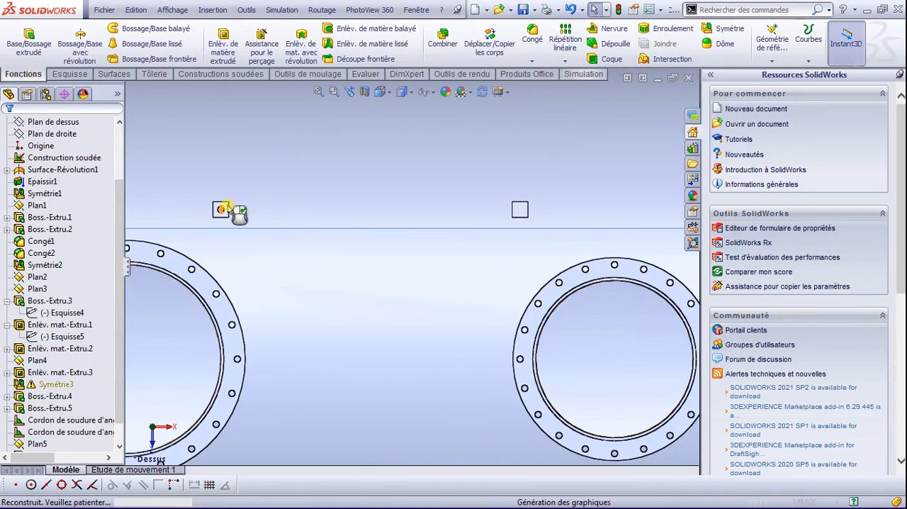
{"action": "scroll", "coordinate": [239, 224], "scroll_direction": "down", "scroll_amount": 5}
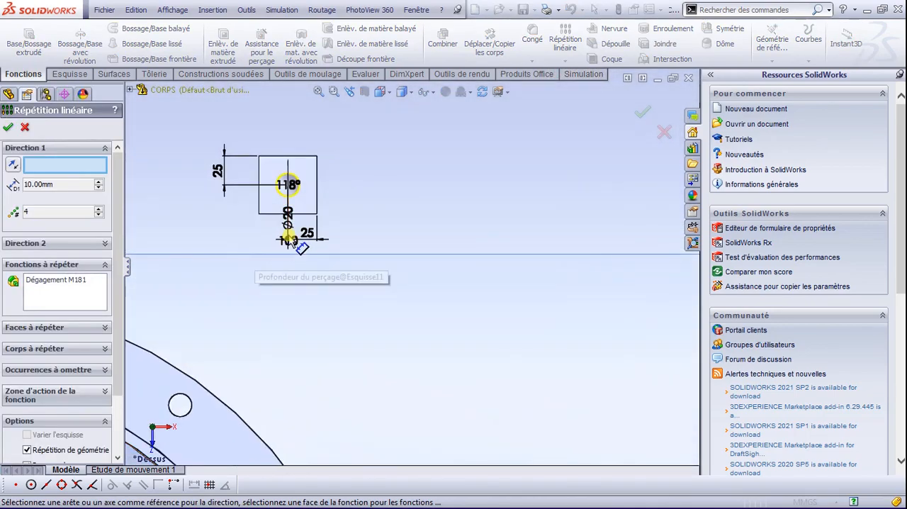
{"action": "mouse_move", "coordinate": [374, 284]}
{"action": "middle_mouse_down"}
{"action": "mouse_move", "coordinate": [370, 236]}
{"action": "mouse_move", "coordinate": [381, 261]}
{"action": "middle_mouse_up"}
{"action": "scroll", "coordinate": [380, 261], "scroll_direction": "up", "scroll_amount": 6}
{"action": "key", "text": "space"}
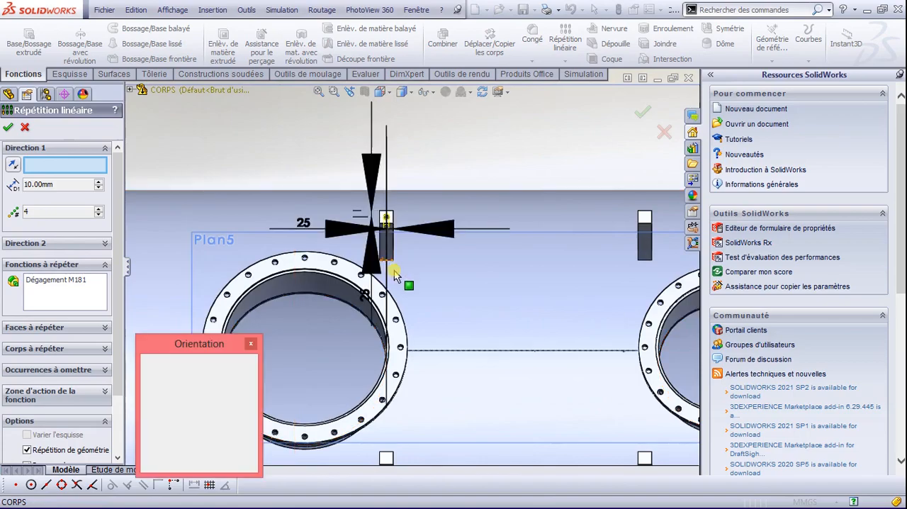
{"action": "left_click", "coordinate": [397, 216]}
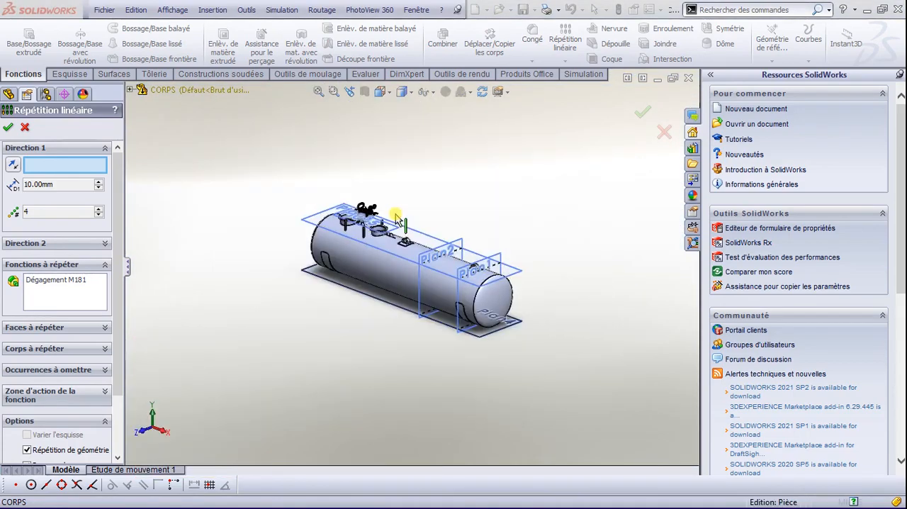
{"action": "scroll", "coordinate": [365, 214], "scroll_direction": "down", "scroll_amount": 8}
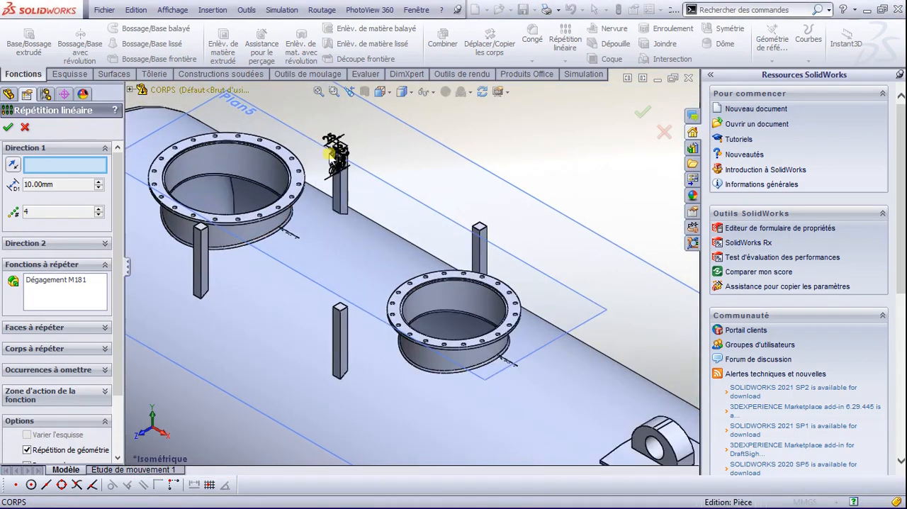
{"action": "scroll", "coordinate": [385, 225], "scroll_direction": "down", "scroll_amount": 5}
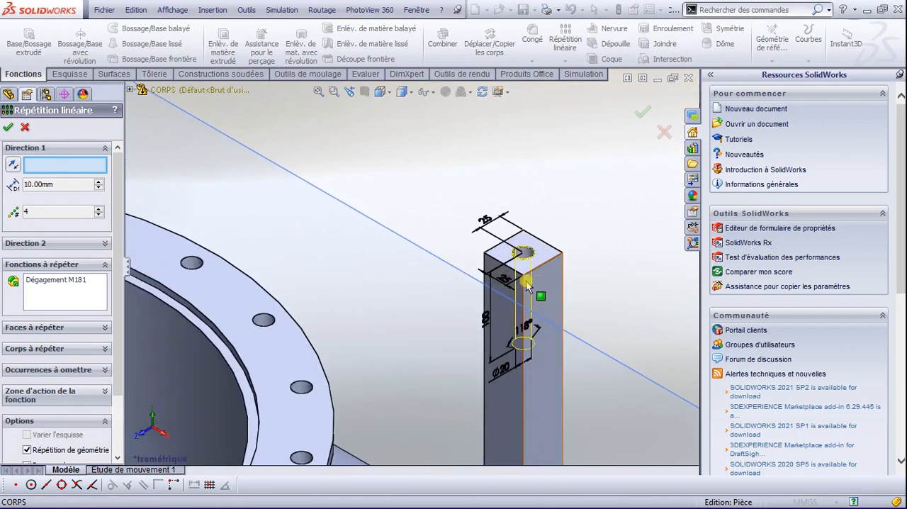
{"action": "left_click", "coordinate": [517, 274]}
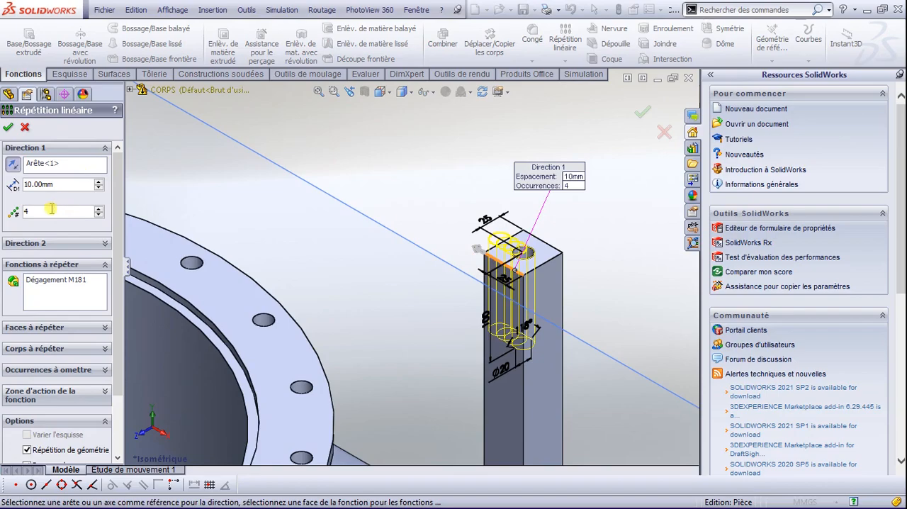
Step: Set the hole pattern to 2 instances spaced 950 mm apart and reverse its direction toward the post by the smaller flange
{"action": "left_click", "coordinate": [99, 214]}
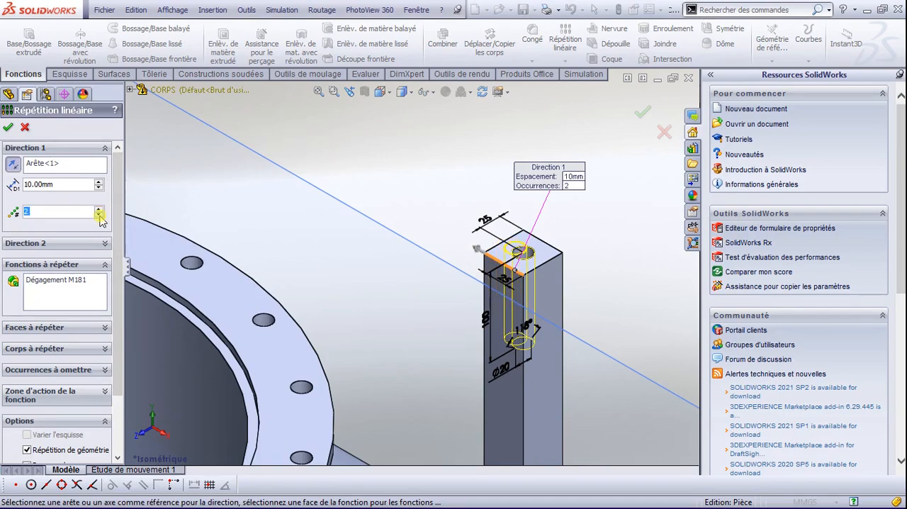
{"action": "key", "text": "shift+Tab"}
{"action": "type", "text": "950"}
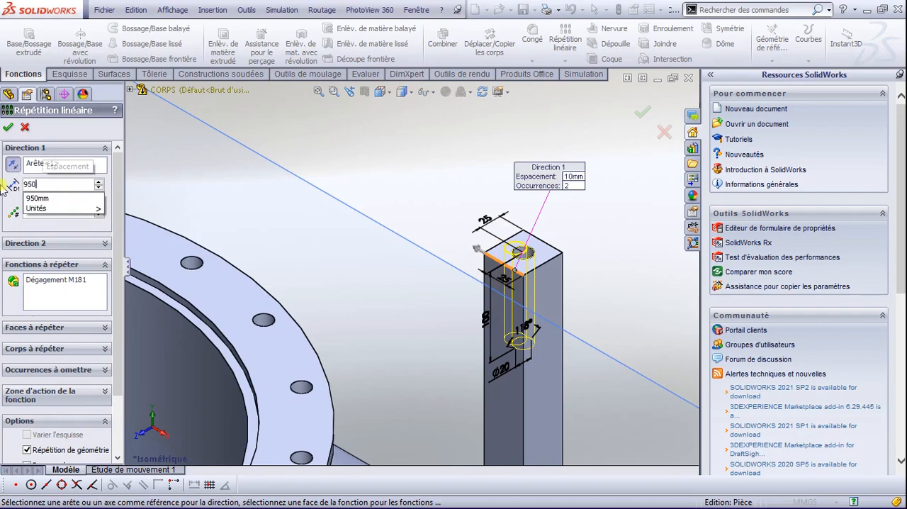
{"action": "key", "text": "Return"}
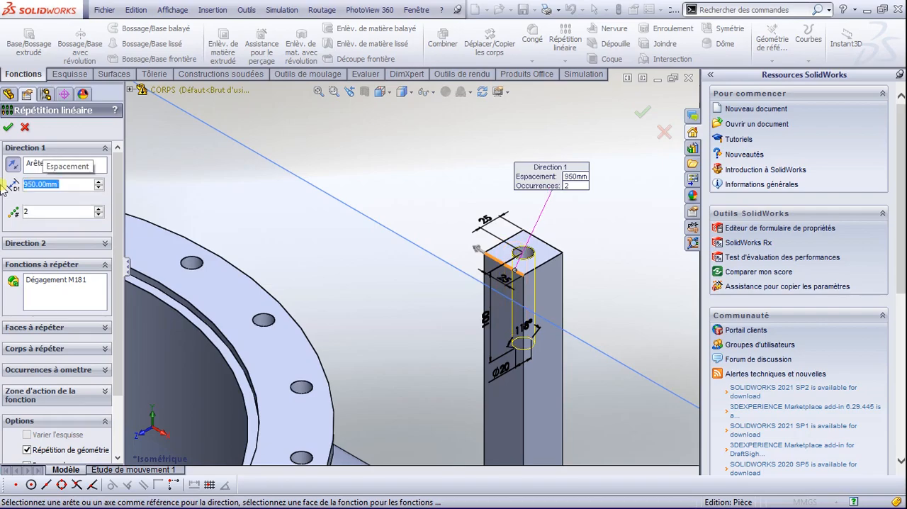
{"action": "scroll", "coordinate": [324, 264], "scroll_direction": "up", "scroll_amount": 3}
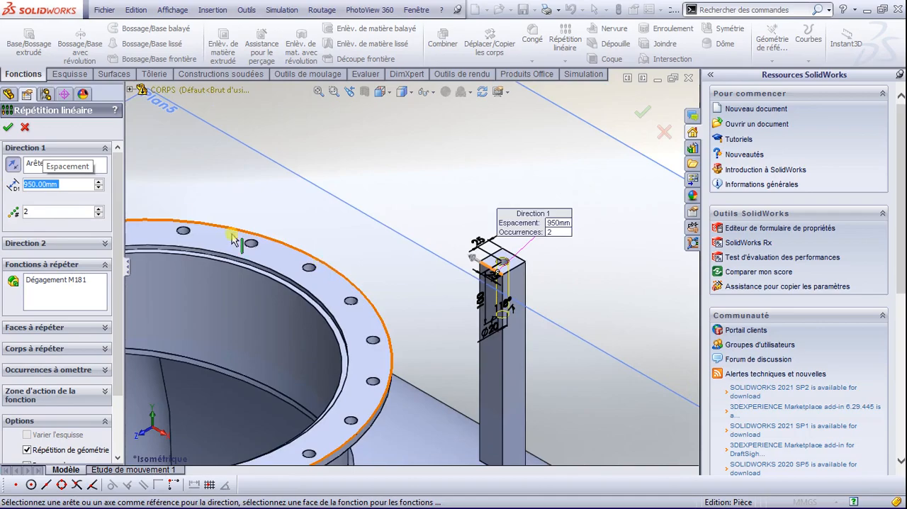
{"action": "left_click", "coordinate": [15, 165]}
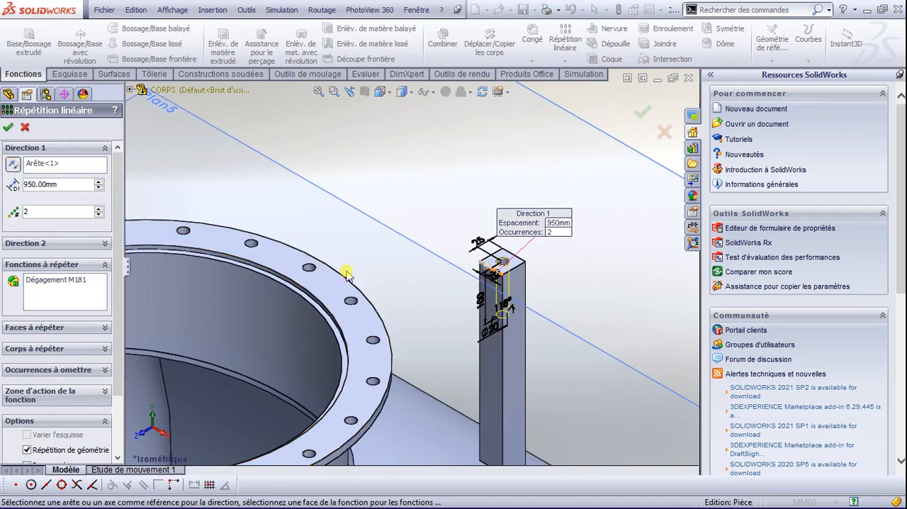
{"action": "scroll", "coordinate": [347, 275], "scroll_direction": "up", "scroll_amount": 6}
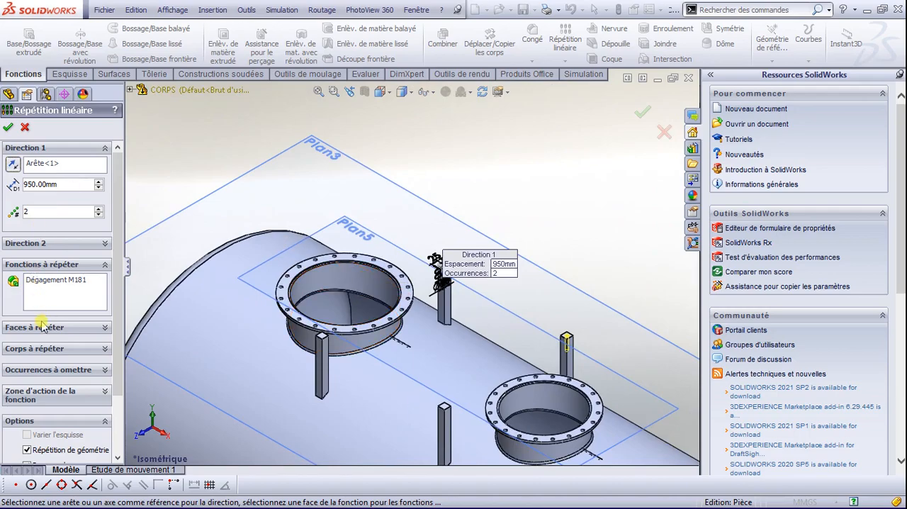
{"action": "mouse_move", "coordinate": [115, 271]}
{"action": "left_mouse_down"}
{"action": "mouse_move", "coordinate": [116, 341]}
{"action": "mouse_move", "coordinate": [129, 234]}
{"action": "left_mouse_up"}
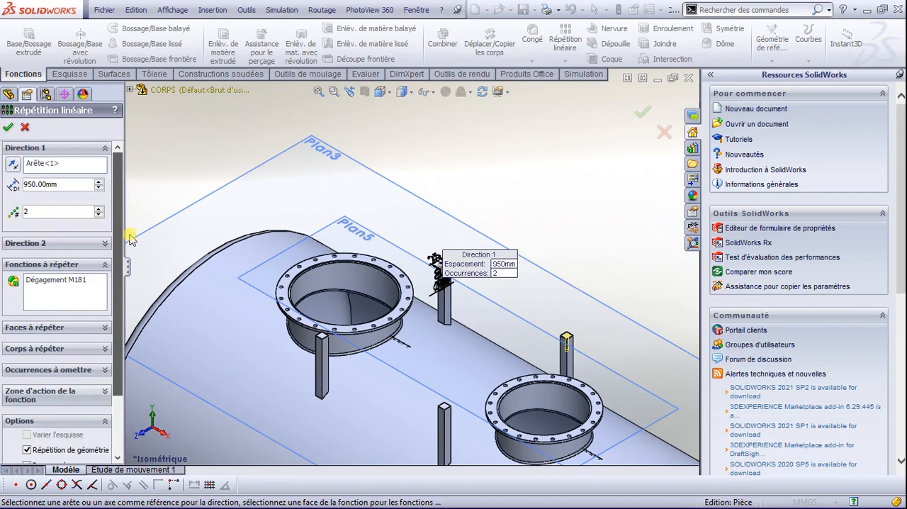
Step: Add a second direction to the M18 hole pattern, using the post's top edge that runs across the tank
{"action": "left_click", "coordinate": [105, 244]}
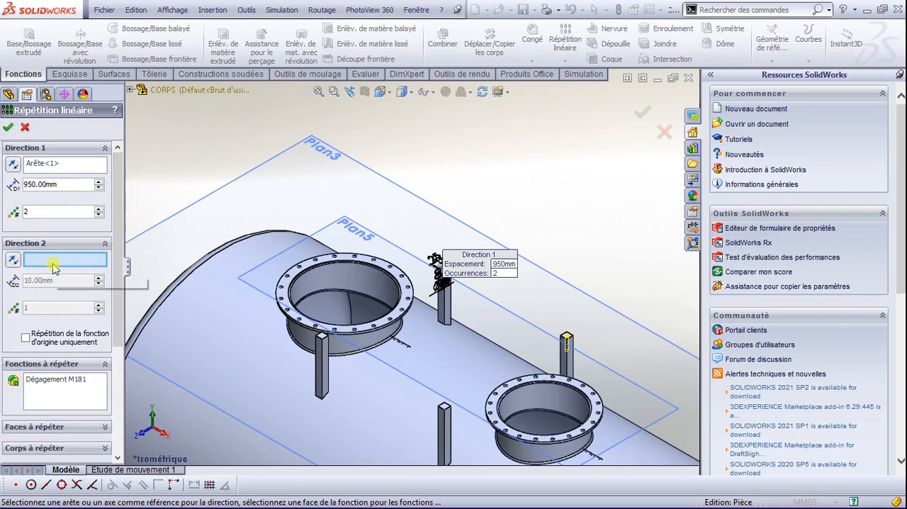
{"action": "scroll", "coordinate": [441, 285], "scroll_direction": "down", "scroll_amount": 4}
{"action": "scroll", "coordinate": [447, 287], "scroll_direction": "down", "scroll_amount": 2}
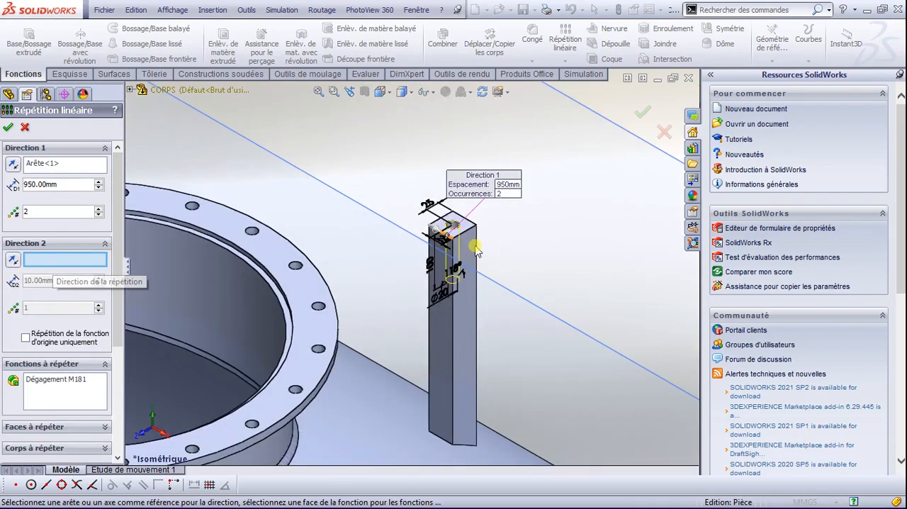
{"action": "scroll", "coordinate": [470, 239], "scroll_direction": "down", "scroll_amount": 2}
{"action": "left_click", "coordinate": [461, 225]}
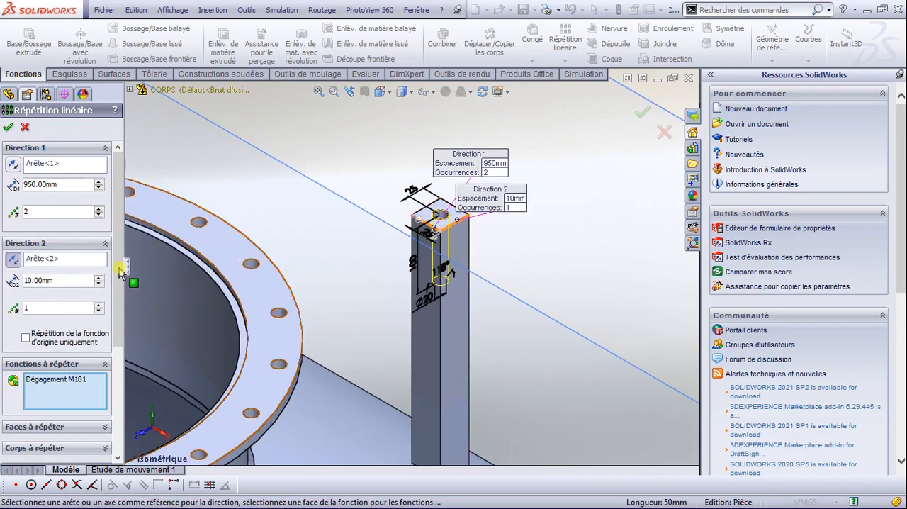
Step: Set the Direction 2 spacing of the hole pattern to 950 mm
{"action": "left_click_drag", "start_coordinate": [71, 281], "coordinate": [20, 281]}
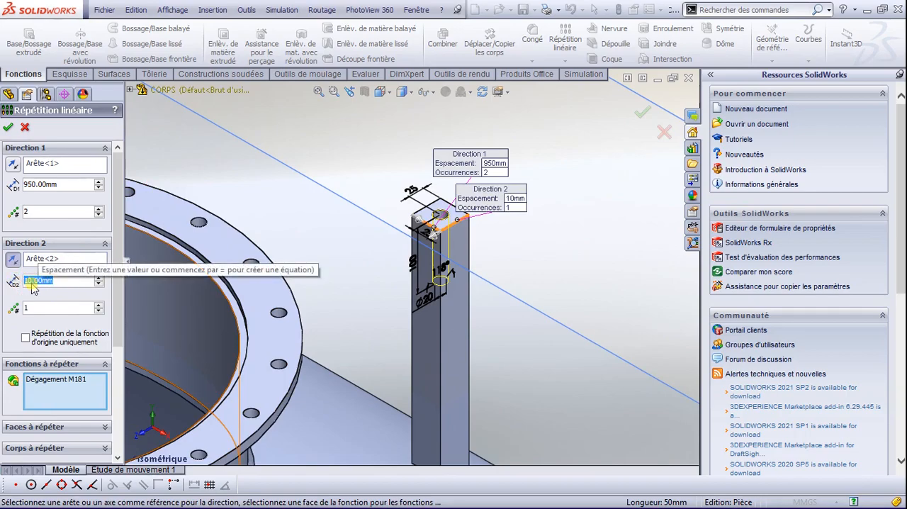
{"action": "type", "text": "950"}
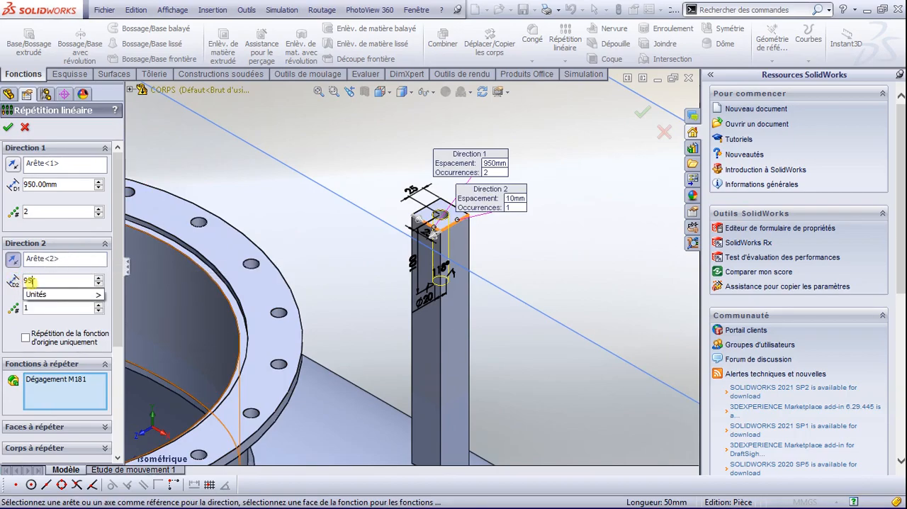
{"action": "key", "text": "Return"}
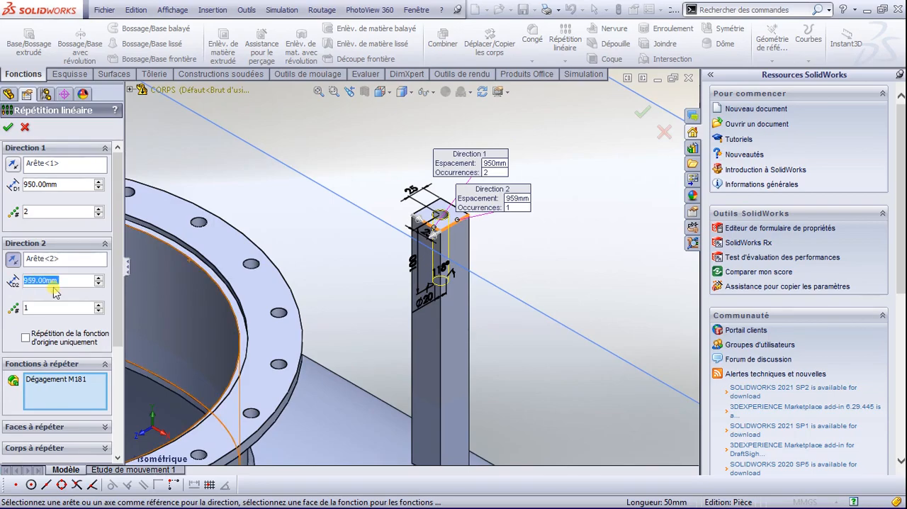
{"action": "left_click_drag", "start_coordinate": [56, 279], "coordinate": [32, 279]}
{"action": "type", "text": "0"}
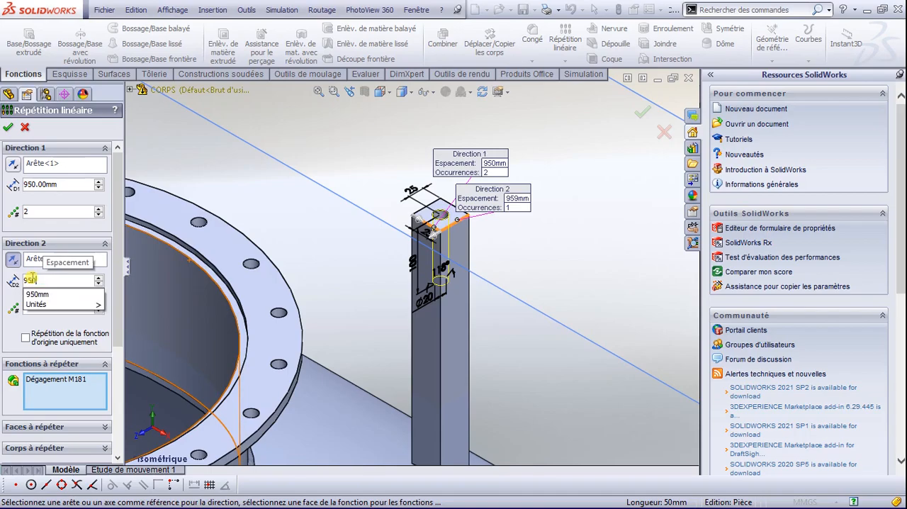
{"action": "key", "text": "Return"}
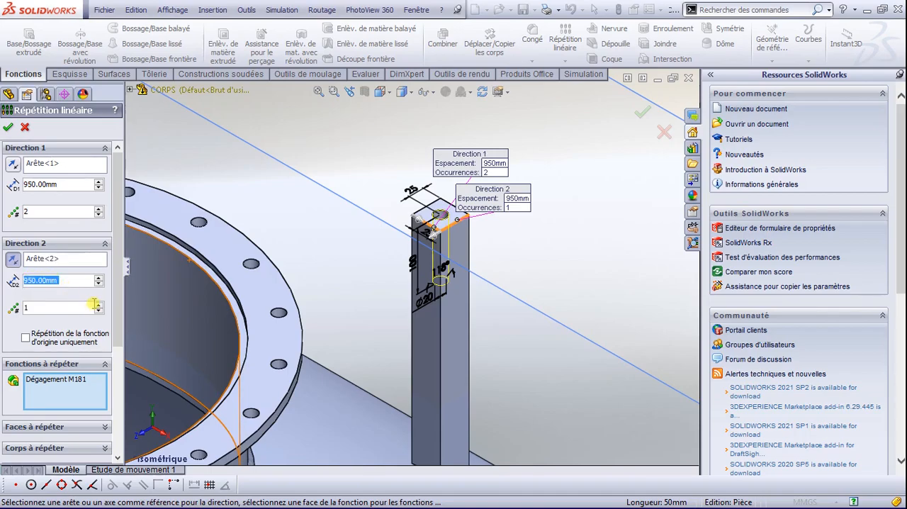
Step: Set Direction 2 to 2 instances and complete the linear pattern of the M18 hole
{"action": "left_click", "coordinate": [100, 304]}
{"action": "scroll", "coordinate": [251, 341], "scroll_direction": "up", "scroll_amount": 5}
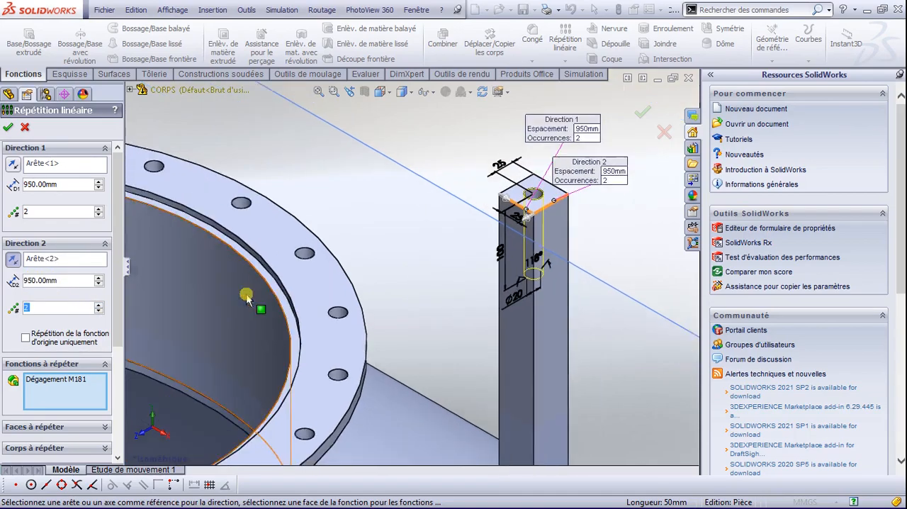
{"action": "scroll", "coordinate": [253, 360], "scroll_direction": "down", "scroll_amount": 10}
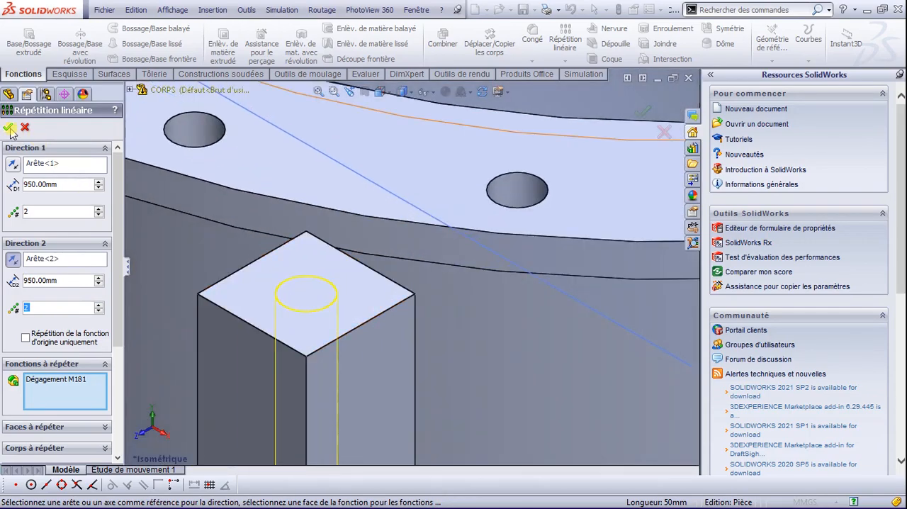
{"action": "left_click", "coordinate": [8, 127]}
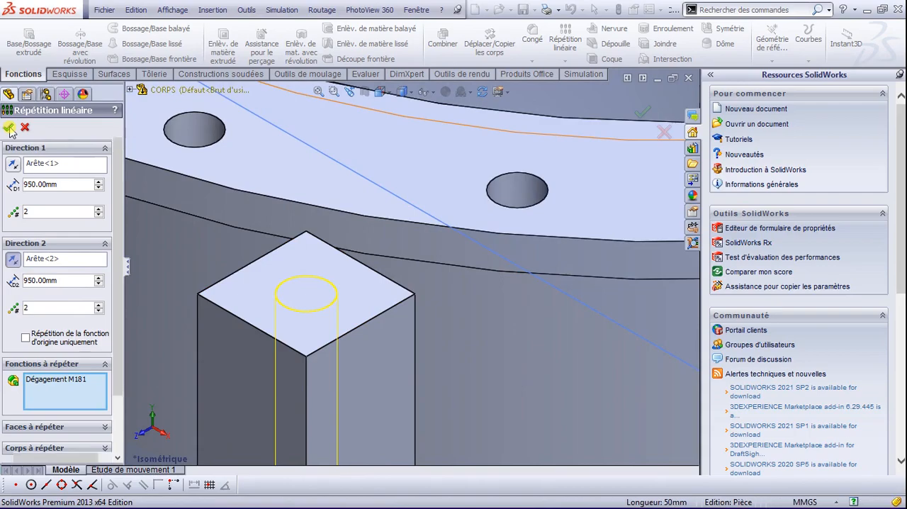
{"action": "scroll", "coordinate": [354, 314], "scroll_direction": "up", "scroll_amount": 8}
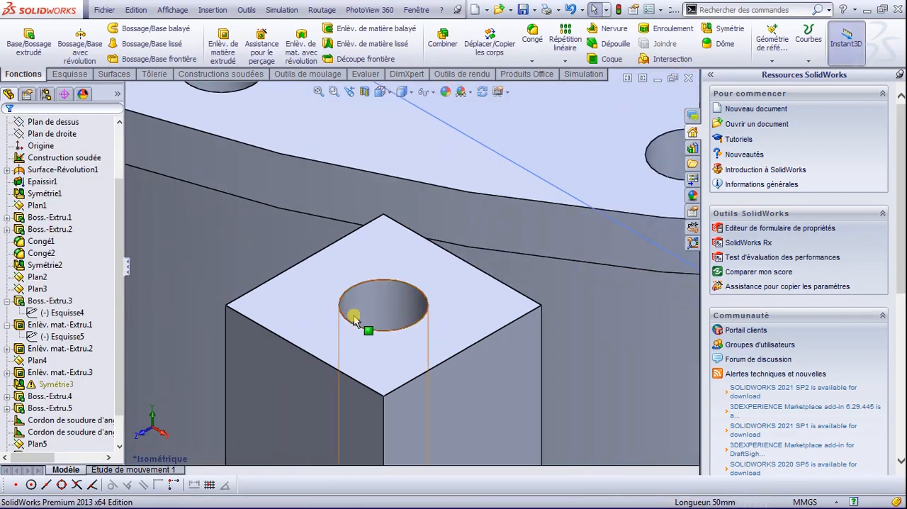
{"action": "scroll", "coordinate": [390, 322], "scroll_direction": "up", "scroll_amount": 5}
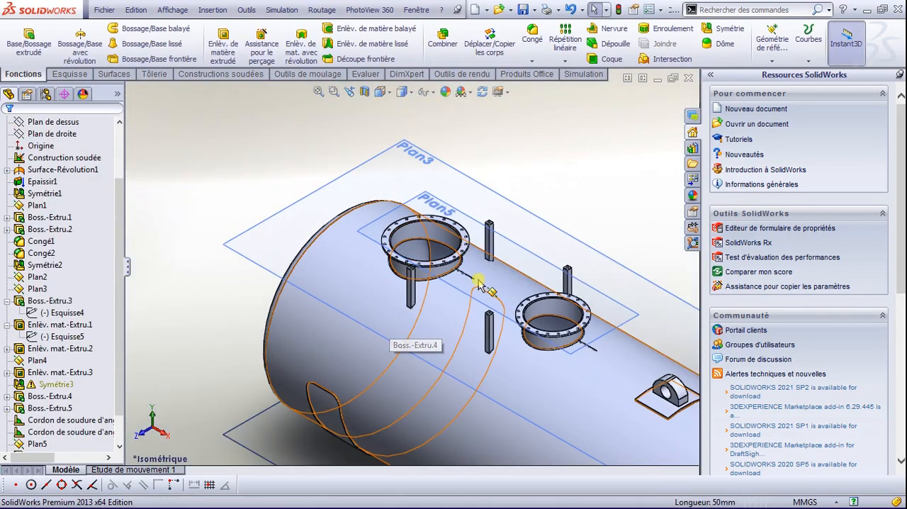
{"action": "scroll", "coordinate": [530, 328], "scroll_direction": "up", "scroll_amount": 3}
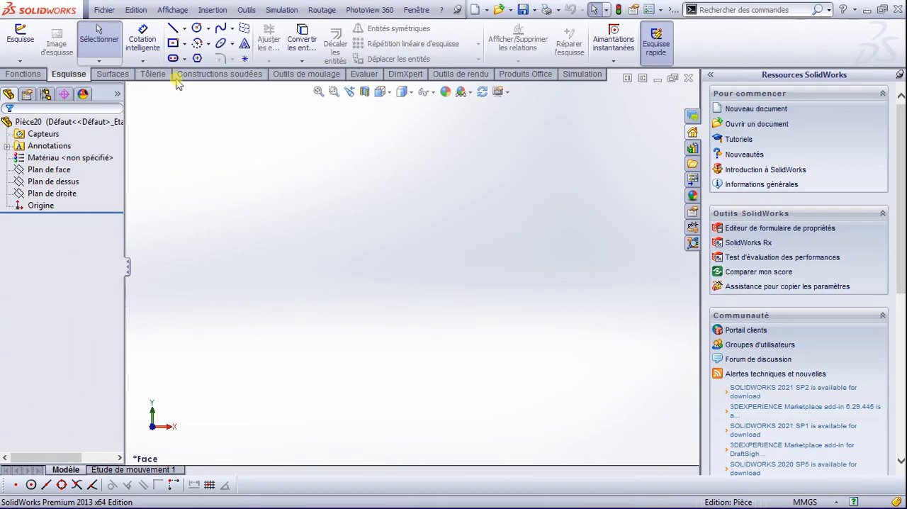
Step: On Plan de dessus in the new part, sketch a center rectangle about 172 by 139 mm centred on the origin
{"action": "left_click", "coordinate": [20, 35]}
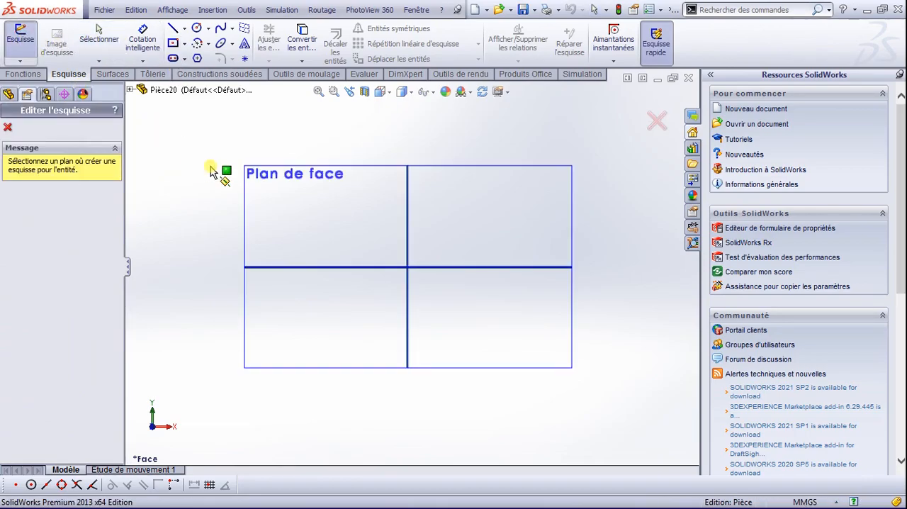
{"action": "left_click", "coordinate": [132, 90]}
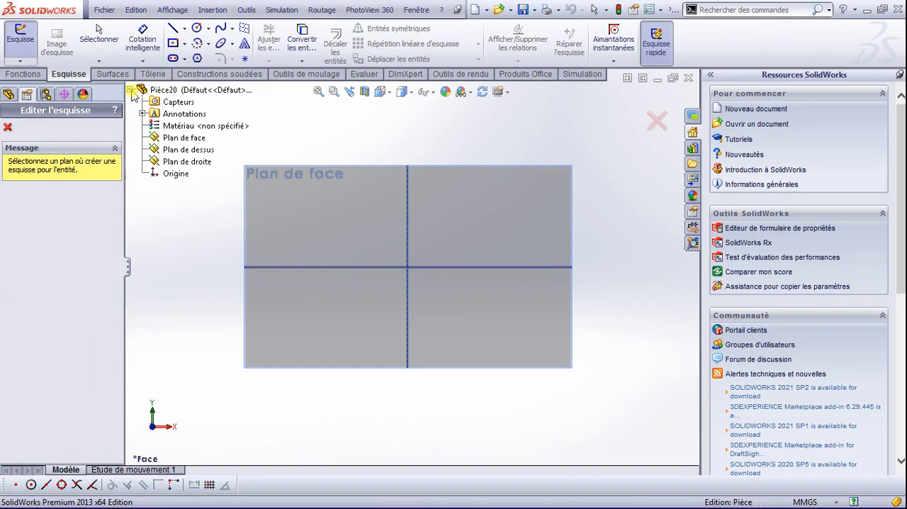
{"action": "left_click", "coordinate": [158, 150]}
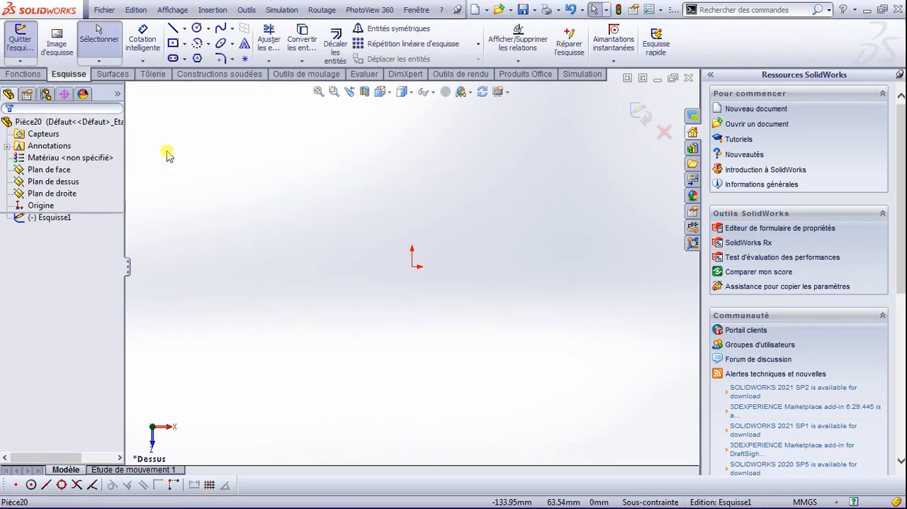
{"action": "left_click", "coordinate": [173, 43]}
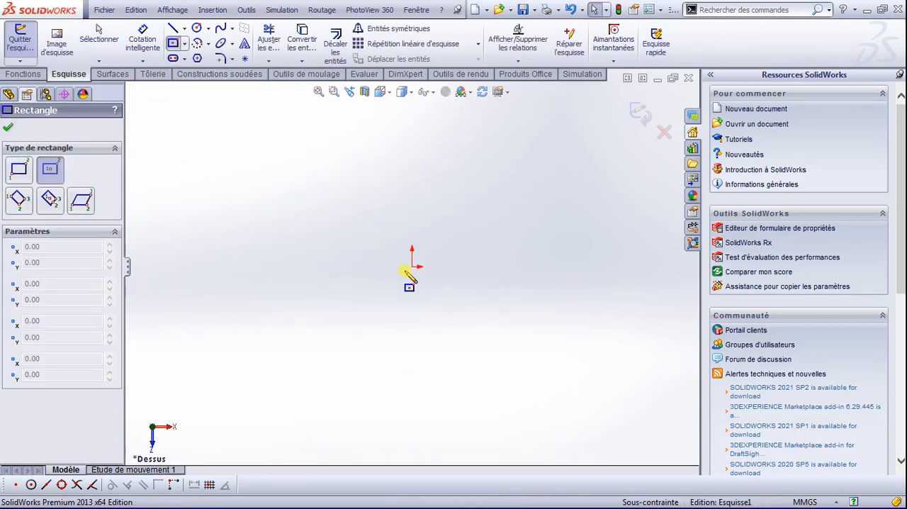
{"action": "left_click_drag", "start_coordinate": [412, 266], "coordinate": [570, 395]}
{"action": "left_click", "coordinate": [8, 132]}
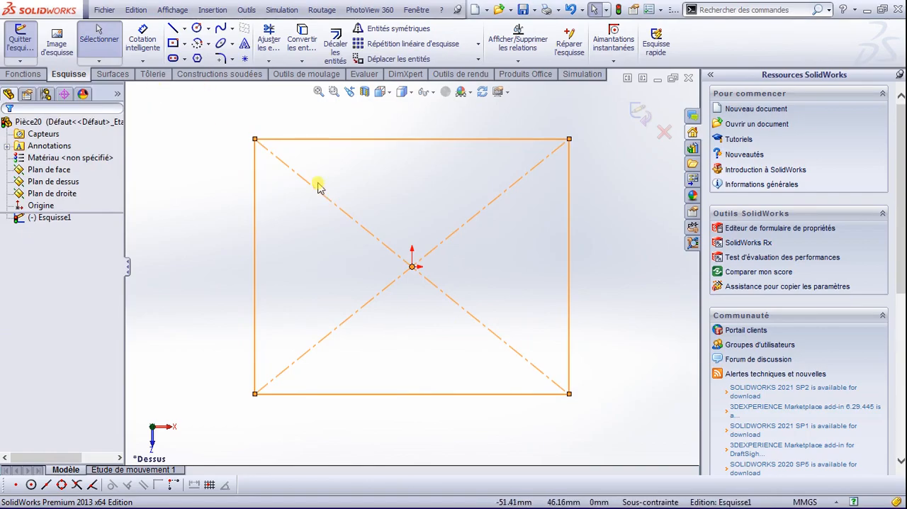
{"action": "left_click", "coordinate": [329, 142]}
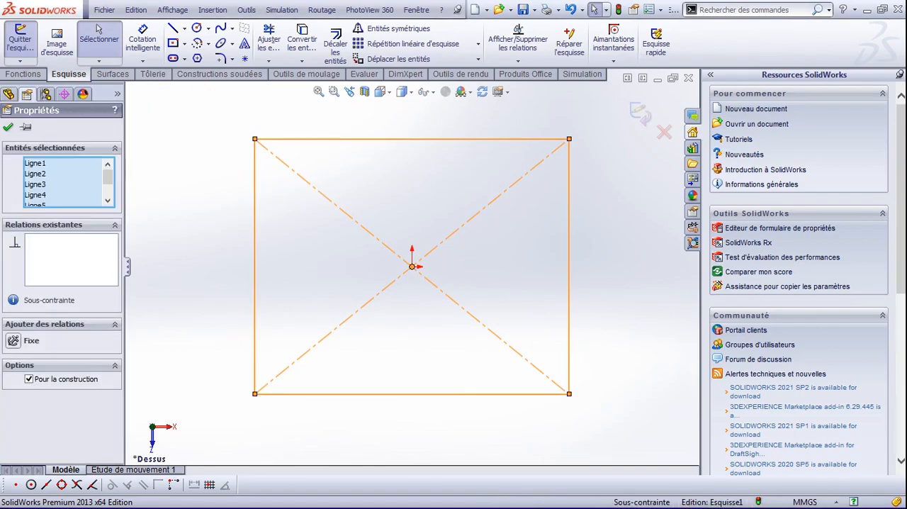
Step: Dimension the rectangle's upper horizontal side to 1000 mm
{"action": "left_click", "coordinate": [143, 33]}
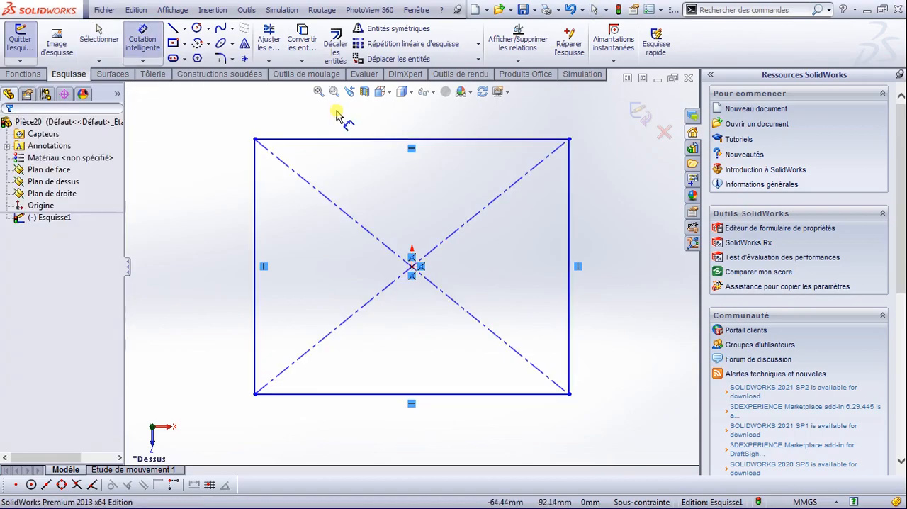
{"action": "left_click", "coordinate": [367, 139]}
{"action": "left_click", "coordinate": [394, 126]}
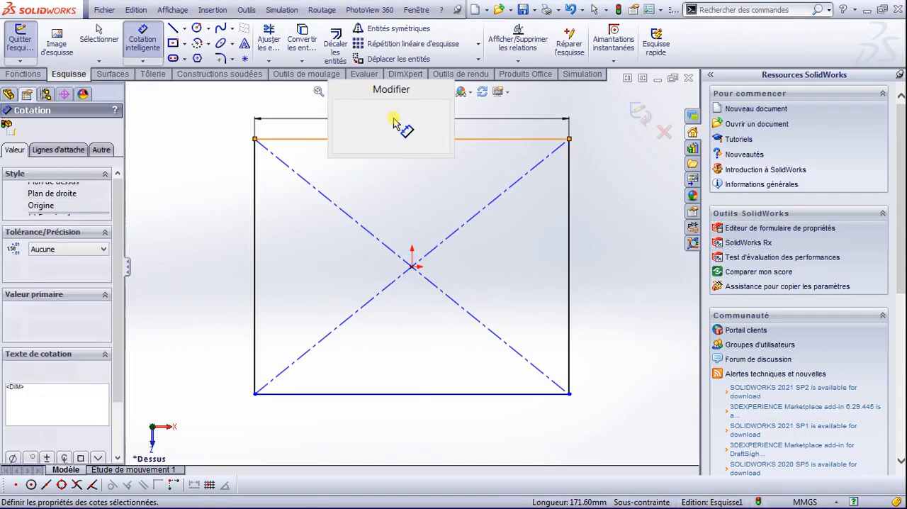
{"action": "type", "text": "1000"}
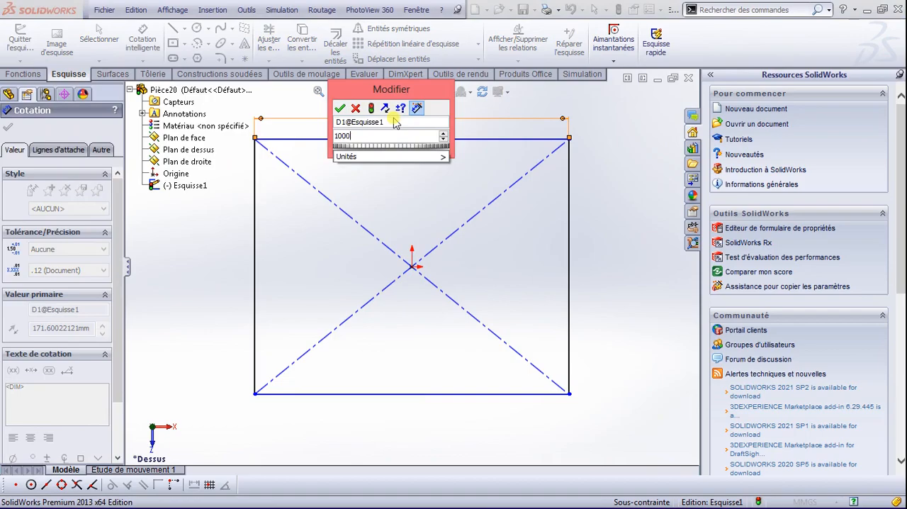
{"action": "left_click", "coordinate": [341, 108]}
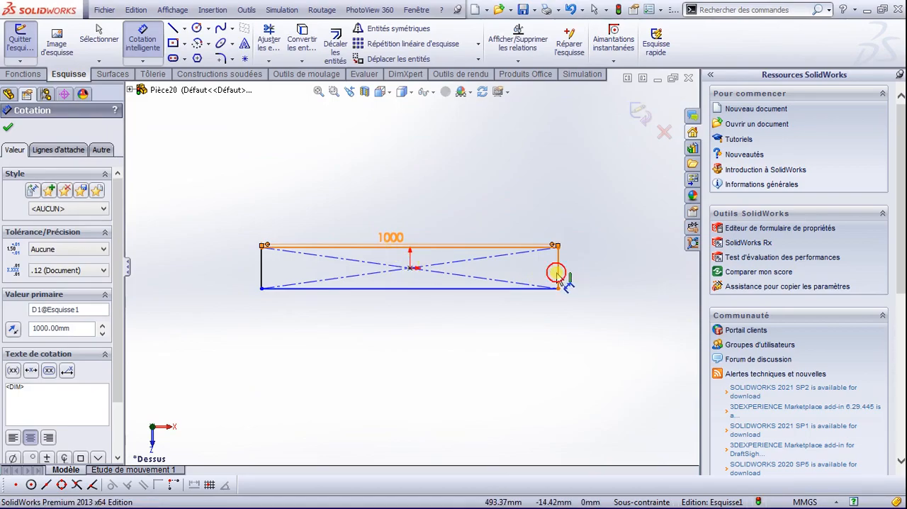
Step: Dimension the rectangle's right vertical side to 1000 mm and finish dimensioning
{"action": "left_click", "coordinate": [557, 268]}
{"action": "left_click", "coordinate": [591, 270]}
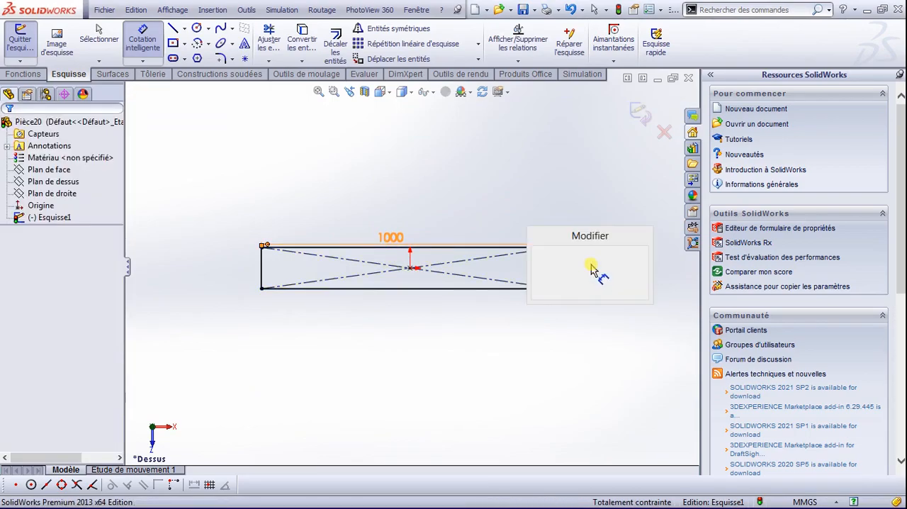
{"action": "type", "text": "1000"}
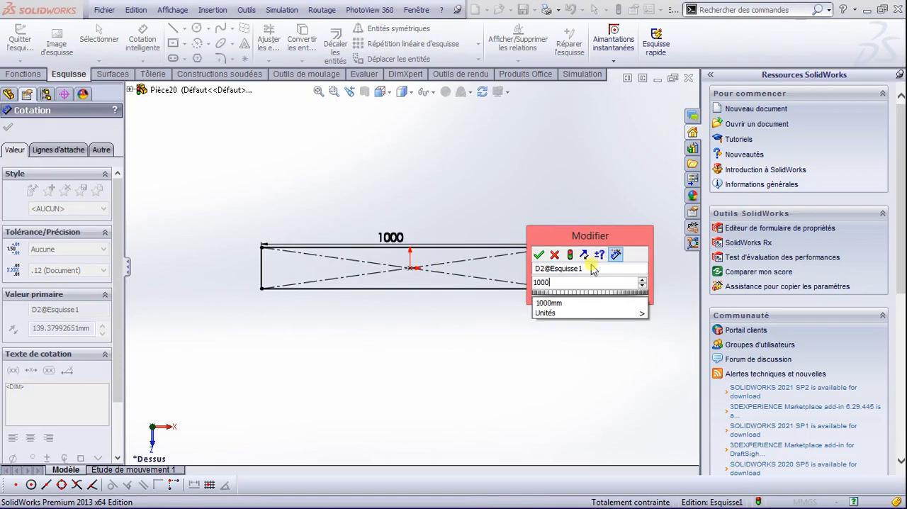
{"action": "key", "text": "Return"}
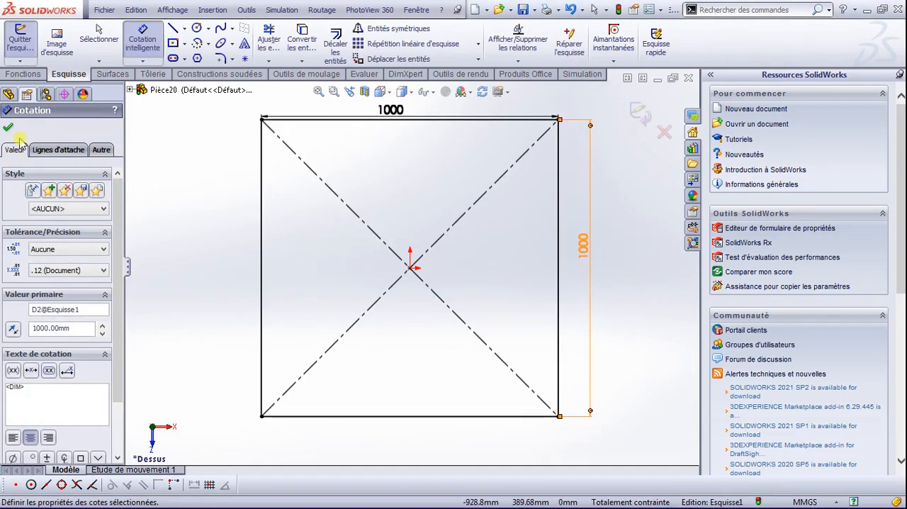
{"action": "left_click", "coordinate": [9, 130]}
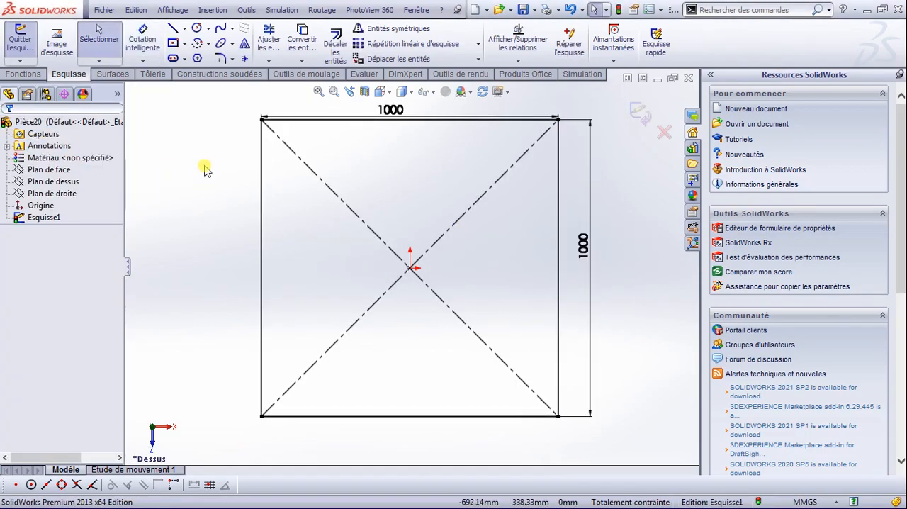
Step: Offset the whole square outline 25 mm inward with the direction reversed
{"action": "left_click", "coordinate": [416, 129]}
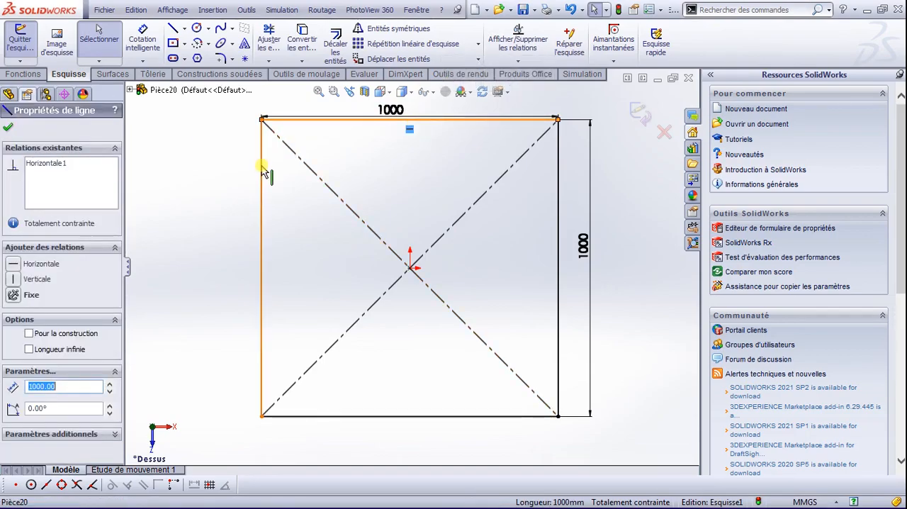
{"action": "left_click", "coordinate": [338, 35]}
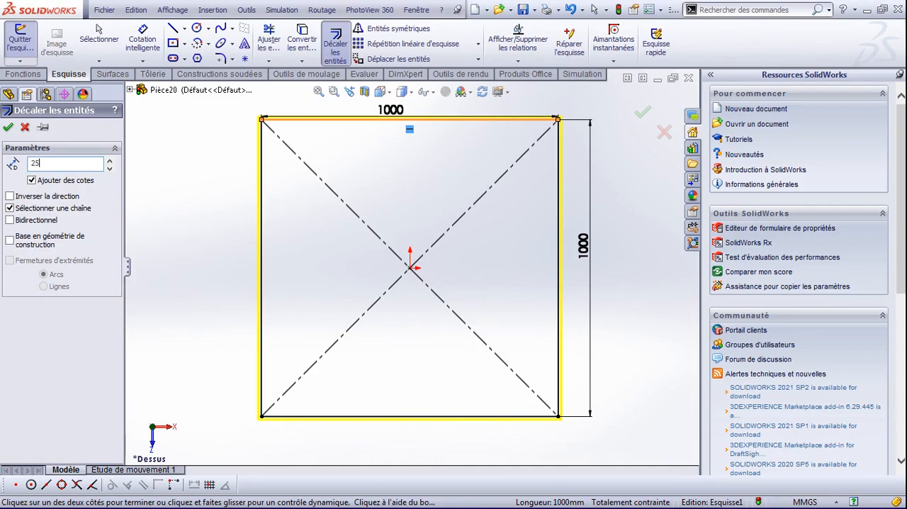
{"action": "type", "text": "25"}
{"action": "key", "text": "Return"}
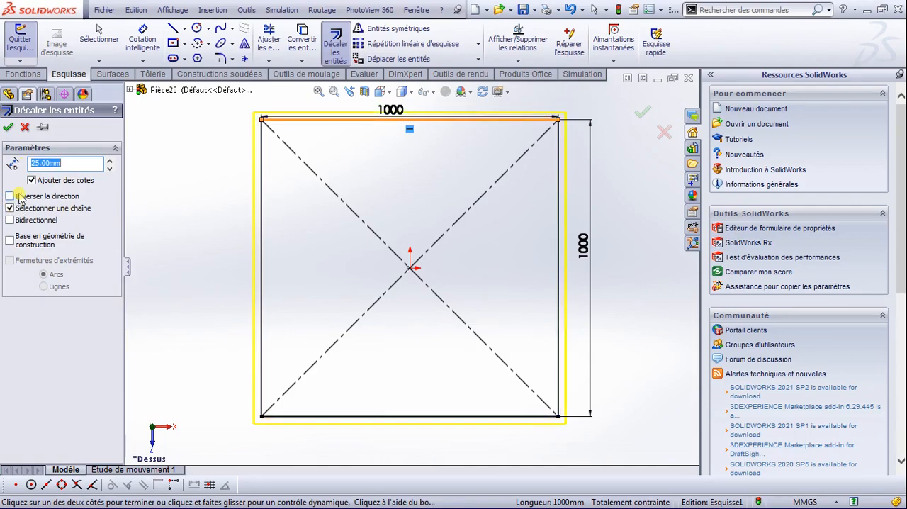
{"action": "left_click", "coordinate": [17, 196]}
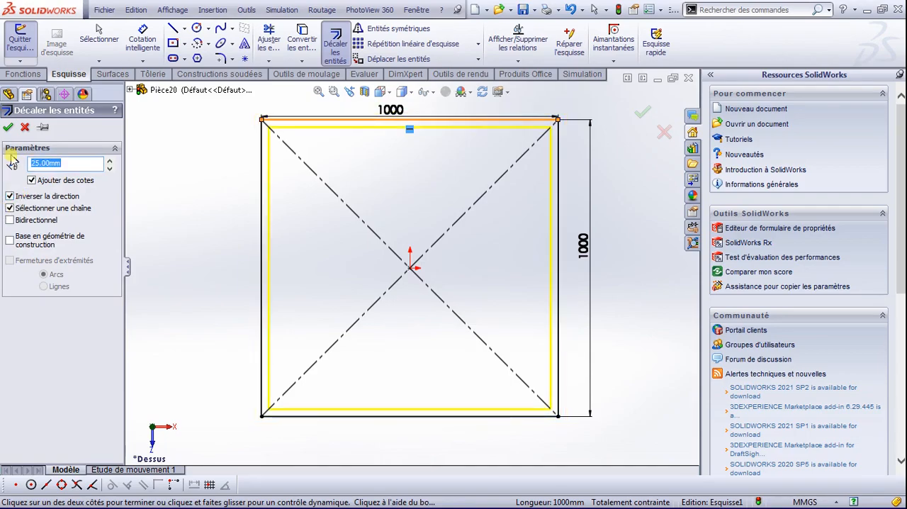
{"action": "left_click", "coordinate": [8, 127]}
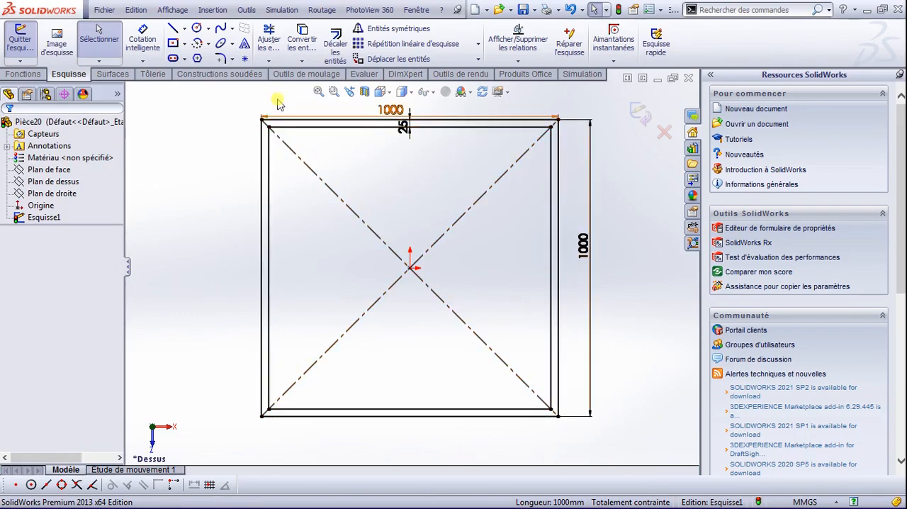
Step: Sketch a circle of about 17 mm radius centred on the upper-left corner of the inner square
{"action": "left_click", "coordinate": [198, 28]}
{"action": "left_click", "coordinate": [269, 128]}
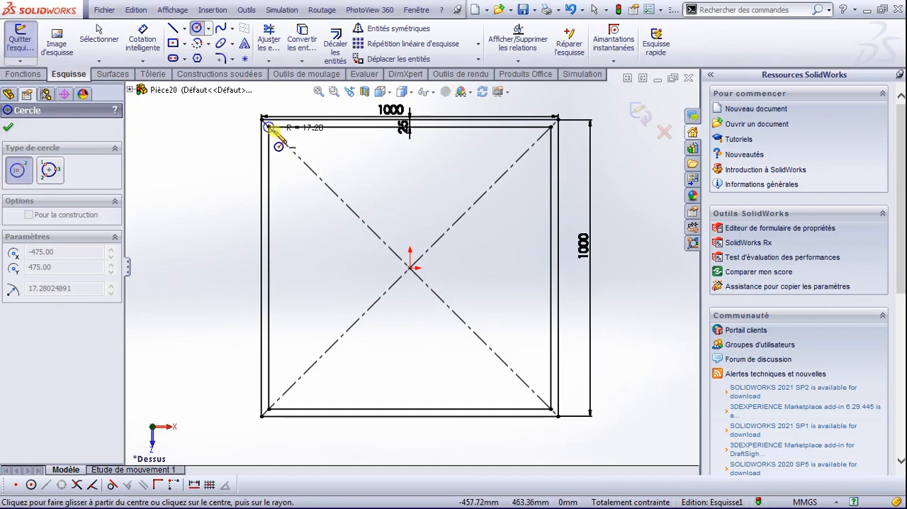
{"action": "left_click", "coordinate": [274, 132]}
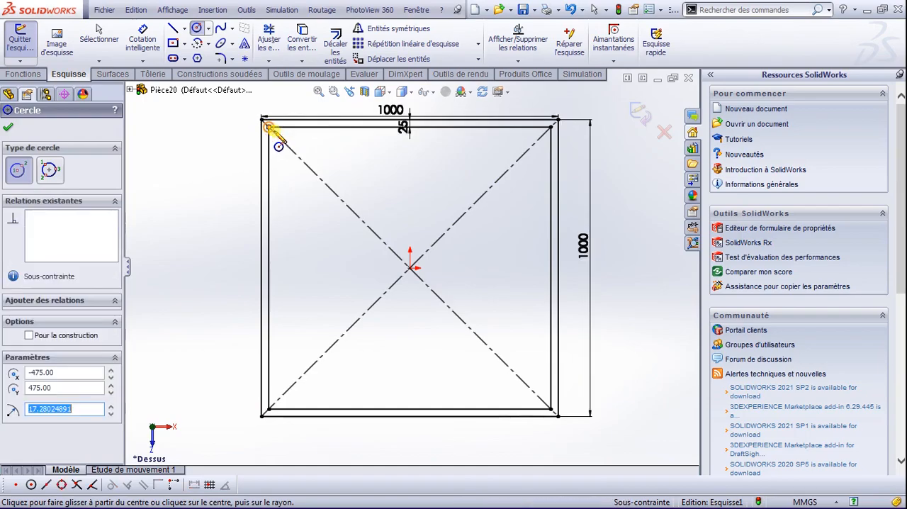
Step: Dimension the circle at the inner square's upper-left corner to an 18 mm diameter
{"action": "left_click", "coordinate": [10, 128]}
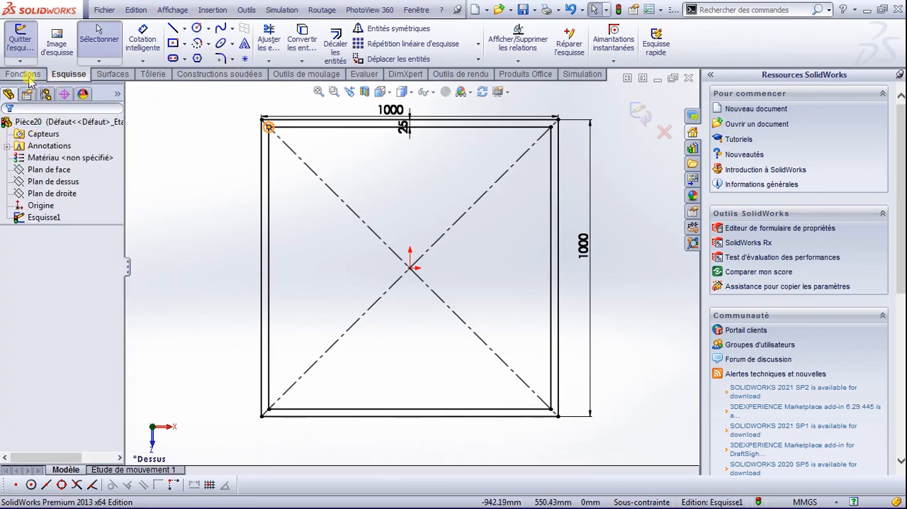
{"action": "left_click", "coordinate": [142, 40]}
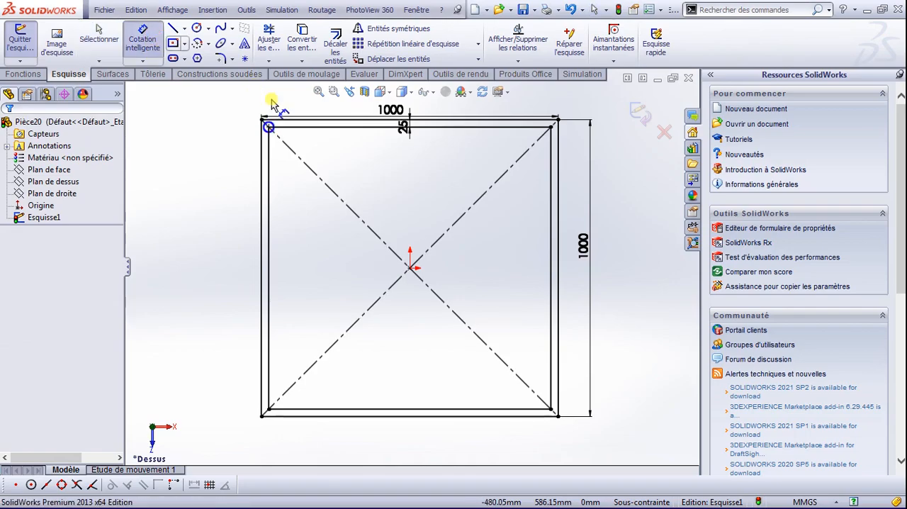
{"action": "scroll", "coordinate": [269, 128], "scroll_direction": "down", "scroll_amount": 5}
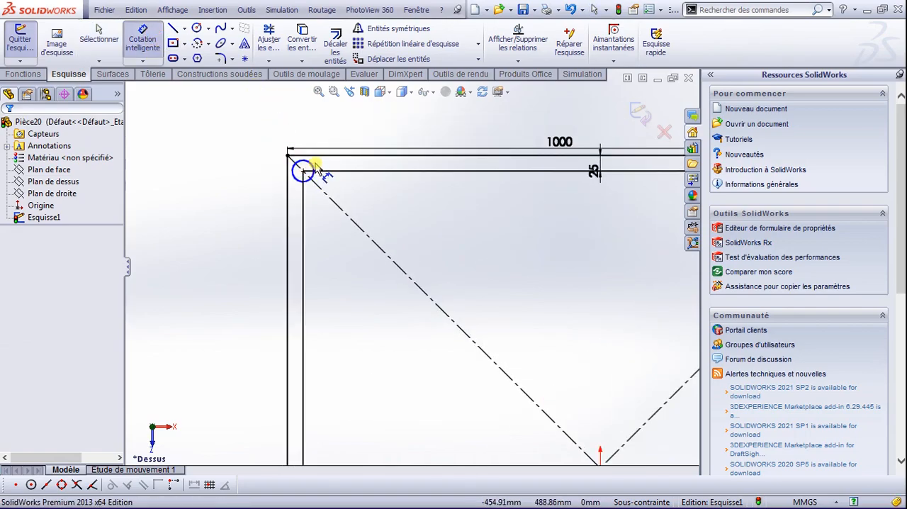
{"action": "left_click", "coordinate": [312, 163]}
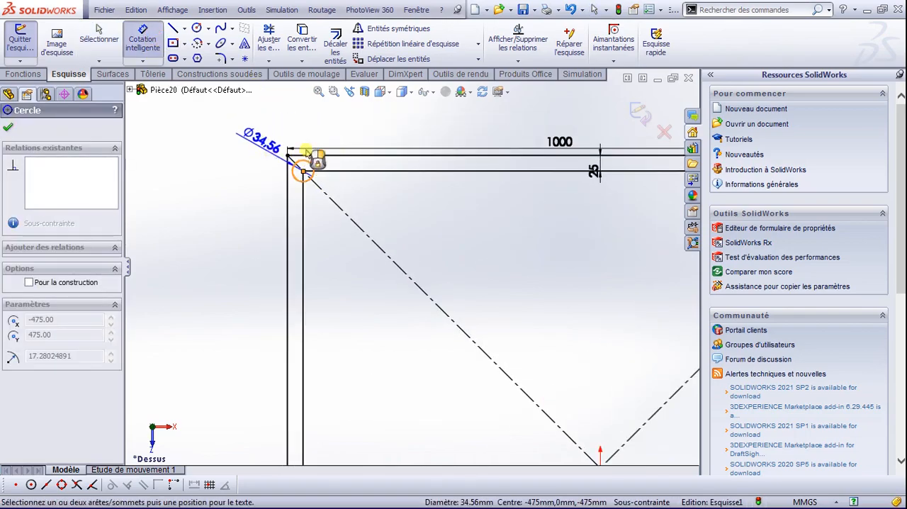
{"action": "left_click", "coordinate": [303, 133]}
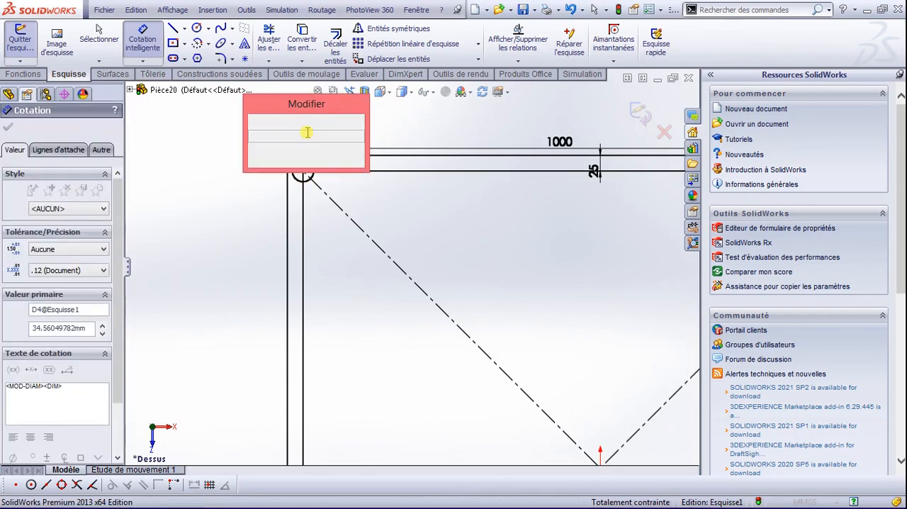
{"action": "type", "text": "18"}
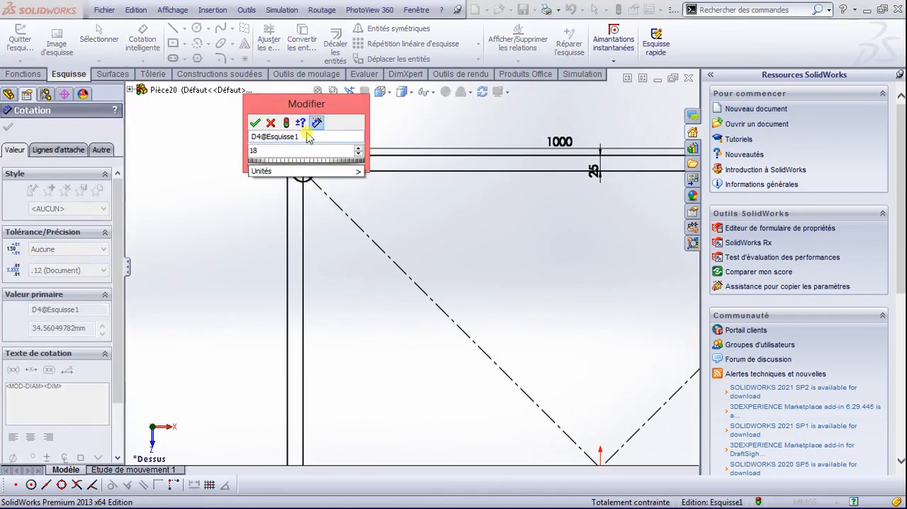
{"action": "key", "text": "Return"}
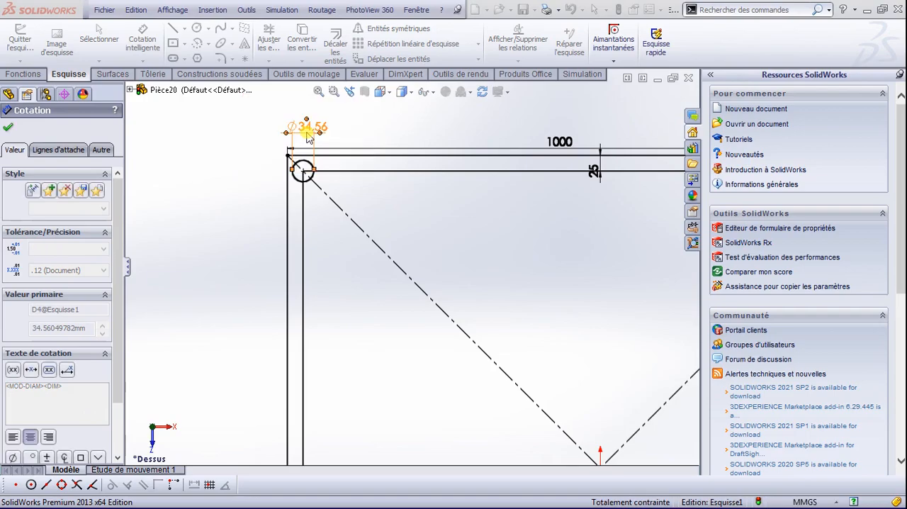
Step: Finish dimensioning and move the circle's diameter dimension below the circle, inside the square
{"action": "scroll", "coordinate": [300, 134], "scroll_direction": "down", "scroll_amount": 3}
{"action": "scroll", "coordinate": [385, 226], "scroll_direction": "up", "scroll_amount": 10}
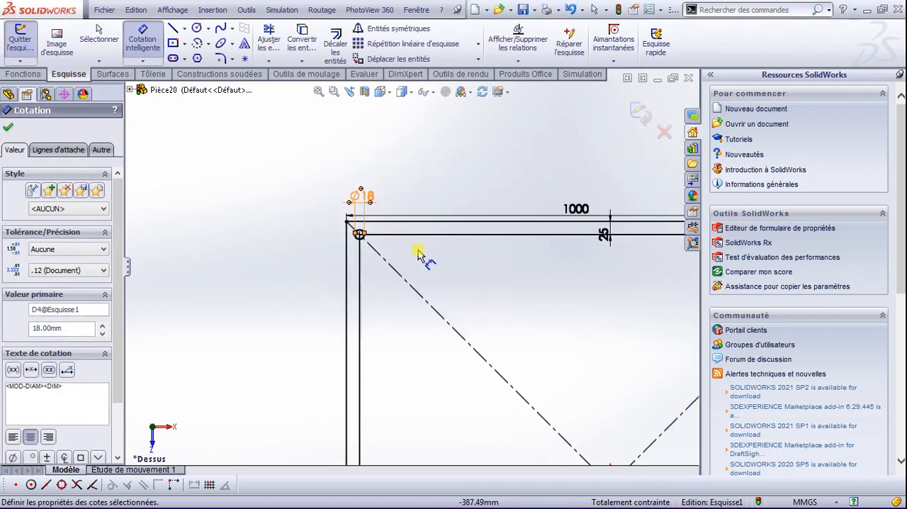
{"action": "scroll", "coordinate": [495, 262], "scroll_direction": "down", "scroll_amount": 3}
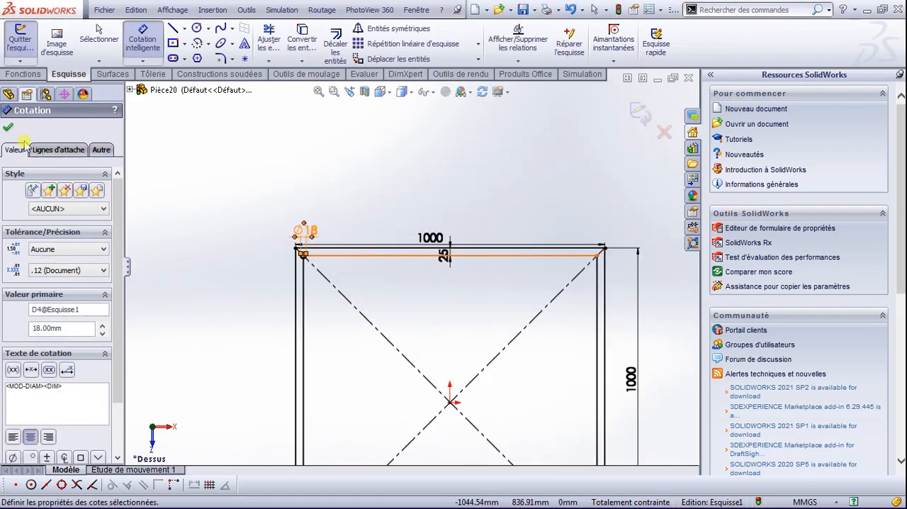
{"action": "left_click", "coordinate": [8, 127]}
{"action": "left_click_drag", "start_coordinate": [303, 253], "coordinate": [305, 308]}
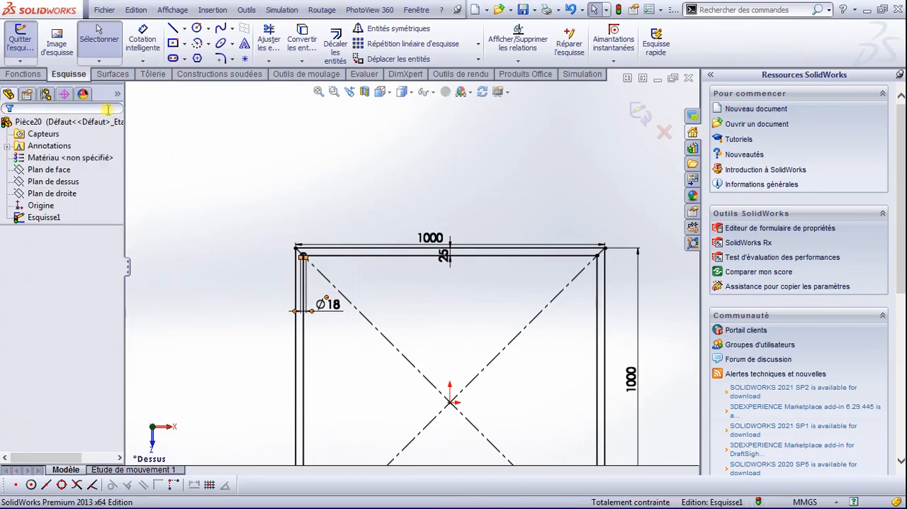
Step: Copy the 18 mm circle from the inner square's upper-left corner to its upper-right corner
{"action": "left_click_drag", "start_coordinate": [236, 188], "coordinate": [348, 290]}
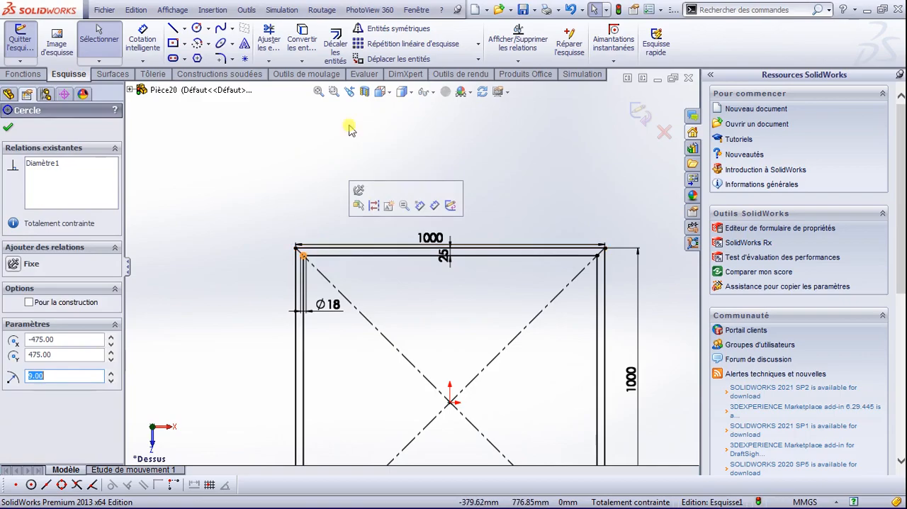
{"action": "left_click", "coordinate": [478, 61]}
{"action": "left_click", "coordinate": [431, 88]}
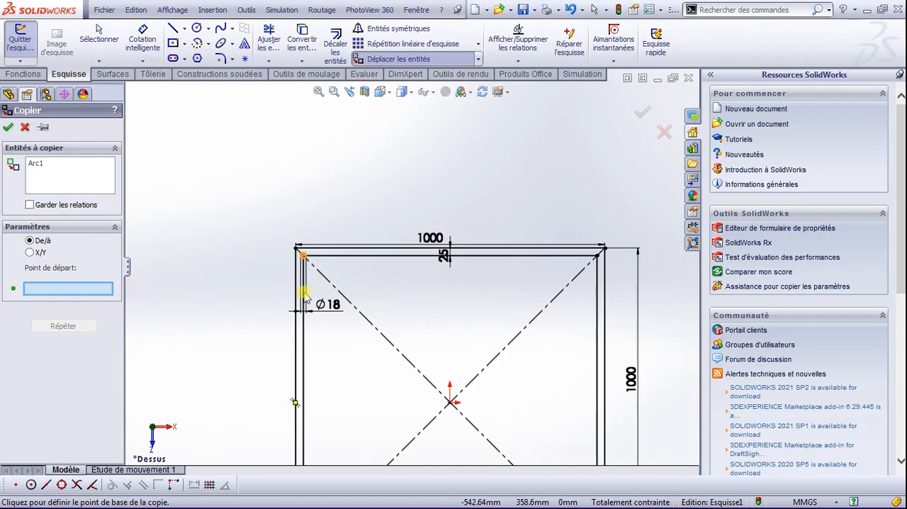
{"action": "scroll", "coordinate": [324, 269], "scroll_direction": "down", "scroll_amount": 5}
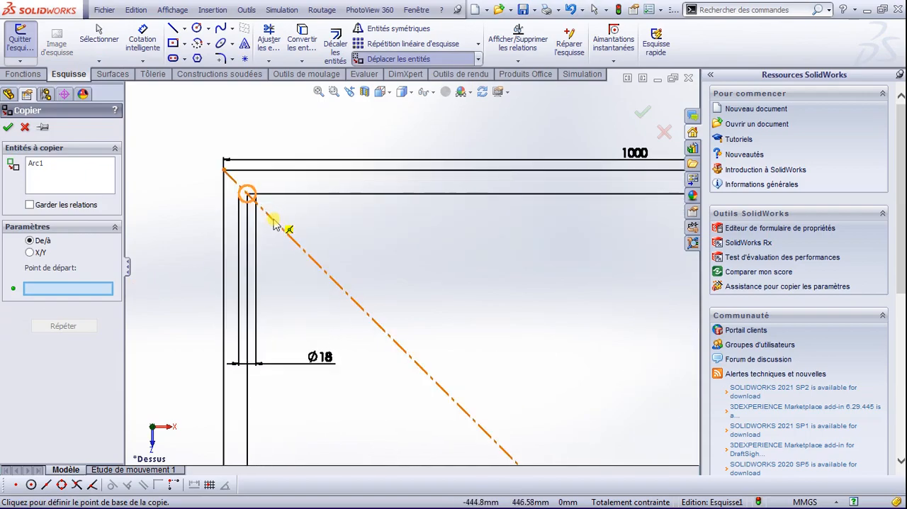
{"action": "left_click", "coordinate": [246, 193]}
{"action": "scroll", "coordinate": [367, 224], "scroll_direction": "up", "scroll_amount": 3}
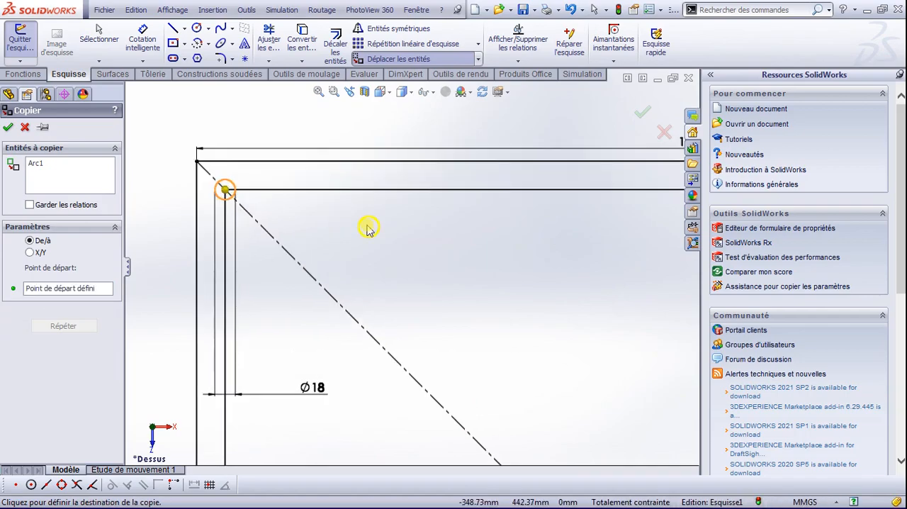
{"action": "scroll", "coordinate": [448, 248], "scroll_direction": "up", "scroll_amount": 5}
{"action": "scroll", "coordinate": [539, 259], "scroll_direction": "down", "scroll_amount": 5}
{"action": "scroll", "coordinate": [518, 257], "scroll_direction": "down", "scroll_amount": 4}
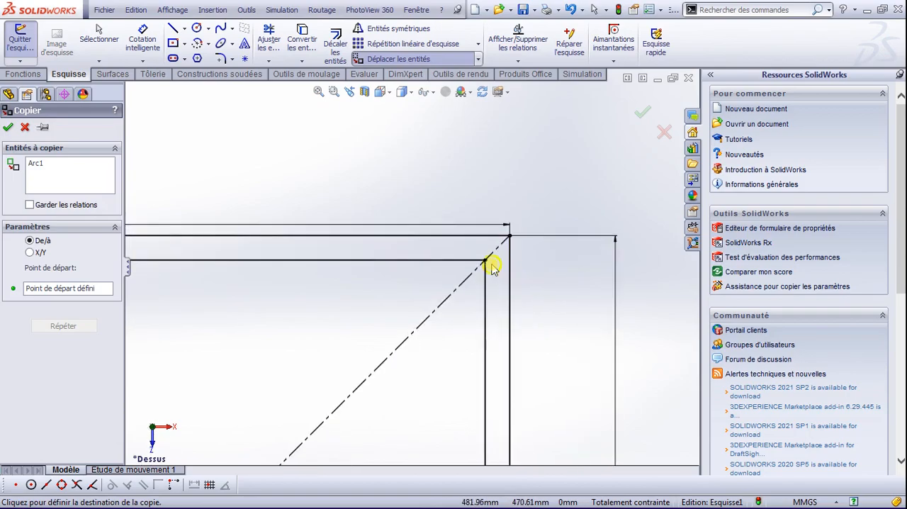
{"action": "left_click", "coordinate": [485, 262]}
{"action": "scroll", "coordinate": [482, 262], "scroll_direction": "up", "scroll_amount": 5}
Step: Start copying the two upper circles, removing the outer and inner upper horizontal lines from the entities to copy
{"action": "left_click_drag", "start_coordinate": [157, 238], "coordinate": [465, 286]}
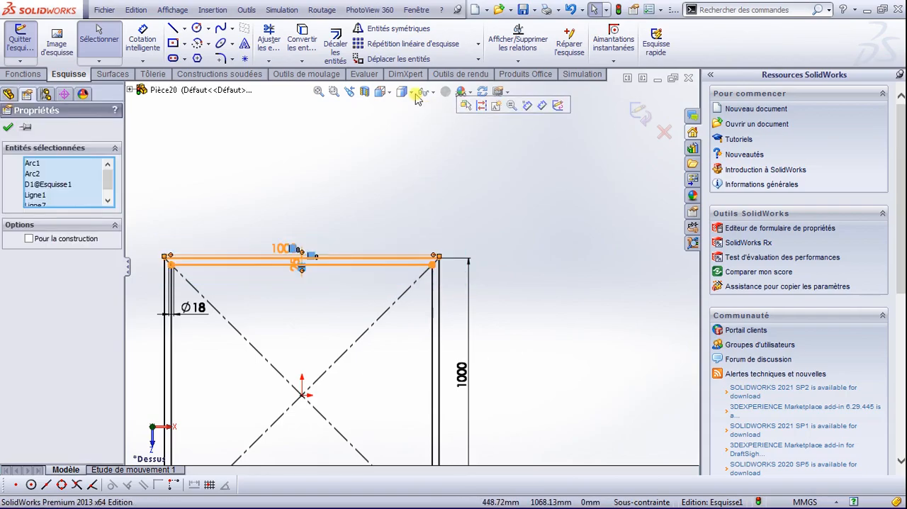
{"action": "left_click", "coordinate": [478, 59]}
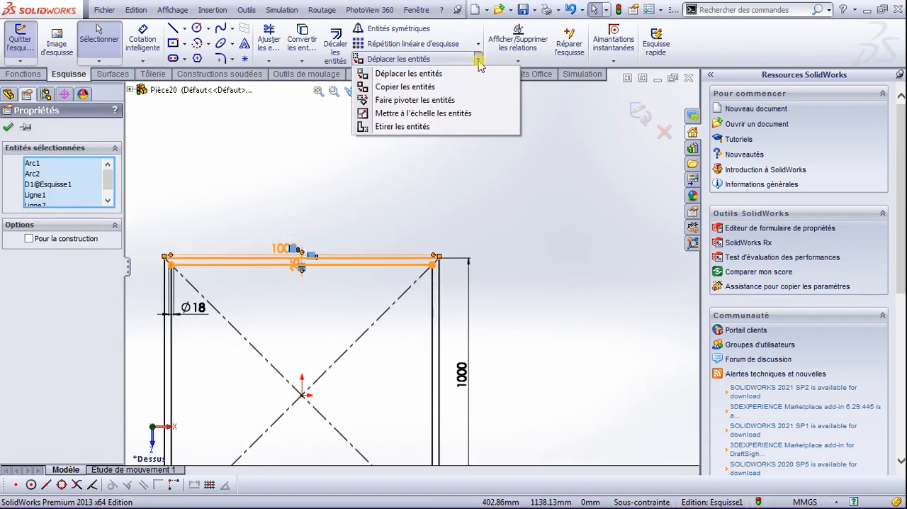
{"action": "left_click", "coordinate": [439, 87]}
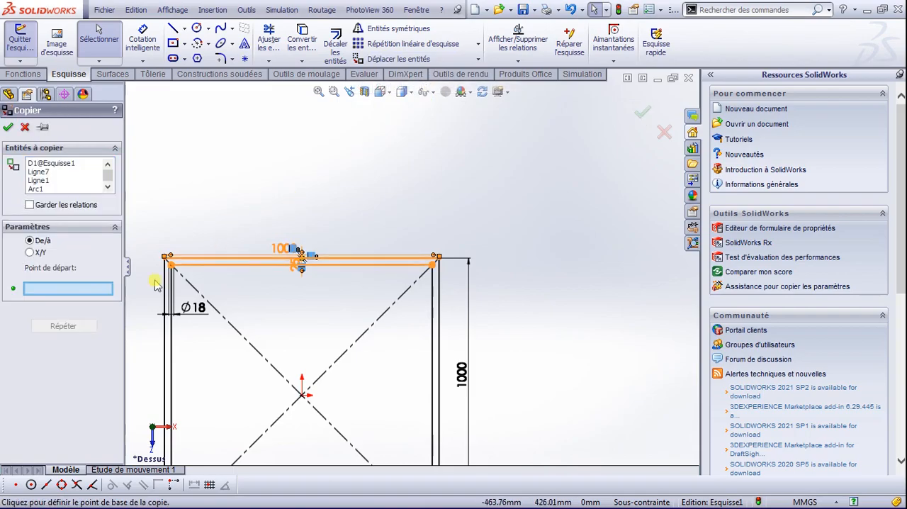
{"action": "scroll", "coordinate": [170, 286], "scroll_direction": "down", "scroll_amount": 1}
{"action": "scroll", "coordinate": [241, 286], "scroll_direction": "up", "scroll_amount": 4}
{"action": "scroll", "coordinate": [309, 282], "scroll_direction": "down", "scroll_amount": 4}
{"action": "scroll", "coordinate": [355, 262], "scroll_direction": "down", "scroll_amount": 5}
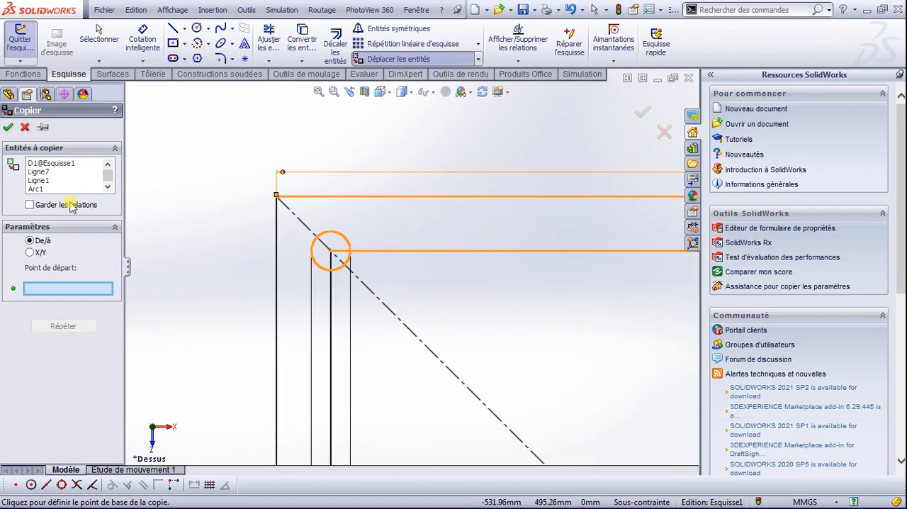
{"action": "left_click", "coordinate": [42, 182]}
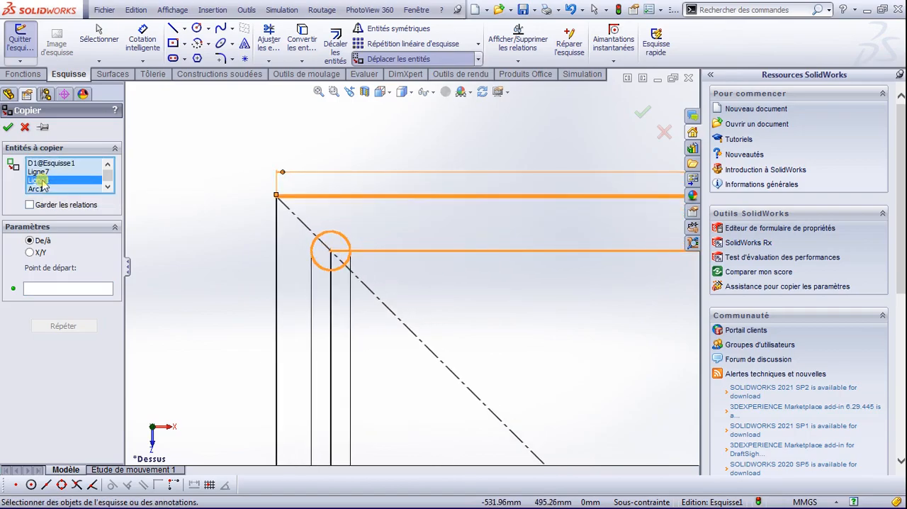
{"action": "left_click", "coordinate": [40, 172]}
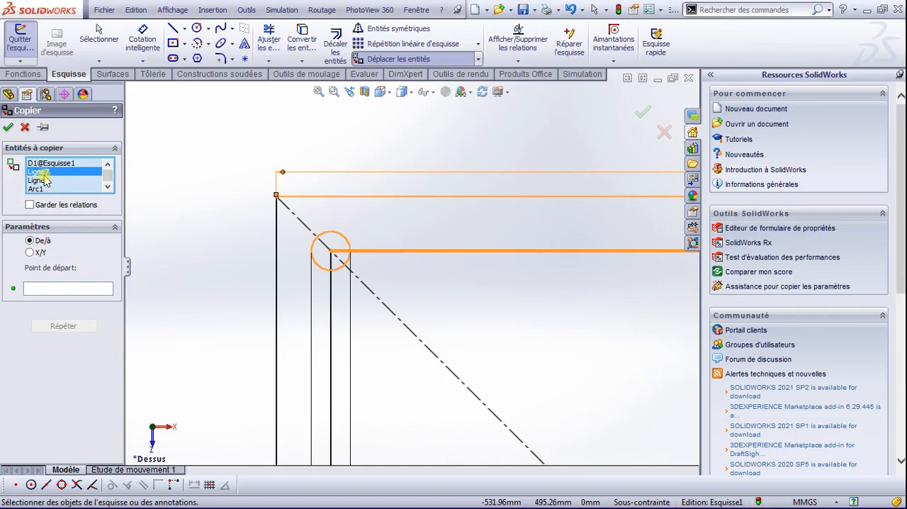
{"action": "key", "text": "Delete"}
{"action": "key", "text": "Delete"}
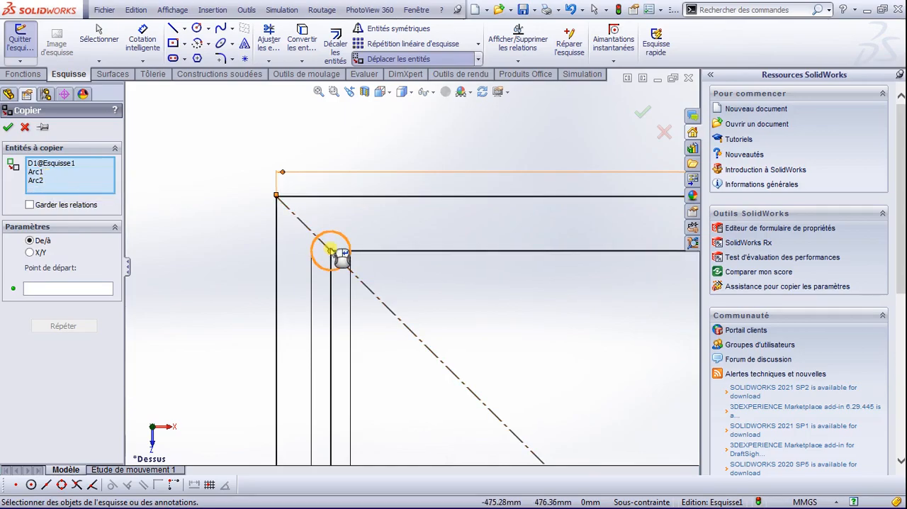
Step: Copy both circles using the upper-left circle's centre as base point and the inner square's lower-left corner as destination
{"action": "left_click", "coordinate": [99, 288]}
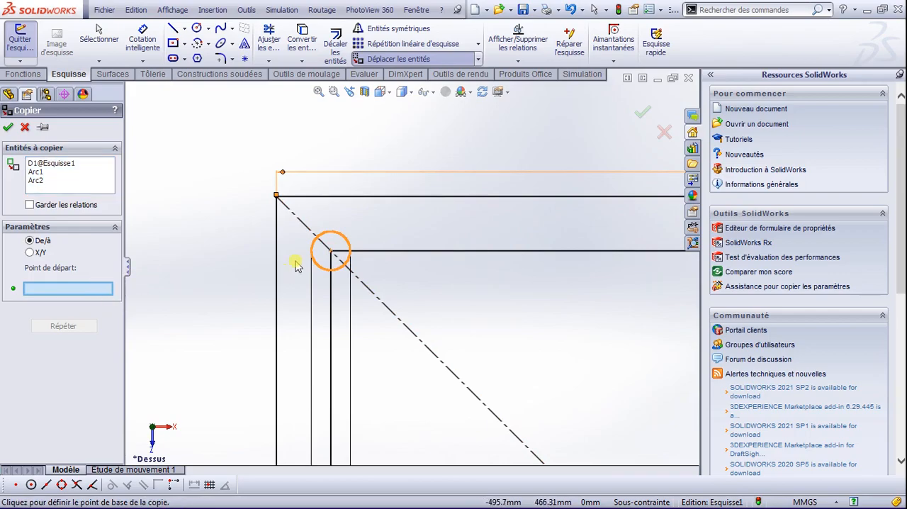
{"action": "left_click", "coordinate": [331, 251]}
{"action": "scroll", "coordinate": [370, 283], "scroll_direction": "up", "scroll_amount": 6}
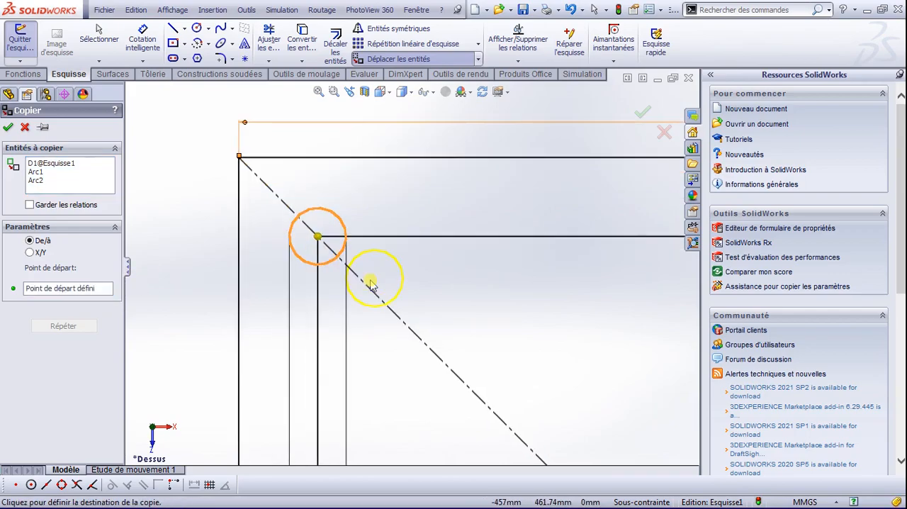
{"action": "scroll", "coordinate": [375, 285], "scroll_direction": "up", "scroll_amount": 5}
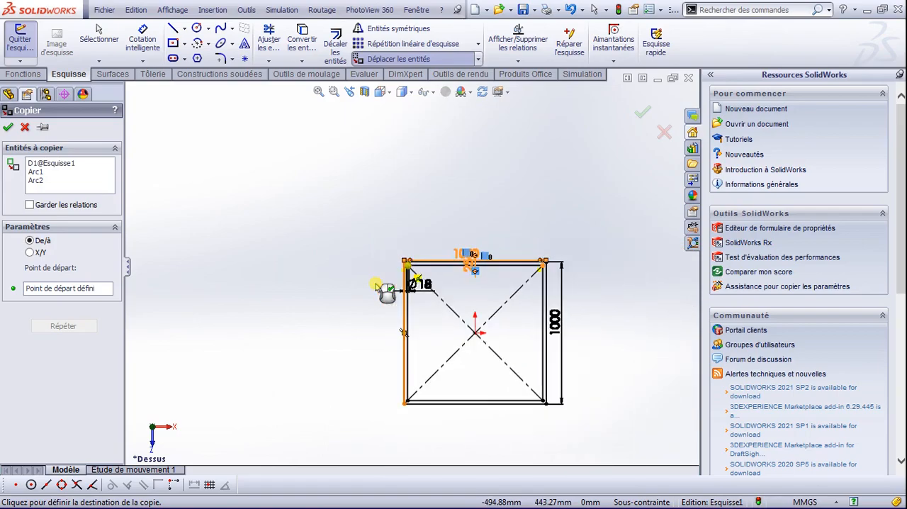
{"action": "scroll", "coordinate": [415, 386], "scroll_direction": "down", "scroll_amount": 10}
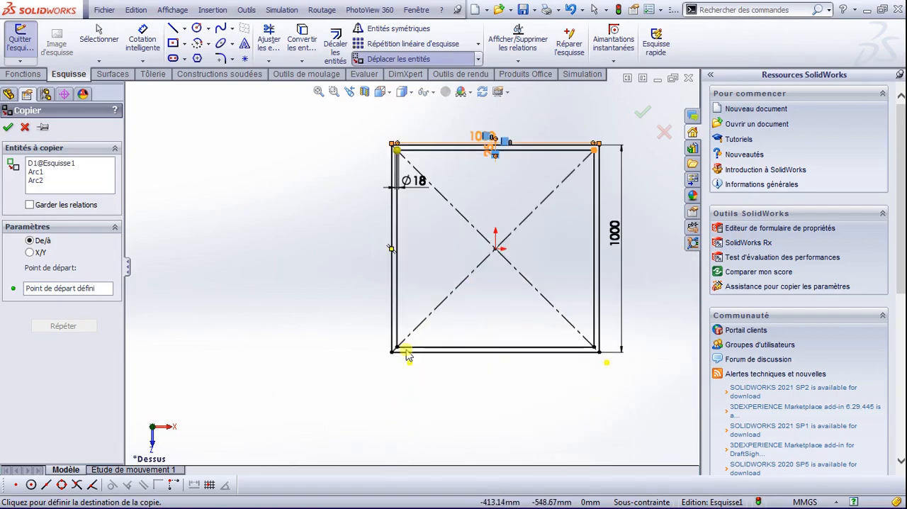
{"action": "scroll", "coordinate": [397, 331], "scroll_direction": "down", "scroll_amount": 3}
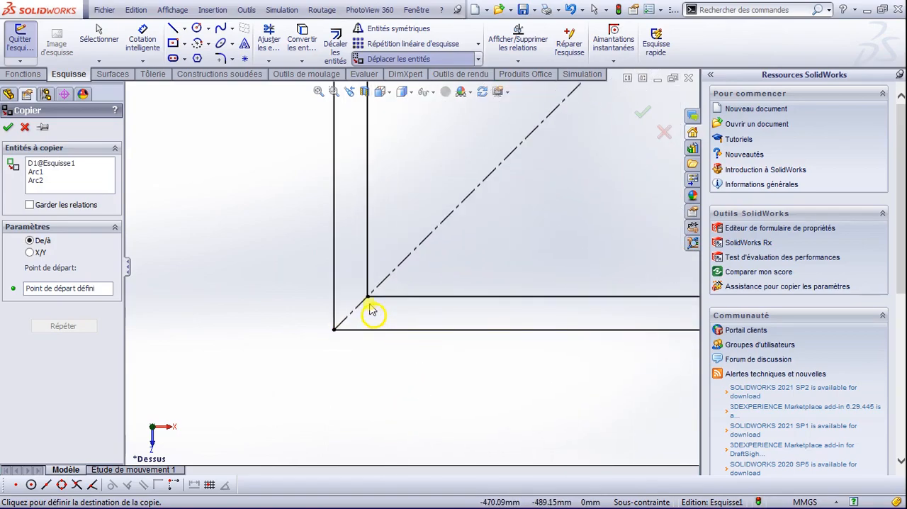
{"action": "left_click", "coordinate": [368, 298]}
Step: Delete the inner square's right, upper and left sides and both construction diagonals
{"action": "scroll", "coordinate": [386, 320], "scroll_direction": "up", "scroll_amount": 12}
{"action": "scroll", "coordinate": [524, 199], "scroll_direction": "down", "scroll_amount": 6}
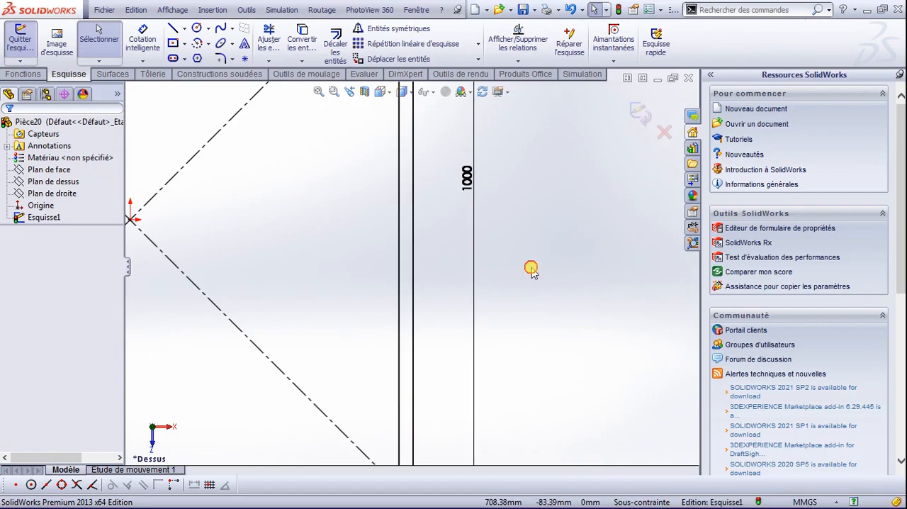
{"action": "scroll", "coordinate": [425, 293], "scroll_direction": "up", "scroll_amount": 6}
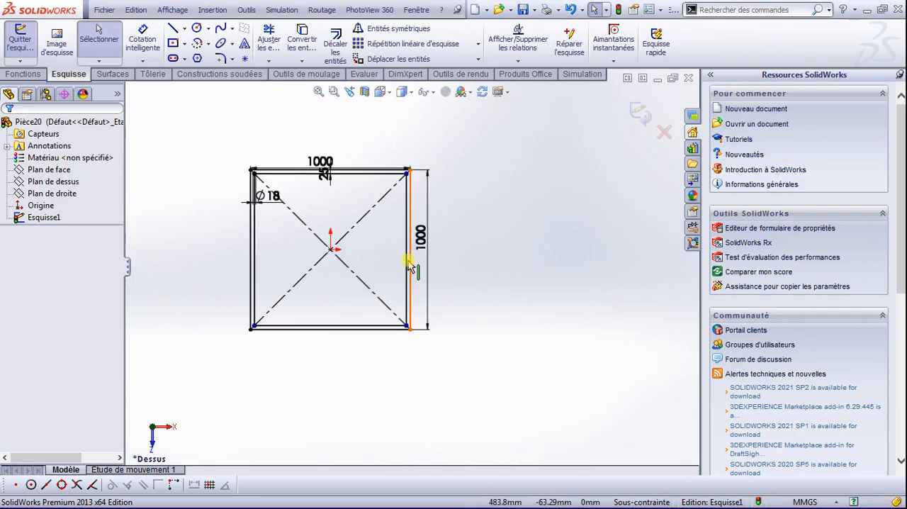
{"action": "left_click", "coordinate": [408, 280]}
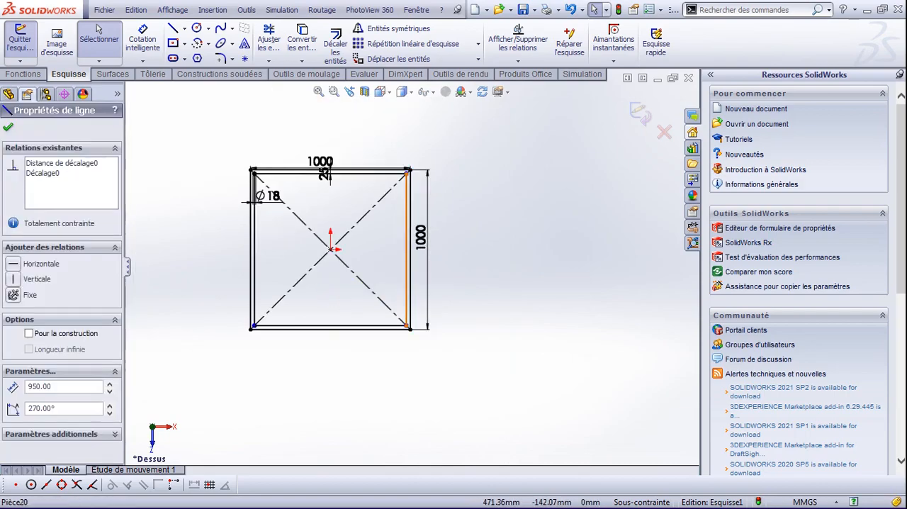
{"action": "left_click", "coordinate": [399, 268]}
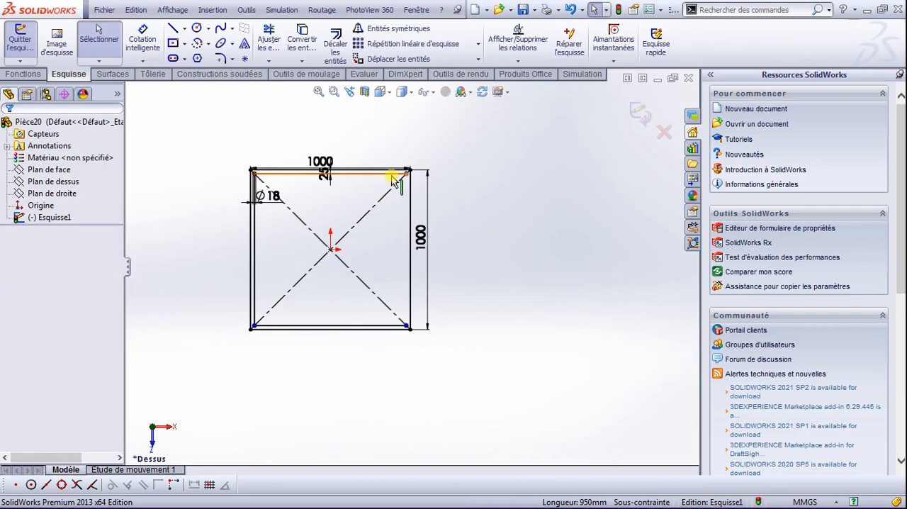
{"action": "left_click", "coordinate": [314, 236]}
{"action": "key", "text": "Delete"}
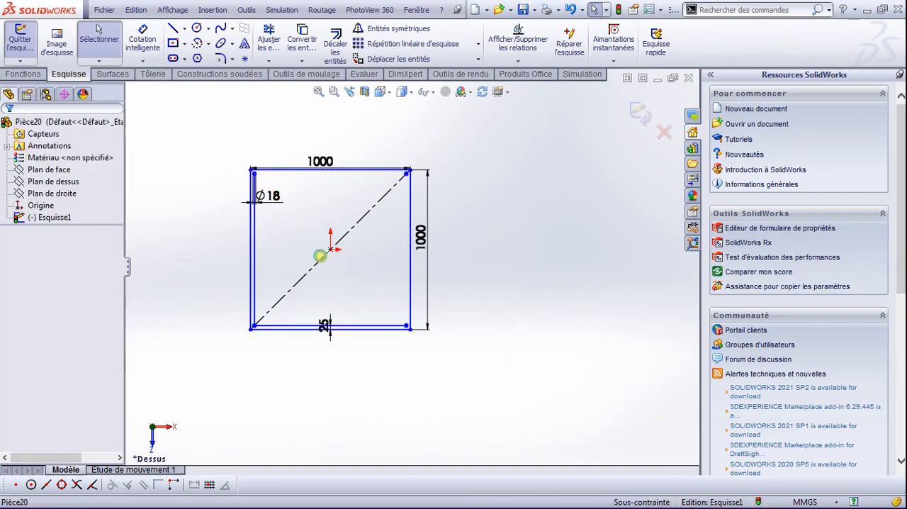
{"action": "left_click", "coordinate": [322, 258]}
{"action": "key", "text": "Delete"}
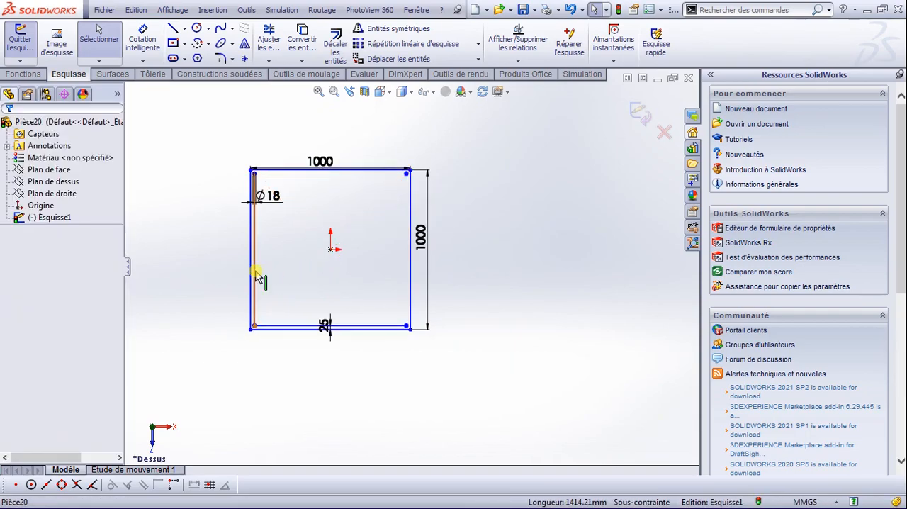
{"action": "left_click", "coordinate": [255, 271]}
{"action": "key", "text": "Delete"}
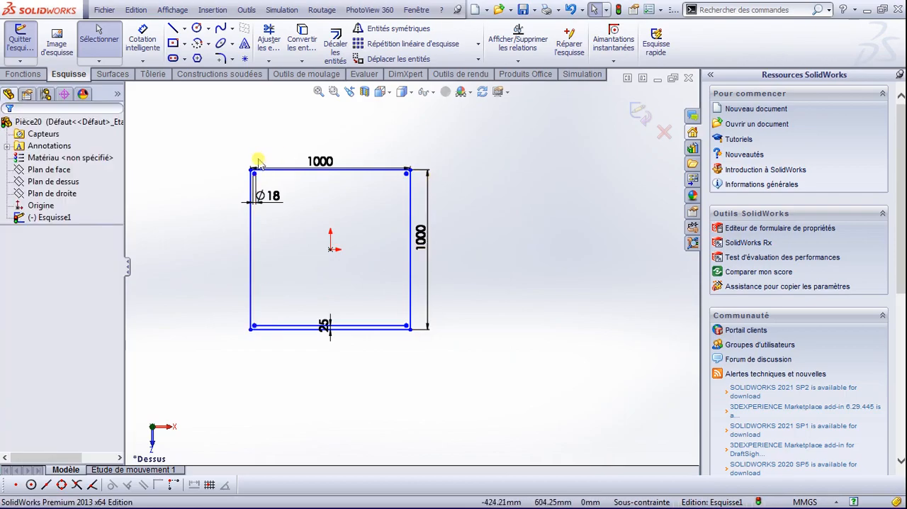
{"action": "left_click", "coordinate": [20, 72]}
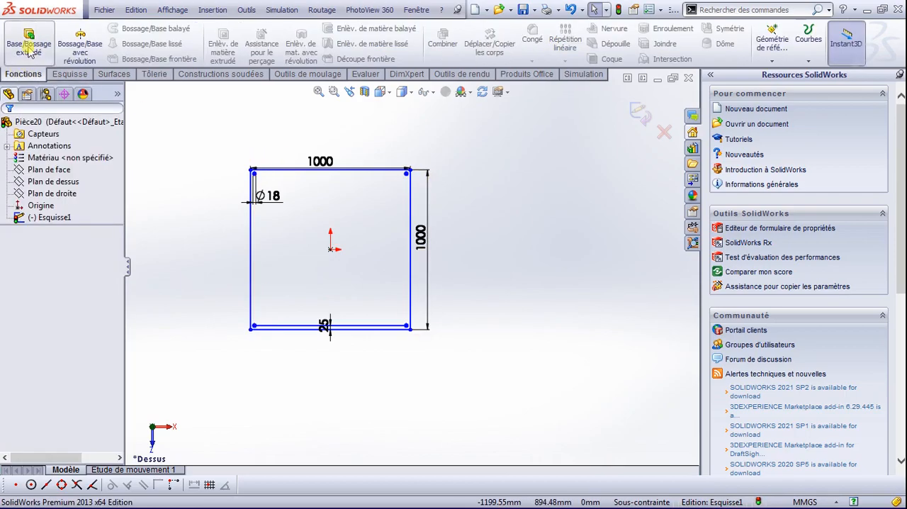
{"action": "left_click", "coordinate": [25, 44]}
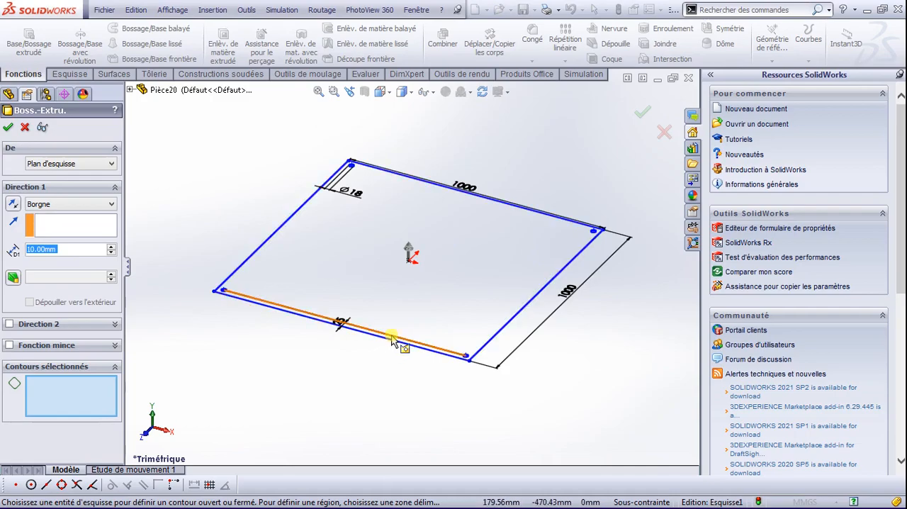
{"action": "key", "text": "Escape"}
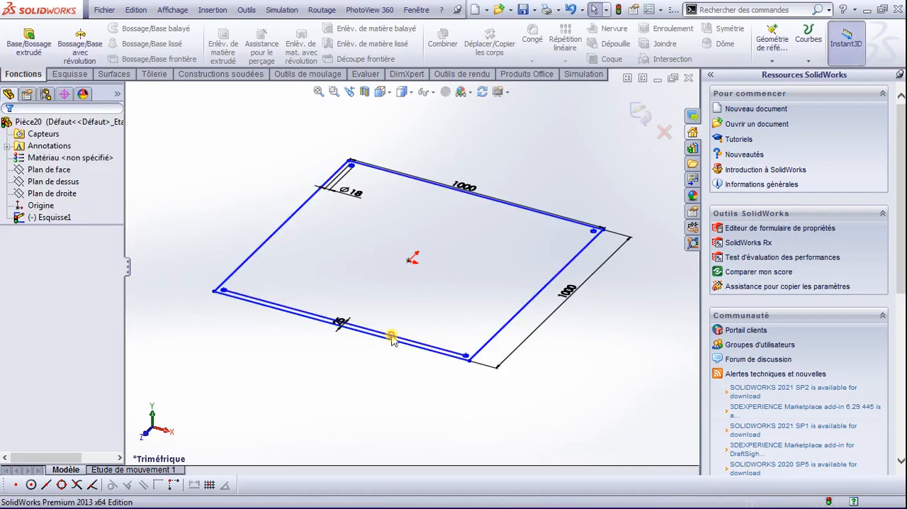
Step: Delete the leftover inner line along the square's lower edge and extrude the plate profile 15 mm
{"action": "left_click", "coordinate": [392, 340]}
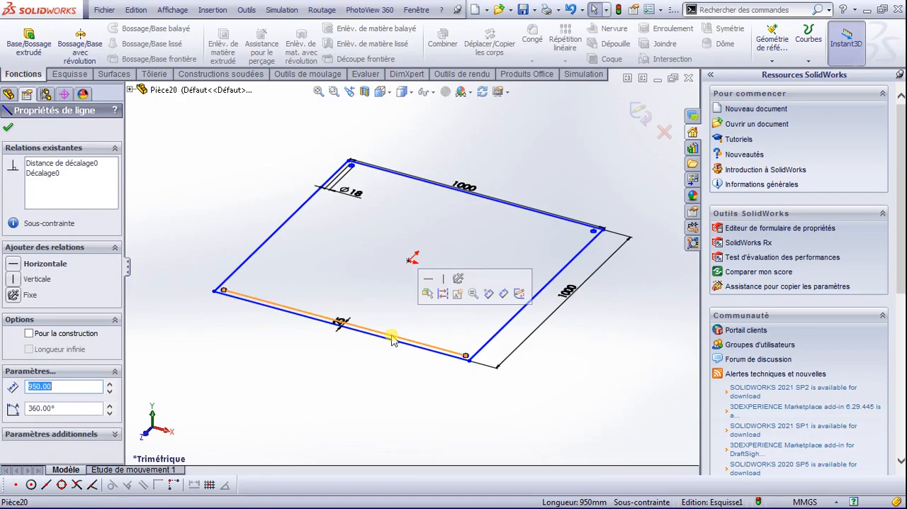
{"action": "key", "text": "Escape"}
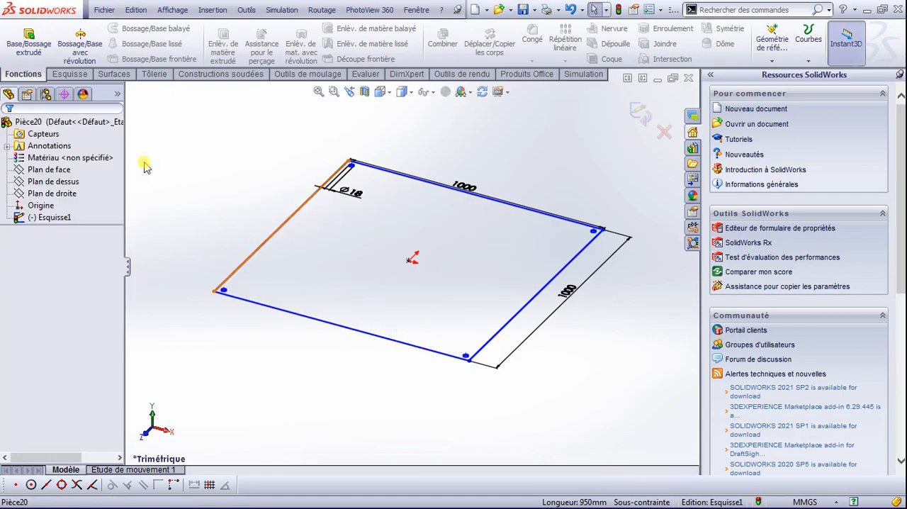
{"action": "left_click", "coordinate": [28, 39]}
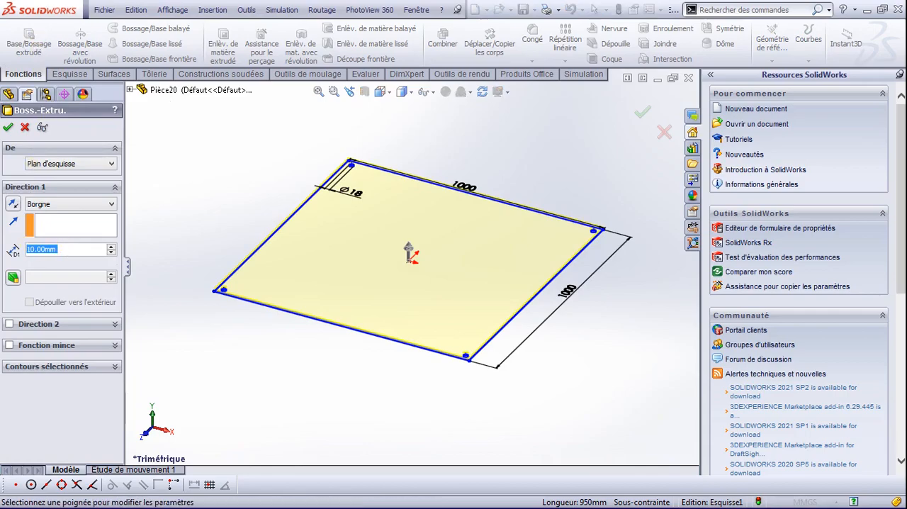
{"action": "type", "text": "15"}
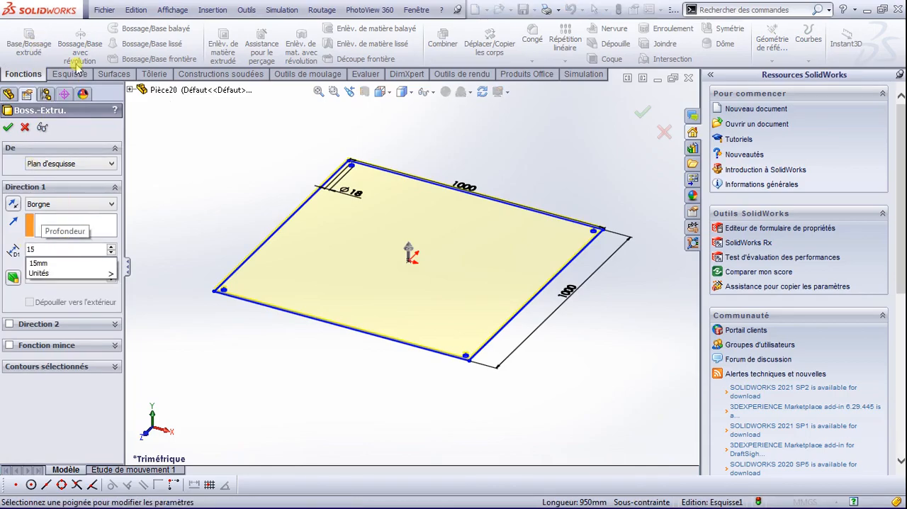
{"action": "left_click", "coordinate": [10, 126]}
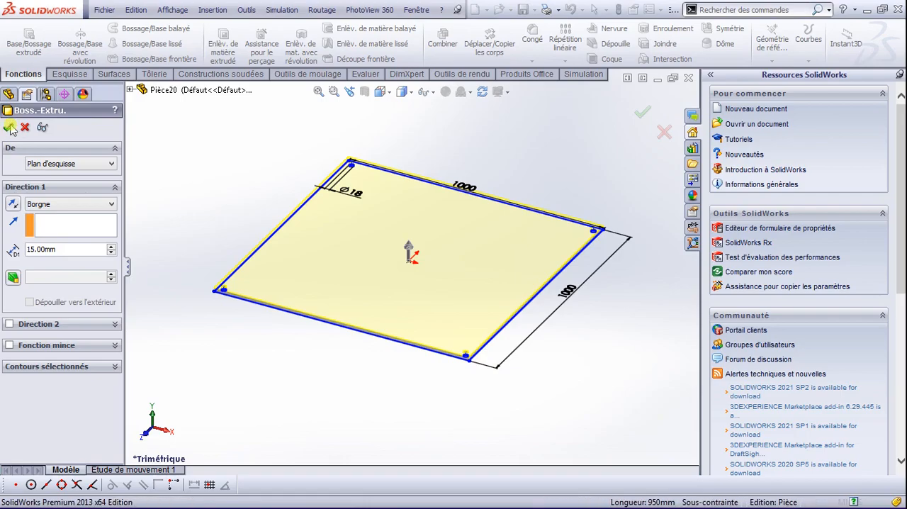
{"action": "left_click", "coordinate": [238, 190]}
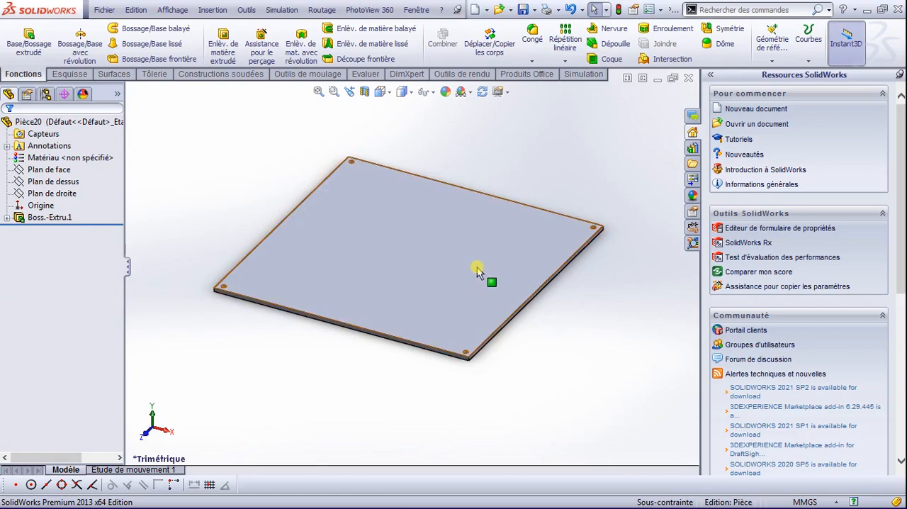
{"action": "scroll", "coordinate": [476, 271], "scroll_direction": "down", "scroll_amount": 1}
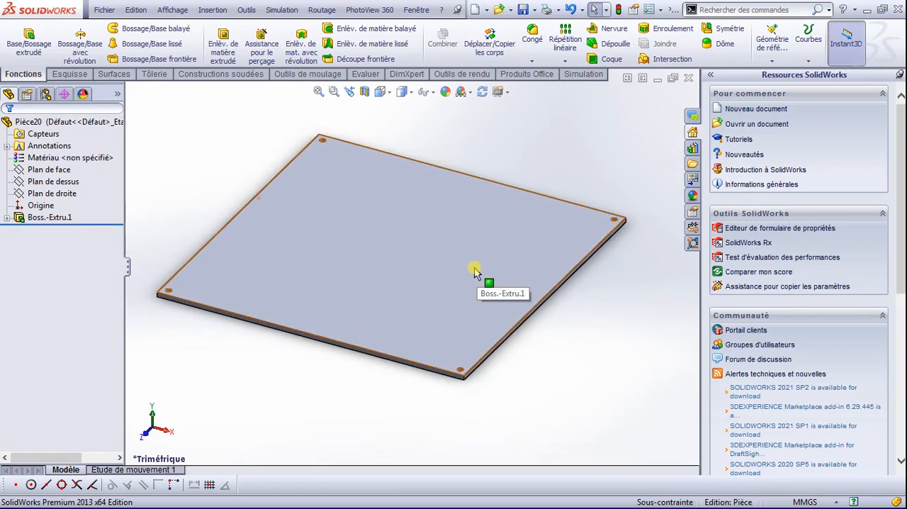
Step: Start a sketch on the plate's large upper face, viewed from the top
{"action": "left_click", "coordinate": [468, 227]}
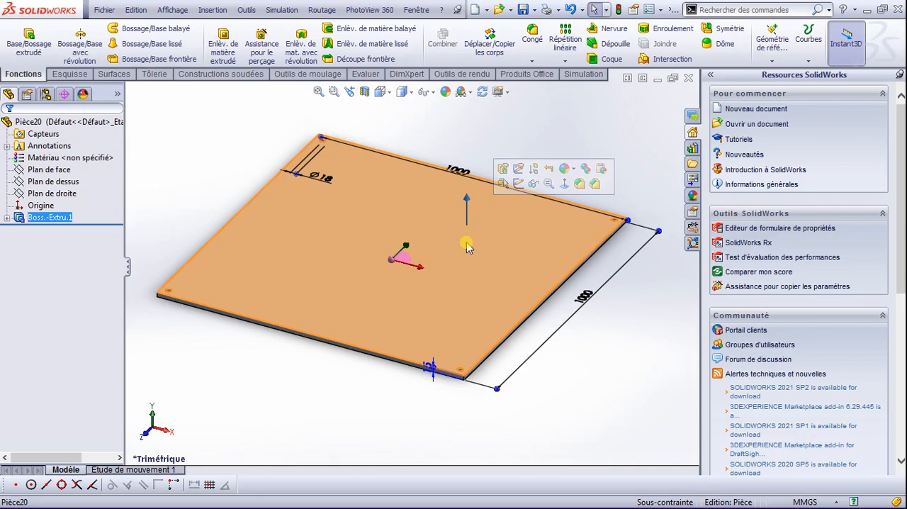
{"action": "scroll", "coordinate": [479, 256], "scroll_direction": "down", "scroll_amount": 2}
{"action": "scroll", "coordinate": [486, 264], "scroll_direction": "up", "scroll_amount": 3}
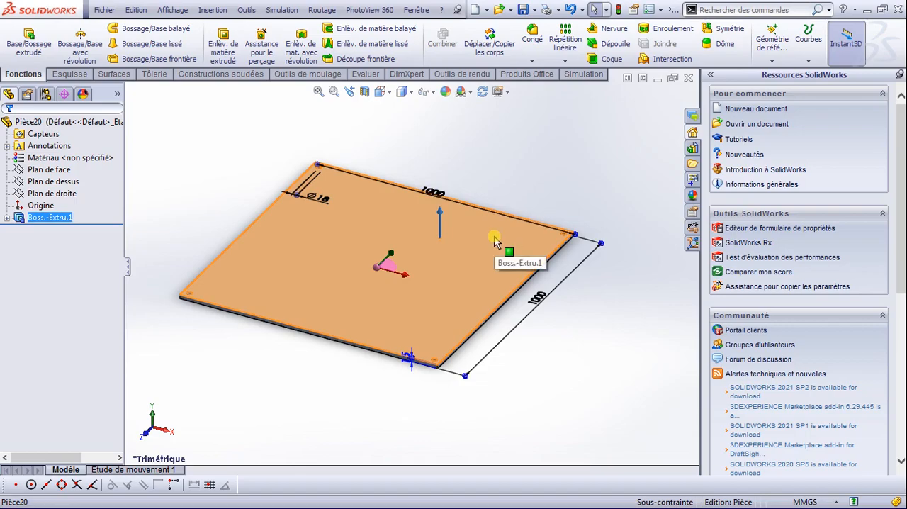
{"action": "key", "text": "space"}
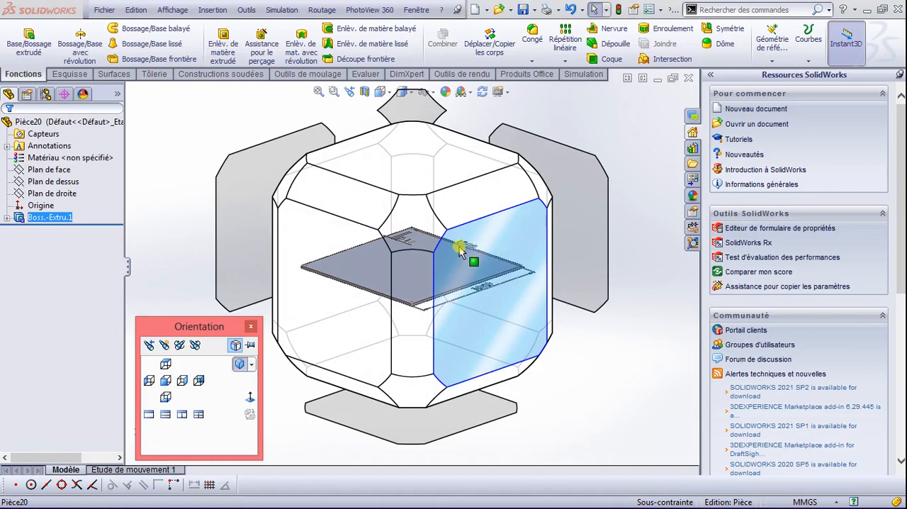
{"action": "left_click", "coordinate": [419, 177]}
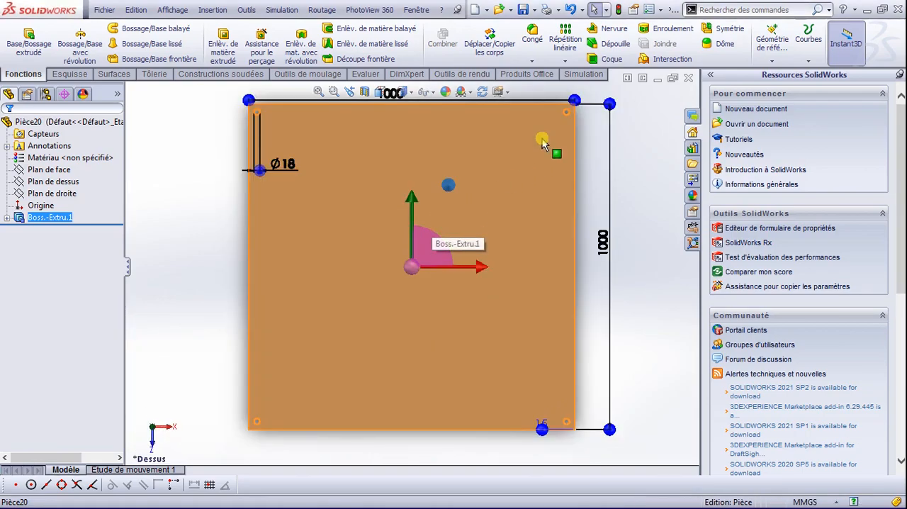
{"action": "scroll", "coordinate": [544, 142], "scroll_direction": "down", "scroll_amount": 1}
{"action": "left_click", "coordinate": [656, 114]}
{"action": "left_click", "coordinate": [517, 166]}
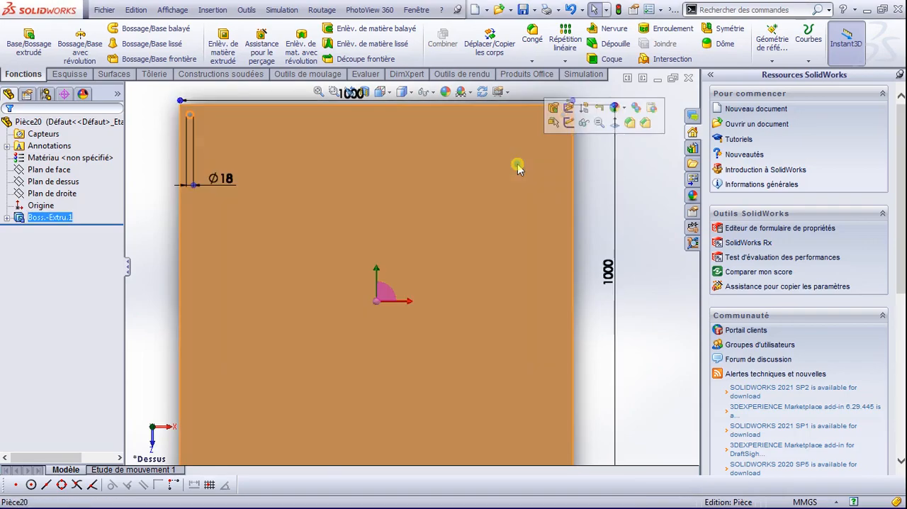
{"action": "scroll", "coordinate": [528, 160], "scroll_direction": "down", "scroll_amount": 1}
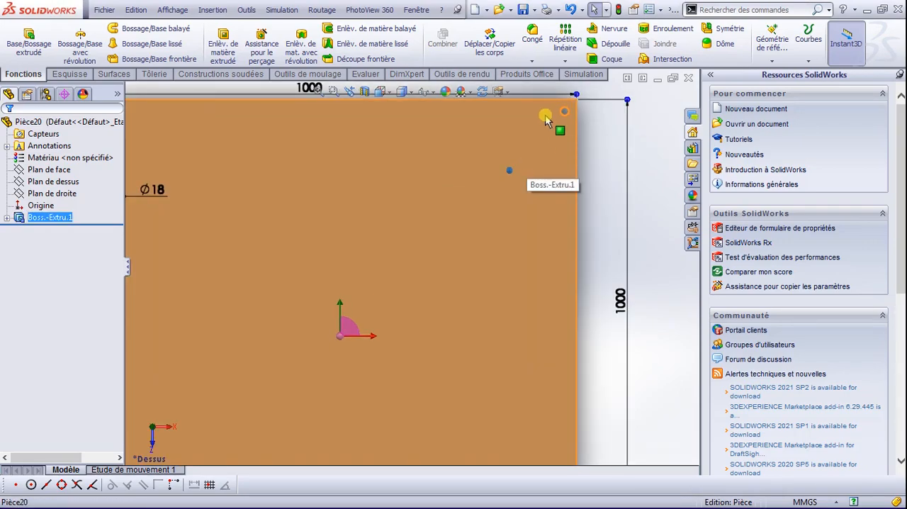
{"action": "left_click", "coordinate": [69, 74]}
{"action": "left_click", "coordinate": [186, 174]}
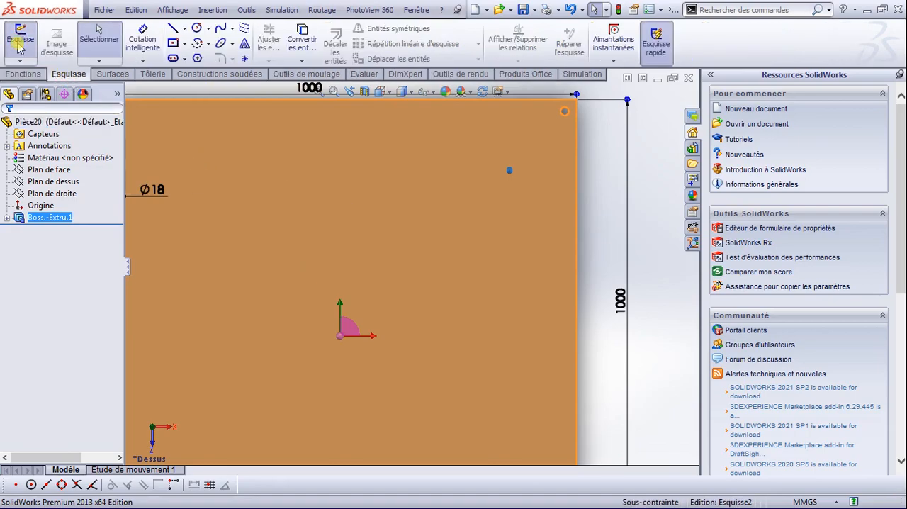
Step: Place four sketch points just inward of the corner holes, the upper-right one at about X 446, Y 445 mm
{"action": "left_click", "coordinate": [244, 60]}
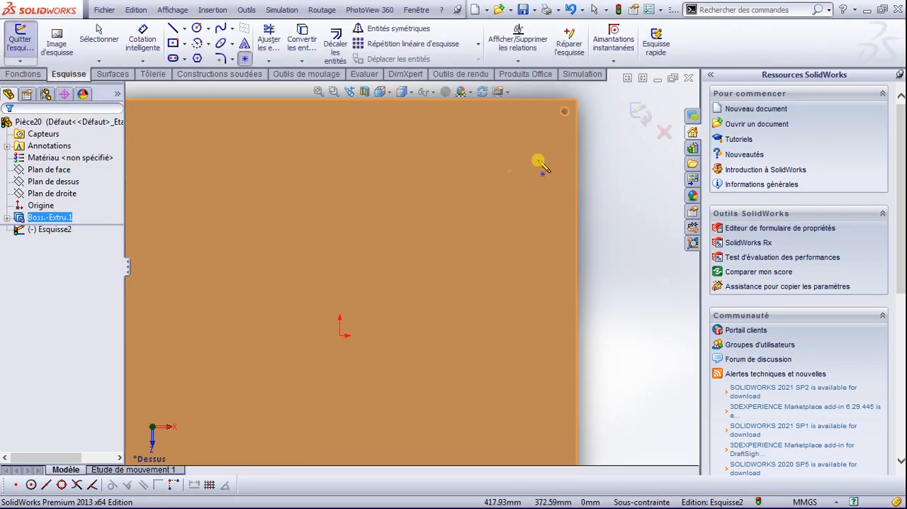
{"action": "left_click", "coordinate": [551, 124]}
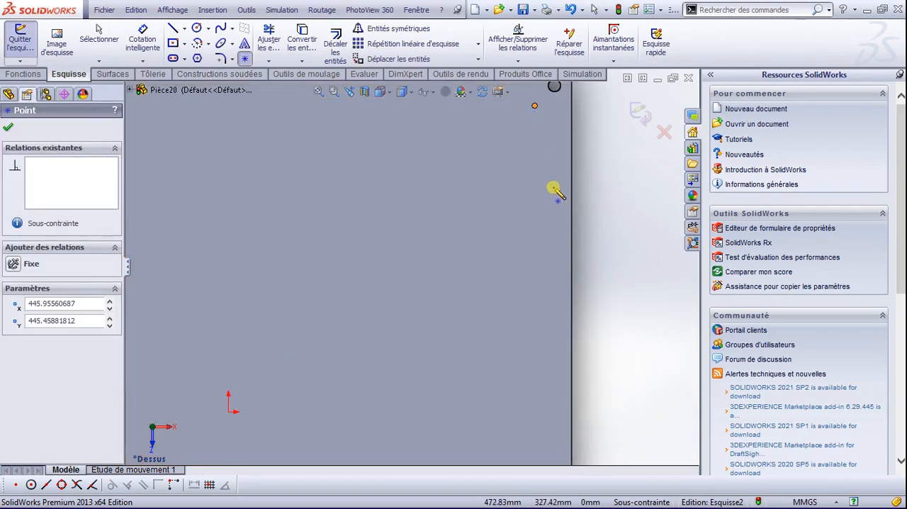
{"action": "key", "text": "f"}
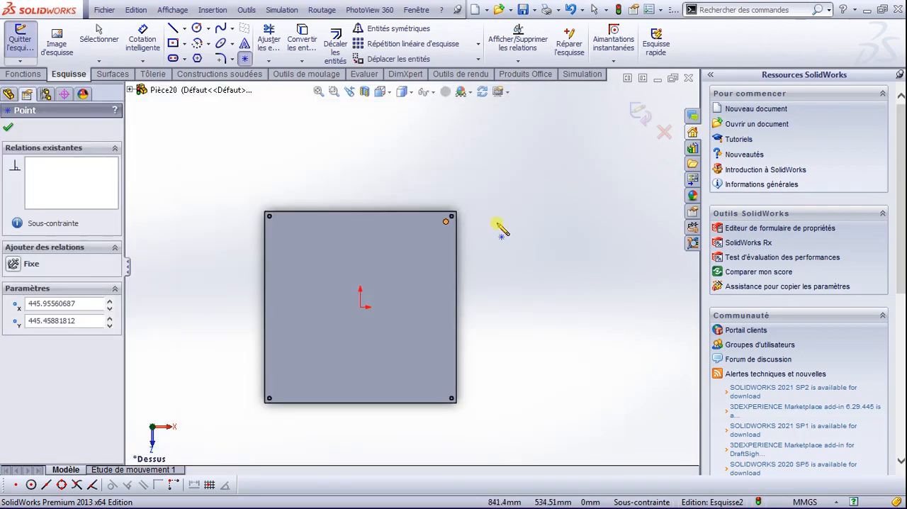
{"action": "left_click", "coordinate": [446, 391]}
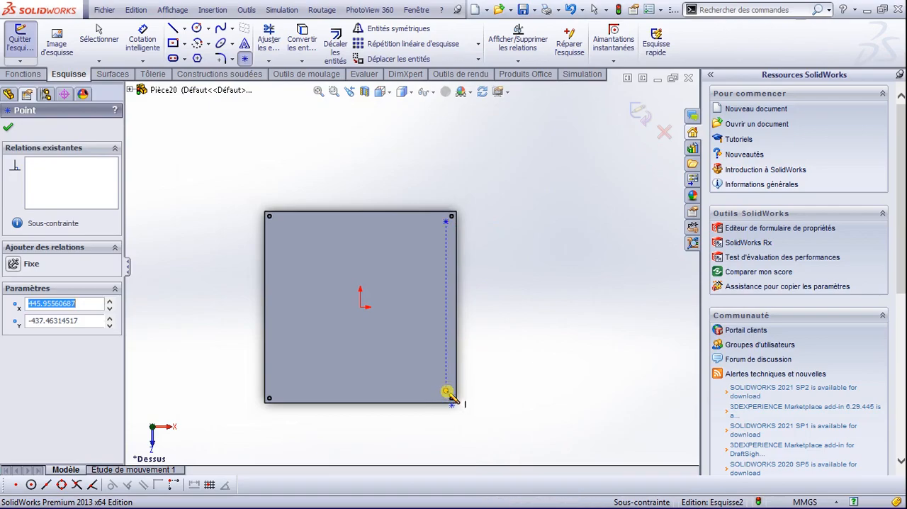
{"action": "left_click", "coordinate": [272, 391]}
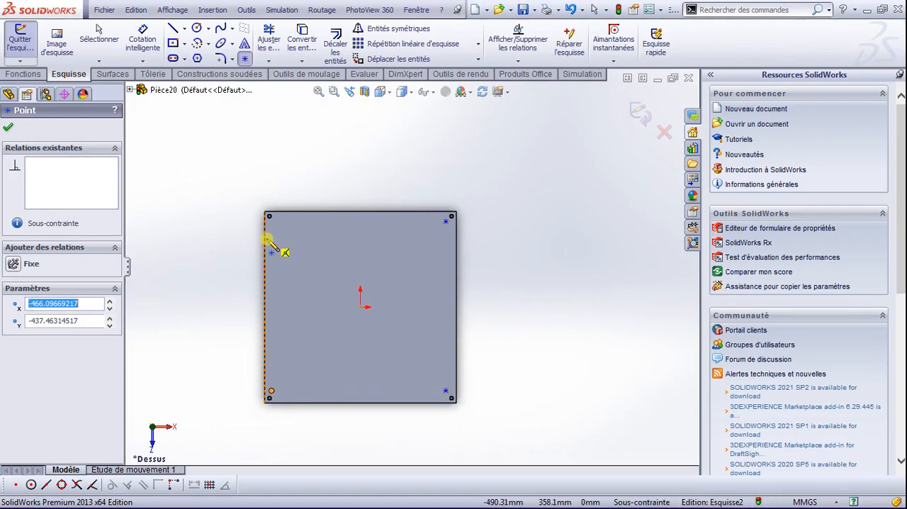
{"action": "left_click", "coordinate": [276, 227]}
{"action": "key", "text": "Escape"}
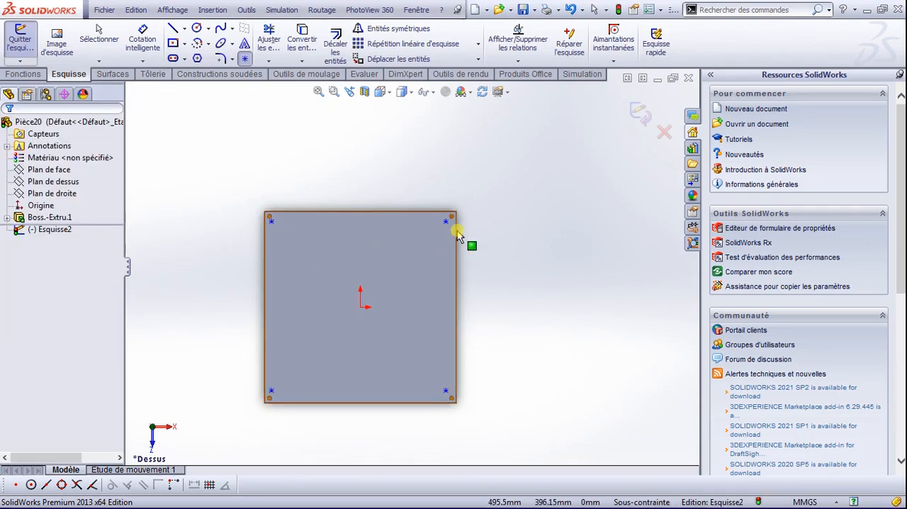
Step: Dimension the upper-right sketch point 80 mm from the plate's right edge
{"action": "scroll", "coordinate": [464, 234], "scroll_direction": "down", "scroll_amount": 4}
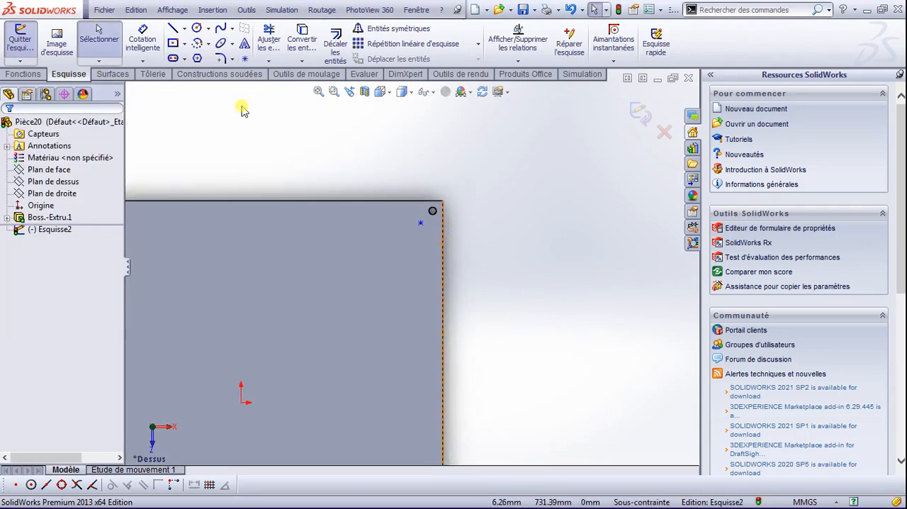
{"action": "left_click", "coordinate": [143, 39]}
{"action": "scroll", "coordinate": [439, 202], "scroll_direction": "down", "scroll_amount": 4}
{"action": "scroll", "coordinate": [423, 258], "scroll_direction": "down", "scroll_amount": 1}
{"action": "left_click", "coordinate": [388, 266]}
{"action": "left_click", "coordinate": [457, 267]}
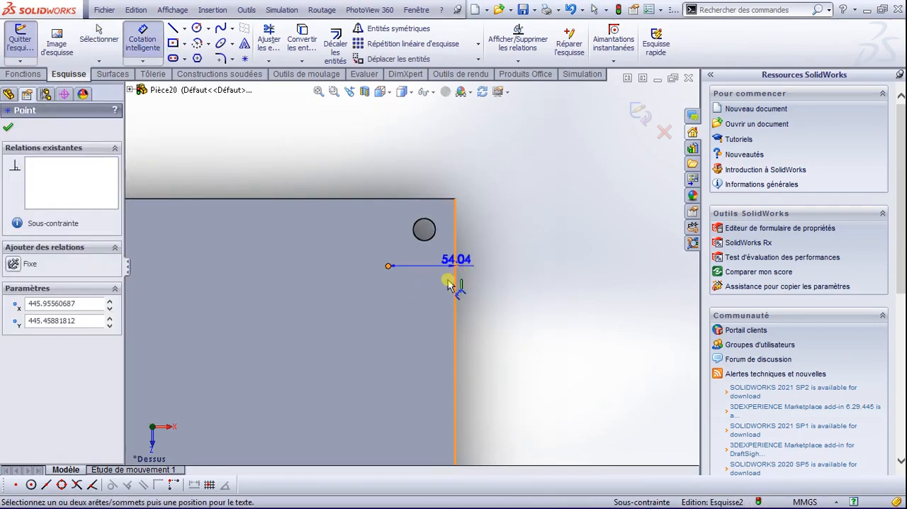
{"action": "left_click", "coordinate": [497, 321]}
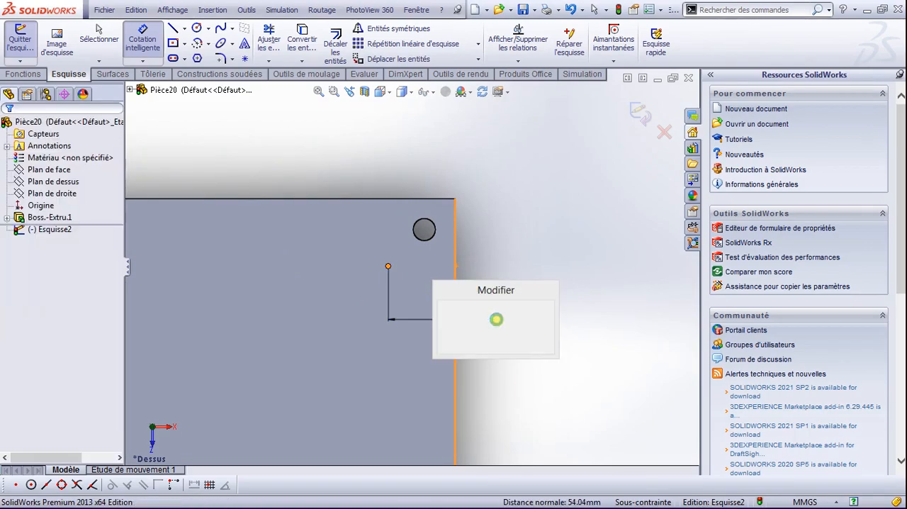
{"action": "type", "text": "1"}
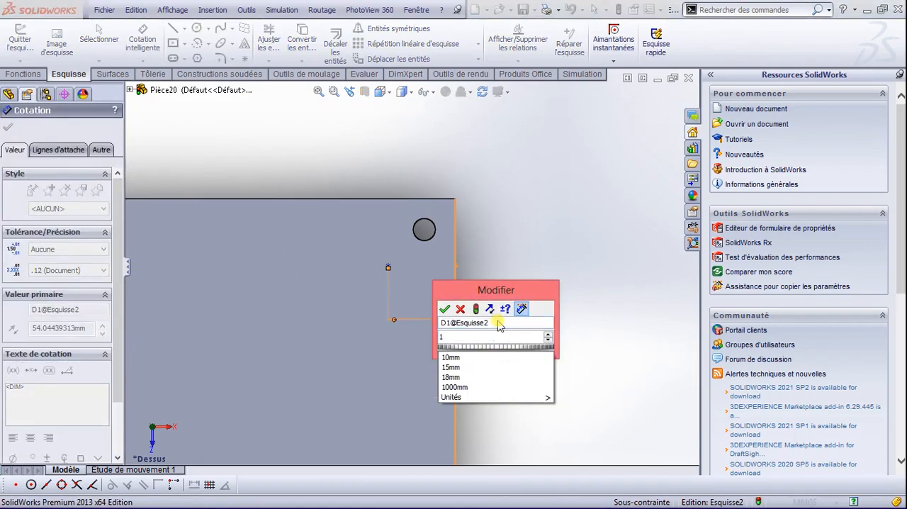
{"action": "type", "text": "0"}
{"action": "key", "text": "BackSpace"}
{"action": "key", "text": "BackSpace"}
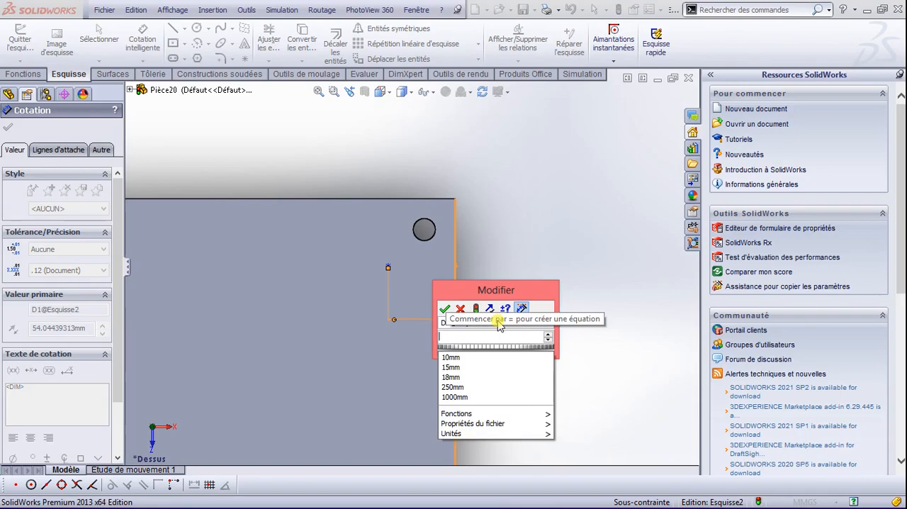
{"action": "type", "text": "80"}
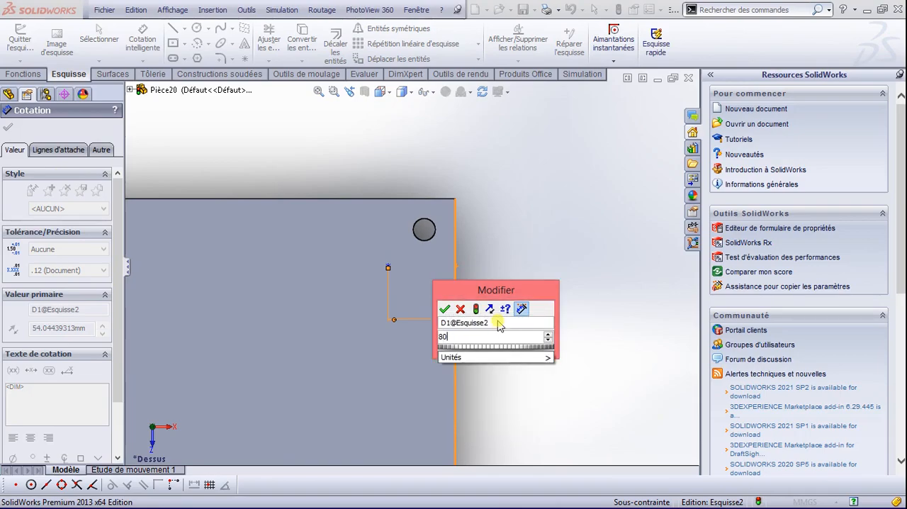
{"action": "key", "text": "Return"}
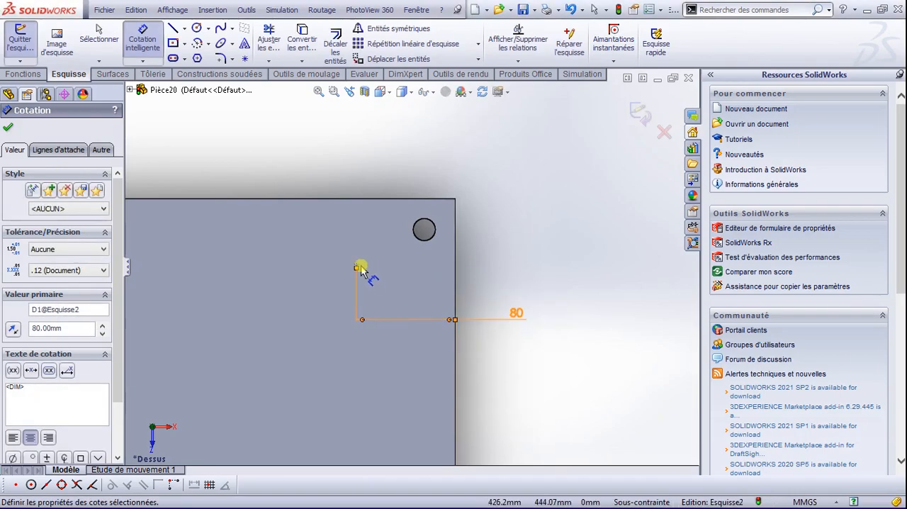
Step: Dimension the upper-right sketch point 80 mm from the plate's upper edge
{"action": "left_click", "coordinate": [358, 267]}
{"action": "left_click", "coordinate": [359, 199]}
{"action": "left_click", "coordinate": [319, 153]}
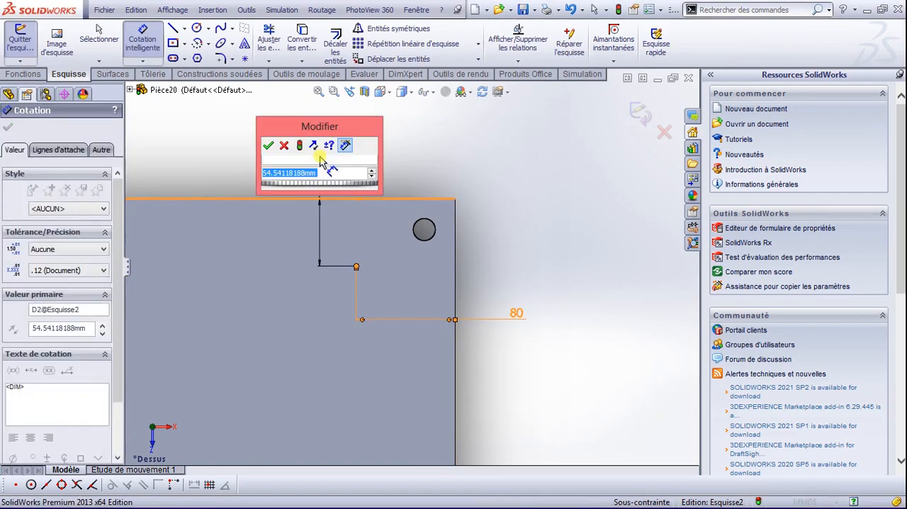
{"action": "type", "text": "80"}
{"action": "key", "text": "Return"}
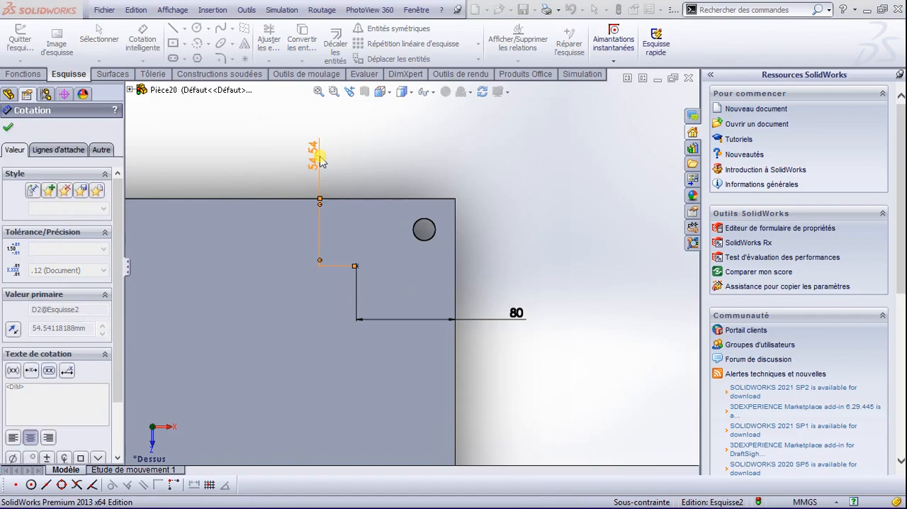
Step: Dimension the lower-right sketch point 80 mm from the plate's right edge
{"action": "scroll", "coordinate": [389, 295], "scroll_direction": "up", "scroll_amount": 5}
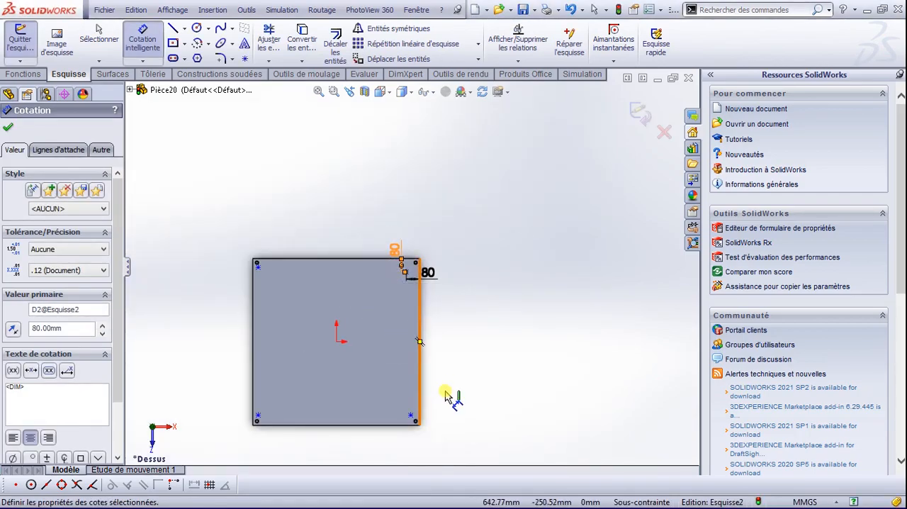
{"action": "scroll", "coordinate": [413, 409], "scroll_direction": "down", "scroll_amount": 5}
{"action": "scroll", "coordinate": [411, 375], "scroll_direction": "down", "scroll_amount": 1}
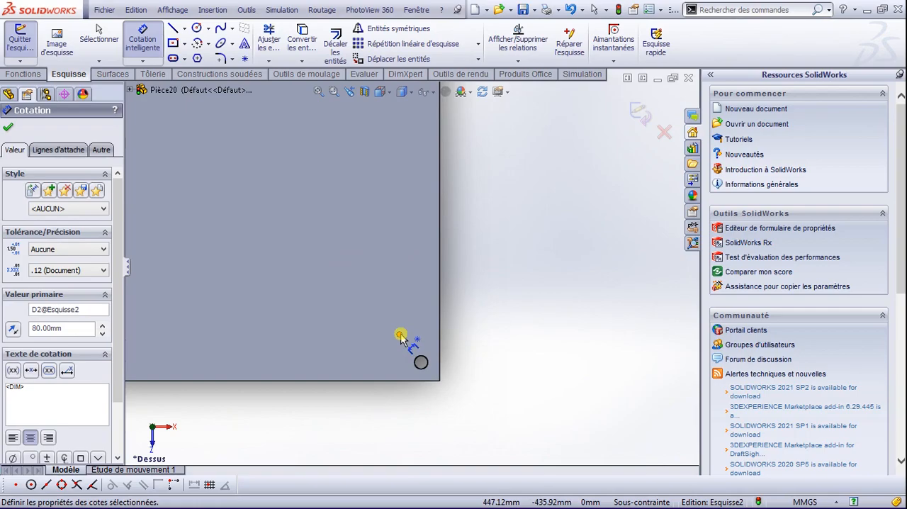
{"action": "left_click", "coordinate": [401, 335]}
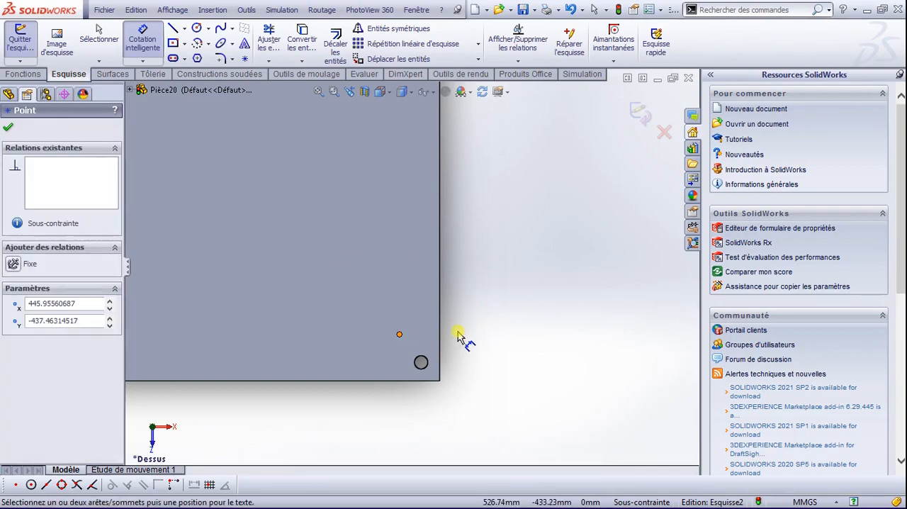
{"action": "left_click", "coordinate": [441, 331]}
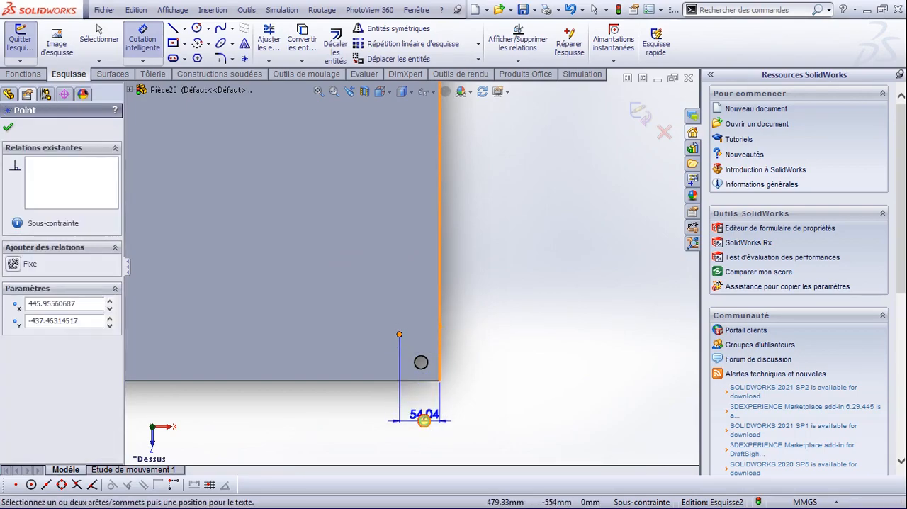
{"action": "left_click", "coordinate": [423, 419]}
{"action": "type", "text": "80"}
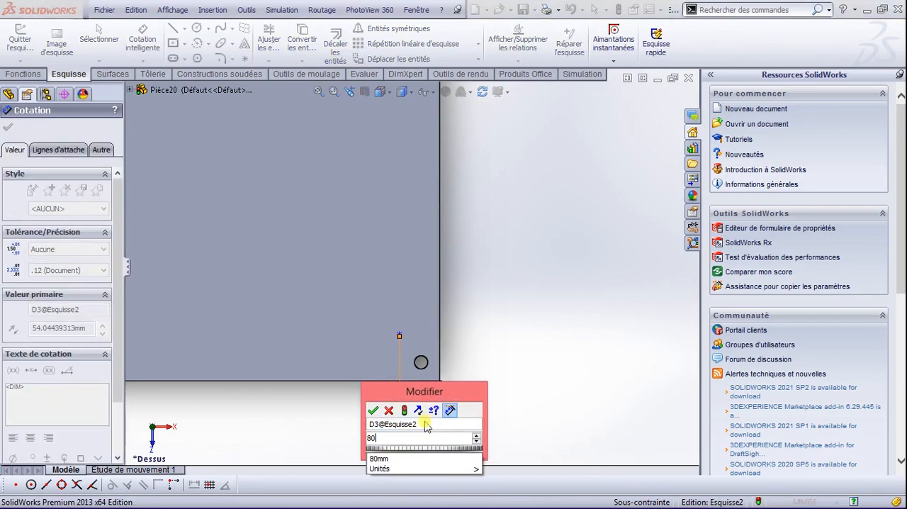
{"action": "key", "text": "Return"}
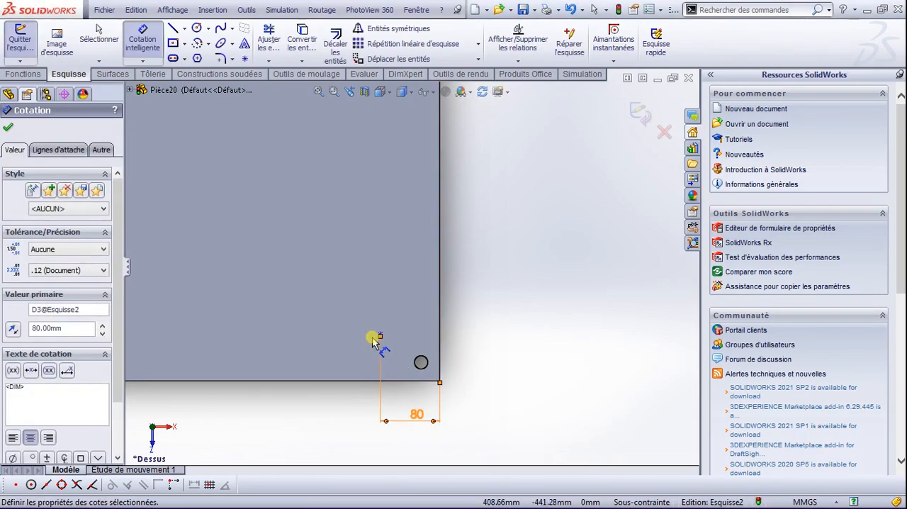
Step: Dimension the lower-right sketch point 80 mm from the plate's lower edge and finish dimensioning
{"action": "left_click", "coordinate": [381, 335]}
{"action": "left_click", "coordinate": [366, 380]}
{"action": "left_click", "coordinate": [498, 322]}
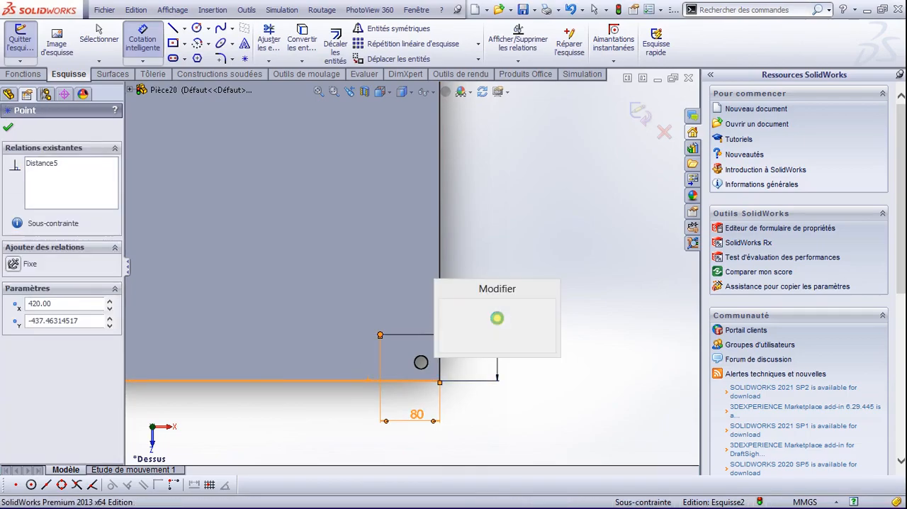
{"action": "type", "text": "80"}
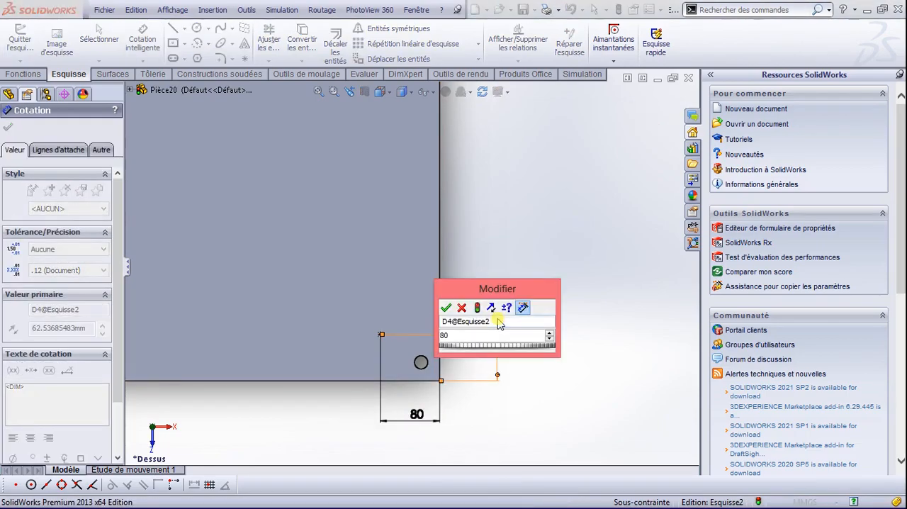
{"action": "key", "text": "Return"}
{"action": "scroll", "coordinate": [413, 322], "scroll_direction": "down", "scroll_amount": 2}
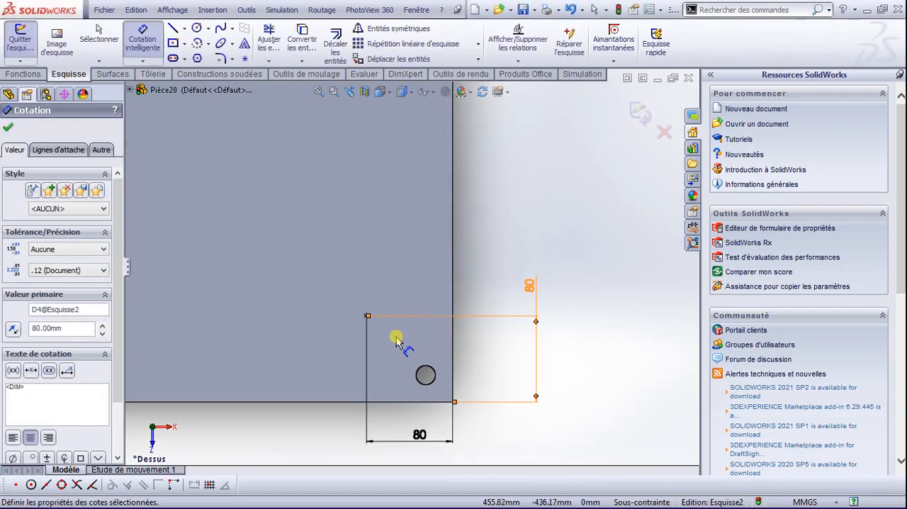
{"action": "scroll", "coordinate": [396, 342], "scroll_direction": "up", "scroll_amount": 6}
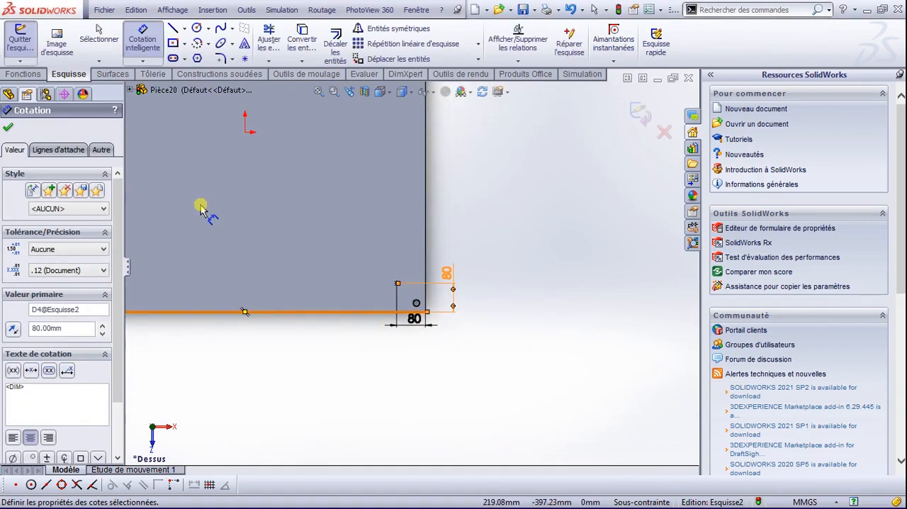
{"action": "left_click", "coordinate": [9, 130]}
{"action": "scroll", "coordinate": [315, 280], "scroll_direction": "up", "scroll_amount": 4}
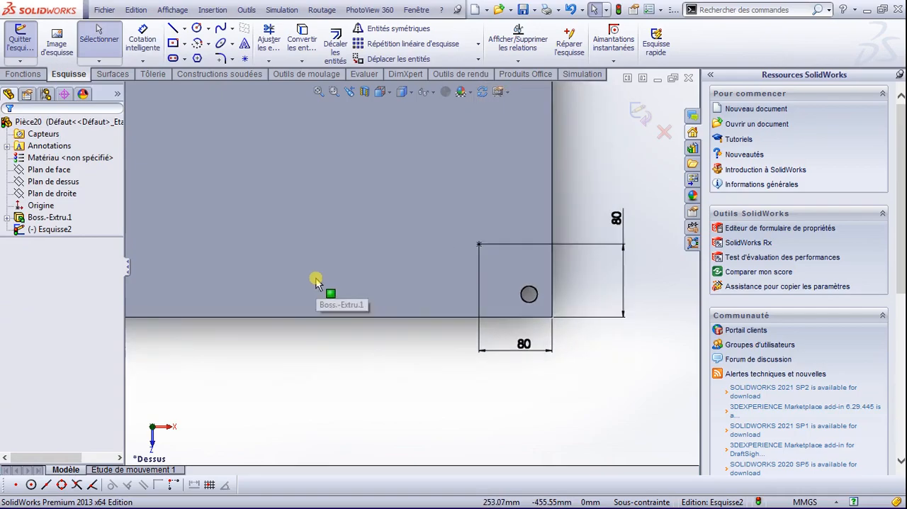
{"action": "scroll", "coordinate": [284, 161], "scroll_direction": "down", "scroll_amount": 2}
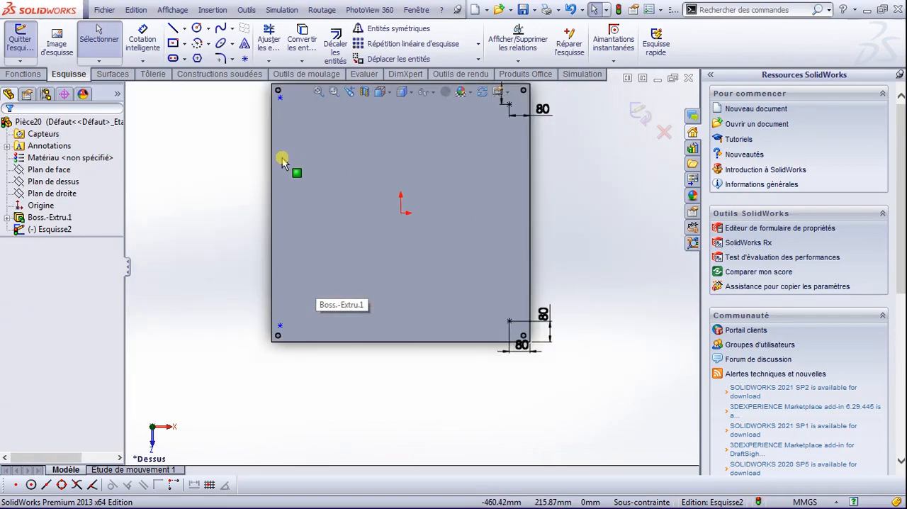
{"action": "scroll", "coordinate": [282, 159], "scroll_direction": "up", "scroll_amount": 1}
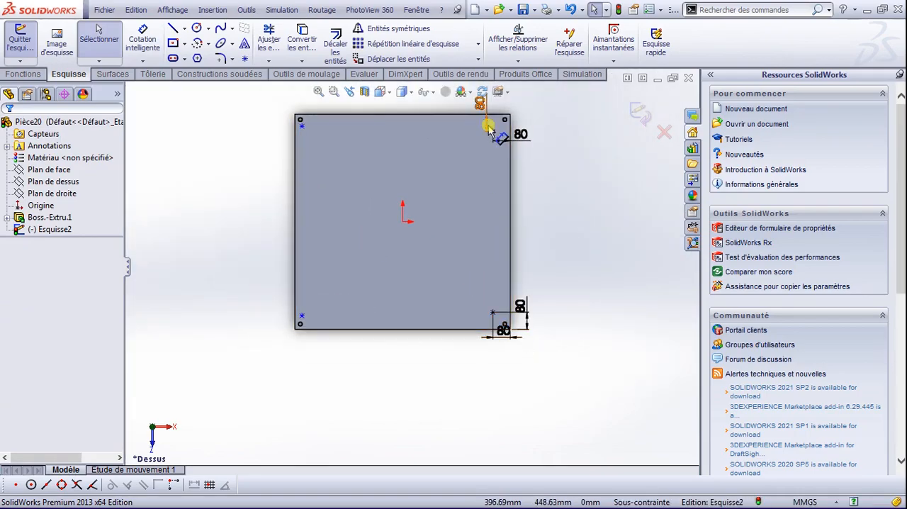
{"action": "left_click", "coordinate": [184, 30]}
{"action": "left_click", "coordinate": [187, 56]}
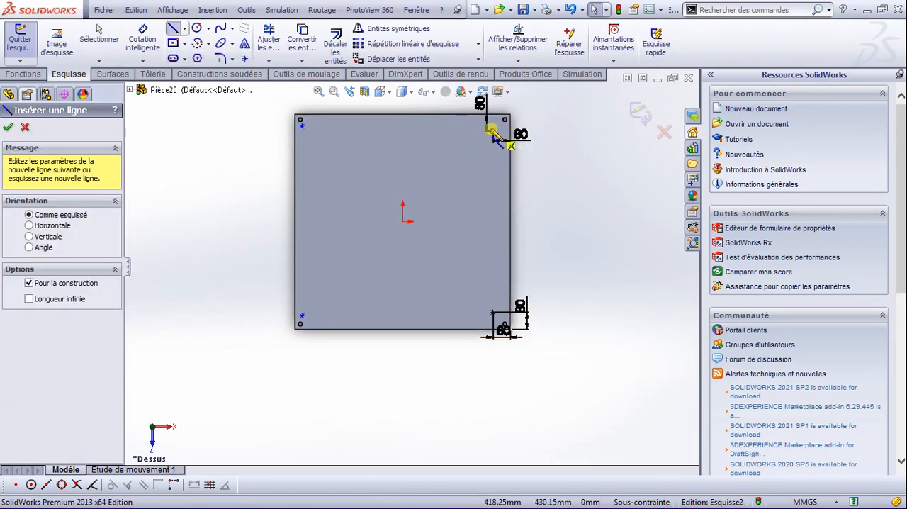
{"action": "left_click", "coordinate": [492, 131]}
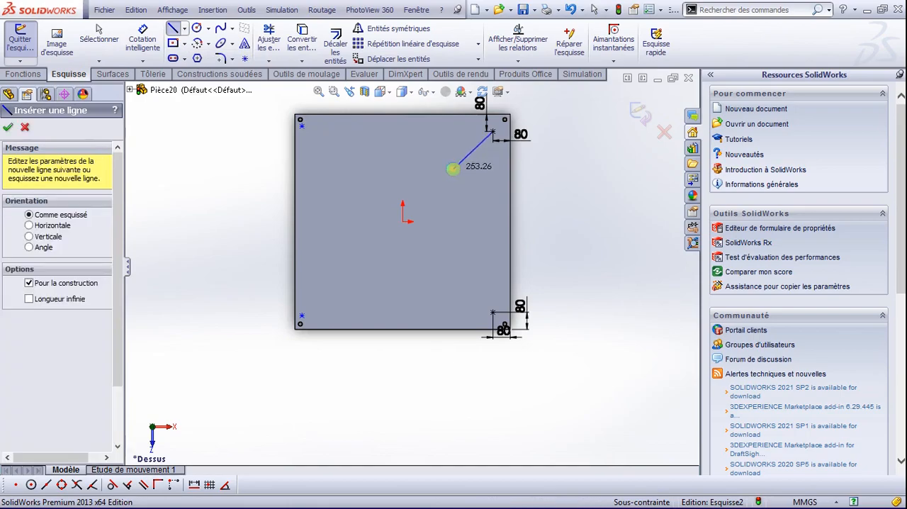
{"action": "key", "text": "Escape"}
Step: Sketch a vertical construction line about 362 mm long upward from the origin
{"action": "left_click", "coordinate": [184, 30]}
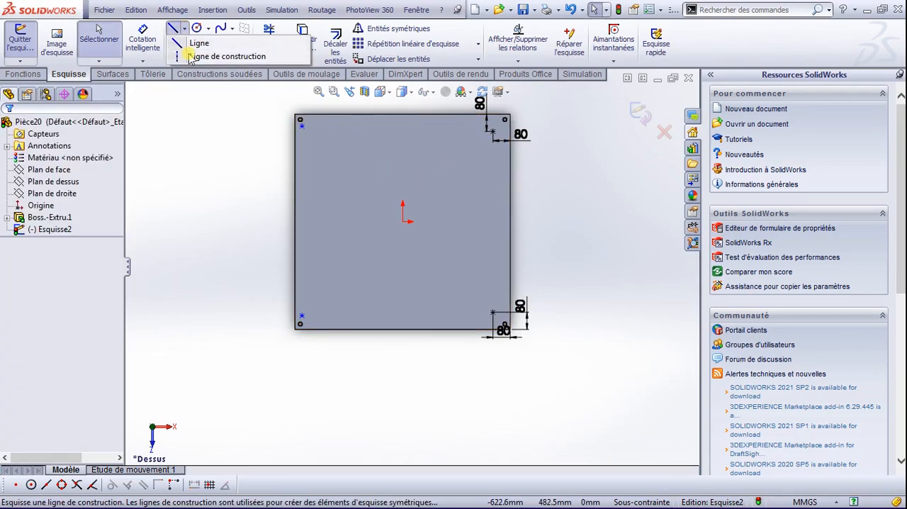
{"action": "left_click", "coordinate": [190, 56]}
{"action": "left_click", "coordinate": [402, 207]}
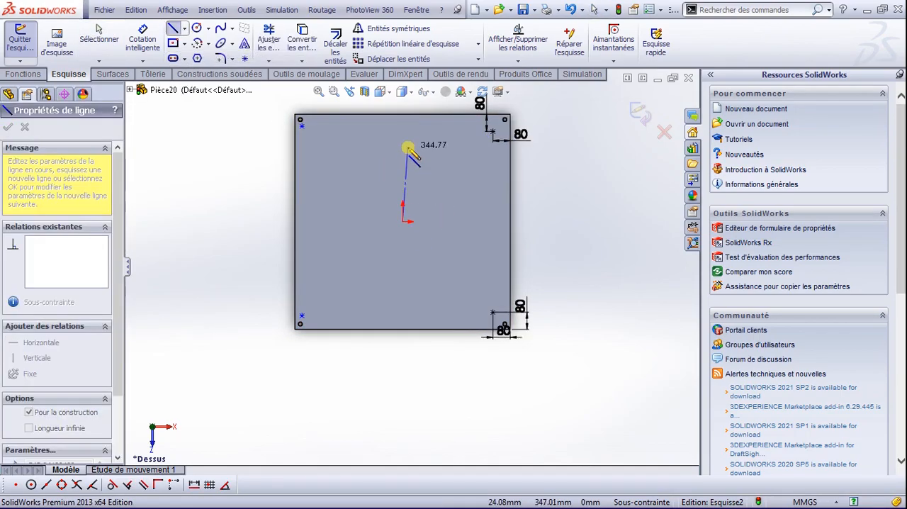
{"action": "left_click", "coordinate": [403, 144]}
{"action": "key", "text": "Escape"}
Step: Replace the two left sketch points with mirrored copies of the two right points about the vertical construction line
{"action": "mouse_move", "coordinate": [277, 102]}
{"action": "left_mouse_down"}
{"action": "mouse_move", "coordinate": [336, 352]}
{"action": "mouse_move", "coordinate": [329, 322]}
{"action": "left_mouse_up"}
{"action": "key", "text": "Delete"}
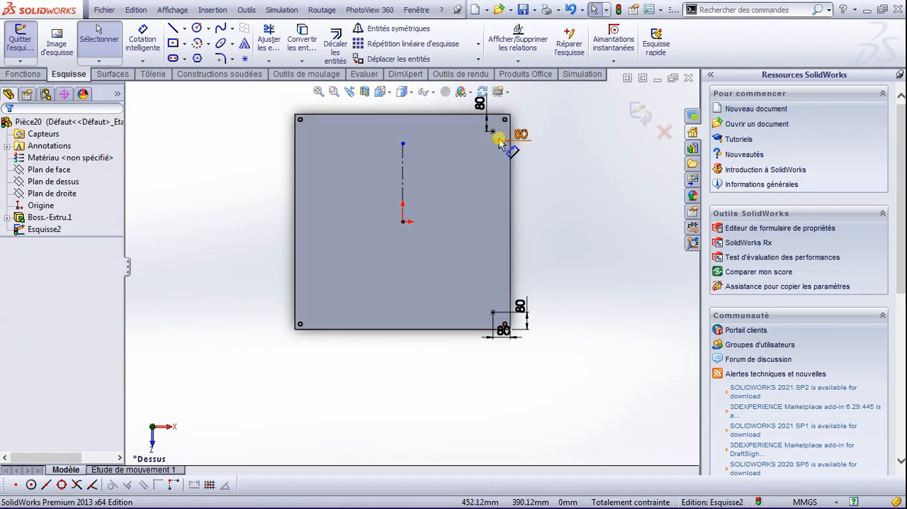
{"action": "left_click", "coordinate": [495, 313]}
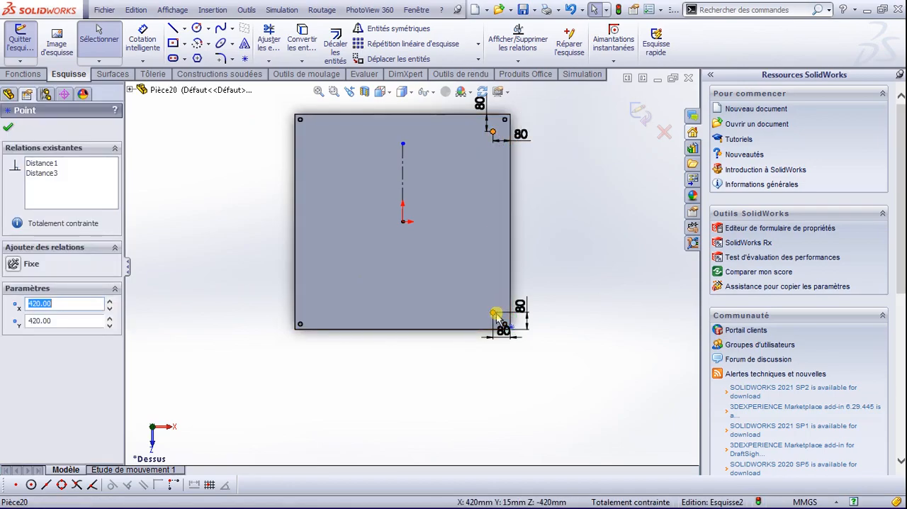
{"action": "left_click", "coordinate": [496, 317], "text": "ctrl"}
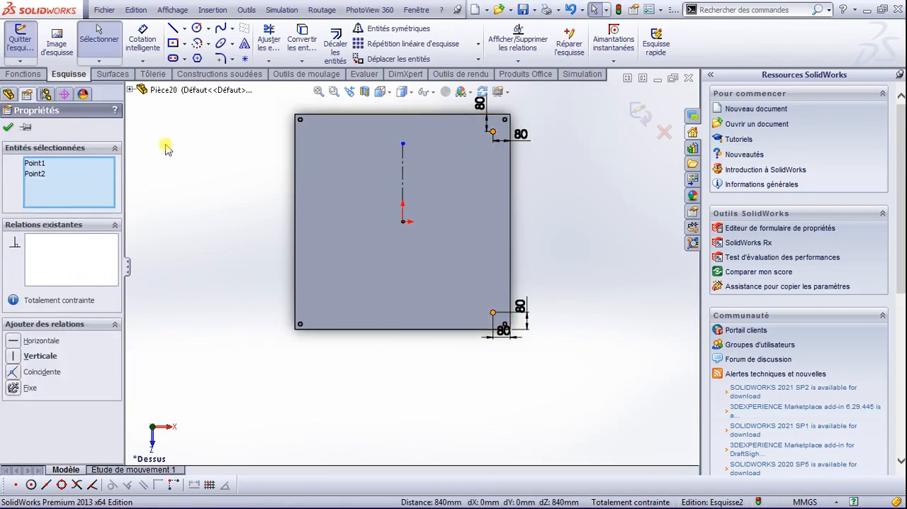
{"action": "left_click", "coordinate": [383, 28]}
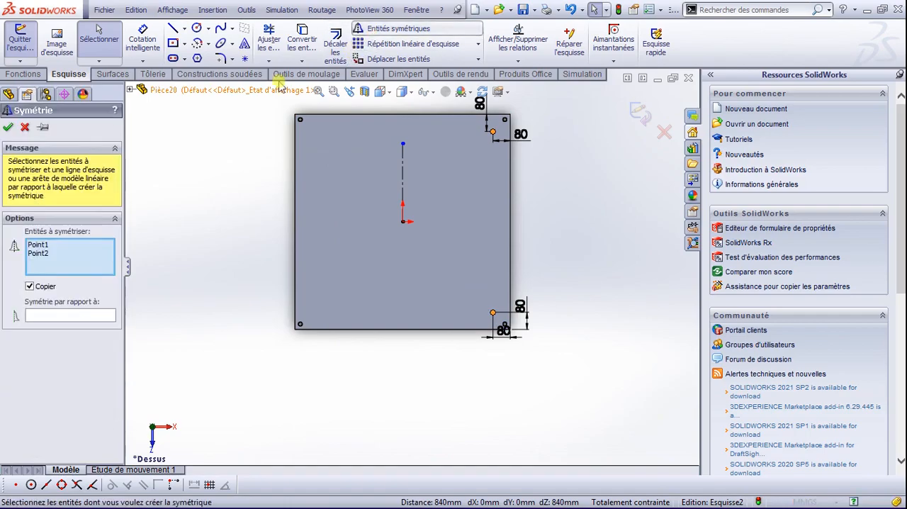
{"action": "left_click", "coordinate": [84, 316]}
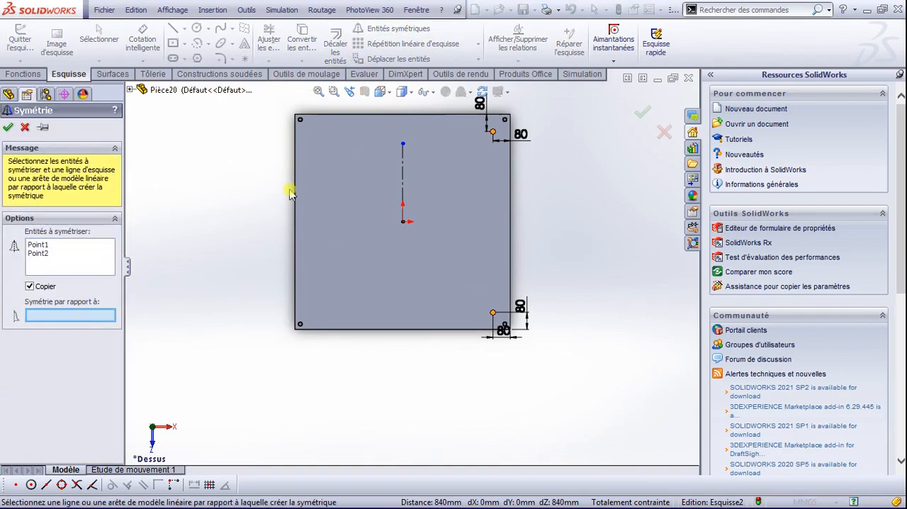
{"action": "left_click", "coordinate": [404, 168]}
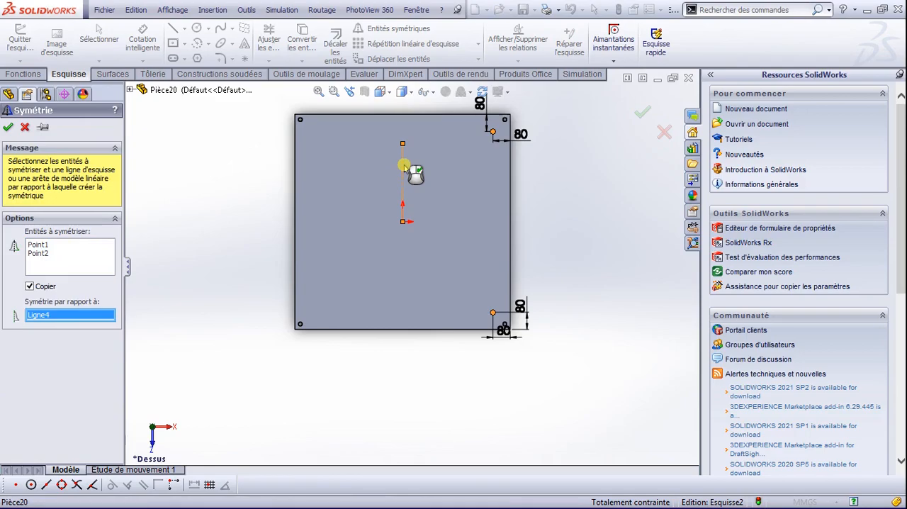
{"action": "right_click", "coordinate": [404, 168]}
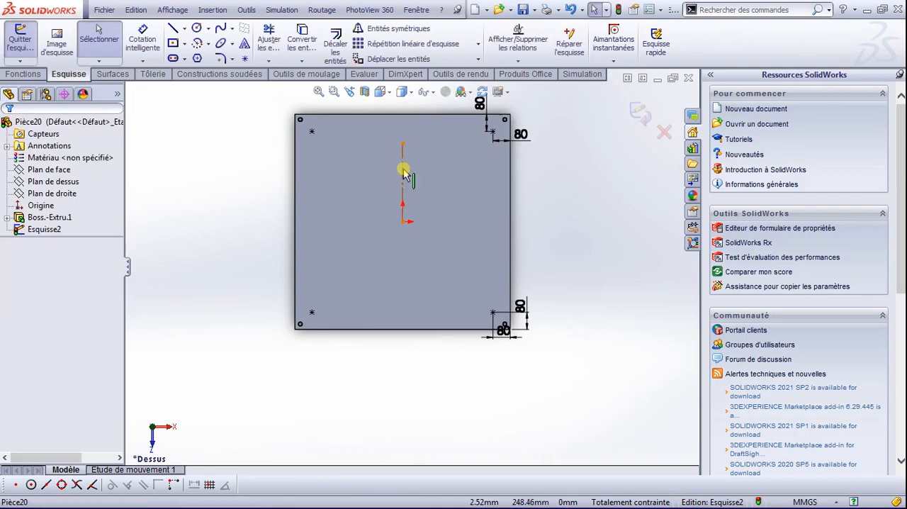
Step: Delete the vertical construction line from the sketch
{"action": "left_click", "coordinate": [403, 170]}
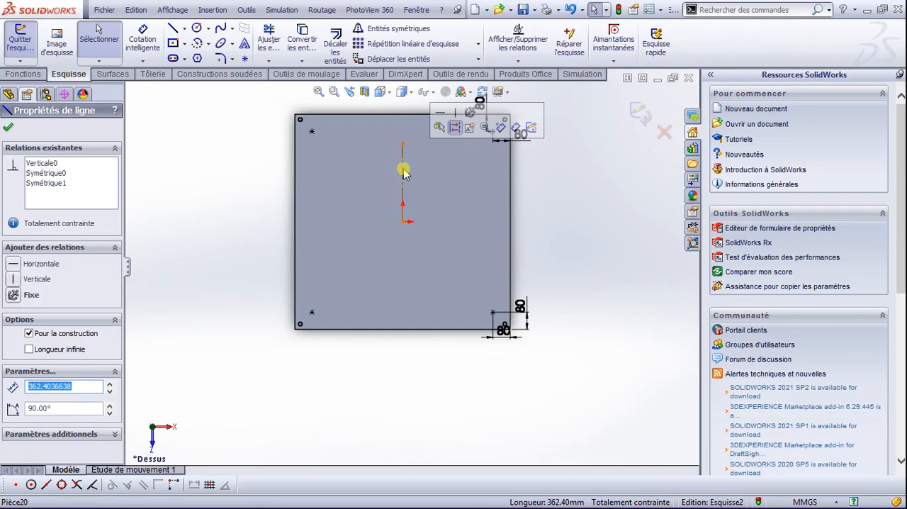
{"action": "key", "text": "Escape"}
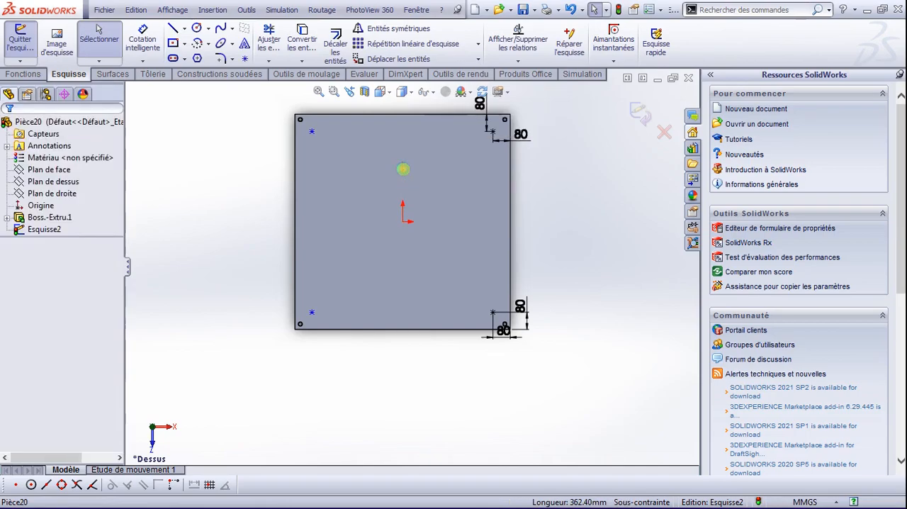
{"action": "scroll", "coordinate": [404, 174], "scroll_direction": "down", "scroll_amount": 1}
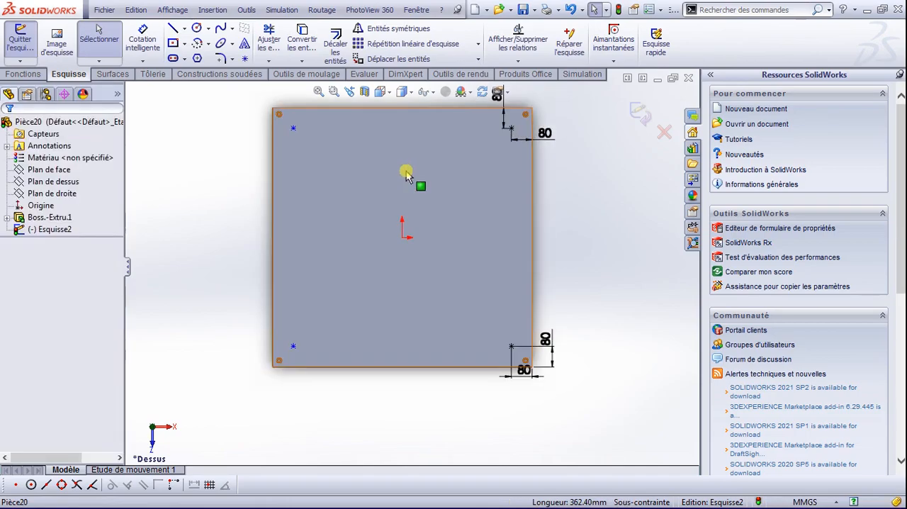
{"action": "scroll", "coordinate": [423, 184], "scroll_direction": "up", "scroll_amount": 2}
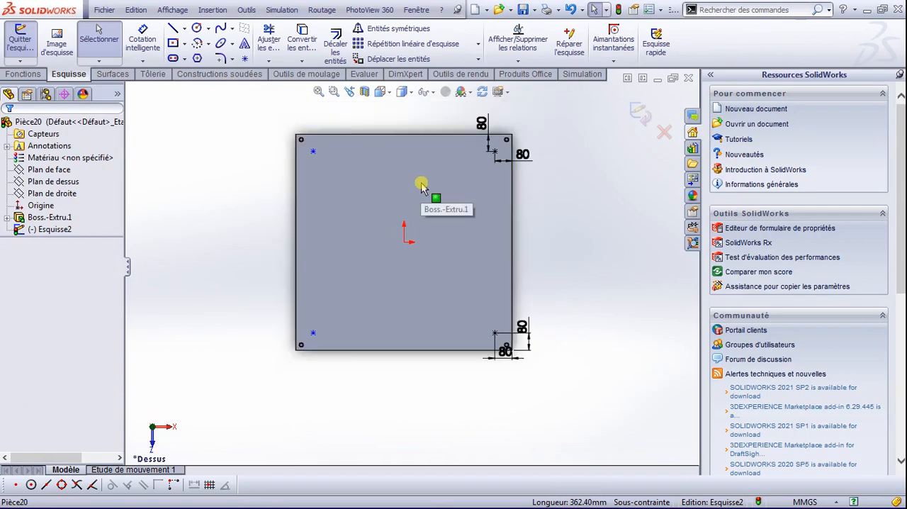
Step: Set the view to isometric and exit the sketch of corner points
{"action": "key", "text": "space"}
{"action": "left_click", "coordinate": [406, 247]}
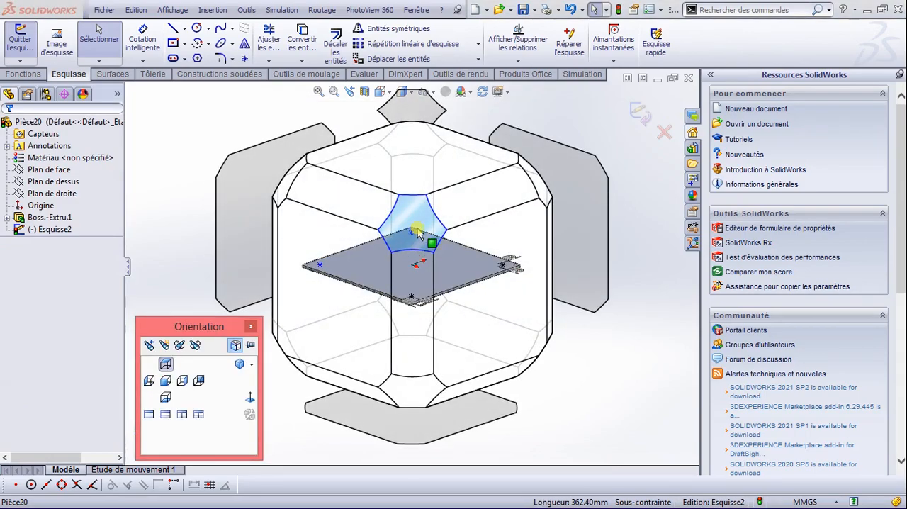
{"action": "left_click", "coordinate": [642, 114]}
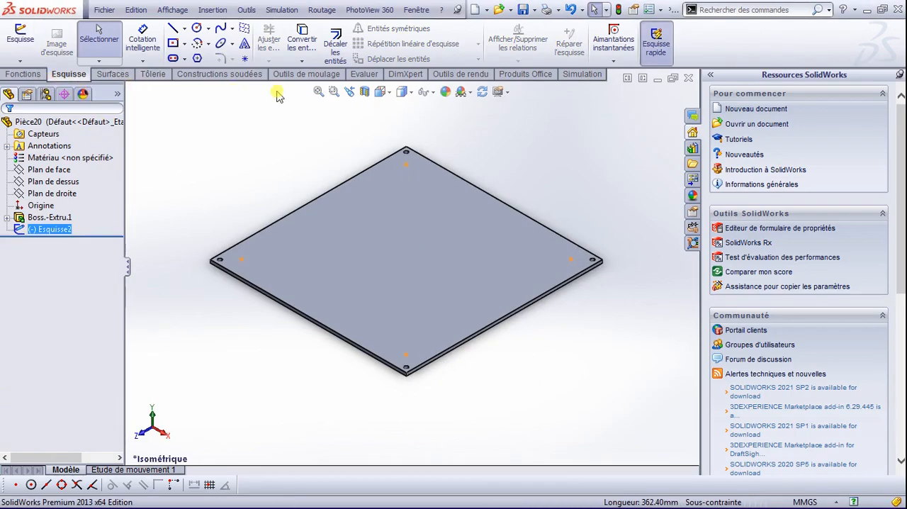
Step: Add a weldment feature to the part and start a 3D sketch
{"action": "left_click", "coordinate": [216, 75]}
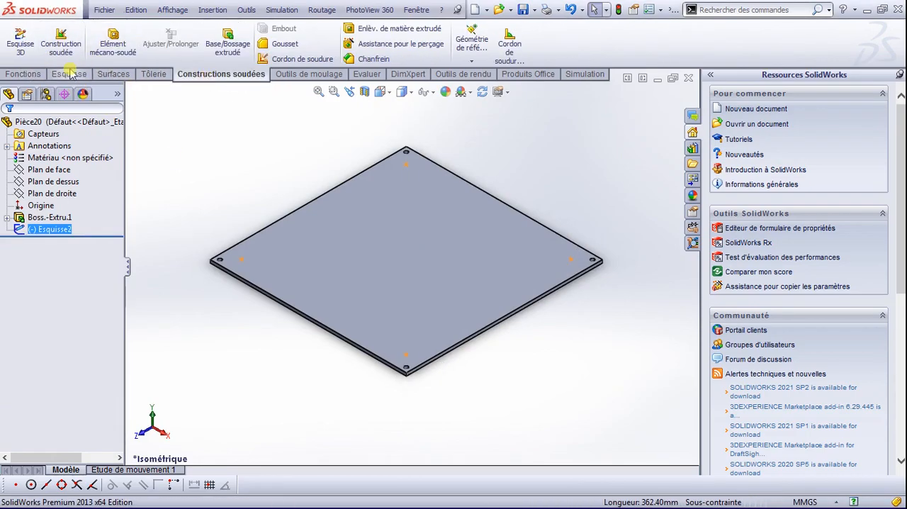
{"action": "left_click", "coordinate": [61, 42]}
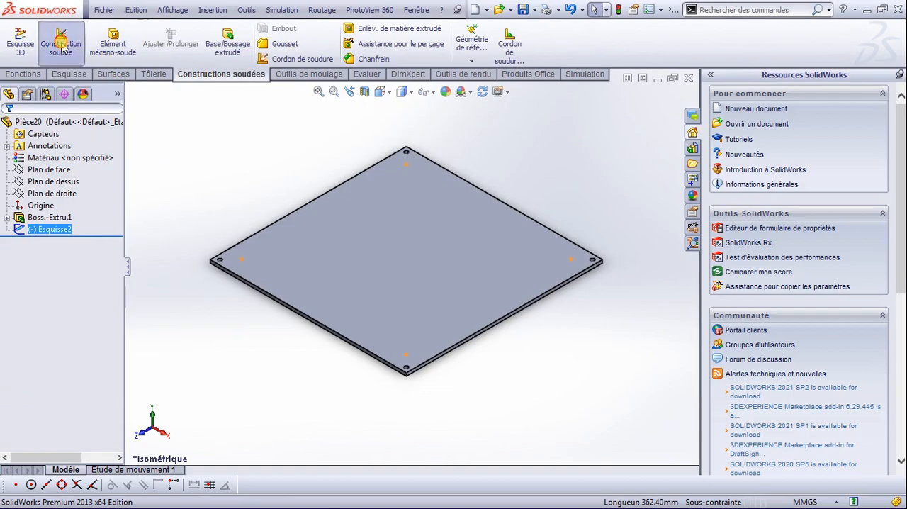
{"action": "left_click", "coordinate": [21, 41]}
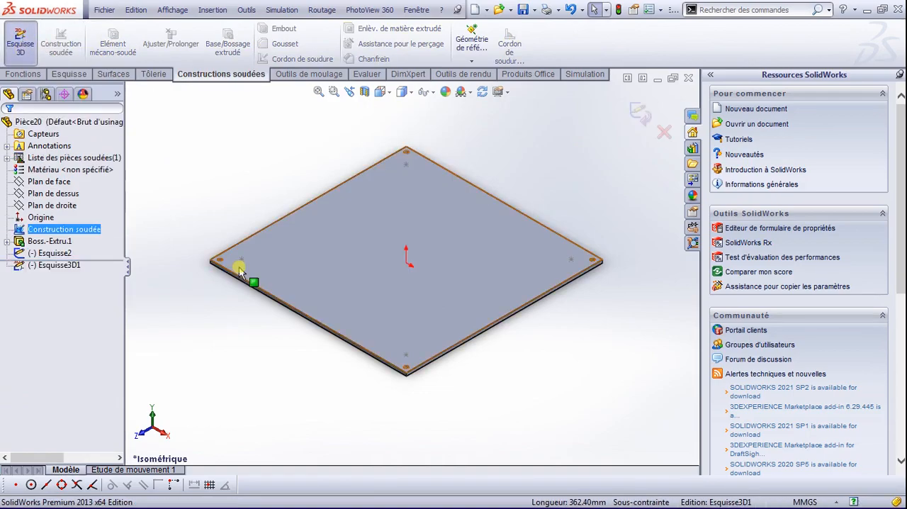
Step: Draw a vertical line about 756 mm long along Y, rising from the sketch point at the plate's left corner
{"action": "left_click", "coordinate": [71, 73]}
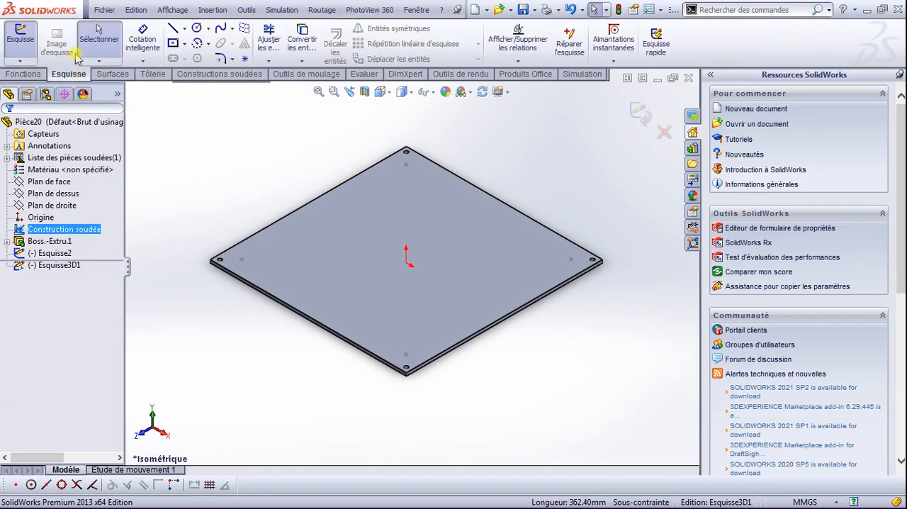
{"action": "left_click", "coordinate": [173, 27]}
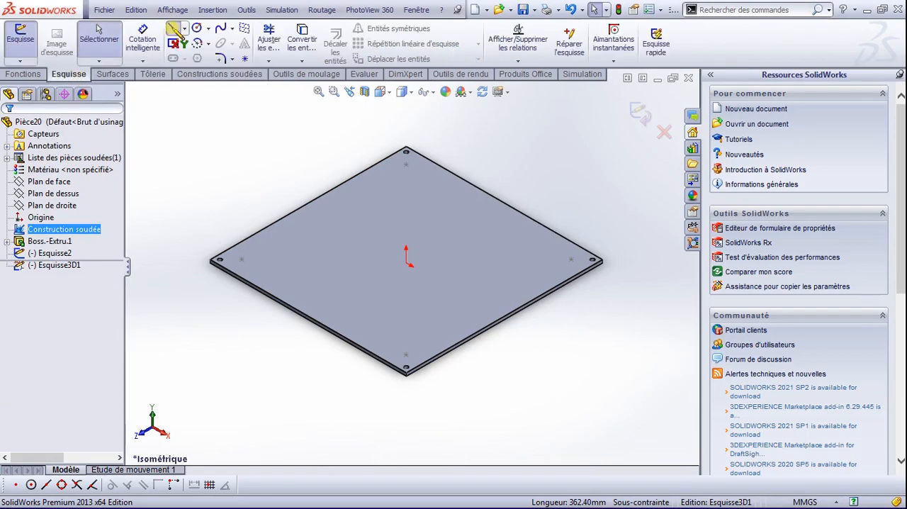
{"action": "left_click", "coordinate": [241, 259]}
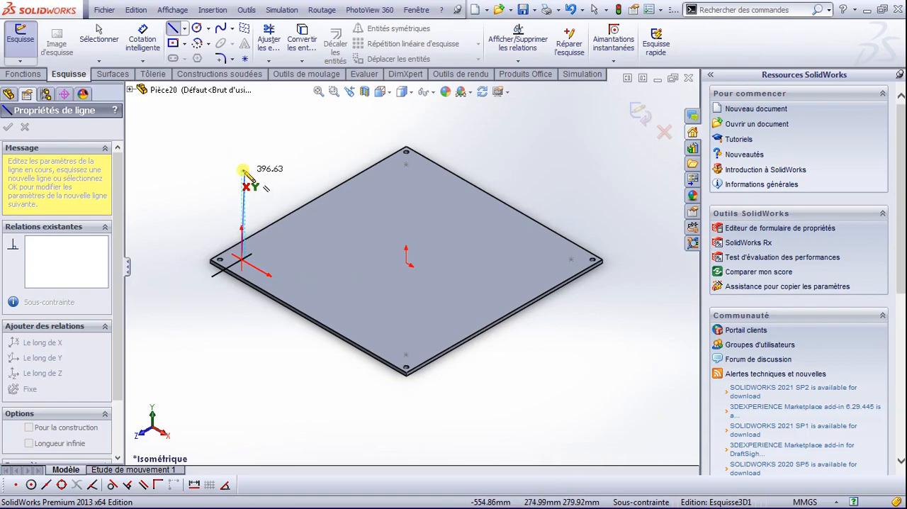
{"action": "key", "text": "Tab"}
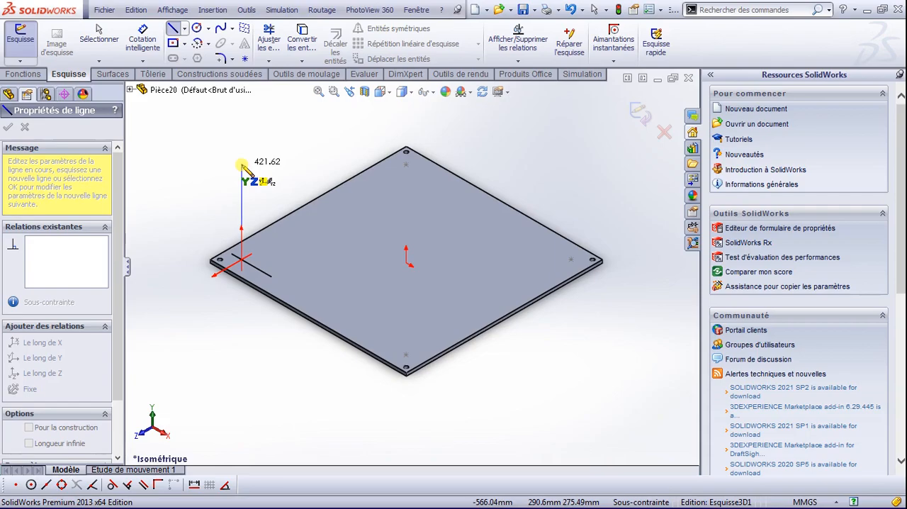
{"action": "key", "text": "Tab"}
{"action": "key", "text": "Tab"}
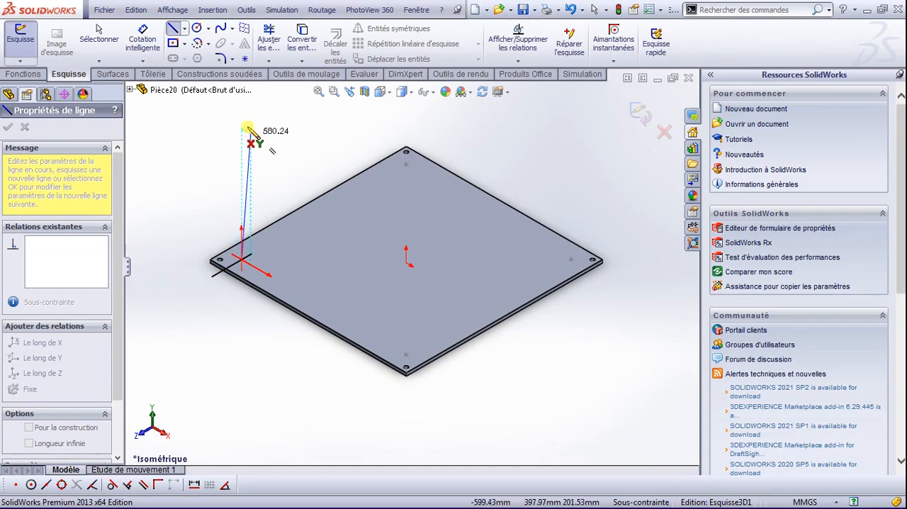
{"action": "scroll", "coordinate": [243, 142], "scroll_direction": "down", "scroll_amount": 2}
{"action": "scroll", "coordinate": [245, 145], "scroll_direction": "up", "scroll_amount": 3}
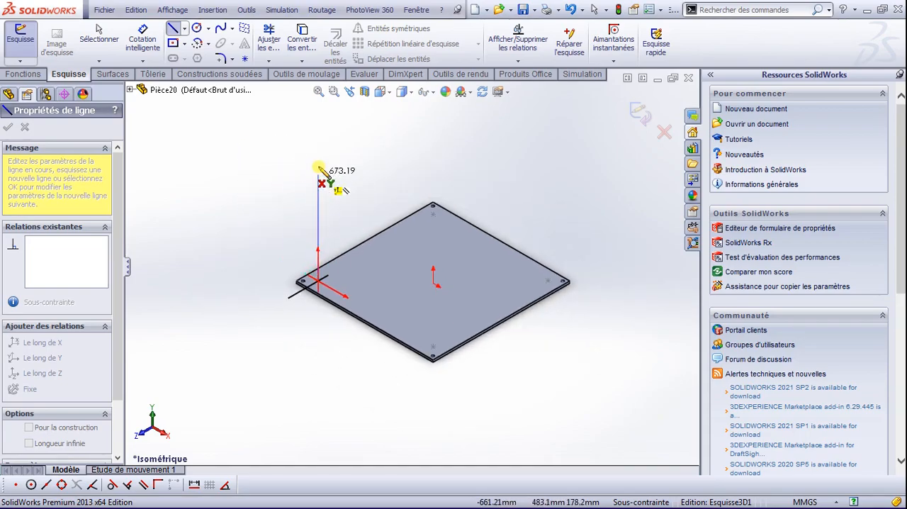
{"action": "left_click", "coordinate": [318, 162]}
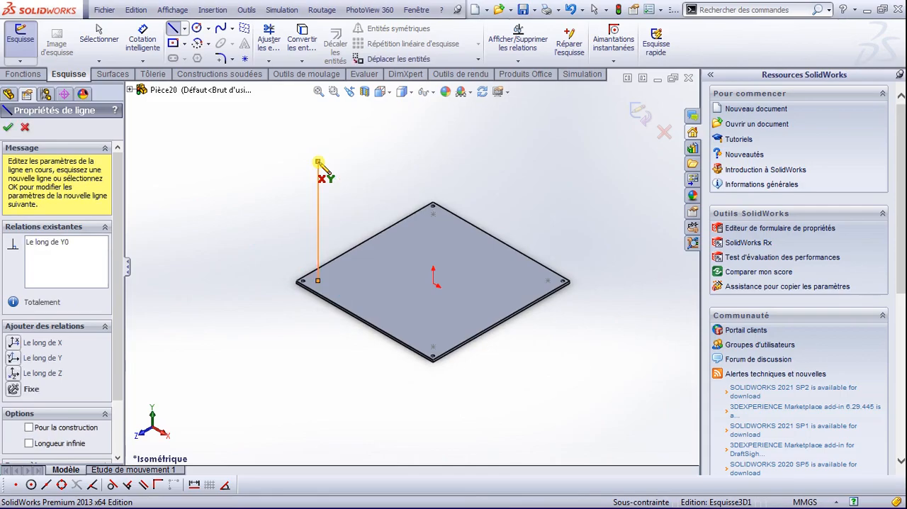
{"action": "key", "text": "Escape"}
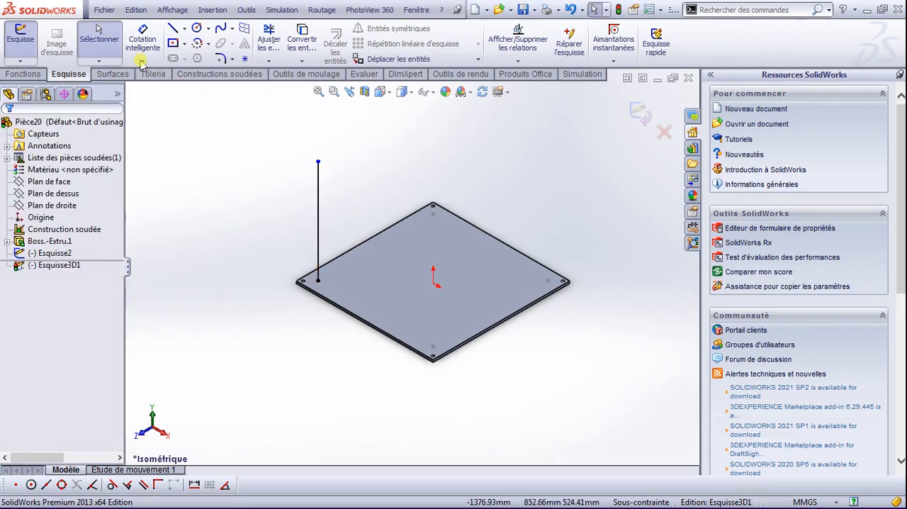
Step: Draw a vertical line about 616 mm long along Y, rising from the sketch point at the plate's rear corner
{"action": "left_click", "coordinate": [173, 28]}
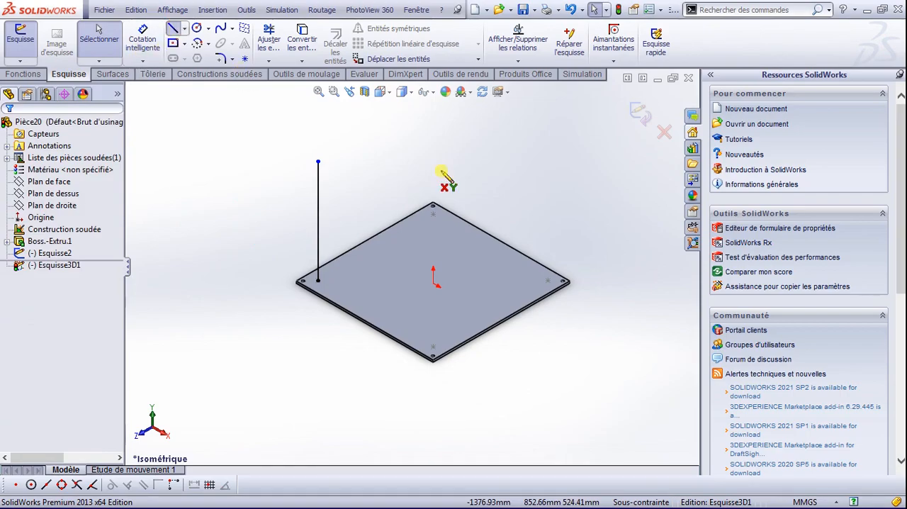
{"action": "left_click", "coordinate": [434, 208]}
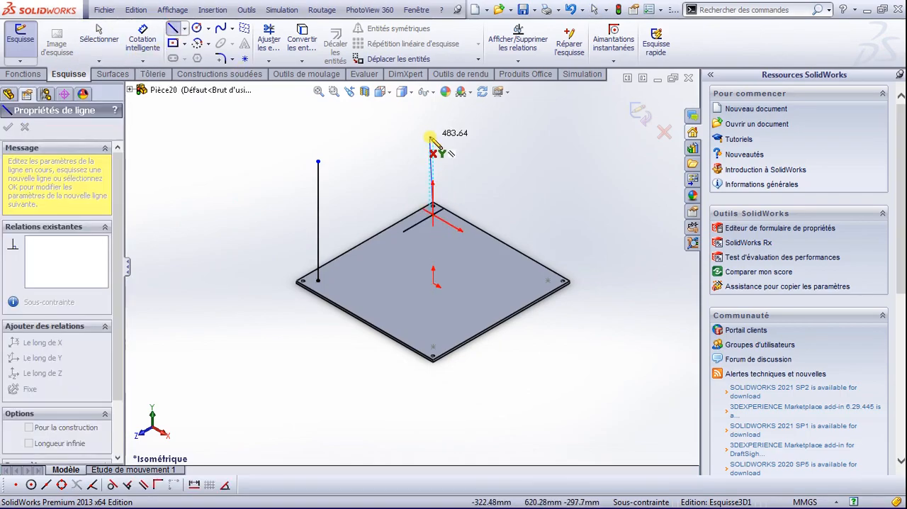
{"action": "left_click", "coordinate": [434, 117]}
{"action": "key", "text": "Escape"}
{"action": "key", "text": "Escape"}
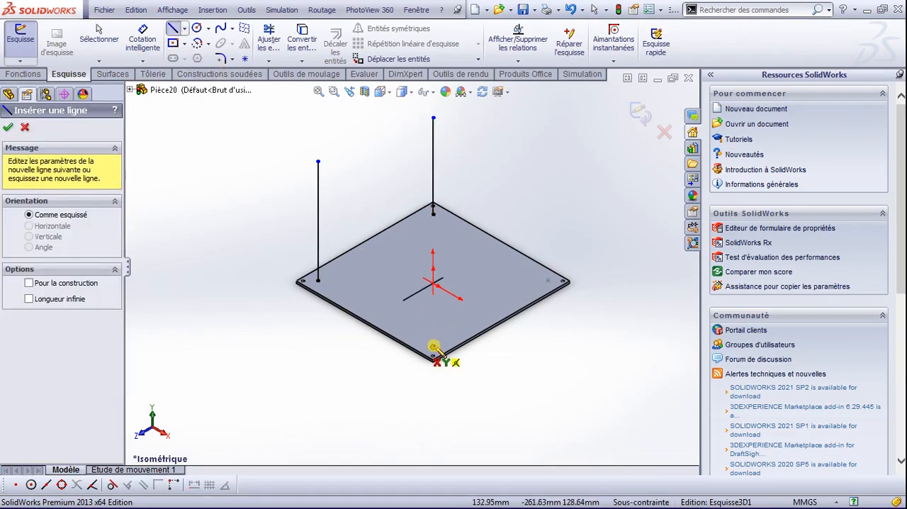
Step: Draw a vertical line about 754 mm long along Y, rising from the sketch point at the plate's front corner
{"action": "left_click", "coordinate": [433, 347]}
{"action": "left_click", "coordinate": [433, 208]}
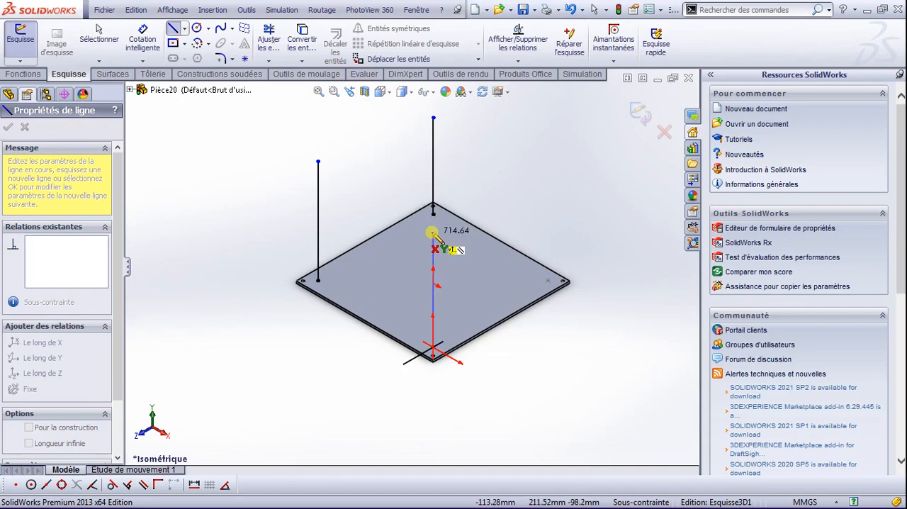
{"action": "left_click", "coordinate": [433, 229]}
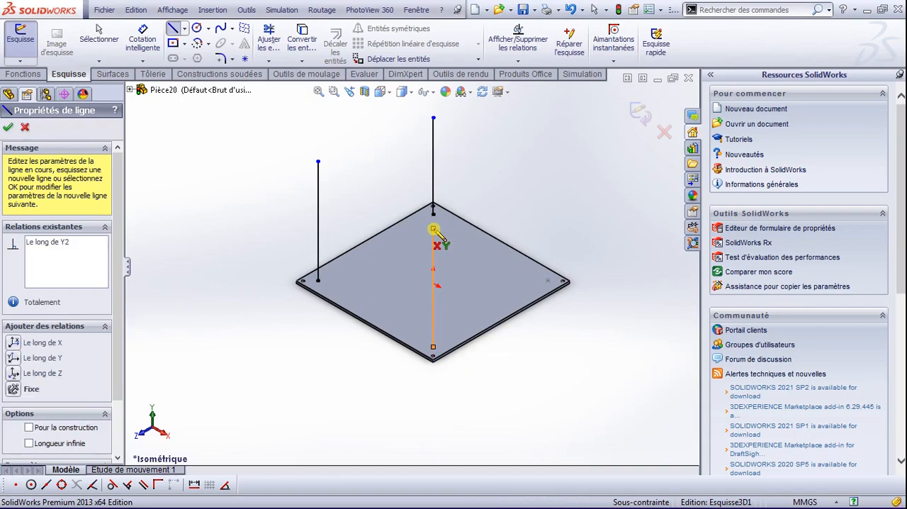
{"action": "key", "text": "Escape"}
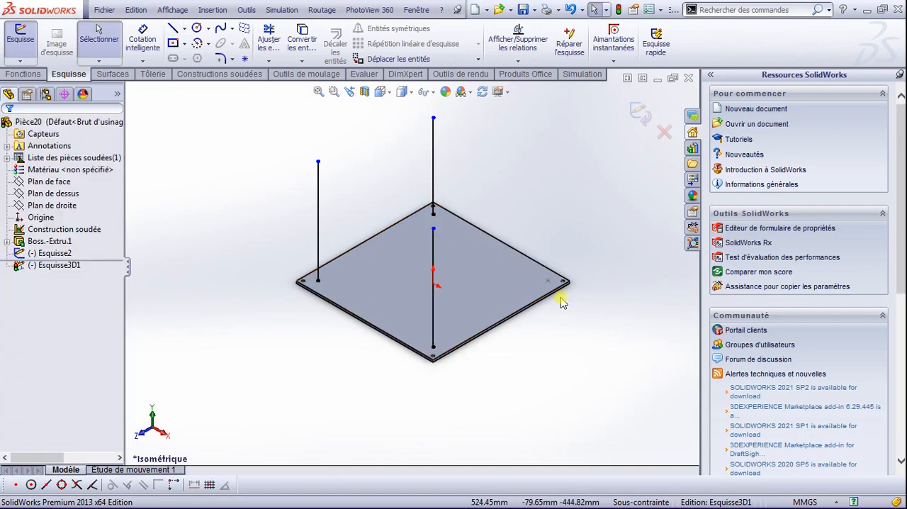
Step: Draw a vertical line about 583 mm long along Y, rising from the sketch point at the plate's right corner
{"action": "left_click", "coordinate": [173, 29]}
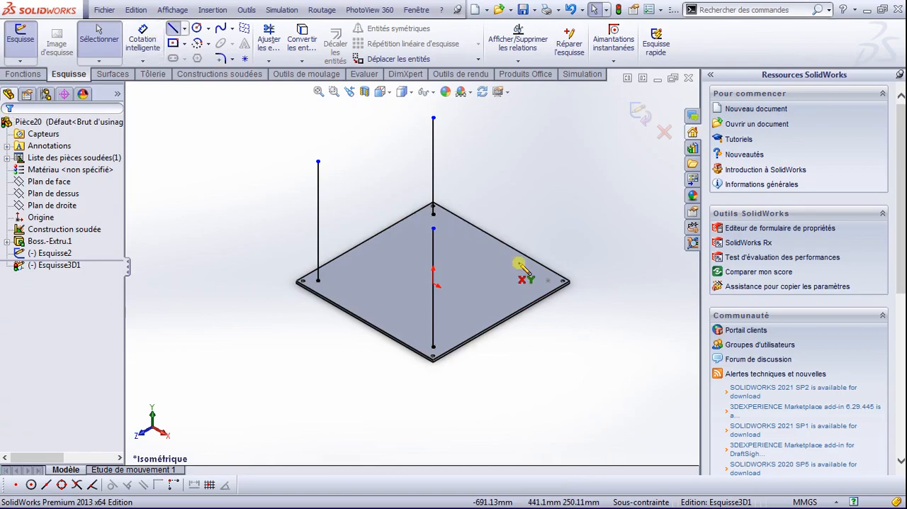
{"action": "left_click", "coordinate": [547, 279]}
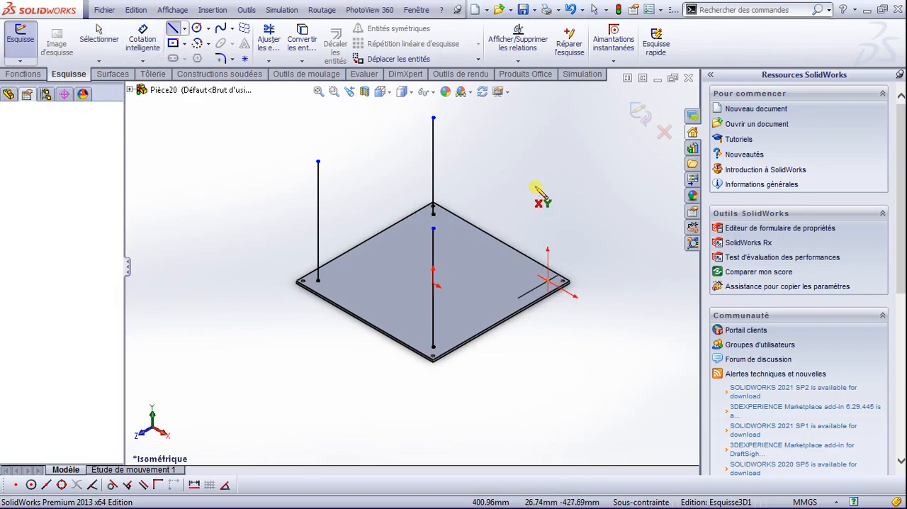
{"action": "double_click", "coordinate": [547, 189]}
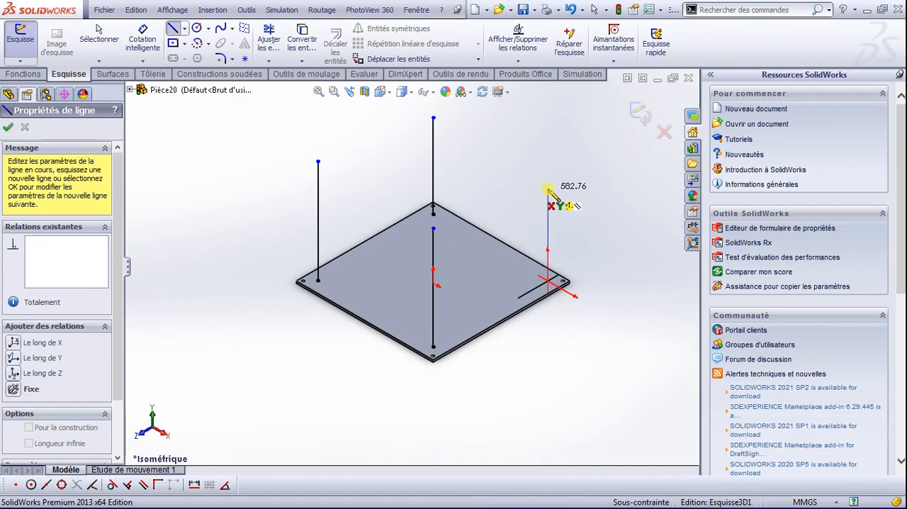
{"action": "key", "text": "Escape"}
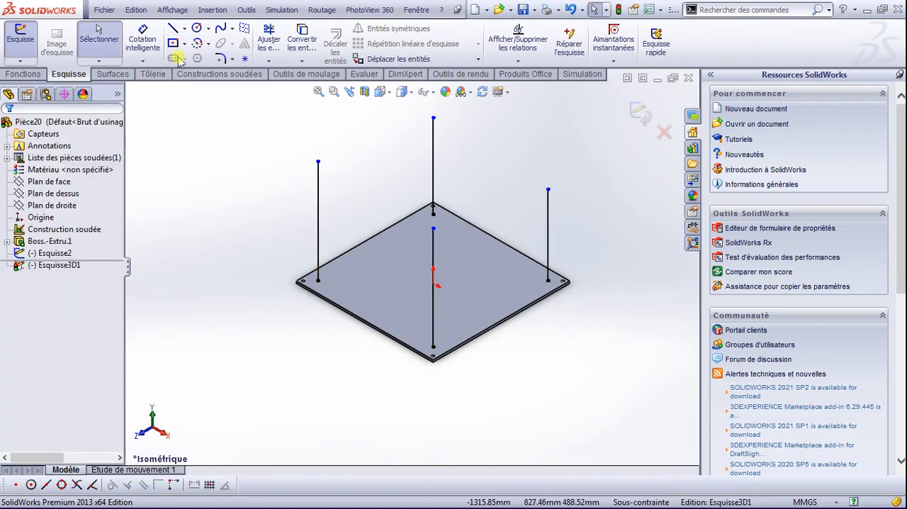
Step: Dimension the vertical line at the plate's left corner to 800 mm
{"action": "left_click", "coordinate": [144, 37]}
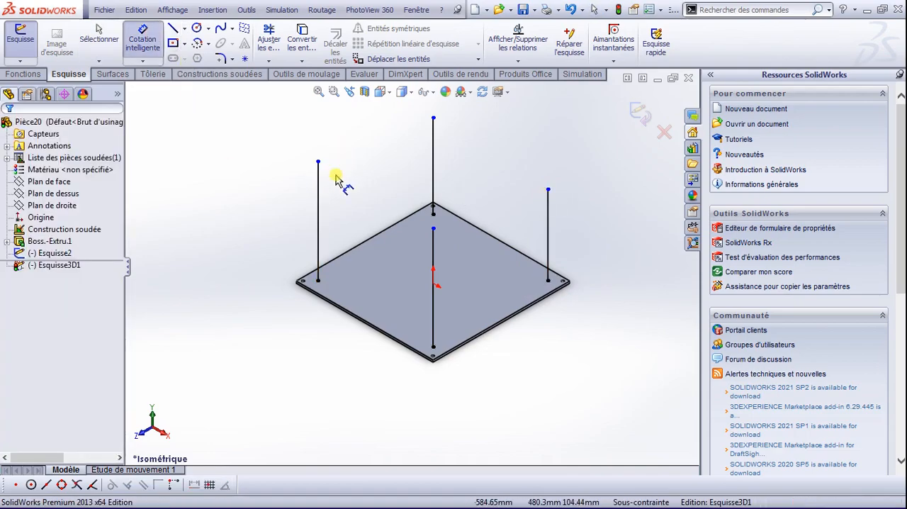
{"action": "left_click", "coordinate": [318, 213]}
{"action": "left_click", "coordinate": [295, 230]}
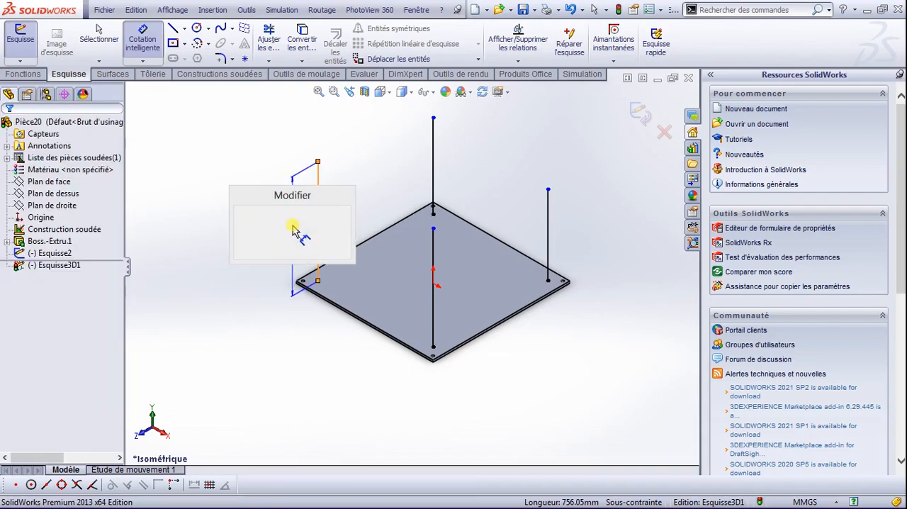
{"action": "type", "text": "800"}
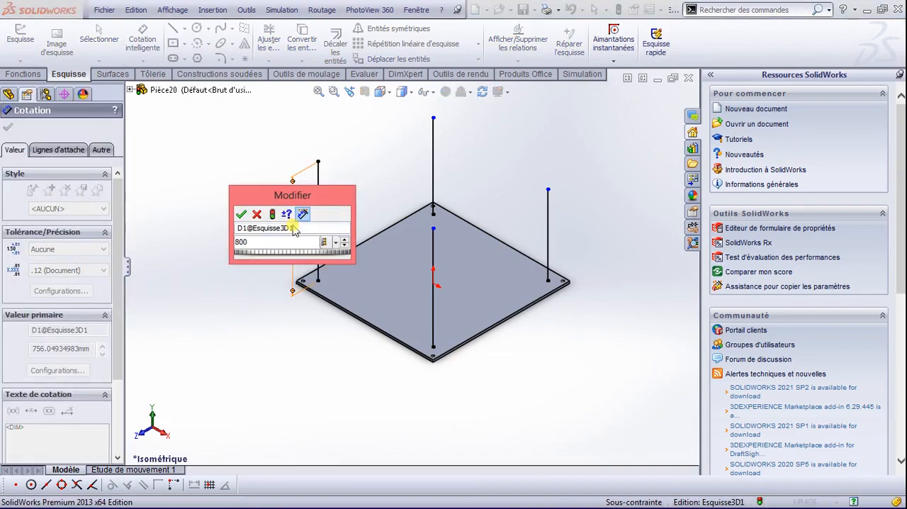
{"action": "key", "text": "Return"}
Step: Dimension the vertical line at the plate's rear corner and set its length to 800 mm
{"action": "left_click", "coordinate": [434, 149]}
{"action": "left_click", "coordinate": [474, 152]}
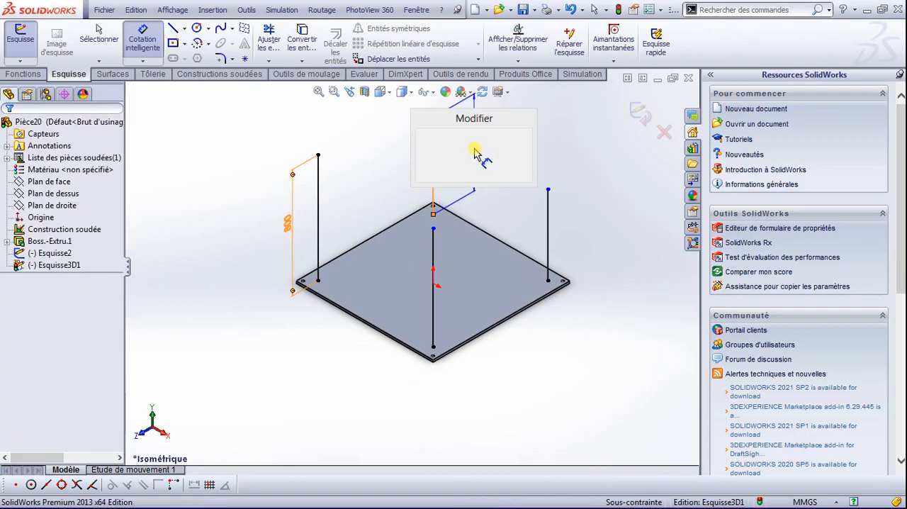
{"action": "key", "text": "Return"}
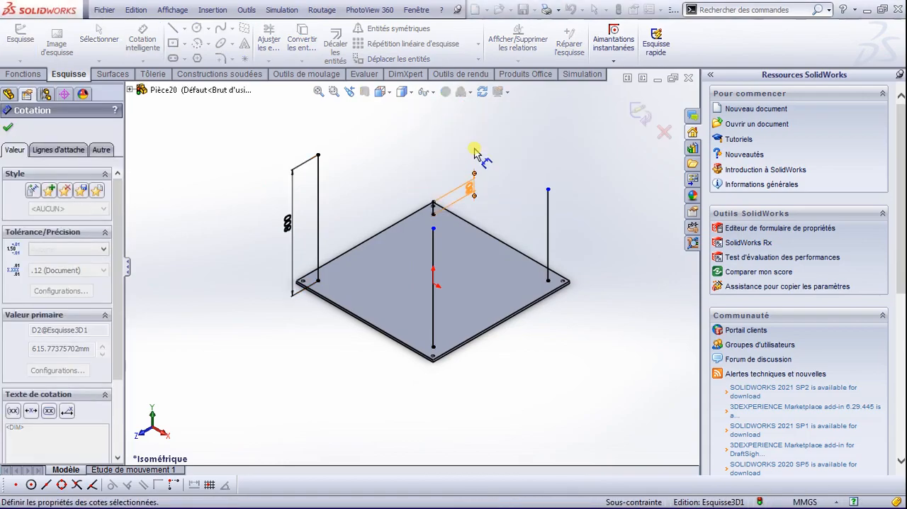
{"action": "double_click", "coordinate": [470, 188]}
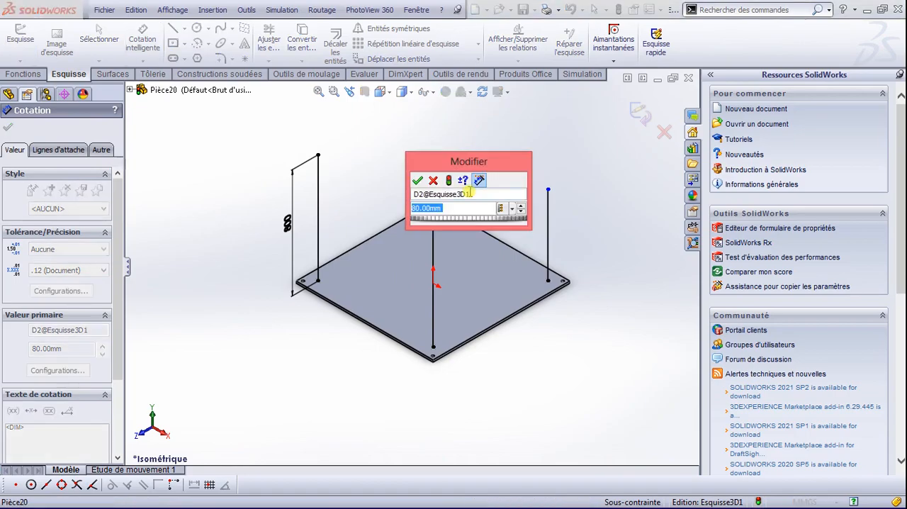
{"action": "type", "text": "800"}
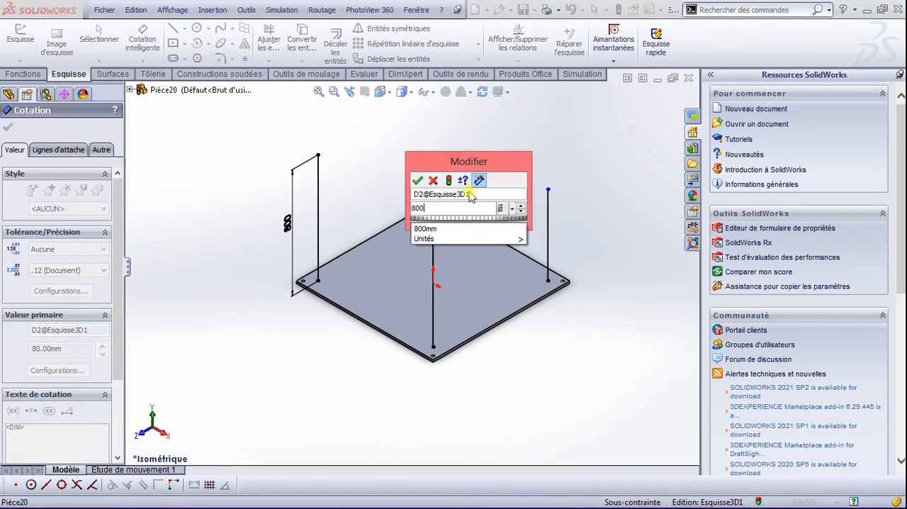
{"action": "key", "text": "Return"}
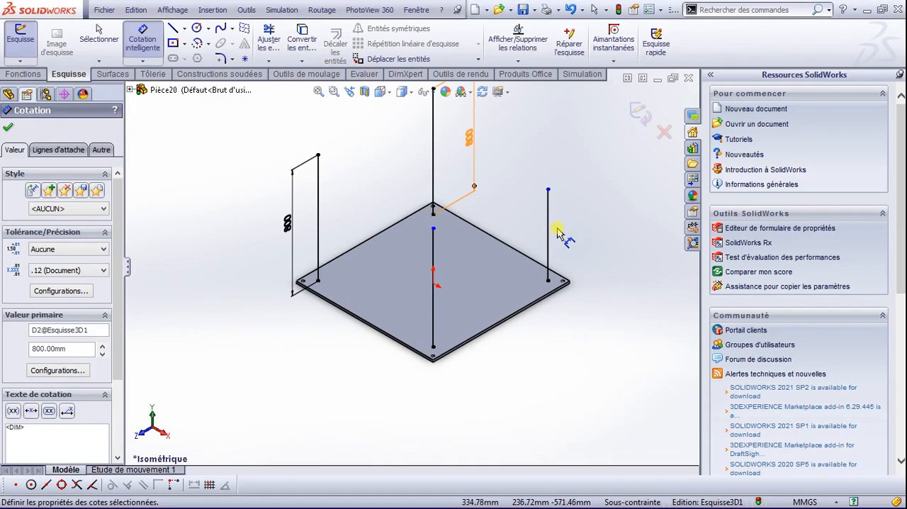
Step: Dimension the vertical line at the plate's right corner to 800 mm
{"action": "left_click", "coordinate": [550, 225]}
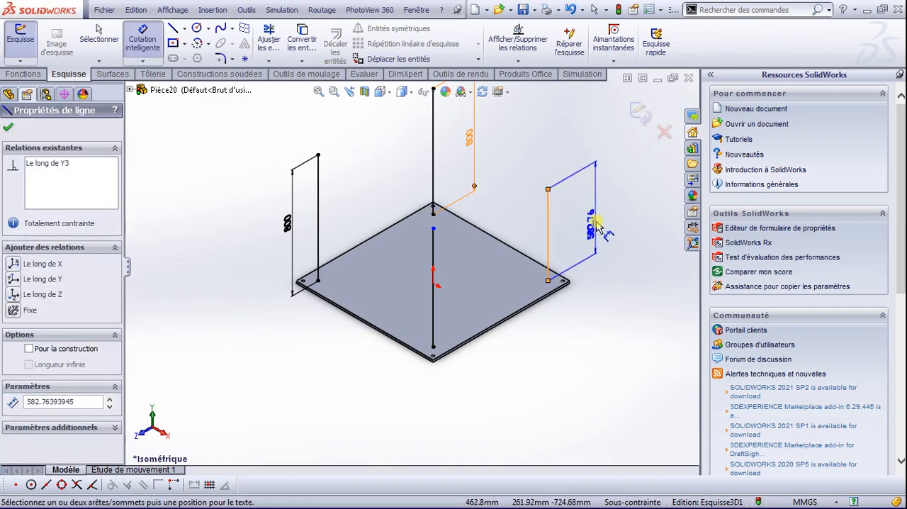
{"action": "left_click", "coordinate": [599, 222]}
{"action": "type", "text": "800"}
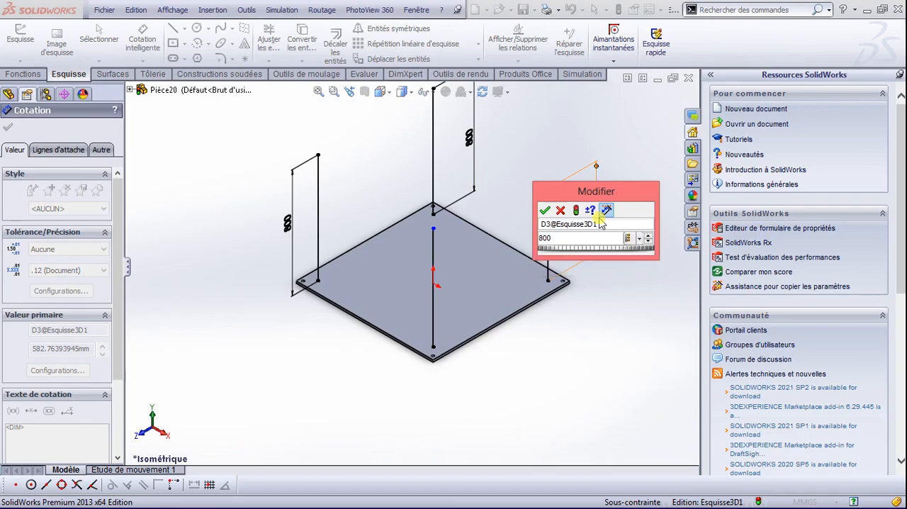
{"action": "key", "text": "Return"}
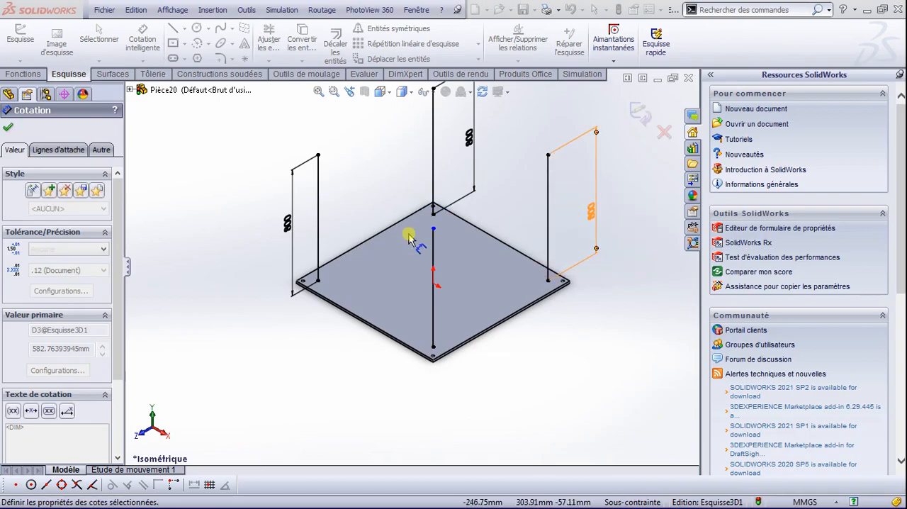
Step: Dimension the vertical line at the plate's front corner to 800 mm, placing the dimension clear of the plate, and finish dimensioning
{"action": "left_click", "coordinate": [435, 308]}
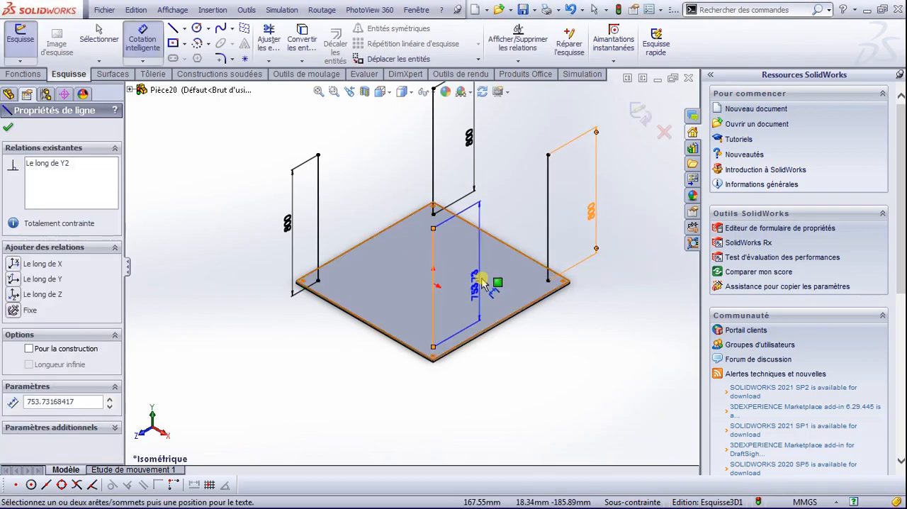
{"action": "key", "text": "Escape"}
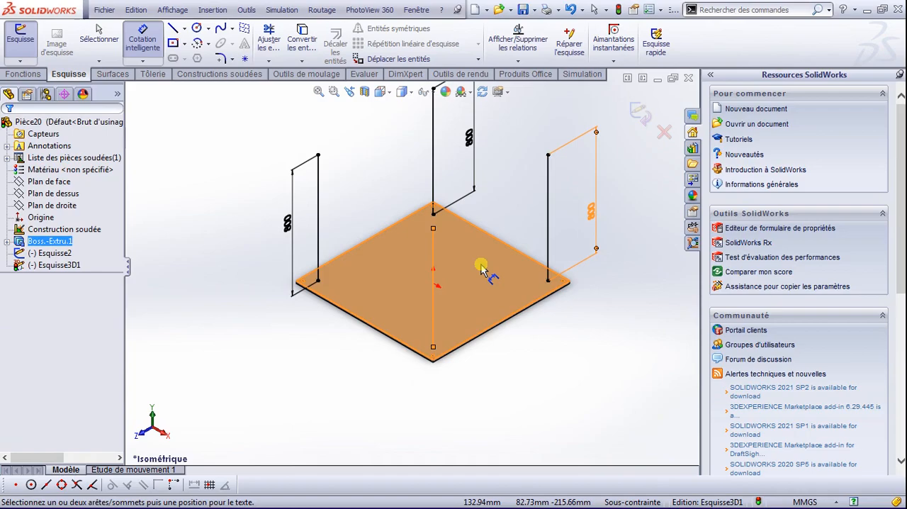
{"action": "left_click", "coordinate": [402, 236]}
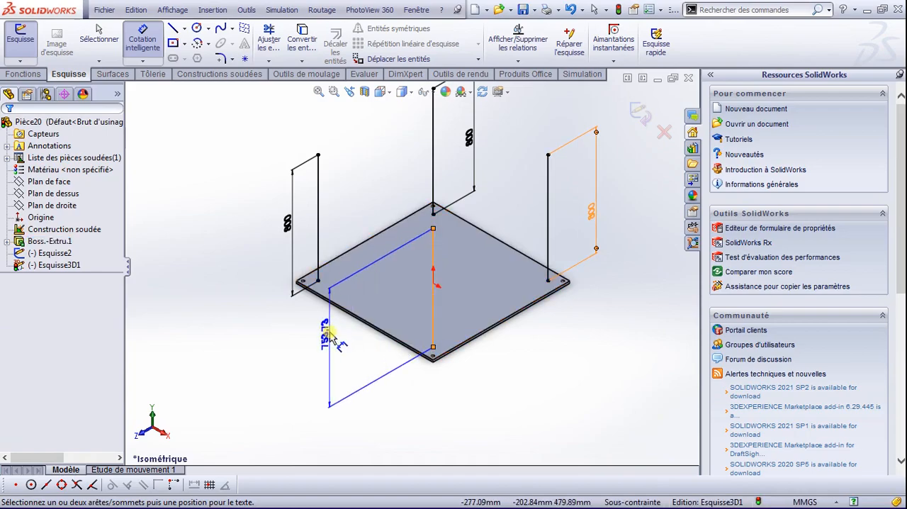
{"action": "left_click", "coordinate": [330, 336]}
{"action": "type", "text": "800"}
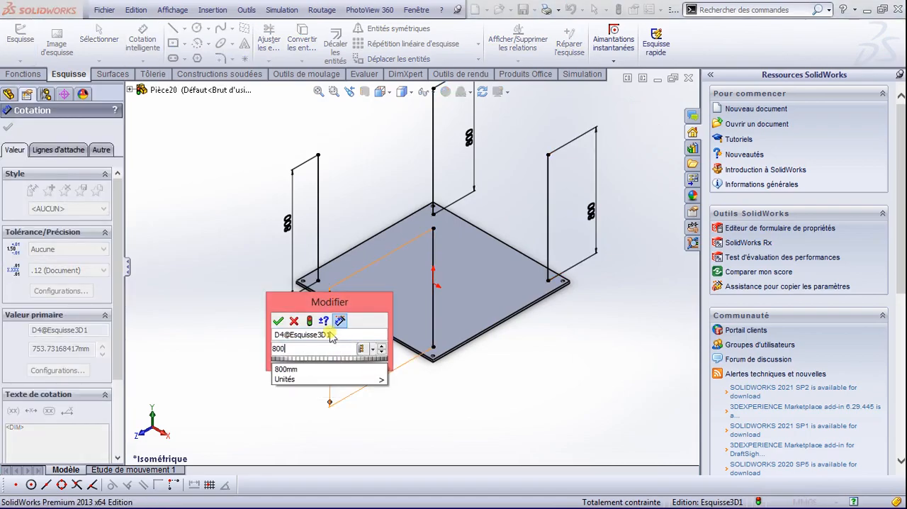
{"action": "key", "text": "Return"}
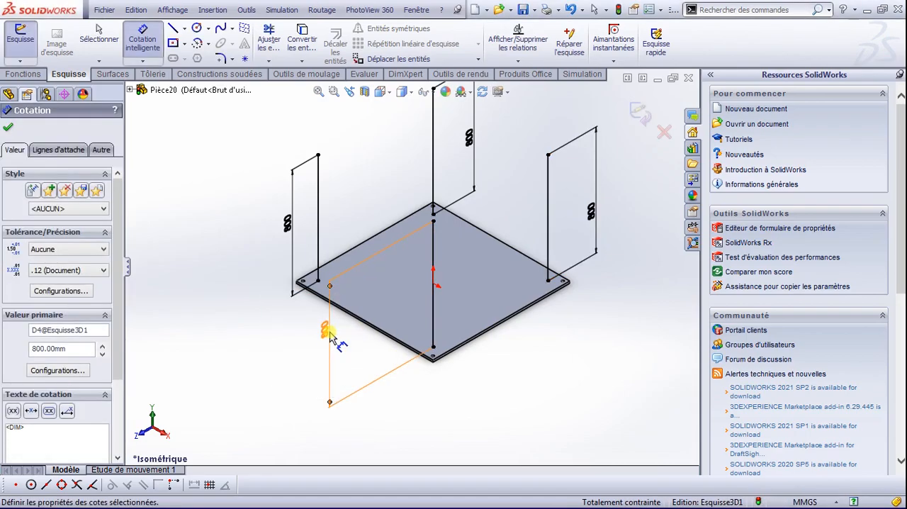
{"action": "left_click", "coordinate": [10, 130]}
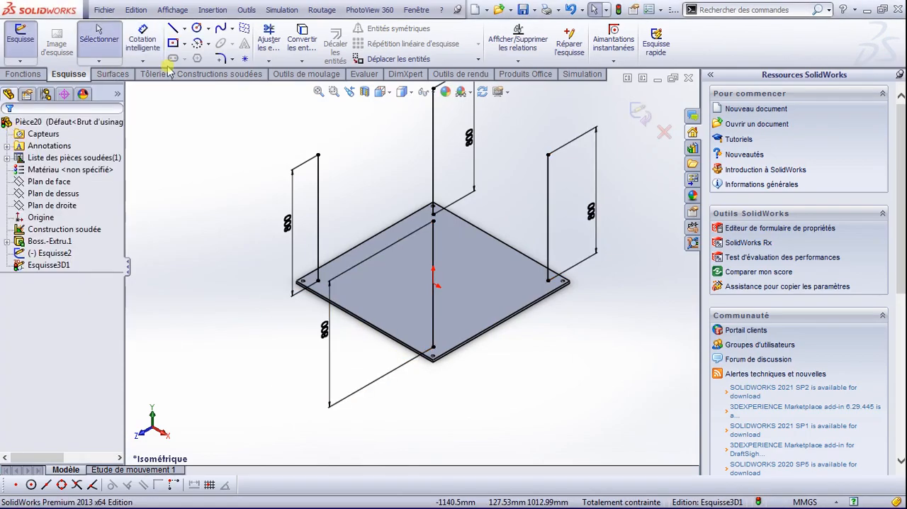
Step: Sketch a line joining the upper ends of the left and front vertical lines
{"action": "left_click", "coordinate": [173, 29]}
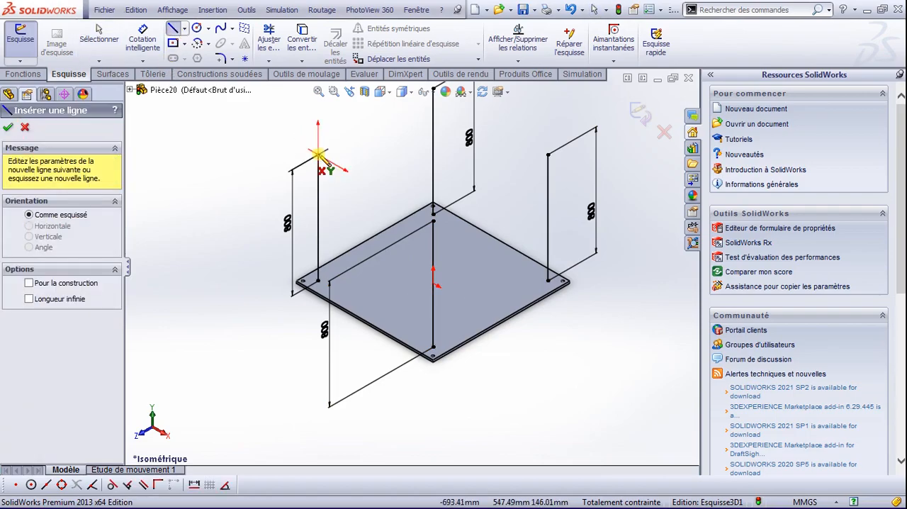
{"action": "left_click", "coordinate": [318, 153]}
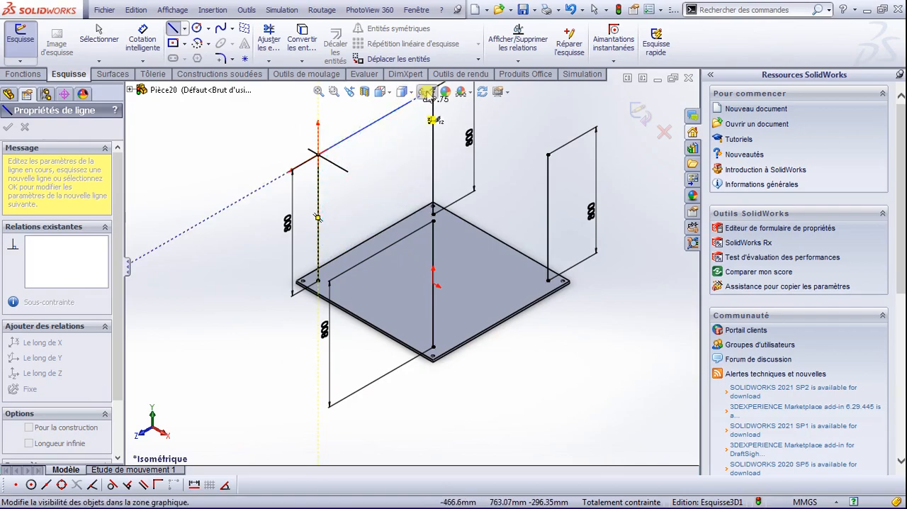
{"action": "left_click", "coordinate": [435, 221]}
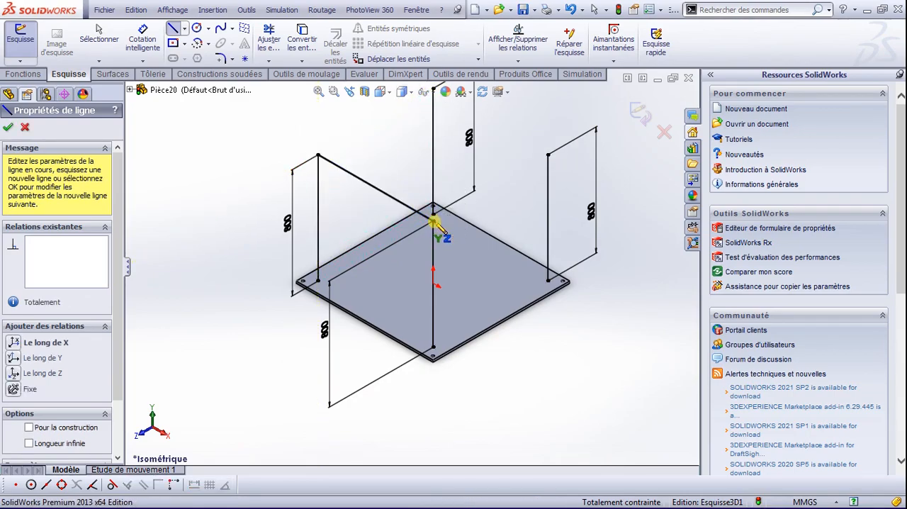
{"action": "key", "text": "Escape"}
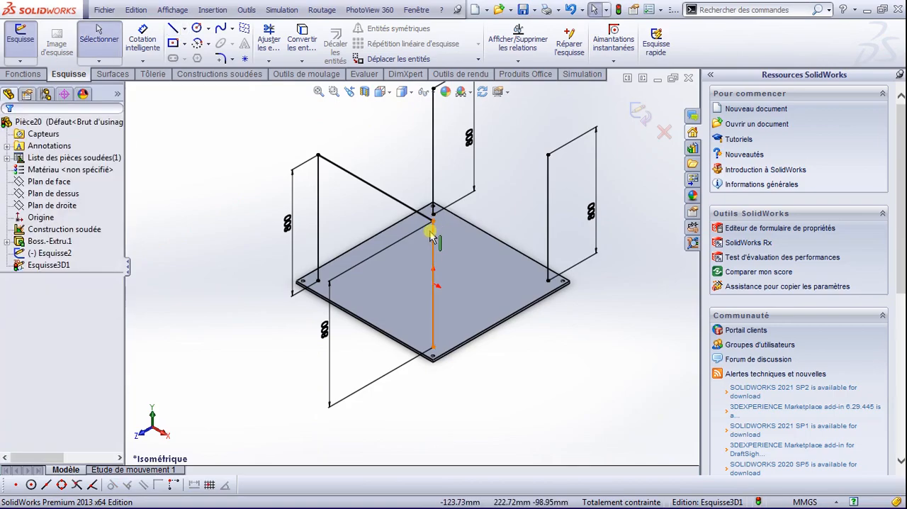
Step: Sketch a line joining the upper ends of the left and rear vertical lines
{"action": "key", "text": "l"}
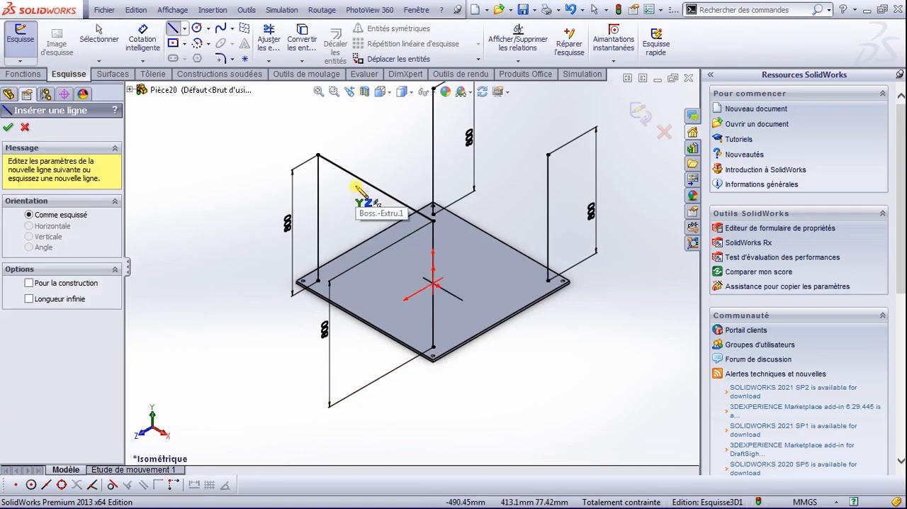
{"action": "left_click", "coordinate": [317, 154]}
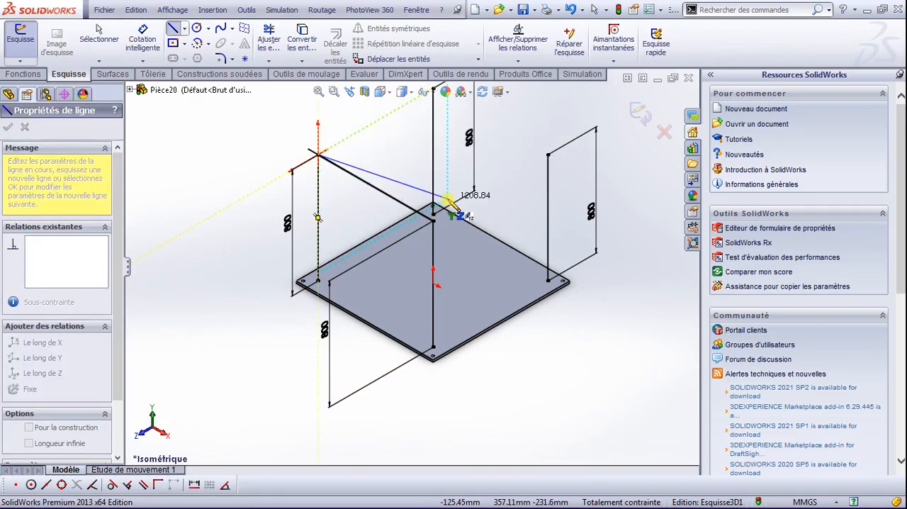
{"action": "middle_click_drag", "start_coordinate": [448, 199], "coordinate": [456, 318], "text": "ctrl"}
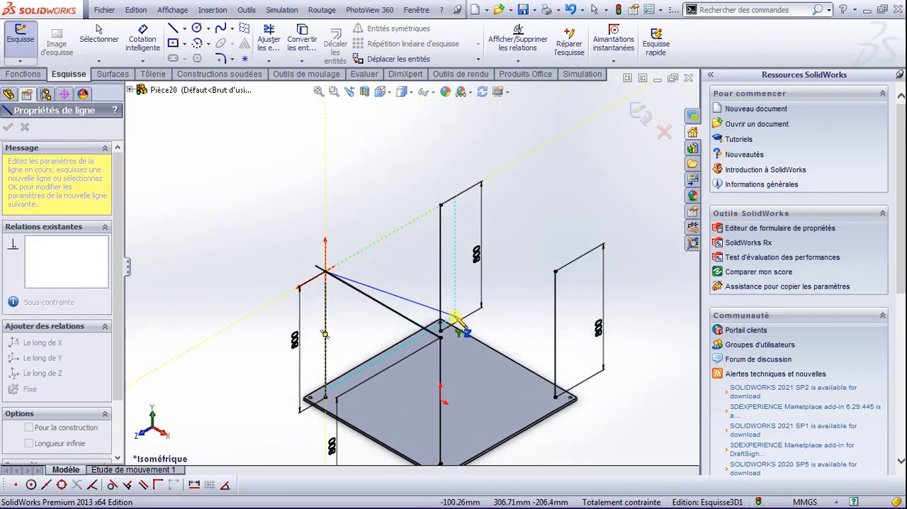
{"action": "left_click", "coordinate": [441, 206]}
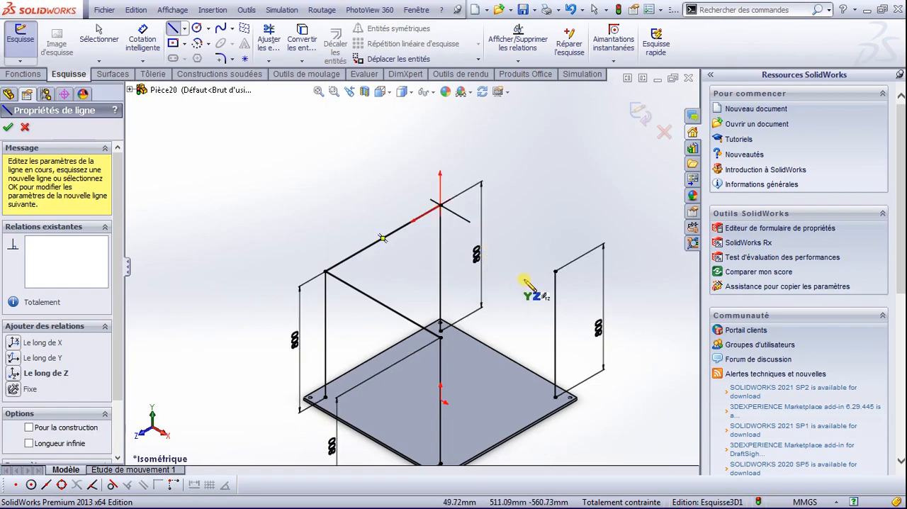
Step: Switch the sketching plane to ZX and draw a line joining the upper ends of the right and rear vertical lines
{"action": "key", "text": "Tab"}
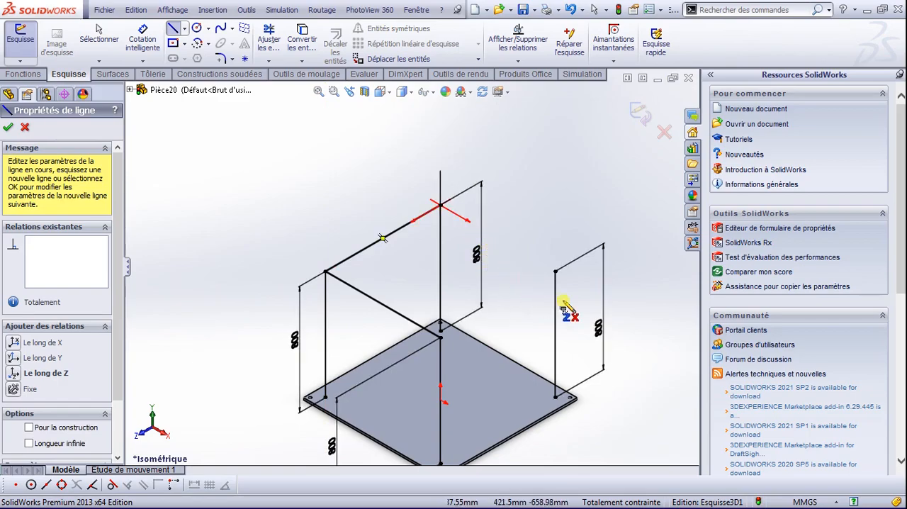
{"action": "left_click", "coordinate": [556, 272]}
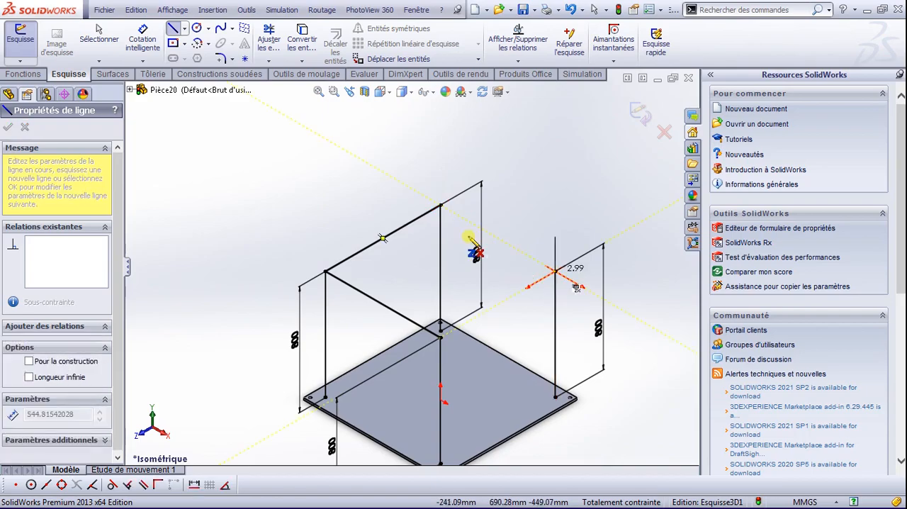
{"action": "double_click", "coordinate": [441, 206]}
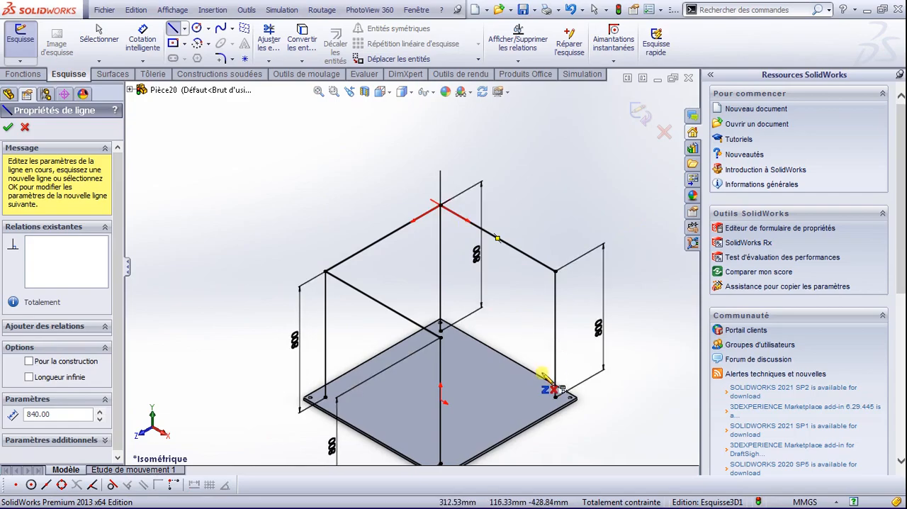
{"action": "scroll", "coordinate": [541, 397], "scroll_direction": "up", "scroll_amount": 2}
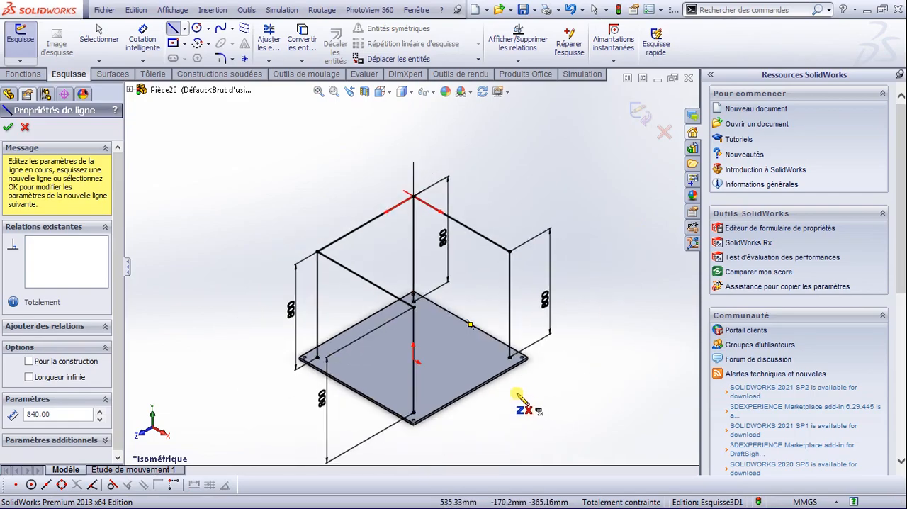
{"action": "scroll", "coordinate": [505, 383], "scroll_direction": "down", "scroll_amount": 2}
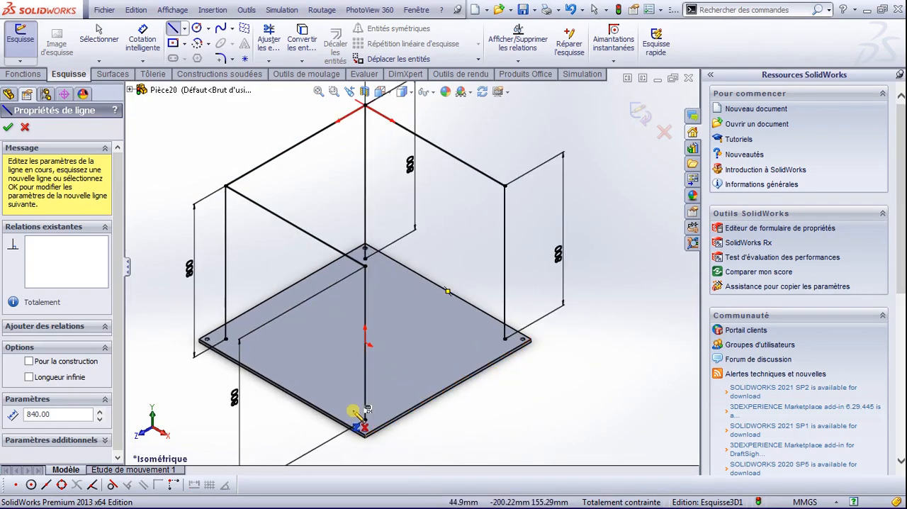
{"action": "scroll", "coordinate": [359, 414], "scroll_direction": "down", "scroll_amount": 3}
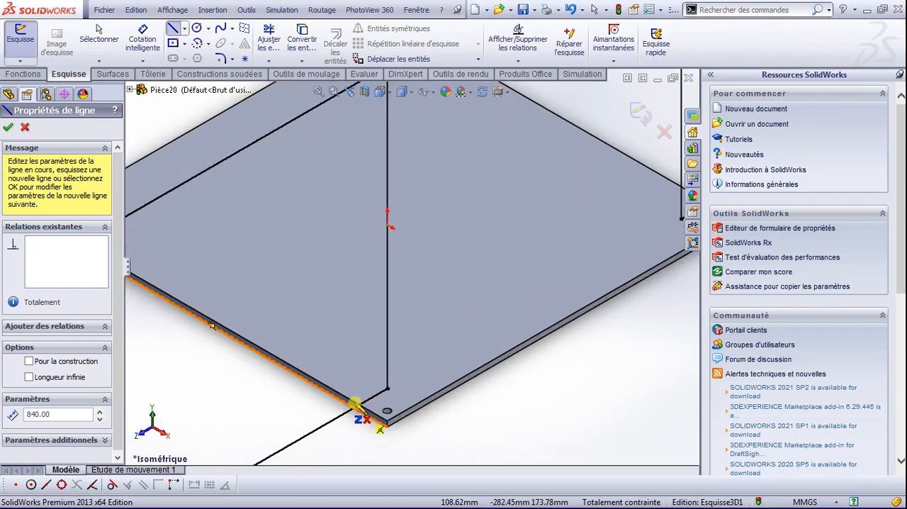
{"action": "left_click", "coordinate": [10, 128]}
Step: Place a sketch point on the front vertical line about 63 mm above its lower end
{"action": "scroll", "coordinate": [425, 260], "scroll_direction": "up", "scroll_amount": 3}
{"action": "mouse_move", "coordinate": [459, 214]}
{"action": "middle_mouse_down"}
{"action": "mouse_move", "coordinate": [445, 254]}
{"action": "mouse_move", "coordinate": [480, 217]}
{"action": "mouse_move", "coordinate": [476, 199]}
{"action": "middle_mouse_up"}
{"action": "scroll", "coordinate": [445, 254], "scroll_direction": "up", "scroll_amount": 5}
{"action": "key", "text": "space"}
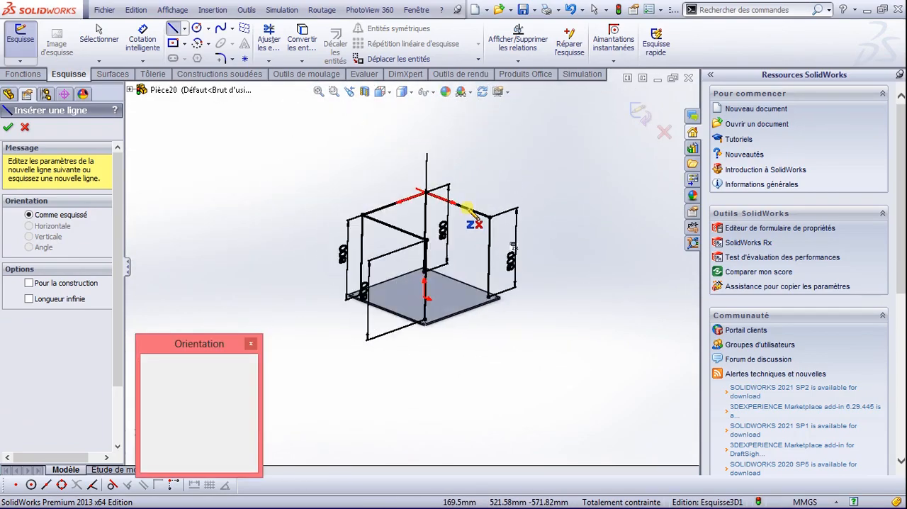
{"action": "left_click", "coordinate": [428, 235]}
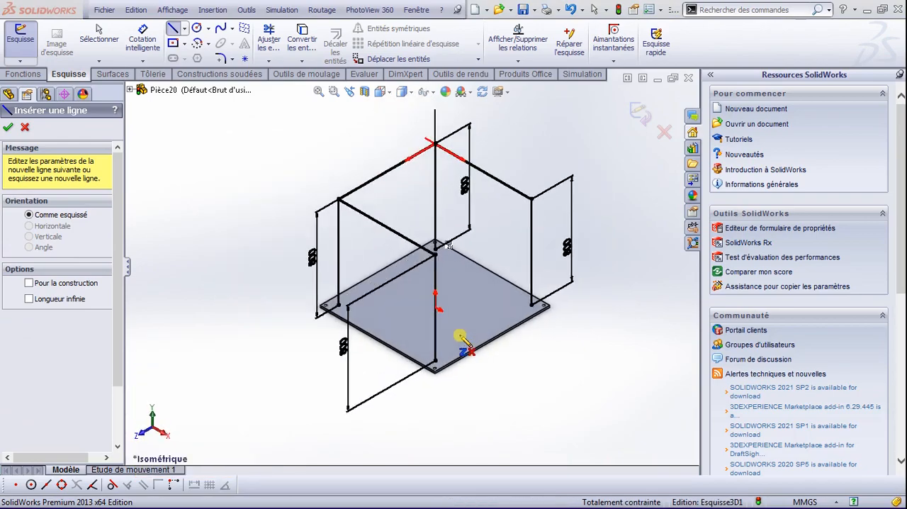
{"action": "scroll", "coordinate": [443, 372], "scroll_direction": "down", "scroll_amount": 4}
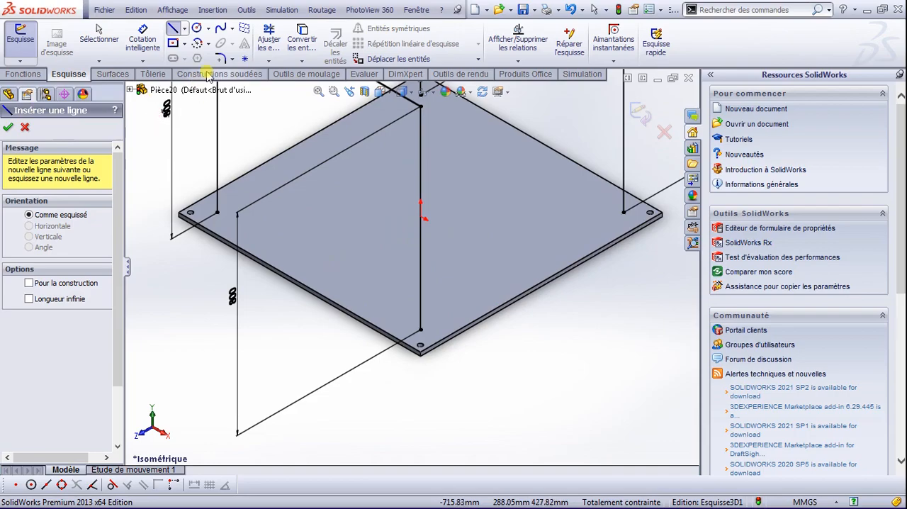
{"action": "left_click", "coordinate": [244, 58]}
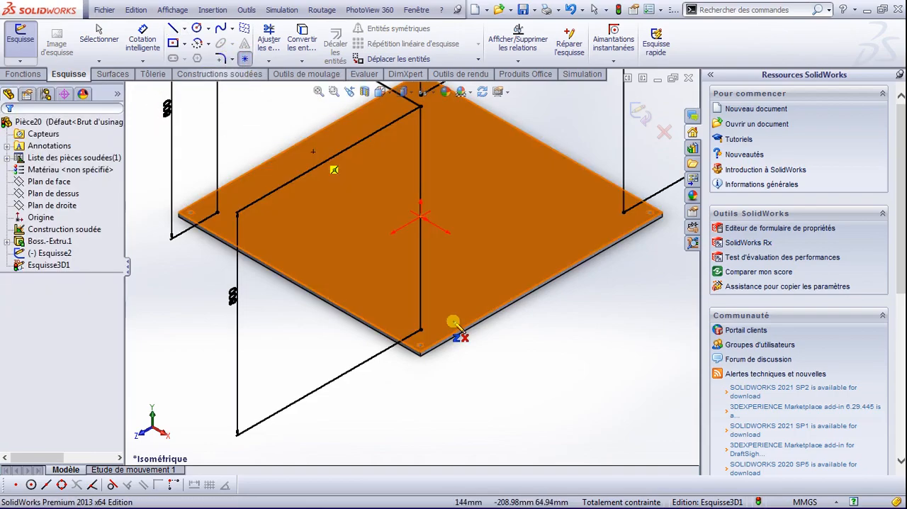
{"action": "left_click", "coordinate": [421, 313]}
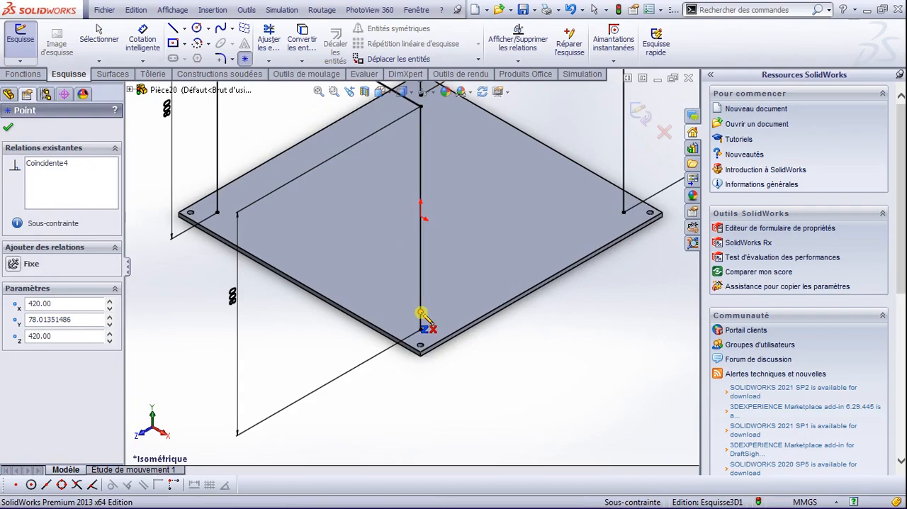
{"action": "key", "text": "Escape"}
Step: Dimension the point on the front vertical line to 21 mm from the line's lower end
{"action": "mouse_move", "coordinate": [425, 324]}
{"action": "middle_mouse_down"}
{"action": "mouse_move", "coordinate": [436, 342]}
{"action": "mouse_move", "coordinate": [427, 324]}
{"action": "middle_mouse_up"}
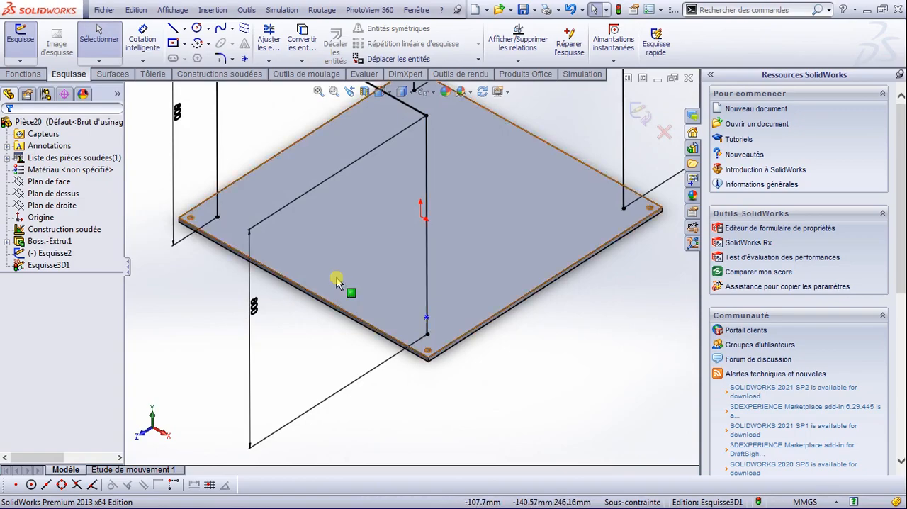
{"action": "left_click", "coordinate": [143, 39]}
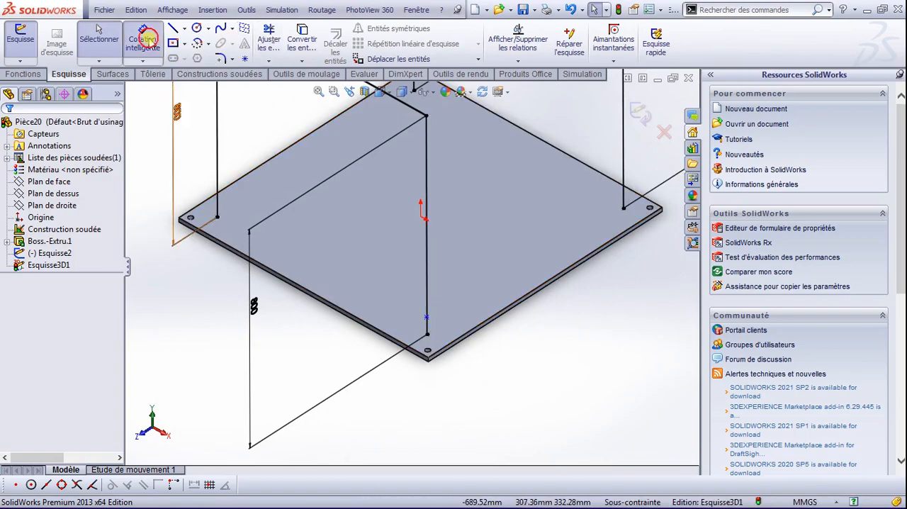
{"action": "scroll", "coordinate": [434, 329], "scroll_direction": "down", "scroll_amount": 5}
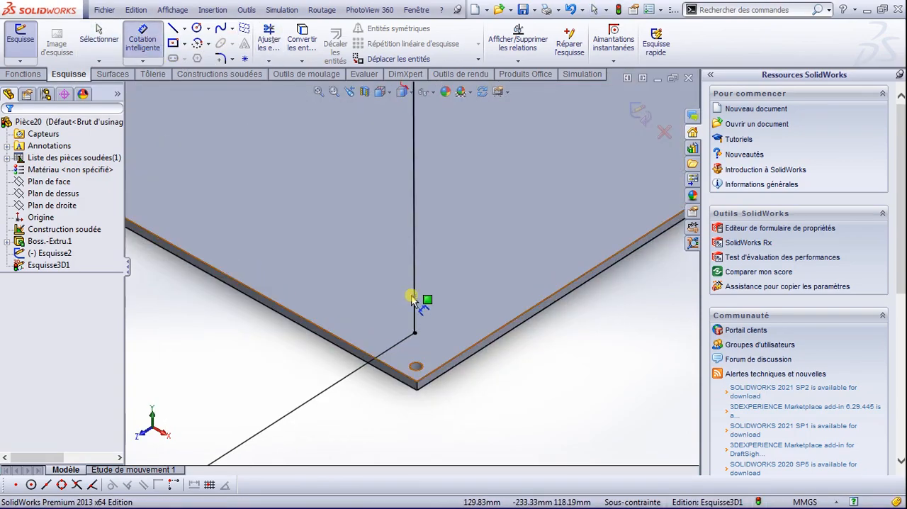
{"action": "left_click", "coordinate": [414, 297]}
{"action": "left_click", "coordinate": [415, 333]}
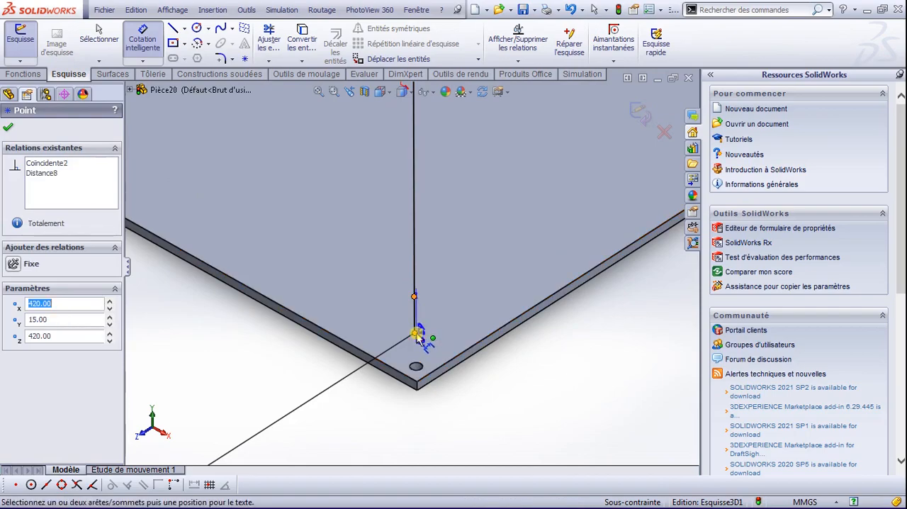
{"action": "left_click", "coordinate": [443, 297]}
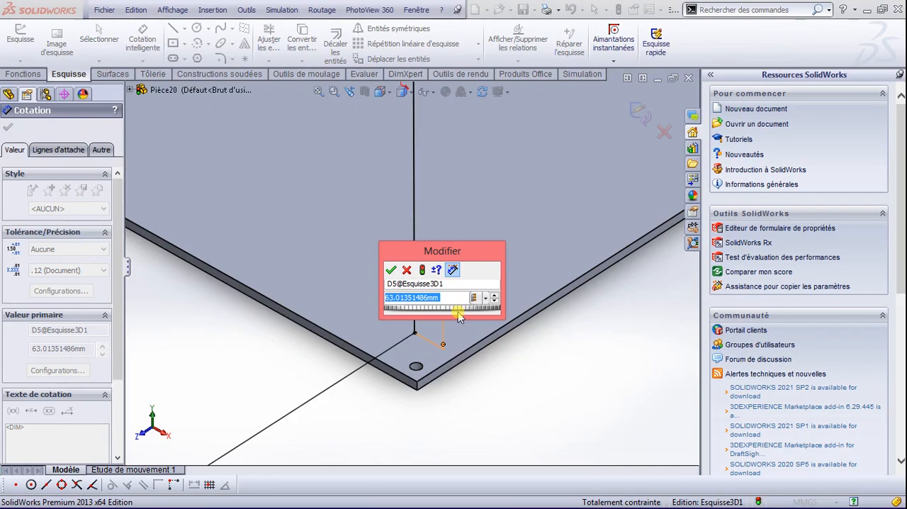
{"action": "type", "text": "21"}
{"action": "key", "text": "Return"}
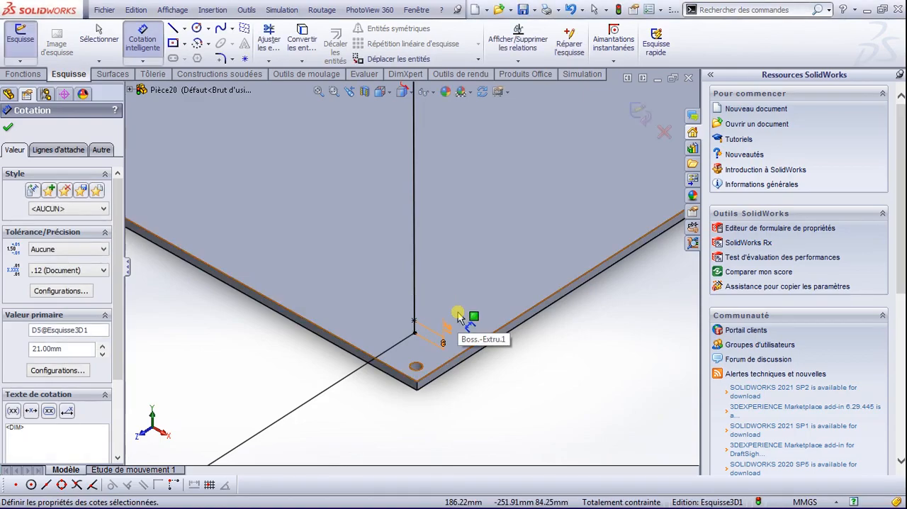
{"action": "left_click", "coordinate": [10, 128]}
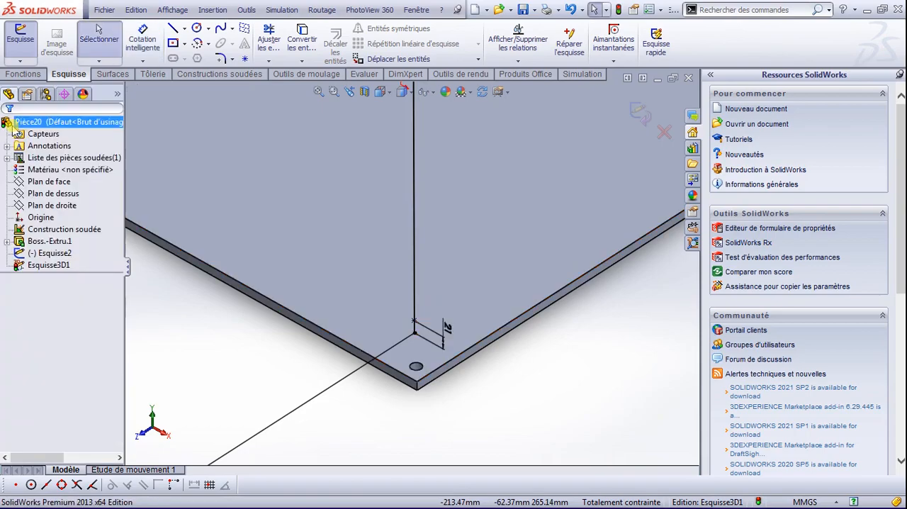
Step: Sketch a line along Z from the point on the front vertical line to the right vertical line, just above the plate
{"action": "left_click", "coordinate": [173, 28]}
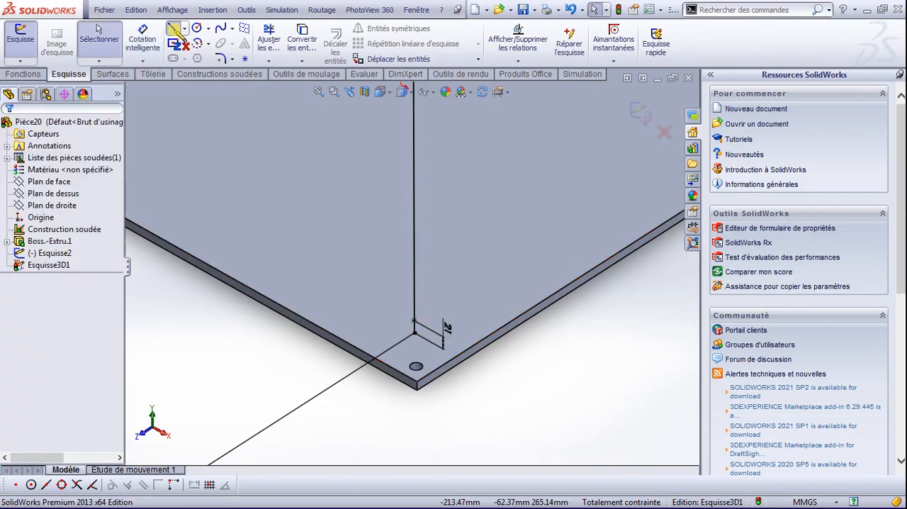
{"action": "left_click", "coordinate": [416, 321]}
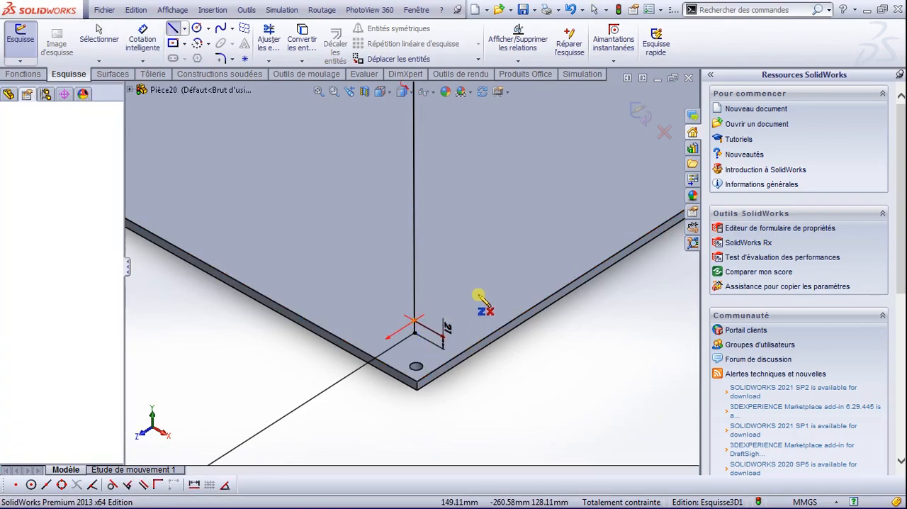
{"action": "scroll", "coordinate": [531, 287], "scroll_direction": "up", "scroll_amount": 5}
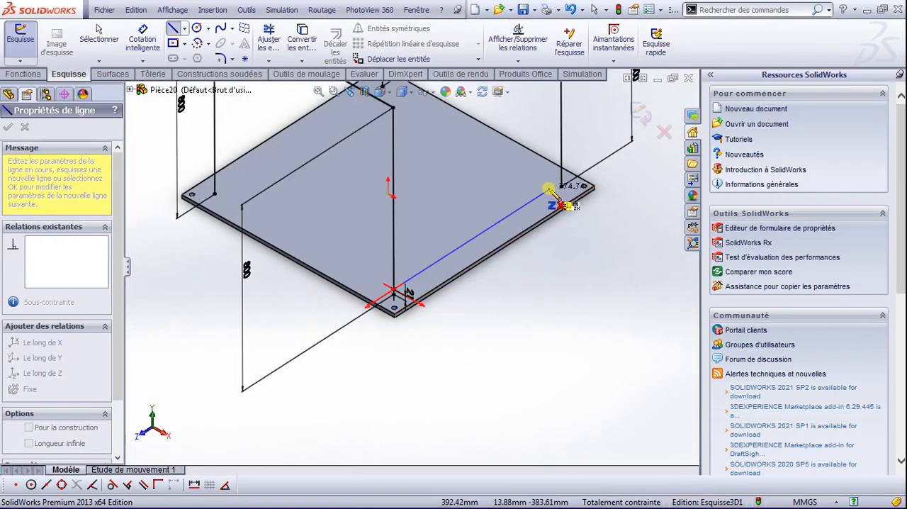
{"action": "scroll", "coordinate": [563, 186], "scroll_direction": "down", "scroll_amount": 3}
{"action": "scroll", "coordinate": [560, 190], "scroll_direction": "down", "scroll_amount": 4}
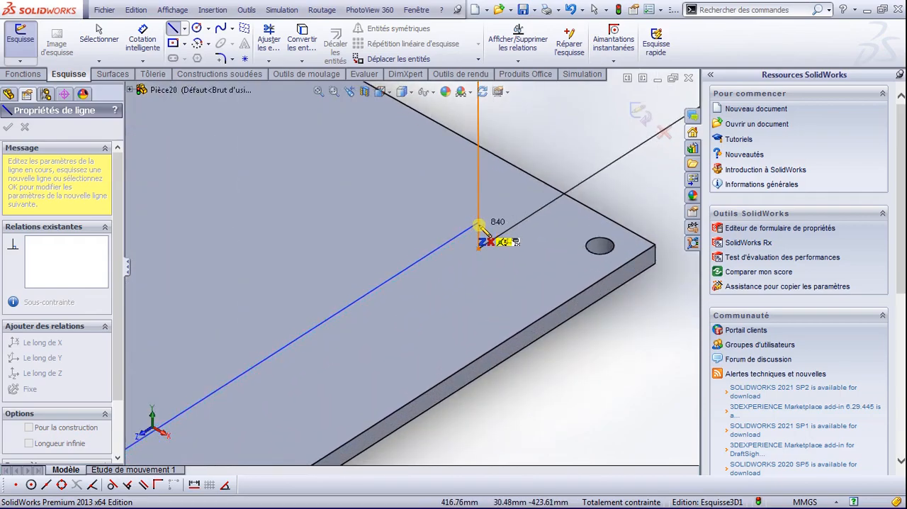
{"action": "left_click", "coordinate": [479, 226]}
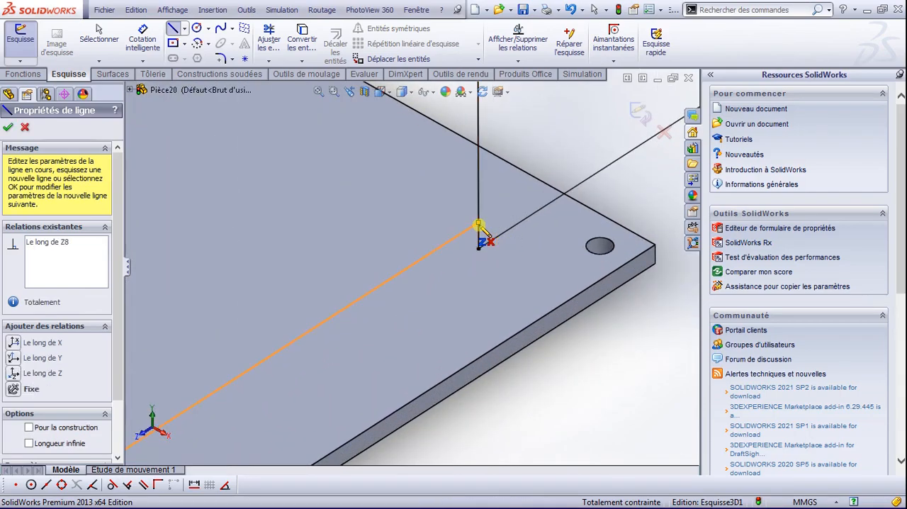
{"action": "key", "text": "Escape"}
Step: Sketch two connected mid-height lines, each about 840 mm, from the left vertical via the rear vertical to the right one, and exit the 3D sketch
{"action": "middle_click_drag", "start_coordinate": [480, 227], "coordinate": [444, 256]}
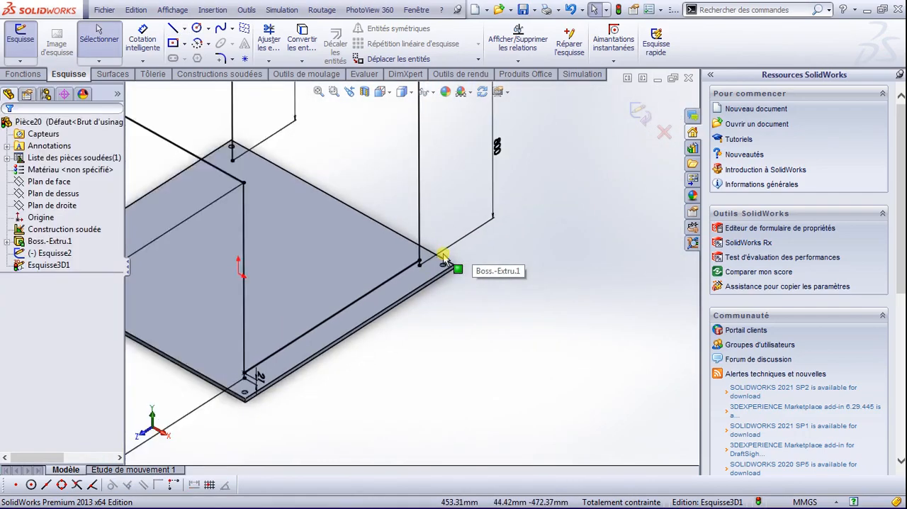
{"action": "scroll", "coordinate": [443, 259], "scroll_direction": "up", "scroll_amount": 3}
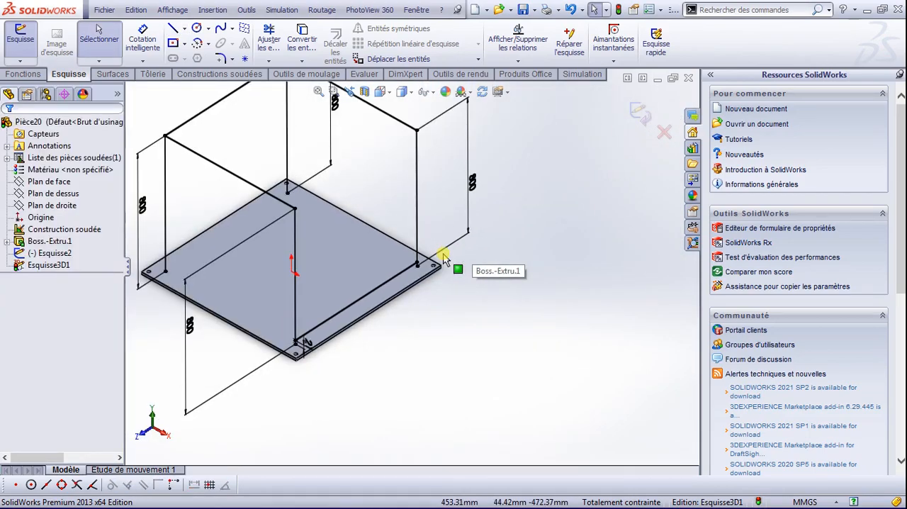
{"action": "left_click", "coordinate": [185, 29]}
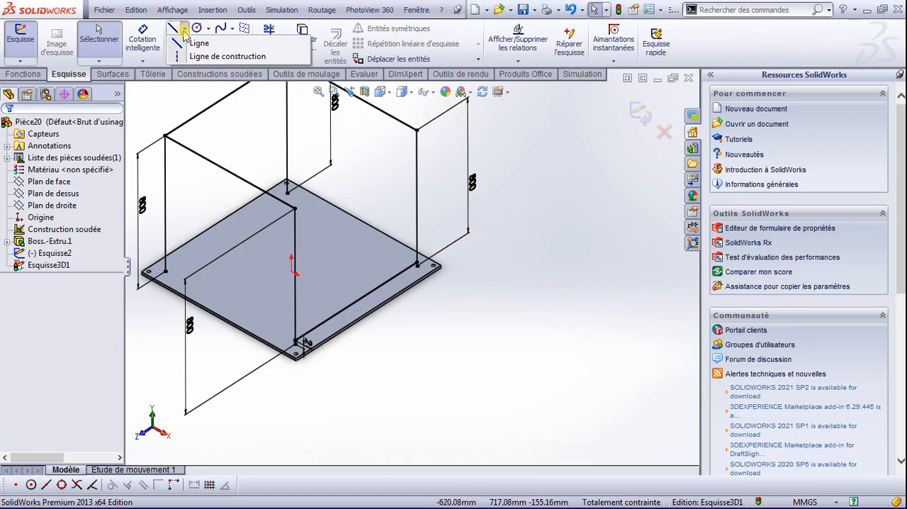
{"action": "left_click", "coordinate": [194, 39]}
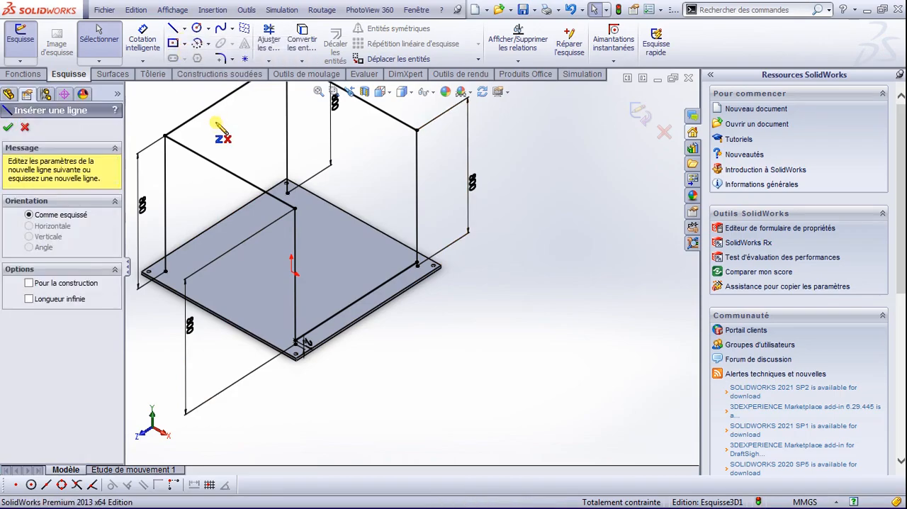
{"action": "left_click", "coordinate": [165, 205]}
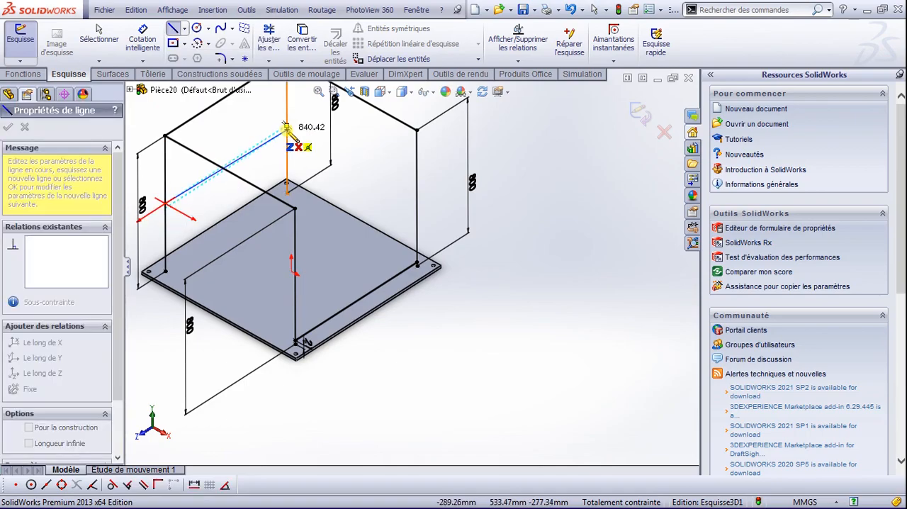
{"action": "left_click", "coordinate": [287, 126]}
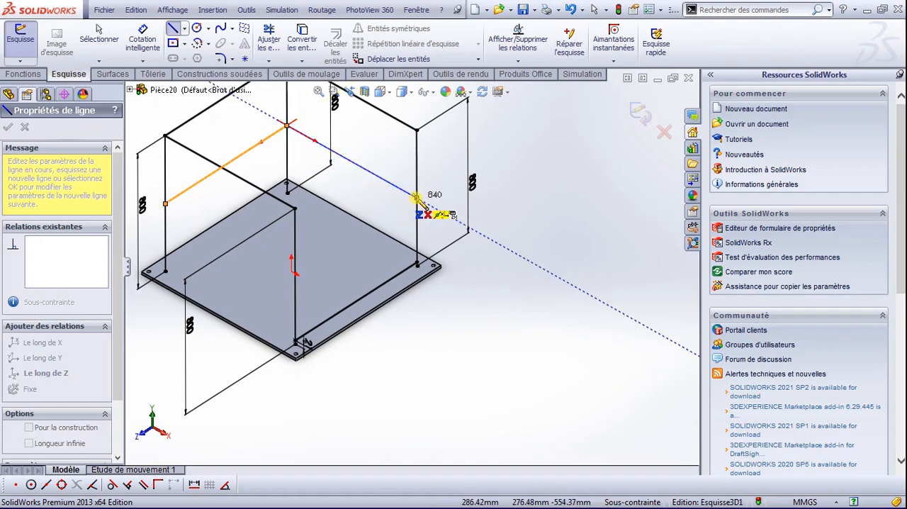
{"action": "left_click", "coordinate": [416, 198]}
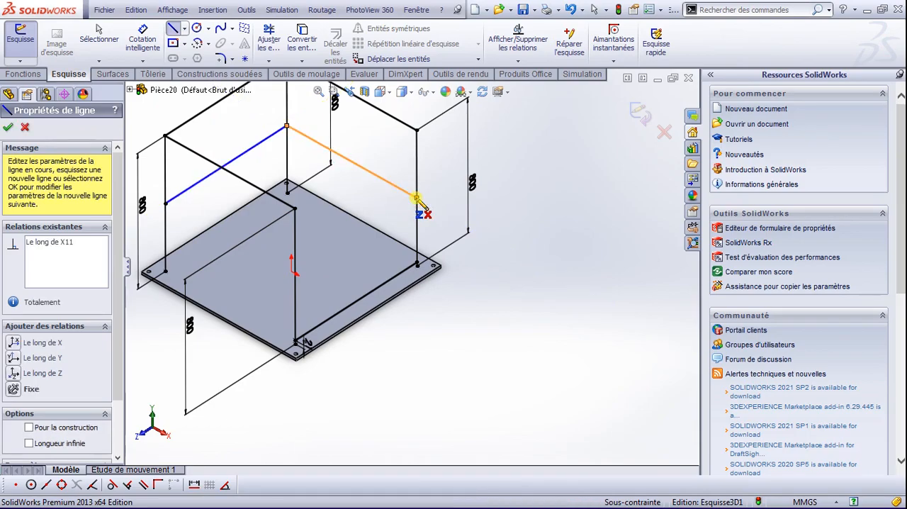
{"action": "key", "text": "Escape"}
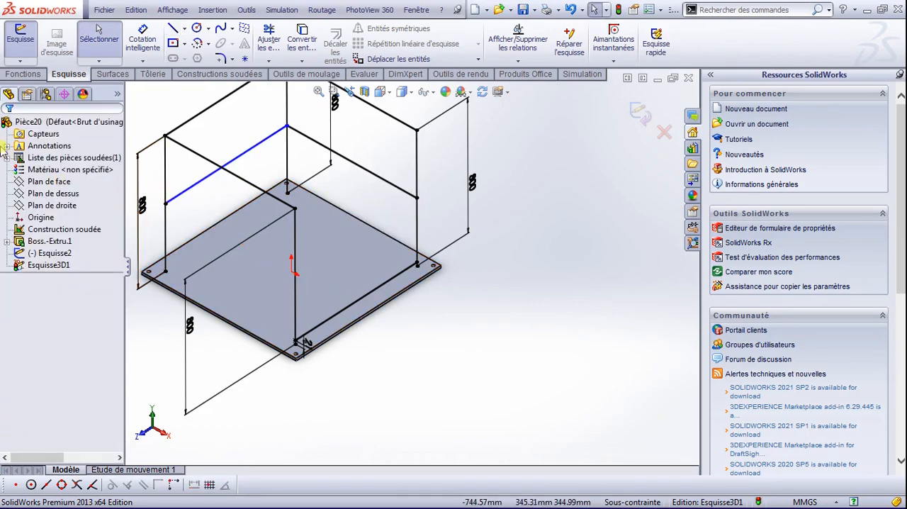
{"action": "scroll", "coordinate": [389, 238], "scroll_direction": "down", "scroll_amount": 1}
{"action": "scroll", "coordinate": [384, 244], "scroll_direction": "up", "scroll_amount": 3}
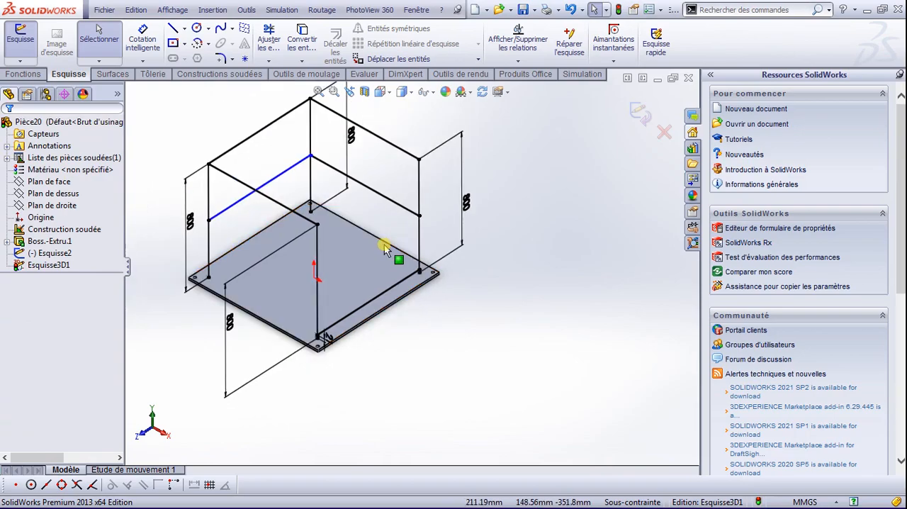
{"action": "left_click", "coordinate": [642, 116]}
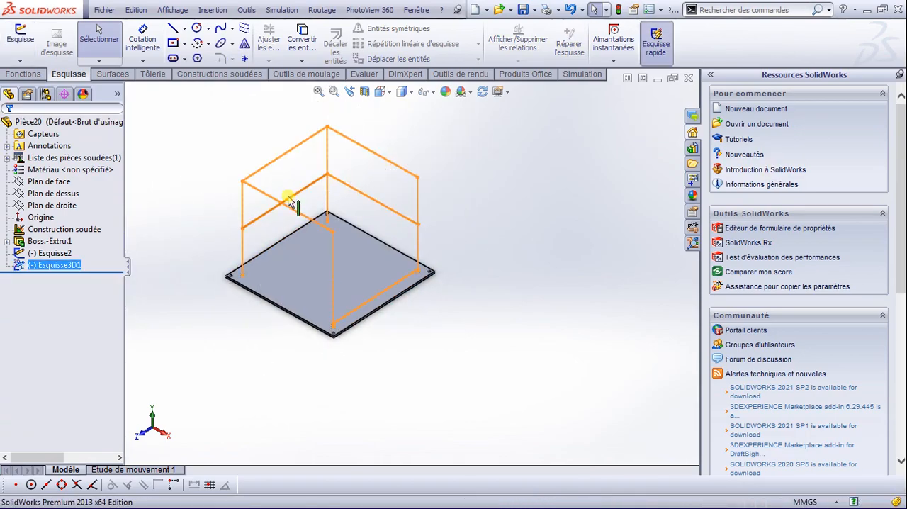
Step: Start a weldment structural member with an iso tube carré 40 x 40 x 4 profile and select the four vertical lines as its first group
{"action": "scroll", "coordinate": [290, 202], "scroll_direction": "down", "scroll_amount": 1}
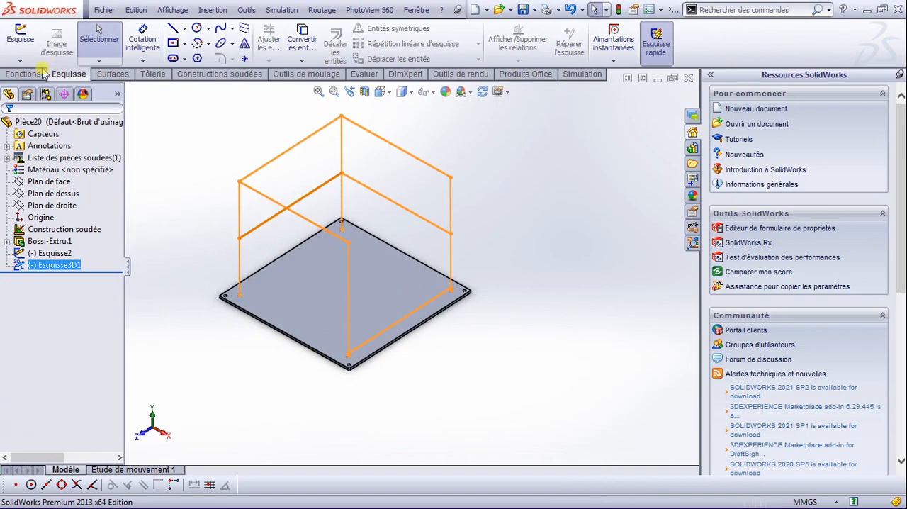
{"action": "left_click", "coordinate": [223, 75]}
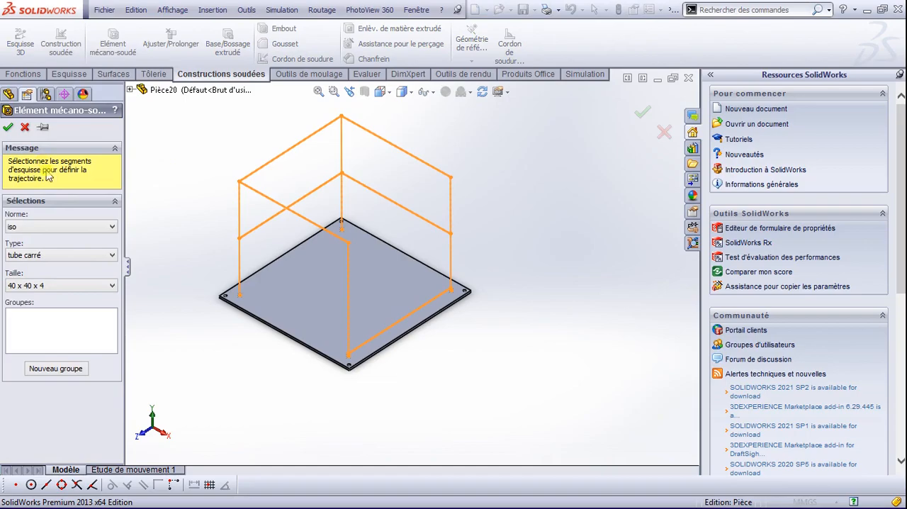
{"action": "left_click", "coordinate": [63, 256]}
{"action": "left_click", "coordinate": [63, 257]}
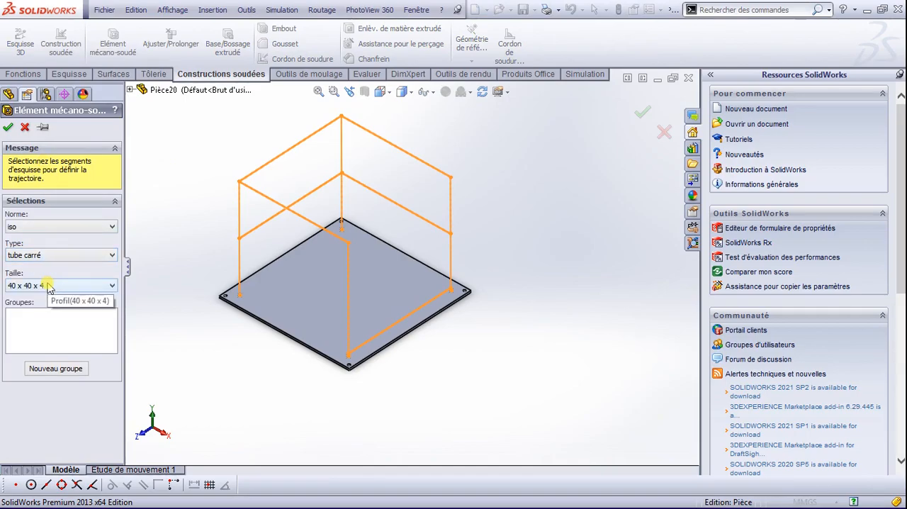
{"action": "left_click", "coordinate": [239, 261]}
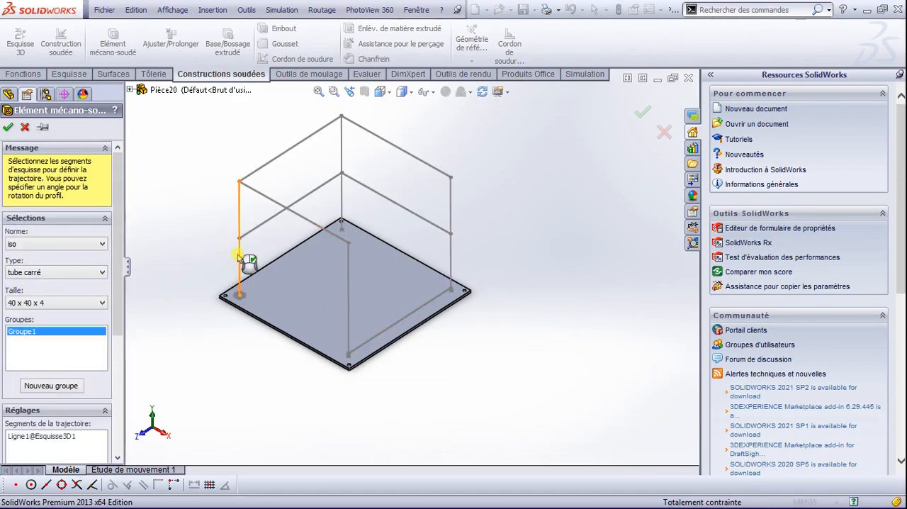
{"action": "left_click", "coordinate": [348, 287]}
{"action": "left_click", "coordinate": [345, 162]}
{"action": "left_click", "coordinate": [451, 197]}
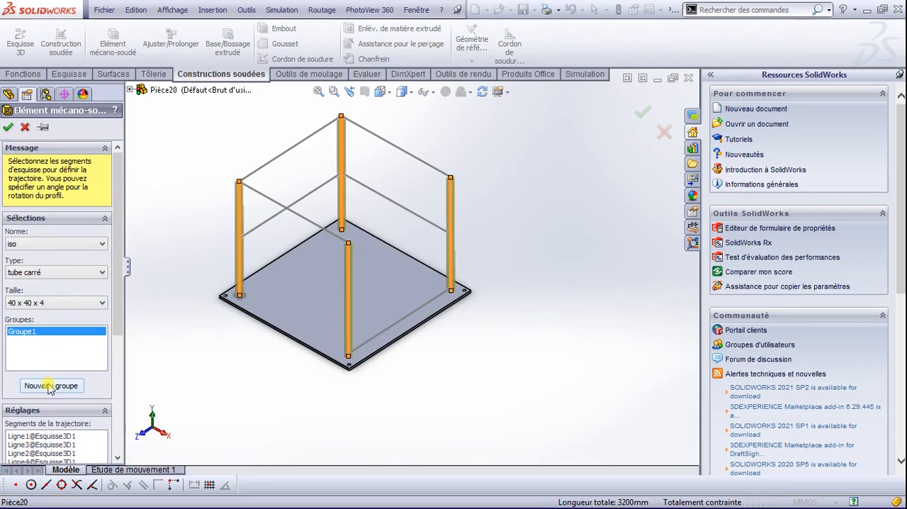
Step: Add a second structural member group in 40 x 40 x 4 and select the three top horizontal lines for it
{"action": "left_click", "coordinate": [49, 387]}
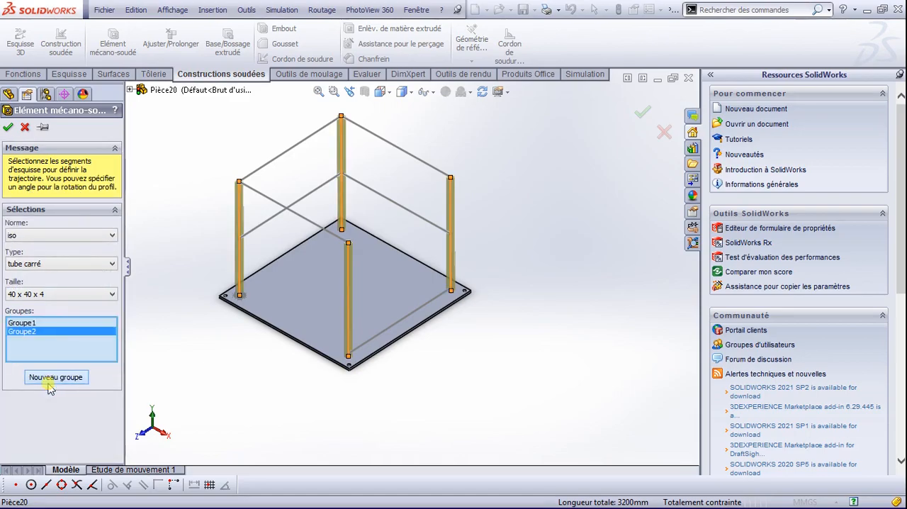
{"action": "left_click", "coordinate": [56, 295]}
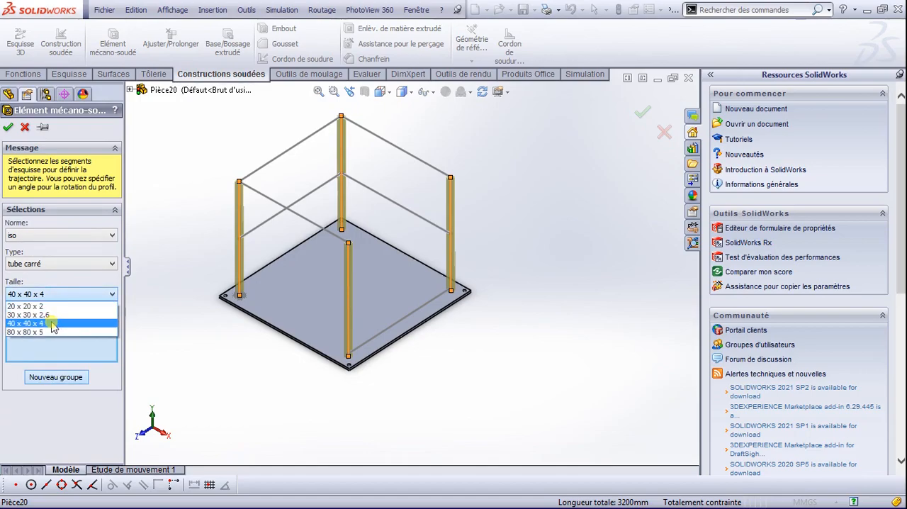
{"action": "left_click", "coordinate": [52, 325]}
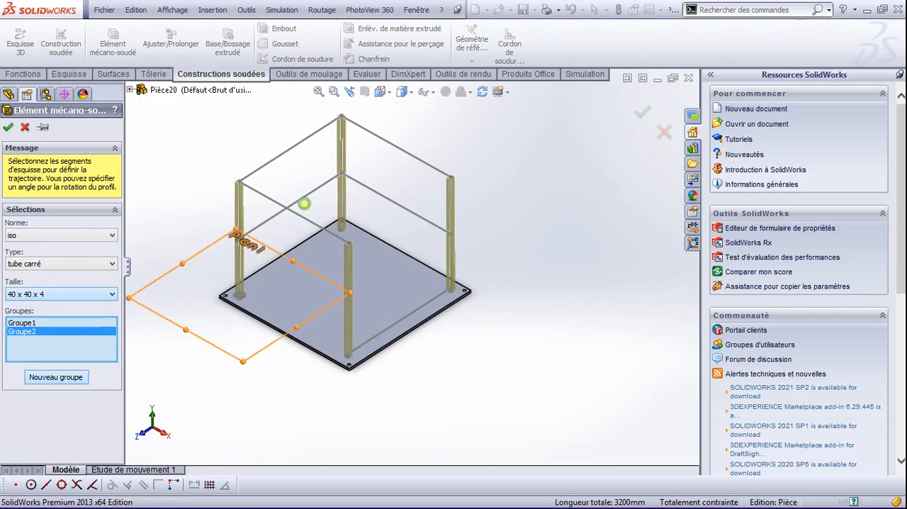
{"action": "left_click", "coordinate": [287, 154]}
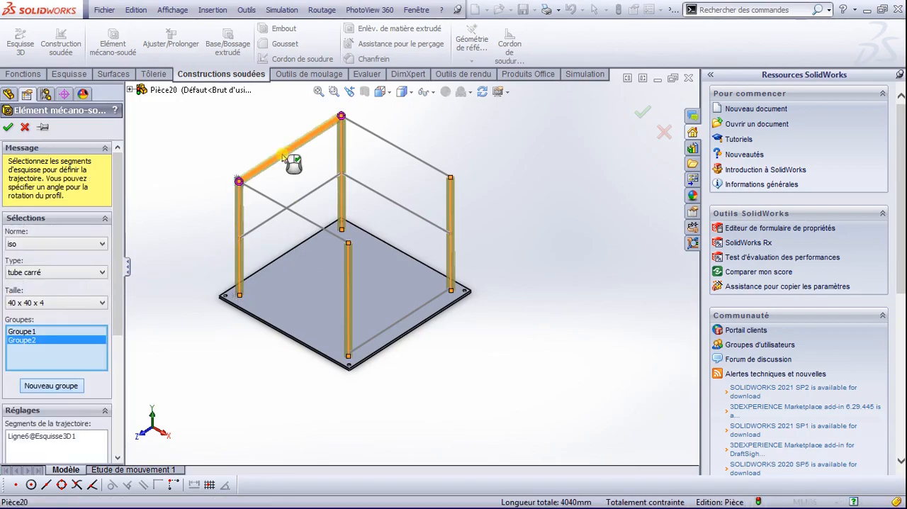
{"action": "left_click", "coordinate": [282, 210]}
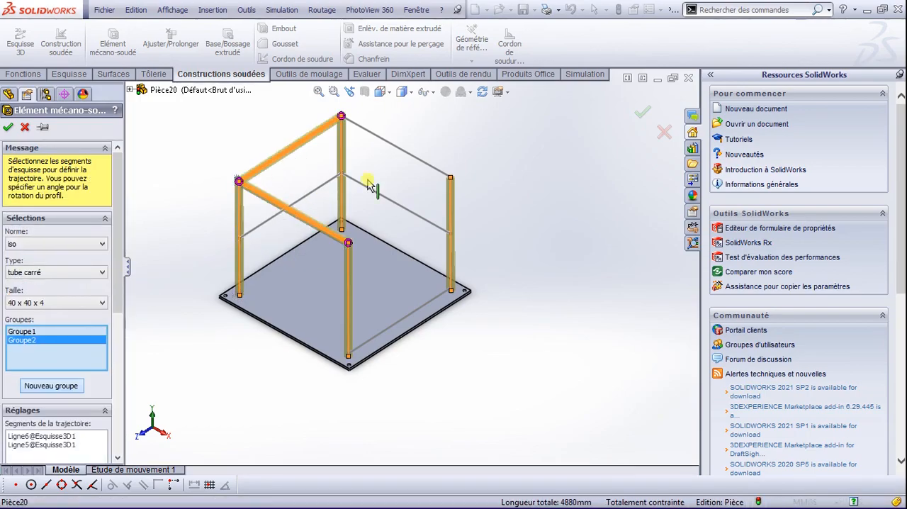
{"action": "left_click", "coordinate": [404, 153]}
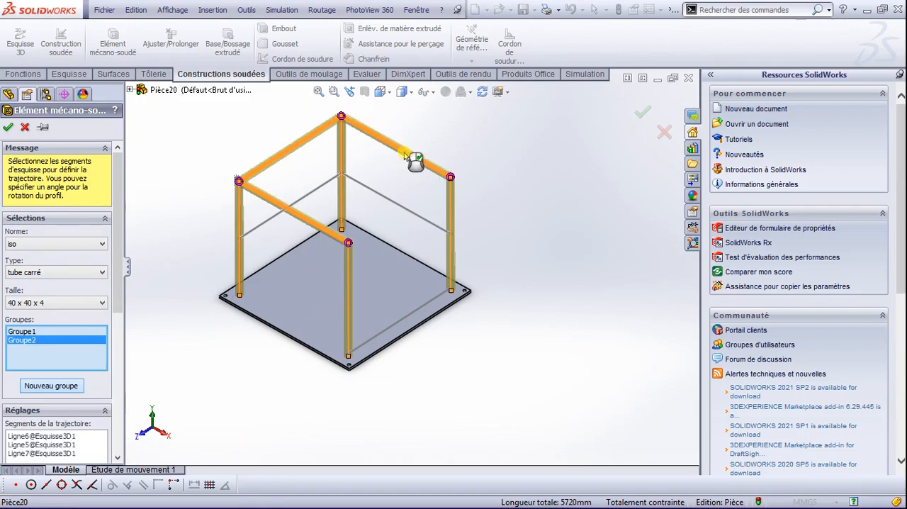
Step: Add a third group in 30 x 30 x 2.6 and select the two mid-height lines for it
{"action": "left_click", "coordinate": [45, 387]}
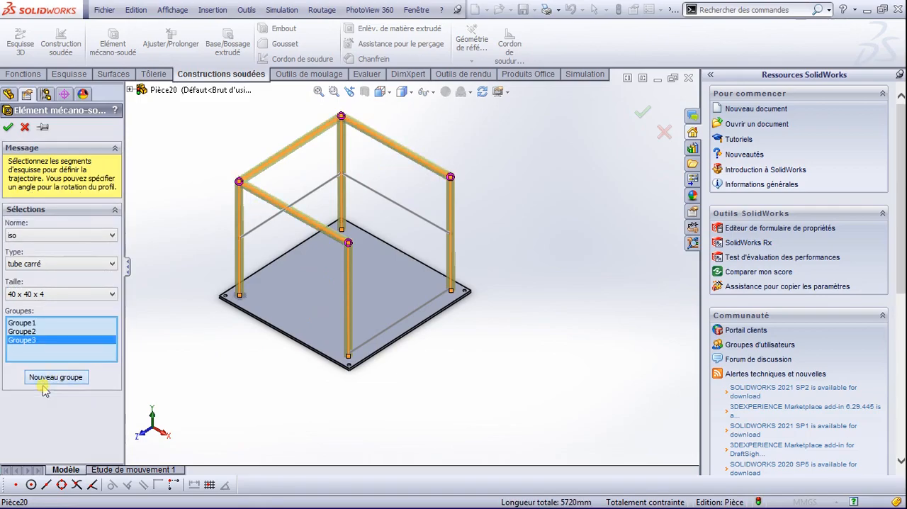
{"action": "left_click", "coordinate": [71, 295]}
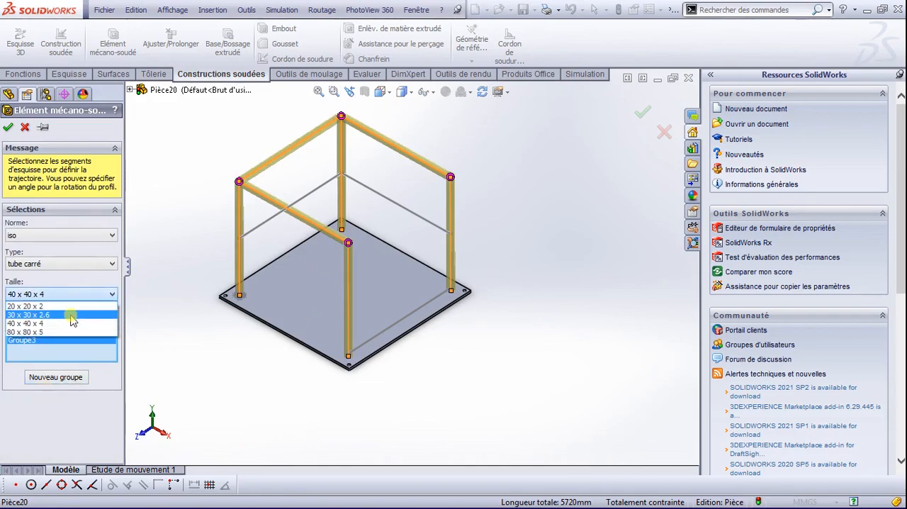
{"action": "left_click", "coordinate": [73, 314]}
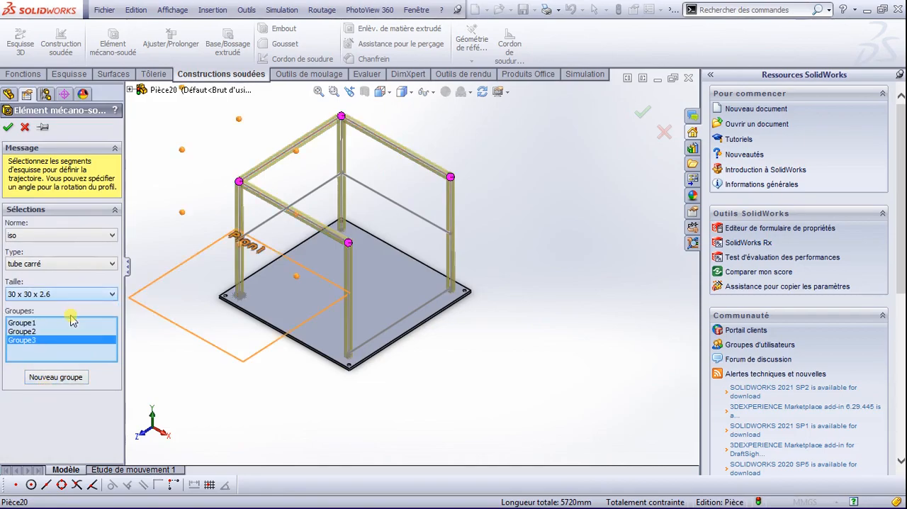
{"action": "left_click", "coordinate": [303, 198]}
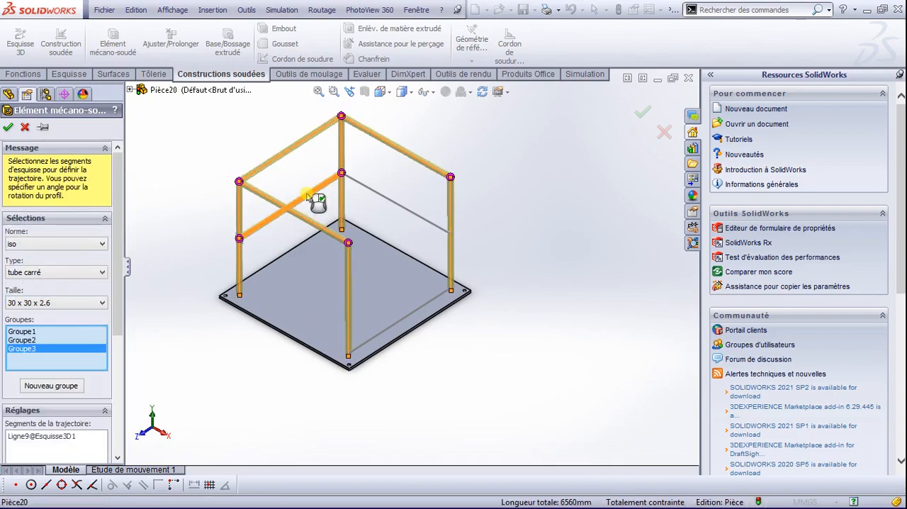
{"action": "left_click", "coordinate": [407, 210]}
{"action": "left_click", "coordinate": [406, 213]}
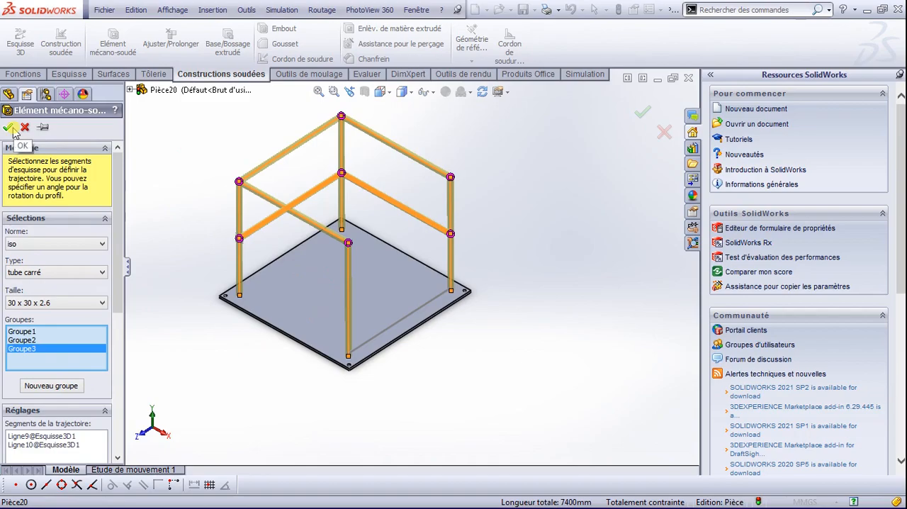
Step: Try the end butt corner types on the mid-height tube group, and switch off its corner treatment
{"action": "left_click_drag", "start_coordinate": [118, 248], "coordinate": [120, 300]}
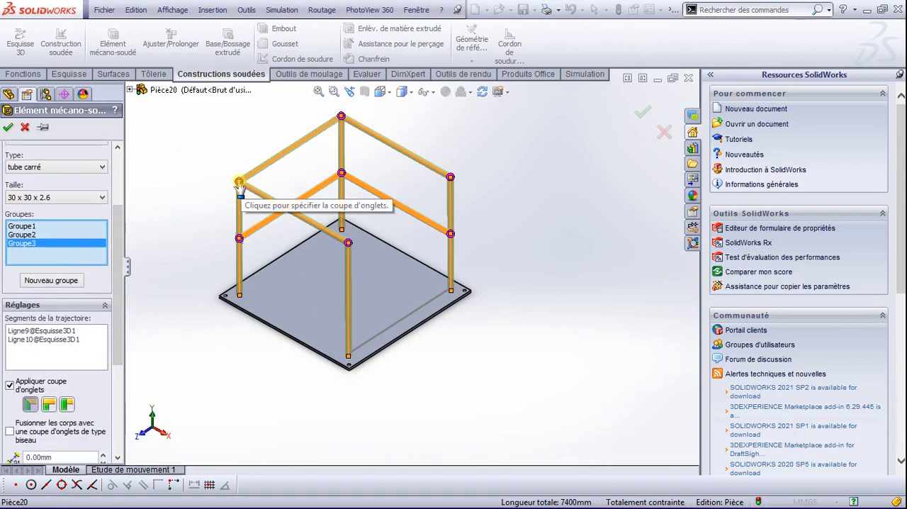
{"action": "left_click", "coordinate": [48, 407]}
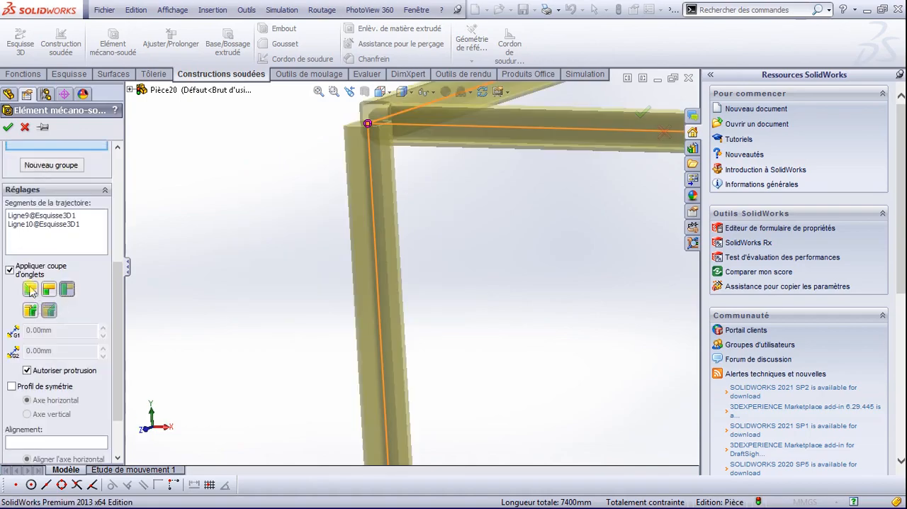
{"action": "left_click", "coordinate": [10, 270]}
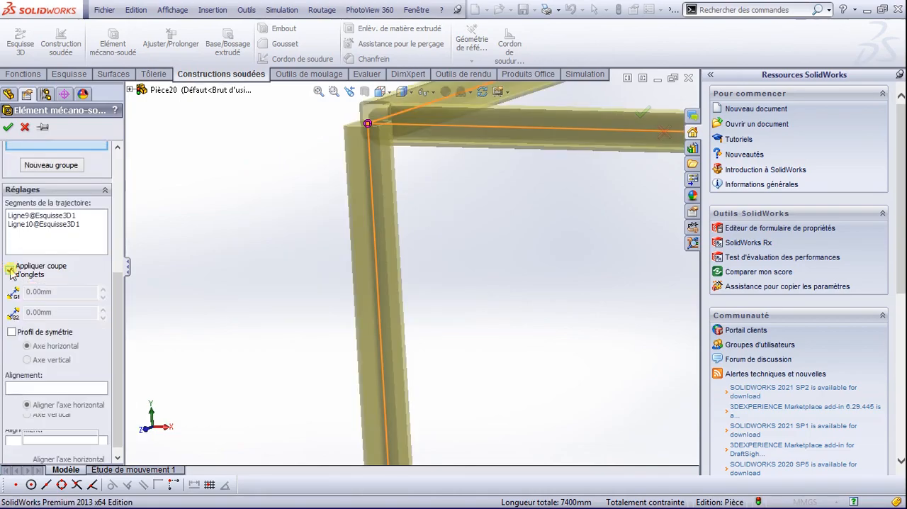
{"action": "left_click", "coordinate": [10, 269]}
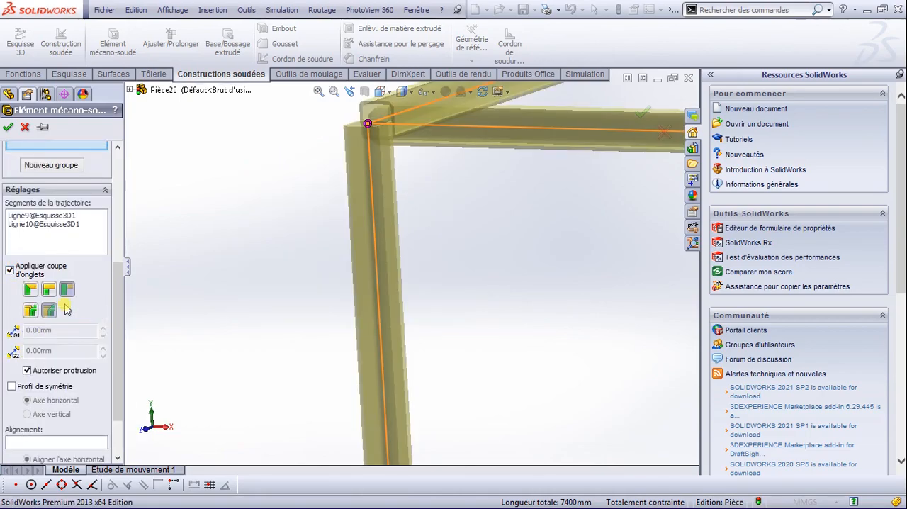
{"action": "left_click", "coordinate": [10, 270]}
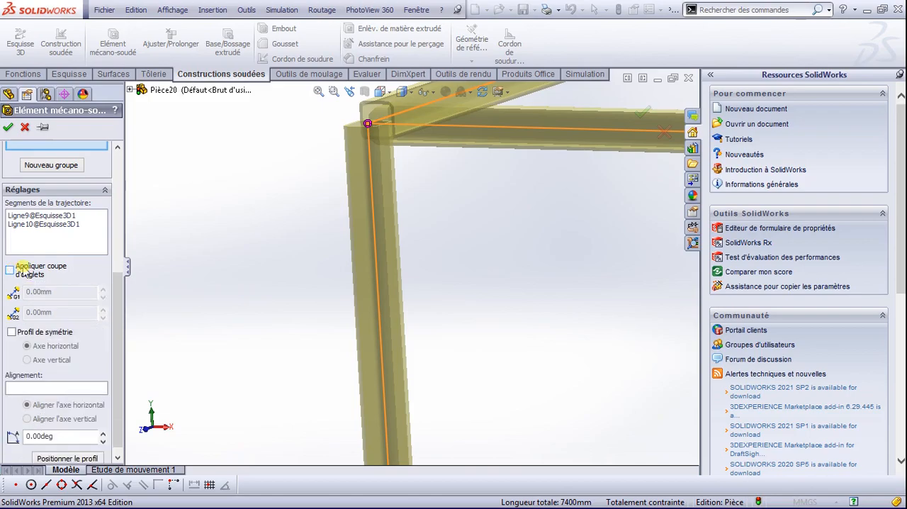
Step: Accept the mitre treatment for the second group at the left post's top corner and create the structural member
{"action": "left_click", "coordinate": [361, 132]}
{"action": "left_click", "coordinate": [296, 158]}
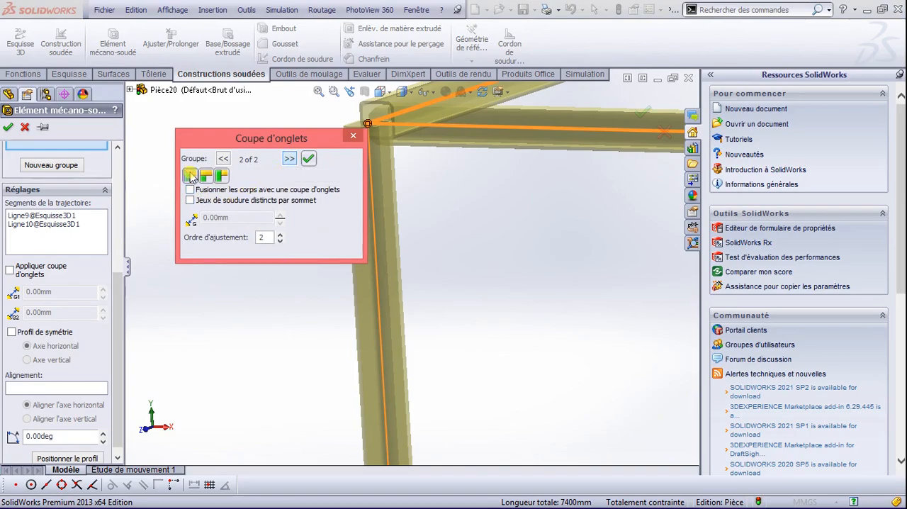
{"action": "left_click", "coordinate": [309, 160]}
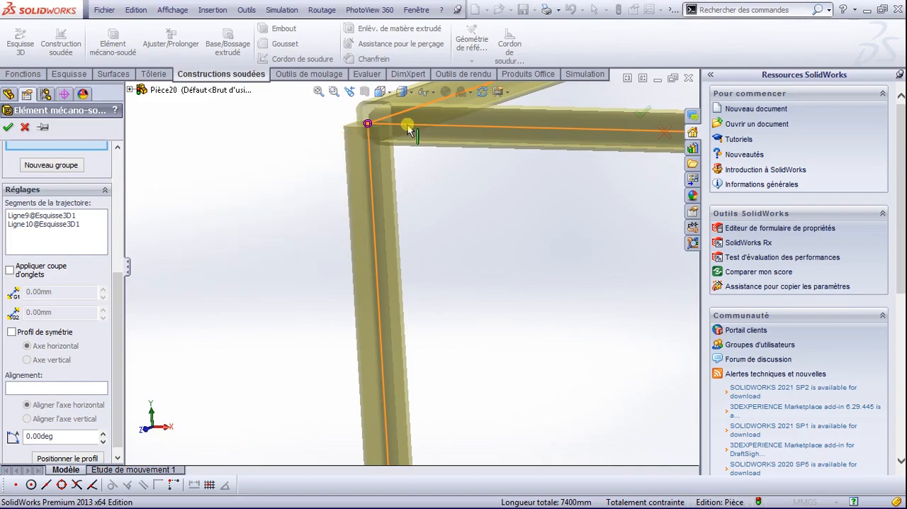
{"action": "scroll", "coordinate": [389, 155], "scroll_direction": "up", "scroll_amount": 3}
{"action": "scroll", "coordinate": [370, 164], "scroll_direction": "down", "scroll_amount": 5}
{"action": "scroll", "coordinate": [539, 164], "scroll_direction": "up", "scroll_amount": 7}
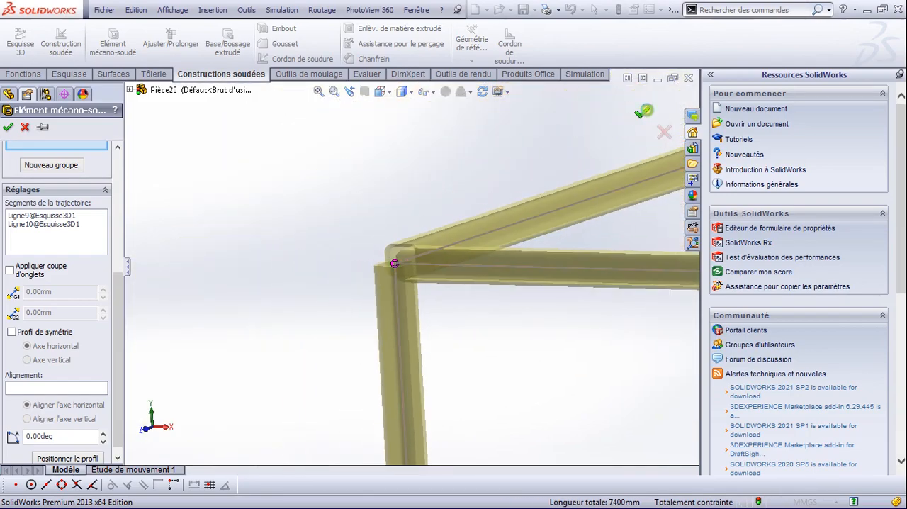
{"action": "left_click", "coordinate": [642, 112]}
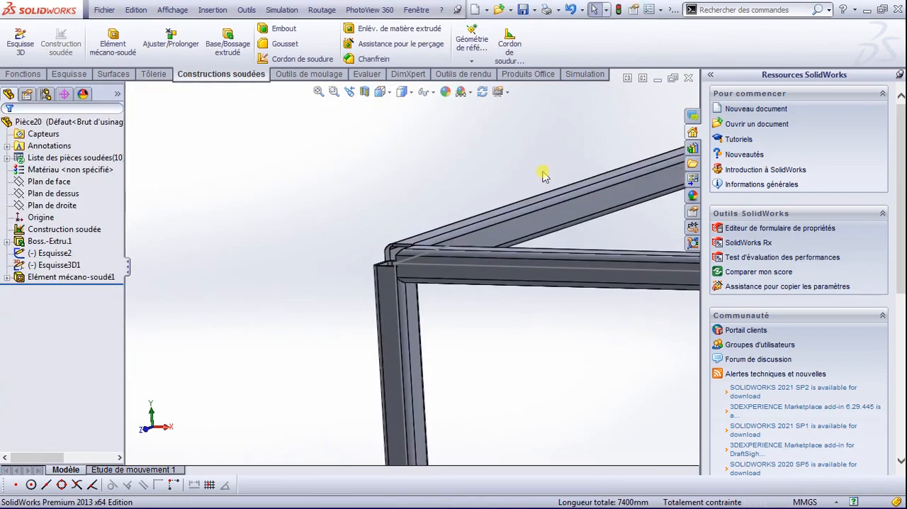
Step: Examine how the tubes meet at the upper corners of the frame
{"action": "scroll", "coordinate": [509, 212], "scroll_direction": "up", "scroll_amount": 5}
{"action": "scroll", "coordinate": [523, 239], "scroll_direction": "down", "scroll_amount": 5}
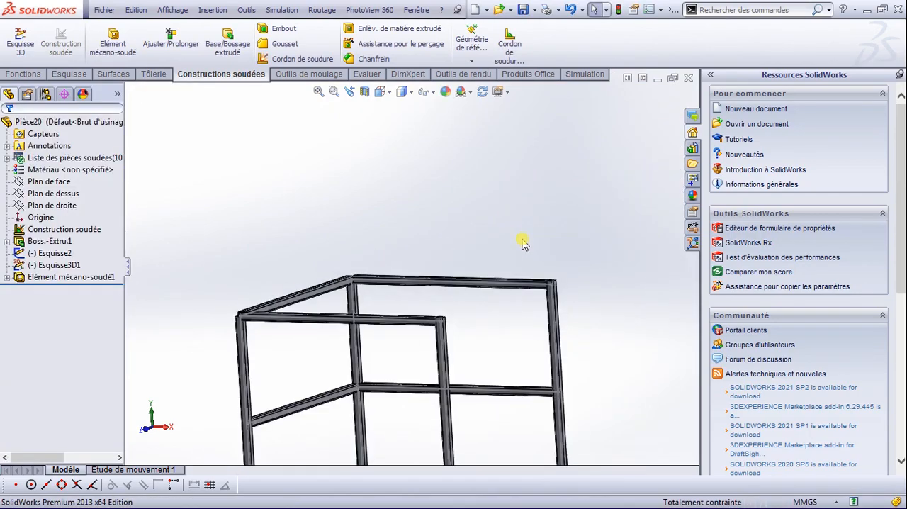
{"action": "scroll", "coordinate": [569, 319], "scroll_direction": "down", "scroll_amount": 4}
{"action": "scroll", "coordinate": [430, 290], "scroll_direction": "up", "scroll_amount": 5}
{"action": "scroll", "coordinate": [171, 270], "scroll_direction": "down", "scroll_amount": 1}
{"action": "scroll", "coordinate": [263, 277], "scroll_direction": "down", "scroll_amount": 6}
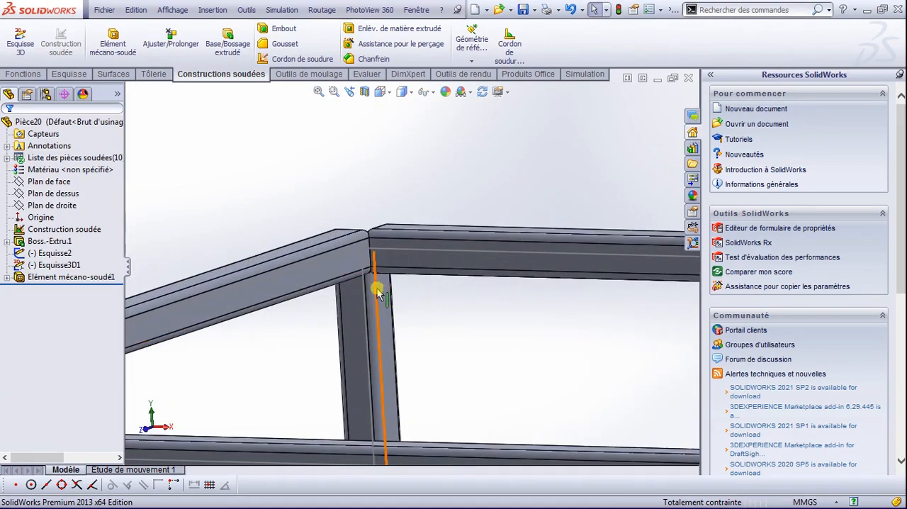
{"action": "scroll", "coordinate": [374, 294], "scroll_direction": "up", "scroll_amount": 5}
{"action": "scroll", "coordinate": [322, 303], "scroll_direction": "down", "scroll_amount": 2}
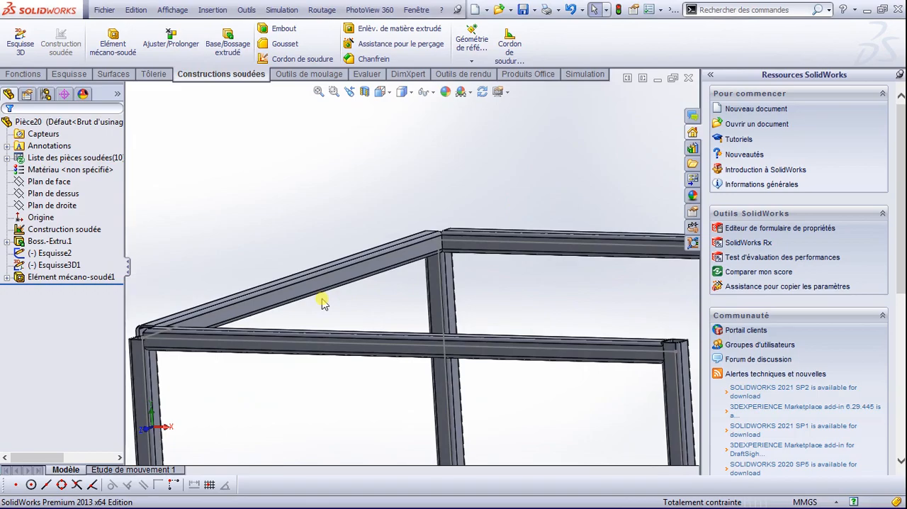
{"action": "scroll", "coordinate": [323, 303], "scroll_direction": "up", "scroll_amount": 2}
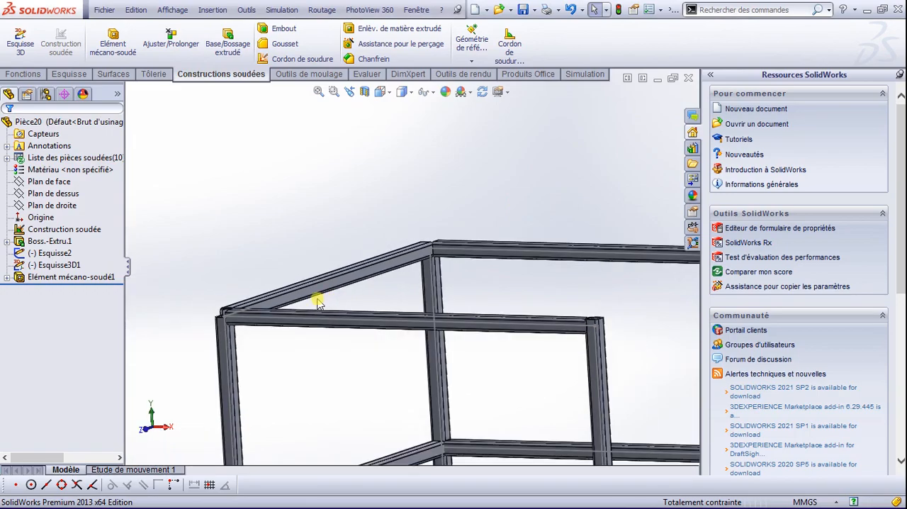
{"action": "scroll", "coordinate": [319, 301], "scroll_direction": "down", "scroll_amount": 2}
{"action": "scroll", "coordinate": [340, 289], "scroll_direction": "up", "scroll_amount": 5}
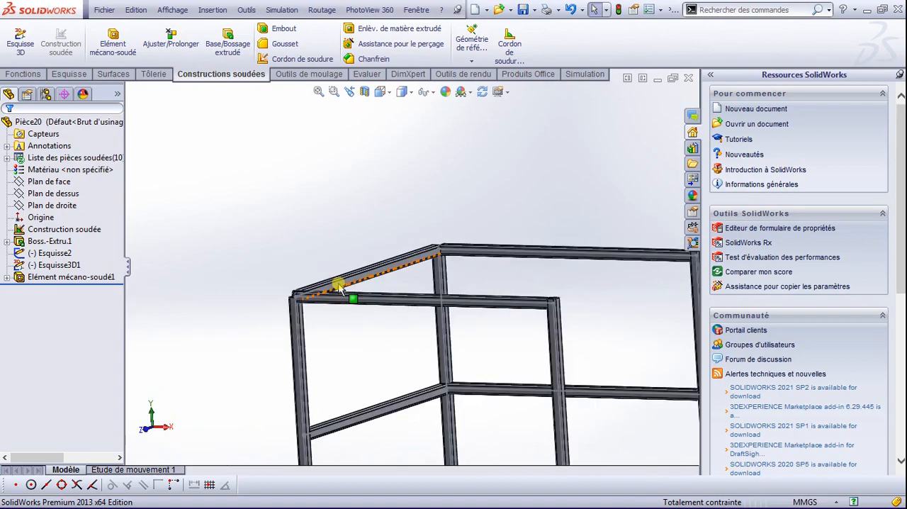
{"action": "scroll", "coordinate": [340, 285], "scroll_direction": "down", "scroll_amount": 8}
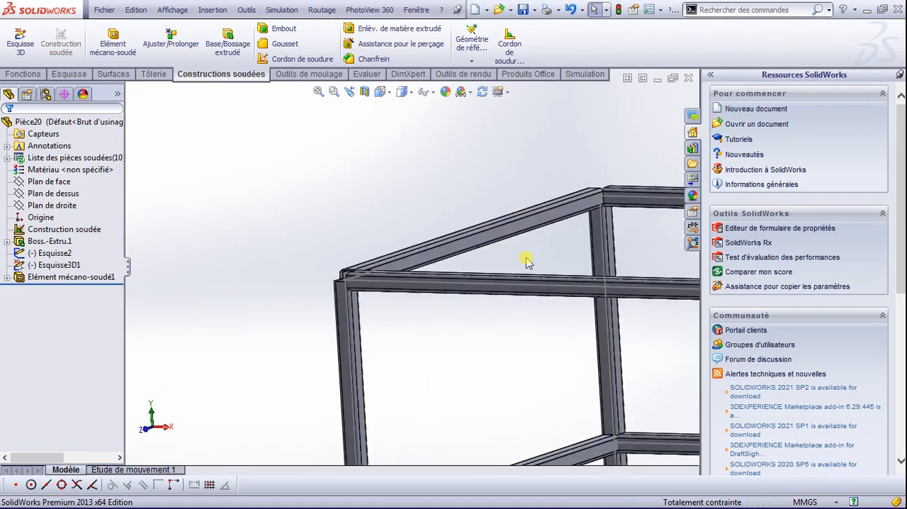
{"action": "scroll", "coordinate": [413, 237], "scroll_direction": "up", "scroll_amount": 5}
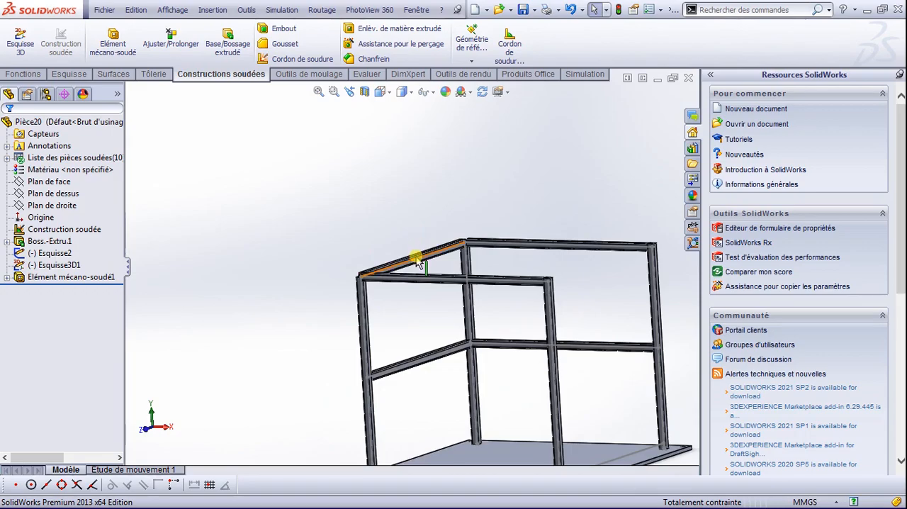
Step: Delete the body of the top tube running between the left and rear posts
{"action": "left_click", "coordinate": [7, 278]}
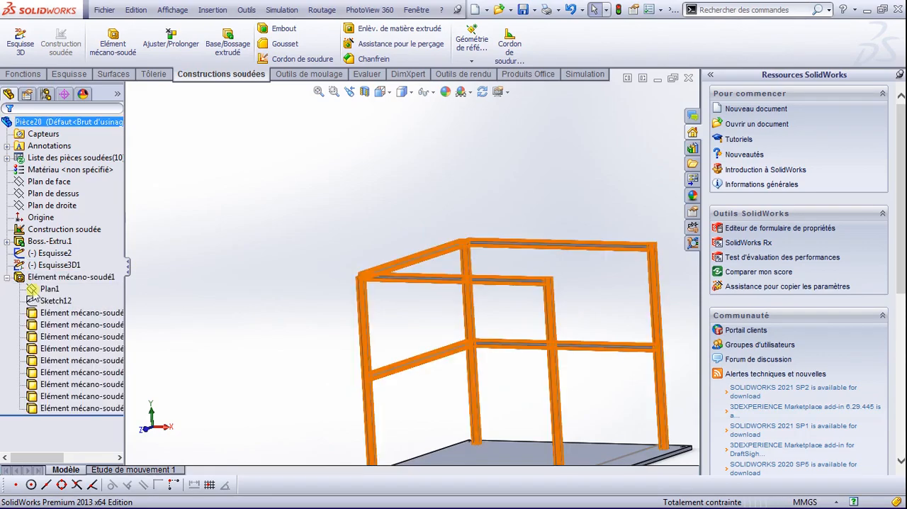
{"action": "left_click", "coordinate": [89, 371]}
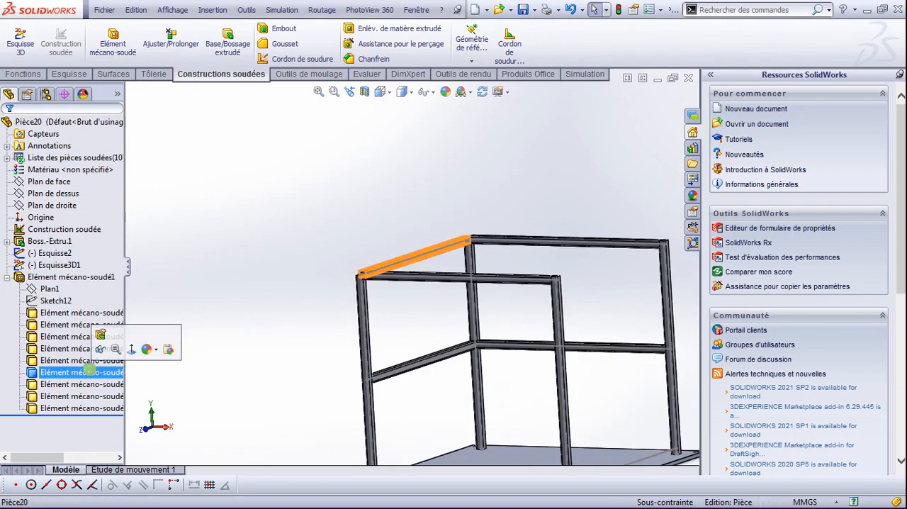
{"action": "key", "text": "Delete"}
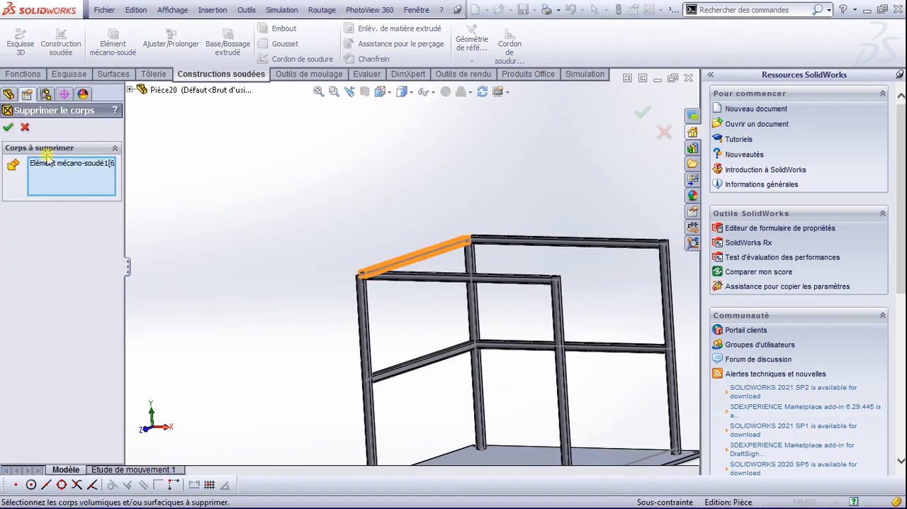
{"action": "left_click", "coordinate": [9, 126]}
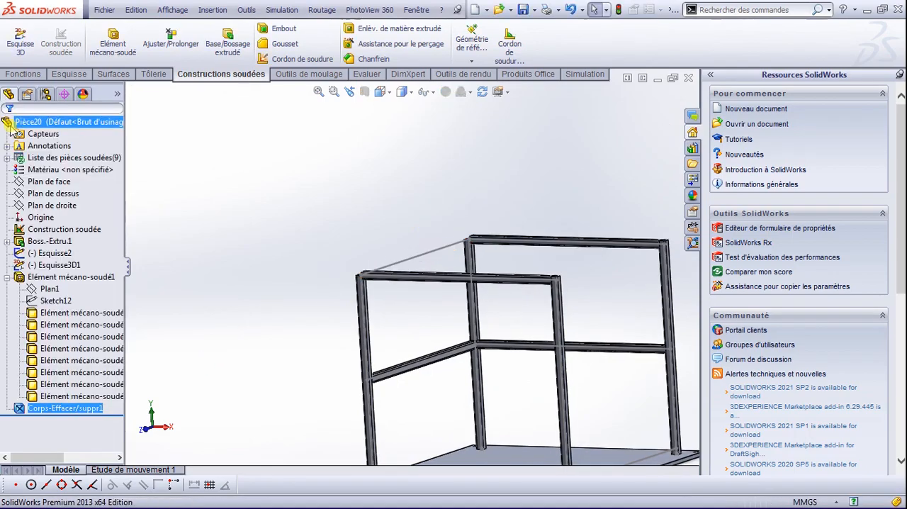
Step: Start a structural member with the iso "tube carré" profile in size 40 x 40 x 4 and begin a new group
{"action": "scroll", "coordinate": [327, 265], "scroll_direction": "down", "scroll_amount": 1}
{"action": "scroll", "coordinate": [391, 293], "scroll_direction": "up", "scroll_amount": 4}
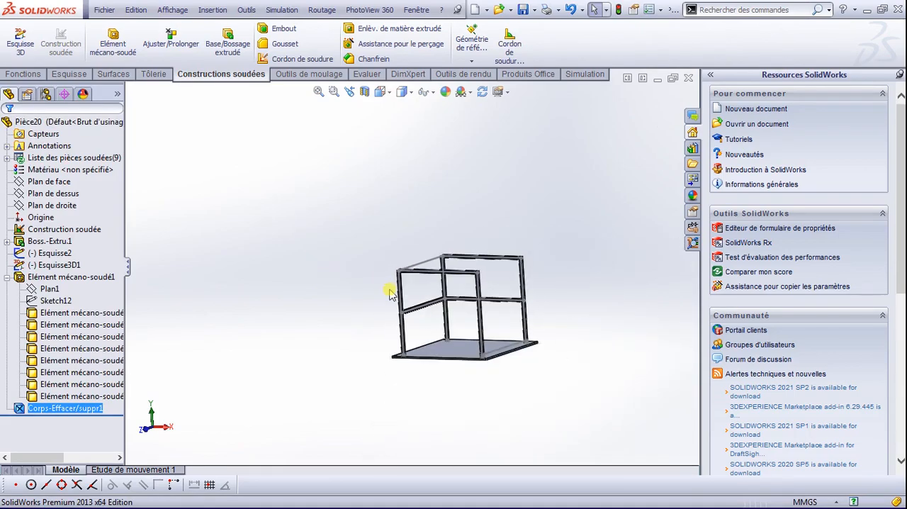
{"action": "scroll", "coordinate": [391, 292], "scroll_direction": "down", "scroll_amount": 1}
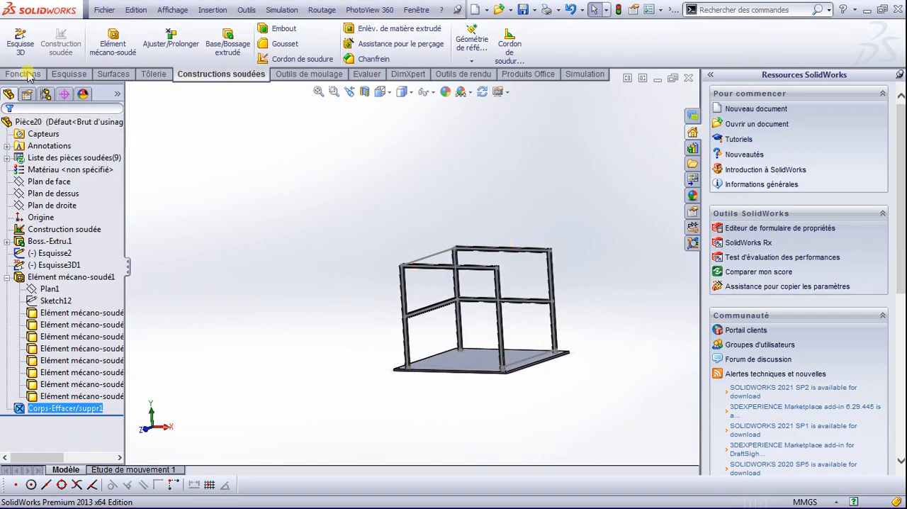
{"action": "left_click", "coordinate": [110, 48]}
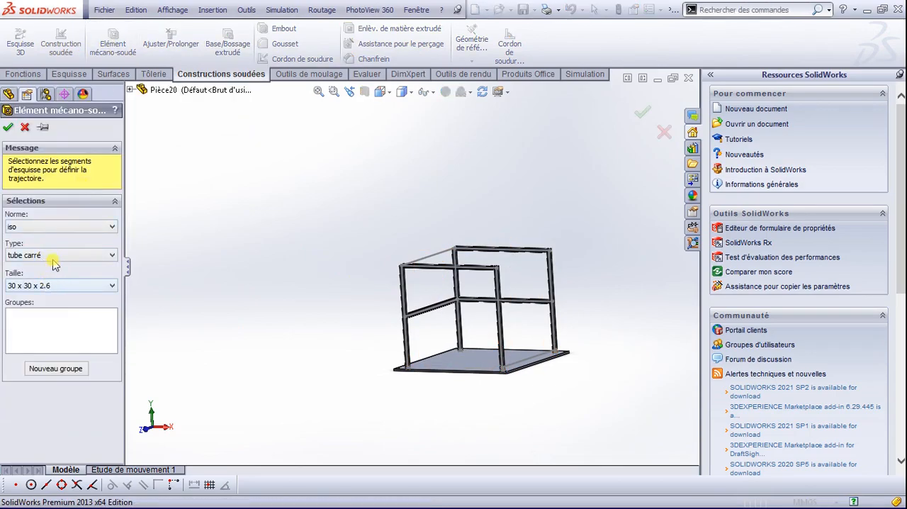
{"action": "left_click", "coordinate": [65, 257]}
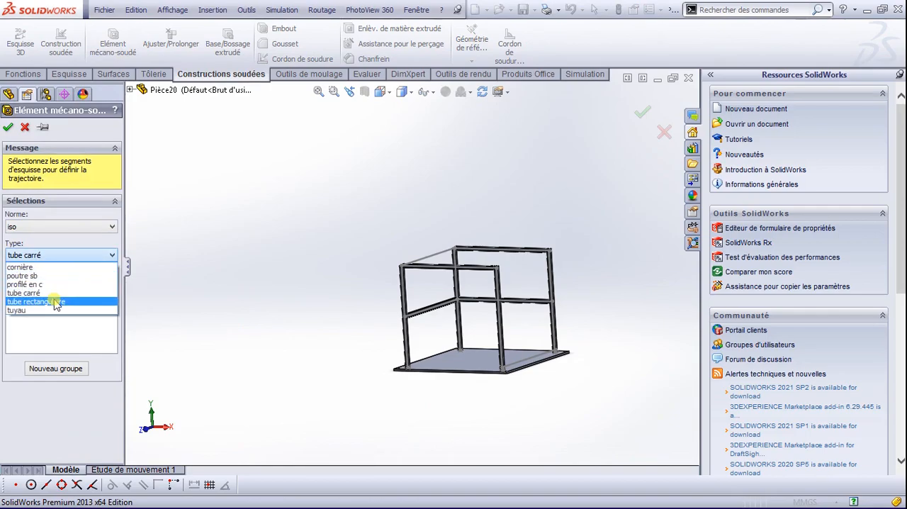
{"action": "left_click", "coordinate": [56, 293]}
{"action": "left_click", "coordinate": [56, 286]}
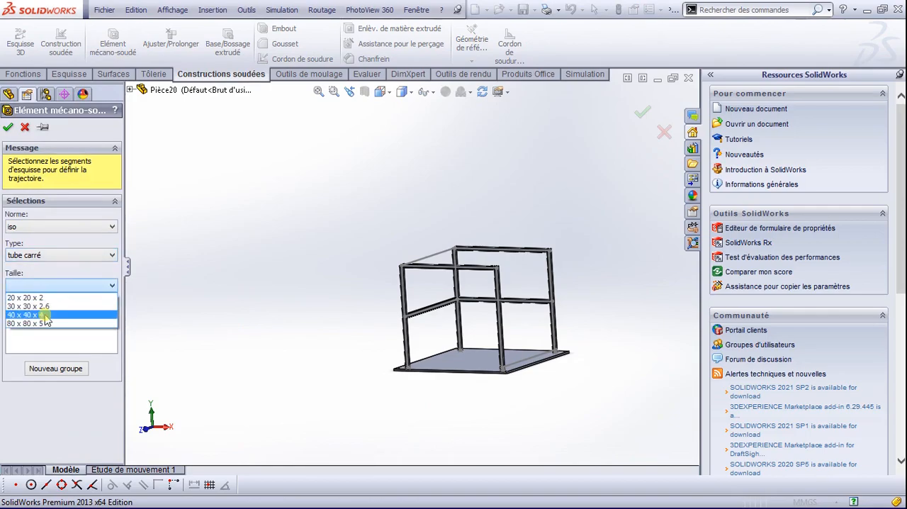
{"action": "left_click", "coordinate": [46, 316]}
{"action": "left_click", "coordinate": [54, 369]}
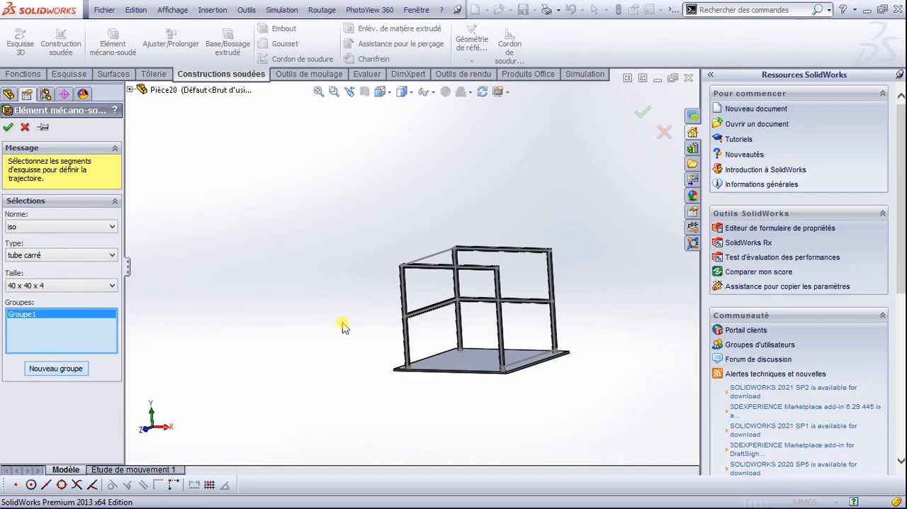
Step: Assign the open top line between the left and rear posts and the base line between the front and right posts, then create the member
{"action": "left_click", "coordinate": [415, 260]}
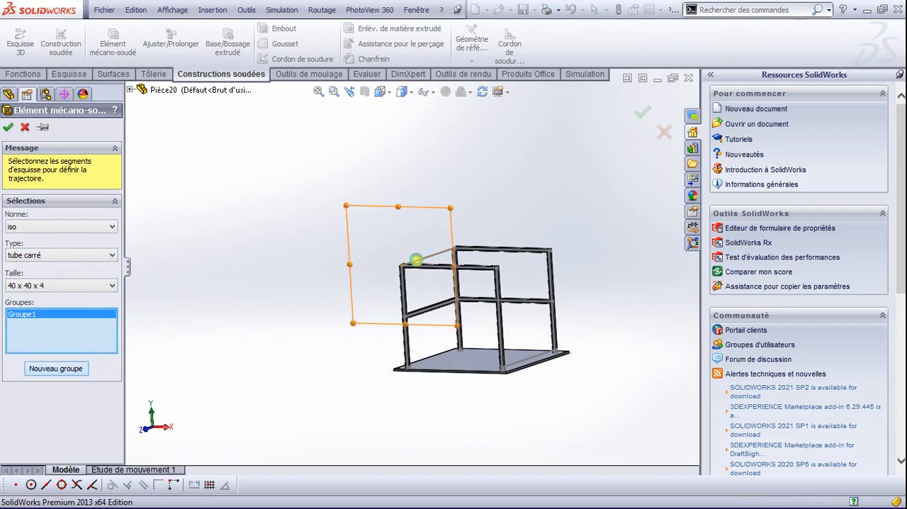
{"action": "left_click", "coordinate": [418, 265]}
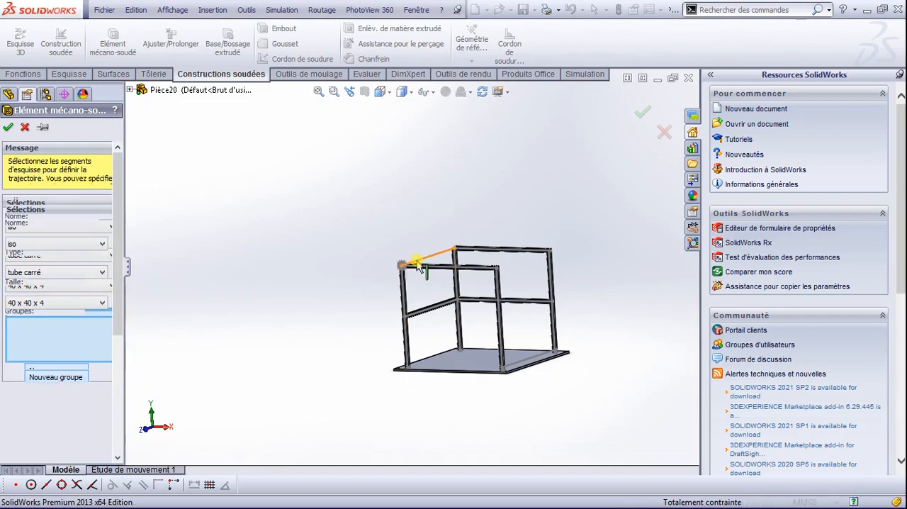
{"action": "left_click", "coordinate": [543, 355]}
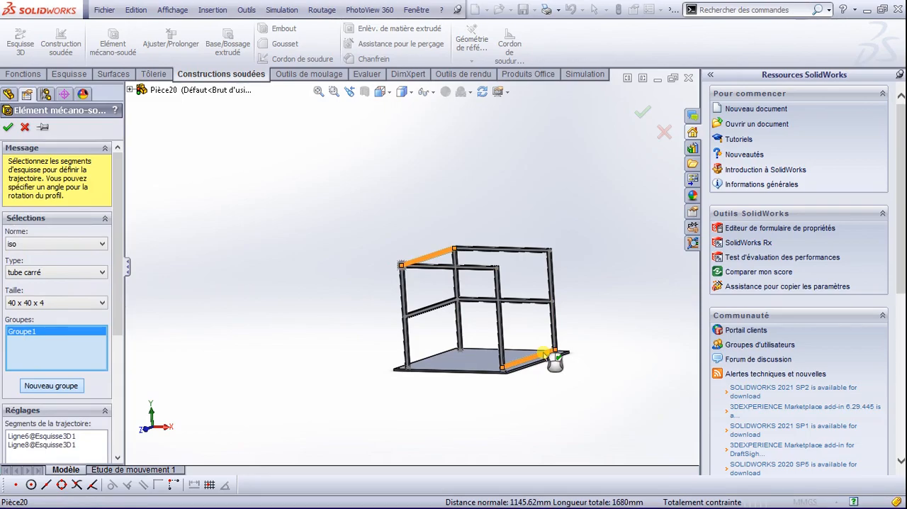
{"action": "scroll", "coordinate": [555, 360], "scroll_direction": "down", "scroll_amount": 6}
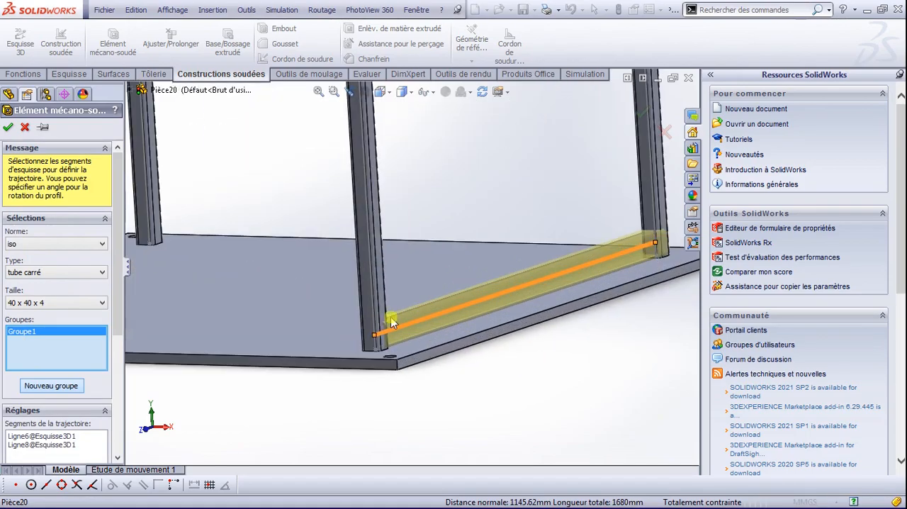
{"action": "scroll", "coordinate": [255, 238], "scroll_direction": "up", "scroll_amount": 2}
{"action": "scroll", "coordinate": [284, 161], "scroll_direction": "down", "scroll_amount": 8}
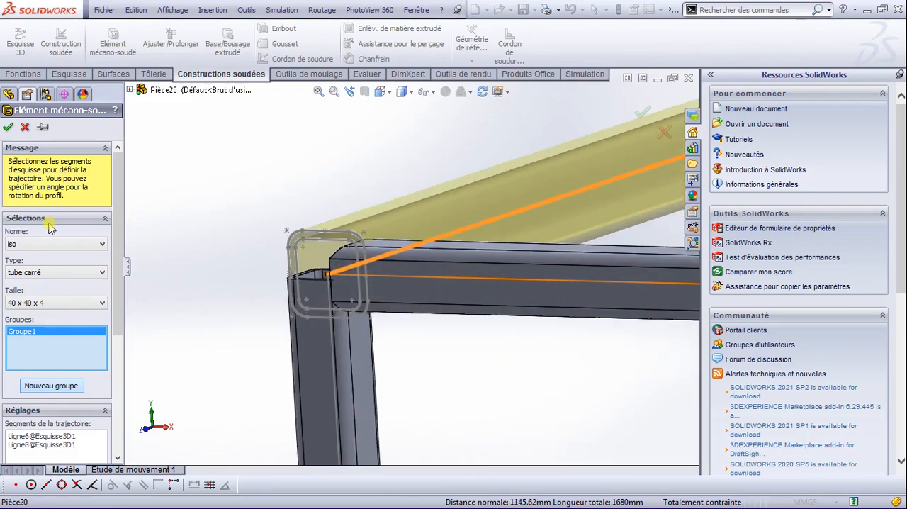
{"action": "left_click", "coordinate": [8, 128]}
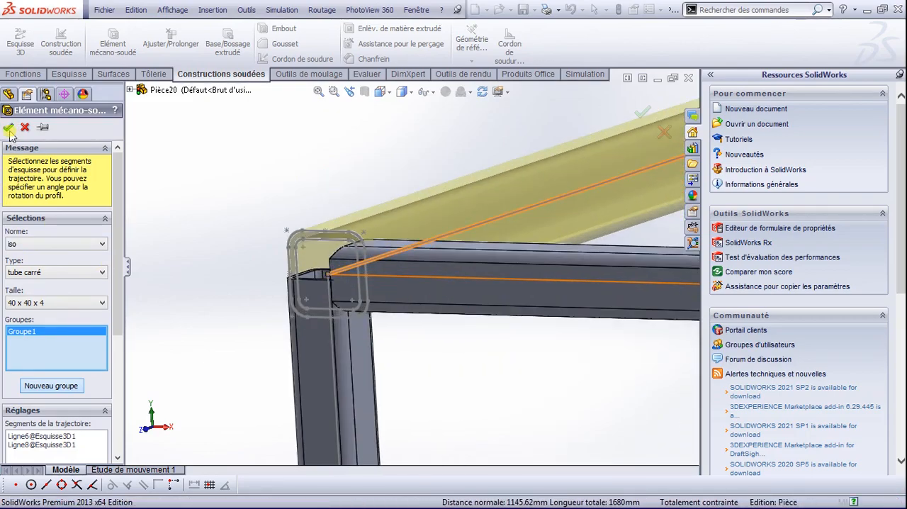
Step: Examine how the new top tube meets the left post and adjoining tube at the upper corner, and view the frame from other sides
{"action": "scroll", "coordinate": [340, 186], "scroll_direction": "down", "scroll_amount": 3}
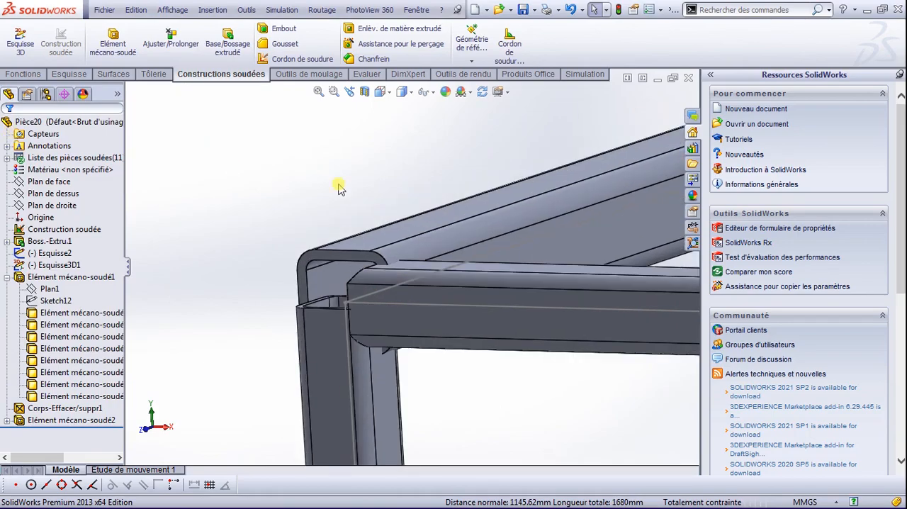
{"action": "scroll", "coordinate": [414, 373], "scroll_direction": "up", "scroll_amount": 8}
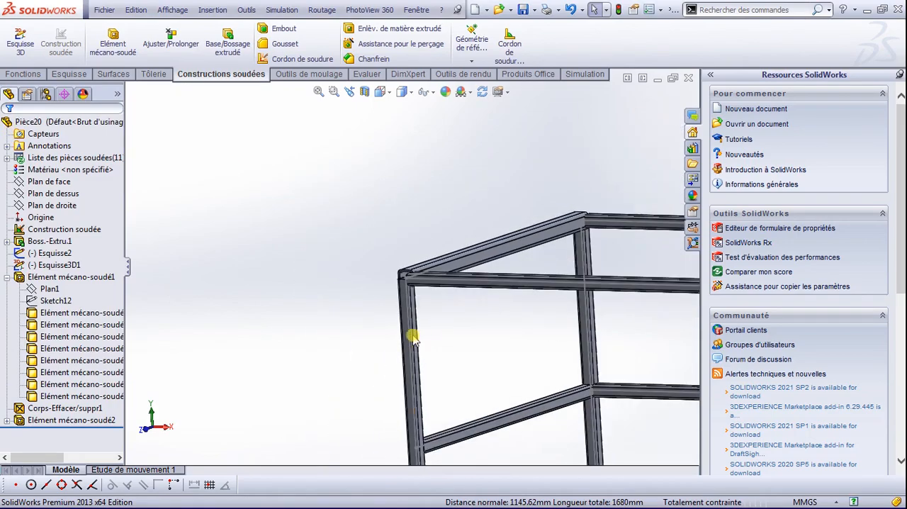
{"action": "left_click_drag", "start_coordinate": [435, 298], "coordinate": [445, 299]}
{"action": "key", "text": "Escape"}
{"action": "middle_click_drag", "start_coordinate": [474, 279], "coordinate": [484, 316]}
{"action": "scroll", "coordinate": [469, 319], "scroll_direction": "down", "scroll_amount": 6}
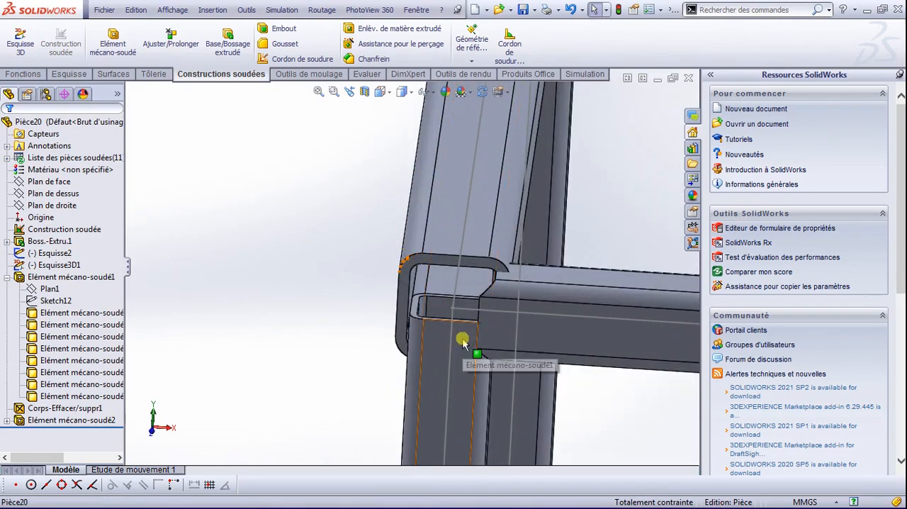
{"action": "scroll", "coordinate": [462, 341], "scroll_direction": "up", "scroll_amount": 6}
{"action": "middle_click_drag", "start_coordinate": [461, 340], "coordinate": [347, 301]}
{"action": "scroll", "coordinate": [574, 298], "scroll_direction": "down", "scroll_amount": 3}
{"action": "scroll", "coordinate": [573, 300], "scroll_direction": "up", "scroll_amount": 6}
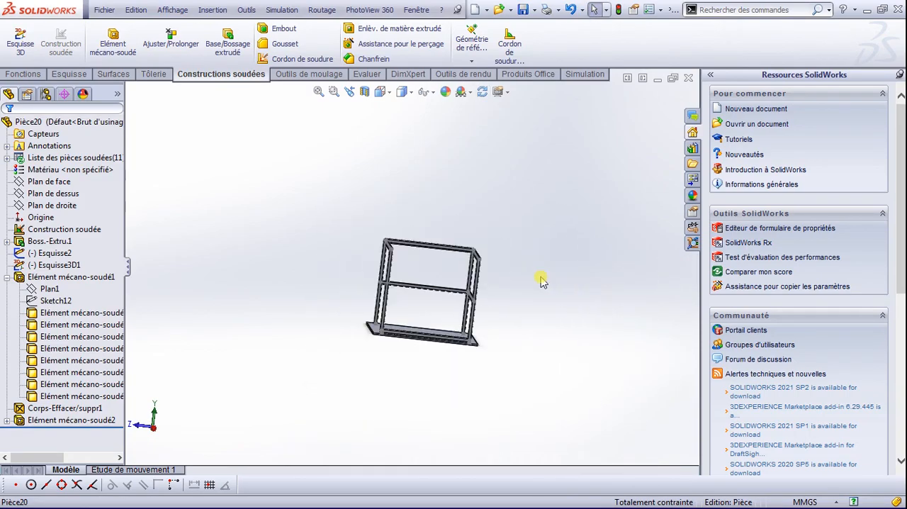
Step: Show the frame in isometric view and examine the tube joints at the top of the front and left posts
{"action": "key", "text": "space"}
{"action": "left_click", "coordinate": [421, 229]}
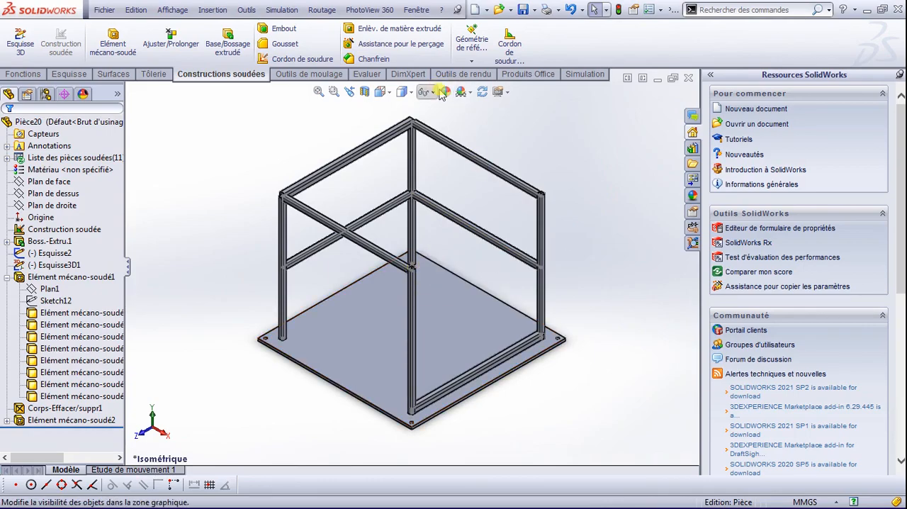
{"action": "left_click", "coordinate": [433, 92]}
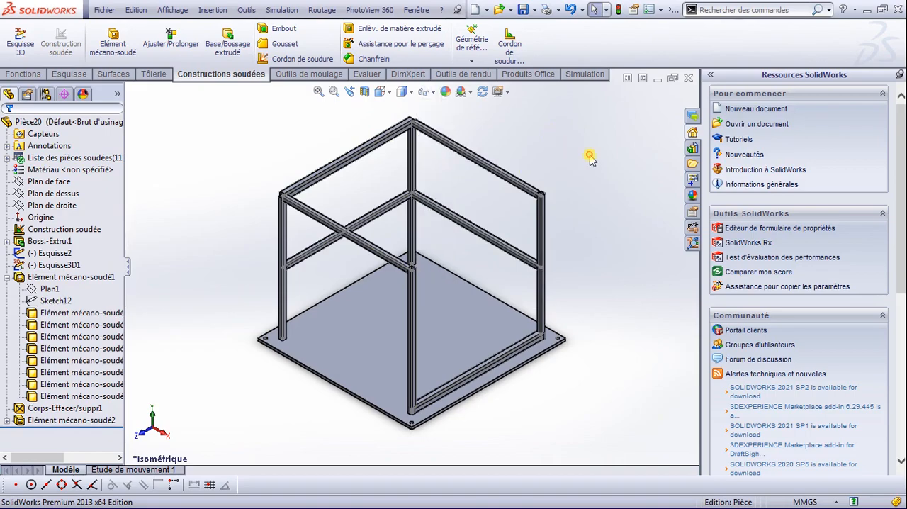
{"action": "scroll", "coordinate": [415, 273], "scroll_direction": "down", "scroll_amount": 5}
{"action": "scroll", "coordinate": [425, 278], "scroll_direction": "down", "scroll_amount": 3}
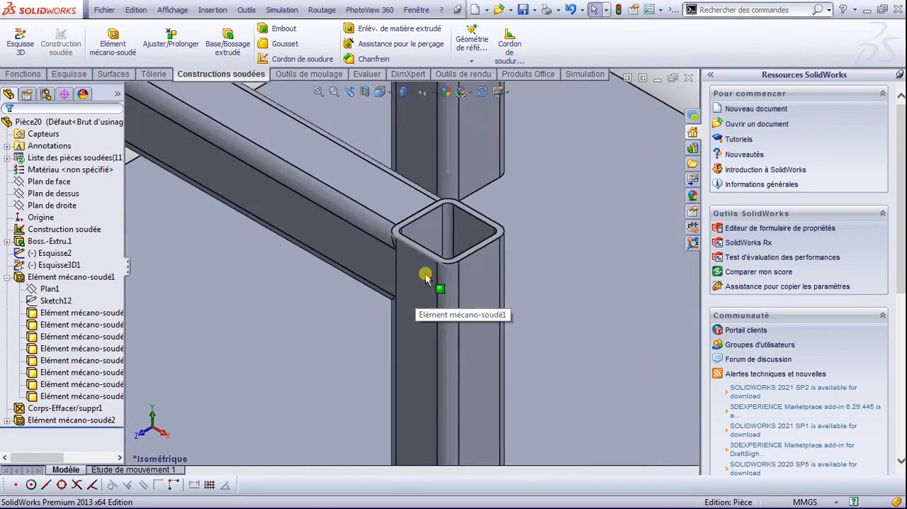
{"action": "scroll", "coordinate": [426, 278], "scroll_direction": "up", "scroll_amount": 8}
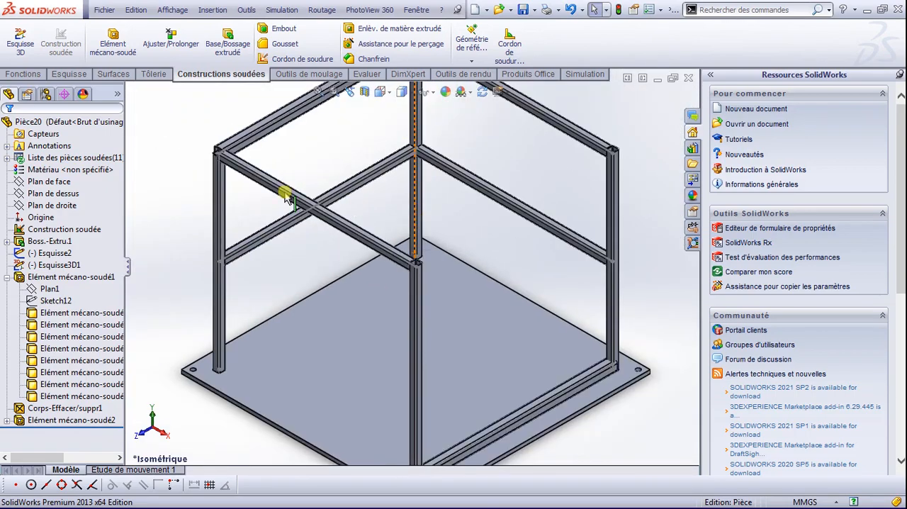
{"action": "scroll", "coordinate": [241, 177], "scroll_direction": "down", "scroll_amount": 4}
{"action": "scroll", "coordinate": [376, 199], "scroll_direction": "down", "scroll_amount": 2}
{"action": "scroll", "coordinate": [344, 240], "scroll_direction": "down", "scroll_amount": 3}
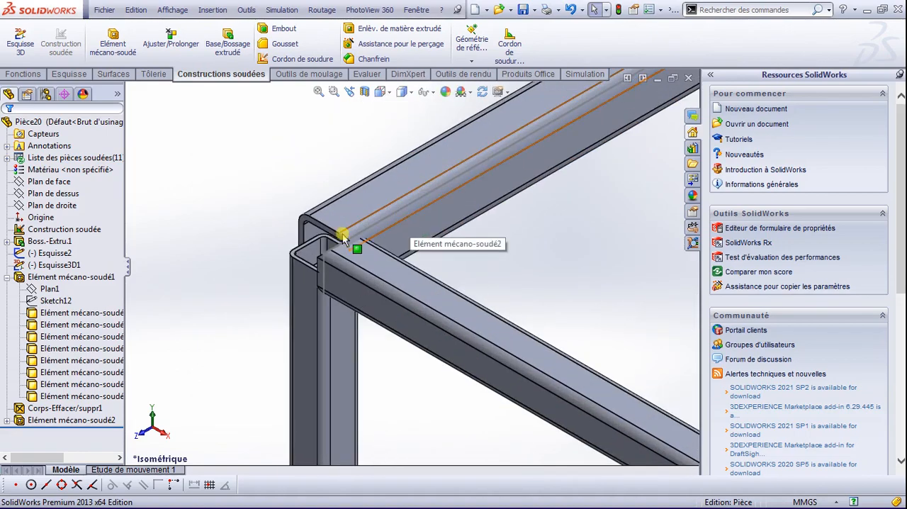
Step: Edit the new top and base tubes' structural member and change its profile size to 30 x 30 x 2.6
{"action": "left_click", "coordinate": [385, 203]}
{"action": "right_click", "coordinate": [47, 422]}
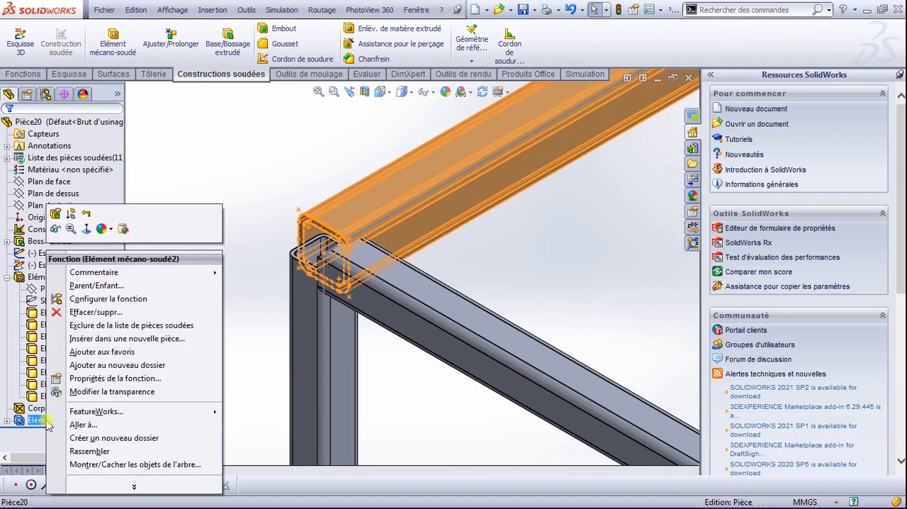
{"action": "left_click", "coordinate": [55, 213]}
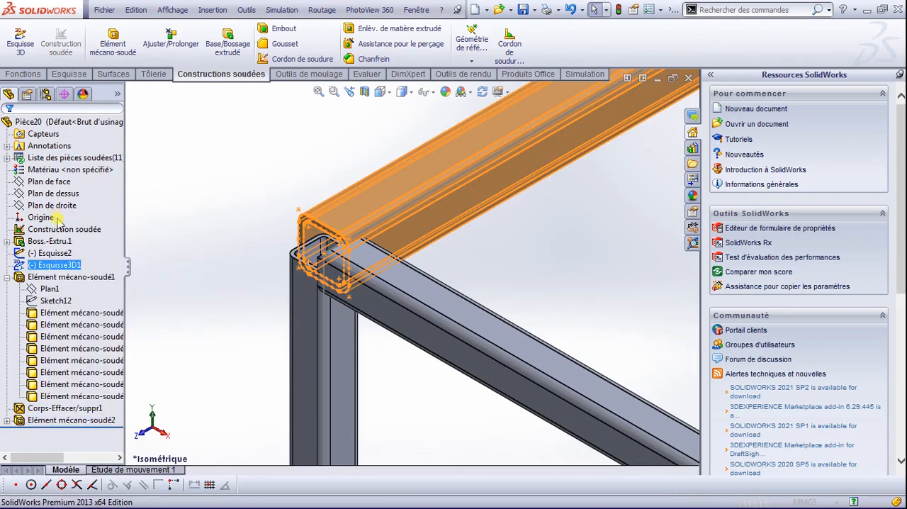
{"action": "left_click", "coordinate": [43, 303]}
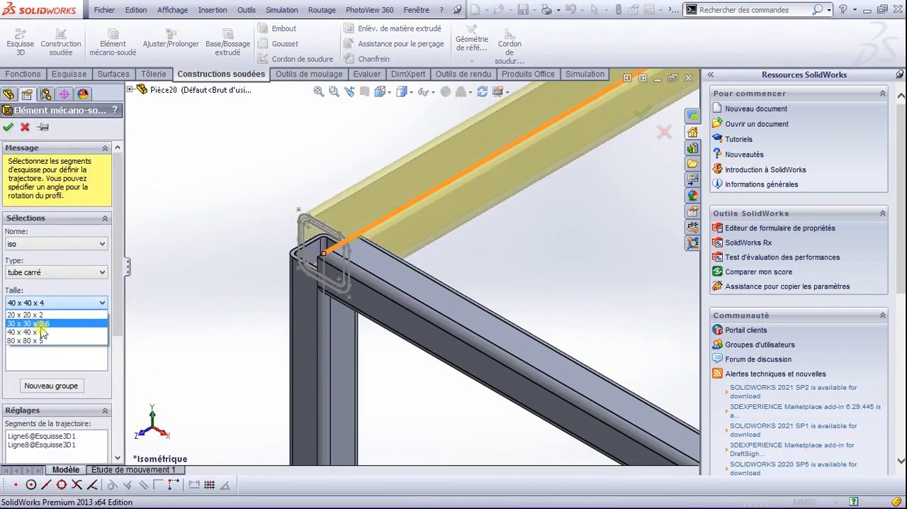
{"action": "left_click", "coordinate": [35, 323]}
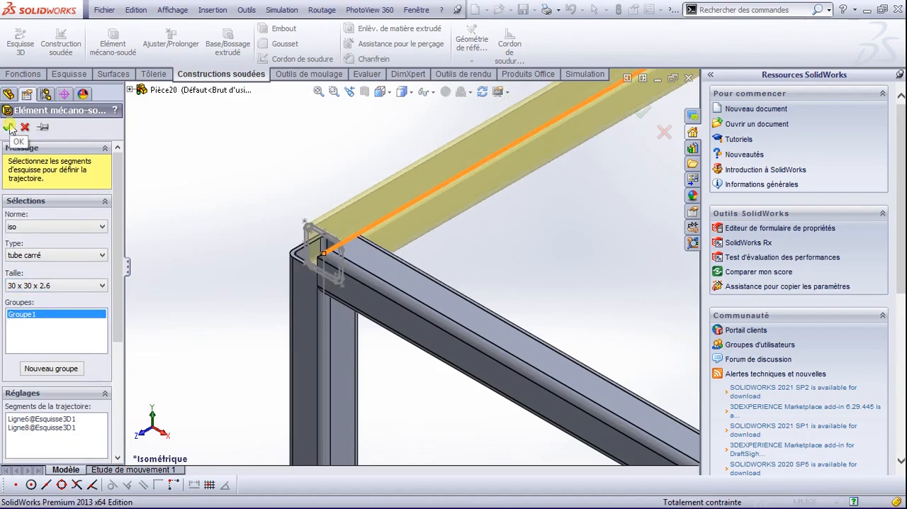
{"action": "left_click", "coordinate": [10, 126]}
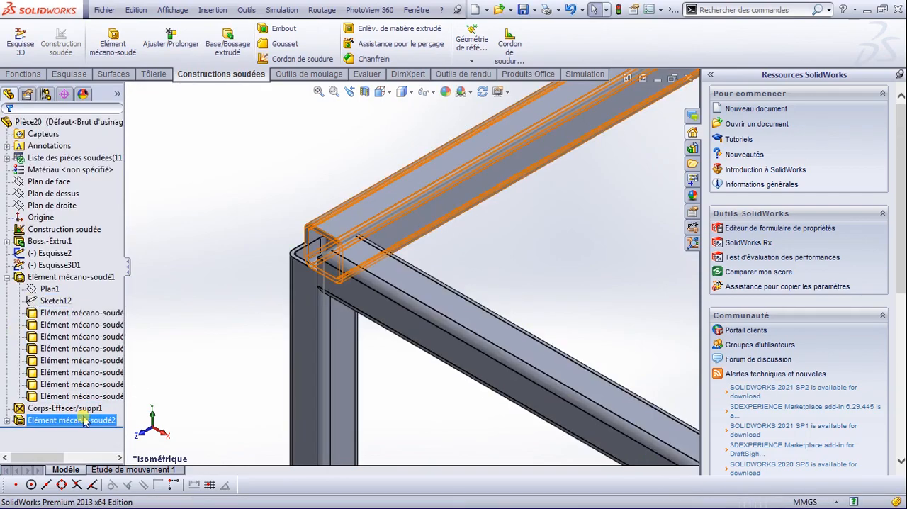
Step: Set up a Trim/Extend of the new top tube against the left post's body, trying the coped cut between bodies
{"action": "left_click", "coordinate": [84, 420]}
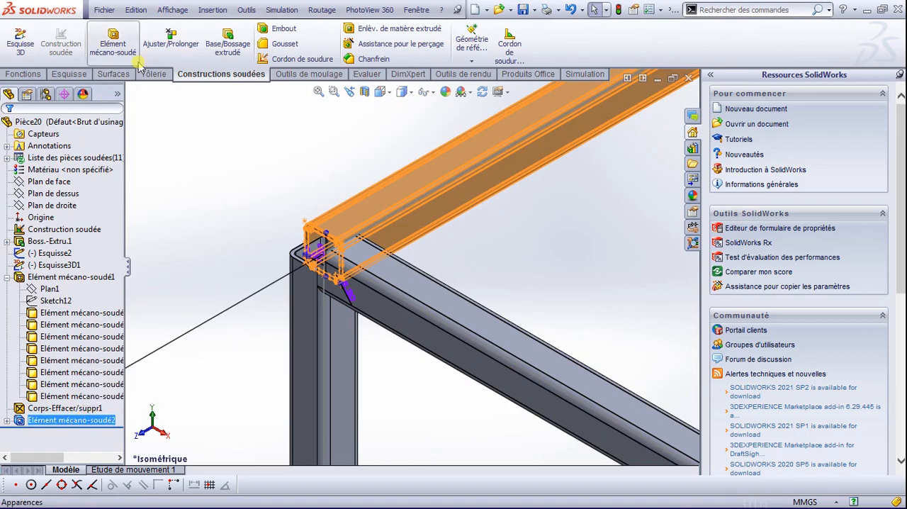
{"action": "left_click", "coordinate": [174, 39]}
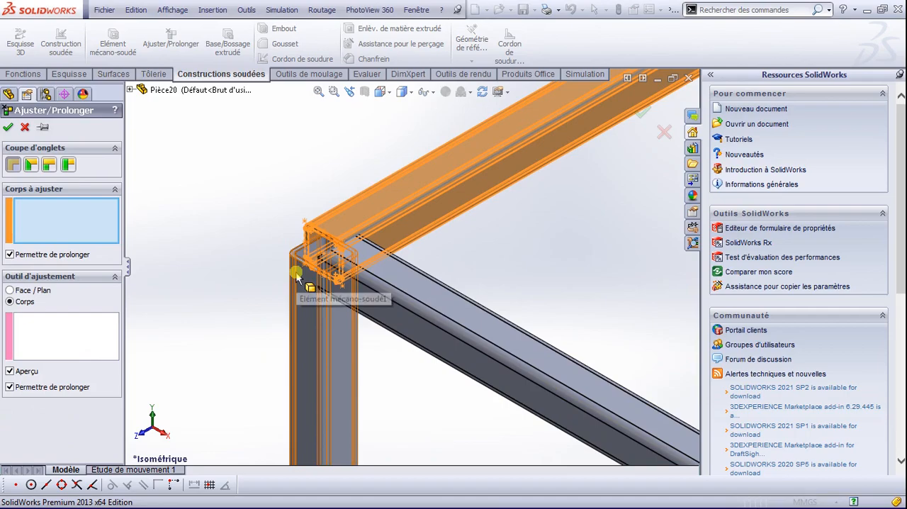
{"action": "left_click", "coordinate": [373, 207]}
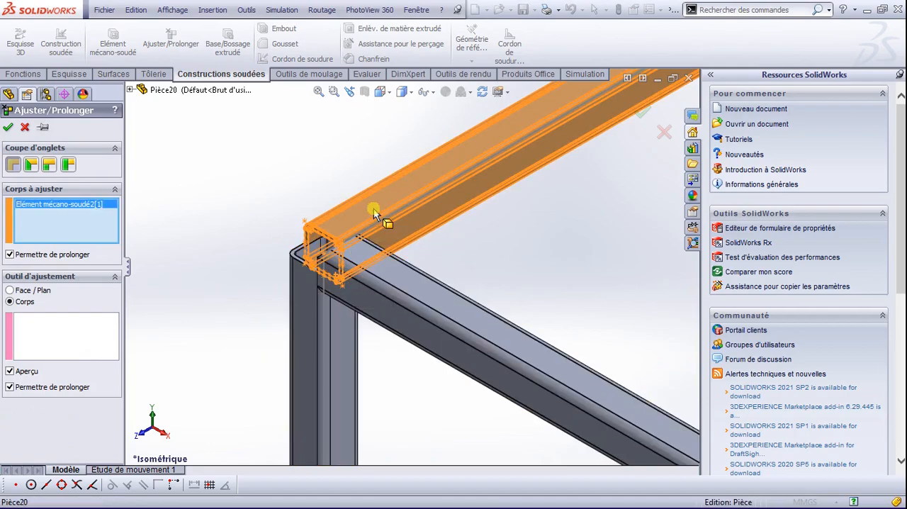
{"action": "left_click", "coordinate": [307, 285]}
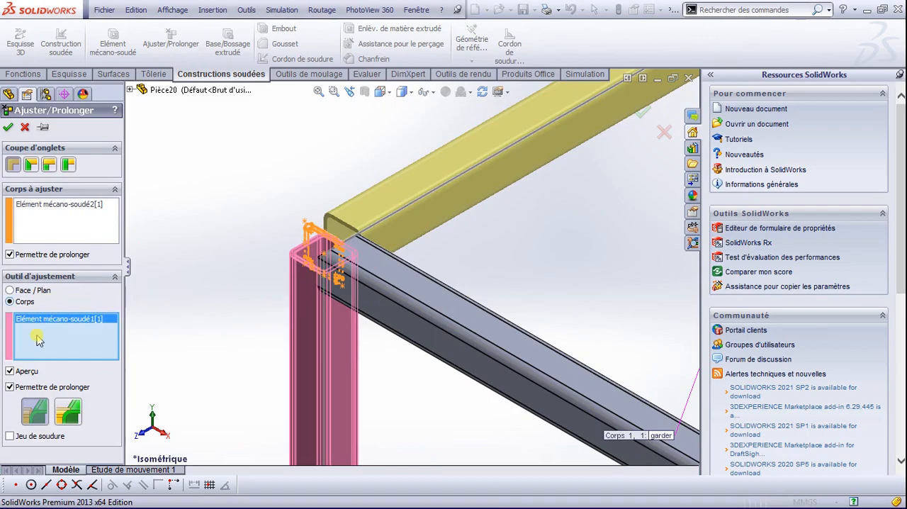
{"action": "left_click", "coordinate": [65, 414]}
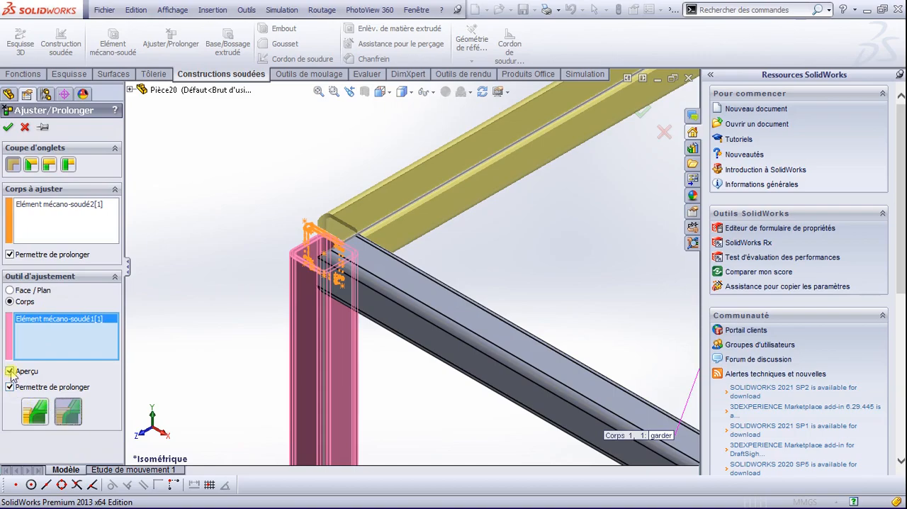
{"action": "scroll", "coordinate": [306, 238], "scroll_direction": "down", "scroll_amount": 5}
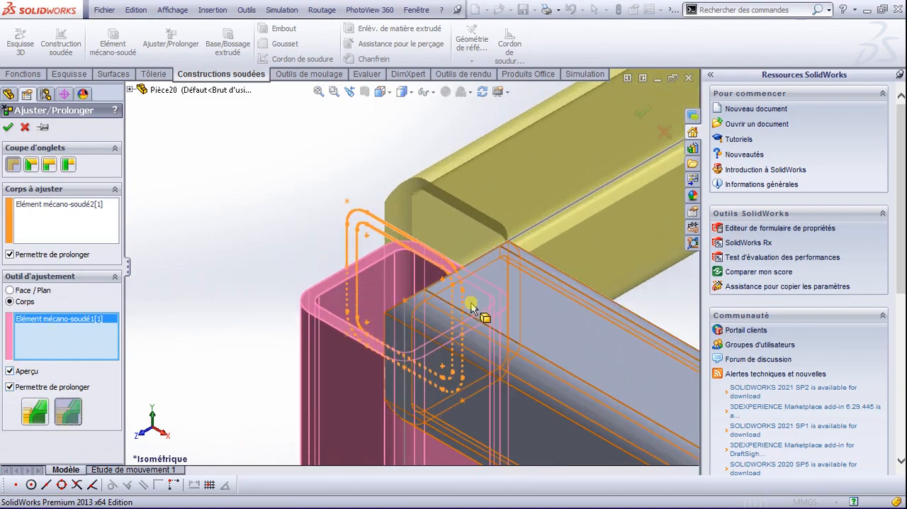
{"action": "scroll", "coordinate": [495, 325], "scroll_direction": "up", "scroll_amount": 5}
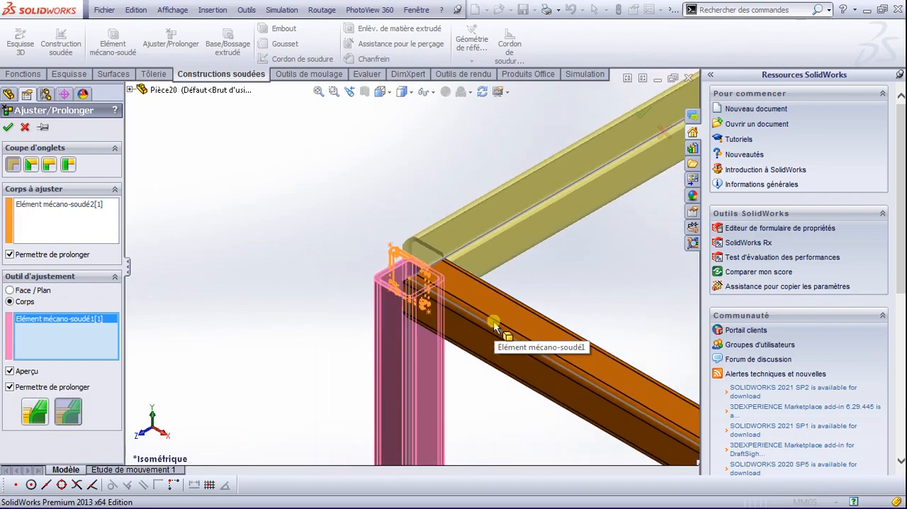
Step: Change the corner between the top tube and left post to an end mitre and apply the trim
{"action": "left_click", "coordinate": [31, 165]}
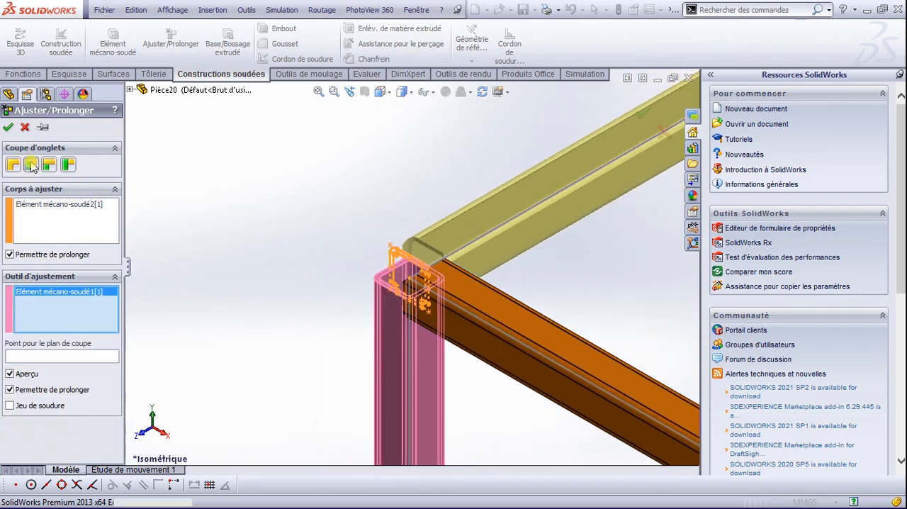
{"action": "left_click", "coordinate": [10, 128]}
{"action": "scroll", "coordinate": [489, 266], "scroll_direction": "up", "scroll_amount": 4}
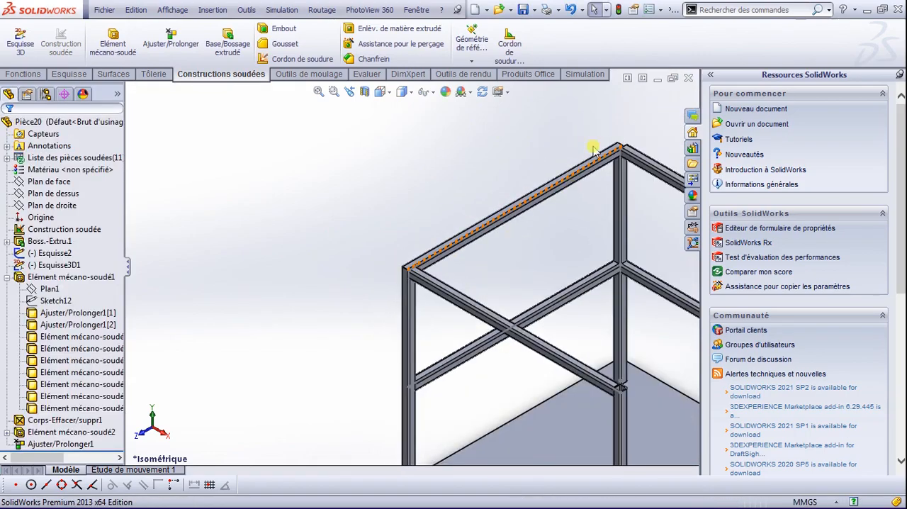
Step: Trim the left top tube against the adjoining rear top tube with an end mitre at the rear corner
{"action": "scroll", "coordinate": [594, 150], "scroll_direction": "down", "scroll_amount": 5}
{"action": "middle_click_drag", "start_coordinate": [515, 284], "coordinate": [478, 395]}
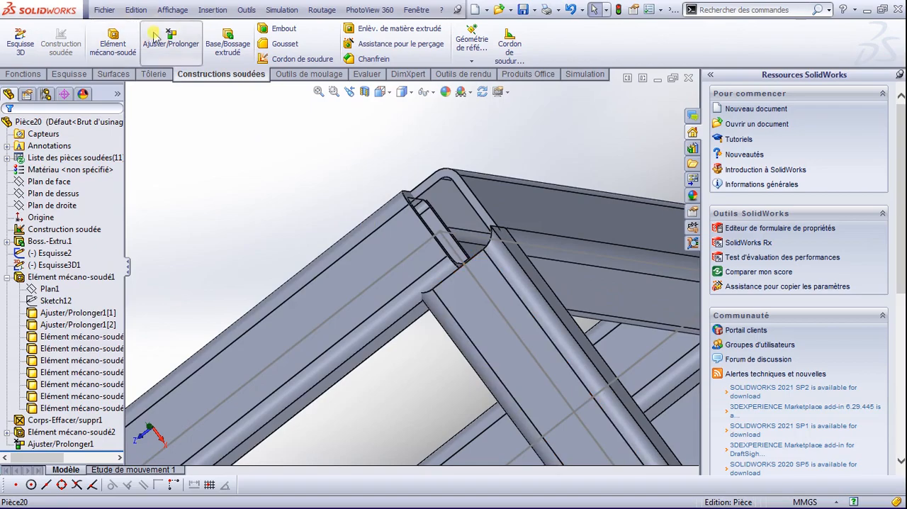
{"action": "left_click", "coordinate": [156, 37]}
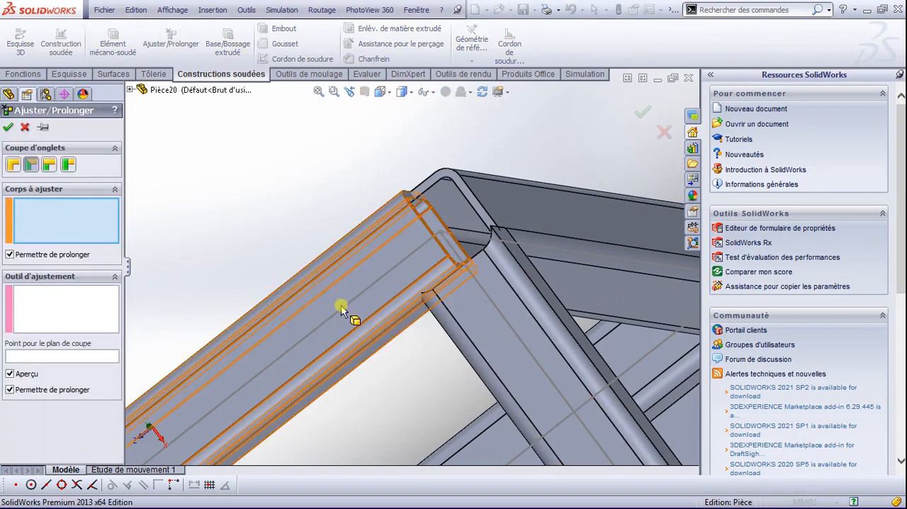
{"action": "left_click", "coordinate": [368, 296]}
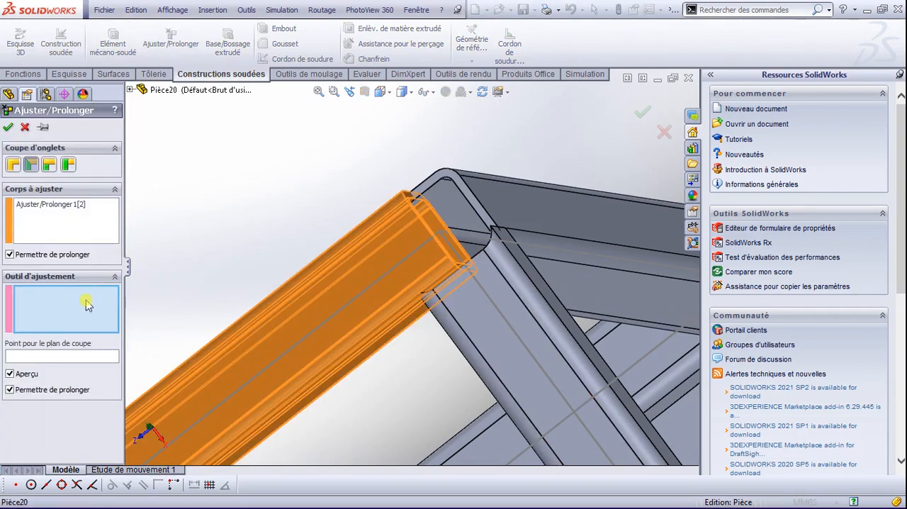
{"action": "left_click", "coordinate": [545, 212]}
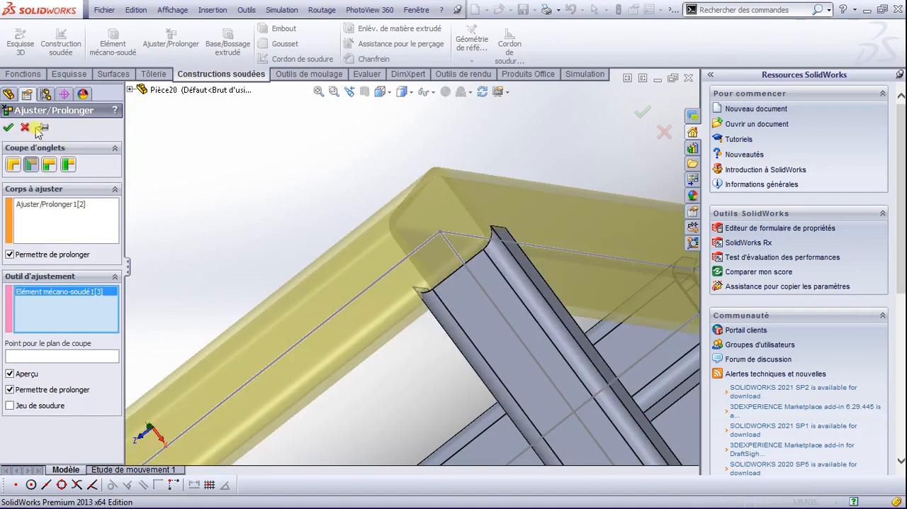
{"action": "left_click", "coordinate": [8, 128]}
Step: Show the frame in isometric view and examine the joint between the front top tube and the front post
{"action": "scroll", "coordinate": [430, 261], "scroll_direction": "down", "scroll_amount": 2}
{"action": "scroll", "coordinate": [432, 277], "scroll_direction": "up", "scroll_amount": 5}
{"action": "scroll", "coordinate": [418, 278], "scroll_direction": "up", "scroll_amount": 5}
{"action": "key", "text": "space"}
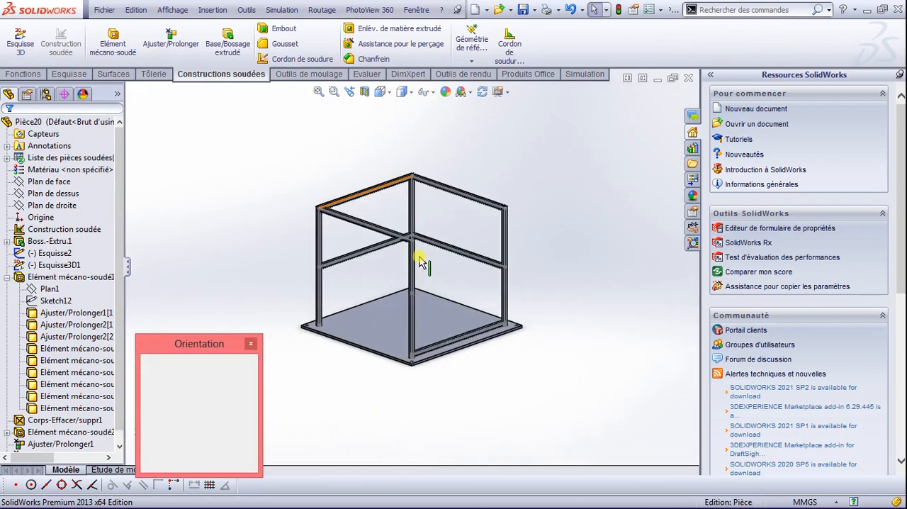
{"action": "left_click", "coordinate": [414, 222]}
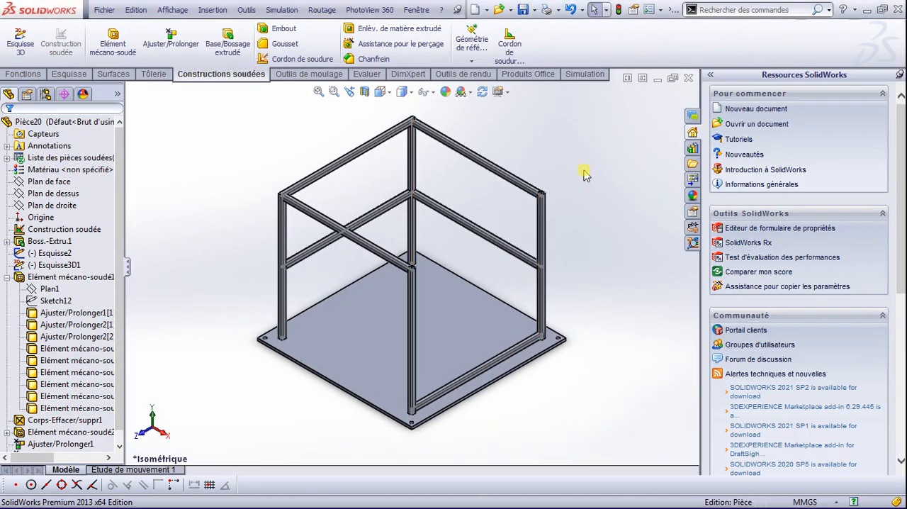
{"action": "scroll", "coordinate": [405, 292], "scroll_direction": "down", "scroll_amount": 5}
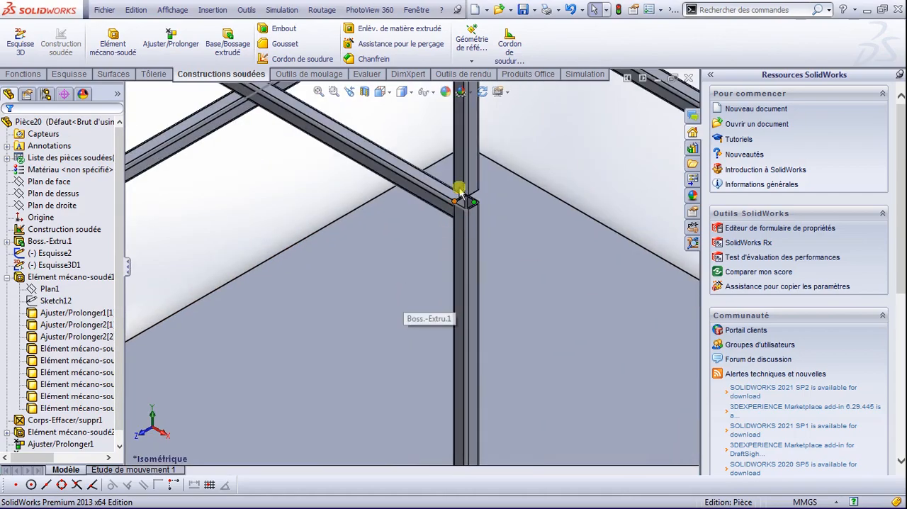
{"action": "scroll", "coordinate": [441, 315], "scroll_direction": "up", "scroll_amount": 4}
{"action": "scroll", "coordinate": [468, 365], "scroll_direction": "up", "scroll_amount": 5}
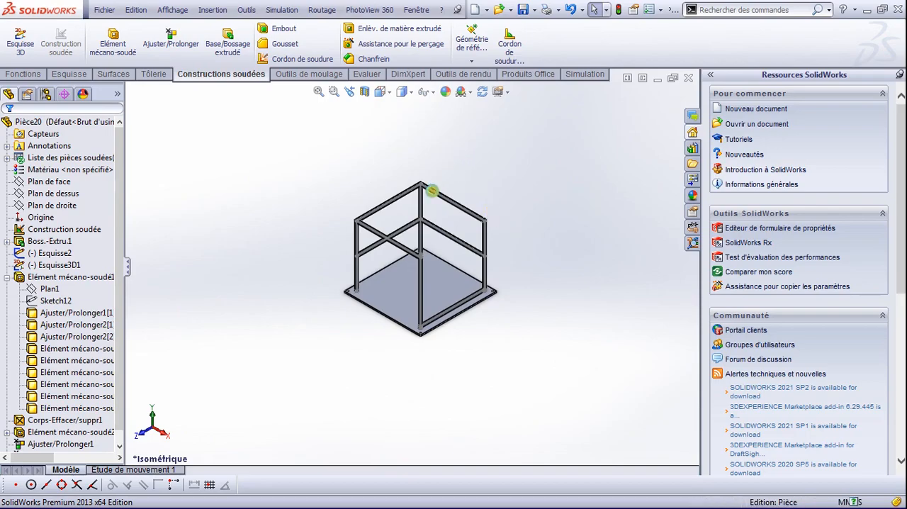
Step: Save the frame part as ECHAF in the CITERNE folder
{"action": "key", "text": "ctrl+s"}
{"action": "type", "text": "ECHAF"}
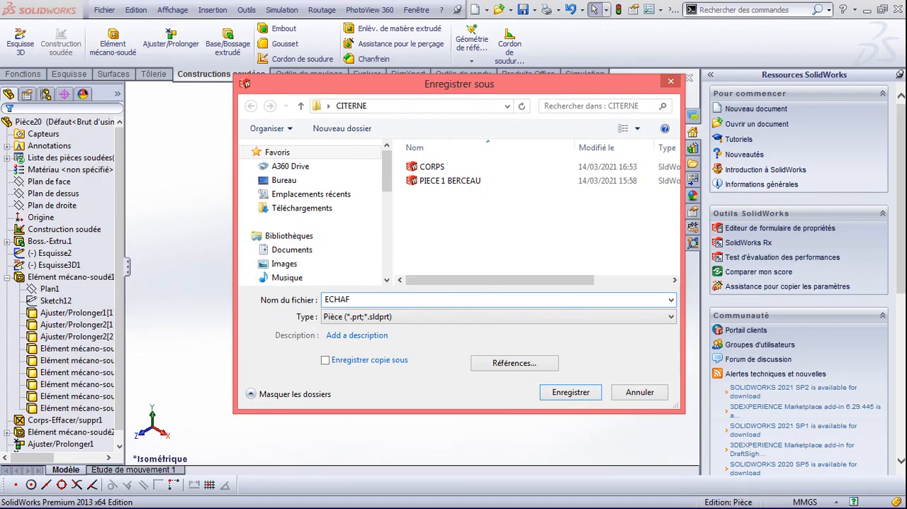
{"action": "key", "text": "Return"}
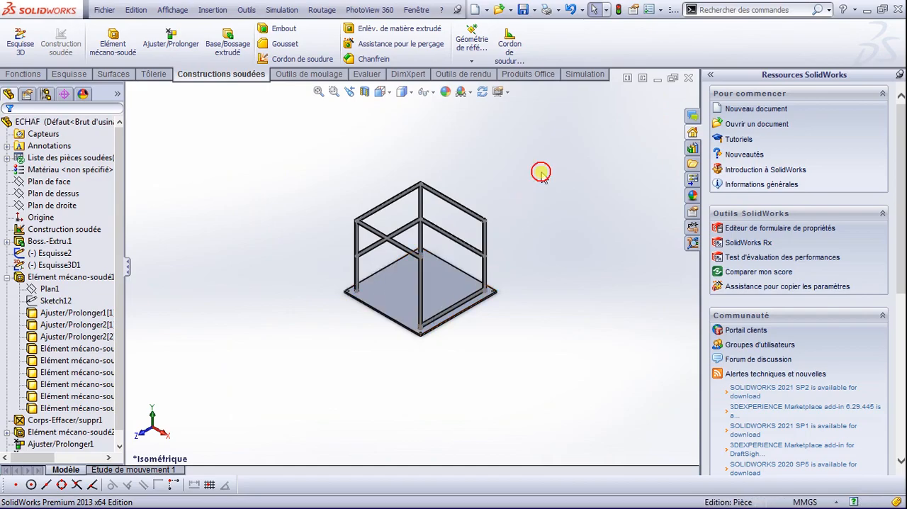
Step: Minimize the frame document and create a new part document
{"action": "left_click", "coordinate": [659, 81]}
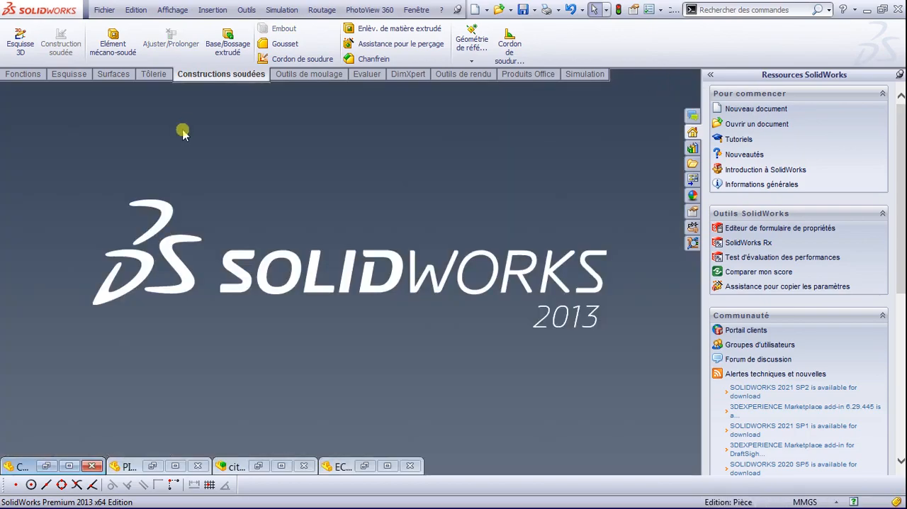
{"action": "left_click", "coordinate": [104, 11]}
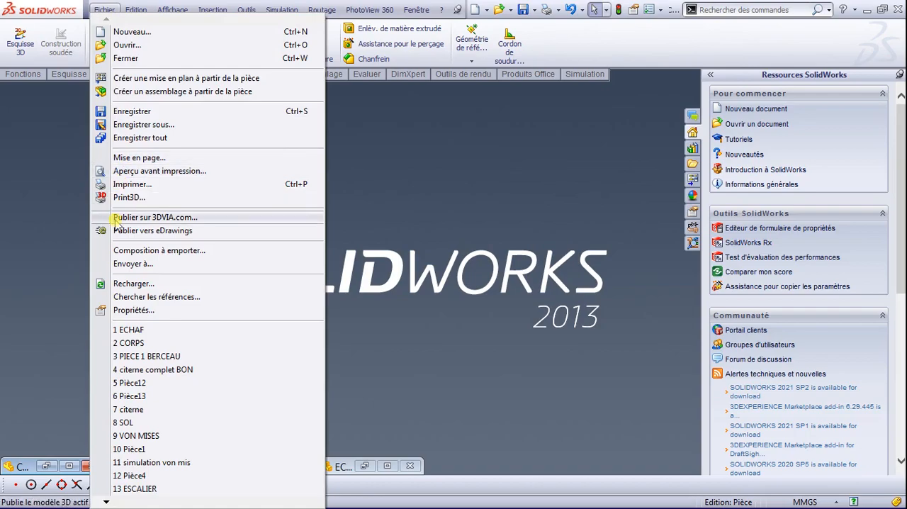
{"action": "left_click", "coordinate": [139, 32]}
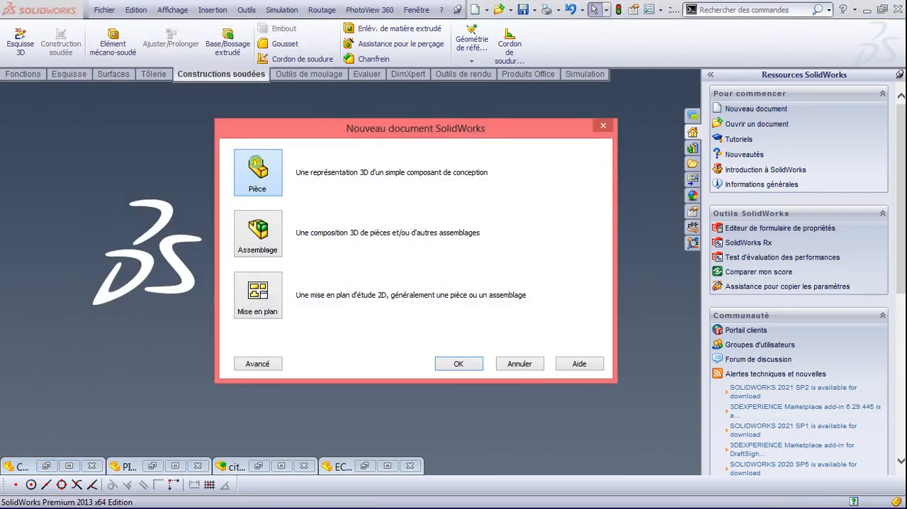
{"action": "double_click", "coordinate": [257, 166]}
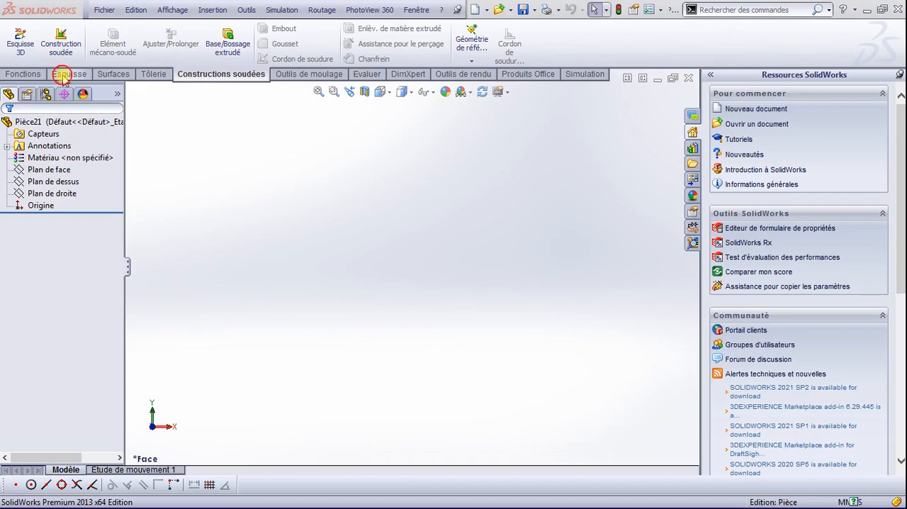
{"action": "left_click", "coordinate": [64, 75]}
{"action": "left_click", "coordinate": [195, 30]}
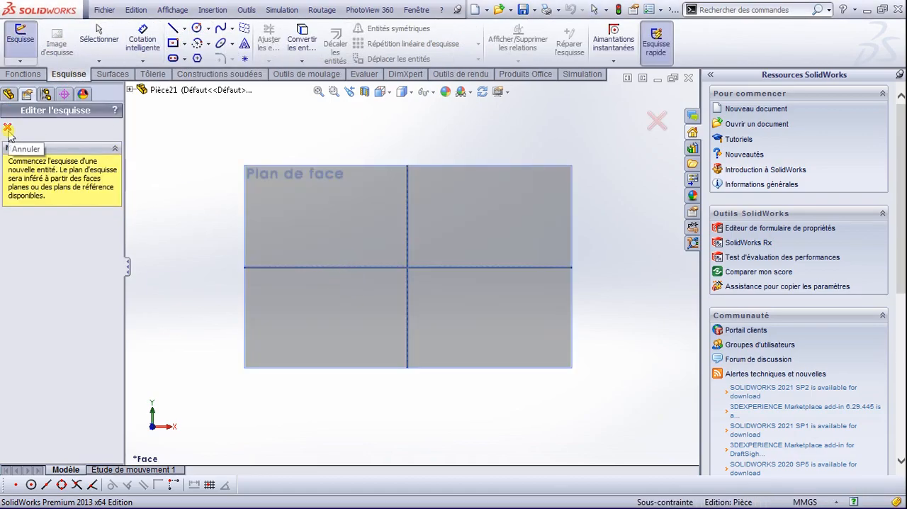
{"action": "left_click", "coordinate": [129, 90]}
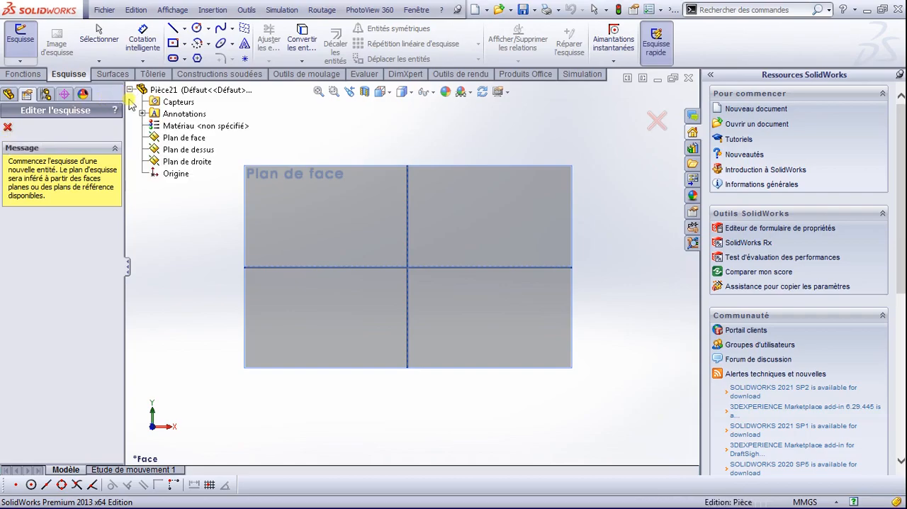
{"action": "left_click", "coordinate": [183, 162]}
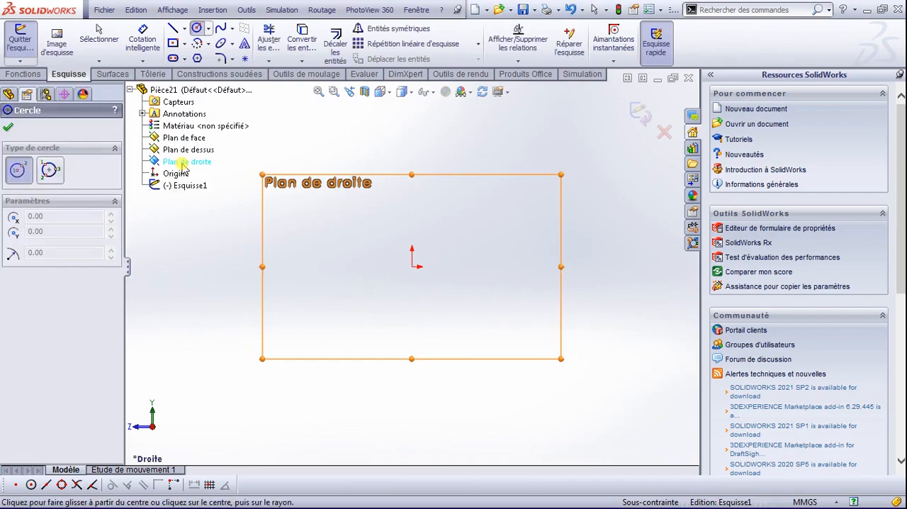
{"action": "left_click", "coordinate": [8, 126]}
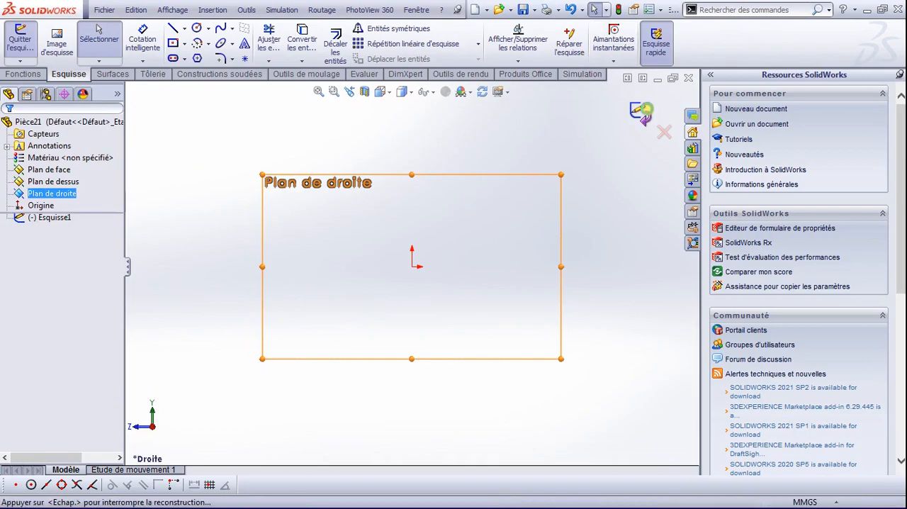
{"action": "left_click", "coordinate": [642, 112]}
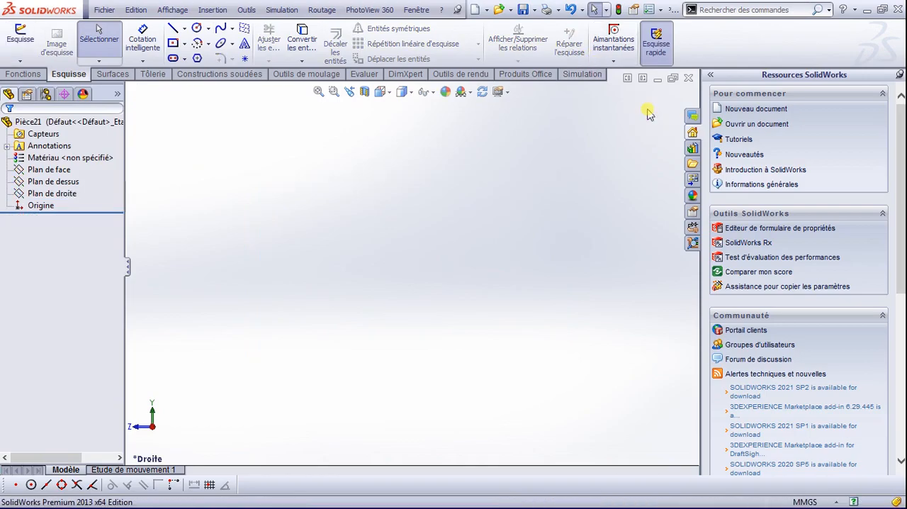
Step: Create a reference plane offset 325 mm from the right plane
{"action": "left_click", "coordinate": [25, 73]}
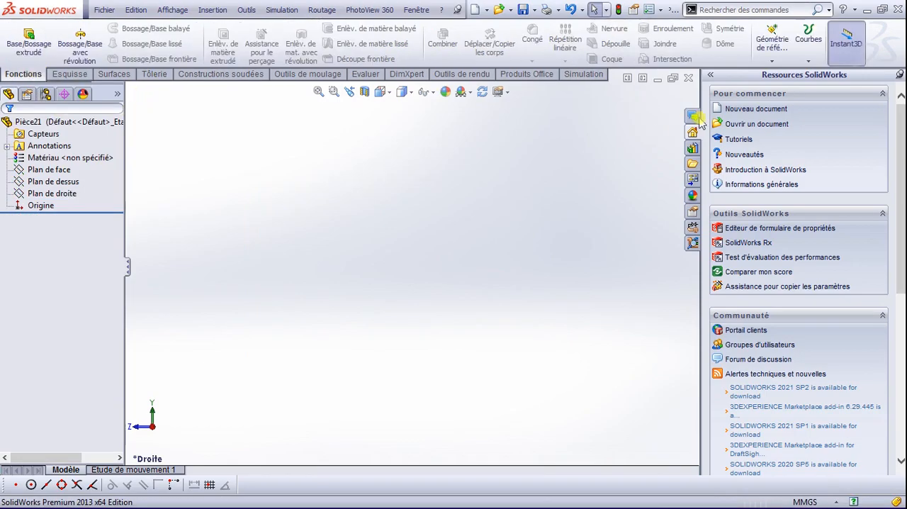
{"action": "left_click", "coordinate": [772, 56]}
{"action": "left_click", "coordinate": [781, 75]}
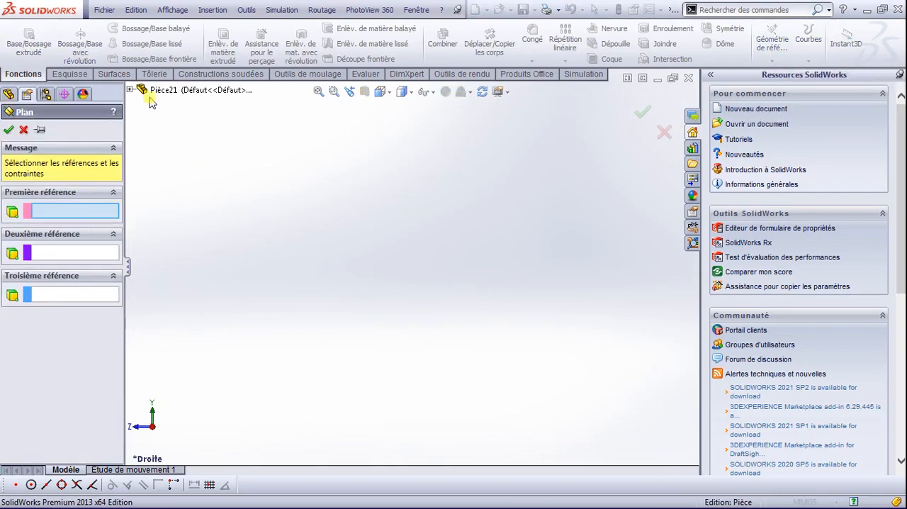
{"action": "left_click", "coordinate": [131, 90]}
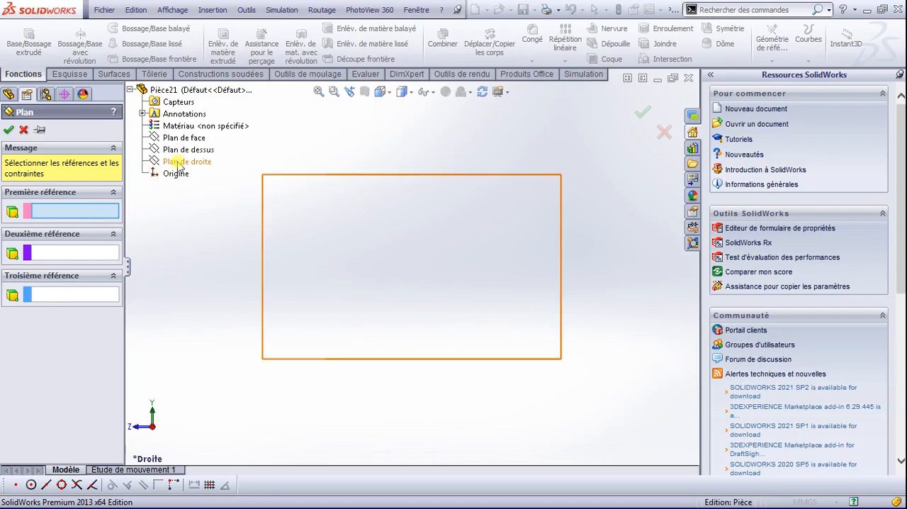
{"action": "left_click", "coordinate": [181, 163]}
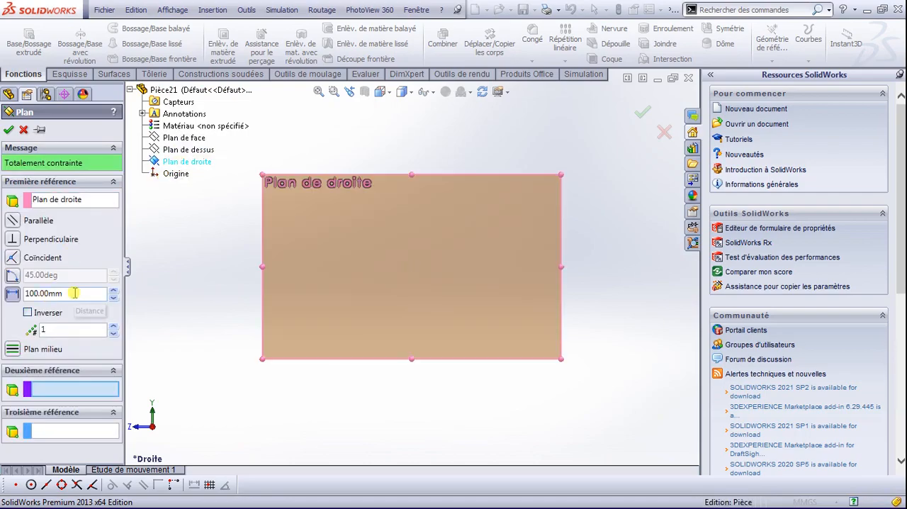
{"action": "left_click", "coordinate": [11, 294]}
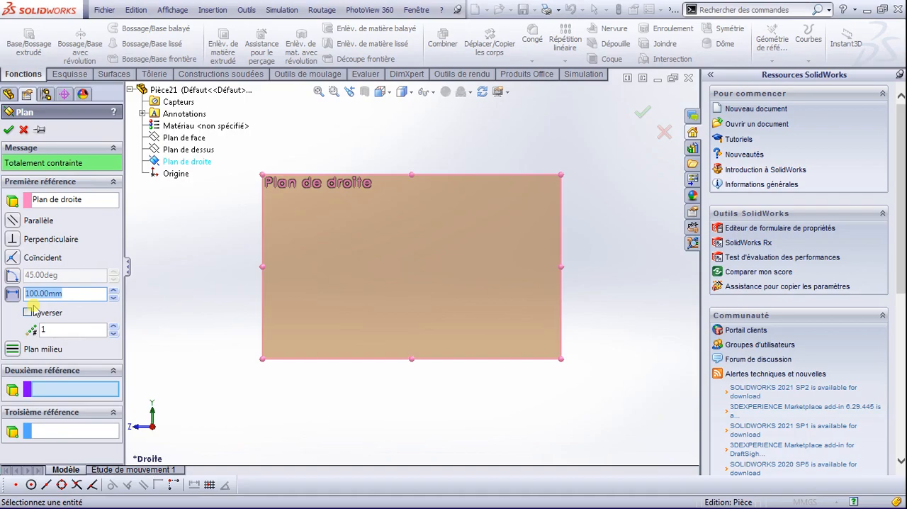
{"action": "type", "text": "325"}
{"action": "key", "text": "Return"}
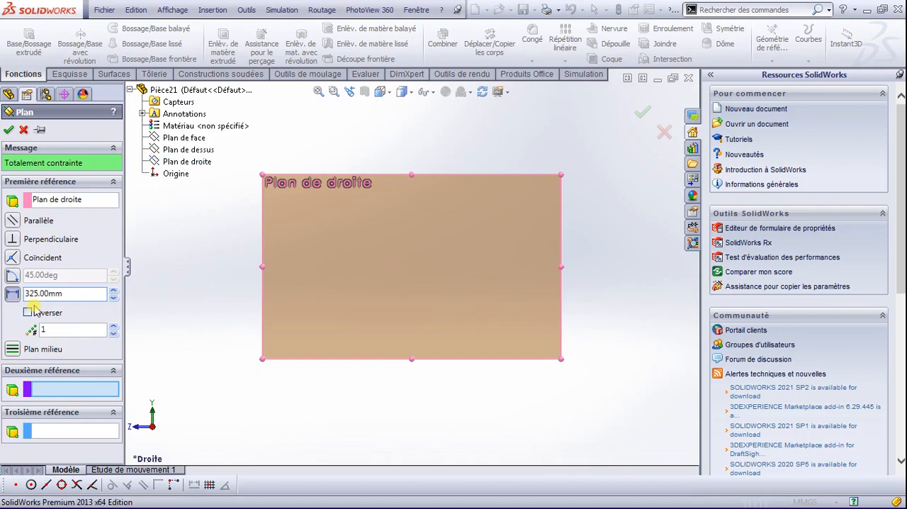
{"action": "scroll", "coordinate": [386, 296], "scroll_direction": "up", "scroll_amount": 5}
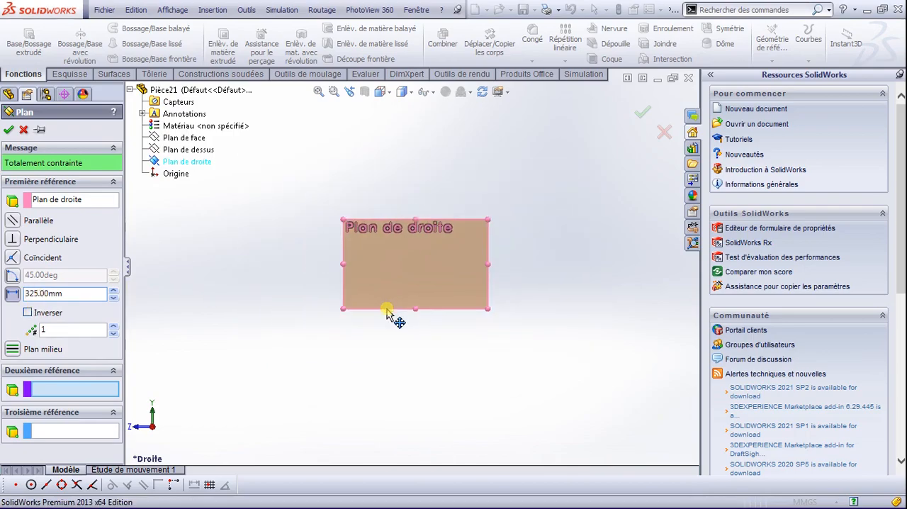
{"action": "left_click", "coordinate": [8, 131]}
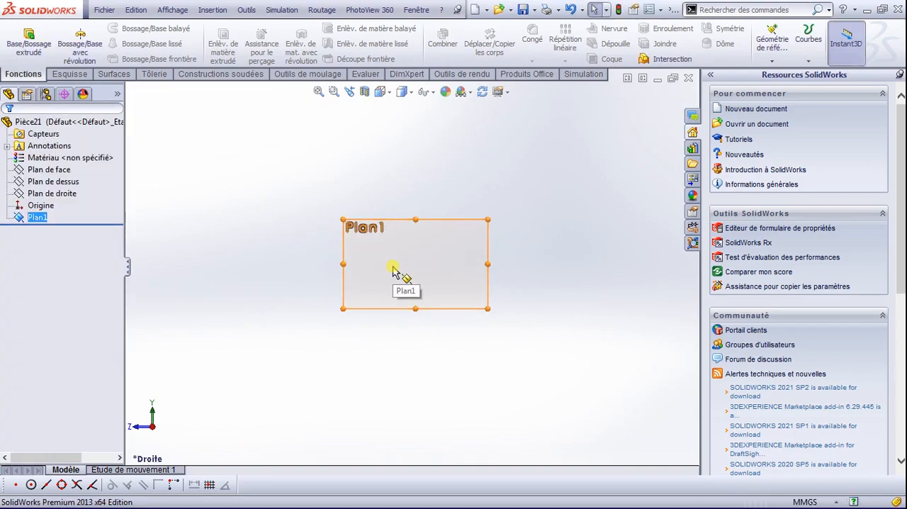
Step: Start a new sketch on the plane offset from the right plane
{"action": "scroll", "coordinate": [431, 276], "scroll_direction": "down", "scroll_amount": 2}
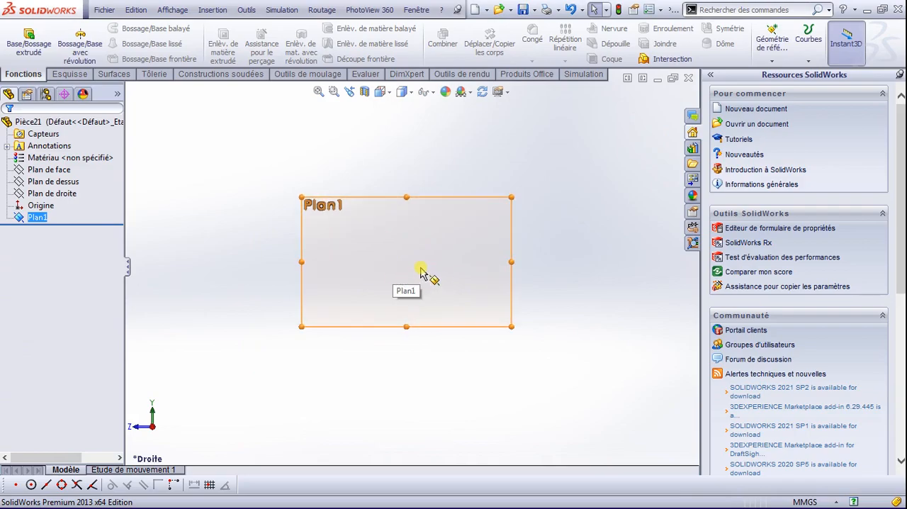
{"action": "right_click", "coordinate": [37, 219]}
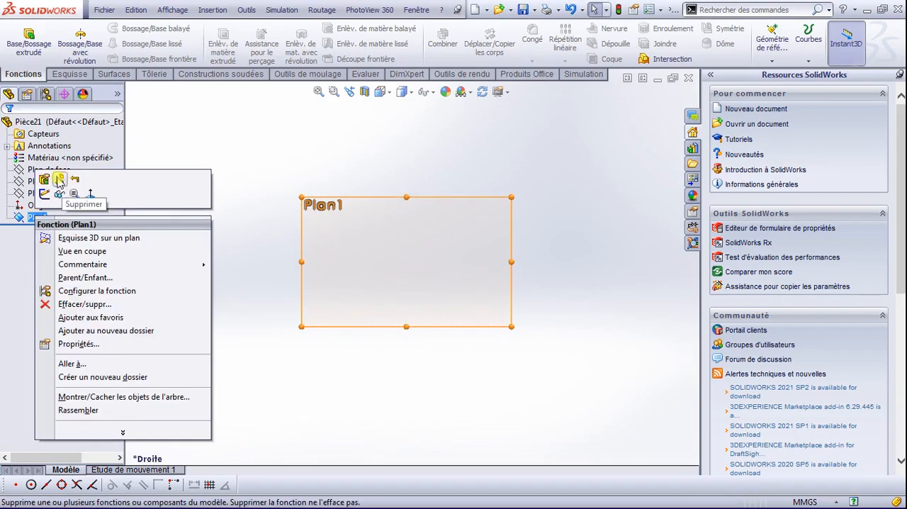
{"action": "left_click", "coordinate": [47, 194]}
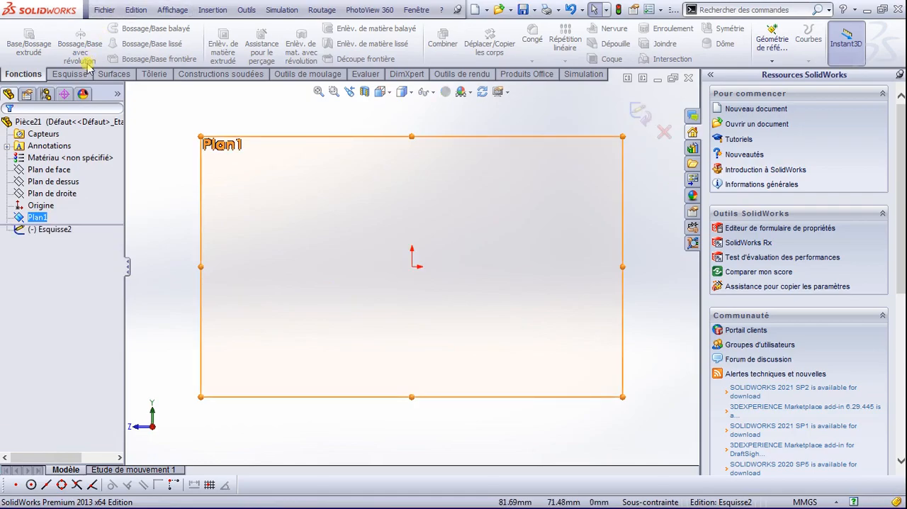
{"action": "left_click", "coordinate": [69, 73]}
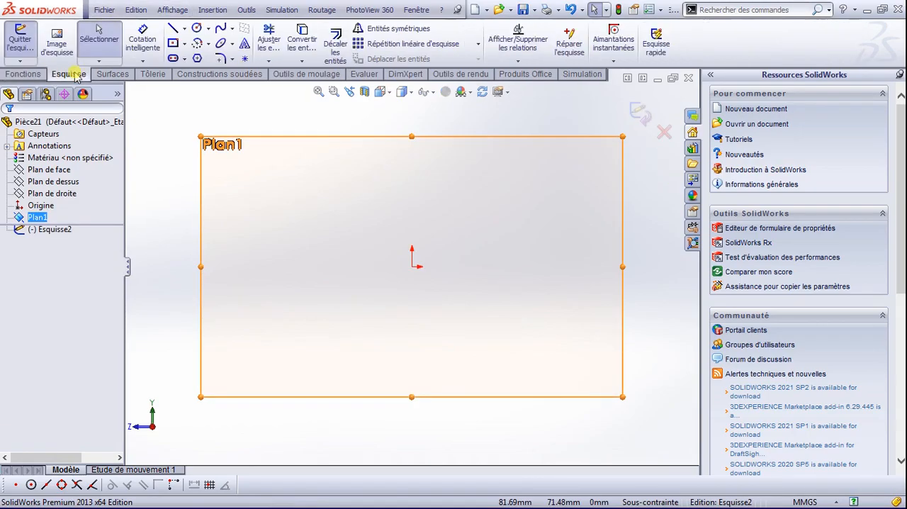
{"action": "left_click", "coordinate": [197, 29]}
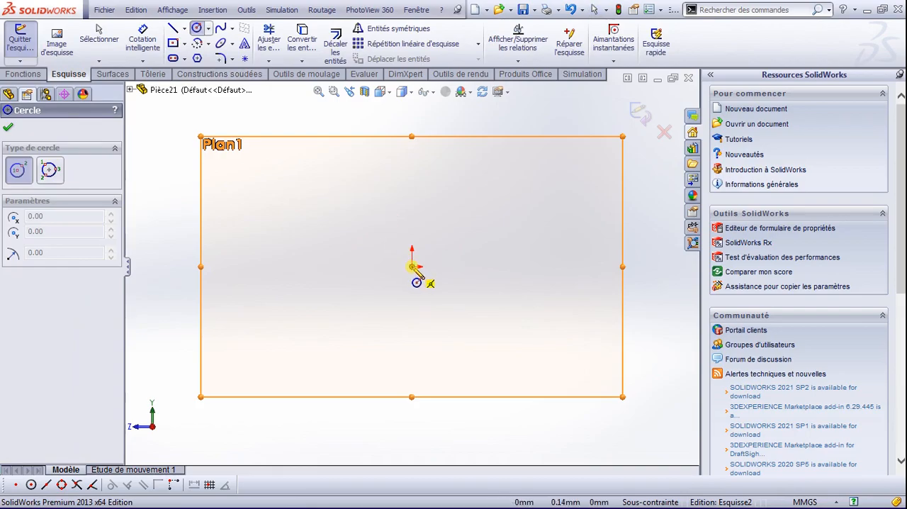
Step: Sketch an L of two lines: a vertical one about 44.9 mm down to the origin and a horizontal one about 56.8 mm rightward from it
{"action": "left_click", "coordinate": [173, 29]}
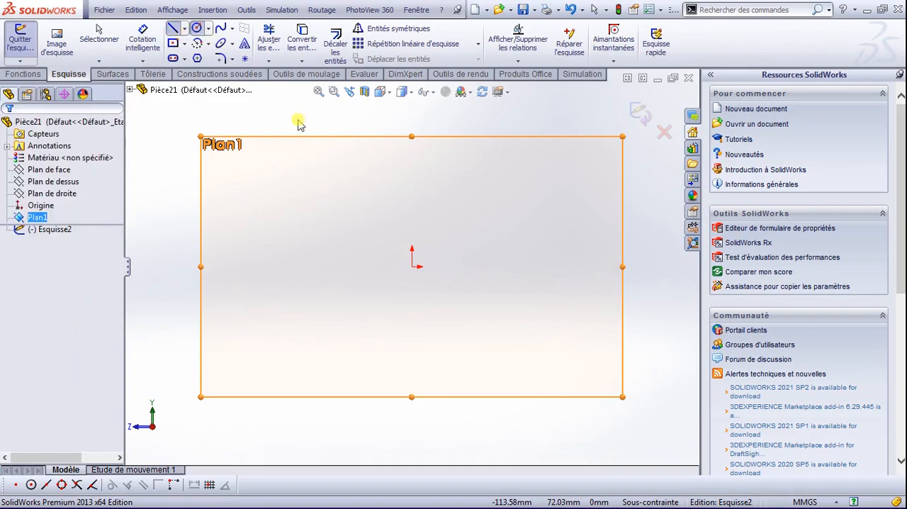
{"action": "left_click", "coordinate": [412, 162]}
{"action": "left_click", "coordinate": [412, 267]}
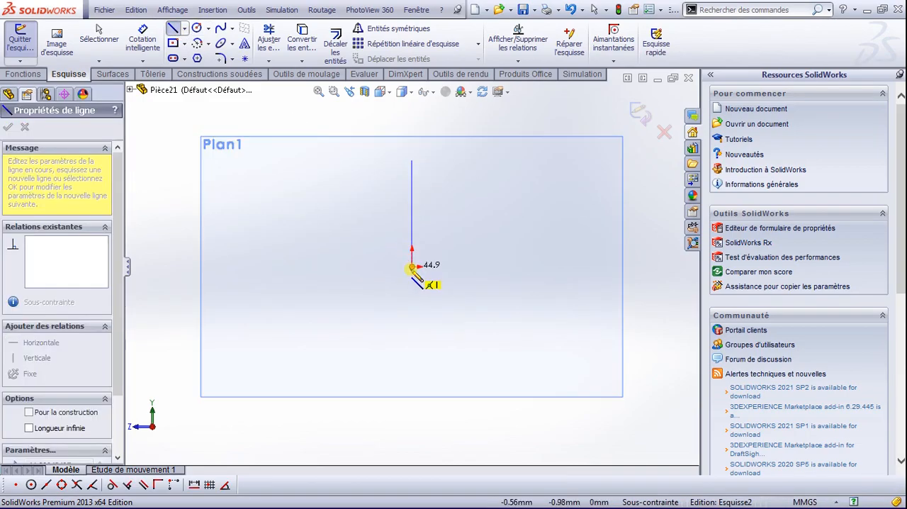
{"action": "left_click", "coordinate": [546, 266]}
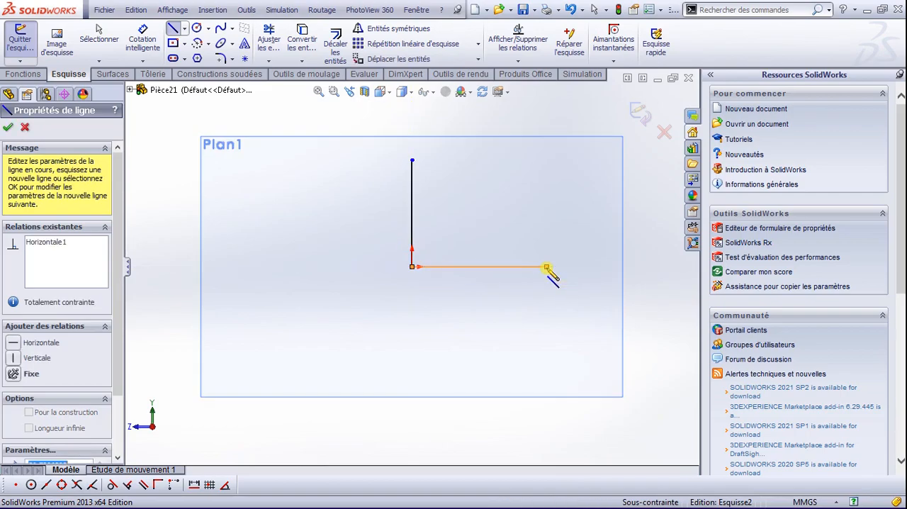
{"action": "key", "text": "Escape"}
Step: Dimension the horizontal line's length and set it to 1316 mm
{"action": "scroll", "coordinate": [546, 271], "scroll_direction": "down", "scroll_amount": 1}
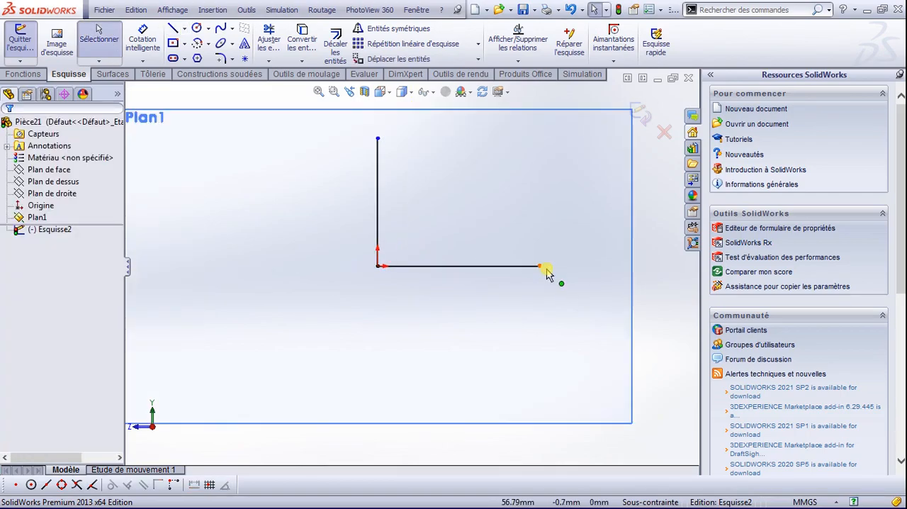
{"action": "left_click", "coordinate": [143, 39]}
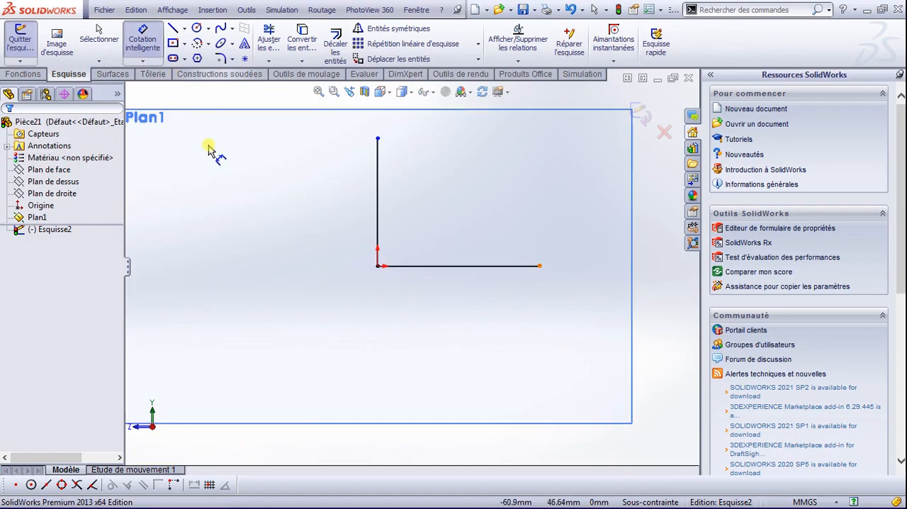
{"action": "left_click", "coordinate": [476, 292]}
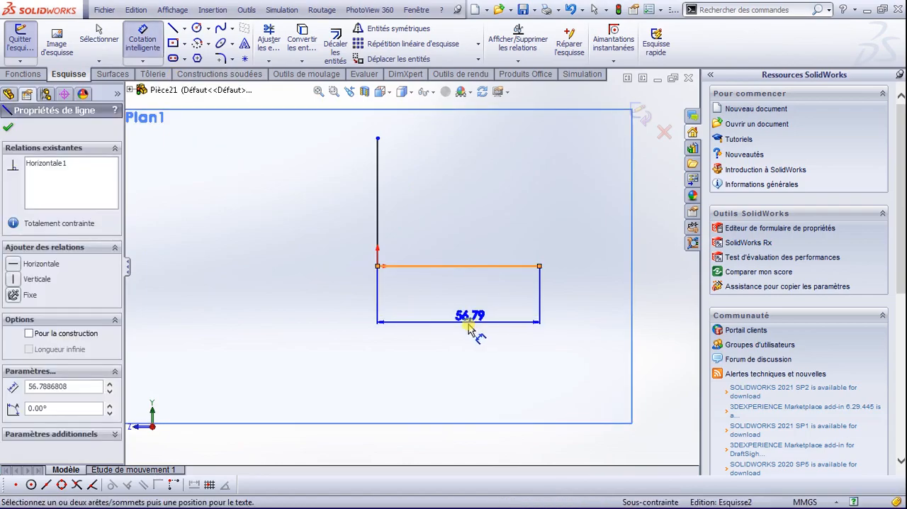
{"action": "left_click", "coordinate": [453, 334]}
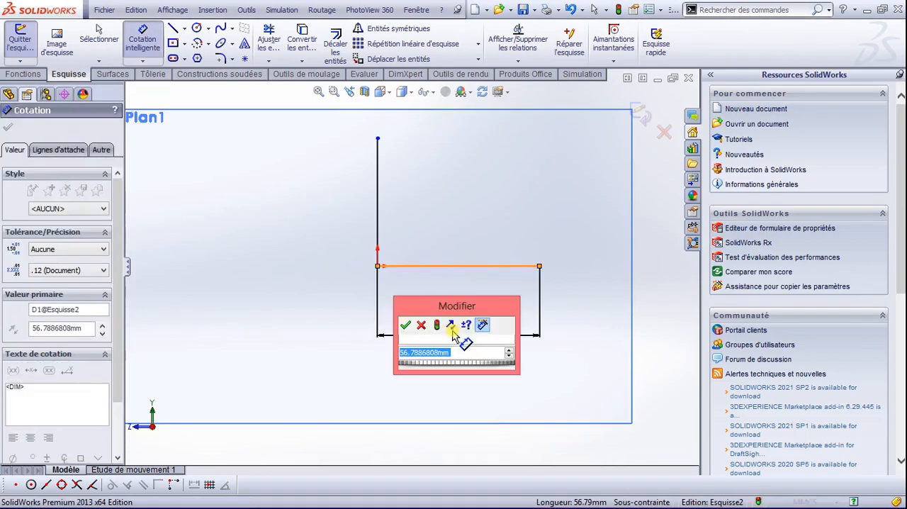
{"action": "type", "text": "131"}
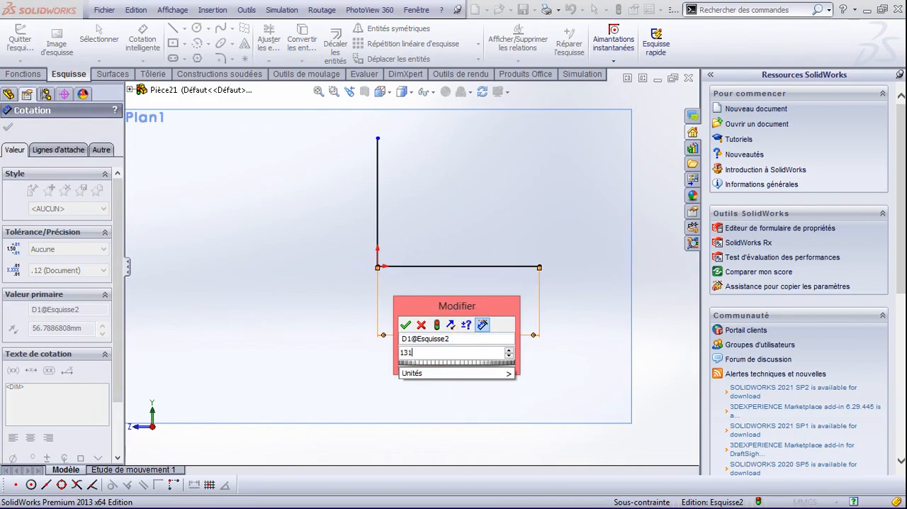
{"action": "type", "text": "6"}
{"action": "key", "text": "Return"}
Step: Dimension the vertical line above the origin and set its length to 1280 mm
{"action": "scroll", "coordinate": [511, 289], "scroll_direction": "down", "scroll_amount": 2}
{"action": "scroll", "coordinate": [518, 320], "scroll_direction": "up", "scroll_amount": 5}
{"action": "scroll", "coordinate": [542, 307], "scroll_direction": "up", "scroll_amount": 2}
{"action": "scroll", "coordinate": [408, 266], "scroll_direction": "down", "scroll_amount": 4}
{"action": "left_click", "coordinate": [402, 244]}
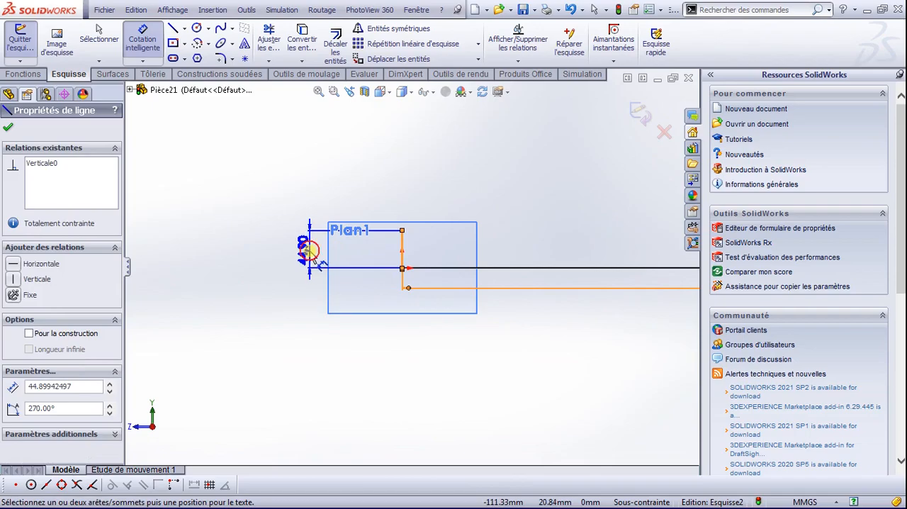
{"action": "left_click", "coordinate": [310, 253]}
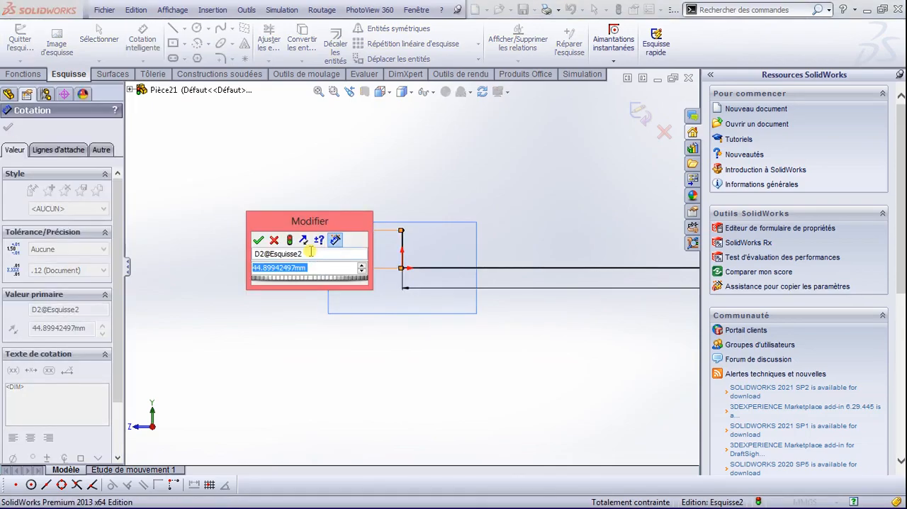
{"action": "type", "text": "1280"}
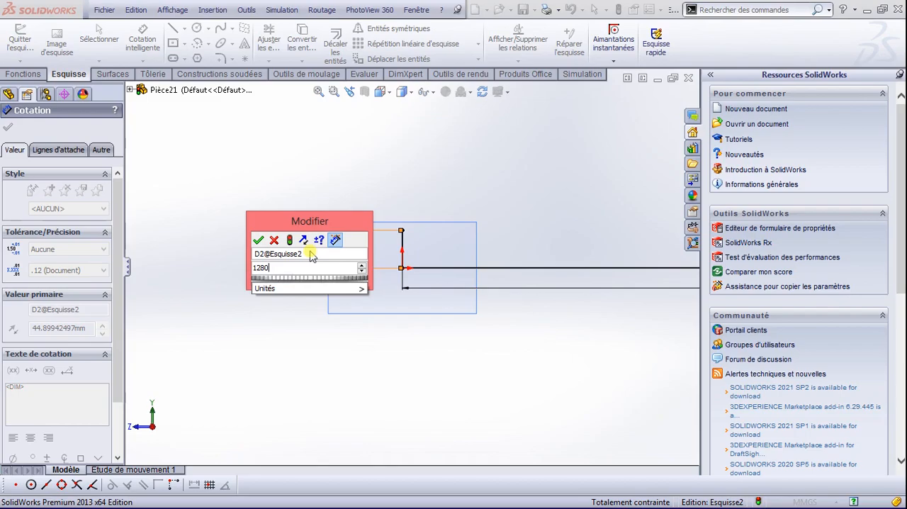
{"action": "key", "text": "Return"}
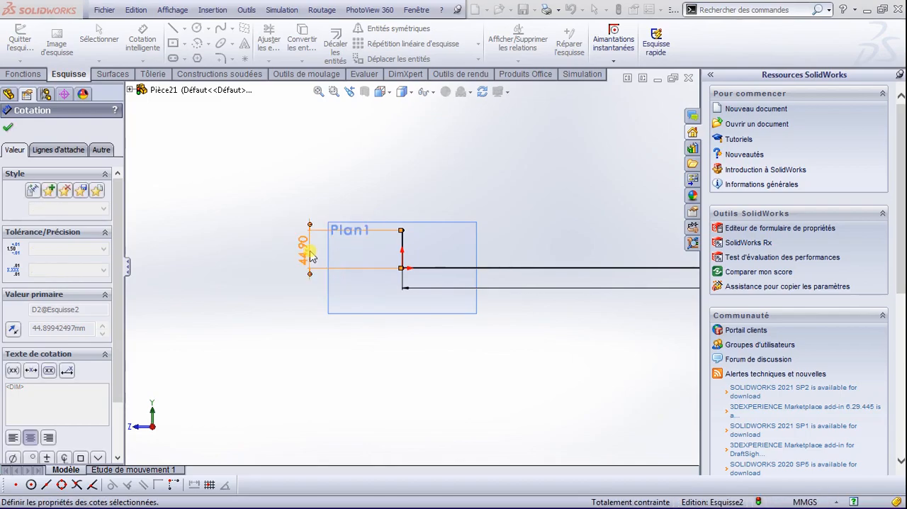
Step: Sketch a vertical line about 1061 mm long downward from the free end of the horizontal line
{"action": "scroll", "coordinate": [496, 304], "scroll_direction": "up", "scroll_amount": 5}
{"action": "scroll", "coordinate": [496, 298], "scroll_direction": "up", "scroll_amount": 3}
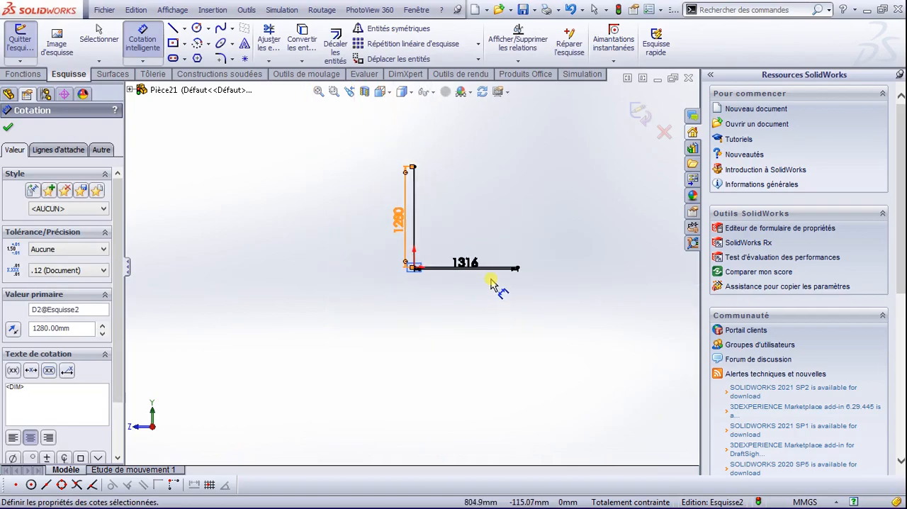
{"action": "scroll", "coordinate": [507, 248], "scroll_direction": "down", "scroll_amount": 1}
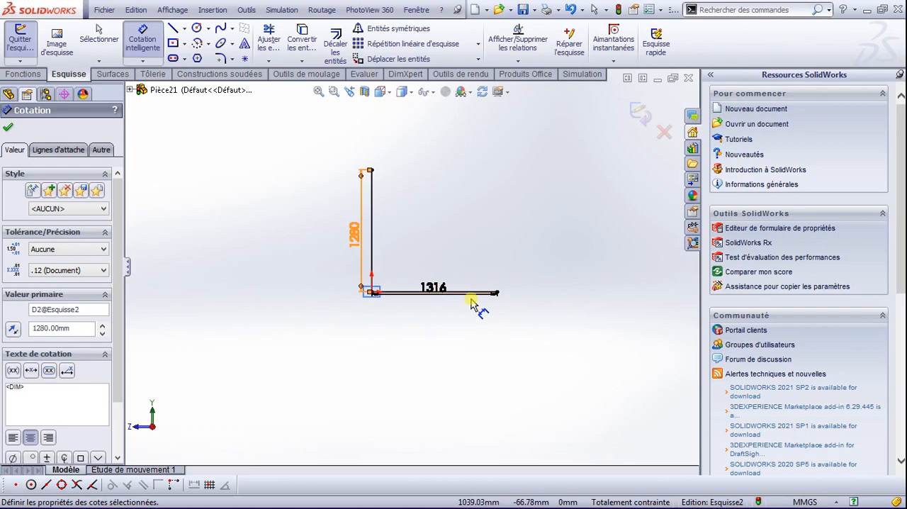
{"action": "scroll", "coordinate": [476, 304], "scroll_direction": "down", "scroll_amount": 1}
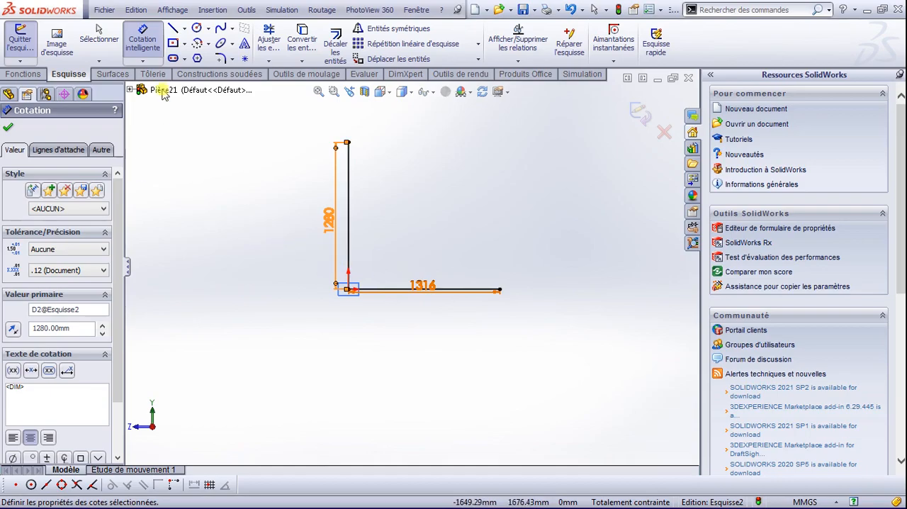
{"action": "left_click", "coordinate": [175, 30]}
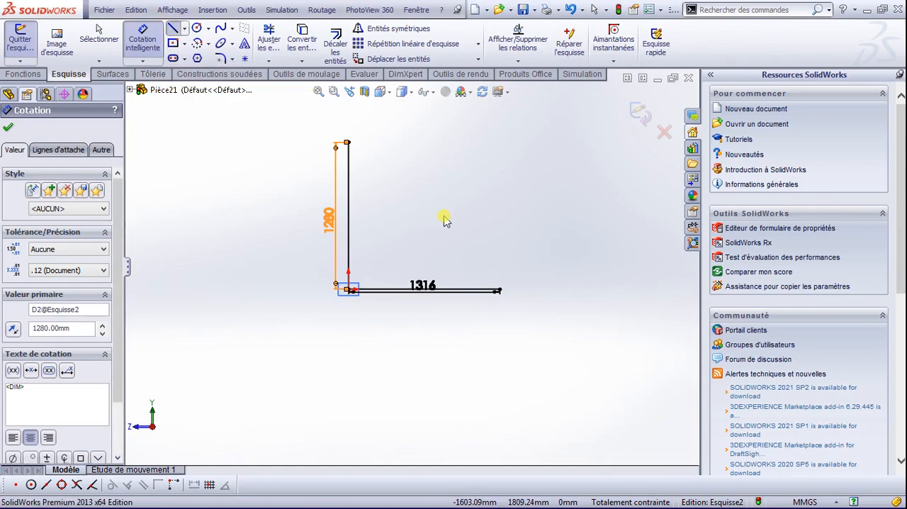
{"action": "left_click", "coordinate": [500, 290]}
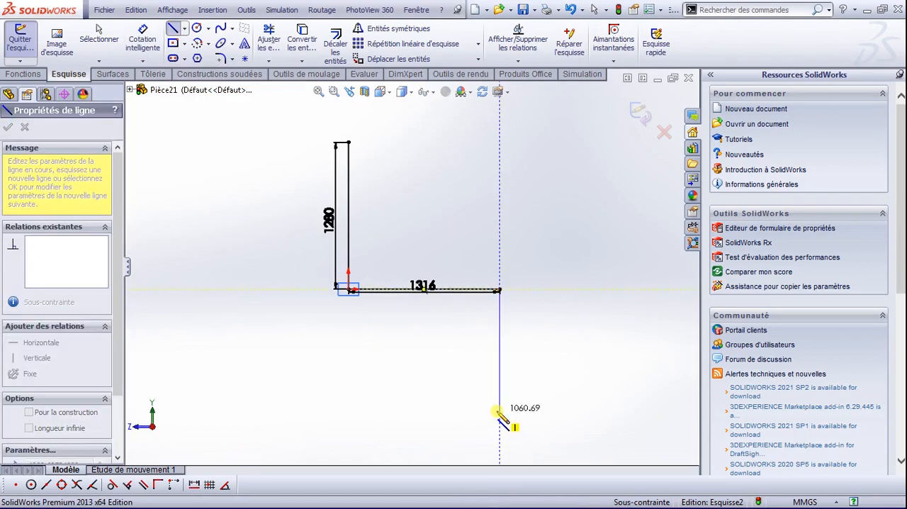
{"action": "left_click", "coordinate": [499, 412]}
{"action": "key", "text": "Escape"}
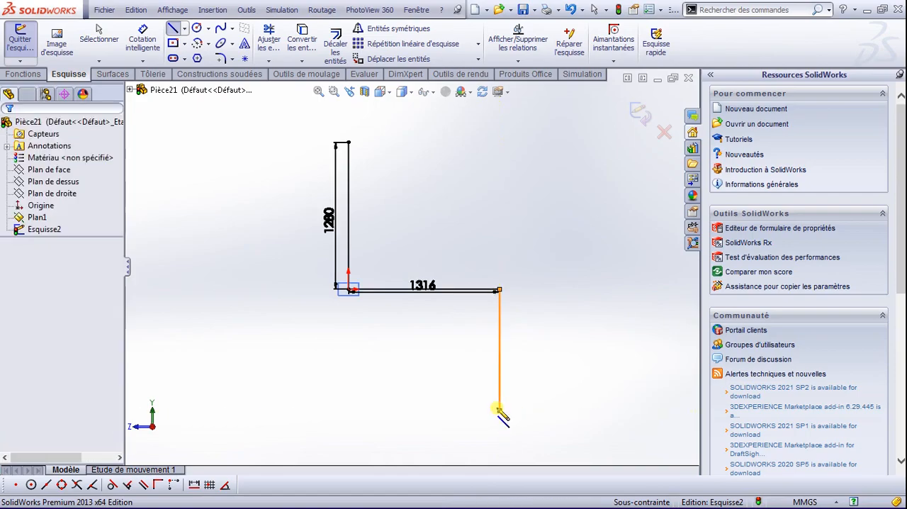
Step: Dimension the lower vertical line and set its length to 1070 mm
{"action": "left_click", "coordinate": [145, 36]}
{"action": "left_click", "coordinate": [528, 347]}
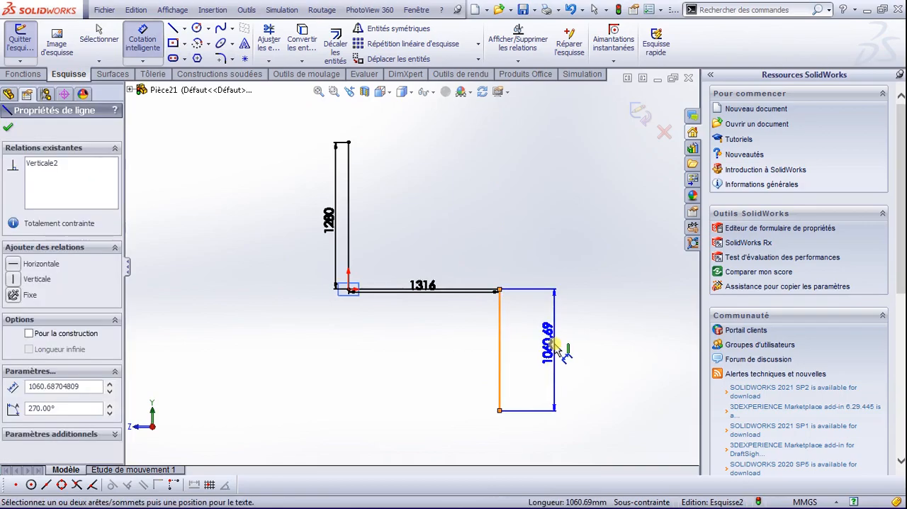
{"action": "left_click", "coordinate": [555, 345]}
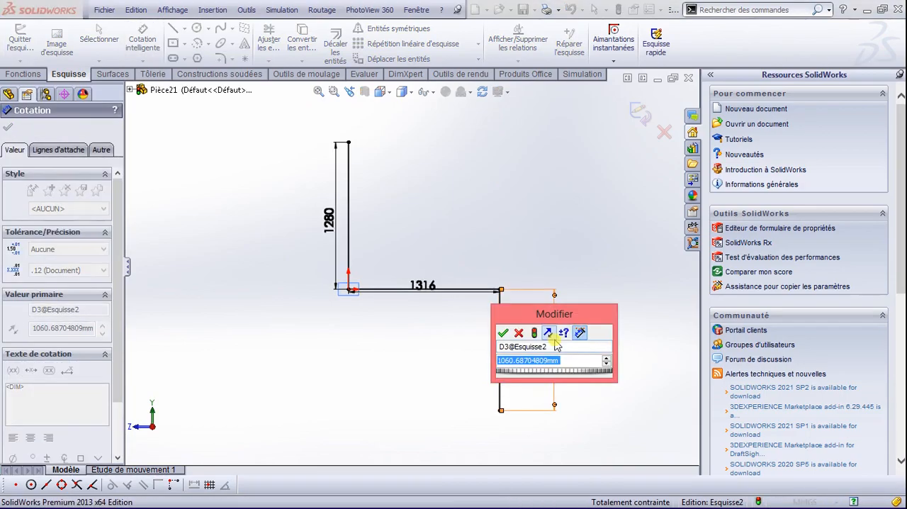
{"action": "type", "text": "1070"}
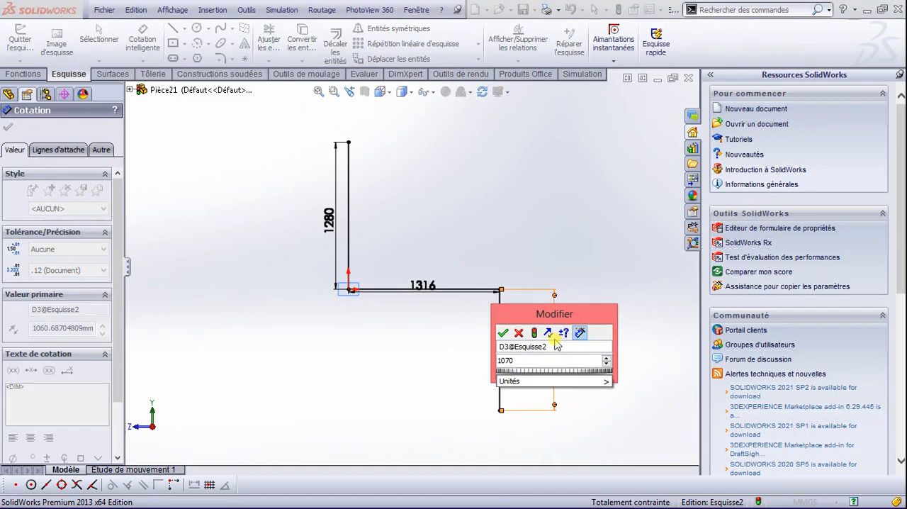
{"action": "key", "text": "Return"}
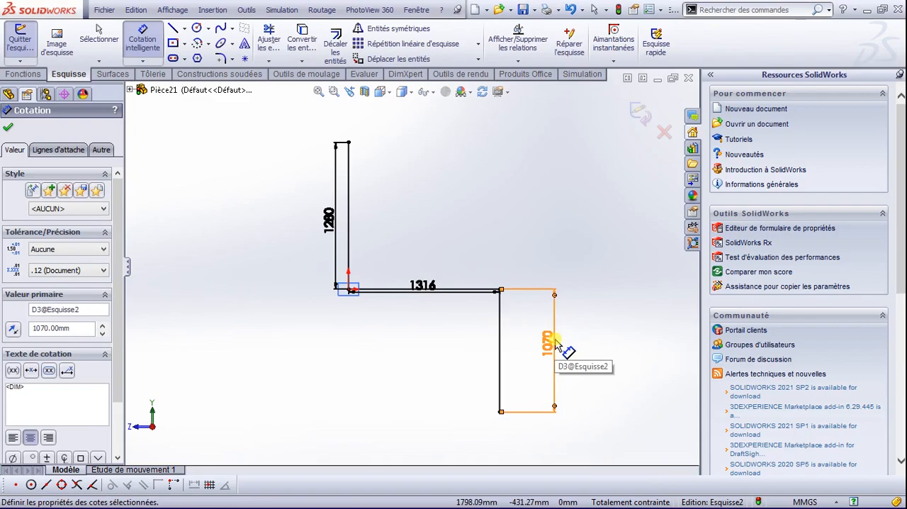
Step: Place a sketch point level with the upper end of the 1280 mm line, about 636 mm to its right
{"action": "scroll", "coordinate": [532, 280], "scroll_direction": "down", "scroll_amount": 1}
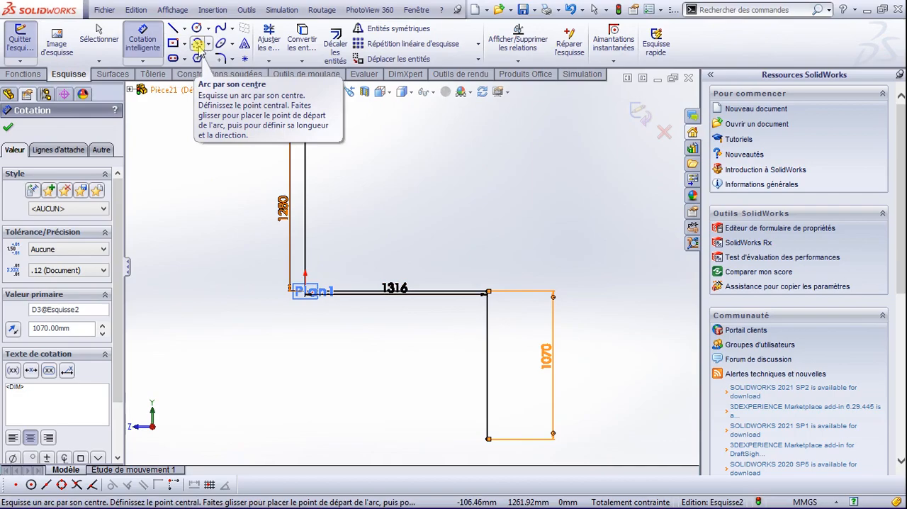
{"action": "left_click", "coordinate": [172, 29]}
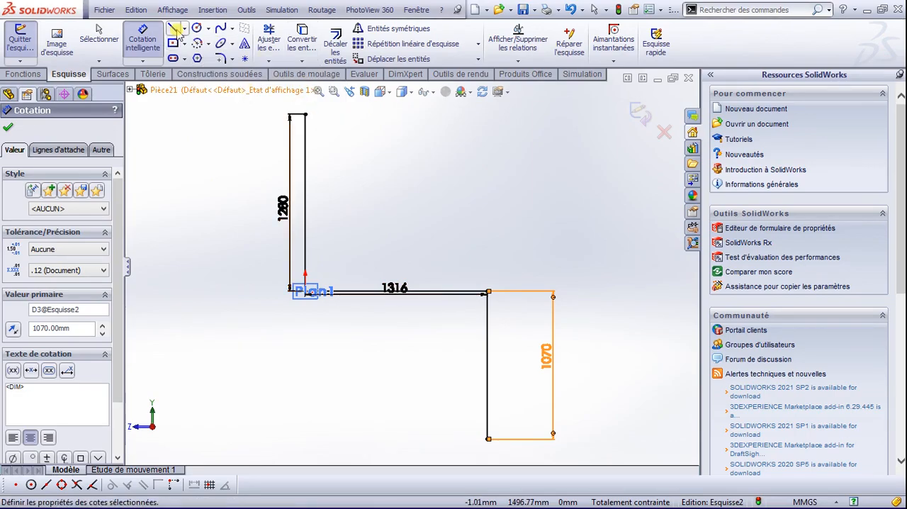
{"action": "left_click", "coordinate": [244, 58]}
{"action": "left_click", "coordinate": [393, 114]}
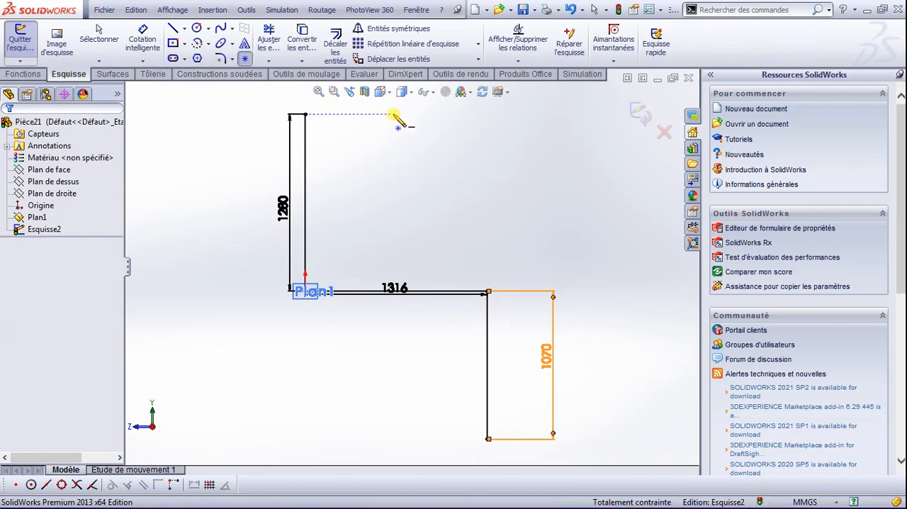
{"action": "key", "text": "Escape"}
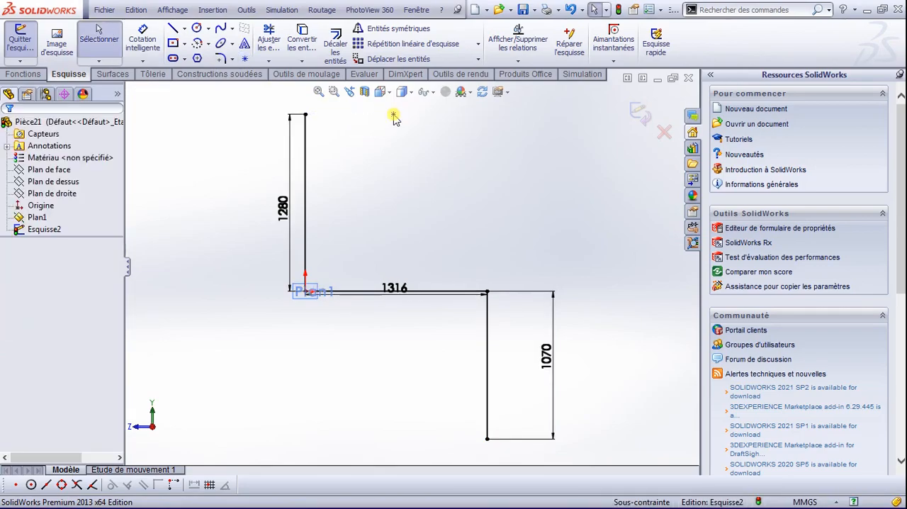
Step: Dimension the horizontal distance from the upper end of the 1280 mm line to the sketch point and set it to 520 mm
{"action": "scroll", "coordinate": [394, 113], "scroll_direction": "down", "scroll_amount": 3}
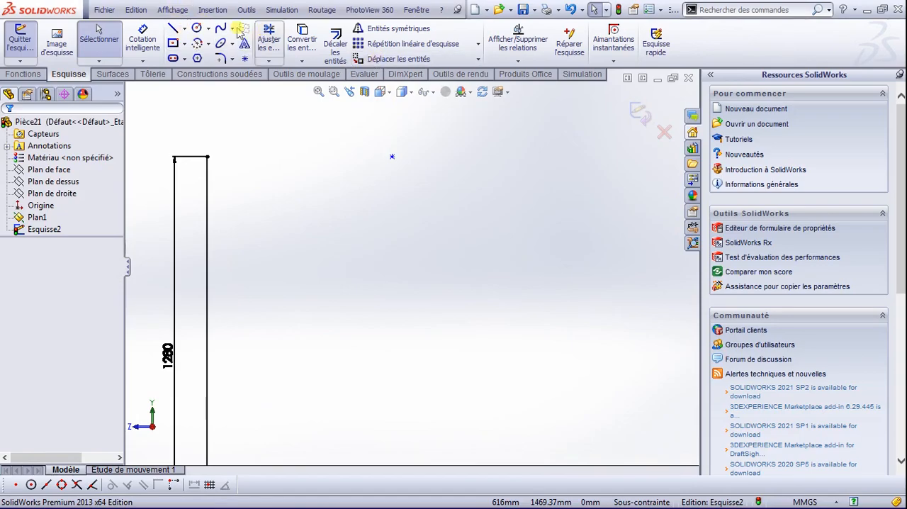
{"action": "left_click", "coordinate": [147, 47]}
{"action": "left_click", "coordinate": [207, 157]}
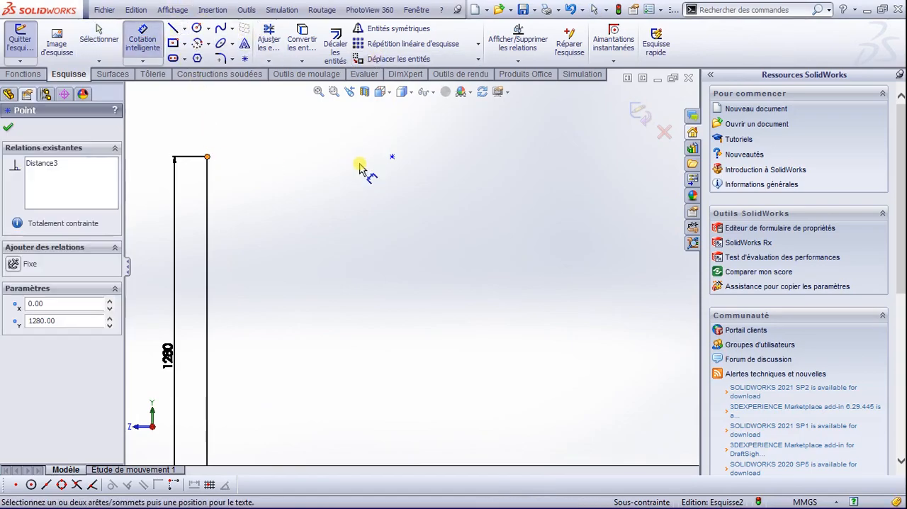
{"action": "left_click", "coordinate": [392, 157]}
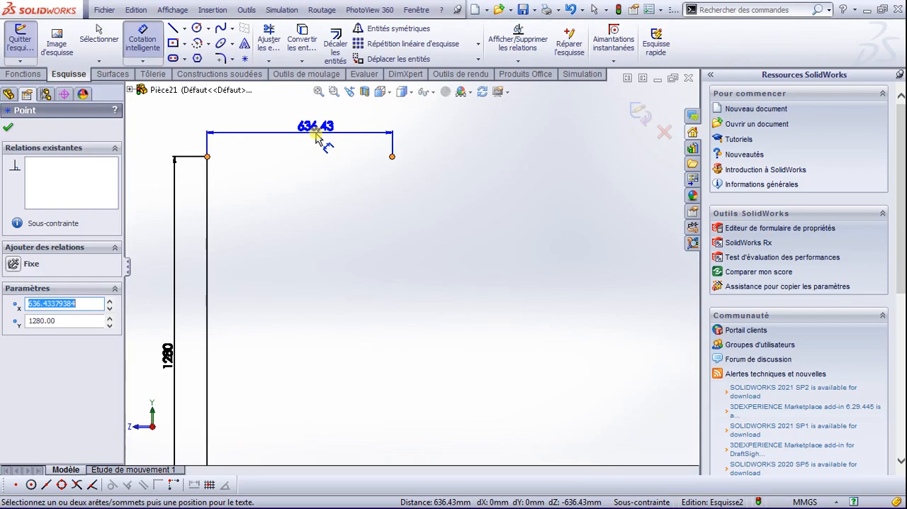
{"action": "left_click", "coordinate": [320, 136]}
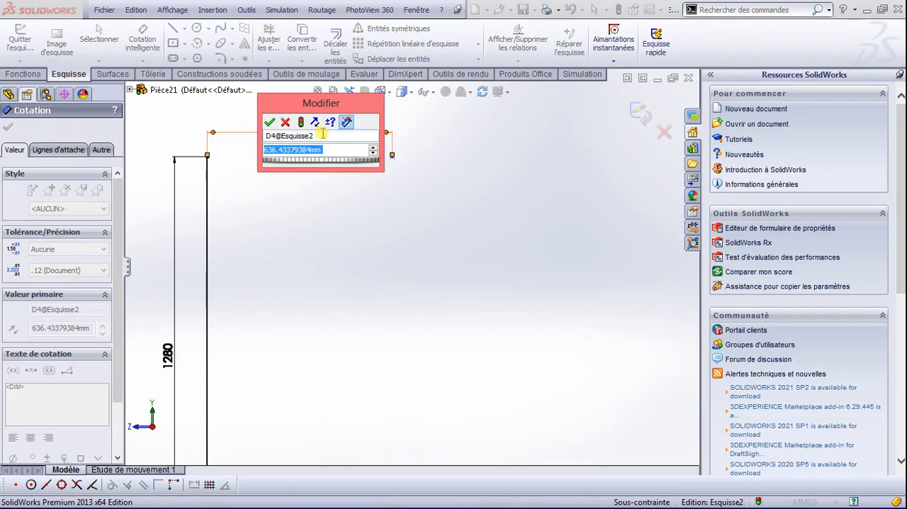
{"action": "type", "text": "52"}
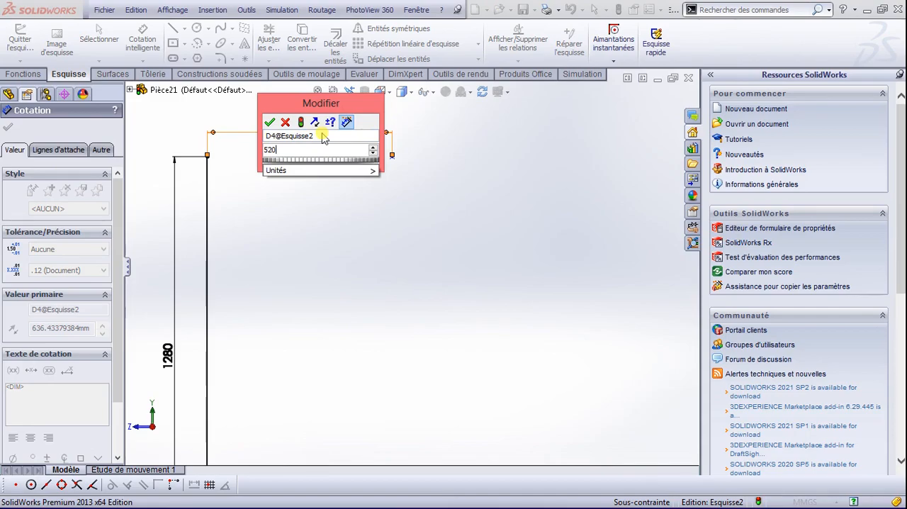
{"action": "type", "text": "0"}
{"action": "key", "text": "Return"}
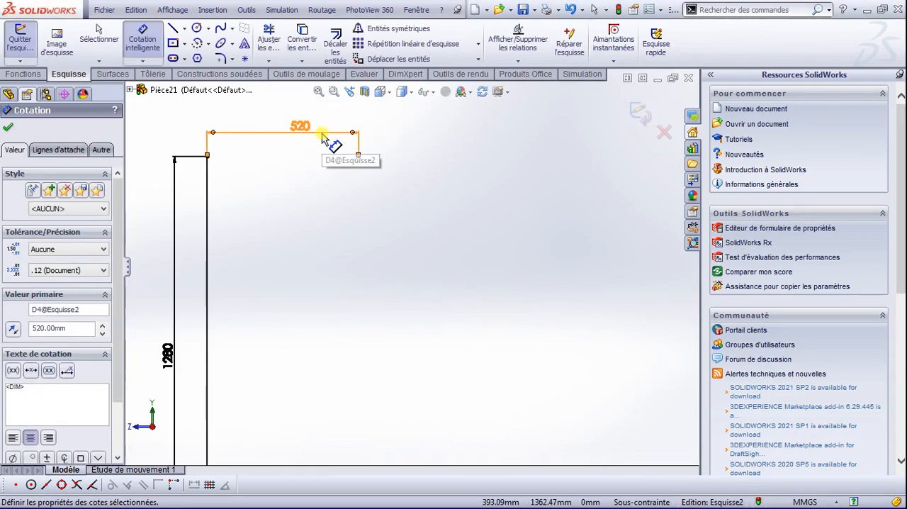
{"action": "scroll", "coordinate": [341, 138], "scroll_direction": "down", "scroll_amount": 3}
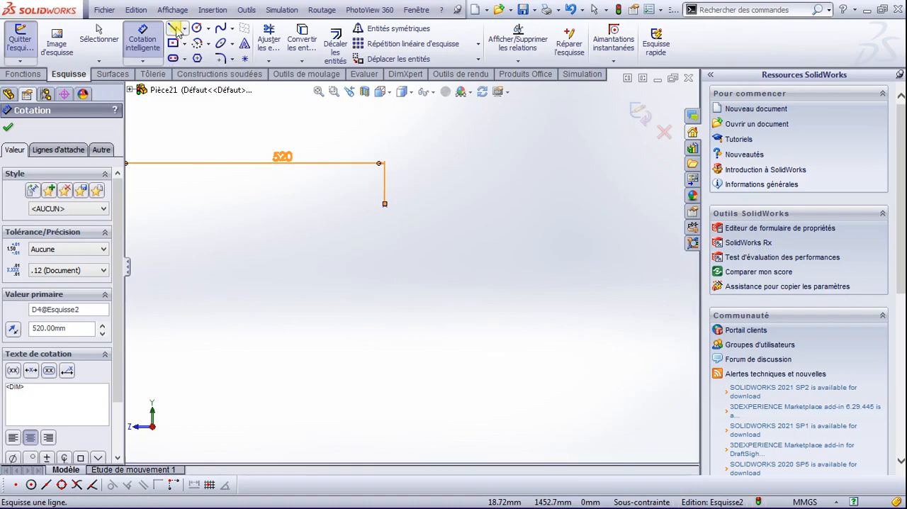
{"action": "left_click", "coordinate": [7, 126]}
Step: Sketch a horizontal line about 221 mm long to the right from the sketch point
{"action": "left_click", "coordinate": [172, 28]}
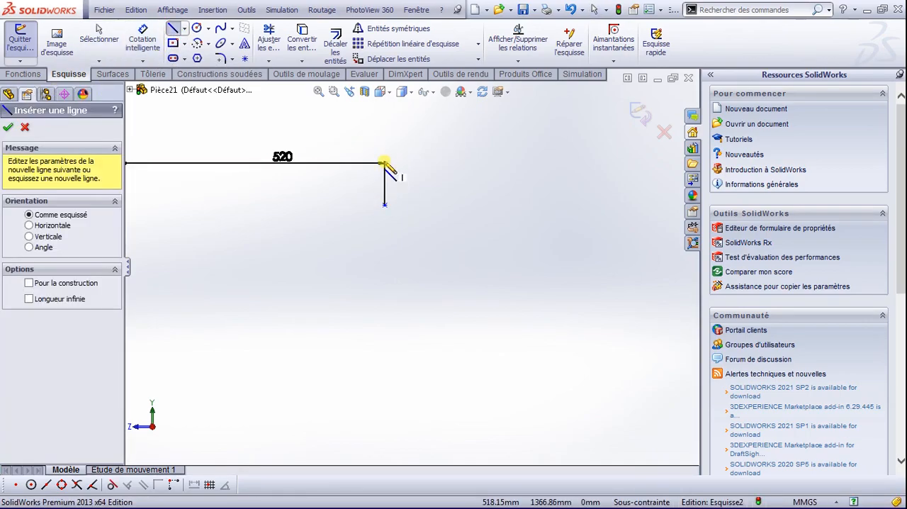
{"action": "left_click", "coordinate": [385, 205]}
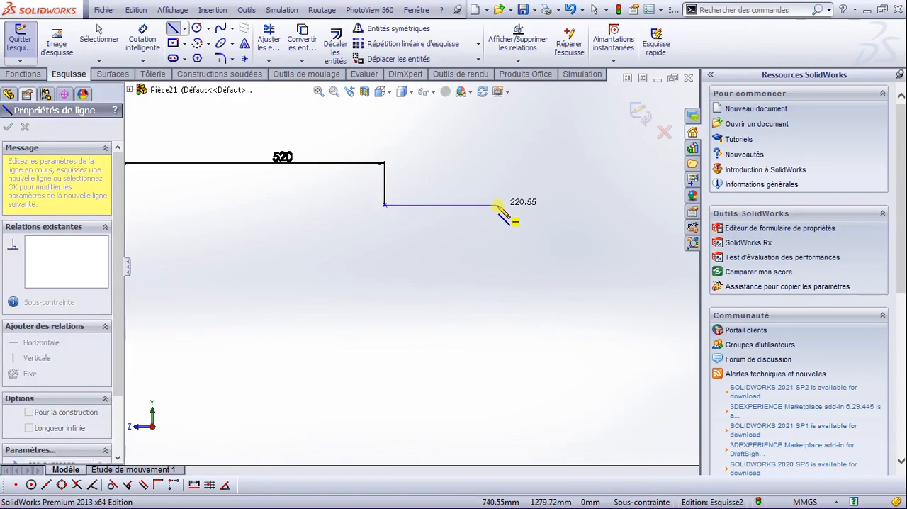
{"action": "left_click", "coordinate": [498, 205]}
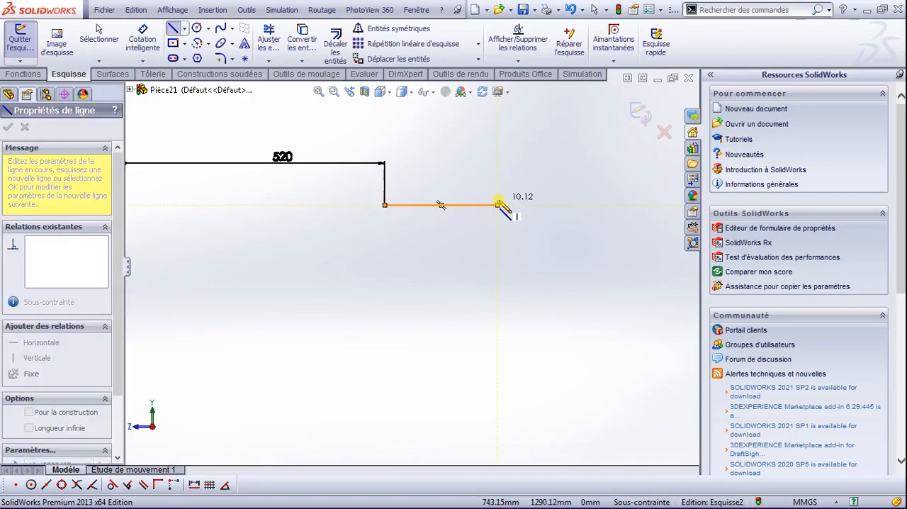
{"action": "key", "text": "Escape"}
{"action": "key", "text": "Escape"}
Step: Dimension the short horizontal line starting at the sketch point and set its length to 100 mm
{"action": "left_click", "coordinate": [132, 46]}
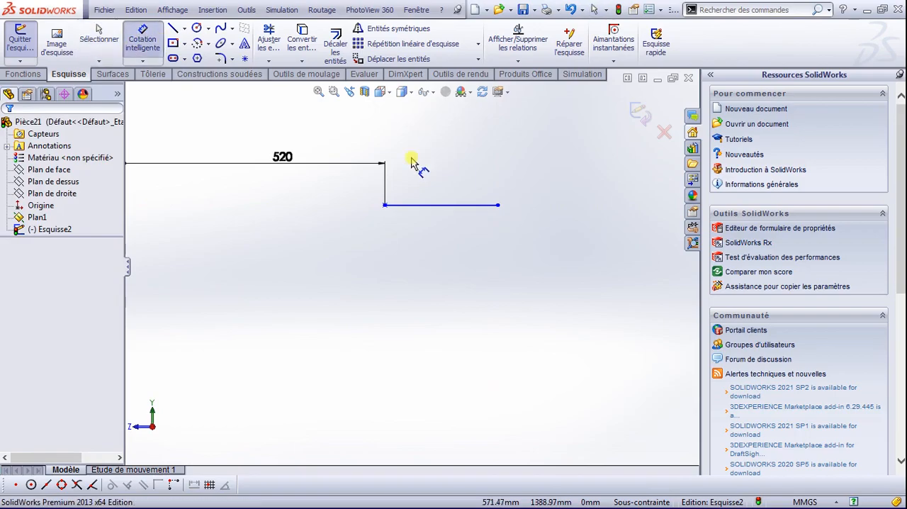
{"action": "left_click", "coordinate": [433, 205]}
{"action": "left_click", "coordinate": [435, 177]}
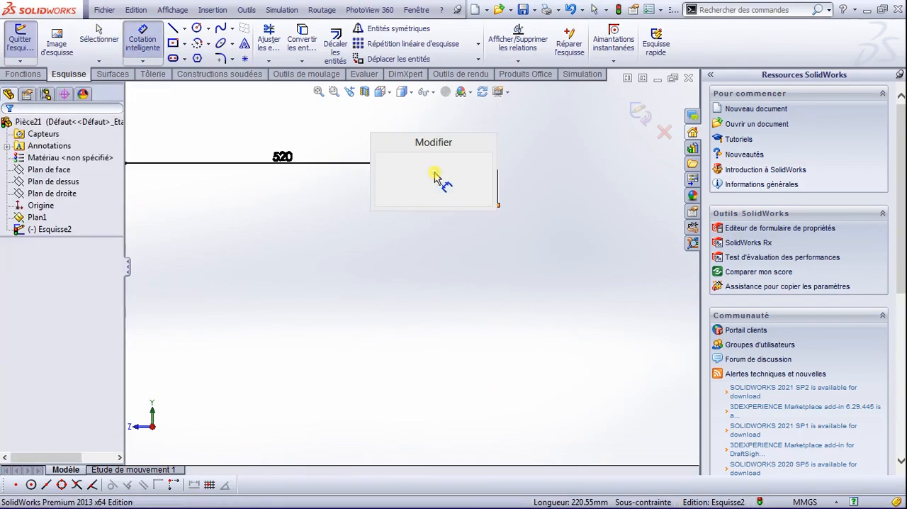
{"action": "type", "text": "100"}
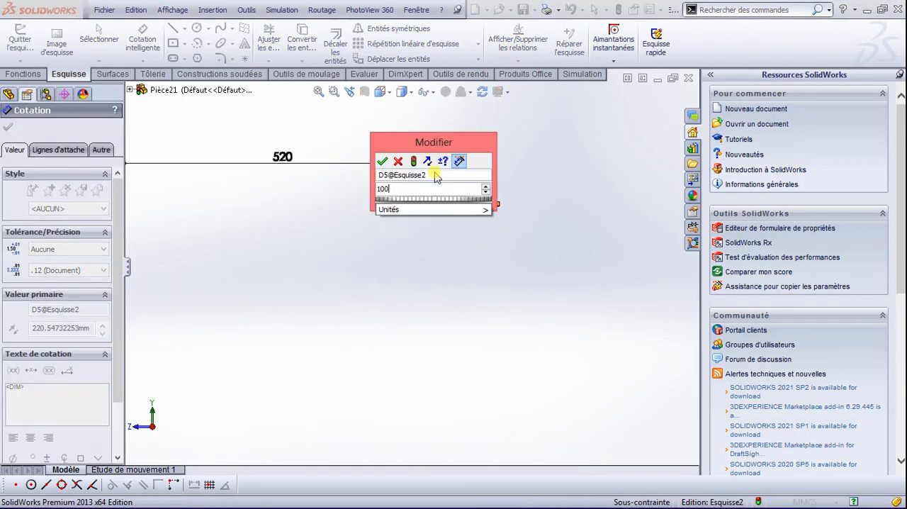
{"action": "key", "text": "Return"}
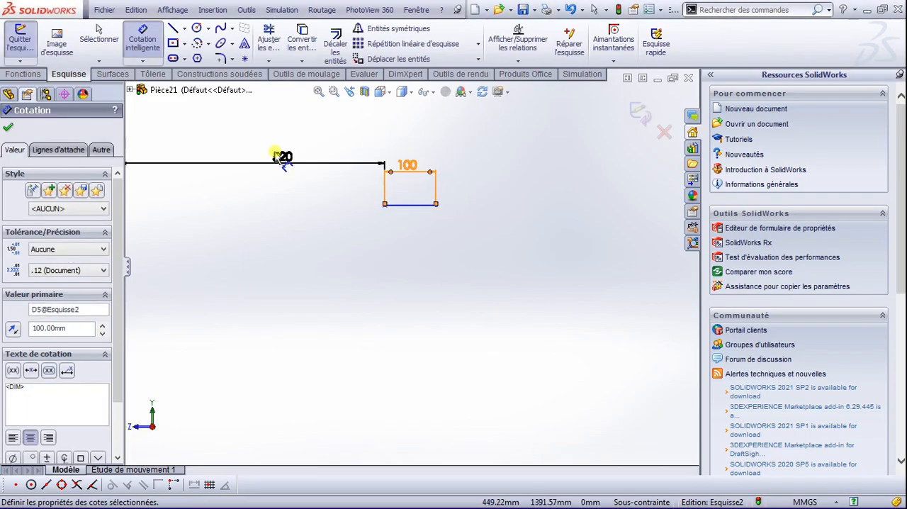
{"action": "left_click", "coordinate": [6, 129]}
{"action": "key", "text": "Escape"}
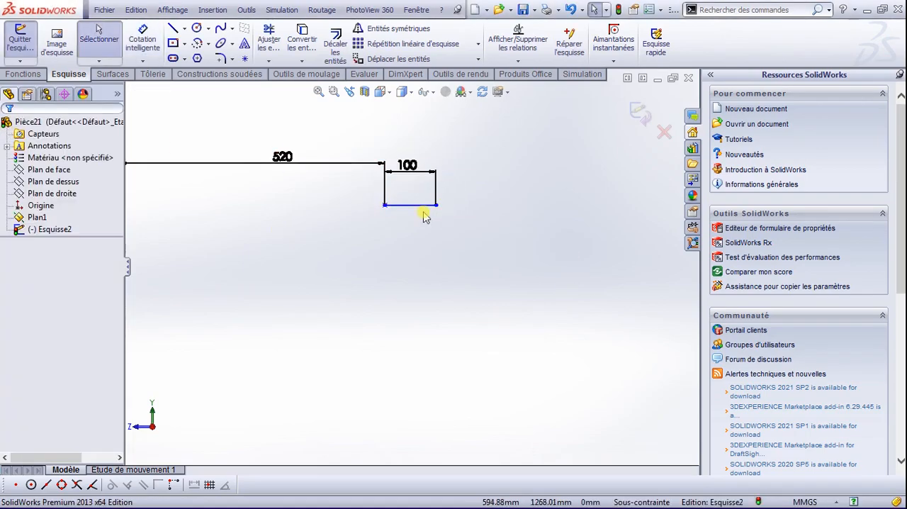
Step: Sketch a three-point arc of about 1408 mm radius from the free end of the 100 mm line to the upper end of the 1070 mm line
{"action": "scroll", "coordinate": [429, 234], "scroll_direction": "up", "scroll_amount": 6}
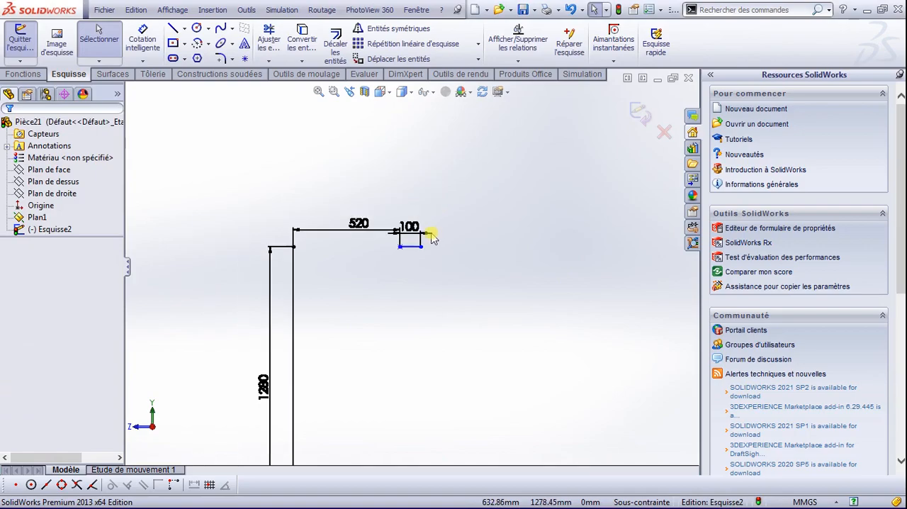
{"action": "scroll", "coordinate": [437, 345], "scroll_direction": "down", "scroll_amount": 2}
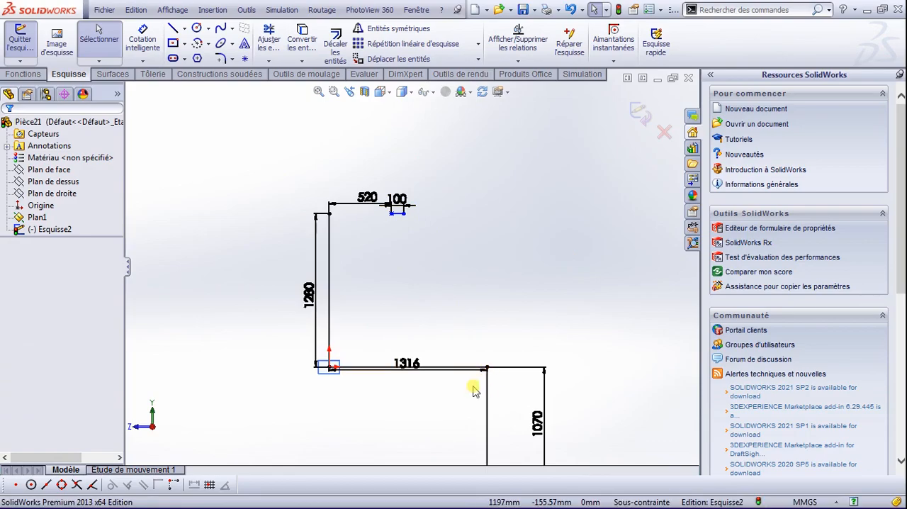
{"action": "scroll", "coordinate": [496, 383], "scroll_direction": "down", "scroll_amount": 3}
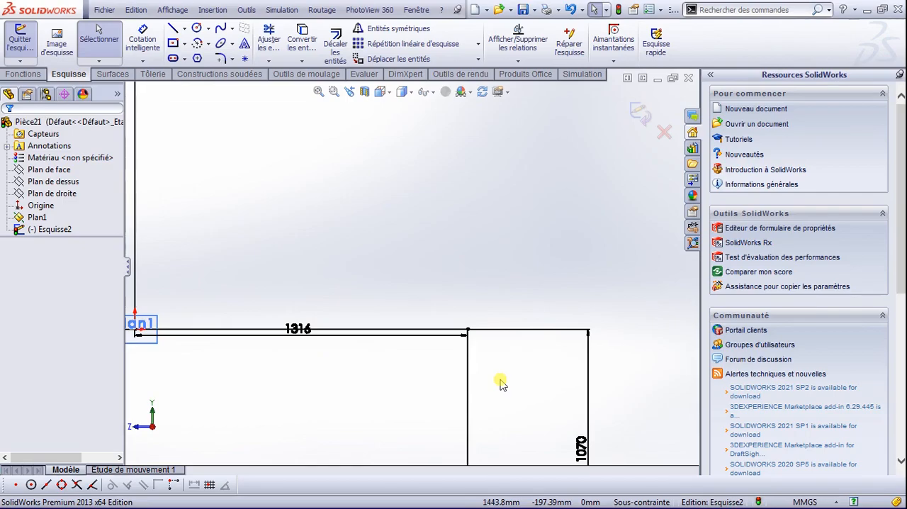
{"action": "scroll", "coordinate": [409, 319], "scroll_direction": "up", "scroll_amount": 3}
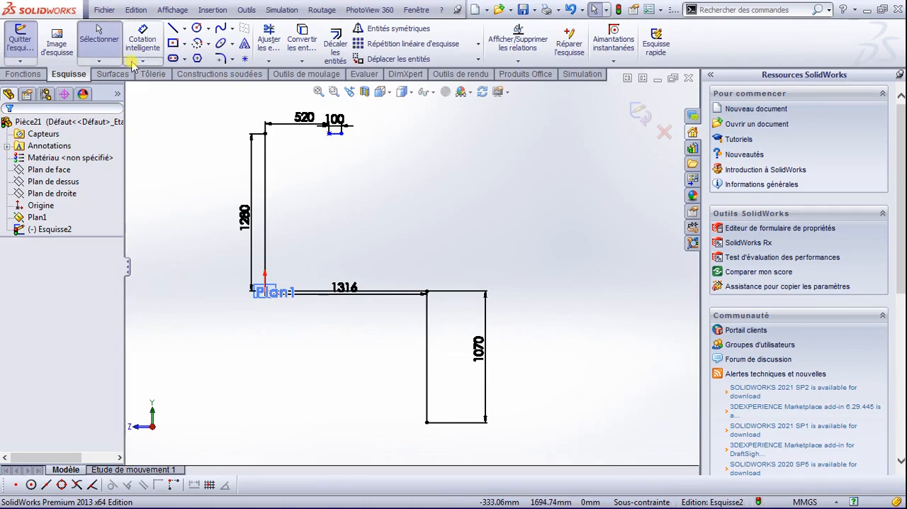
{"action": "left_click", "coordinate": [198, 43]}
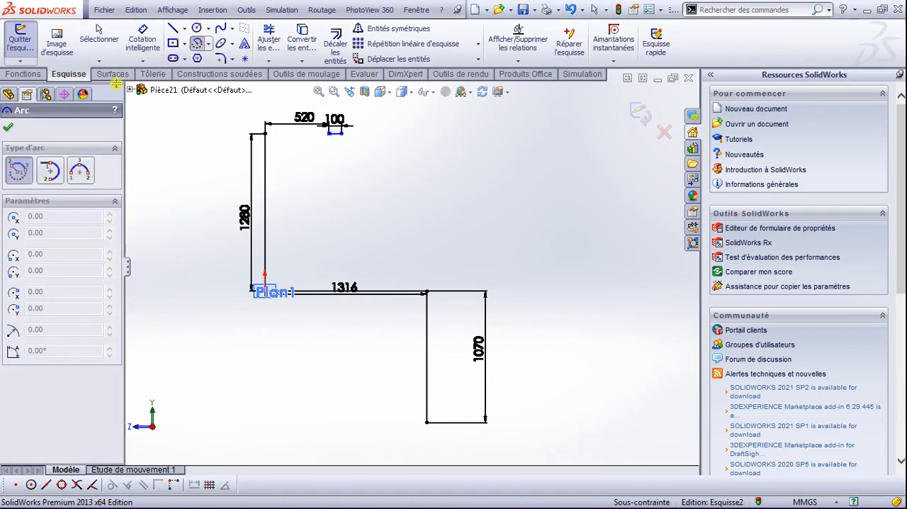
{"action": "left_click", "coordinate": [79, 172]}
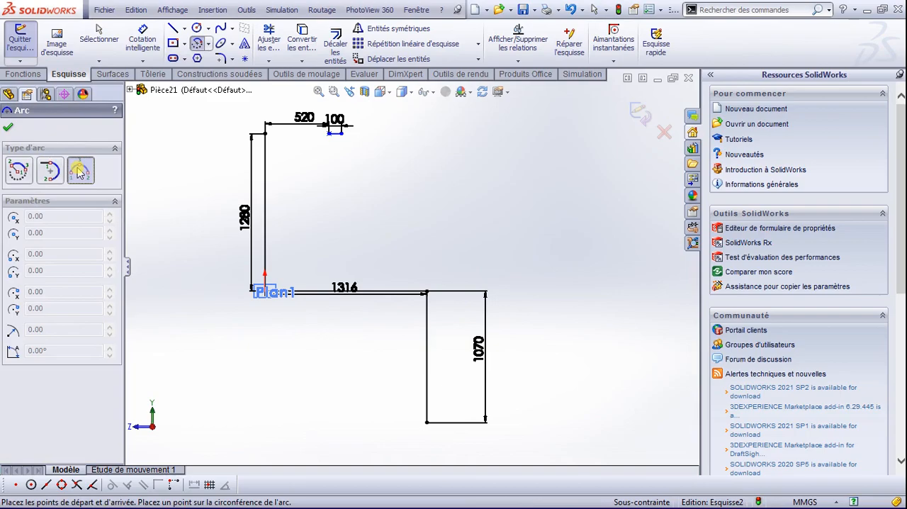
{"action": "left_click", "coordinate": [335, 133]}
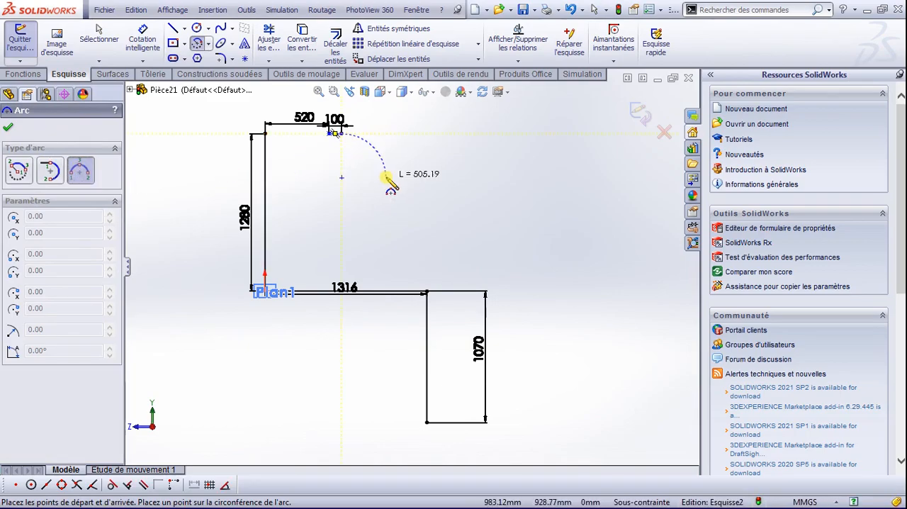
{"action": "left_click", "coordinate": [427, 292]}
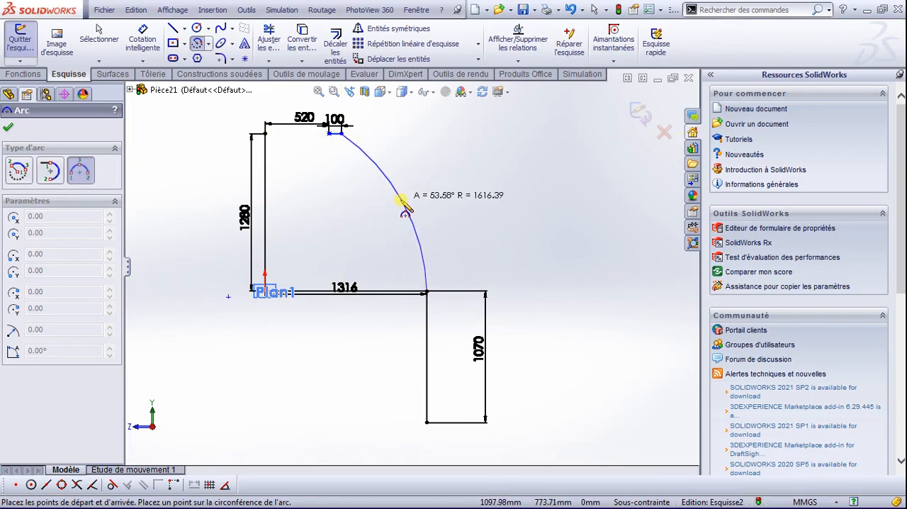
{"action": "scroll", "coordinate": [404, 209], "scroll_direction": "down", "scroll_amount": 2}
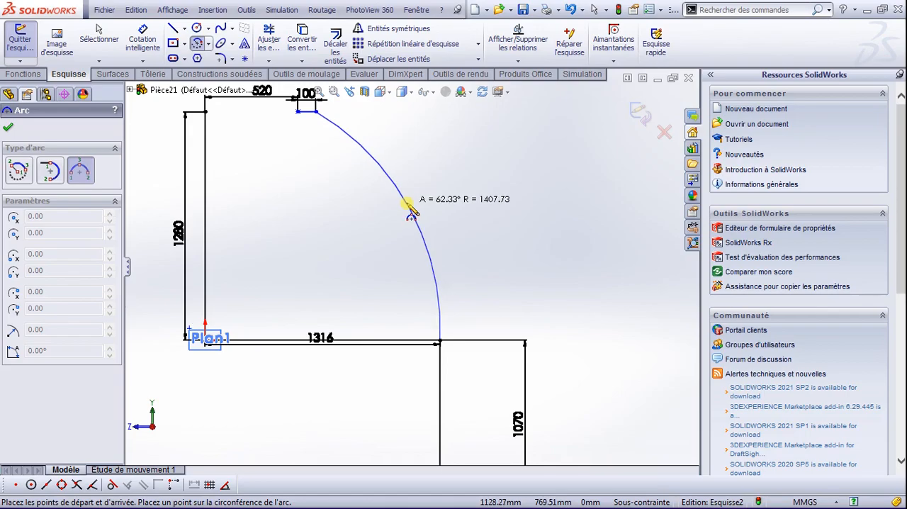
{"action": "left_click", "coordinate": [411, 210]}
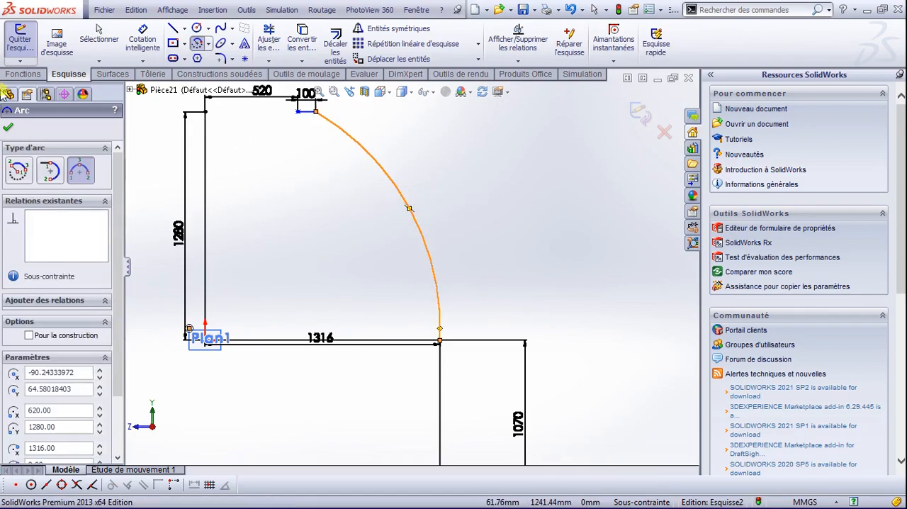
{"action": "left_click", "coordinate": [8, 128]}
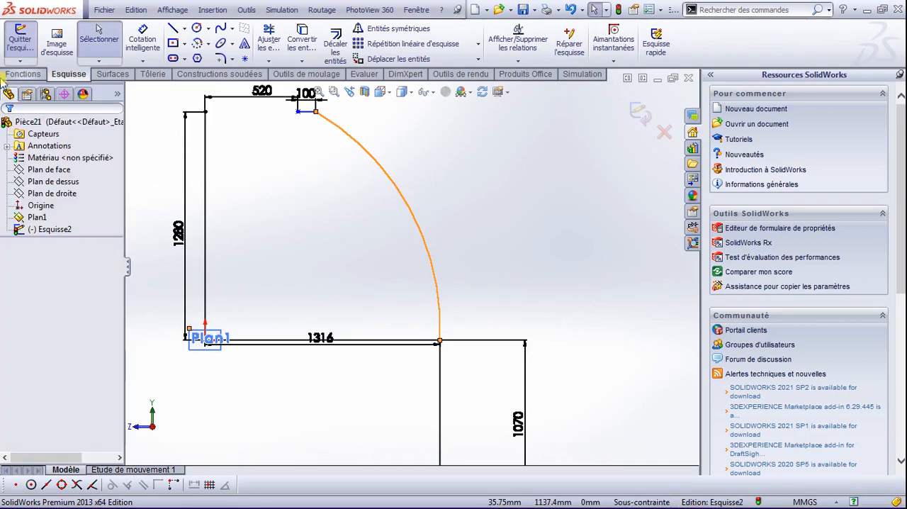
Step: Dimension the arc's radius, keeping its drawn value
{"action": "left_click", "coordinate": [139, 42]}
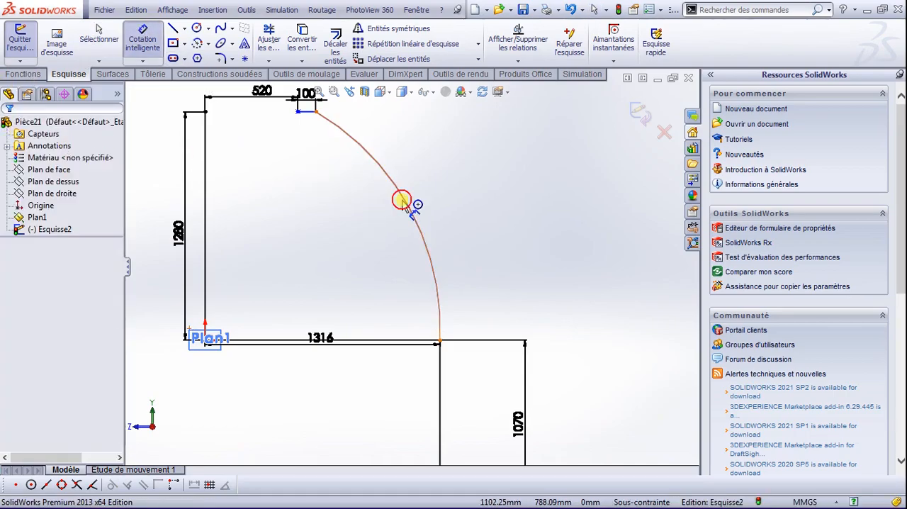
{"action": "left_click", "coordinate": [389, 212]}
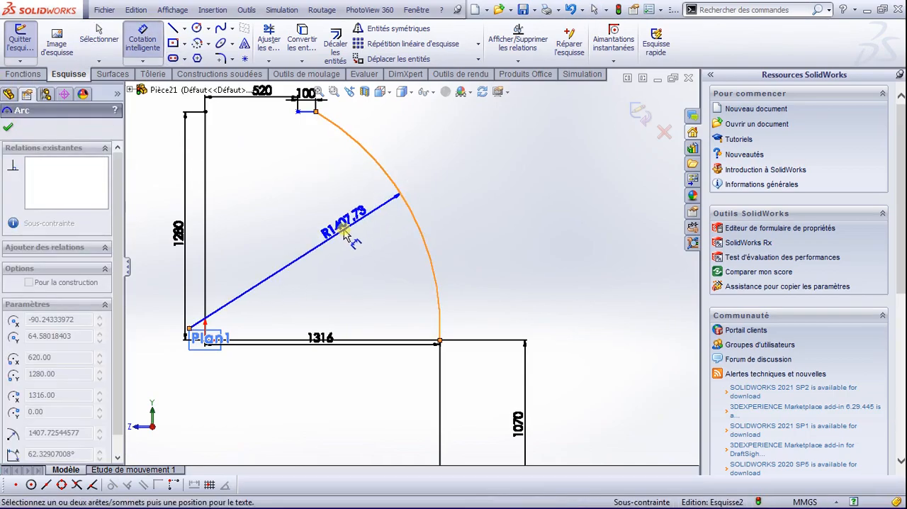
{"action": "left_click", "coordinate": [291, 256]}
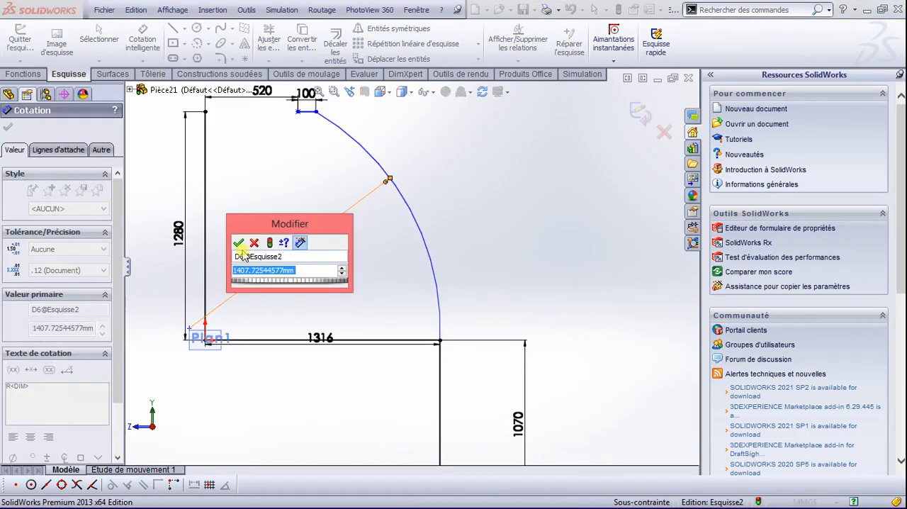
{"action": "left_click", "coordinate": [239, 243]}
Step: Dimension the vertical distance between the arc's centre point and the origin and set it to 61 mm
{"action": "scroll", "coordinate": [200, 357], "scroll_direction": "down", "scroll_amount": 2}
{"action": "scroll", "coordinate": [200, 357], "scroll_direction": "down", "scroll_amount": 3}
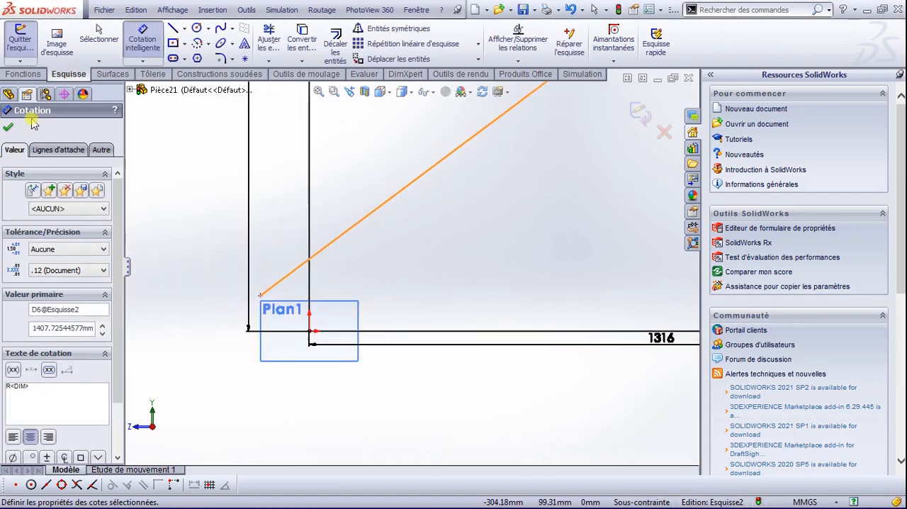
{"action": "left_click", "coordinate": [261, 296]}
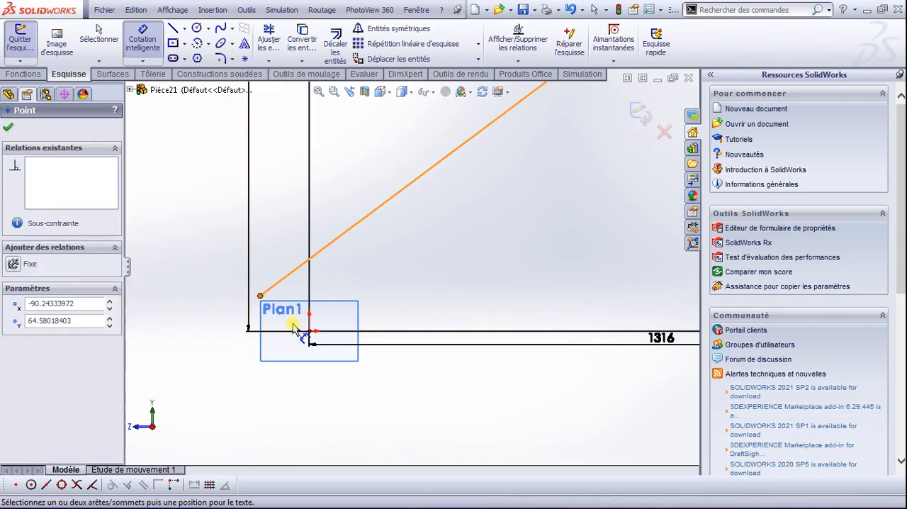
{"action": "left_click", "coordinate": [310, 331]}
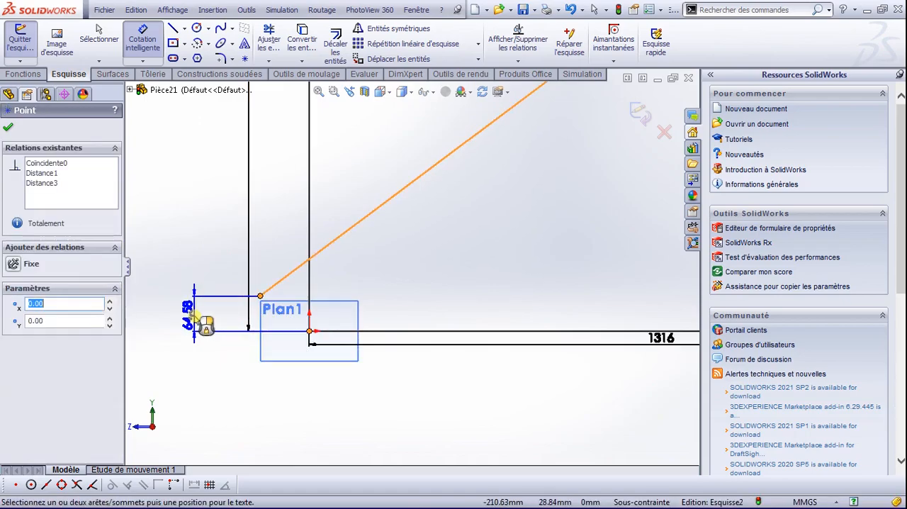
{"action": "left_click", "coordinate": [199, 321]}
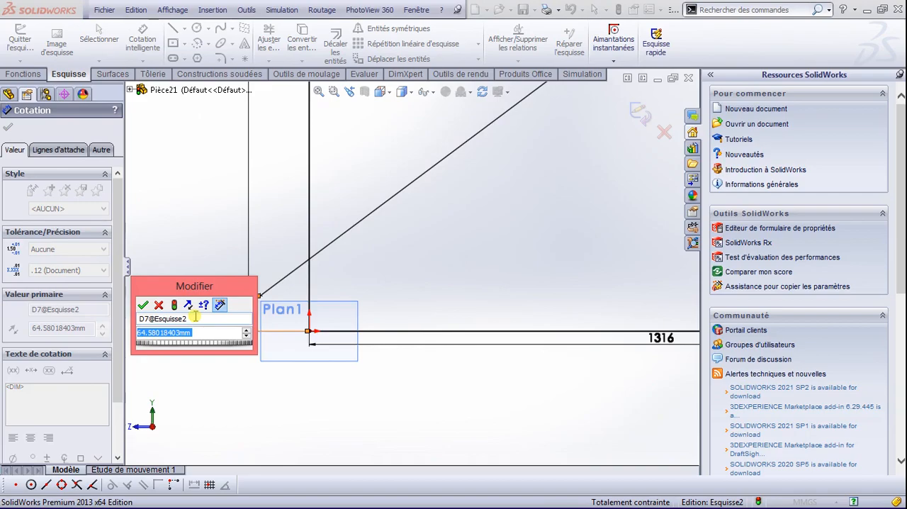
{"action": "type", "text": "6"}
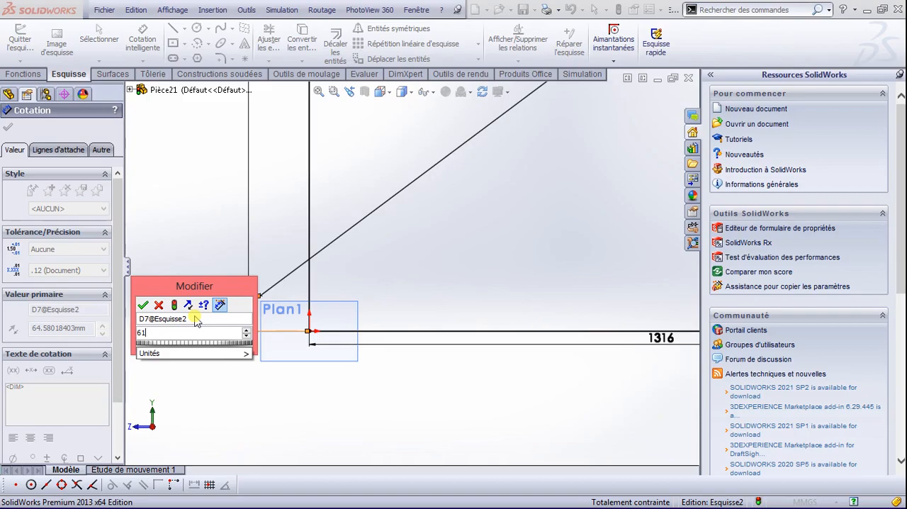
{"action": "type", "text": "1"}
{"action": "key", "text": "Return"}
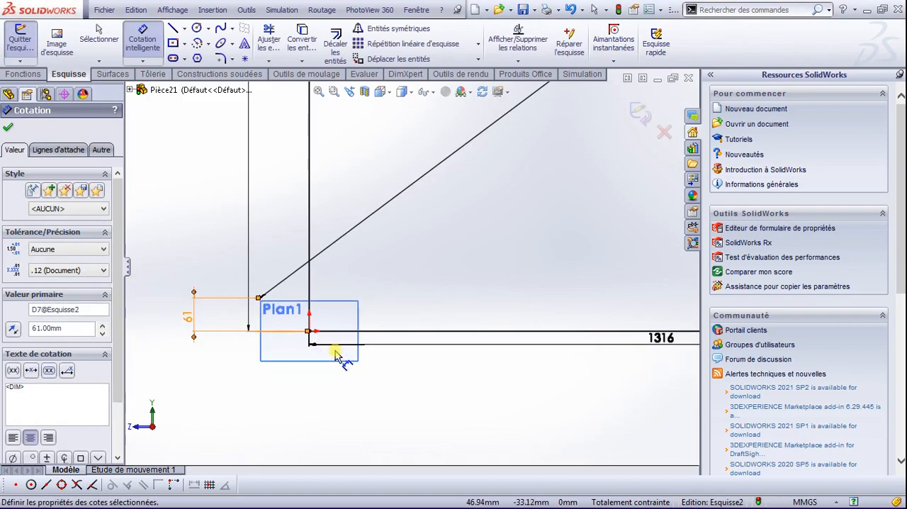
Step: Set the arc's radius dimension to 1428 mm
{"action": "scroll", "coordinate": [298, 312], "scroll_direction": "up", "scroll_amount": 5}
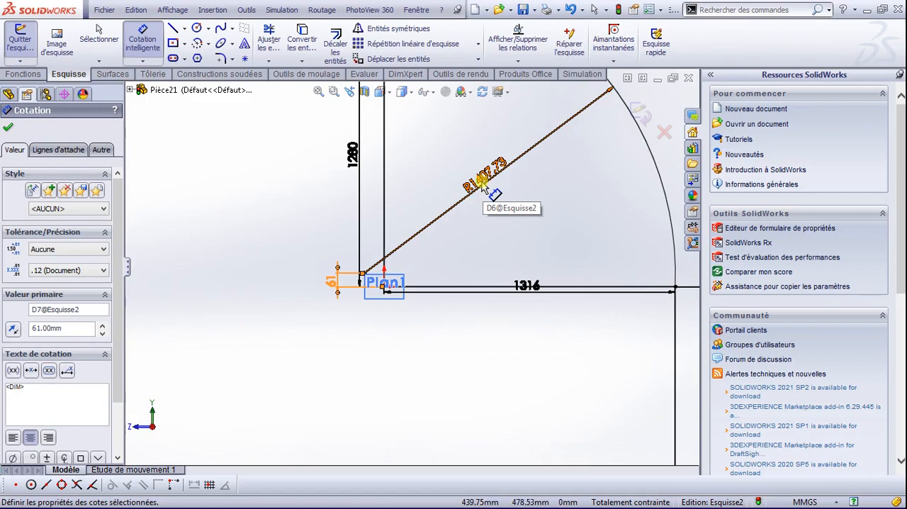
{"action": "left_click", "coordinate": [484, 178]}
{"action": "left_click", "coordinate": [484, 178]}
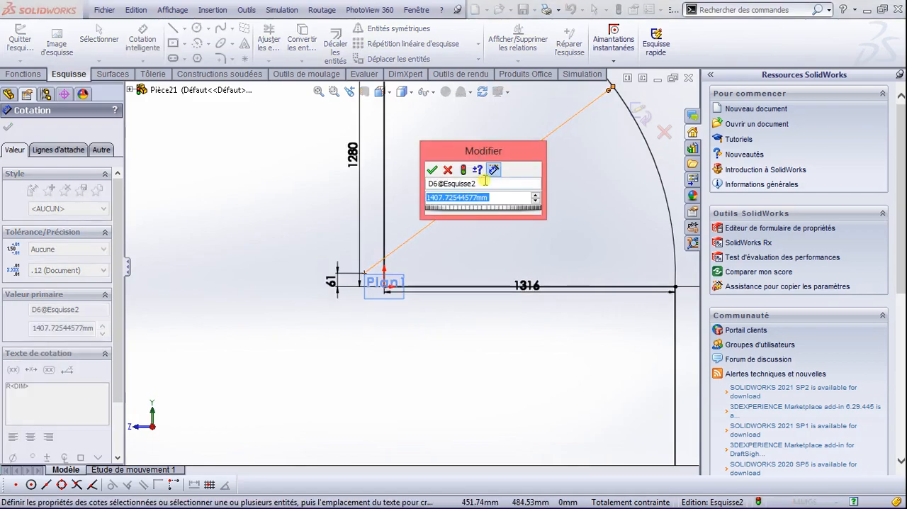
{"action": "type", "text": "142"}
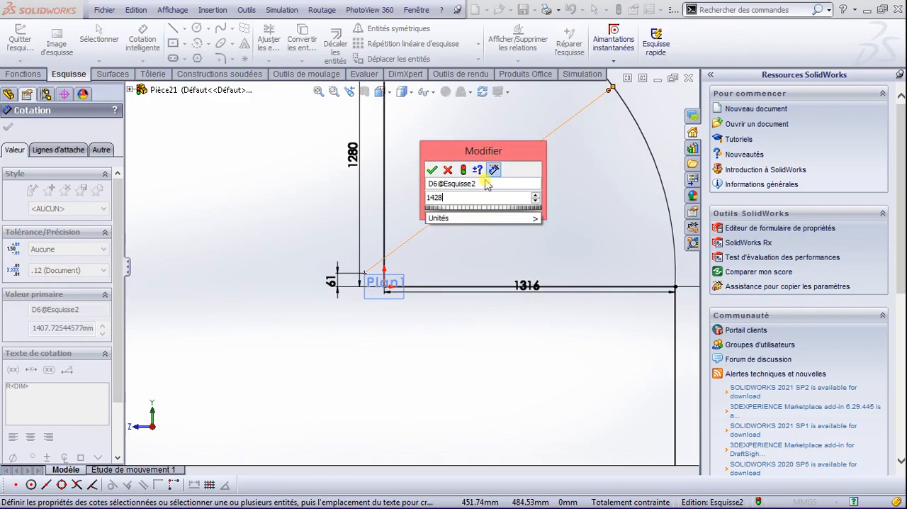
{"action": "type", "text": "8"}
{"action": "key", "text": "Return"}
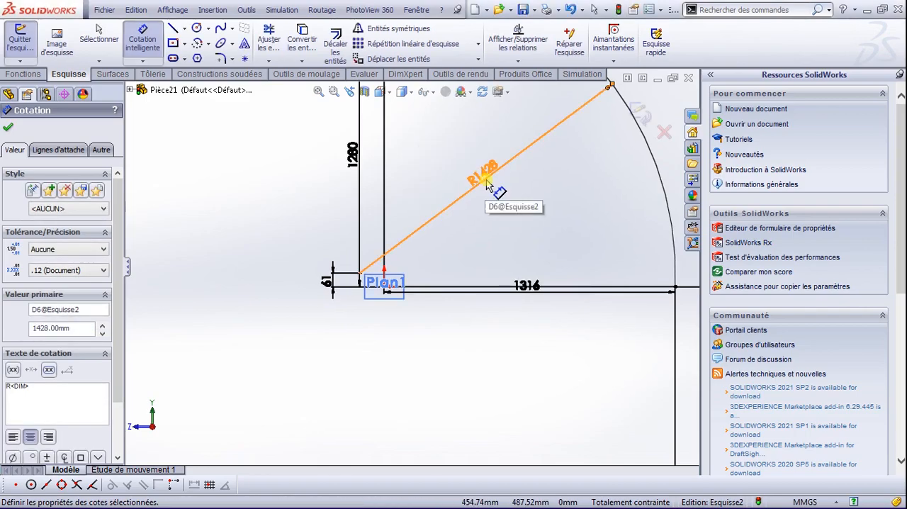
{"action": "left_click", "coordinate": [16, 129]}
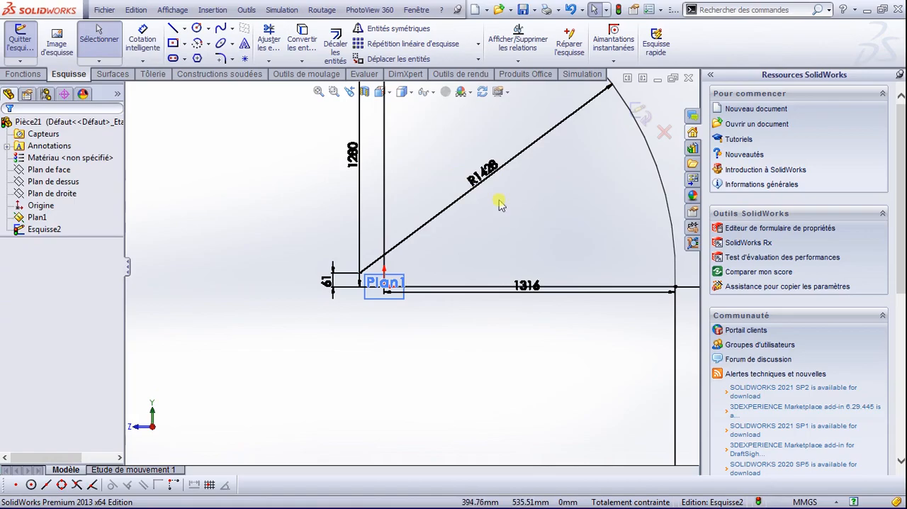
Step: Delete the 1280 mm vertical line and the 1316 mm horizontal line from the sketch along with their attached dimensions
{"action": "scroll", "coordinate": [523, 227], "scroll_direction": "down", "scroll_amount": 4}
{"action": "scroll", "coordinate": [523, 231], "scroll_direction": "up", "scroll_amount": 8}
{"action": "scroll", "coordinate": [522, 234], "scroll_direction": "up", "scroll_amount": 1}
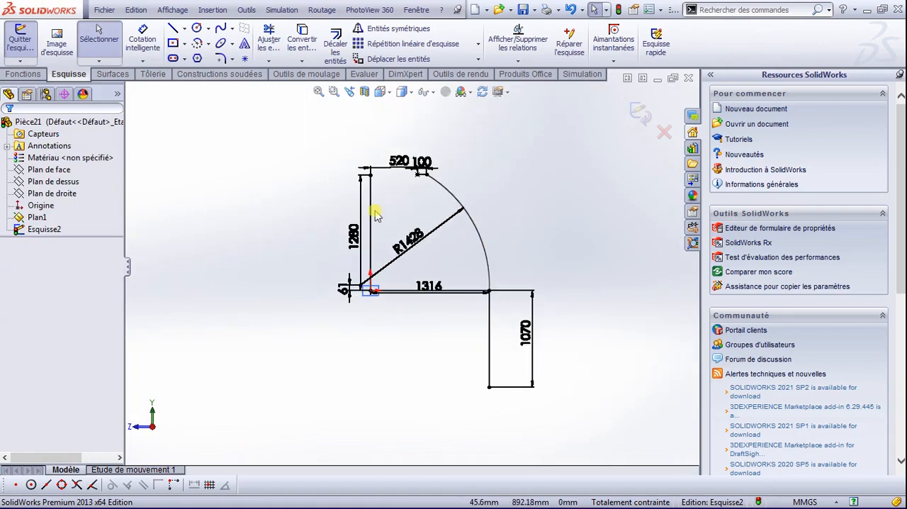
{"action": "left_click", "coordinate": [370, 209]}
{"action": "key", "text": "Delete"}
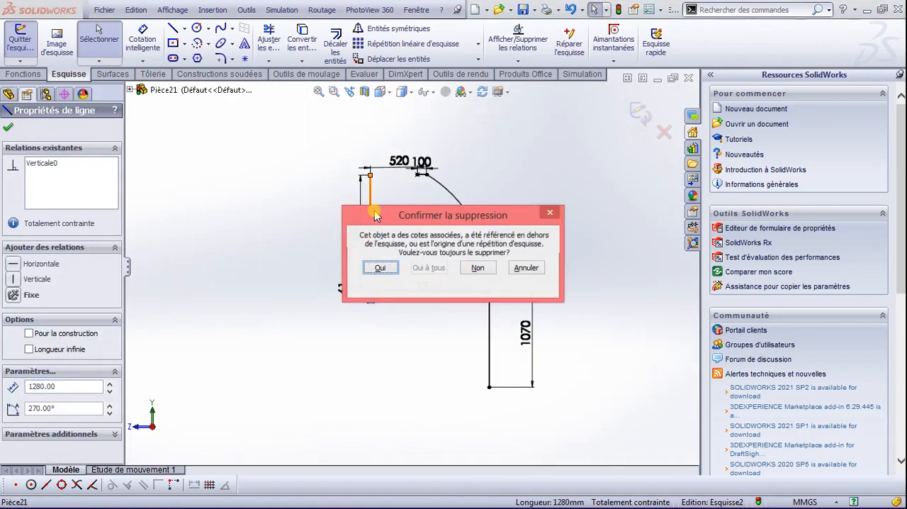
{"action": "left_click", "coordinate": [382, 268]}
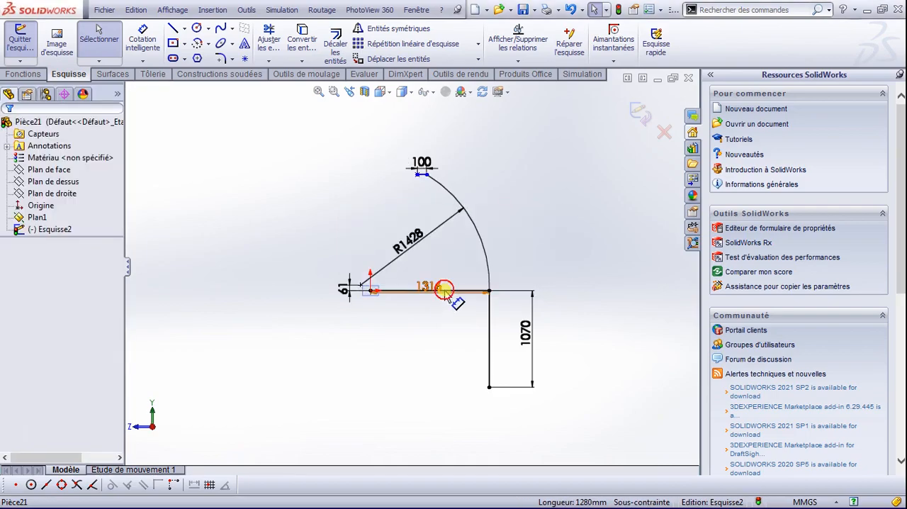
{"action": "left_click", "coordinate": [444, 292]}
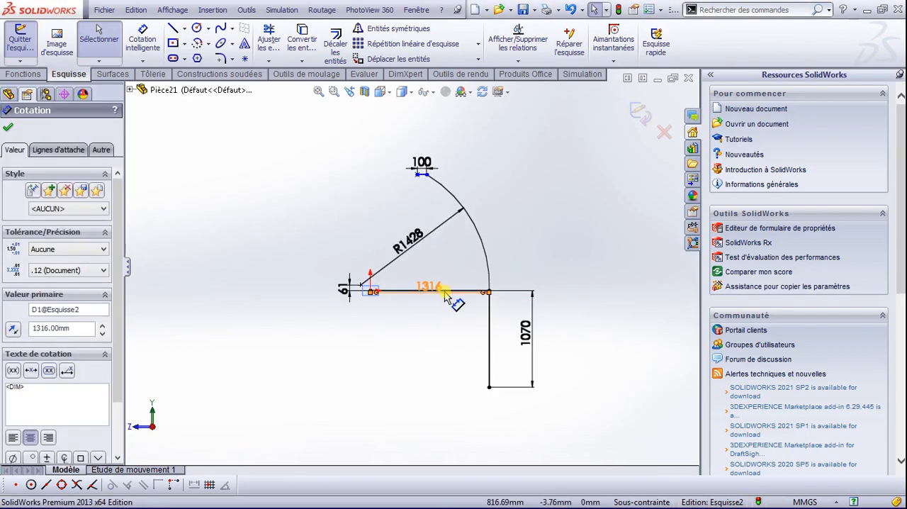
{"action": "key", "text": "Escape"}
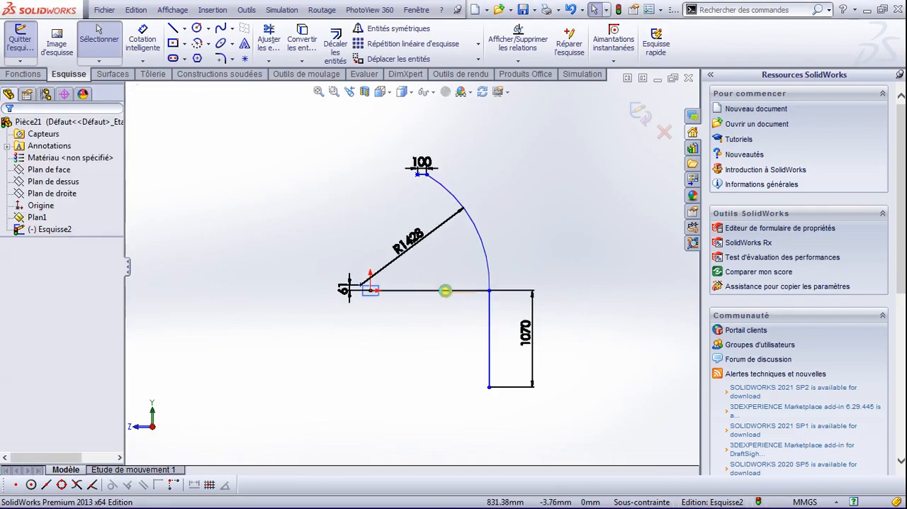
{"action": "left_click", "coordinate": [445, 292]}
{"action": "key", "text": "Delete"}
{"action": "left_click", "coordinate": [383, 268]}
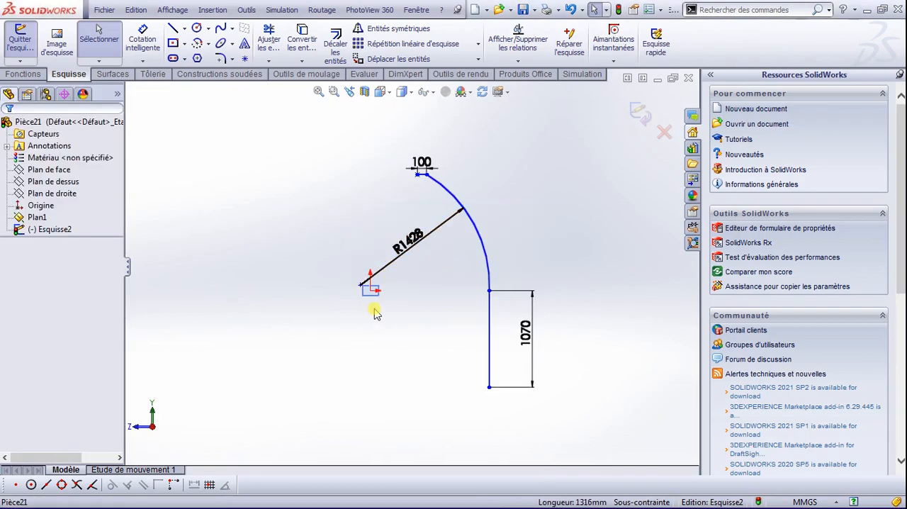
Step: Exit the sketch and add a weldment feature to the part
{"action": "scroll", "coordinate": [431, 253], "scroll_direction": "up", "scroll_amount": 2}
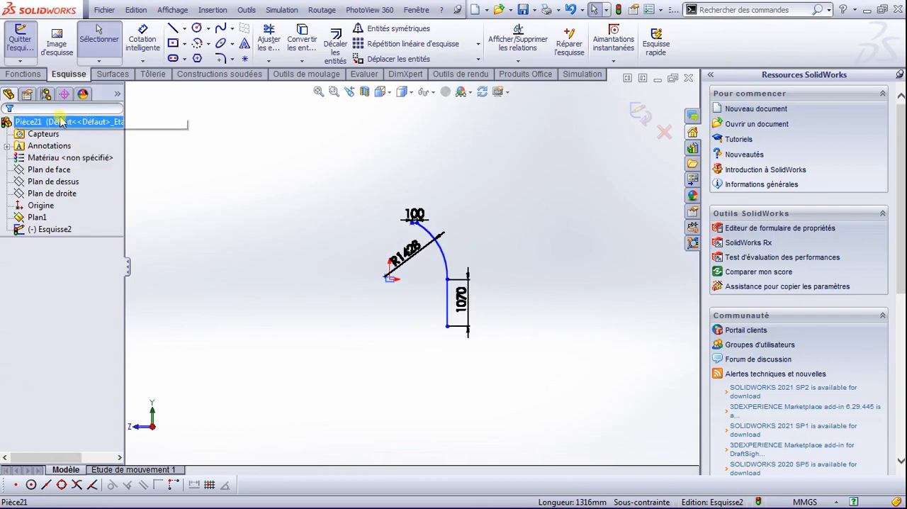
{"action": "left_click", "coordinate": [216, 74]}
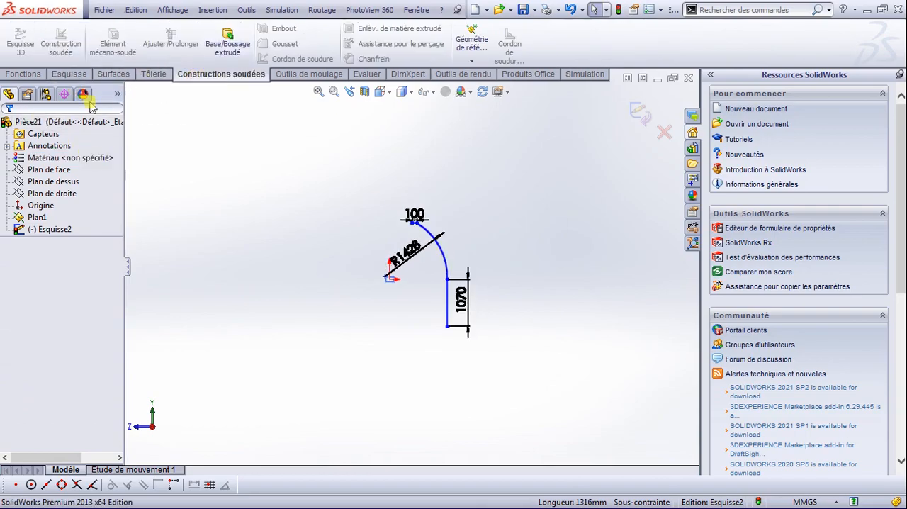
{"action": "left_click", "coordinate": [640, 113]}
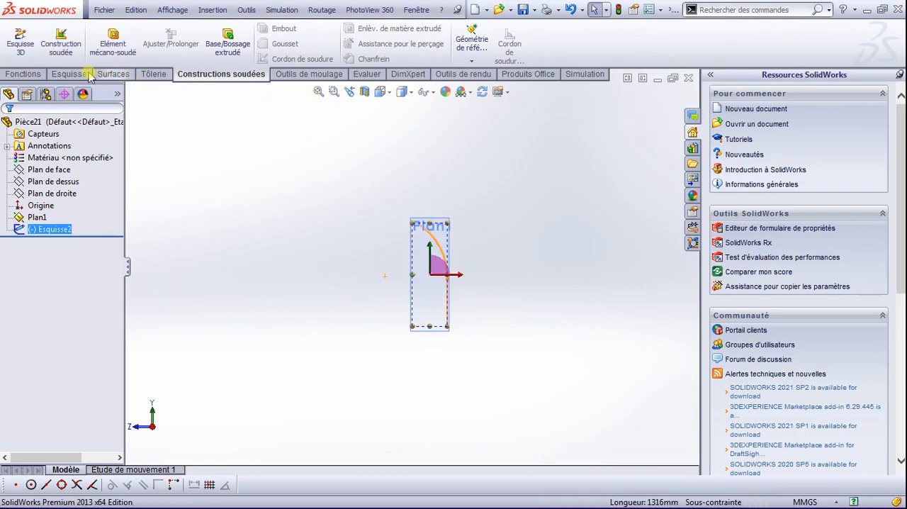
{"action": "left_click", "coordinate": [61, 41]}
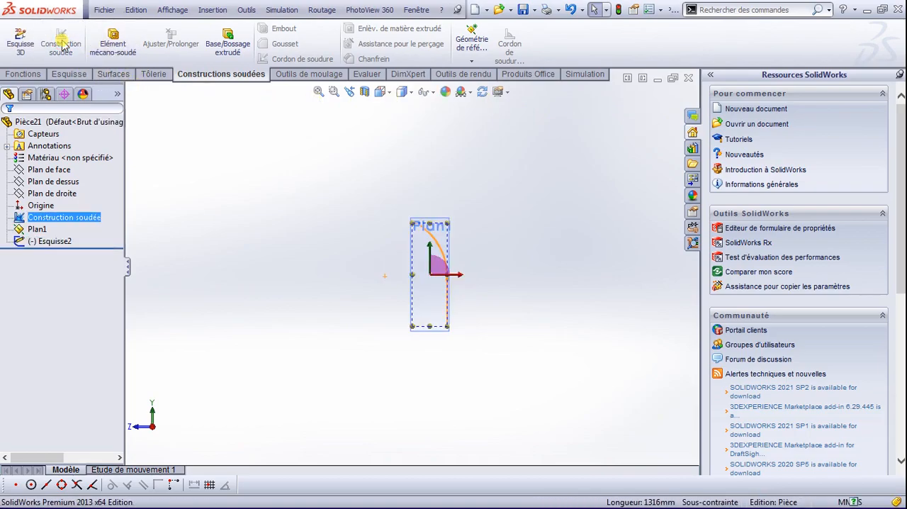
Step: Define a structural member with an iso square tube (tube carré) 40 x 40 x 4 along the 1070 mm line, the arc and the 100 mm line
{"action": "left_click", "coordinate": [112, 48]}
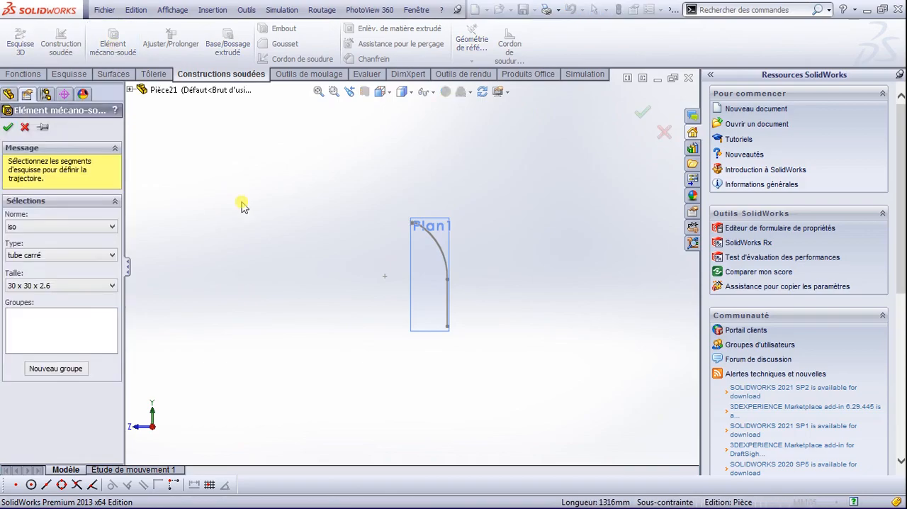
{"action": "scroll", "coordinate": [455, 312], "scroll_direction": "down", "scroll_amount": 2}
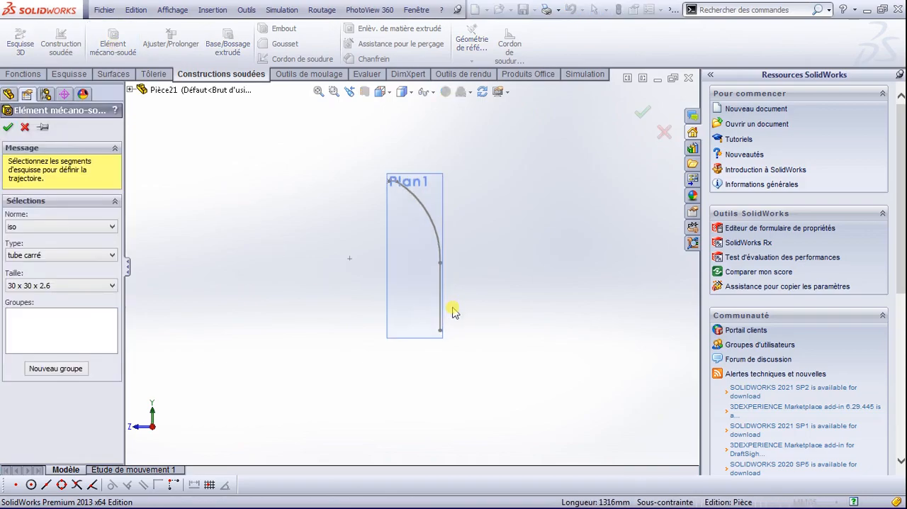
{"action": "left_click", "coordinate": [103, 286]}
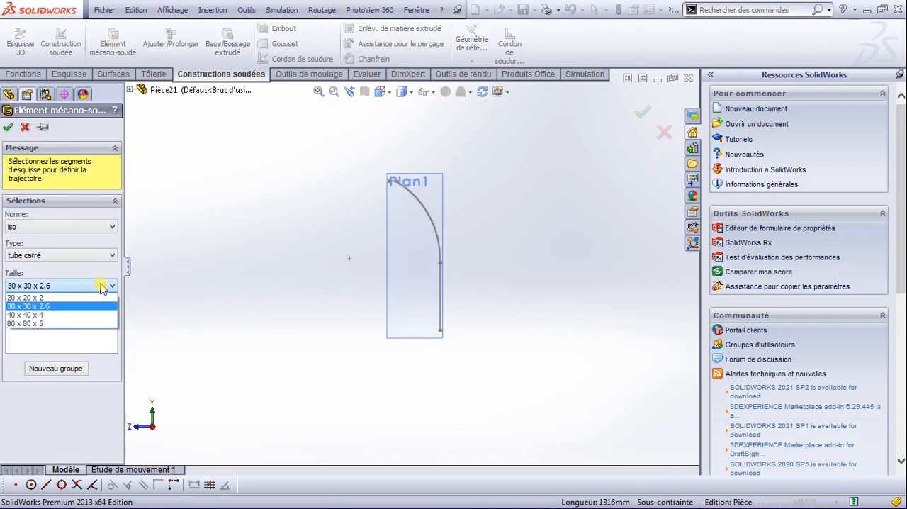
{"action": "left_click", "coordinate": [74, 315]}
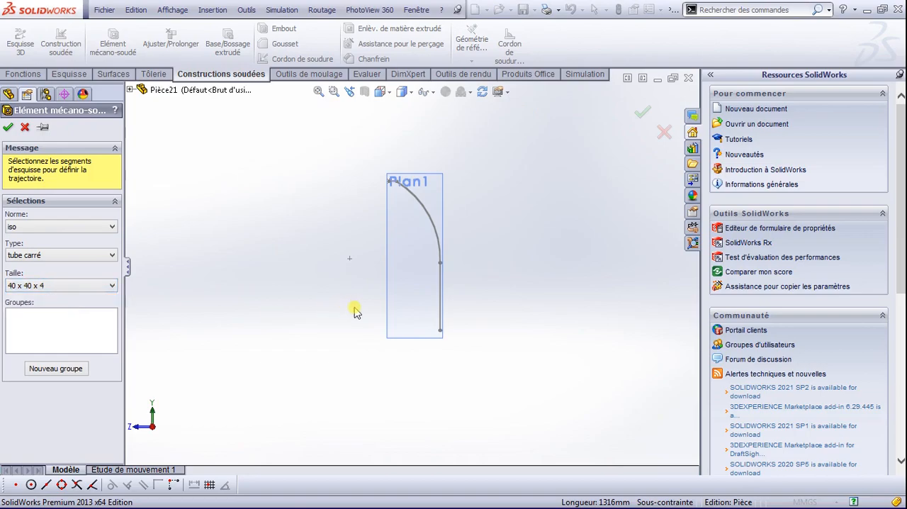
{"action": "left_click", "coordinate": [438, 316]}
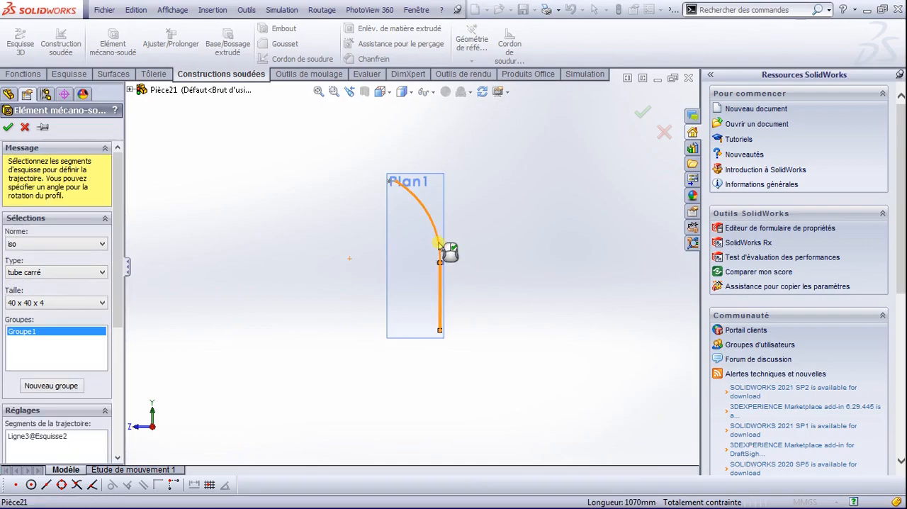
{"action": "left_click", "coordinate": [440, 250]}
{"action": "scroll", "coordinate": [376, 198], "scroll_direction": "down", "scroll_amount": 5}
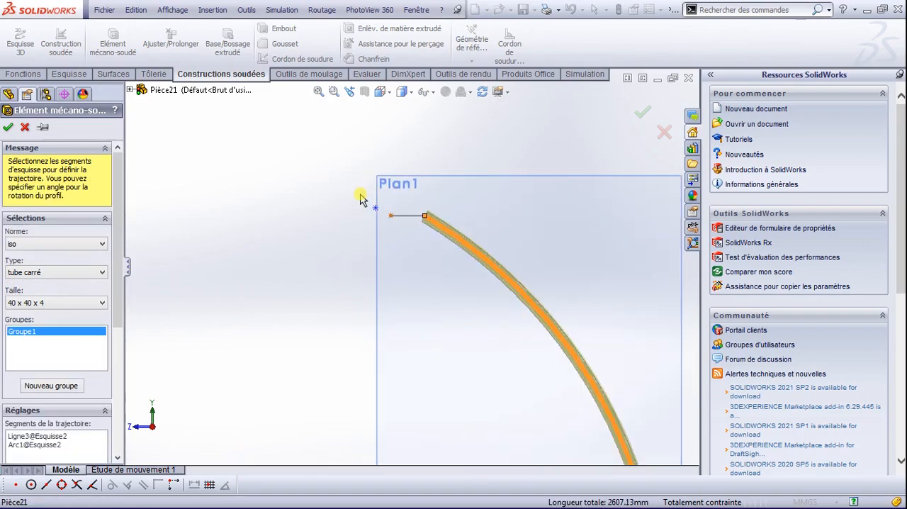
{"action": "left_click", "coordinate": [418, 220]}
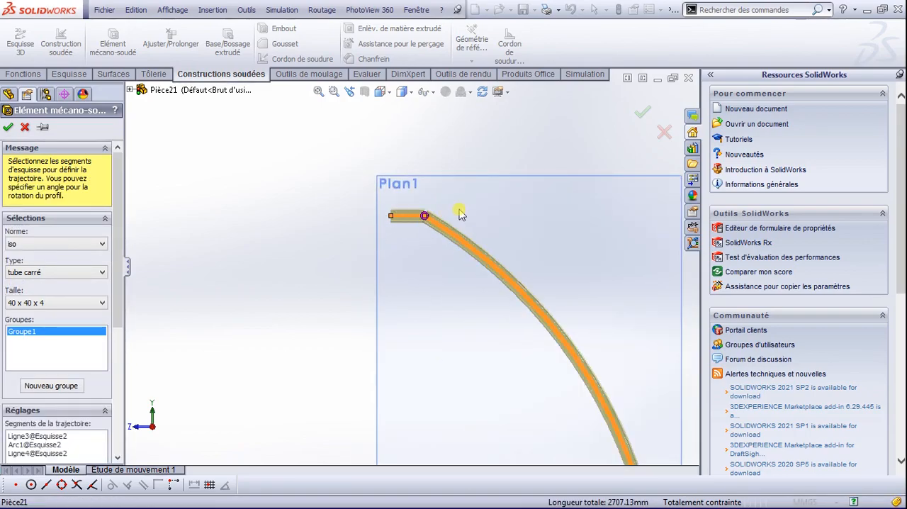
Step: Accept the default corner treatment where the arc meets the 100 mm line and create the structural member
{"action": "scroll", "coordinate": [461, 215], "scroll_direction": "down", "scroll_amount": 4}
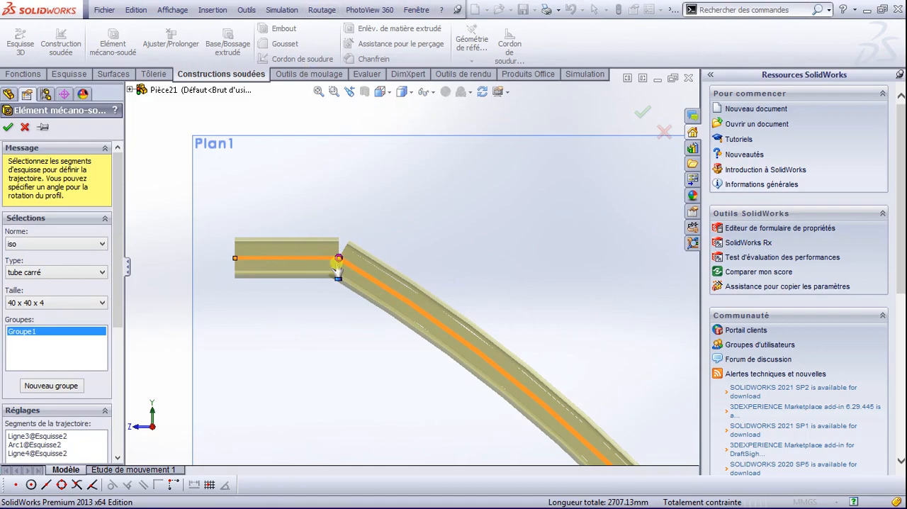
{"action": "left_click", "coordinate": [339, 258]}
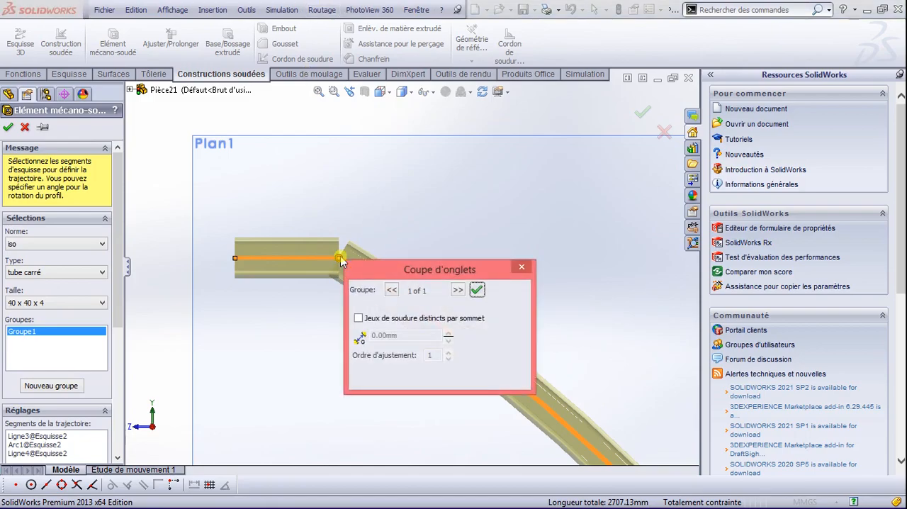
{"action": "left_click", "coordinate": [457, 291]}
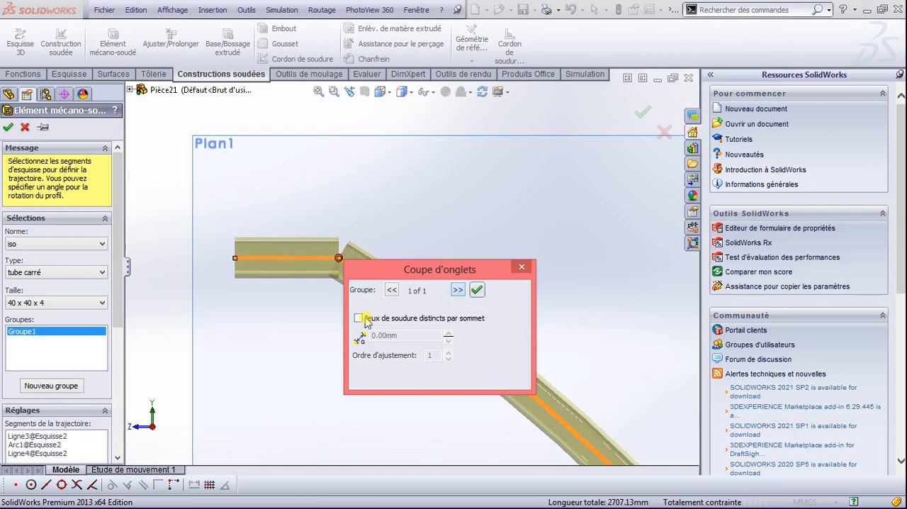
{"action": "left_click", "coordinate": [476, 290]}
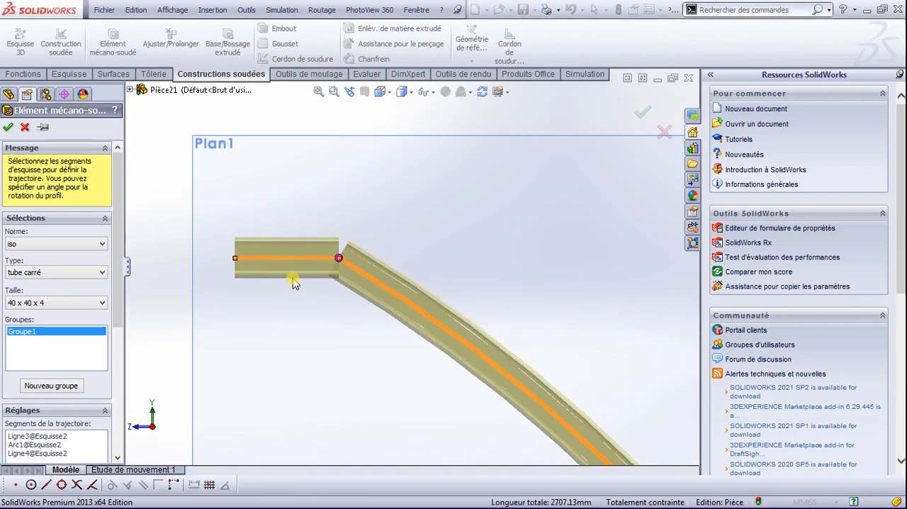
{"action": "left_click", "coordinate": [8, 126]}
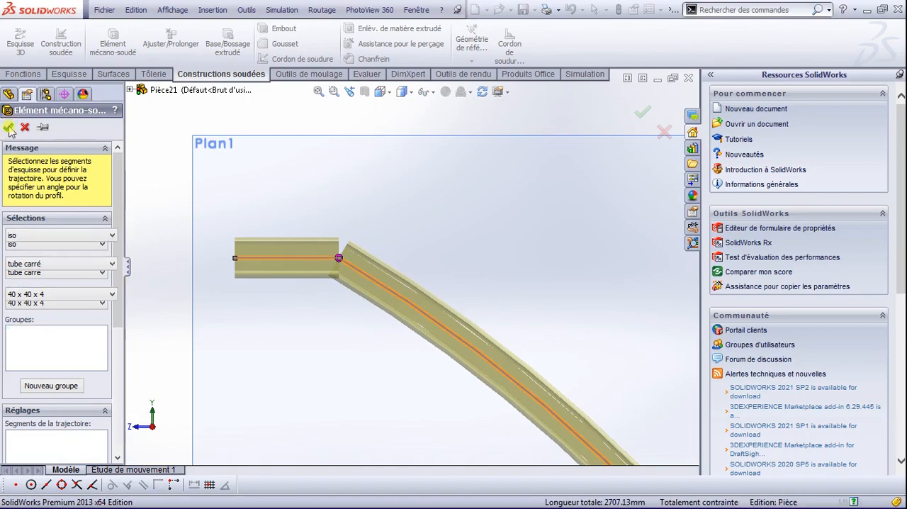
Step: Examine the joint between the short straight tube and the curved tube, and expand the structural member feature in the tree
{"action": "scroll", "coordinate": [319, 308], "scroll_direction": "up", "scroll_amount": 2}
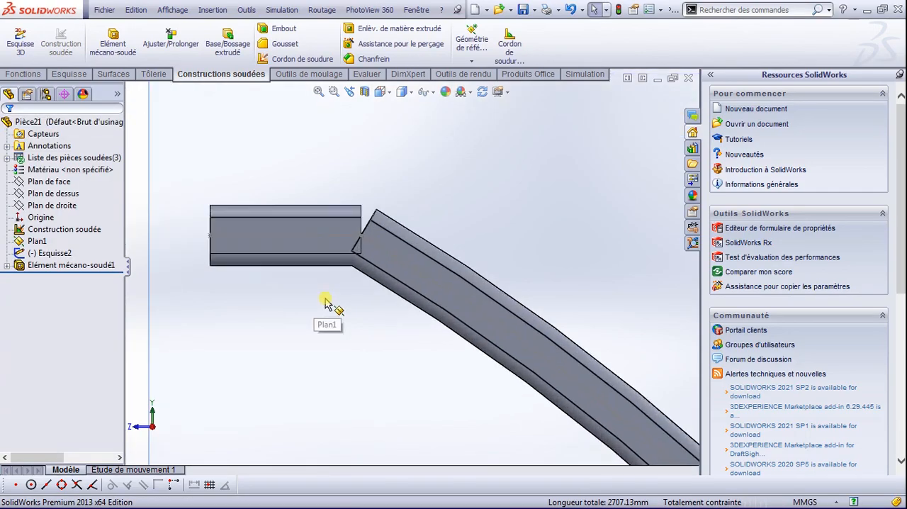
{"action": "scroll", "coordinate": [422, 296], "scroll_direction": "up", "scroll_amount": 2}
{"action": "scroll", "coordinate": [425, 297], "scroll_direction": "up", "scroll_amount": 5}
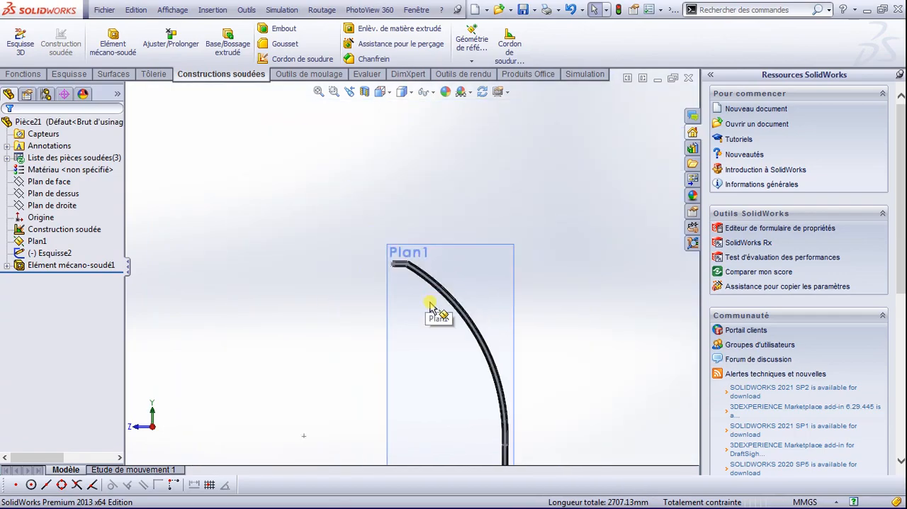
{"action": "scroll", "coordinate": [393, 224], "scroll_direction": "down", "scroll_amount": 3}
{"action": "left_click", "coordinate": [83, 267]}
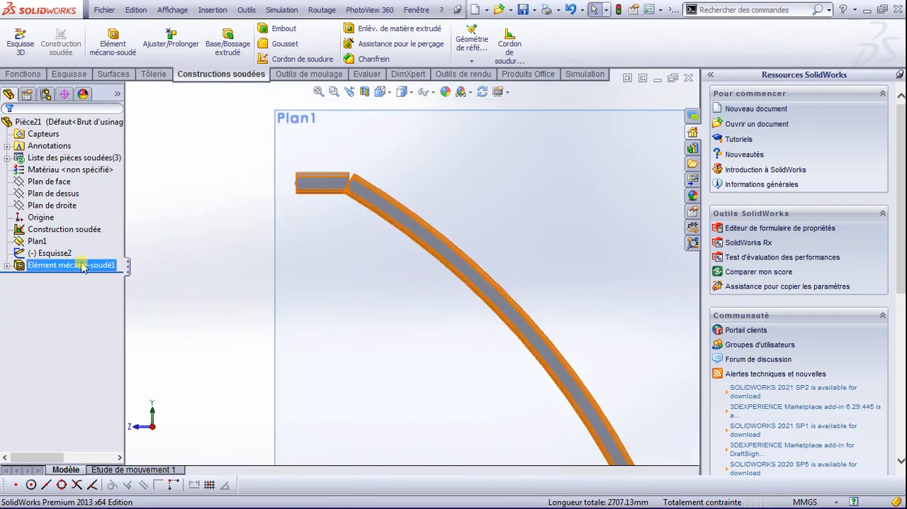
{"action": "left_click", "coordinate": [7, 266]}
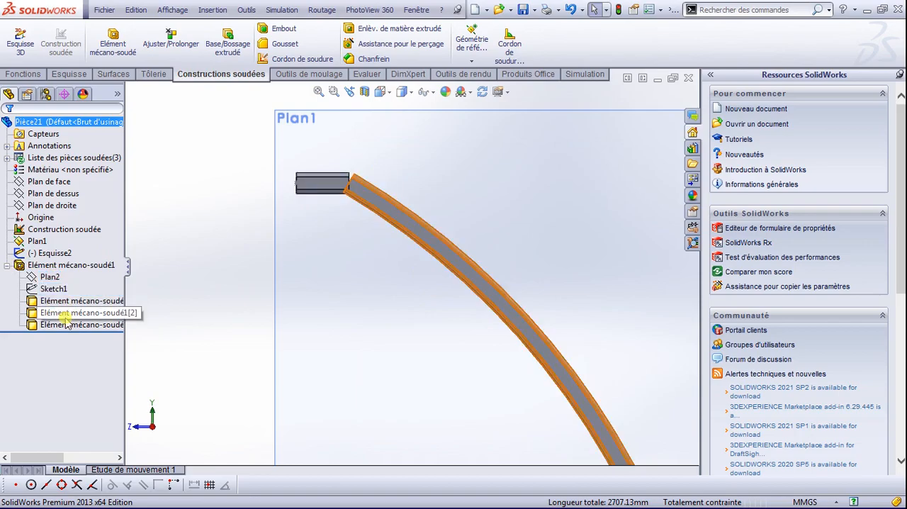
{"action": "left_click", "coordinate": [61, 264]}
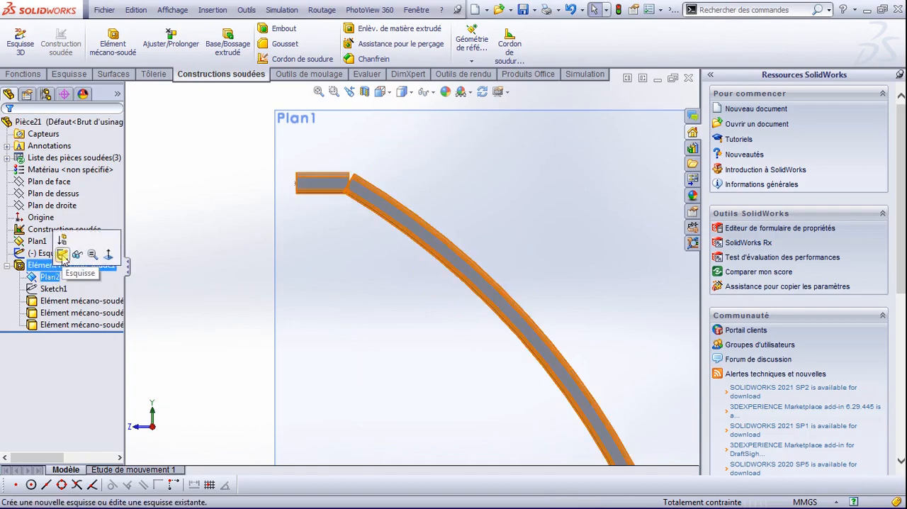
{"action": "left_click", "coordinate": [62, 253]}
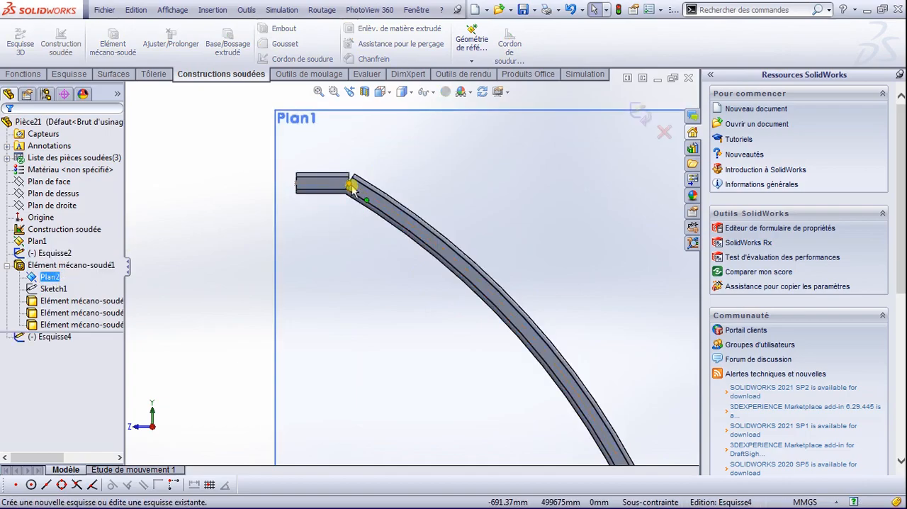
{"action": "left_click", "coordinate": [63, 337]}
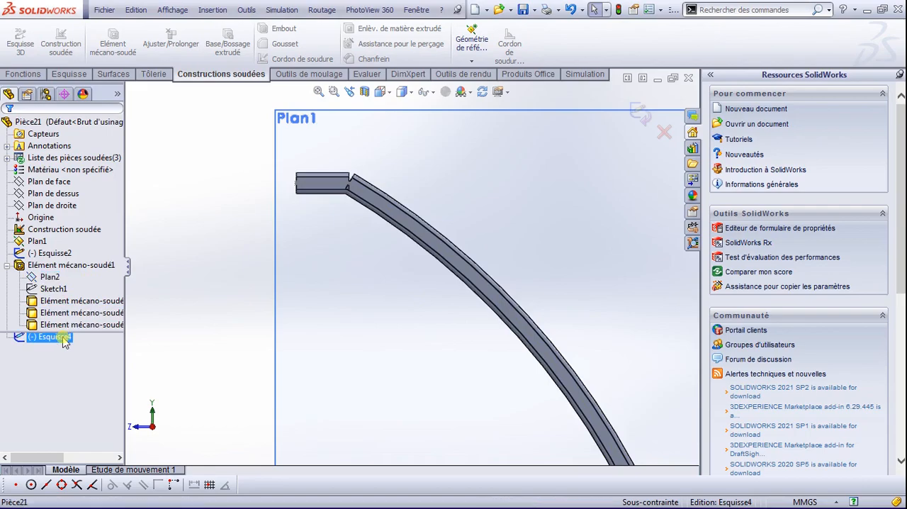
{"action": "left_click", "coordinate": [86, 336]}
{"action": "left_click", "coordinate": [668, 132]}
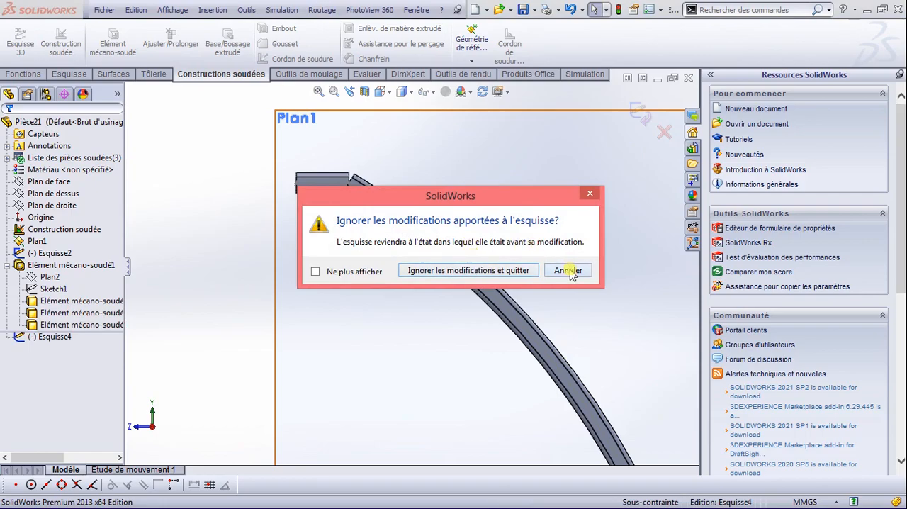
{"action": "left_click", "coordinate": [571, 273]}
{"action": "left_click", "coordinate": [638, 116]}
Step: Open the structural member's profile sketch for editing and try the sketch fillet command at 10 mm radius
{"action": "left_click", "coordinate": [53, 289]}
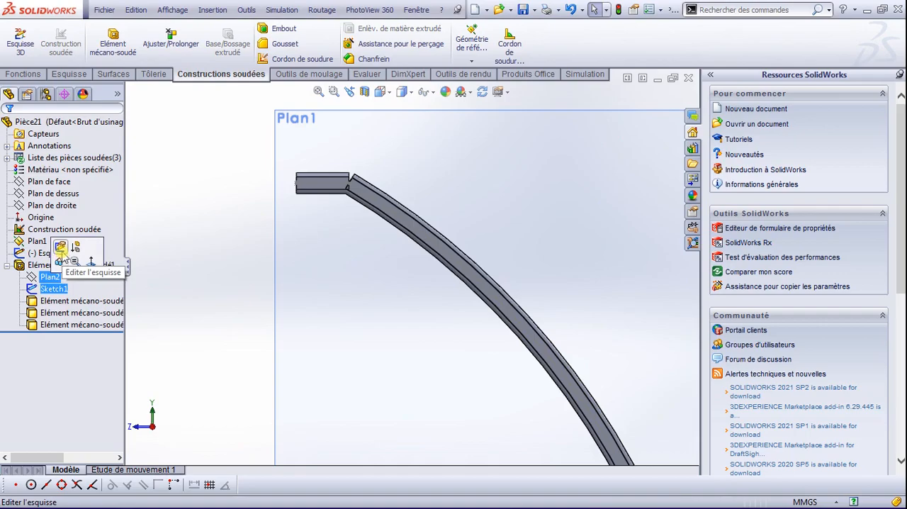
{"action": "left_click", "coordinate": [61, 248]}
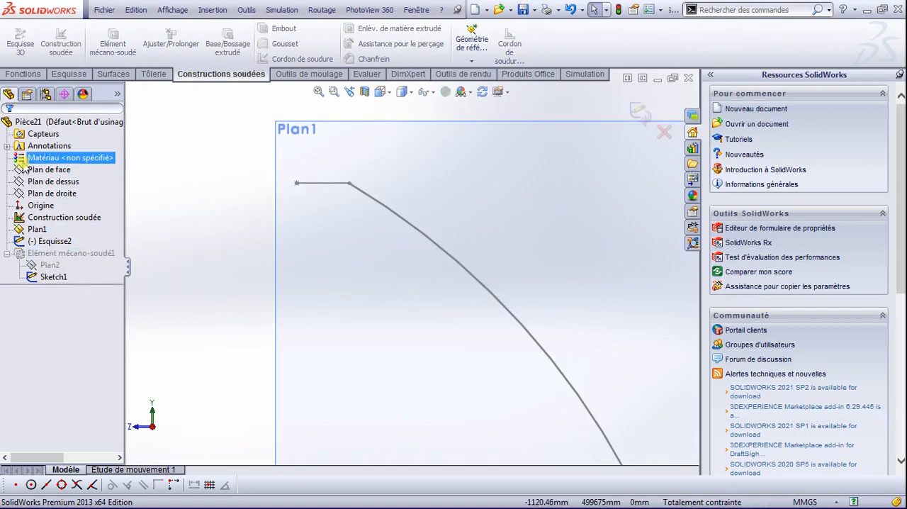
{"action": "left_click", "coordinate": [66, 74]}
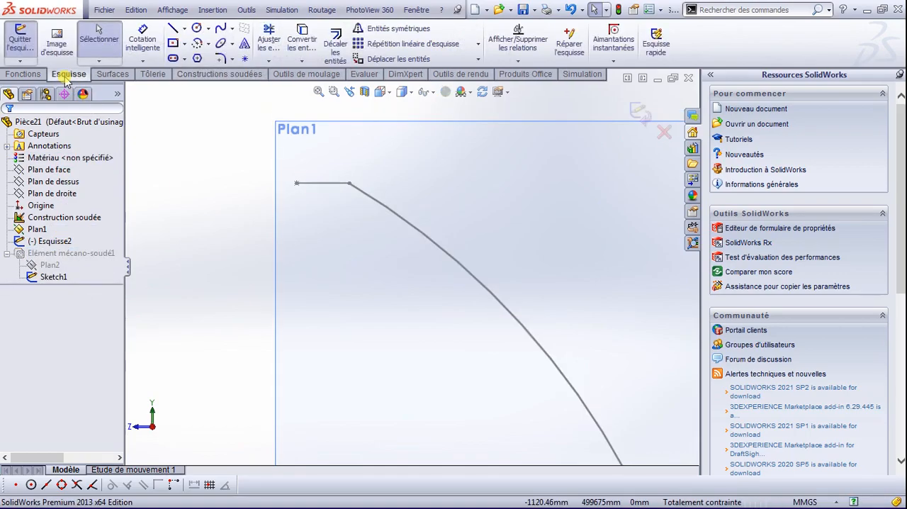
{"action": "left_click", "coordinate": [222, 58]}
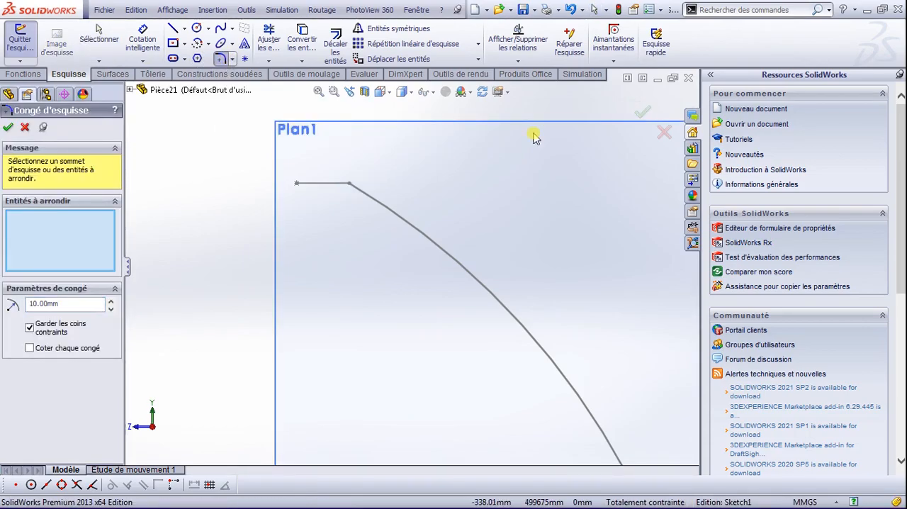
{"action": "scroll", "coordinate": [532, 135], "scroll_direction": "down", "scroll_amount": 3}
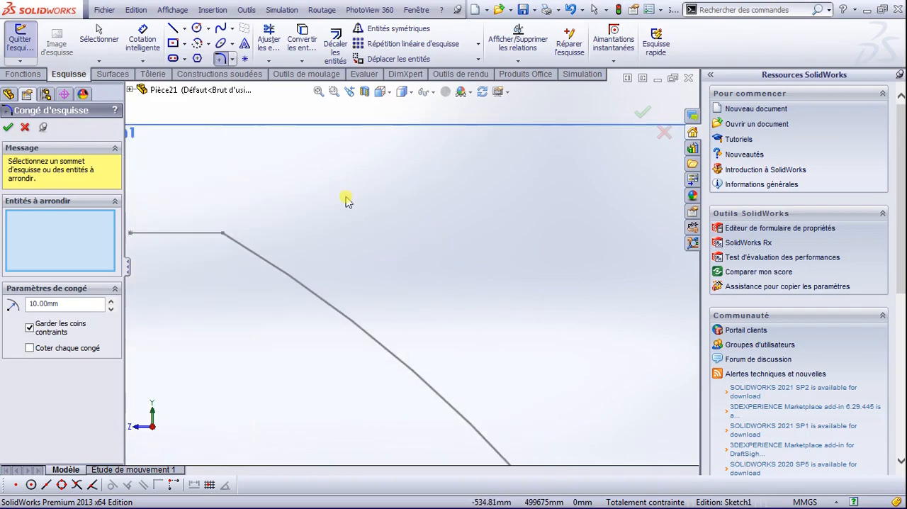
{"action": "left_click", "coordinate": [8, 128]}
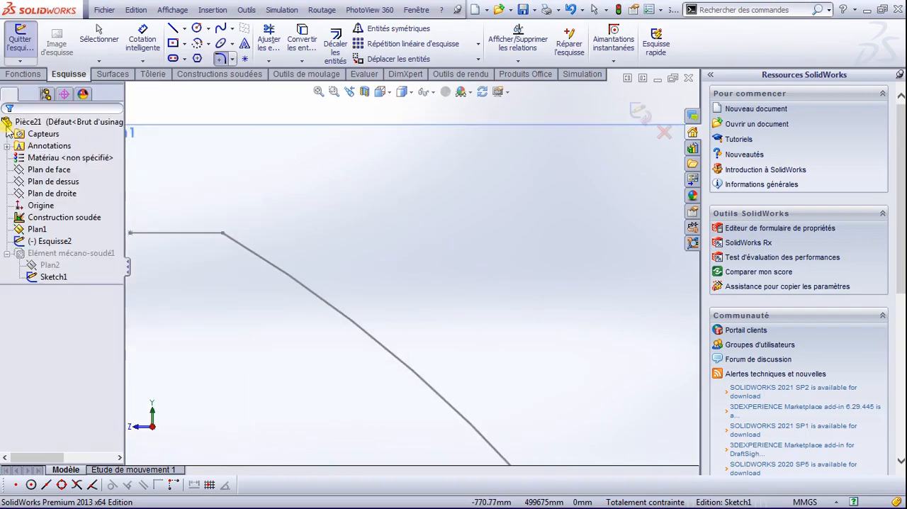
Step: Try to round the corner between the 100 mm line and the arc with a 30 mm sketch fillet, and leave the profile sketch
{"action": "left_click", "coordinate": [154, 233]}
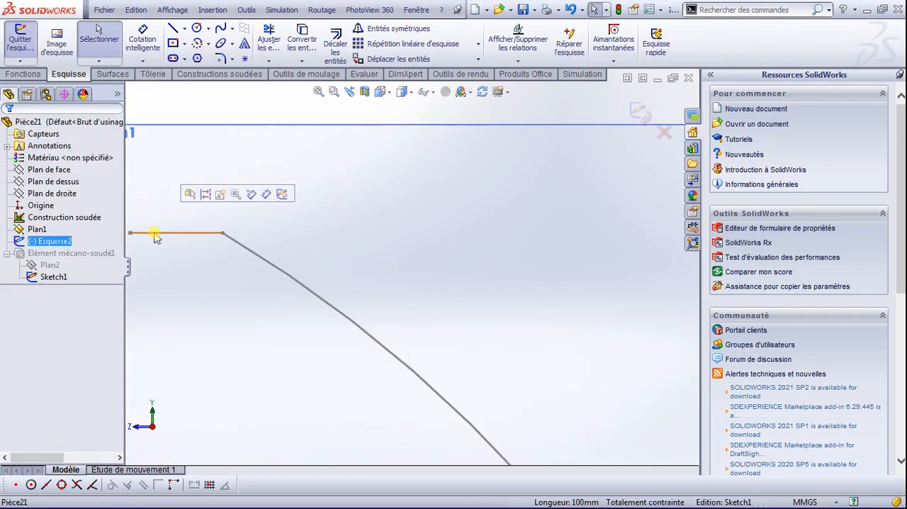
{"action": "left_click", "coordinate": [231, 241]}
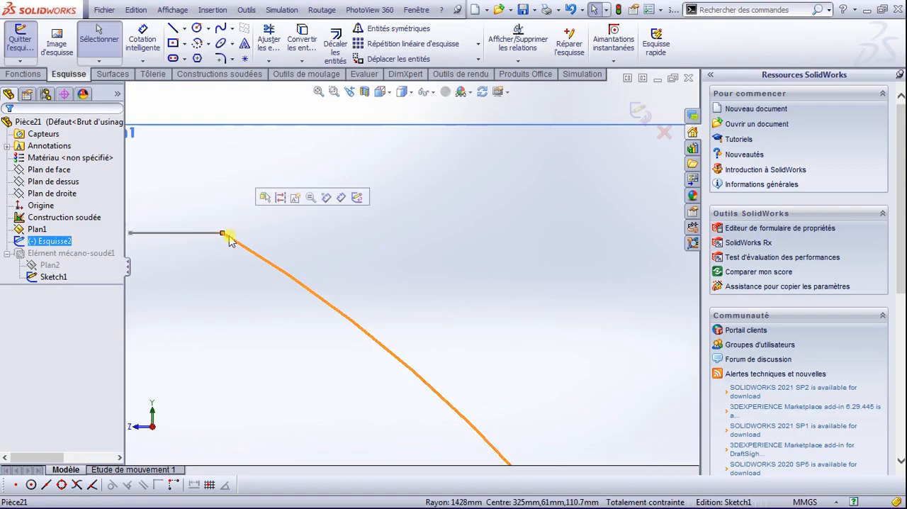
{"action": "left_click", "coordinate": [221, 58]}
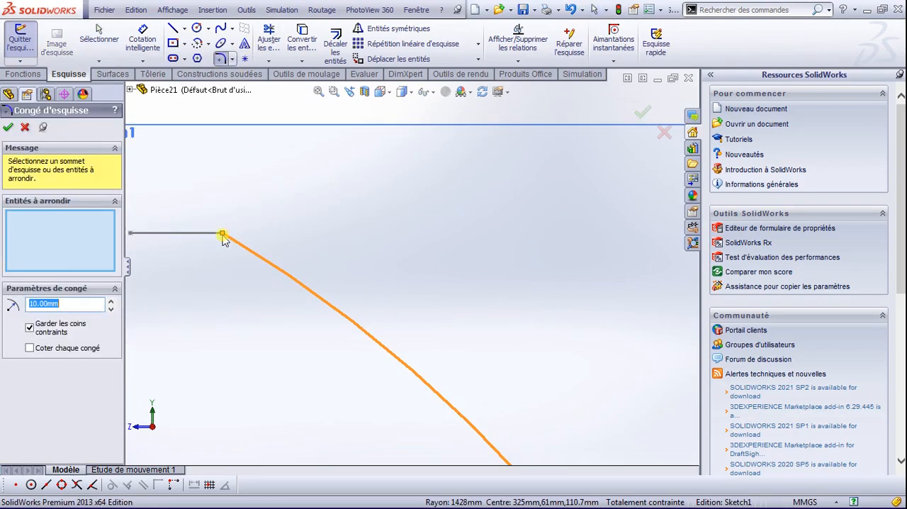
{"action": "left_click", "coordinate": [111, 300]}
{"action": "left_click", "coordinate": [111, 301]}
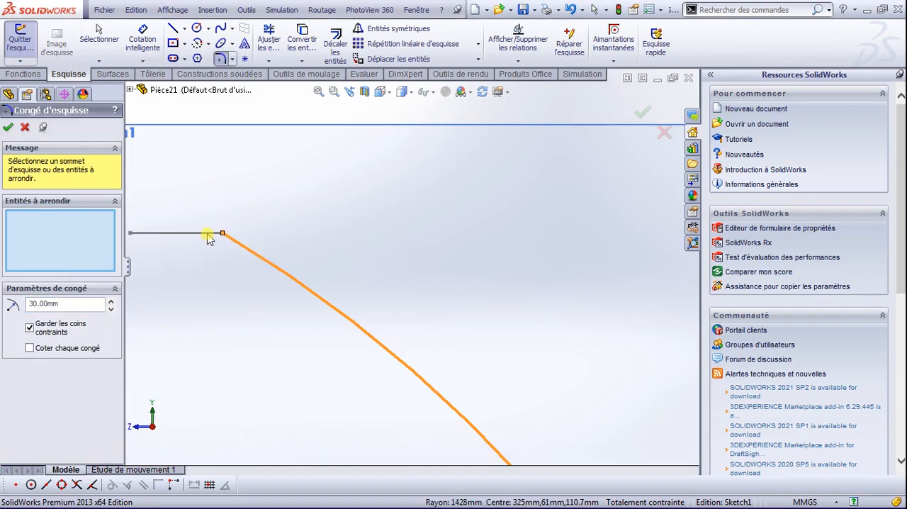
{"action": "left_click", "coordinate": [8, 127]}
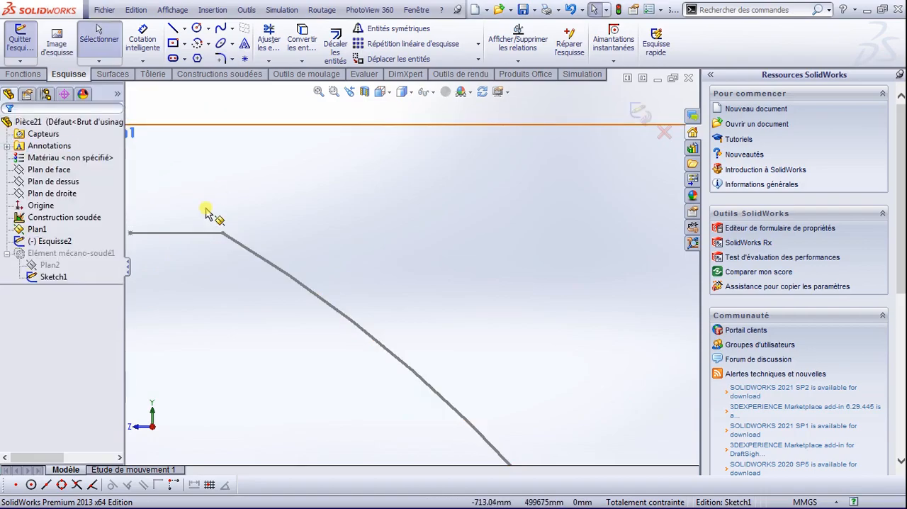
{"action": "left_click", "coordinate": [55, 277]}
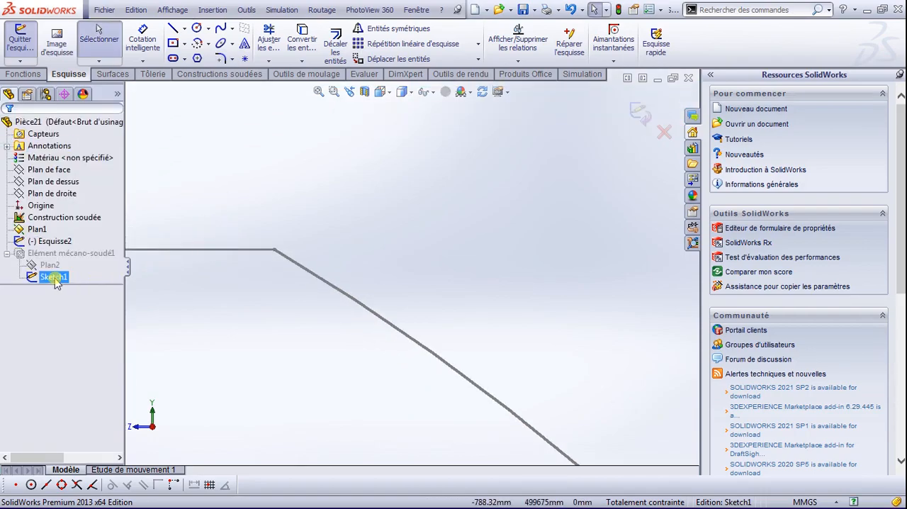
{"action": "left_click", "coordinate": [50, 242]}
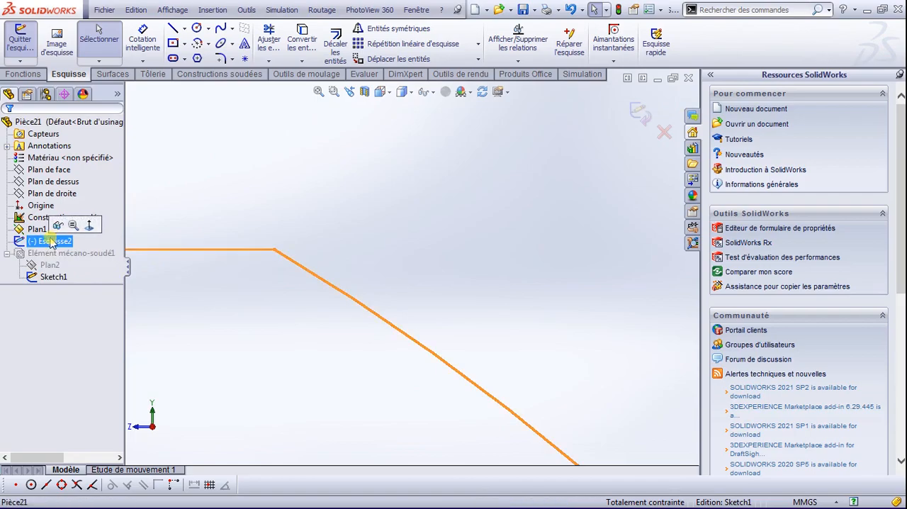
{"action": "left_click", "coordinate": [19, 257], "text": "ctrl"}
{"action": "left_click", "coordinate": [642, 133]}
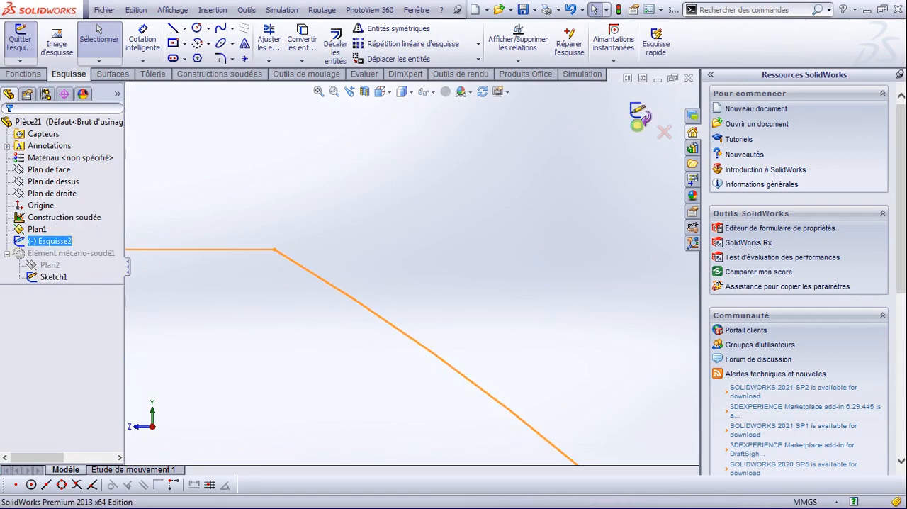
Step: Edit the path sketch Esquisse2, add a 130 mm sketch fillet where the 100 mm line meets the large arc, and exit the sketch
{"action": "left_click", "coordinate": [33, 255]}
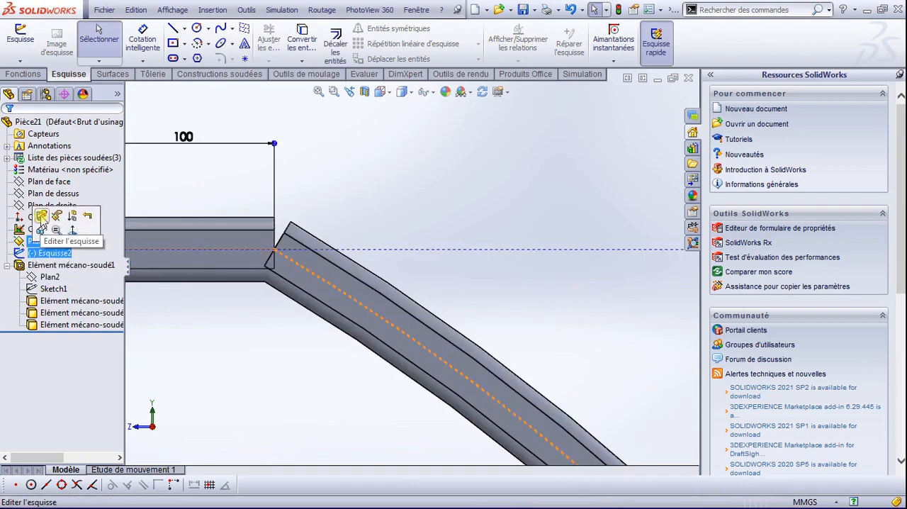
{"action": "left_click", "coordinate": [41, 216]}
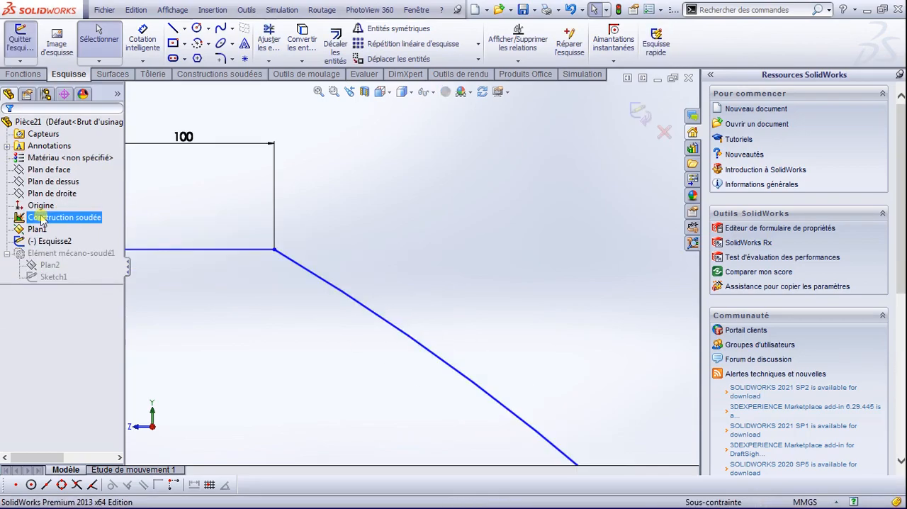
{"action": "left_click", "coordinate": [220, 58]}
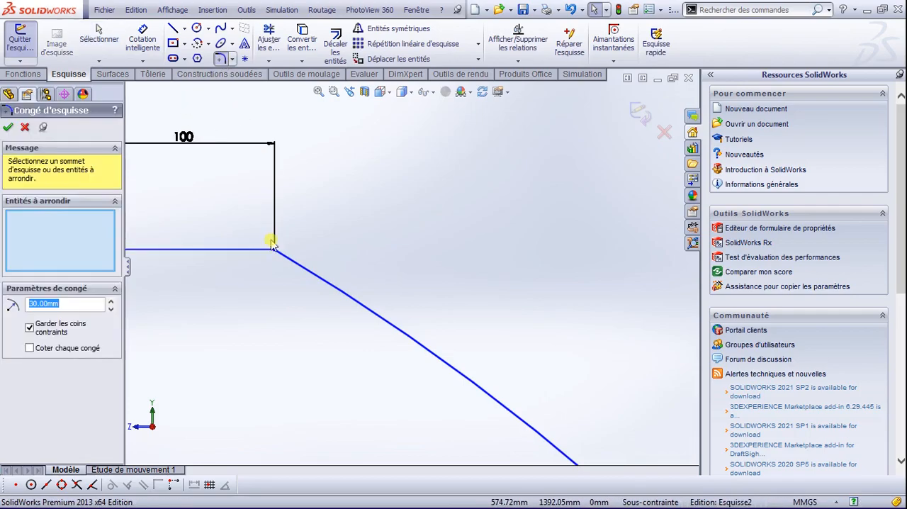
{"action": "left_click", "coordinate": [274, 250]}
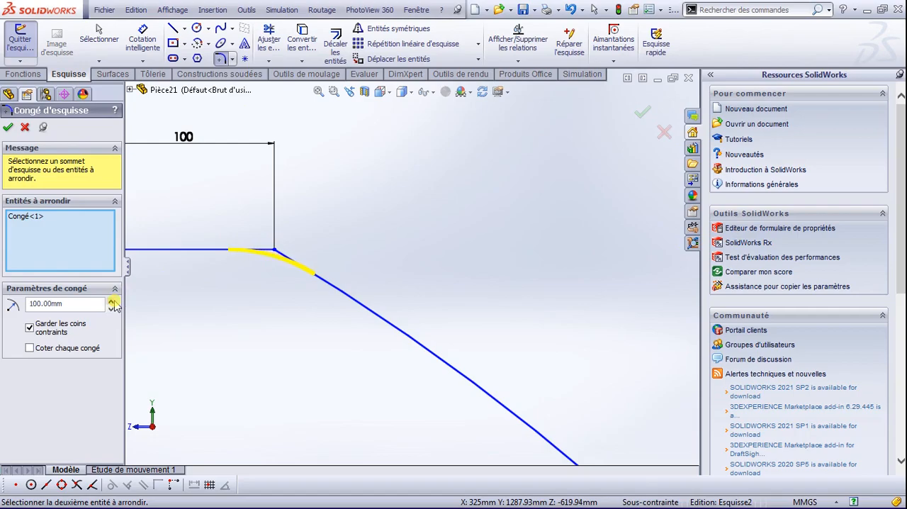
{"action": "left_click", "coordinate": [8, 127]}
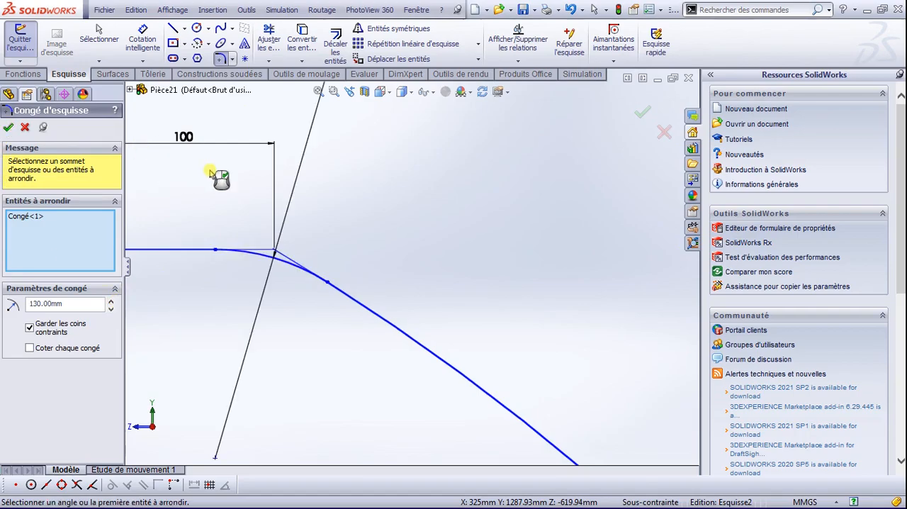
{"action": "left_click", "coordinate": [8, 129]}
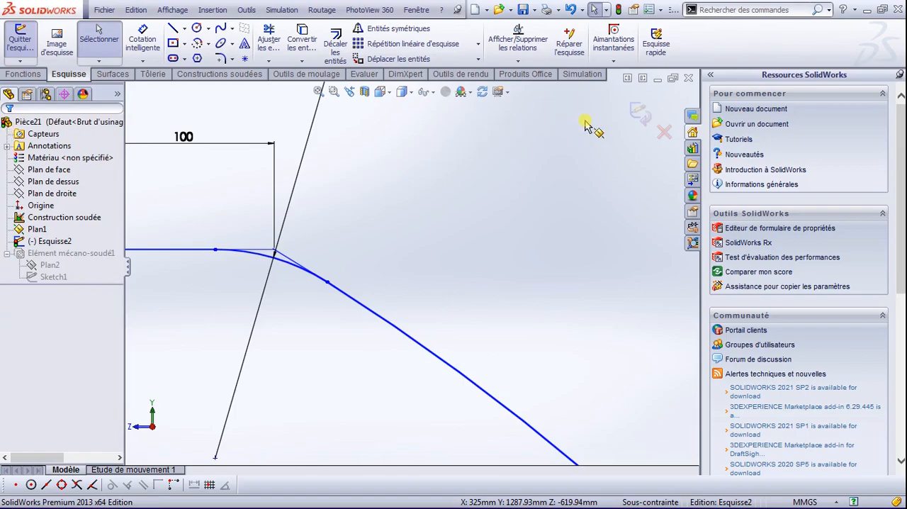
{"action": "left_click", "coordinate": [640, 115]}
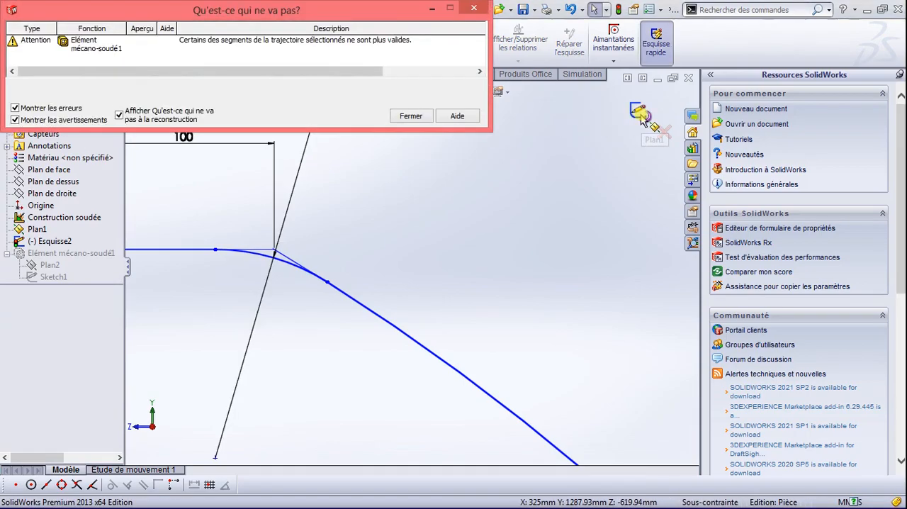
{"action": "left_click", "coordinate": [411, 116]}
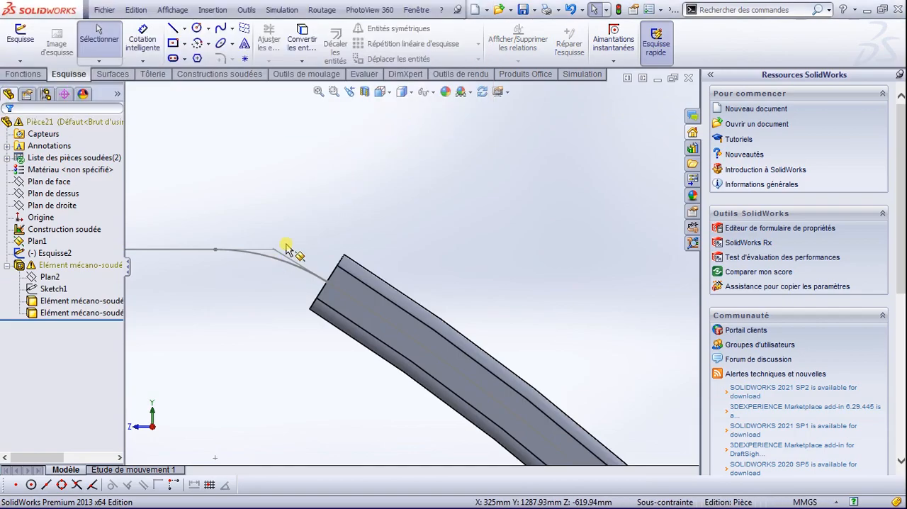
Step: Edit the structural member to add the fillet arc and the short horizontal line to its path segments
{"action": "left_click", "coordinate": [81, 267]}
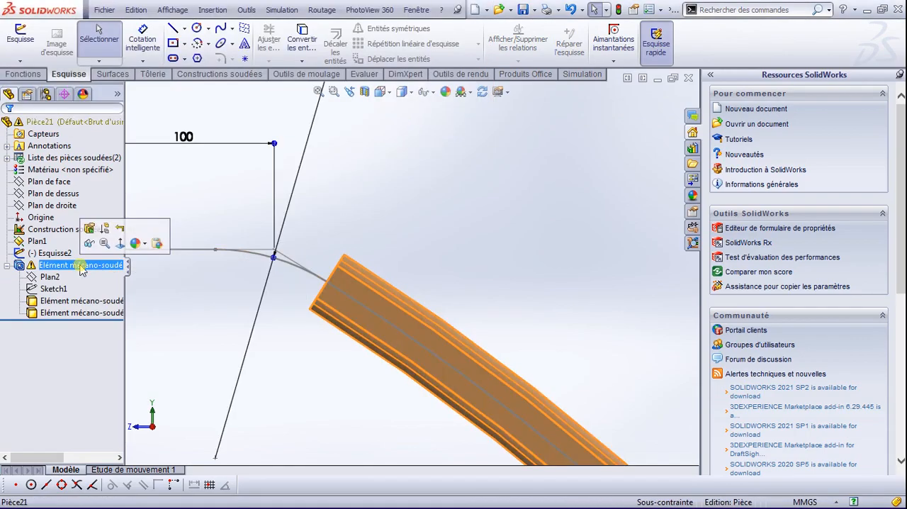
{"action": "left_click", "coordinate": [89, 227]}
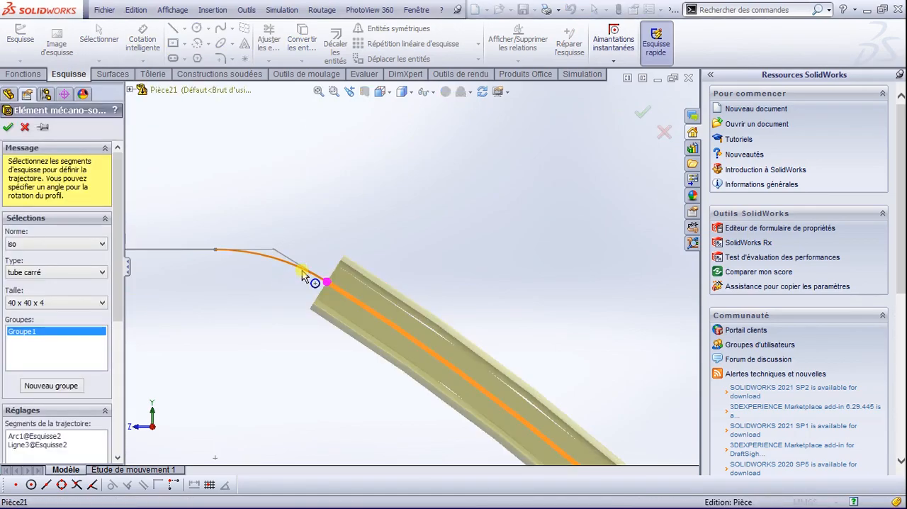
{"action": "left_click", "coordinate": [306, 277]}
{"action": "left_click", "coordinate": [188, 256]}
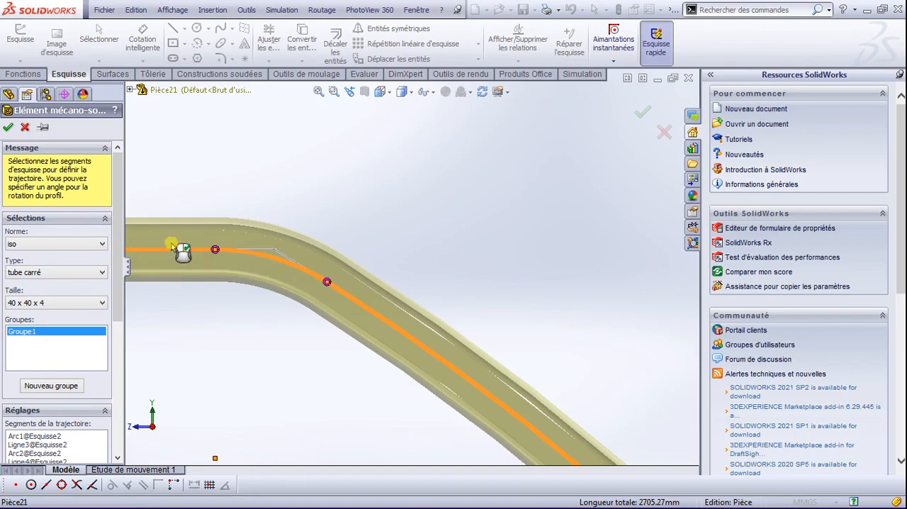
{"action": "left_click", "coordinate": [8, 128]}
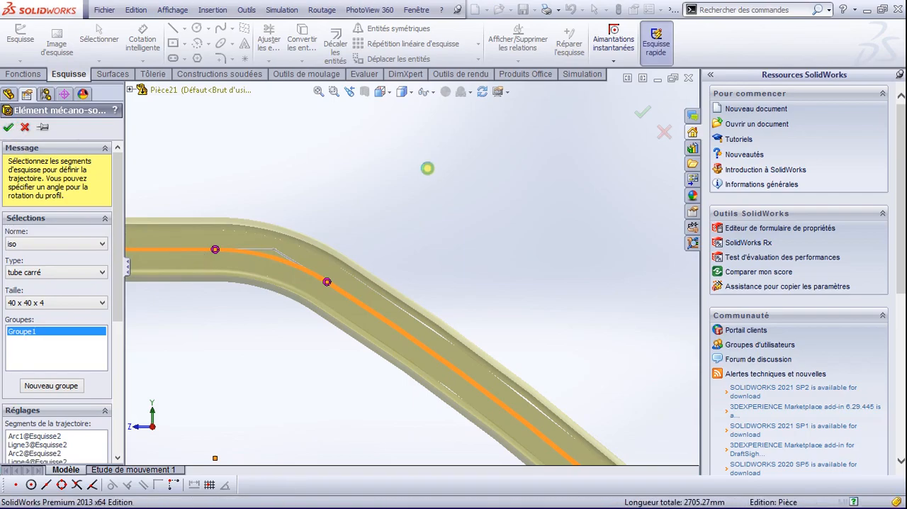
Step: Examine the rounded tube corner and view the whole bent tube in isometric orientation
{"action": "left_click", "coordinate": [473, 238]}
{"action": "scroll", "coordinate": [355, 260], "scroll_direction": "down", "scroll_amount": 1}
{"action": "scroll", "coordinate": [361, 268], "scroll_direction": "up", "scroll_amount": 13}
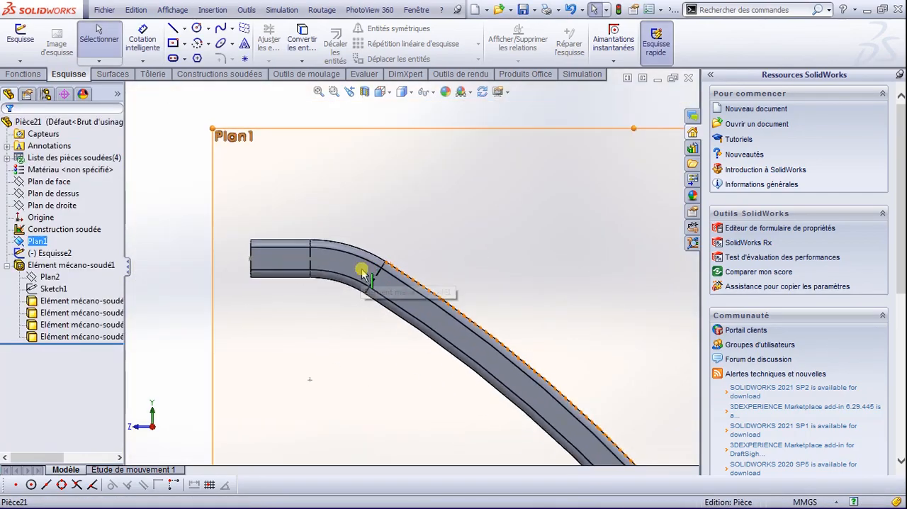
{"action": "scroll", "coordinate": [429, 315], "scroll_direction": "up", "scroll_amount": 2}
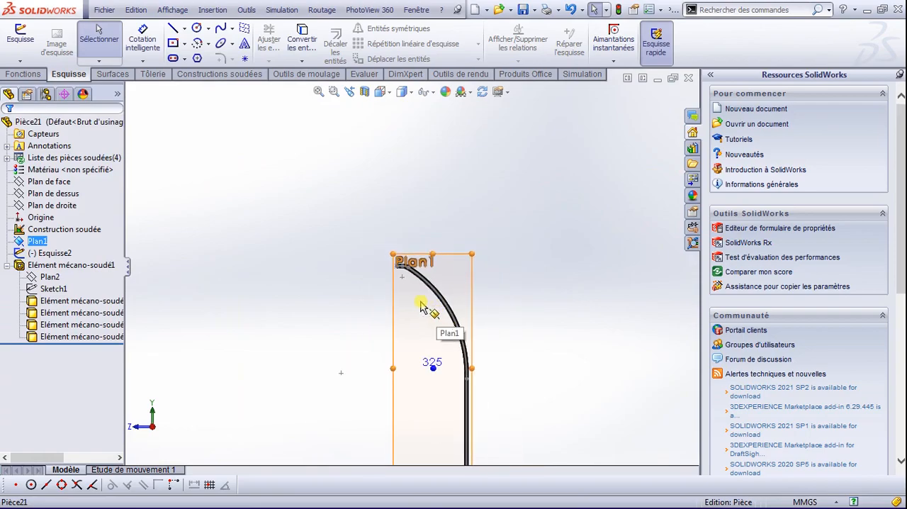
{"action": "left_click", "coordinate": [504, 374]}
{"action": "scroll", "coordinate": [497, 390], "scroll_direction": "down", "scroll_amount": 1}
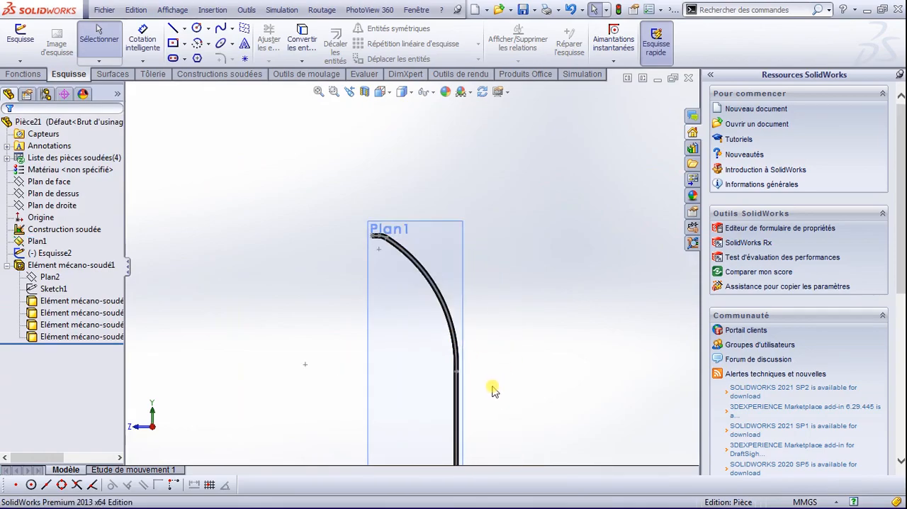
{"action": "key", "text": "space"}
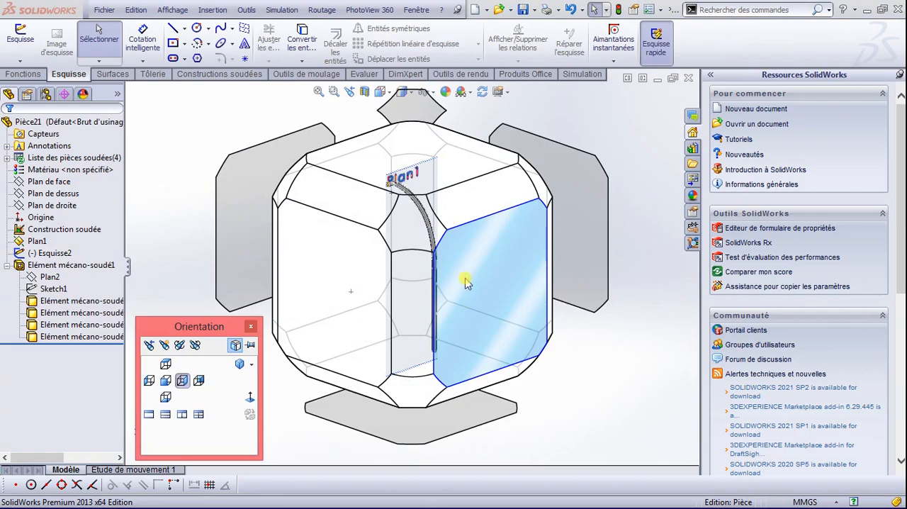
{"action": "left_click", "coordinate": [420, 243]}
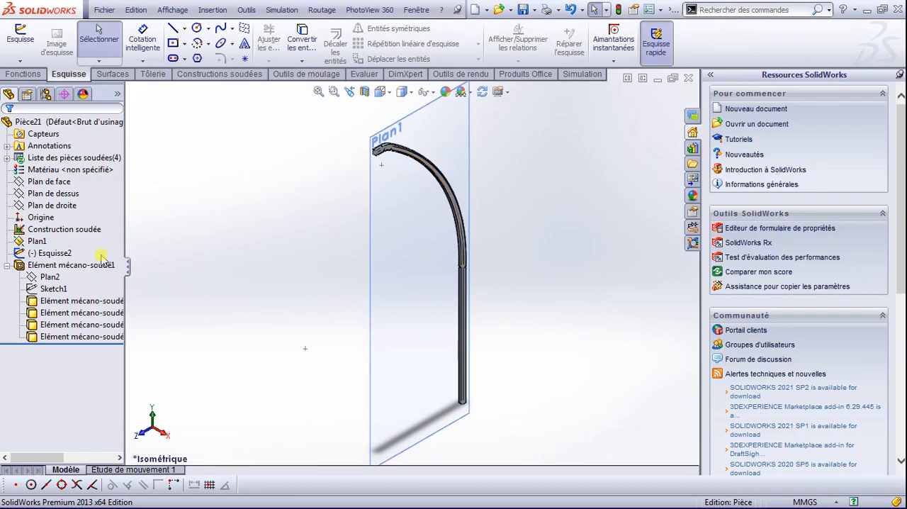
Step: Start a mirror feature with Plan de droite as the mirror plane
{"action": "left_click", "coordinate": [6, 265]}
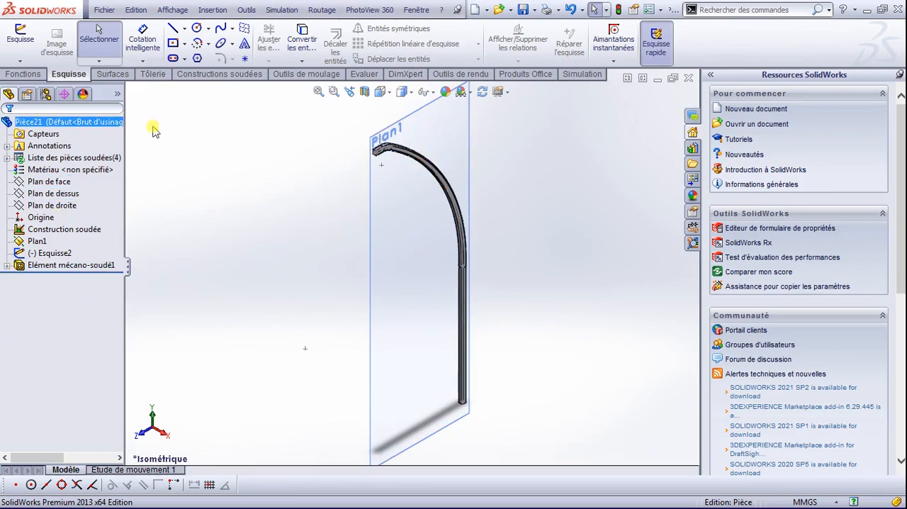
{"action": "left_click", "coordinate": [22, 74]}
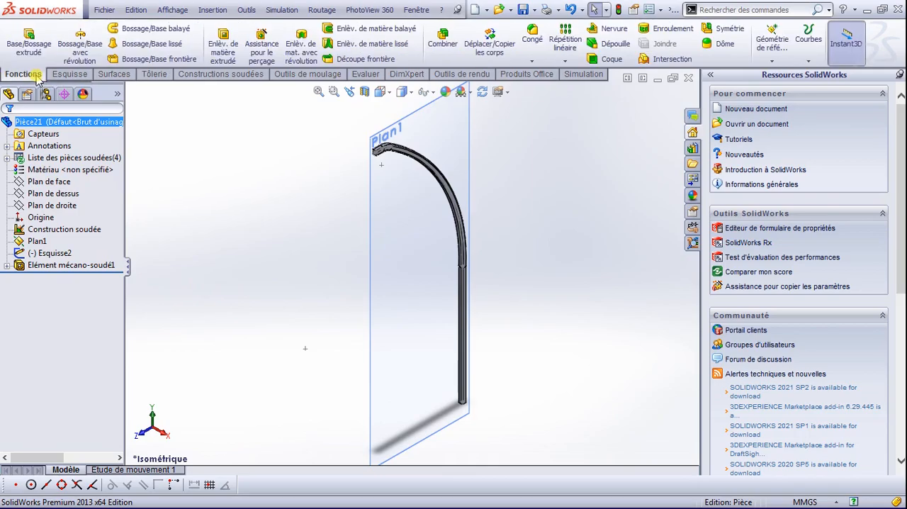
{"action": "left_click", "coordinate": [721, 29]}
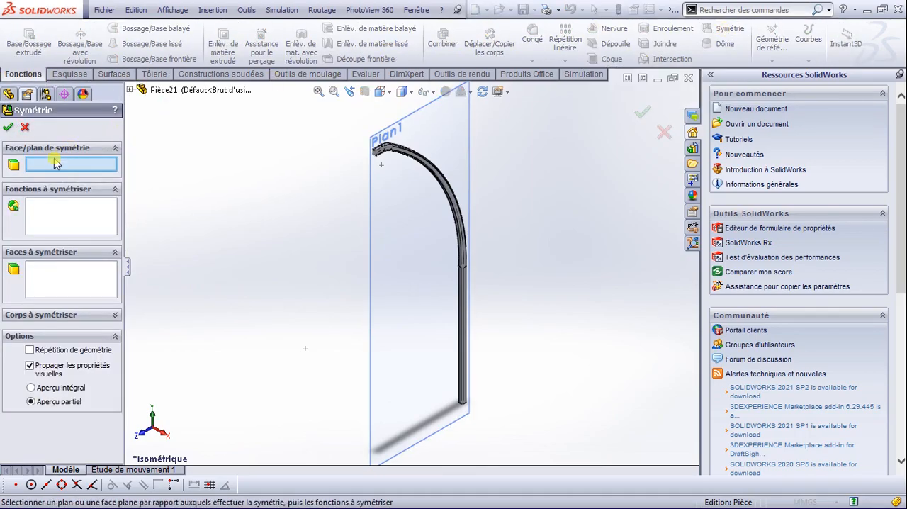
{"action": "left_click", "coordinate": [134, 91]}
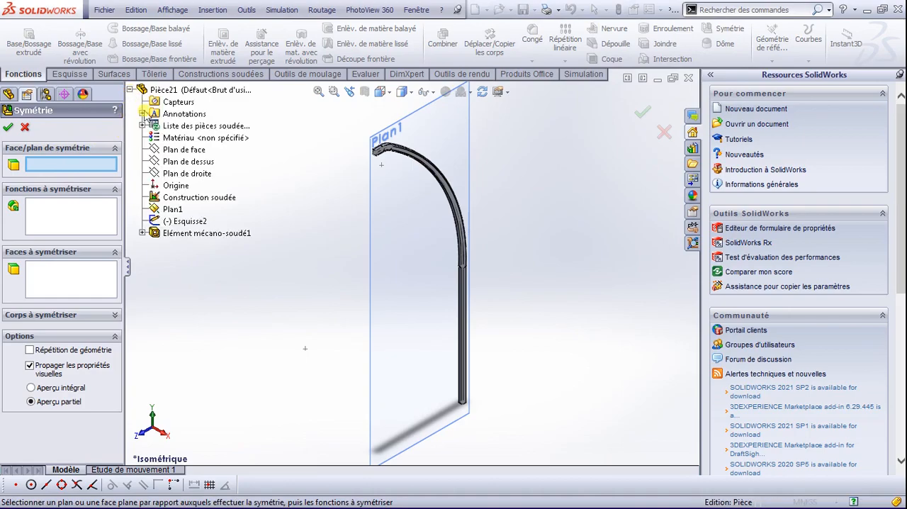
{"action": "left_click", "coordinate": [179, 175]}
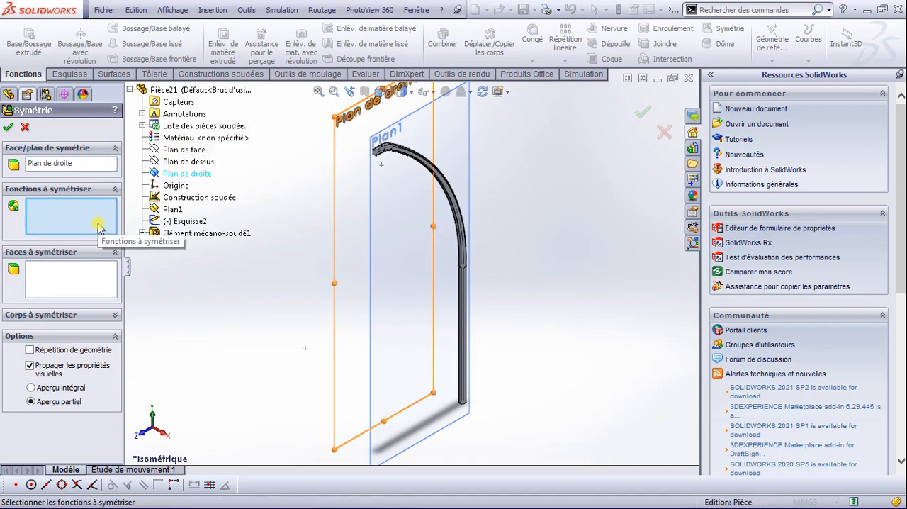
Step: Try to mirror Elément mécano-soudé1 as a feature, and remove it from the features to mirror
{"action": "left_click", "coordinate": [154, 235]}
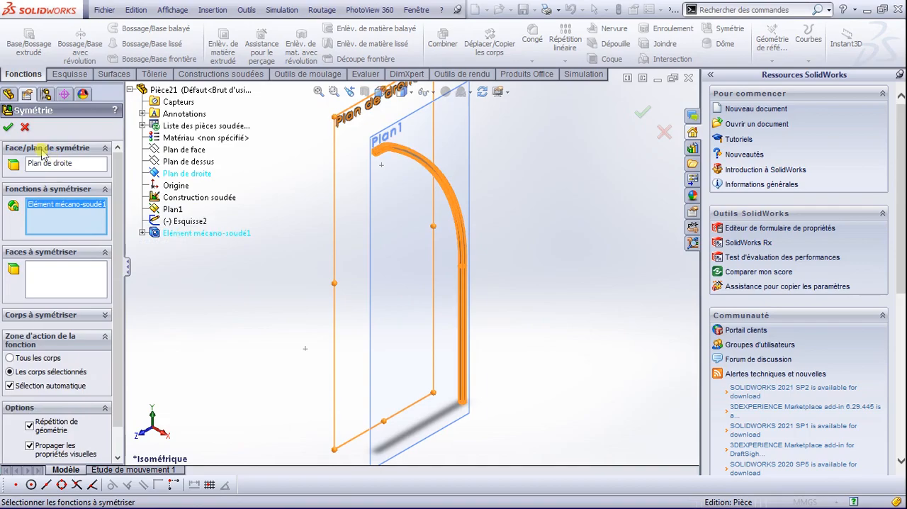
{"action": "left_click", "coordinate": [8, 128]}
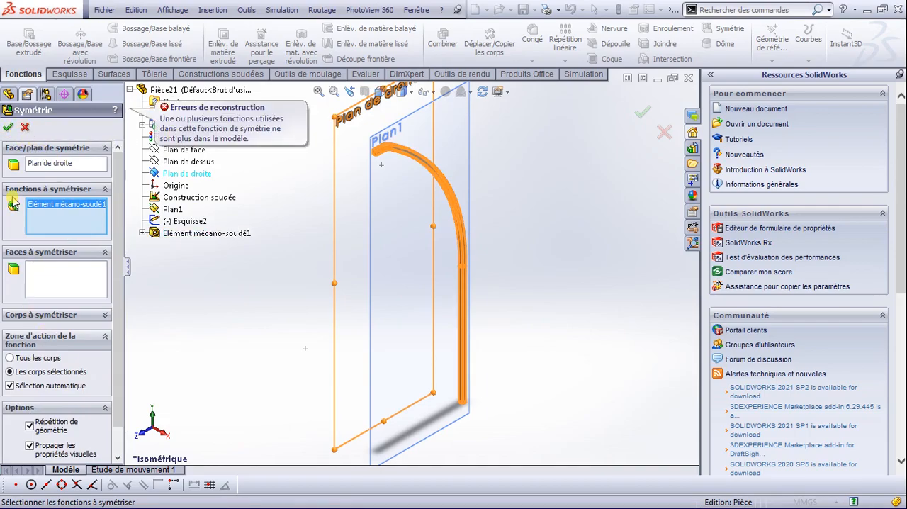
{"action": "key", "text": "Delete"}
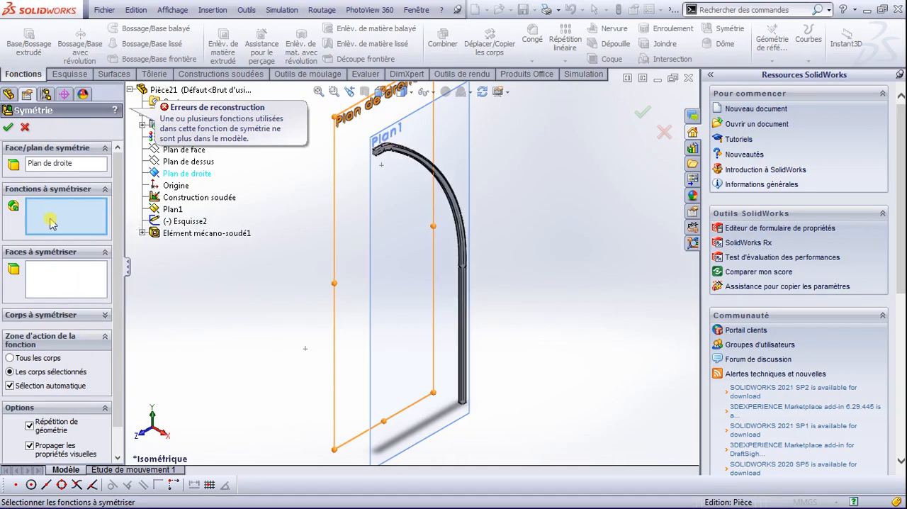
Step: Mirror all four bodies of the bent tube about Plan de droite, without merging the solids
{"action": "left_click", "coordinate": [104, 193]}
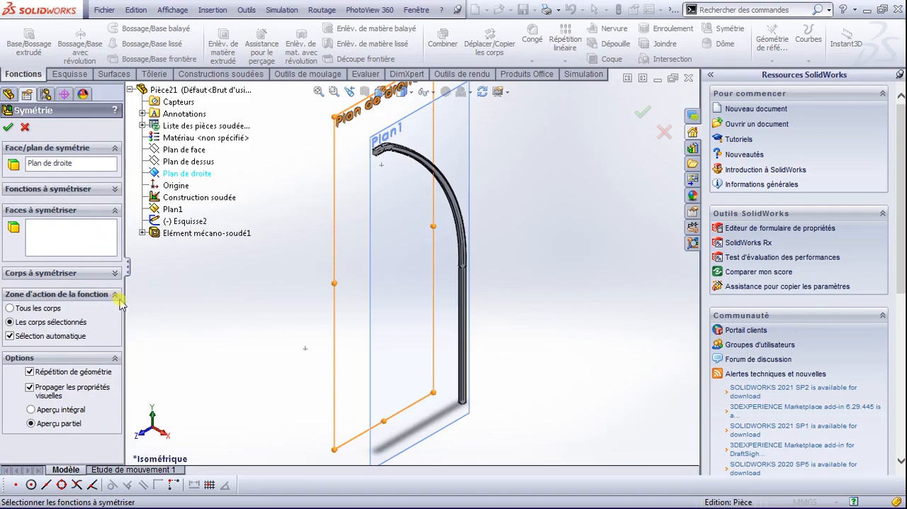
{"action": "left_click", "coordinate": [115, 273]}
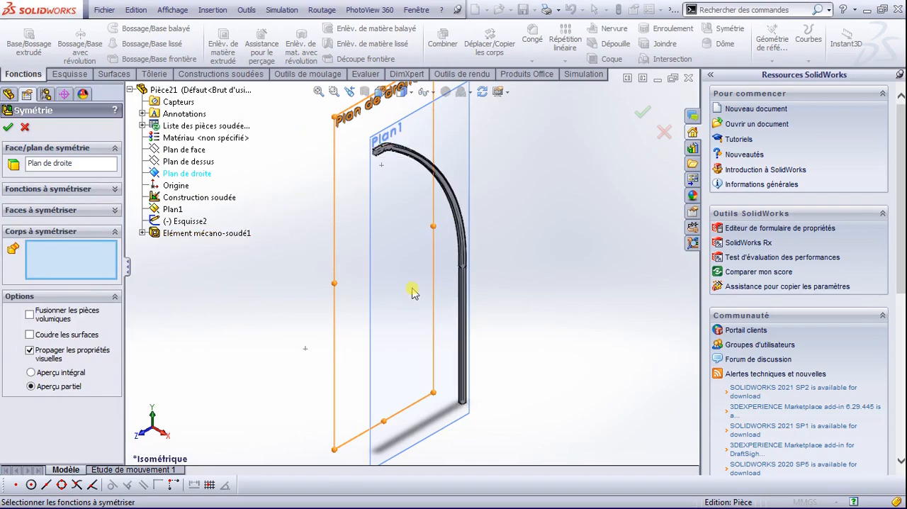
{"action": "left_click", "coordinate": [468, 324]}
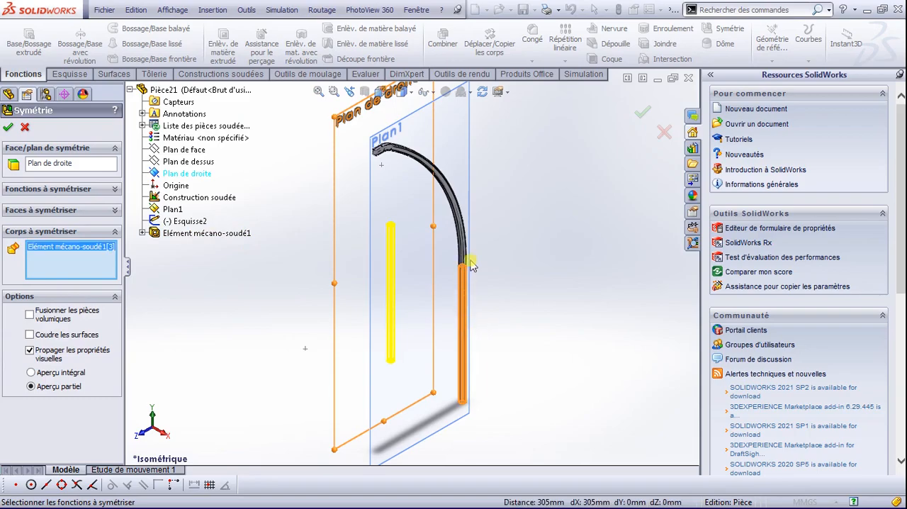
{"action": "left_click", "coordinate": [466, 253]}
{"action": "scroll", "coordinate": [374, 155], "scroll_direction": "down", "scroll_amount": 4}
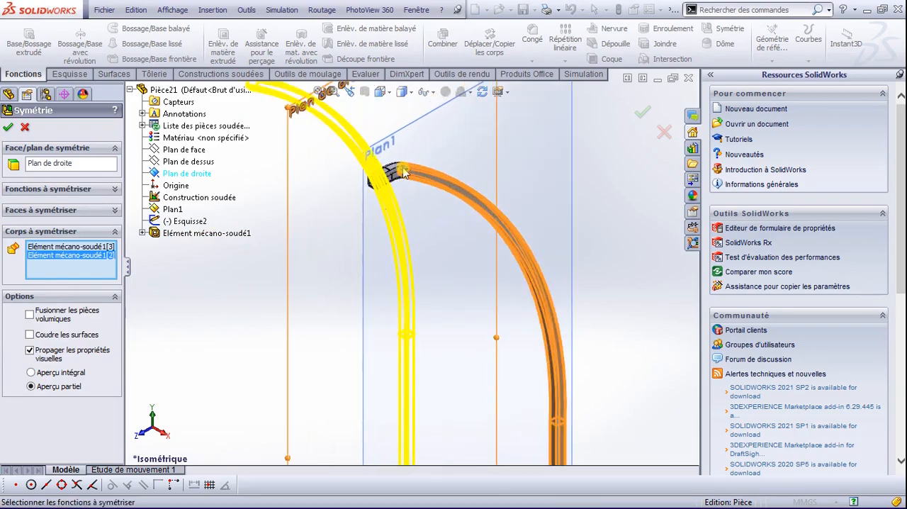
{"action": "left_click", "coordinate": [379, 191]}
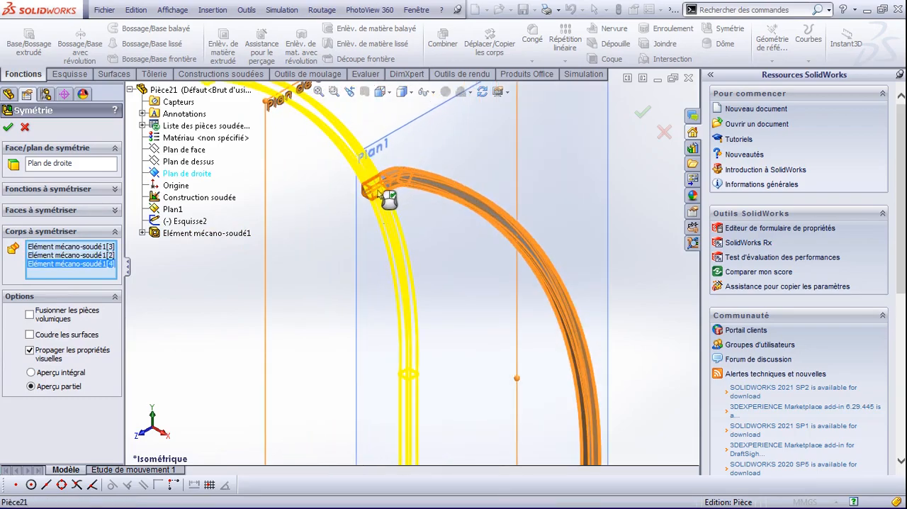
{"action": "left_click", "coordinate": [383, 195]}
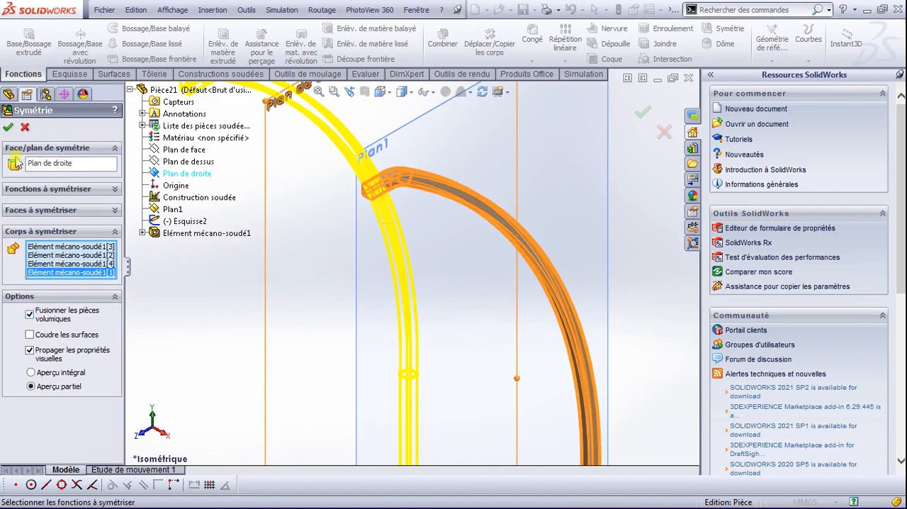
{"action": "left_click", "coordinate": [9, 127]}
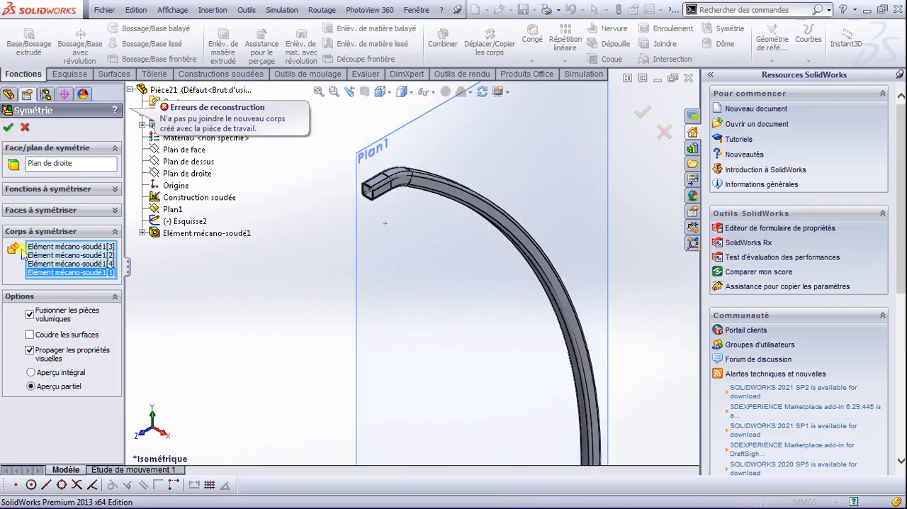
{"action": "left_click", "coordinate": [32, 320]}
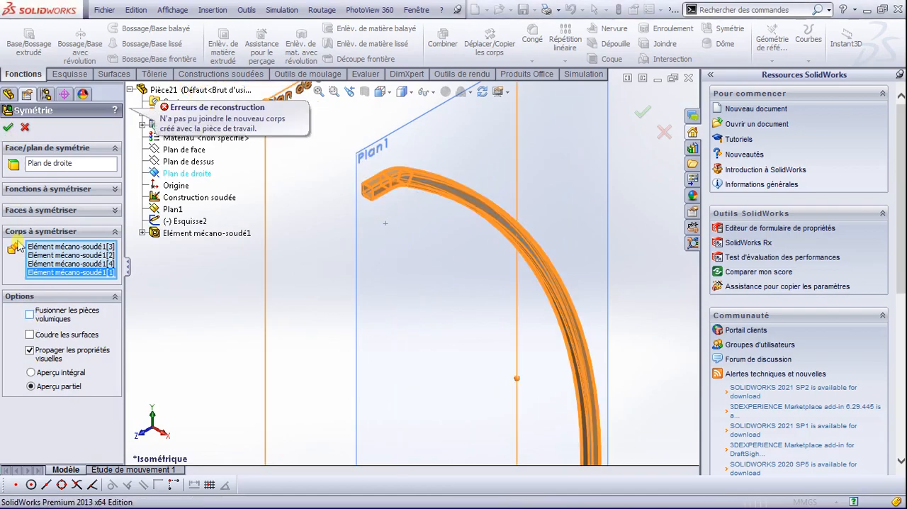
{"action": "left_click", "coordinate": [7, 128]}
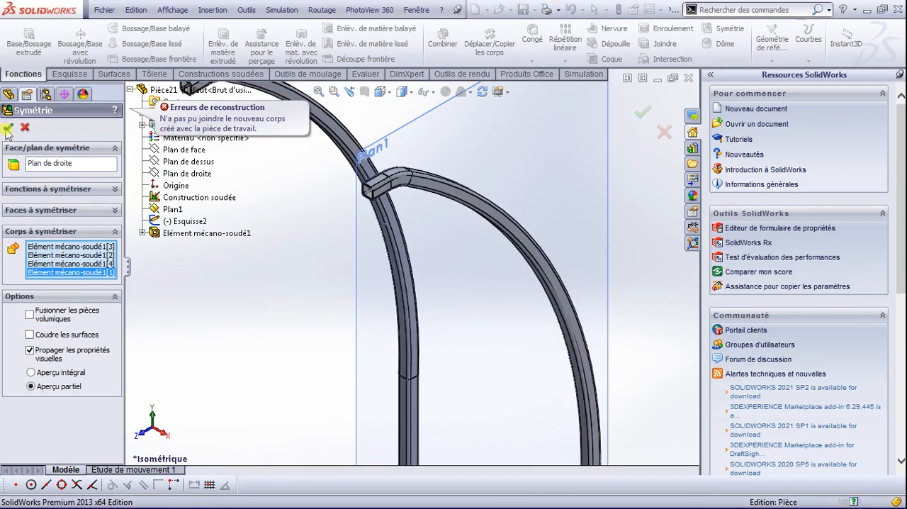
Step: Examine the mirrored pair of bent tubes from the rear isometric, back and angled side orientations
{"action": "scroll", "coordinate": [405, 257], "scroll_direction": "up", "scroll_amount": 3}
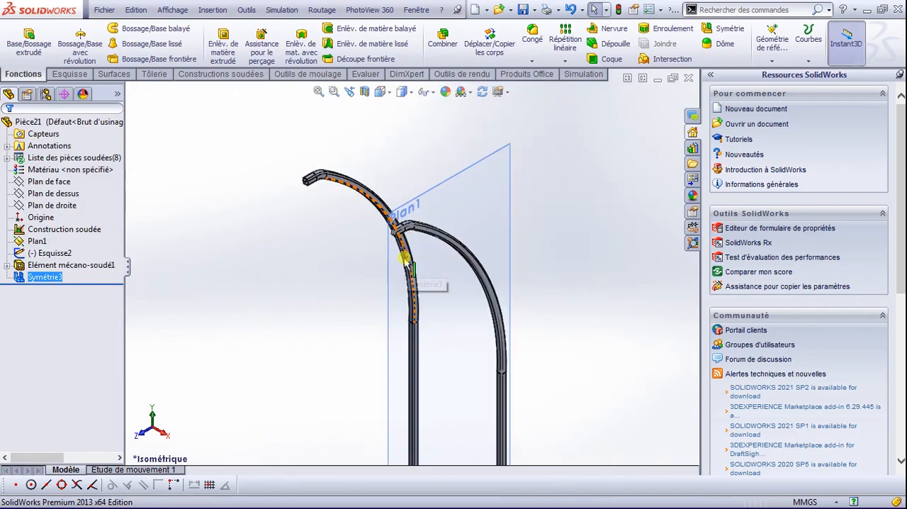
{"action": "key", "text": "space"}
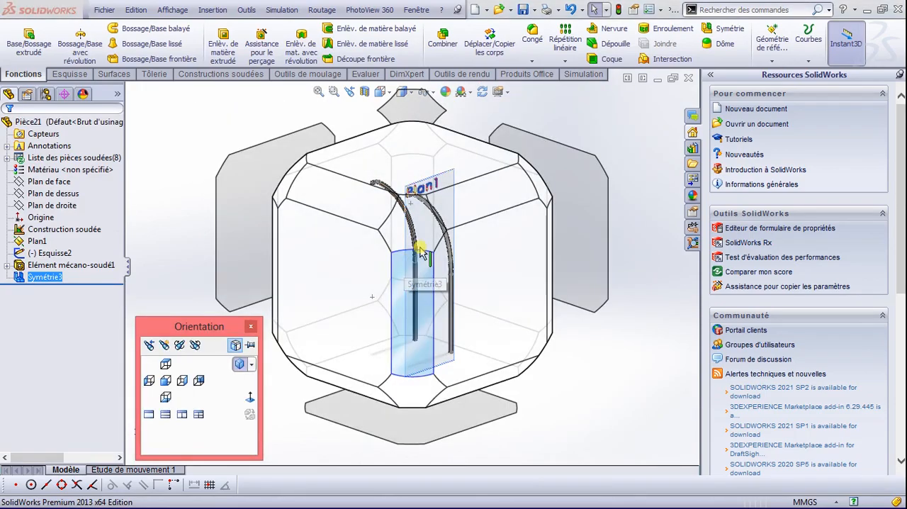
{"action": "left_click", "coordinate": [539, 190]}
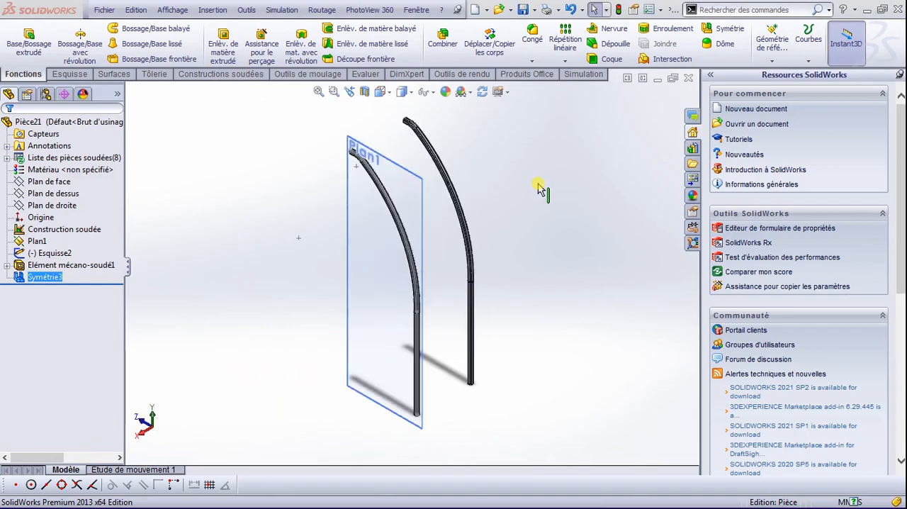
{"action": "scroll", "coordinate": [463, 259], "scroll_direction": "down", "scroll_amount": 3}
{"action": "scroll", "coordinate": [466, 293], "scroll_direction": "up", "scroll_amount": 3}
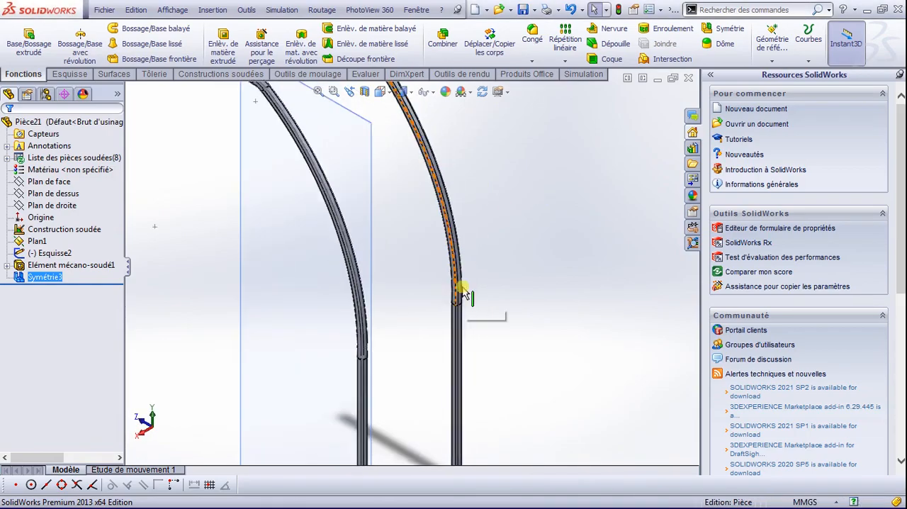
{"action": "scroll", "coordinate": [463, 290], "scroll_direction": "down", "scroll_amount": 2}
{"action": "middle_click_drag", "start_coordinate": [475, 308], "coordinate": [448, 336]}
{"action": "key", "text": "space"}
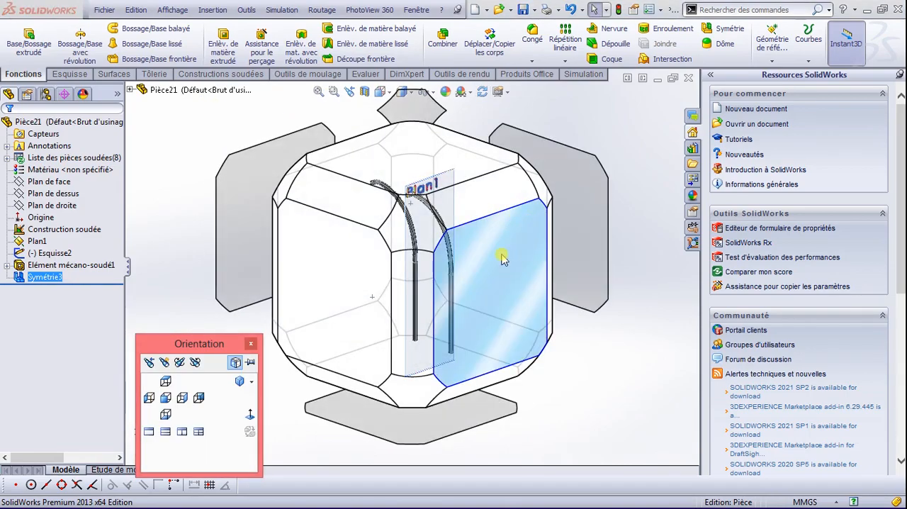
{"action": "left_click", "coordinate": [573, 191]}
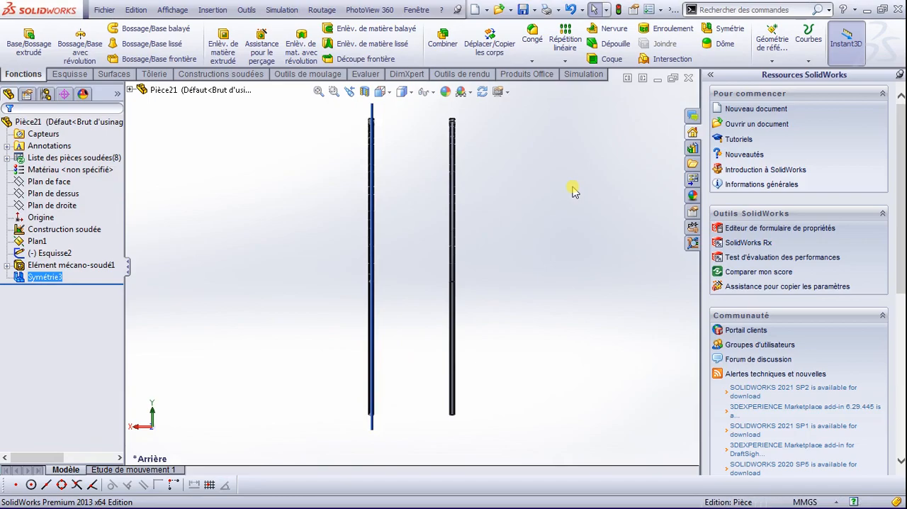
{"action": "key", "text": "space"}
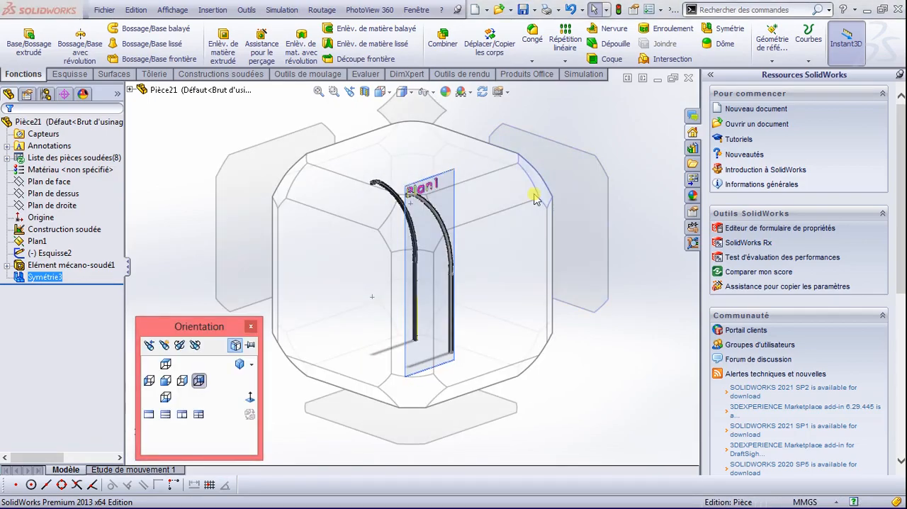
{"action": "left_click", "coordinate": [488, 202]}
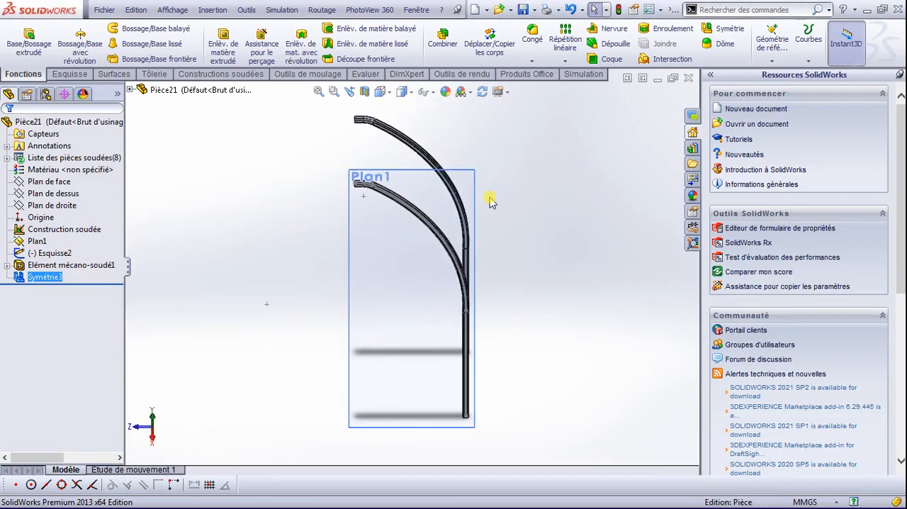
Step: Open a new sketch on the inner flat face of the mirrored tube, near its lower end
{"action": "key", "text": "space"}
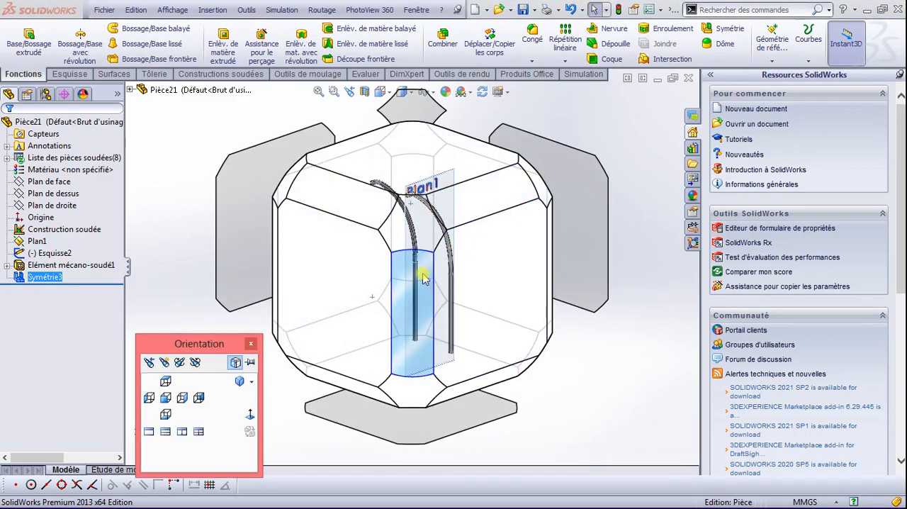
{"action": "left_click", "coordinate": [543, 188]}
{"action": "scroll", "coordinate": [454, 291], "scroll_direction": "down", "scroll_amount": 3}
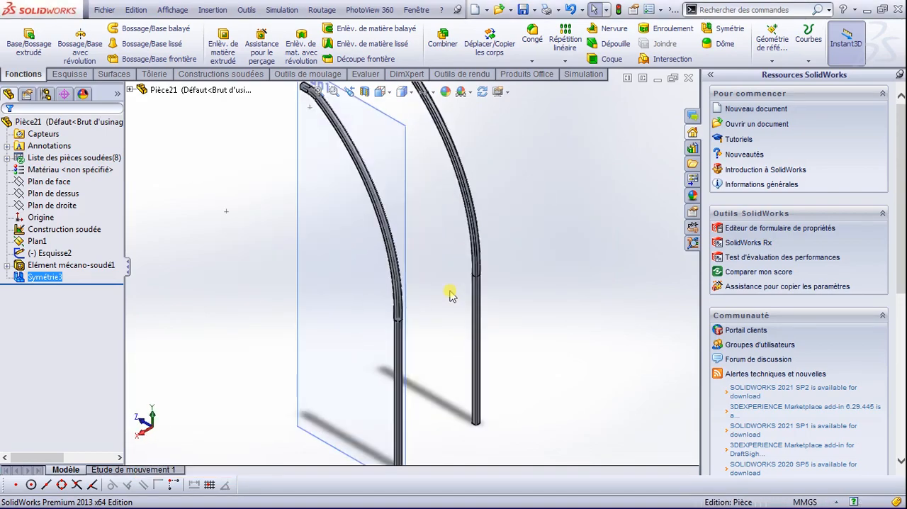
{"action": "scroll", "coordinate": [461, 319], "scroll_direction": "down", "scroll_amount": 3}
{"action": "scroll", "coordinate": [480, 415], "scroll_direction": "up", "scroll_amount": 3}
{"action": "scroll", "coordinate": [472, 429], "scroll_direction": "down", "scroll_amount": 4}
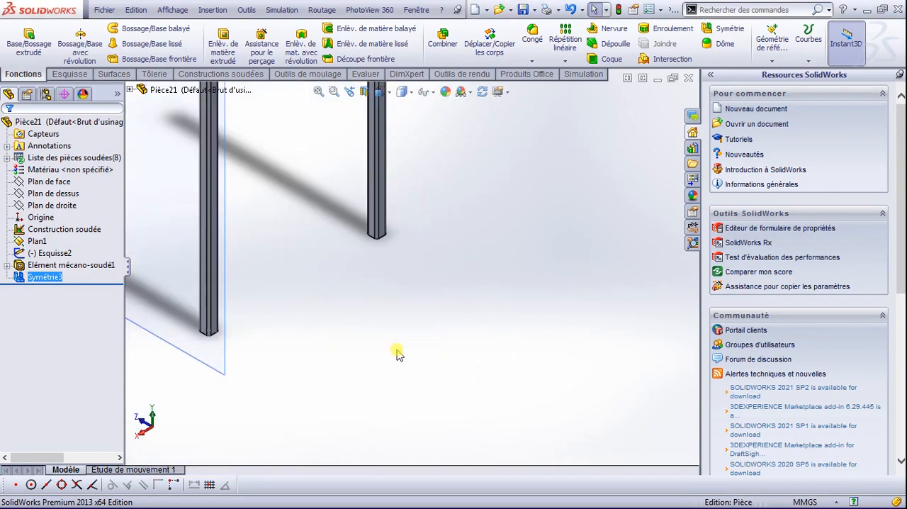
{"action": "scroll", "coordinate": [373, 213], "scroll_direction": "down", "scroll_amount": 3}
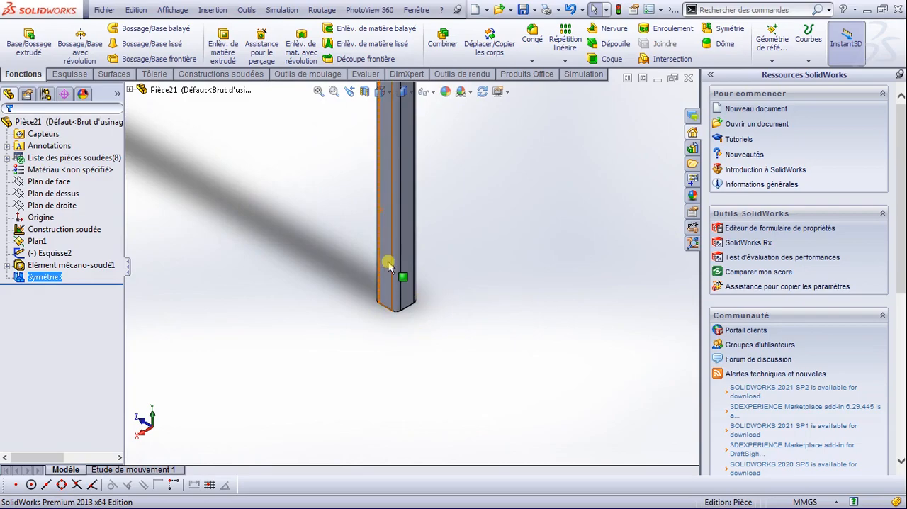
{"action": "left_click", "coordinate": [385, 257]}
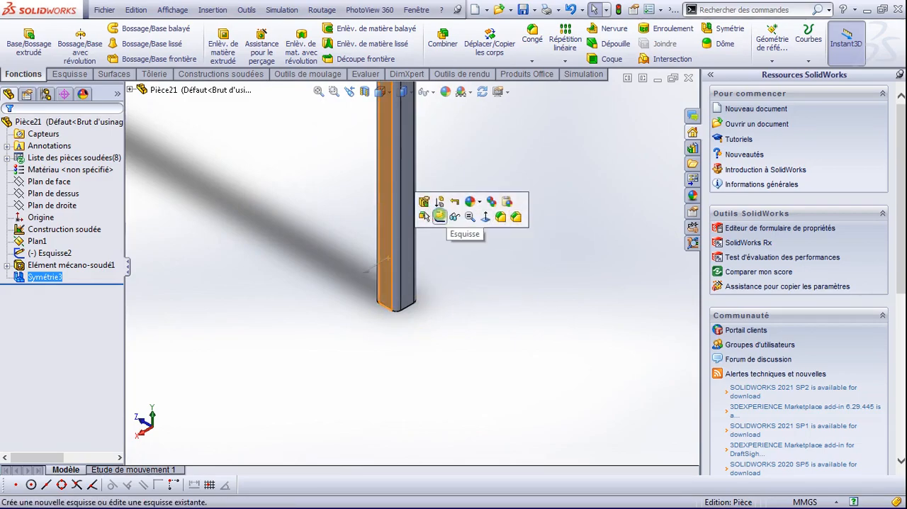
{"action": "left_click", "coordinate": [440, 215]}
{"action": "left_click", "coordinate": [71, 74]}
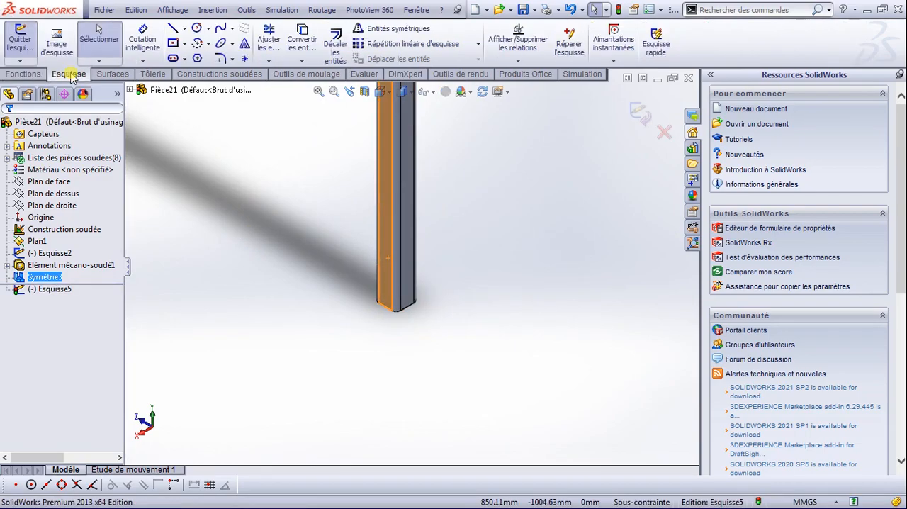
Step: Sketch a circle of about 8.8 mm radius on the face just above the tube's bottom end
{"action": "left_click", "coordinate": [197, 29]}
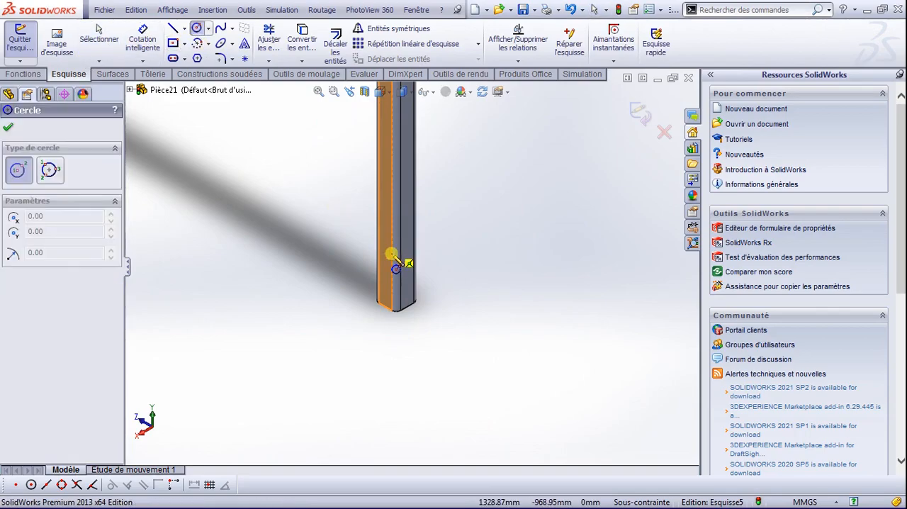
{"action": "scroll", "coordinate": [395, 284], "scroll_direction": "down", "scroll_amount": 6}
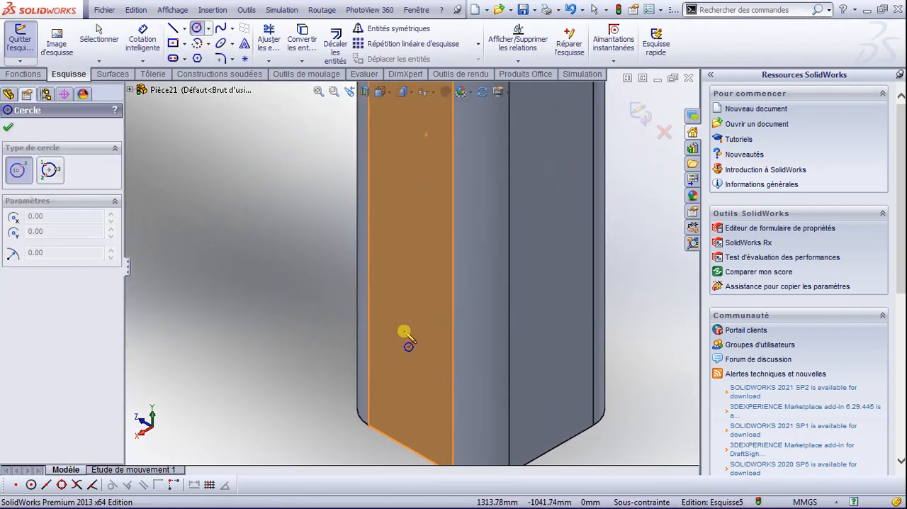
{"action": "left_click", "coordinate": [406, 333]}
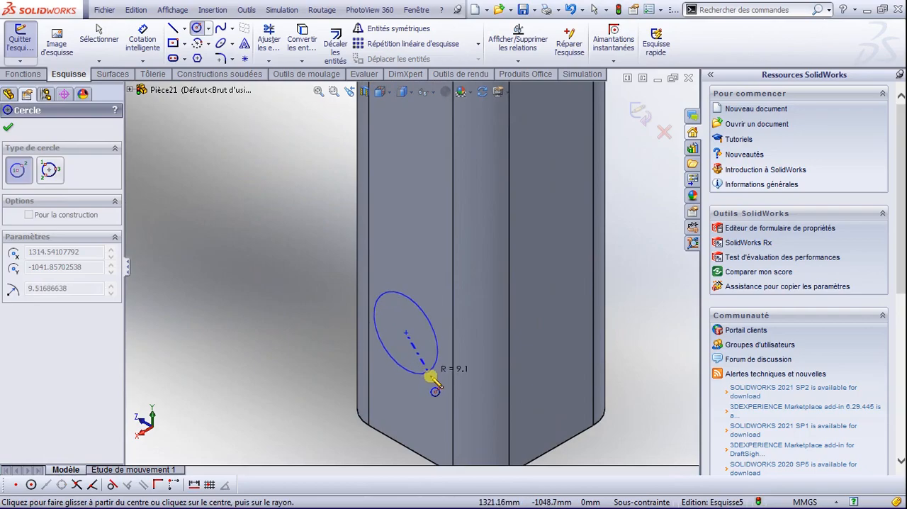
{"action": "left_click", "coordinate": [430, 369]}
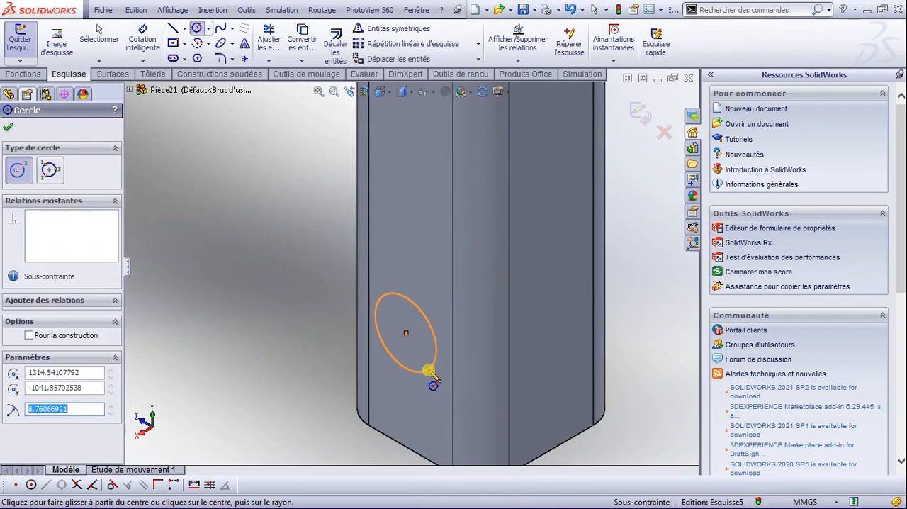
Step: Extrude the circle from the mirrored tube up to the next surface of the opposite tube, without merging the result
{"action": "left_click", "coordinate": [9, 128]}
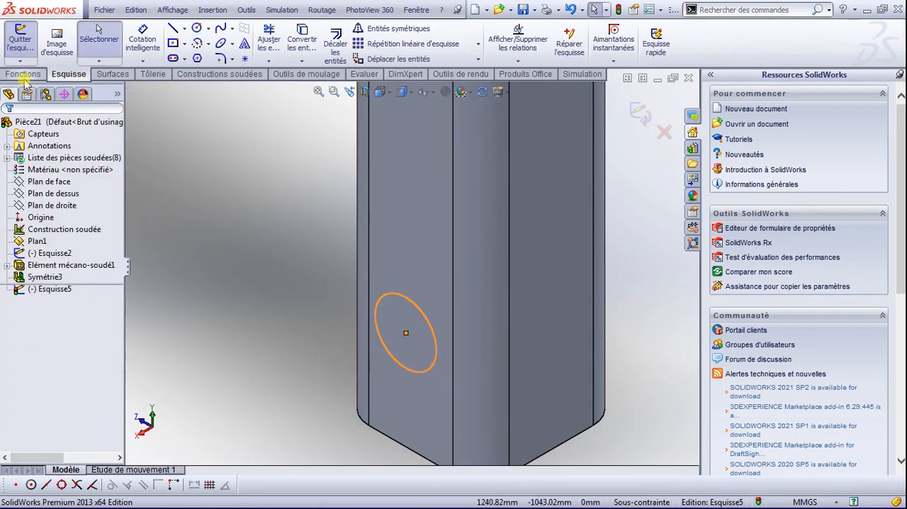
{"action": "left_click", "coordinate": [24, 74]}
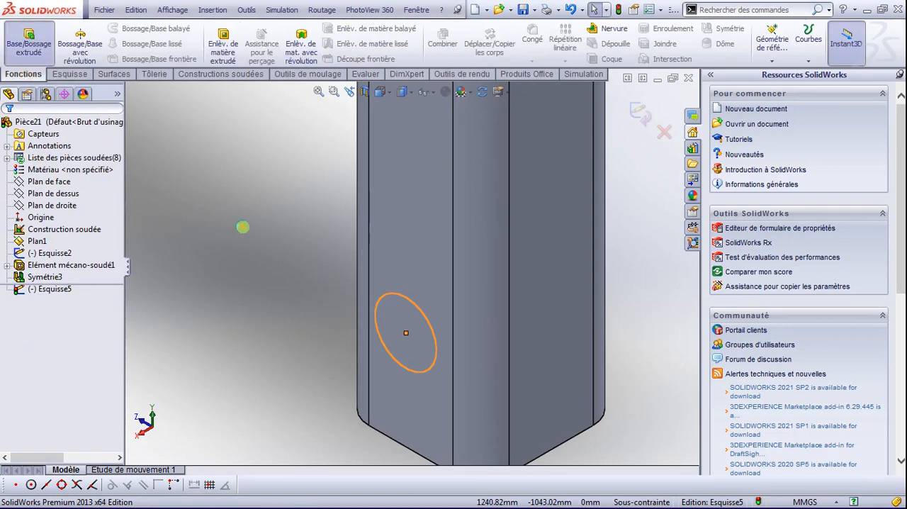
{"action": "left_click", "coordinate": [381, 297]}
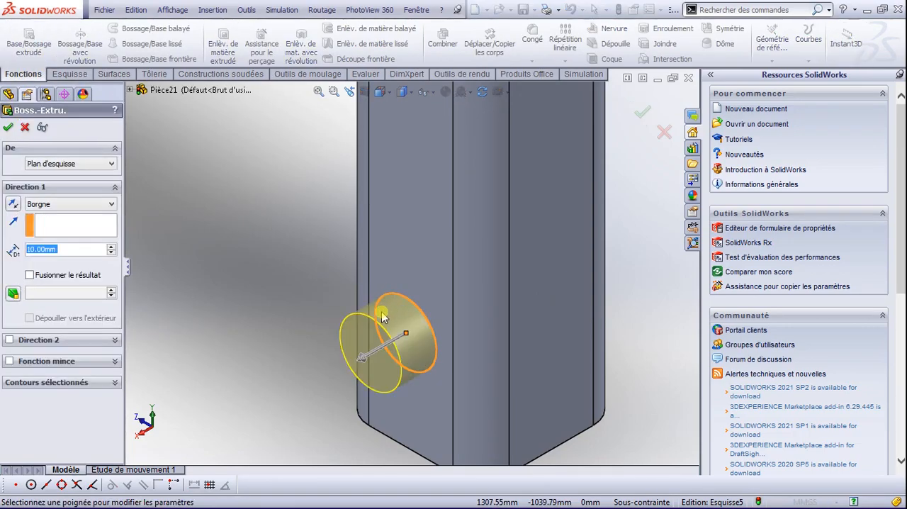
{"action": "scroll", "coordinate": [376, 323], "scroll_direction": "down", "scroll_amount": 3}
{"action": "scroll", "coordinate": [362, 326], "scroll_direction": "up", "scroll_amount": 7}
{"action": "left_click", "coordinate": [100, 205]}
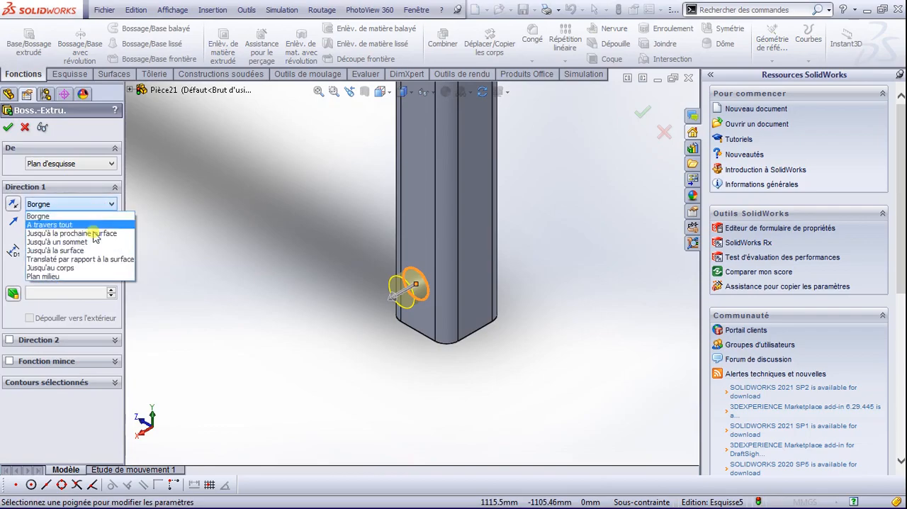
{"action": "left_click", "coordinate": [92, 233]}
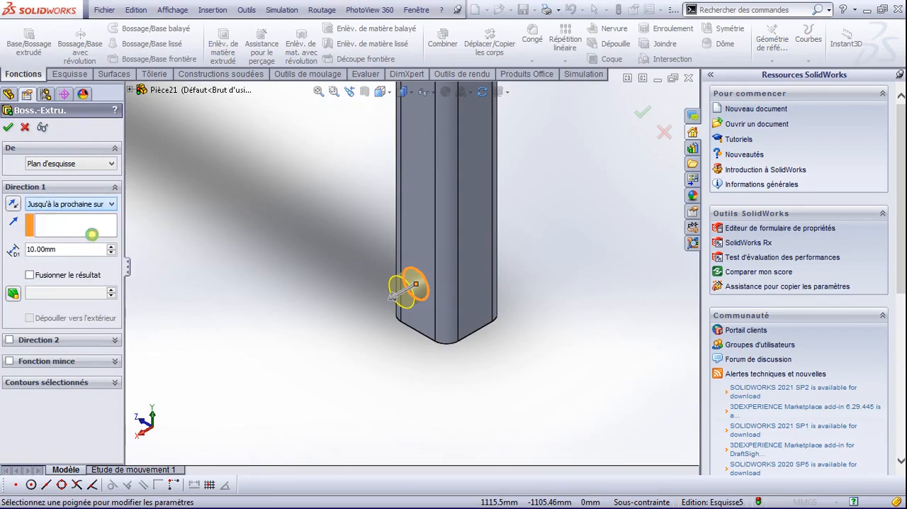
{"action": "left_click", "coordinate": [9, 126]}
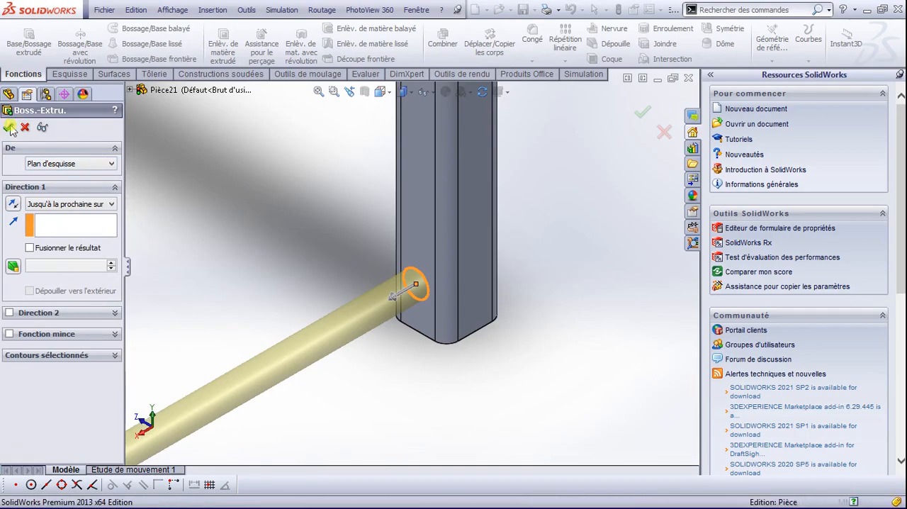
Step: Select the round crossbar joining the lower ends of the two bent tubes
{"action": "middle_click_drag", "start_coordinate": [271, 303], "coordinate": [323, 301], "text": "ctrl"}
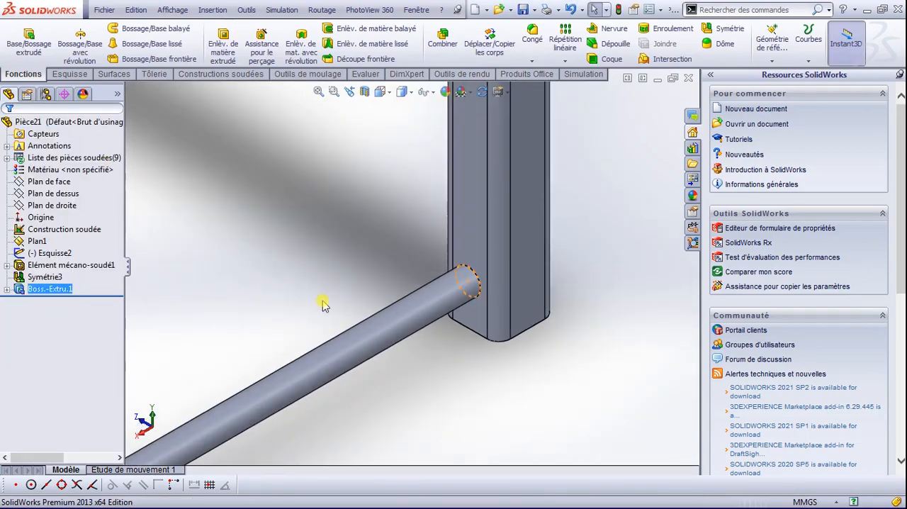
{"action": "scroll", "coordinate": [323, 305], "scroll_direction": "up", "scroll_amount": 10}
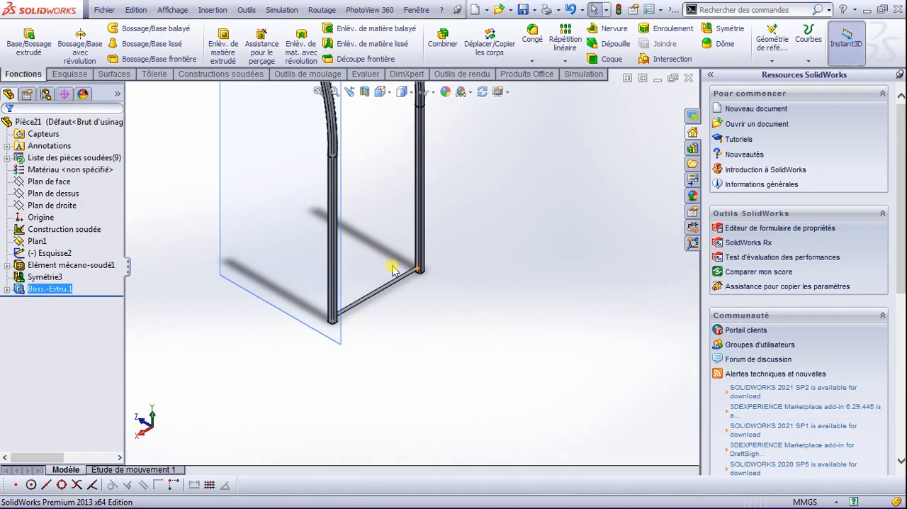
{"action": "left_click", "coordinate": [410, 278]}
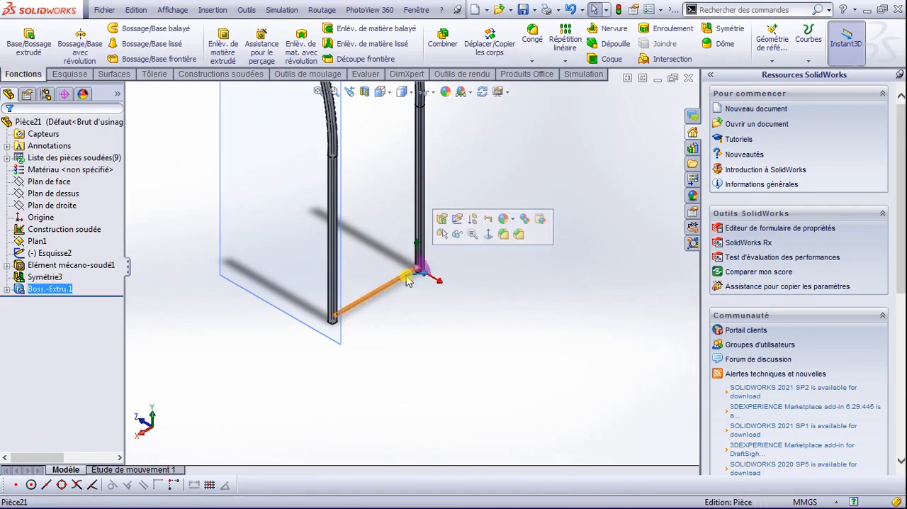
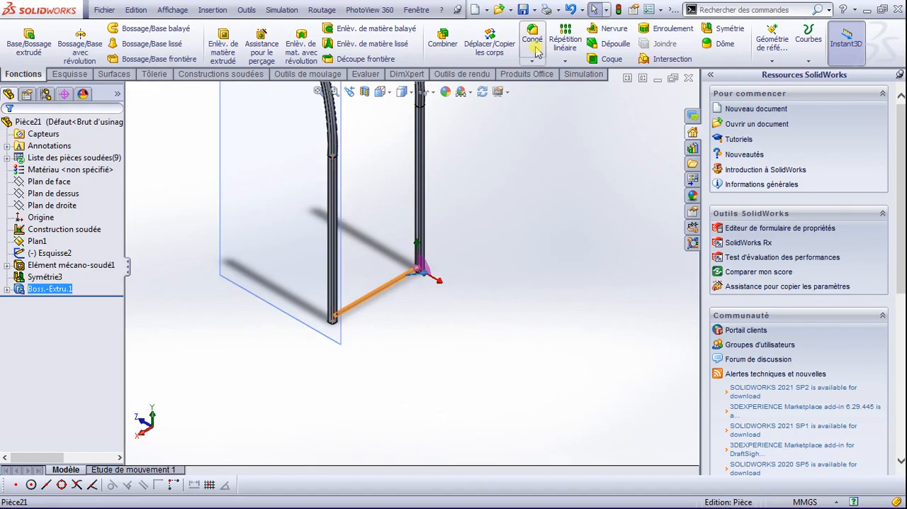
Step: Start a linear pattern of the bottom round crossbar, using the mirrored tube's vertical edge as the first direction
{"action": "left_click", "coordinate": [564, 62]}
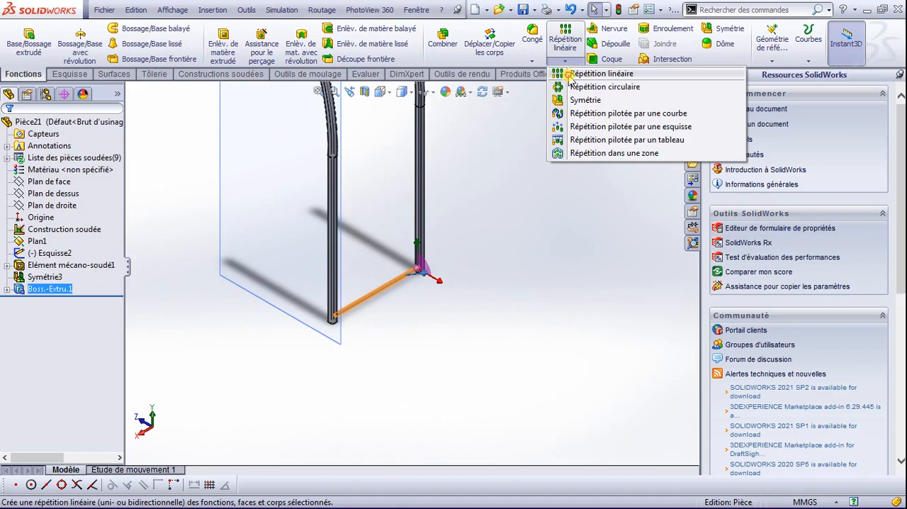
{"action": "left_click", "coordinate": [571, 75]}
{"action": "scroll", "coordinate": [435, 263], "scroll_direction": "down", "scroll_amount": 5}
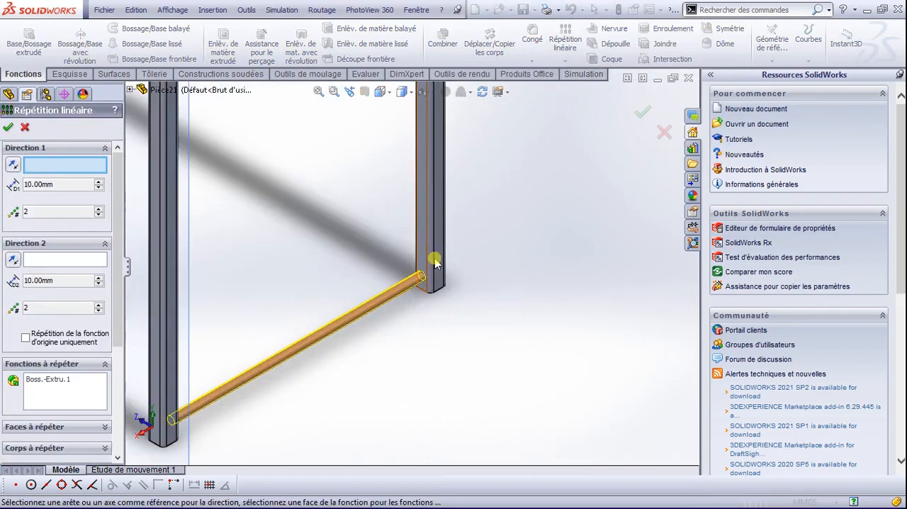
{"action": "scroll", "coordinate": [435, 263], "scroll_direction": "down", "scroll_amount": 2}
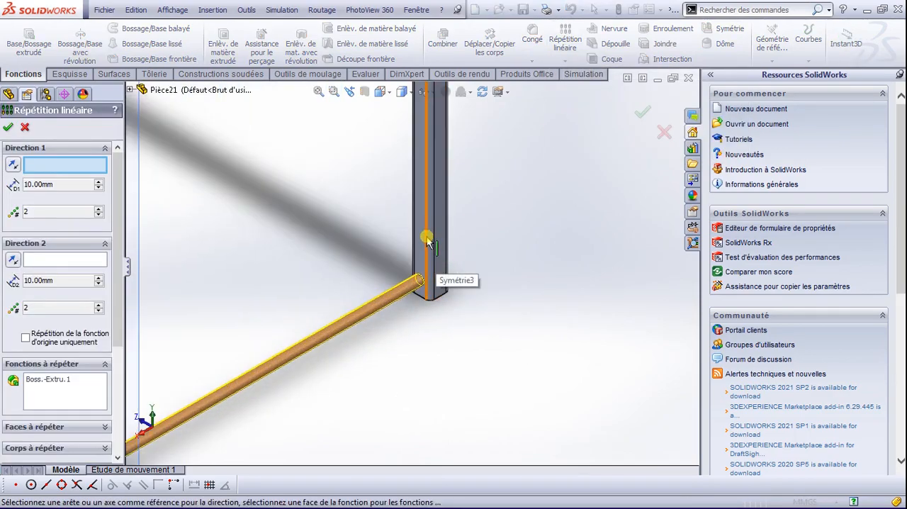
{"action": "left_click", "coordinate": [428, 241]}
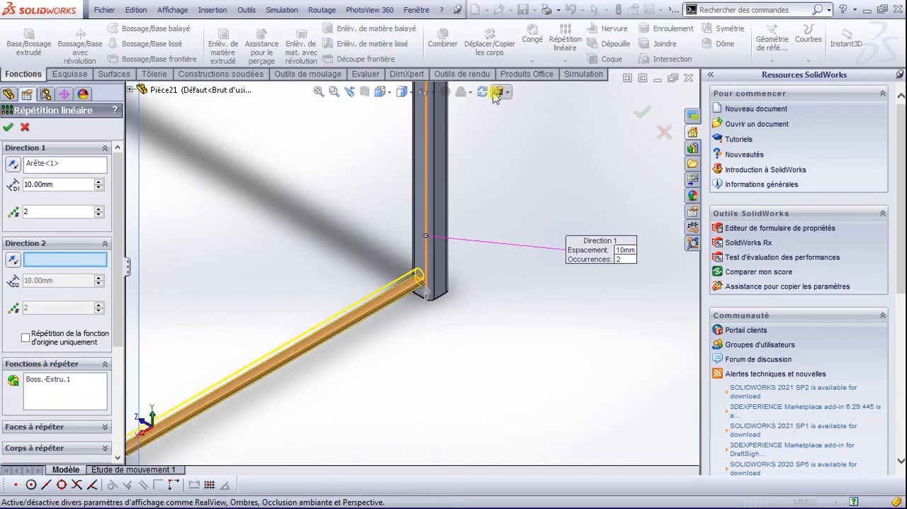
{"action": "left_click", "coordinate": [433, 93]}
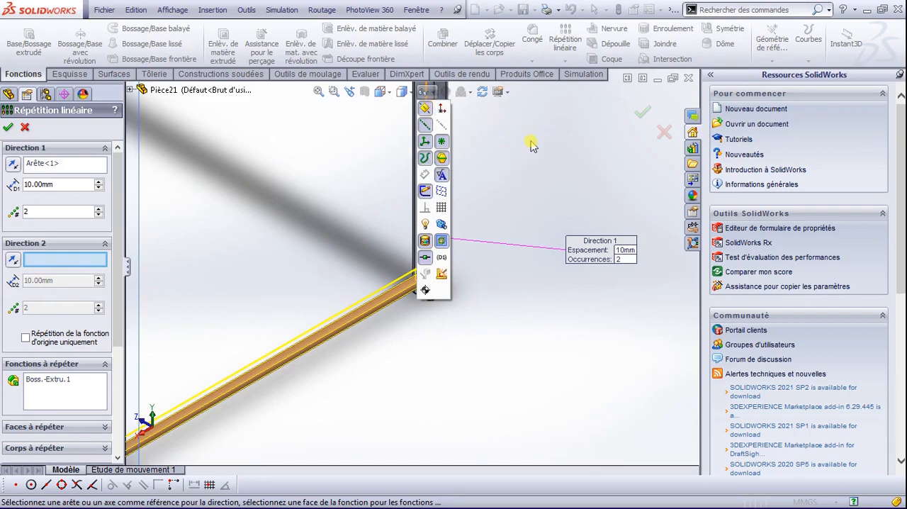
{"action": "left_click", "coordinate": [474, 366]}
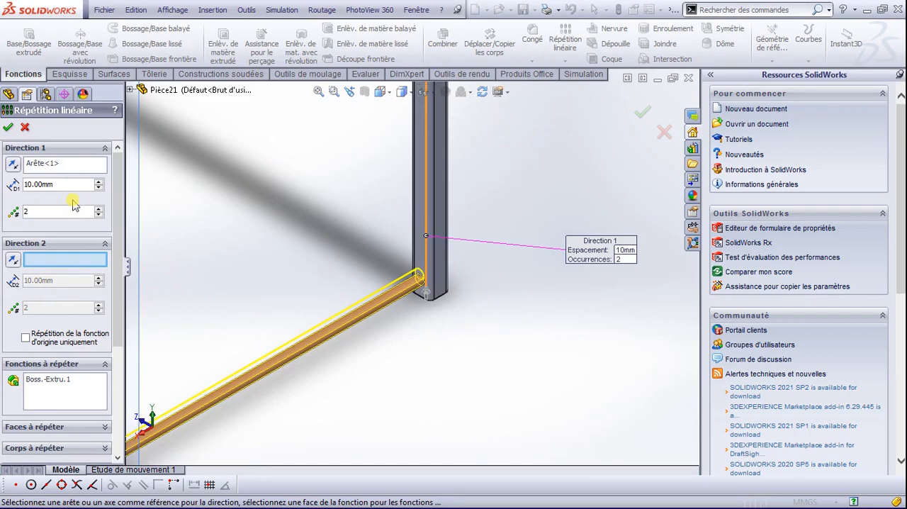
Step: Pattern the crossbar upward as 5 instances spaced 250 mm apart
{"action": "double_click", "coordinate": [101, 210]}
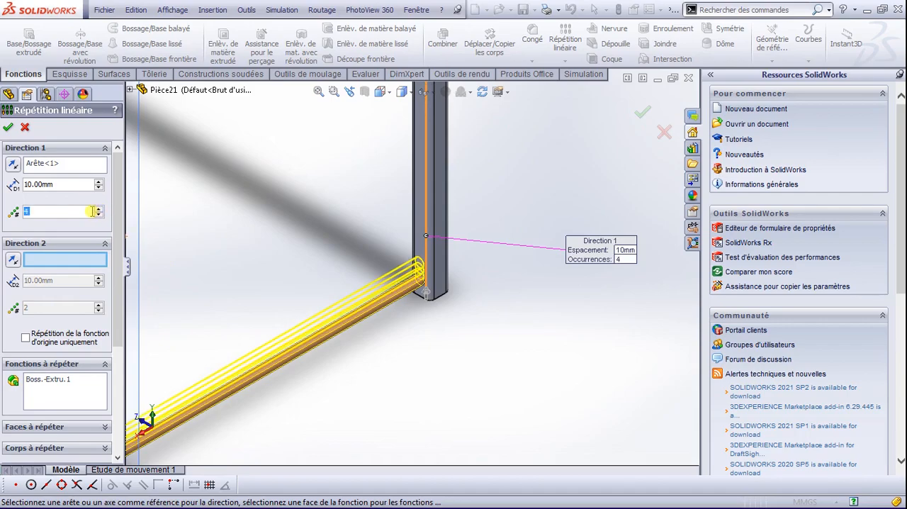
{"action": "left_click", "coordinate": [70, 186]}
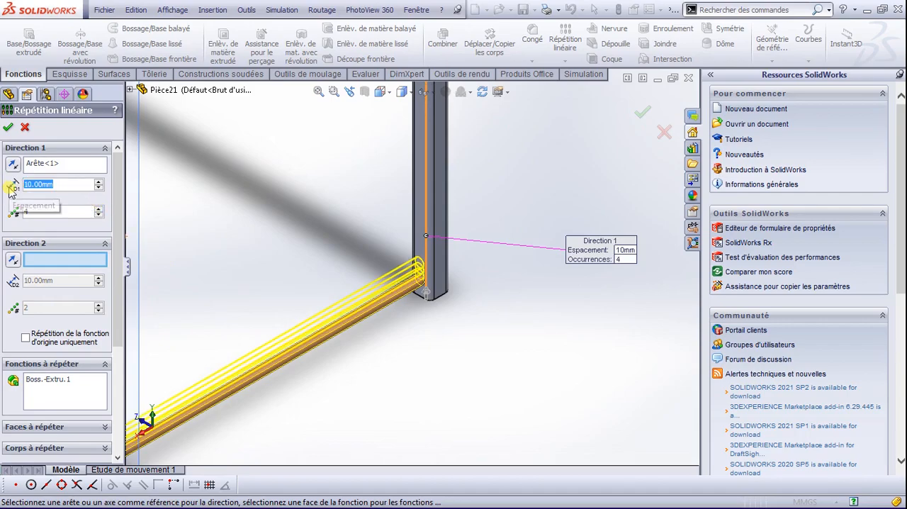
{"action": "type", "text": "250"}
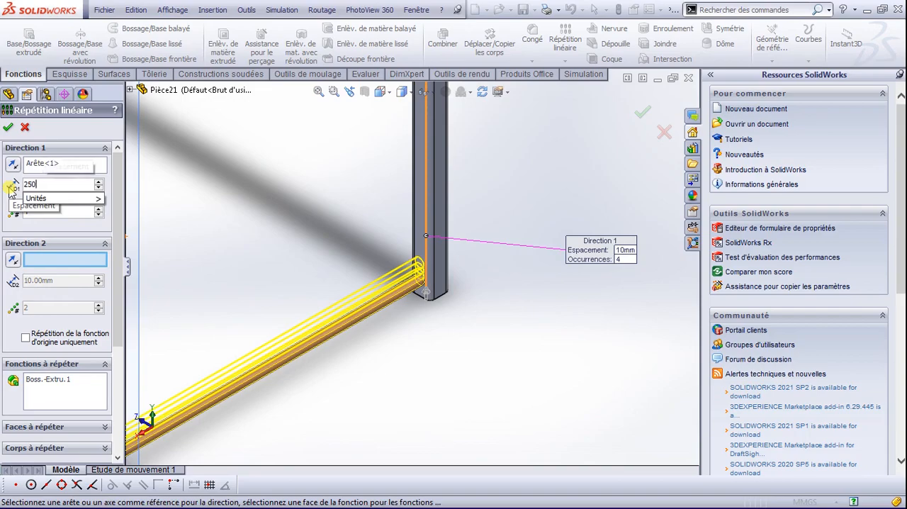
{"action": "key", "text": "Return"}
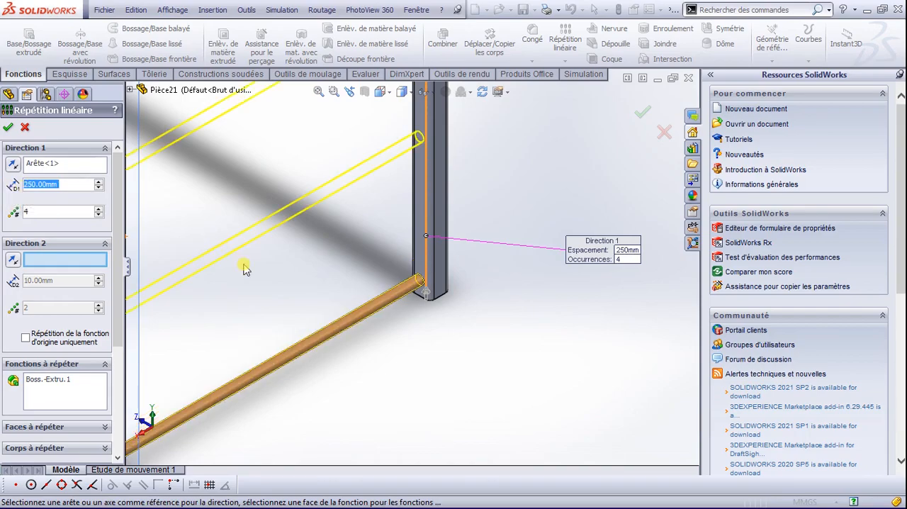
{"action": "scroll", "coordinate": [250, 270], "scroll_direction": "up", "scroll_amount": 5}
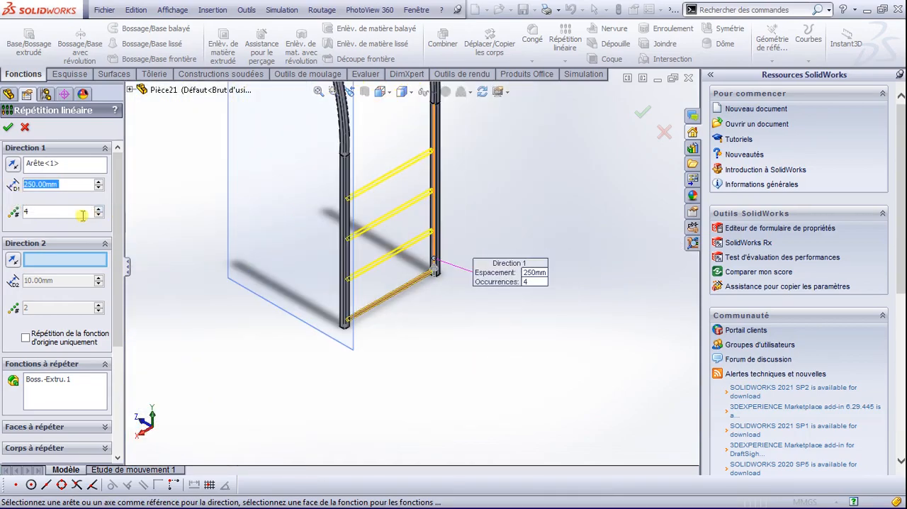
{"action": "left_click", "coordinate": [99, 209]}
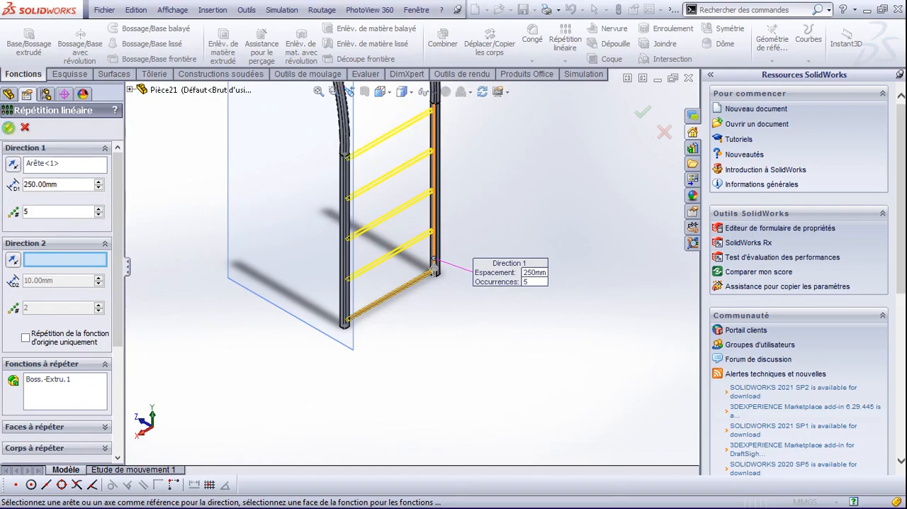
{"action": "left_click", "coordinate": [8, 128]}
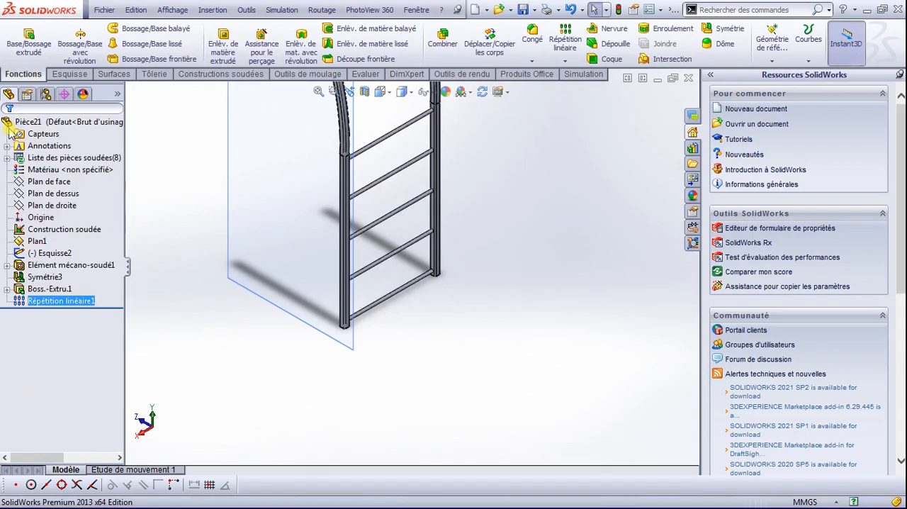
Step: Open a new sketch on the inner flat face of the mirrored tube's curved section, above the top crossbar
{"action": "scroll", "coordinate": [429, 203], "scroll_direction": "down", "scroll_amount": 4}
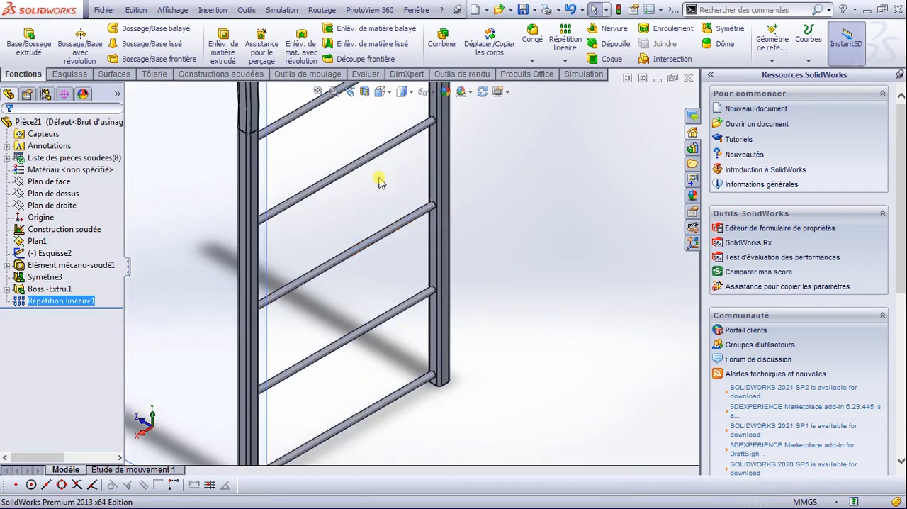
{"action": "scroll", "coordinate": [386, 188], "scroll_direction": "up", "scroll_amount": 5}
{"action": "scroll", "coordinate": [404, 139], "scroll_direction": "up", "scroll_amount": 2}
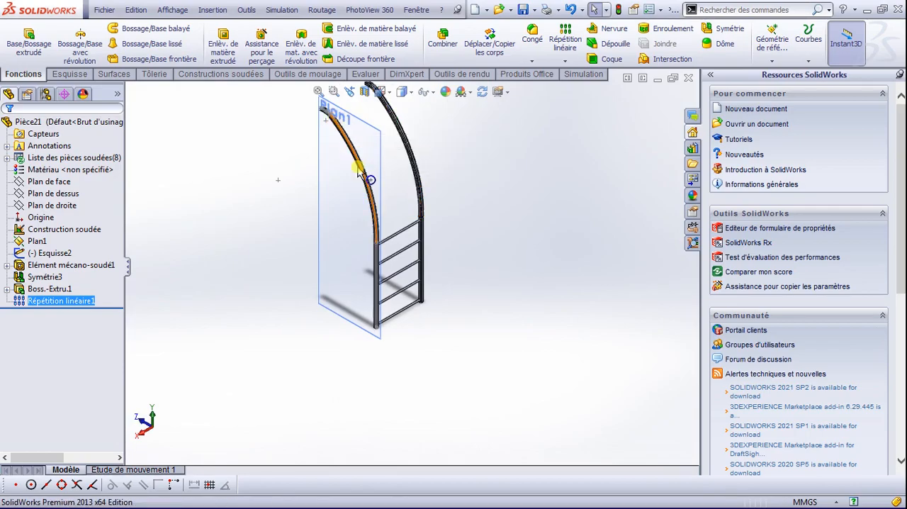
{"action": "scroll", "coordinate": [425, 205], "scroll_direction": "down", "scroll_amount": 4}
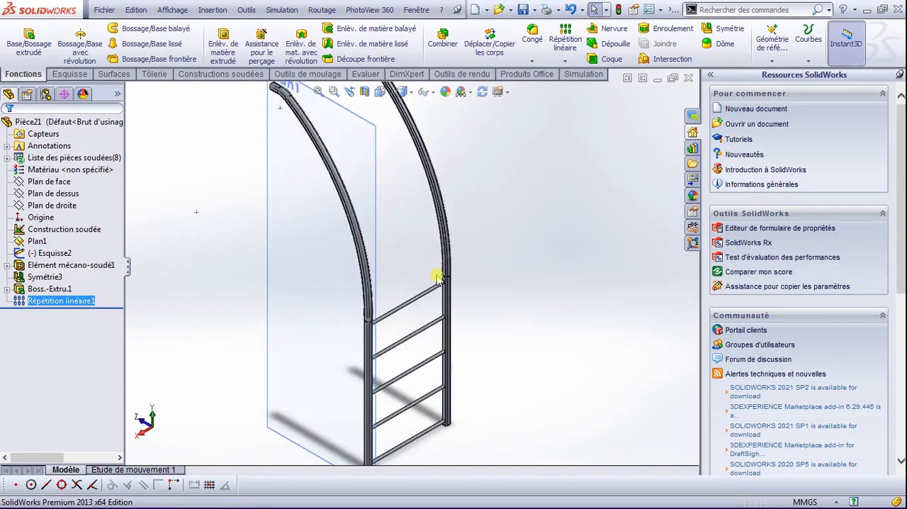
{"action": "scroll", "coordinate": [438, 278], "scroll_direction": "down", "scroll_amount": 2}
{"action": "scroll", "coordinate": [425, 245], "scroll_direction": "down", "scroll_amount": 5}
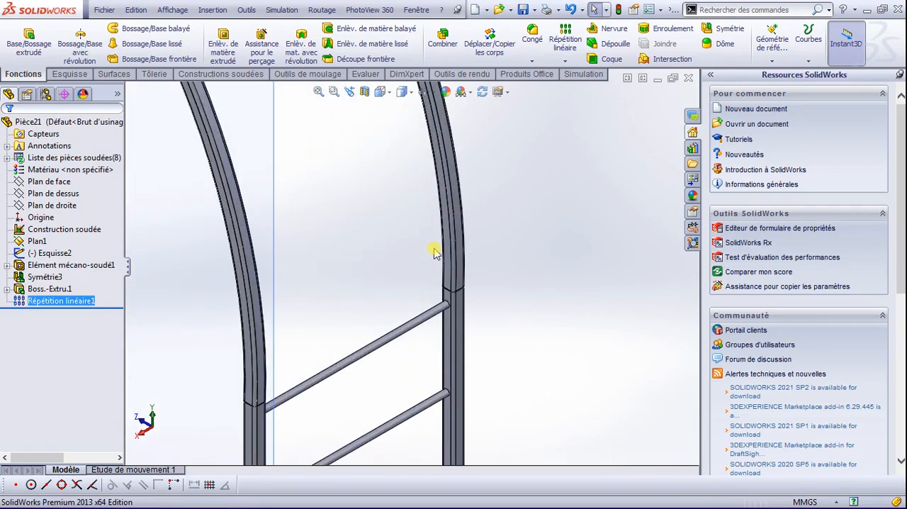
{"action": "left_click", "coordinate": [456, 183]}
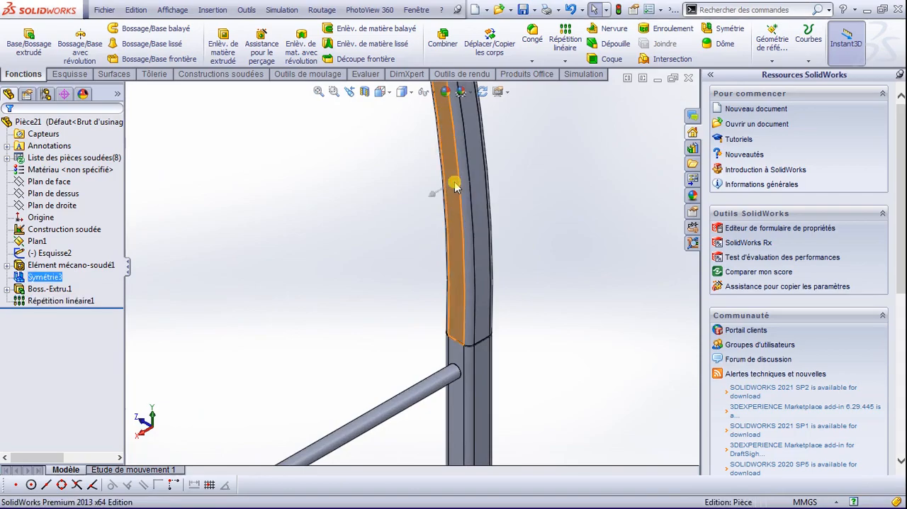
{"action": "left_click", "coordinate": [505, 141]}
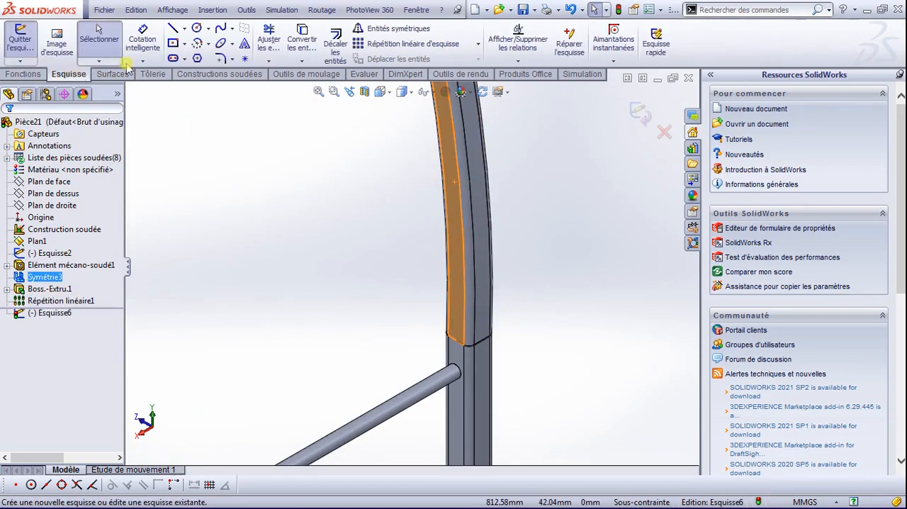
Step: Sketch a circle of about 9.9 mm radius on the curved section's inner face and exit the sketch
{"action": "left_click", "coordinate": [196, 27]}
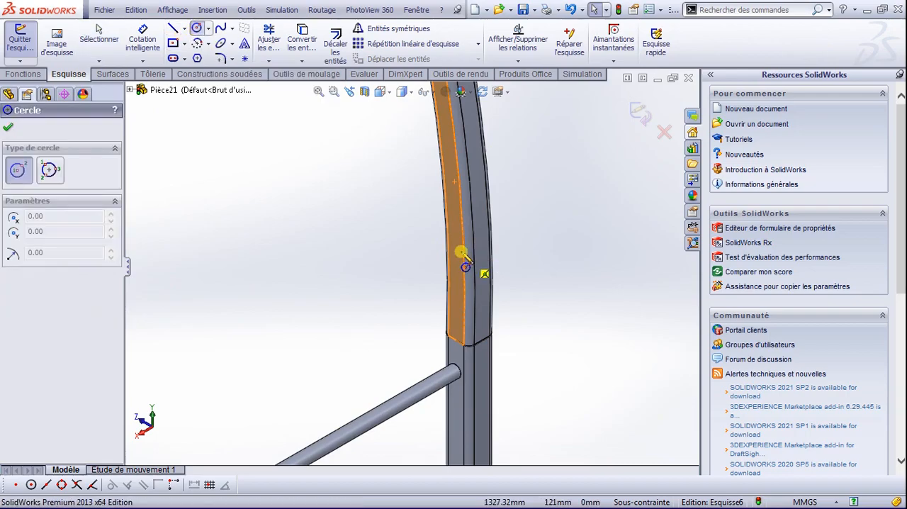
{"action": "scroll", "coordinate": [461, 252], "scroll_direction": "down", "scroll_amount": 3}
{"action": "left_click", "coordinate": [441, 229]}
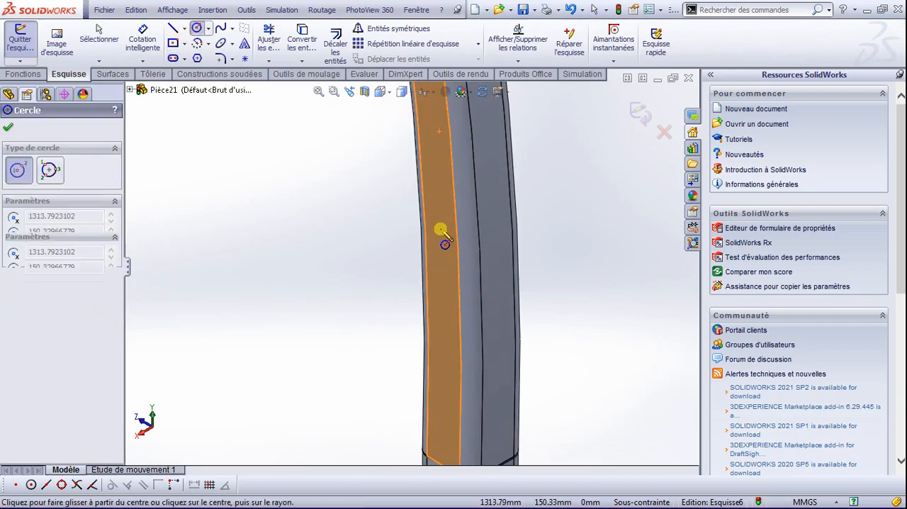
{"action": "left_click", "coordinate": [448, 247]}
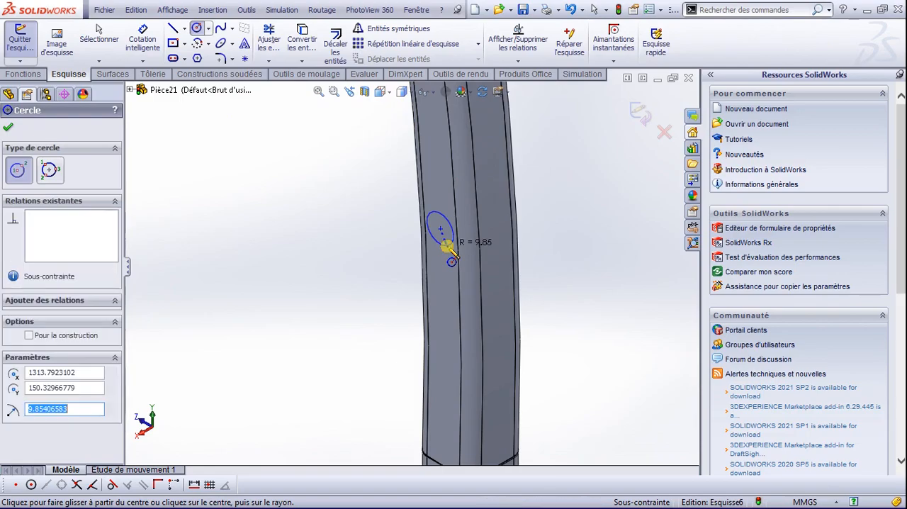
{"action": "left_click", "coordinate": [9, 128]}
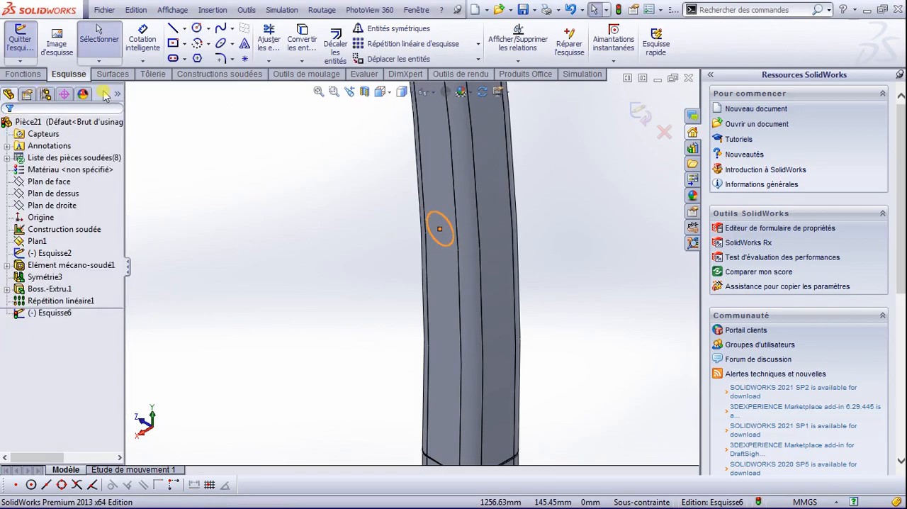
{"action": "left_click", "coordinate": [645, 119]}
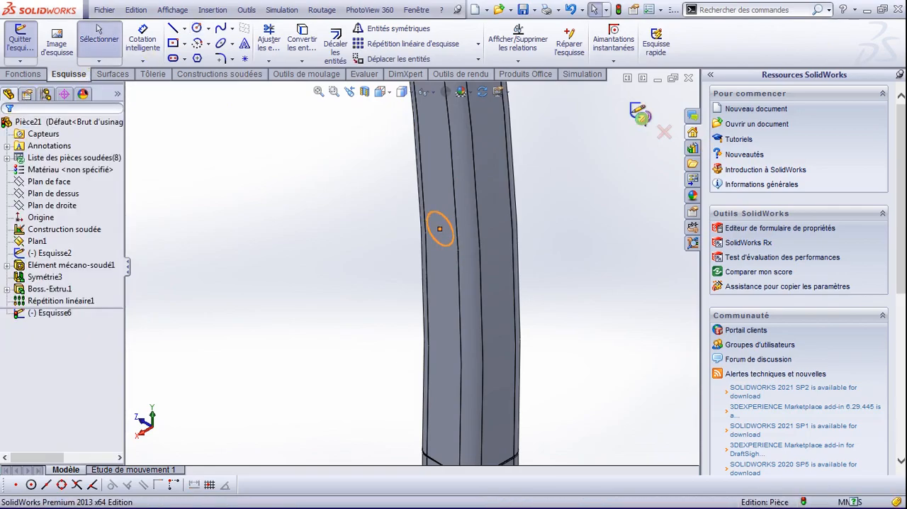
Step: Reopen the circle sketch of the bottom crossbar's extrusion for editing
{"action": "scroll", "coordinate": [309, 296], "scroll_direction": "up", "scroll_amount": 3}
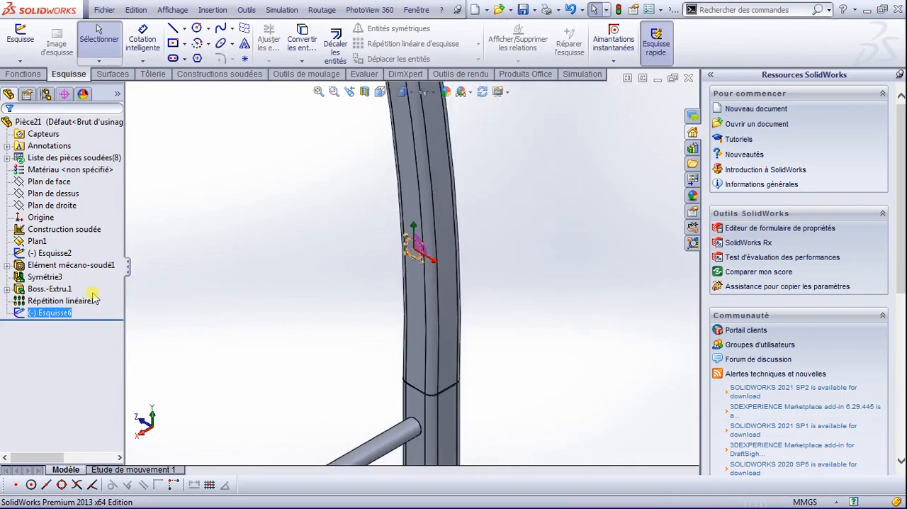
{"action": "left_click", "coordinate": [6, 289]}
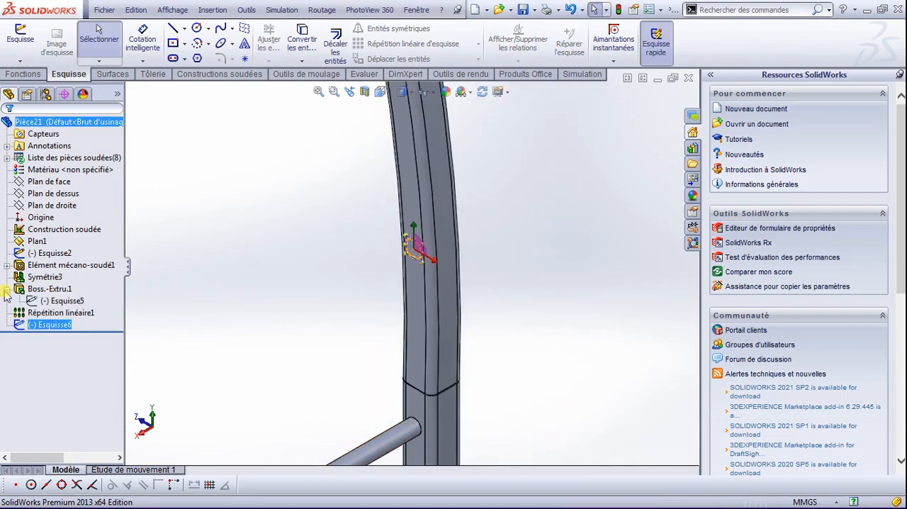
{"action": "left_click", "coordinate": [53, 302]}
{"action": "left_click", "coordinate": [61, 265]}
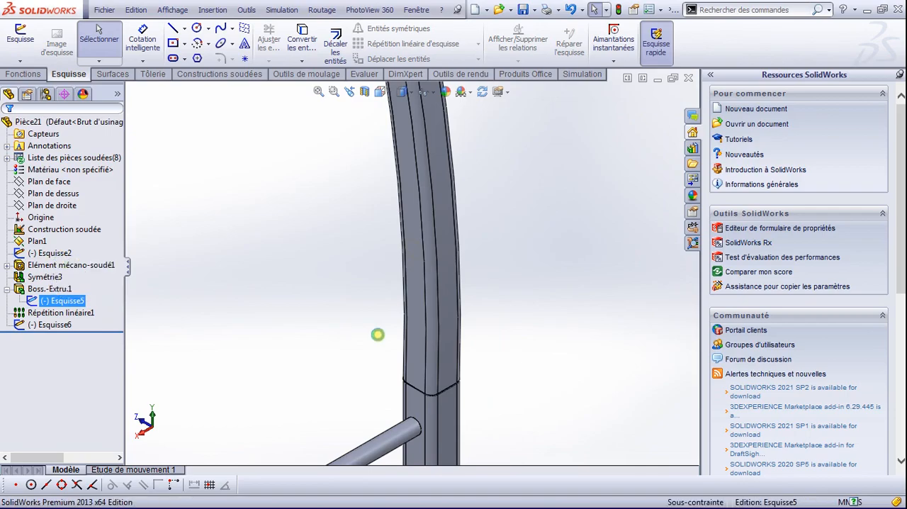
{"action": "scroll", "coordinate": [383, 342], "scroll_direction": "down", "scroll_amount": 3}
{"action": "scroll", "coordinate": [396, 353], "scroll_direction": "up", "scroll_amount": 15}
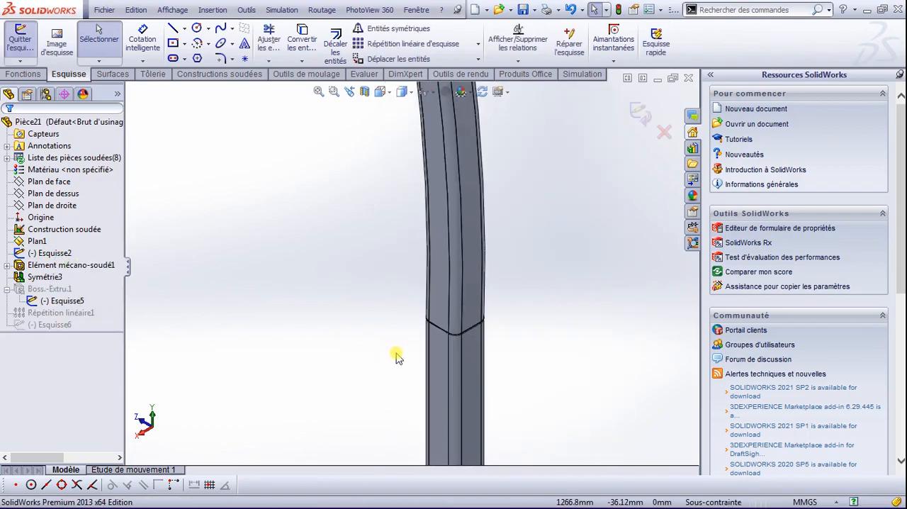
{"action": "scroll", "coordinate": [412, 353], "scroll_direction": "down", "scroll_amount": 15}
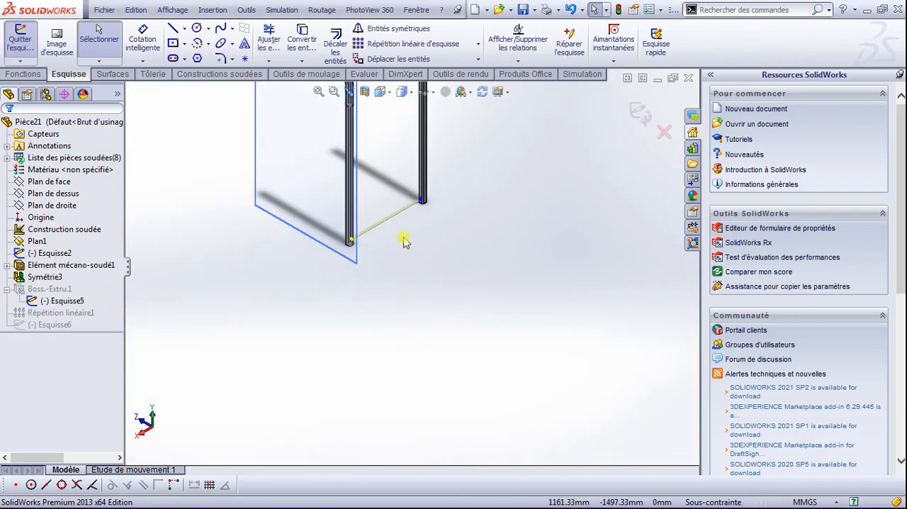
Step: Dimension the bottom crossbar's circle to a diameter of 20 mm and exit the sketch
{"action": "left_click", "coordinate": [141, 32]}
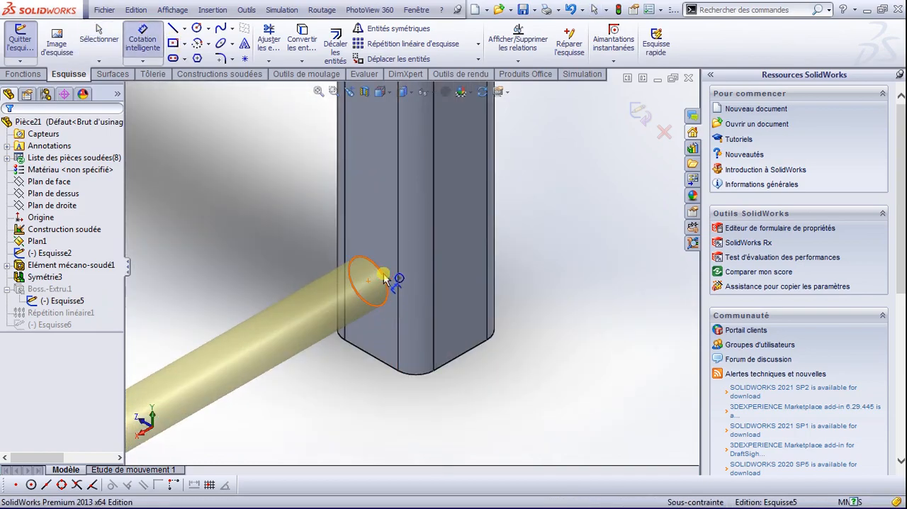
{"action": "left_click", "coordinate": [387, 282]}
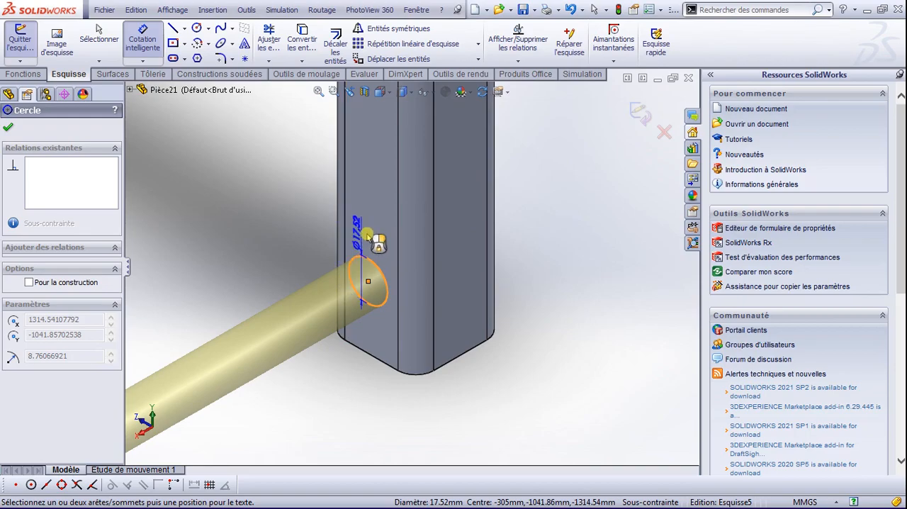
{"action": "left_click", "coordinate": [372, 236]}
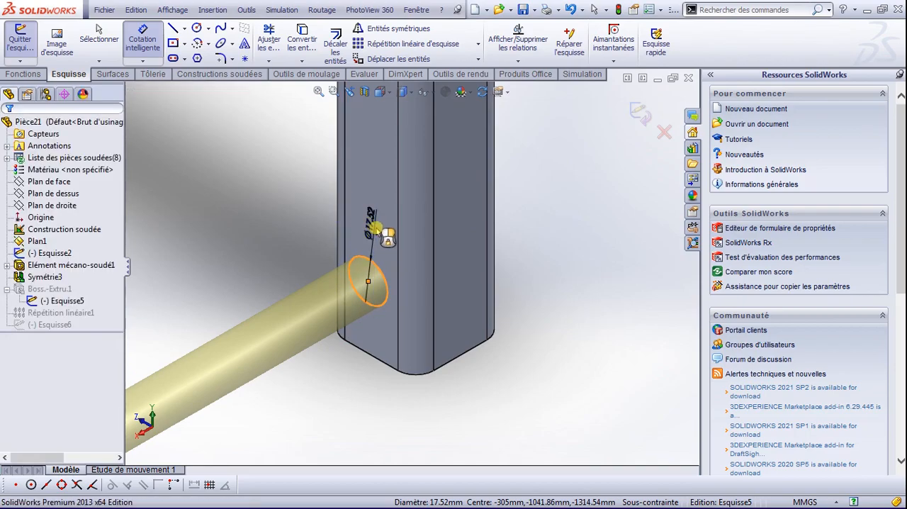
{"action": "type", "text": "20"}
{"action": "key", "text": "Return"}
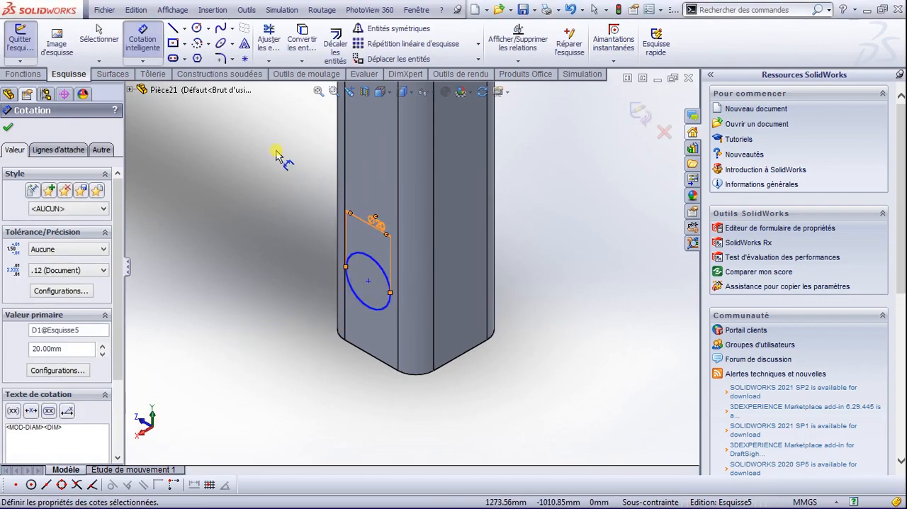
{"action": "left_click", "coordinate": [8, 131]}
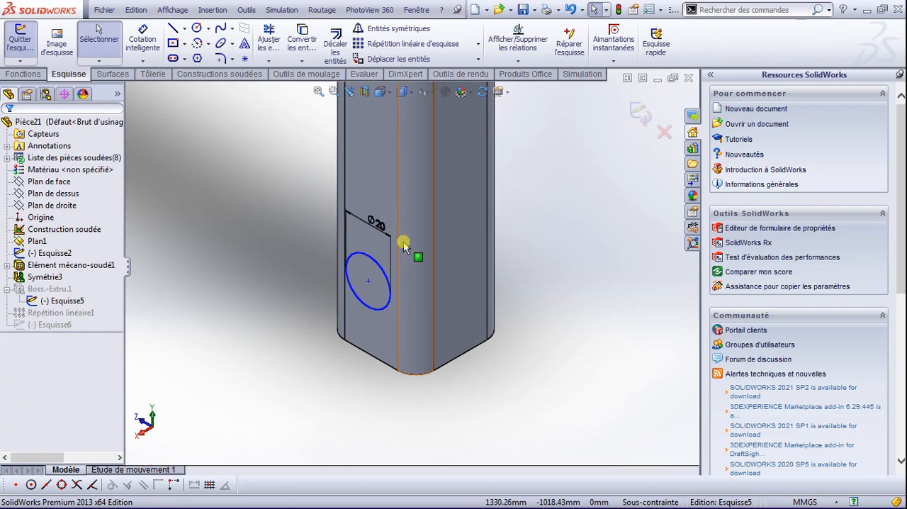
{"action": "left_click", "coordinate": [646, 112]}
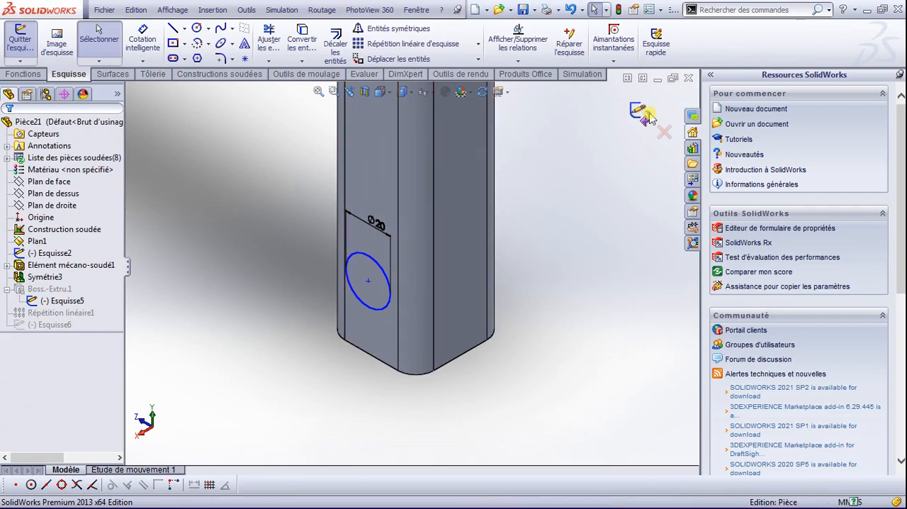
Step: Reopen the circle sketch on the mirrored tube's curved section for editing
{"action": "scroll", "coordinate": [330, 206], "scroll_direction": "up", "scroll_amount": 10}
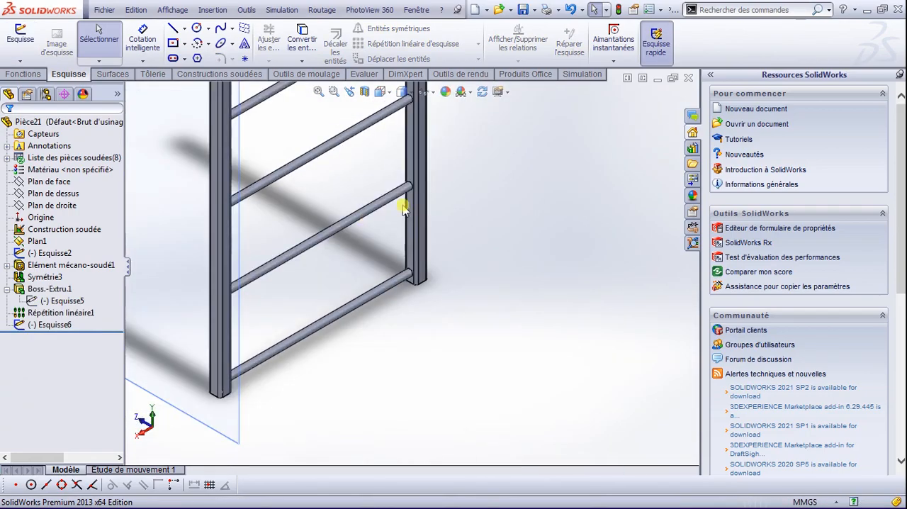
{"action": "scroll", "coordinate": [390, 192], "scroll_direction": "up", "scroll_amount": 1}
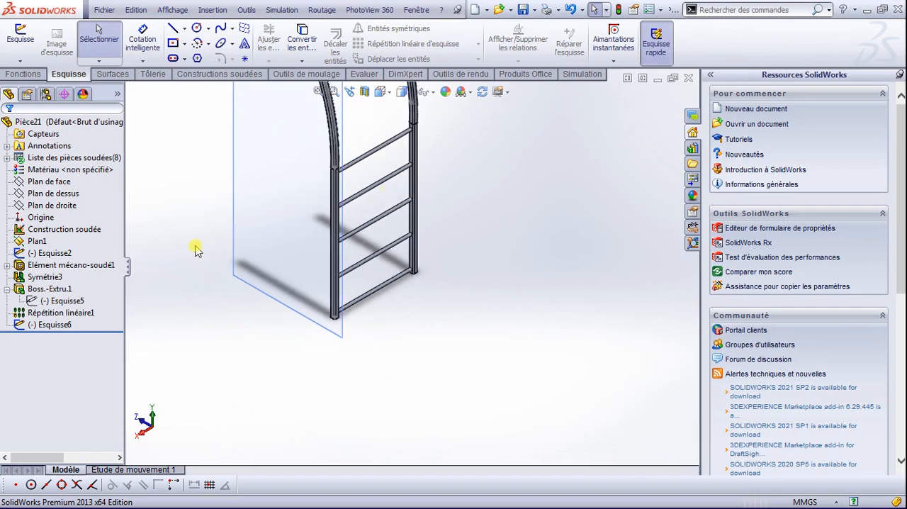
{"action": "left_click", "coordinate": [52, 324]}
{"action": "left_click", "coordinate": [66, 305]}
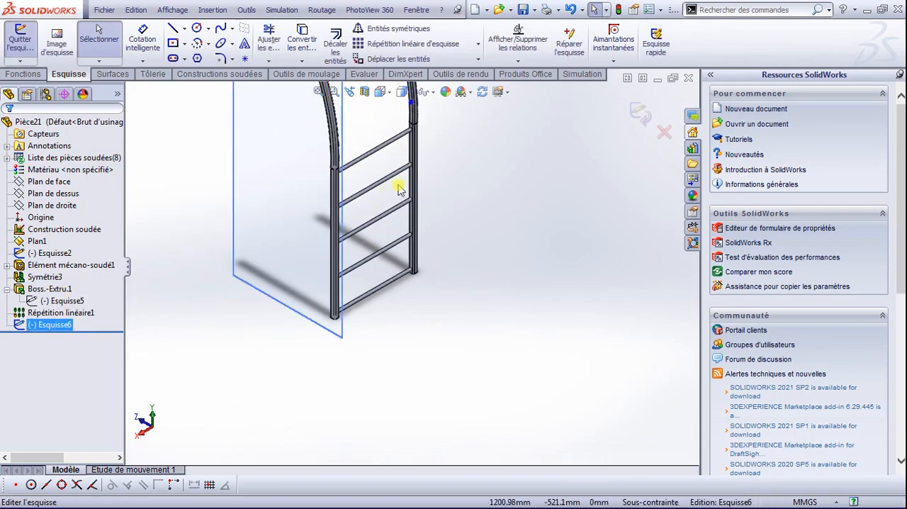
Step: Dimension the circle on the curved section's inner face to a diameter of 20 mm
{"action": "scroll", "coordinate": [410, 128], "scroll_direction": "down", "scroll_amount": 5}
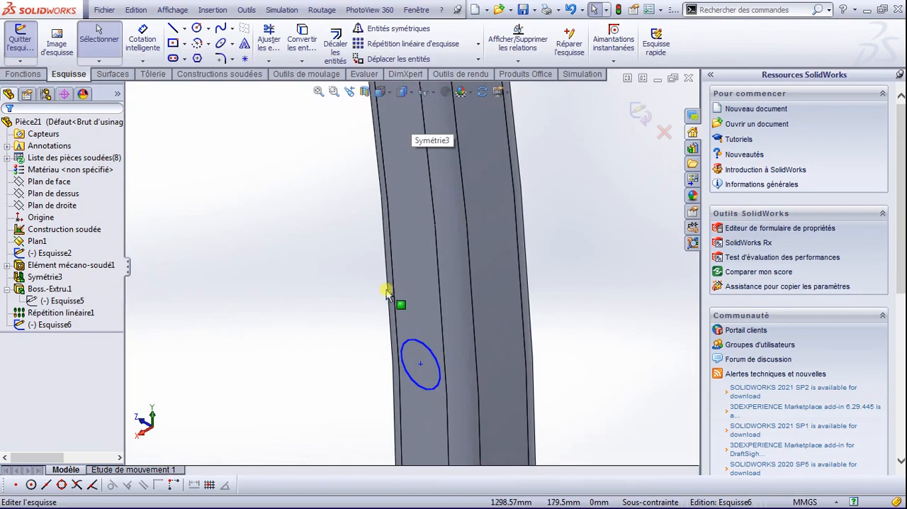
{"action": "left_click", "coordinate": [151, 39]}
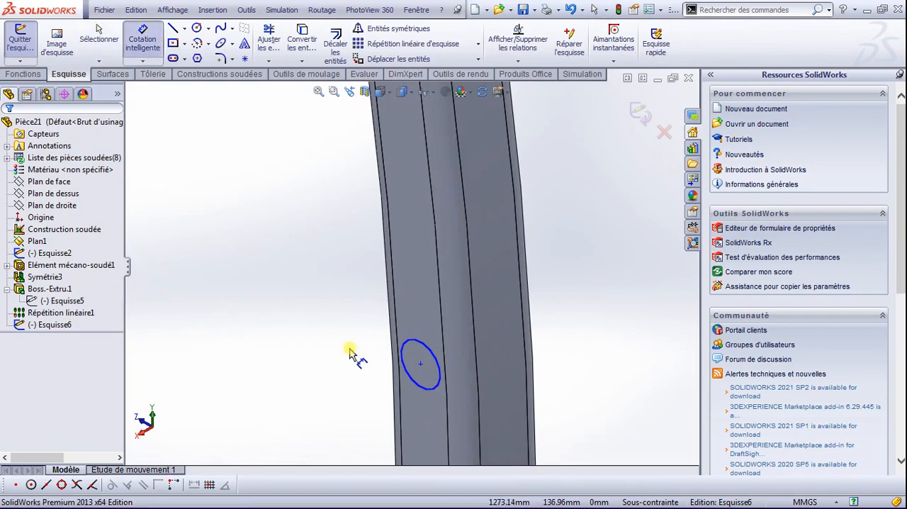
{"action": "left_click", "coordinate": [417, 341]}
{"action": "left_click", "coordinate": [420, 313]}
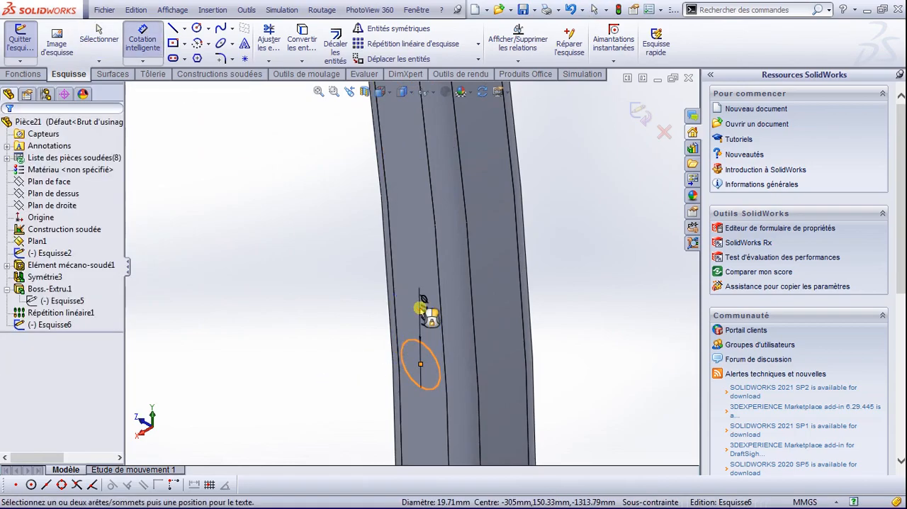
{"action": "type", "text": "2"}
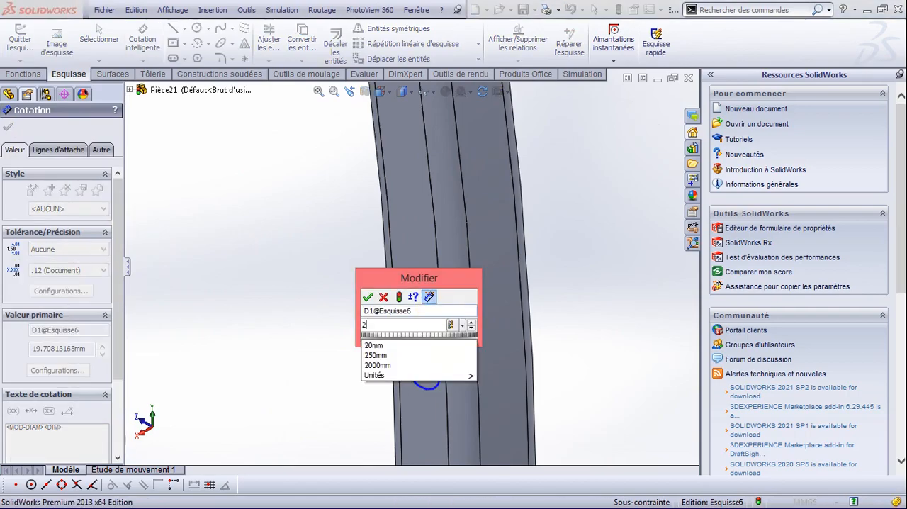
{"action": "type", "text": "0"}
{"action": "key", "text": "Return"}
{"action": "scroll", "coordinate": [395, 367], "scroll_direction": "down", "scroll_amount": 1}
{"action": "scroll", "coordinate": [407, 367], "scroll_direction": "up", "scroll_amount": 4}
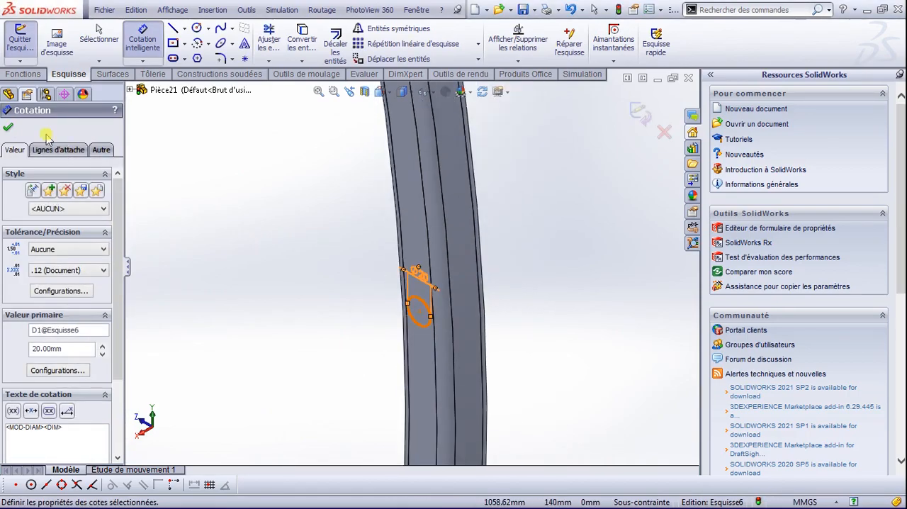
{"action": "left_click", "coordinate": [11, 128]}
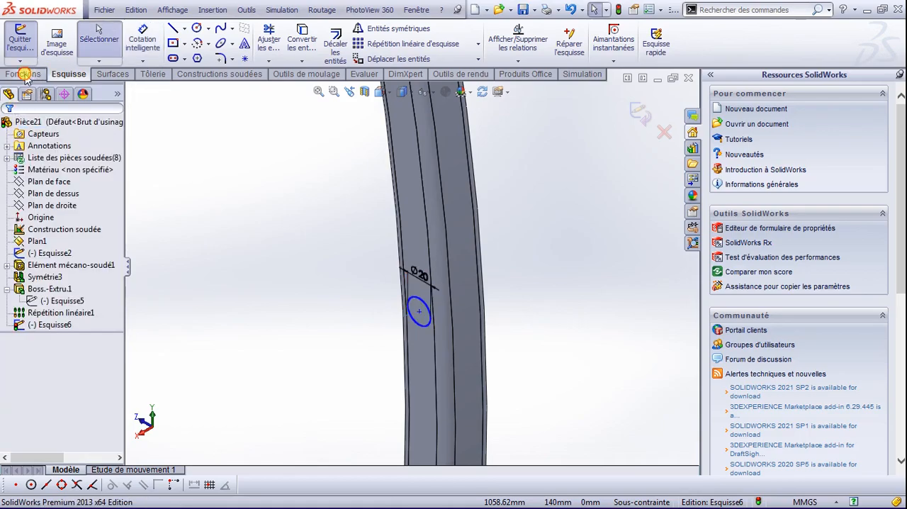
Step: Extrude the 20 mm circle up to the next surface, forming a crossbar between the curved sections
{"action": "left_click", "coordinate": [25, 74]}
{"action": "left_click", "coordinate": [39, 50]}
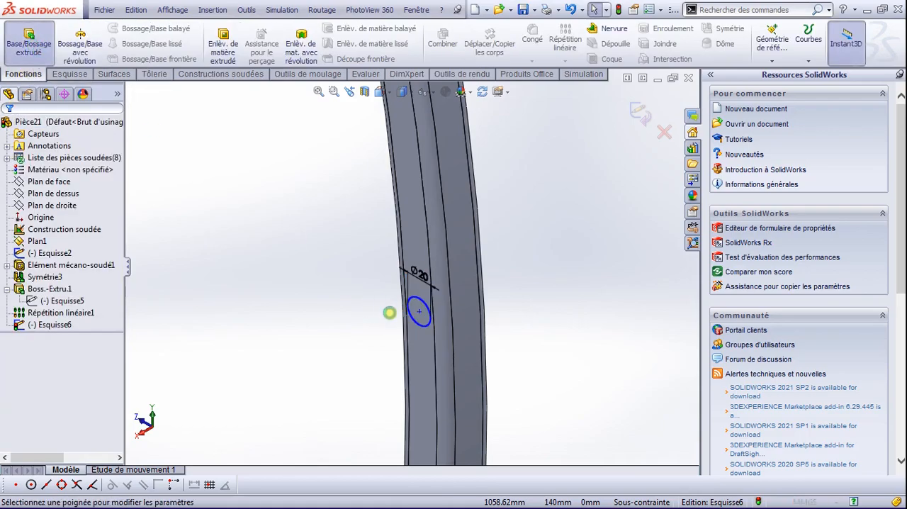
{"action": "left_click", "coordinate": [80, 206]}
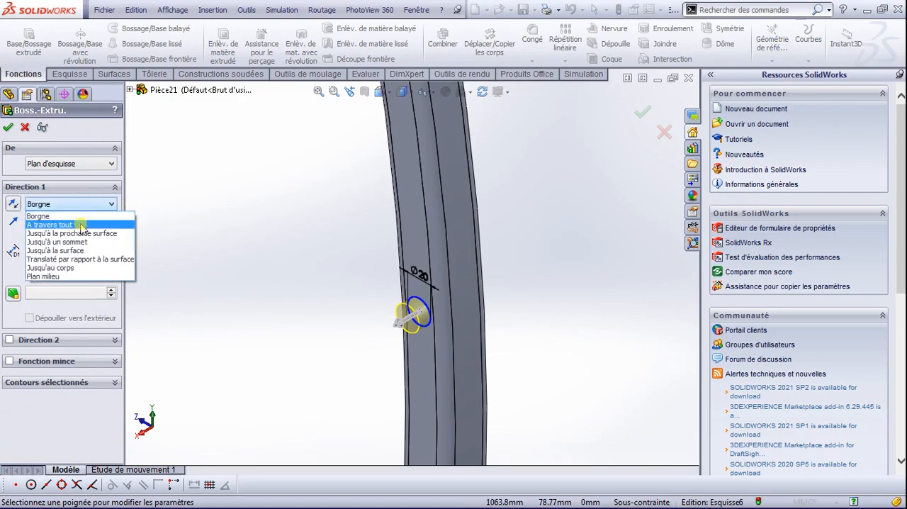
{"action": "left_click", "coordinate": [92, 234]}
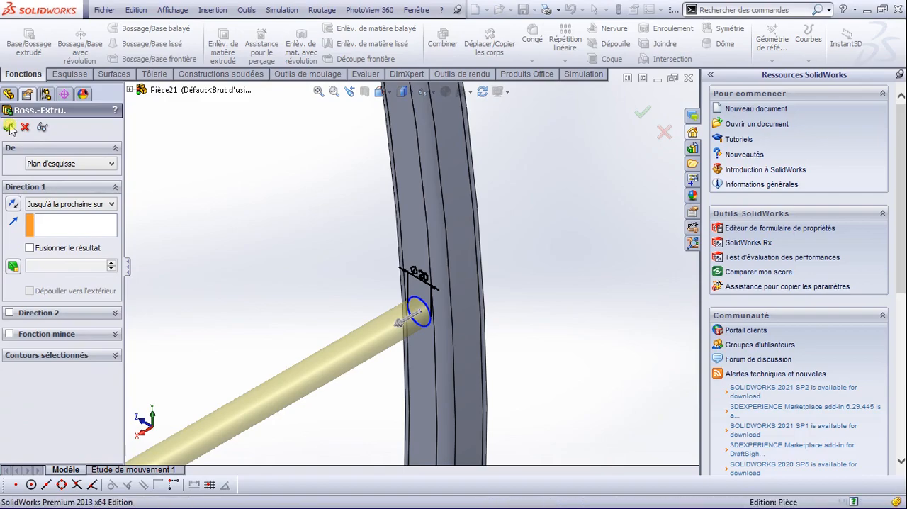
{"action": "scroll", "coordinate": [267, 273], "scroll_direction": "down", "scroll_amount": 1}
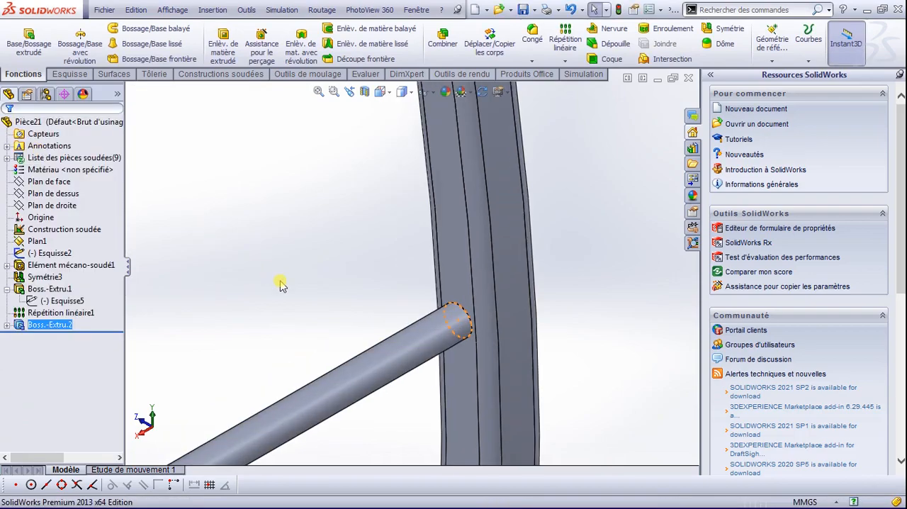
Step: Start a curve-driven pattern of the new crossbar along the mirrored tube's curved edge
{"action": "scroll", "coordinate": [459, 184], "scroll_direction": "up", "scroll_amount": 4}
{"action": "left_click", "coordinate": [565, 61]}
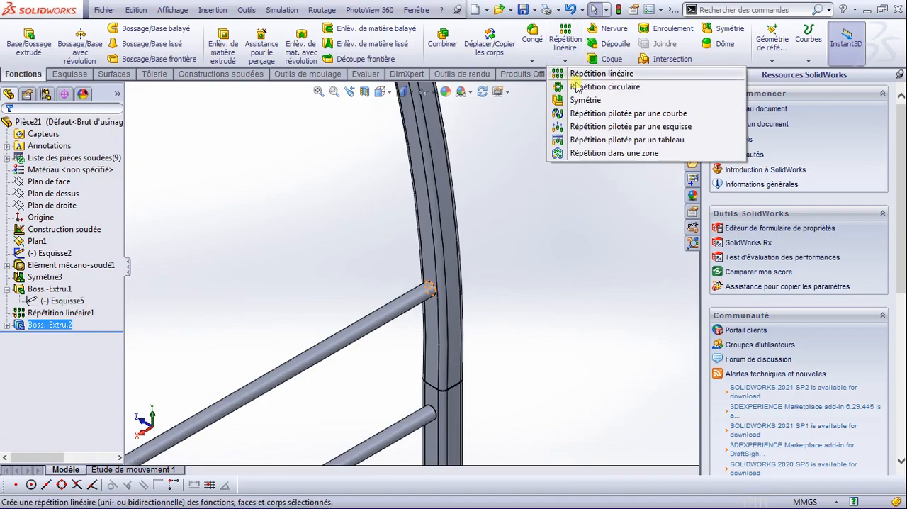
{"action": "left_click", "coordinate": [607, 116]}
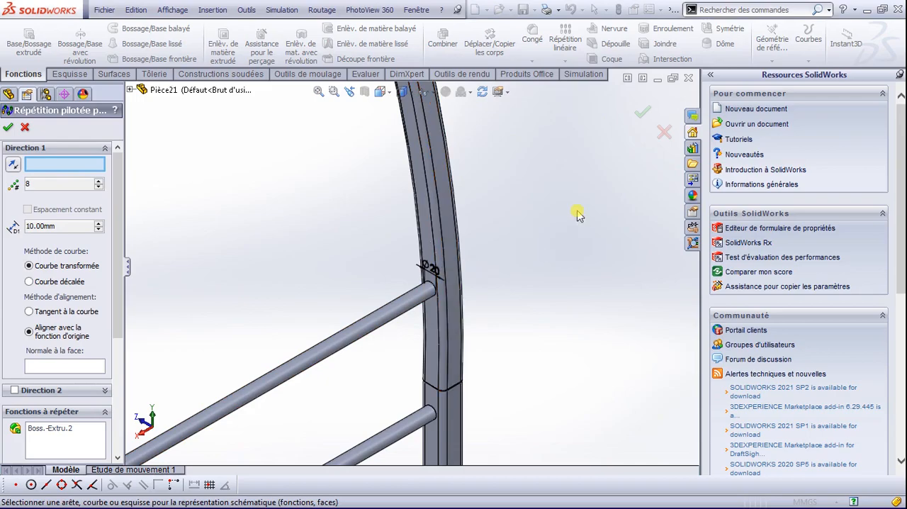
{"action": "left_click", "coordinate": [433, 234]}
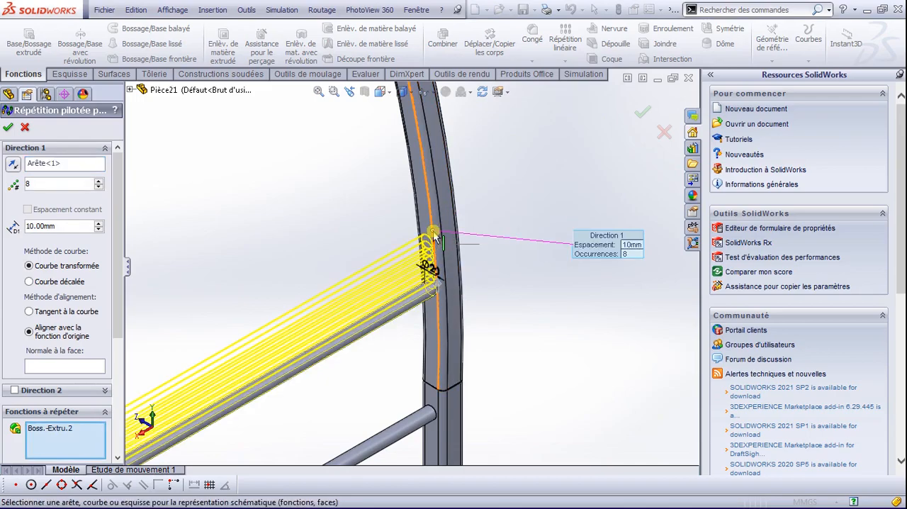
Step: Set the curve-driven crossbar pattern to 7 instances with a spacing of 200 mm
{"action": "left_click", "coordinate": [98, 188]}
{"action": "left_click", "coordinate": [98, 188]}
{"action": "key", "text": "Tab"}
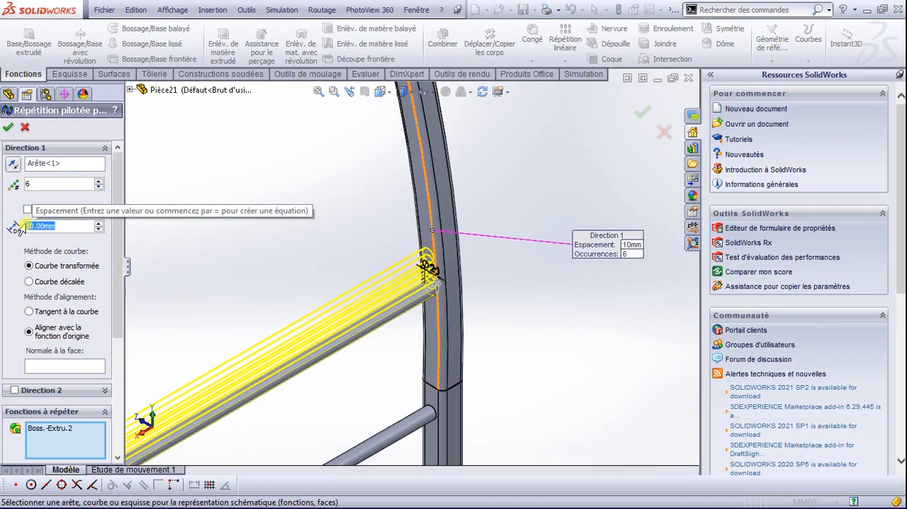
{"action": "type", "text": "20"}
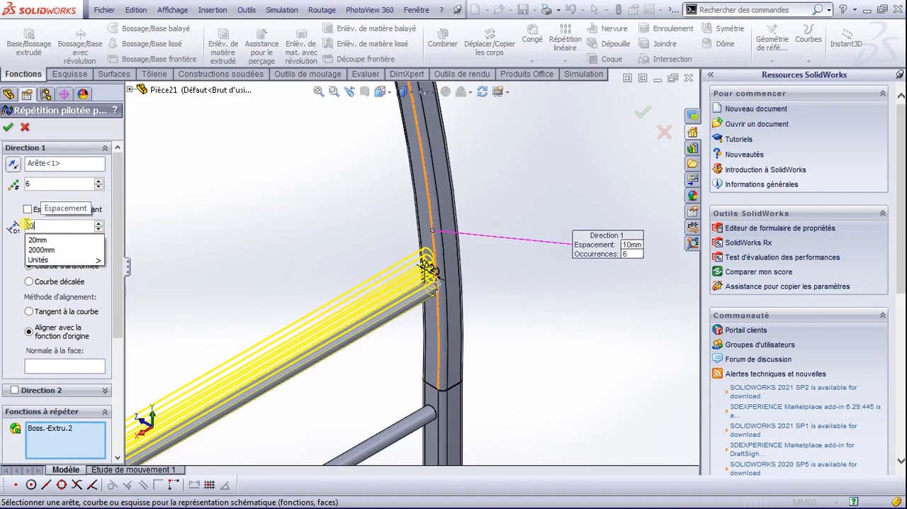
{"action": "type", "text": "0"}
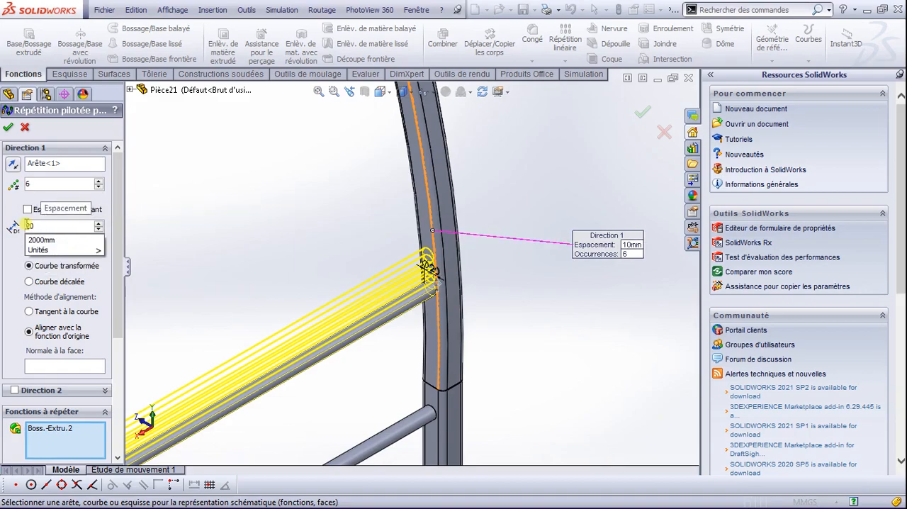
{"action": "key", "text": "Return"}
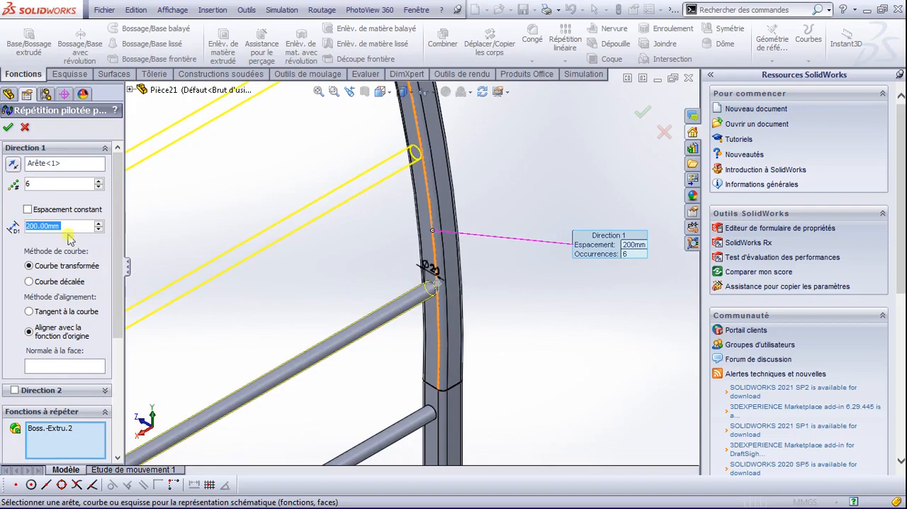
{"action": "scroll", "coordinate": [274, 209], "scroll_direction": "up", "scroll_amount": 4}
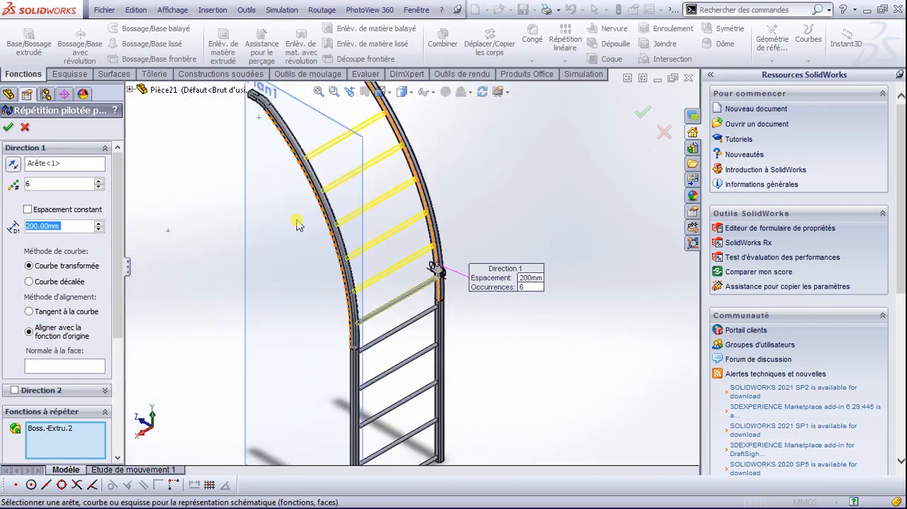
{"action": "scroll", "coordinate": [298, 224], "scroll_direction": "up", "scroll_amount": 2}
{"action": "left_click", "coordinate": [99, 181]}
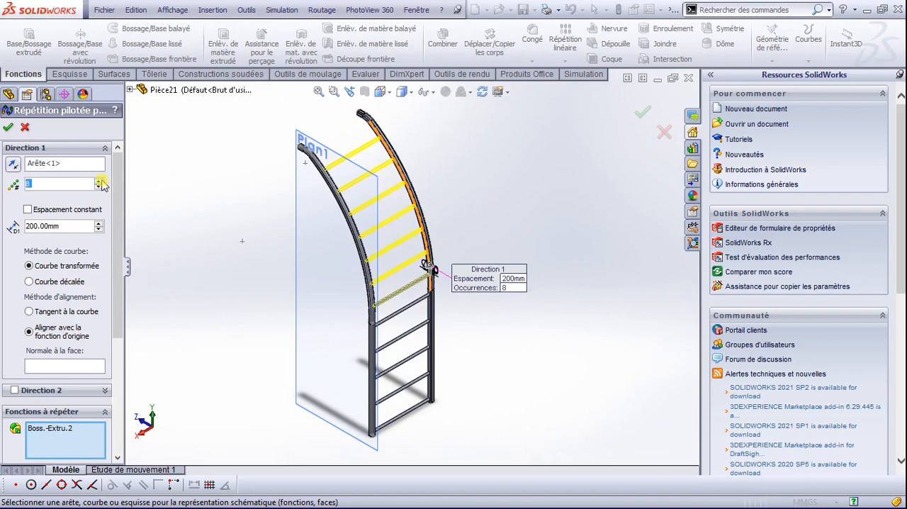
{"action": "scroll", "coordinate": [310, 184], "scroll_direction": "down", "scroll_amount": 4}
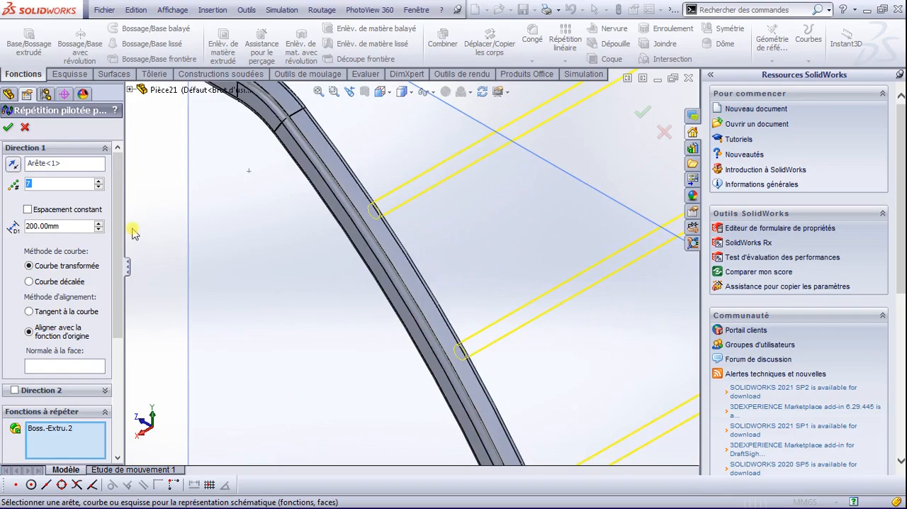
{"action": "scroll", "coordinate": [277, 232], "scroll_direction": "up", "scroll_amount": 2}
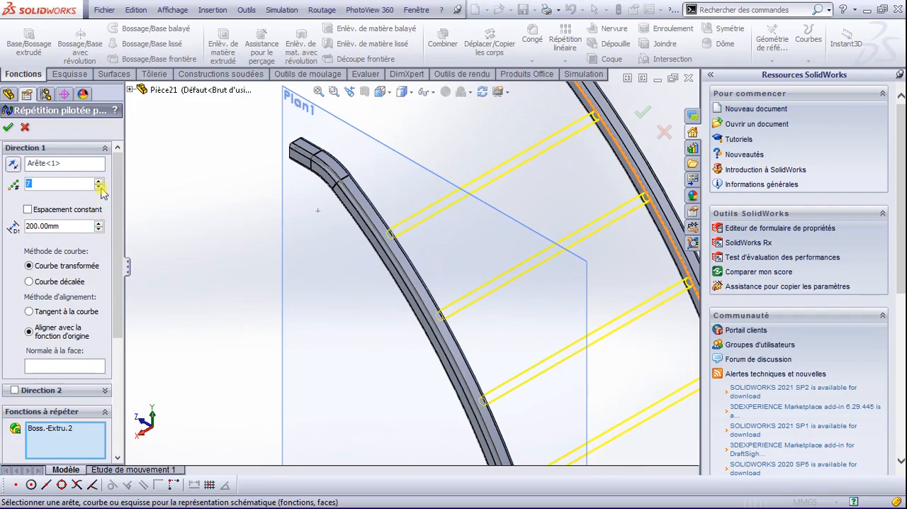
Step: Enable equal spacing along the curved edge and complete the crossbar pattern
{"action": "left_click", "coordinate": [29, 210]}
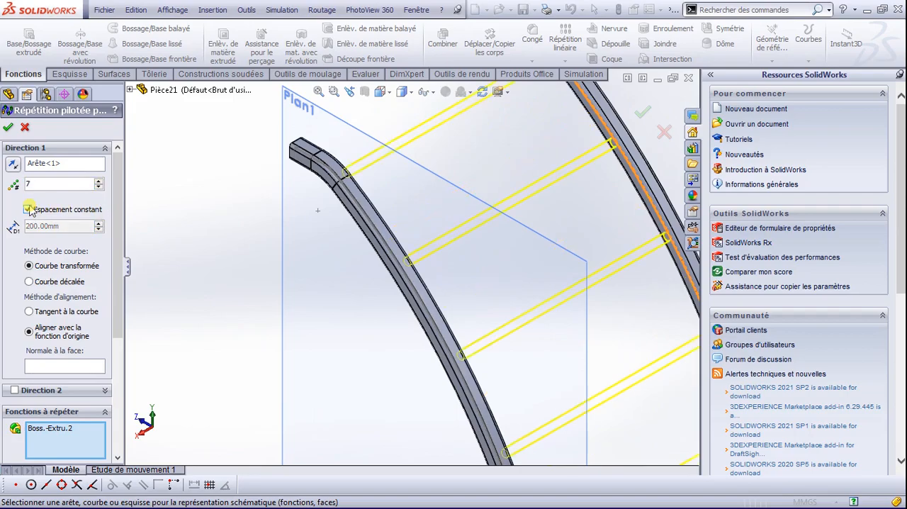
{"action": "scroll", "coordinate": [197, 212], "scroll_direction": "down", "scroll_amount": 1}
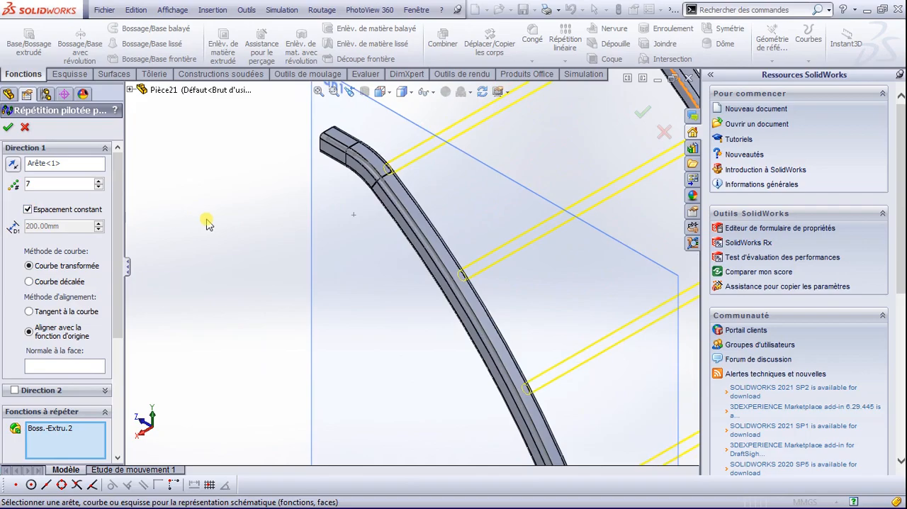
{"action": "scroll", "coordinate": [208, 224], "scroll_direction": "up", "scroll_amount": 5}
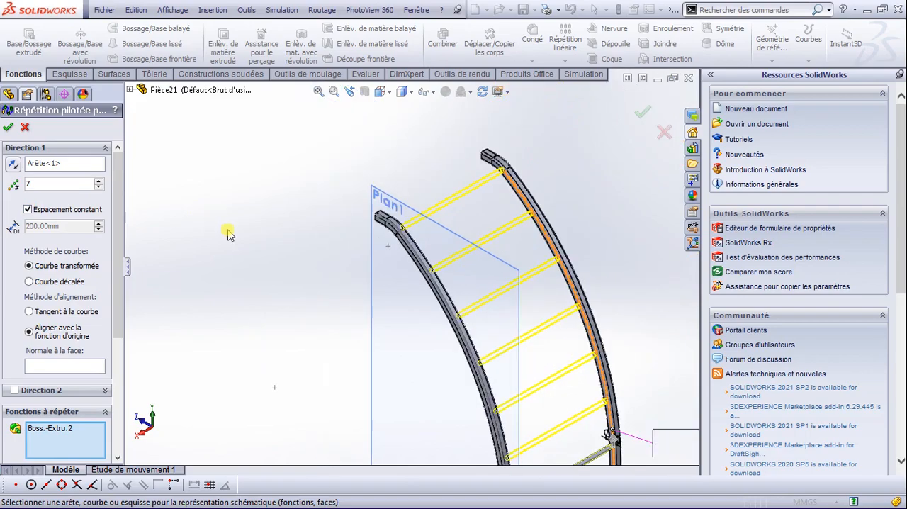
{"action": "left_click", "coordinate": [9, 126]}
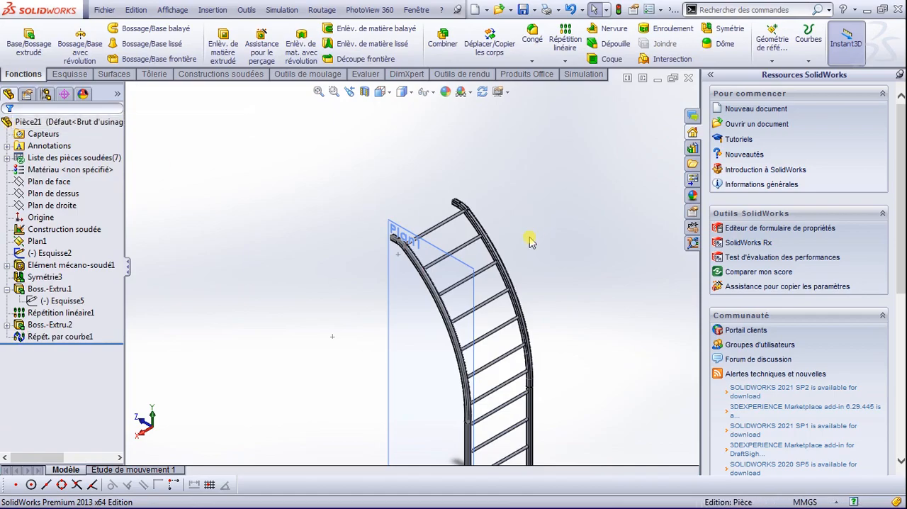
Step: Turn off the display of reference planes and bring the whole ladder into view
{"action": "left_click", "coordinate": [431, 92]}
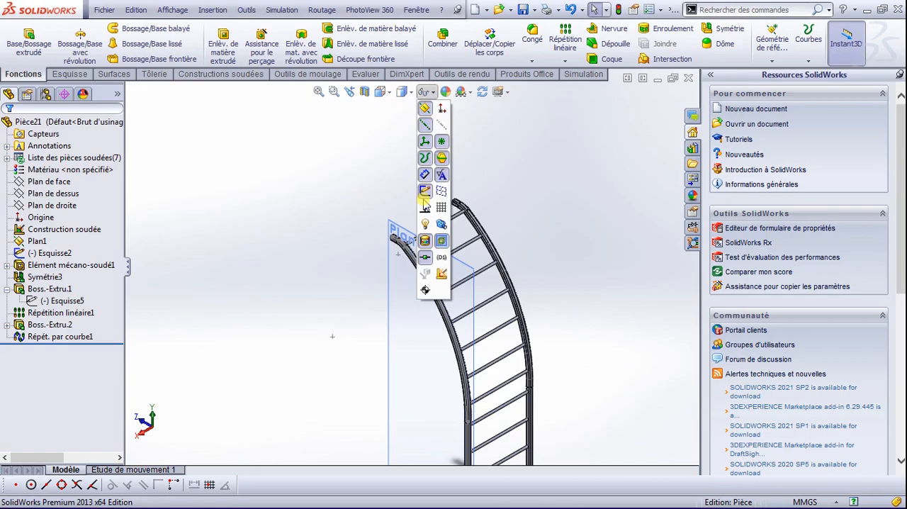
{"action": "left_click", "coordinate": [426, 110]}
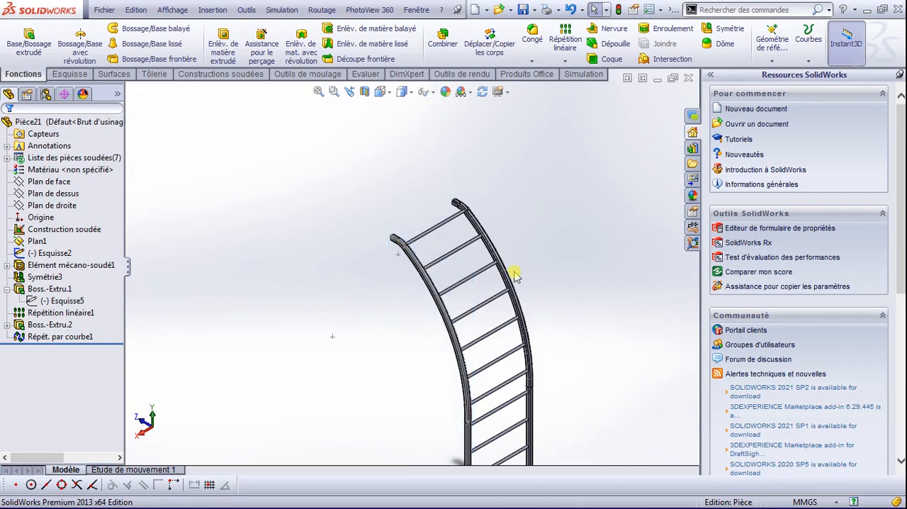
{"action": "scroll", "coordinate": [506, 309], "scroll_direction": "up", "scroll_amount": 3}
{"action": "scroll", "coordinate": [456, 367], "scroll_direction": "down", "scroll_amount": 5}
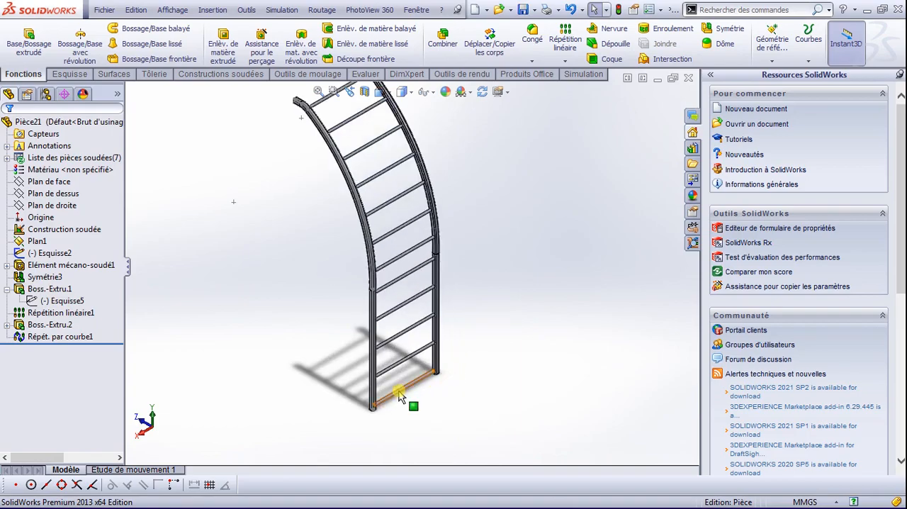
{"action": "scroll", "coordinate": [369, 283], "scroll_direction": "up", "scroll_amount": 2}
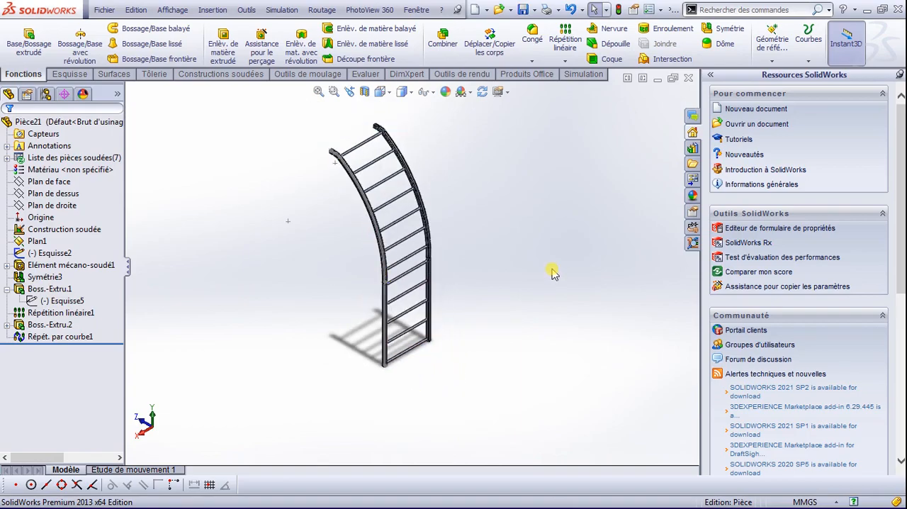
{"action": "middle_click_drag", "start_coordinate": [547, 277], "coordinate": [547, 277]}
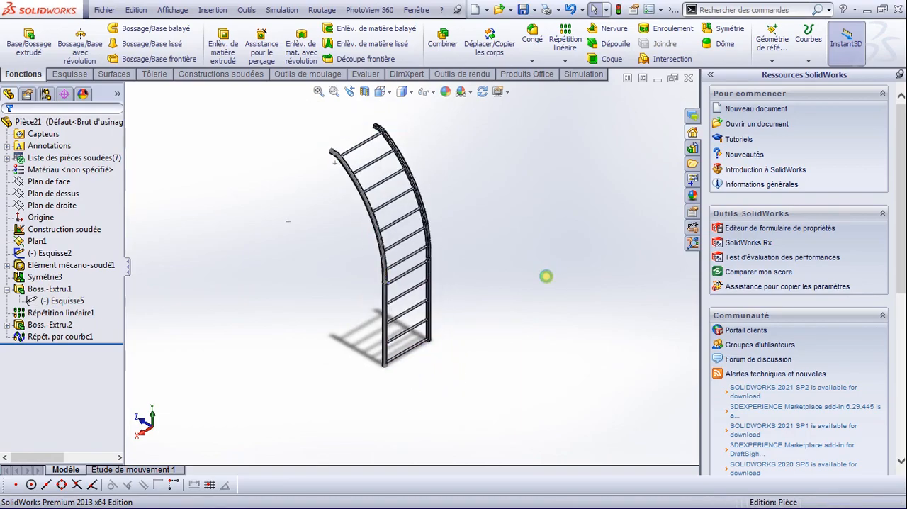
Step: Save the part as ESCALIER 1 in the CITERNE folder
{"action": "key", "text": "ctrl+s"}
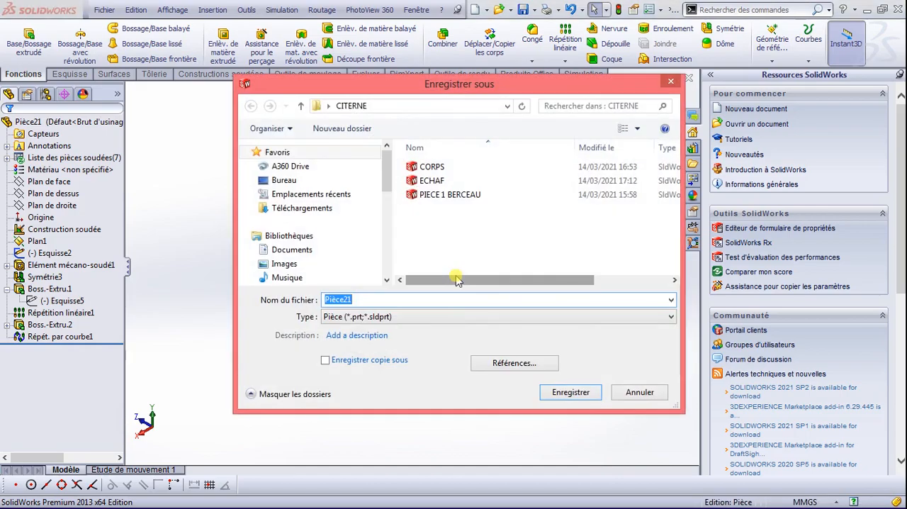
{"action": "type", "text": "ESCALIER 1"}
{"action": "left_click", "coordinate": [575, 391]}
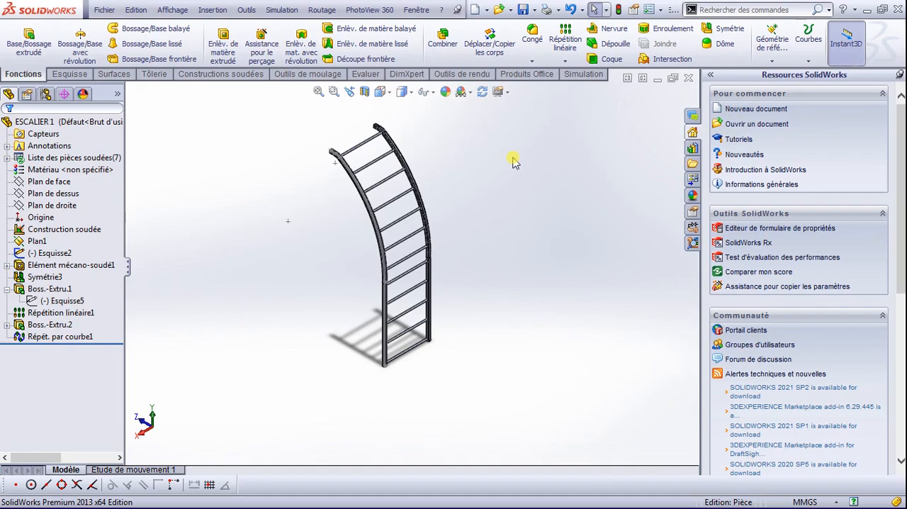
Step: Create a new assembly and place the CORPS tank body as its first component
{"action": "left_click", "coordinate": [108, 10]}
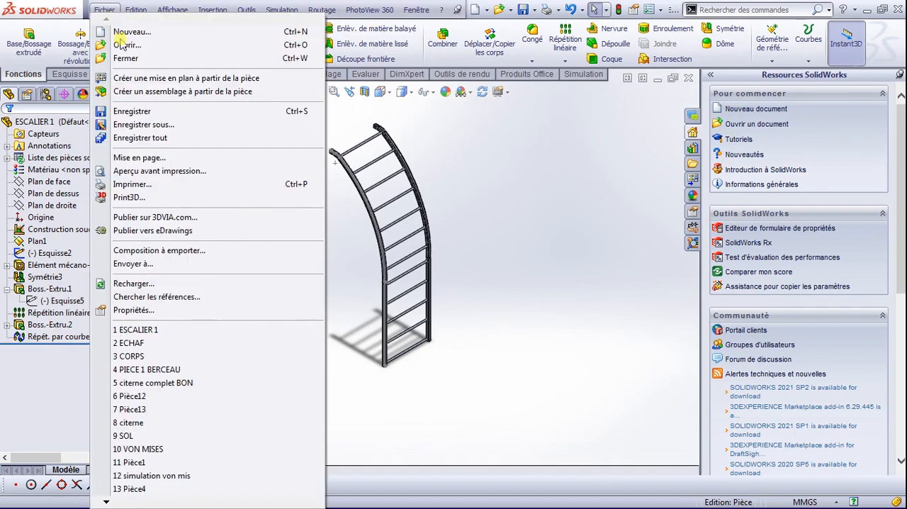
{"action": "left_click", "coordinate": [129, 32]}
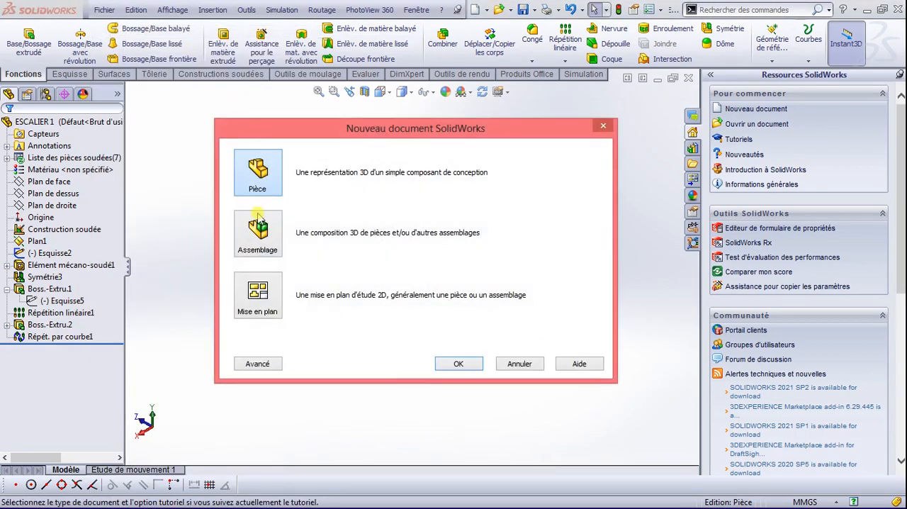
{"action": "double_click", "coordinate": [257, 226]}
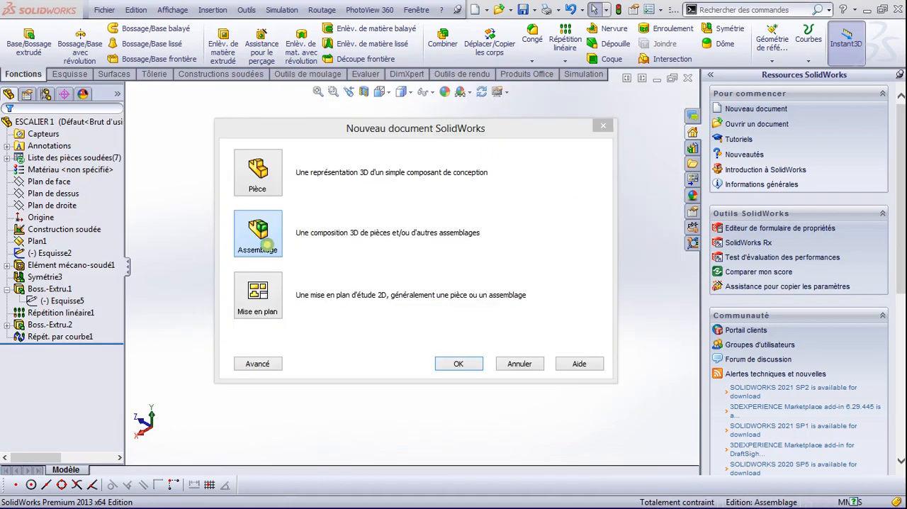
{"action": "double_click", "coordinate": [268, 243]}
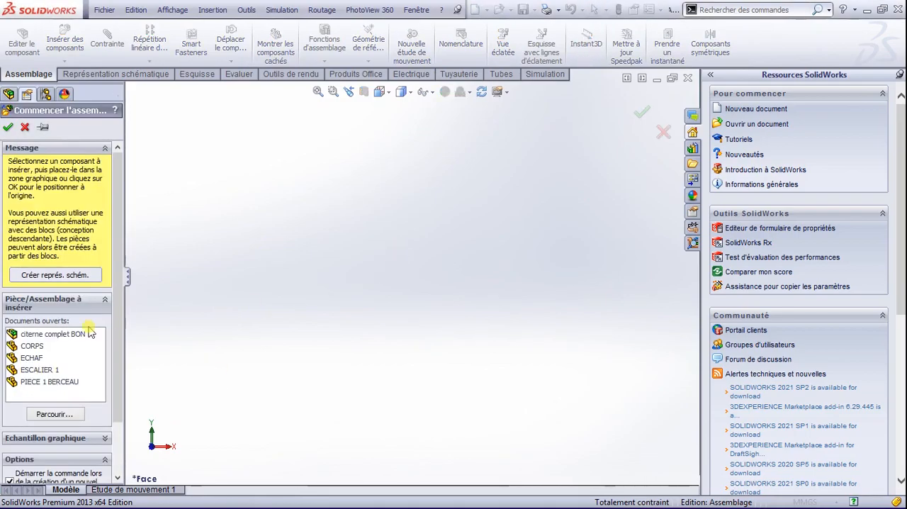
{"action": "left_click", "coordinate": [31, 346]}
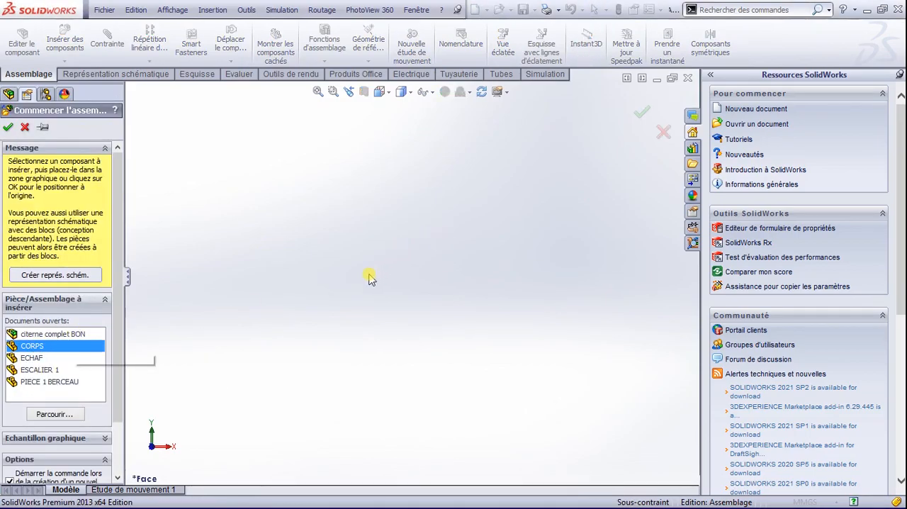
{"action": "left_click", "coordinate": [398, 267]}
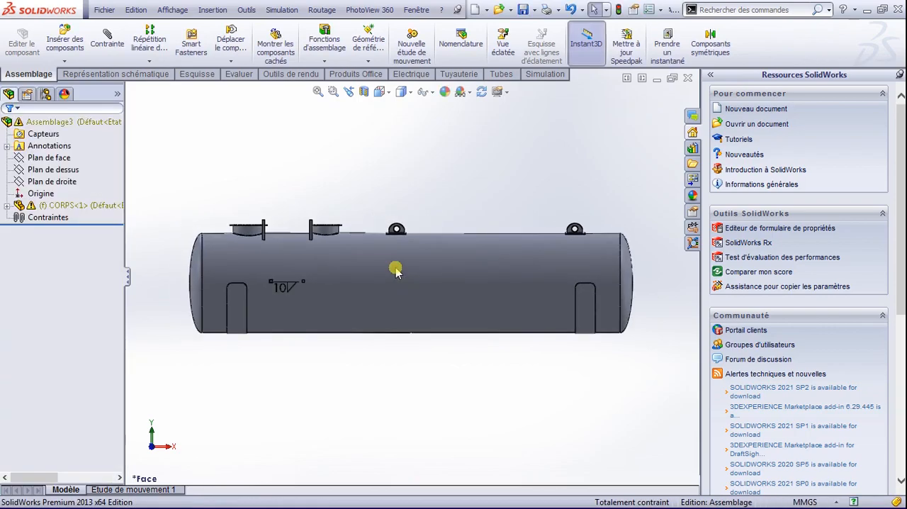
Step: Insert the PIECE 1 BERCEAU cradle and place it beneath the tank end farthest from the two manholes
{"action": "left_click", "coordinate": [76, 45]}
{"action": "left_click", "coordinate": [55, 355]}
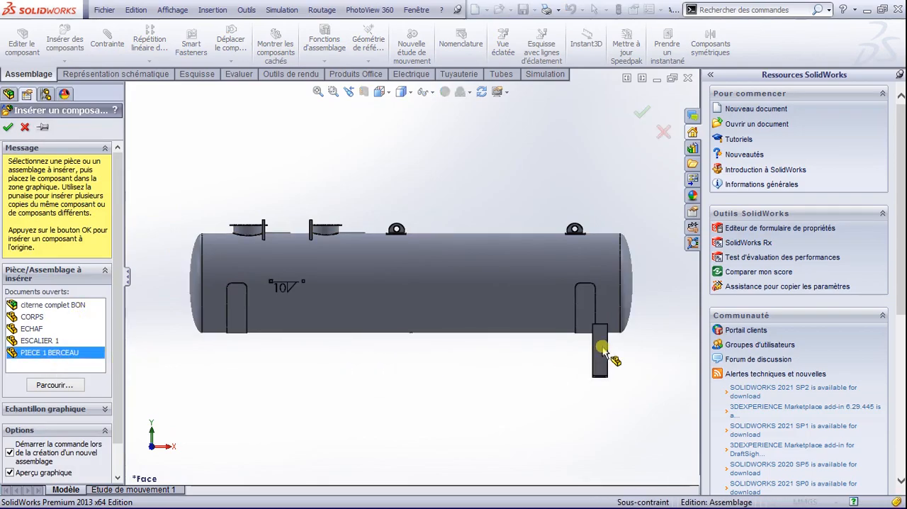
{"action": "left_click", "coordinate": [588, 330]}
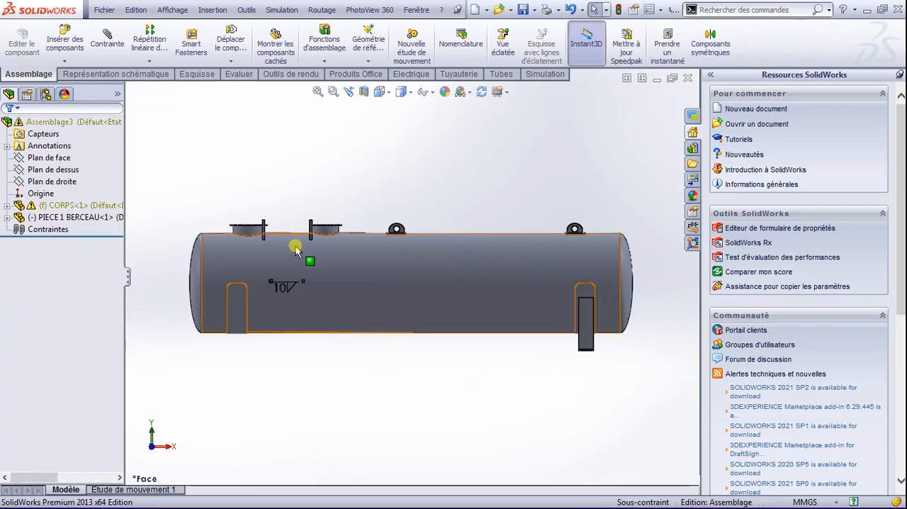
Step: Add a concentric mate between the tank's cylindrical face and the cradle's curved saddle face
{"action": "scroll", "coordinate": [425, 265], "scroll_direction": "up", "scroll_amount": 3}
{"action": "key", "text": "space"}
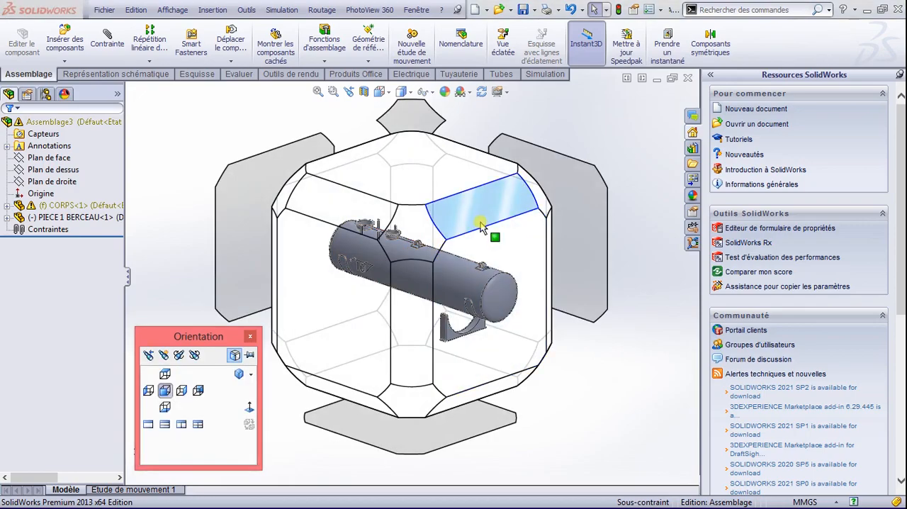
{"action": "left_click", "coordinate": [429, 198]}
{"action": "scroll", "coordinate": [454, 325], "scroll_direction": "down", "scroll_amount": 5}
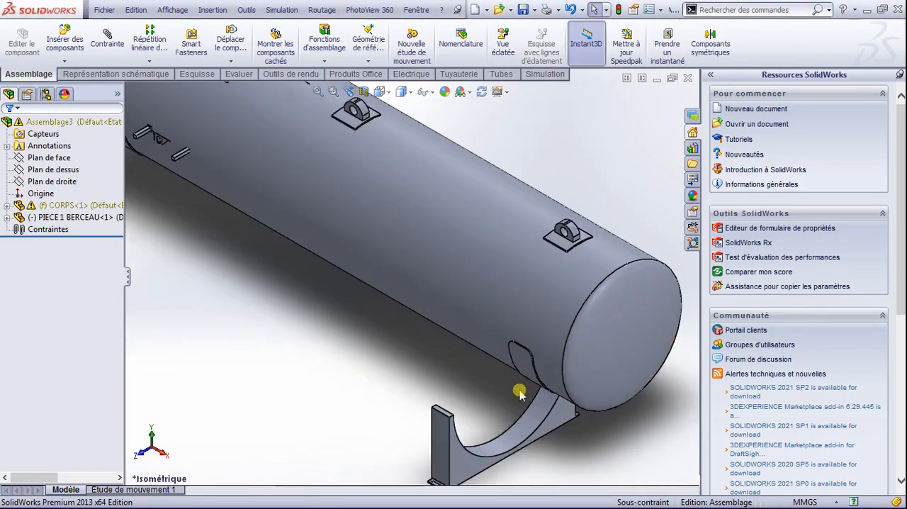
{"action": "left_click", "coordinate": [539, 419]}
{"action": "left_click", "coordinate": [511, 307]}
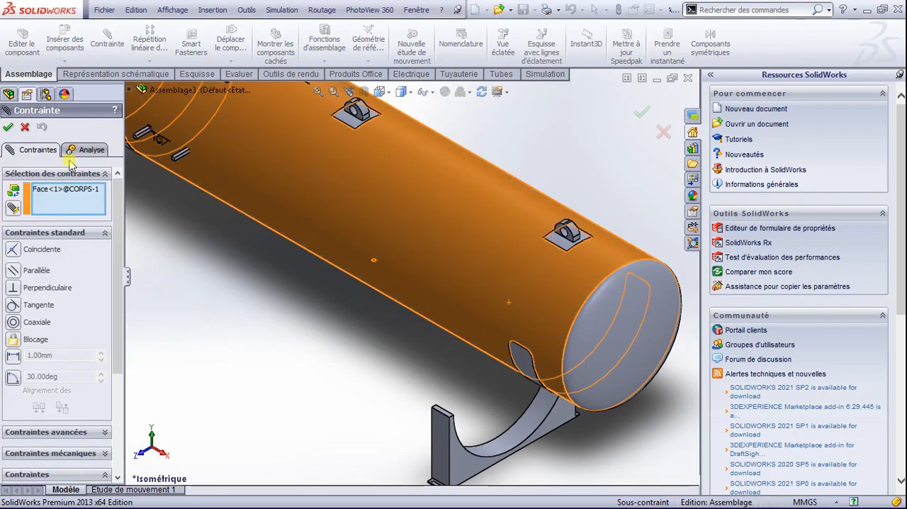
{"action": "left_click", "coordinate": [527, 425]}
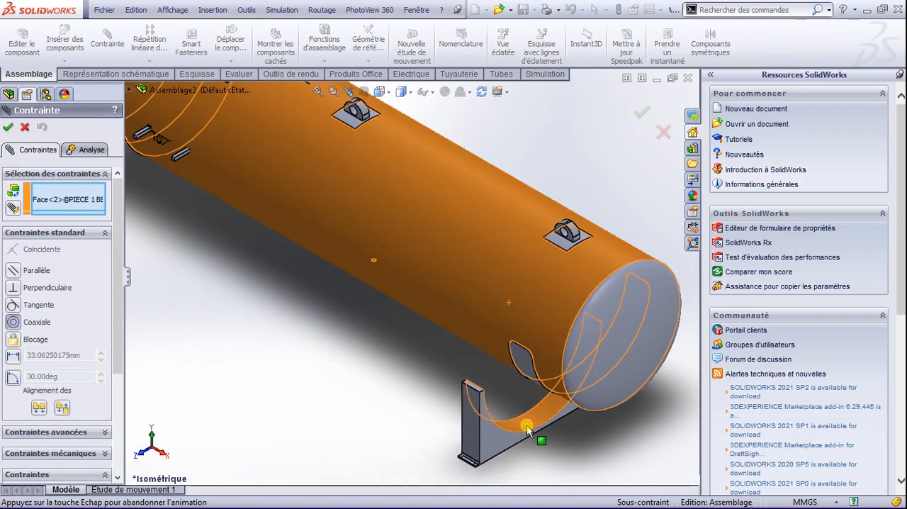
{"action": "left_click", "coordinate": [10, 129]}
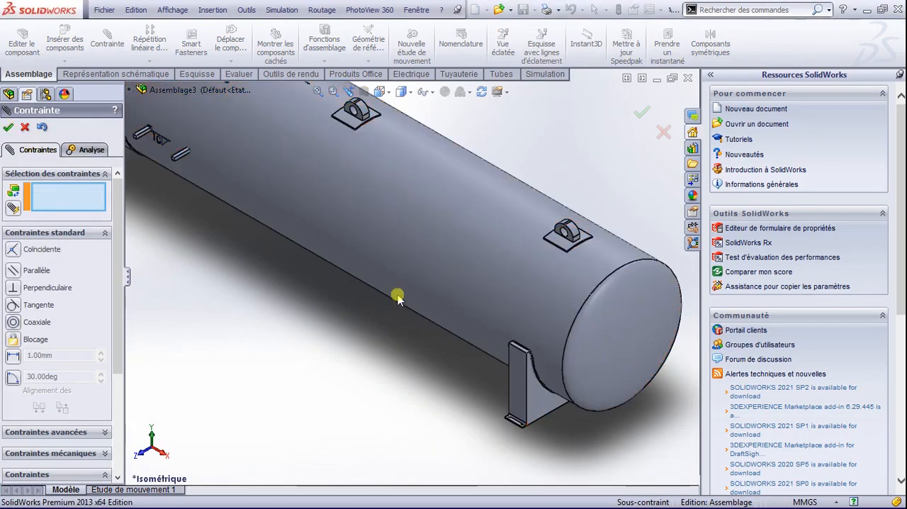
Step: Mate the cradle's Plan de droite coincident with Plan1 of CORPS and finish mating
{"action": "scroll", "coordinate": [528, 405], "scroll_direction": "down", "scroll_amount": 3}
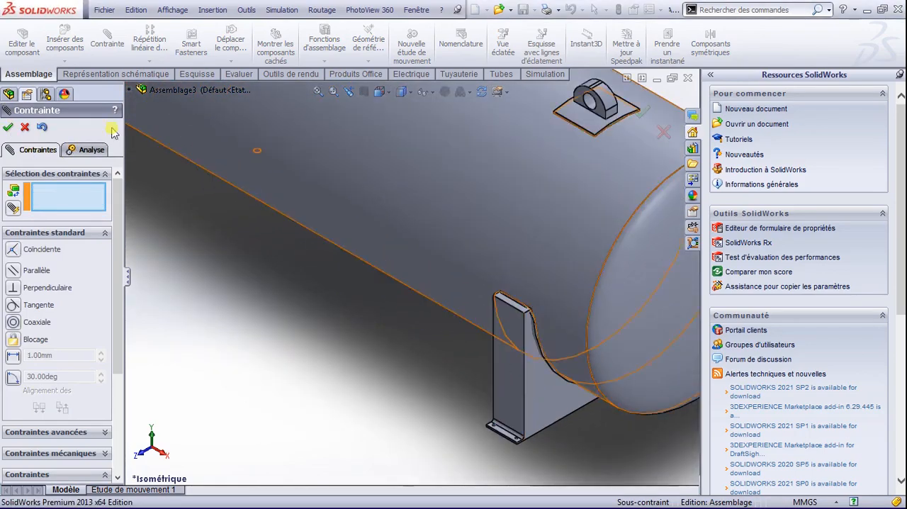
{"action": "left_click", "coordinate": [128, 91]}
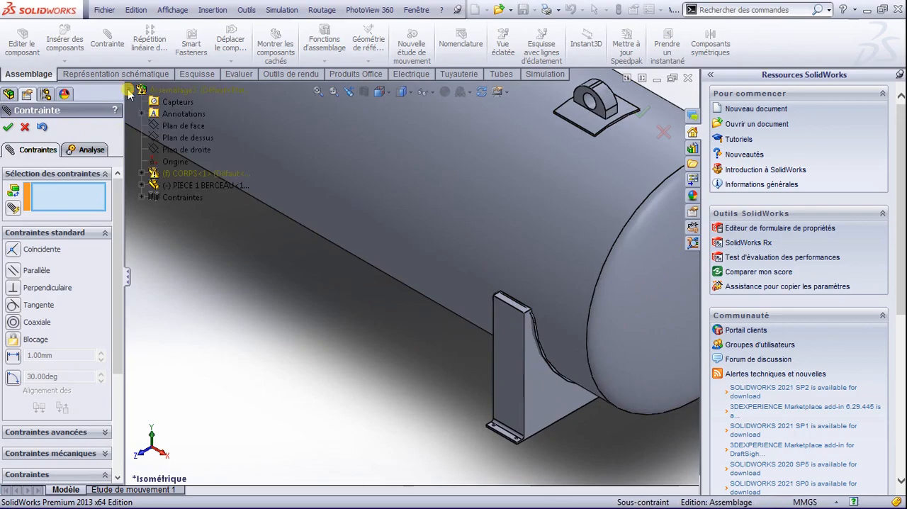
{"action": "left_click", "coordinate": [142, 185]}
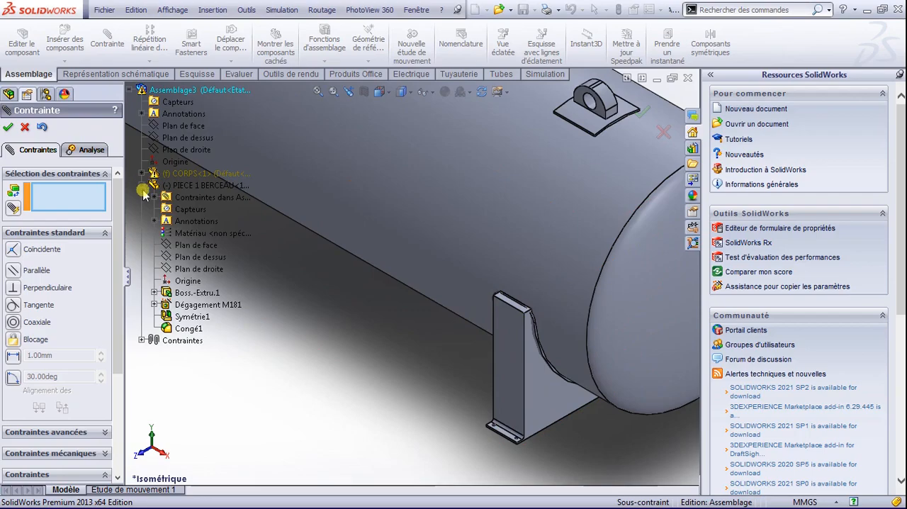
{"action": "left_click", "coordinate": [199, 269]}
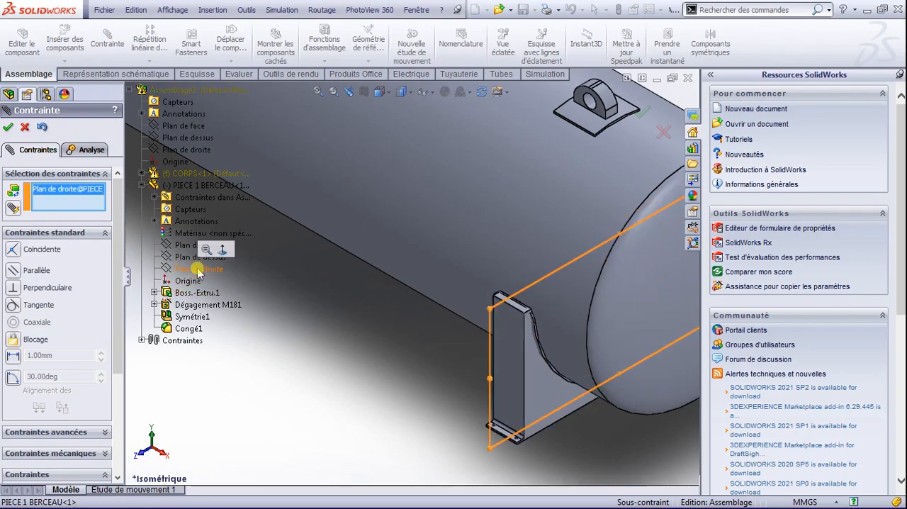
{"action": "left_click", "coordinate": [143, 187]}
{"action": "left_click", "coordinate": [142, 174]}
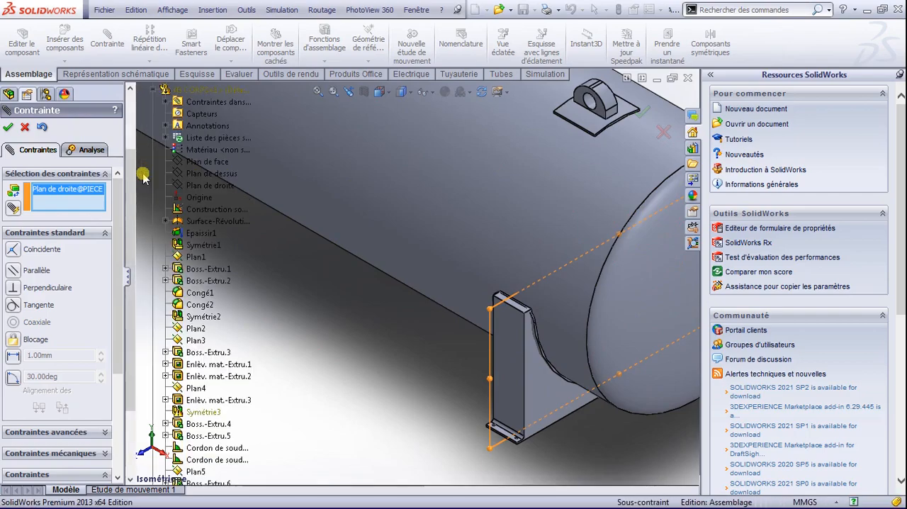
{"action": "scroll", "coordinate": [174, 256], "scroll_direction": "down", "scroll_amount": 3}
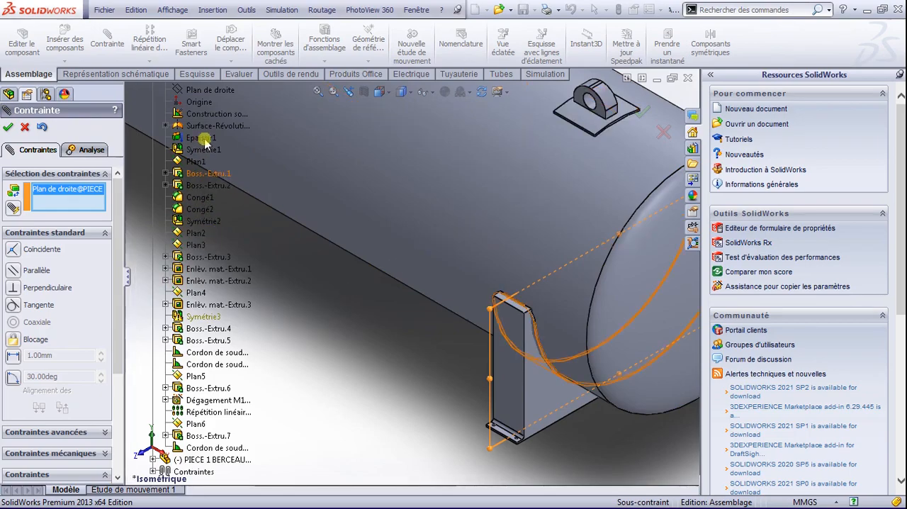
{"action": "scroll", "coordinate": [204, 142], "scroll_direction": "up", "scroll_amount": 3}
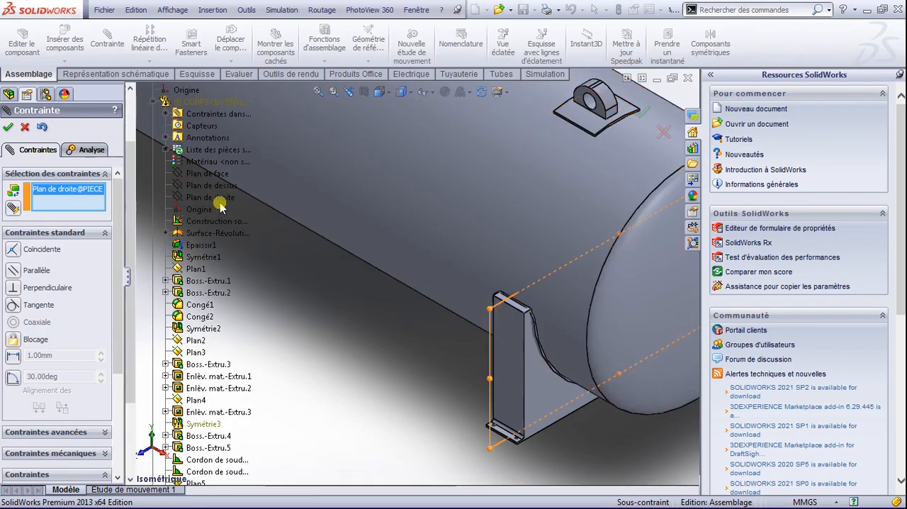
{"action": "left_click", "coordinate": [192, 268]}
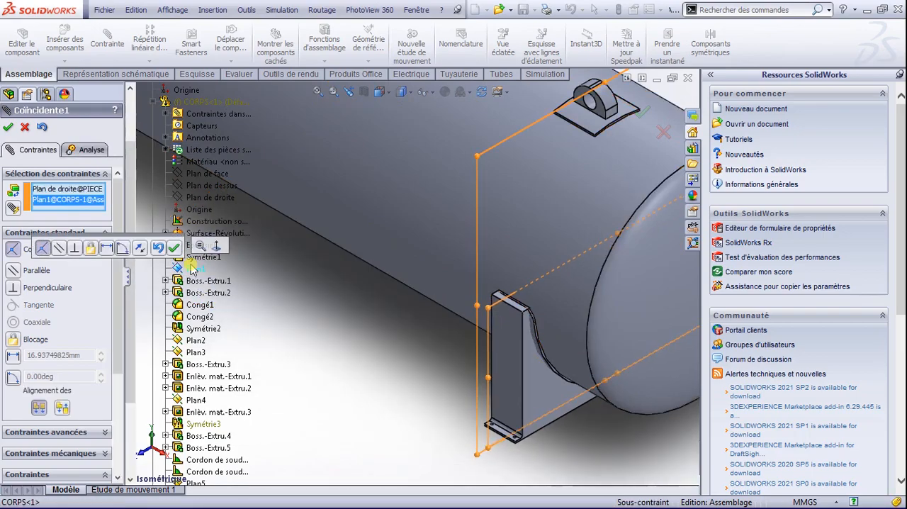
{"action": "left_click", "coordinate": [9, 126]}
{"action": "scroll", "coordinate": [355, 333], "scroll_direction": "up", "scroll_amount": 6}
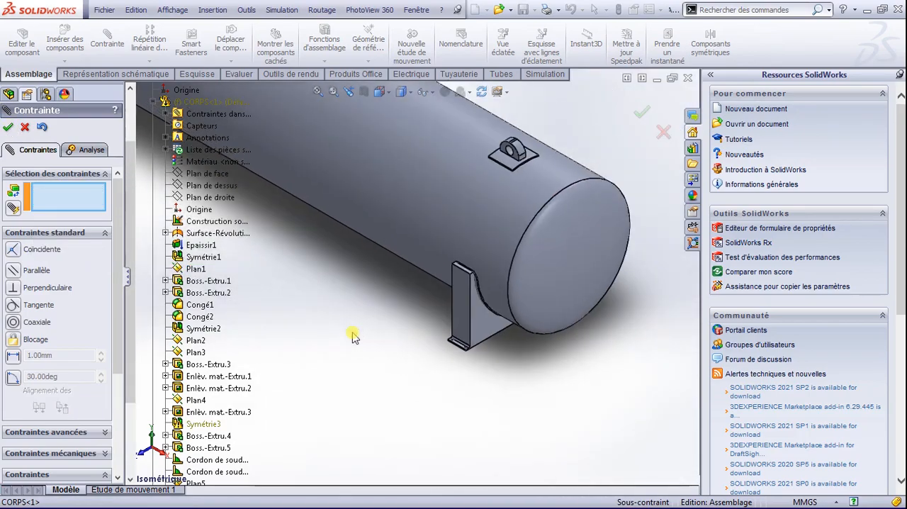
{"action": "left_click", "coordinate": [10, 126]}
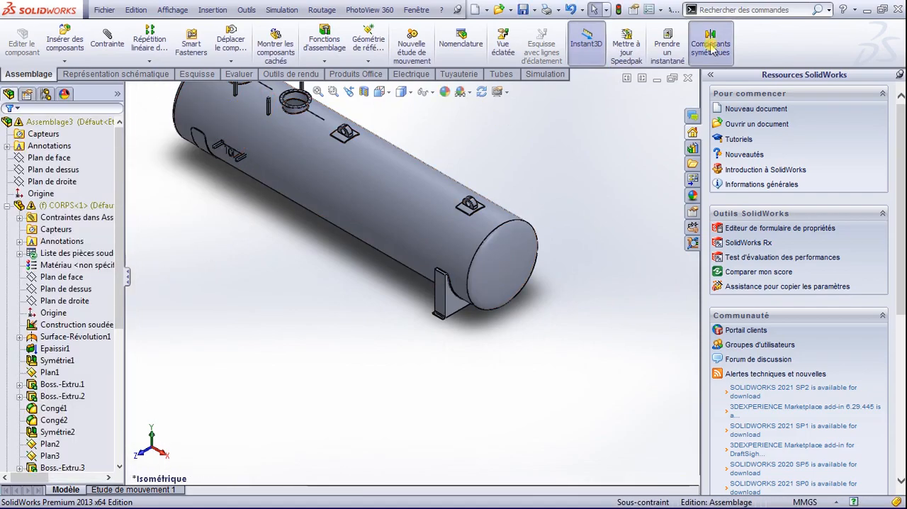
Step: Mirror the PIECE 1 BERCEAU cradle to the other tank end about the Plan de droite of CORPS
{"action": "left_click", "coordinate": [711, 46]}
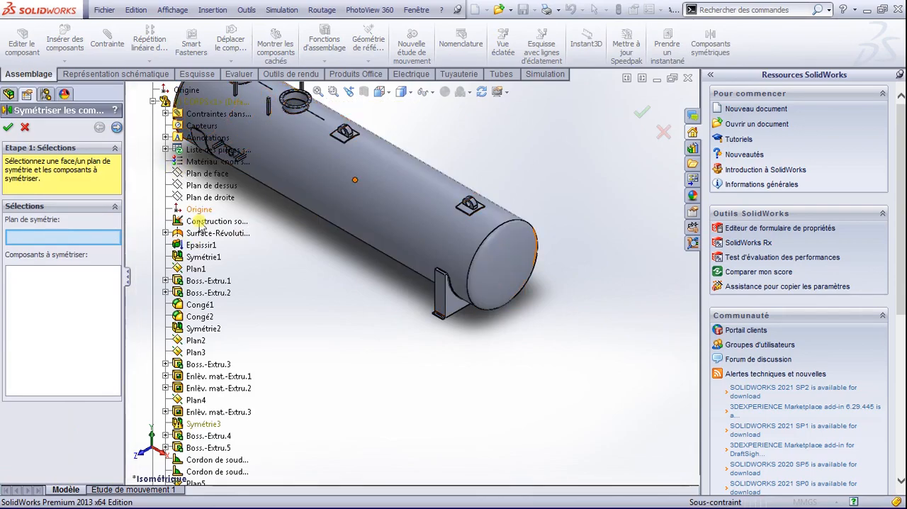
{"action": "left_click", "coordinate": [217, 198]}
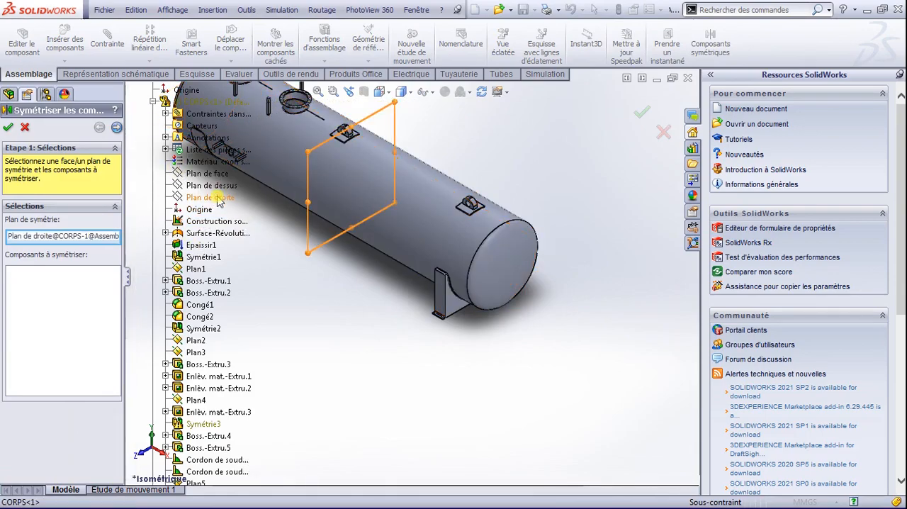
{"action": "left_click", "coordinate": [457, 307]}
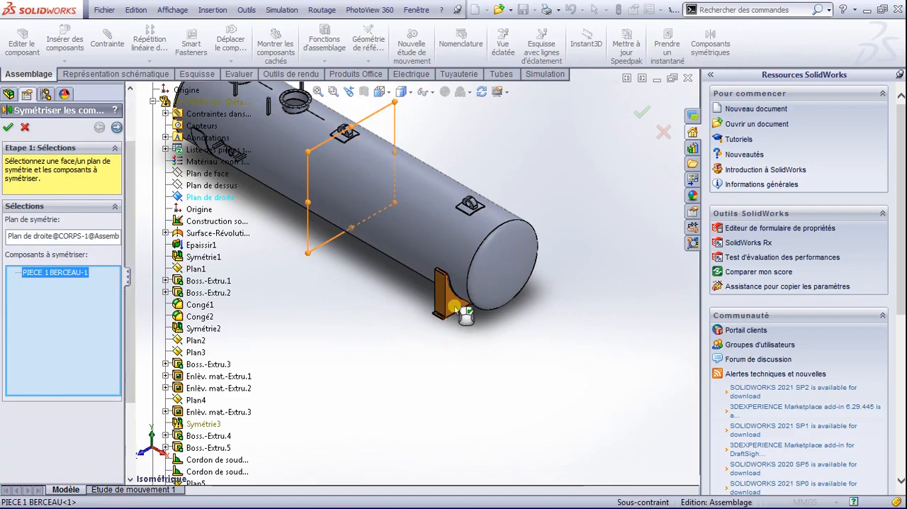
{"action": "right_click", "coordinate": [455, 308]}
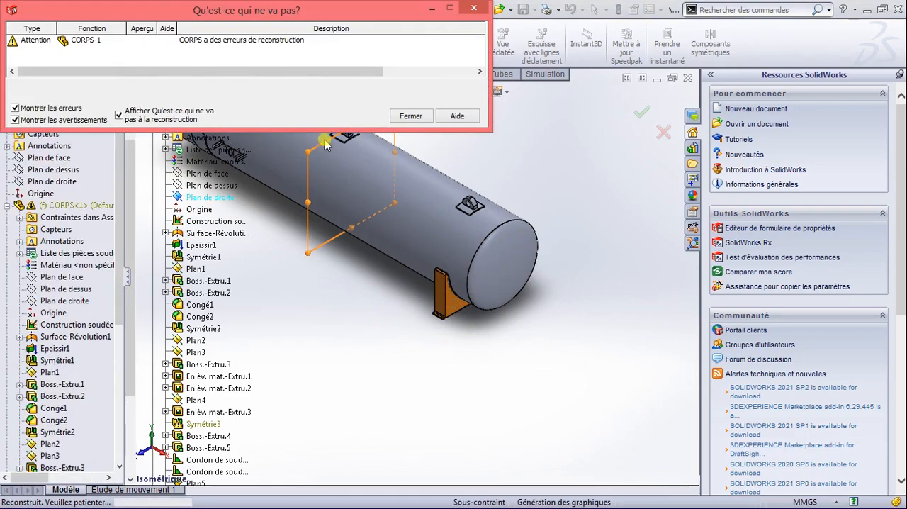
{"action": "left_click", "coordinate": [415, 118]}
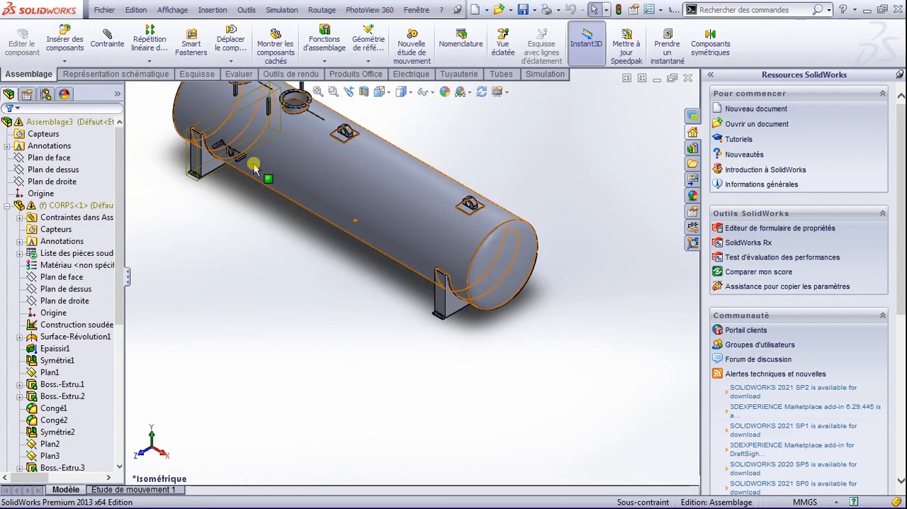
Step: Insert the ECHAF railed platform and place it on top of the tank near the two flanged manholes
{"action": "scroll", "coordinate": [277, 212], "scroll_direction": "down", "scroll_amount": 1}
{"action": "scroll", "coordinate": [278, 213], "scroll_direction": "up", "scroll_amount": 4}
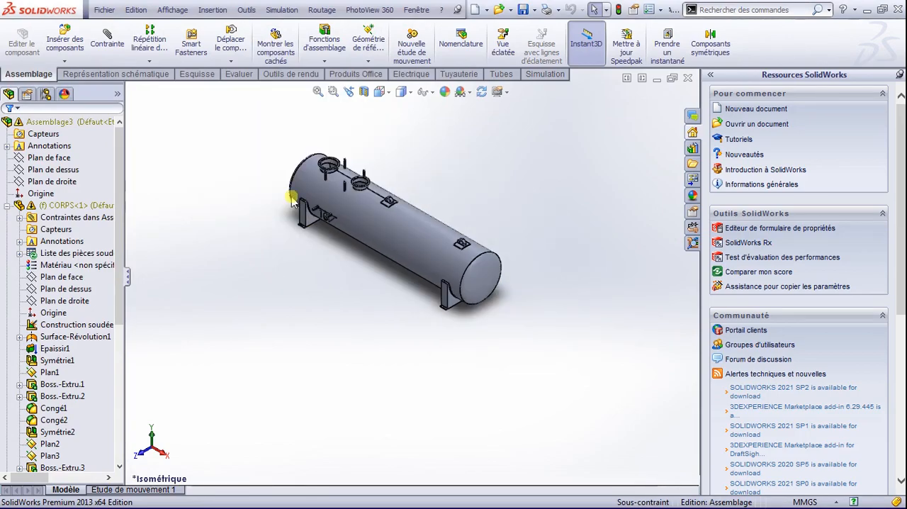
{"action": "scroll", "coordinate": [308, 186], "scroll_direction": "down", "scroll_amount": 1}
{"action": "scroll", "coordinate": [405, 257], "scroll_direction": "down", "scroll_amount": 2}
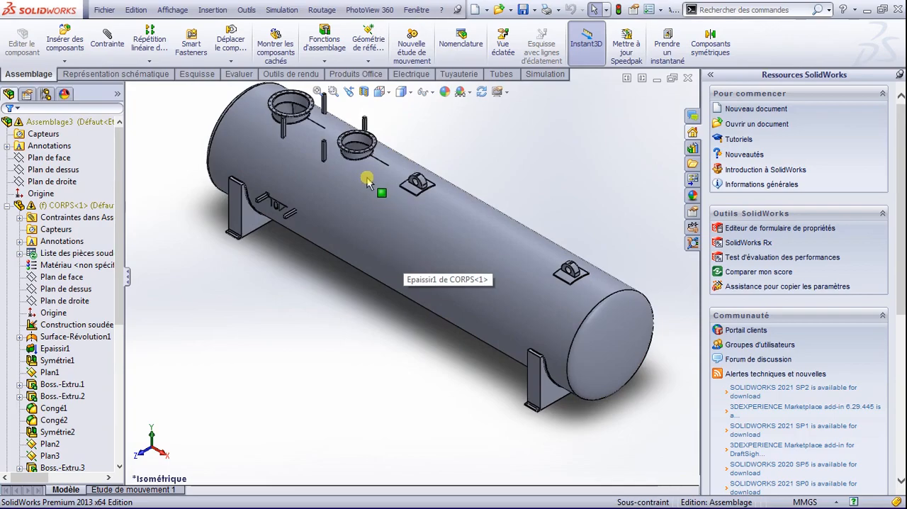
{"action": "left_click", "coordinate": [66, 39]}
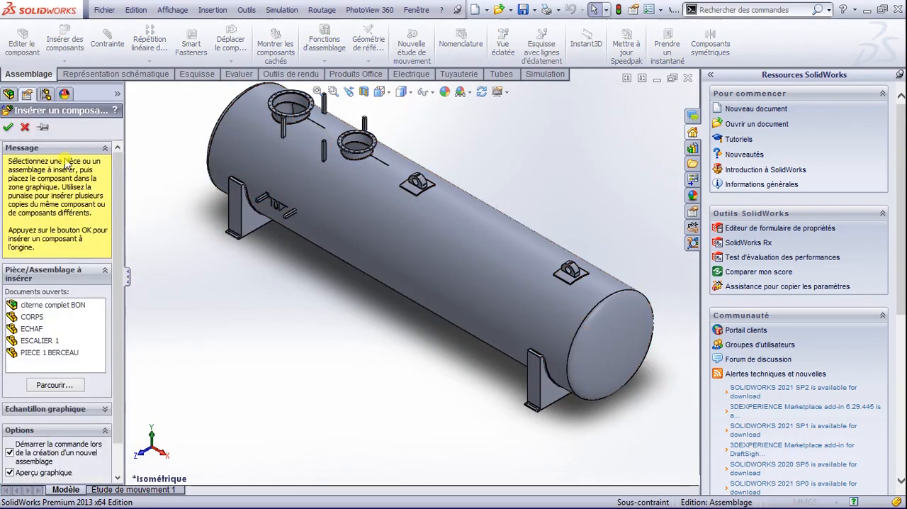
{"action": "left_click", "coordinate": [32, 328]}
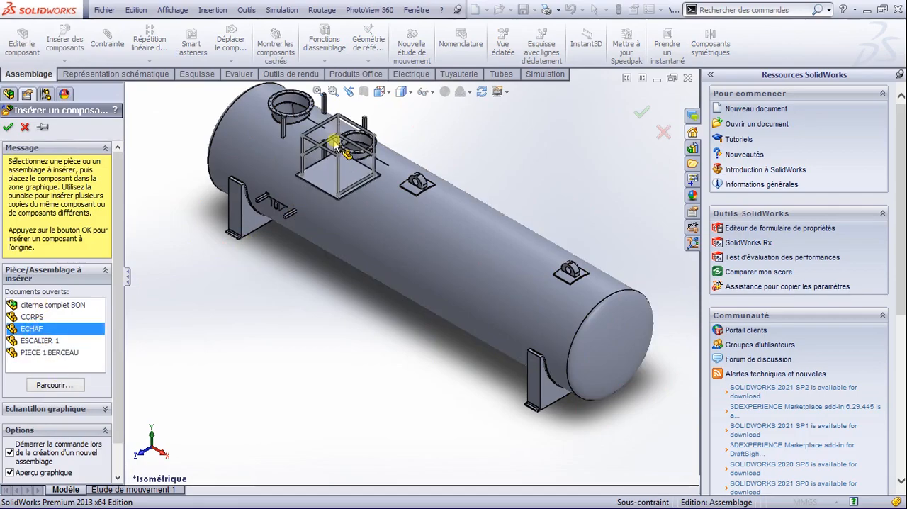
{"action": "scroll", "coordinate": [327, 135], "scroll_direction": "down", "scroll_amount": 4}
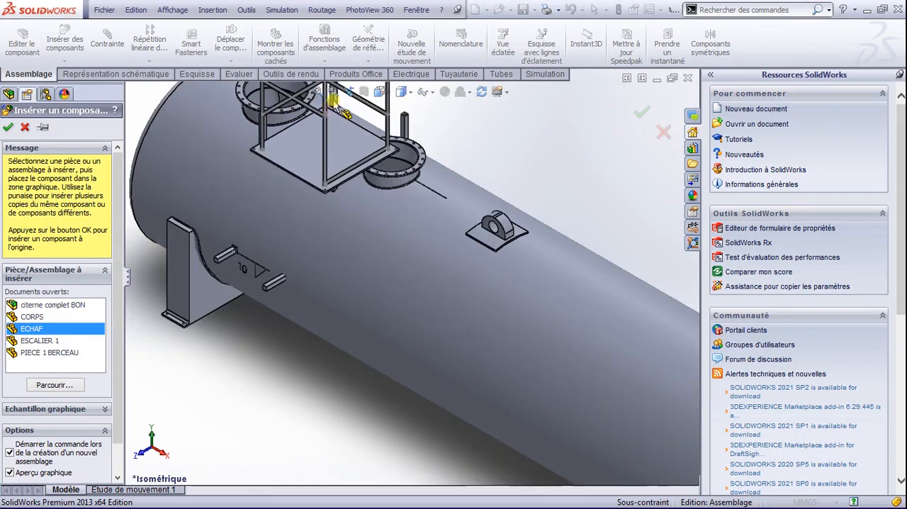
{"action": "left_click", "coordinate": [388, 119]}
{"action": "scroll", "coordinate": [371, 125], "scroll_direction": "up", "scroll_amount": 2}
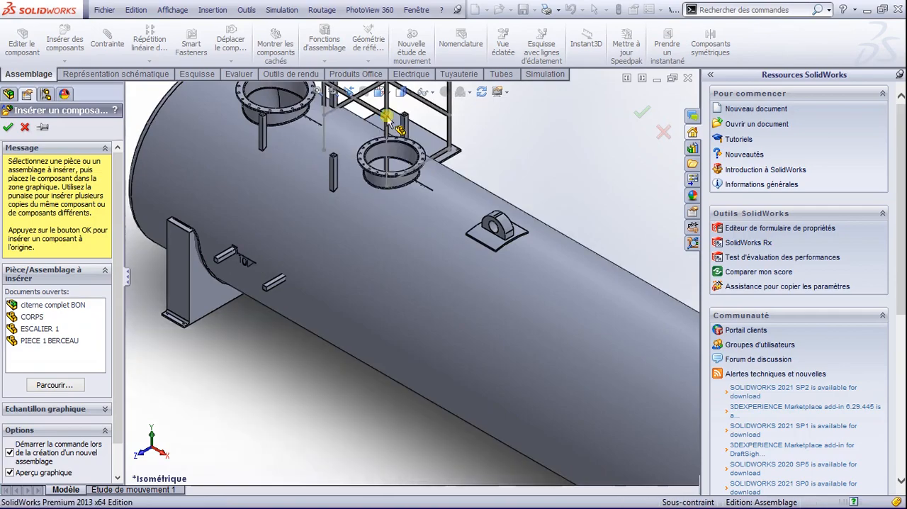
{"action": "scroll", "coordinate": [356, 197], "scroll_direction": "up", "scroll_amount": 4}
{"action": "scroll", "coordinate": [369, 228], "scroll_direction": "down", "scroll_amount": 4}
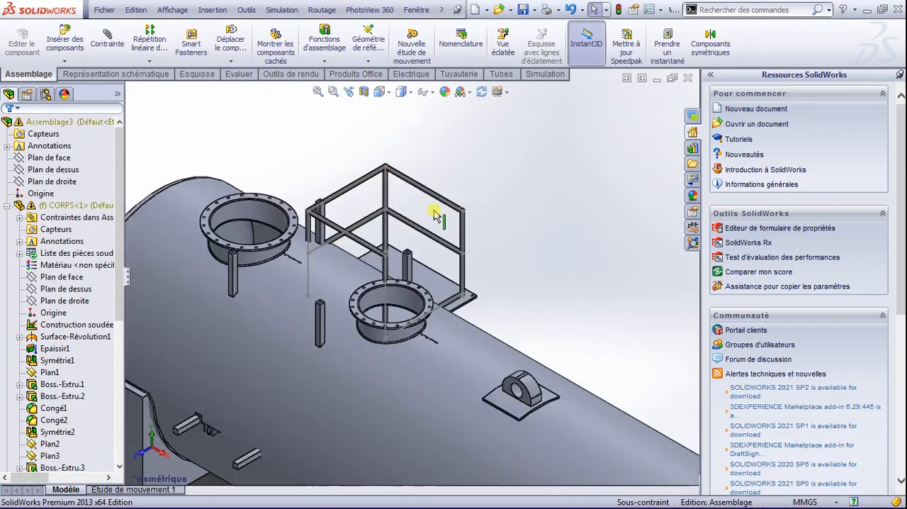
Step: Mate the underside of the ECHAF platform plate coincident with the top face of a CORPS support post near the manhole
{"action": "scroll", "coordinate": [521, 328], "scroll_direction": "up", "scroll_amount": 2}
{"action": "key", "text": "space"}
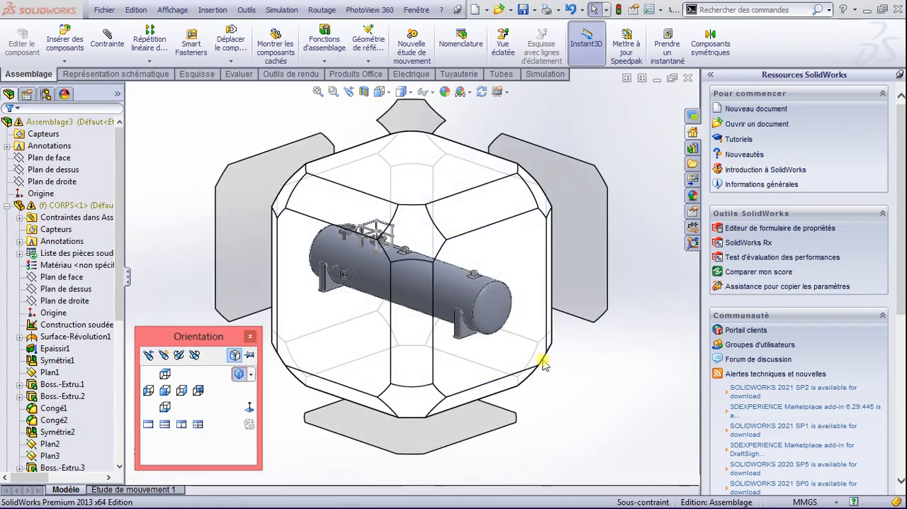
{"action": "left_click", "coordinate": [540, 360]}
{"action": "scroll", "coordinate": [533, 323], "scroll_direction": "down", "scroll_amount": 6}
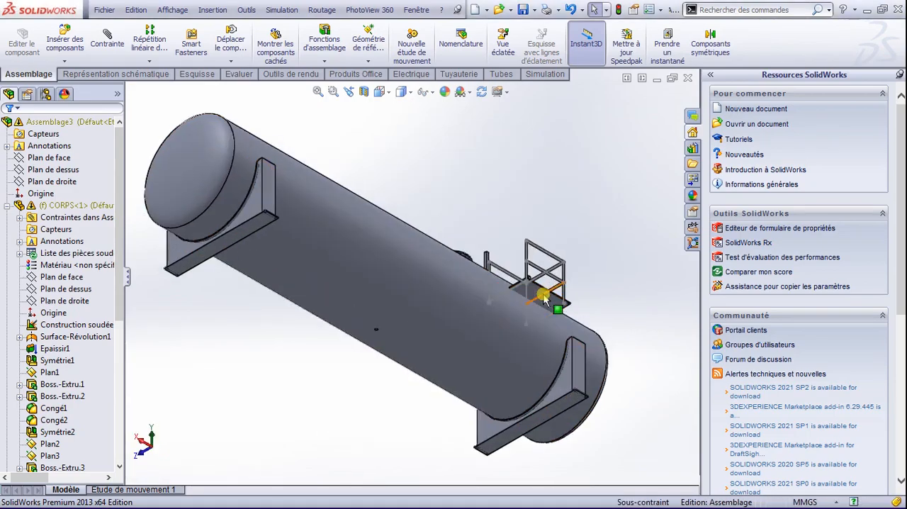
{"action": "left_click", "coordinate": [533, 319]}
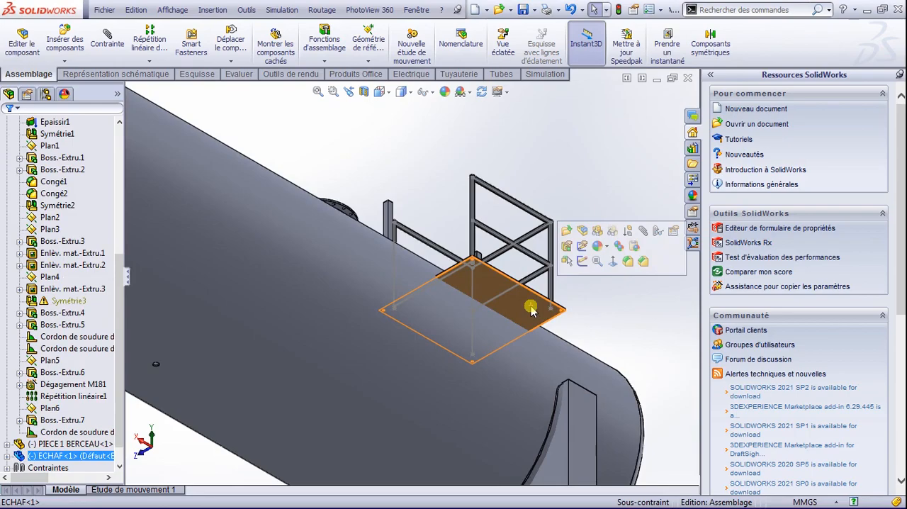
{"action": "left_click", "coordinate": [95, 57]}
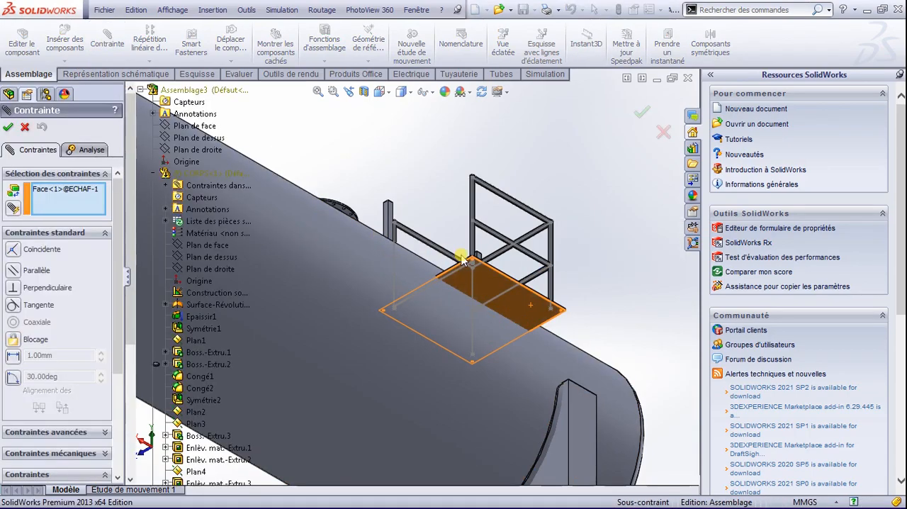
{"action": "key", "text": "space"}
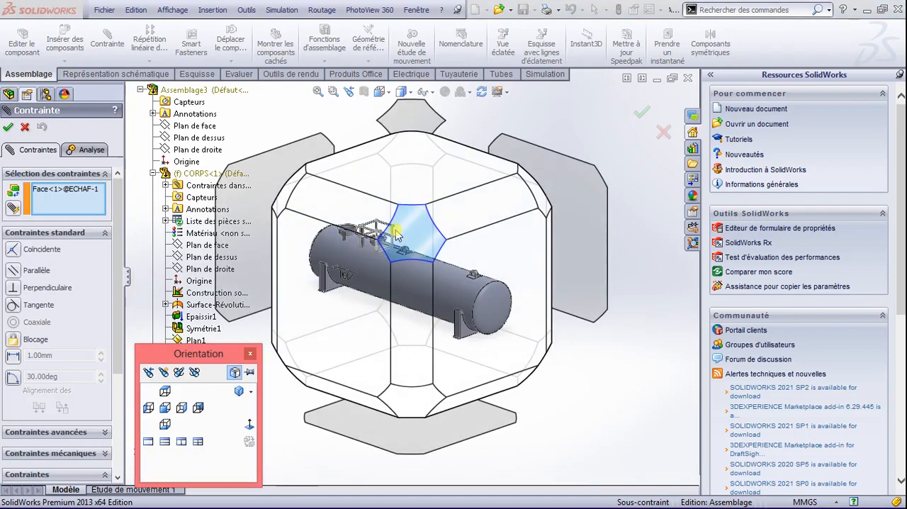
{"action": "left_click", "coordinate": [363, 215]}
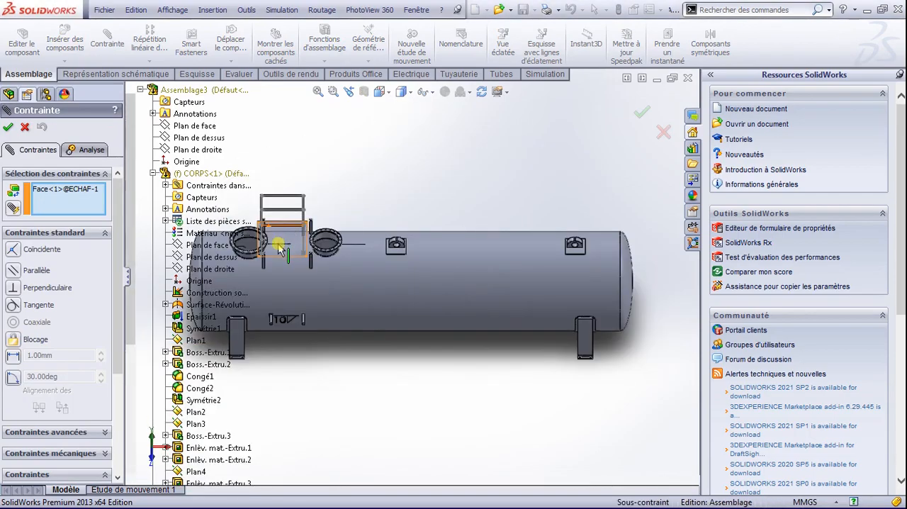
{"action": "scroll", "coordinate": [278, 244], "scroll_direction": "down", "scroll_amount": 4}
{"action": "scroll", "coordinate": [291, 290], "scroll_direction": "down", "scroll_amount": 5}
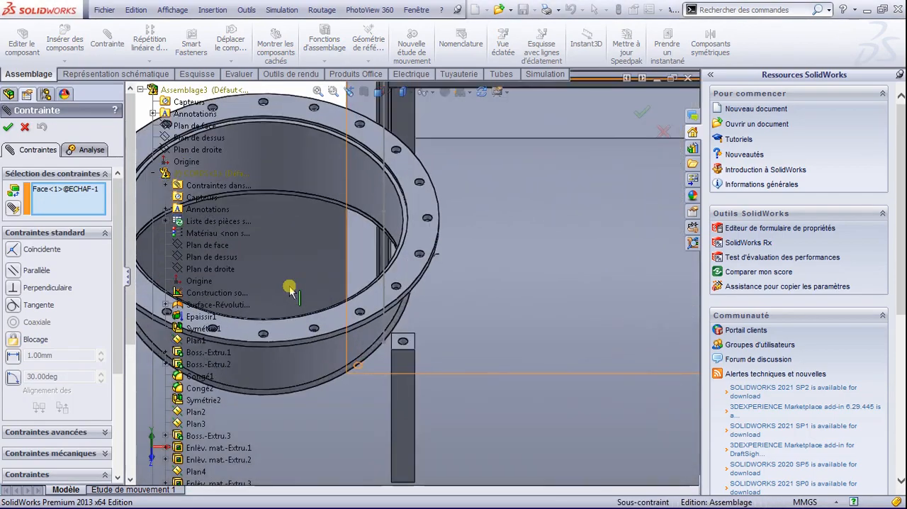
{"action": "left_click", "coordinate": [412, 344]}
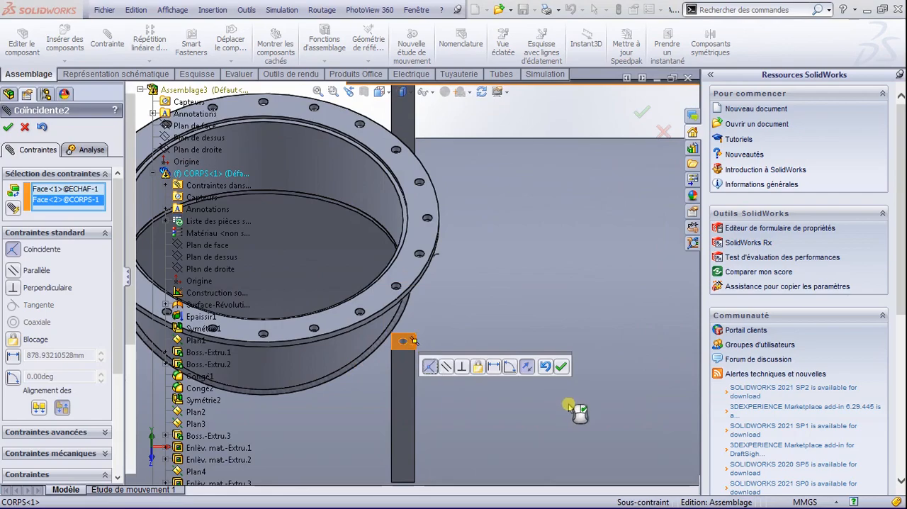
{"action": "left_click", "coordinate": [560, 367]}
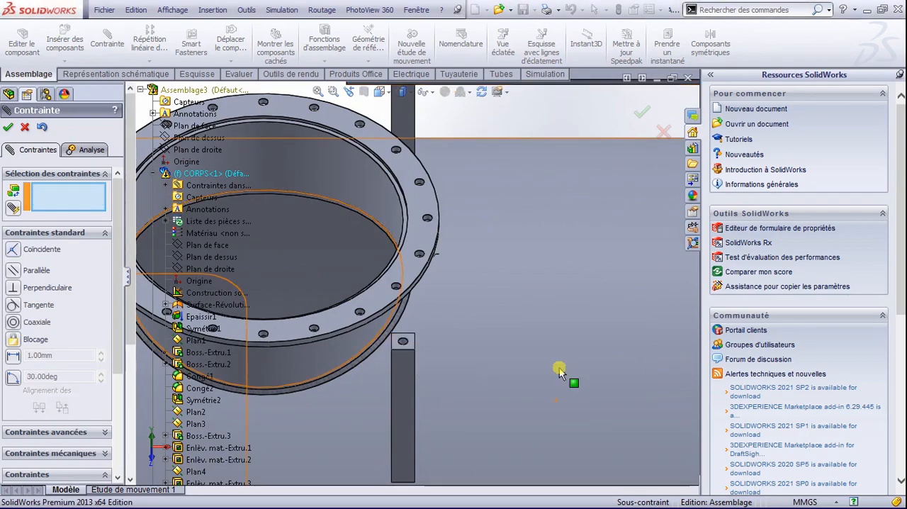
Step: Add a concentric mate between the platform plate's front corner hole and the hole in the front support post beside the end manhole
{"action": "scroll", "coordinate": [499, 349], "scroll_direction": "down", "scroll_amount": 1}
{"action": "scroll", "coordinate": [498, 348], "scroll_direction": "up", "scroll_amount": 4}
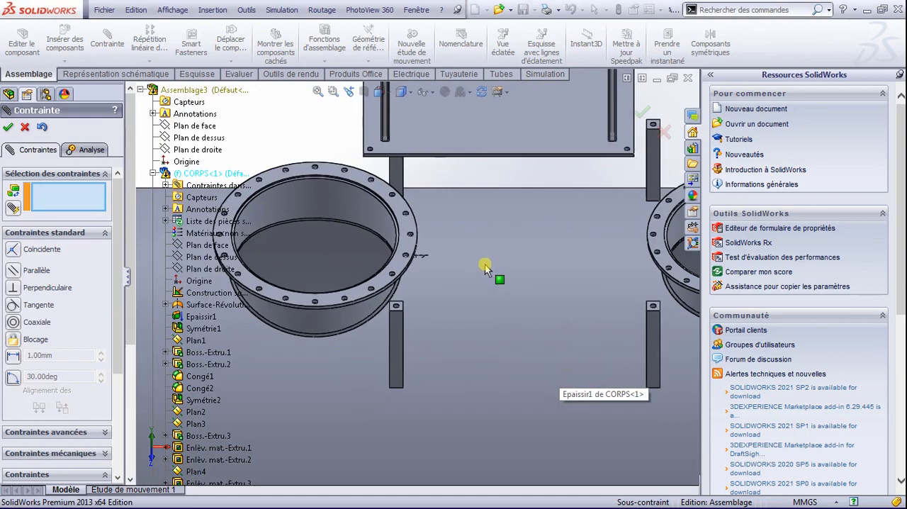
{"action": "scroll", "coordinate": [485, 267], "scroll_direction": "down", "scroll_amount": 1}
{"action": "scroll", "coordinate": [558, 254], "scroll_direction": "up", "scroll_amount": 3}
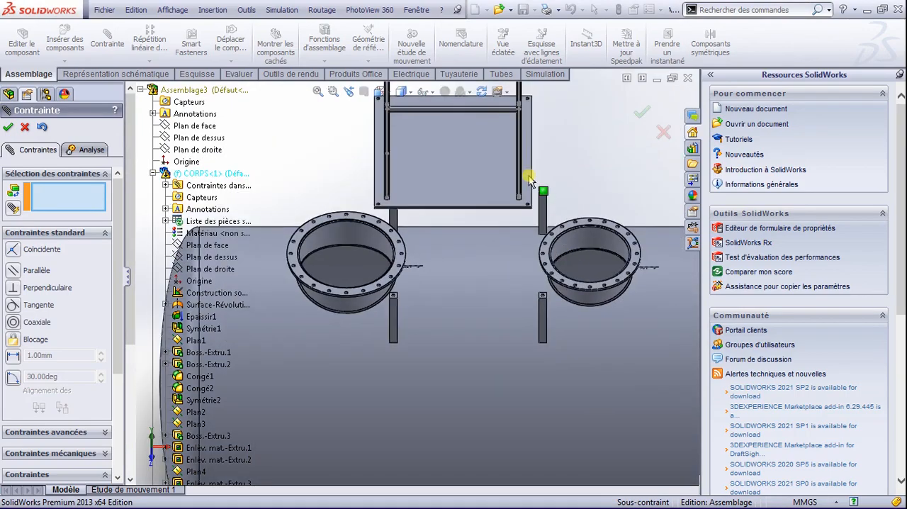
{"action": "scroll", "coordinate": [528, 176], "scroll_direction": "down", "scroll_amount": 2}
{"action": "scroll", "coordinate": [529, 177], "scroll_direction": "up", "scroll_amount": 2}
{"action": "mouse_move", "coordinate": [519, 219]}
{"action": "middle_mouse_down"}
{"action": "mouse_move", "coordinate": [501, 222]}
{"action": "mouse_move", "coordinate": [510, 229]}
{"action": "middle_mouse_up"}
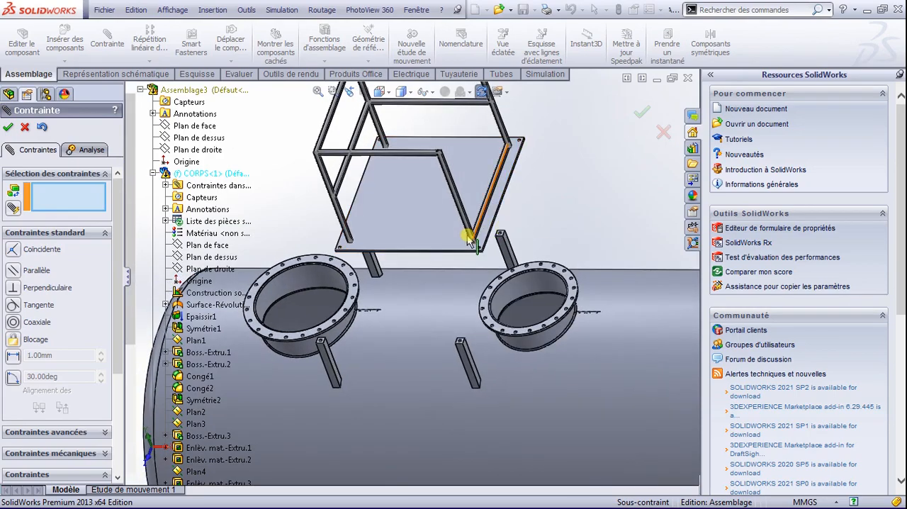
{"action": "scroll", "coordinate": [468, 239], "scroll_direction": "down", "scroll_amount": 3}
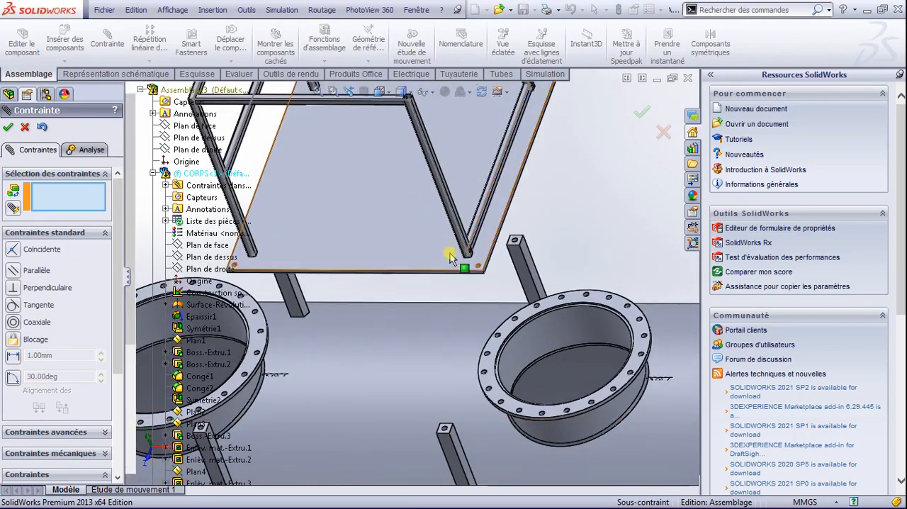
{"action": "scroll", "coordinate": [483, 278], "scroll_direction": "down", "scroll_amount": 3}
{"action": "left_click", "coordinate": [517, 318]}
{"action": "scroll", "coordinate": [459, 326], "scroll_direction": "up", "scroll_amount": 2}
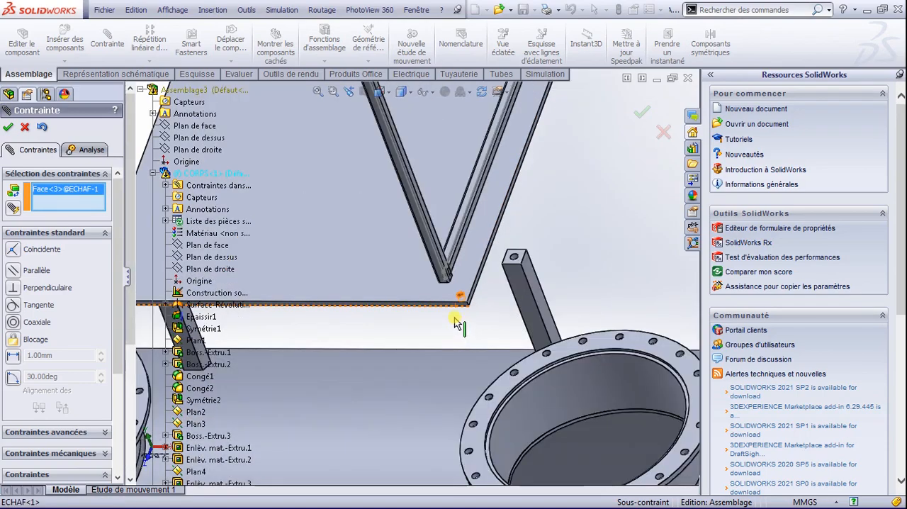
{"action": "scroll", "coordinate": [457, 322], "scroll_direction": "up", "scroll_amount": 3}
{"action": "scroll", "coordinate": [241, 408], "scroll_direction": "down", "scroll_amount": 6}
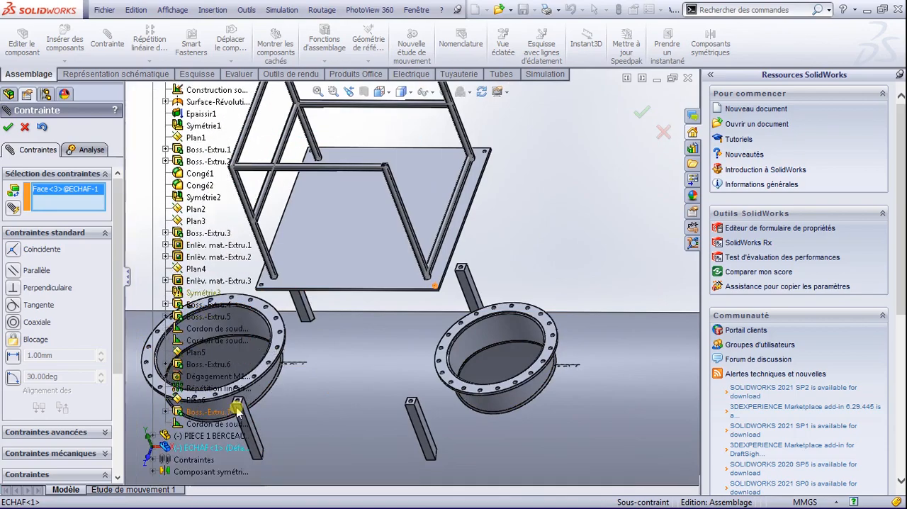
{"action": "scroll", "coordinate": [310, 425], "scroll_direction": "down", "scroll_amount": 2}
{"action": "scroll", "coordinate": [382, 428], "scroll_direction": "up", "scroll_amount": 3}
{"action": "scroll", "coordinate": [344, 319], "scroll_direction": "down", "scroll_amount": 4}
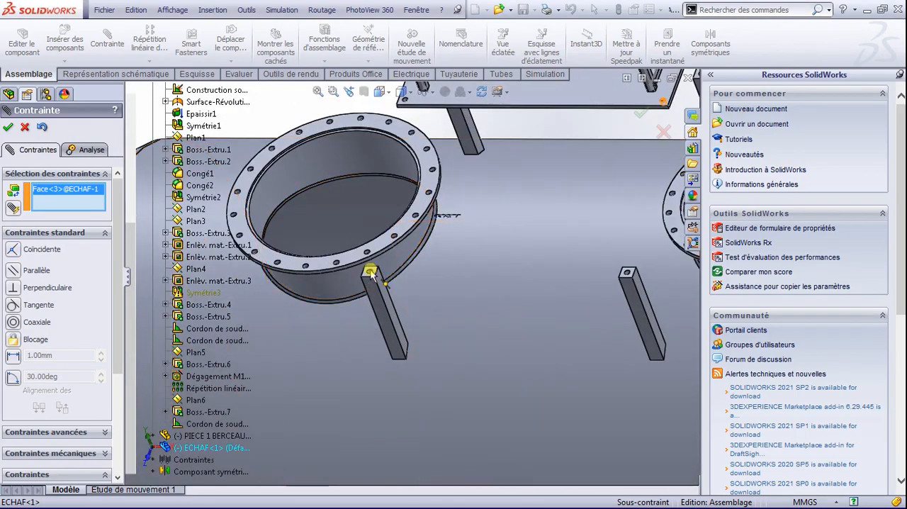
{"action": "scroll", "coordinate": [369, 280], "scroll_direction": "down", "scroll_amount": 4}
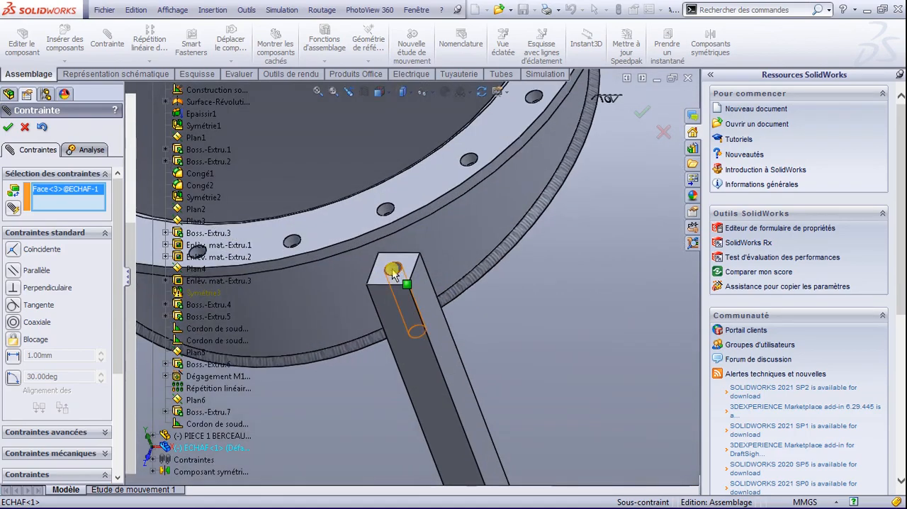
{"action": "left_click", "coordinate": [393, 274]}
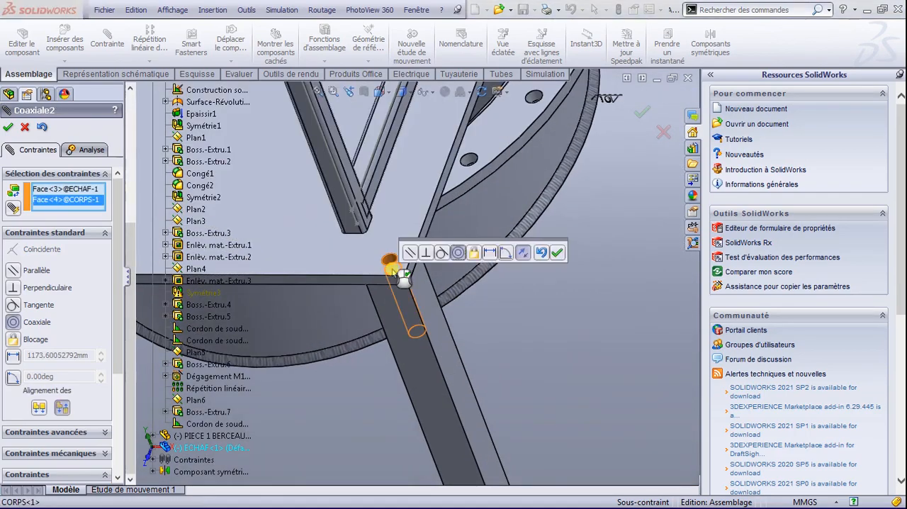
{"action": "left_click", "coordinate": [559, 254]}
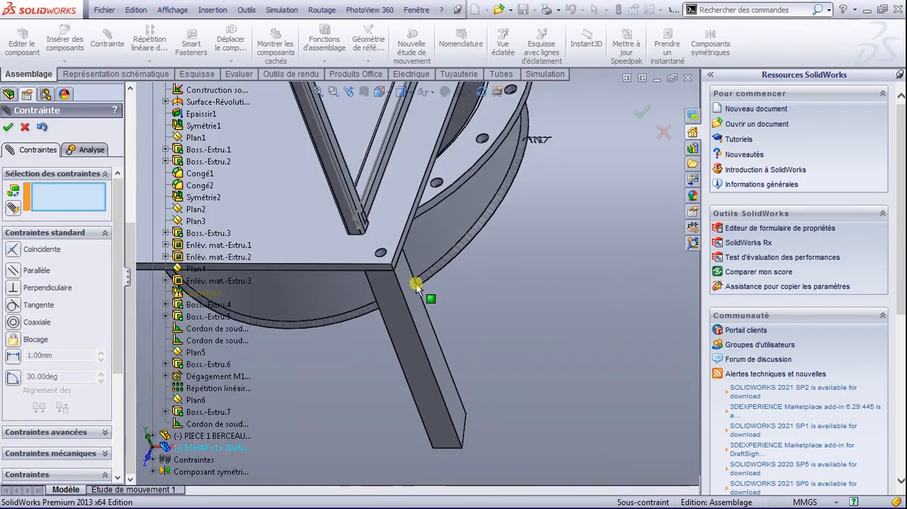
{"action": "scroll", "coordinate": [441, 261], "scroll_direction": "up", "scroll_amount": 3}
{"action": "scroll", "coordinate": [476, 180], "scroll_direction": "up", "scroll_amount": 4}
{"action": "scroll", "coordinate": [446, 153], "scroll_direction": "down", "scroll_amount": 4}
{"action": "scroll", "coordinate": [442, 192], "scroll_direction": "down", "scroll_amount": 2}
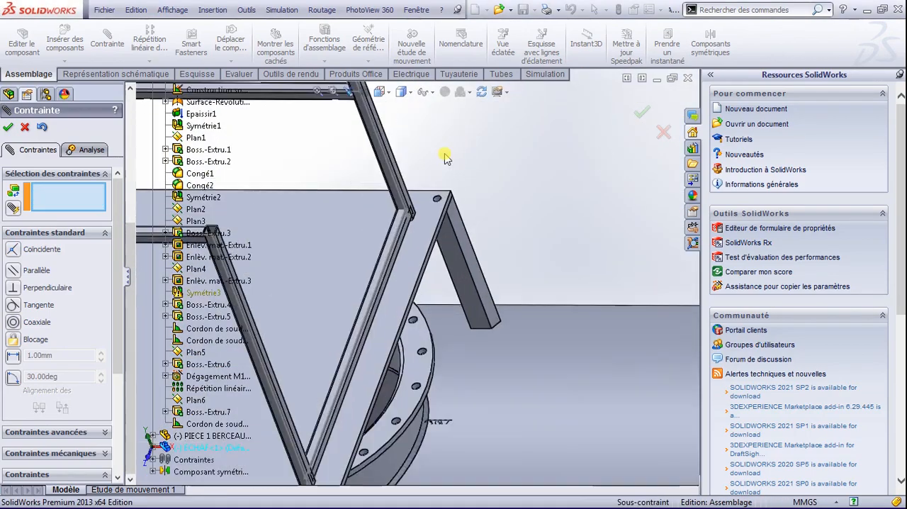
{"action": "scroll", "coordinate": [442, 219], "scroll_direction": "down", "scroll_amount": 4}
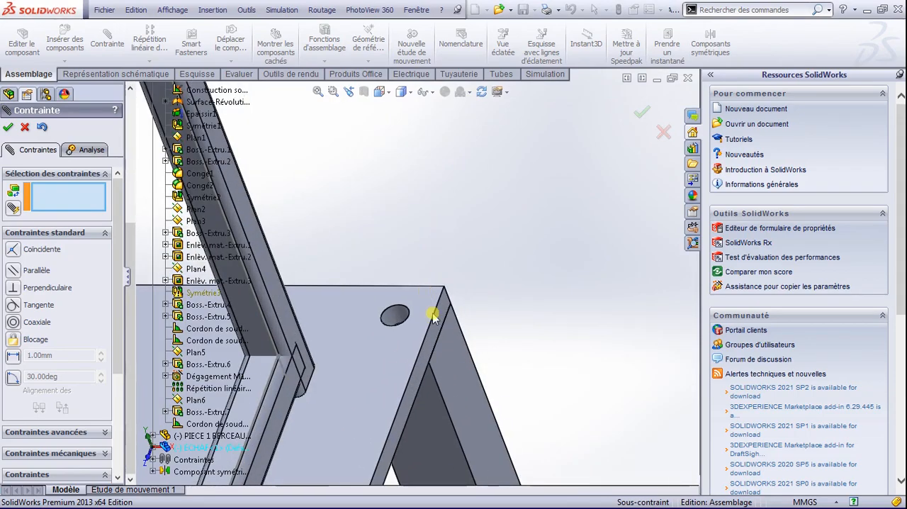
{"action": "scroll", "coordinate": [423, 341], "scroll_direction": "down", "scroll_amount": 3}
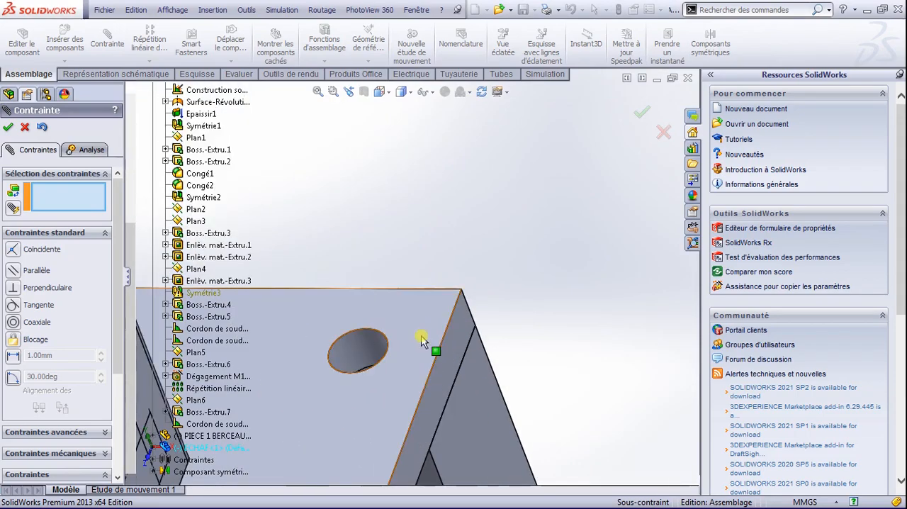
{"action": "left_click", "coordinate": [372, 358]}
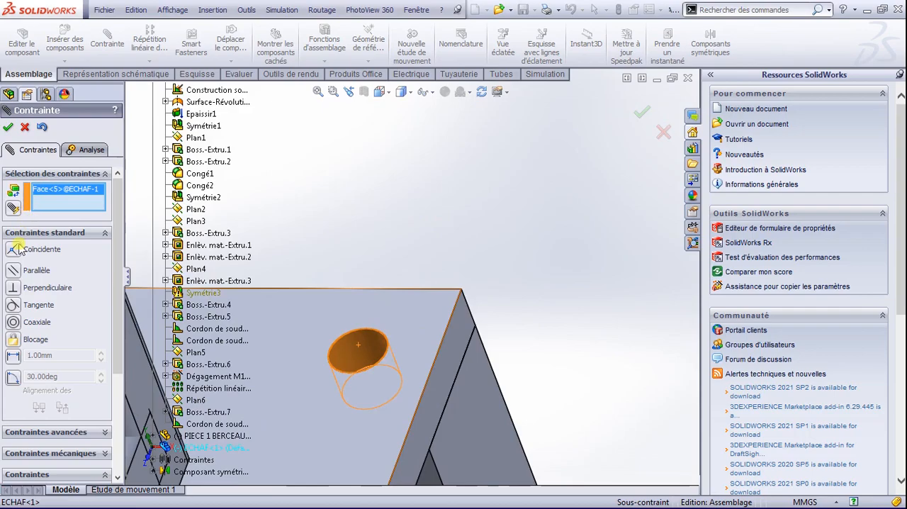
{"action": "left_click", "coordinate": [12, 323]}
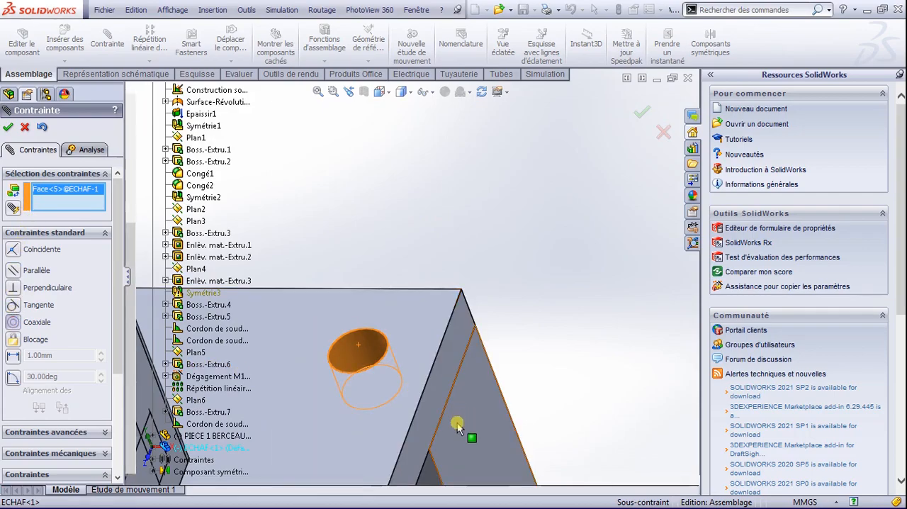
{"action": "scroll", "coordinate": [421, 397], "scroll_direction": "up", "scroll_amount": 5}
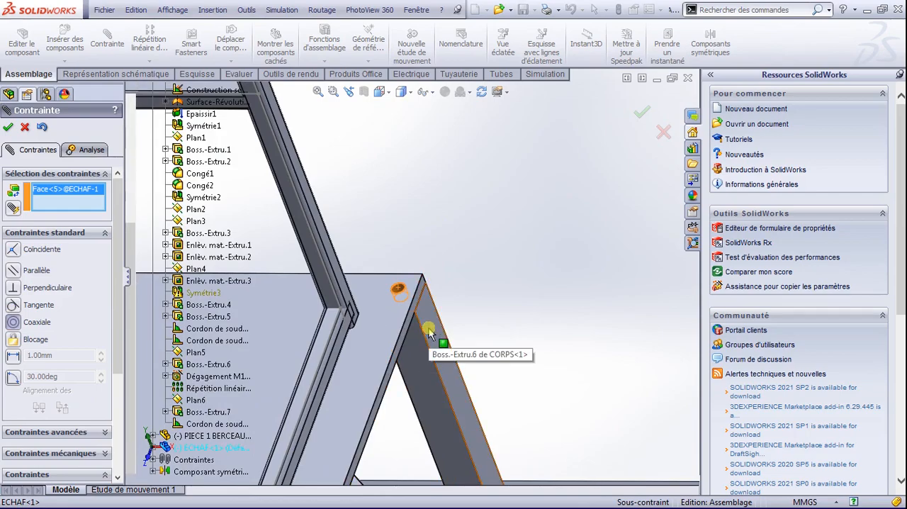
{"action": "scroll", "coordinate": [419, 346], "scroll_direction": "up", "scroll_amount": 2}
{"action": "scroll", "coordinate": [410, 304], "scroll_direction": "up", "scroll_amount": 2}
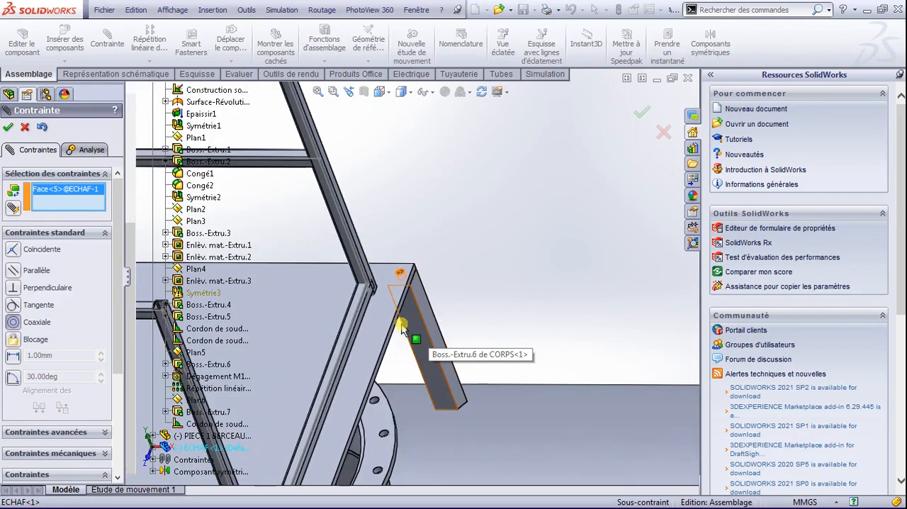
{"action": "middle_click_drag", "start_coordinate": [423, 343], "coordinate": [424, 317]}
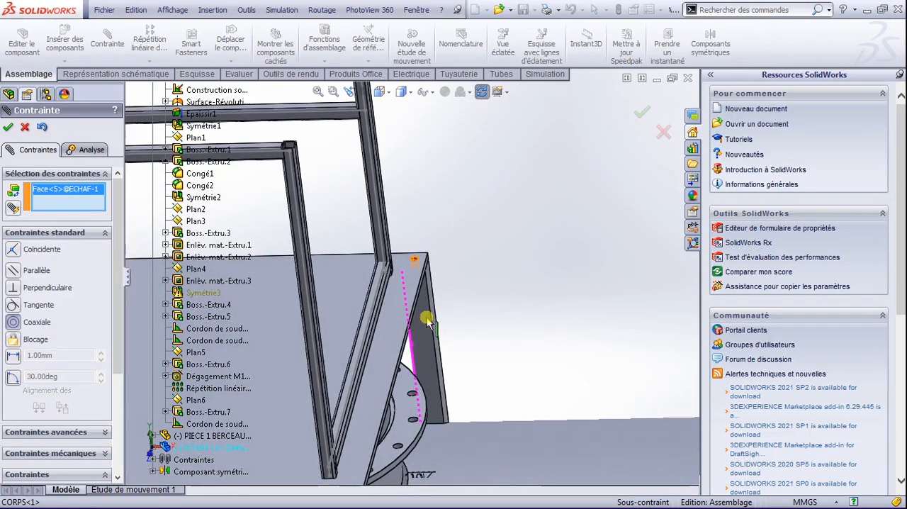
{"action": "key", "text": "Escape"}
Step: Mate the platform plate's side edge face coincident with the outer side face of the rear support post
{"action": "scroll", "coordinate": [437, 277], "scroll_direction": "down", "scroll_amount": 2}
{"action": "scroll", "coordinate": [436, 277], "scroll_direction": "down", "scroll_amount": 3}
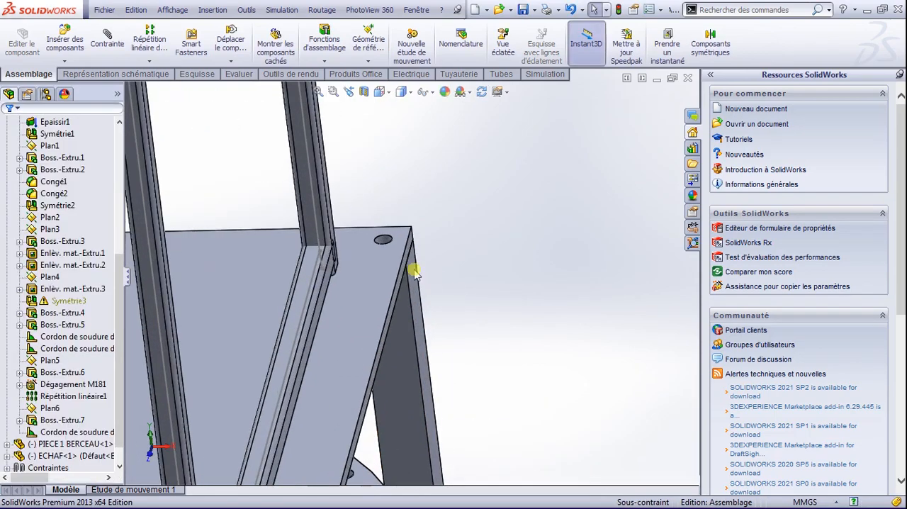
{"action": "left_click", "coordinate": [407, 243]}
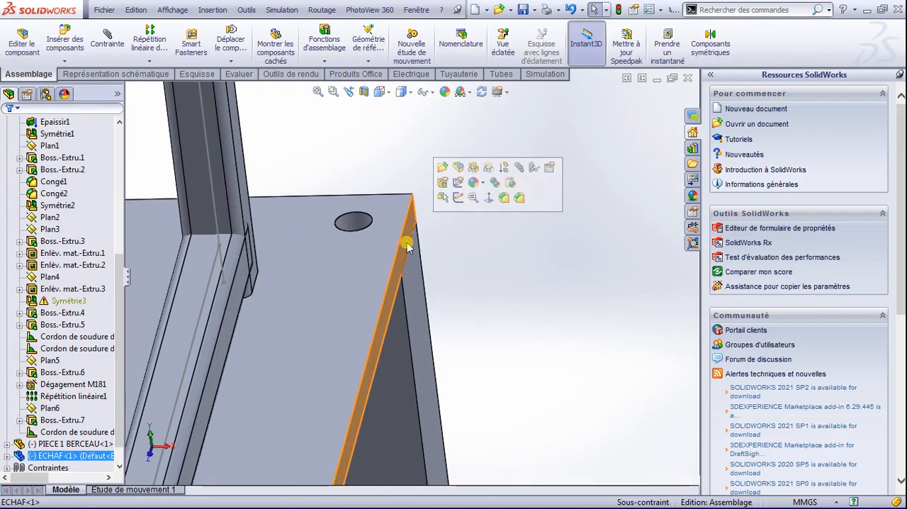
{"action": "left_click", "coordinate": [115, 44]}
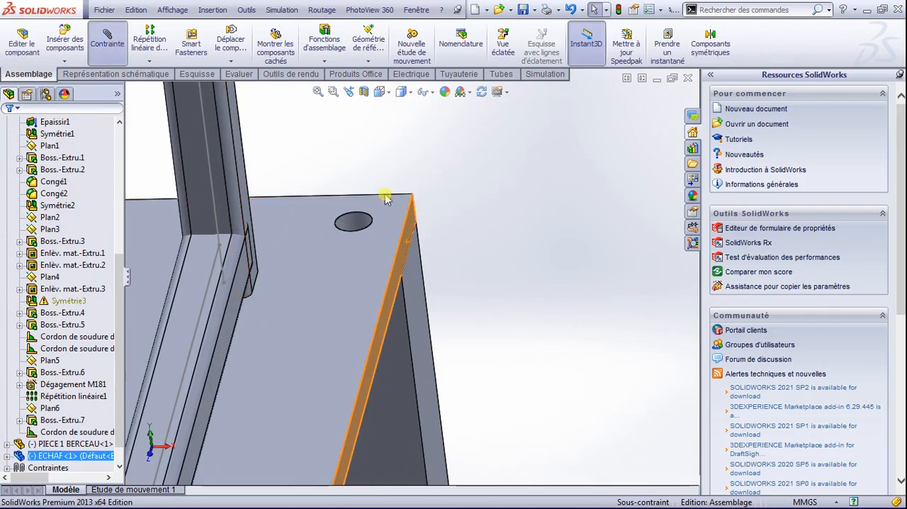
{"action": "left_click", "coordinate": [421, 285]}
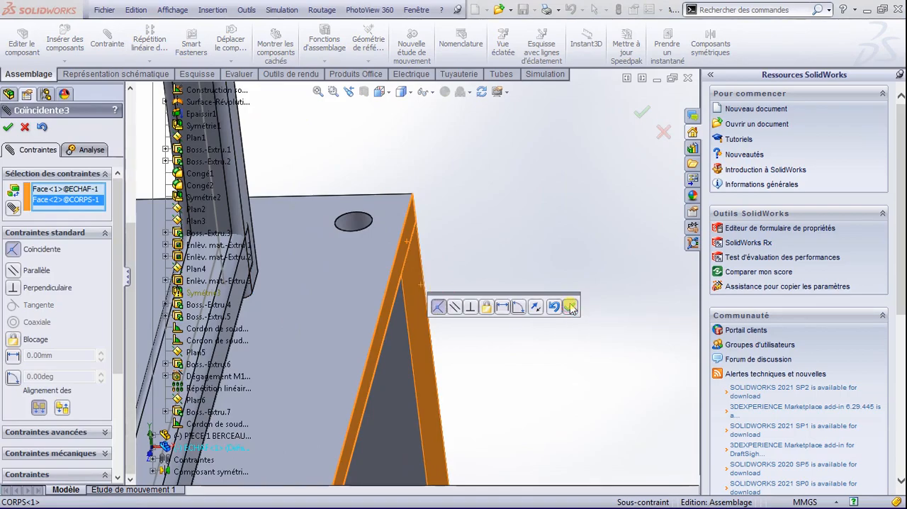
{"action": "left_click", "coordinate": [571, 306]}
Step: Hide the sketches throughout the assembly view
{"action": "scroll", "coordinate": [314, 328], "scroll_direction": "up", "scroll_amount": 5}
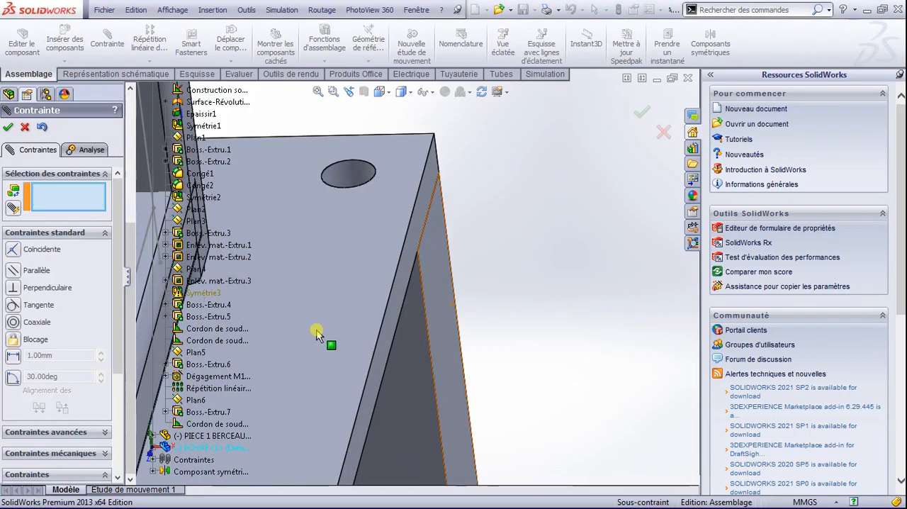
{"action": "scroll", "coordinate": [314, 333], "scroll_direction": "up", "scroll_amount": 3}
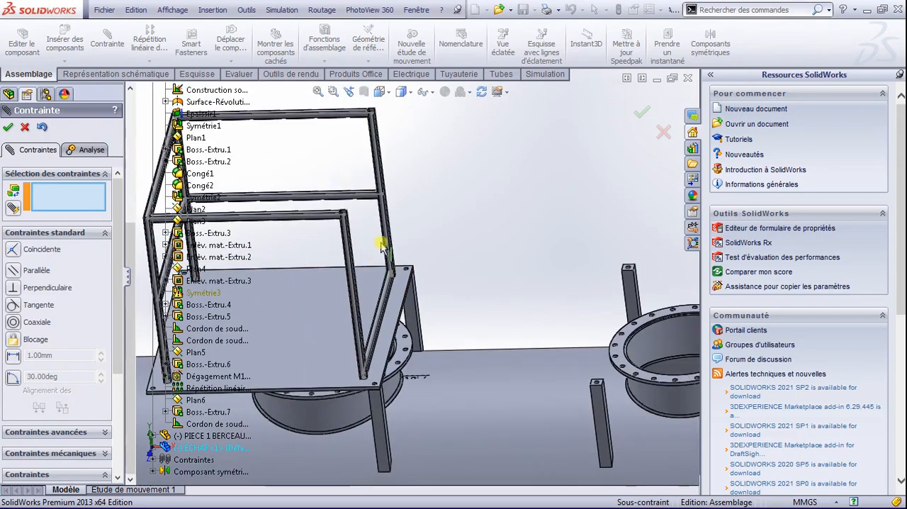
{"action": "left_click", "coordinate": [433, 94]}
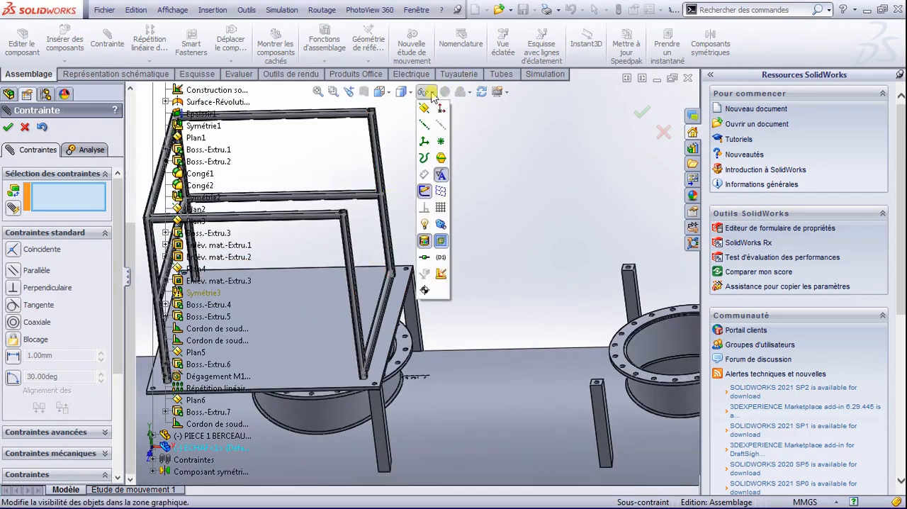
{"action": "left_click", "coordinate": [421, 195]}
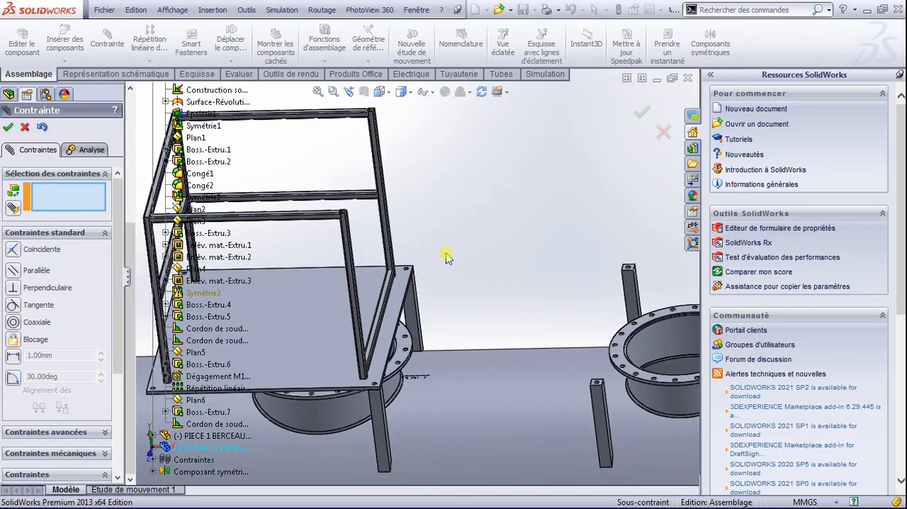
Step: Examine how the corner of the ECHAF platform plate lines up with the support posts around the end manhole
{"action": "scroll", "coordinate": [395, 279], "scroll_direction": "down", "scroll_amount": 2}
{"action": "scroll", "coordinate": [395, 279], "scroll_direction": "up", "scroll_amount": 3}
{"action": "scroll", "coordinate": [394, 279], "scroll_direction": "up", "scroll_amount": 2}
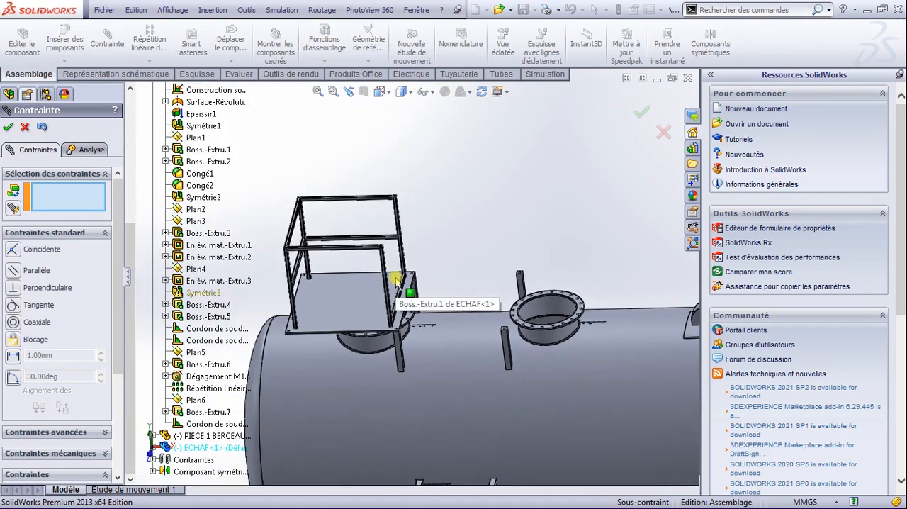
{"action": "scroll", "coordinate": [395, 279], "scroll_direction": "up", "scroll_amount": 2}
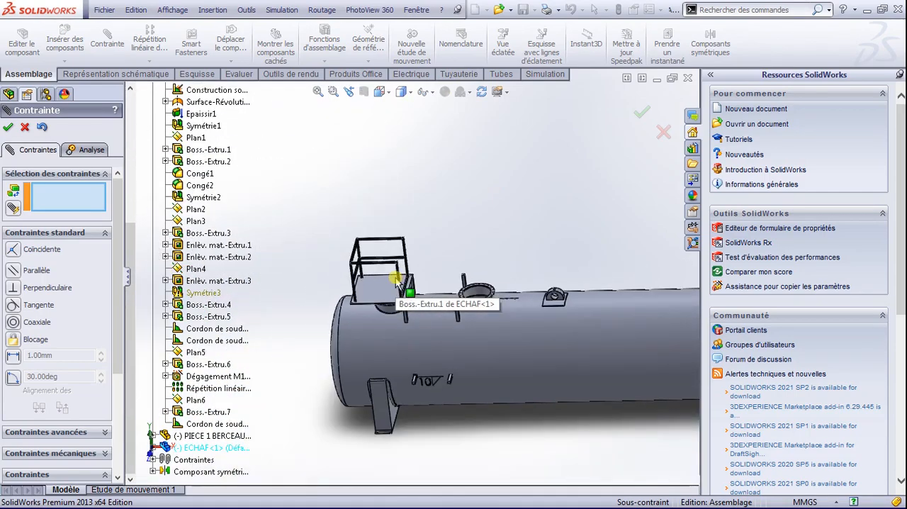
{"action": "scroll", "coordinate": [418, 284], "scroll_direction": "down", "scroll_amount": 2}
{"action": "scroll", "coordinate": [418, 283], "scroll_direction": "down", "scroll_amount": 5}
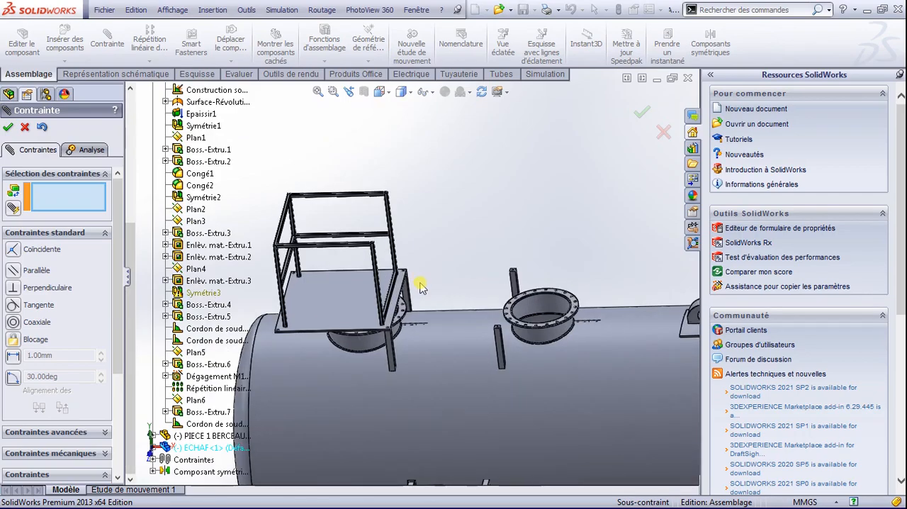
{"action": "scroll", "coordinate": [399, 262], "scroll_direction": "down", "scroll_amount": 2}
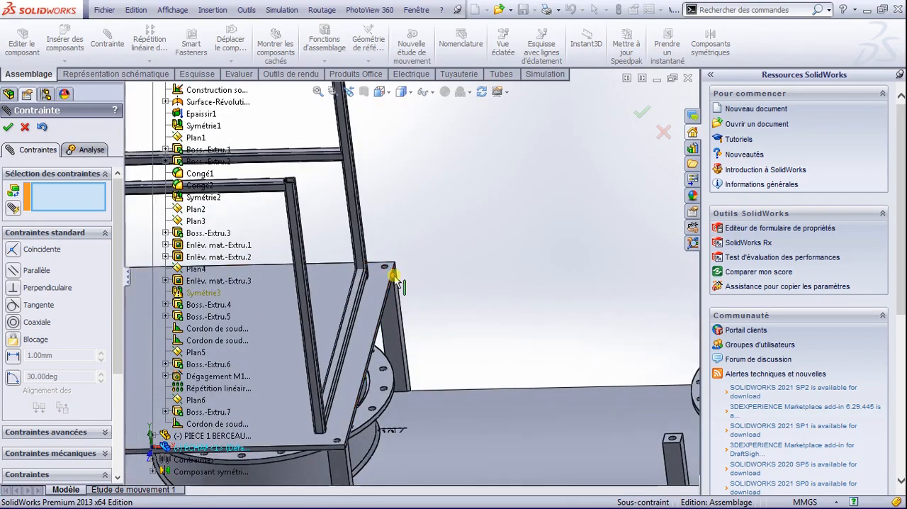
{"action": "scroll", "coordinate": [391, 277], "scroll_direction": "down", "scroll_amount": 4}
{"action": "scroll", "coordinate": [411, 280], "scroll_direction": "down", "scroll_amount": 3}
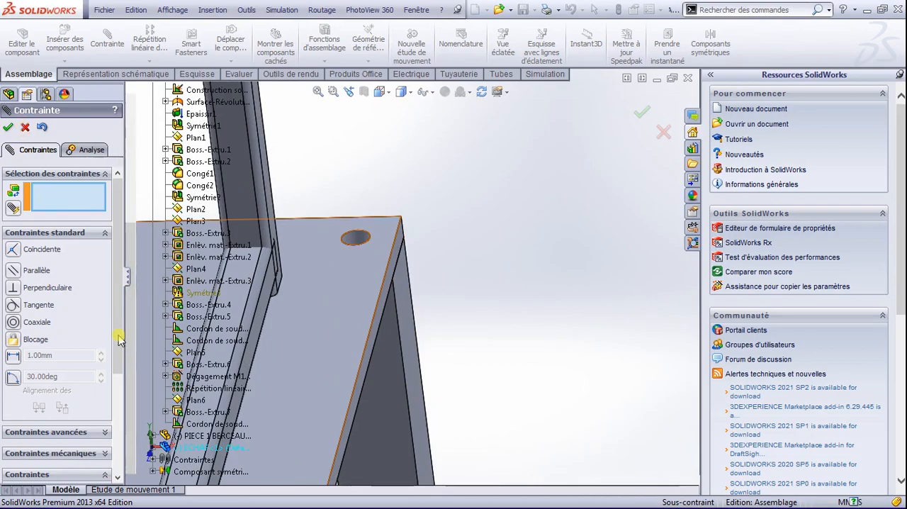
Step: Delete the Coïncidente3 mate between the platform plate's side edge face and the rear support post's outer side face
{"action": "left_click", "coordinate": [25, 127]}
{"action": "left_click", "coordinate": [66, 433]}
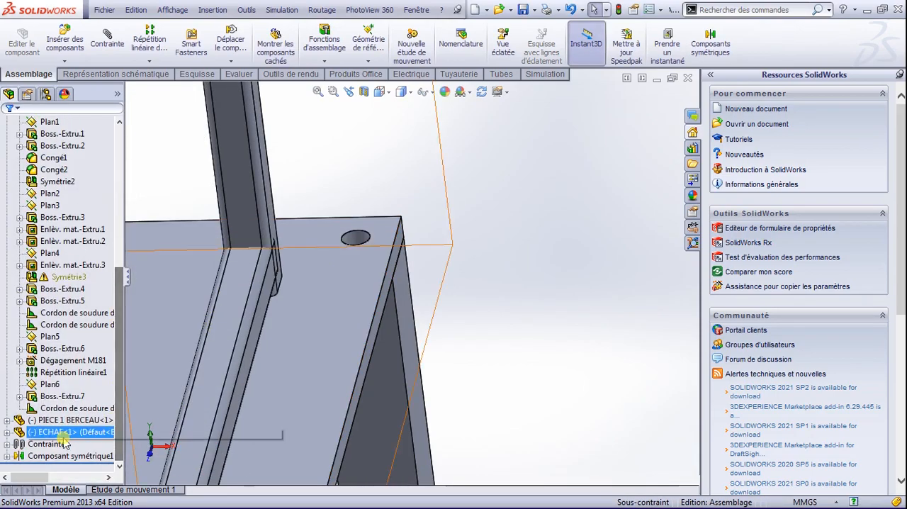
{"action": "left_click", "coordinate": [6, 444]}
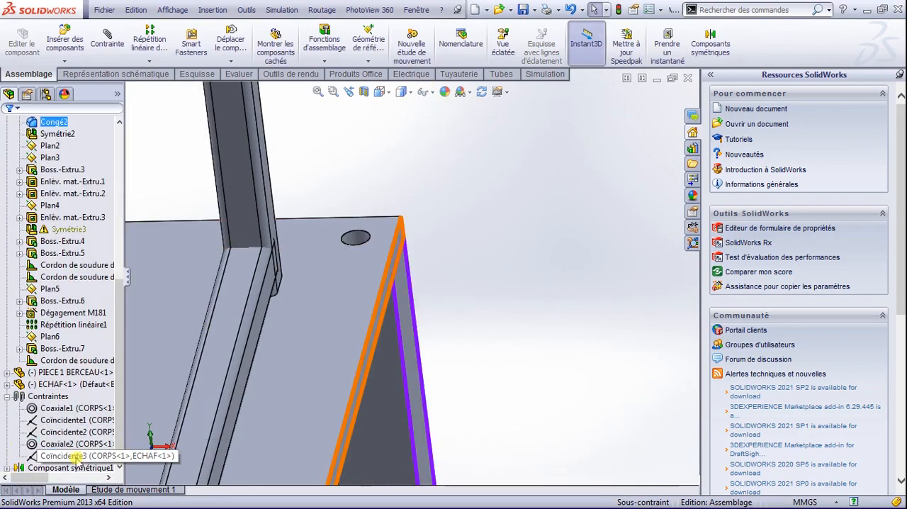
{"action": "left_click", "coordinate": [75, 457]}
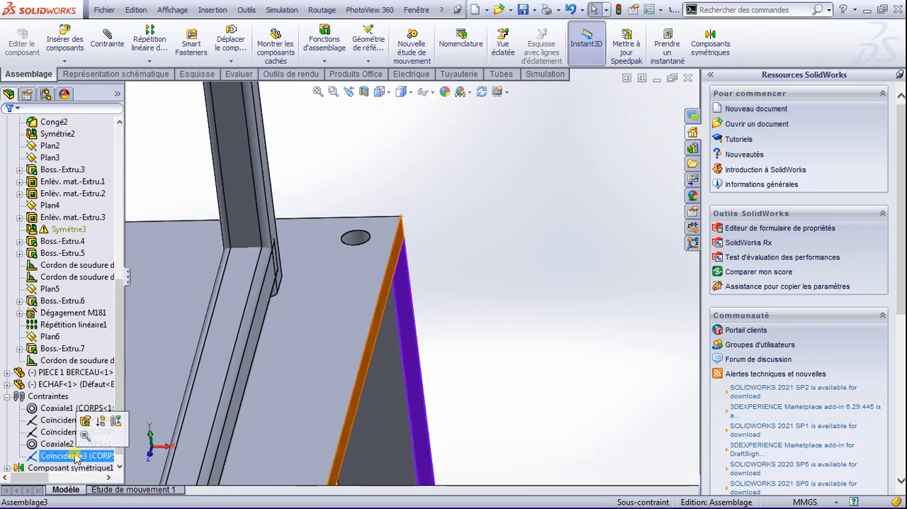
{"action": "key", "text": "Delete"}
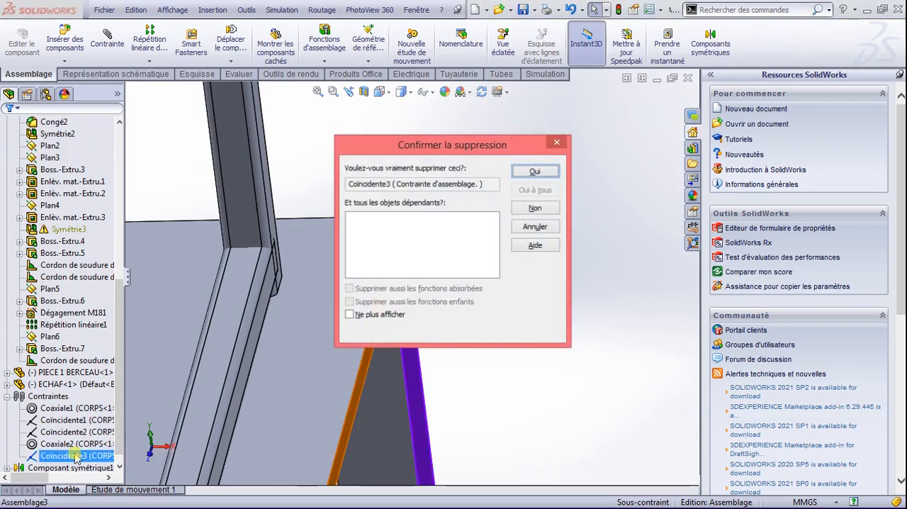
{"action": "left_click", "coordinate": [519, 174]}
Step: Add a concentric mate between the platform plate's rear corner hole and the hole in the front support post beside the second manhole
{"action": "left_click", "coordinate": [359, 237]}
{"action": "scroll", "coordinate": [429, 312], "scroll_direction": "up", "scroll_amount": 8}
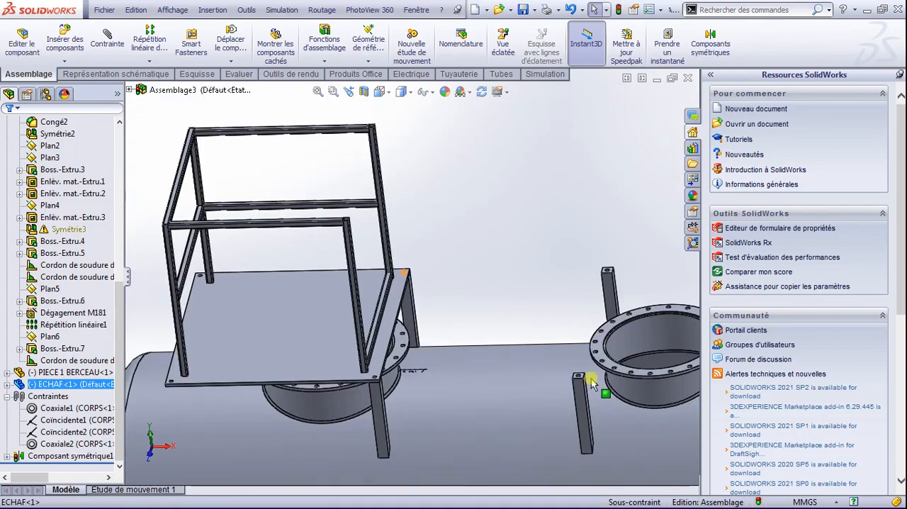
{"action": "scroll", "coordinate": [592, 383], "scroll_direction": "down", "scroll_amount": 10}
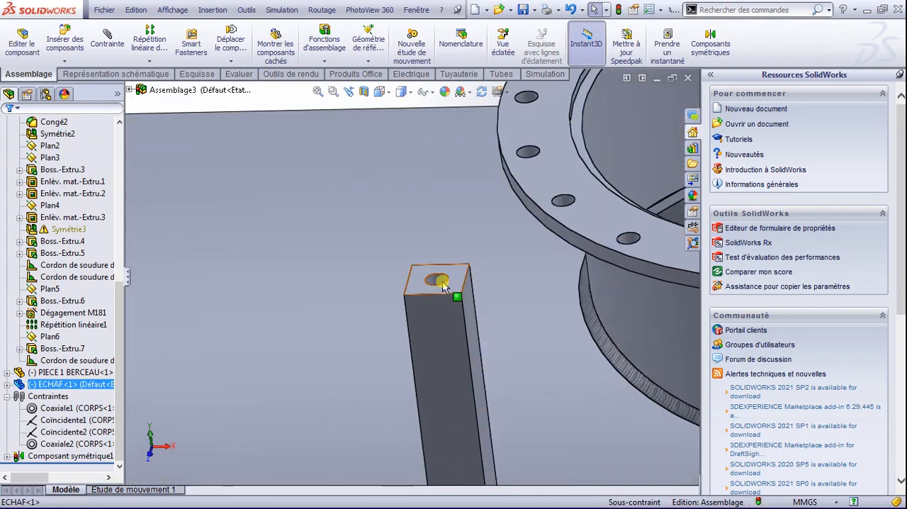
{"action": "left_click", "coordinate": [441, 283]}
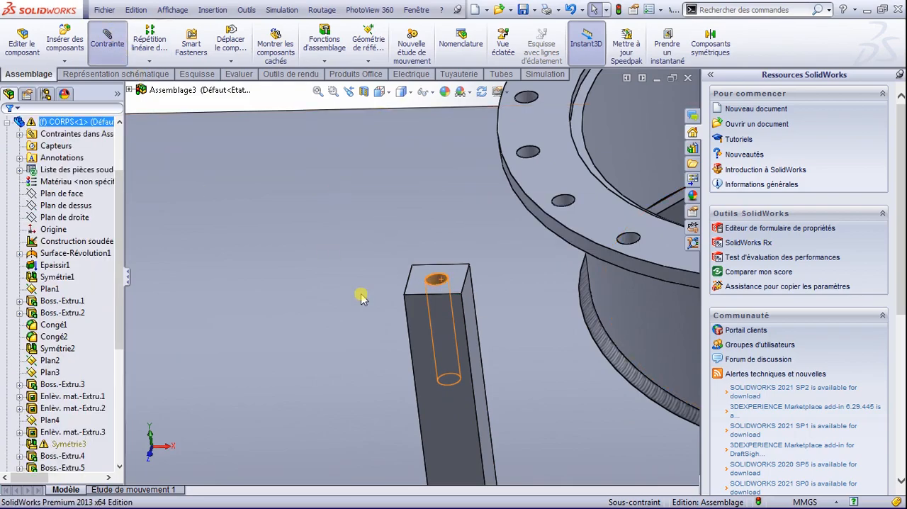
{"action": "scroll", "coordinate": [362, 296], "scroll_direction": "up", "scroll_amount": 8}
{"action": "scroll", "coordinate": [220, 172], "scroll_direction": "down", "scroll_amount": 4}
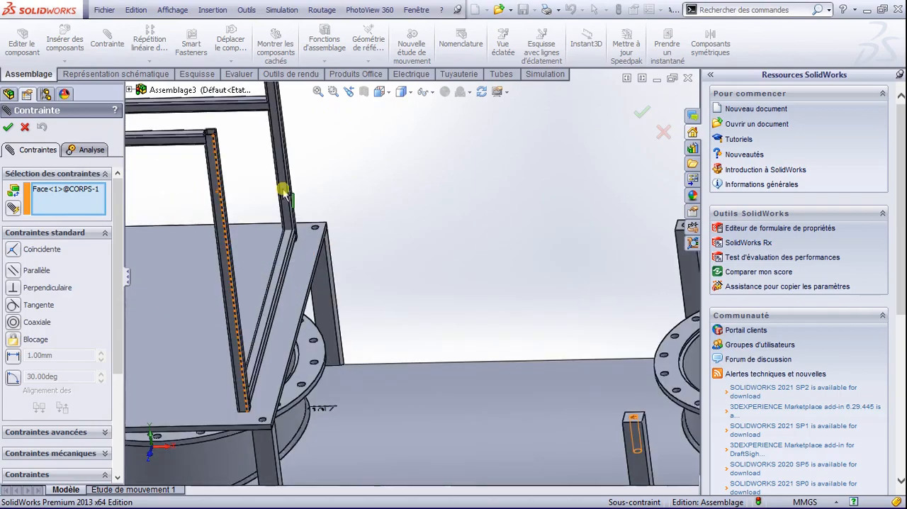
{"action": "scroll", "coordinate": [283, 191], "scroll_direction": "down", "scroll_amount": 5}
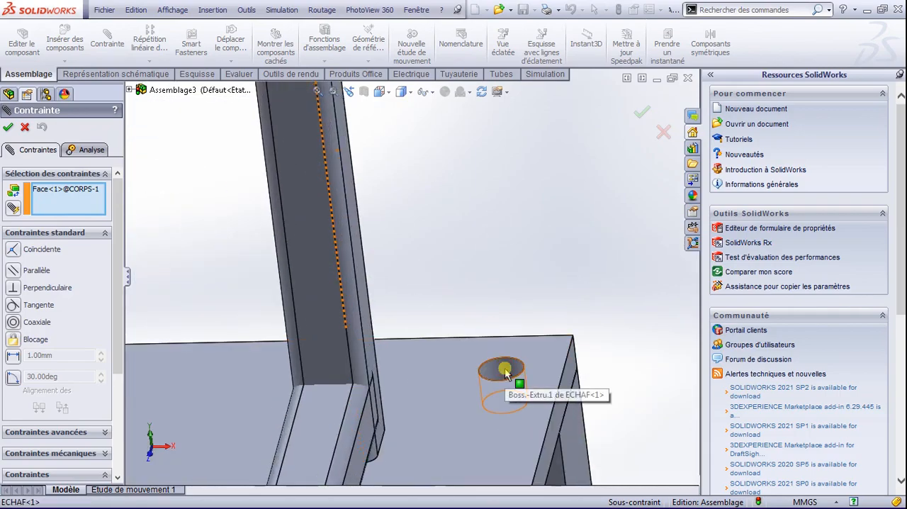
{"action": "left_click", "coordinate": [505, 367]}
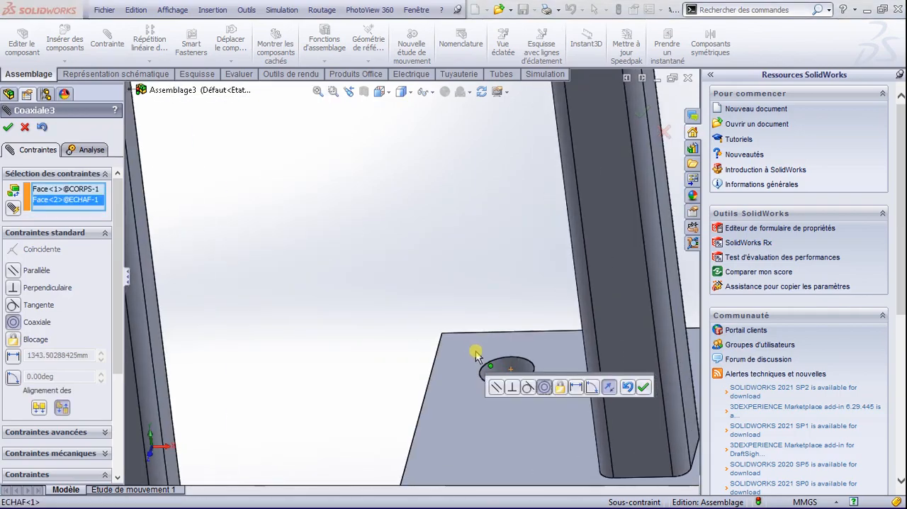
{"action": "left_click", "coordinate": [643, 386]}
{"action": "middle_click_drag", "start_coordinate": [634, 399], "coordinate": [537, 415]}
{"action": "scroll", "coordinate": [487, 399], "scroll_direction": "up", "scroll_amount": 8}
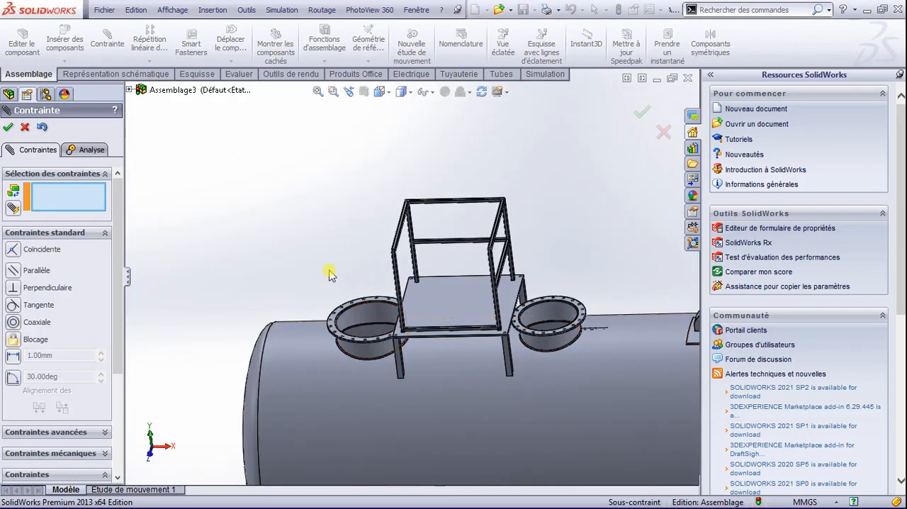
Step: Insert the ESCALIER 1 ladder into the assembly at the origin
{"action": "key", "text": "space"}
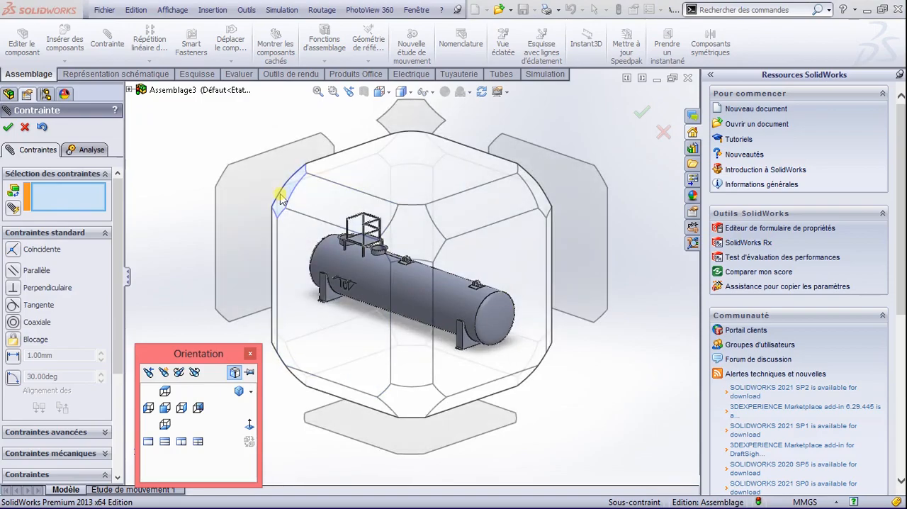
{"action": "left_click", "coordinate": [274, 189]}
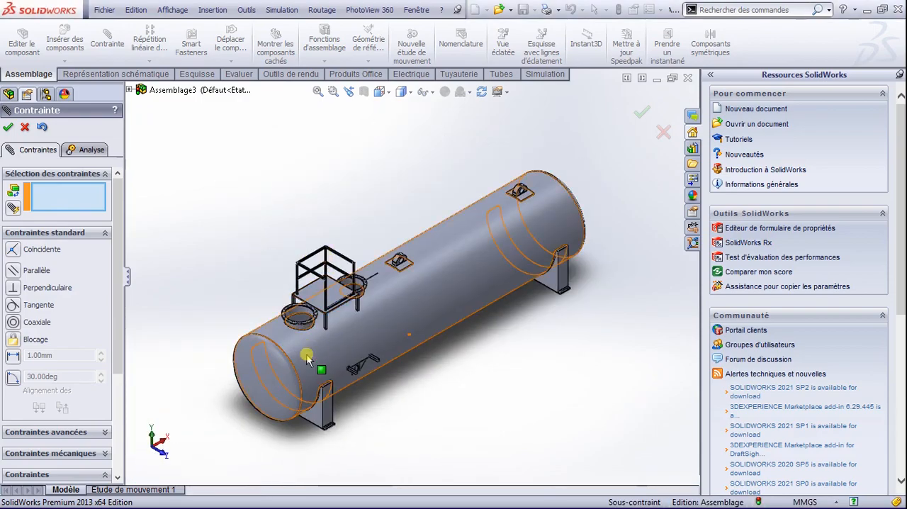
{"action": "scroll", "coordinate": [307, 358], "scroll_direction": "down", "scroll_amount": 5}
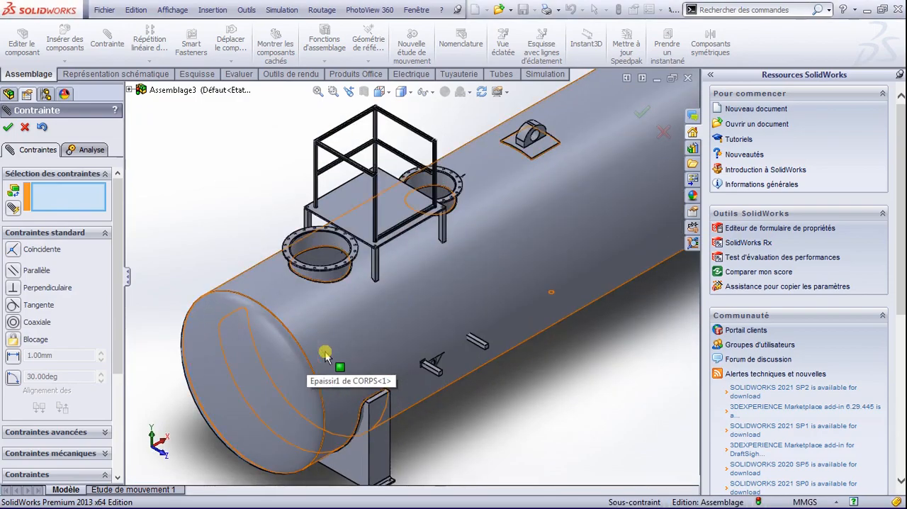
{"action": "scroll", "coordinate": [307, 358], "scroll_direction": "down", "scroll_amount": 2}
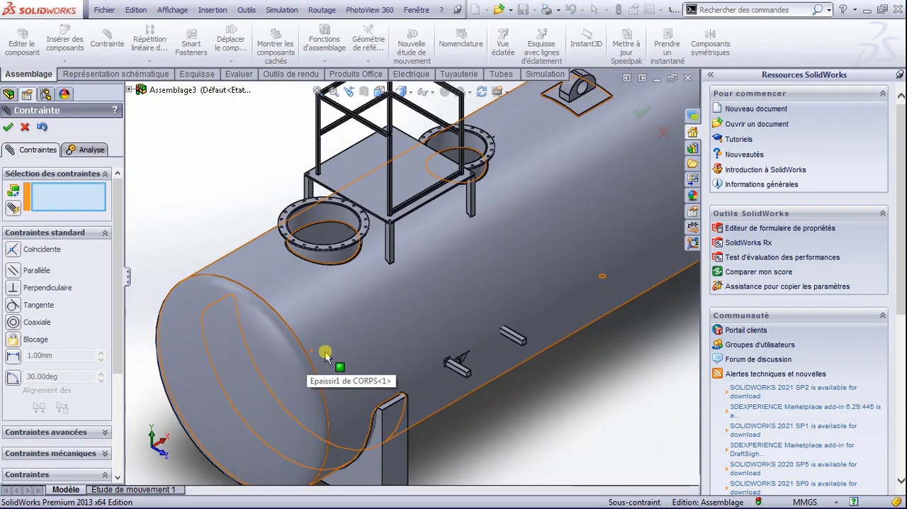
{"action": "left_click", "coordinate": [25, 128]}
{"action": "left_click", "coordinate": [64, 43]}
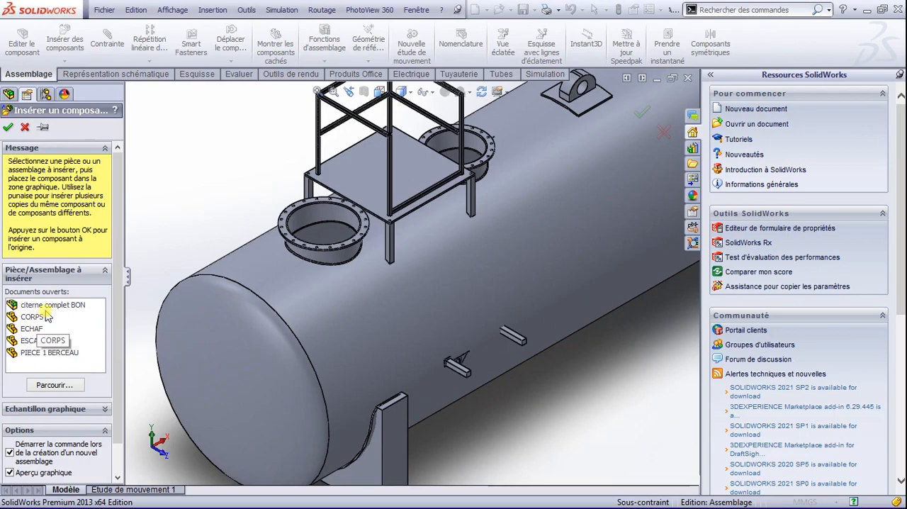
{"action": "left_click", "coordinate": [35, 330]}
{"action": "left_click", "coordinate": [39, 341]}
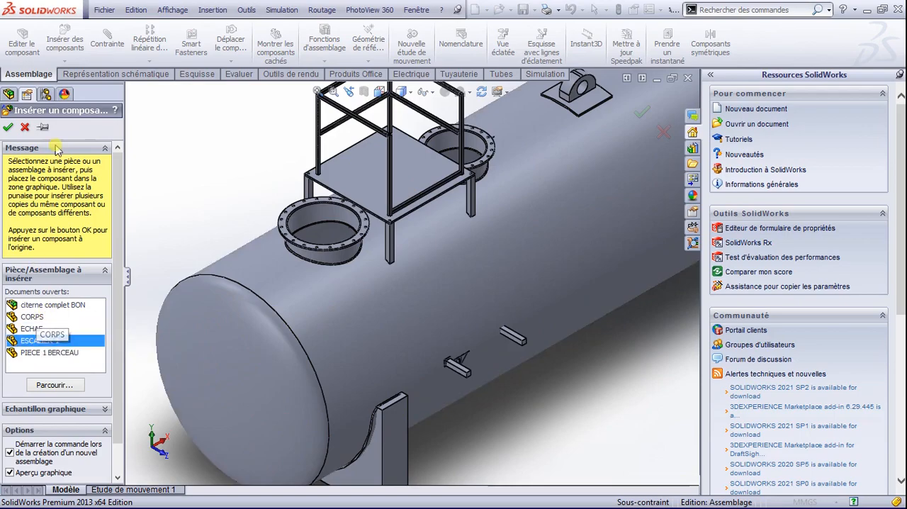
{"action": "left_click", "coordinate": [7, 128]}
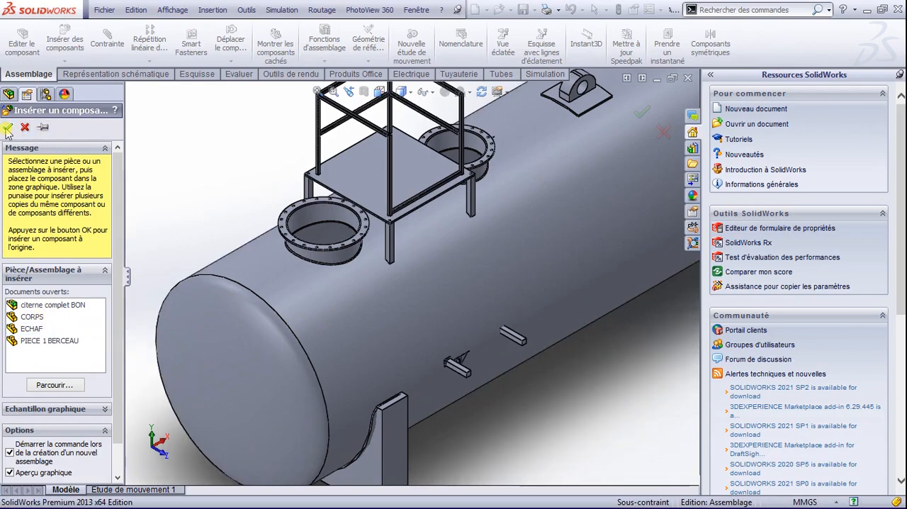
{"action": "scroll", "coordinate": [385, 261], "scroll_direction": "up", "scroll_amount": 6}
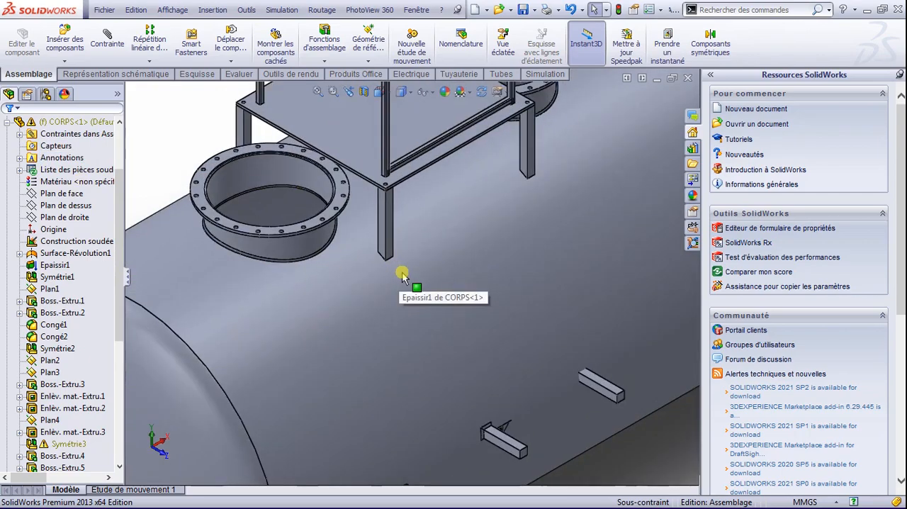
{"action": "scroll", "coordinate": [419, 292], "scroll_direction": "down", "scroll_amount": 4}
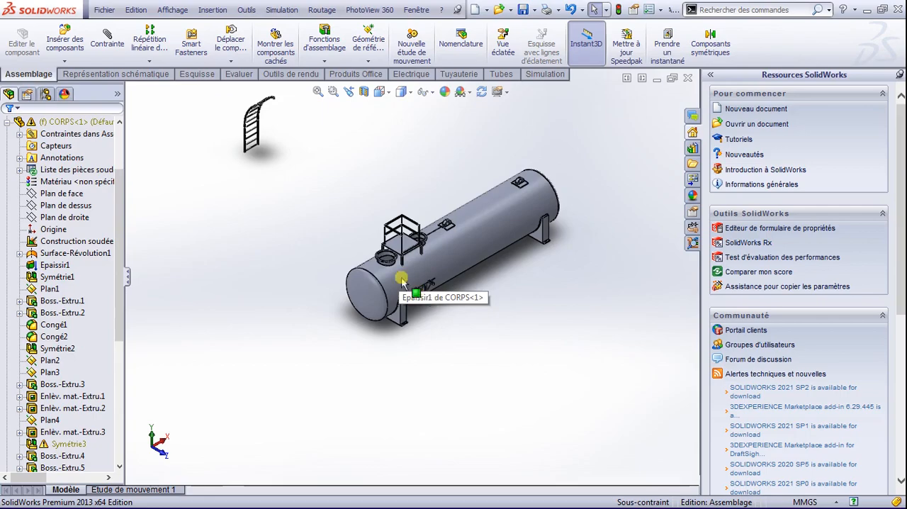
{"action": "scroll", "coordinate": [280, 134], "scroll_direction": "down", "scroll_amount": 2}
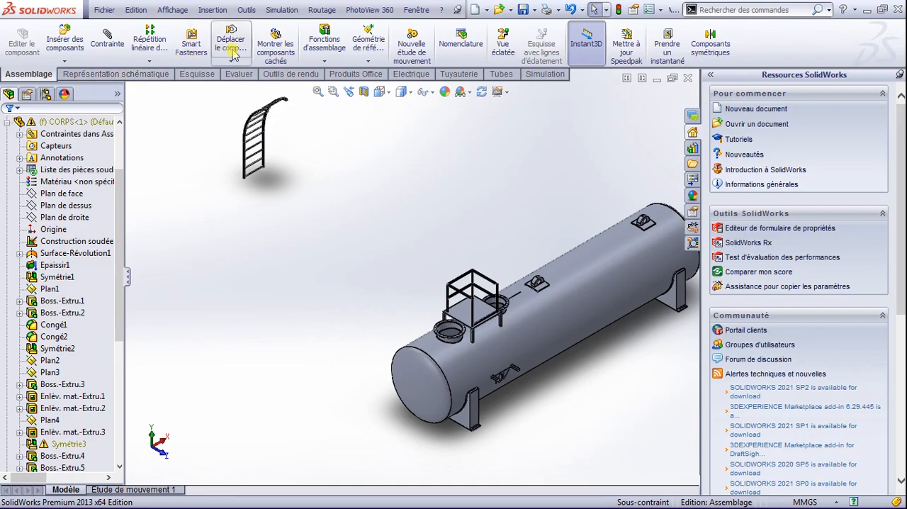
Step: Try to rotate the ESCALIER 1 ladder by 180° about the Y axis using the delta XYZ option
{"action": "left_click", "coordinate": [58, 277]}
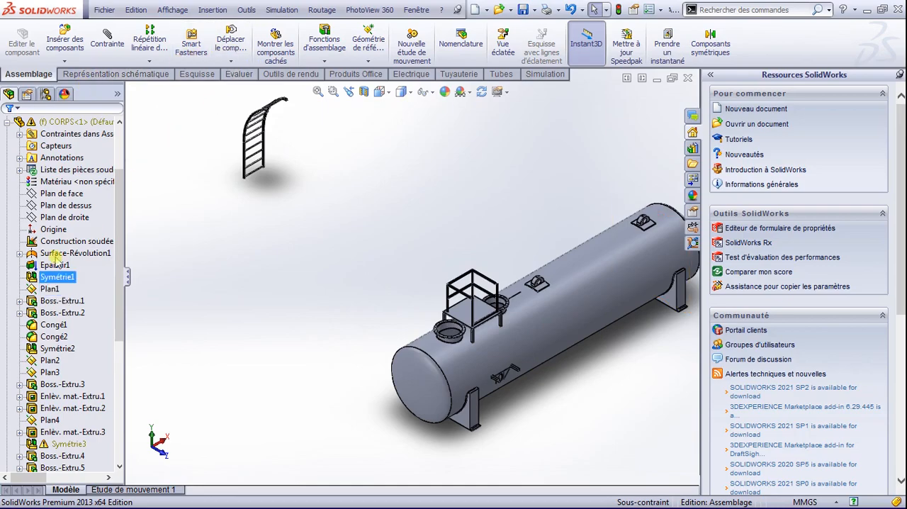
{"action": "left_click", "coordinate": [6, 121]}
{"action": "left_click", "coordinate": [71, 241]}
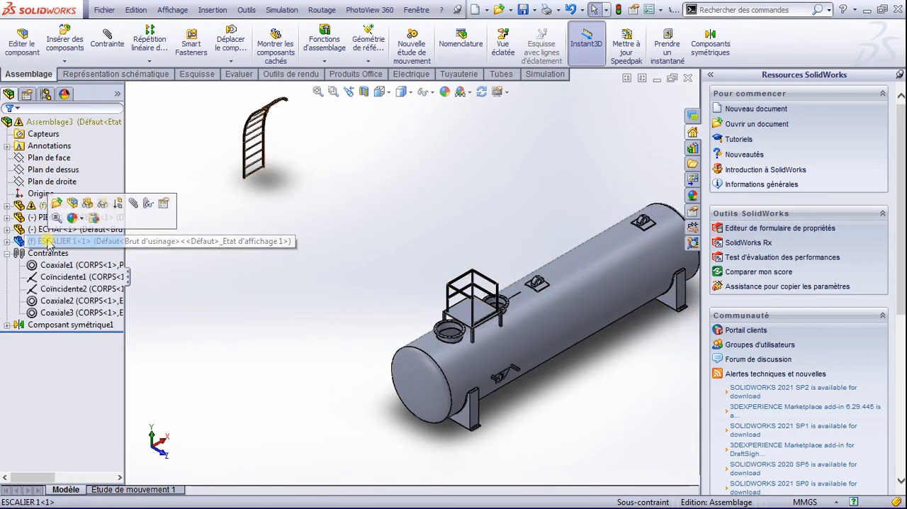
{"action": "left_click", "coordinate": [231, 61]}
{"action": "left_click", "coordinate": [238, 86]}
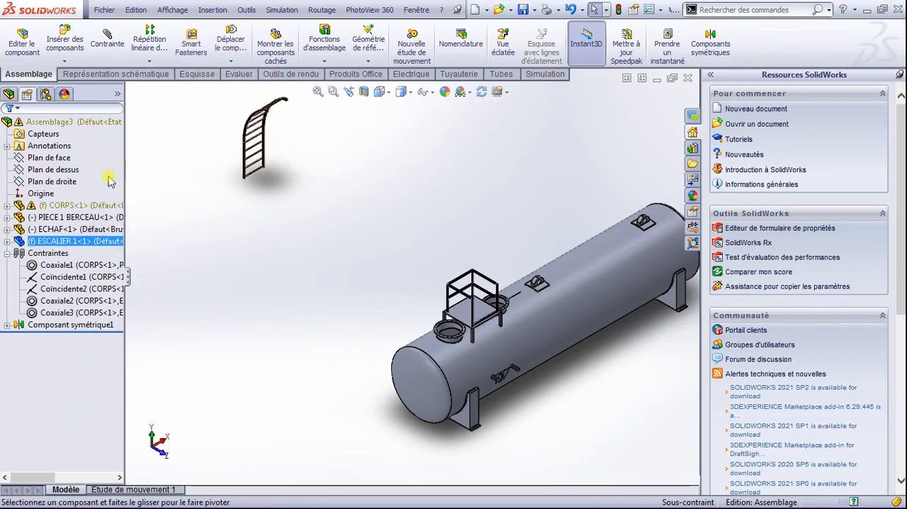
{"action": "left_click", "coordinate": [42, 185]}
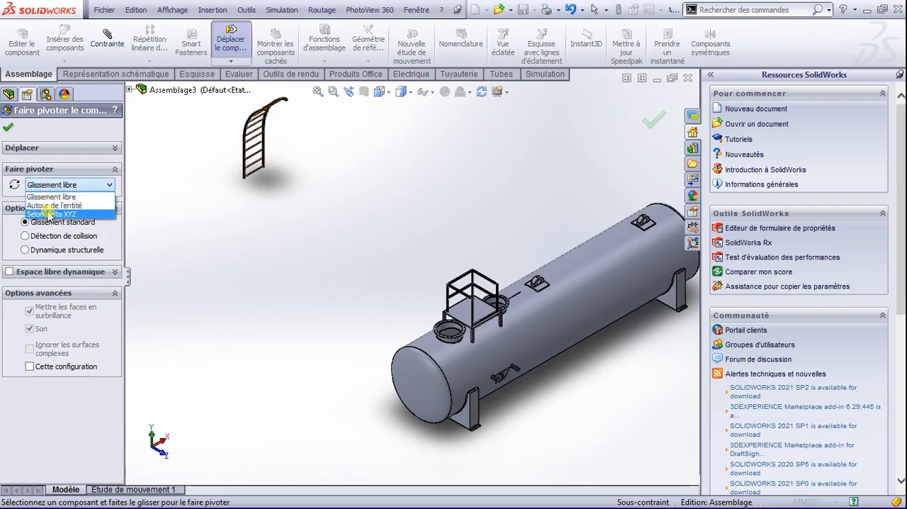
{"action": "left_click", "coordinate": [46, 209]}
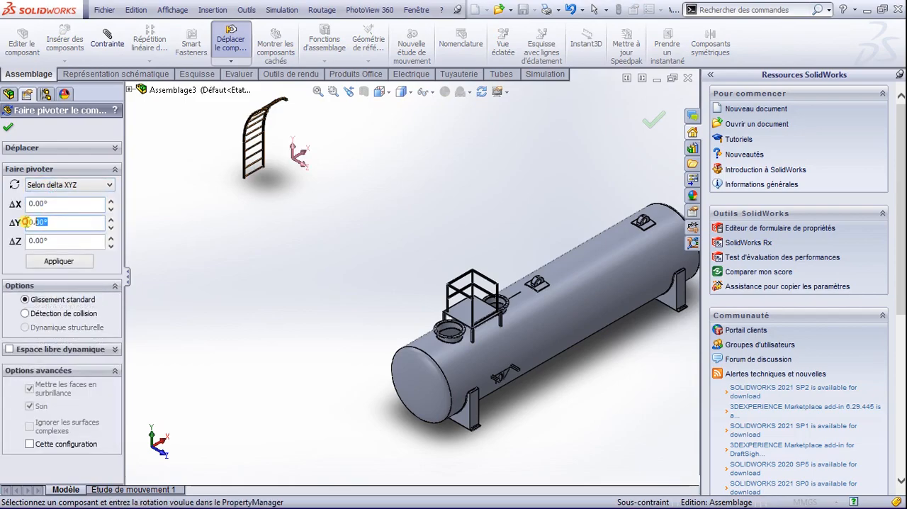
{"action": "type", "text": "18"}
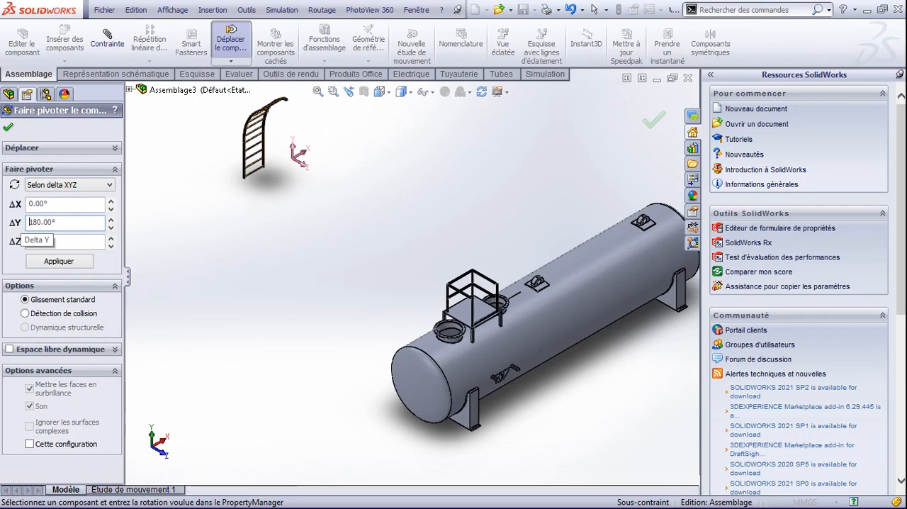
{"action": "left_click", "coordinate": [56, 261]}
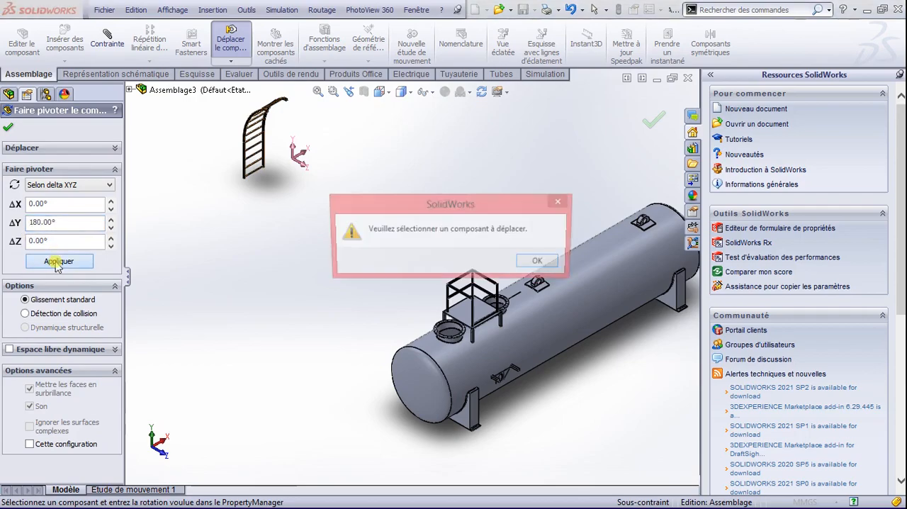
{"action": "left_click", "coordinate": [541, 262]}
Step: Try to pick the ladder as the component to rotate, and close the rotation command
{"action": "left_click", "coordinate": [257, 157]}
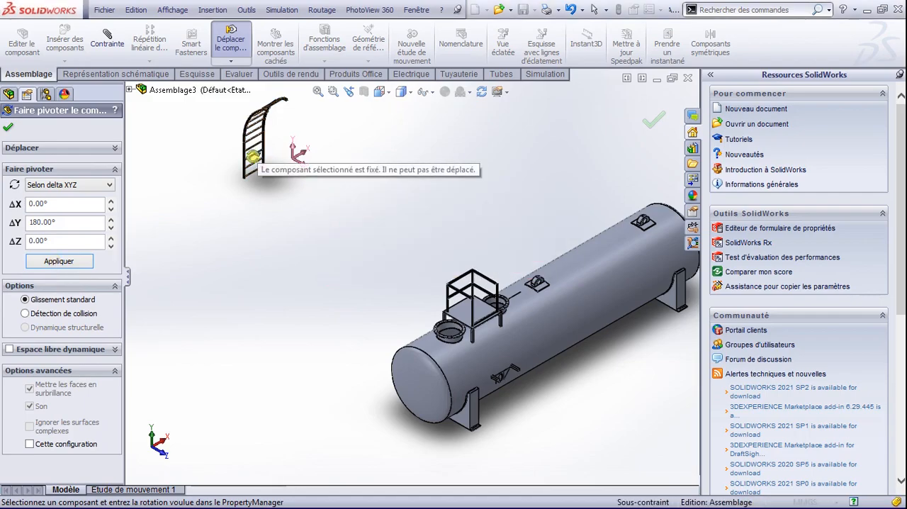
{"action": "left_click", "coordinate": [130, 91]}
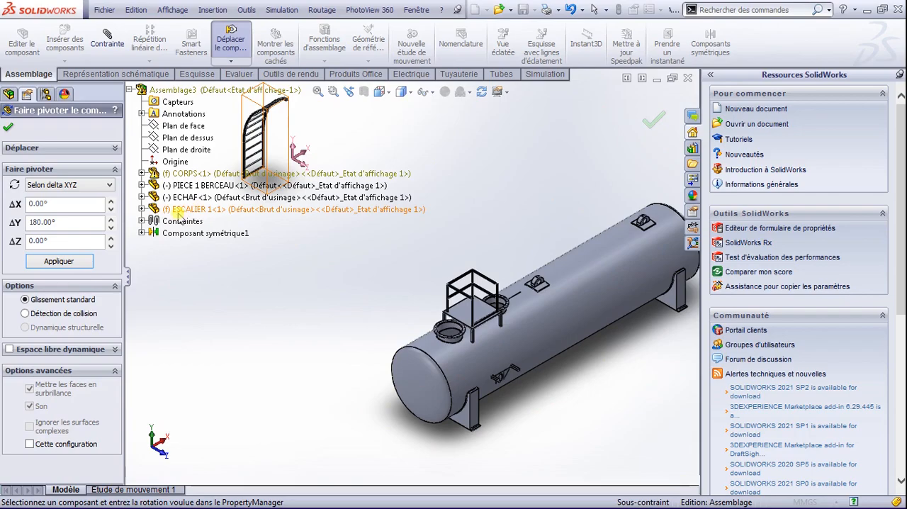
{"action": "scroll", "coordinate": [111, 206], "scroll_direction": "down", "scroll_amount": 1}
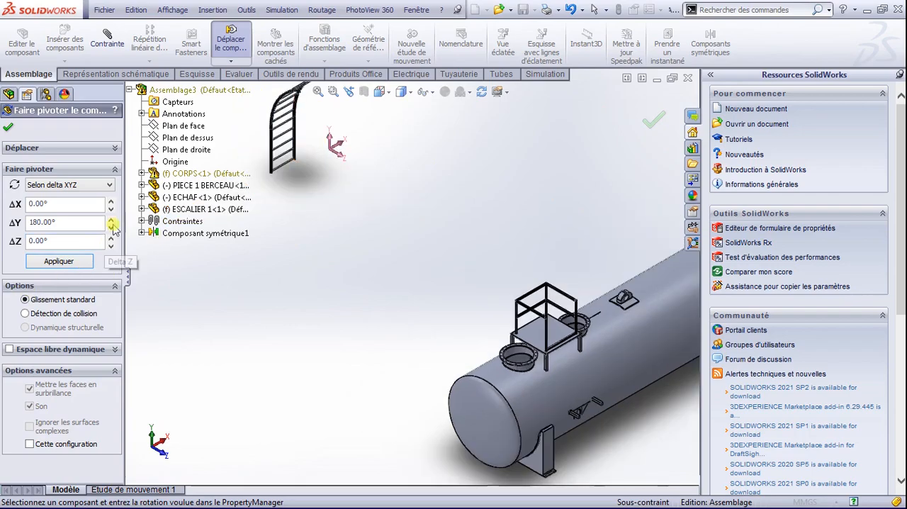
{"action": "left_click", "coordinate": [170, 211]}
{"action": "left_click", "coordinate": [141, 210]}
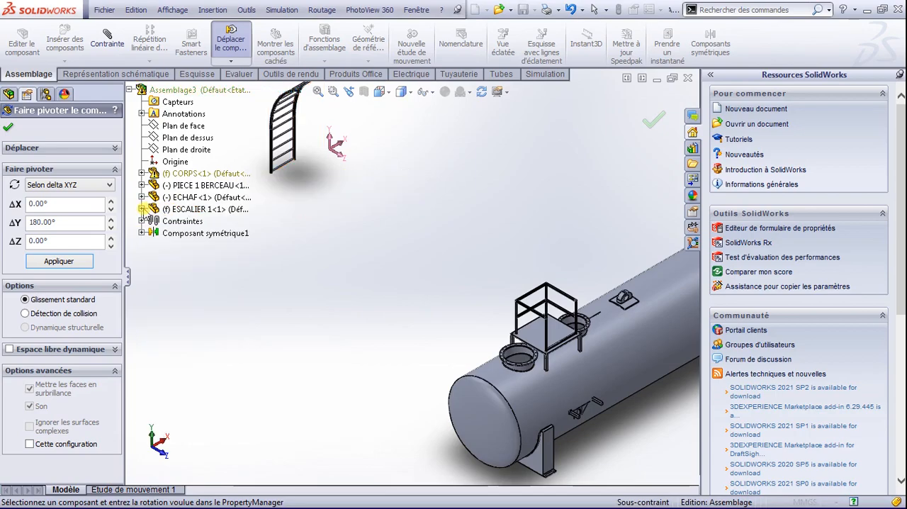
{"action": "left_click", "coordinate": [13, 128]}
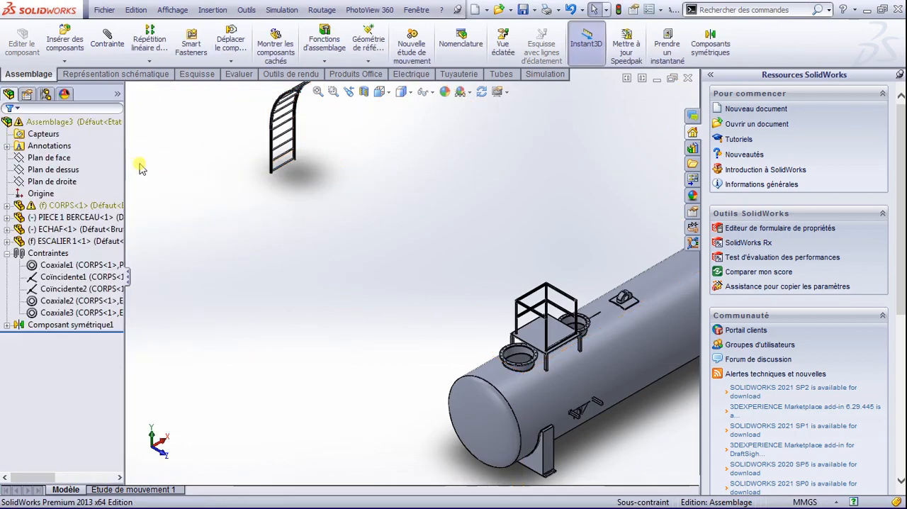
Step: Retry the 180° delta Y rotation with the ESCALIER 1 component preselected, and close the rotation command
{"action": "left_click", "coordinate": [64, 241]}
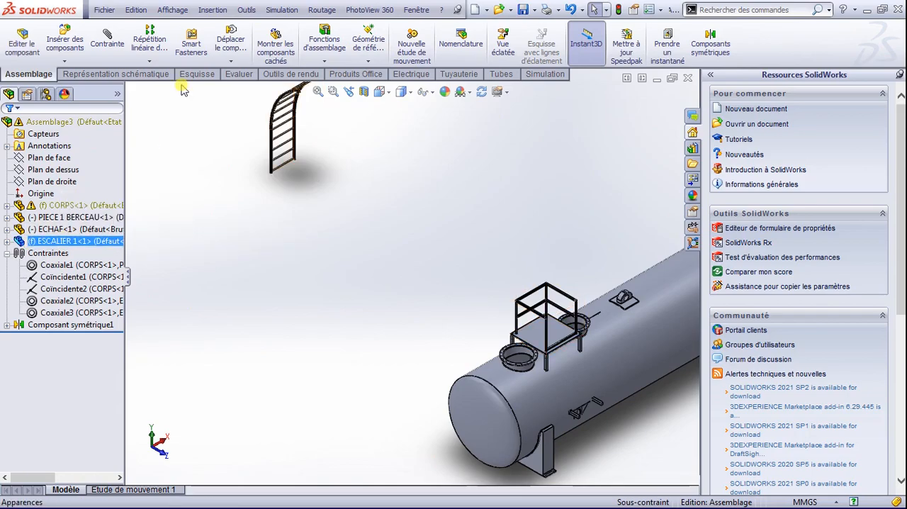
{"action": "left_click", "coordinate": [230, 62]}
{"action": "left_click", "coordinate": [239, 88]}
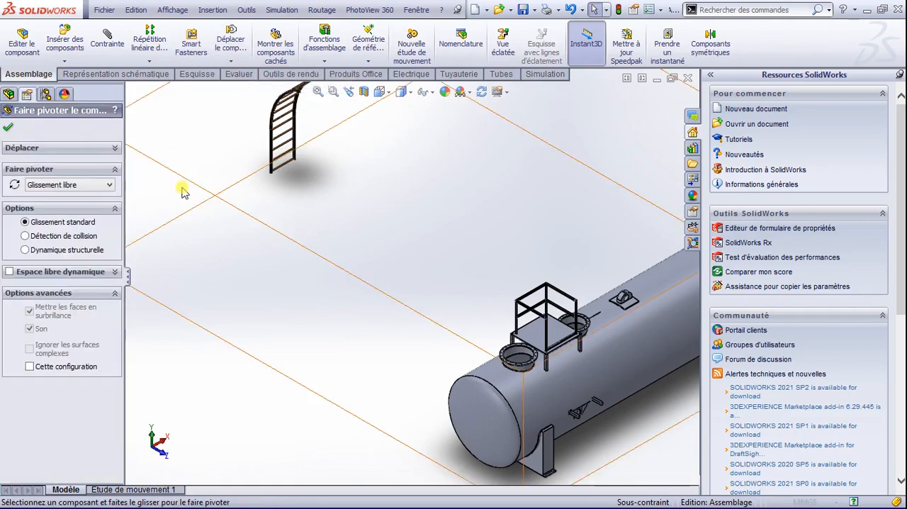
{"action": "left_click", "coordinate": [70, 185]}
{"action": "left_click", "coordinate": [74, 213]}
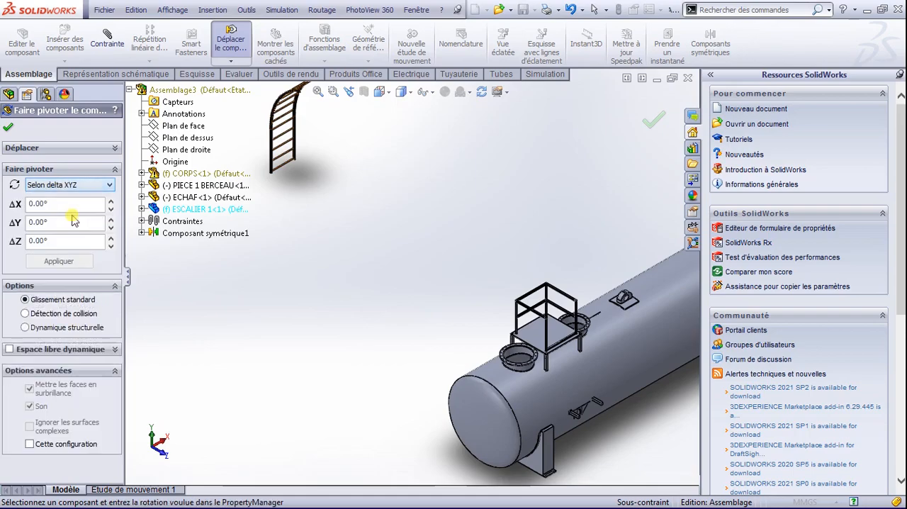
{"action": "type", "text": "18"}
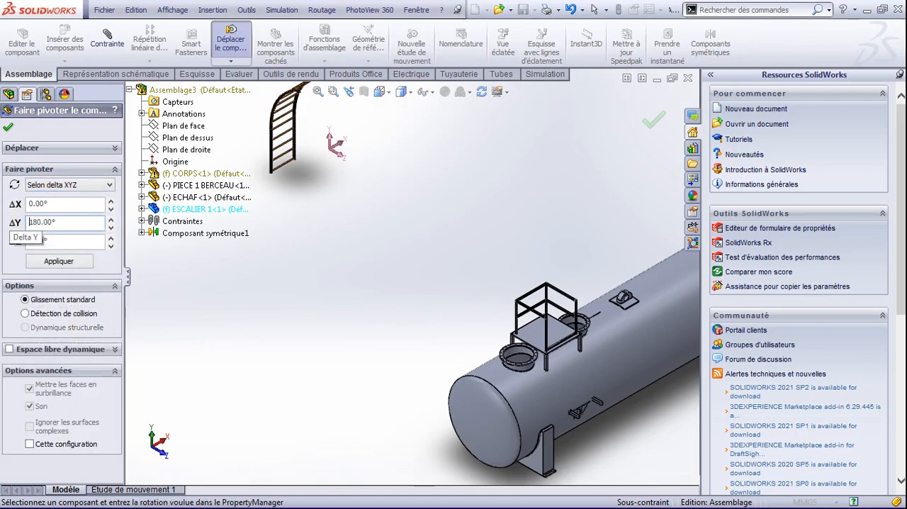
{"action": "left_click", "coordinate": [77, 262]}
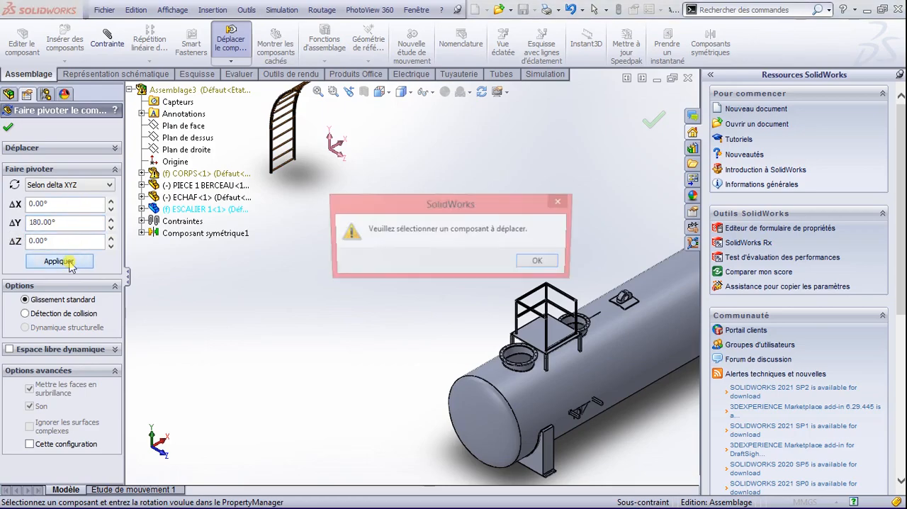
{"action": "left_click", "coordinate": [541, 264]}
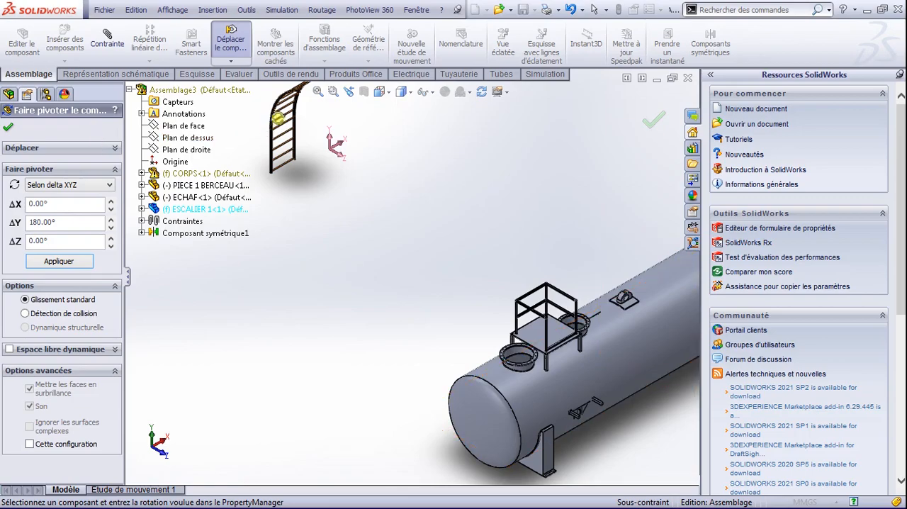
{"action": "left_click", "coordinate": [333, 142]}
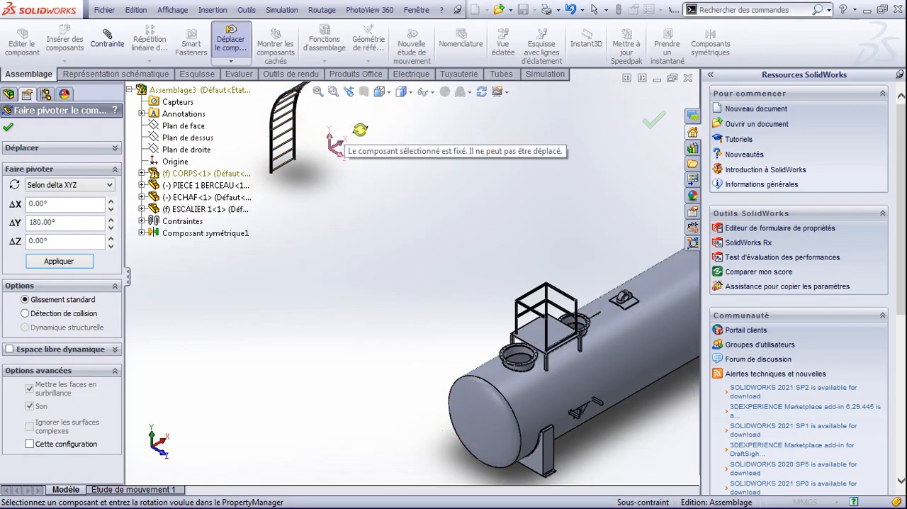
{"action": "left_click", "coordinate": [9, 125]}
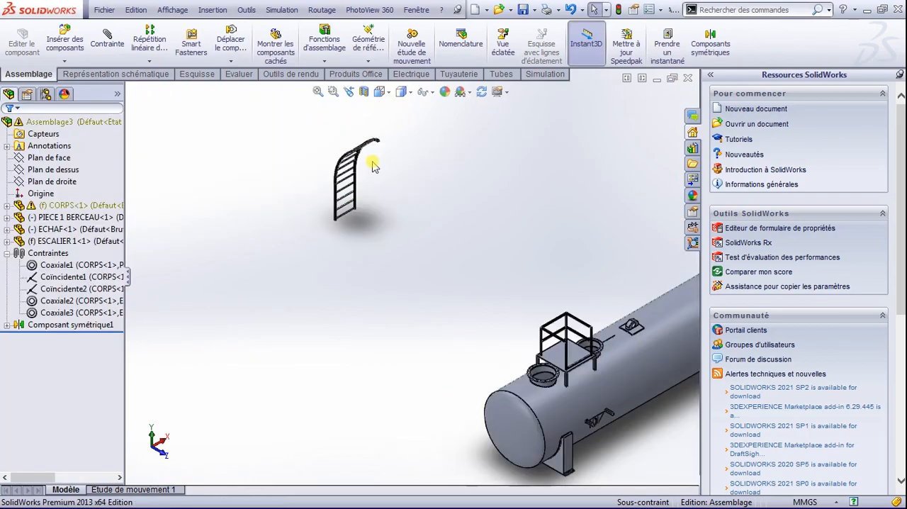
{"action": "left_click", "coordinate": [357, 172]}
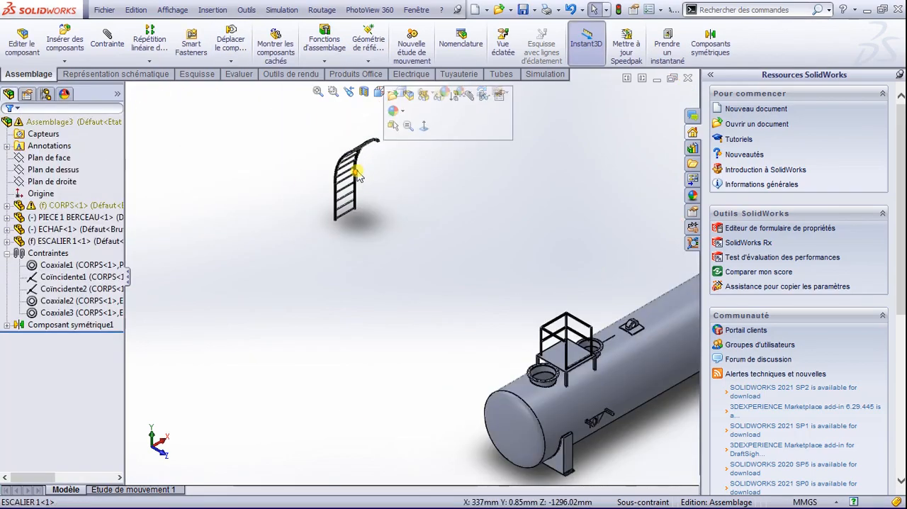
{"action": "left_click", "coordinate": [242, 63]}
{"action": "left_click", "coordinate": [248, 86]}
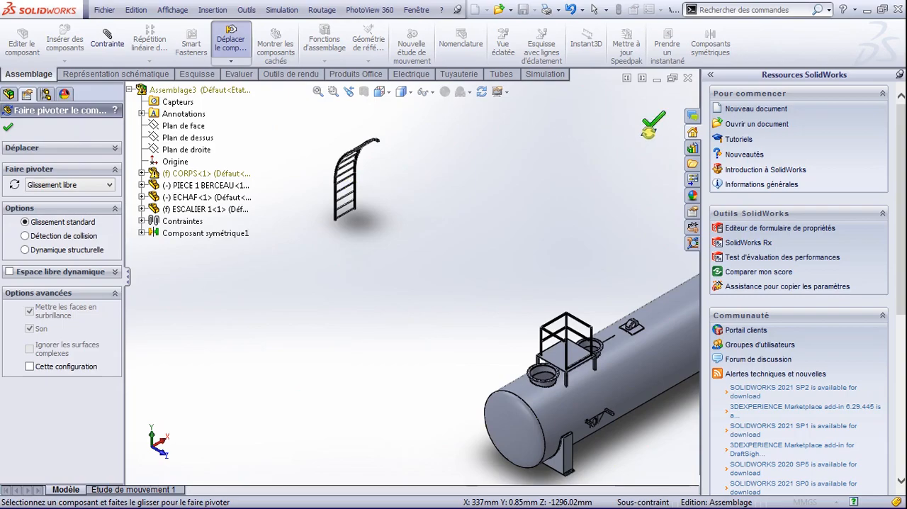
{"action": "left_click", "coordinate": [651, 125]}
Step: Delete the fixed ESCALIER 1 ladder component from the assembly
{"action": "left_click", "coordinate": [42, 242]}
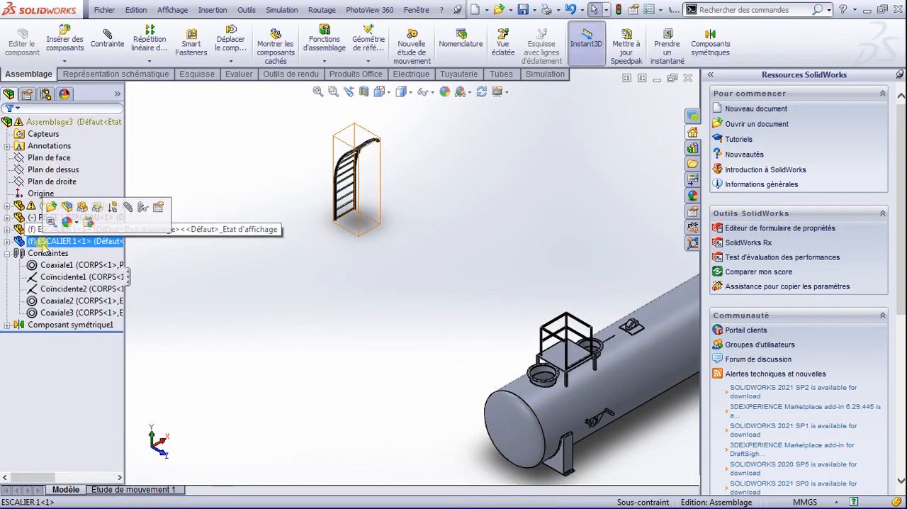
{"action": "key", "text": "Delete"}
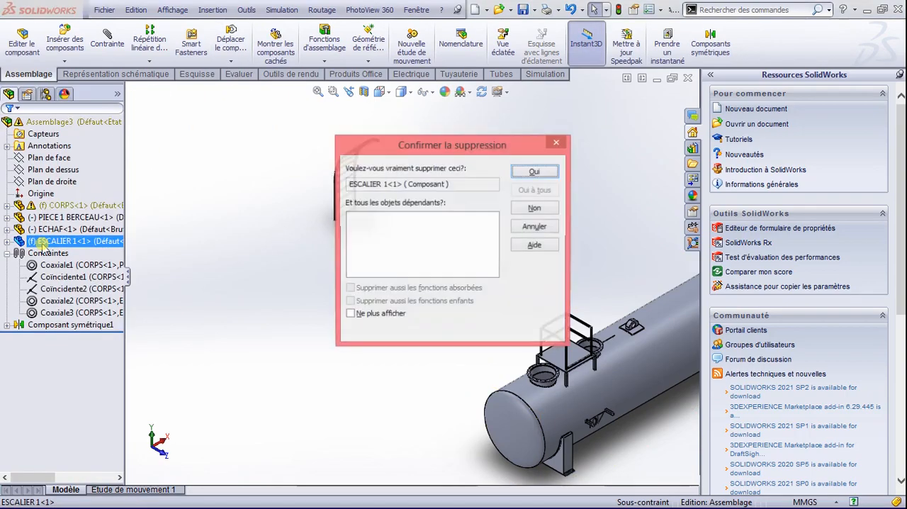
{"action": "left_click", "coordinate": [518, 173]}
{"action": "left_click", "coordinate": [421, 121]}
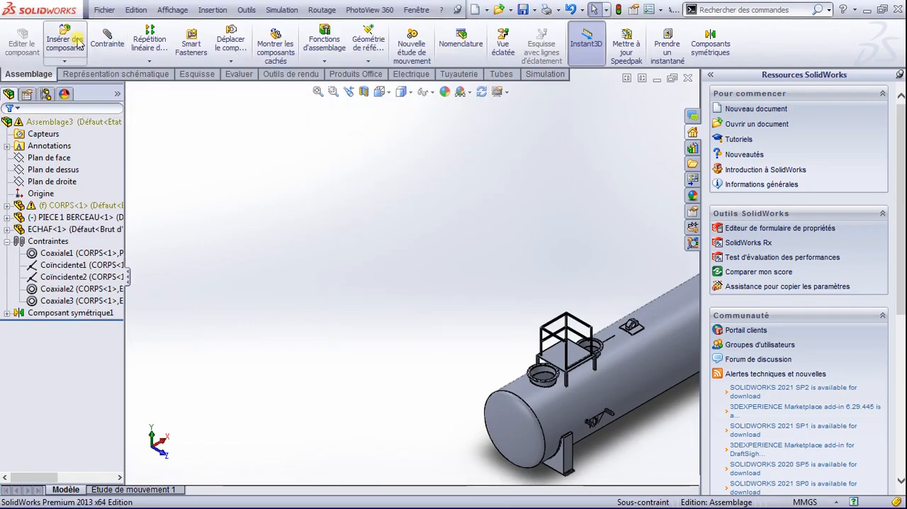
Step: Insert the ESCALIER 1 ladder again, placing it freely beside the tank near the side brackets and end cradle
{"action": "left_click", "coordinate": [75, 43]}
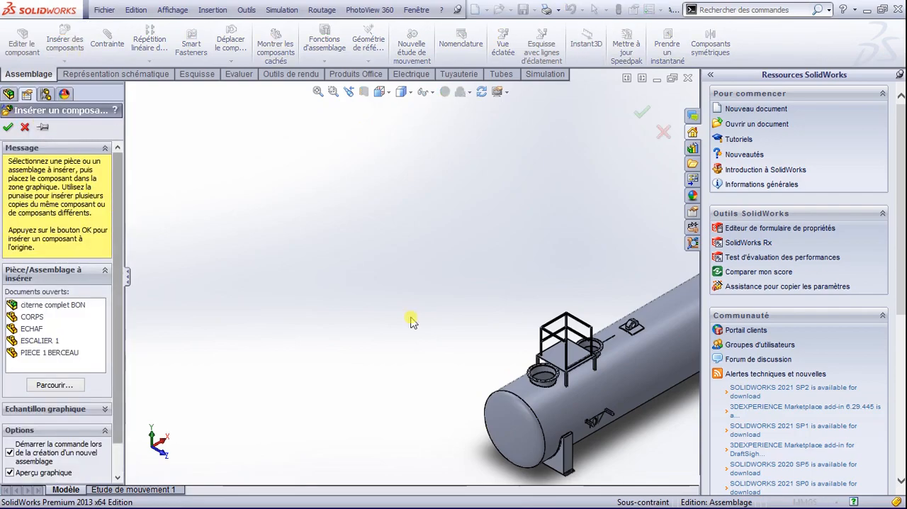
{"action": "scroll", "coordinate": [578, 439], "scroll_direction": "down", "scroll_amount": 2}
{"action": "scroll", "coordinate": [578, 440], "scroll_direction": "down", "scroll_amount": 2}
{"action": "scroll", "coordinate": [575, 422], "scroll_direction": "up", "scroll_amount": 2}
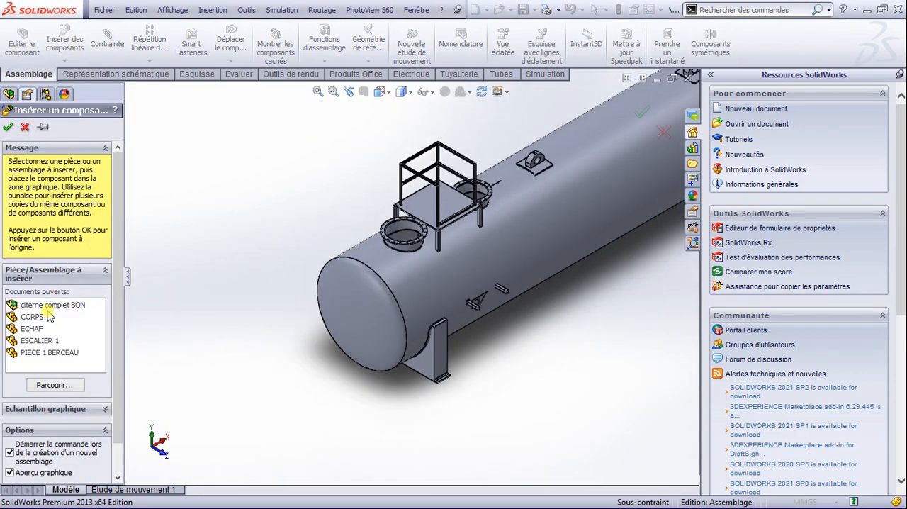
{"action": "left_click", "coordinate": [39, 341]}
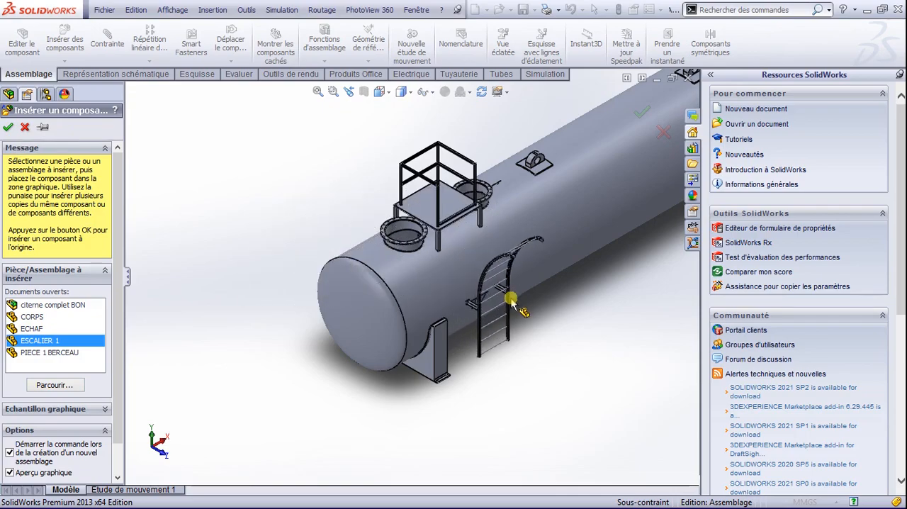
{"action": "left_click", "coordinate": [510, 300]}
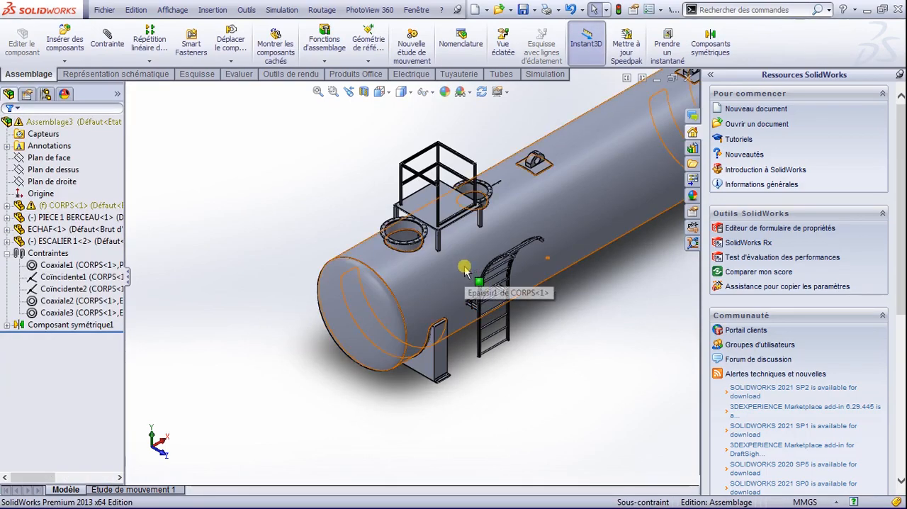
Step: Rotate the ESCALIER 1 ladder freely so its curved top leads toward the tank, and close the rotation command
{"action": "key", "text": "space"}
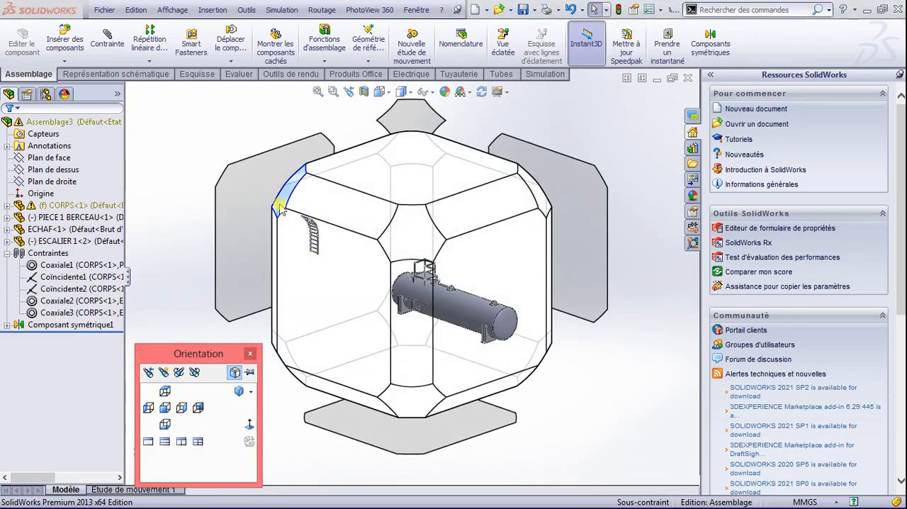
{"action": "left_click", "coordinate": [281, 207]}
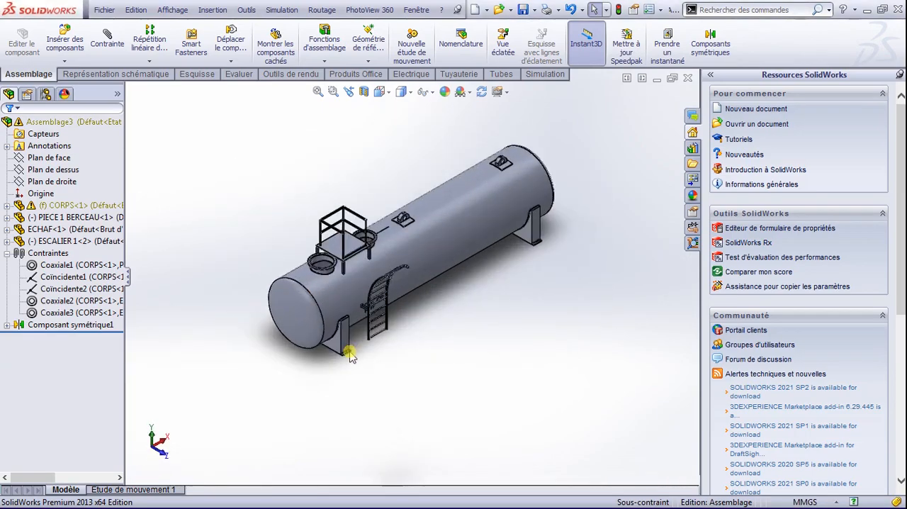
{"action": "scroll", "coordinate": [349, 357], "scroll_direction": "down", "scroll_amount": 10}
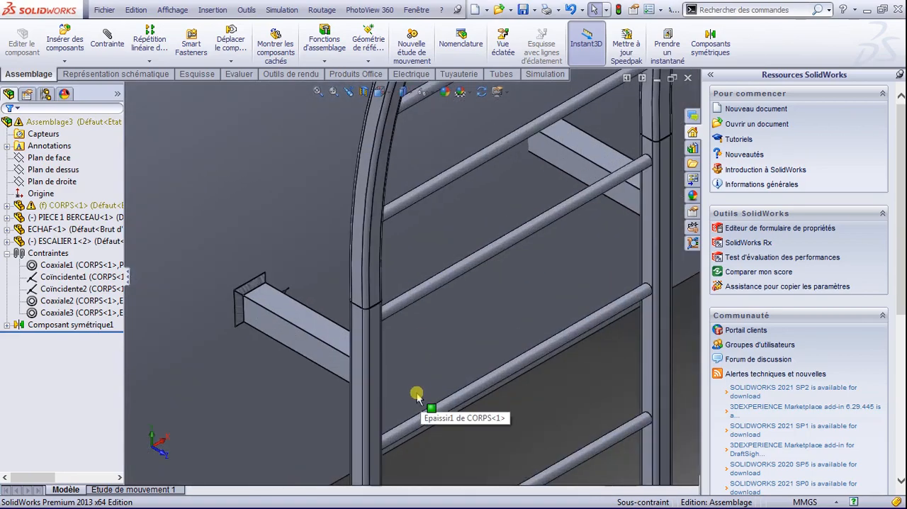
{"action": "scroll", "coordinate": [385, 417], "scroll_direction": "up", "scroll_amount": 8}
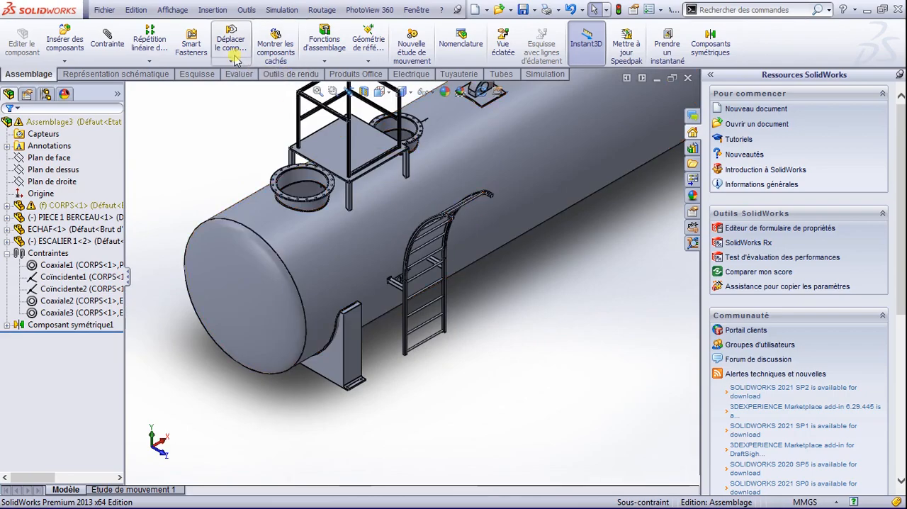
{"action": "left_click", "coordinate": [231, 61]}
{"action": "left_click", "coordinate": [241, 87]}
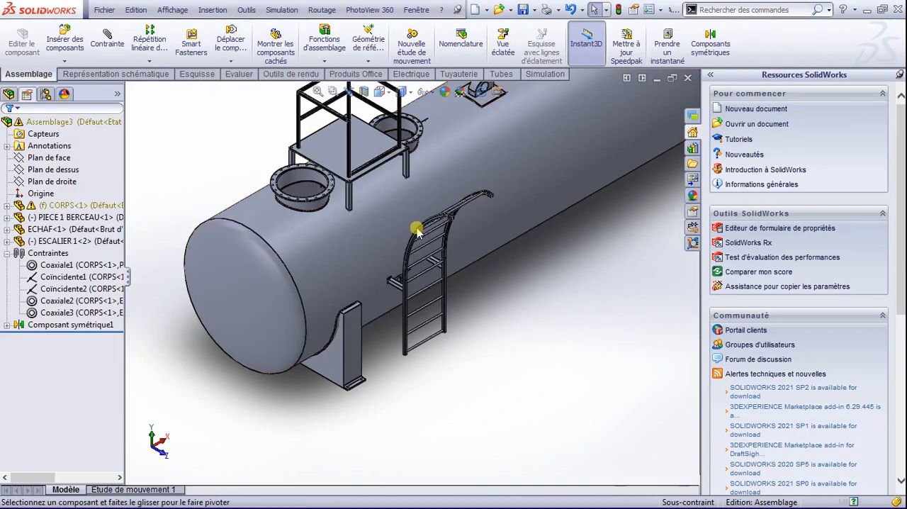
{"action": "left_click_drag", "start_coordinate": [428, 229], "coordinate": [460, 264]}
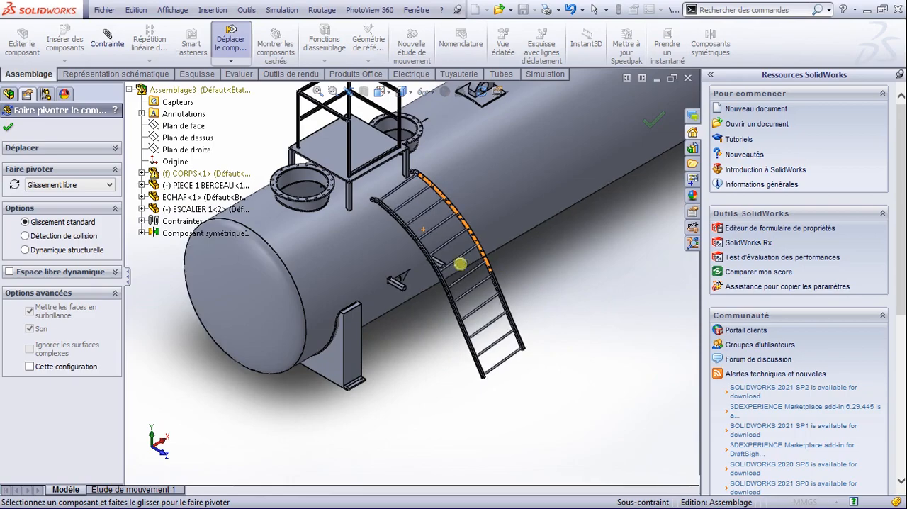
{"action": "scroll", "coordinate": [421, 258], "scroll_direction": "down", "scroll_amount": 5}
{"action": "scroll", "coordinate": [402, 274], "scroll_direction": "down", "scroll_amount": 2}
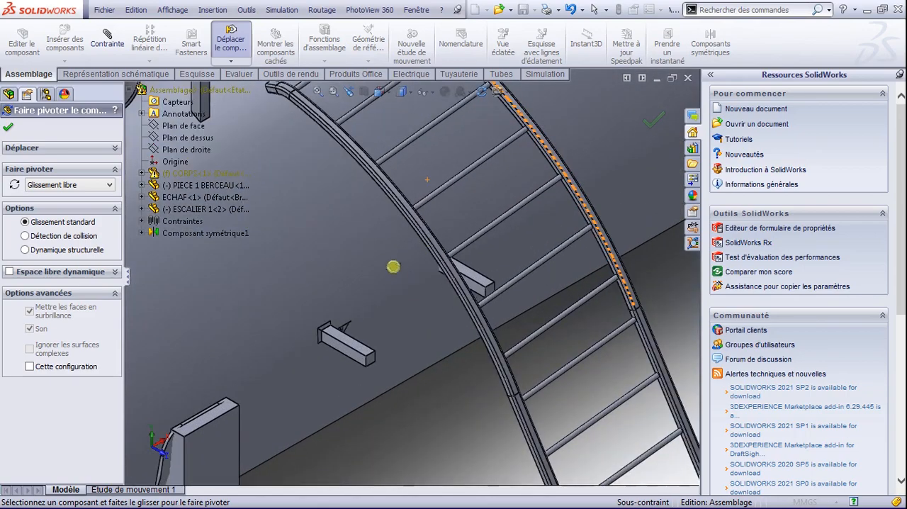
{"action": "left_click", "coordinate": [11, 127]}
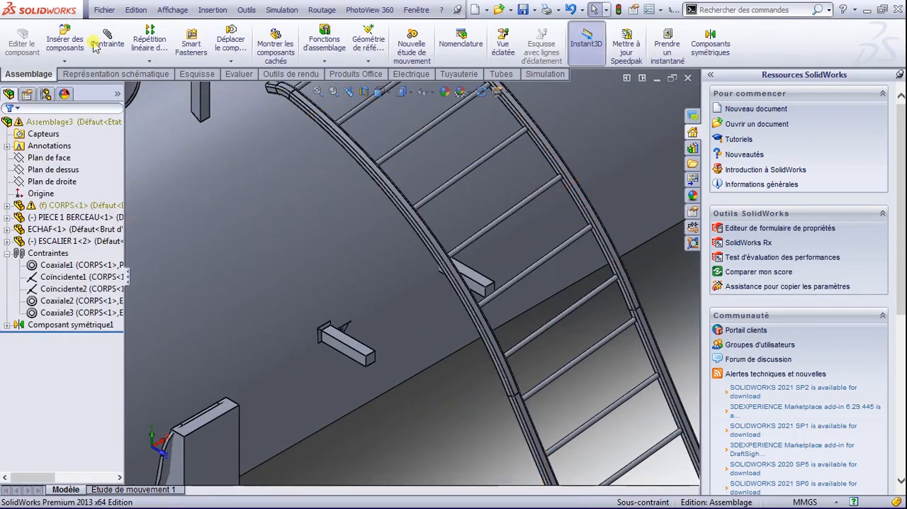
Step: Add a coincident mate between the end face of the tank's side bracket and the tank-facing face of the ladder's straight rail
{"action": "left_click", "coordinate": [376, 362]}
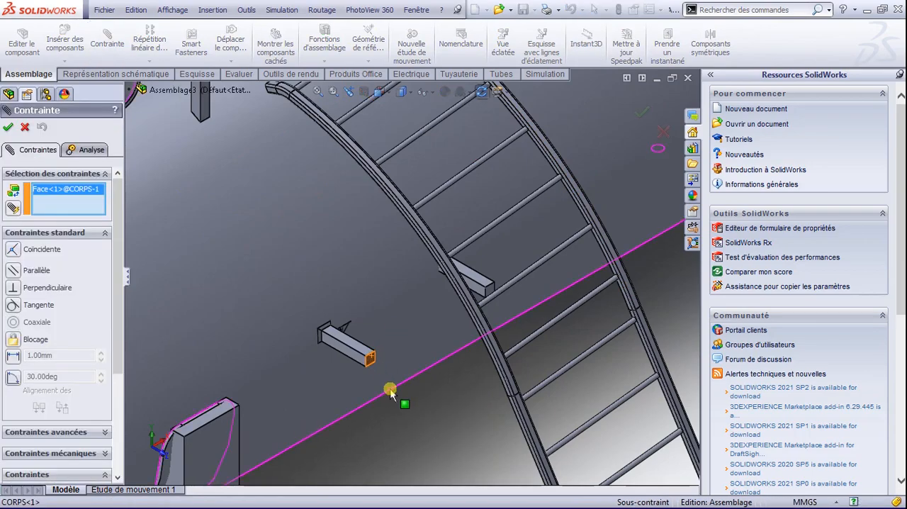
{"action": "key", "text": "f"}
{"action": "key", "text": "space"}
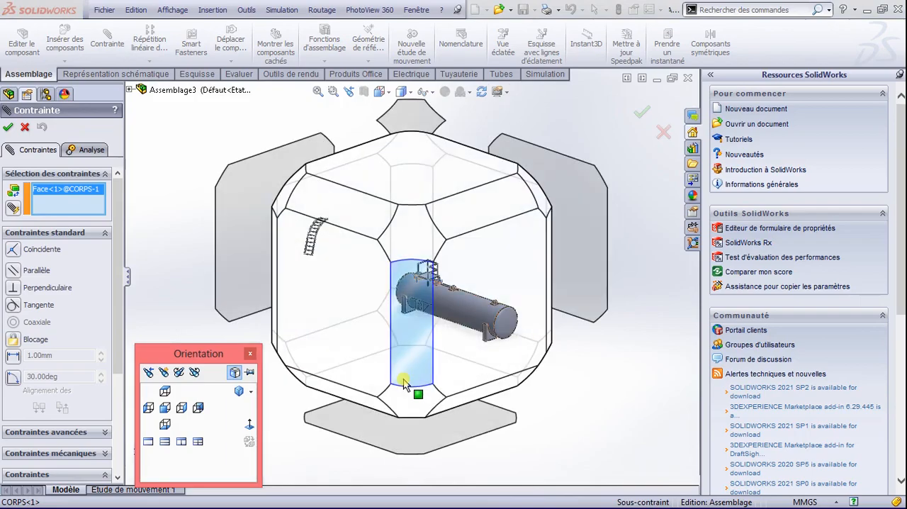
{"action": "left_click", "coordinate": [398, 131]}
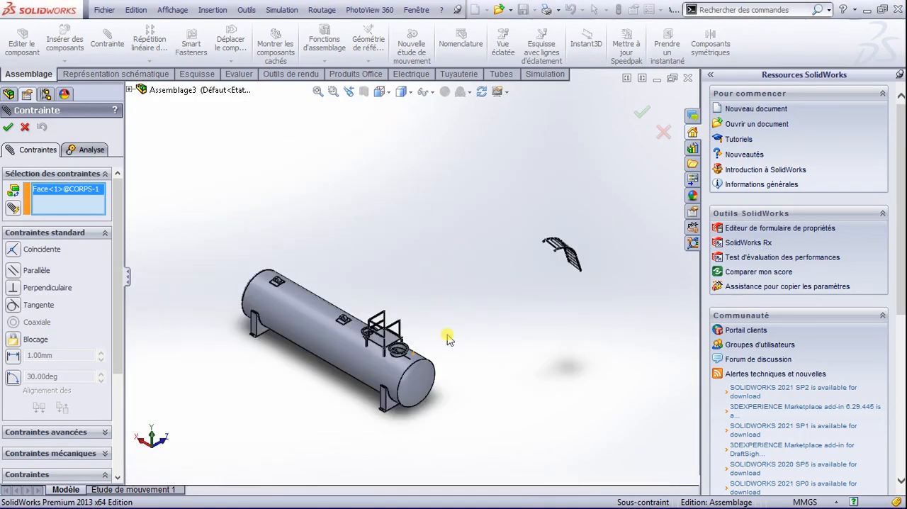
{"action": "scroll", "coordinate": [560, 276], "scroll_direction": "down", "scroll_amount": 10}
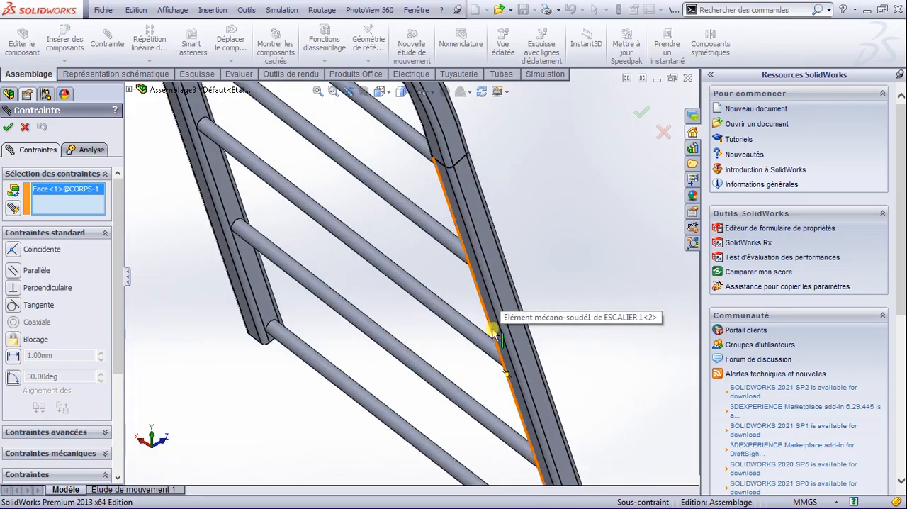
{"action": "left_click", "coordinate": [495, 333]}
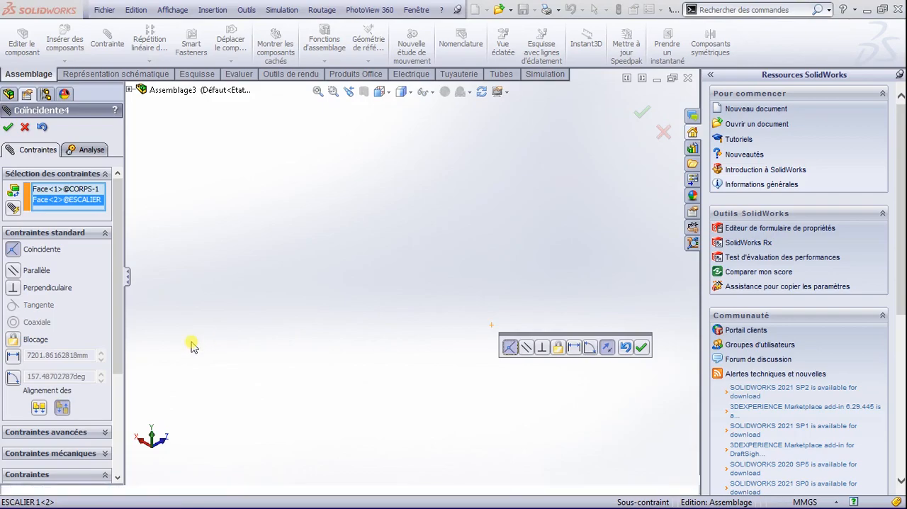
{"action": "left_click", "coordinate": [641, 348]}
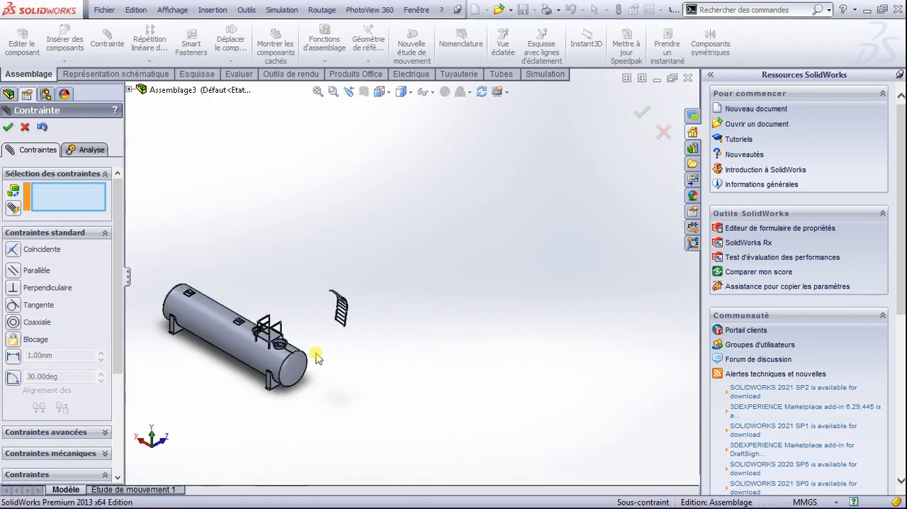
Step: Add a coincident mate between the outer side face of the ladder's straight rail and the side face of the bracket nearest the end cradle
{"action": "key", "text": "space"}
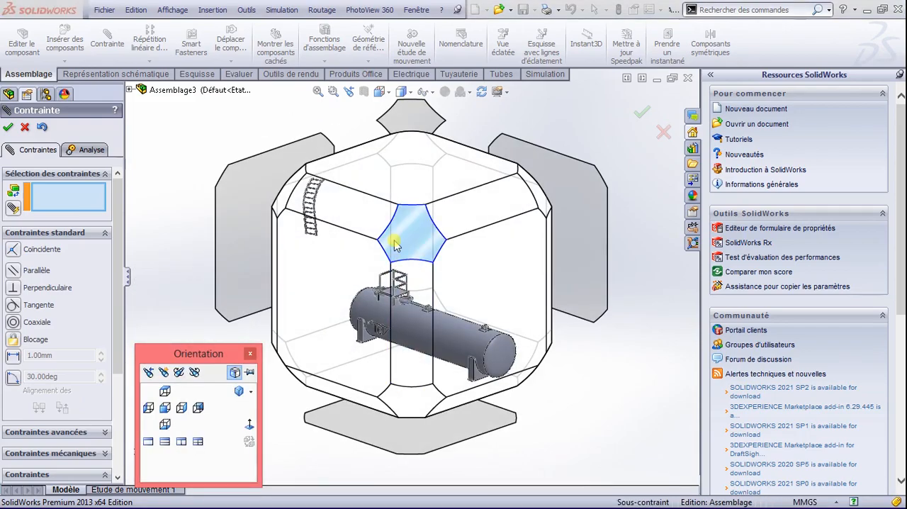
{"action": "left_click", "coordinate": [285, 204]}
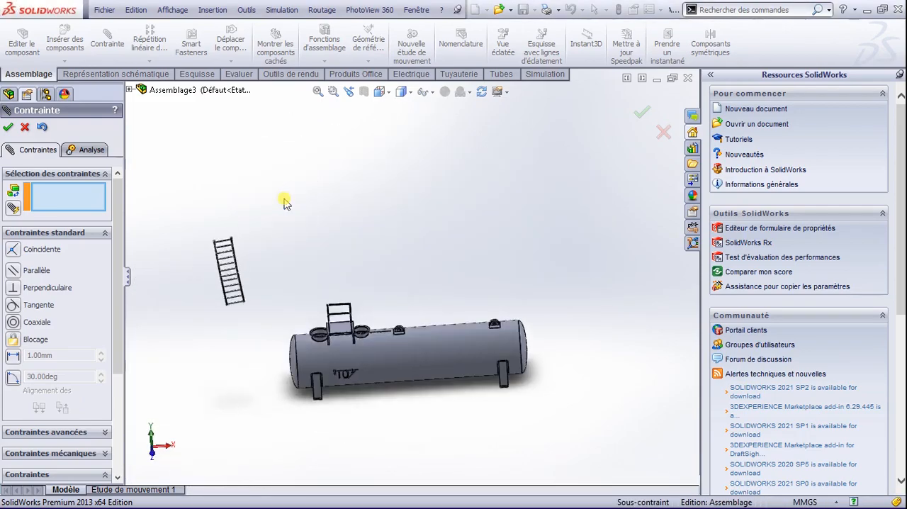
{"action": "scroll", "coordinate": [399, 376], "scroll_direction": "down", "scroll_amount": 5}
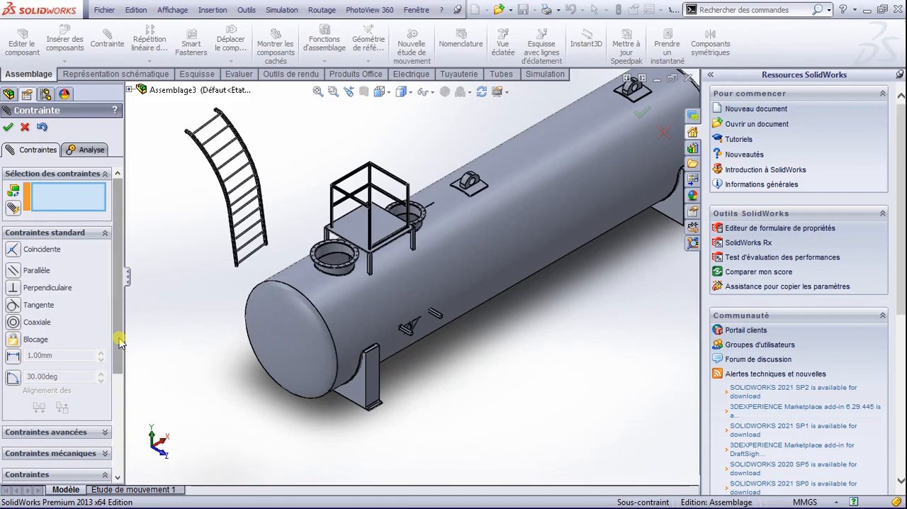
{"action": "key", "text": "space"}
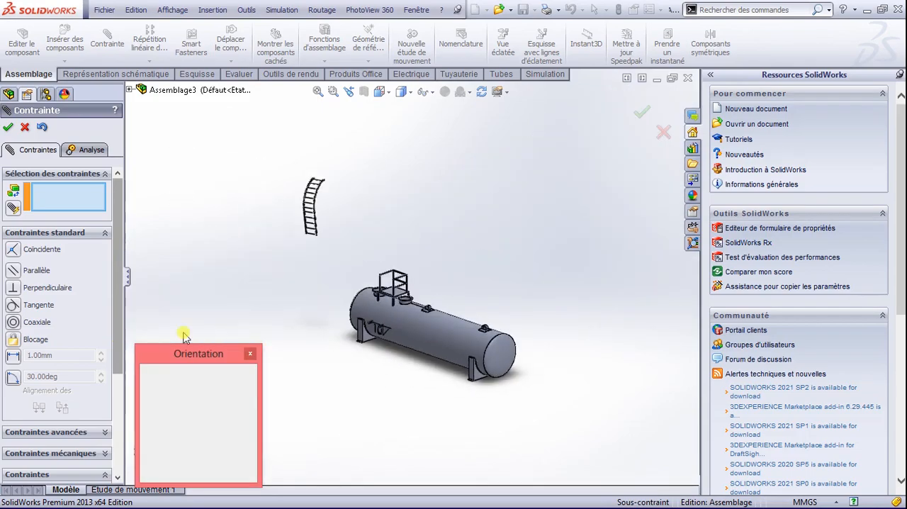
{"action": "left_click", "coordinate": [372, 162]}
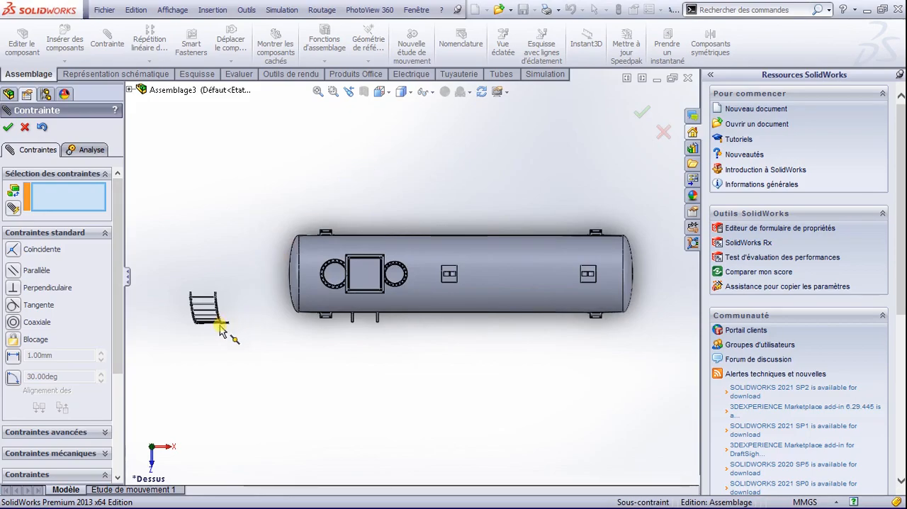
{"action": "scroll", "coordinate": [231, 330], "scroll_direction": "down", "scroll_amount": 2}
{"action": "key", "text": "space"}
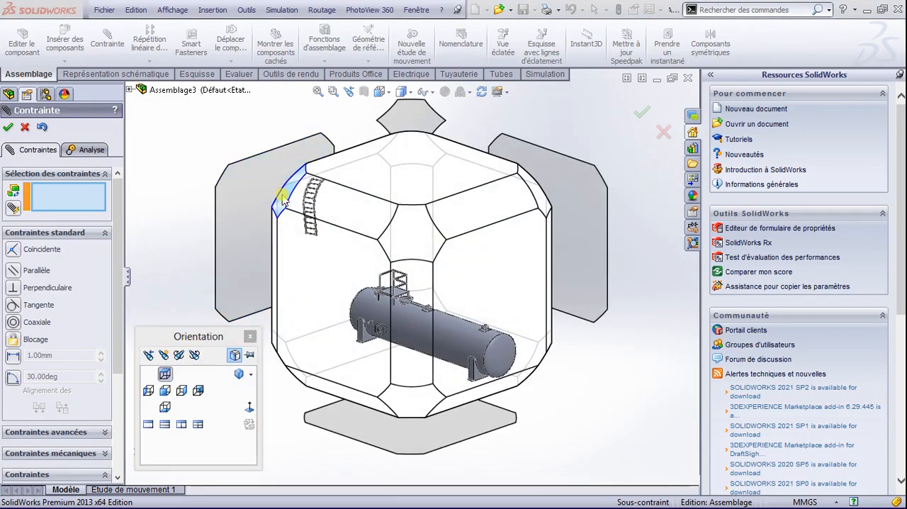
{"action": "left_click", "coordinate": [284, 202]}
{"action": "scroll", "coordinate": [295, 326], "scroll_direction": "down", "scroll_amount": 3}
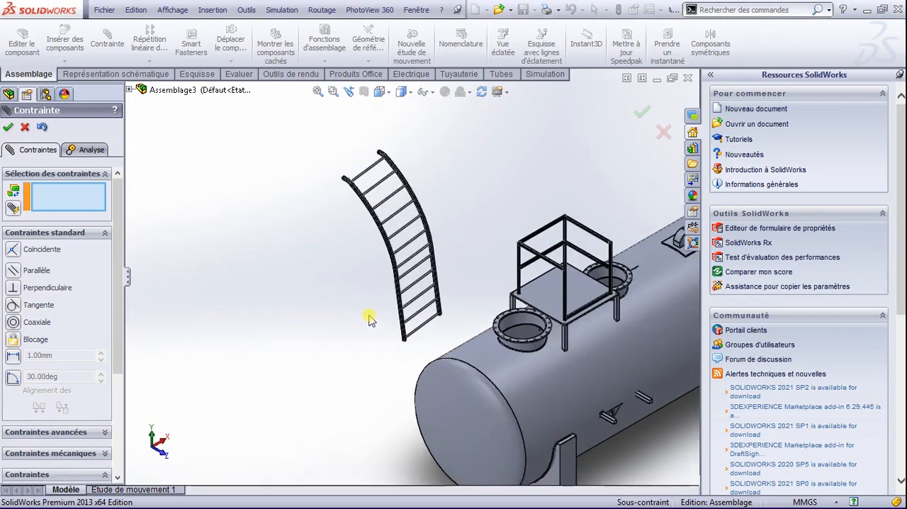
{"action": "scroll", "coordinate": [401, 305], "scroll_direction": "down", "scroll_amount": 5}
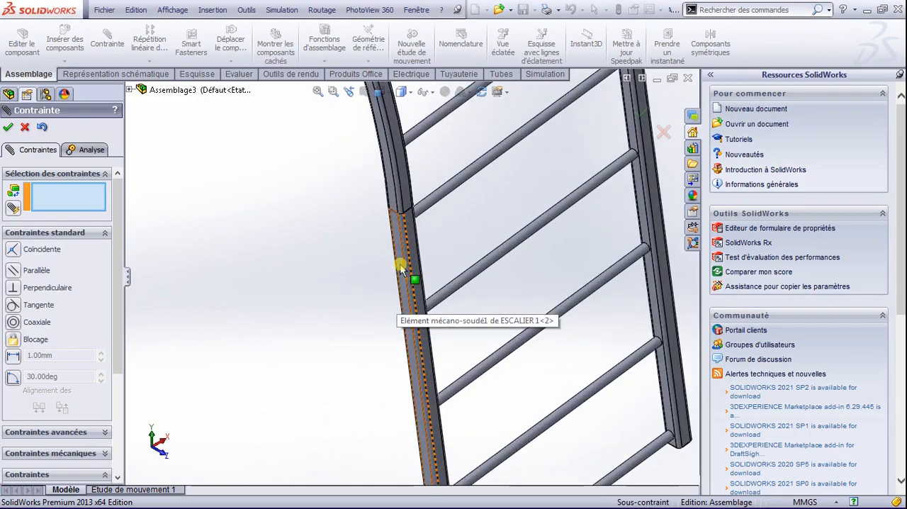
{"action": "left_click", "coordinate": [401, 268]}
{"action": "scroll", "coordinate": [442, 318], "scroll_direction": "up", "scroll_amount": 5}
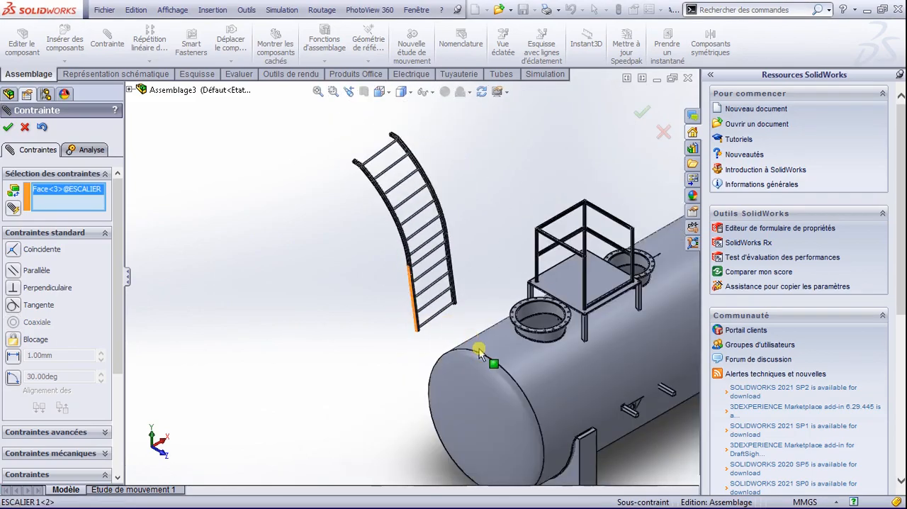
{"action": "scroll", "coordinate": [528, 376], "scroll_direction": "down", "scroll_amount": 6}
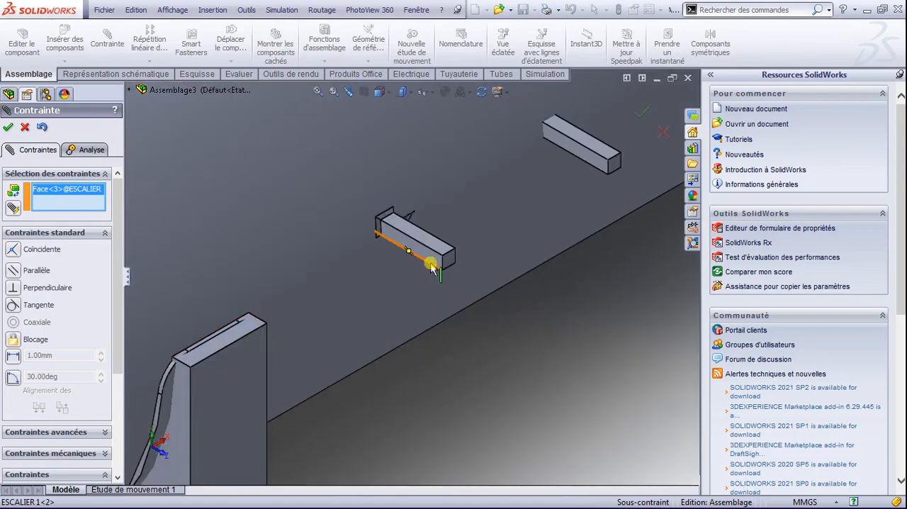
{"action": "left_click", "coordinate": [433, 263]}
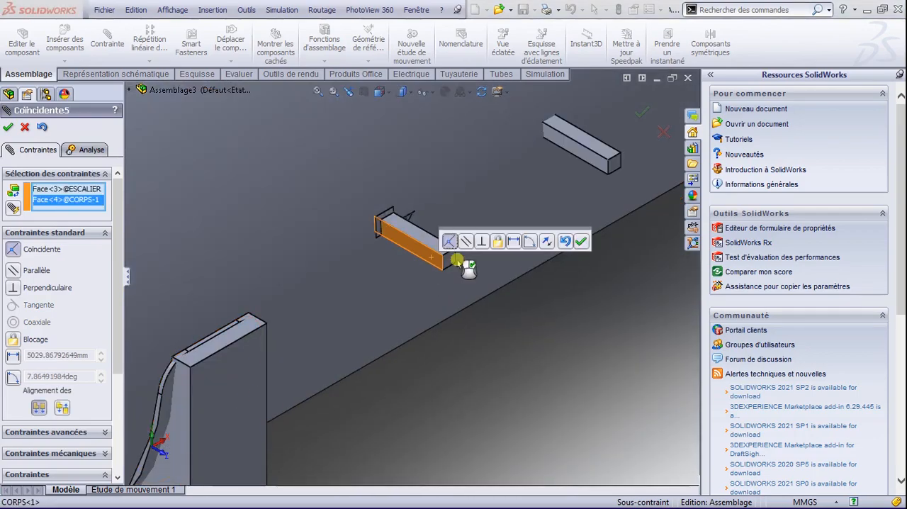
{"action": "left_click", "coordinate": [580, 243]}
Step: Add a coincident mate between the underside of the ladder's curved top end and the platform floor's top face, and close the mate command
{"action": "scroll", "coordinate": [496, 320], "scroll_direction": "up", "scroll_amount": 8}
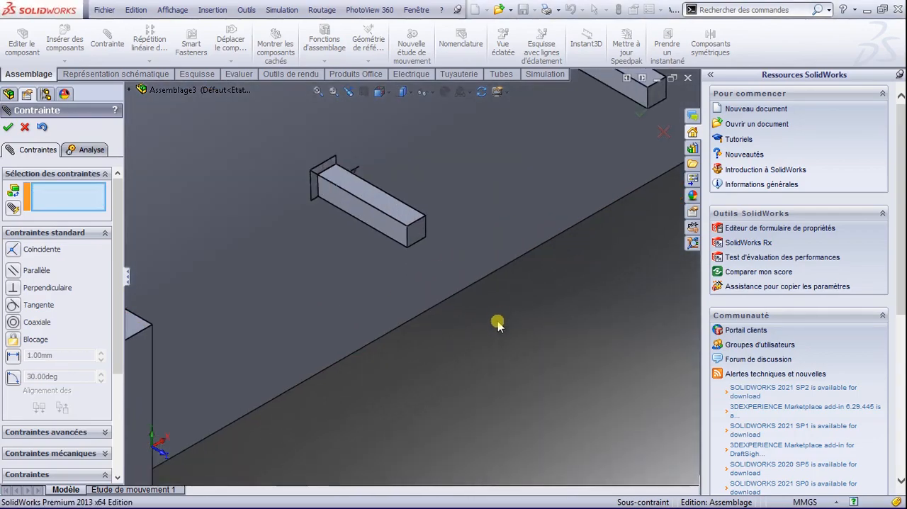
{"action": "scroll", "coordinate": [380, 406], "scroll_direction": "up", "scroll_amount": 2}
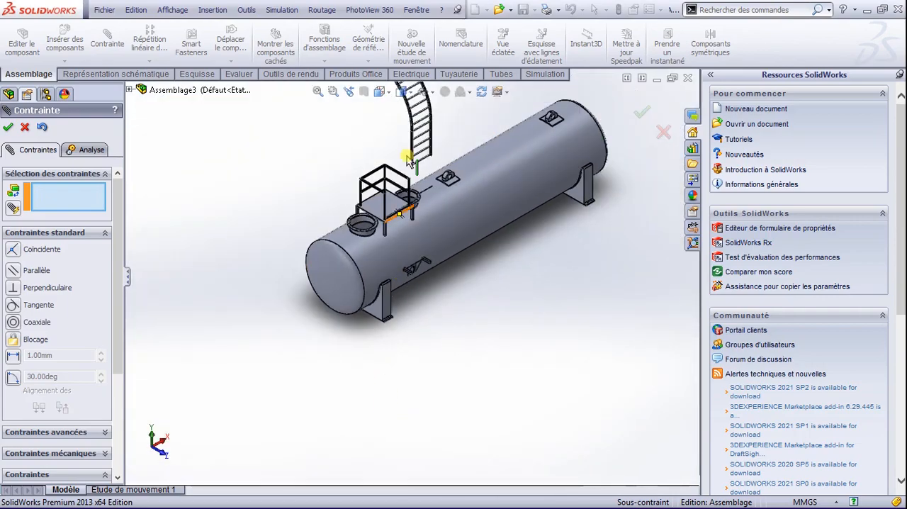
{"action": "scroll", "coordinate": [414, 223], "scroll_direction": "down", "scroll_amount": 6}
{"action": "scroll", "coordinate": [415, 223], "scroll_direction": "up", "scroll_amount": 3}
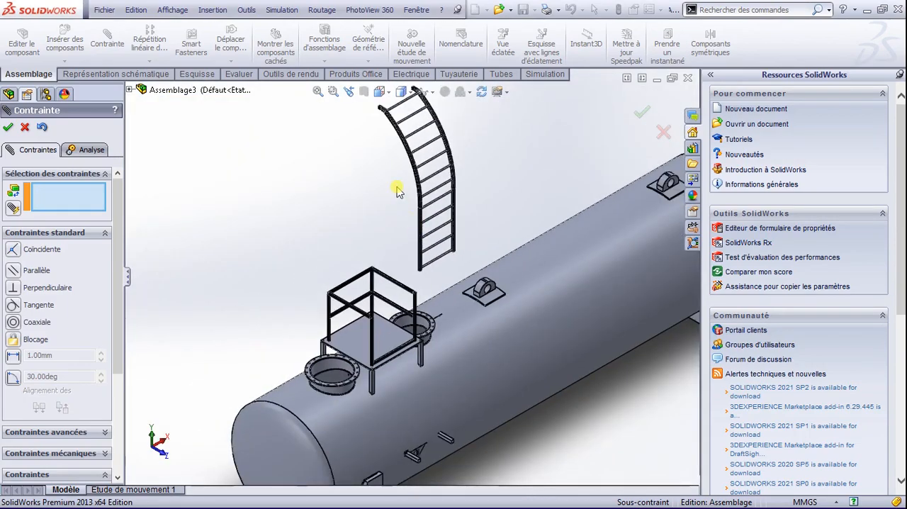
{"action": "scroll", "coordinate": [386, 116], "scroll_direction": "down", "scroll_amount": 3}
{"action": "key", "text": "space"}
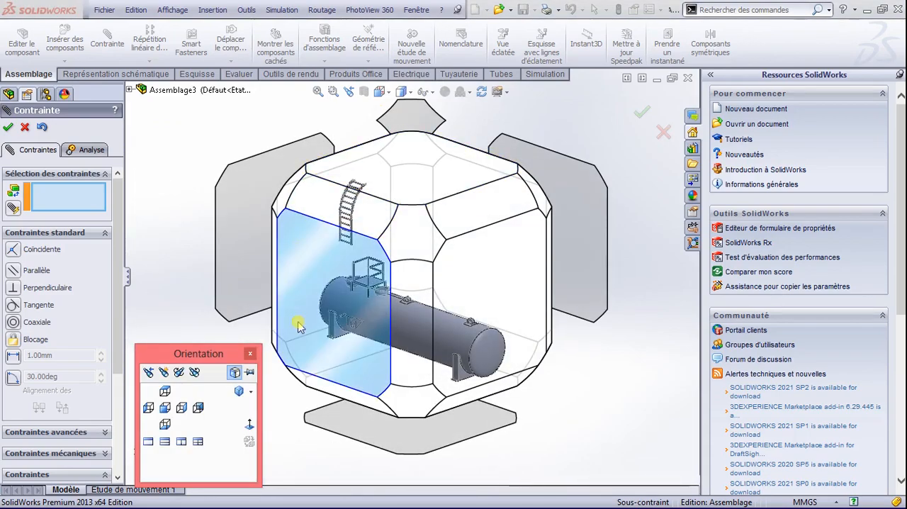
{"action": "left_click", "coordinate": [287, 361]}
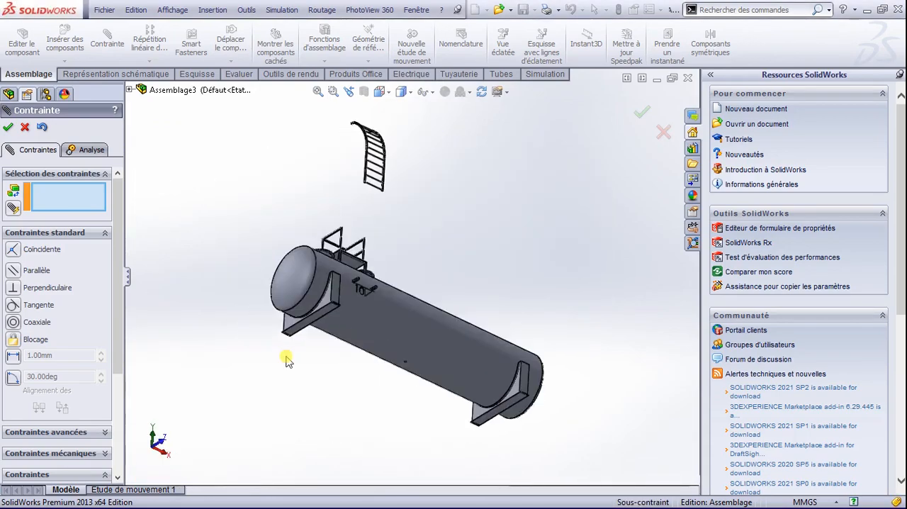
{"action": "scroll", "coordinate": [400, 152], "scroll_direction": "down", "scroll_amount": 5}
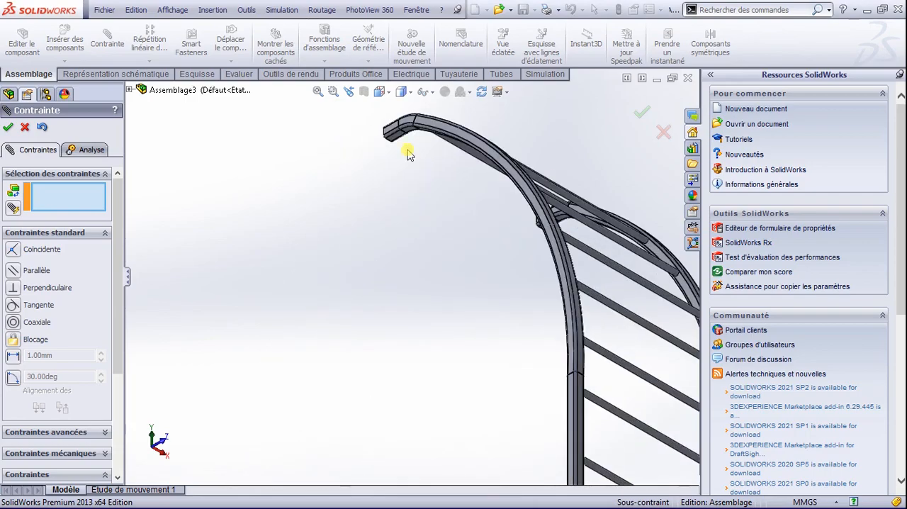
{"action": "left_click", "coordinate": [399, 160]}
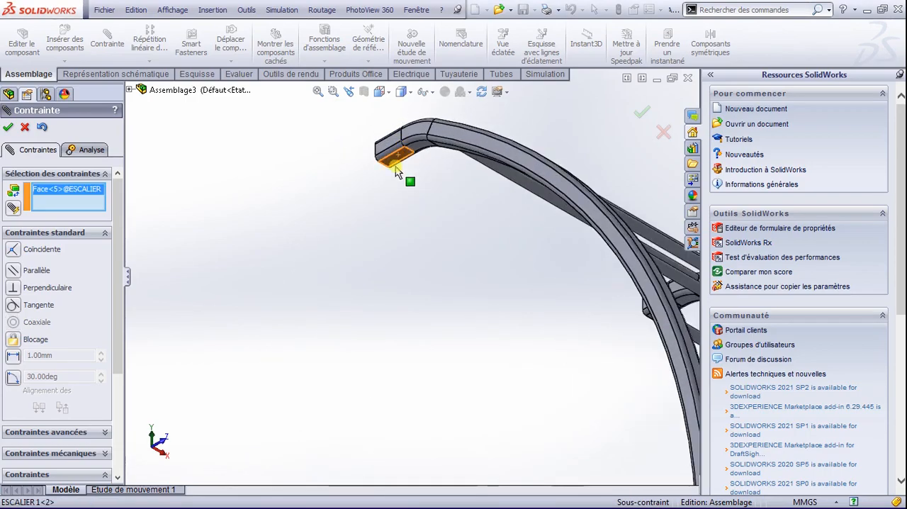
{"action": "scroll", "coordinate": [397, 170], "scroll_direction": "up", "scroll_amount": 5}
{"action": "scroll", "coordinate": [386, 276], "scroll_direction": "up", "scroll_amount": 2}
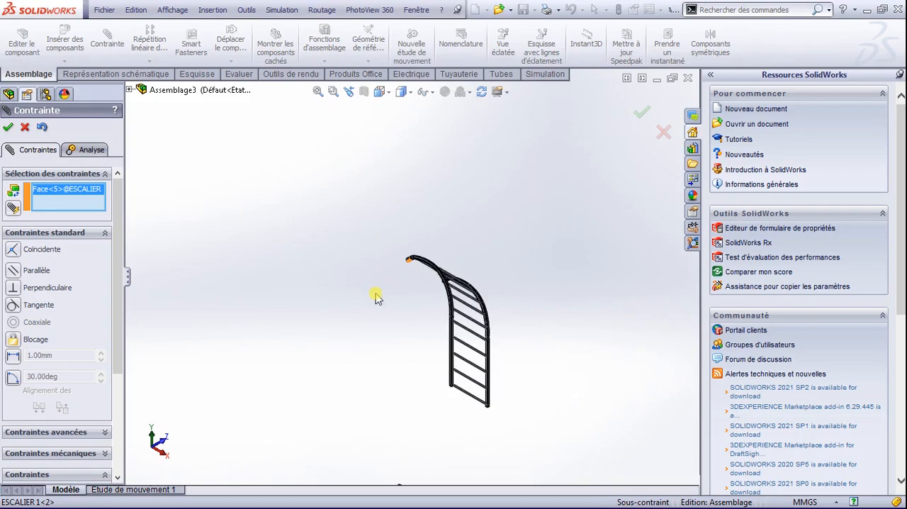
{"action": "key", "text": "space"}
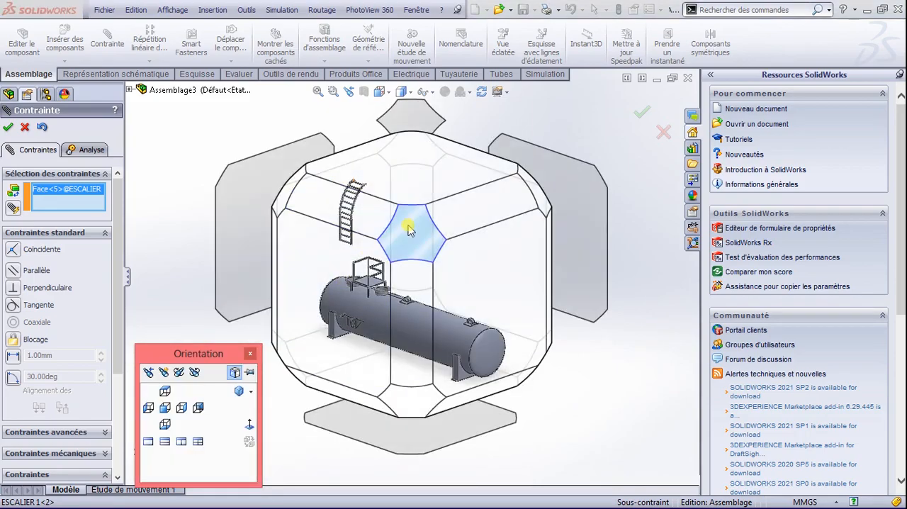
{"action": "left_click", "coordinate": [298, 209]}
{"action": "scroll", "coordinate": [364, 342], "scroll_direction": "down", "scroll_amount": 6}
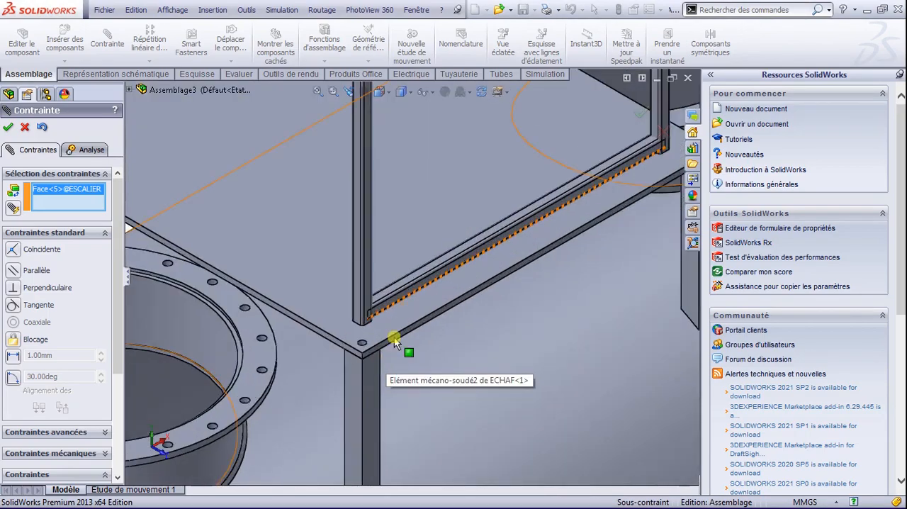
{"action": "left_click", "coordinate": [409, 316]}
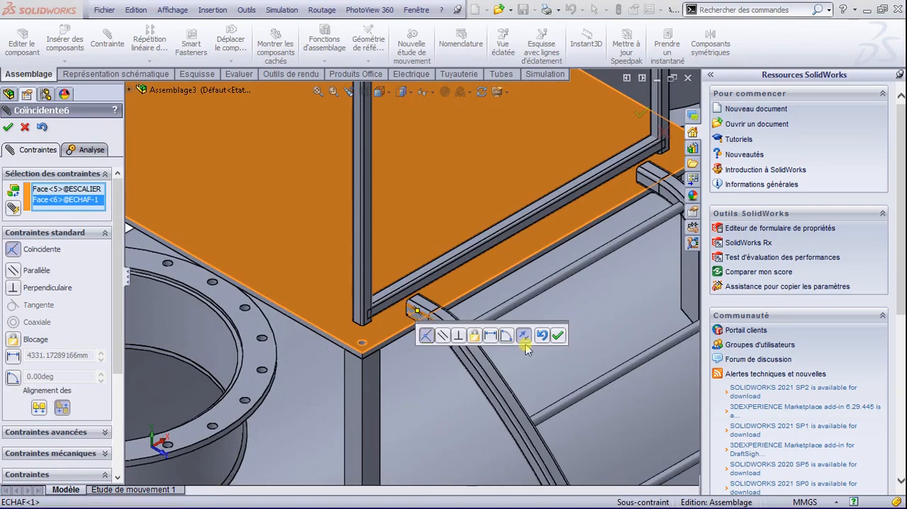
{"action": "left_click", "coordinate": [559, 335]}
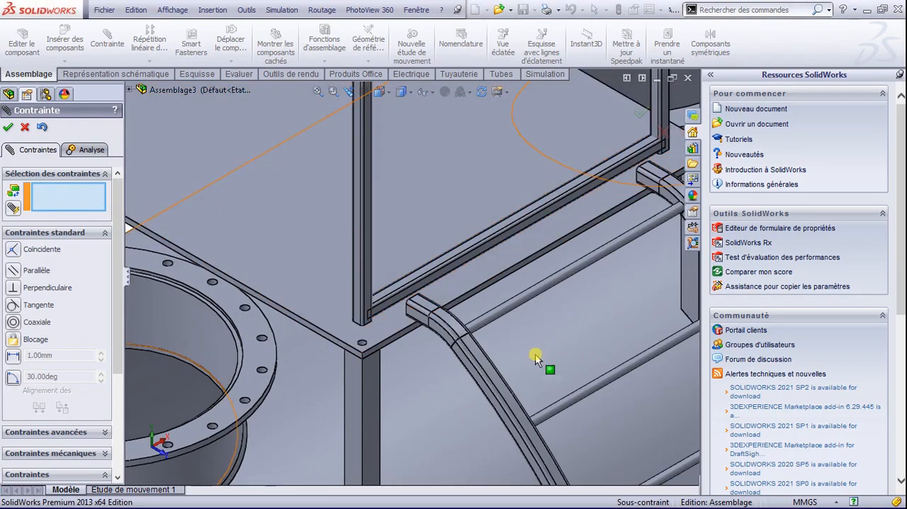
{"action": "scroll", "coordinate": [535, 360], "scroll_direction": "up", "scroll_amount": 6}
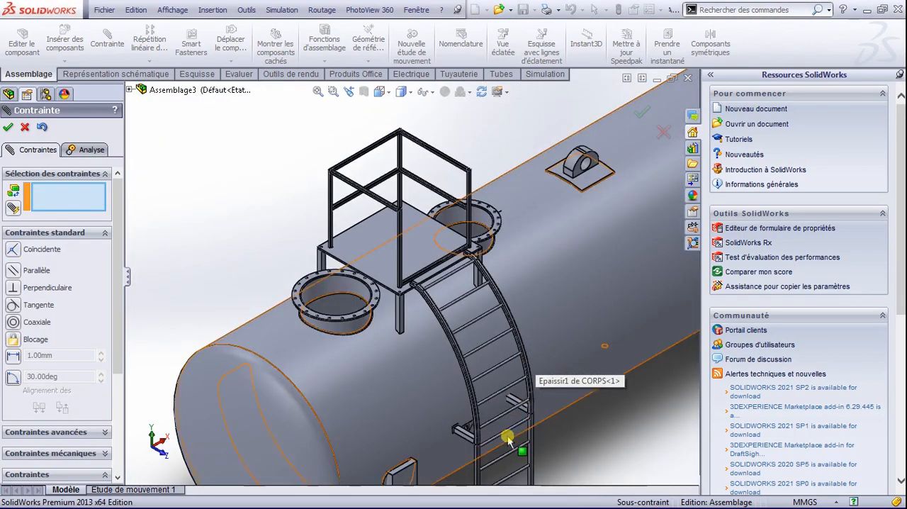
{"action": "scroll", "coordinate": [509, 430], "scroll_direction": "up", "scroll_amount": 6}
{"action": "key", "text": "space"}
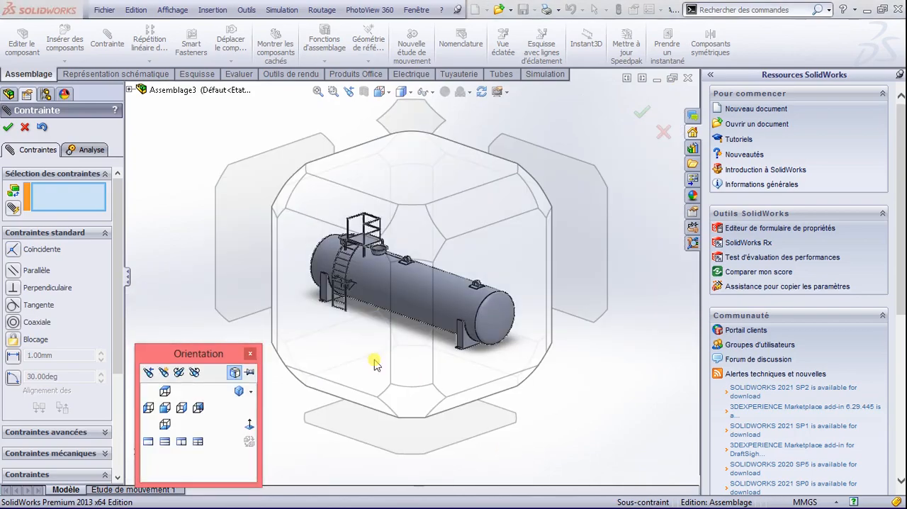
{"action": "left_click", "coordinate": [287, 202]}
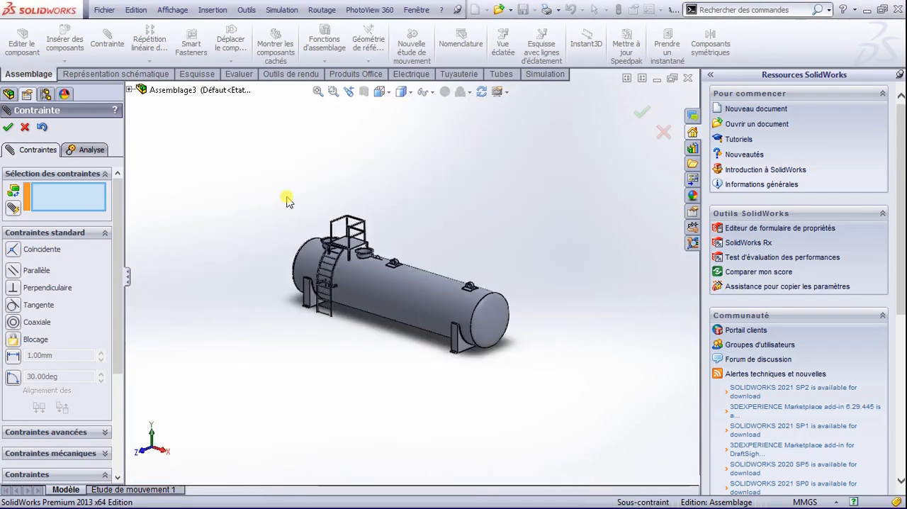
{"action": "left_click", "coordinate": [11, 126]}
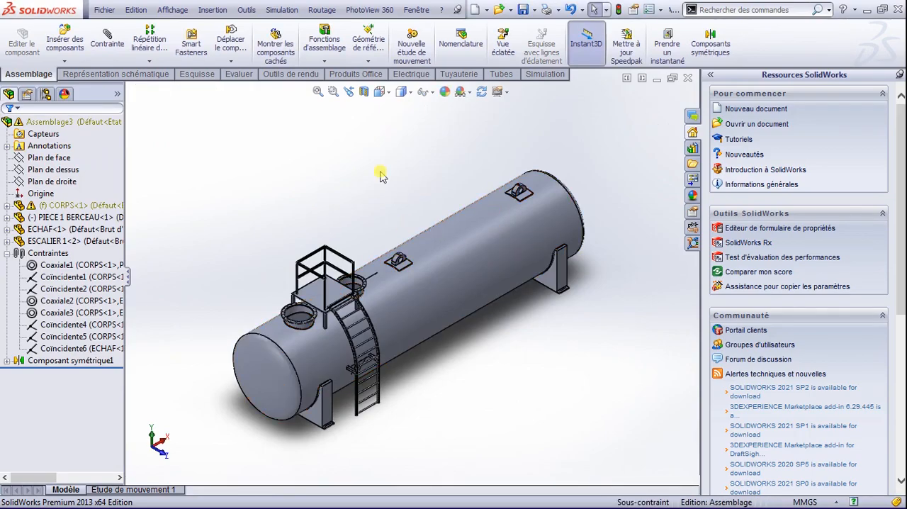
Step: Apply the Sol noir réfléchissant scene to the assembly and replace it with Sol en damier réfléchissant
{"action": "left_click", "coordinate": [469, 93]}
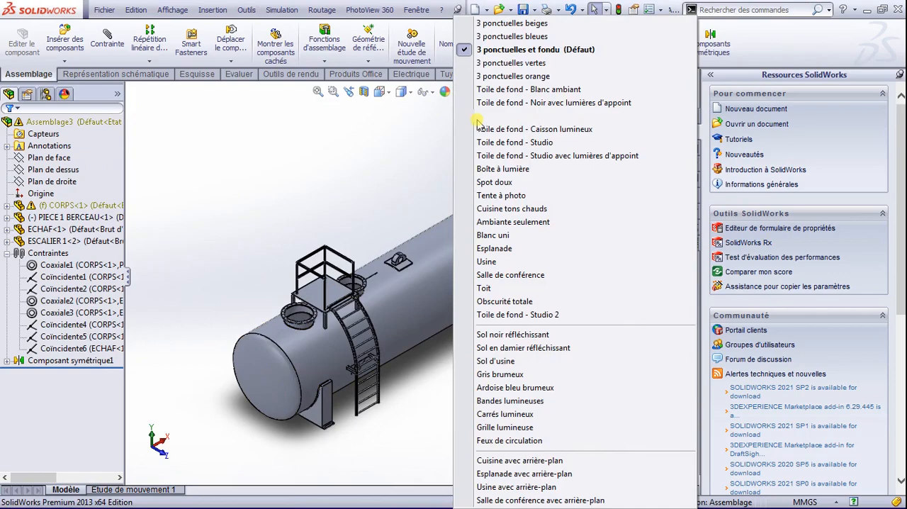
{"action": "left_click", "coordinate": [489, 334]}
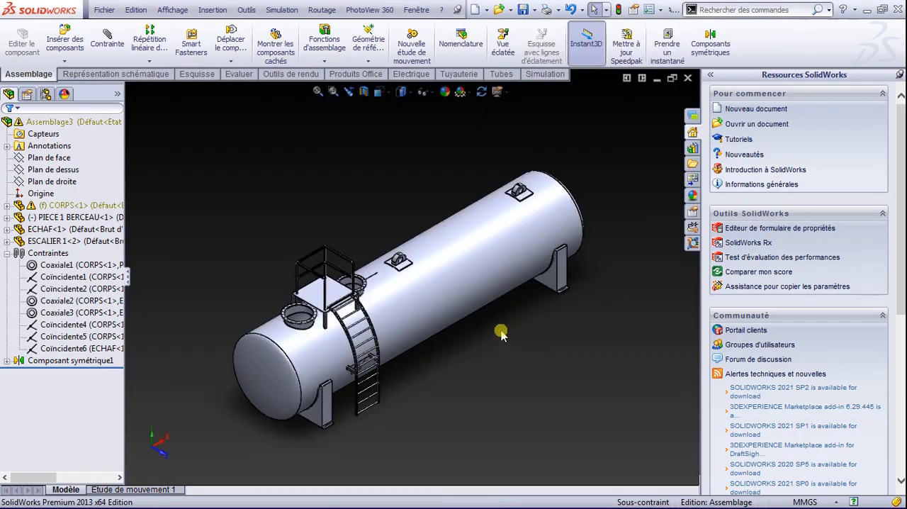
{"action": "left_click", "coordinate": [464, 93]}
{"action": "left_click", "coordinate": [498, 348]}
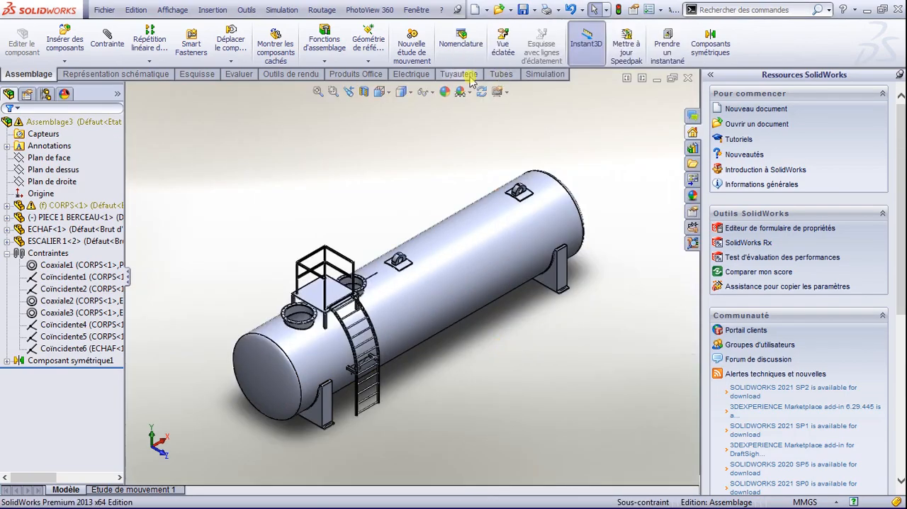
{"action": "left_click", "coordinate": [433, 93]}
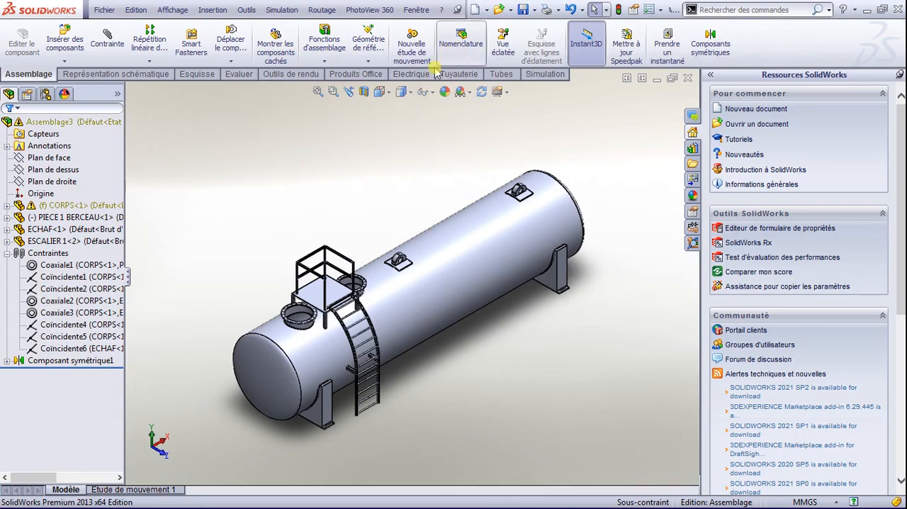
{"action": "scroll", "coordinate": [351, 365], "scroll_direction": "down", "scroll_amount": 5}
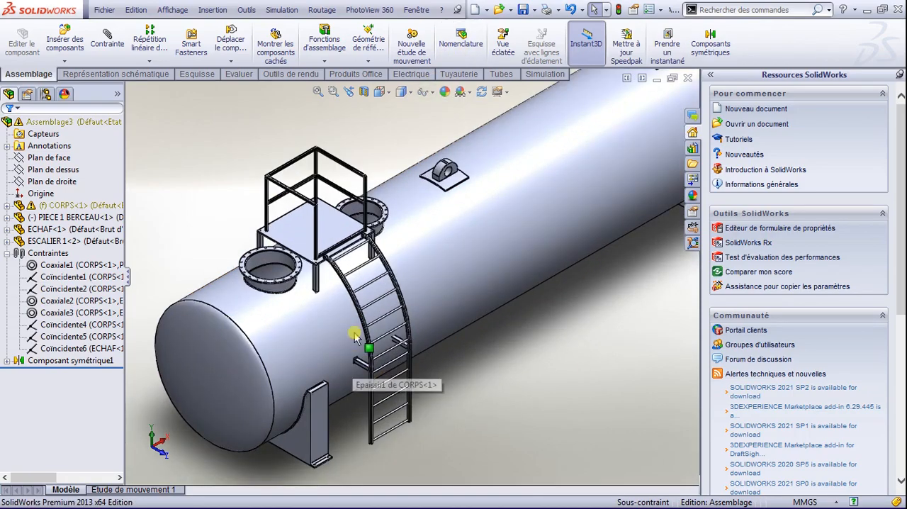
{"action": "scroll", "coordinate": [353, 301], "scroll_direction": "up", "scroll_amount": 5}
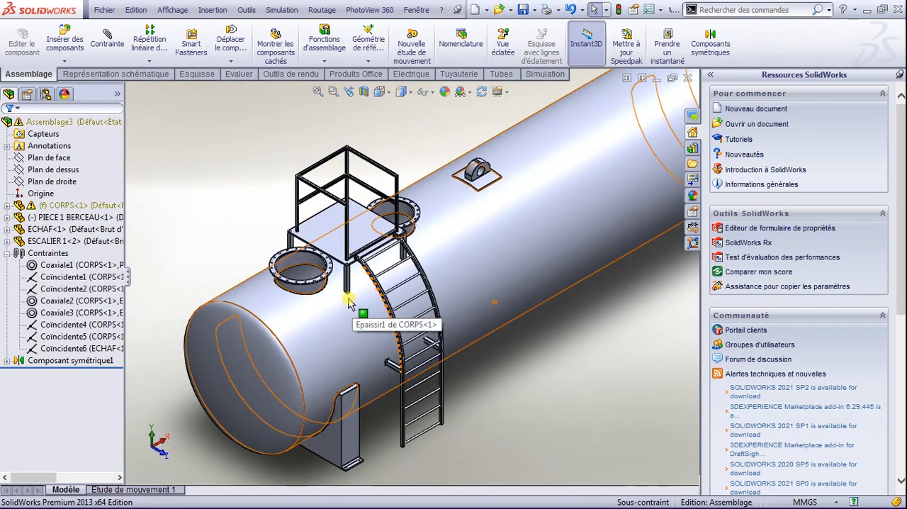
{"action": "scroll", "coordinate": [349, 301], "scroll_direction": "up", "scroll_amount": 5}
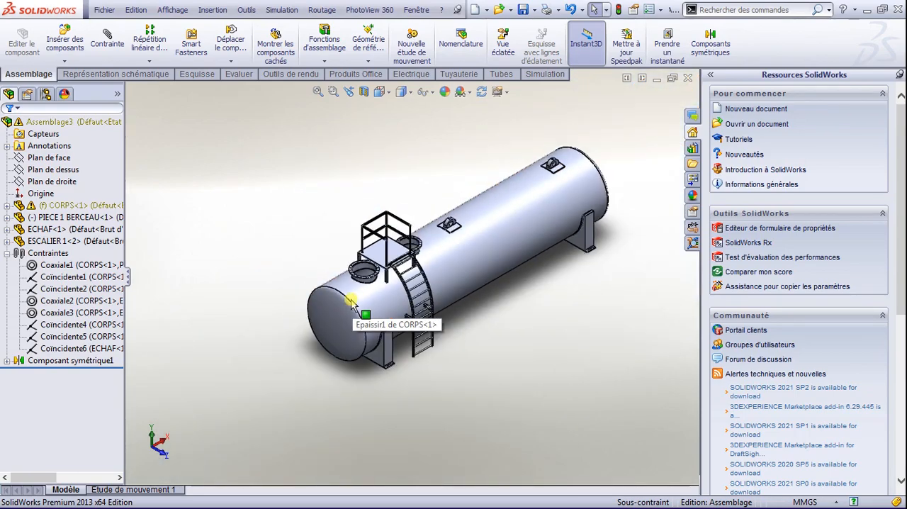